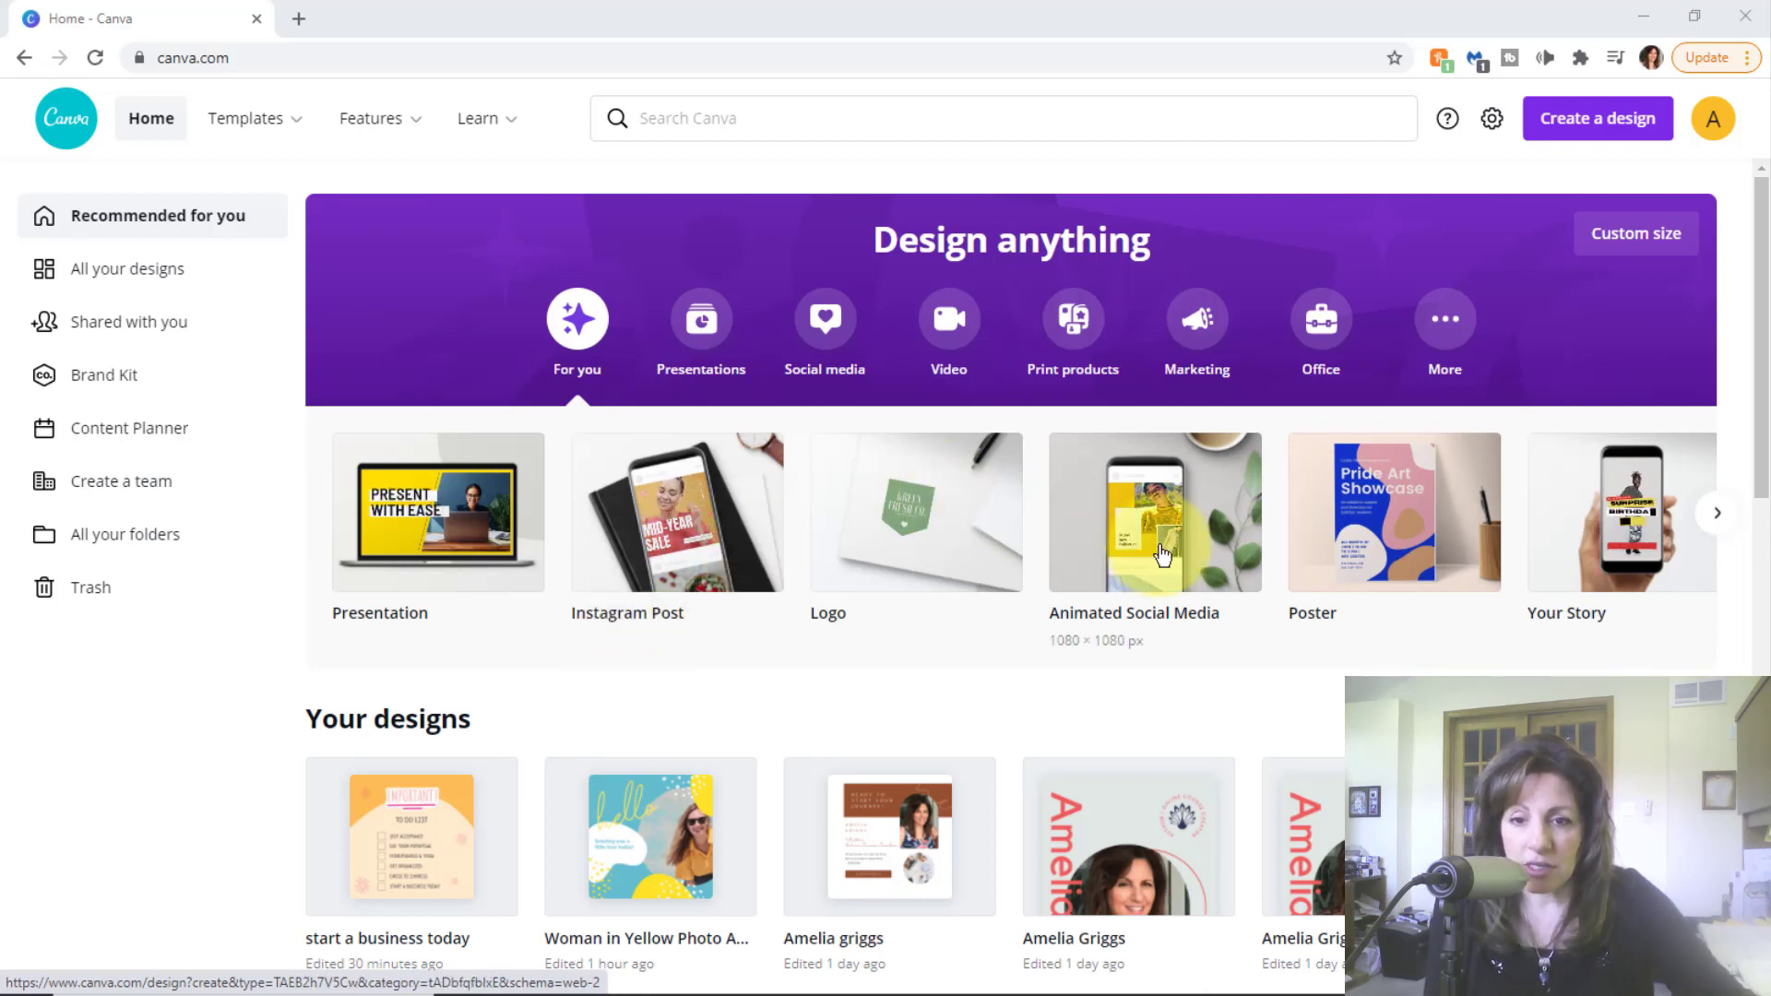
- Look through the suggested design types, recent designs and the Instagram, Facebook and poster templates, and return to the first design types
left_click(1717, 515)
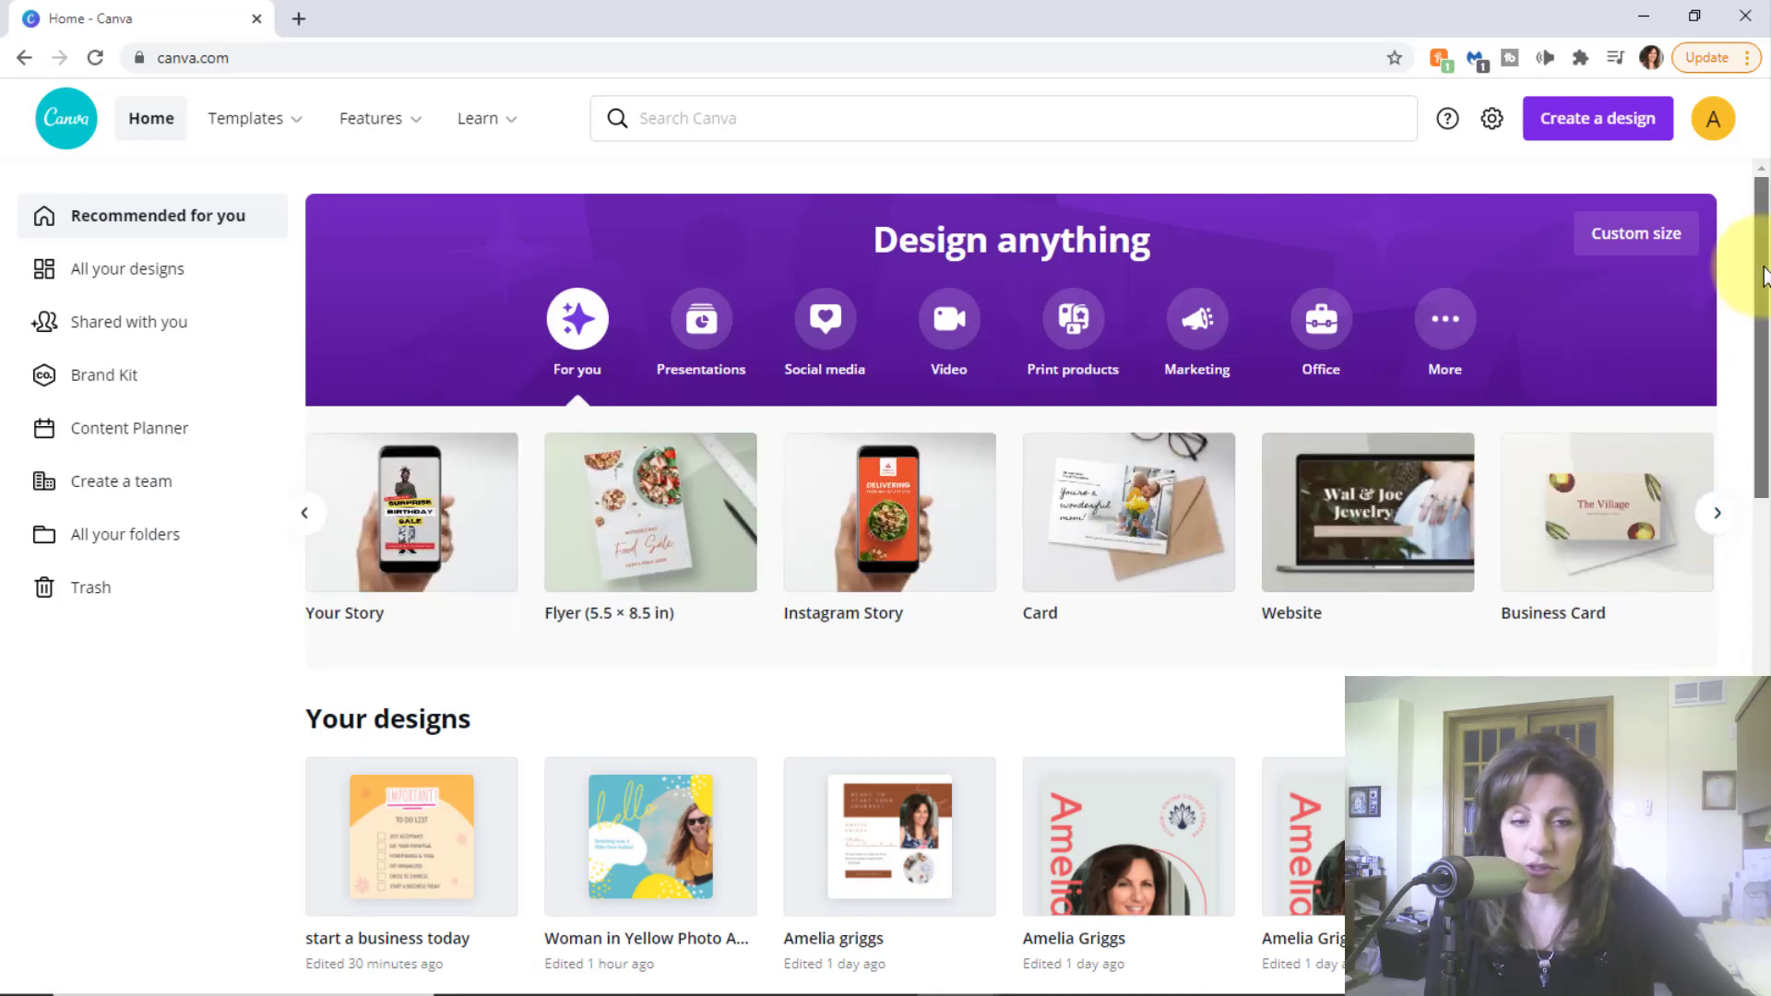
left_click_drag(1766, 297, 1767, 480)
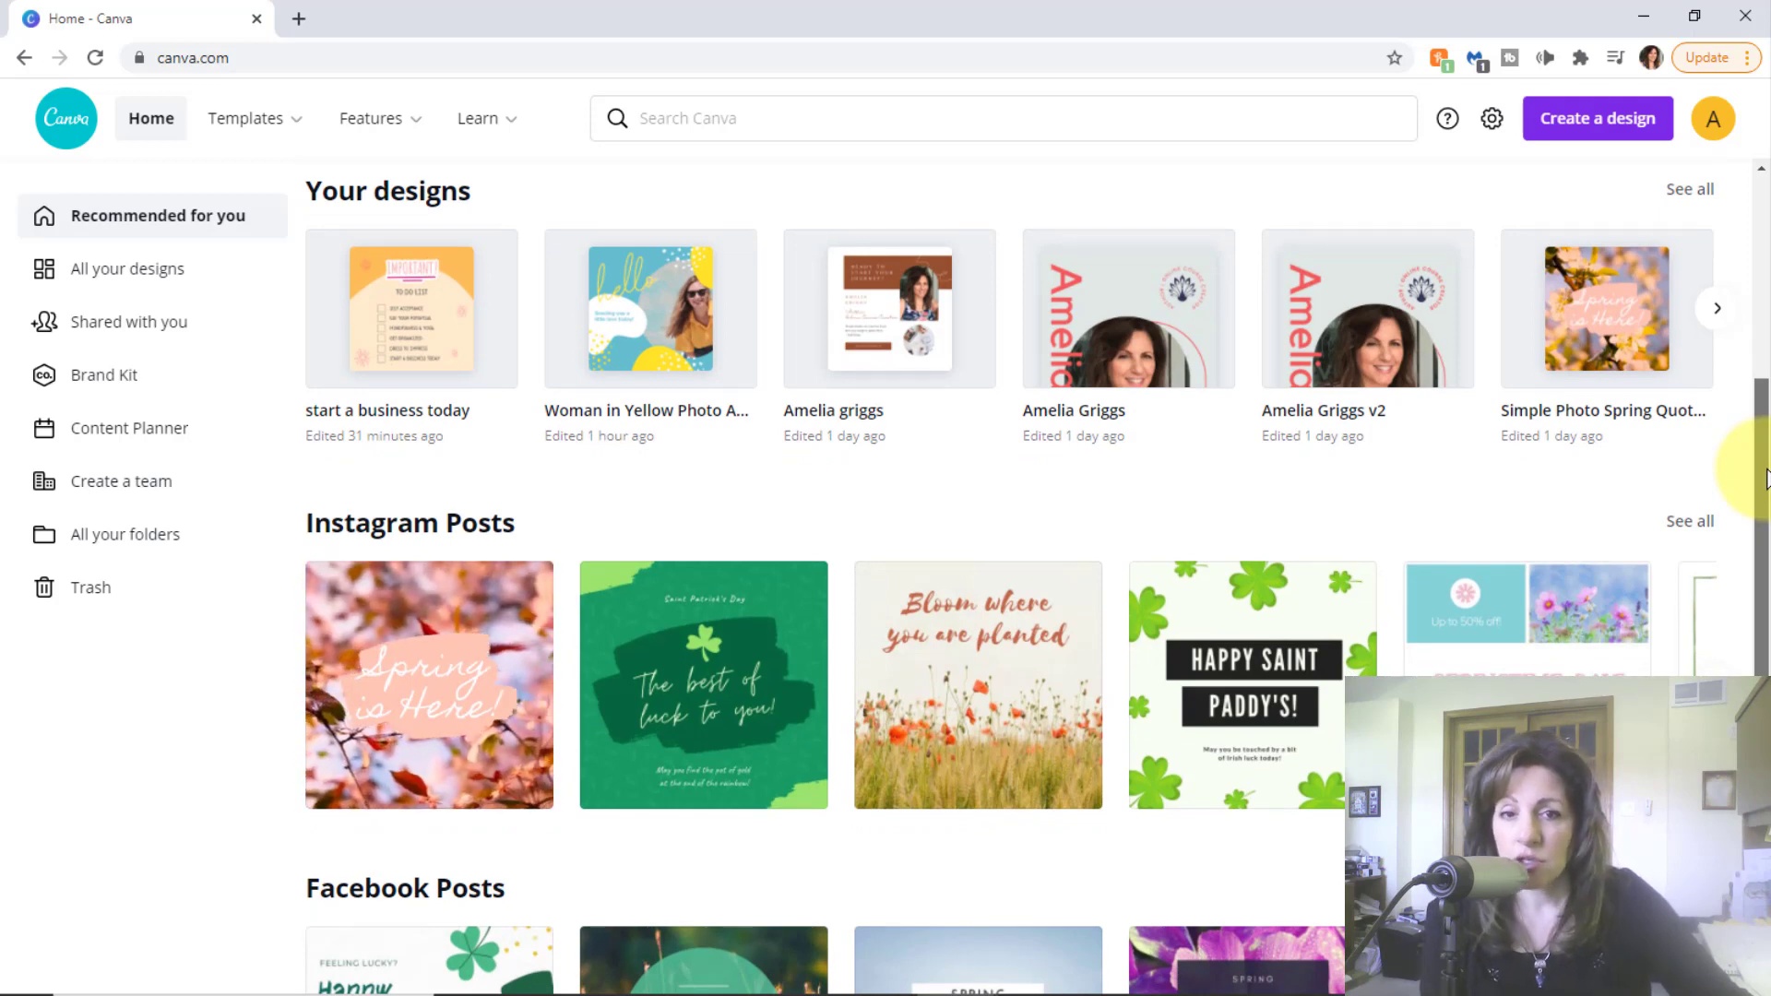
mouse_move(373, 119)
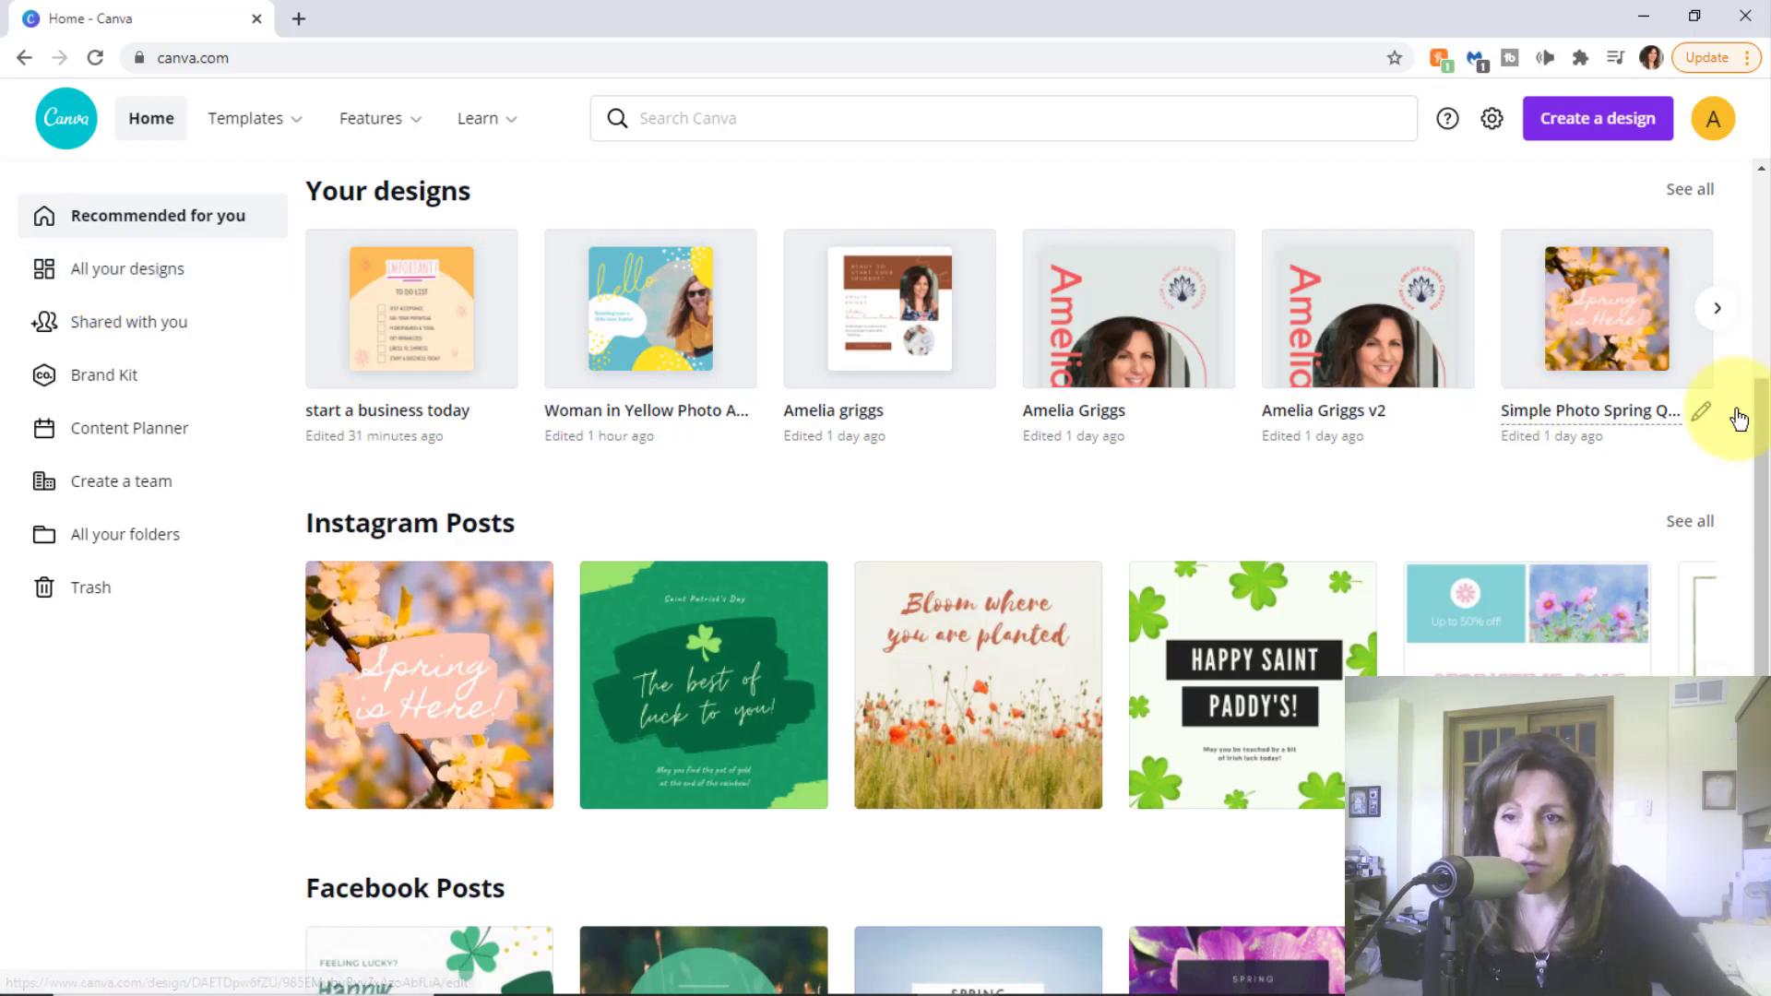
left_click_drag(1762, 434, 1766, 553)
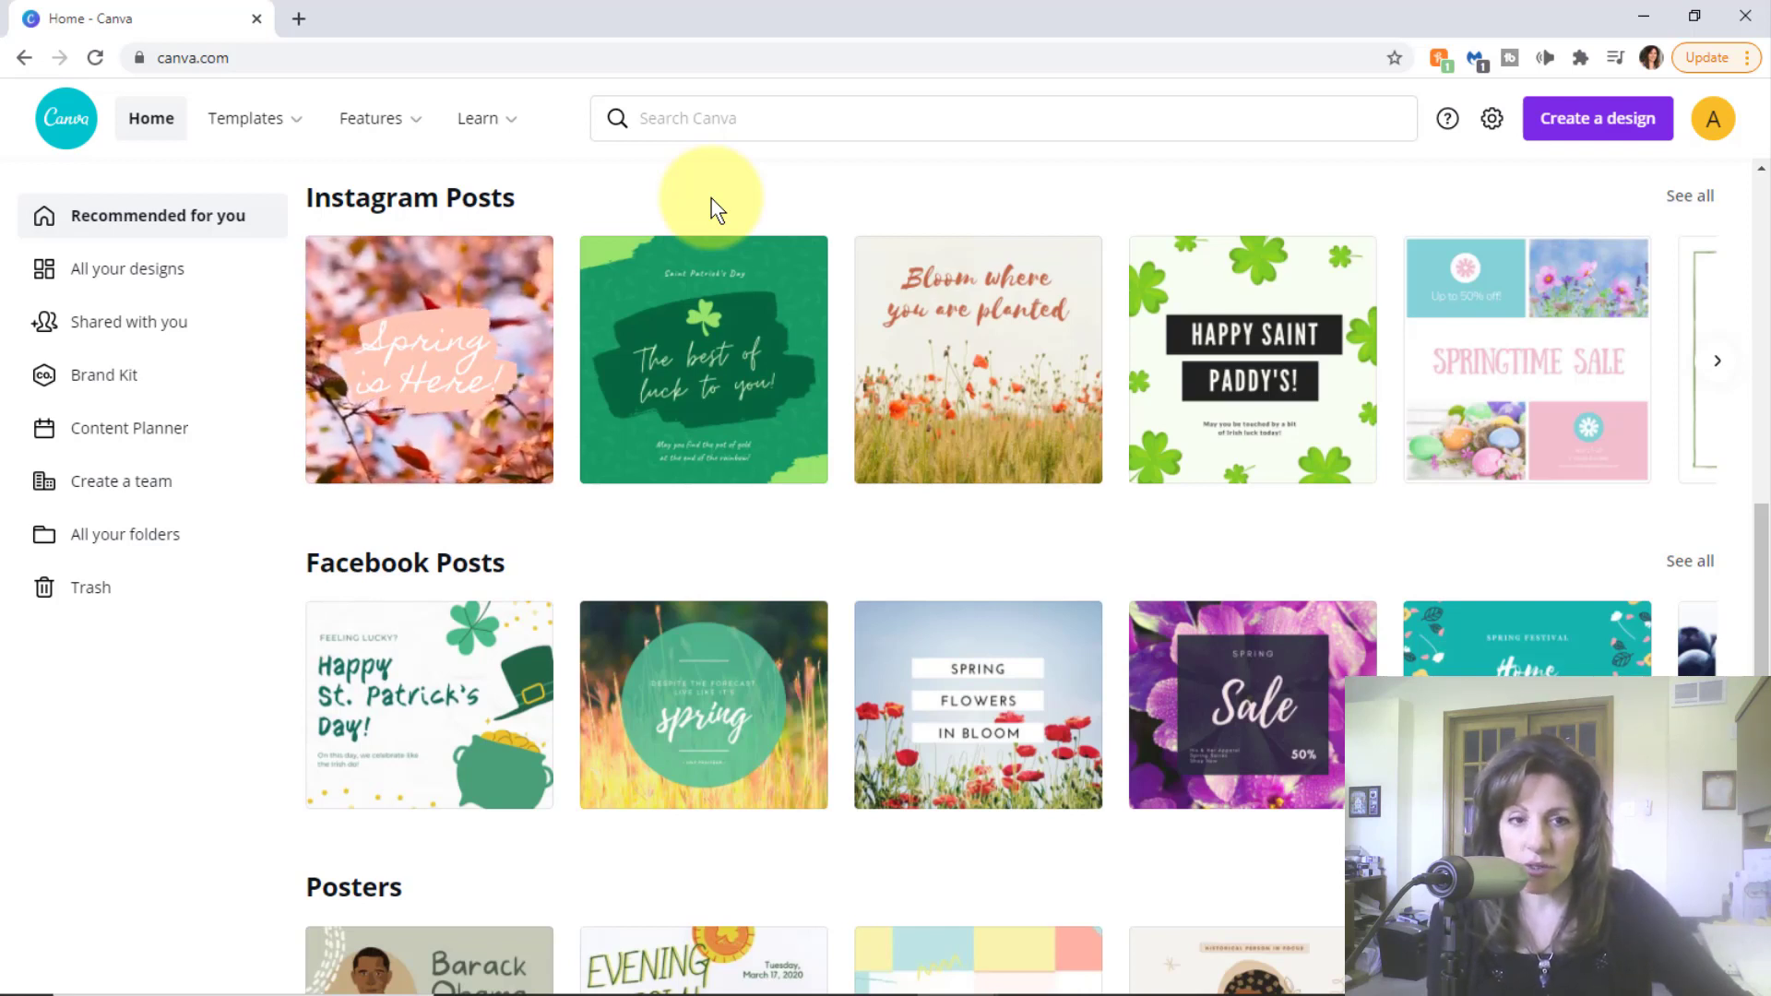
left_click(1717, 361)
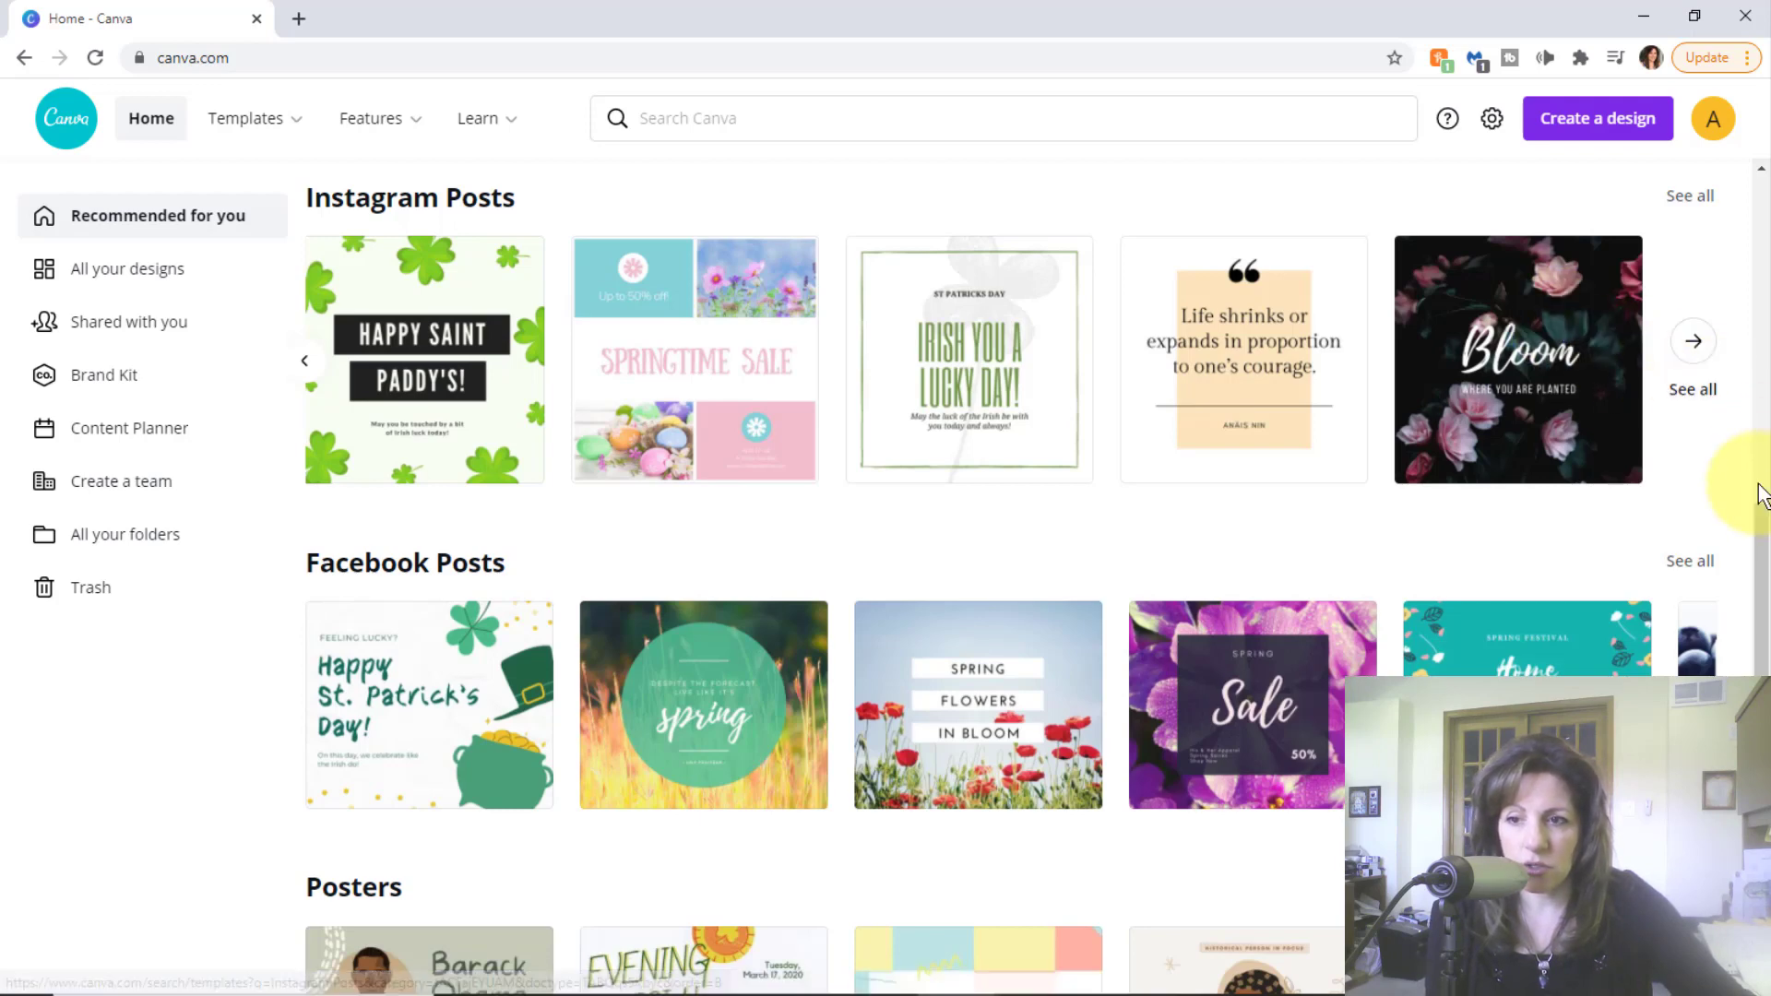
left_click_drag(1761, 525, 1761, 616)
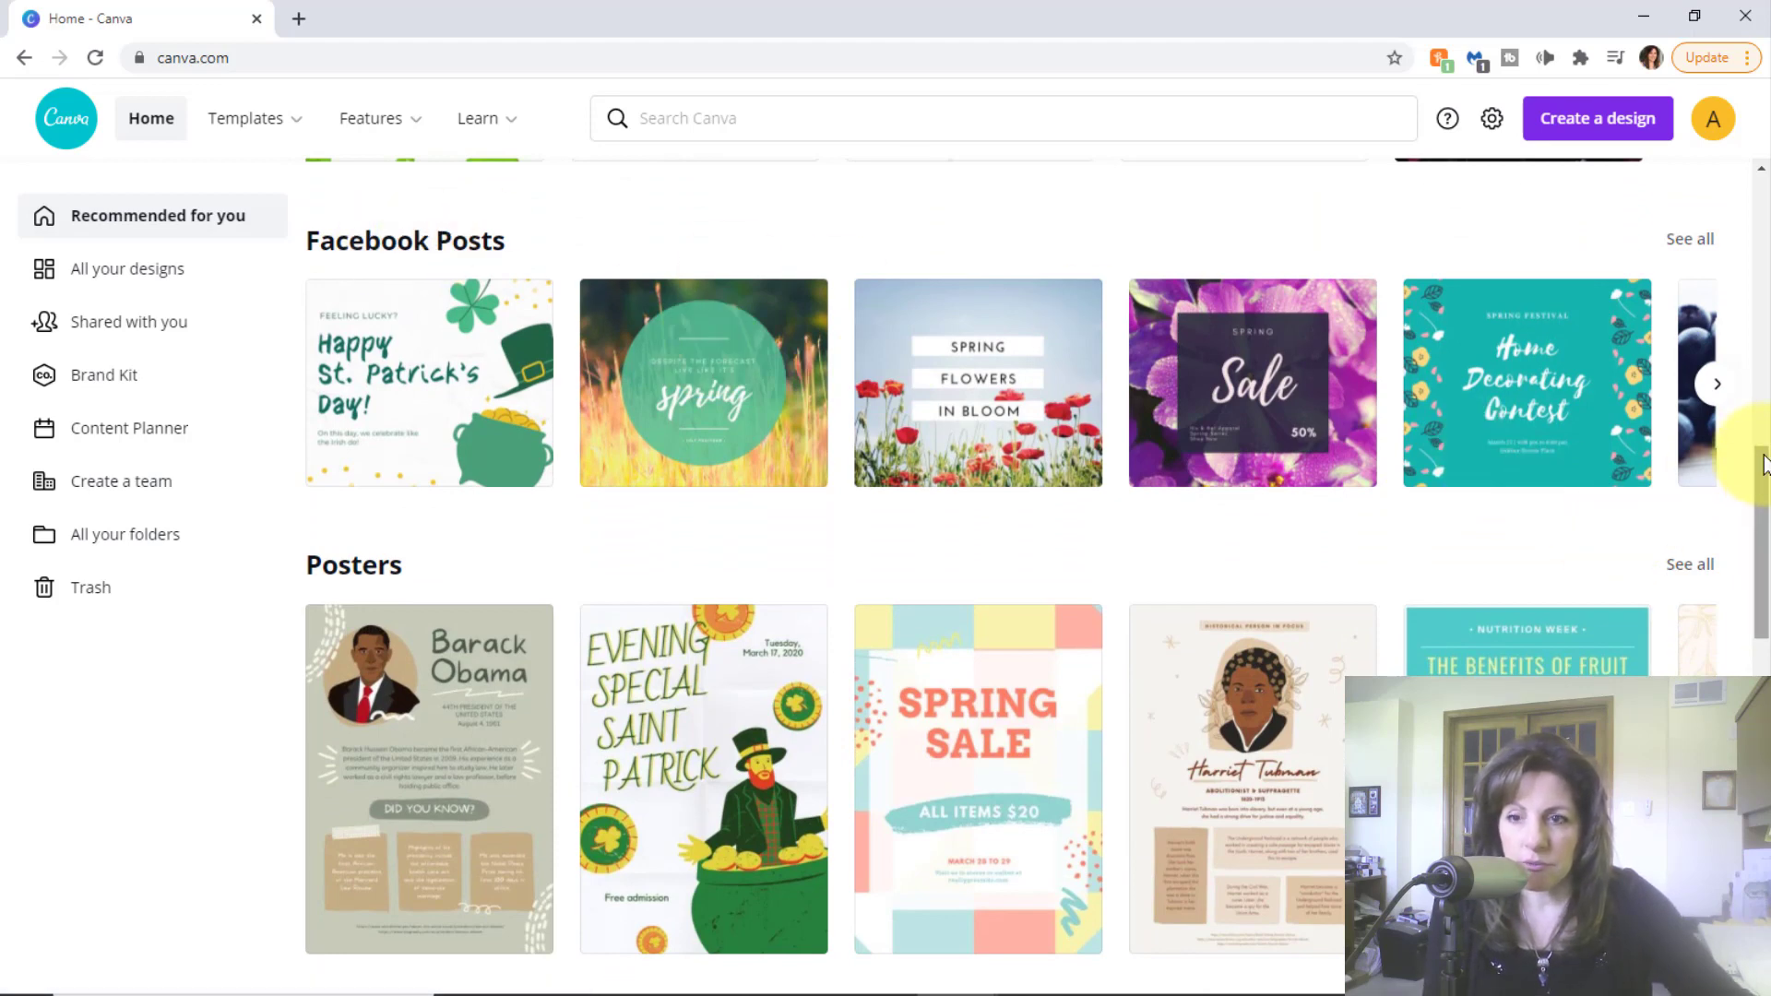
left_click_drag(1763, 470, 1761, 517)
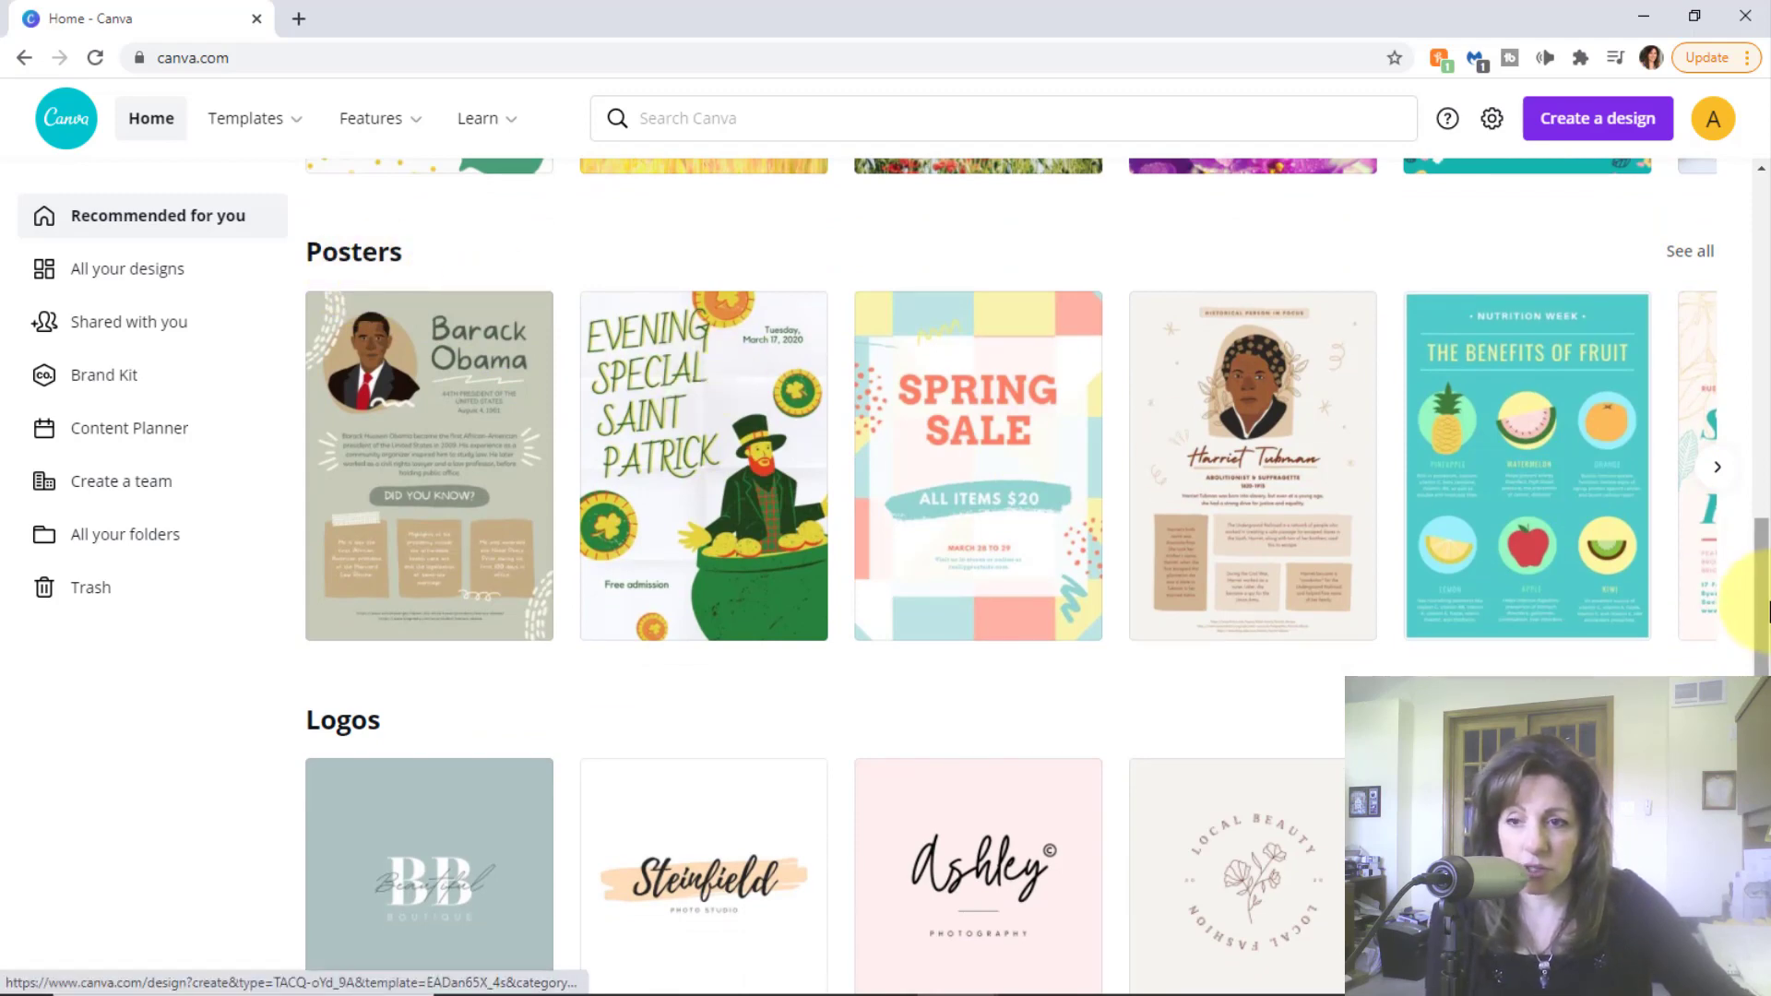
left_click_drag(1763, 604, 1765, 265)
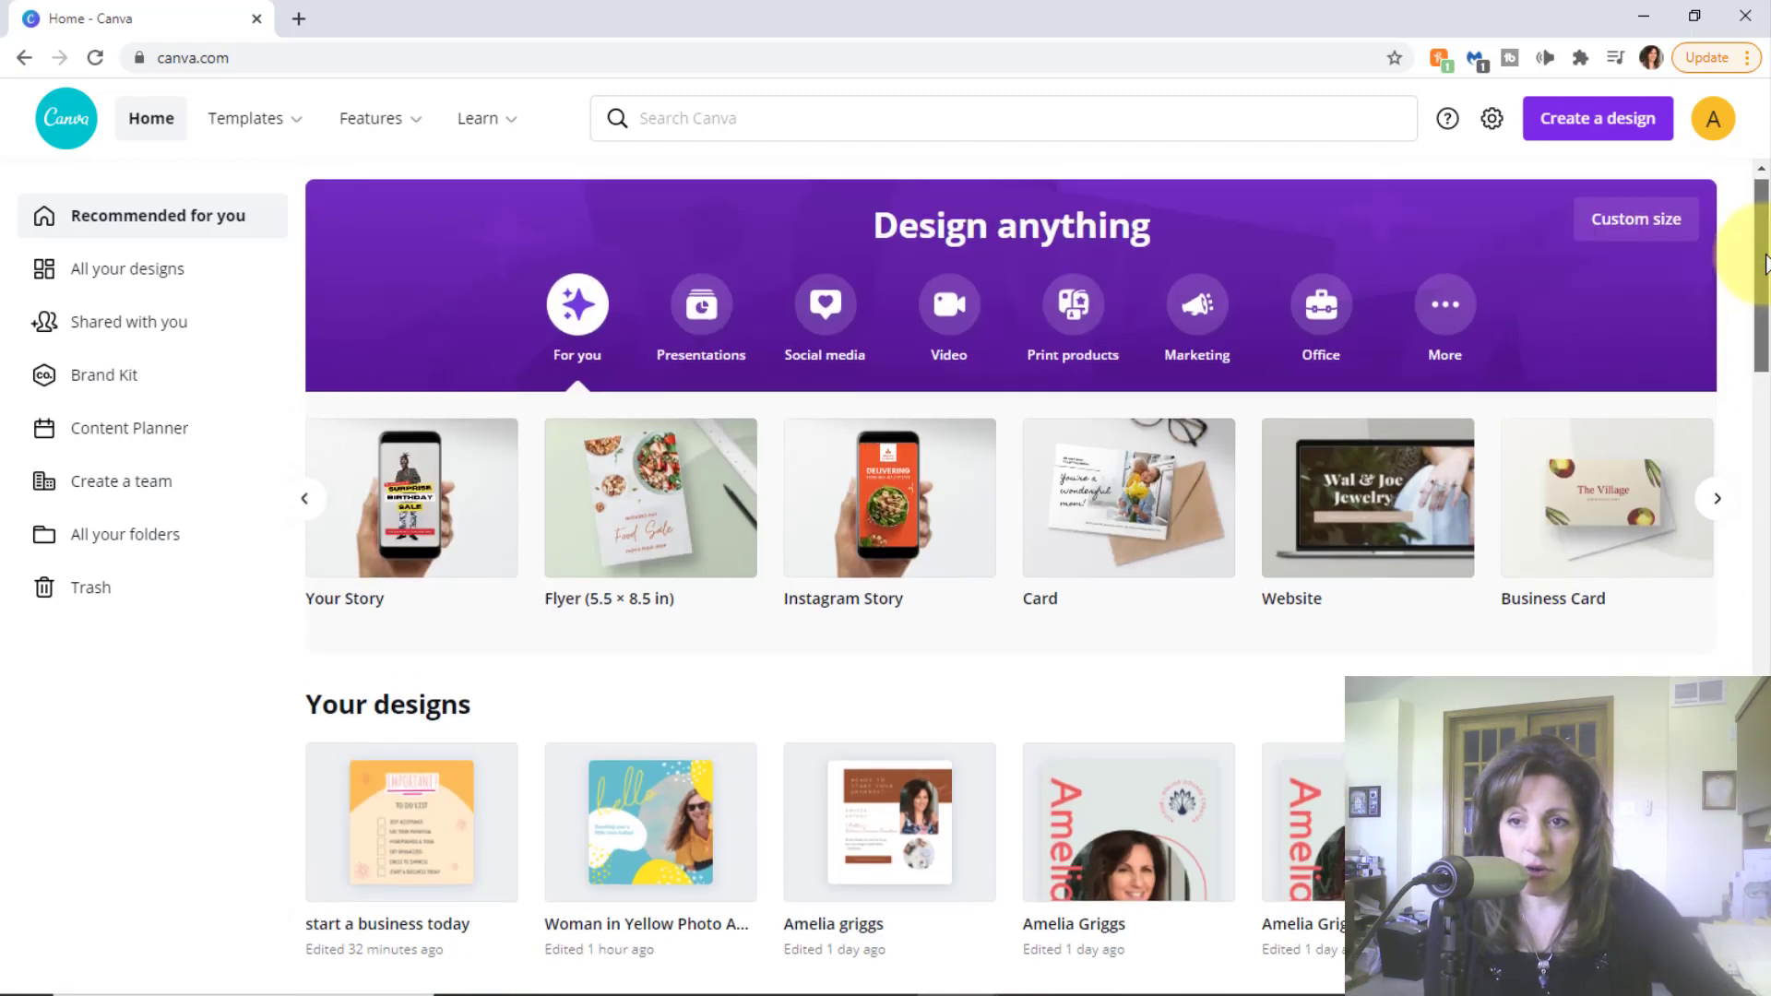
left_click(309, 503)
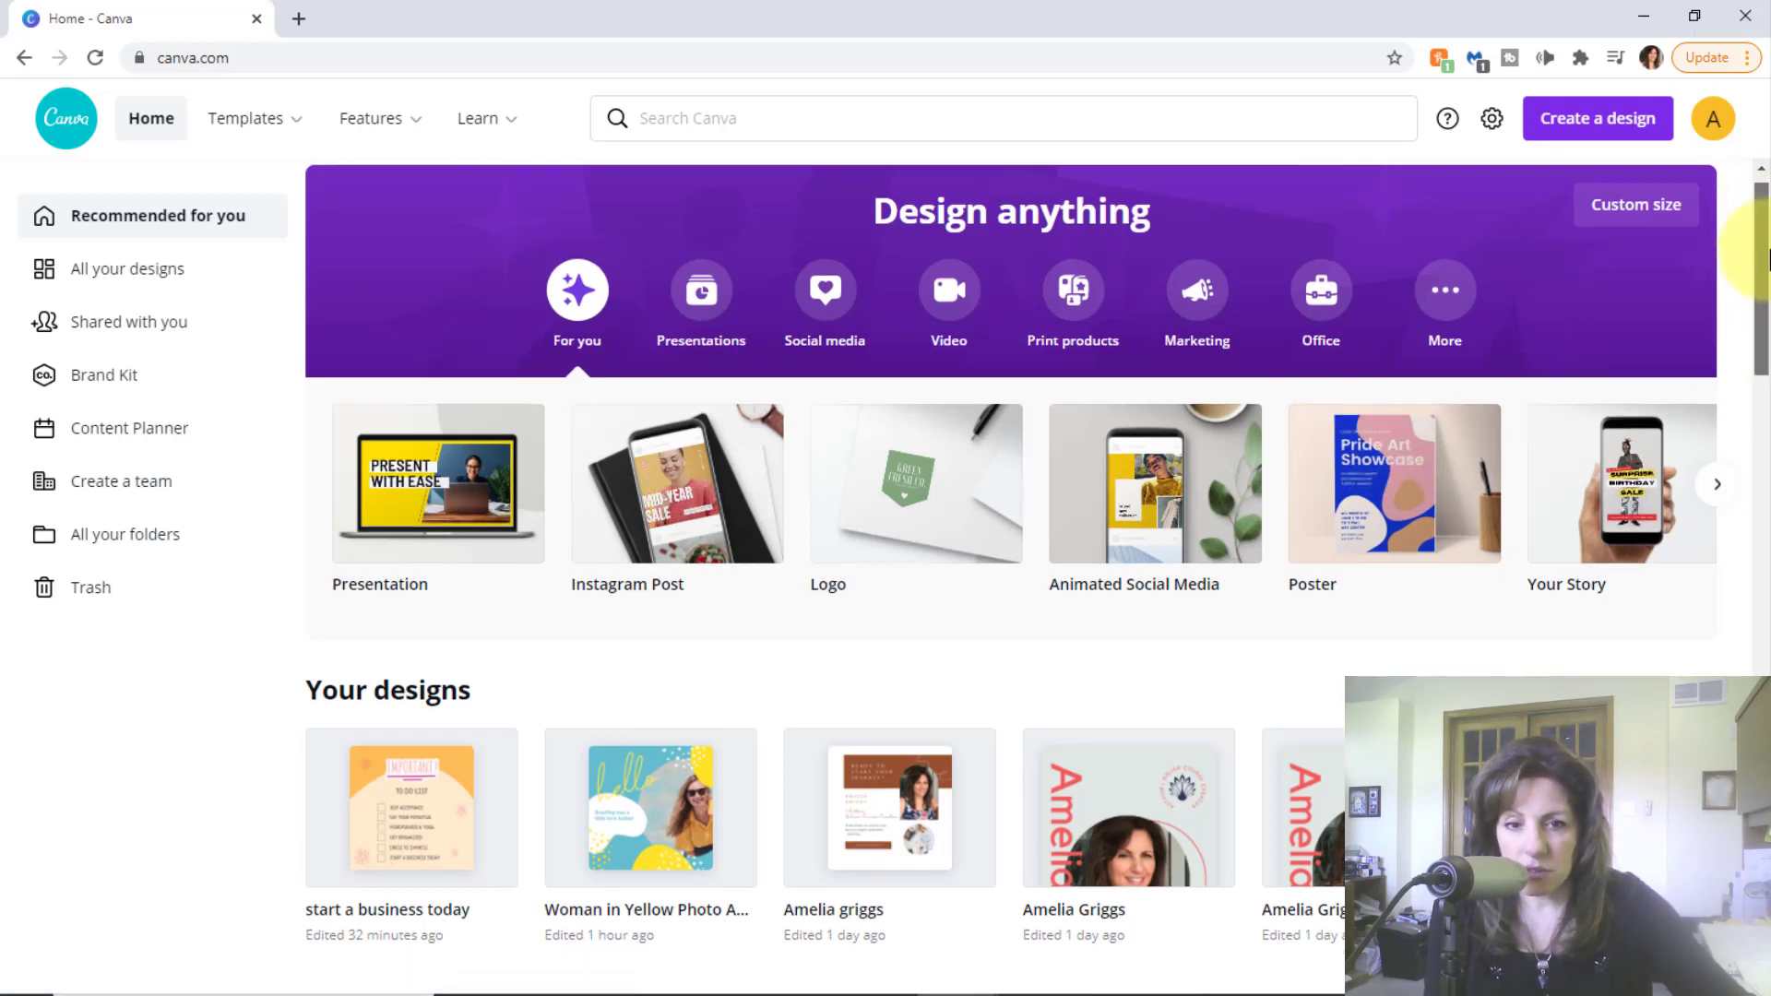
- Browse the home page's template rows from Logos to Infographics, and view the remaining infographic templates
left_click_drag(1766, 221, 1766, 704)
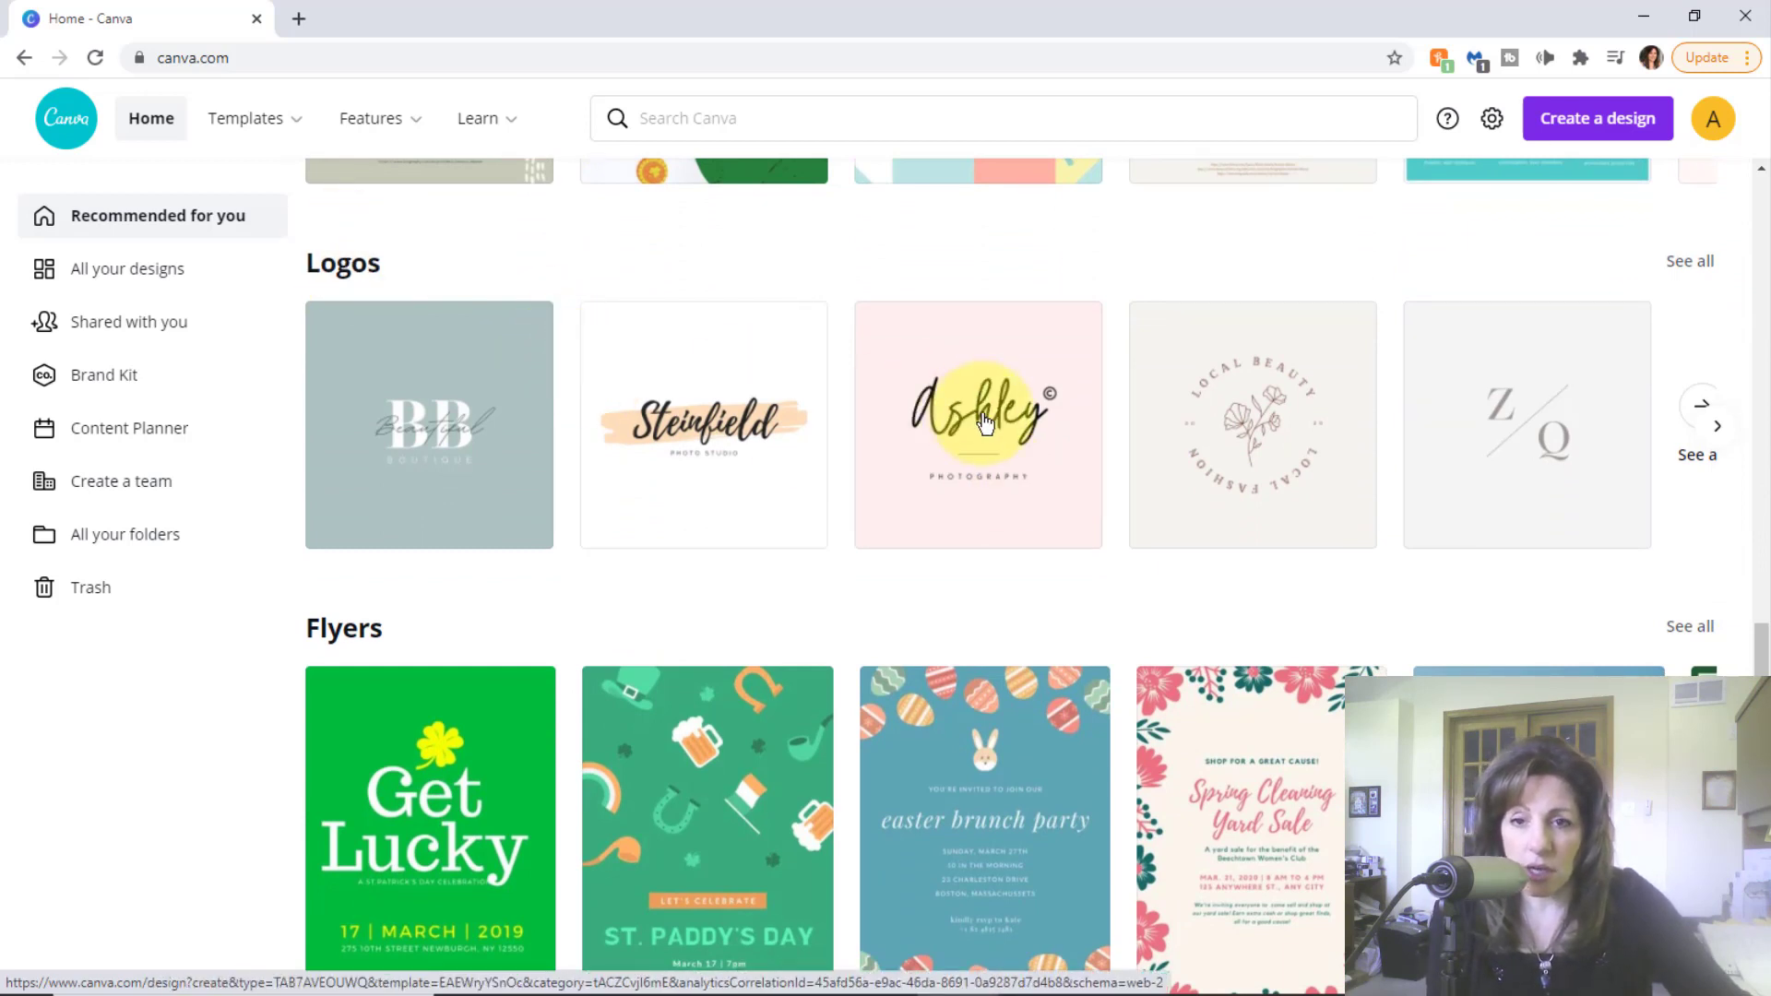
left_click(1703, 420)
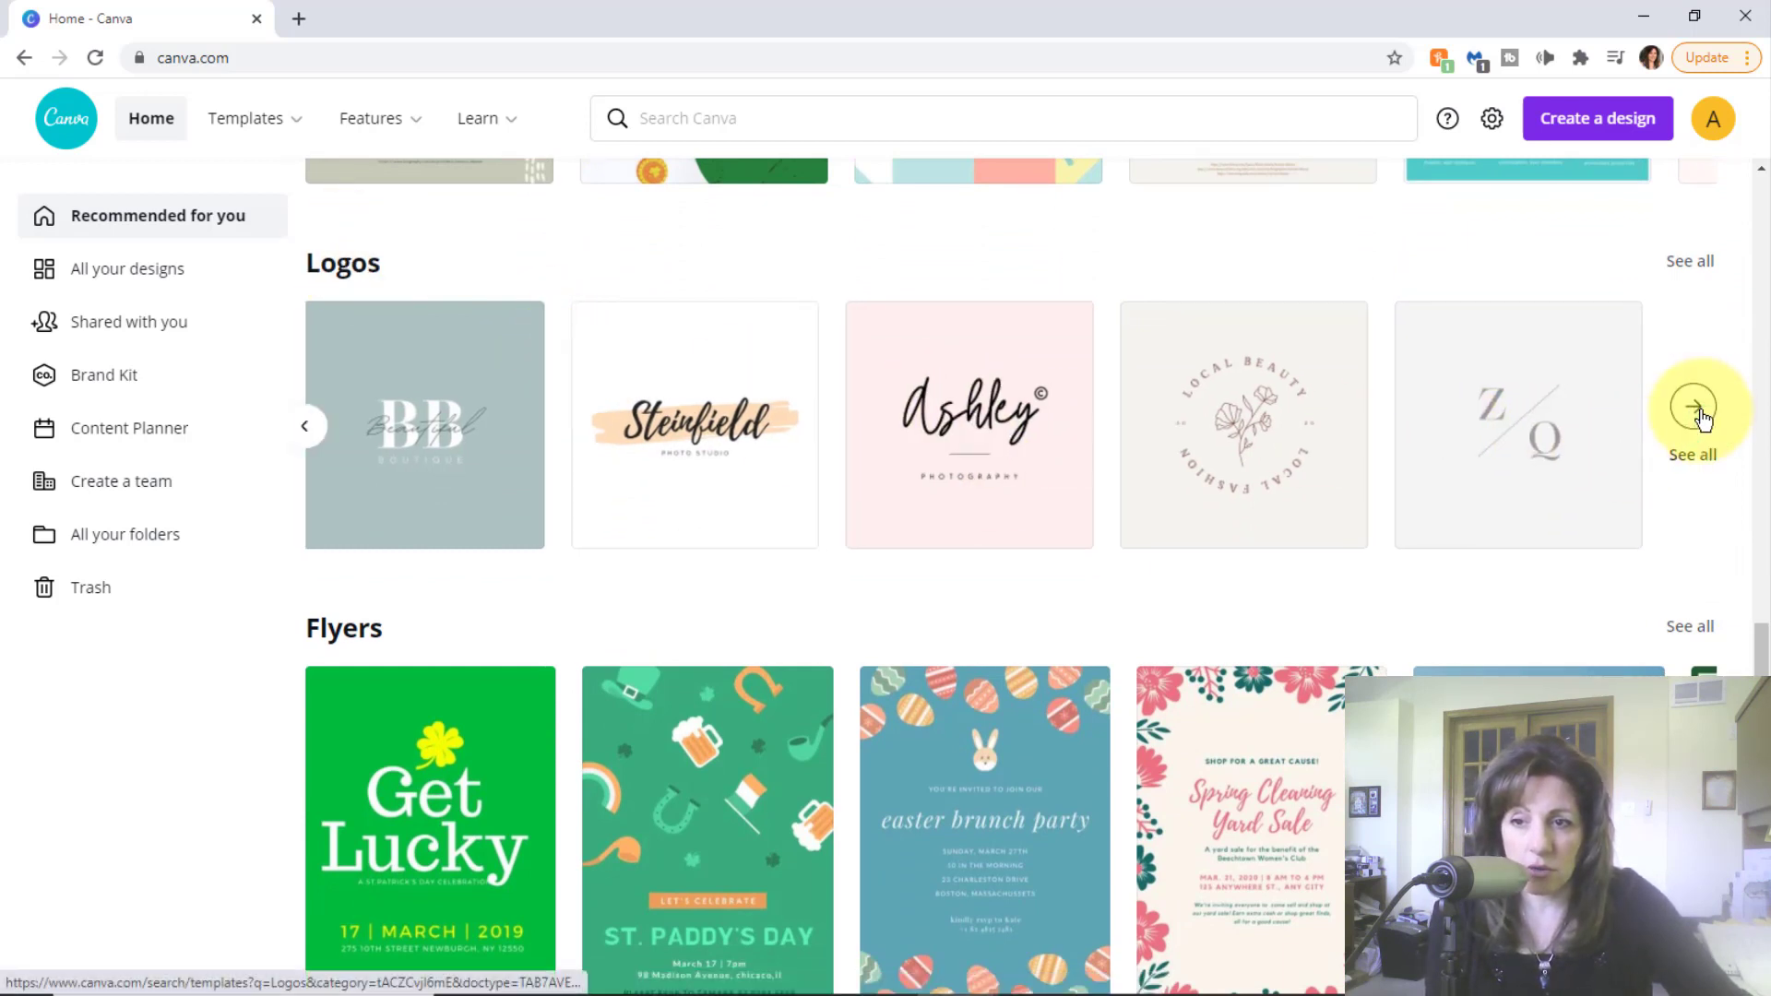
left_click_drag(1768, 656, 1768, 862)
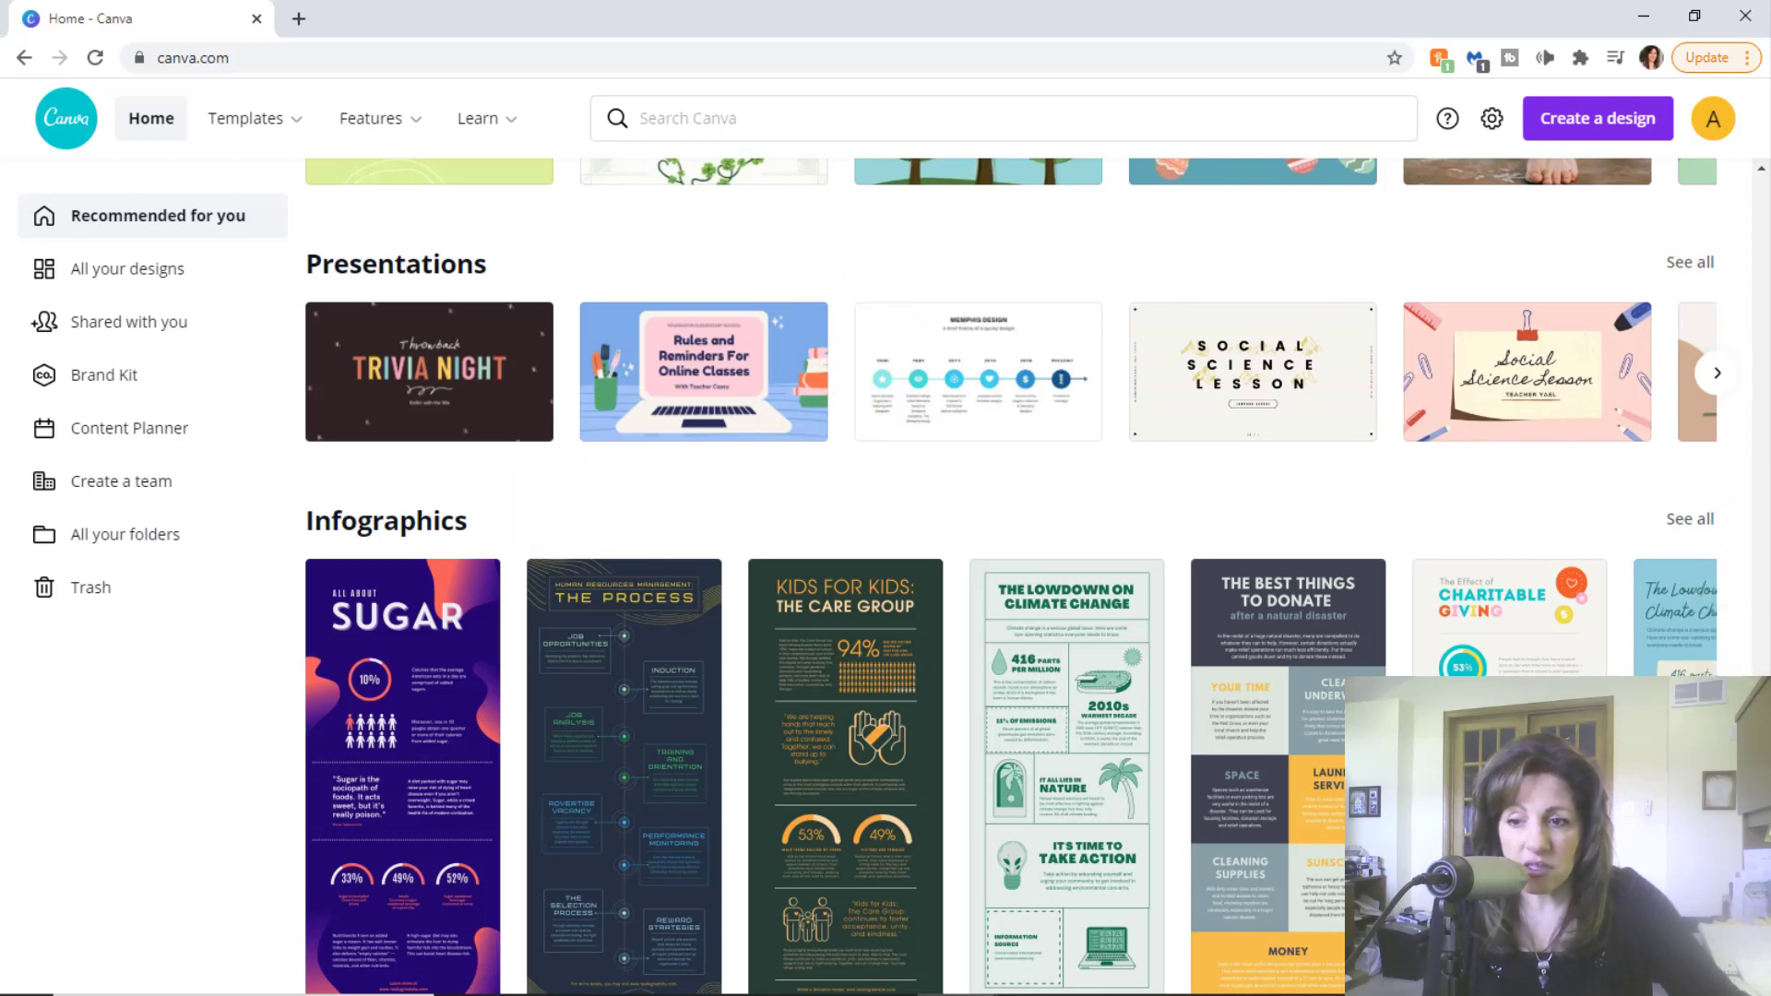
scroll(1058, 316, "down", 3)
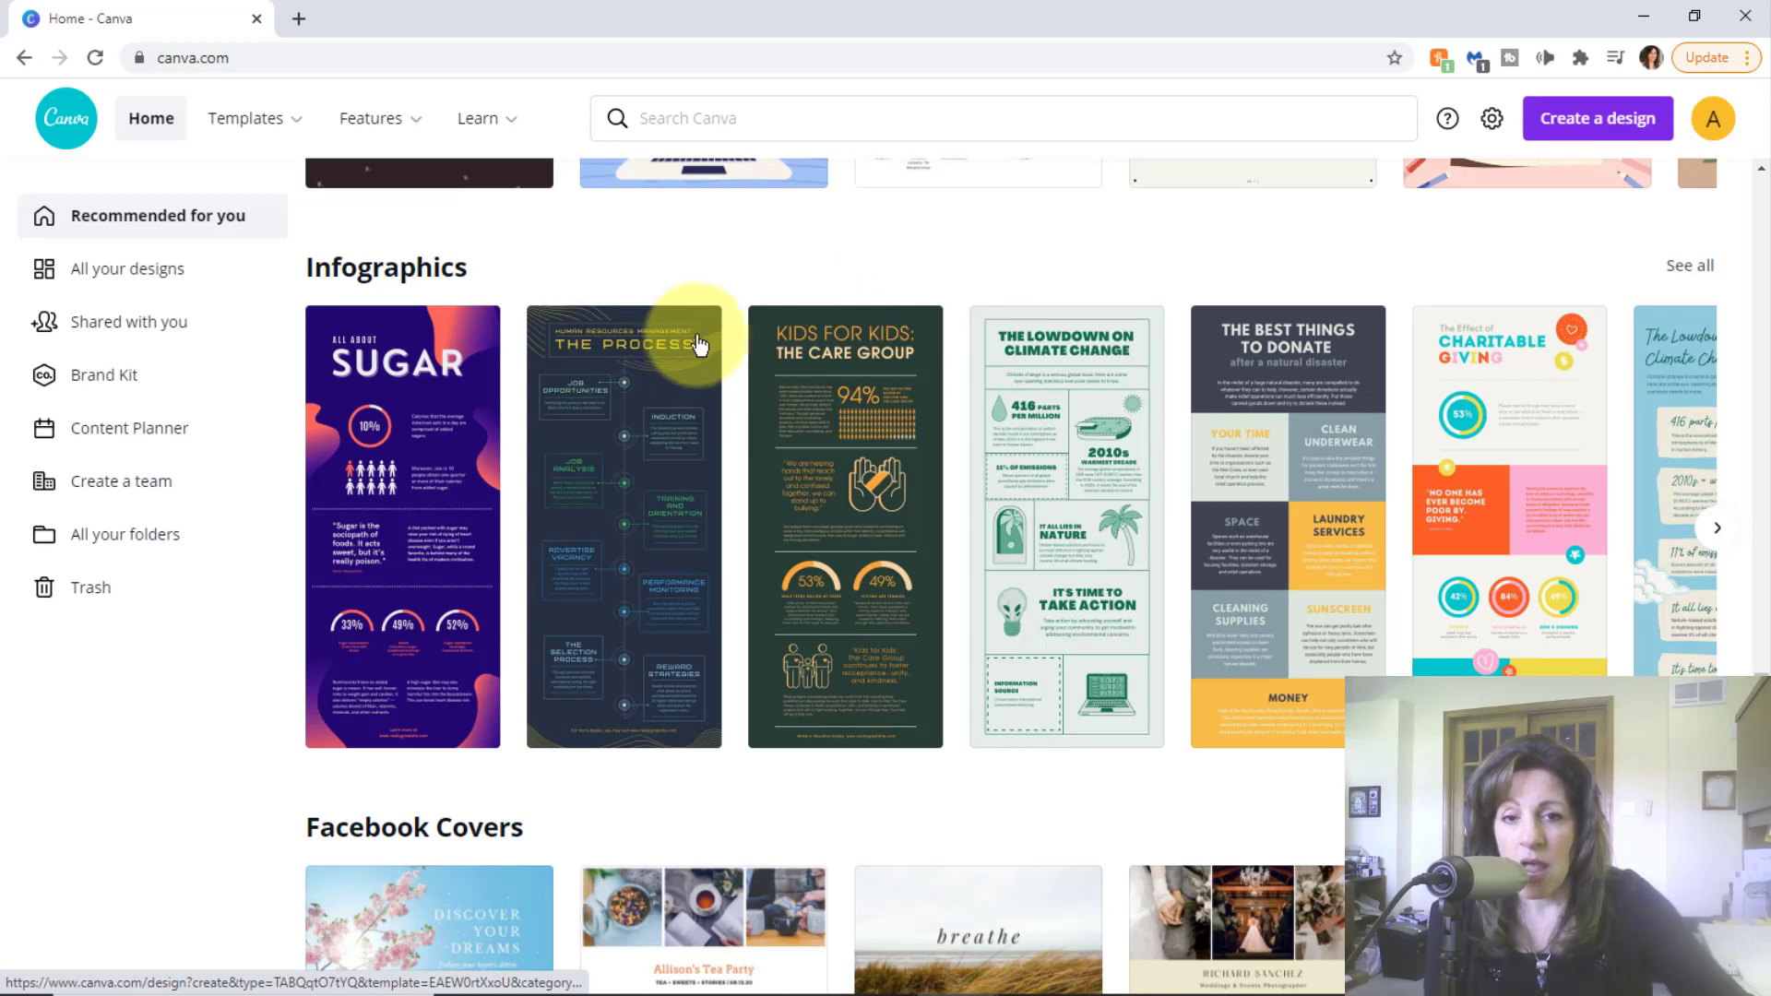
left_click(1717, 533)
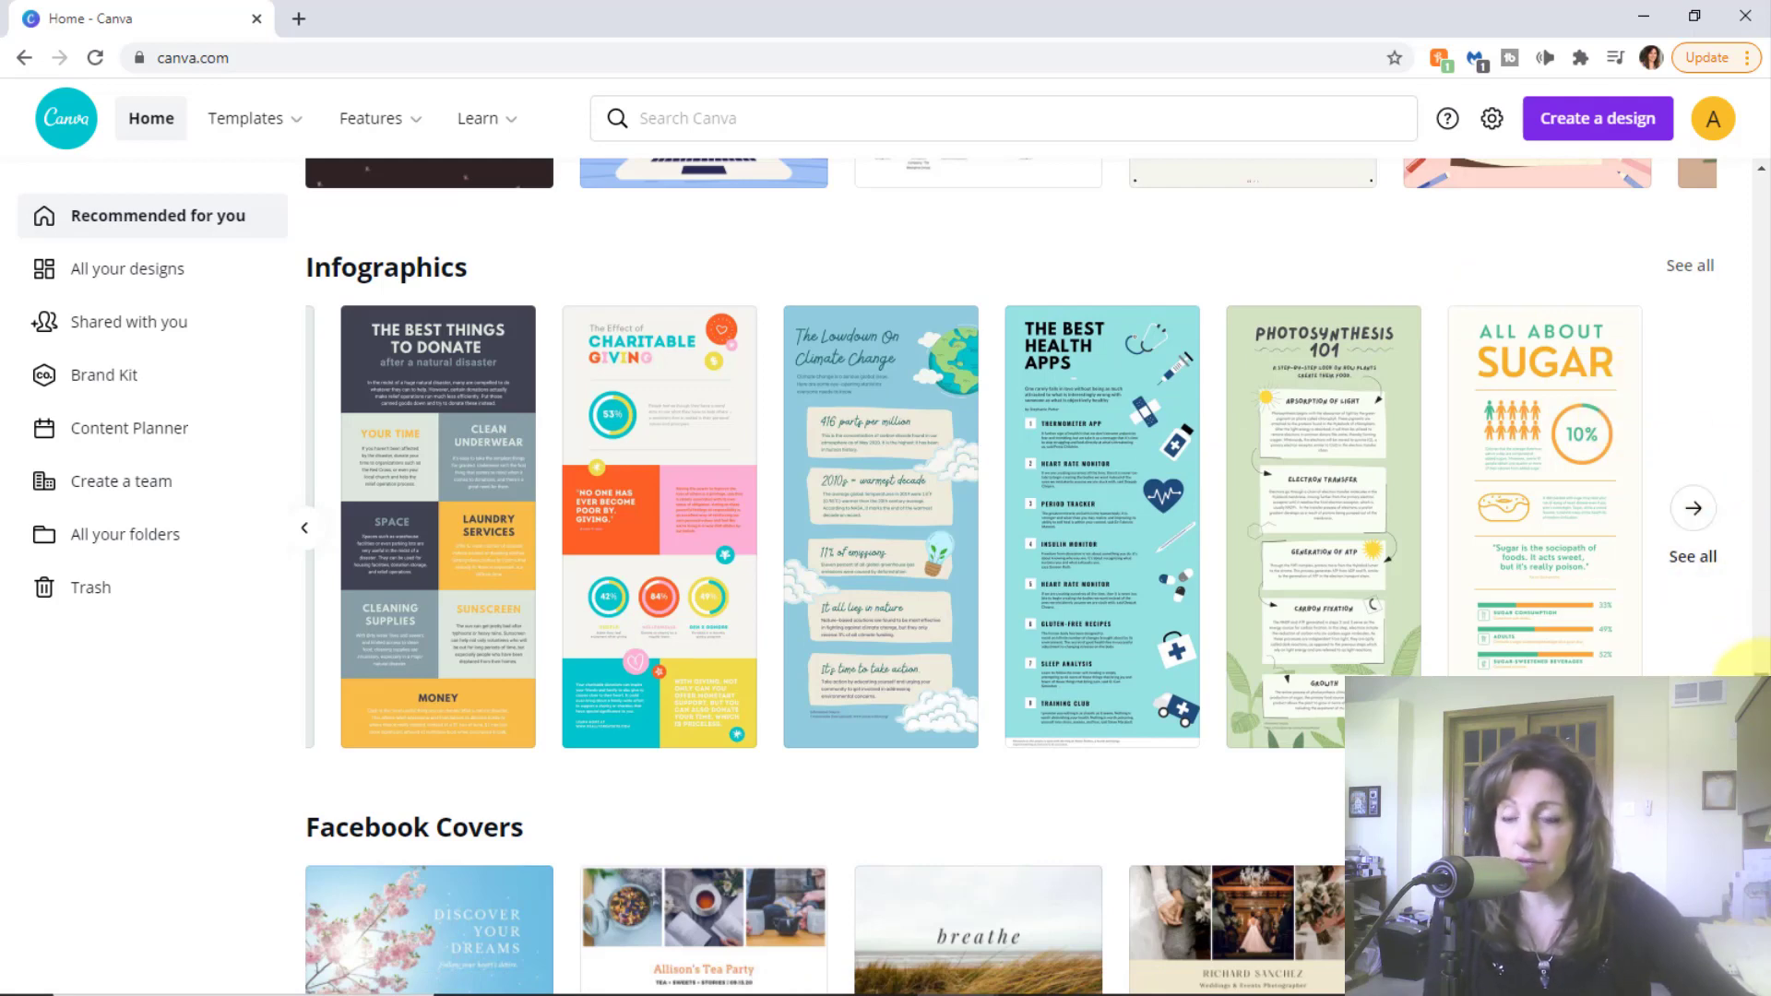
- Examine the home page's template categories from Facebook Covers through Cards, Invitations and YouTube Thumbnails to Education Infographics
scroll(1225, 624, "down", 6)
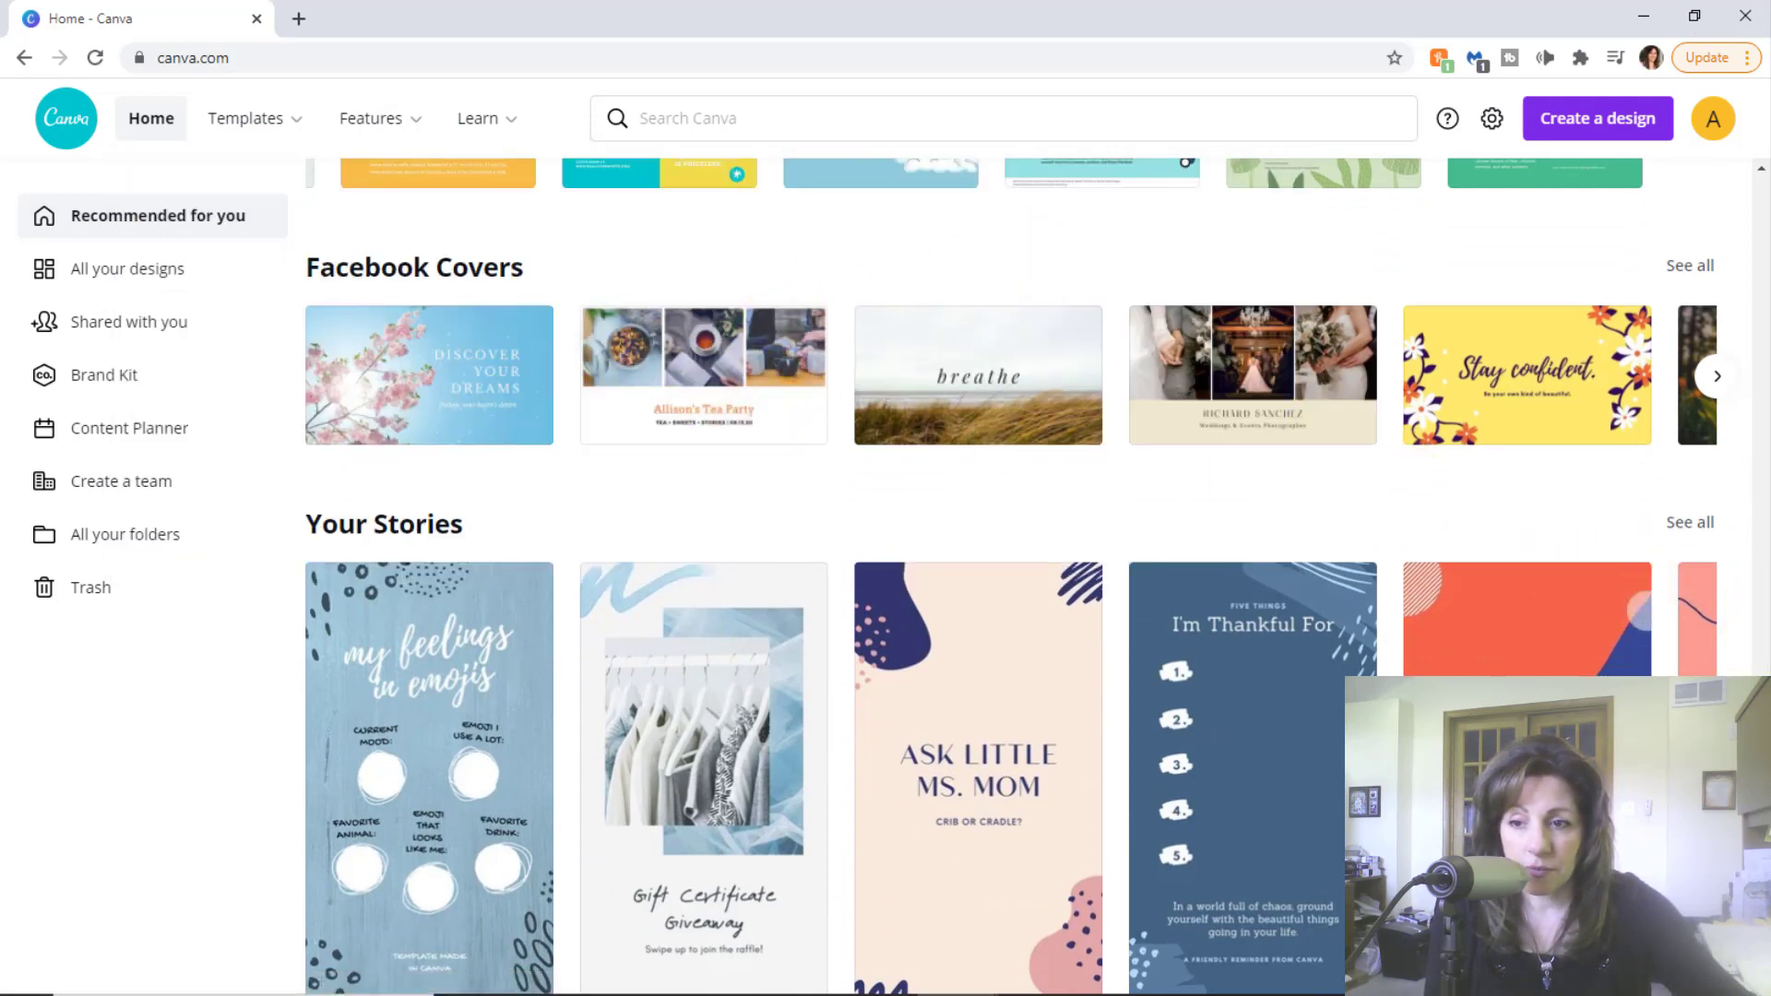
scroll(1013, 576, "down", 3)
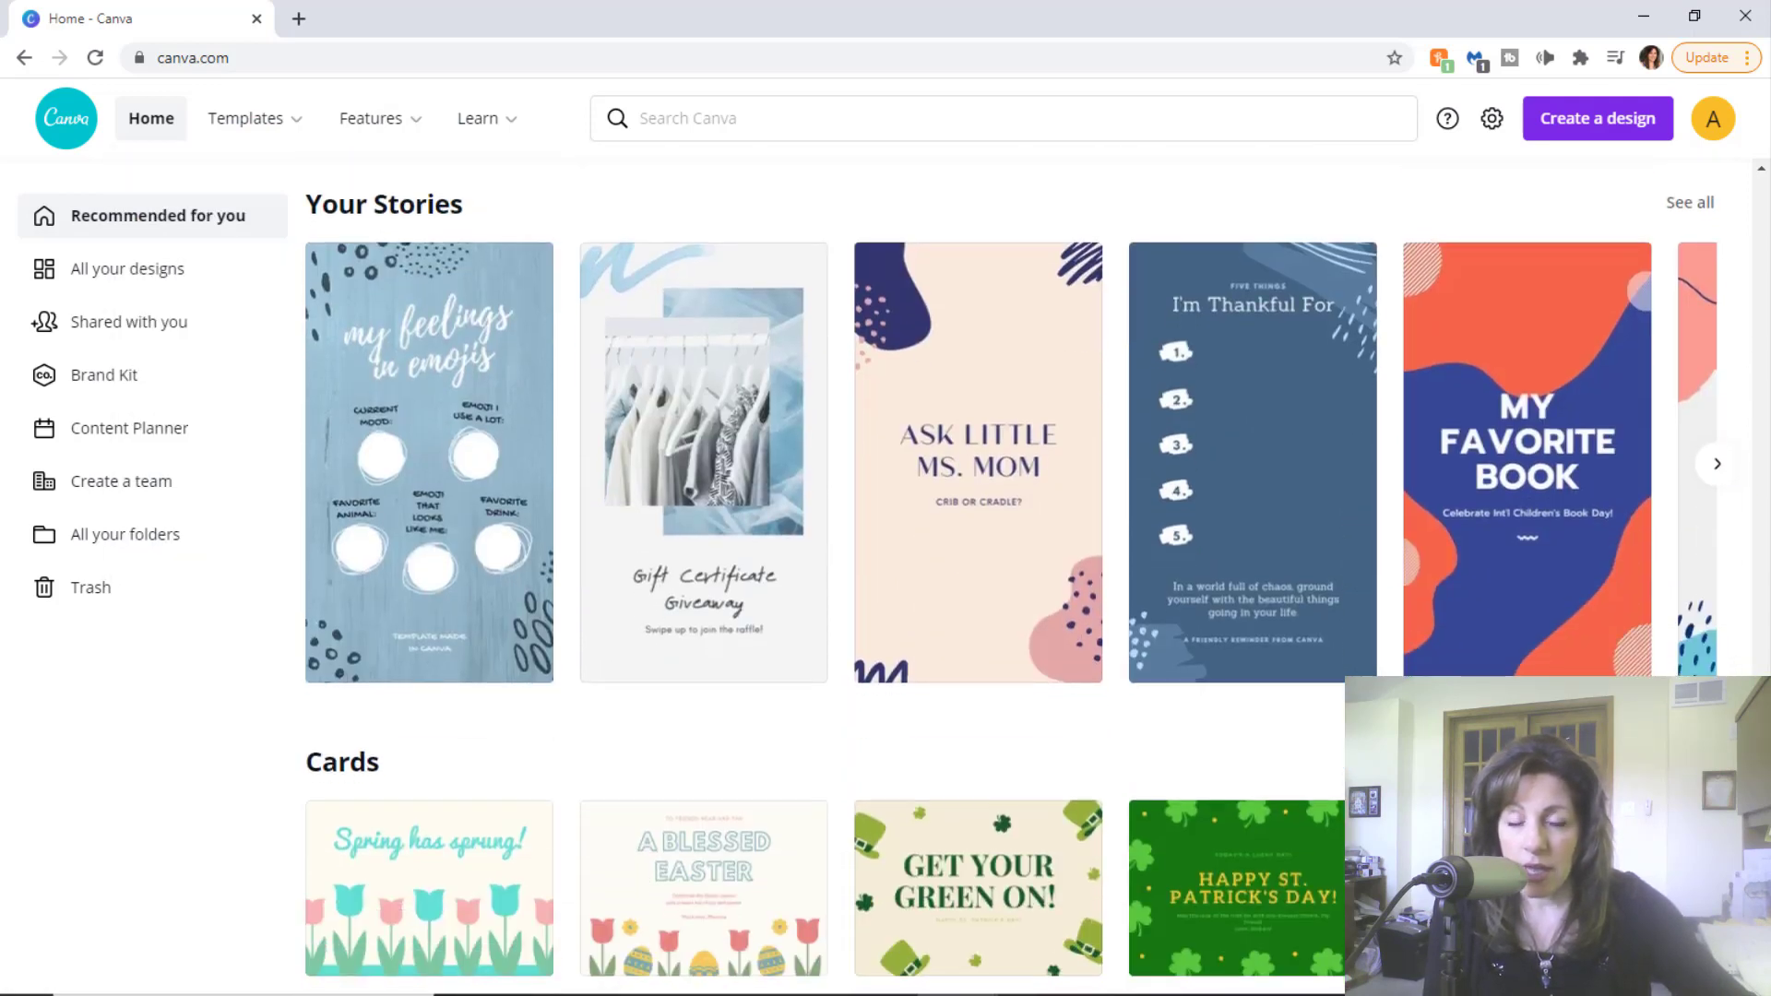
scroll(1012, 570, "down", 5)
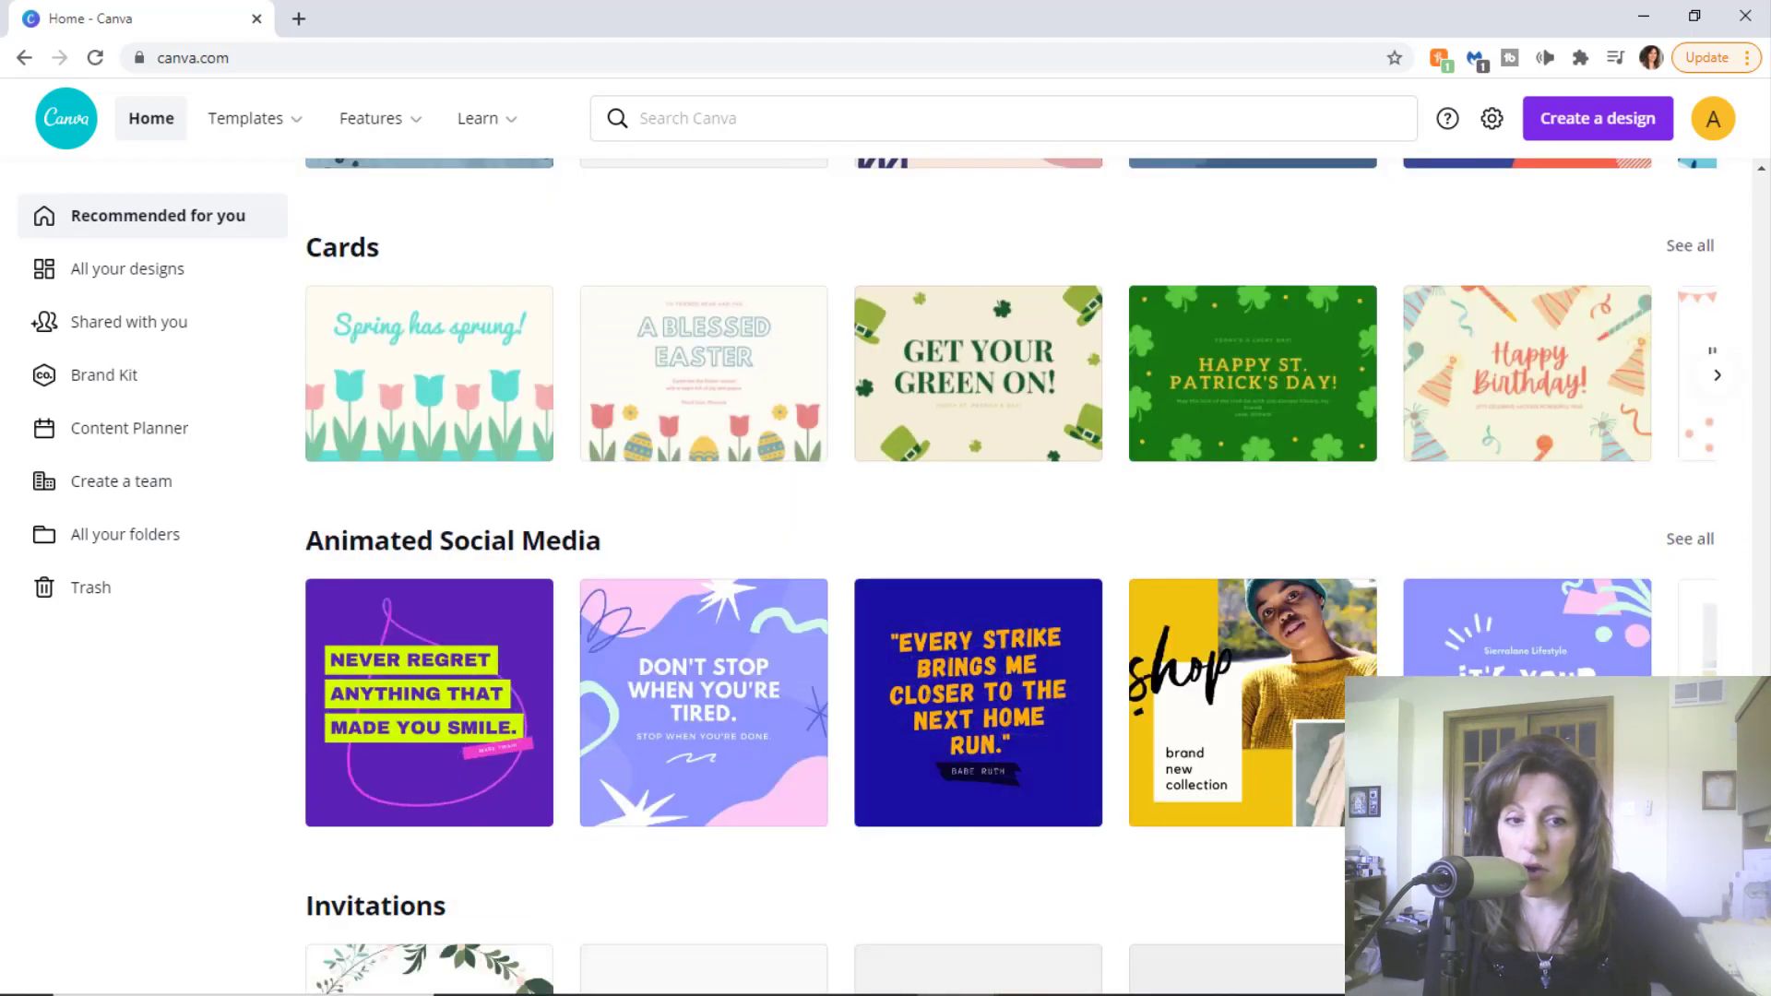
scroll(1012, 576, "down", 1)
scroll(1512, 425, "down", 2)
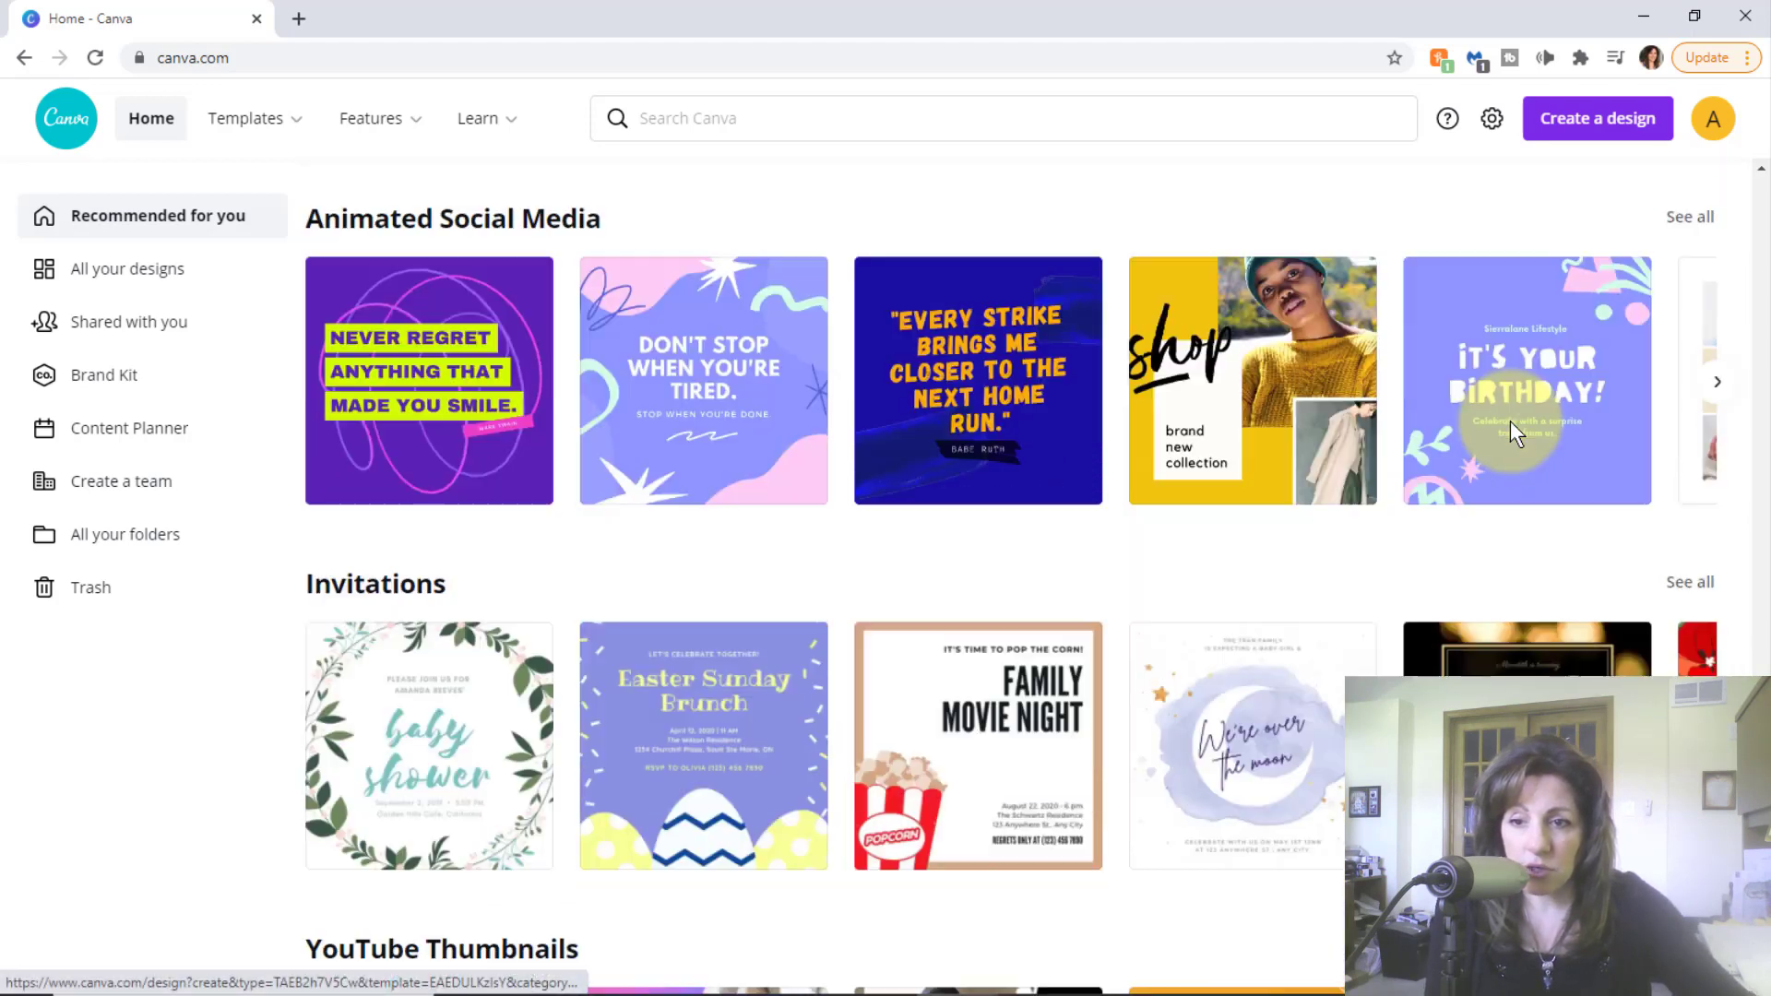
scroll(1409, 327, "down", 3)
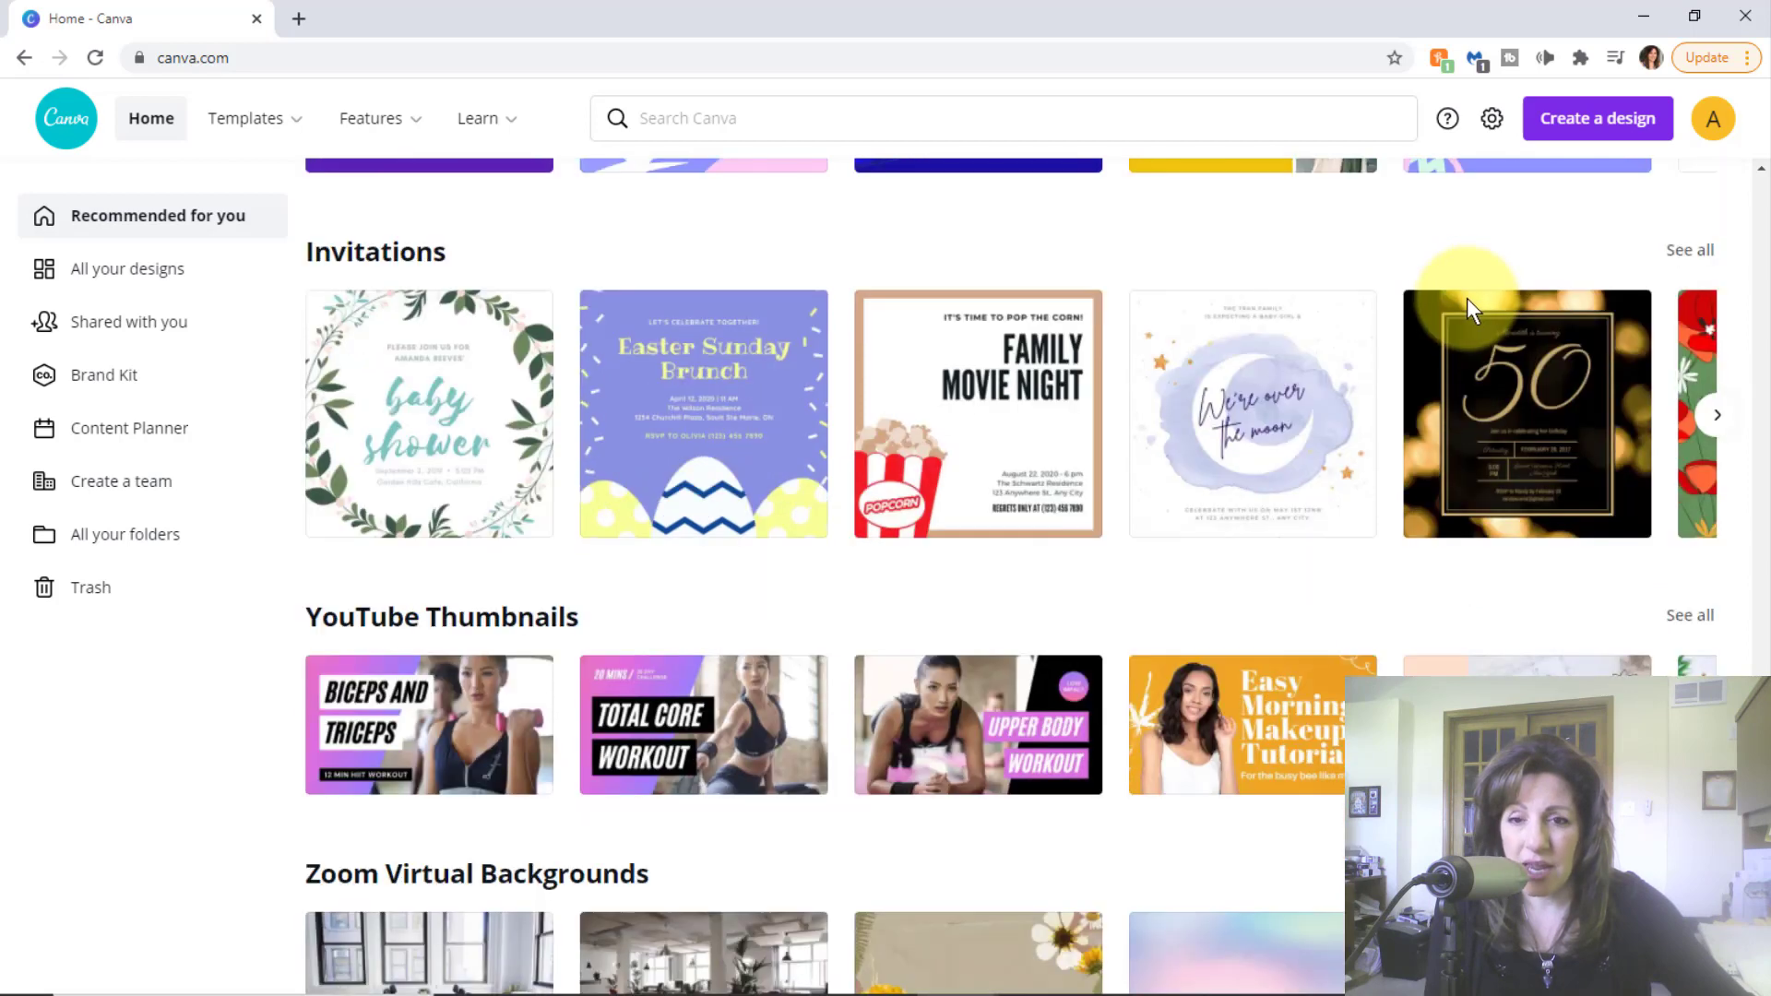
scroll(1467, 297, "down", 2)
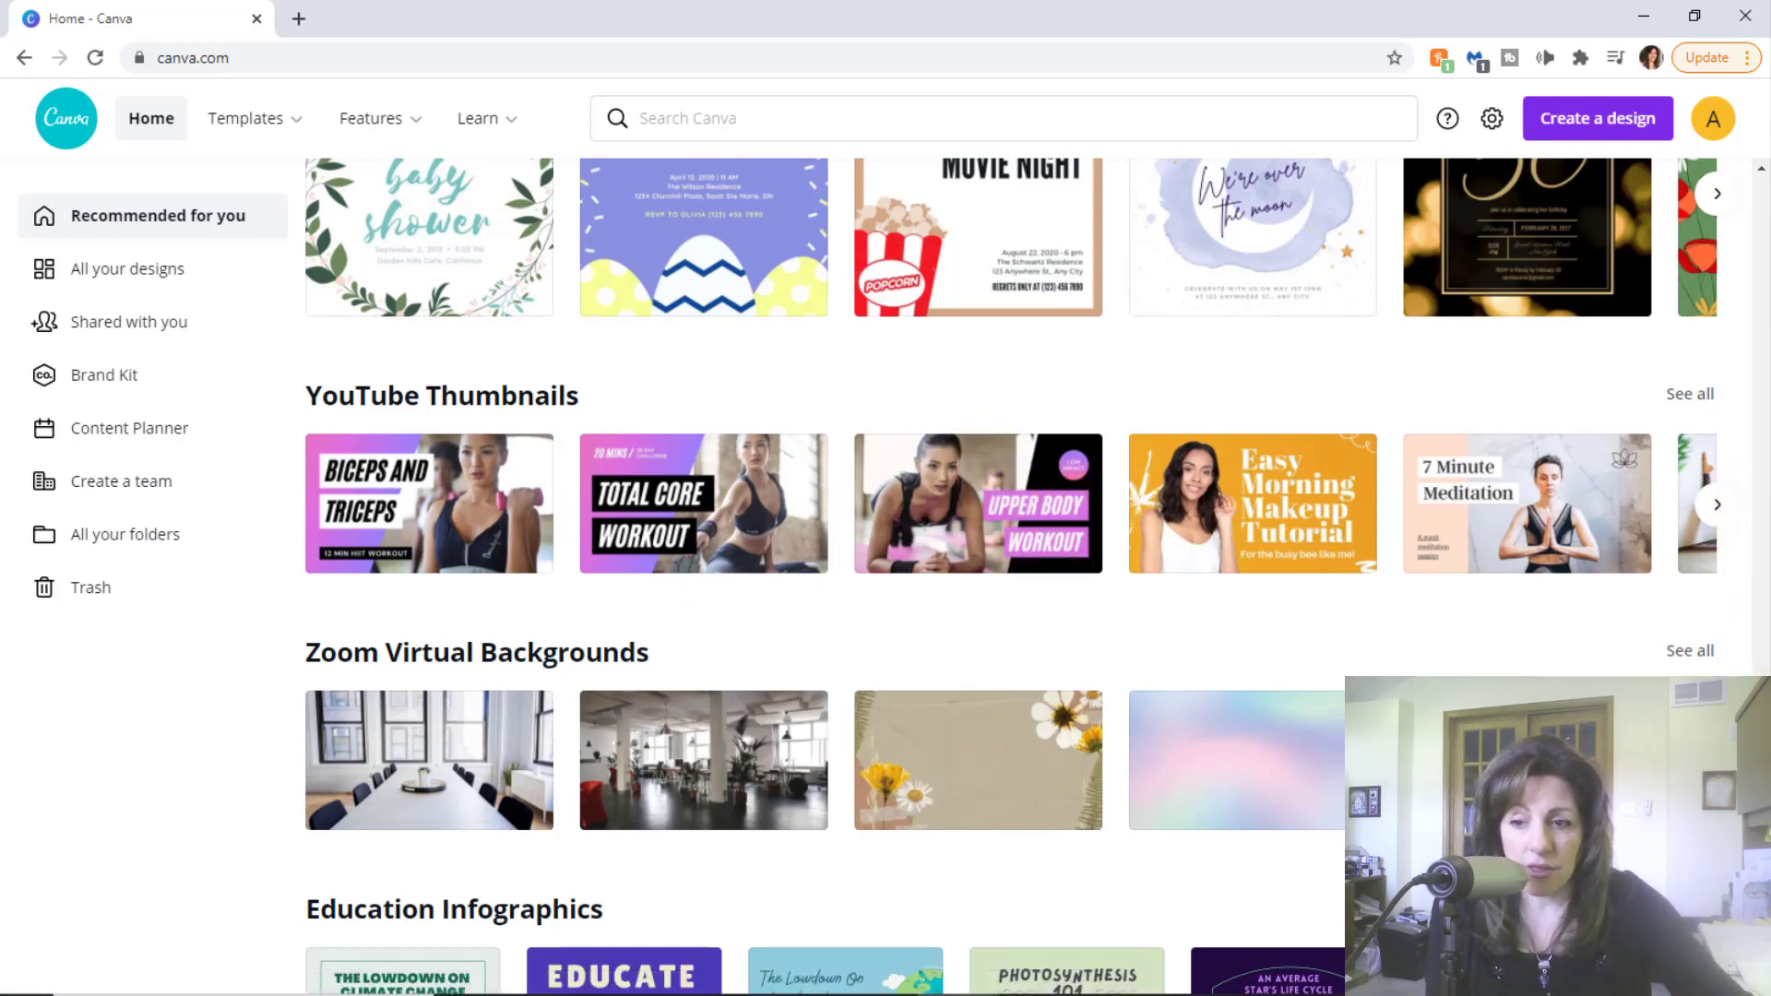
scroll(614, 327, "down", 4)
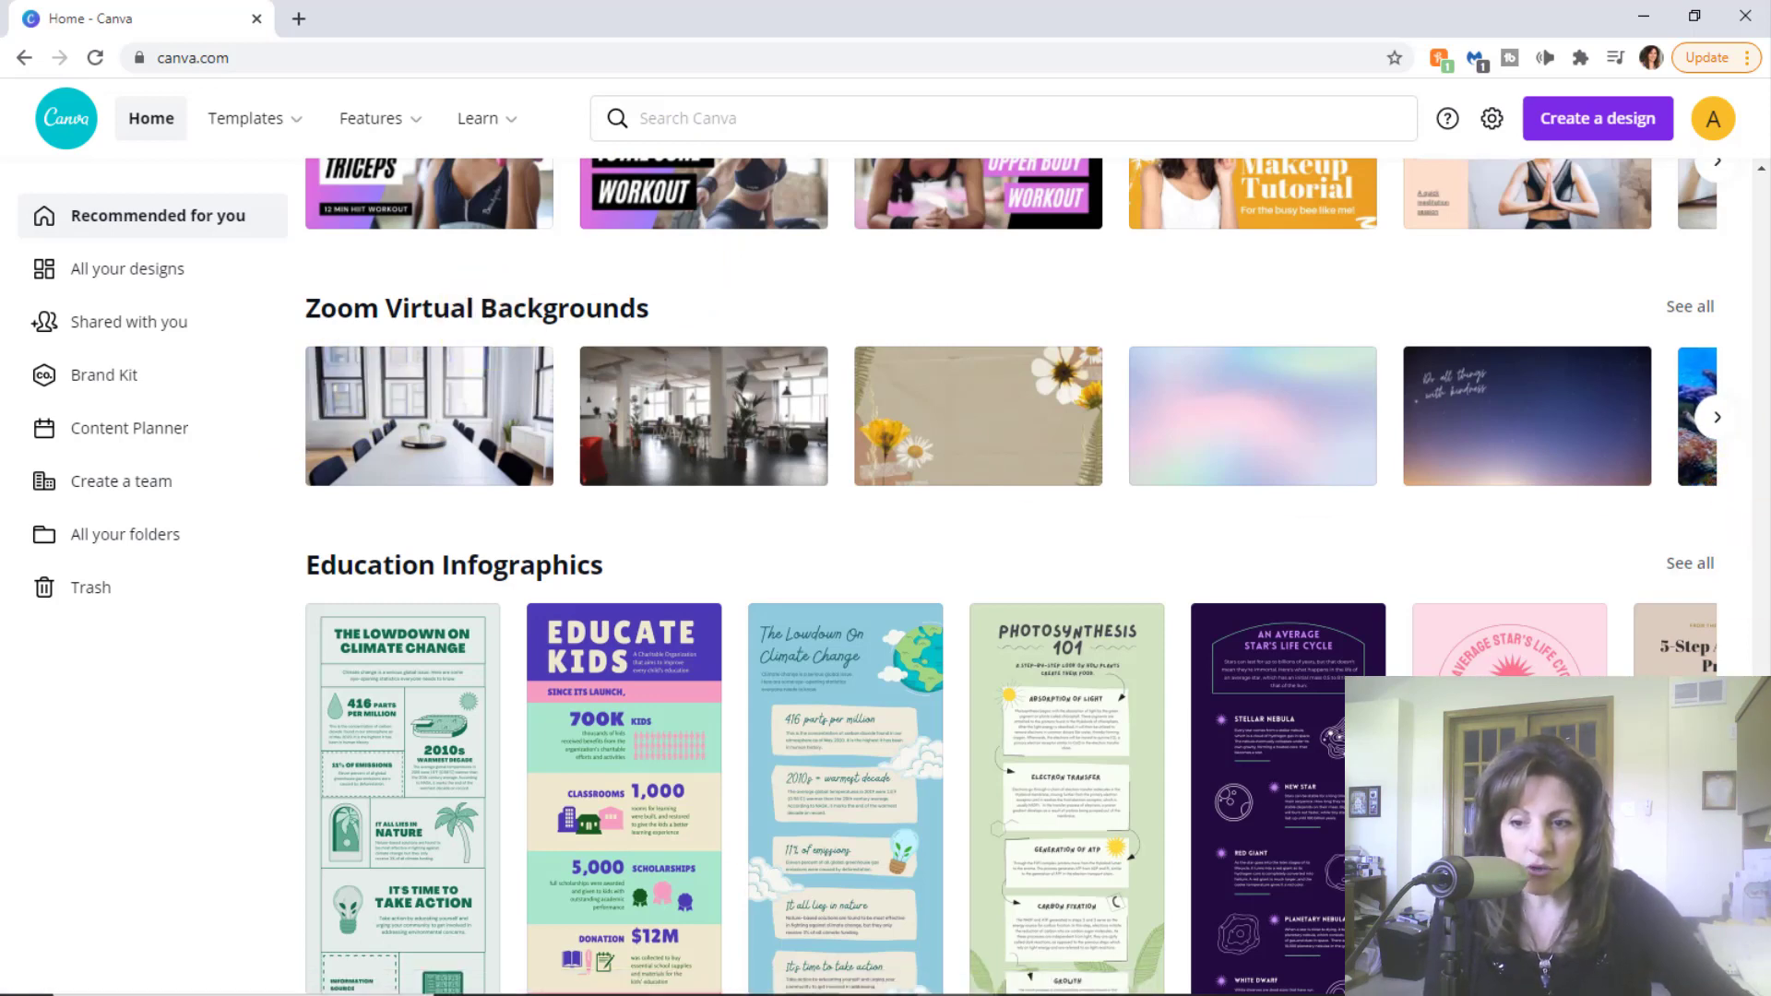
scroll(1187, 470, "down", 5)
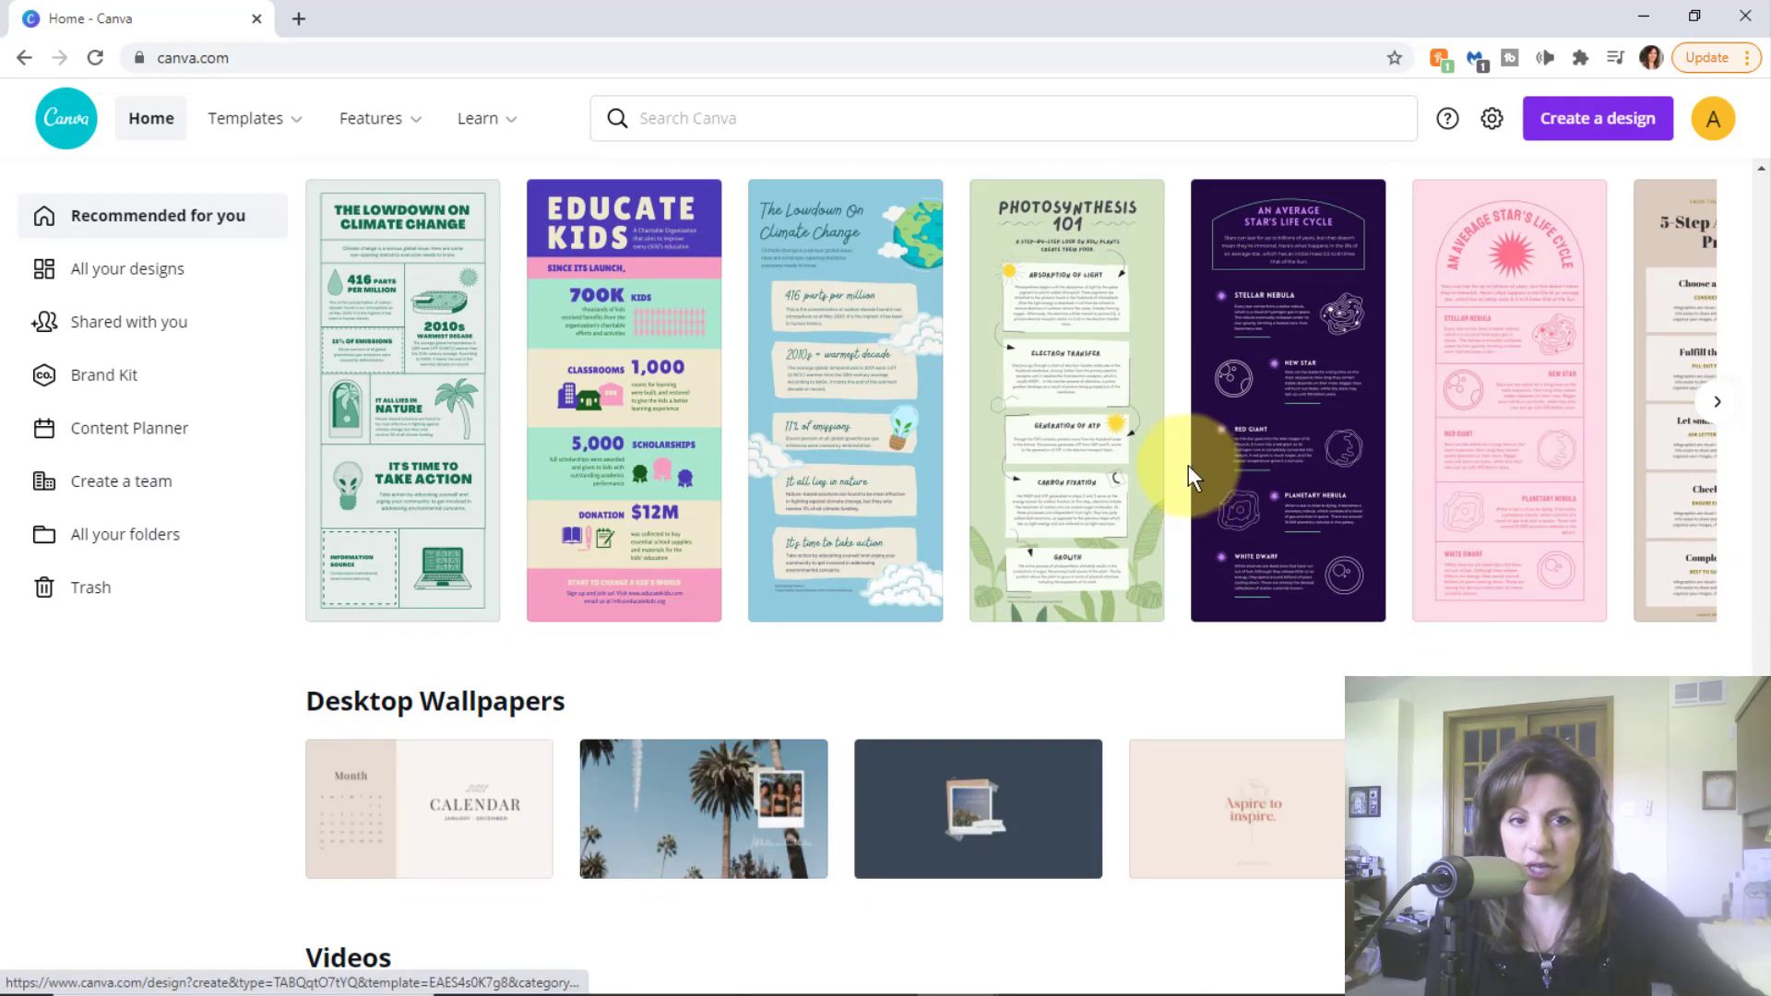
- Open the full Education Infographics collection and look through its templates to the end
left_click(1713, 399)
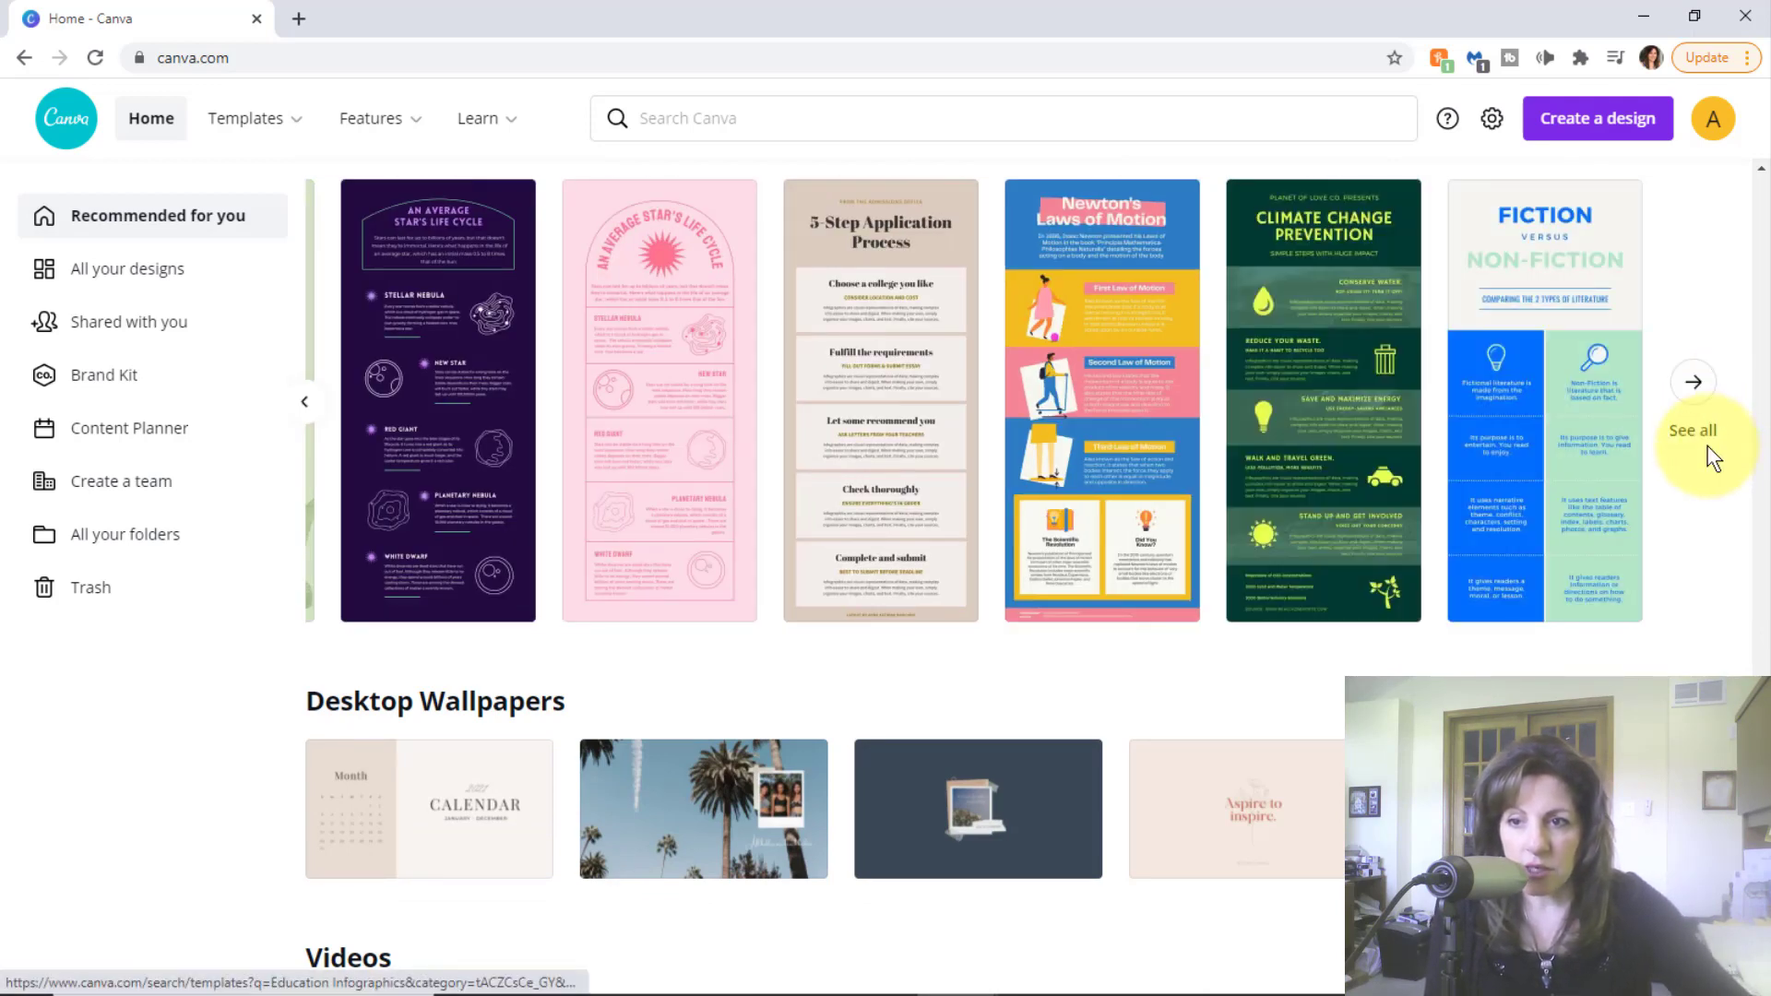
left_click(1695, 433)
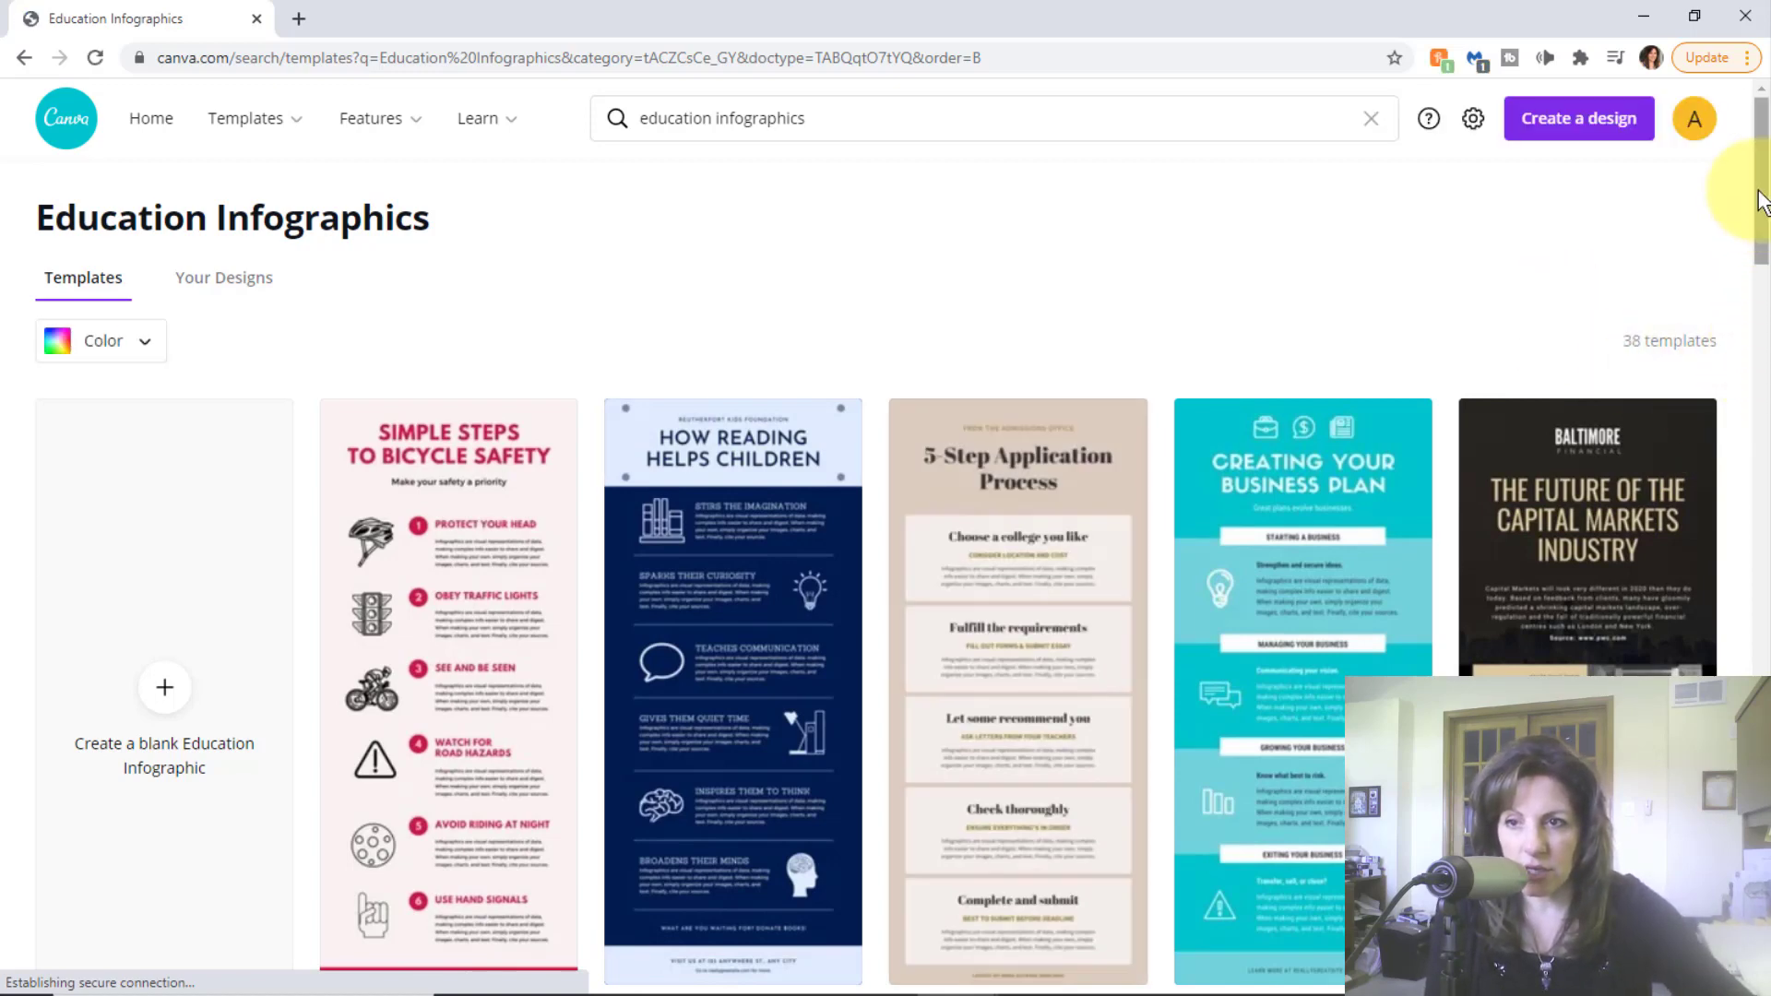
left_click_drag(1761, 168, 1759, 294)
scroll(1699, 296, "down", 6)
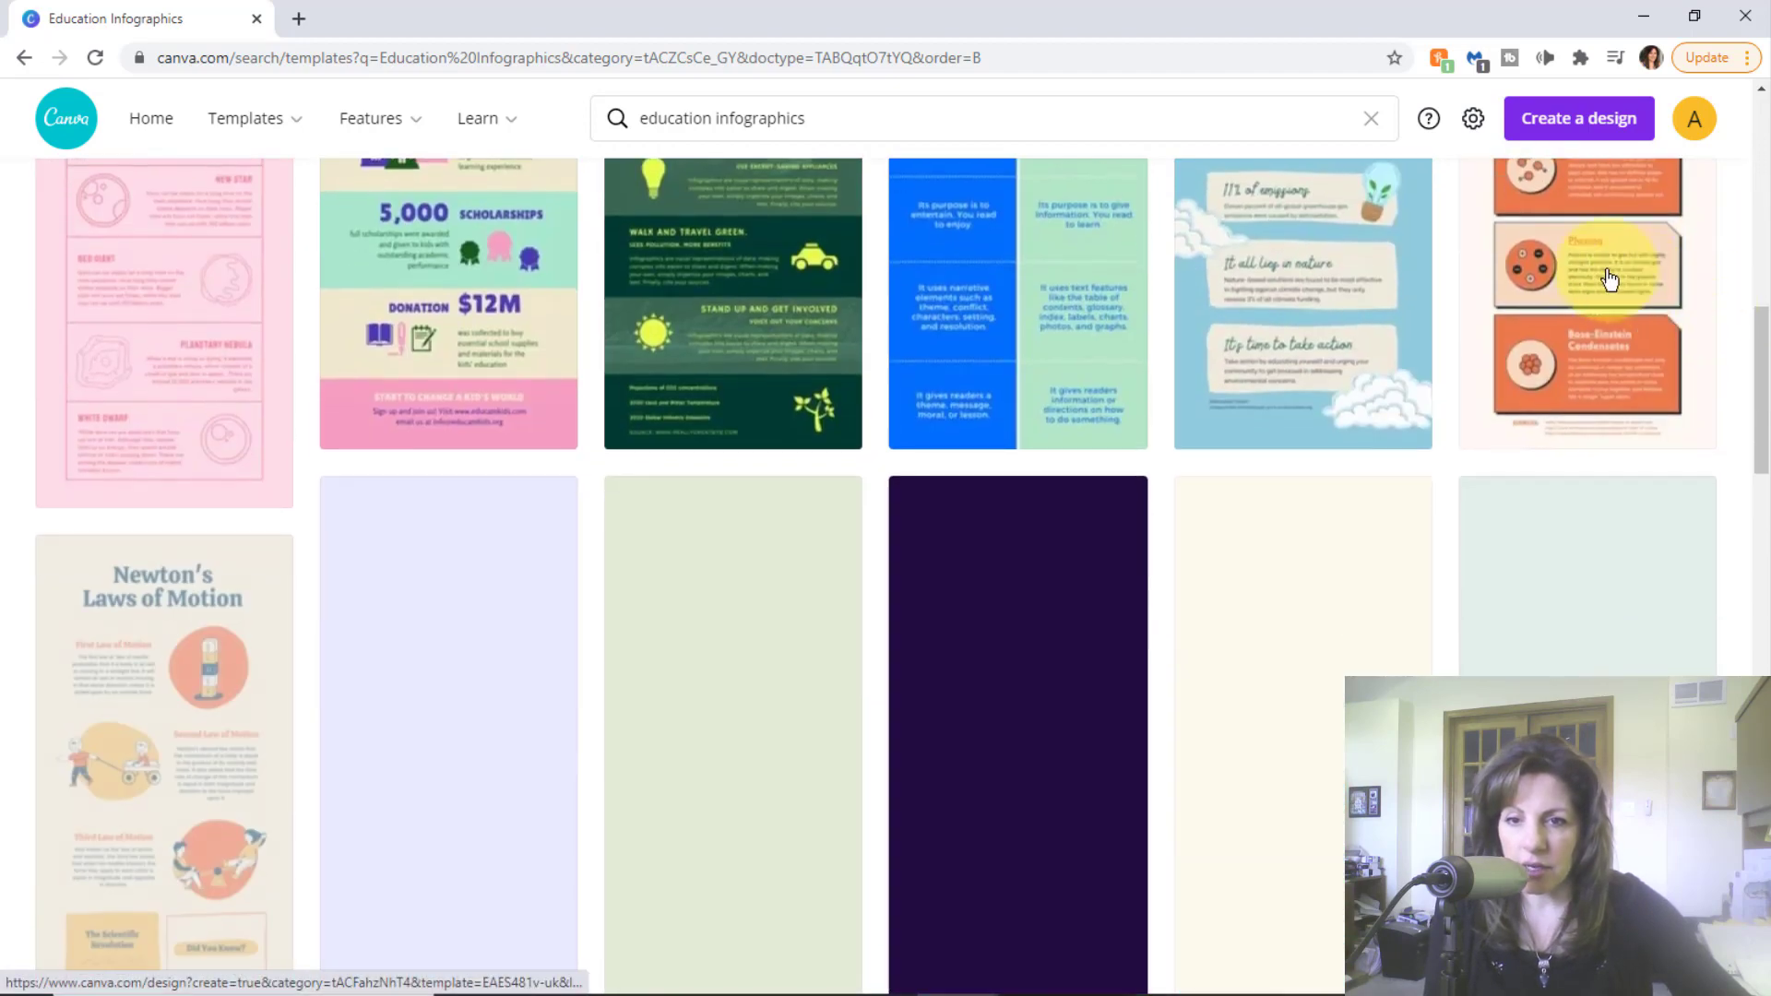
scroll(1579, 320, "down", 5)
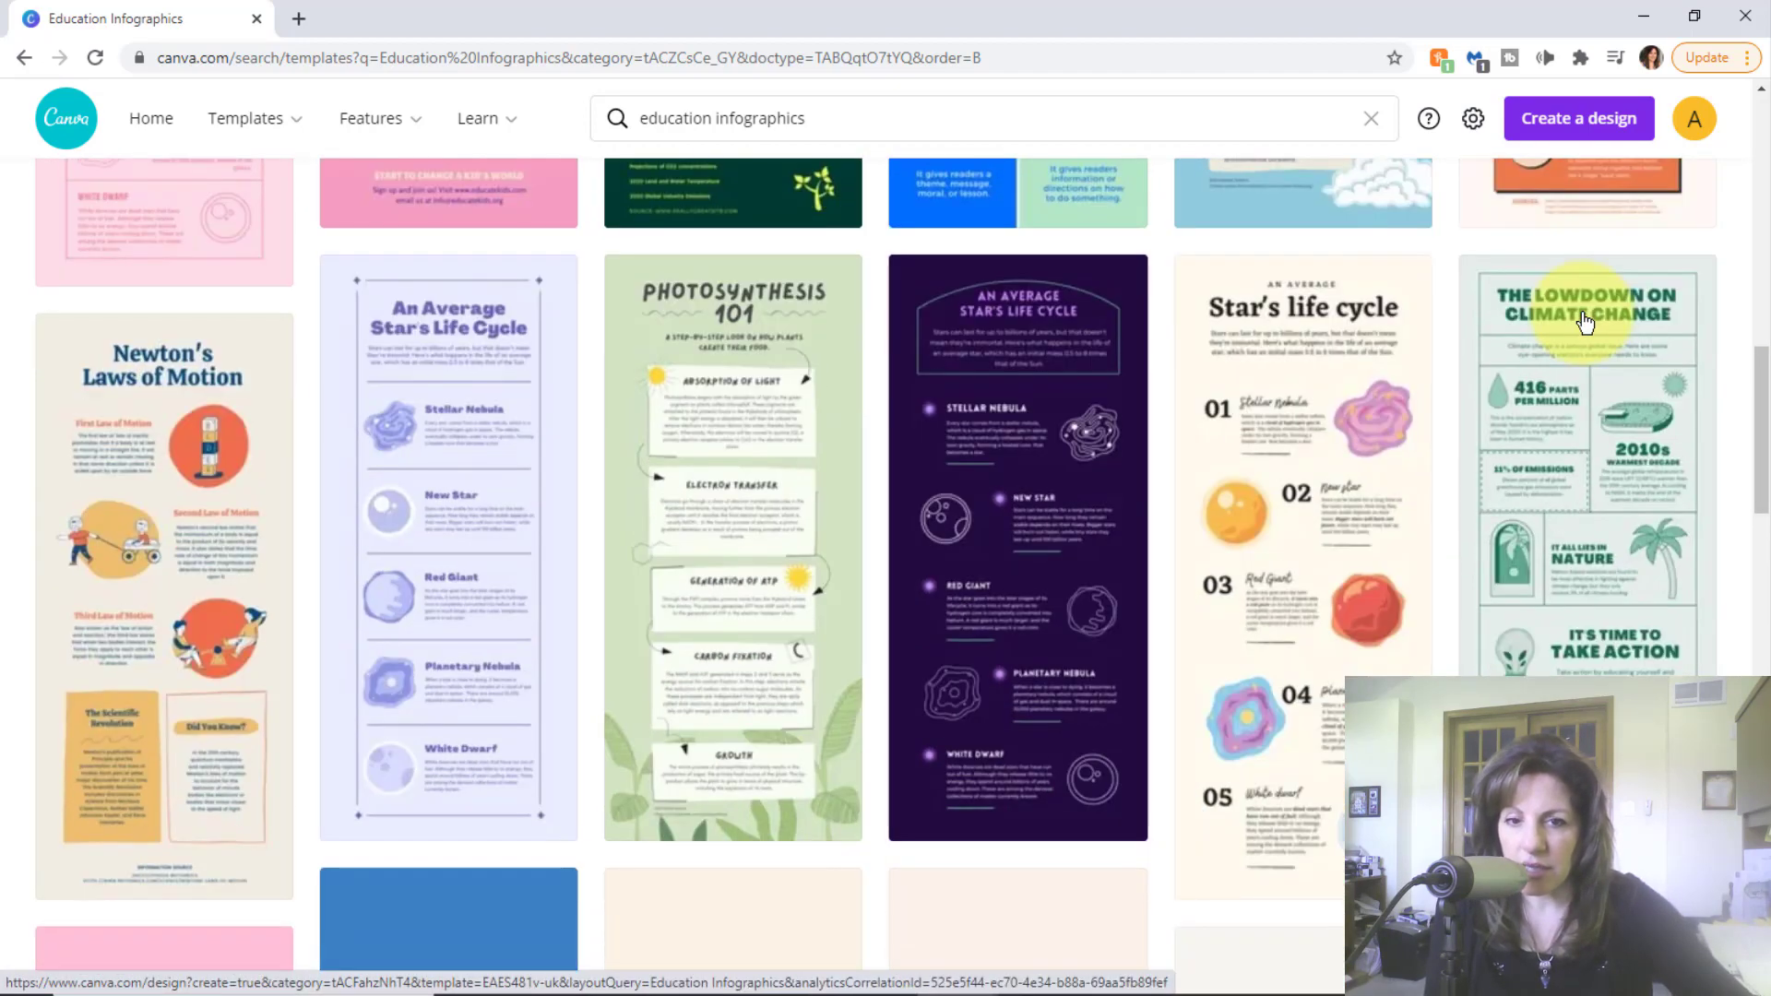
scroll(1585, 322, "down", 1)
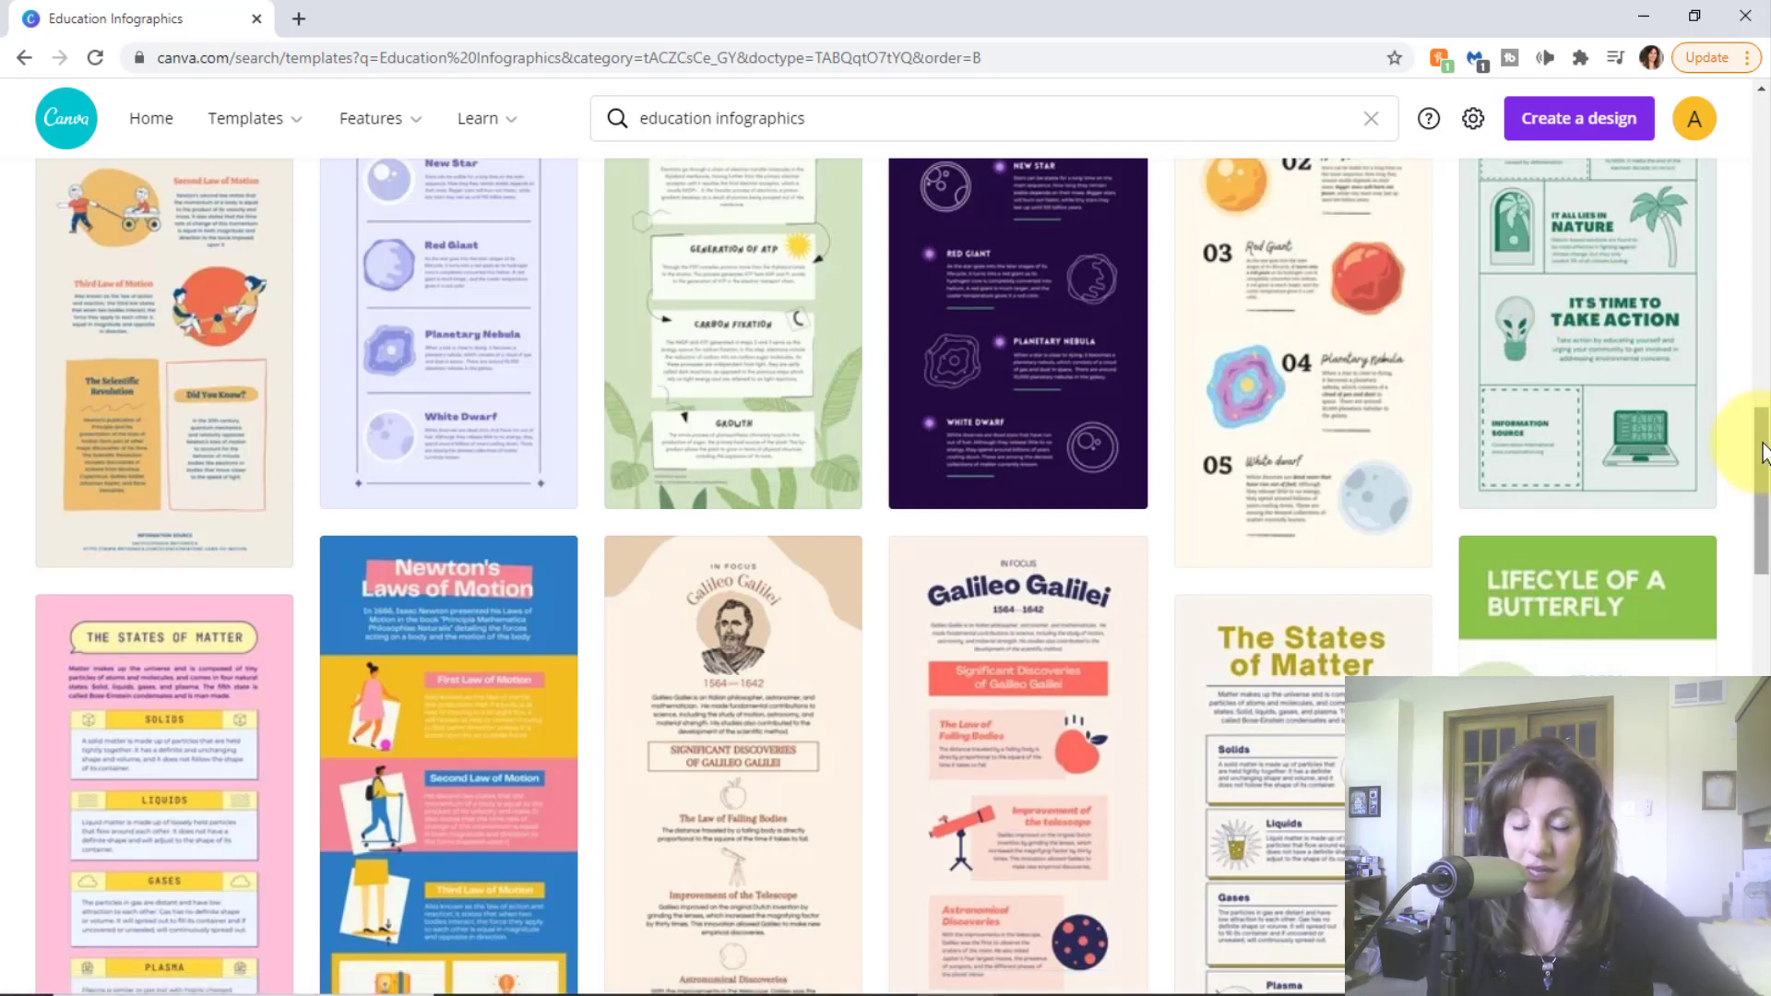
left_click_drag(1762, 452, 1768, 723)
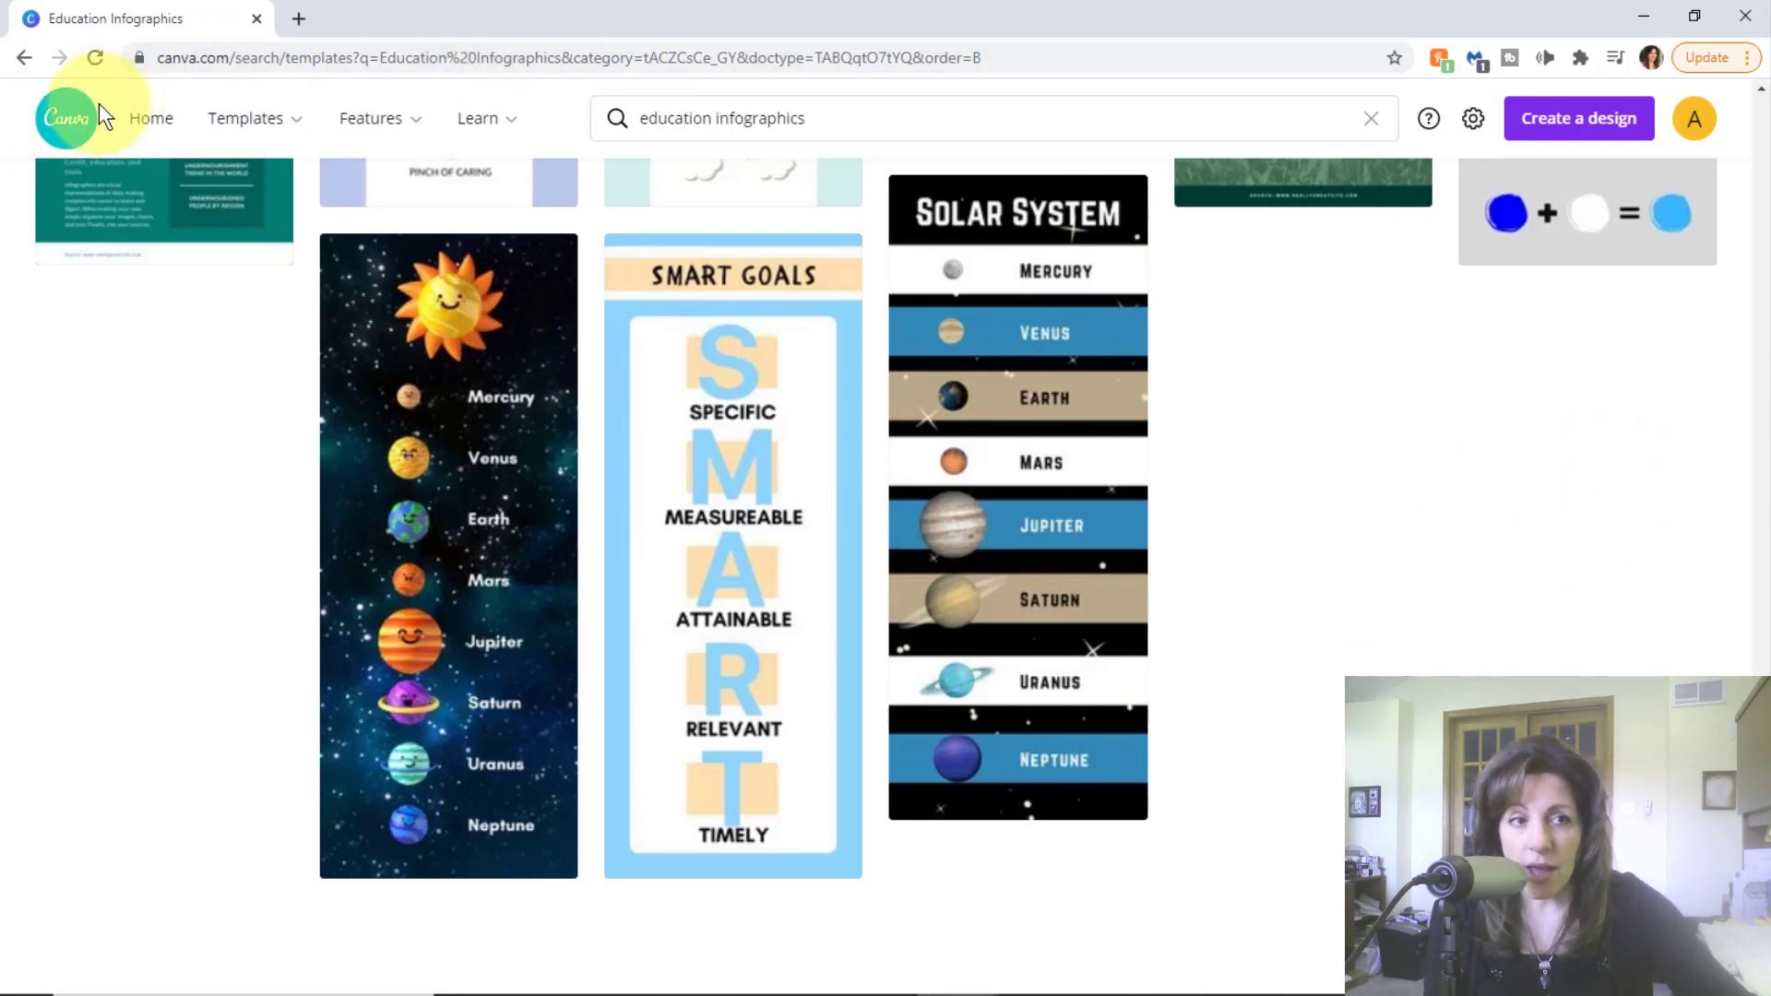
- Return to the home page and browse the recommended templates as far as the Education Infographics row
left_click(74, 134)
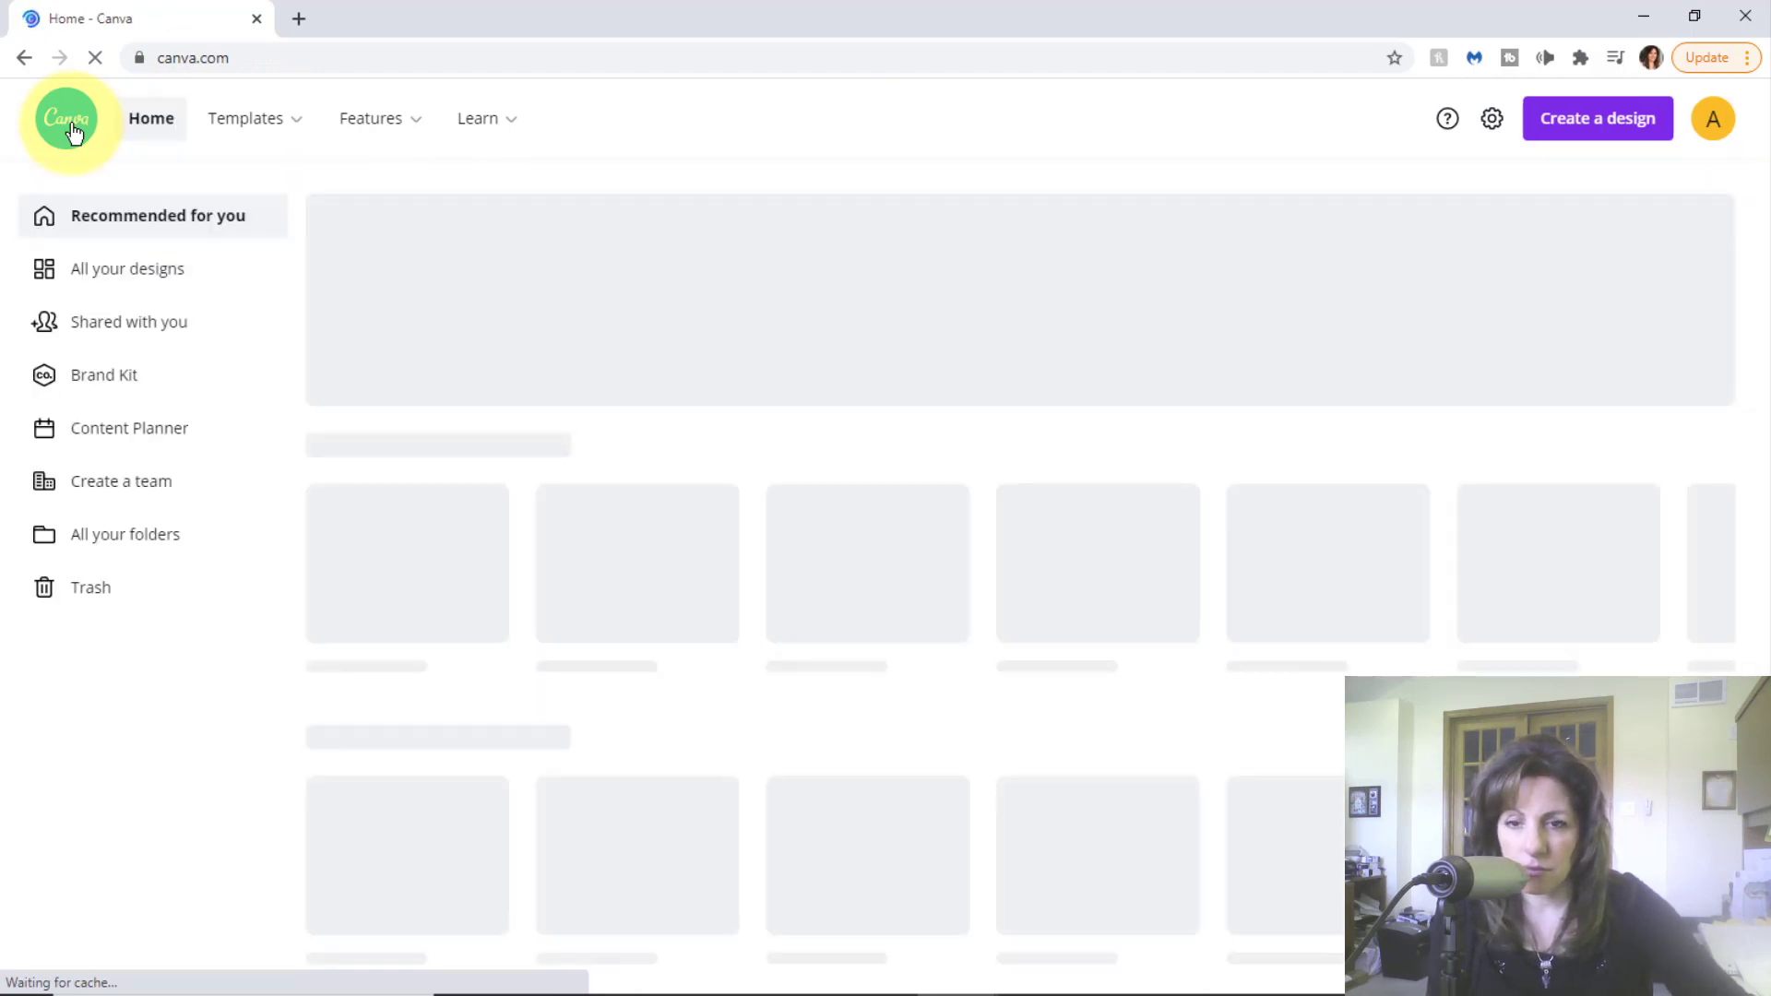
scroll(1767, 450, "down", 5)
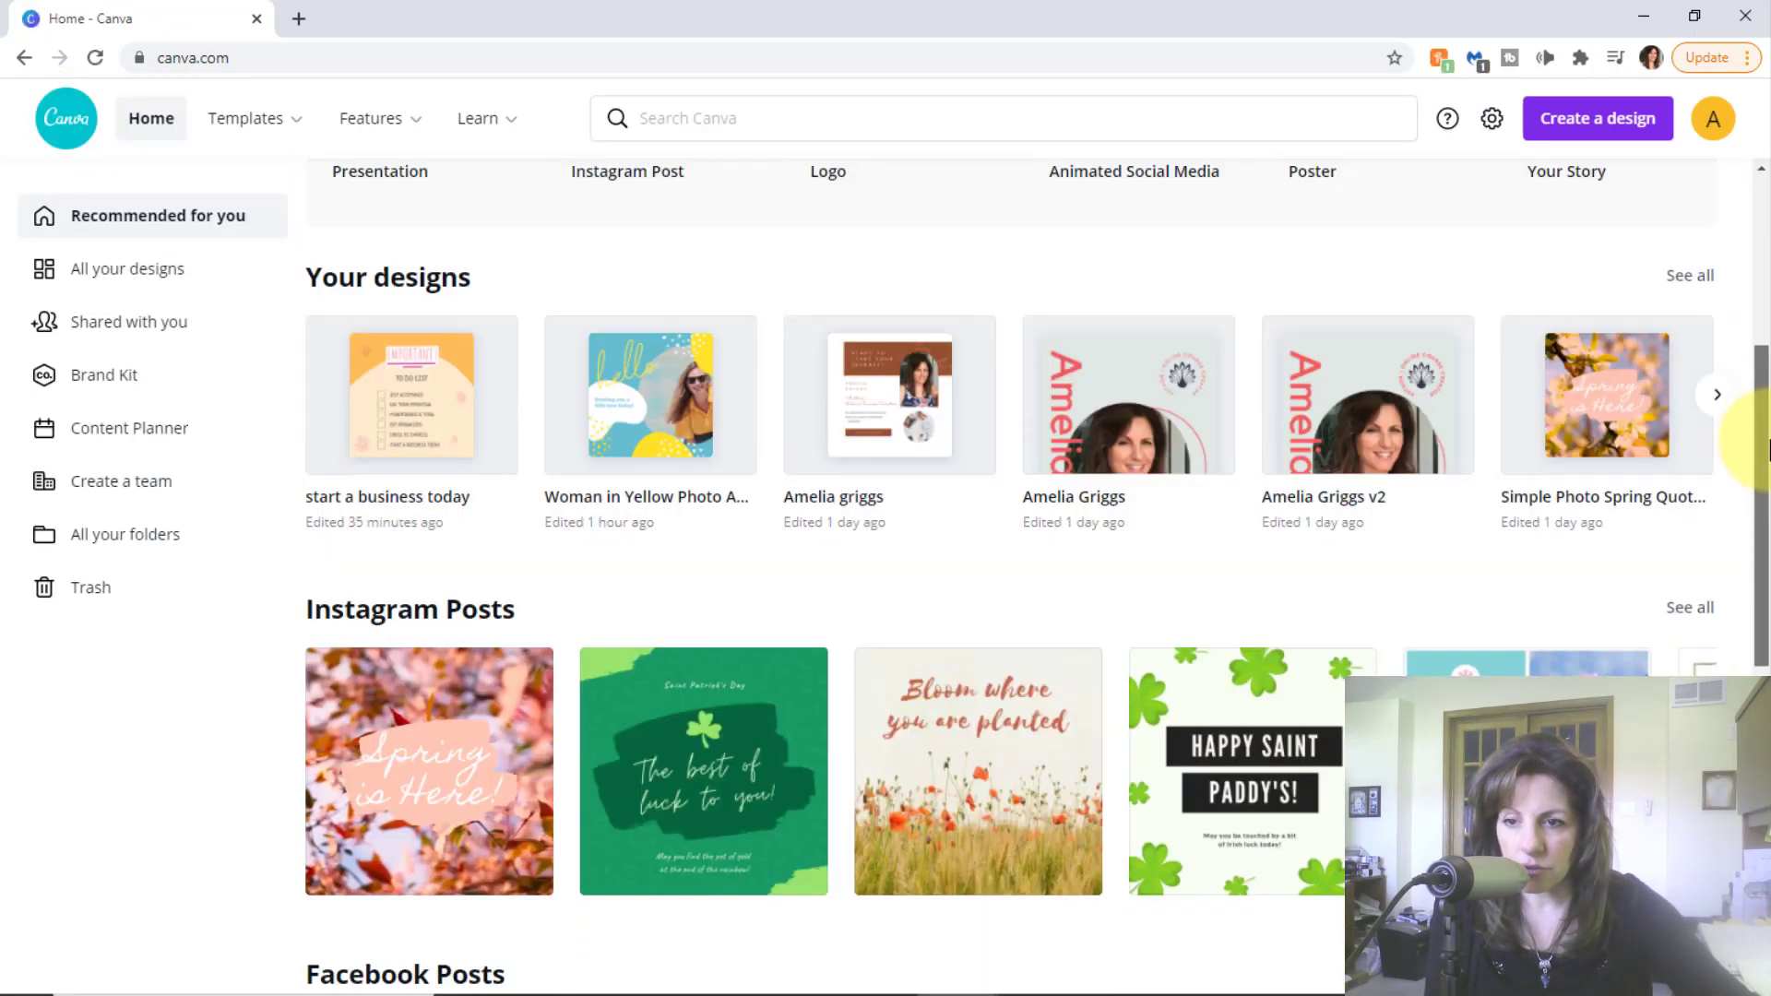
scroll(1767, 450, "down", 8)
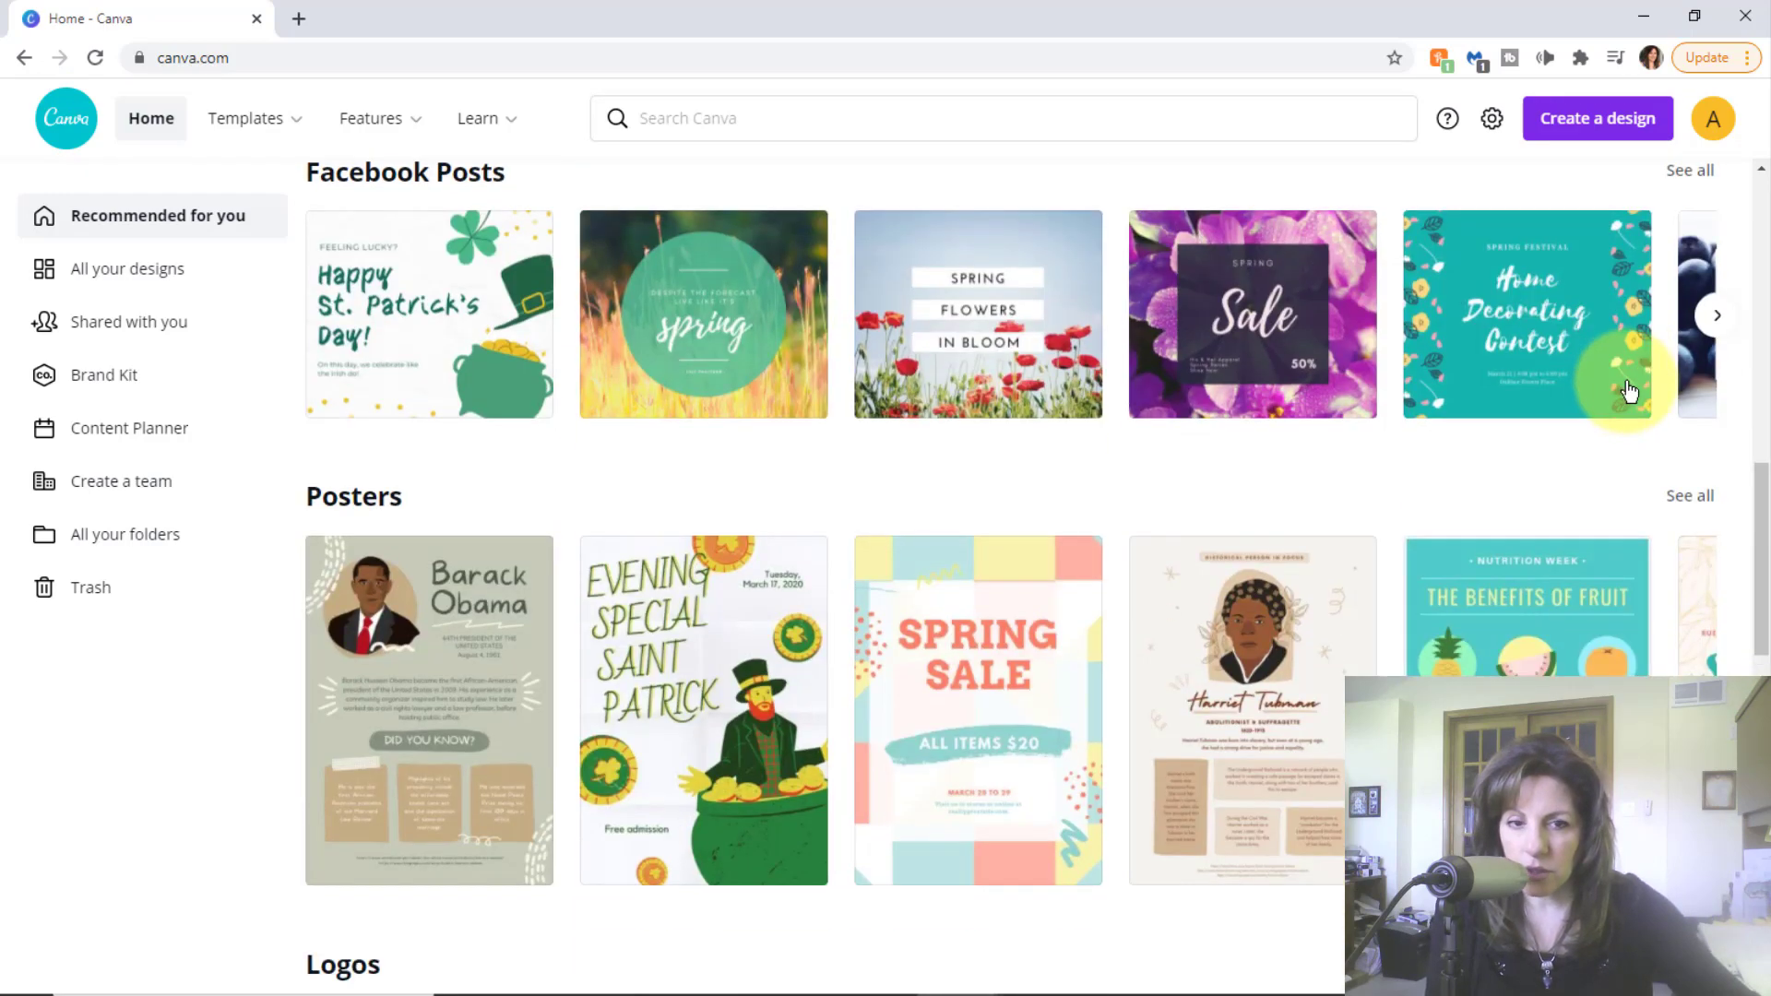
scroll(1629, 392, "down", 20)
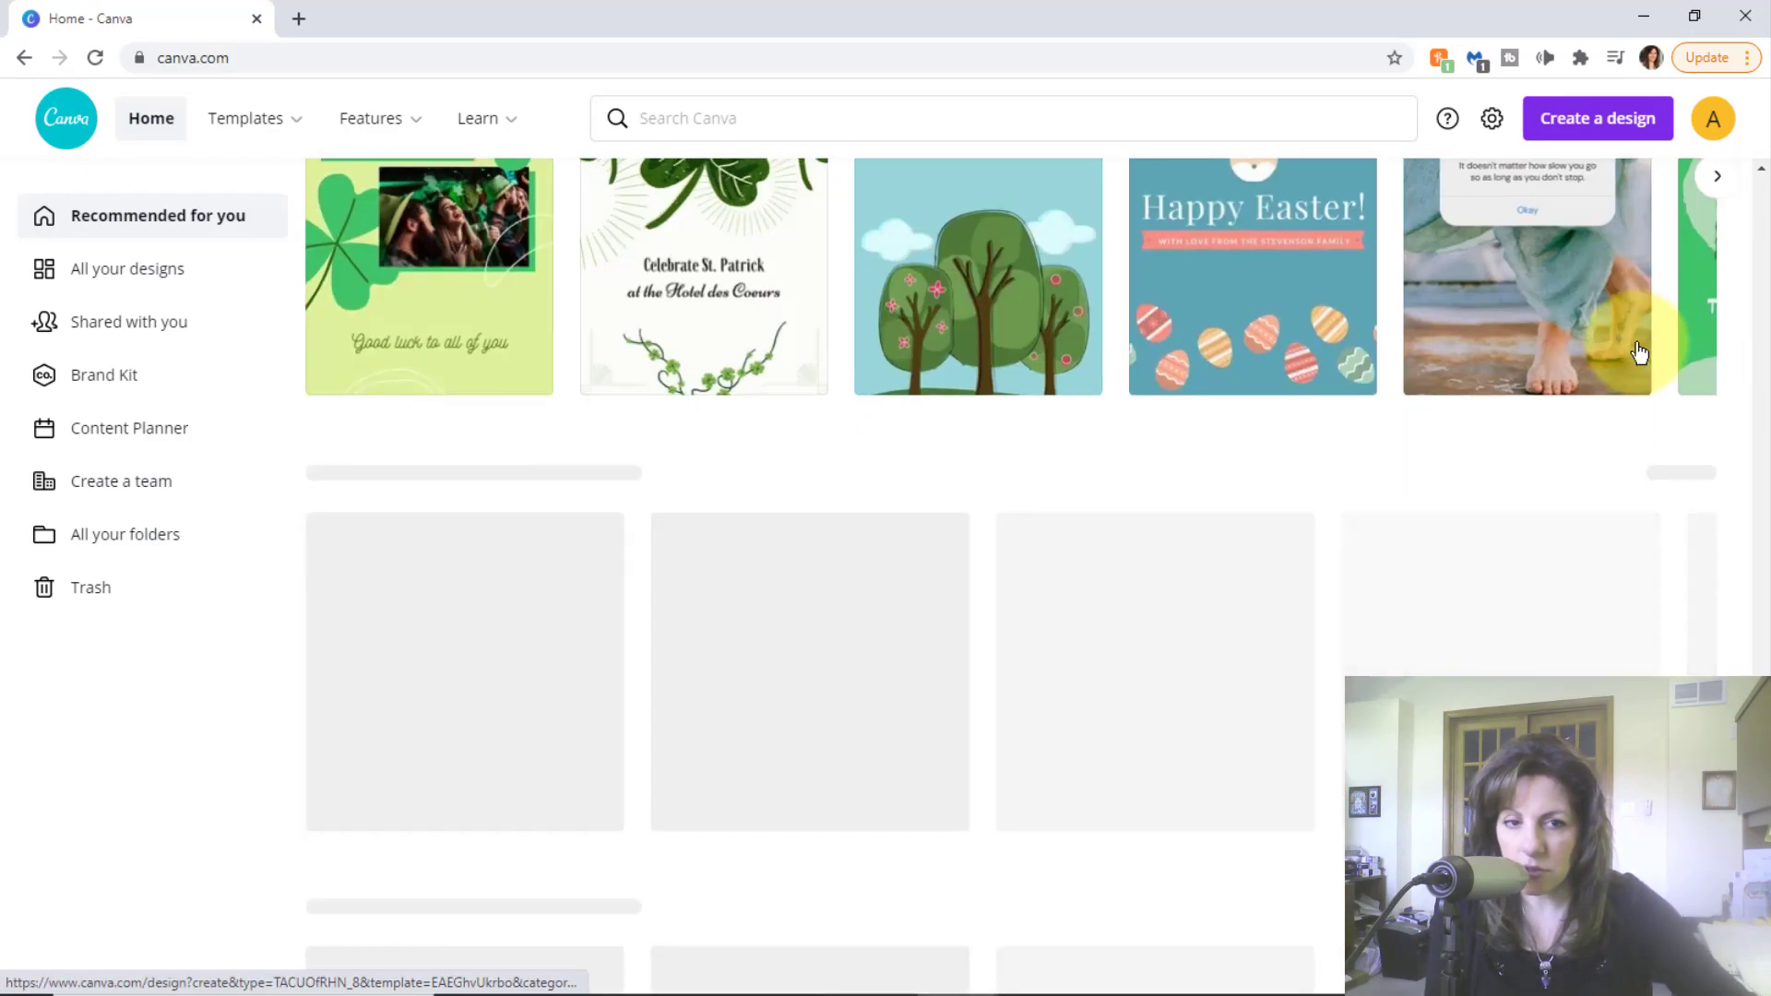
scroll(1639, 351, "down", 15)
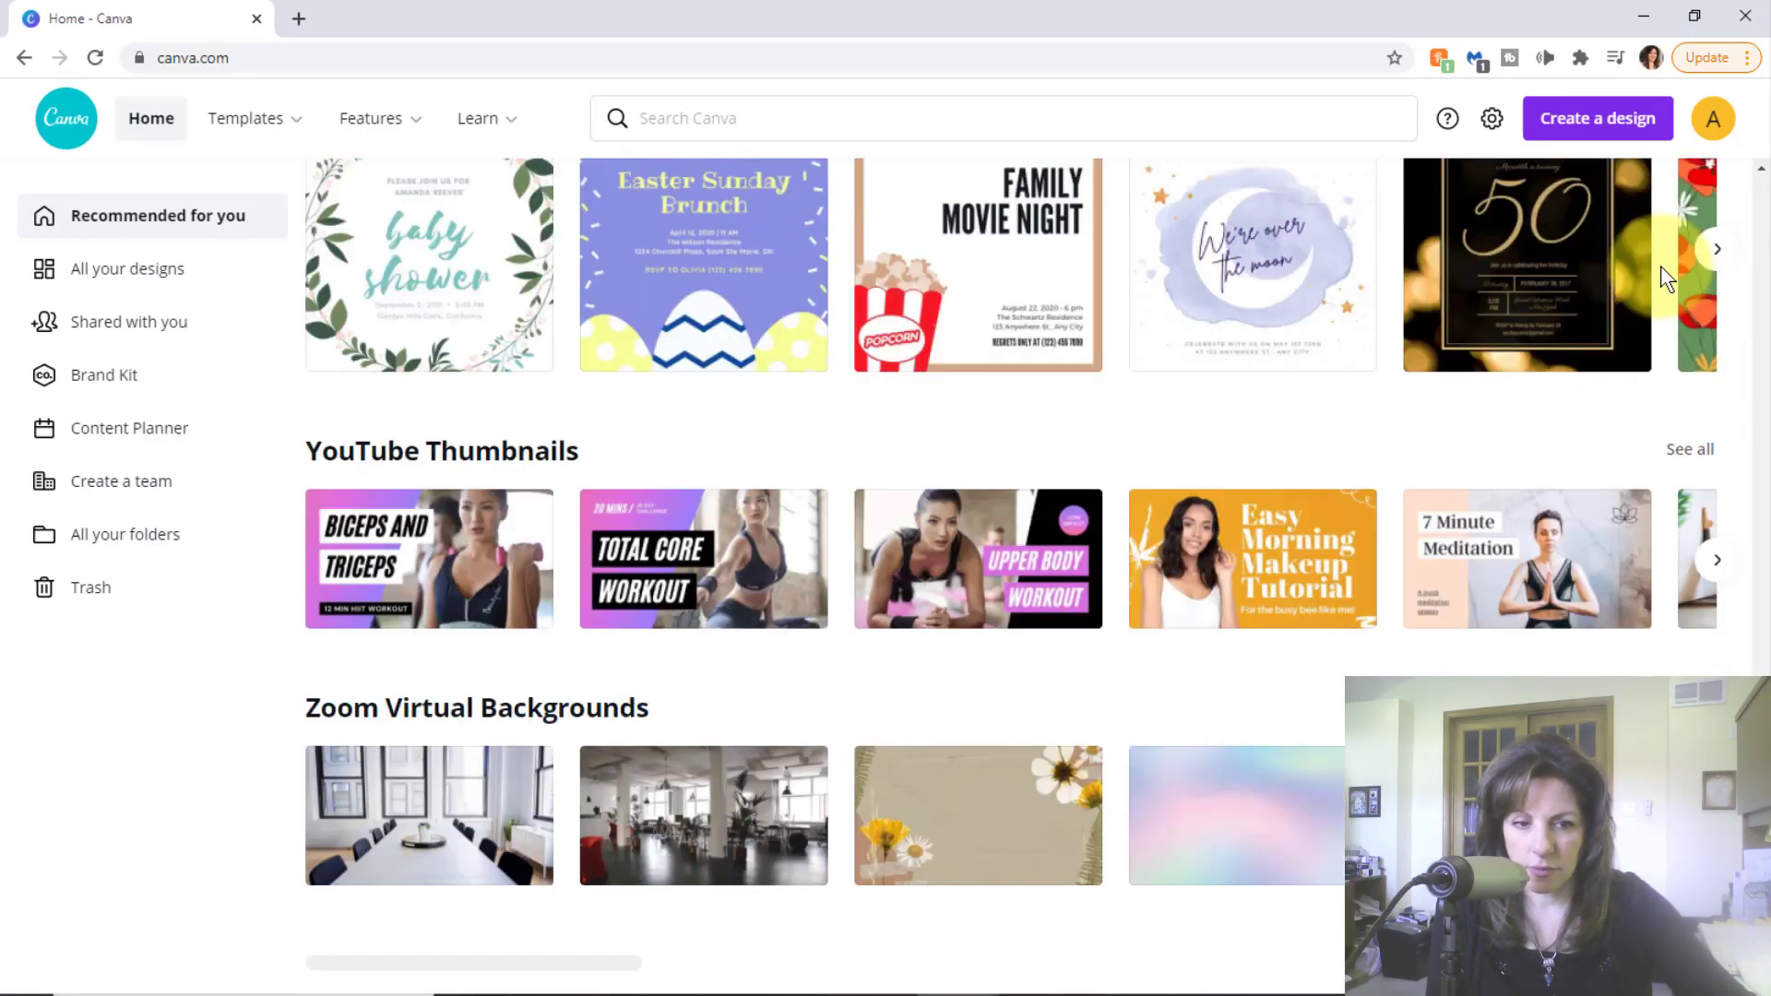
scroll(1632, 263, "down", 6)
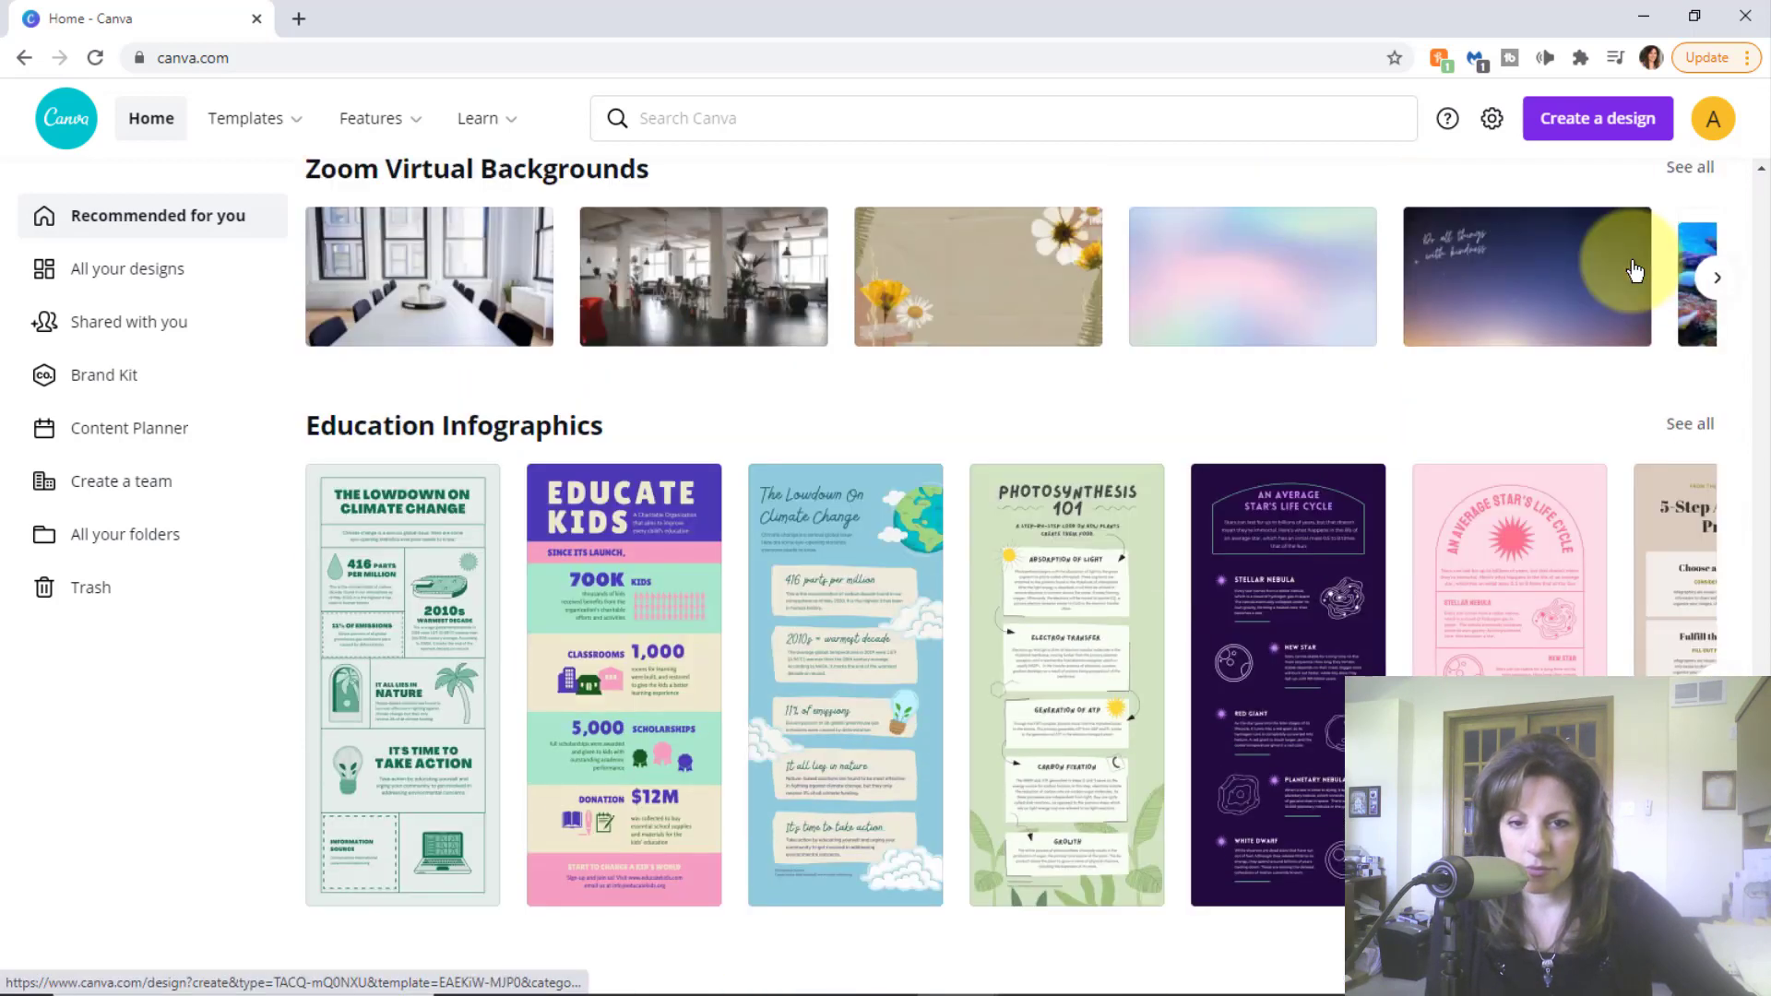
scroll(1634, 271, "down", 1)
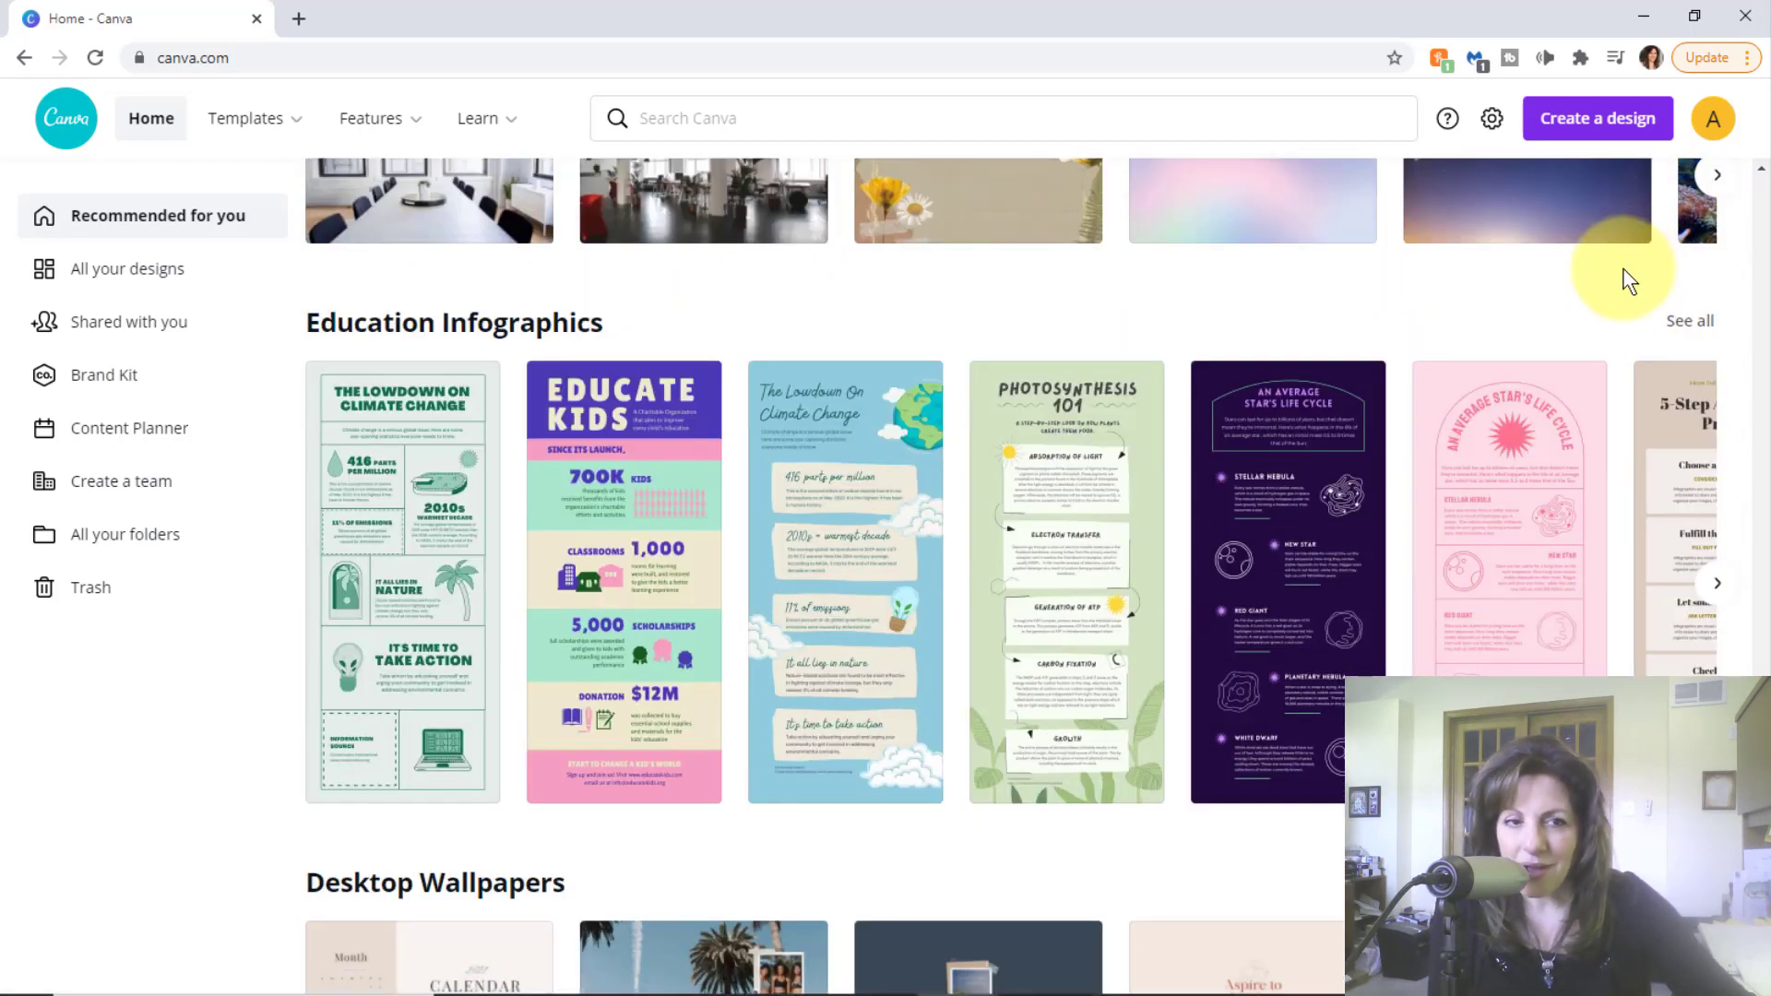
- Examine the recommended template rows from Desktop Wallpapers through Videos, Social Media and Education Presentations to A4 Documents
scroll(1624, 268, "down", 2)
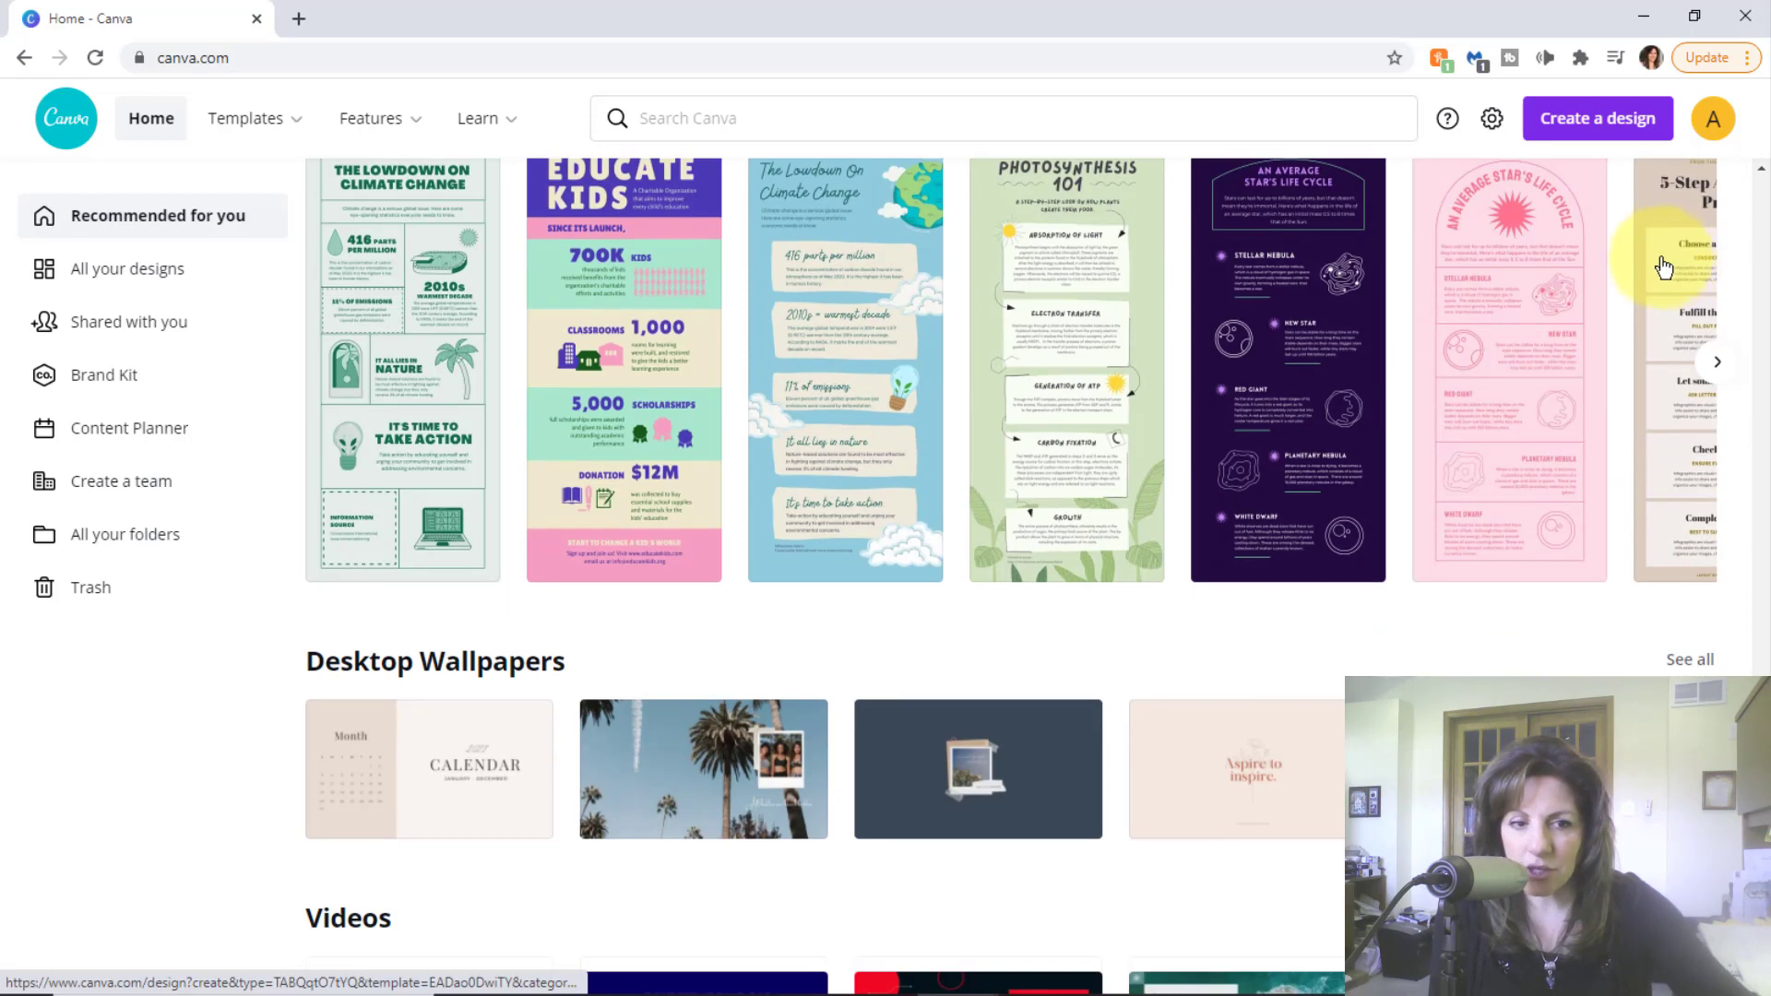
scroll(1638, 255, "down", 1)
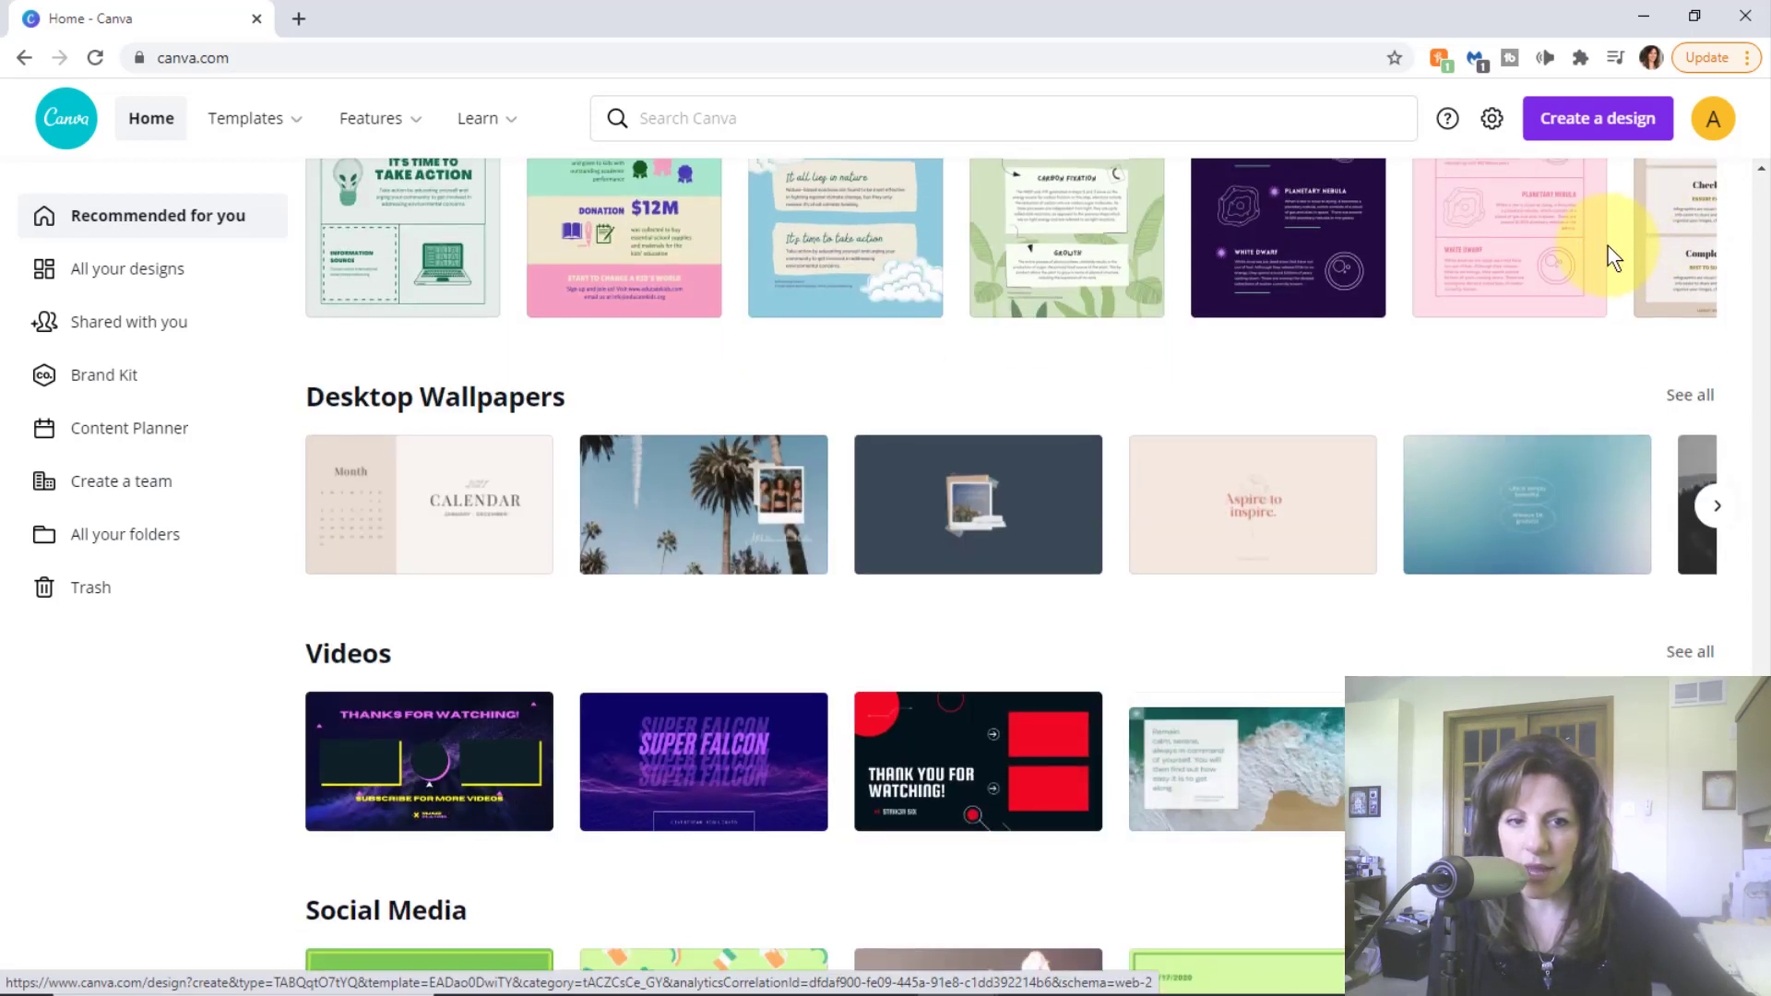
scroll(1607, 246, "down", 3)
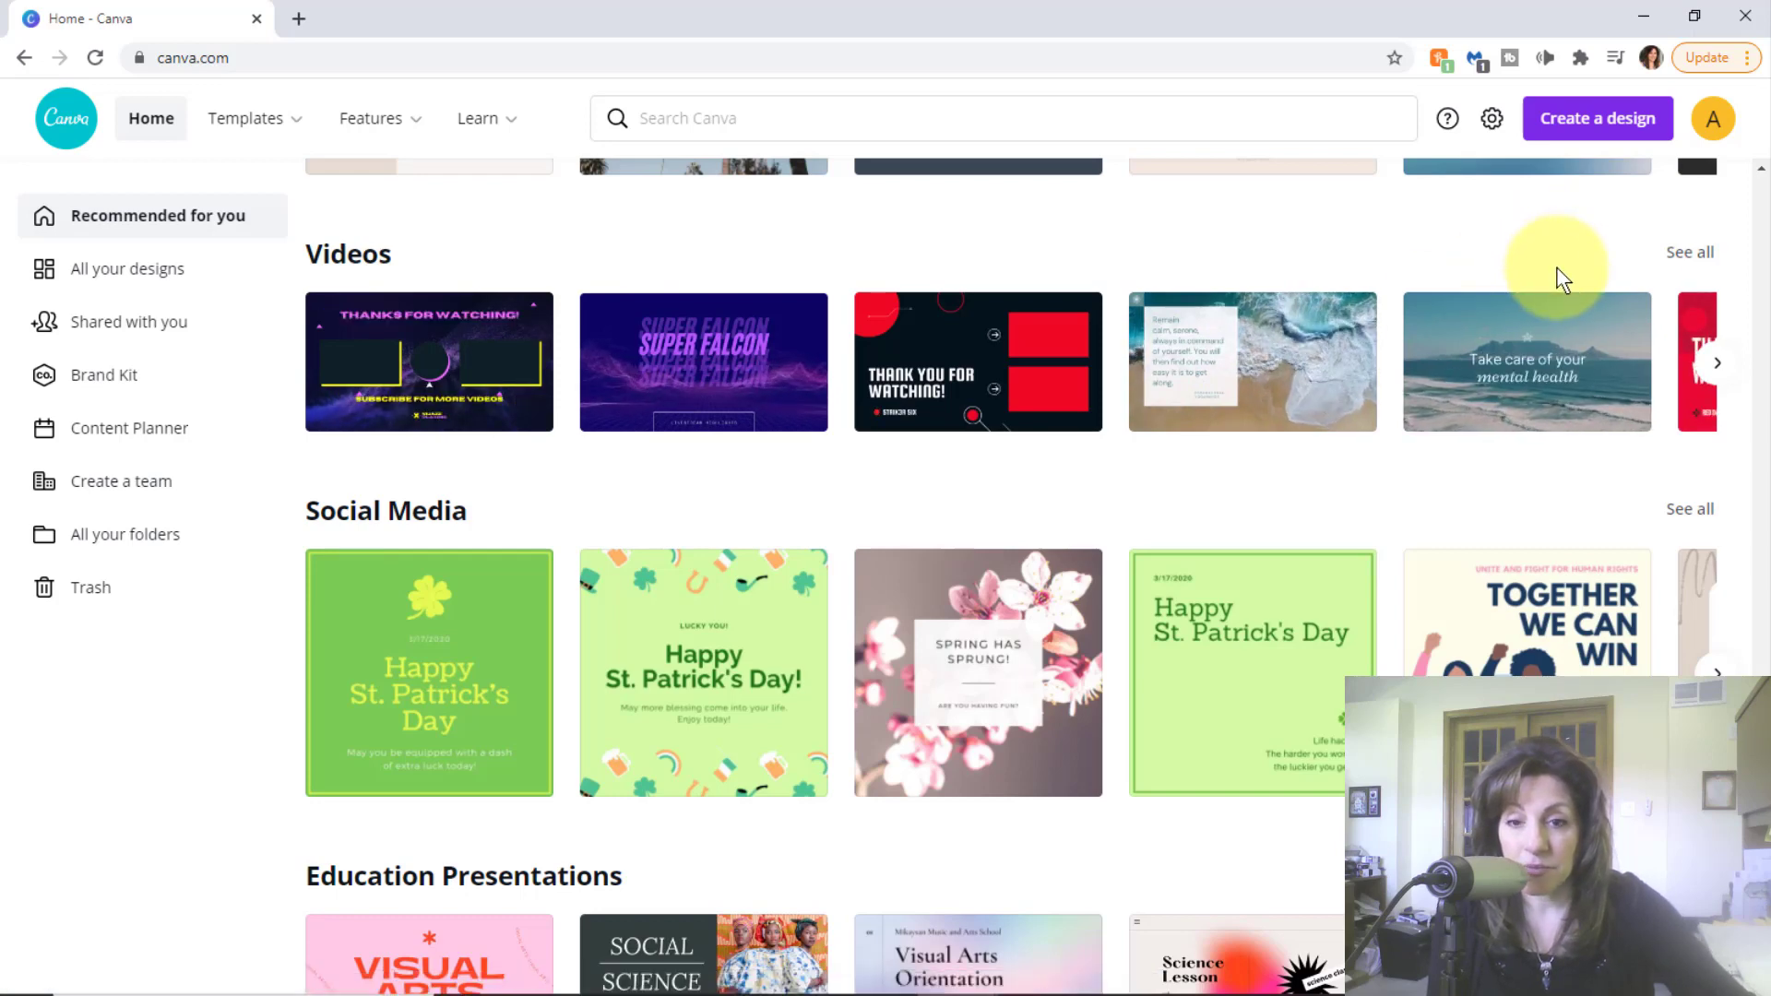
scroll(1513, 288, "down", 1)
scroll(1439, 294, "down", 2)
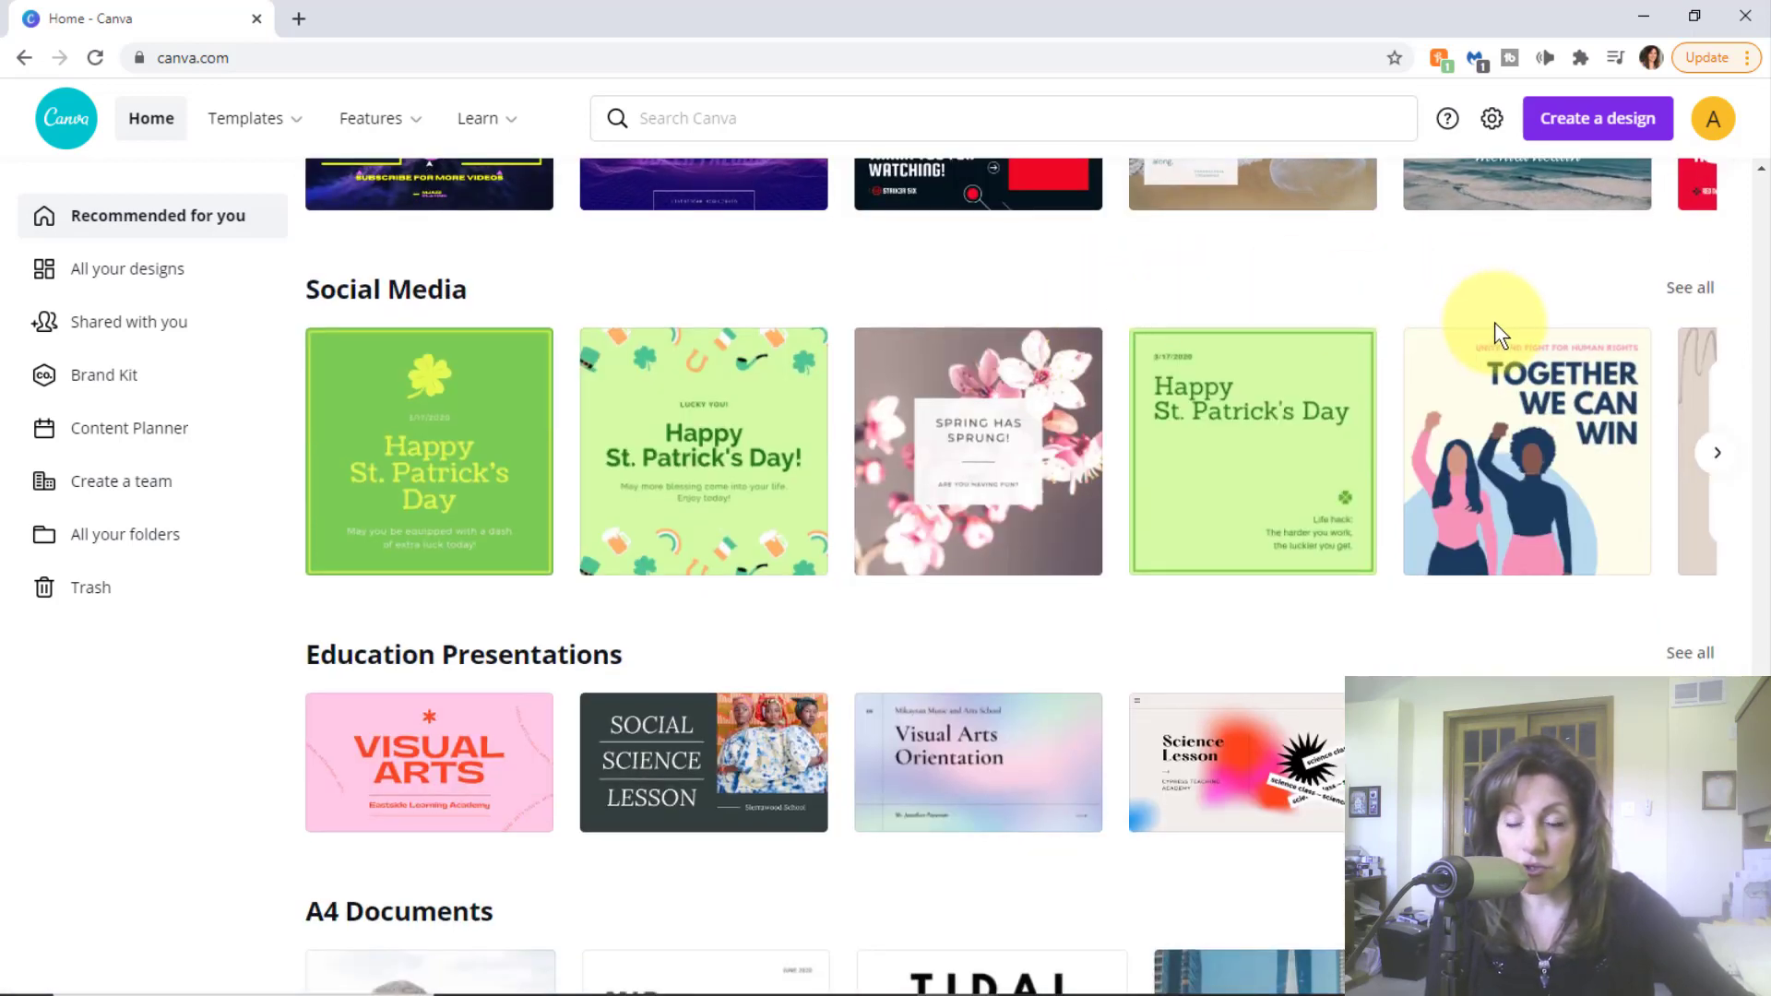
scroll(1494, 336, "down", 1)
scroll(1559, 323, "down", 2)
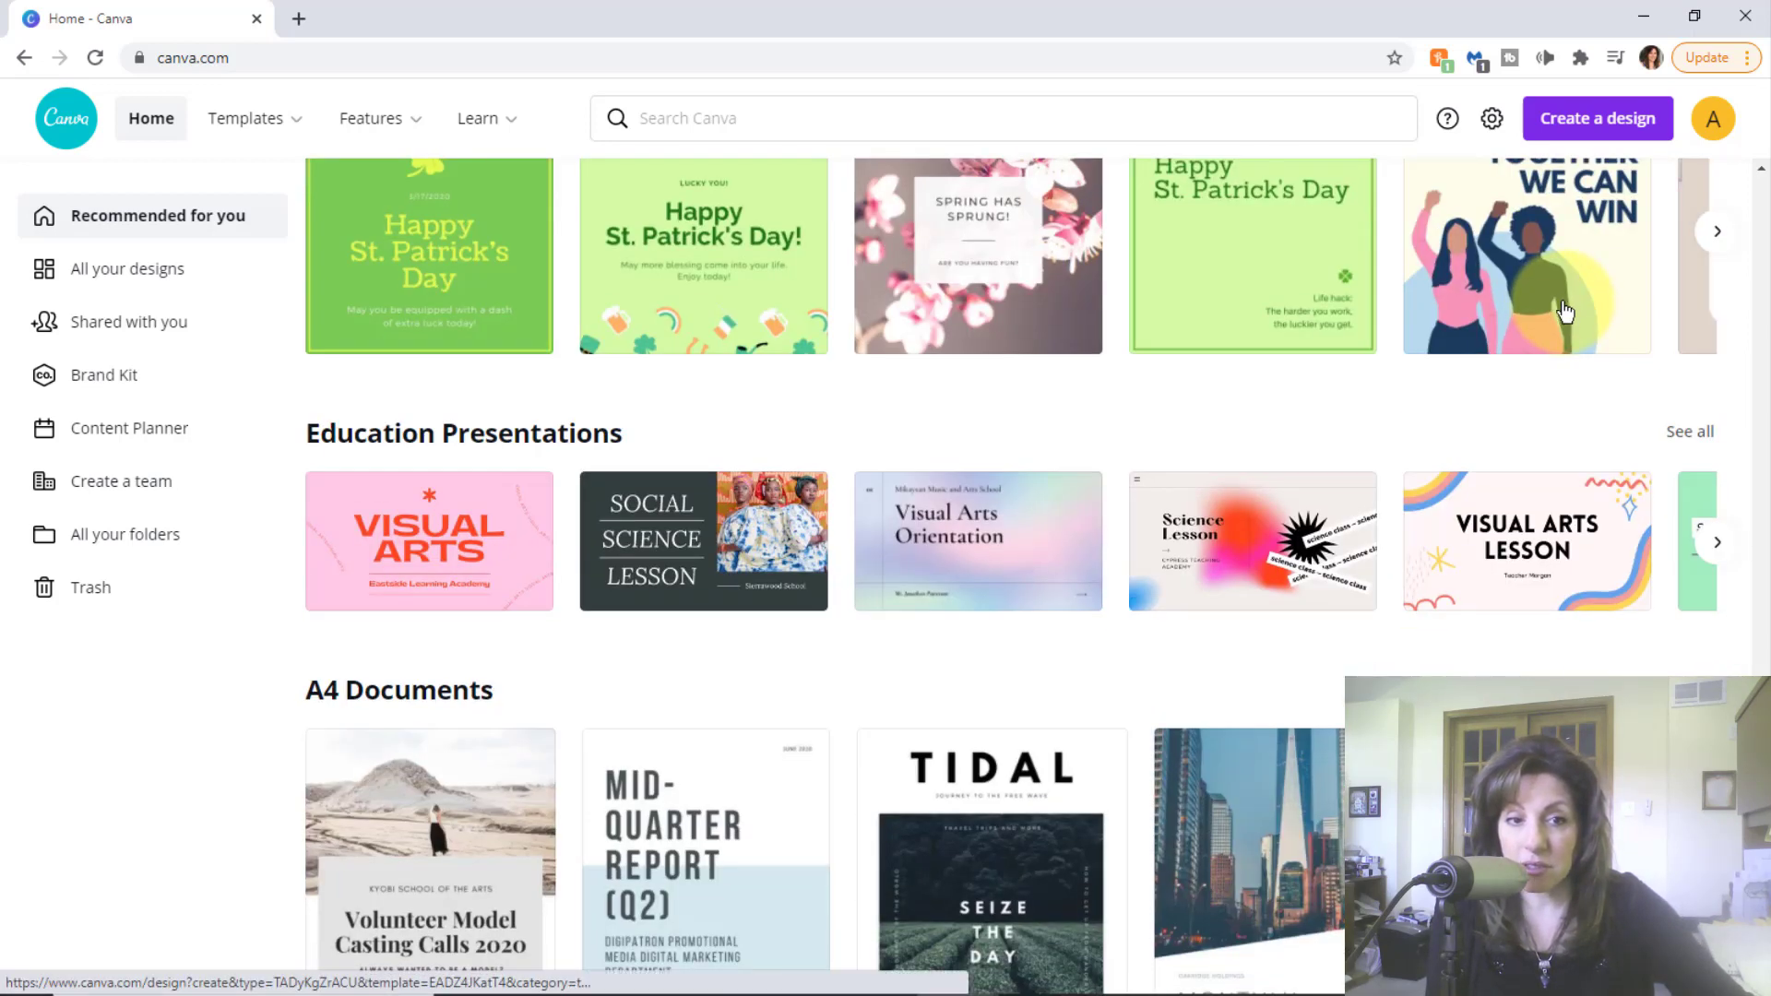
scroll(1565, 312, "down", 3)
scroll(1530, 302, "down", 1)
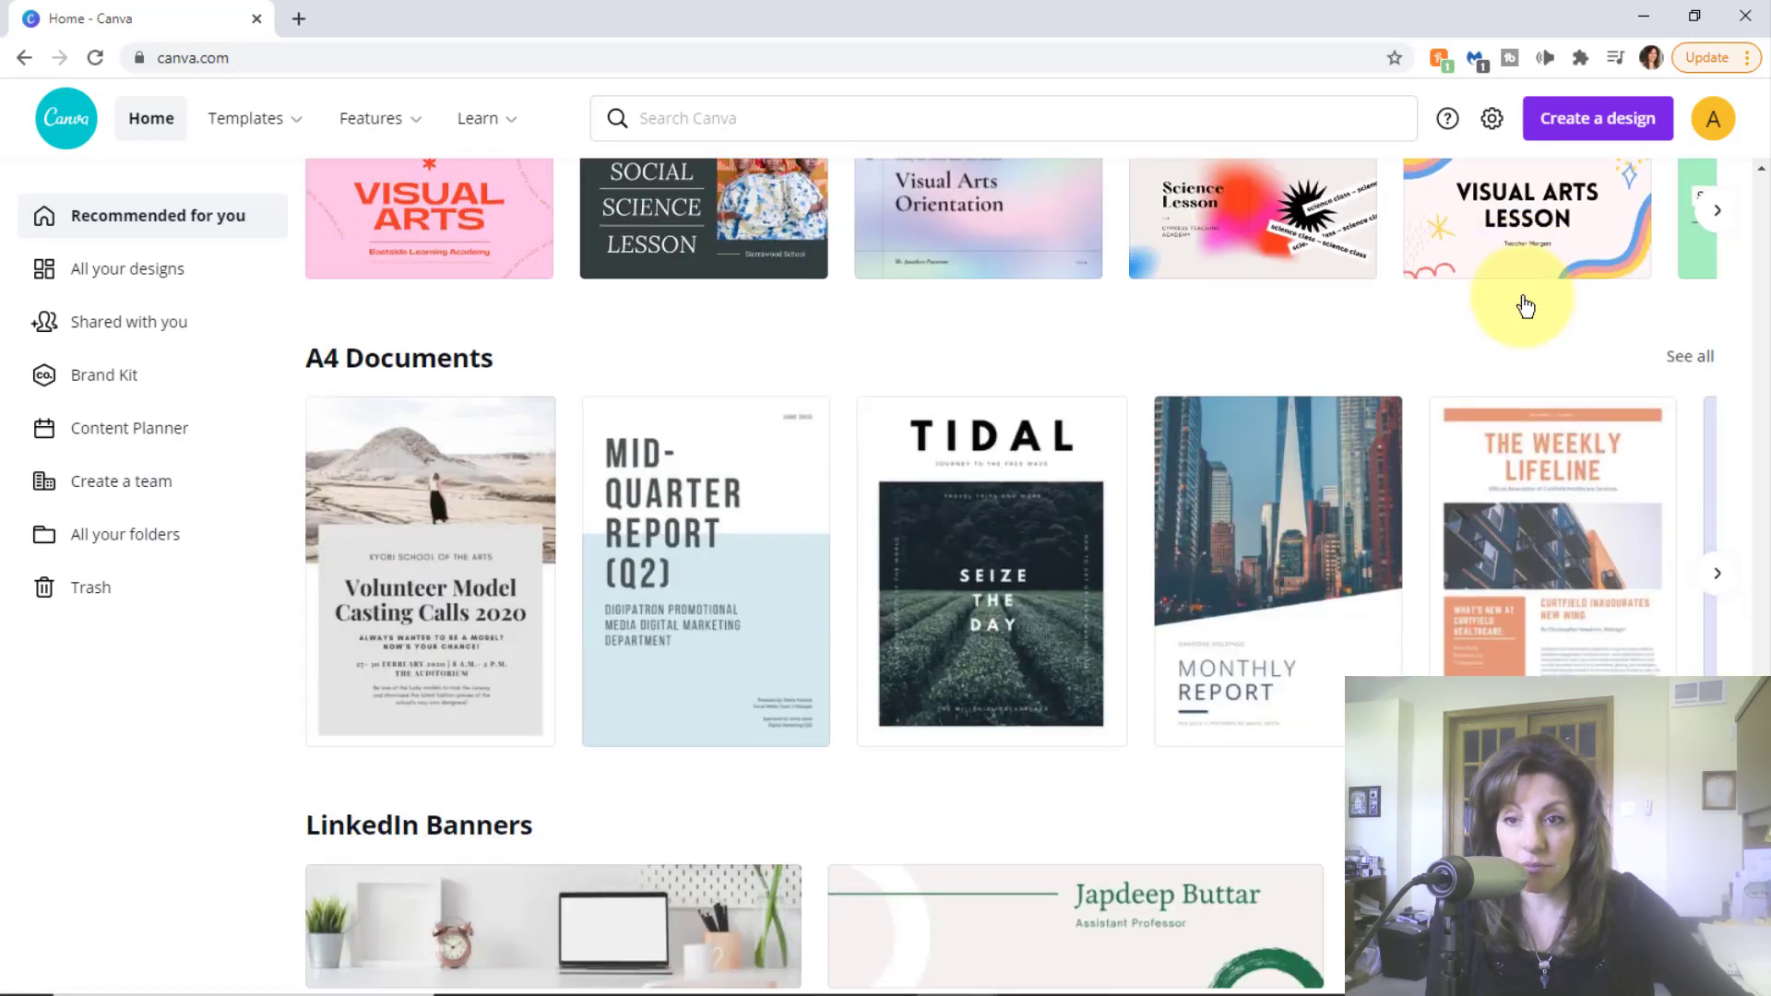
scroll(1534, 296, "down", 1)
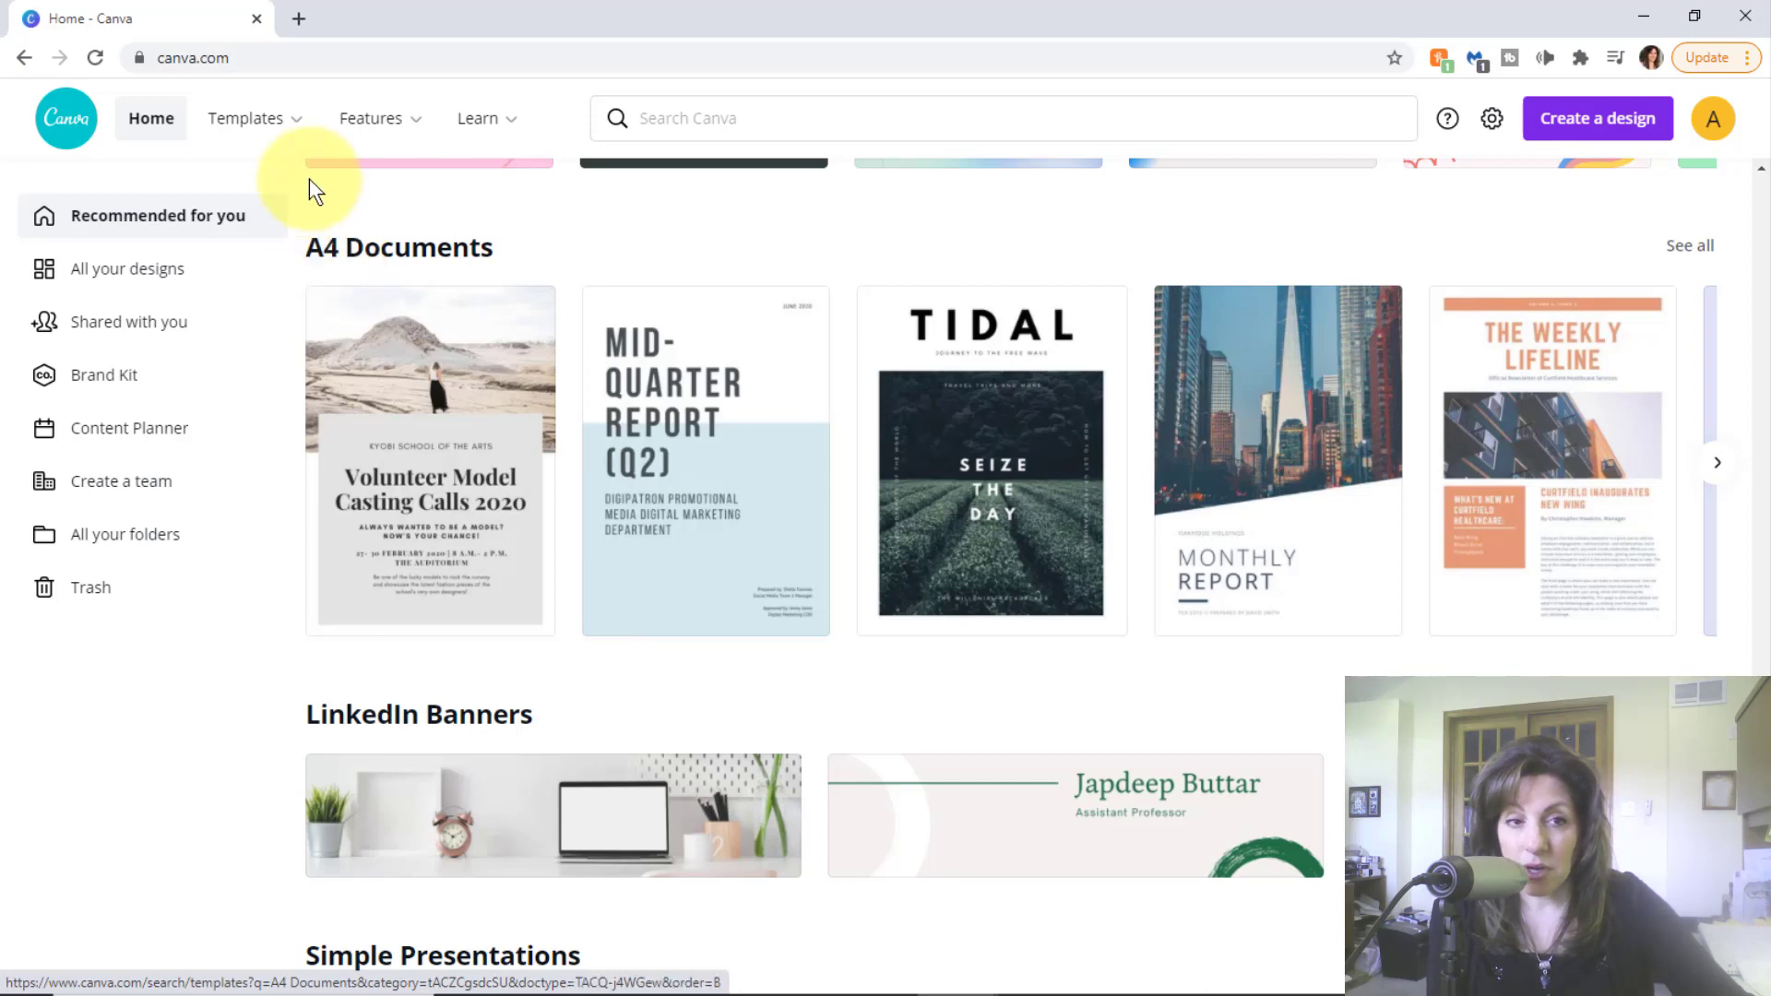
- View more LinkedIn Banners templates and look through the rows from Simple Presentations and Photo Collages to Business Cards
scroll(1641, 327, "down", 2)
scroll(1600, 300, "down", 2)
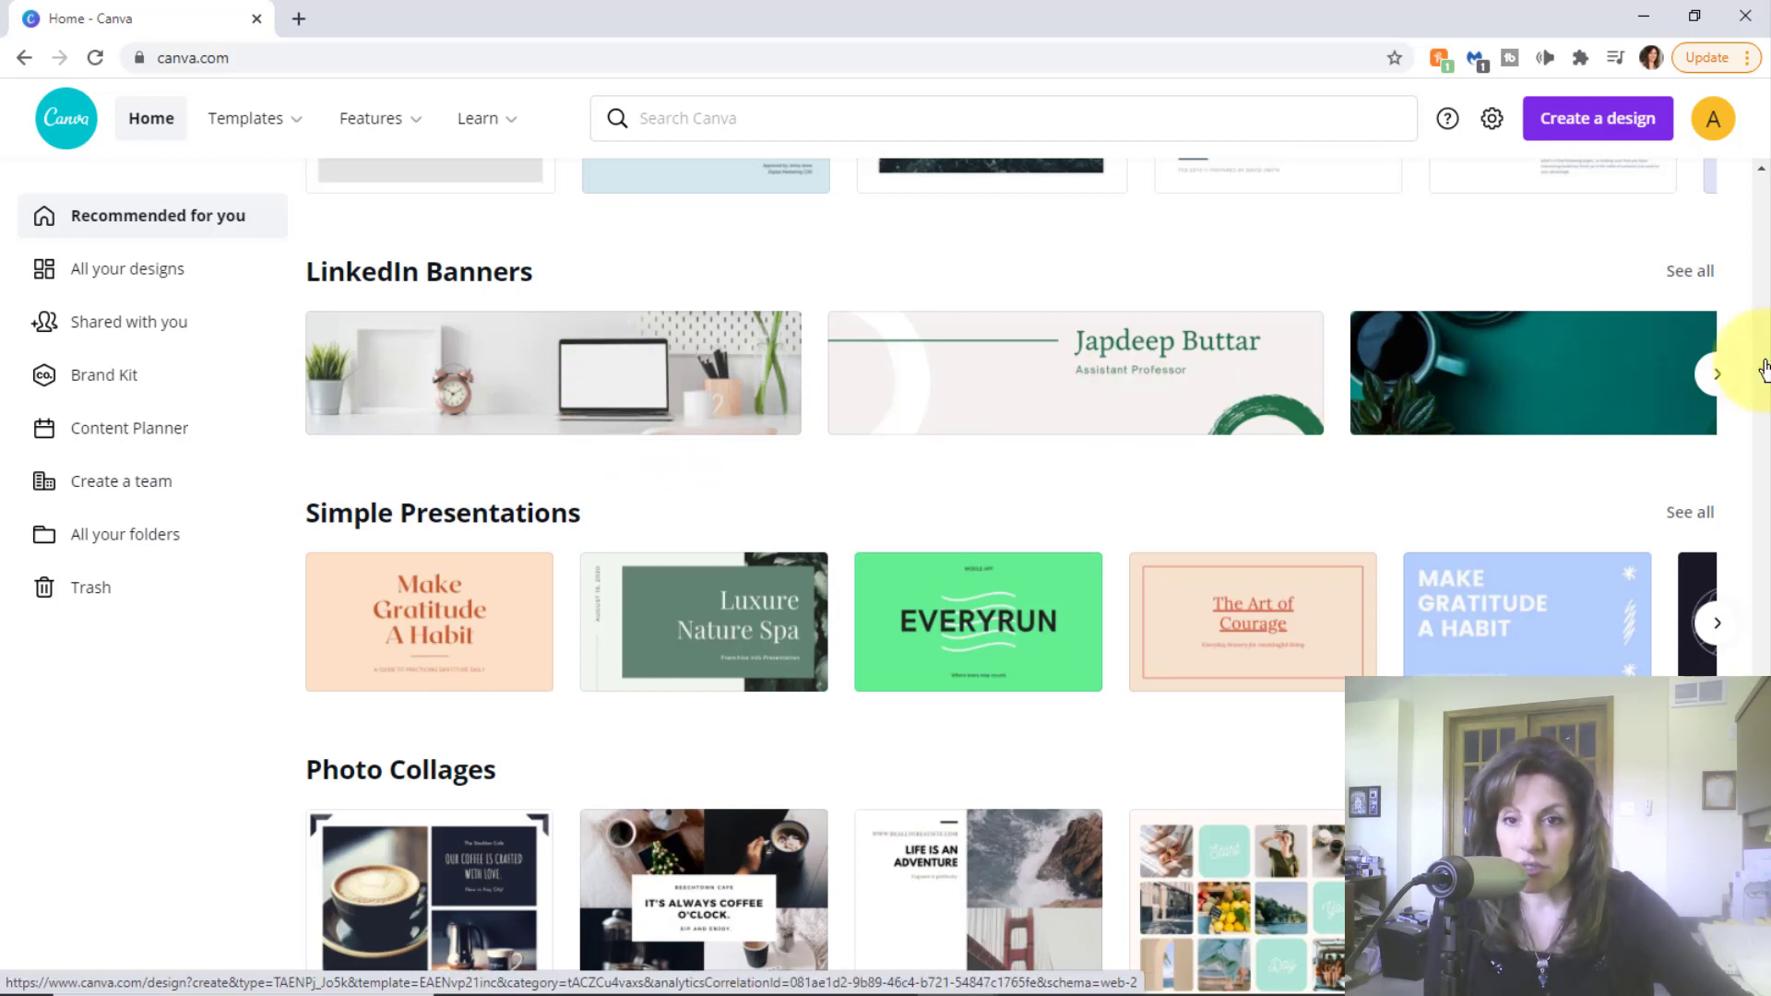
left_click(1718, 376)
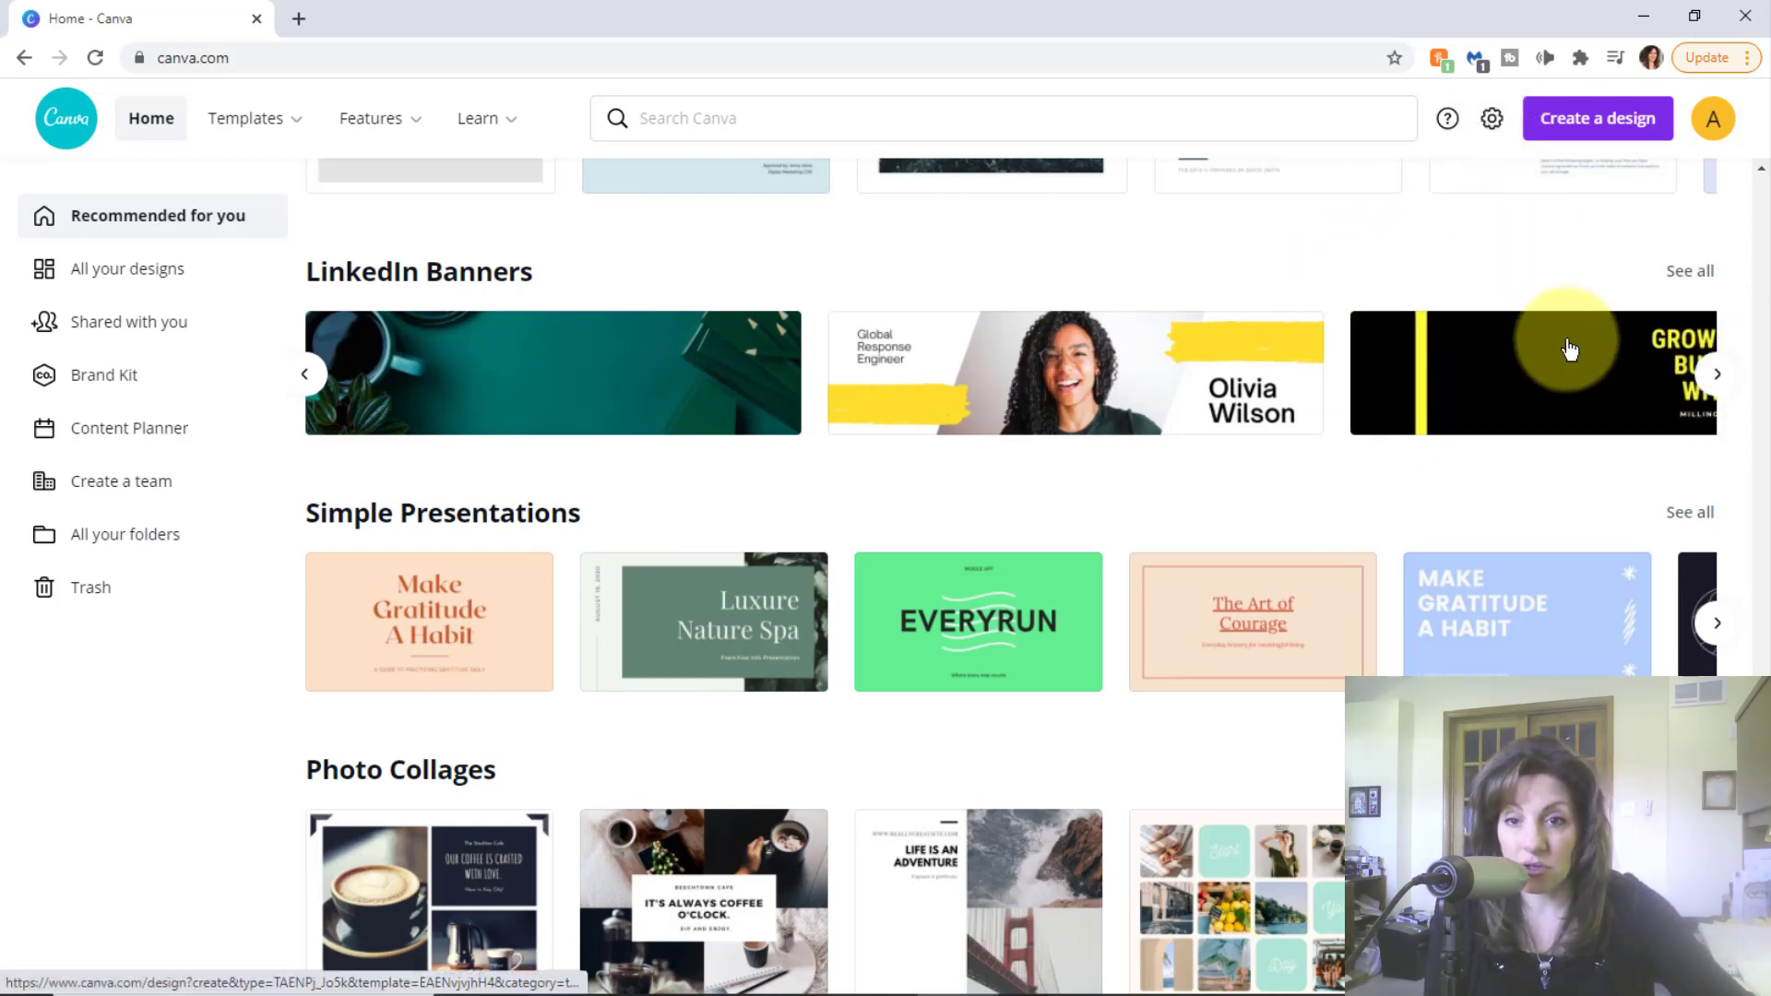
scroll(1538, 337, "down", 2)
scroll(1532, 306, "down", 1)
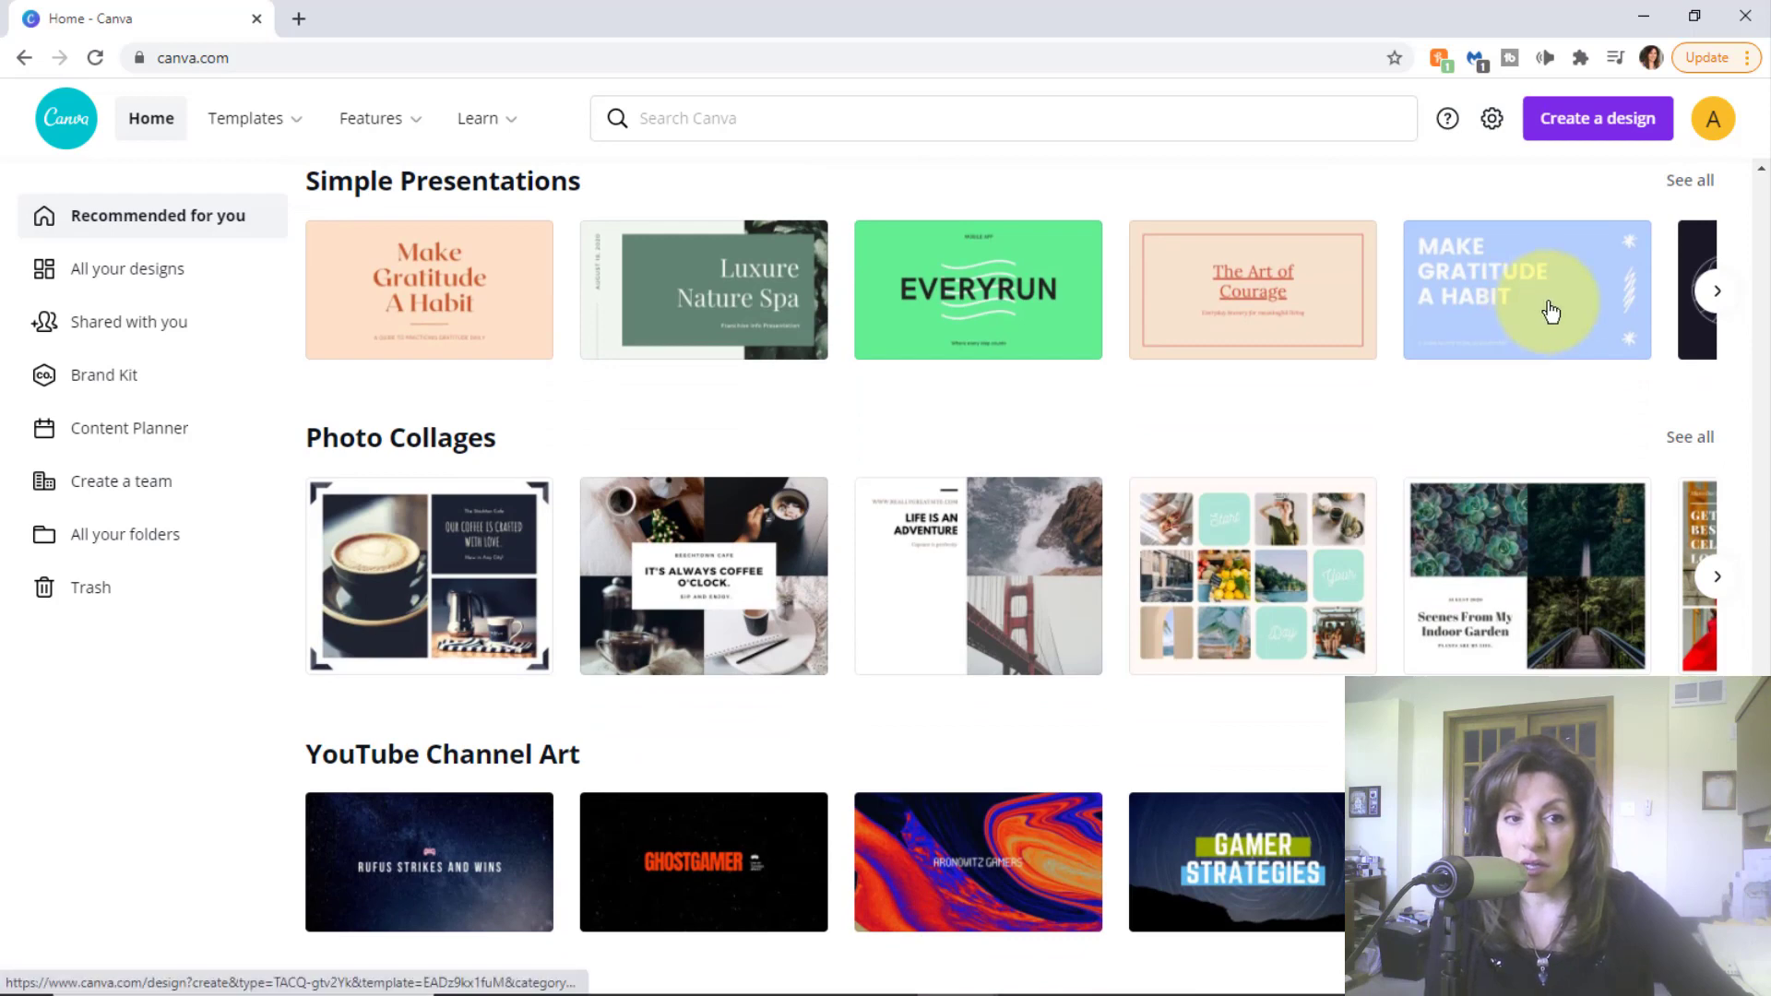
scroll(1559, 305, "down", 1)
scroll(1584, 309, "down", 2)
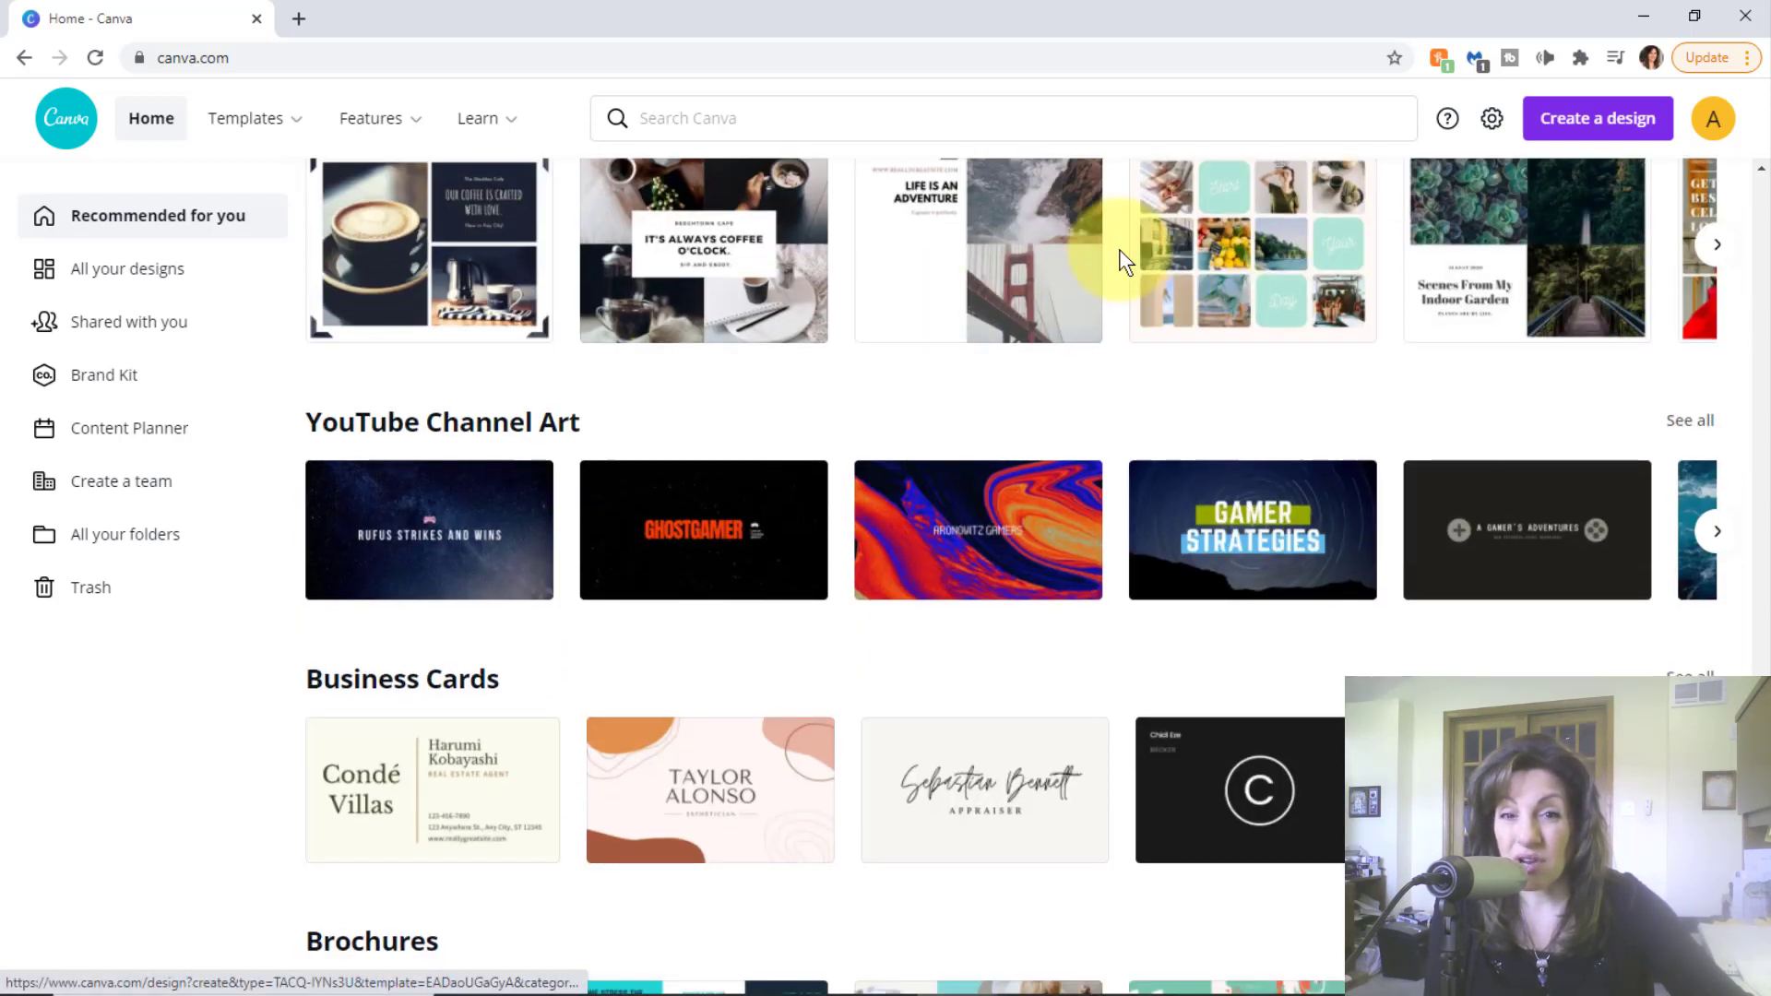
scroll(1466, 295, "down", 1)
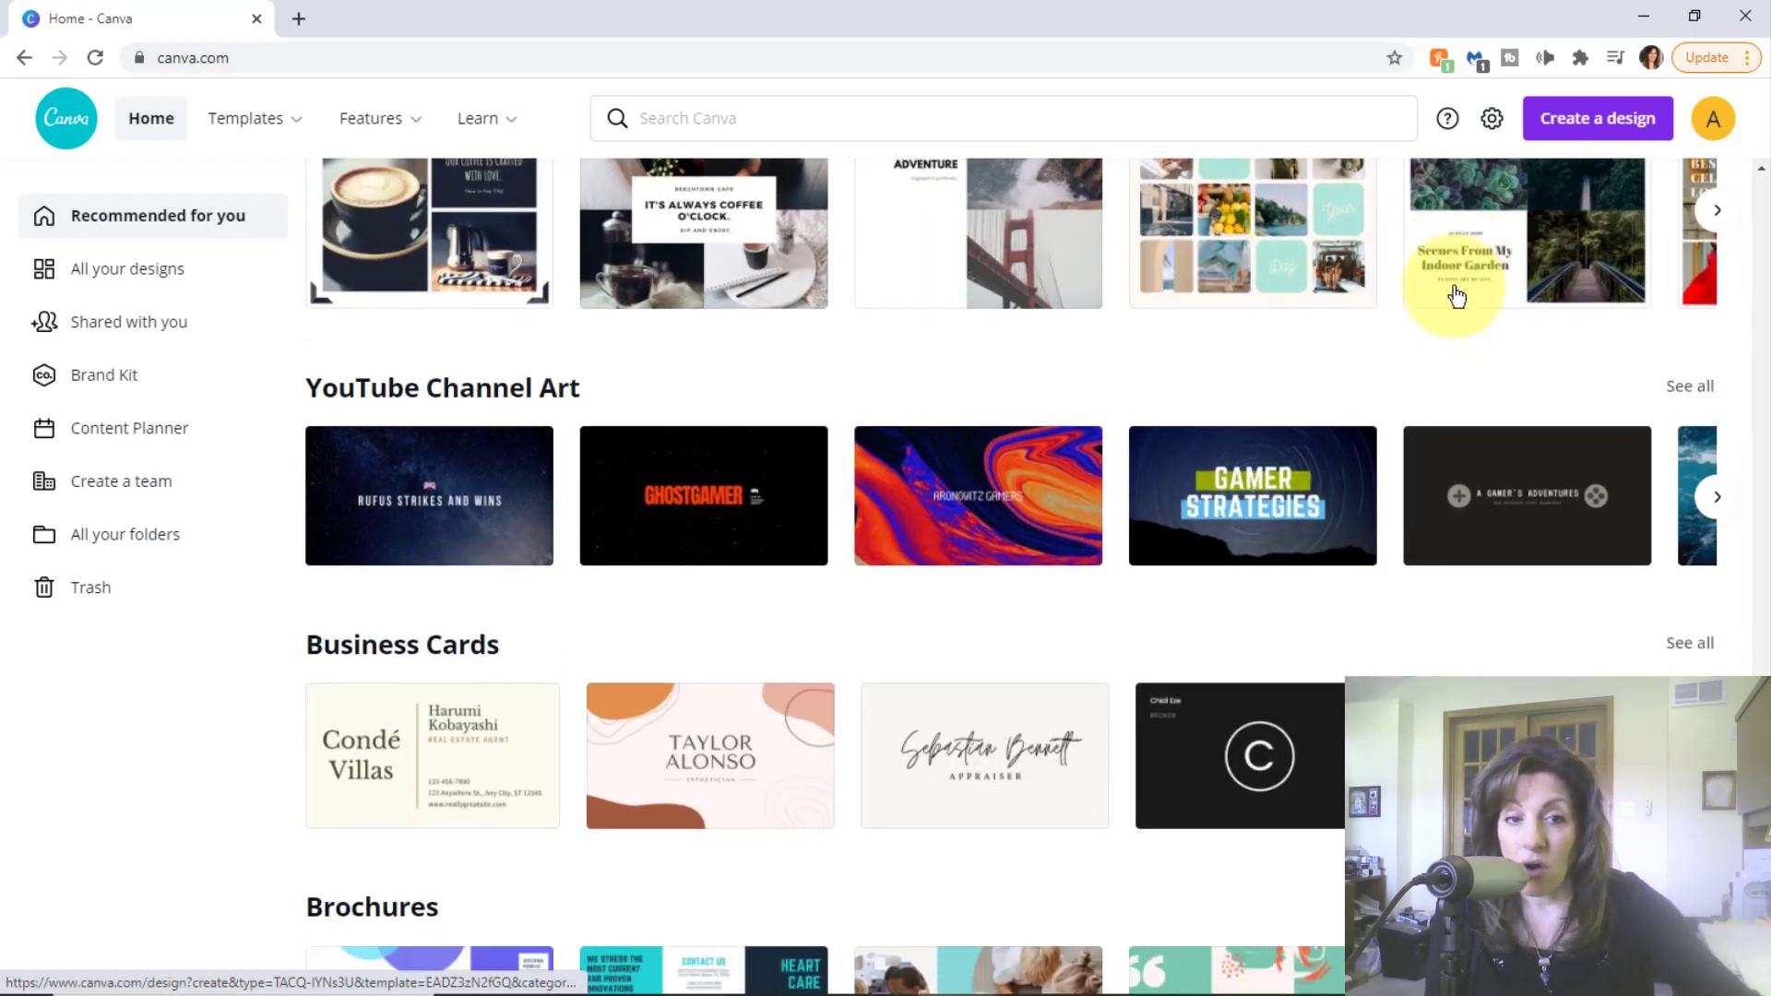
scroll(1512, 295, "down", 5)
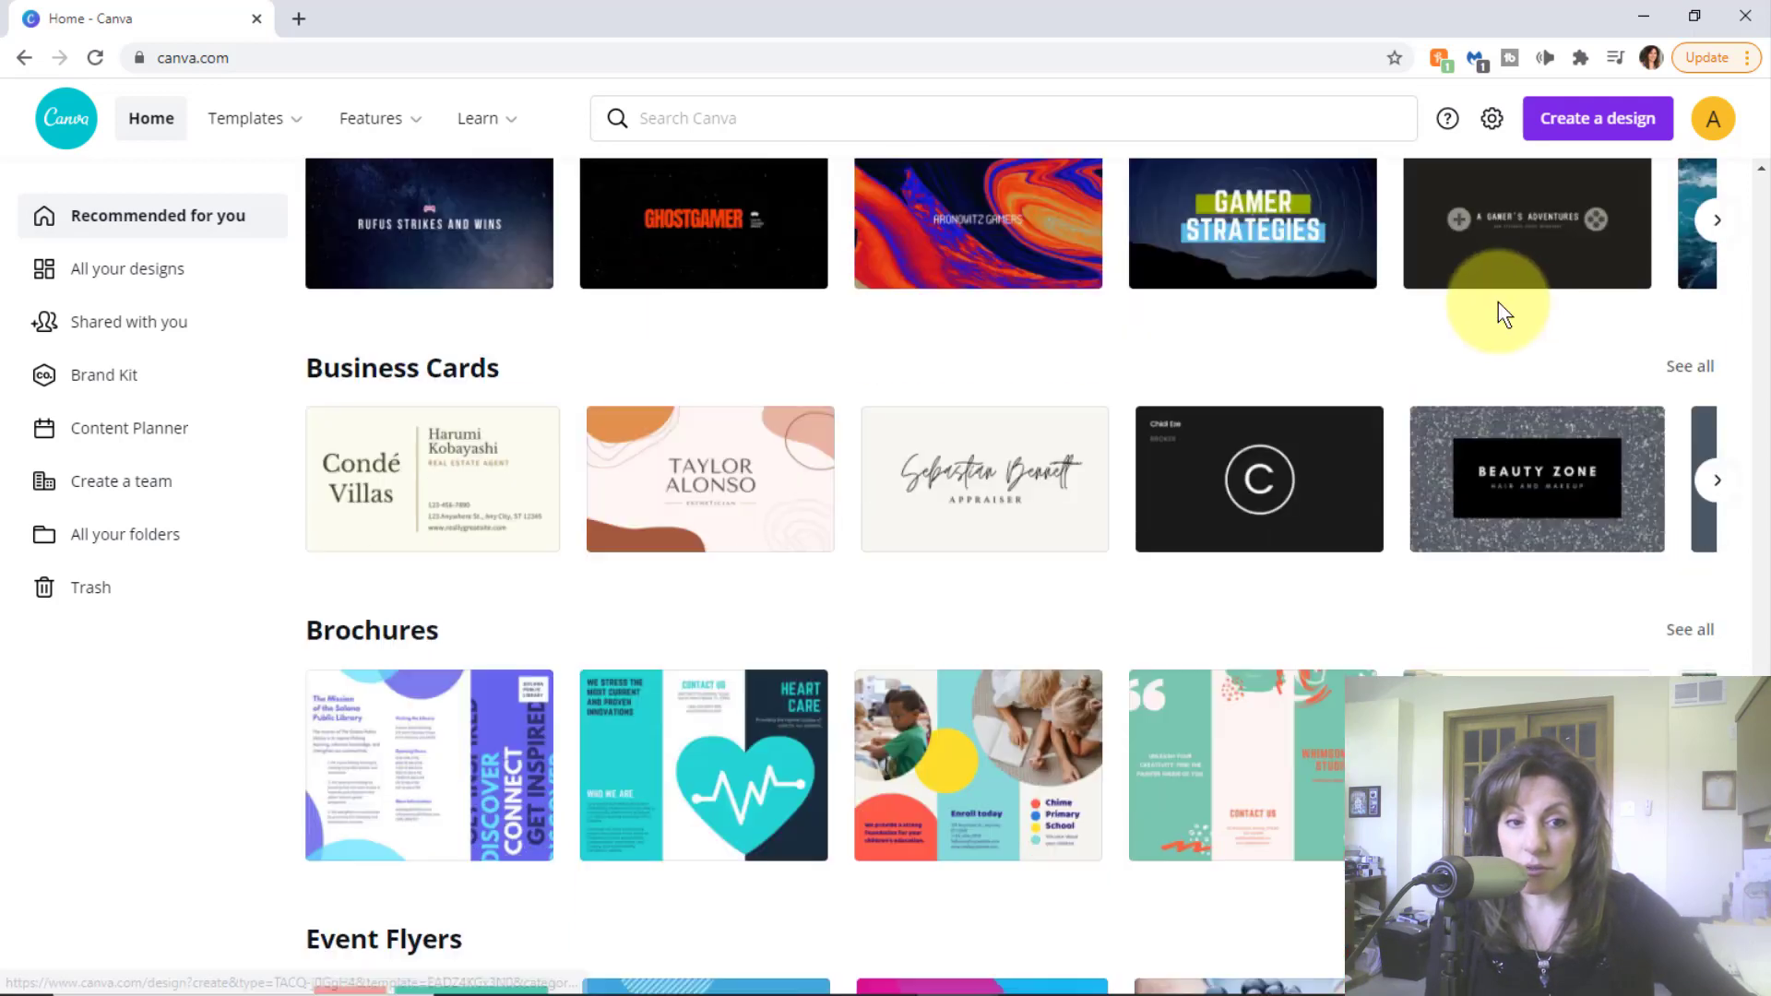
scroll(1544, 266, "up", 2)
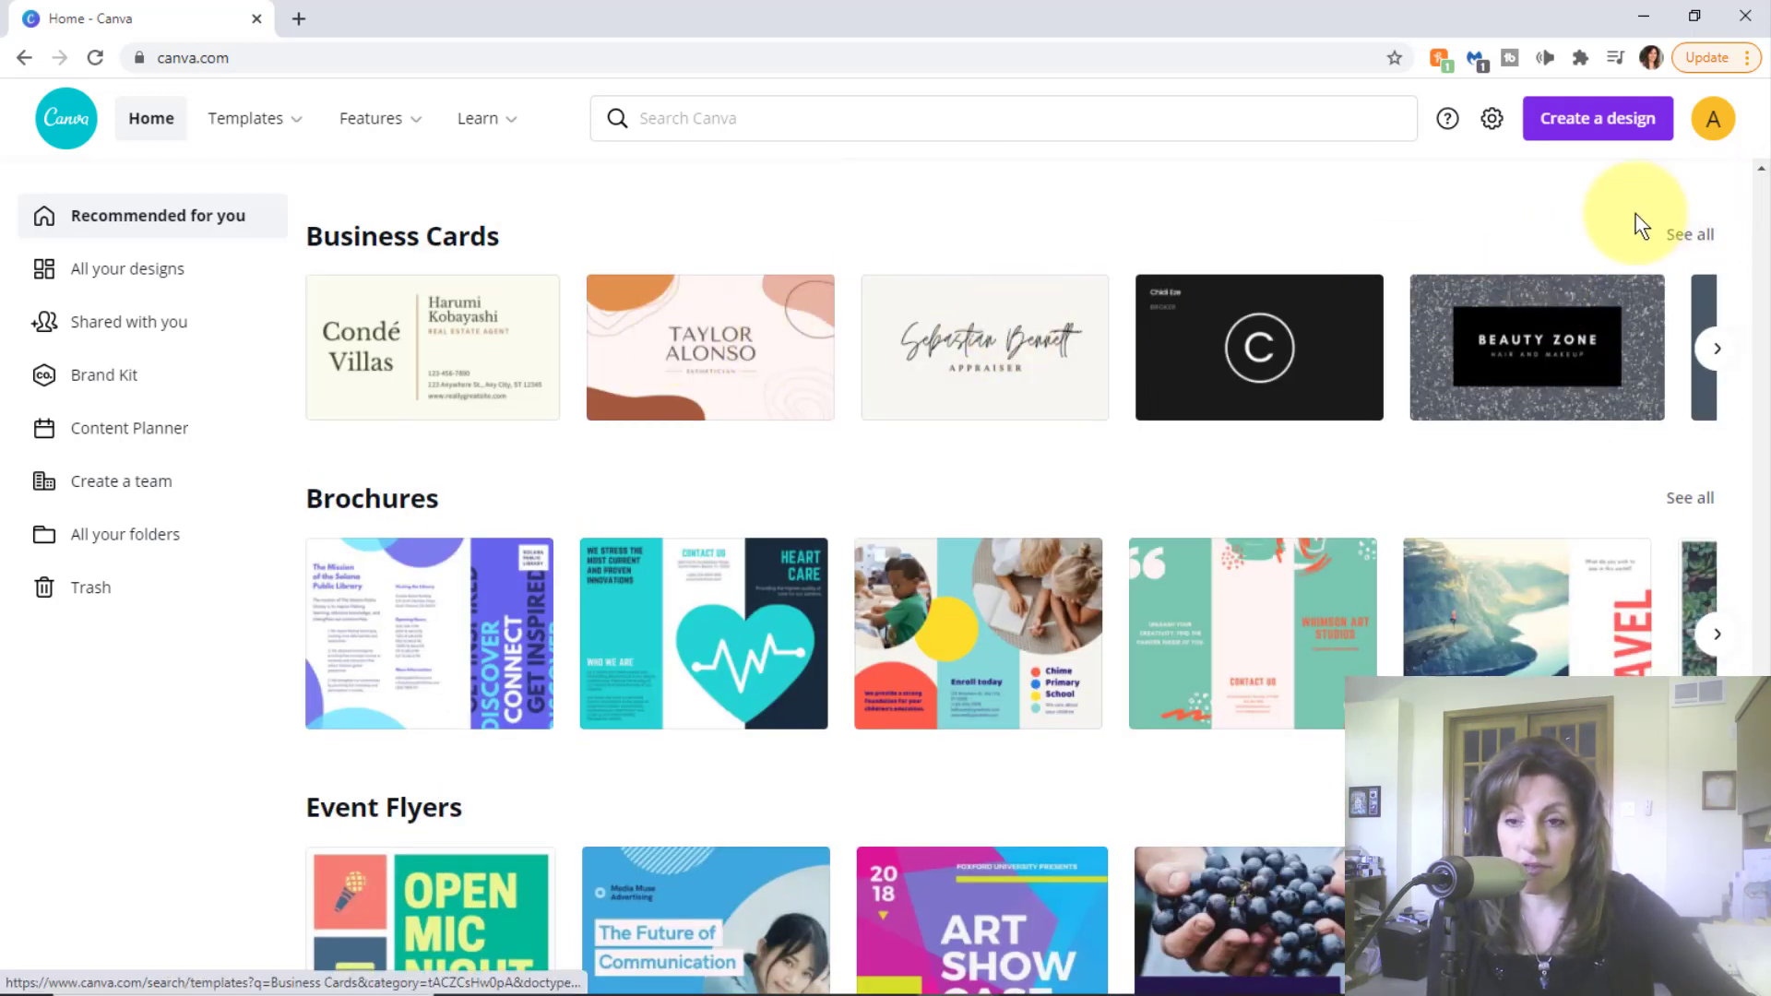
- Look through the template rows from Brochures, Event Flyers and Postcards through Pinterest Pins, Email Headers and Websites to US Letter Documents
scroll(1596, 213, "down", 2)
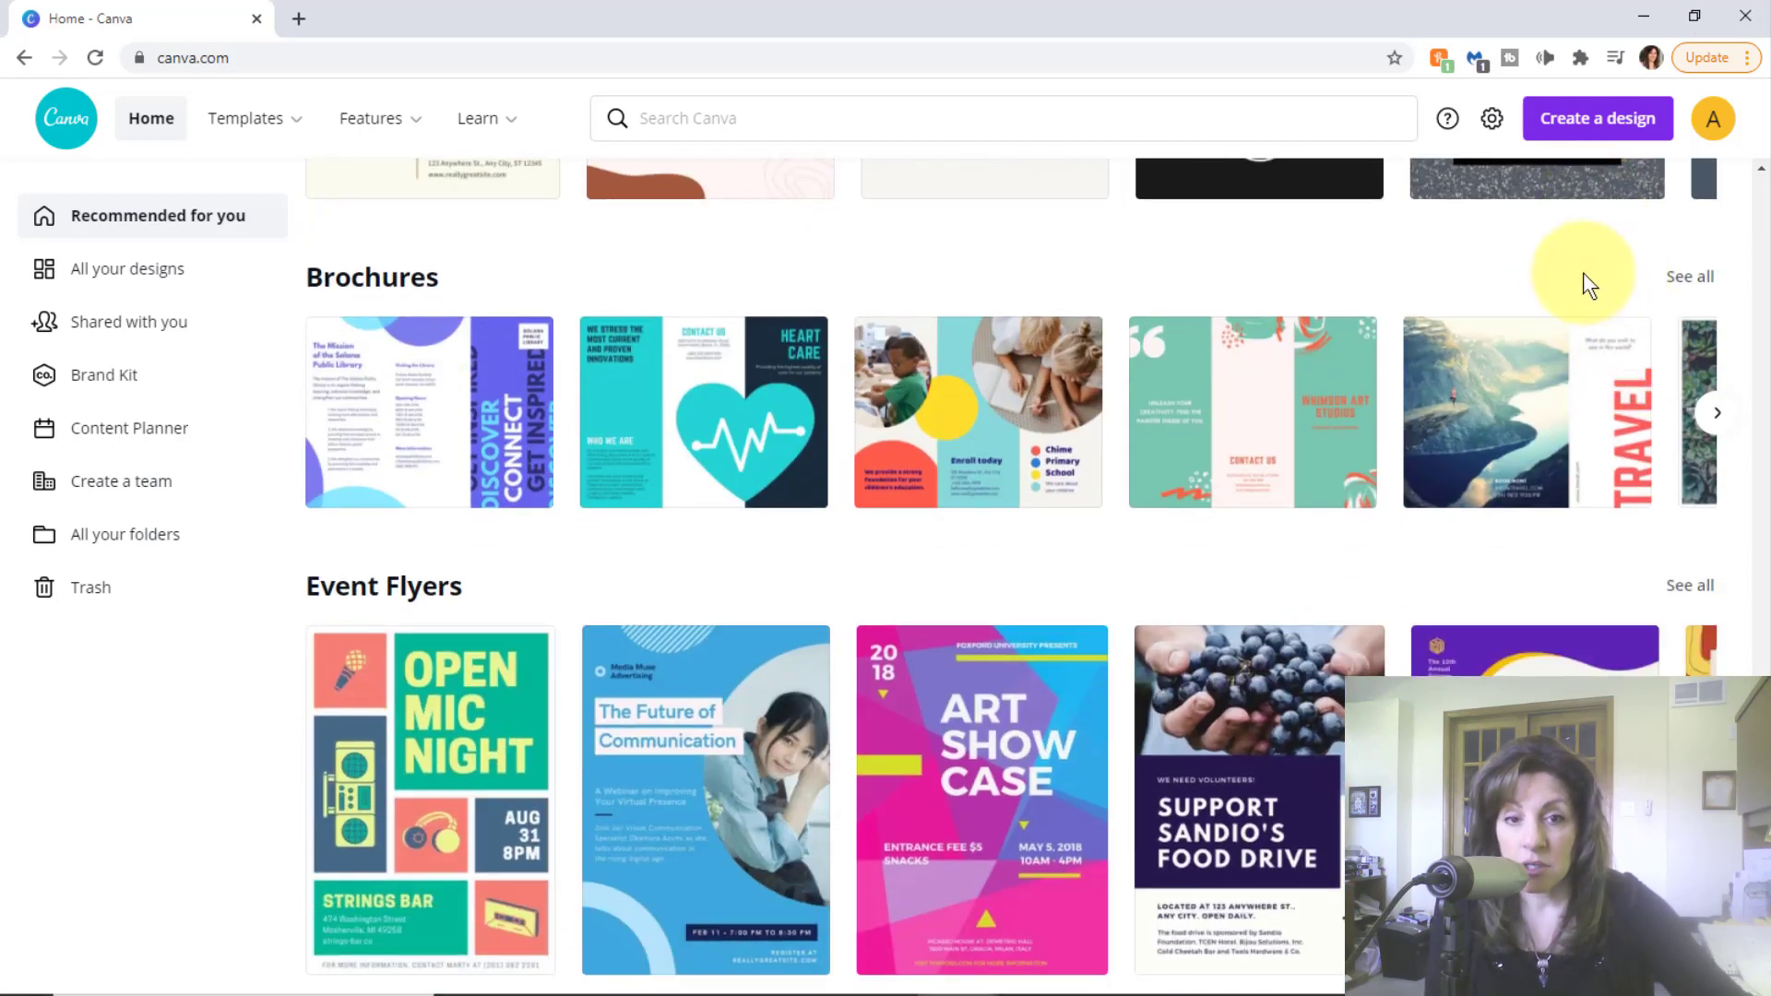
scroll(1583, 273, "down", 2)
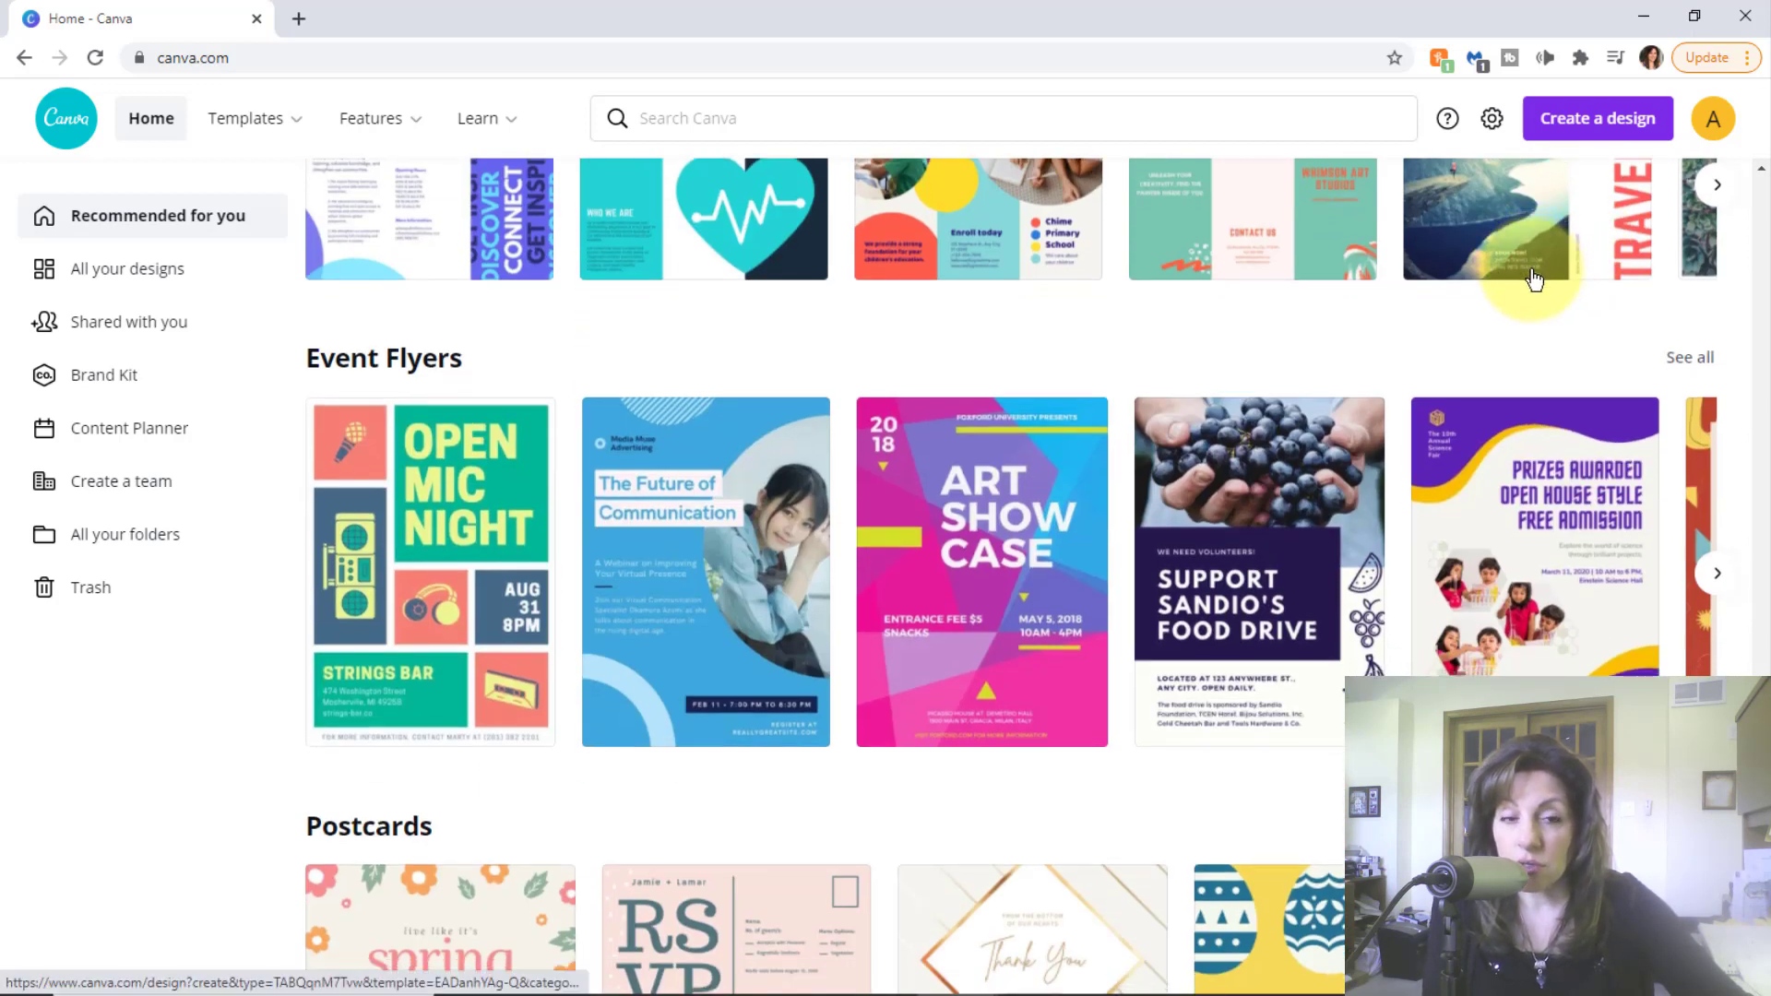
scroll(1549, 279, "down", 4)
scroll(1567, 279, "down", 3)
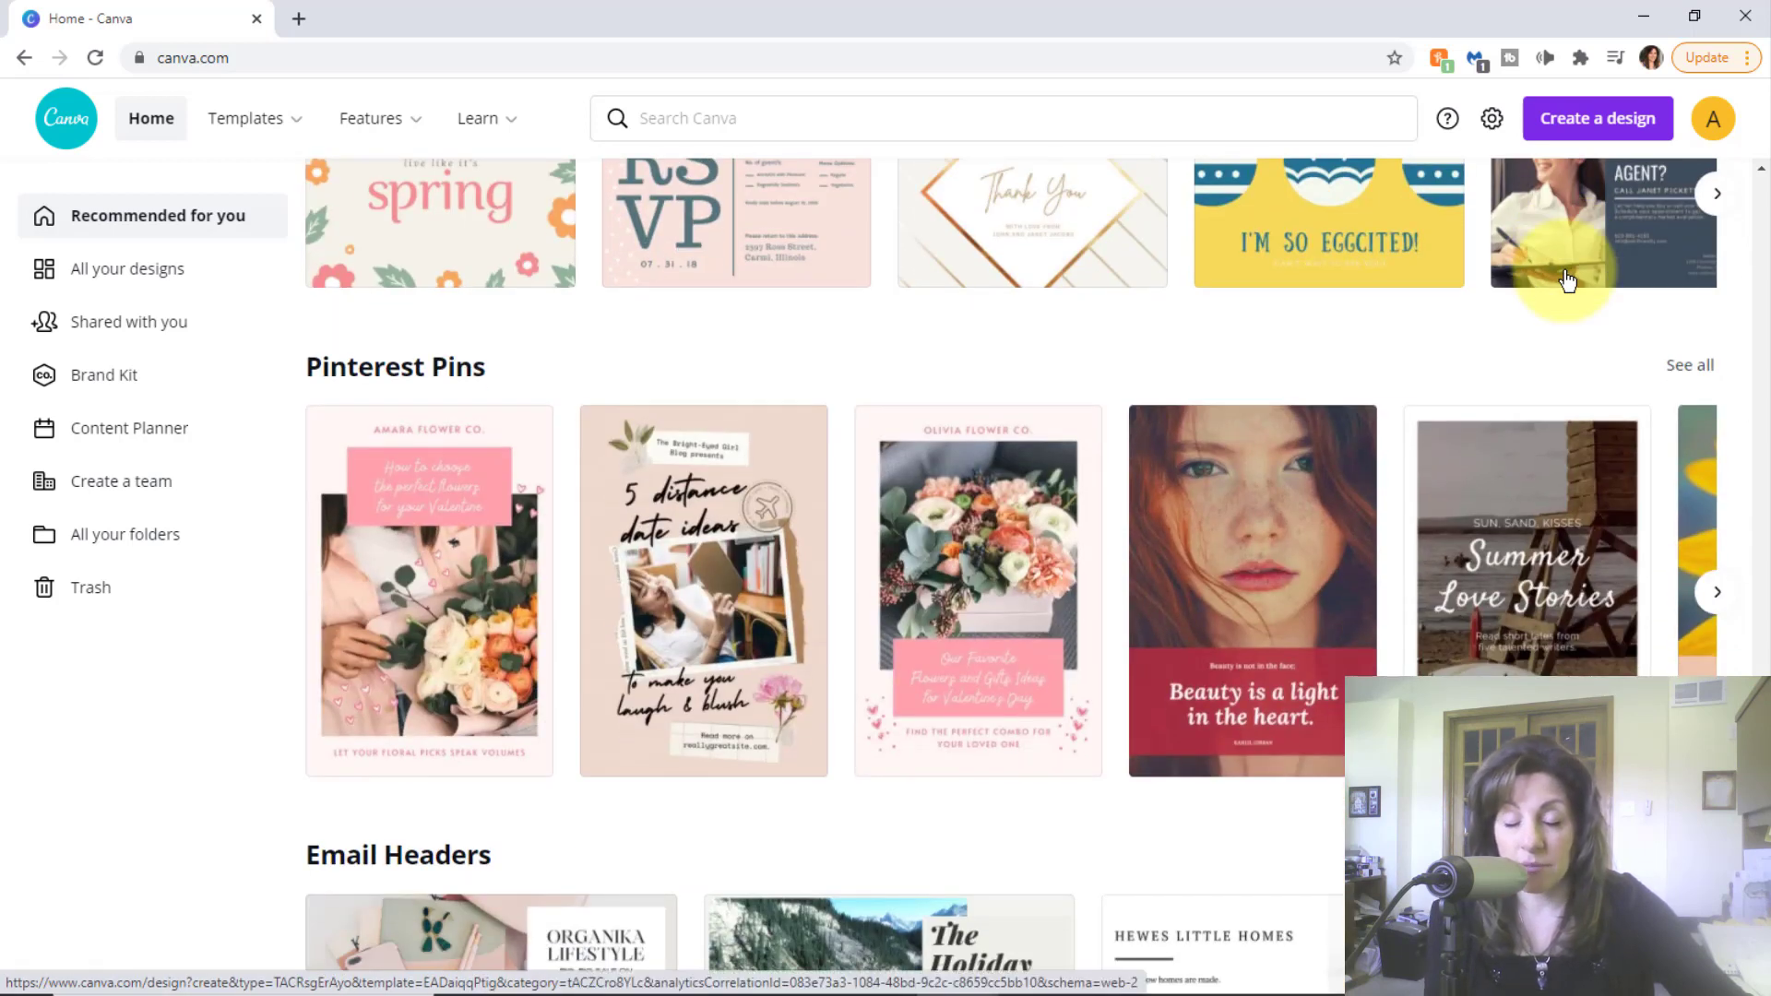
scroll(1567, 279, "down", 2)
scroll(1564, 279, "up", 2)
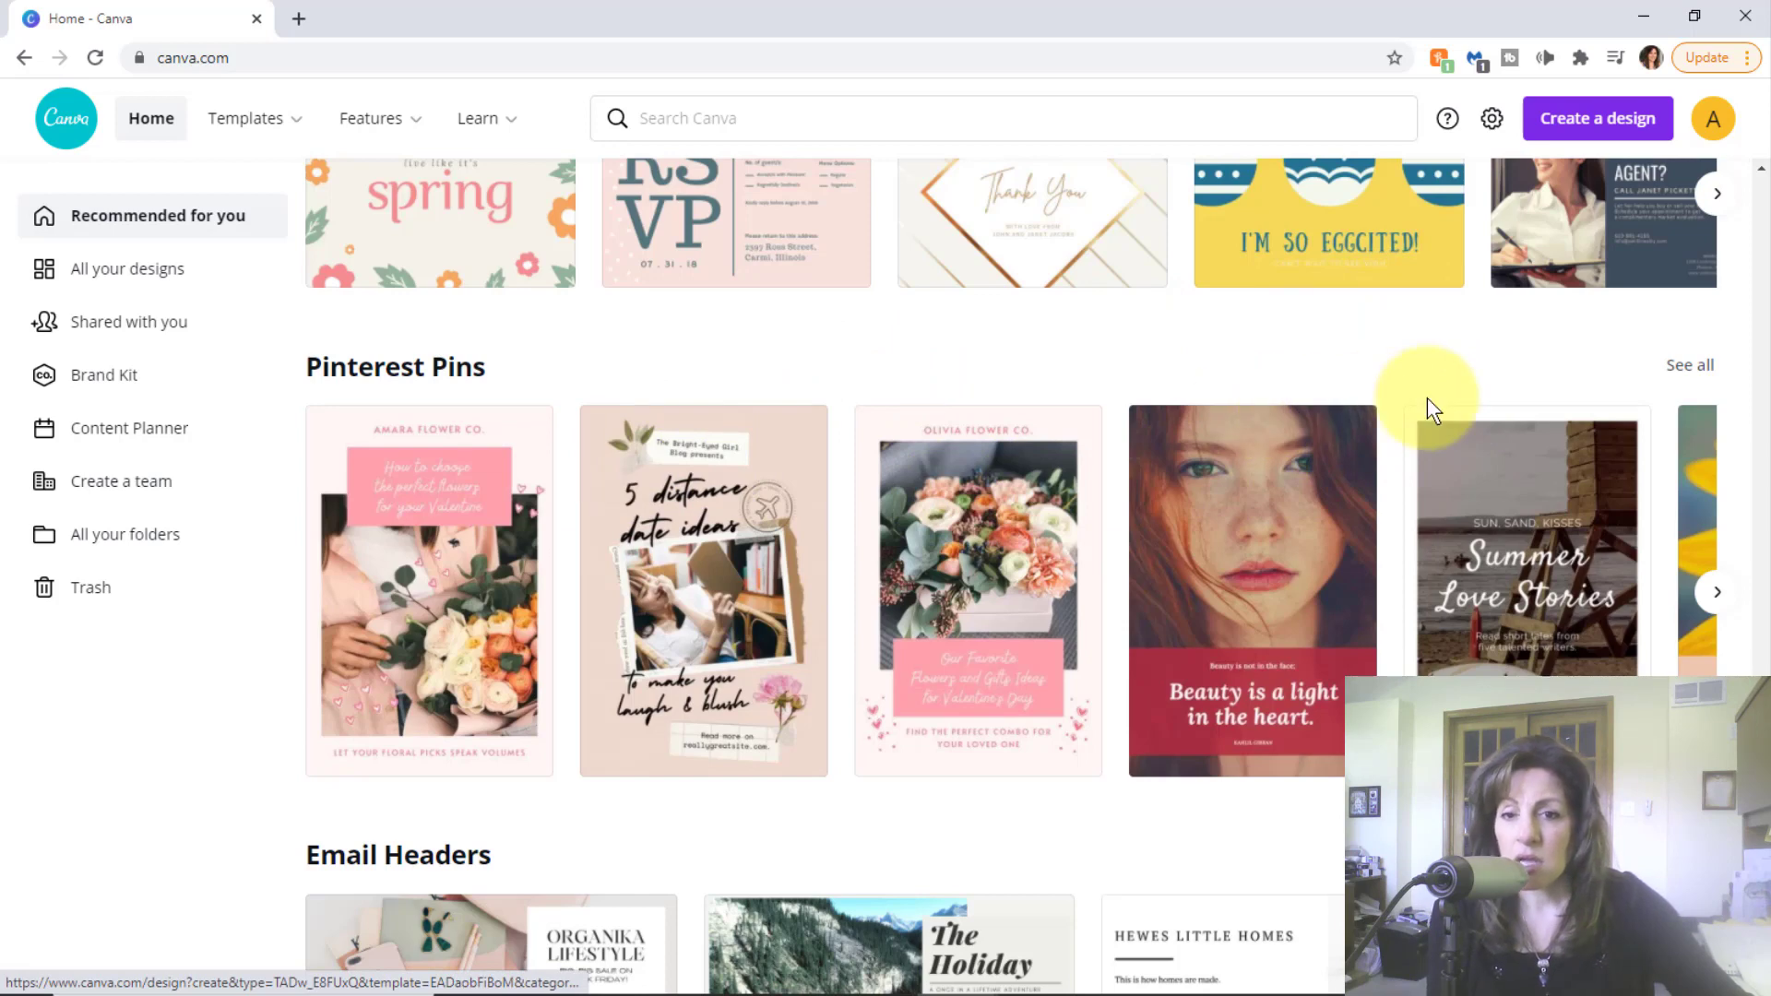
scroll(1459, 384, "down", 2)
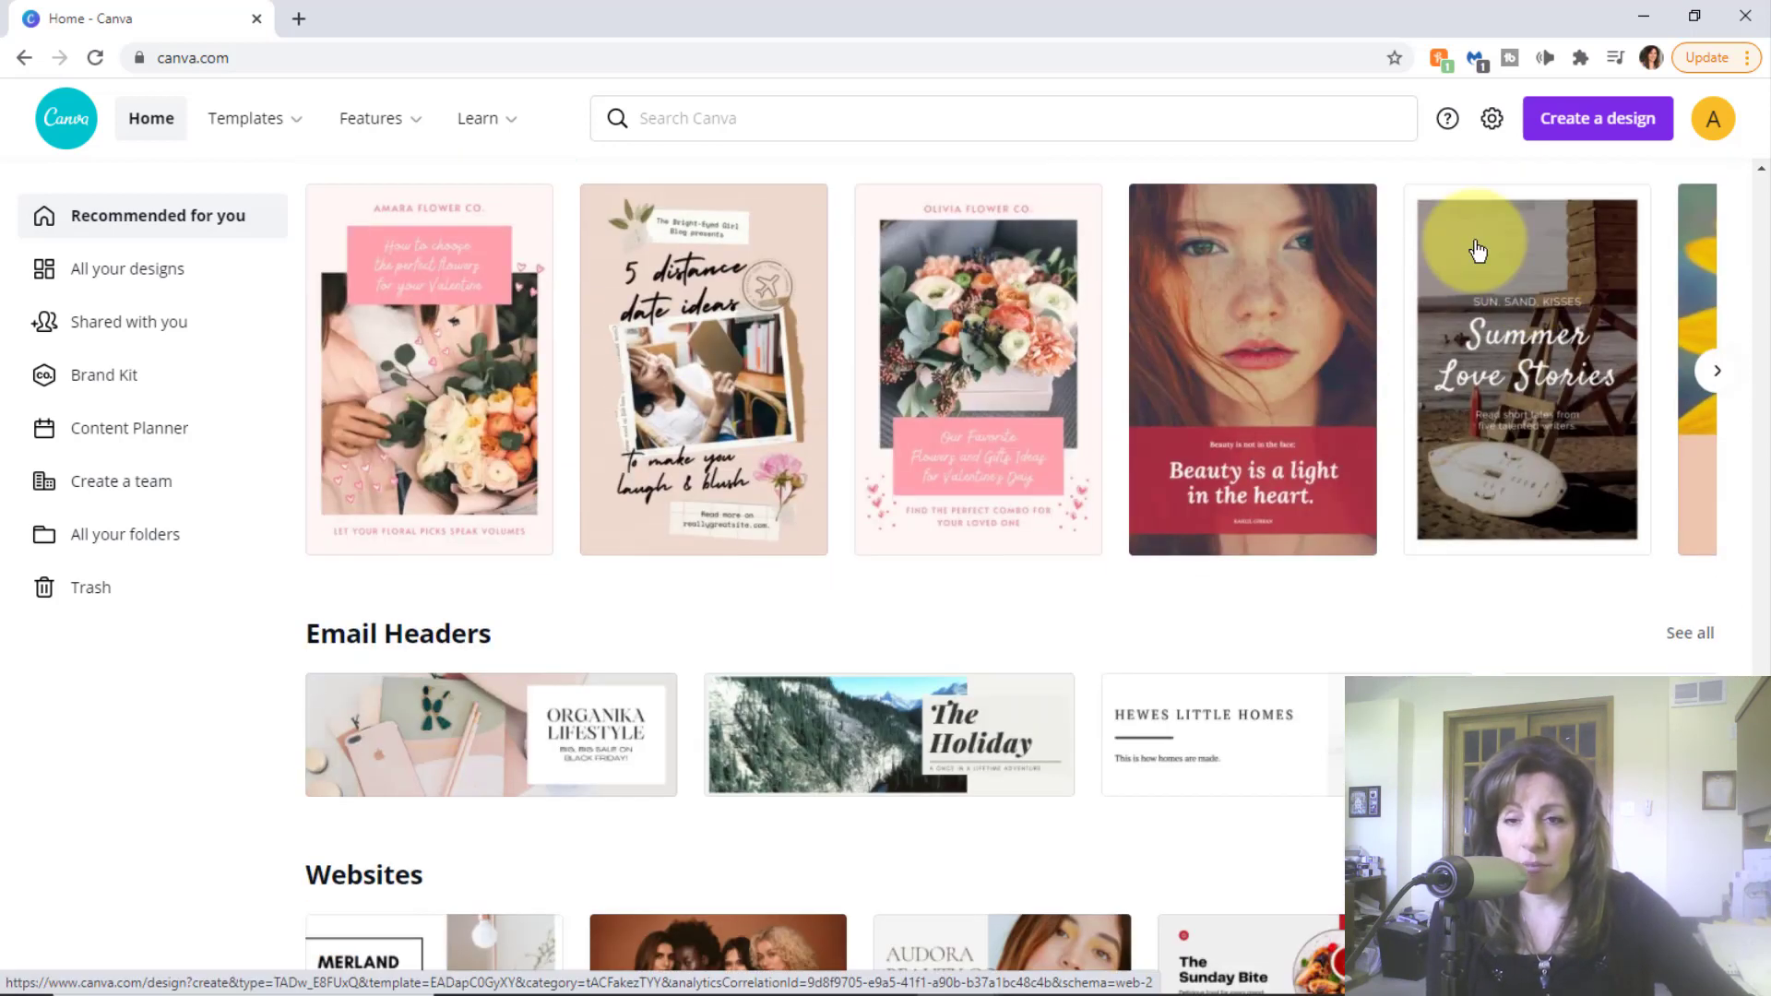
scroll(1479, 249, "down", 5)
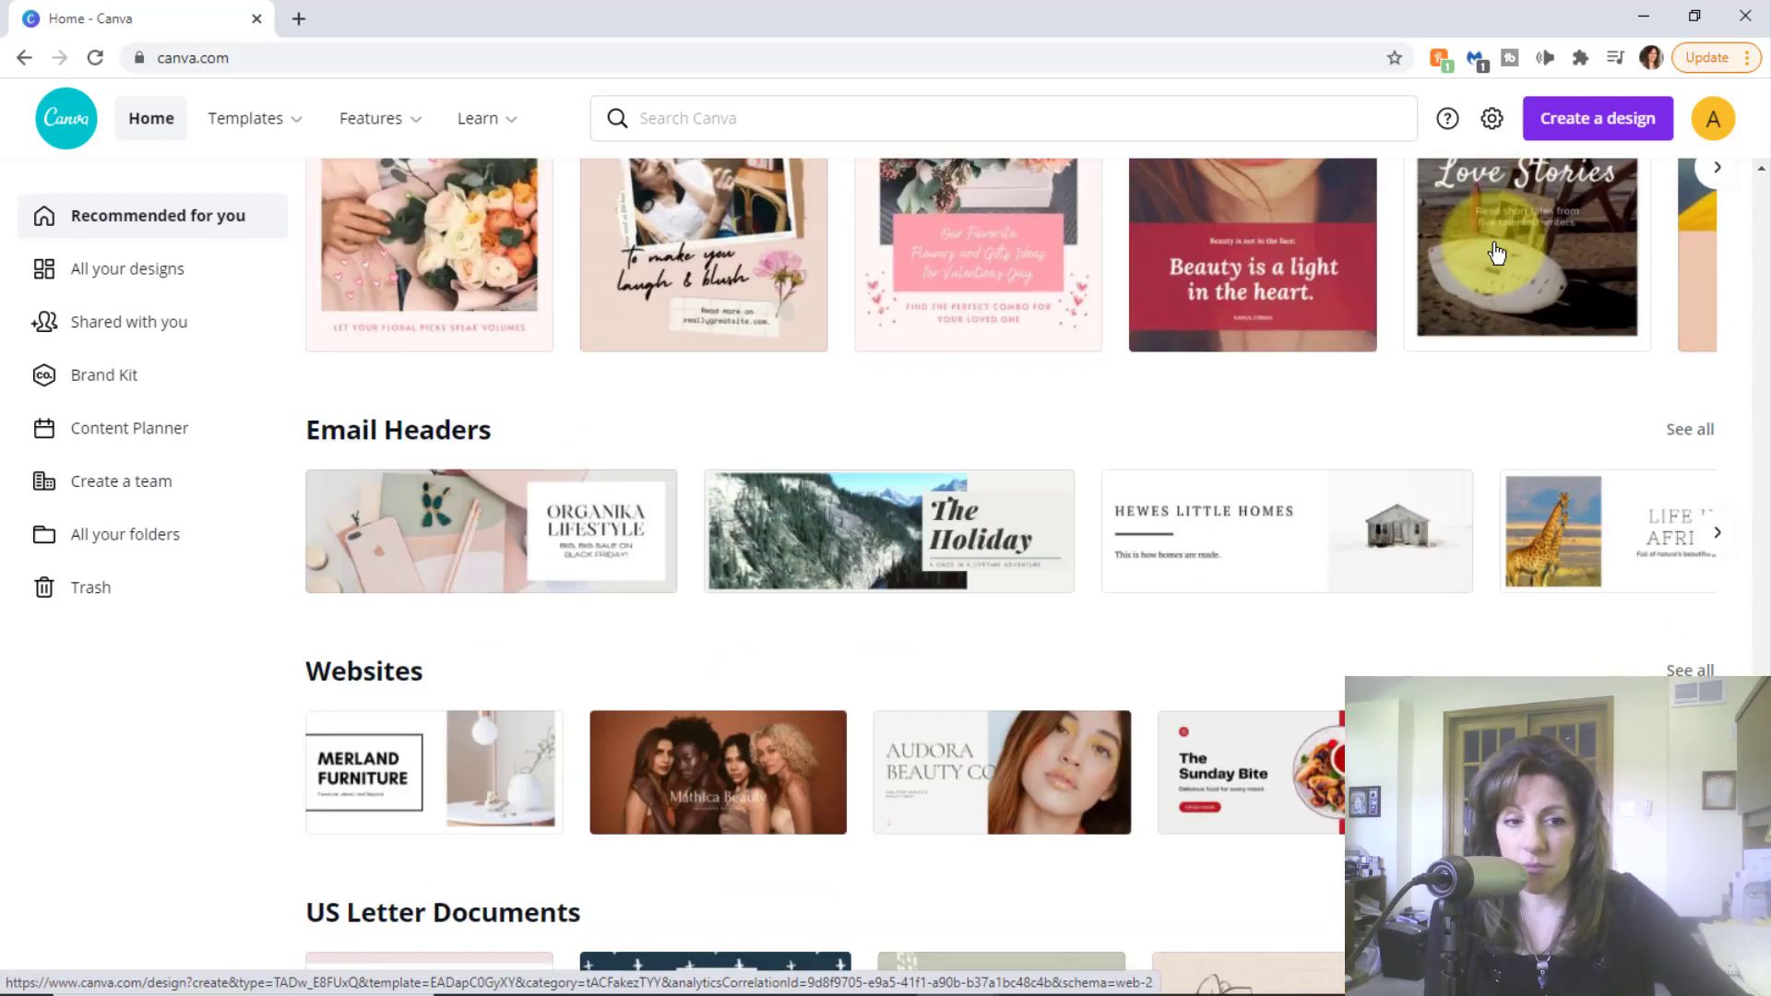
scroll(1507, 271, "down", 9)
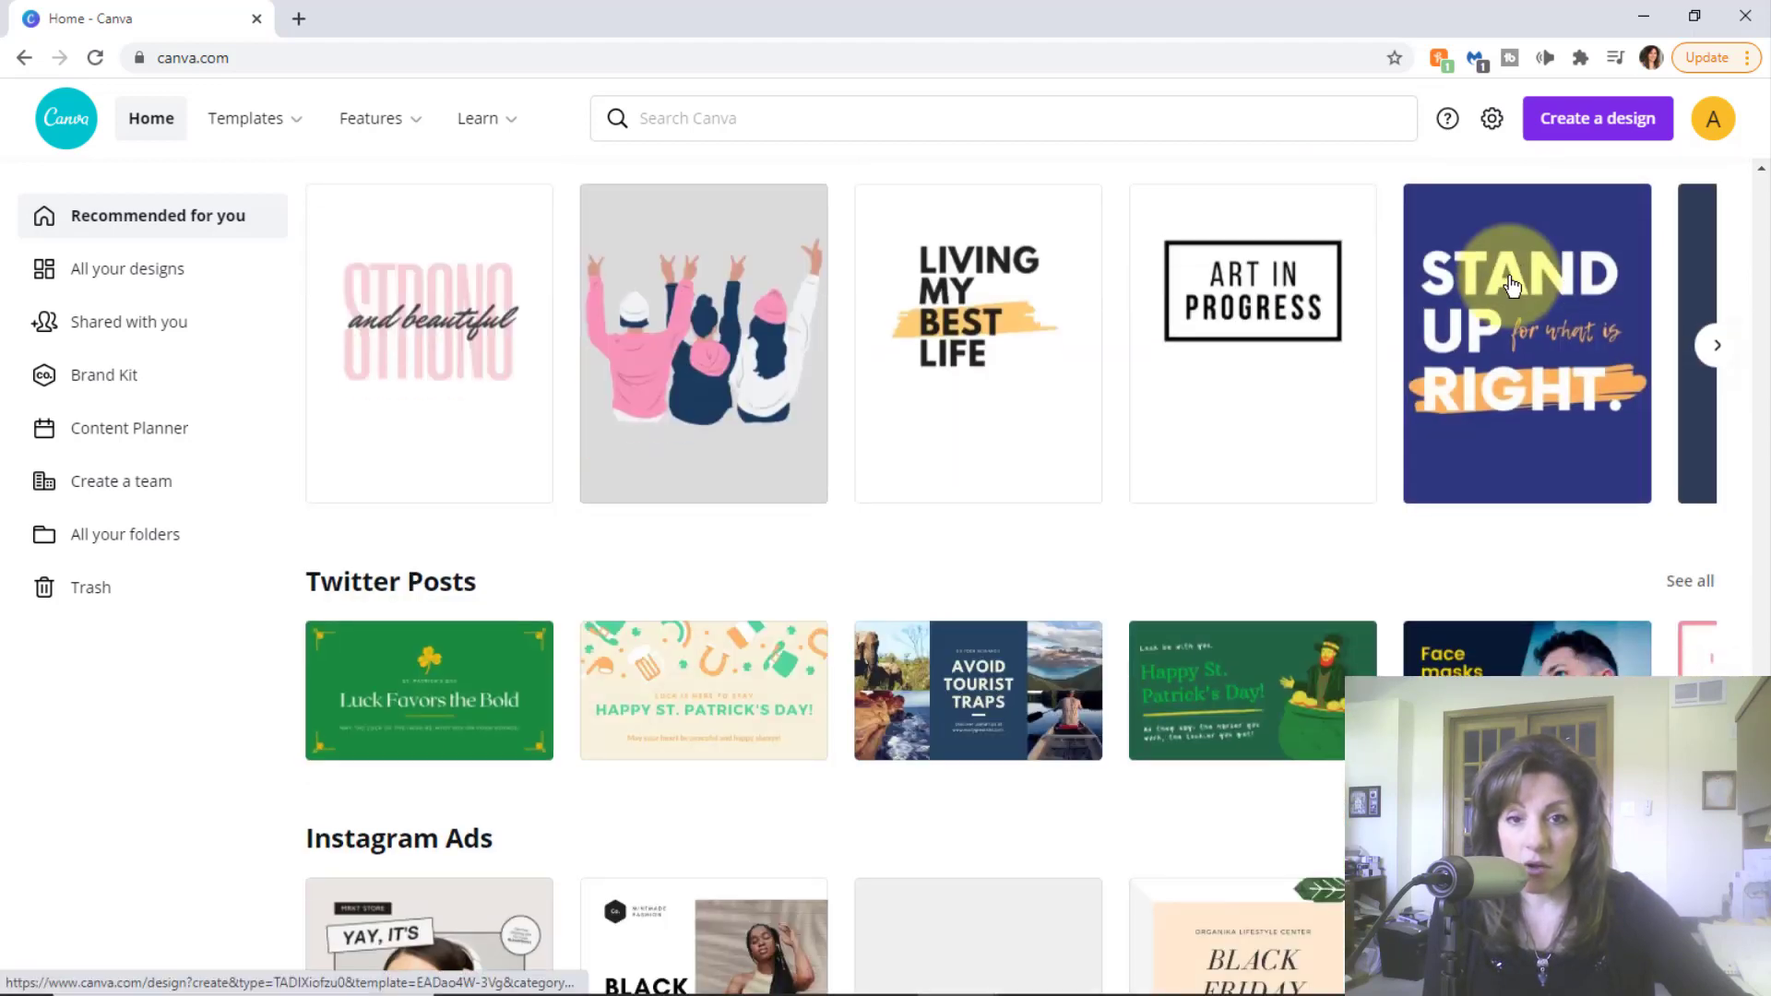
- Browse the remaining template rows from T-Shirts, Twitter Posts and Instagram Ads through YouTube Intros and Event Posters to Newsletters
scroll(1511, 289, "up", 2)
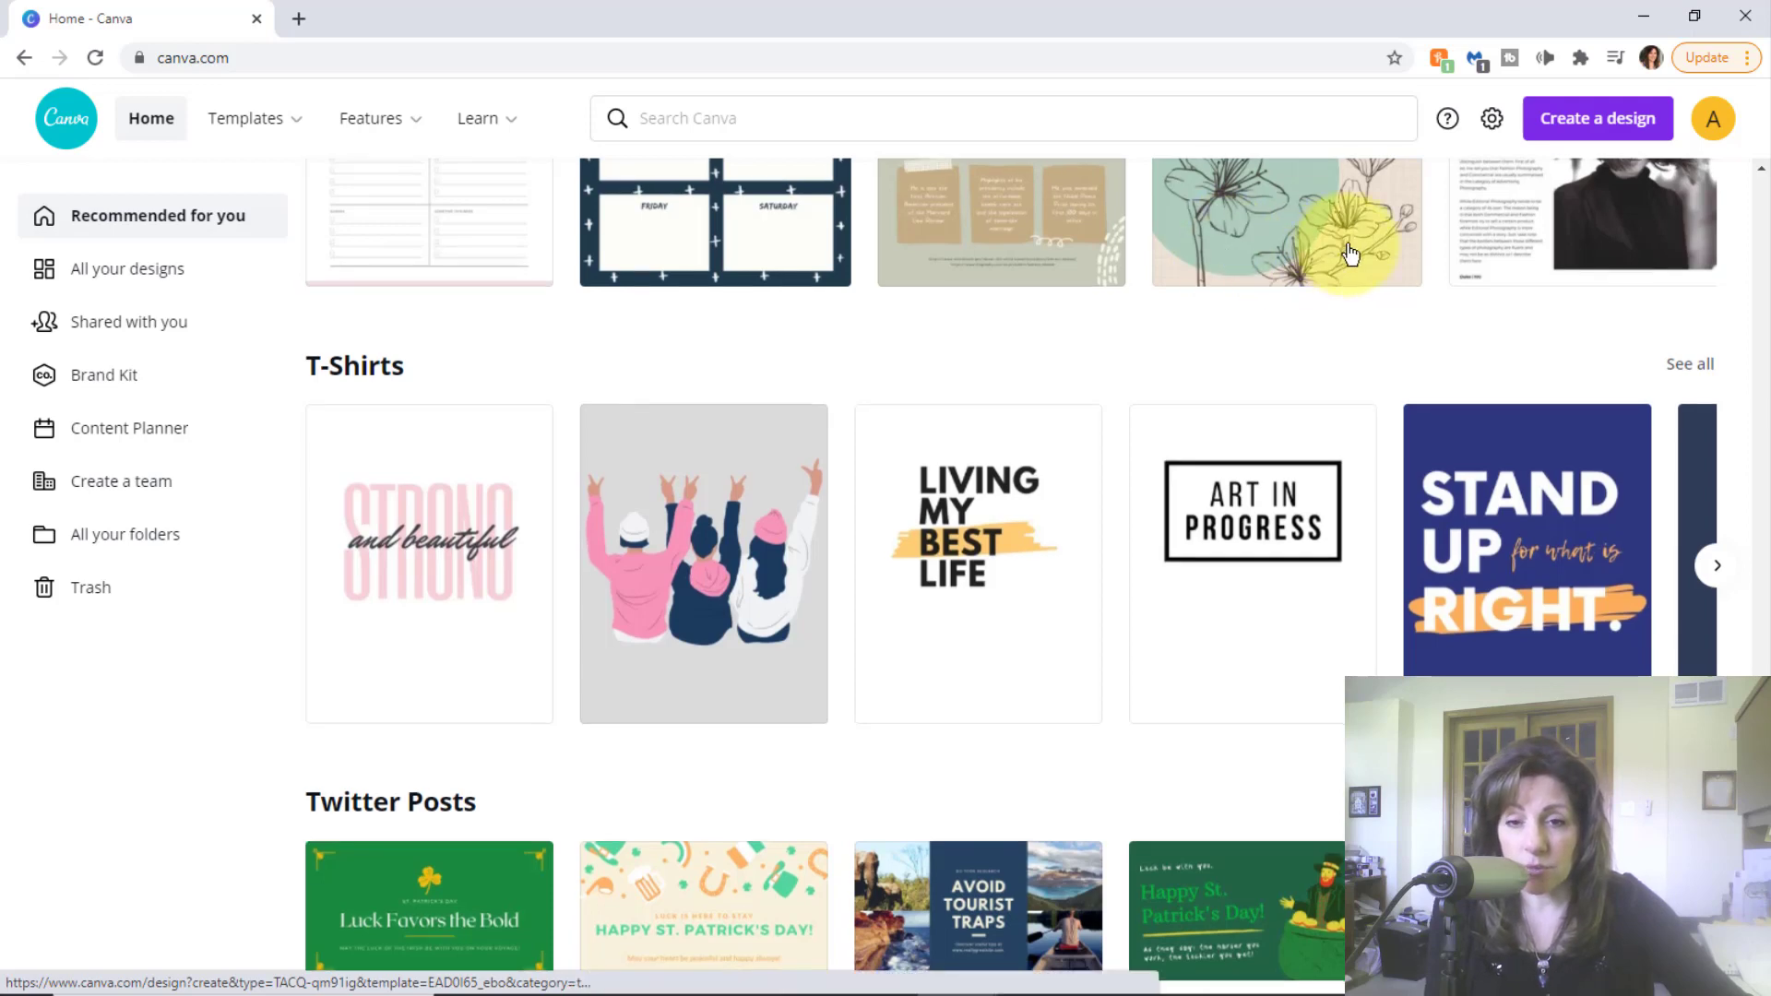
scroll(1603, 307, "down", 4)
scroll(1600, 307, "down", 3)
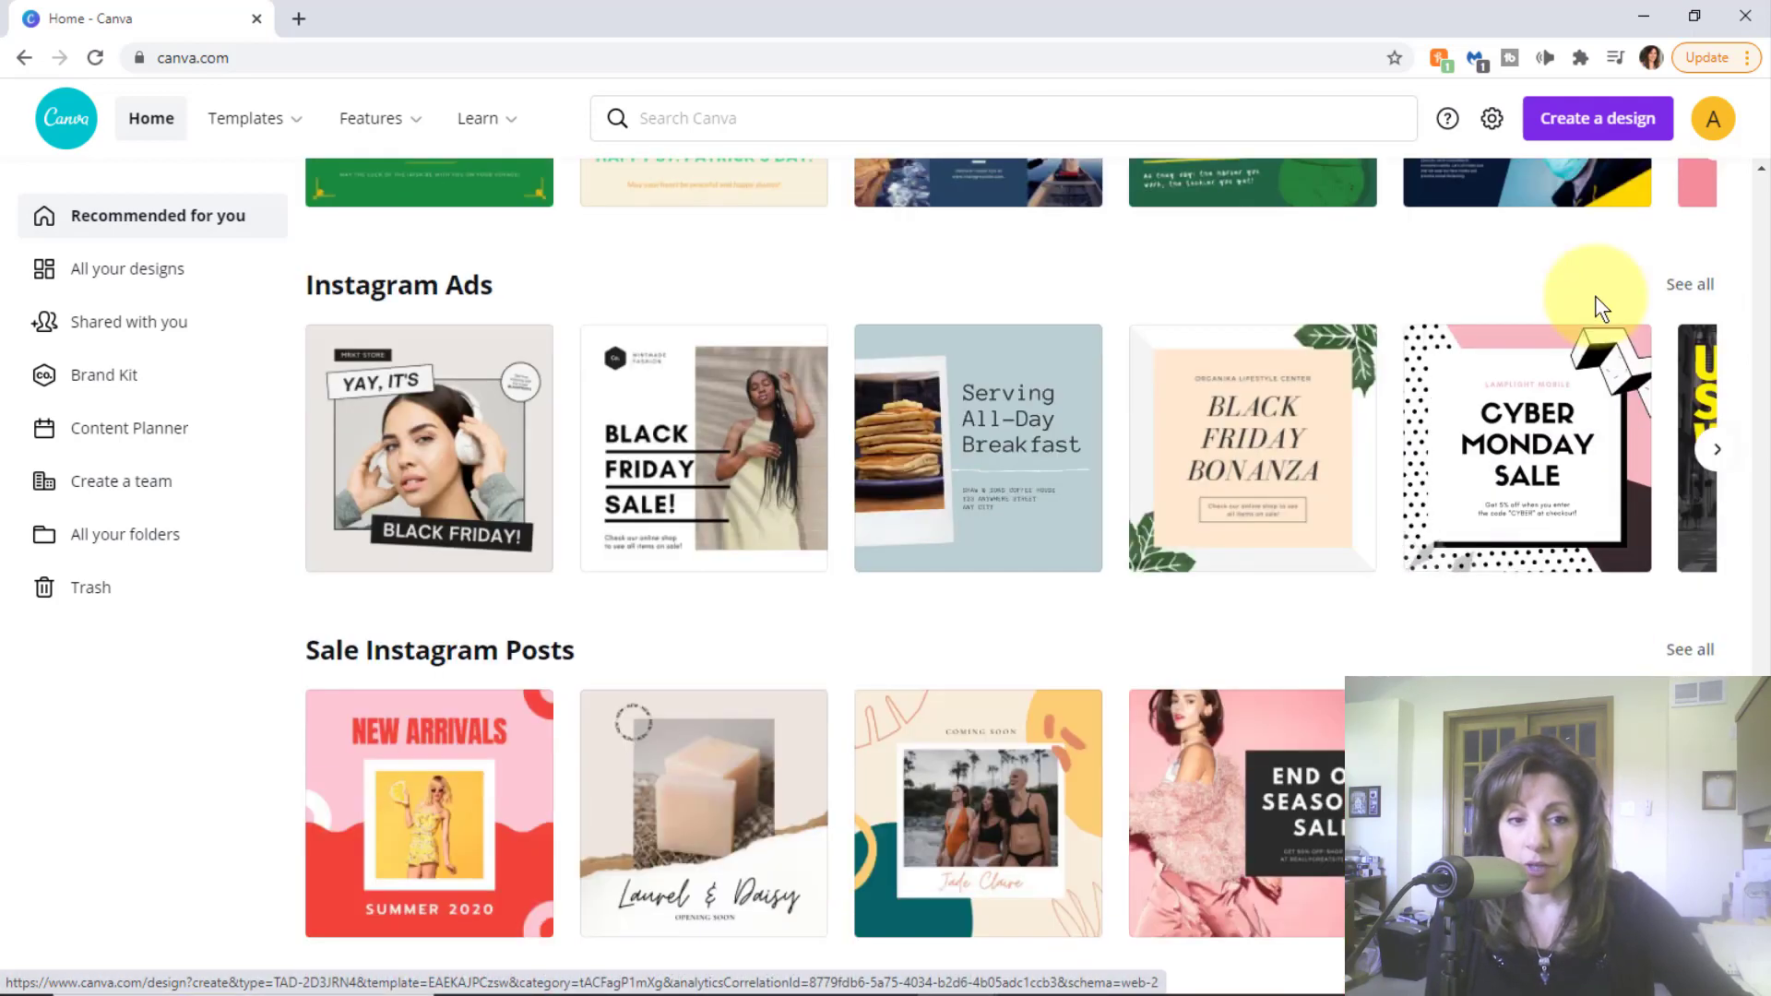
scroll(1596, 304, "down", 2)
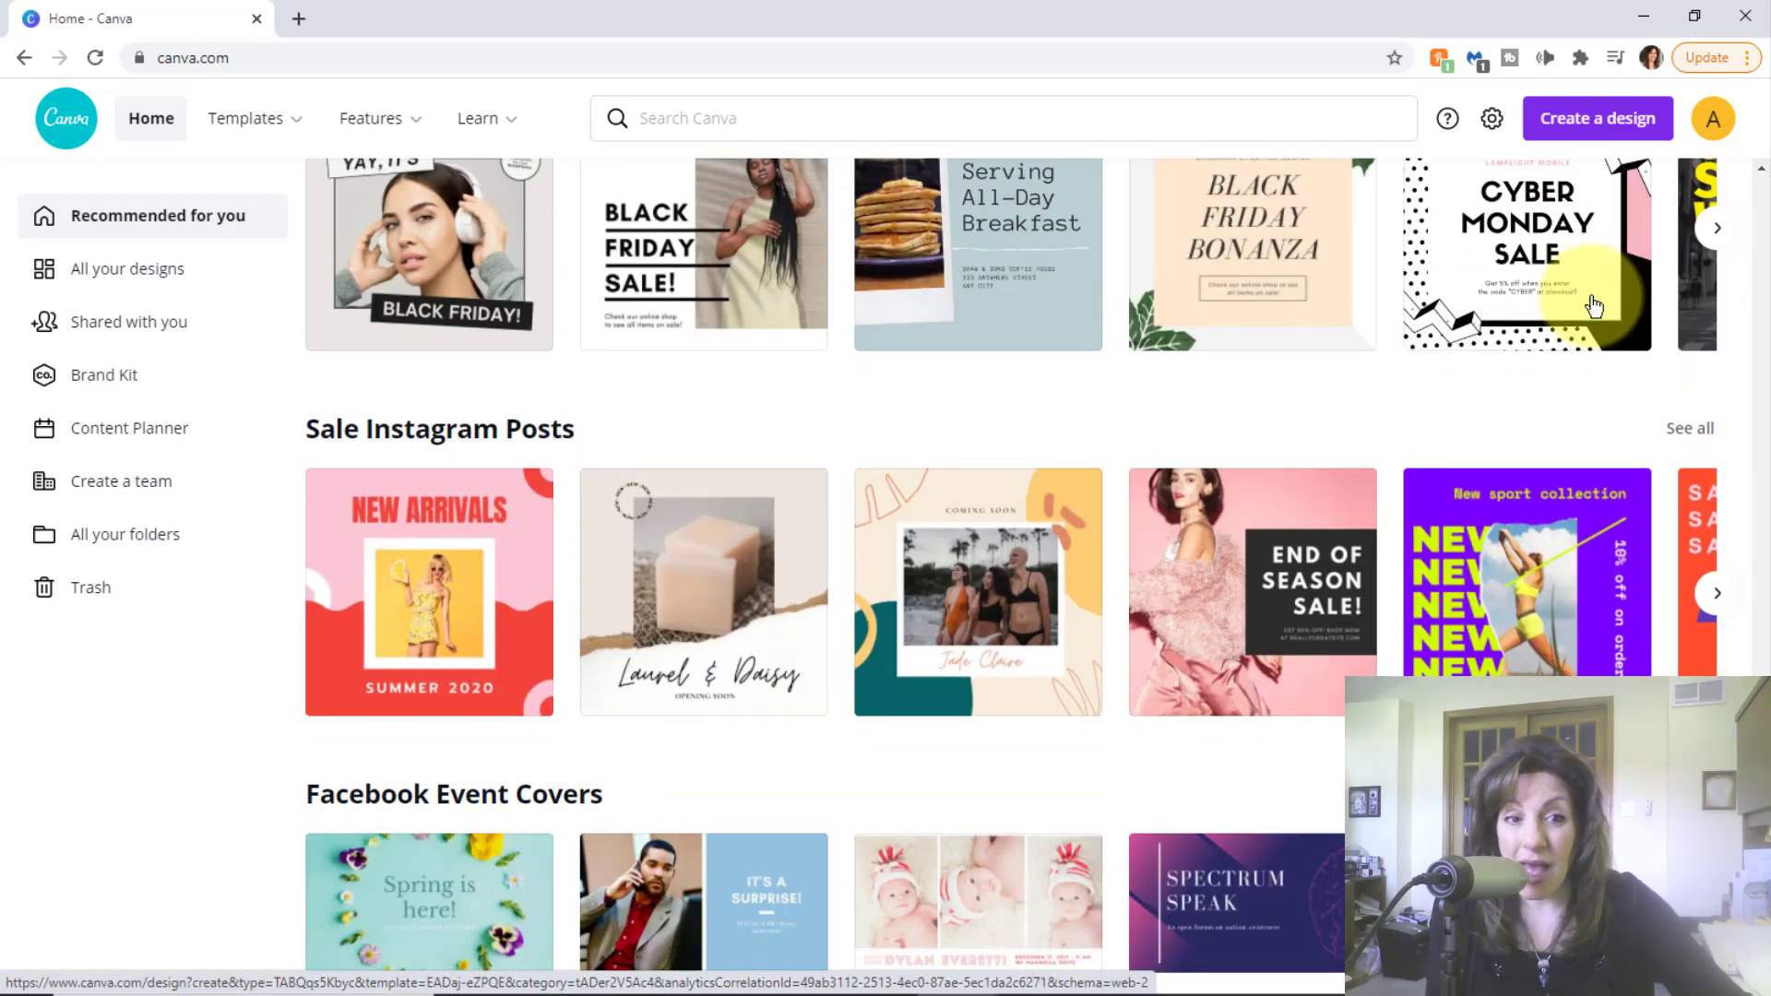
scroll(1588, 299, "down", 1)
scroll(1585, 295, "down", 1)
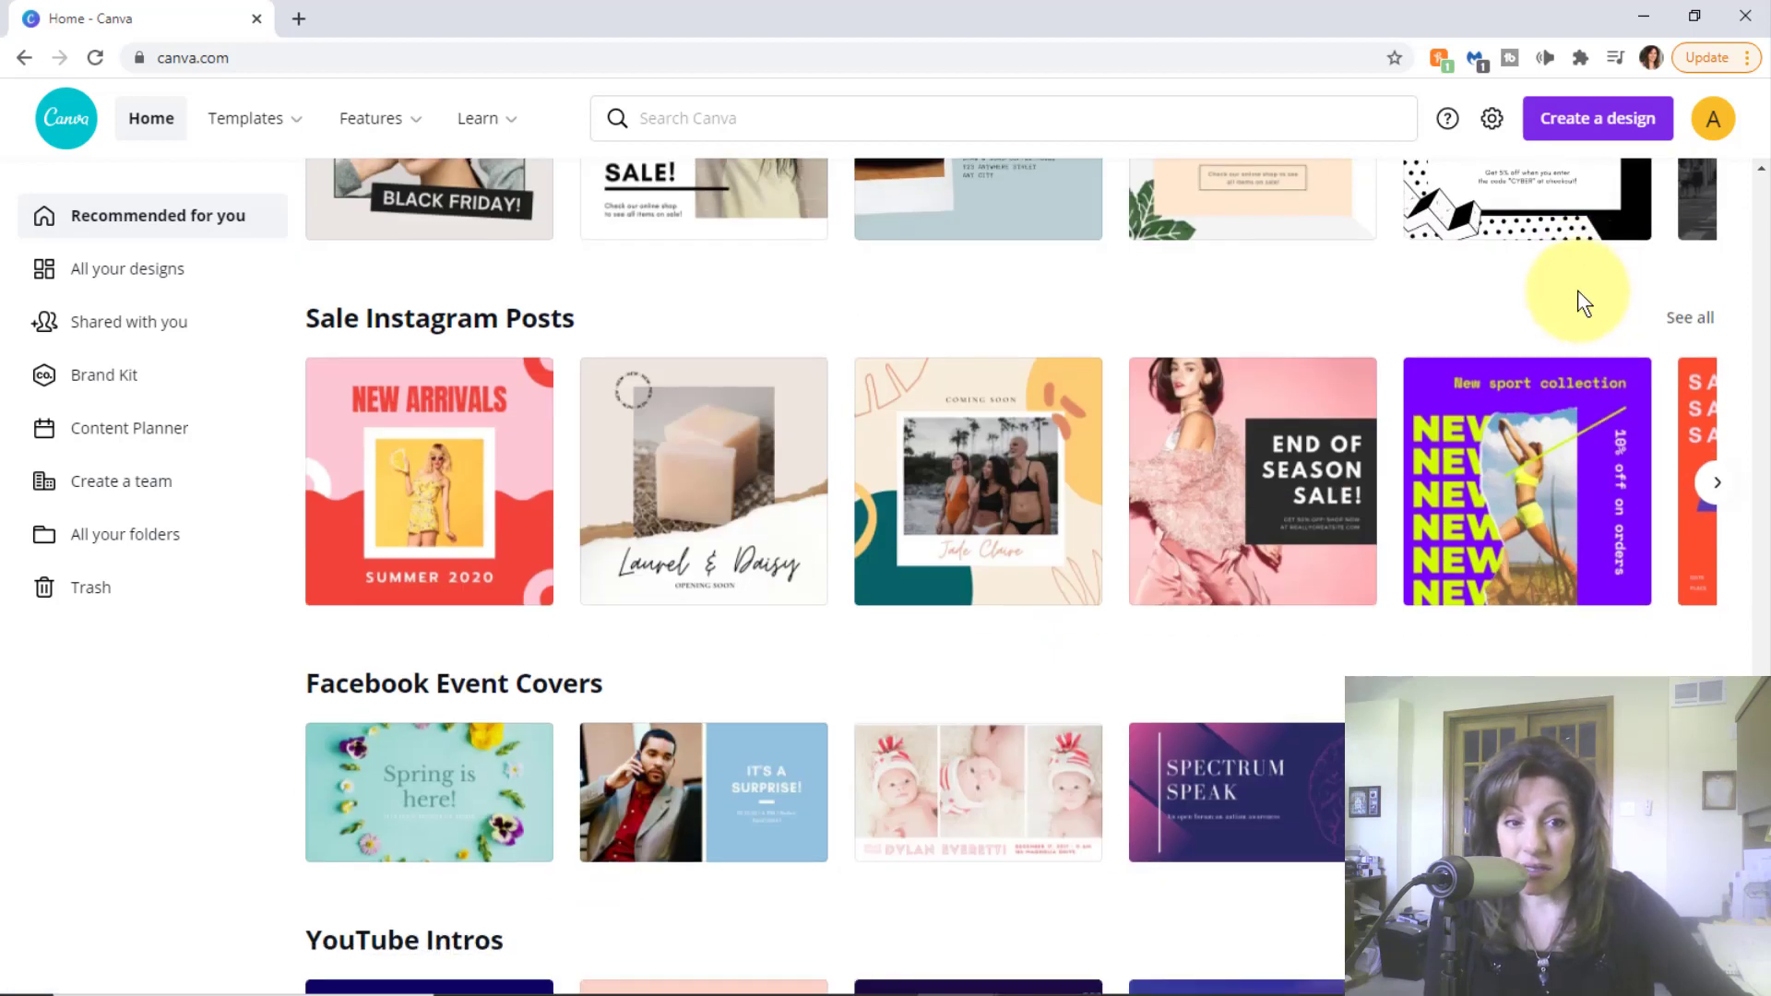
scroll(1601, 340, "down", 2)
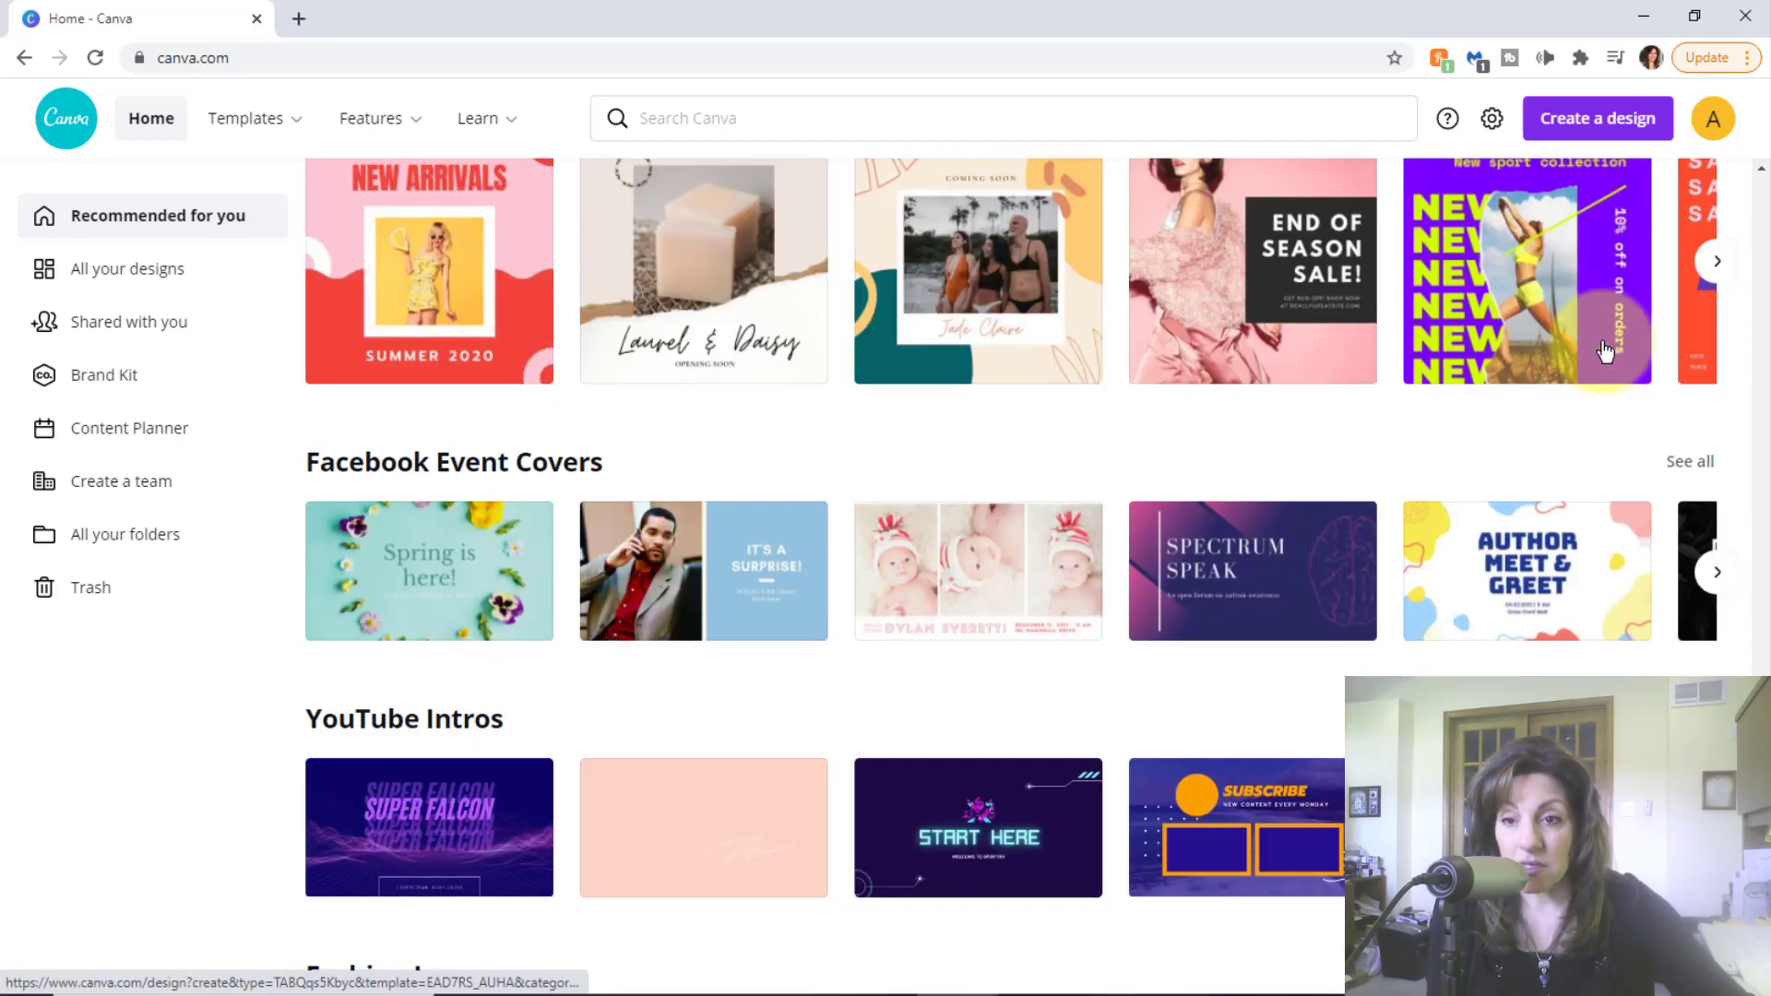
scroll(1615, 346, "down", 3)
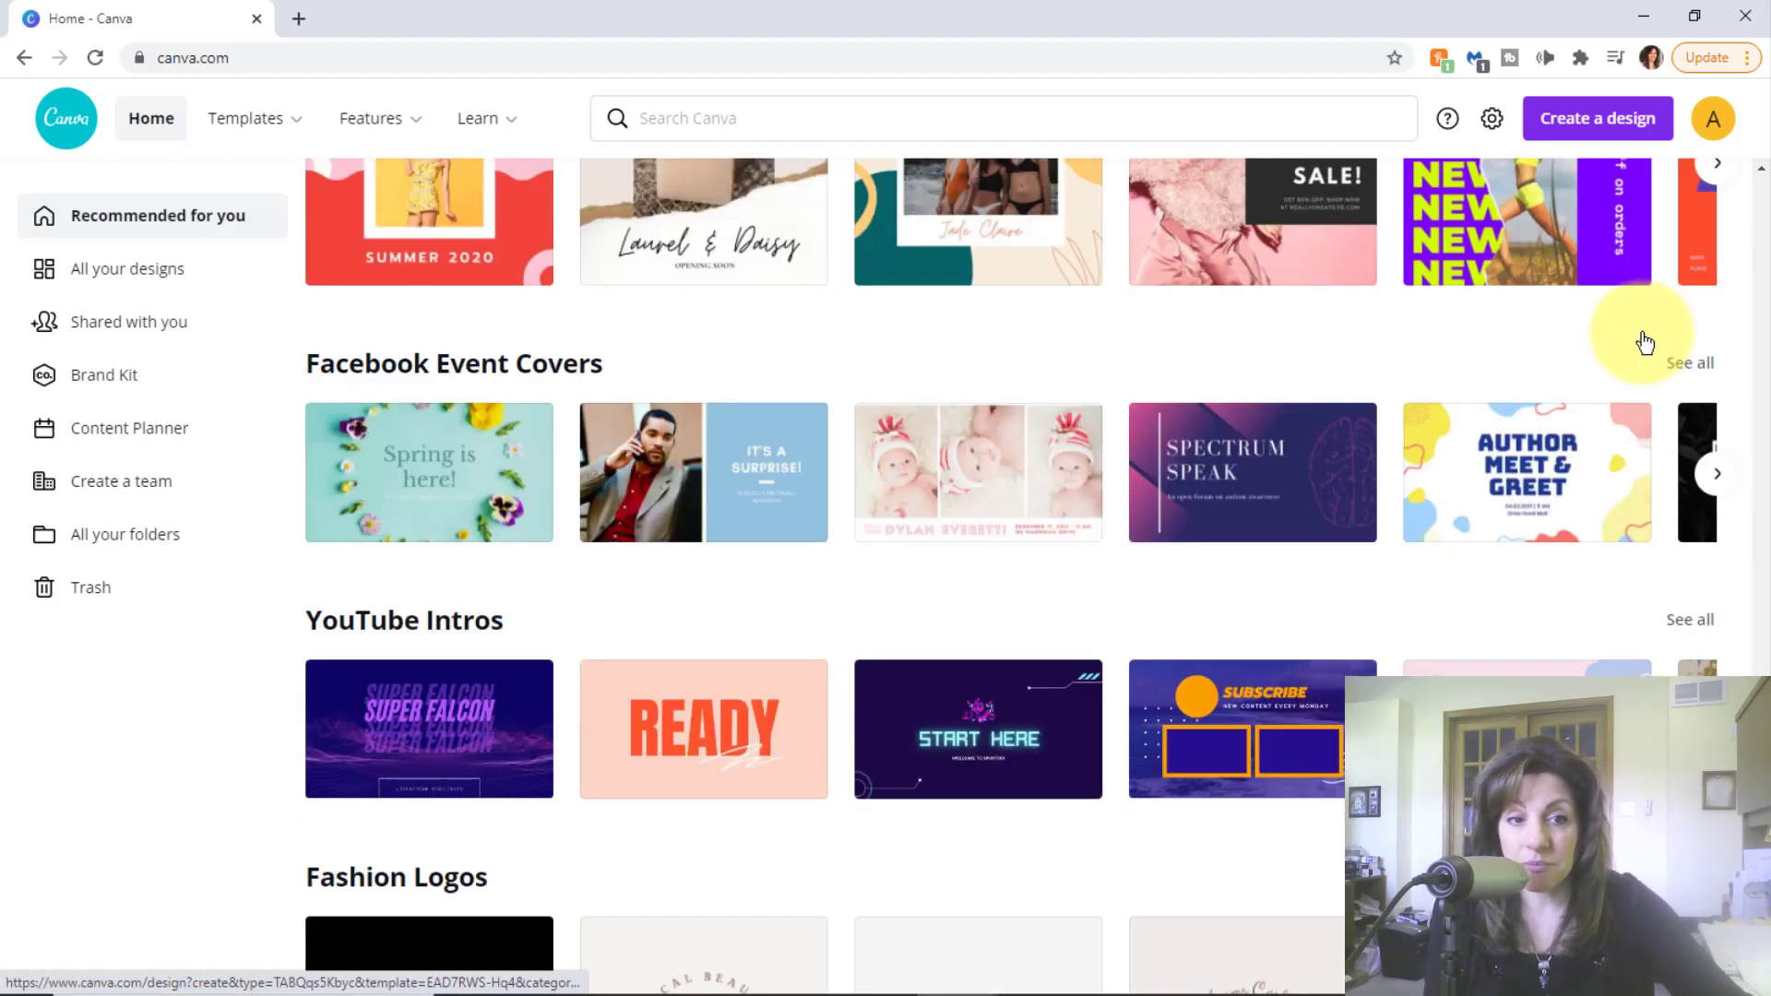
scroll(1628, 276, "up", 4)
scroll(1633, 281, "down", 3)
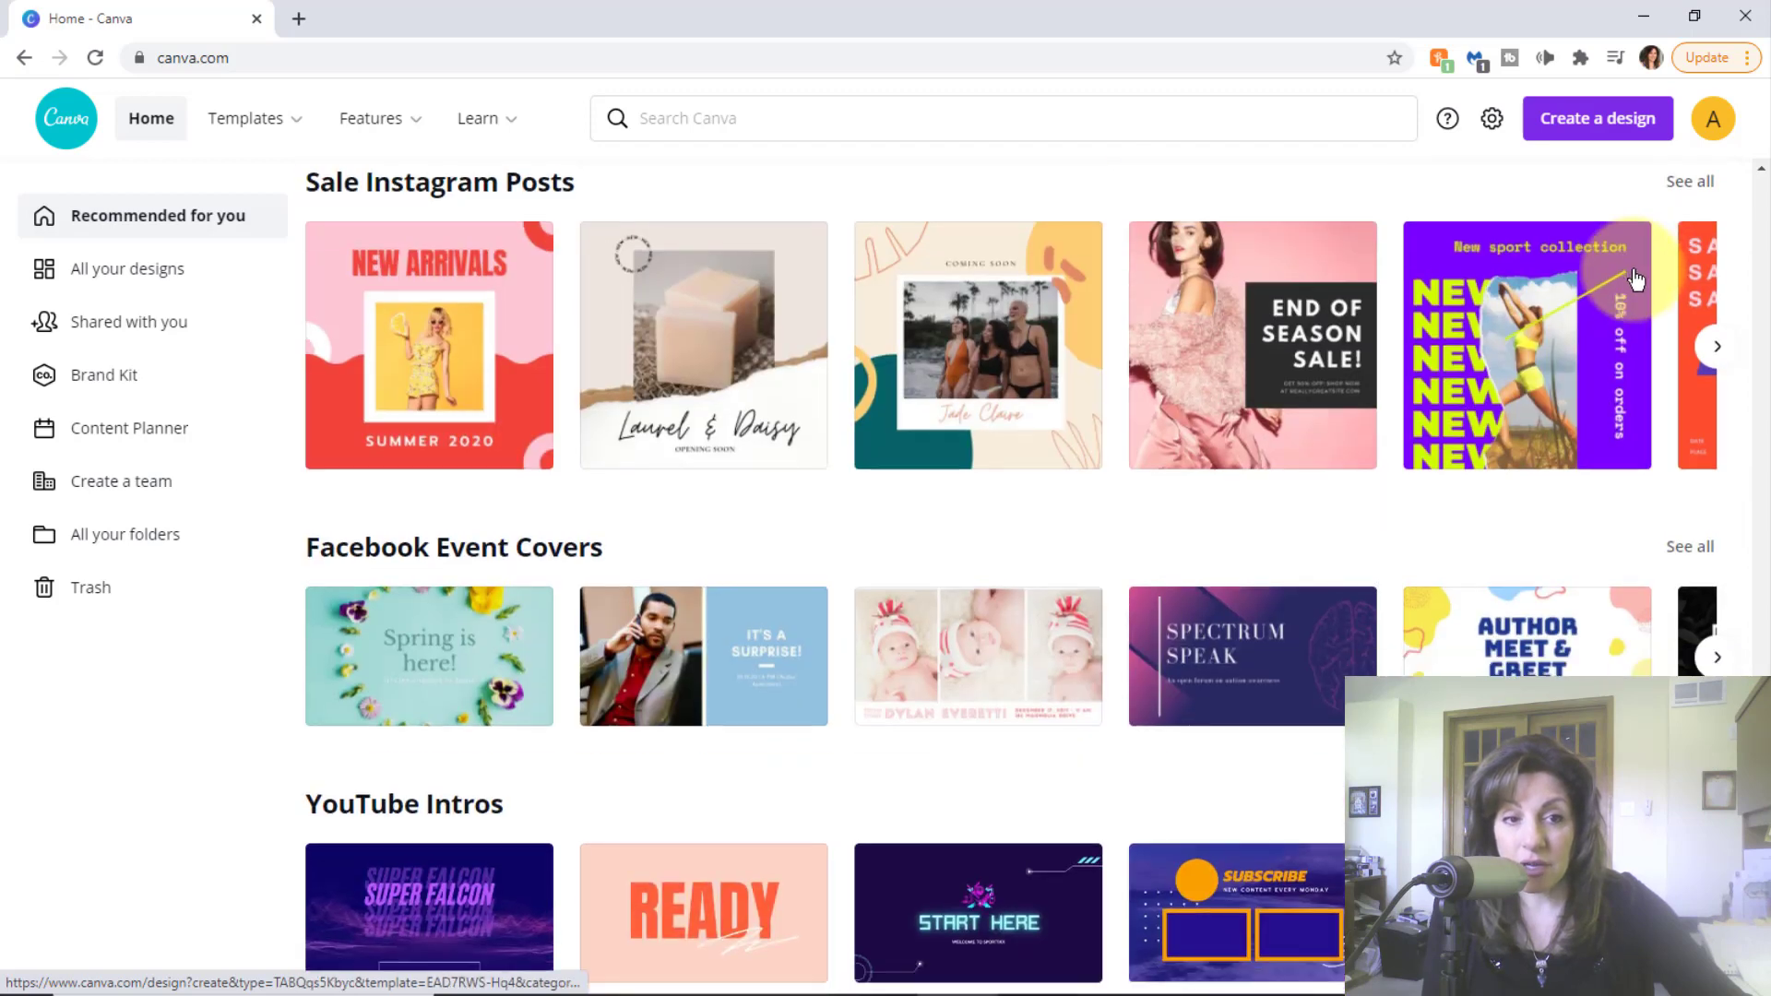
scroll(1632, 282, "down", 8)
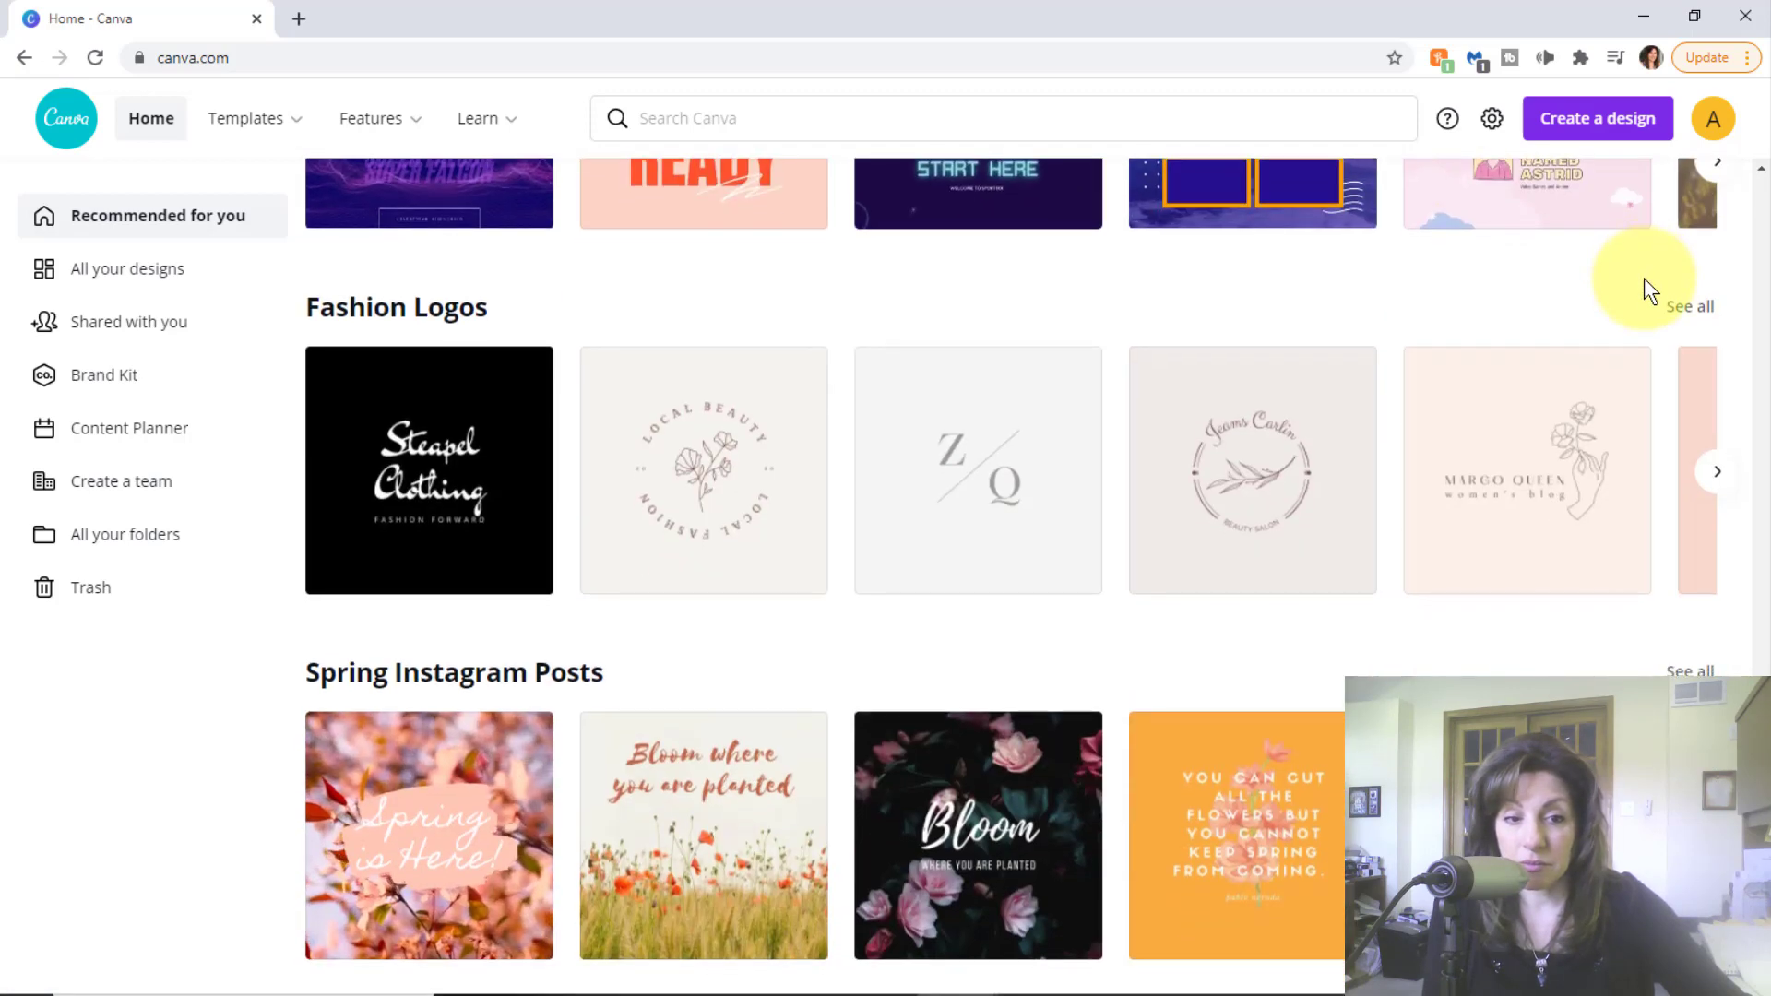
scroll(1649, 300, "down", 2)
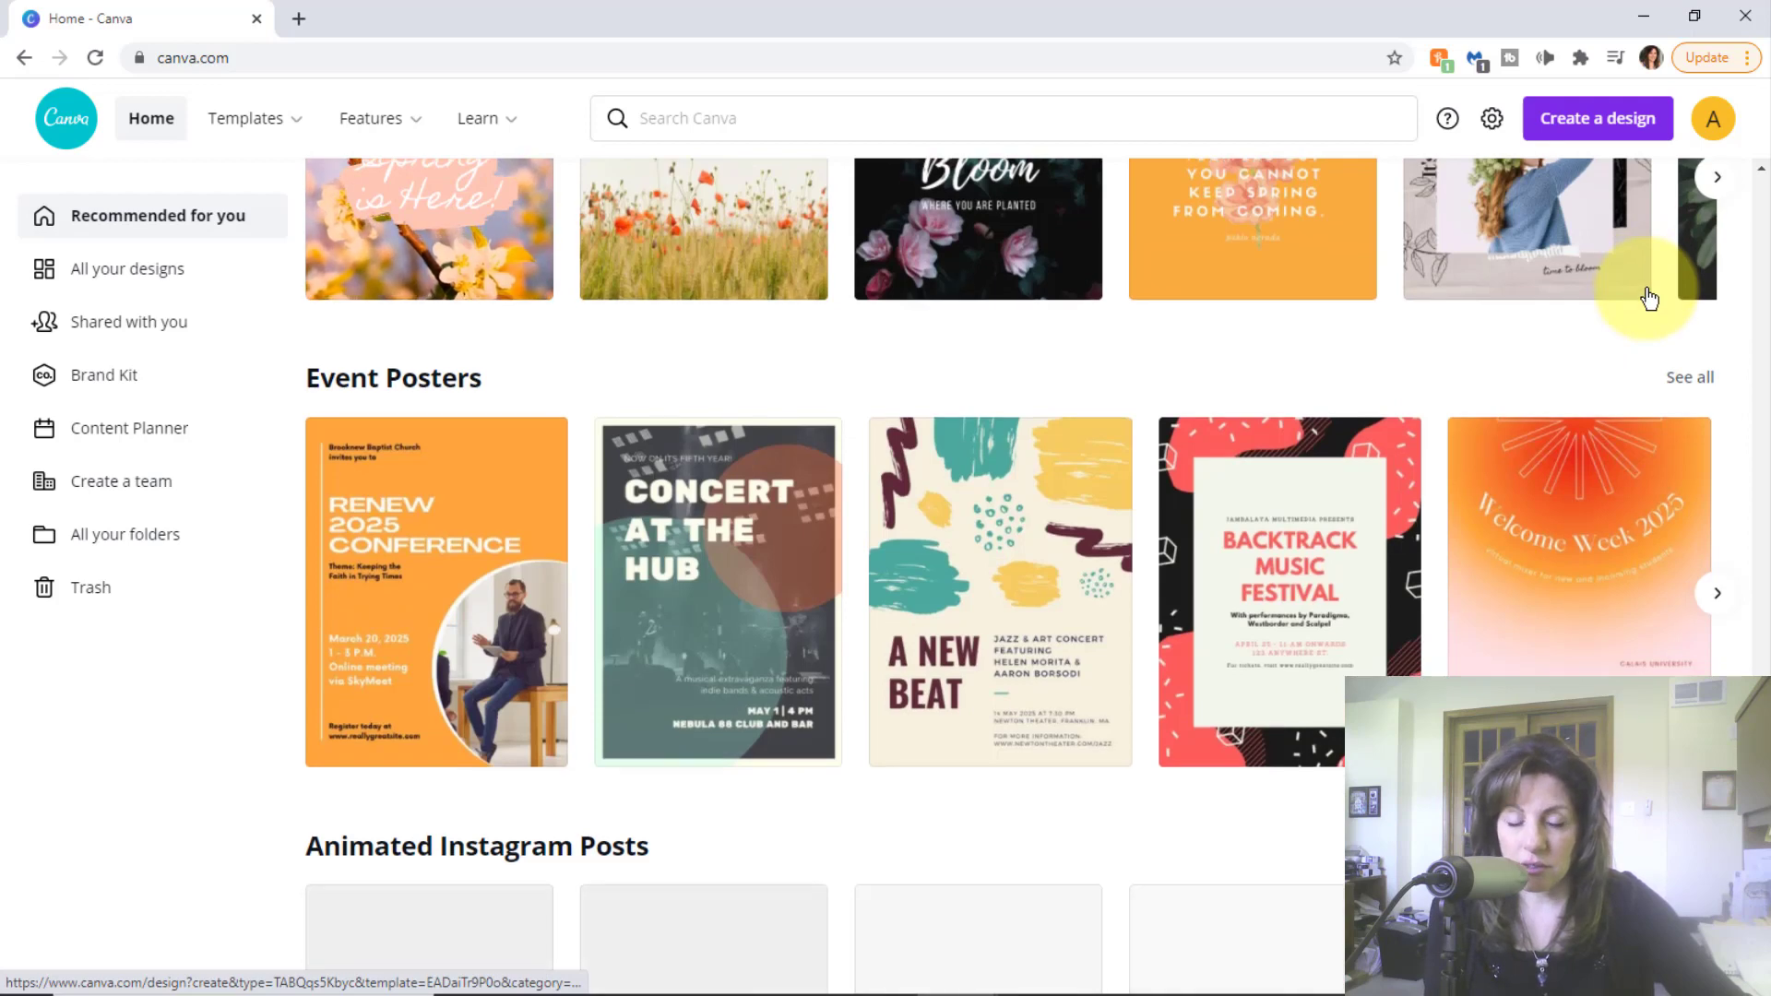
scroll(1649, 300, "down", 2)
scroll(1649, 300, "down", 2)
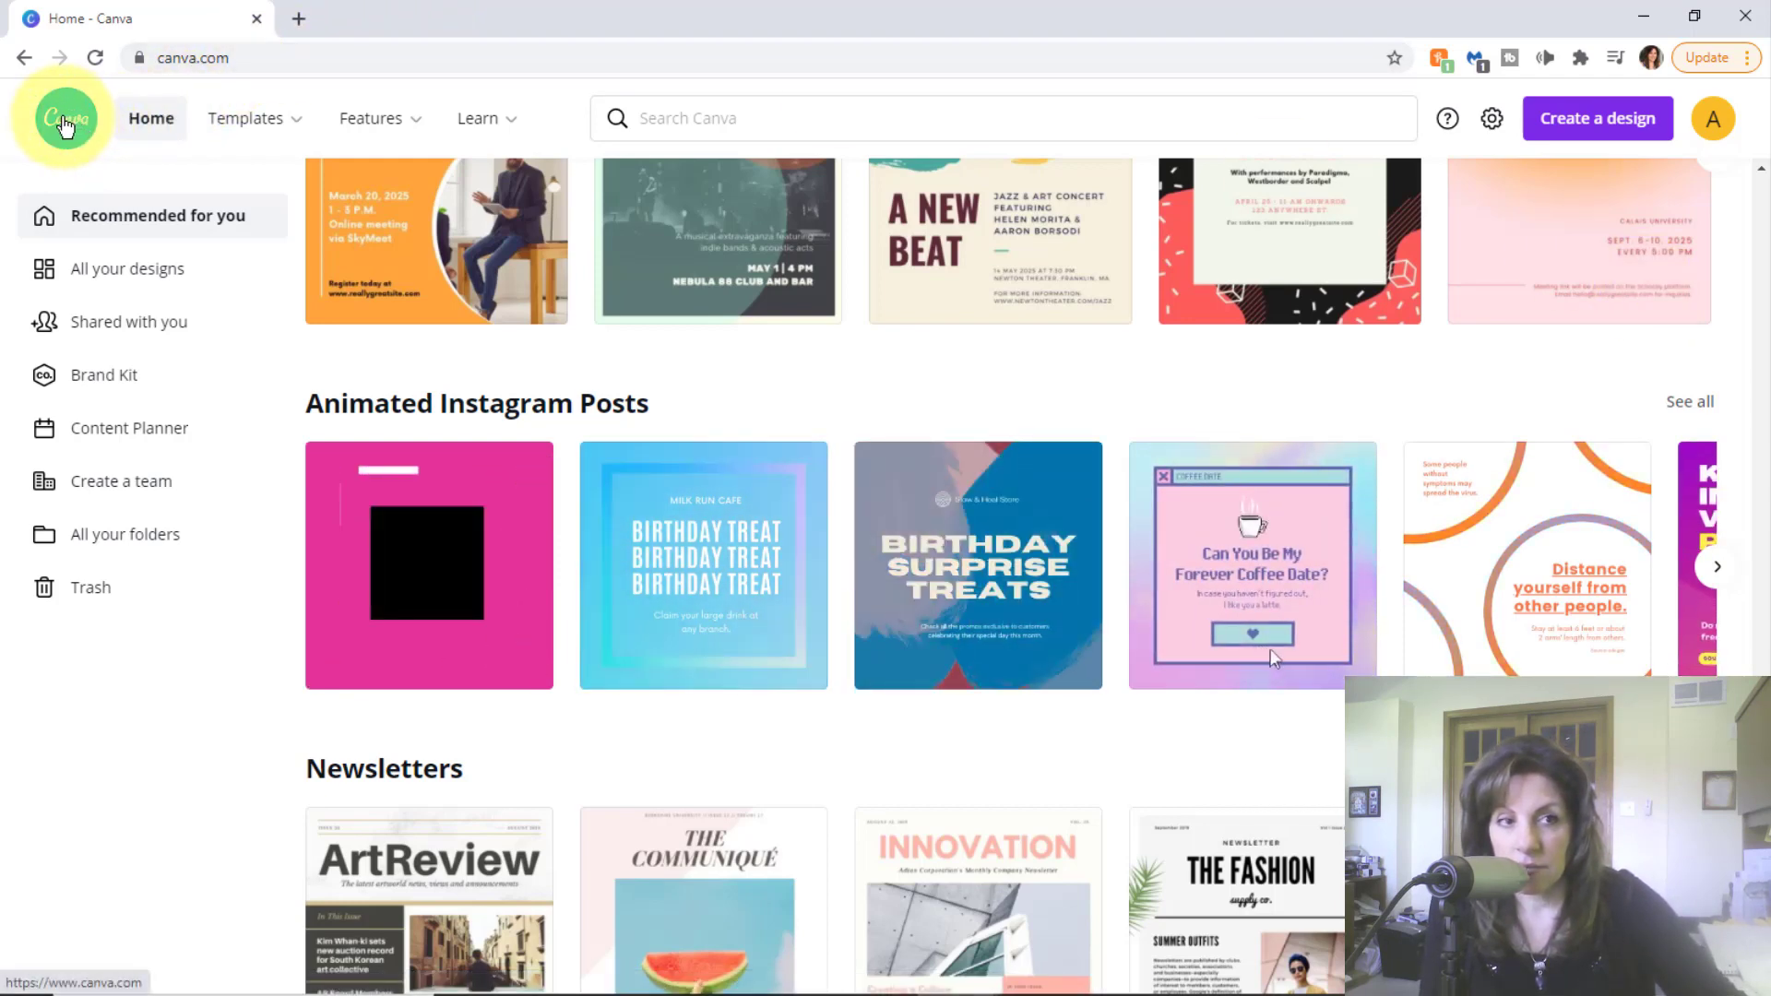
- From the top of the home page, create a blank Instagram Post design and title it "New IS Graphic"
left_click(64, 125)
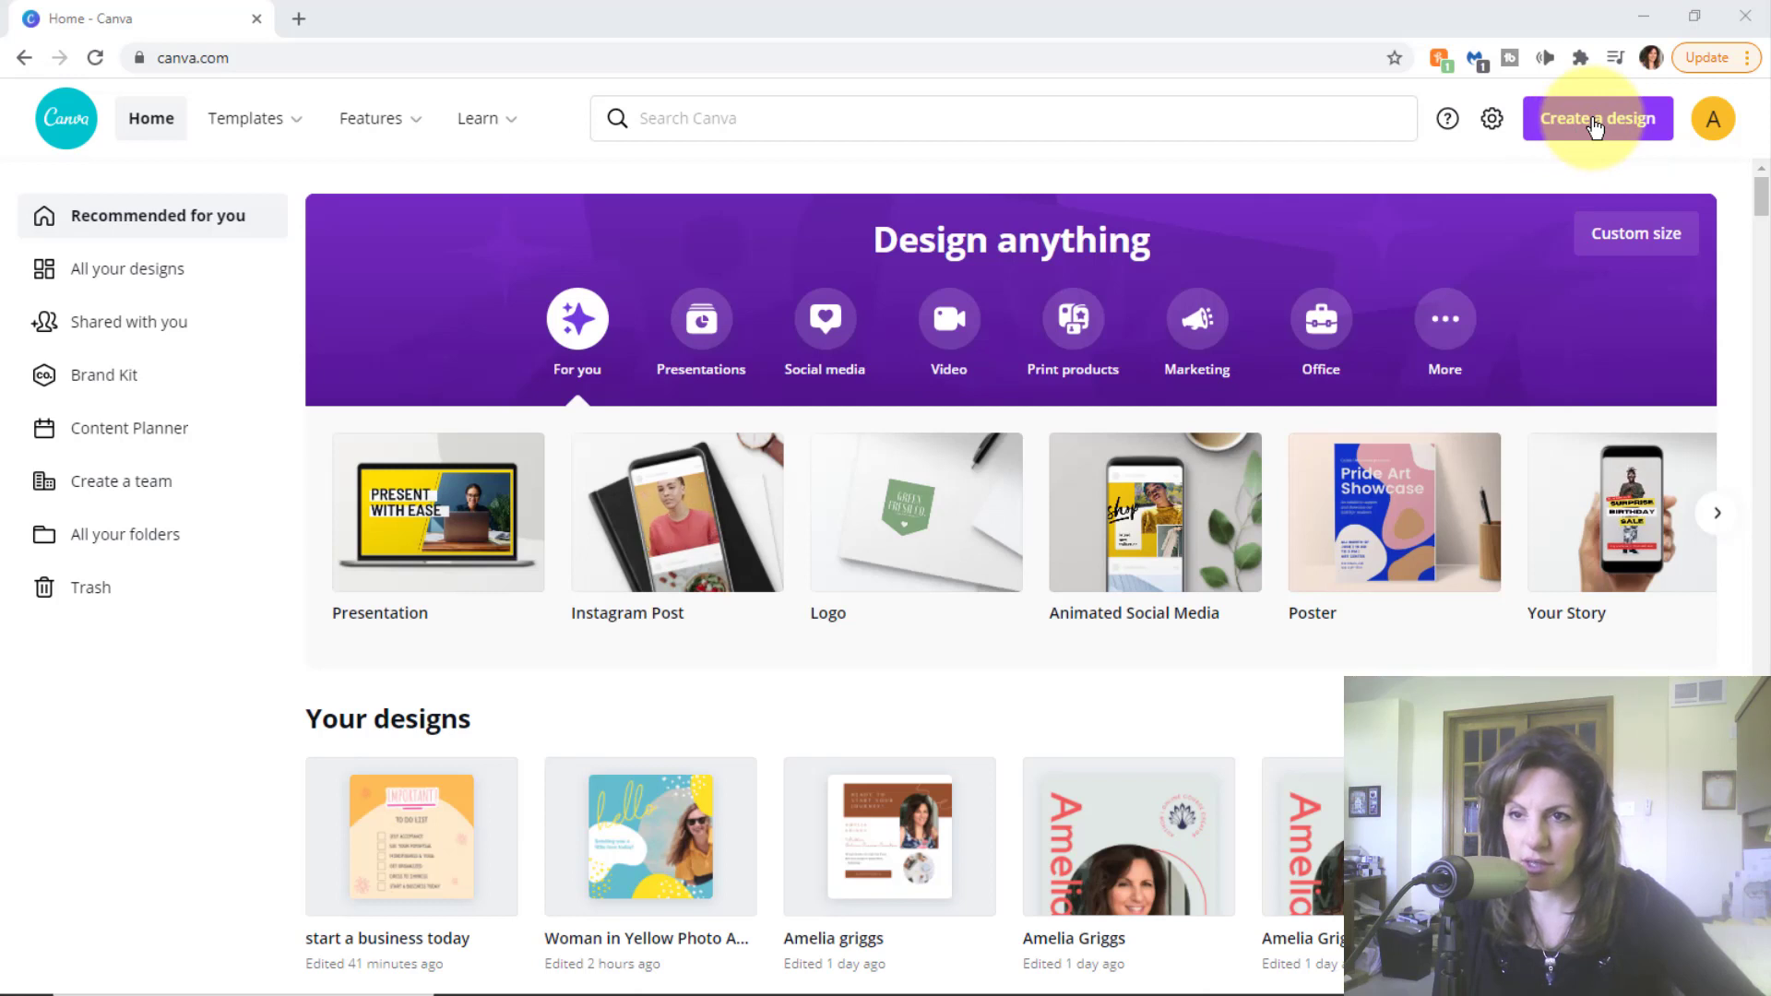
left_click(1595, 125)
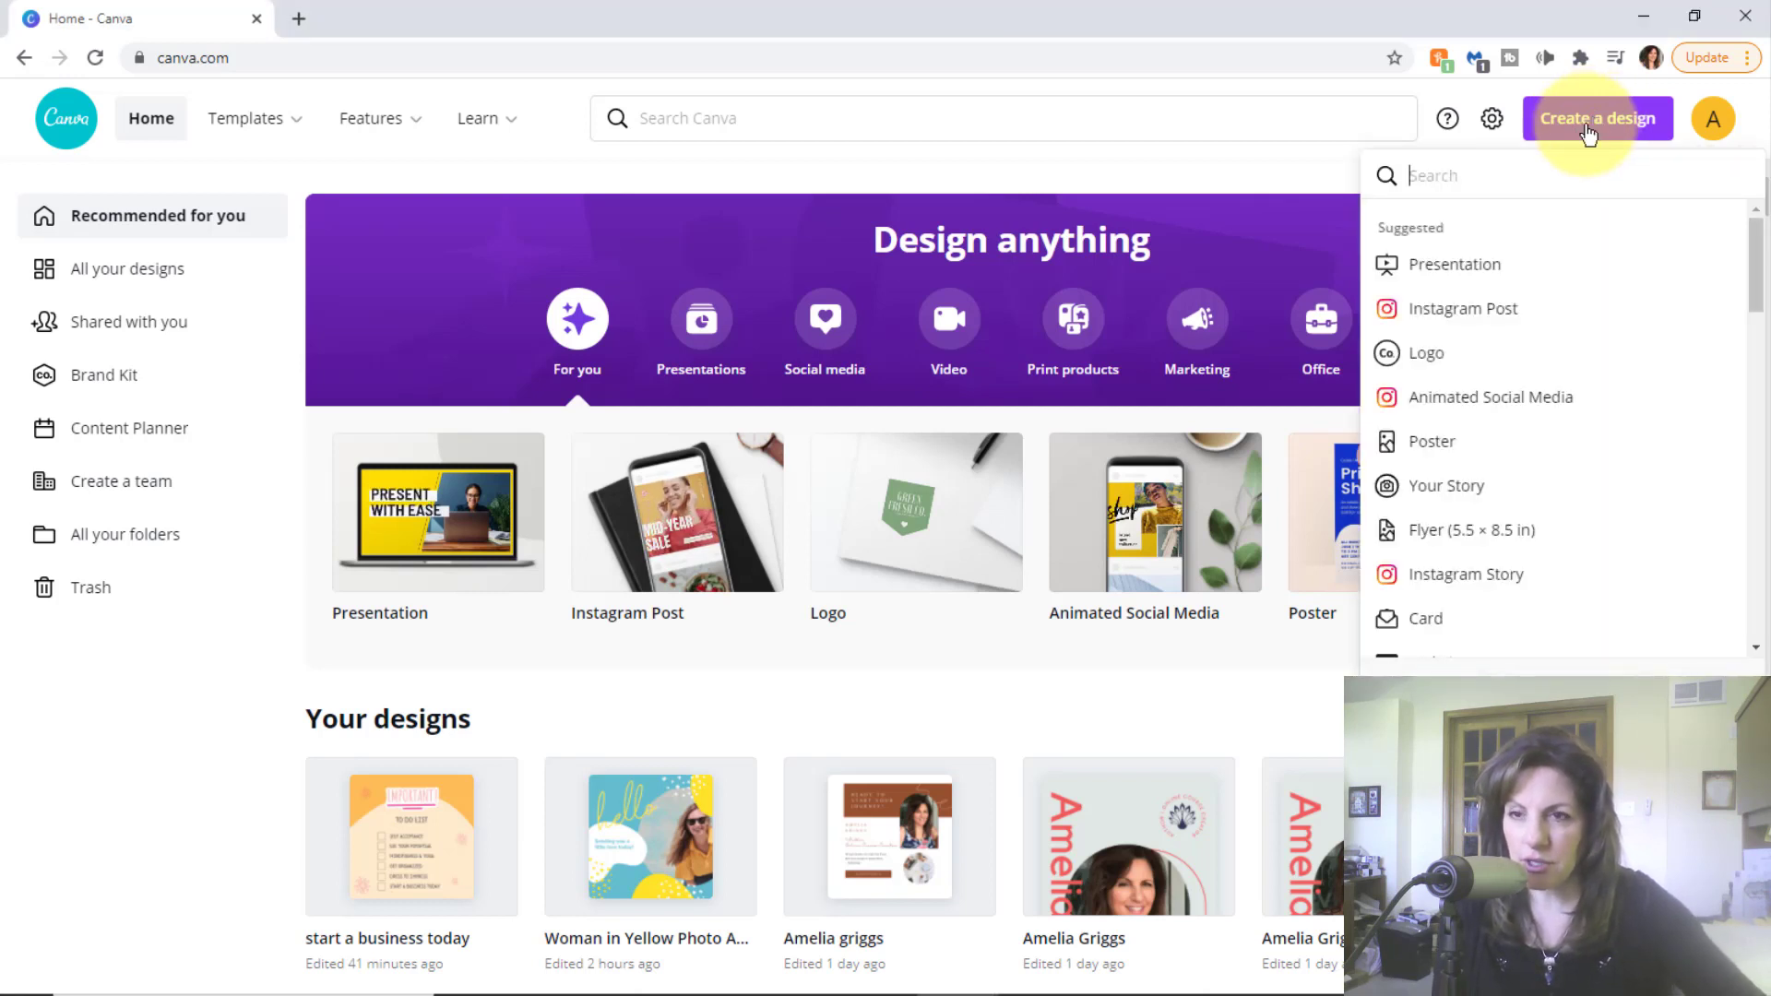
left_click(1472, 314)
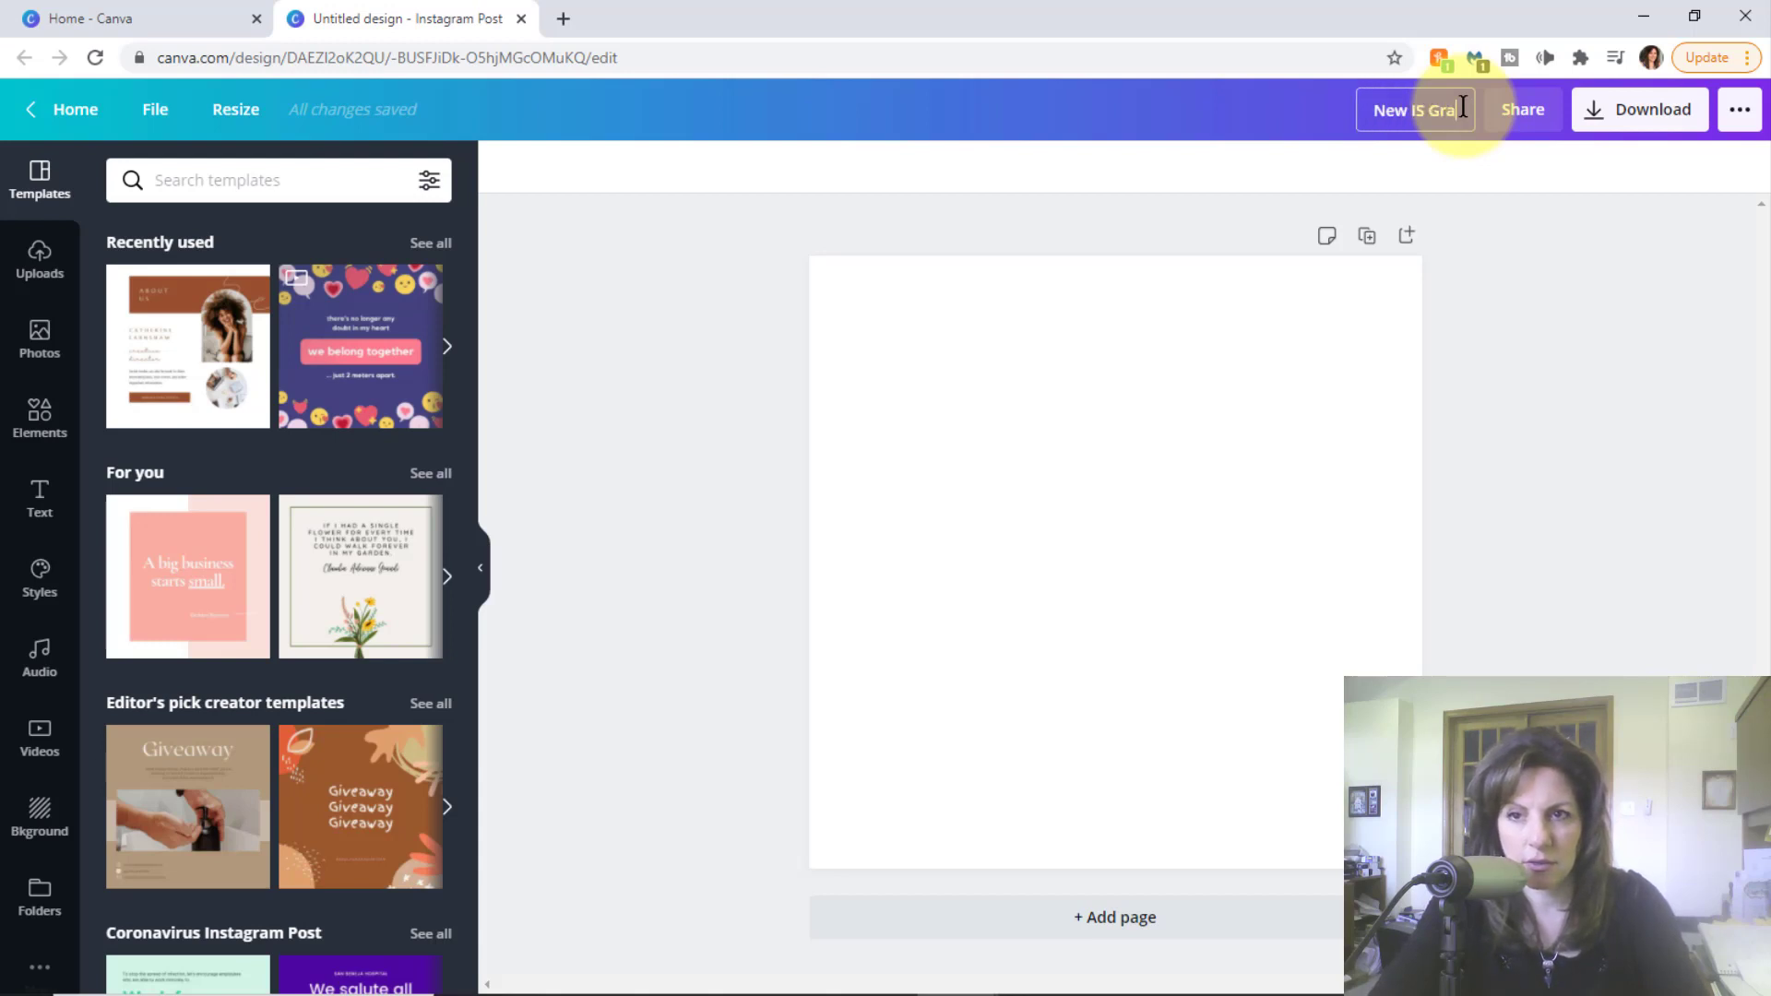
type("c")
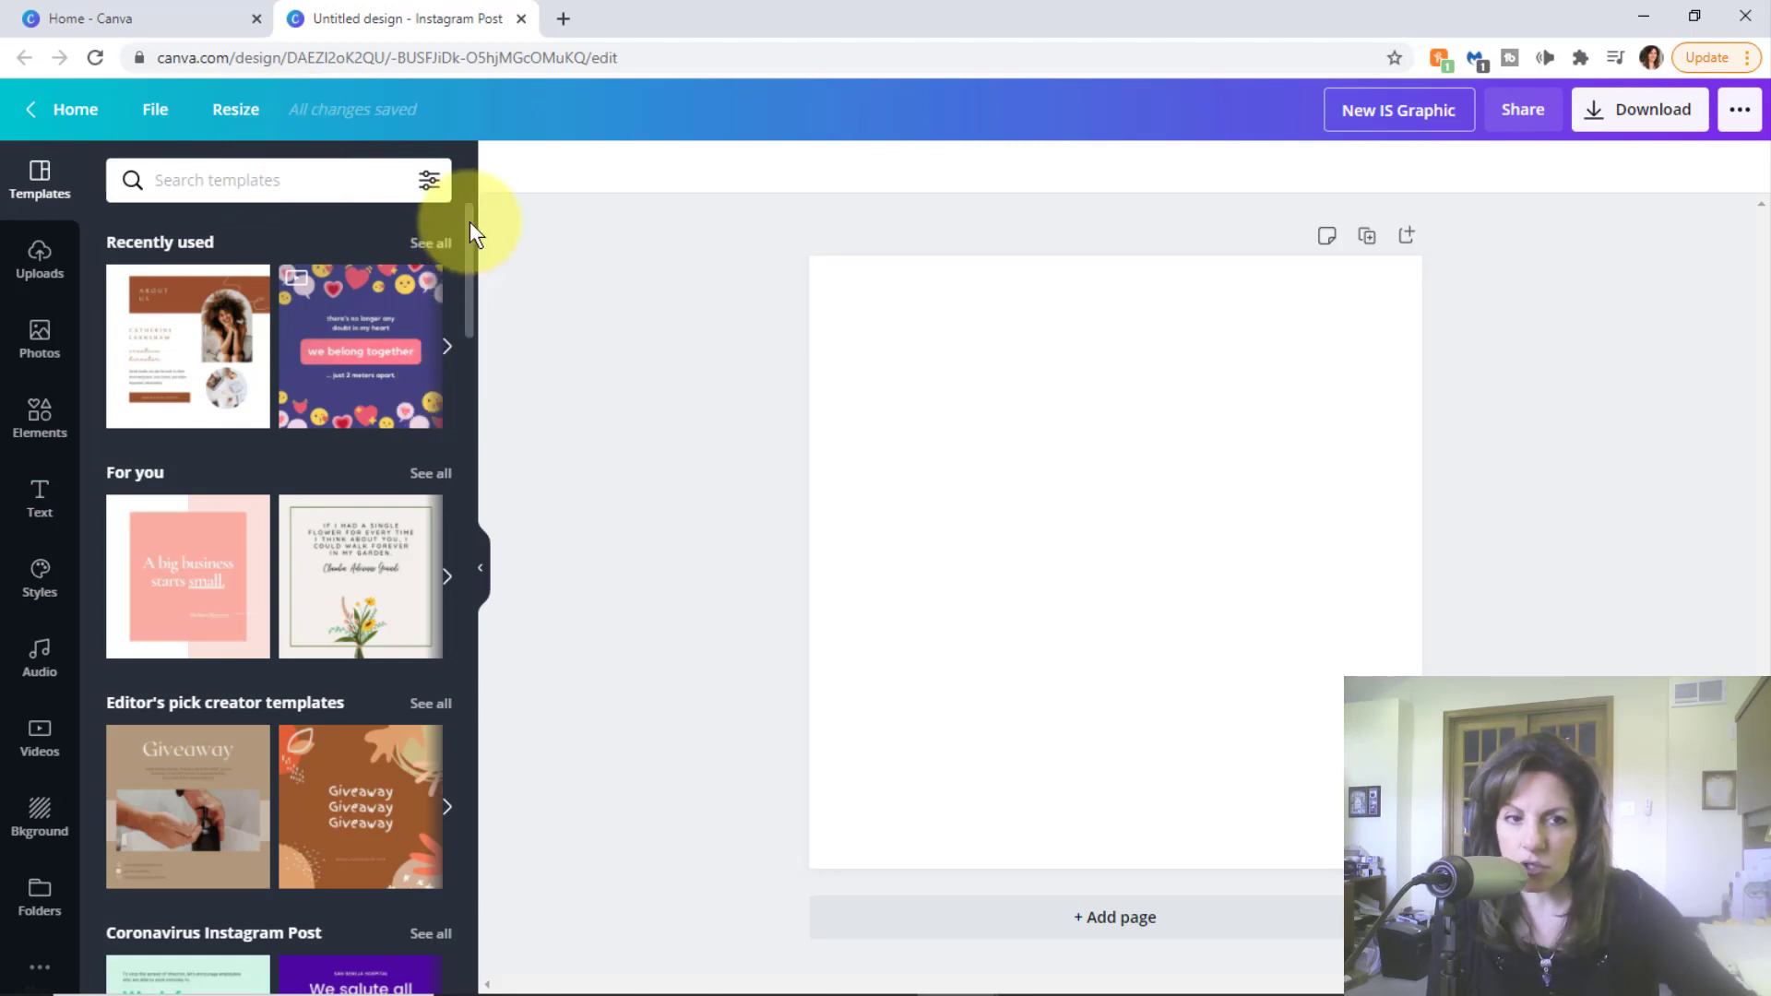
- Apply the "Springtime Sale" template from the Spring Instagram Post category to the blank page
mouse_move(469, 221)
left_mouse_down()
mouse_move(472, 268)
mouse_move(478, 226)
left_mouse_up()
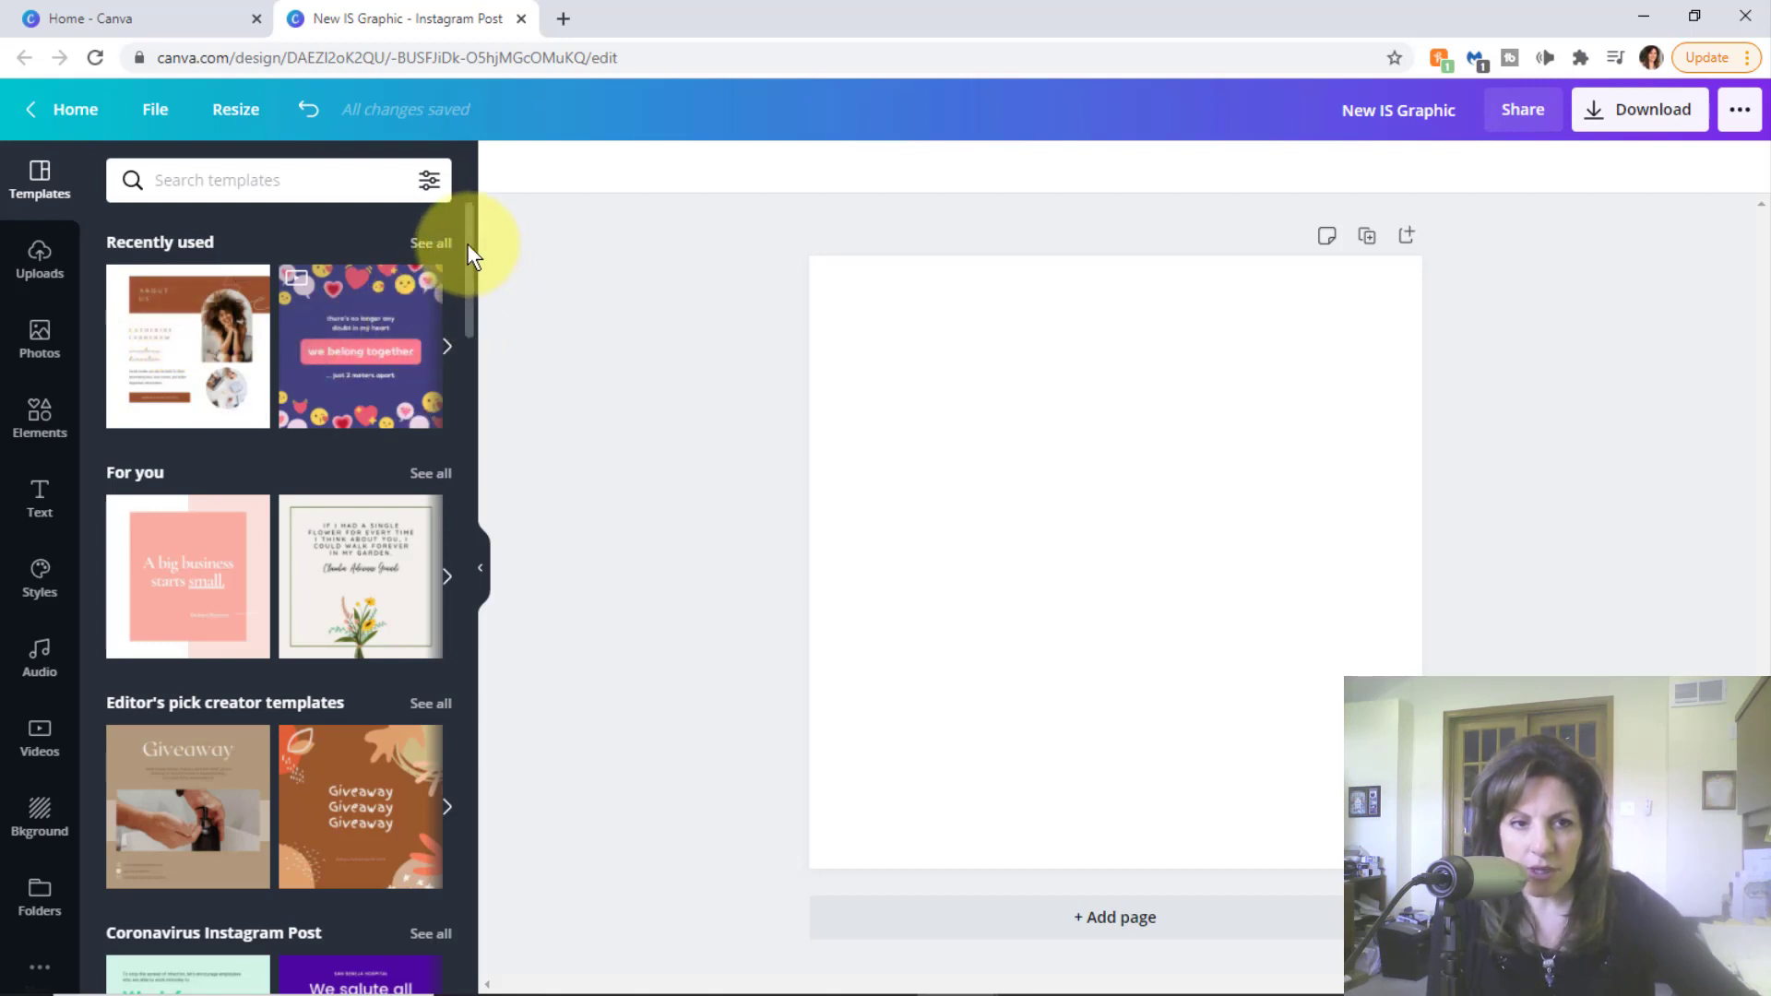
left_click_drag(468, 244, 605, 626)
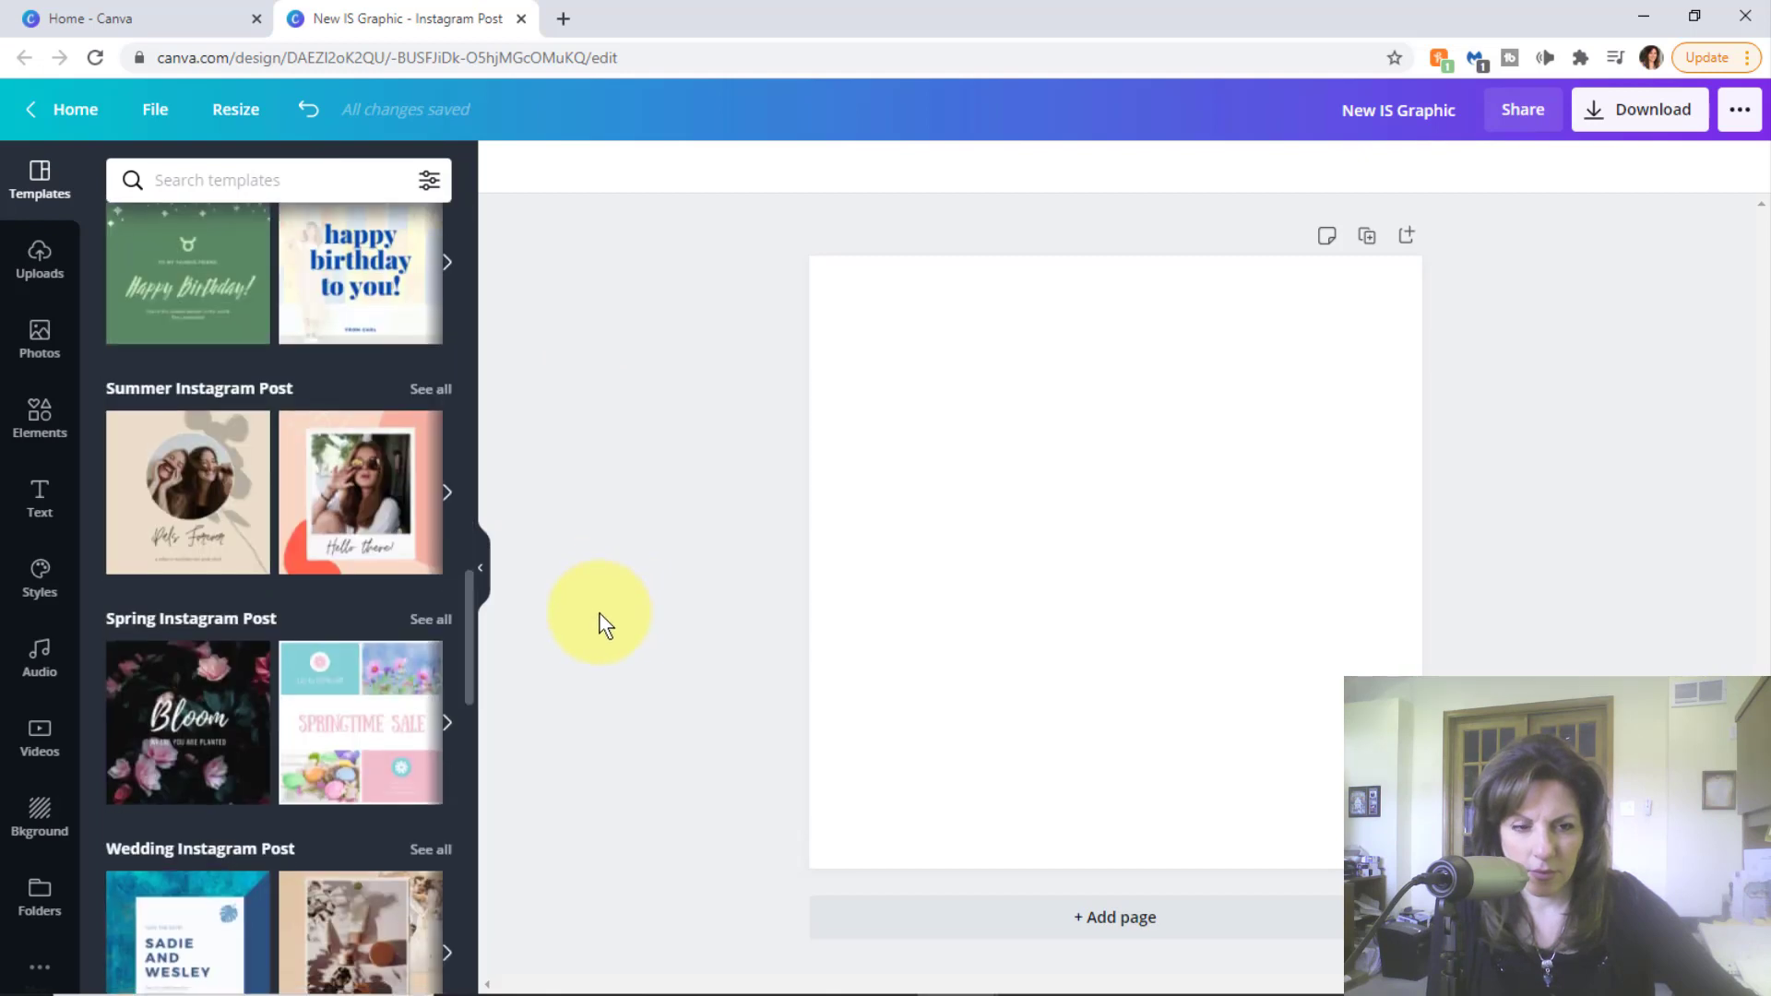
left_click(358, 703)
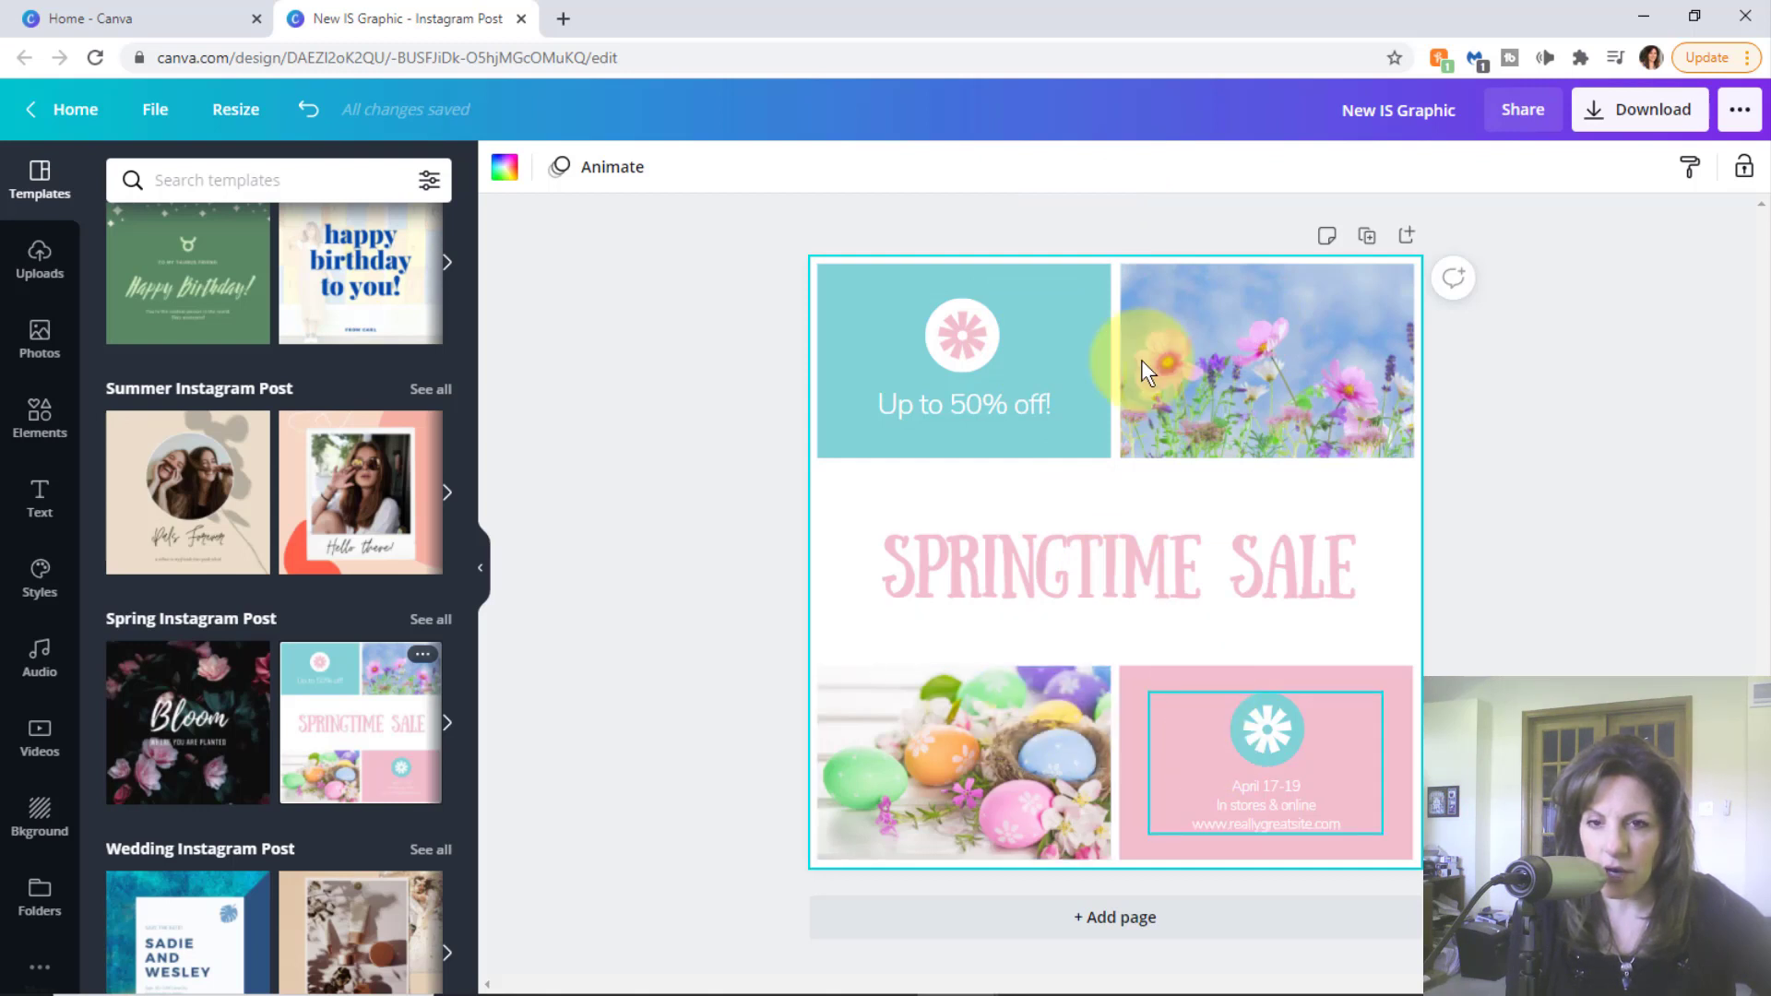
- Ungroup the flower icon and the "Up to 50% off!" text in the teal block
left_click(963, 337)
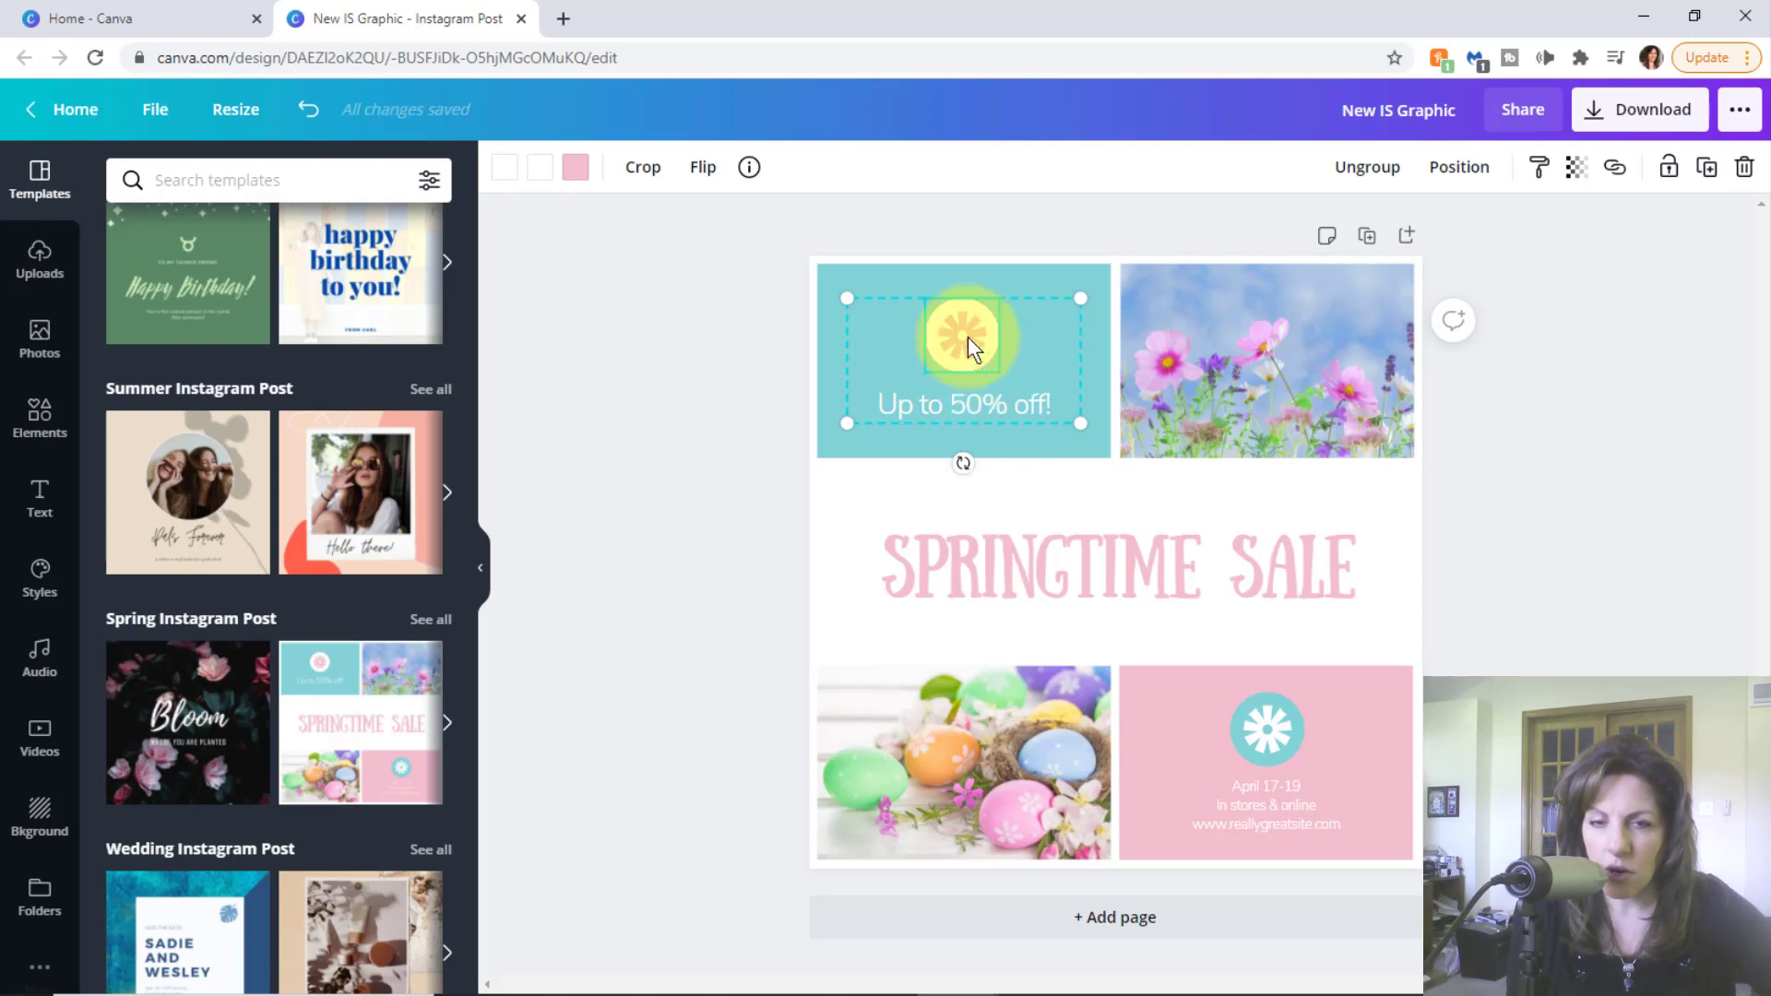
right_click(957, 328)
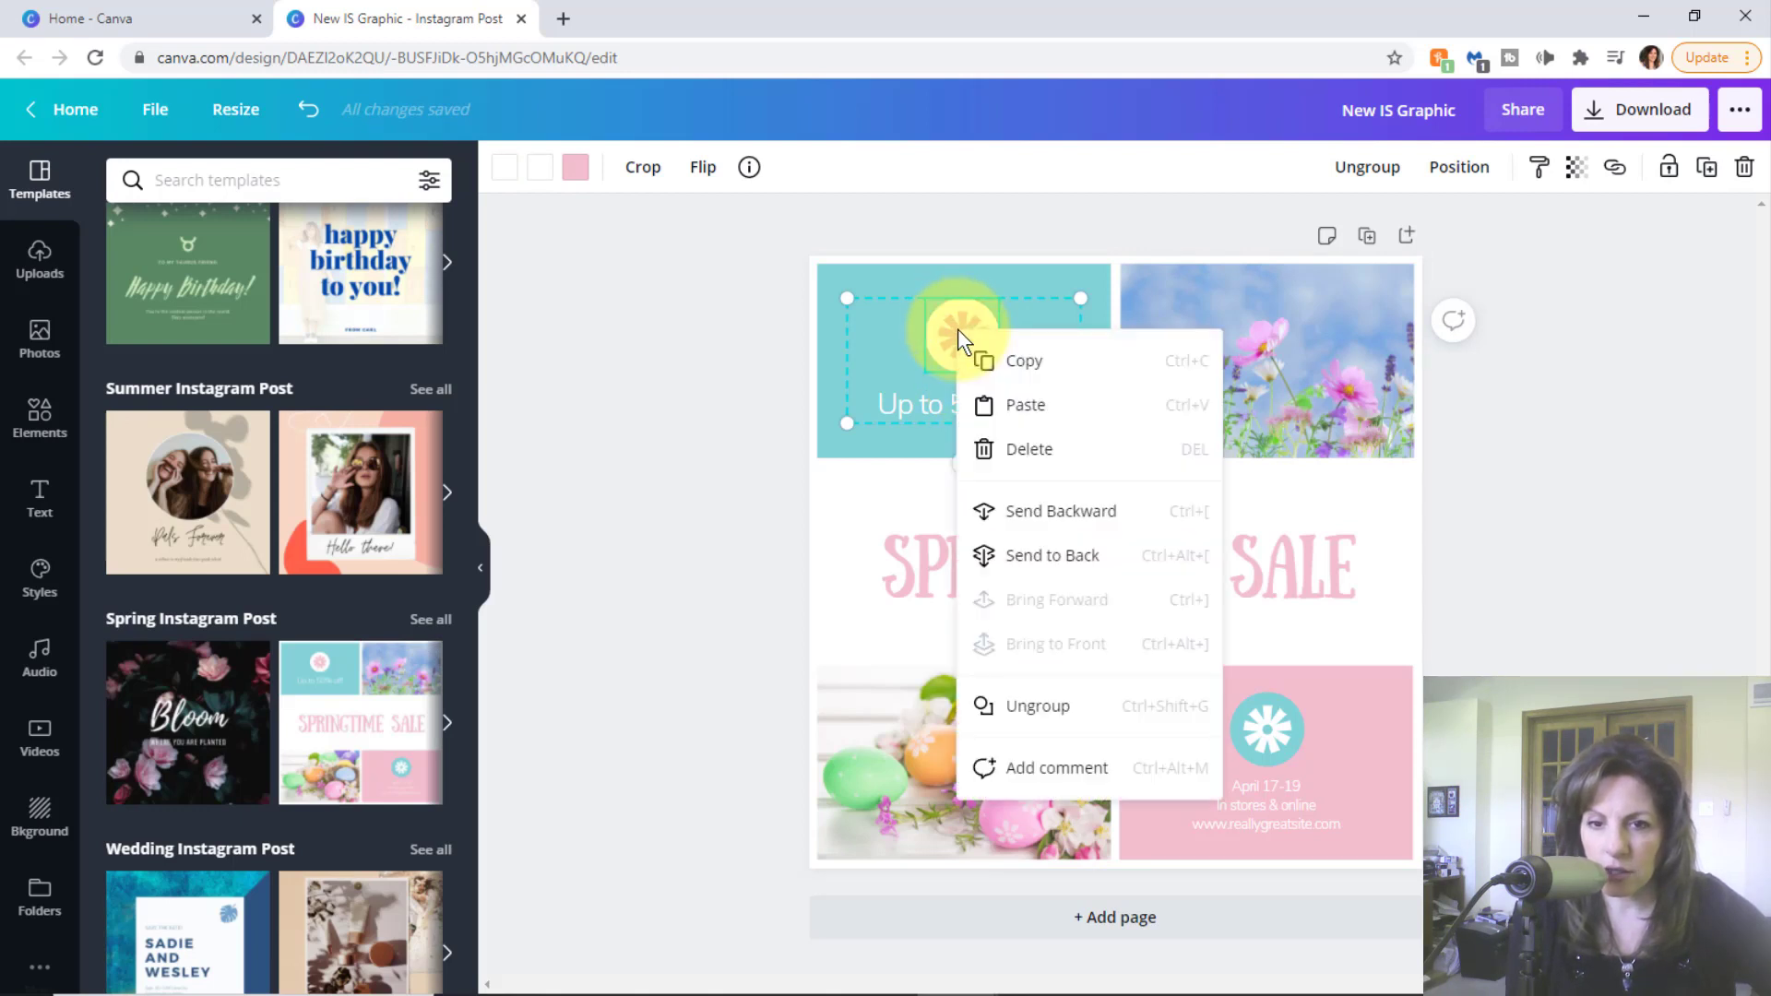
left_click(1037, 706)
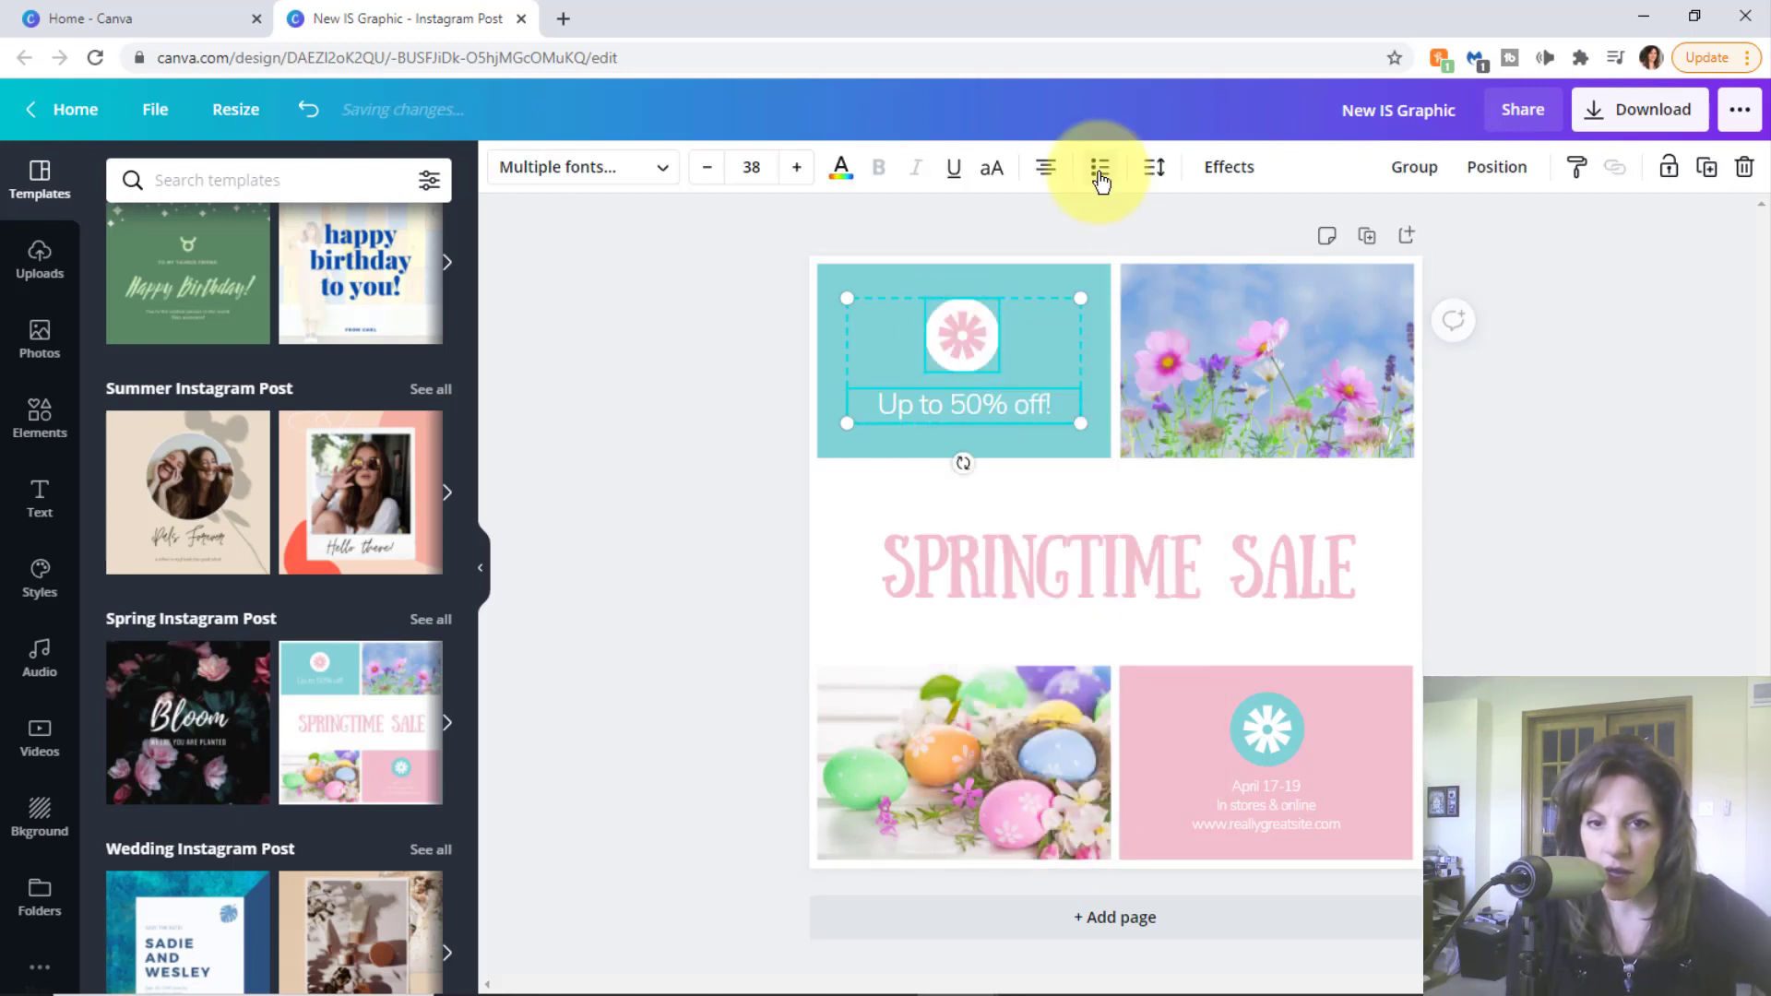
left_click(965, 315)
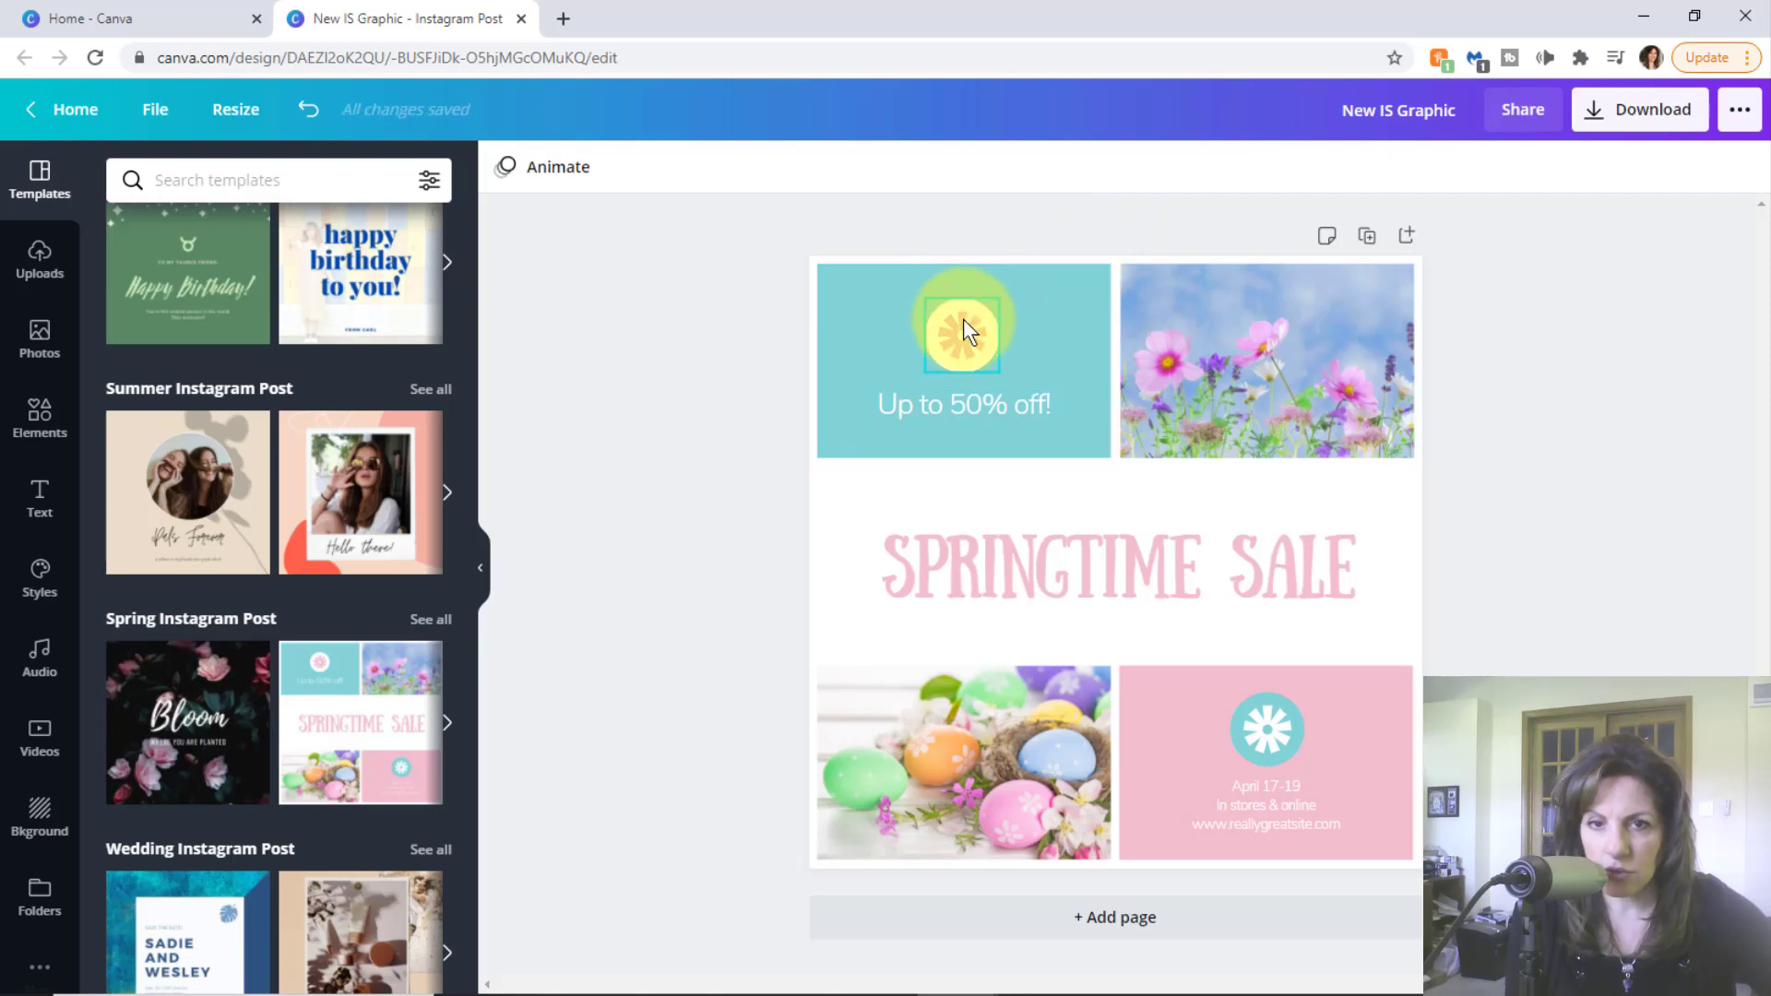
- Change the discount text in the teal block to "Up to 25% off!" and delete the flower icon above it
left_click(999, 404)
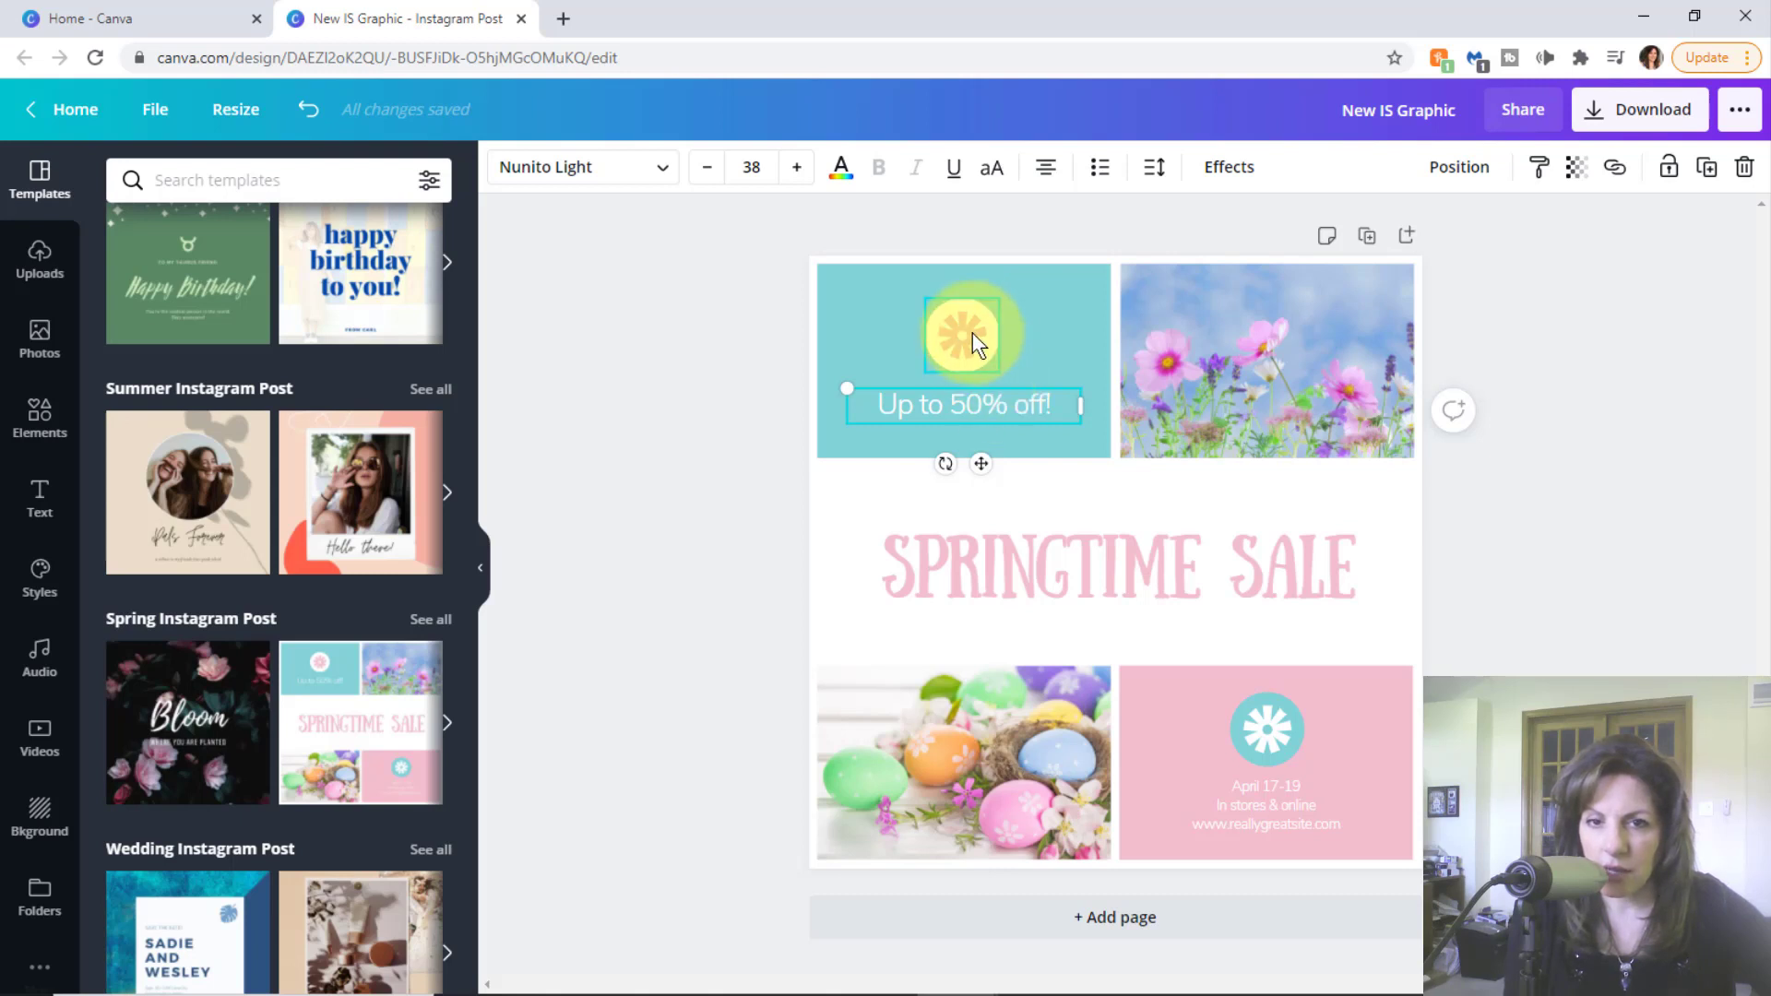
double_click(1004, 406)
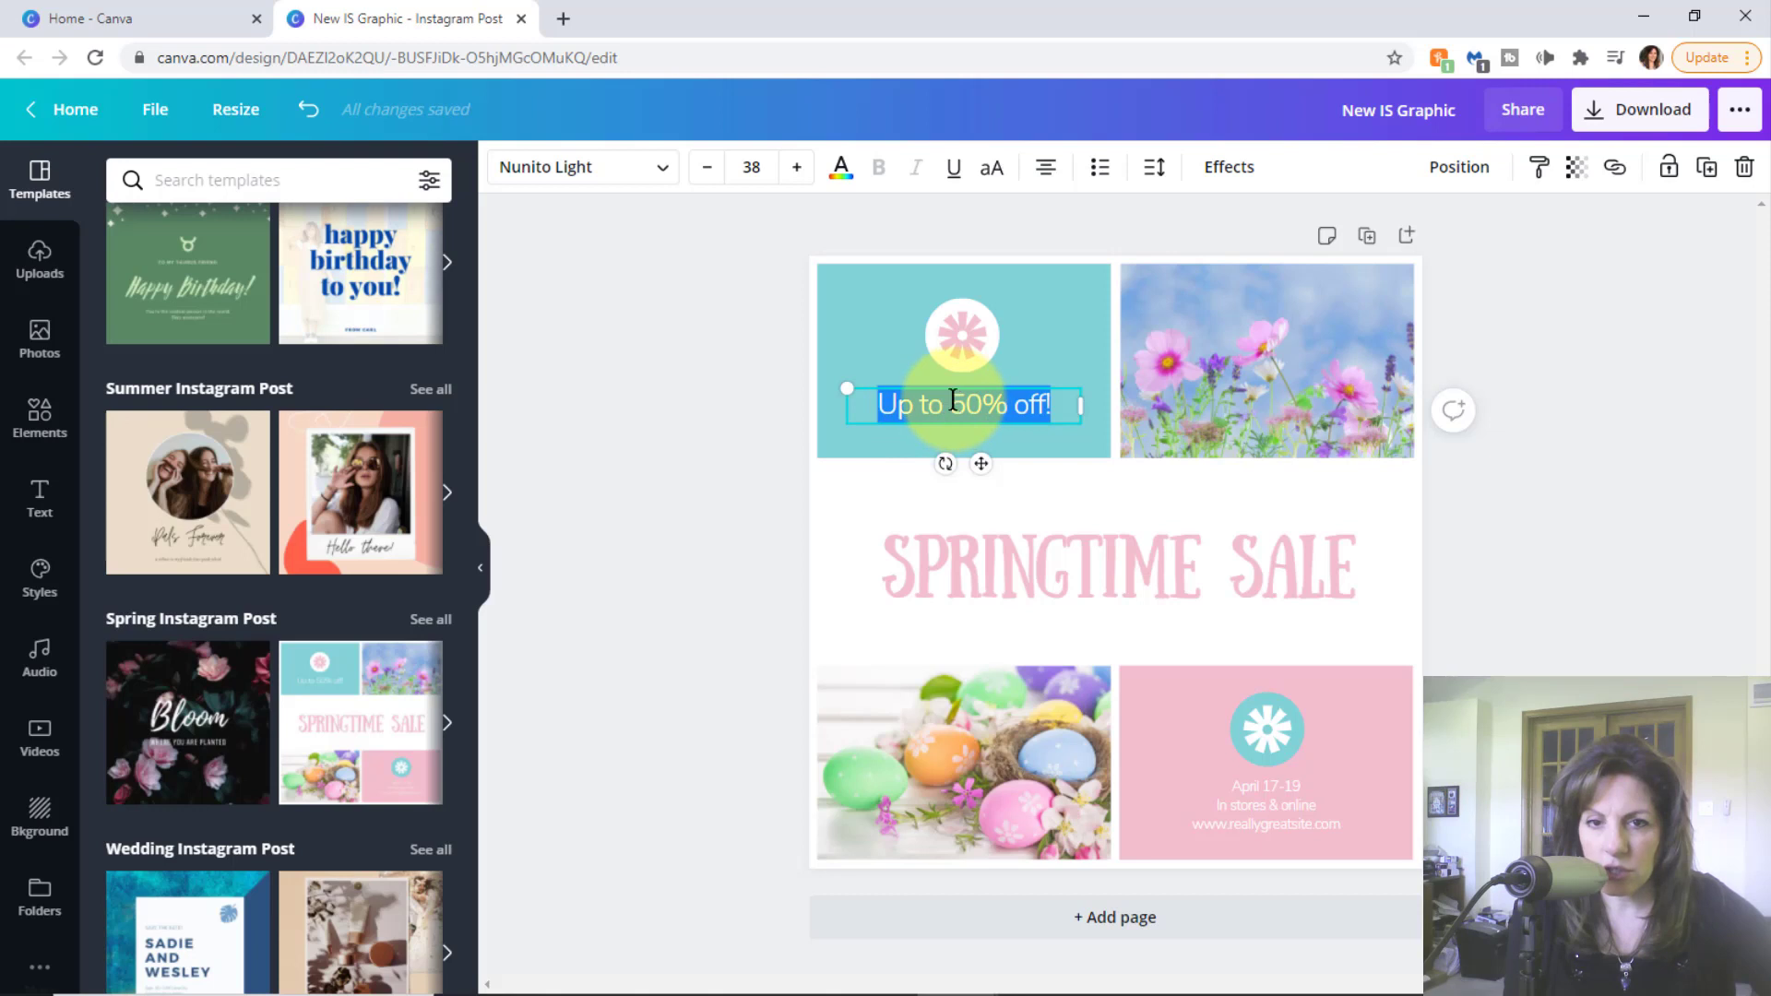
left_click_drag(952, 403, 975, 409)
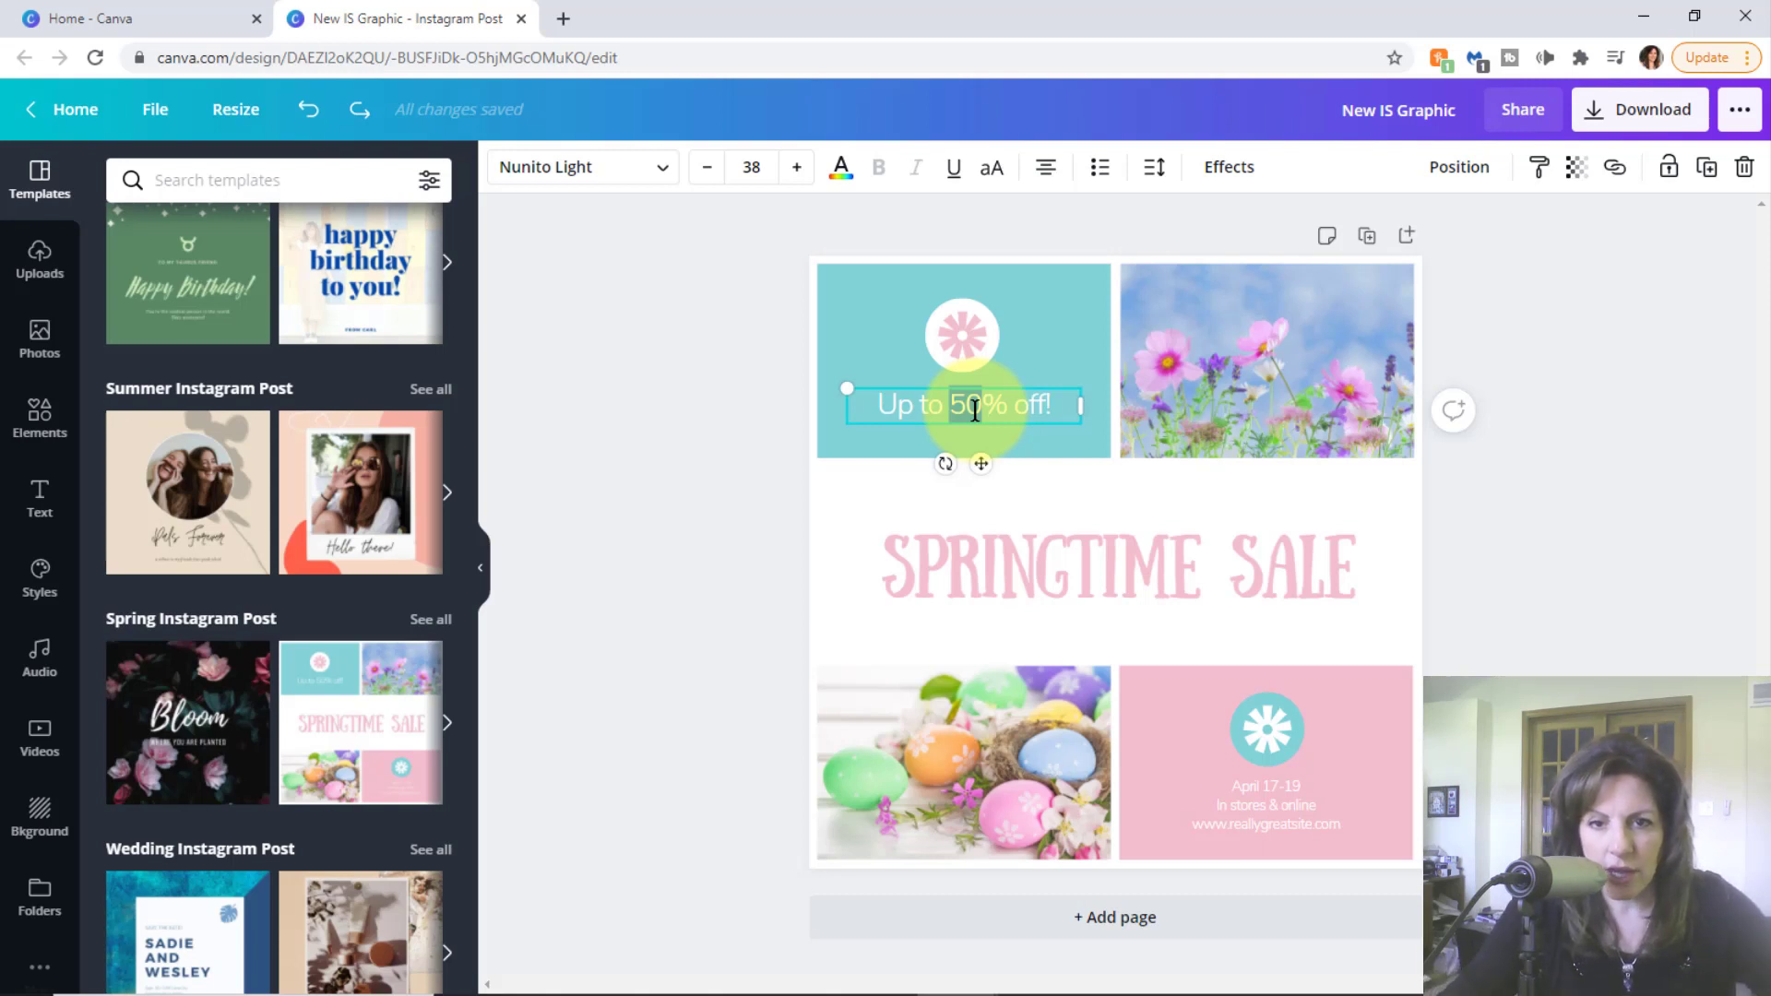
type("25")
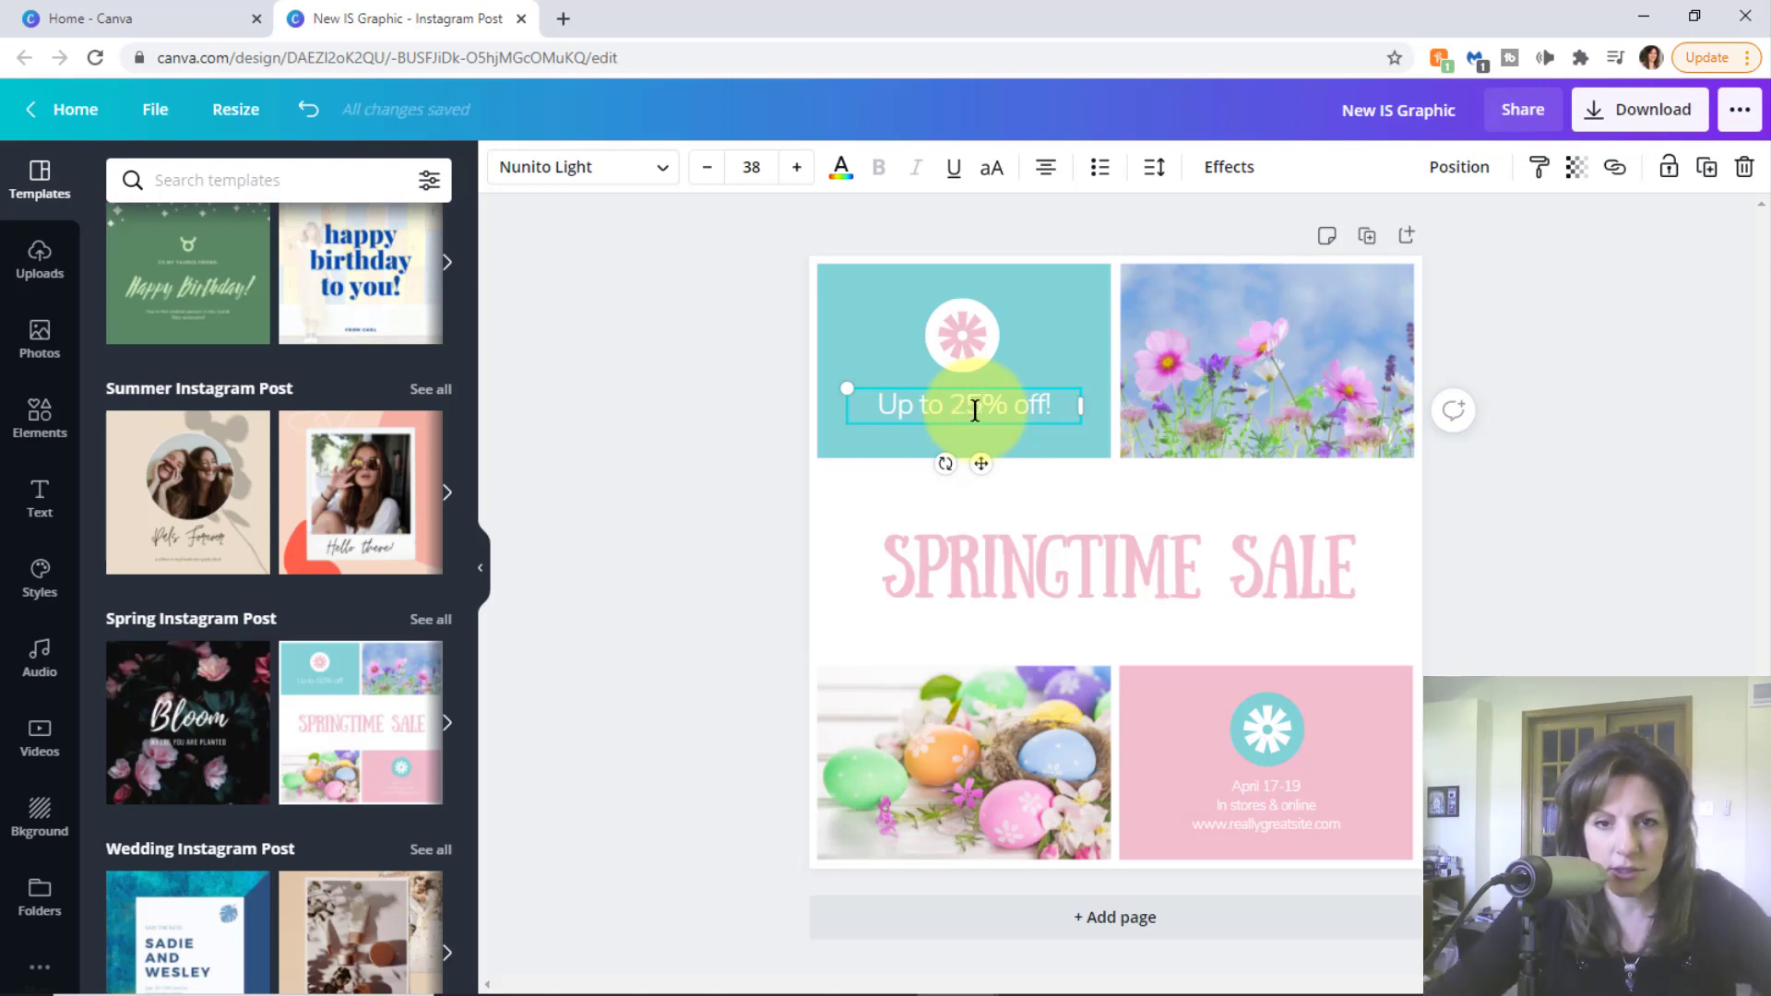
left_click(965, 325)
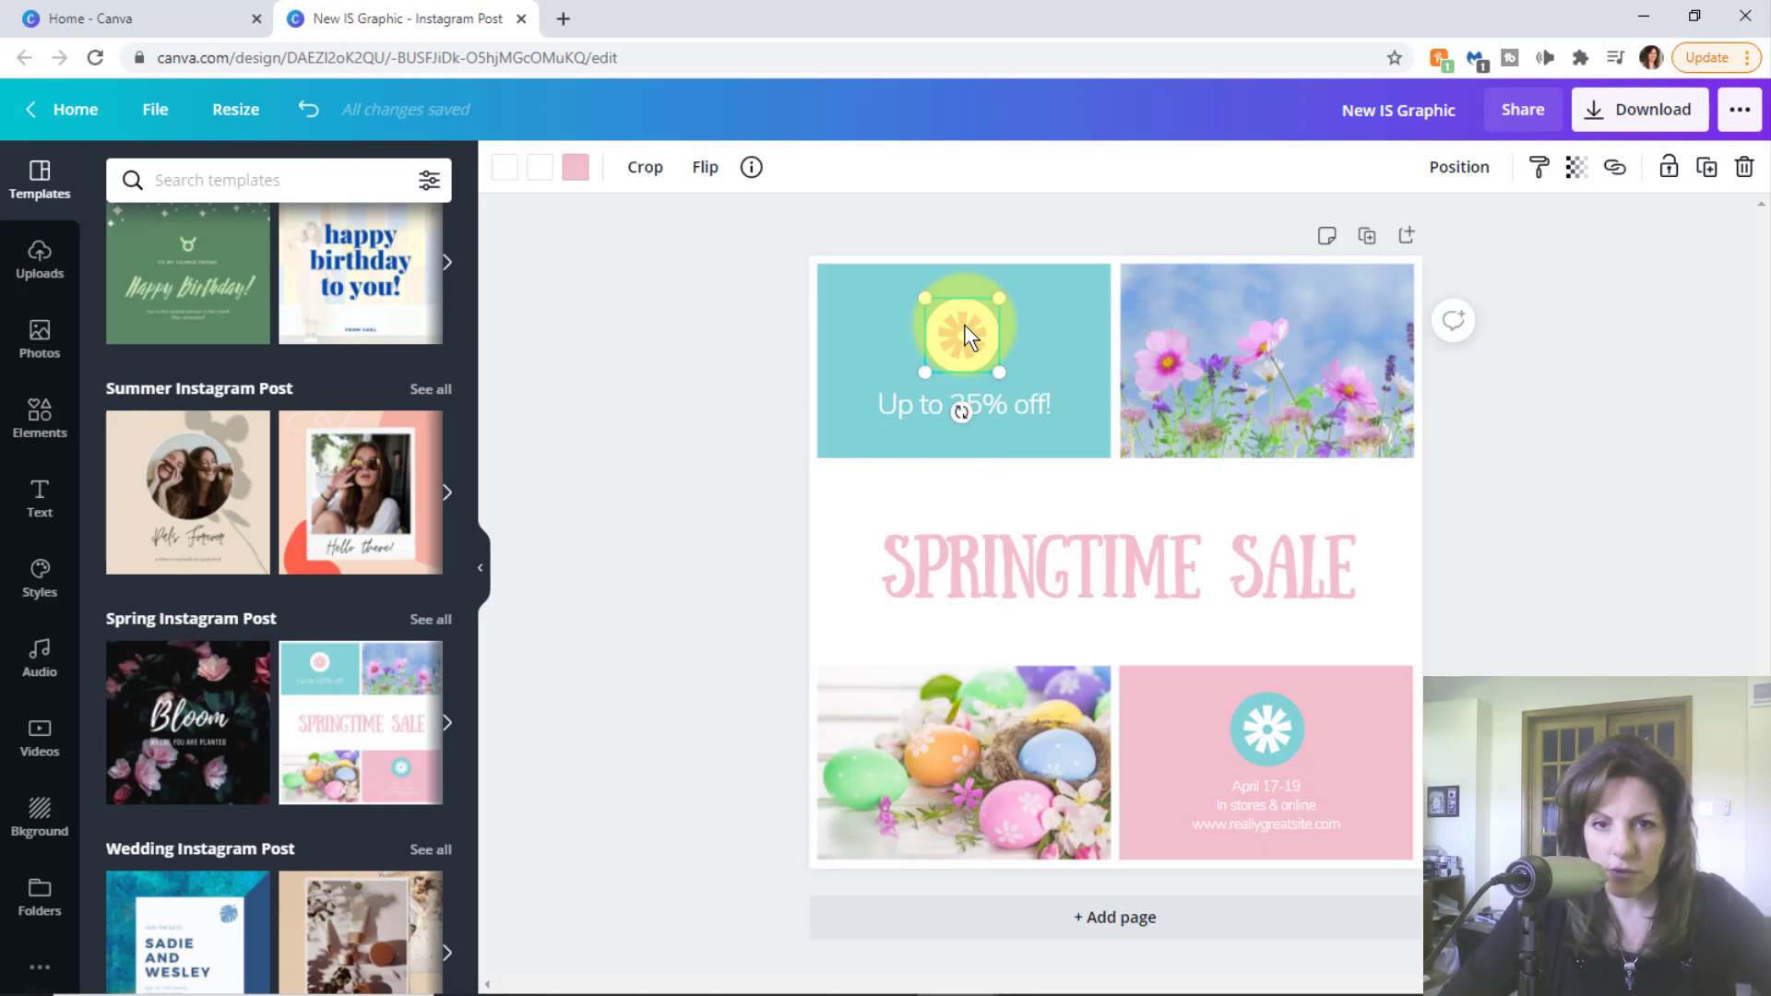
key("Delete")
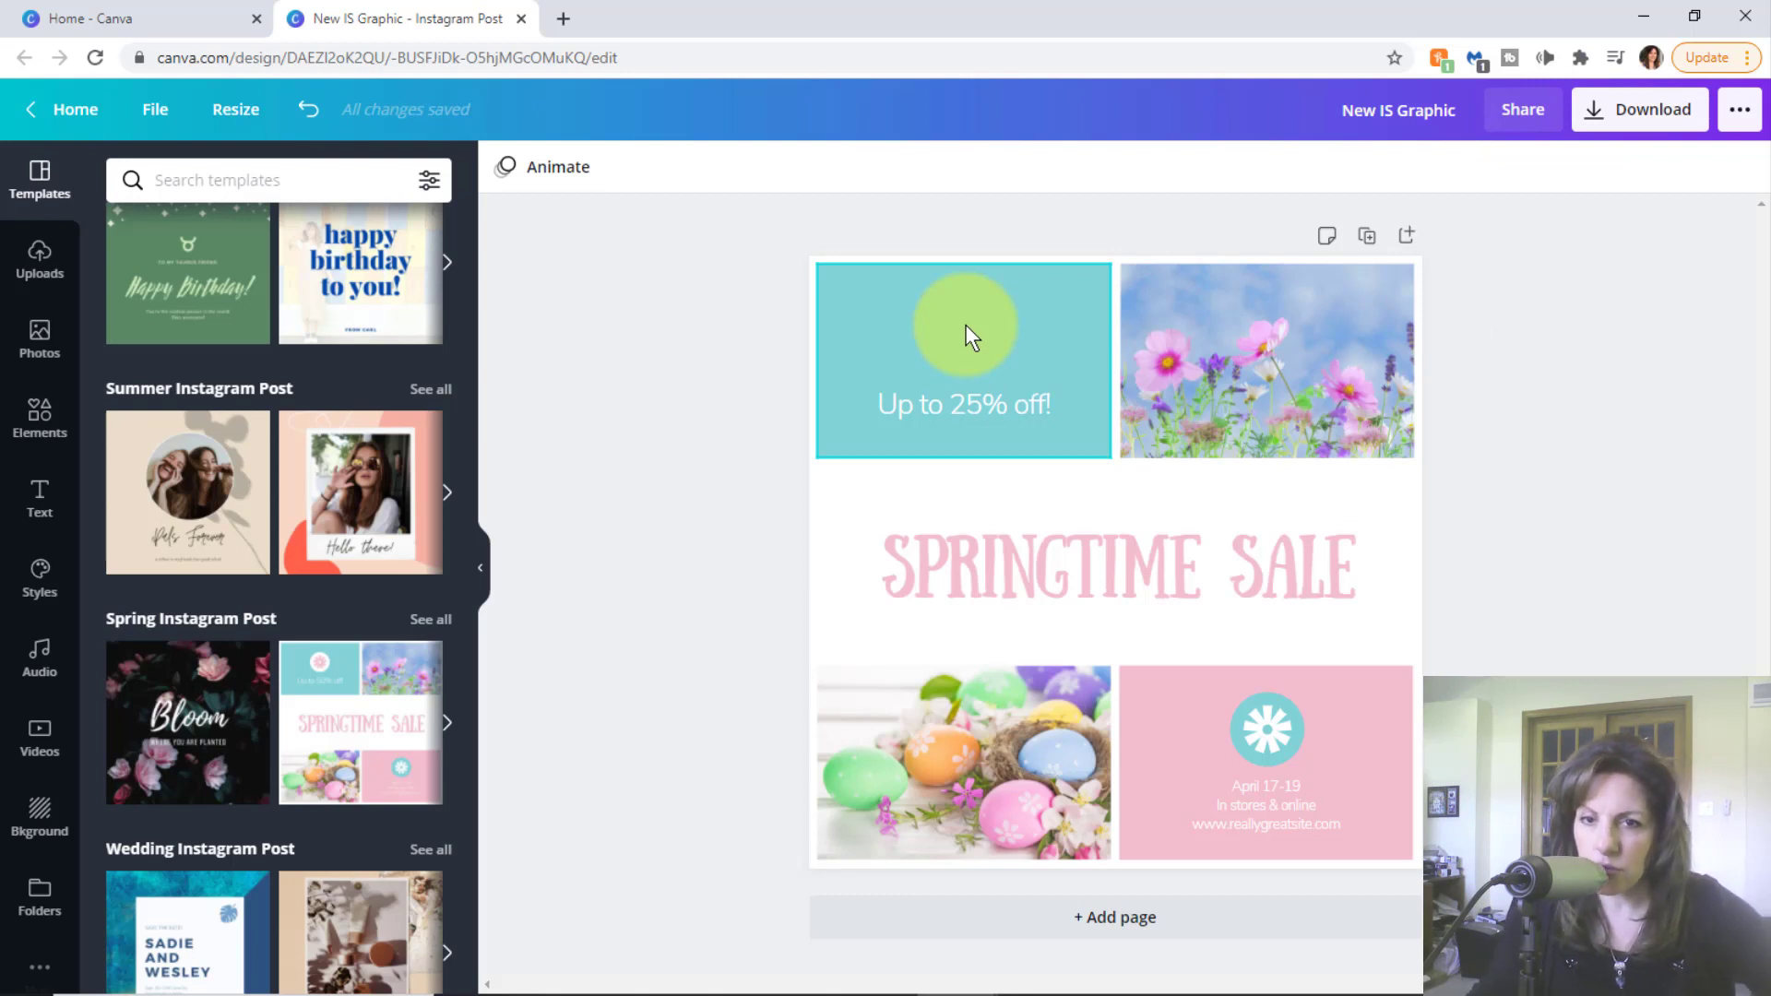
- Search the photo library for "flowers" and for "sale"
left_click(42, 348)
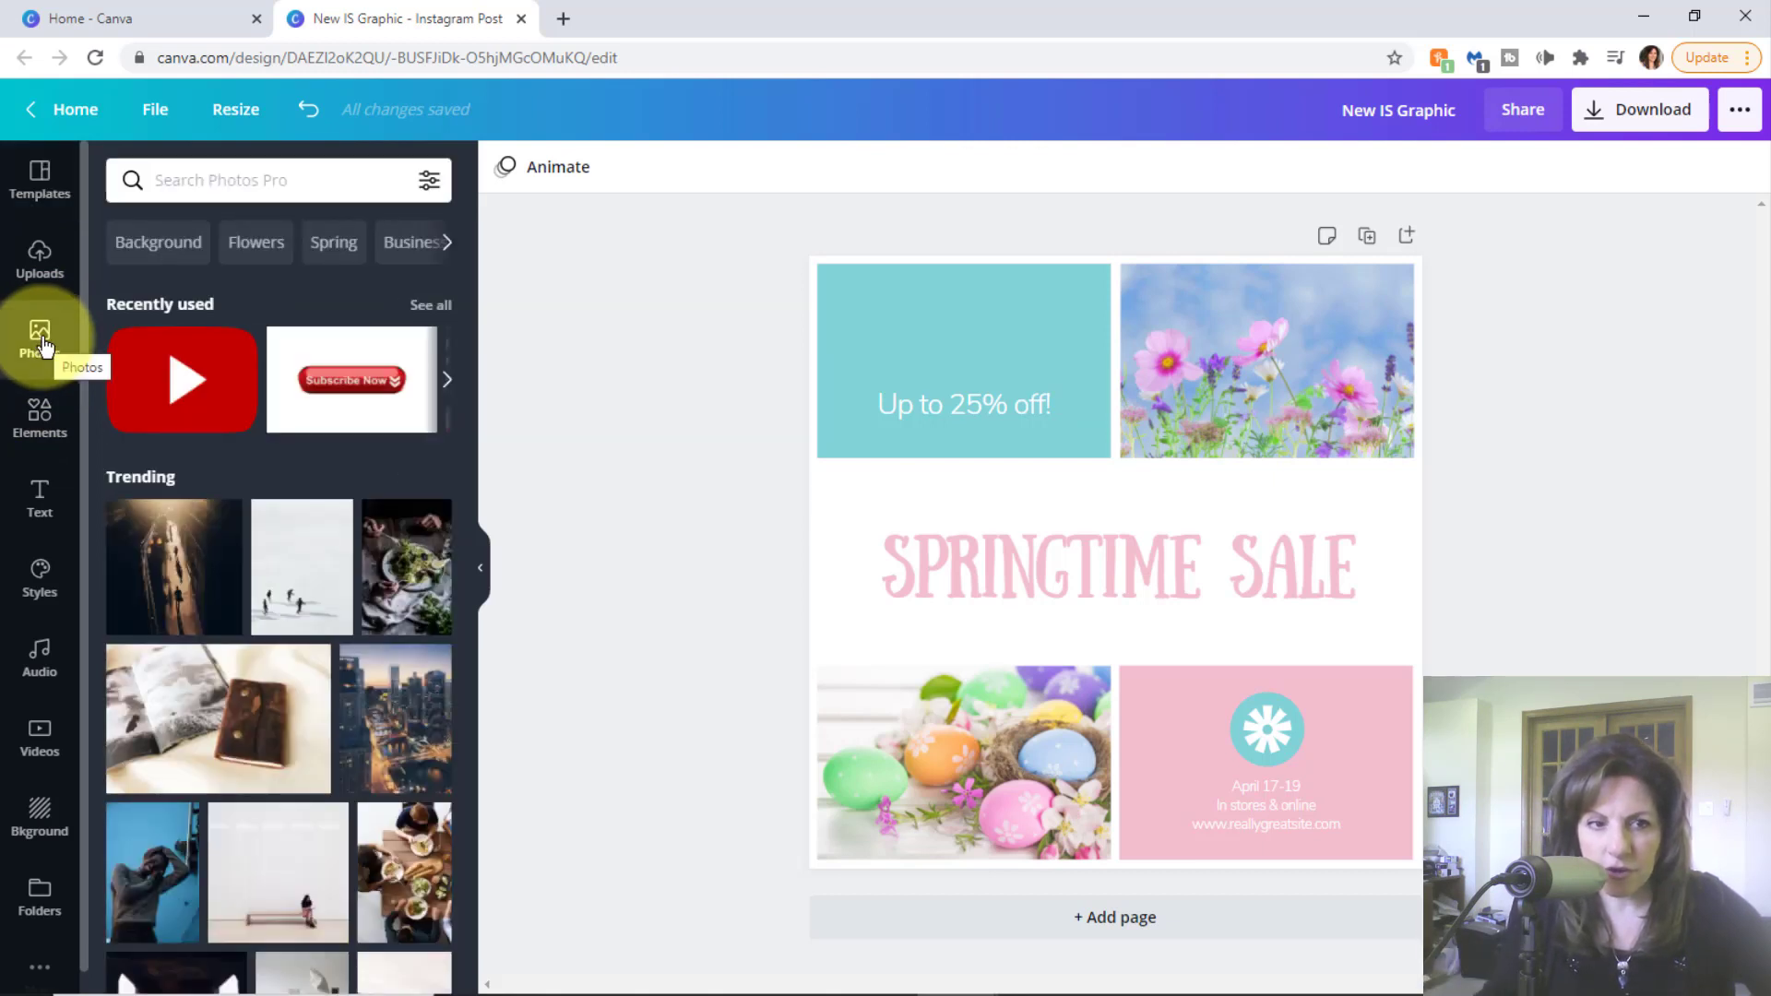
left_click(252, 179)
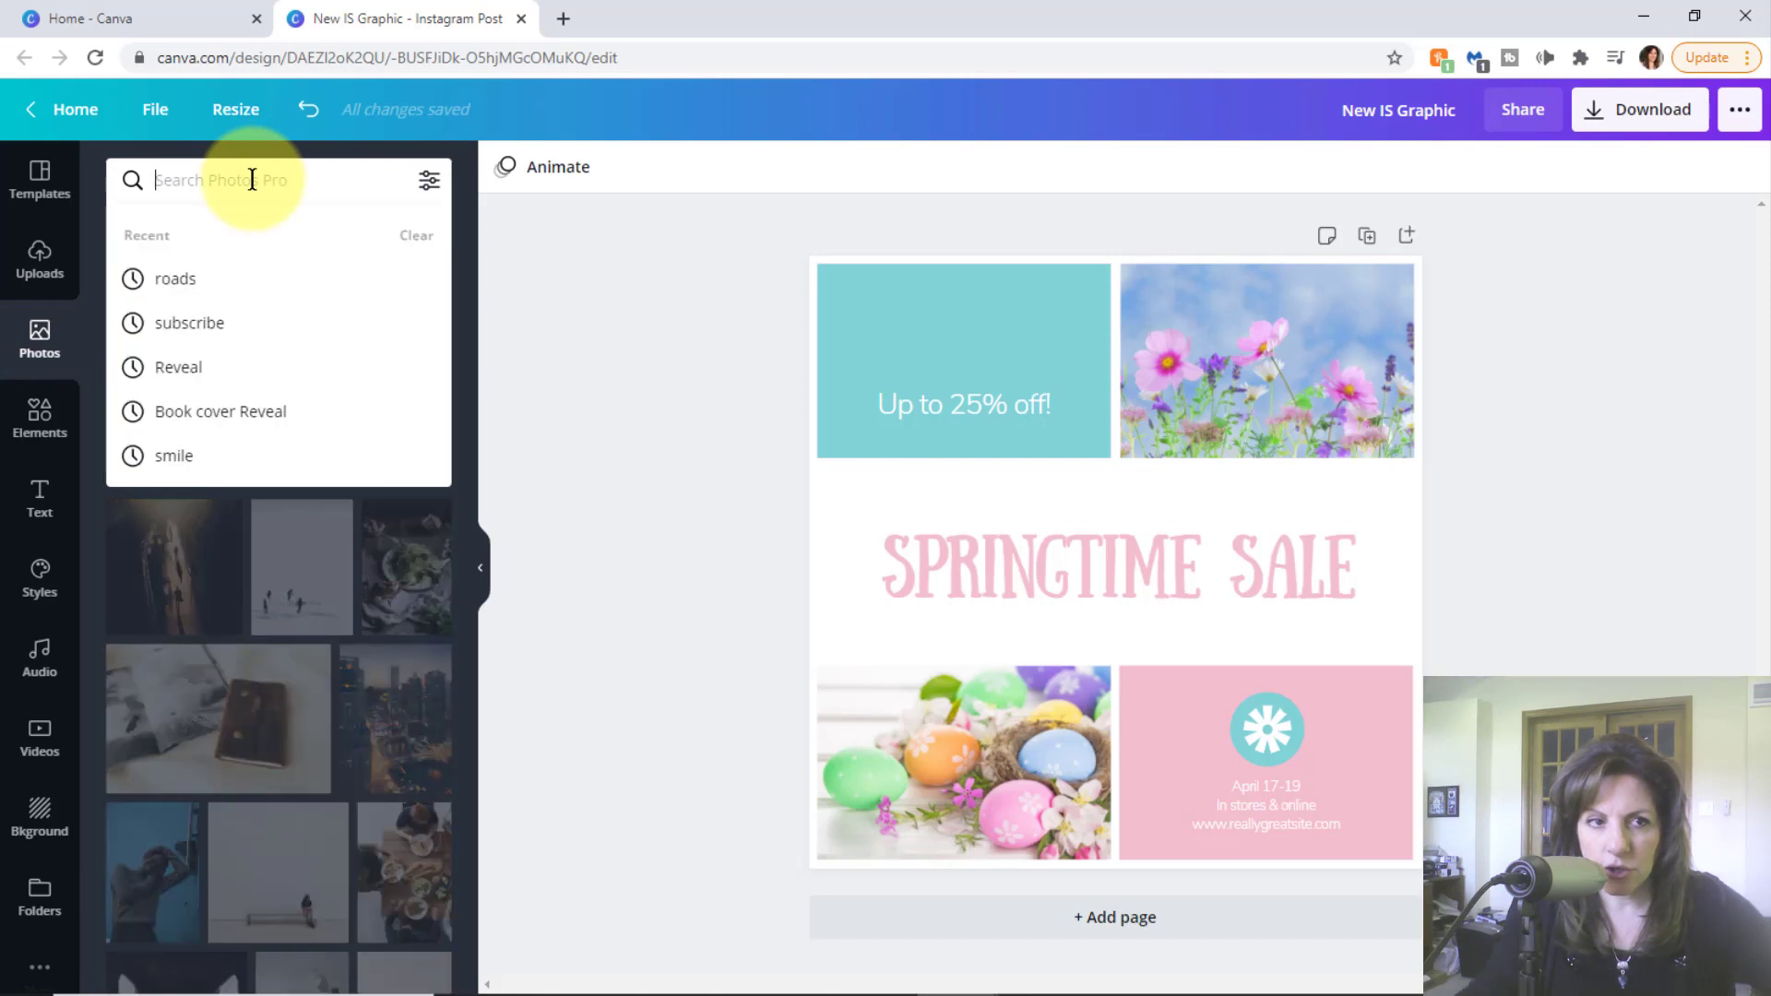
type("flowers")
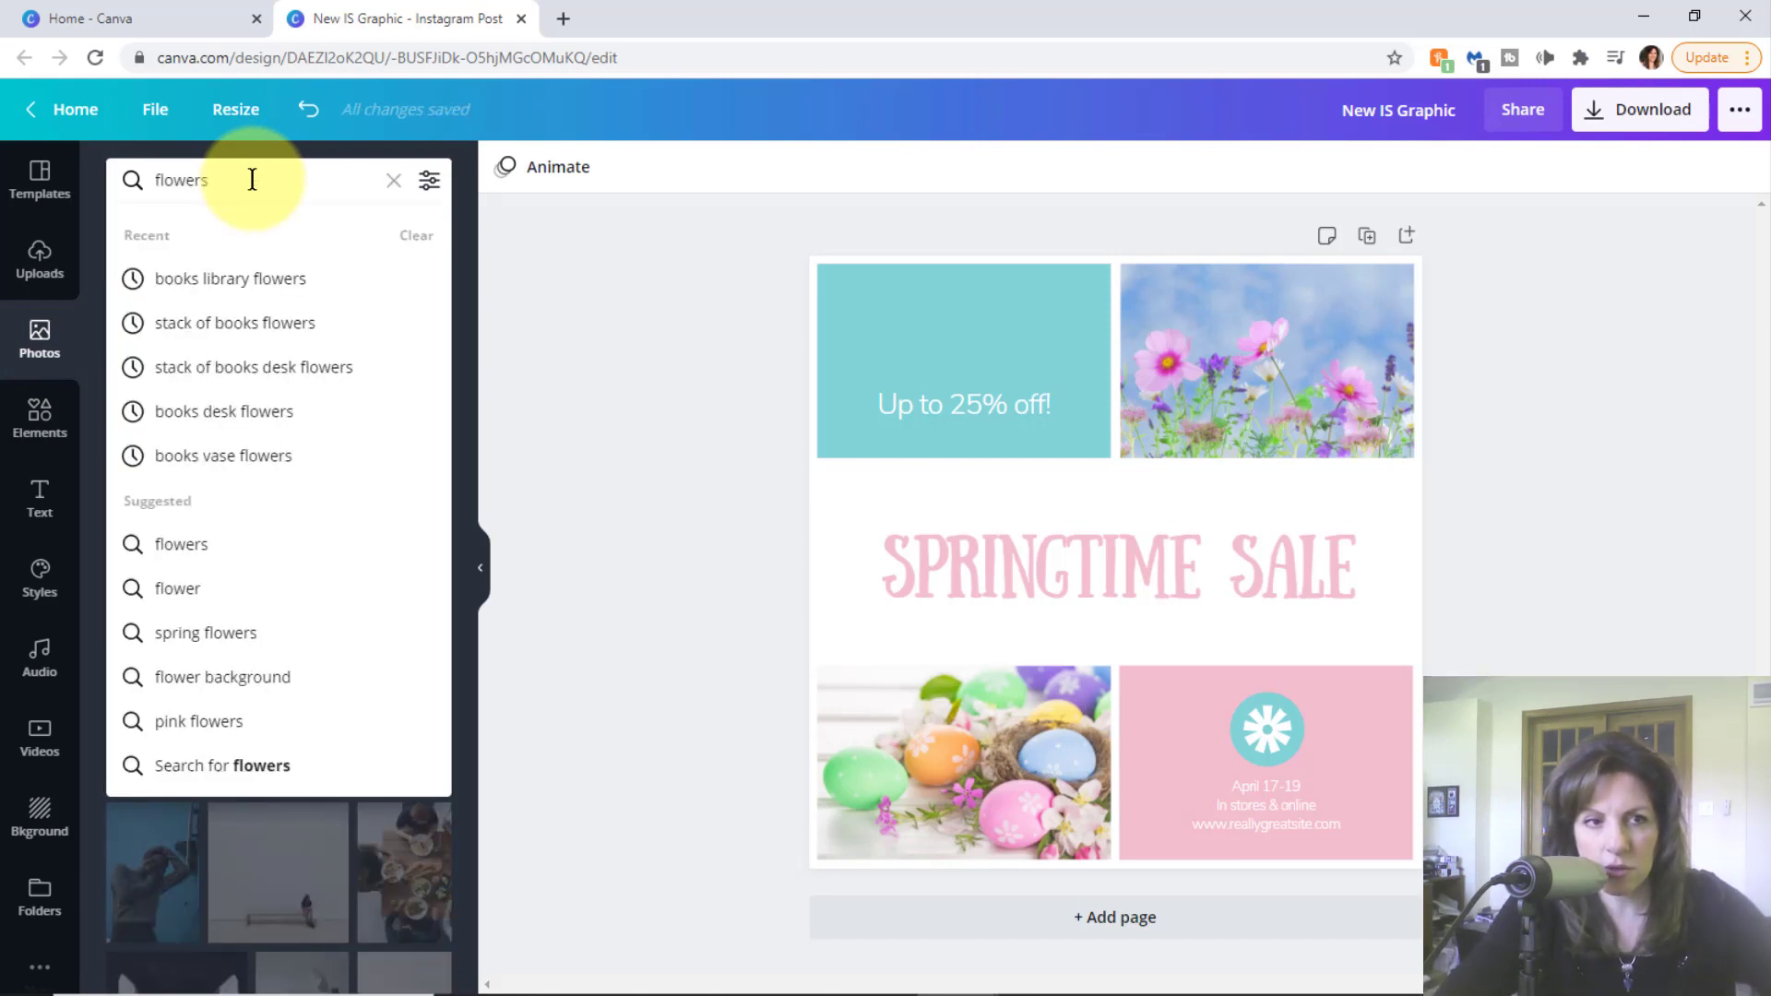
key("Return")
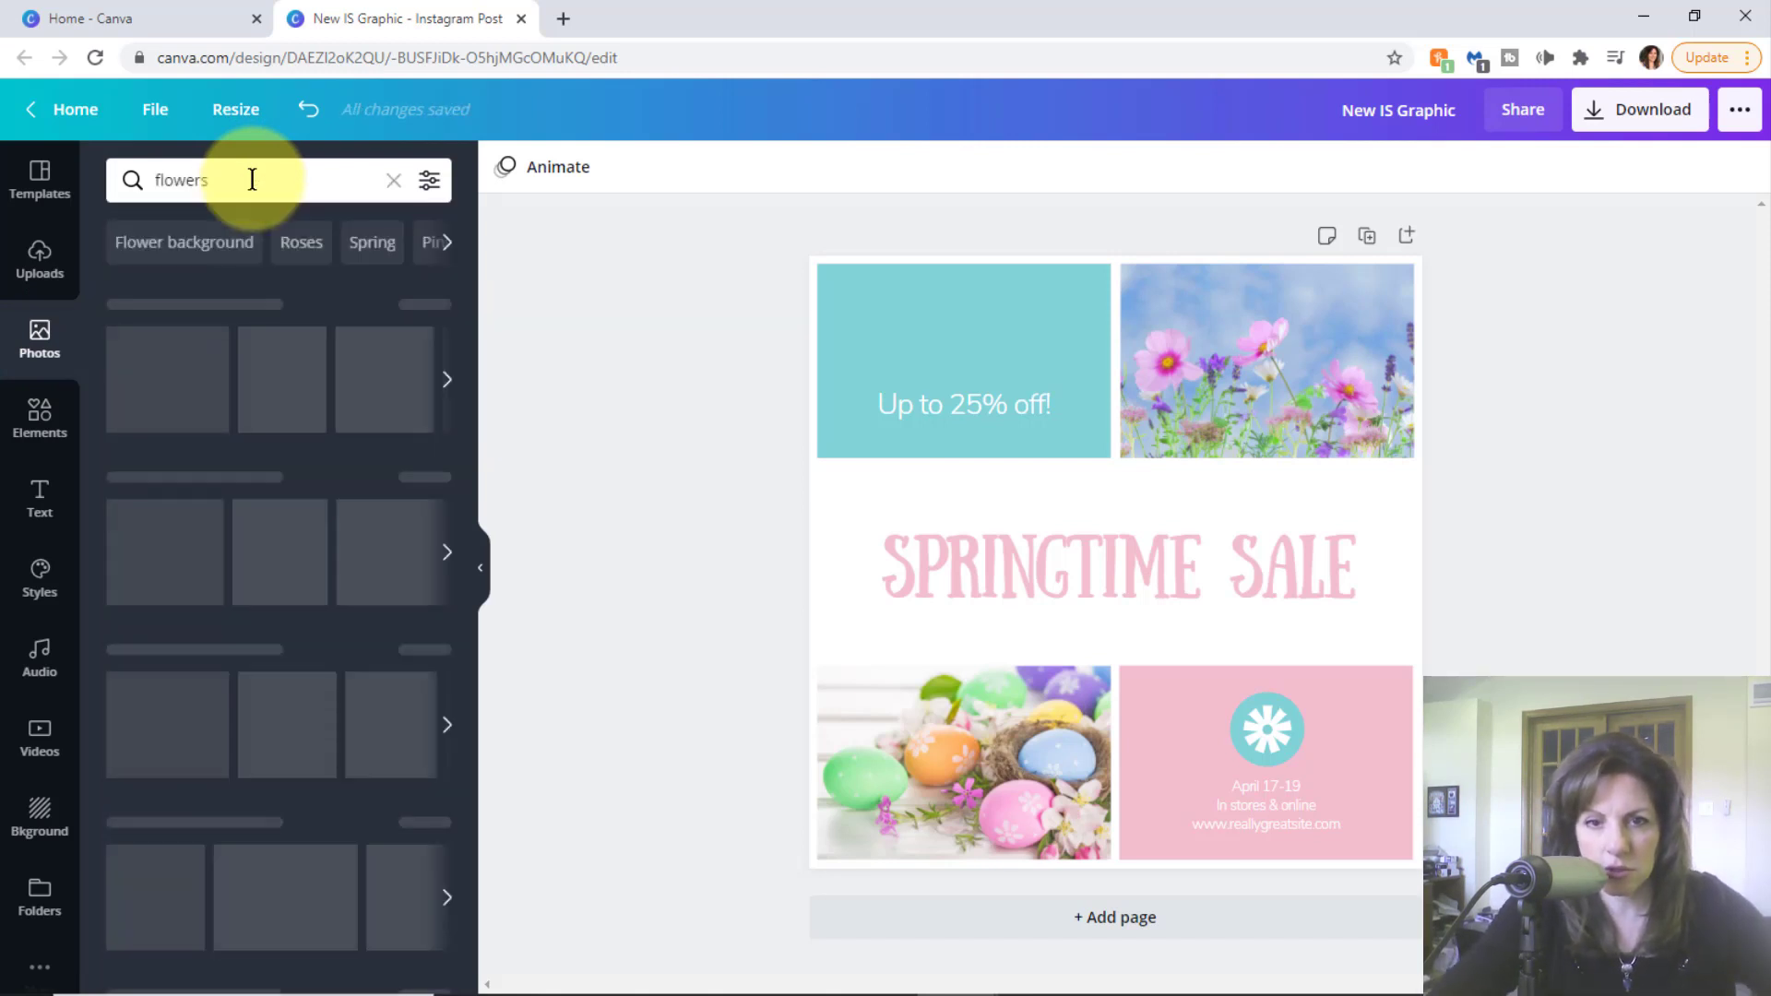
left_click(252, 180)
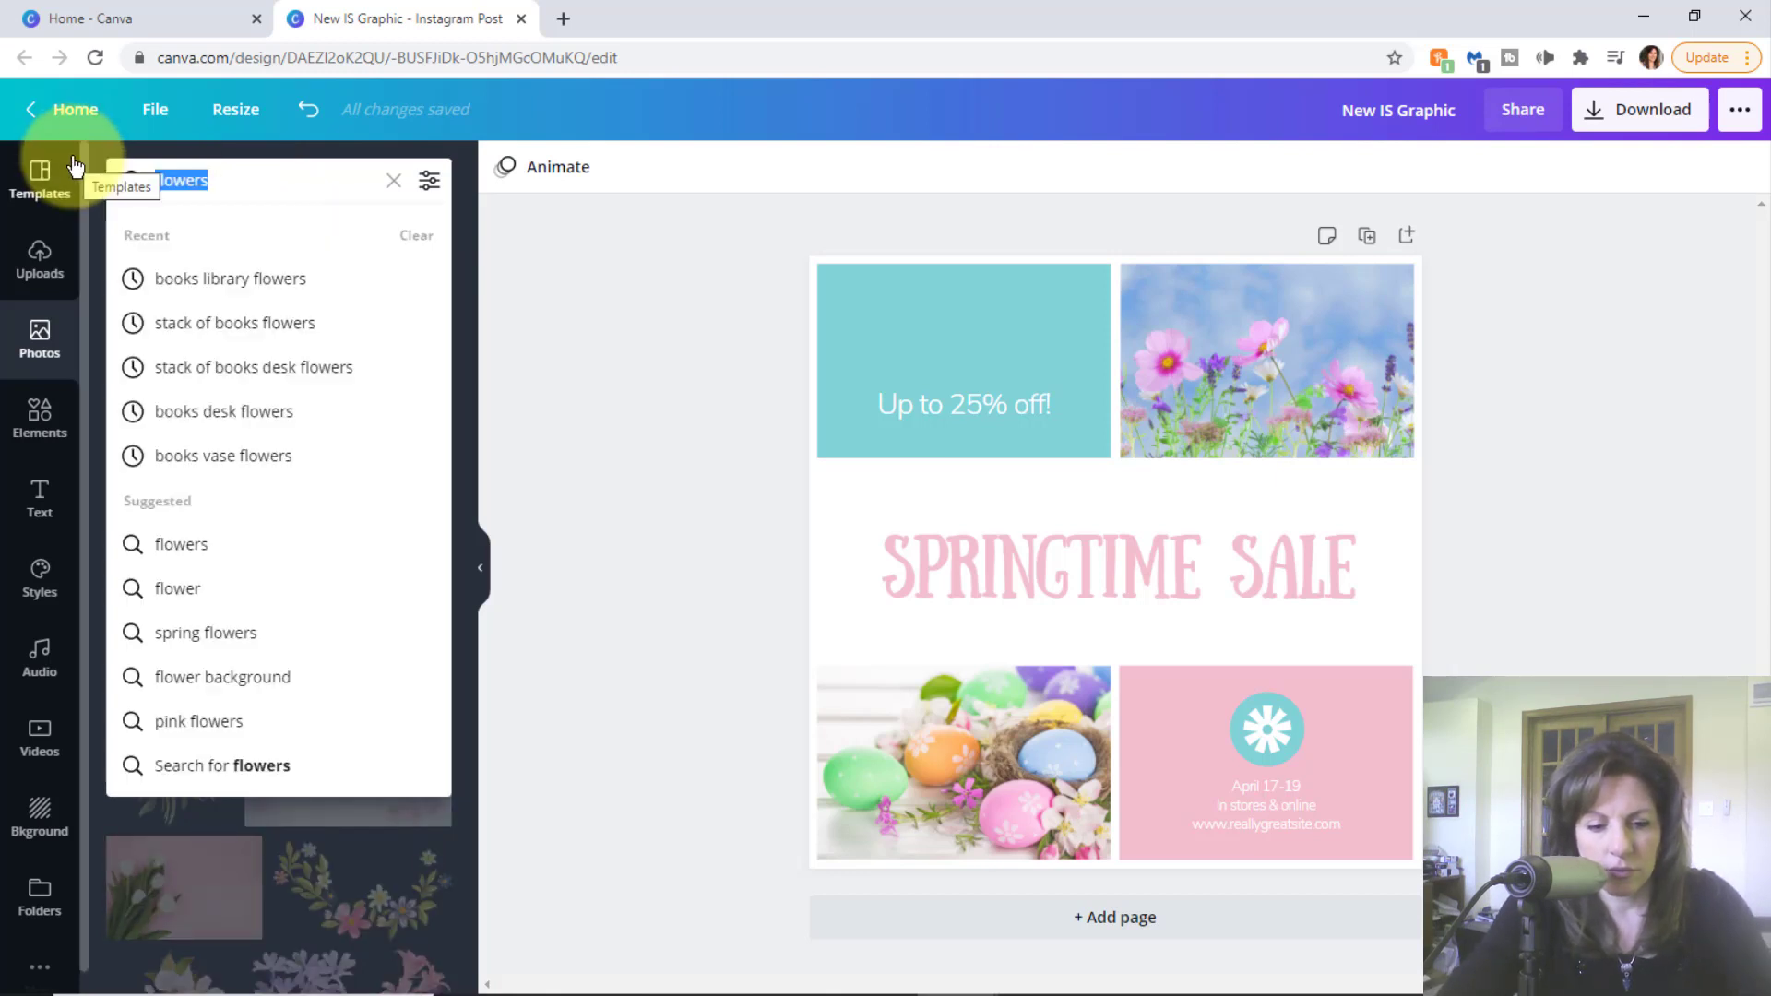
type("sale")
key("Return")
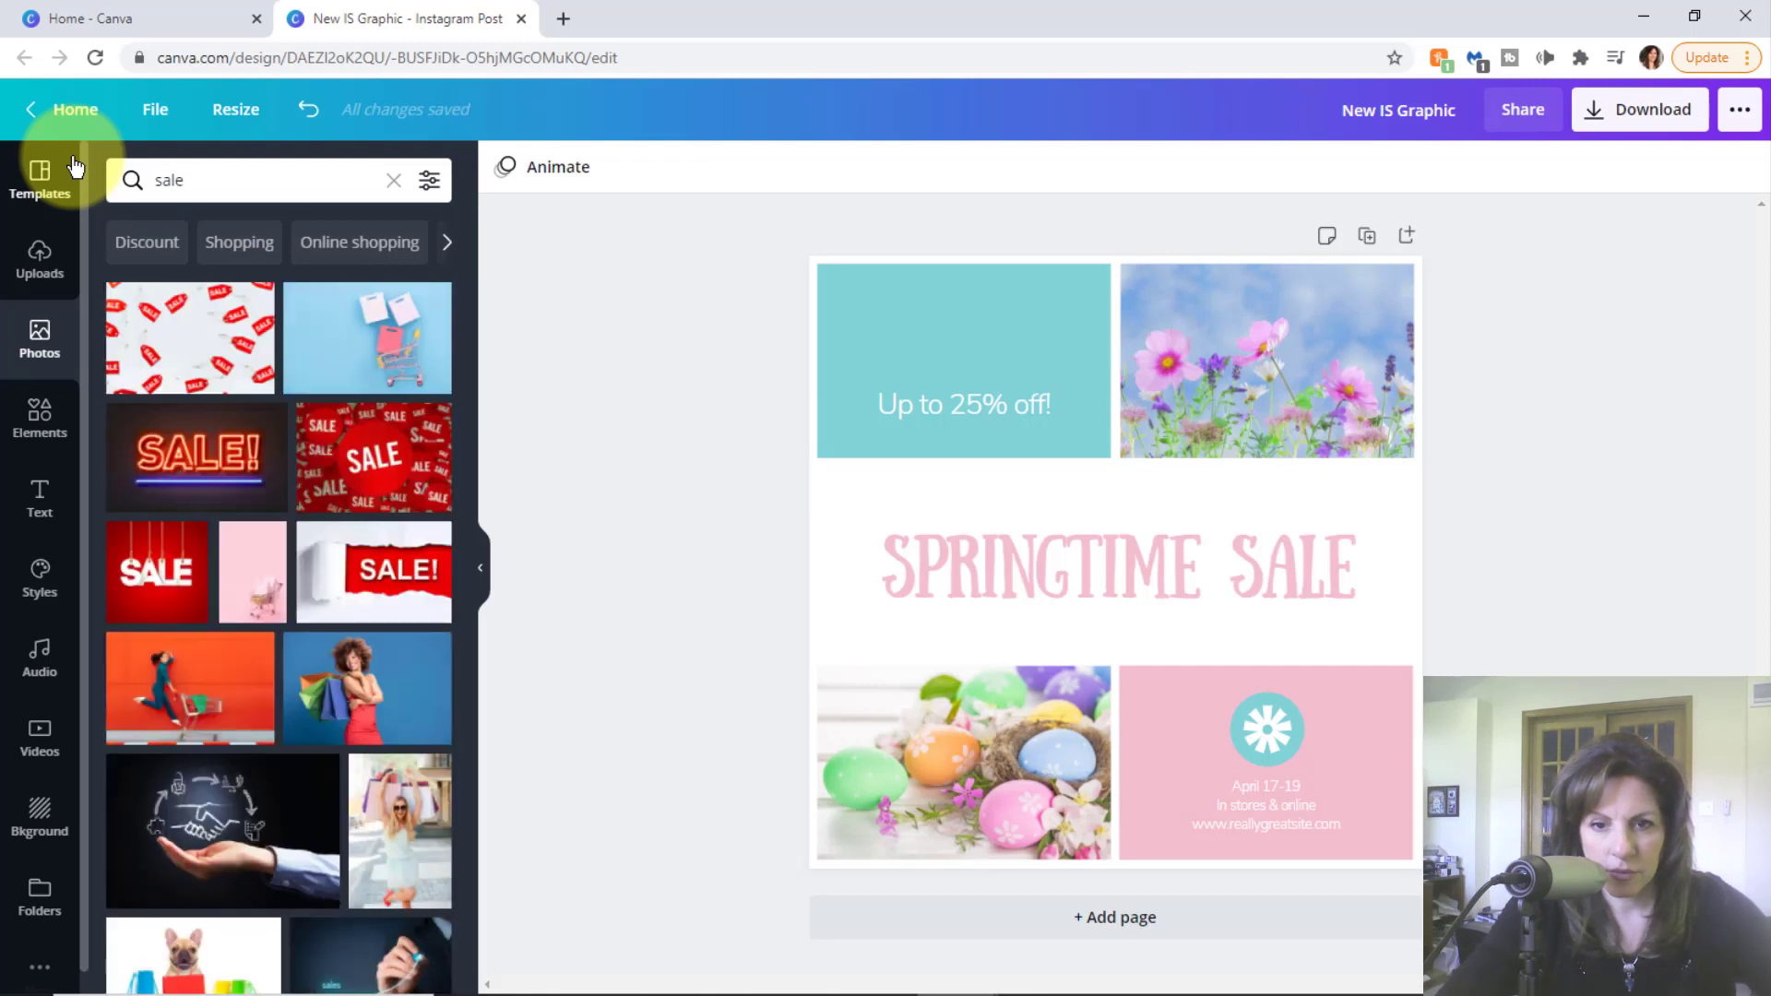
- Filter the design elements to Static animation and Free availability
left_click(40, 426)
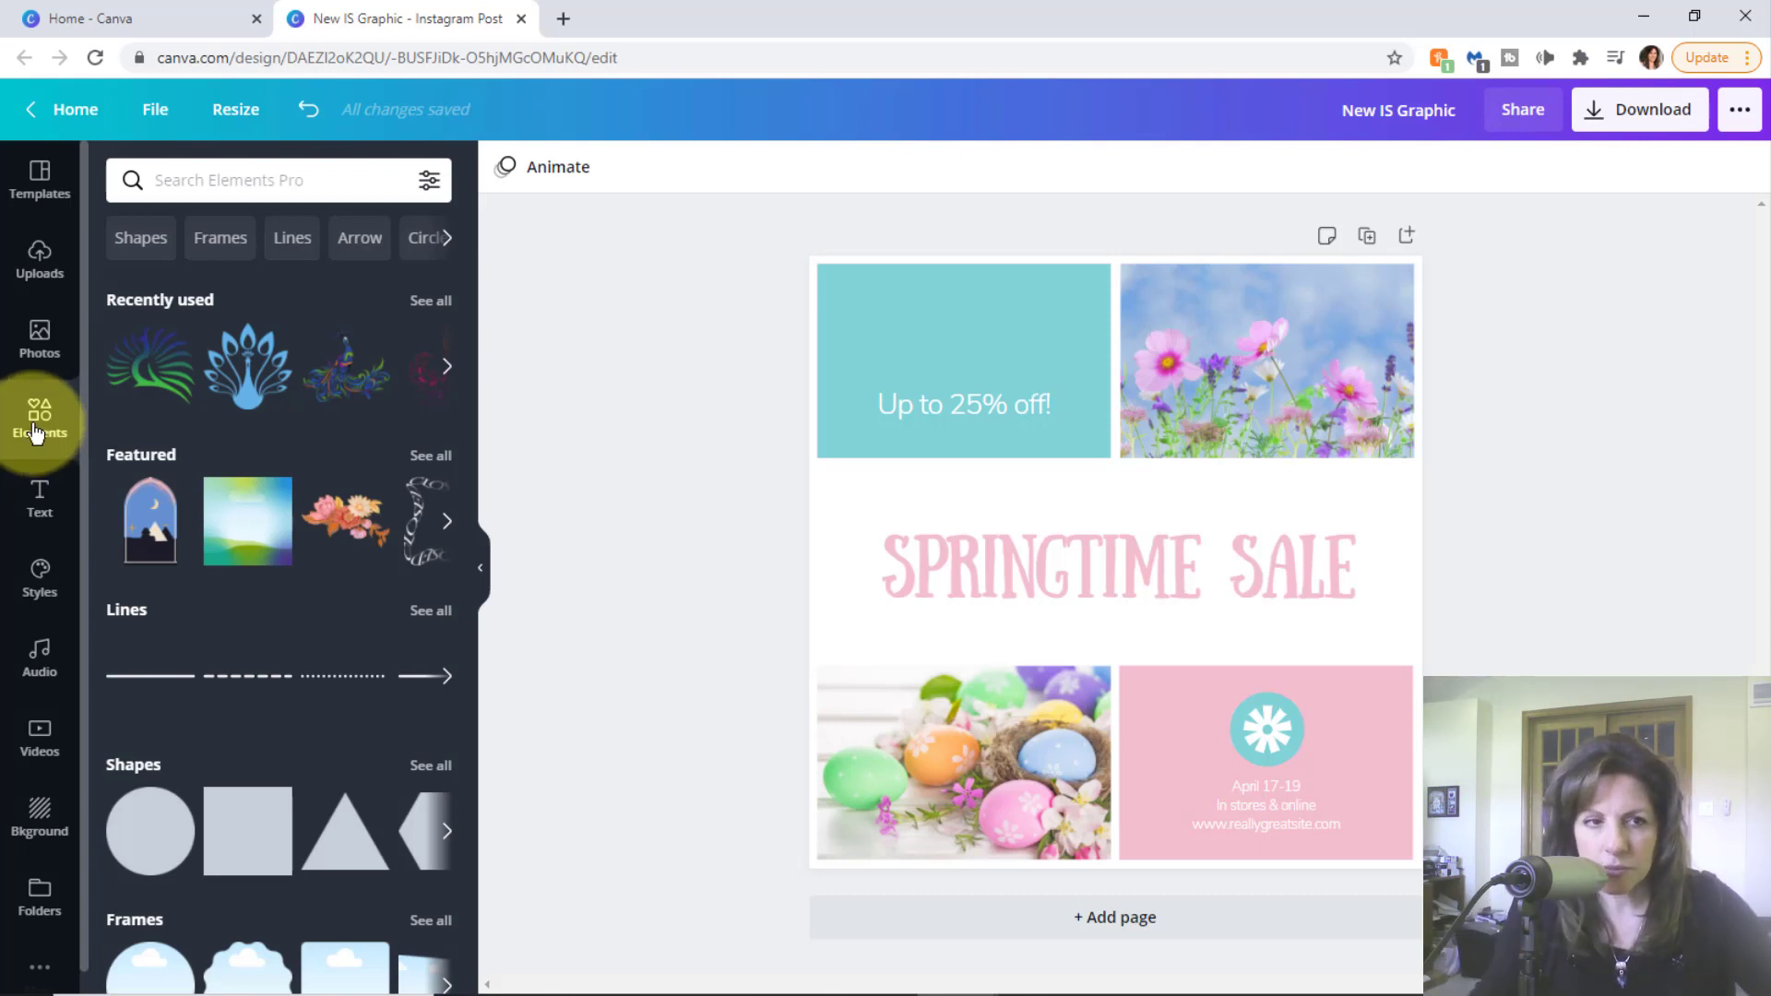
mouse_move(469, 286)
left_mouse_down()
mouse_move(533, 478)
mouse_move(515, 828)
mouse_move(462, 513)
mouse_move(455, 259)
left_mouse_up()
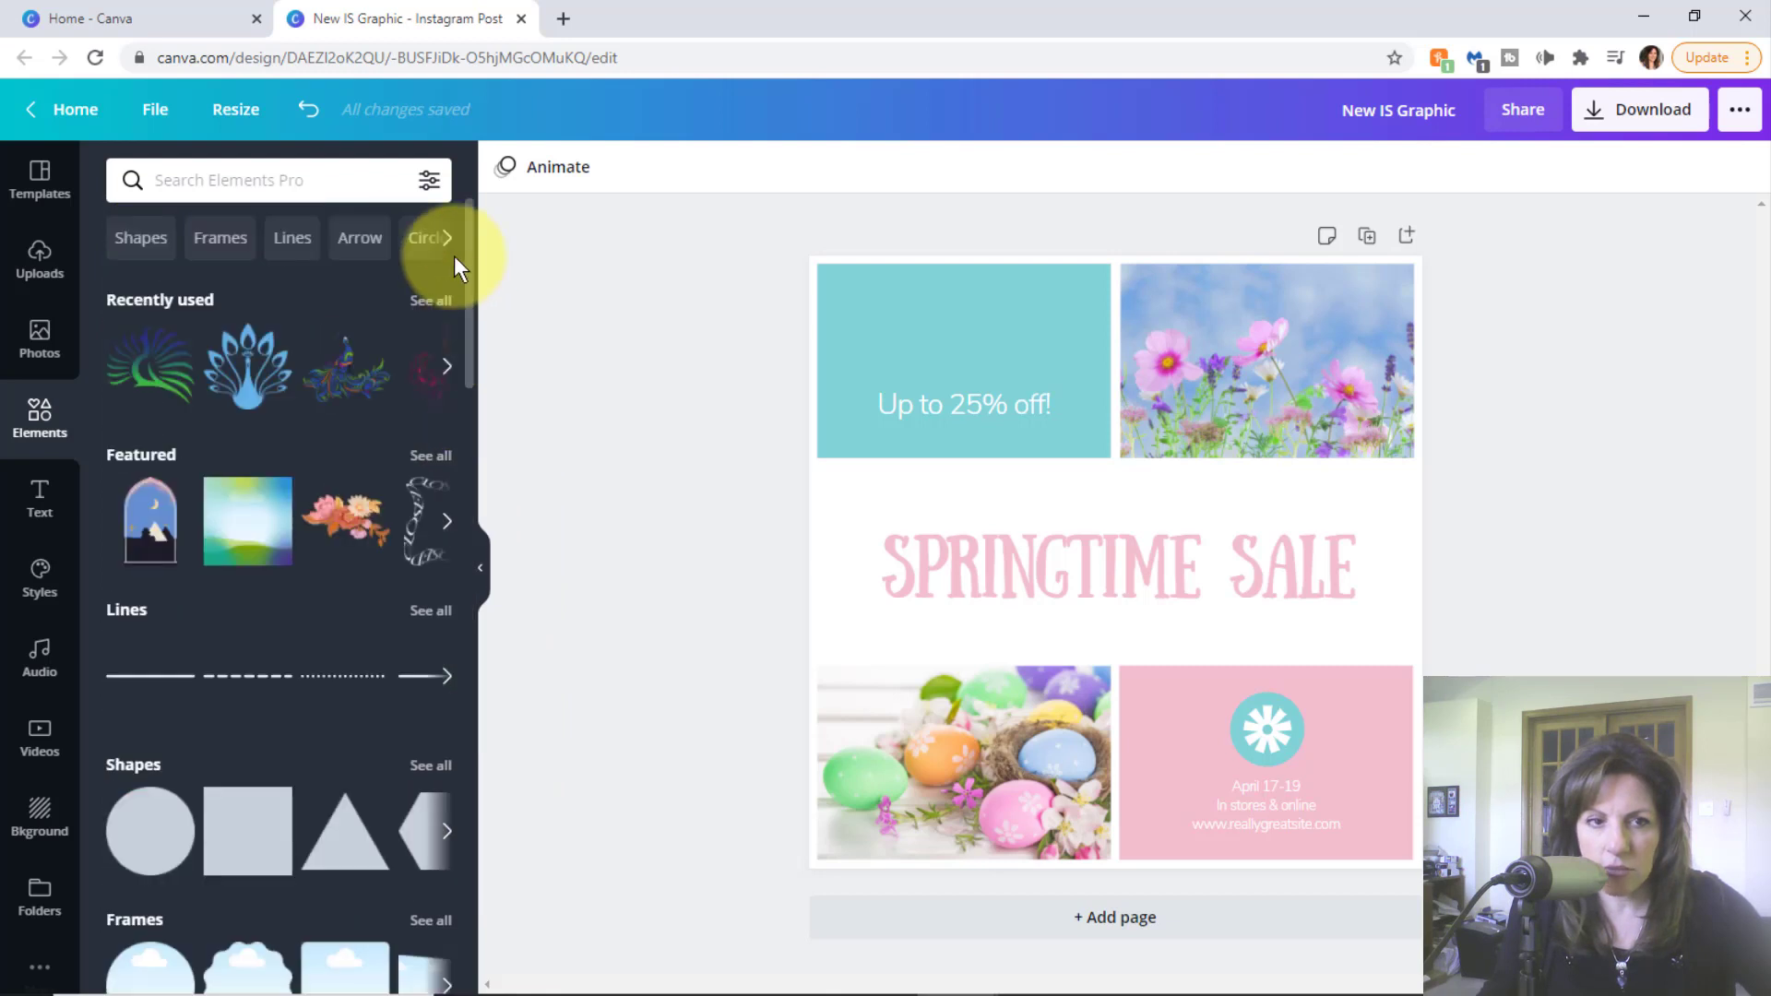
left_click(429, 185)
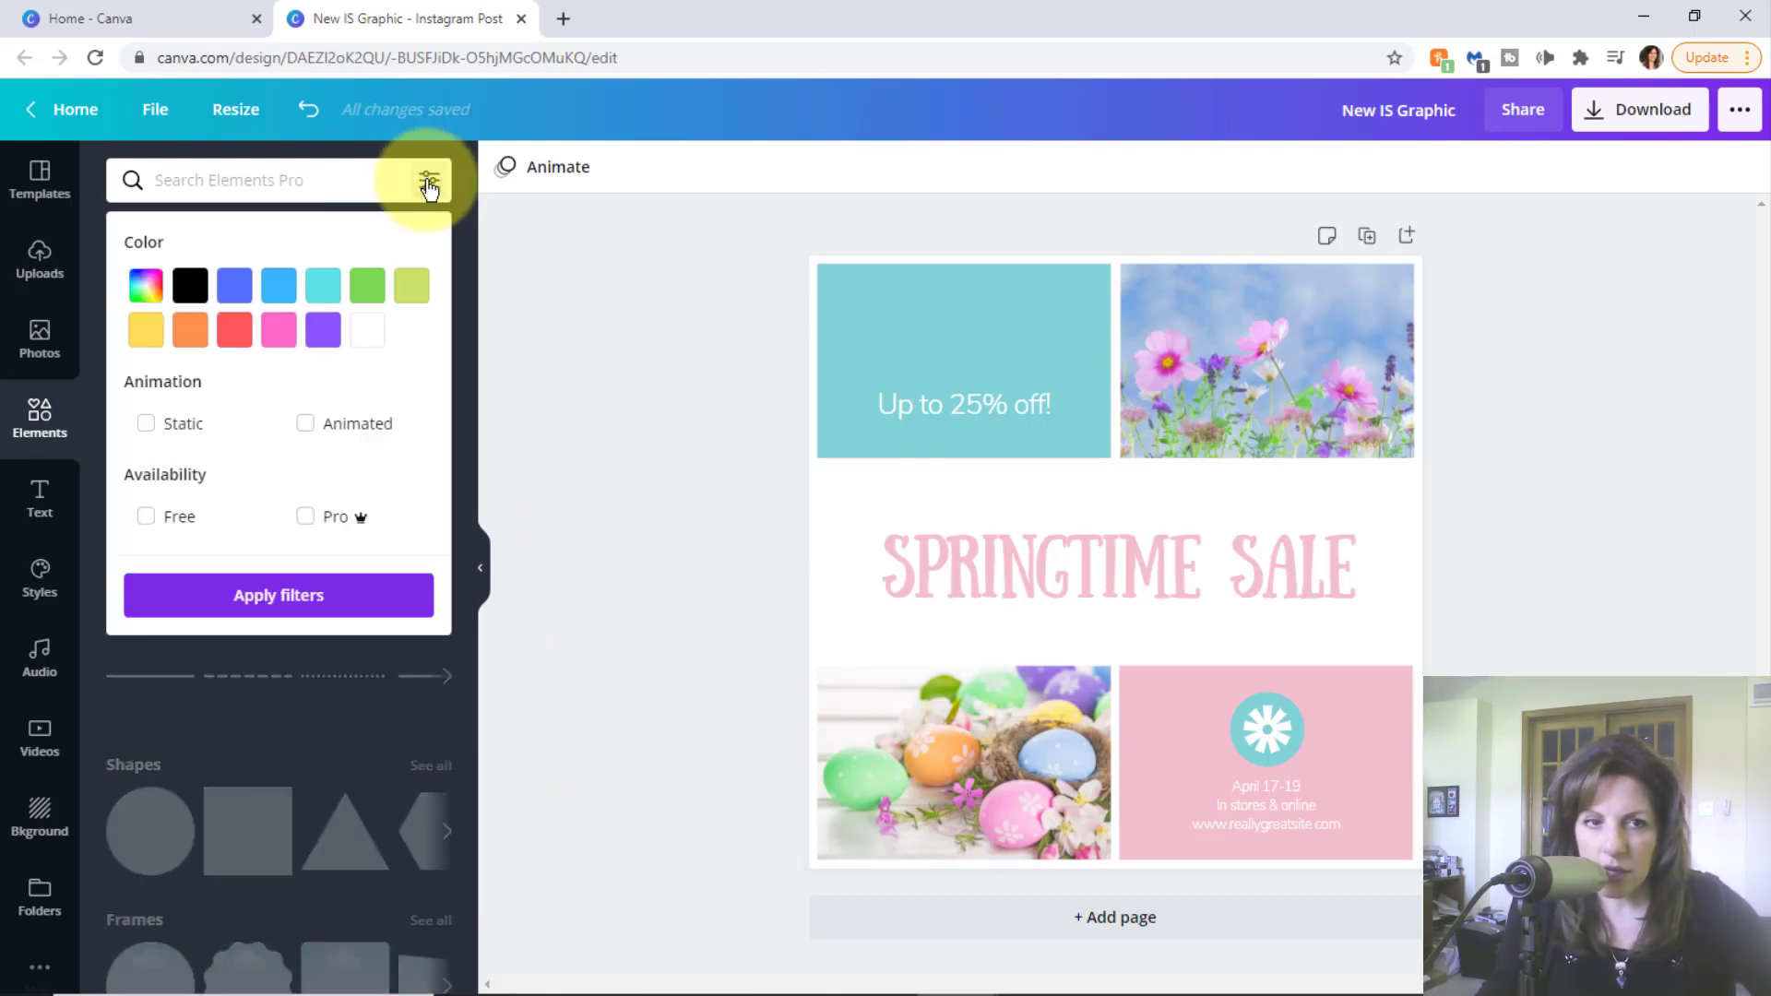
left_click(146, 425)
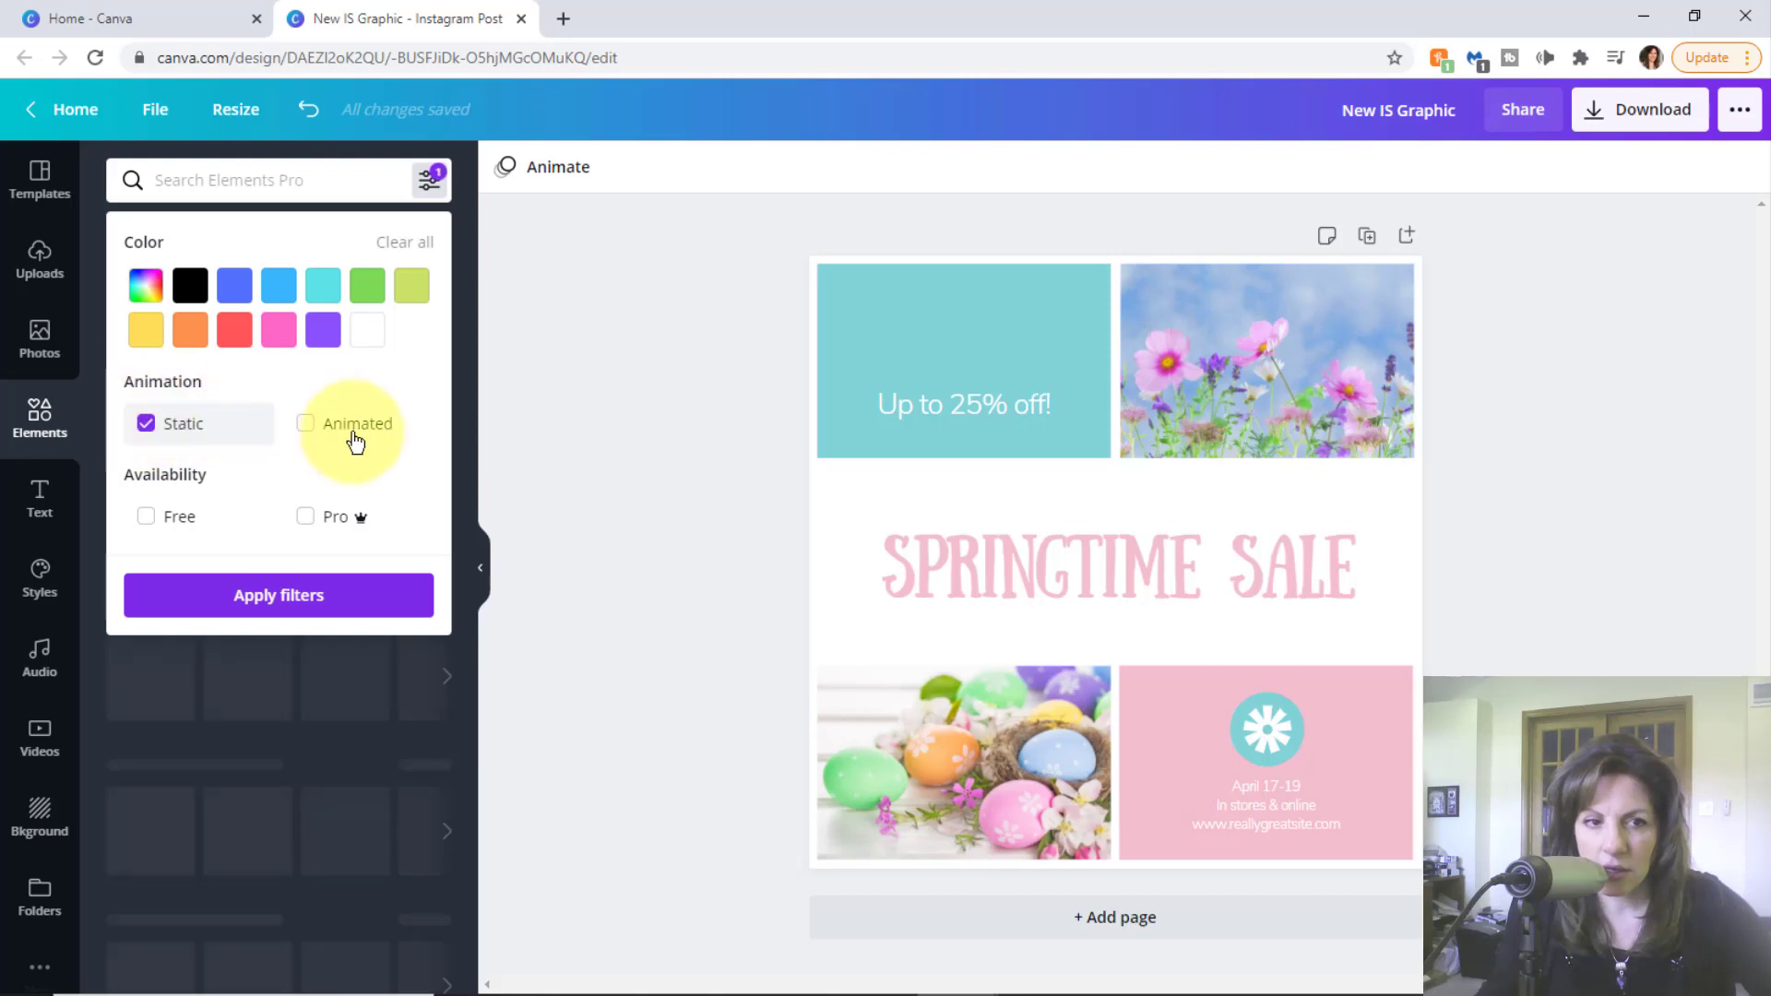
left_click(146, 516)
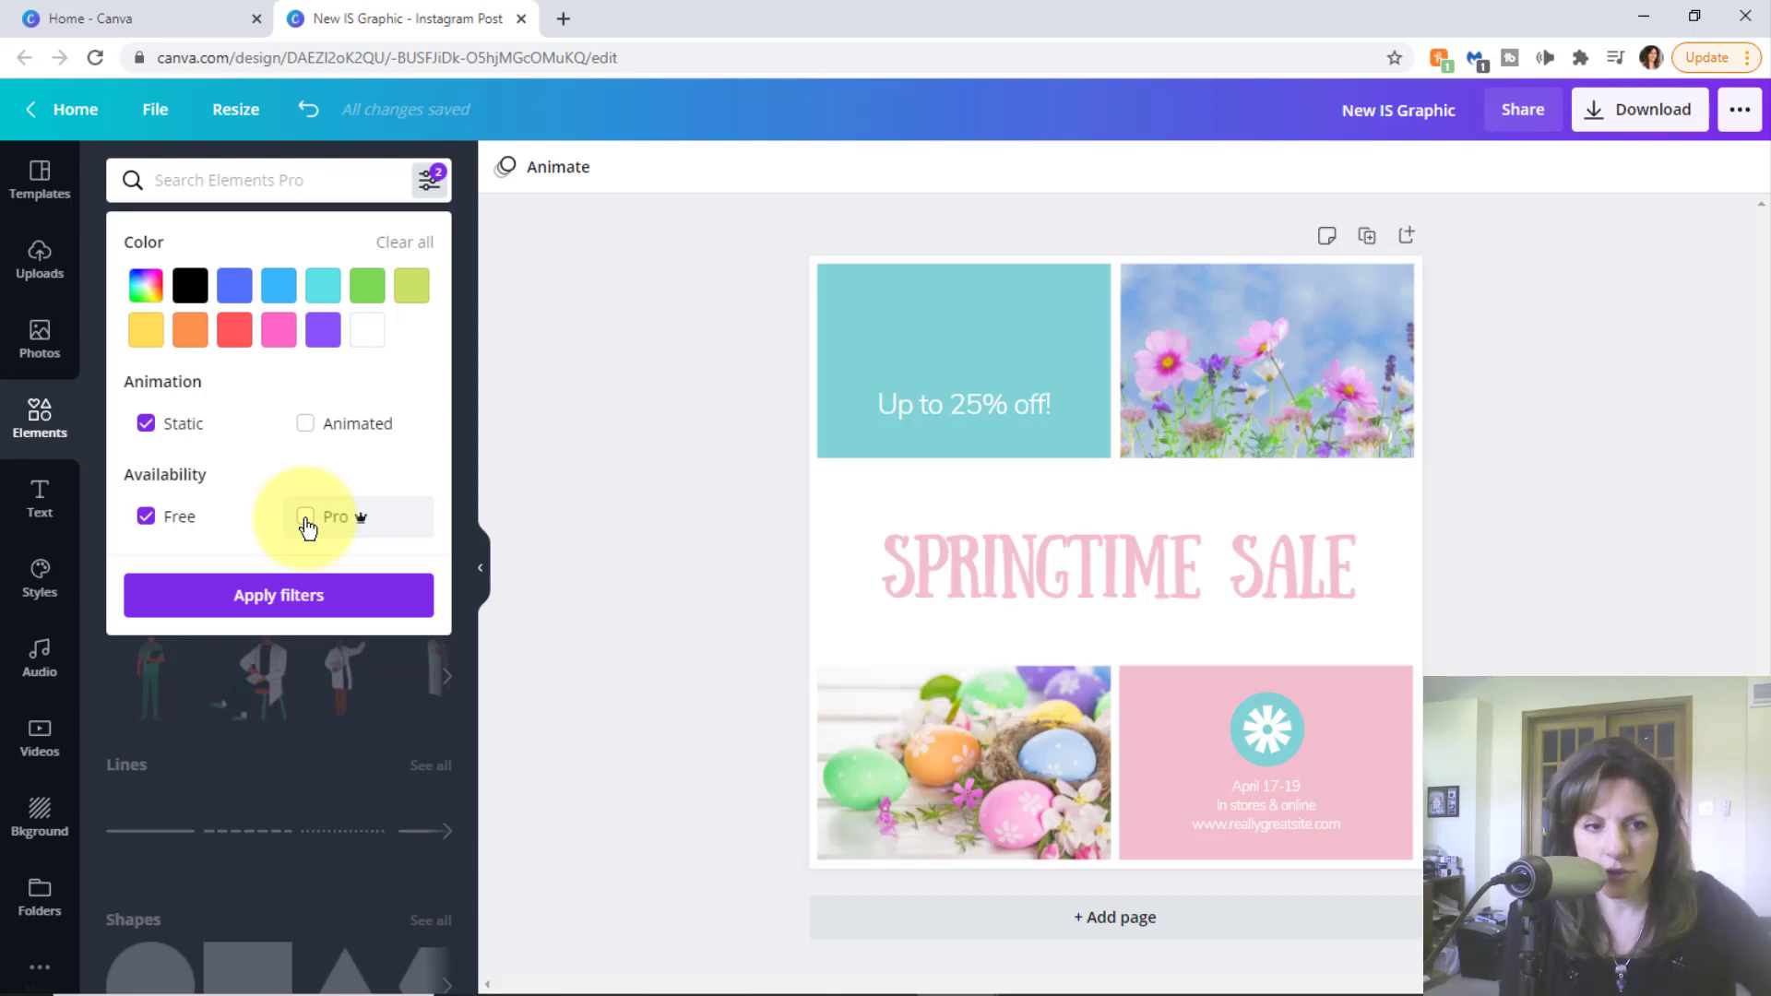
left_click(293, 599)
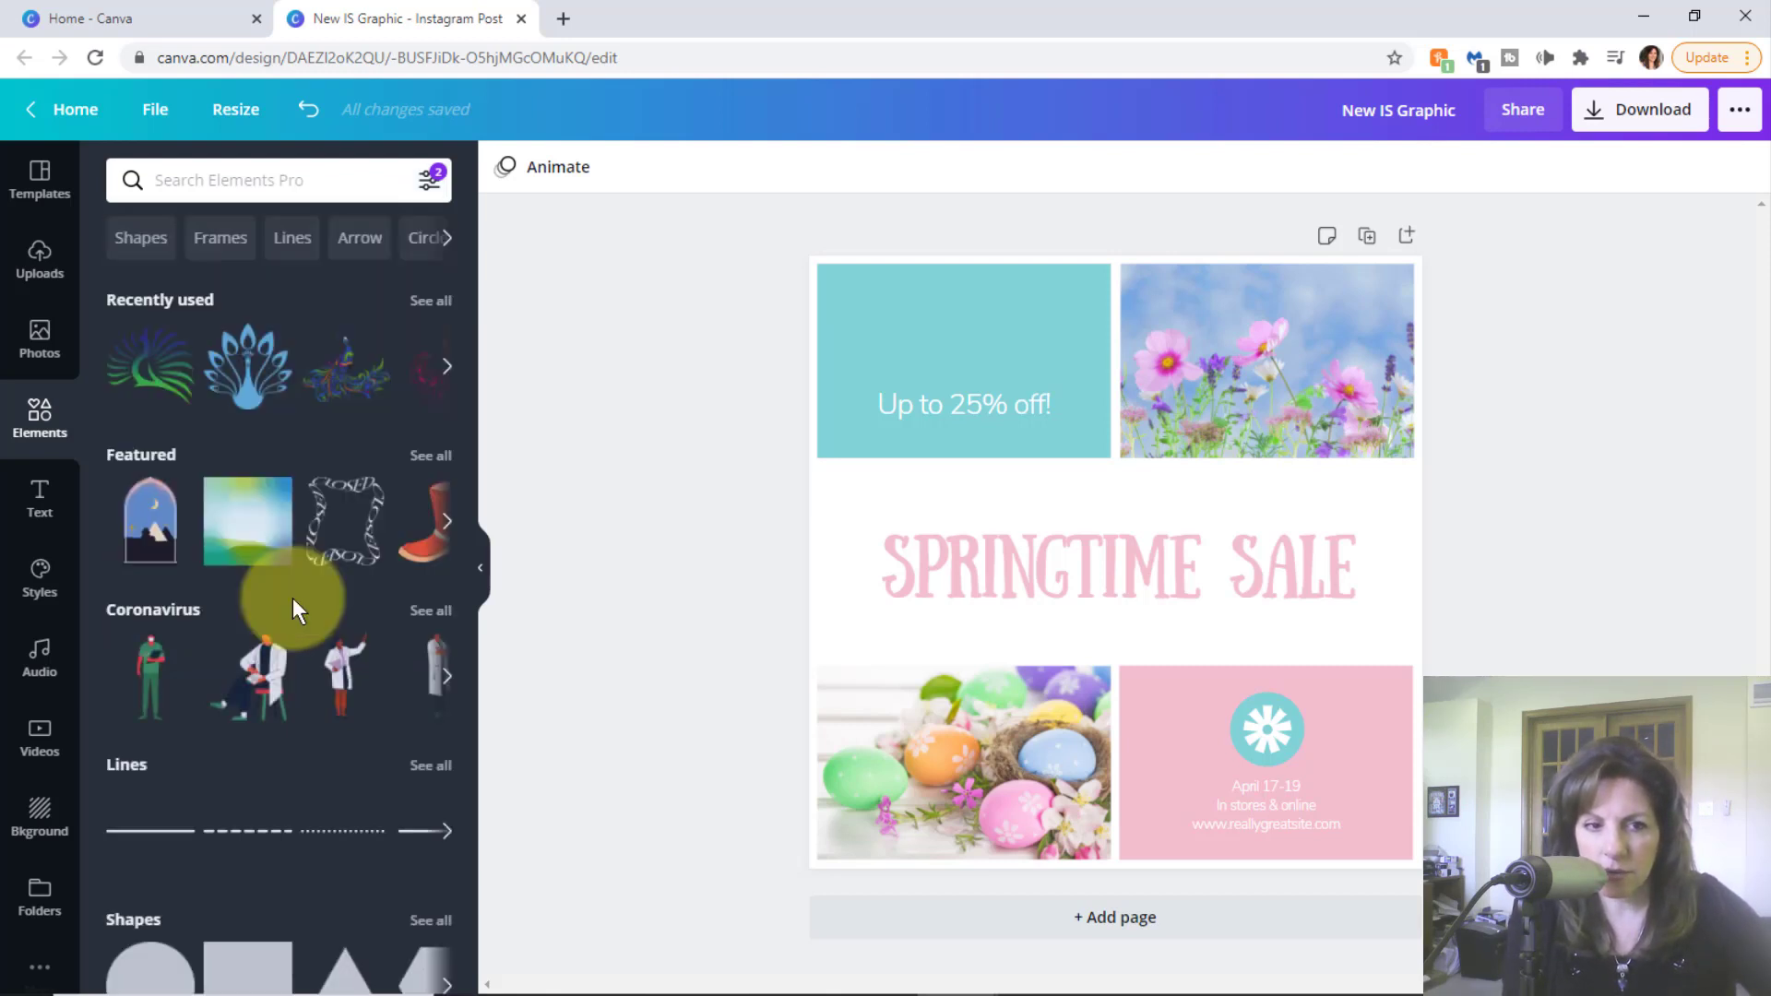
- Search the filtered elements for "flowers" and look through the floral graphics
left_click(319, 182)
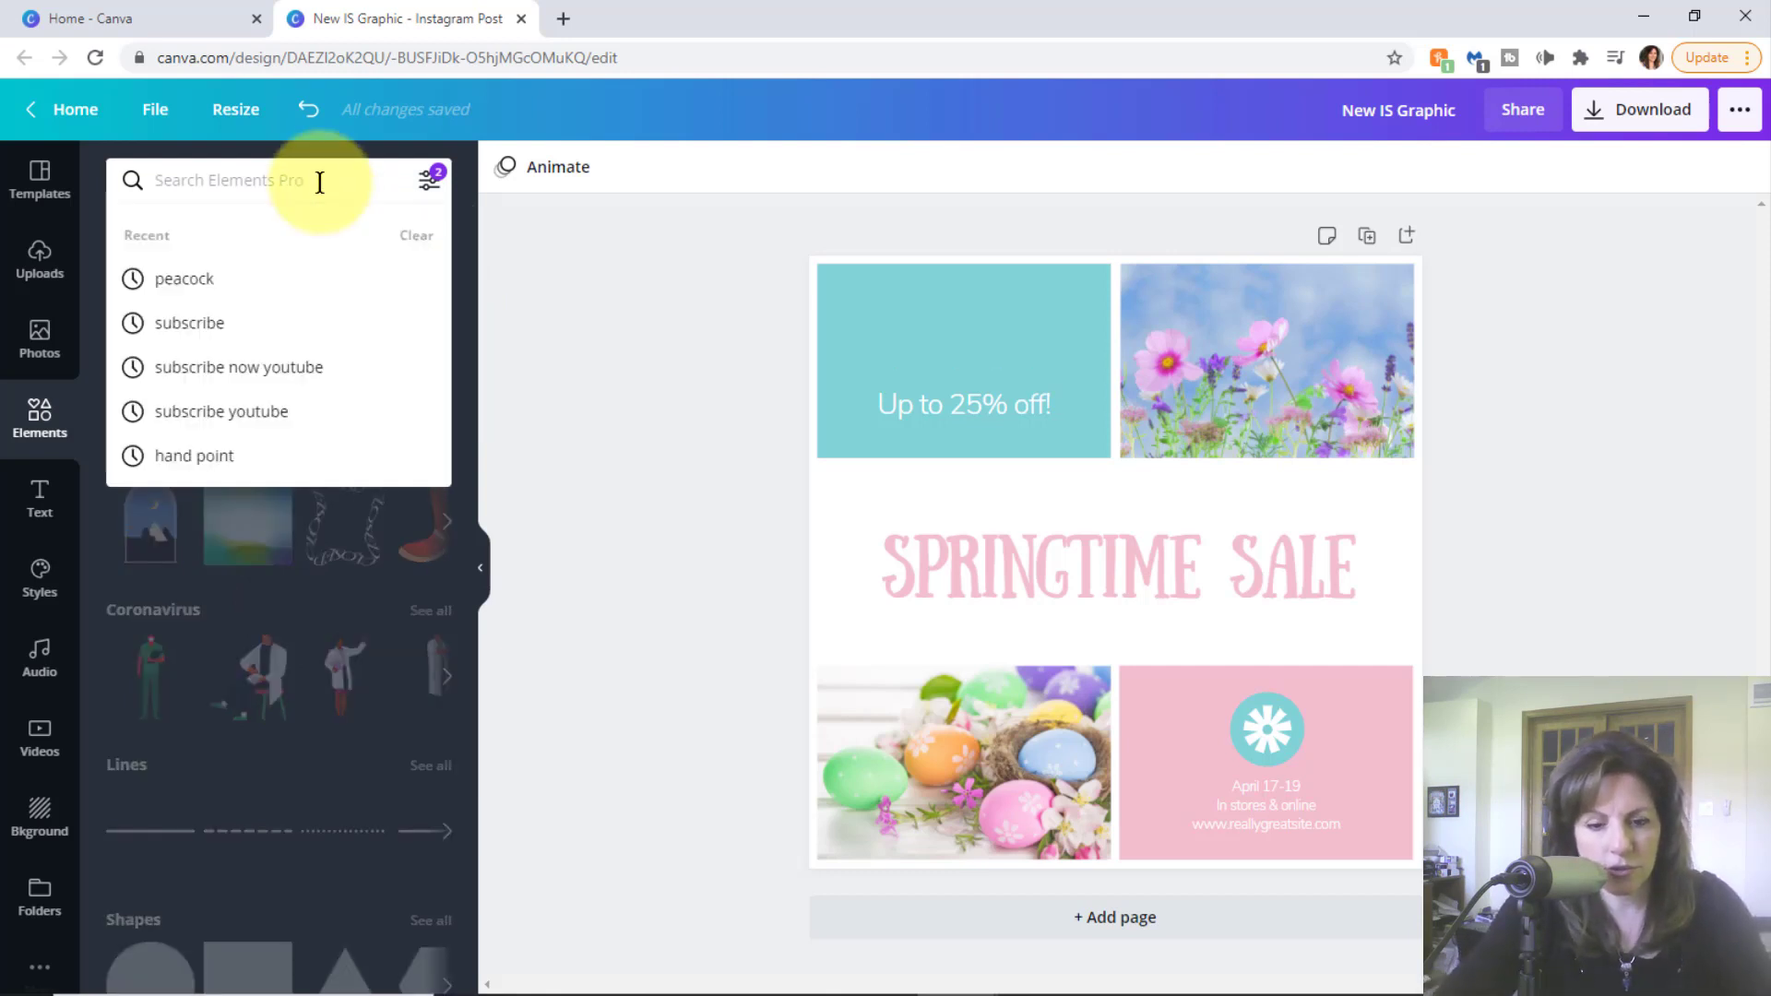
type("flowers")
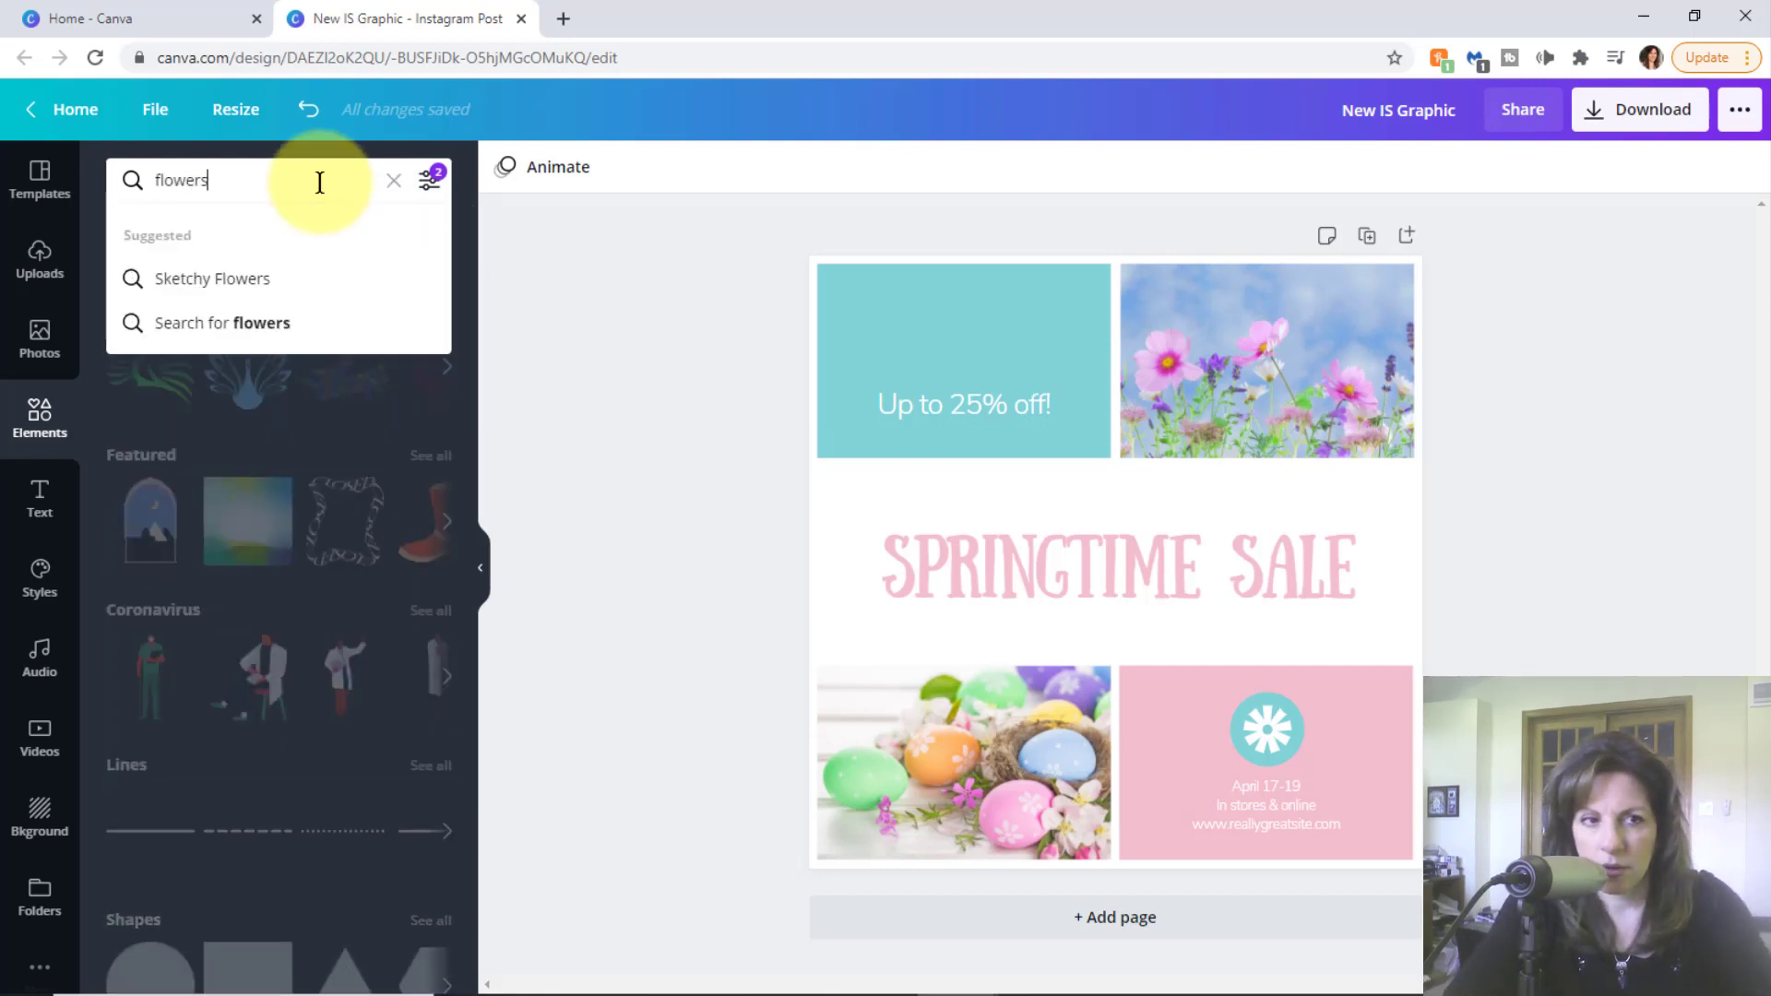
key("Return")
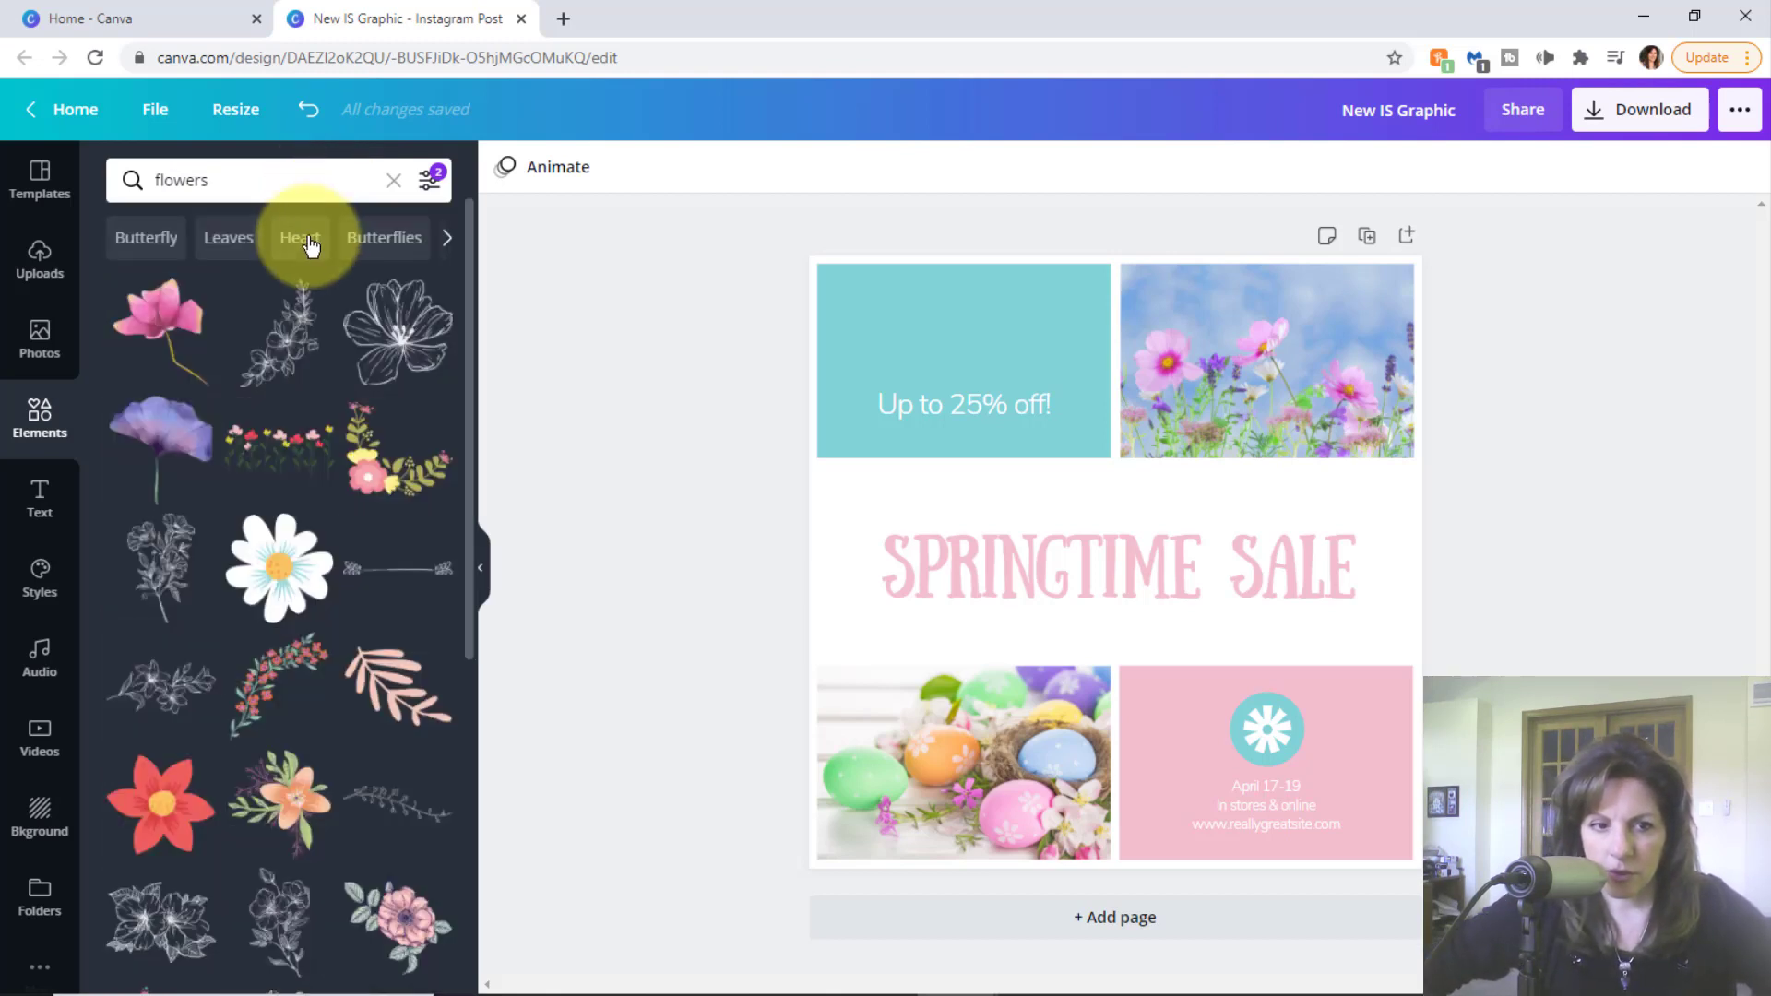
scroll(360, 336, "down", 5)
scroll(366, 343, "down", 6)
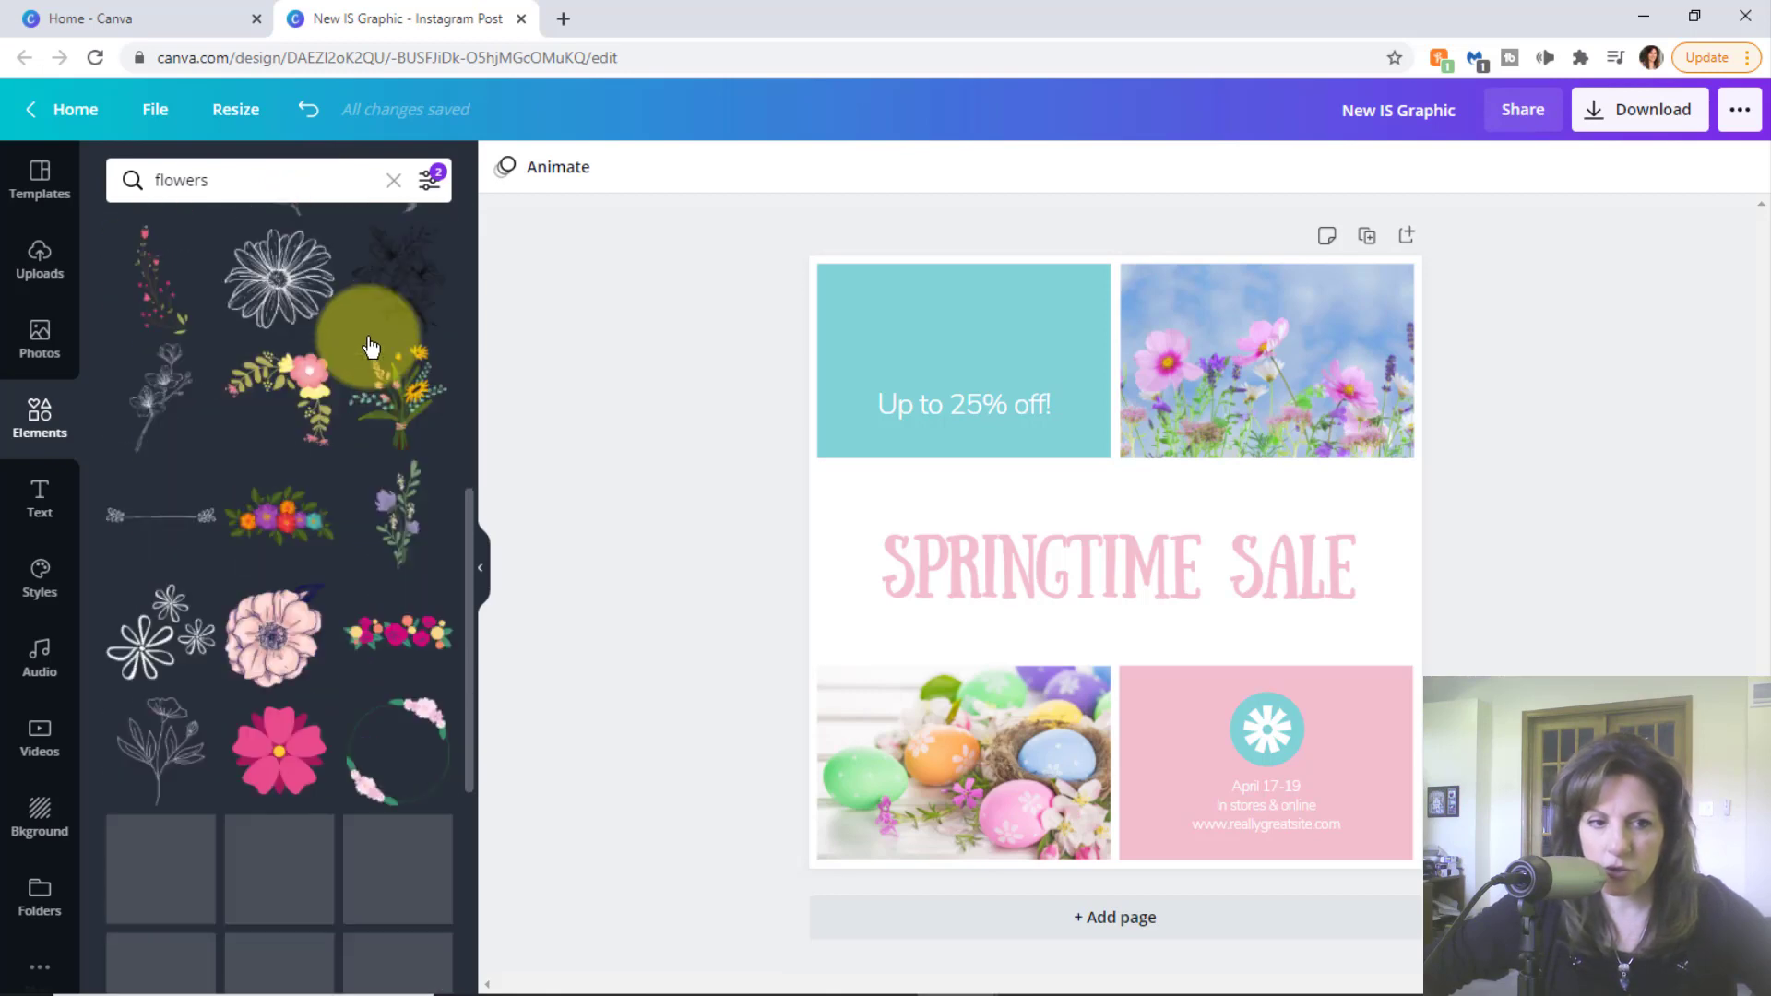
scroll(373, 346, "down", 7)
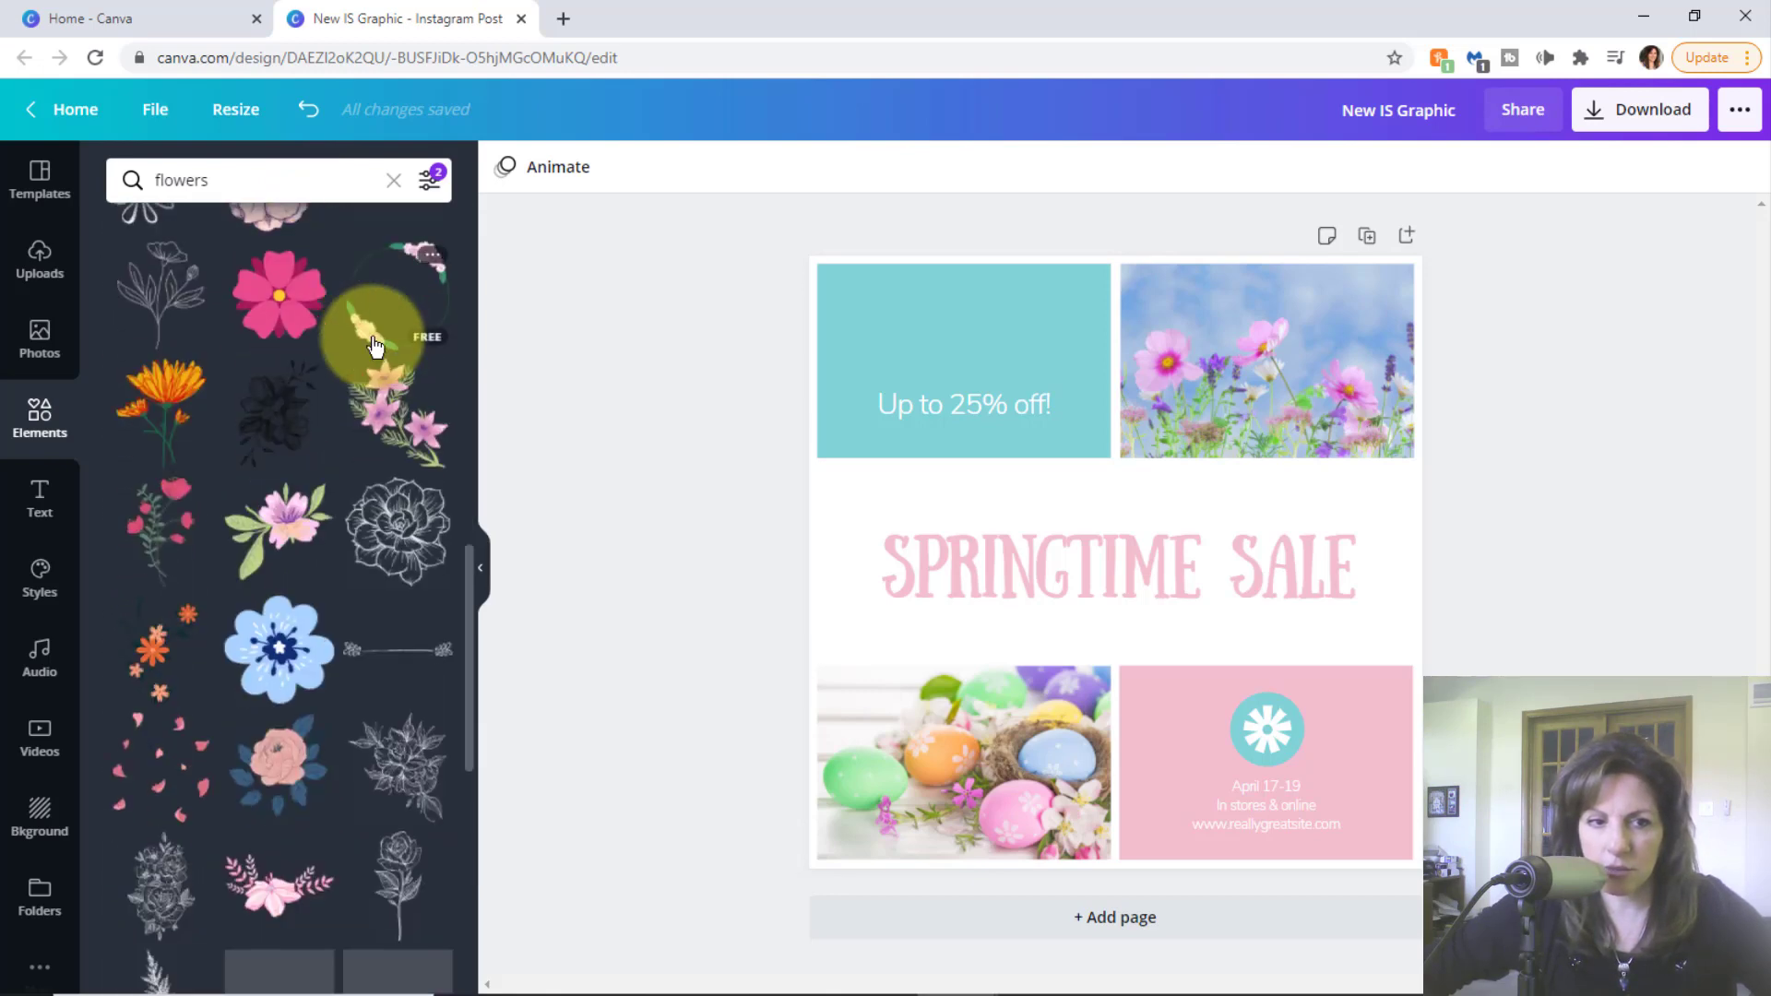
scroll(373, 347, "down", 2)
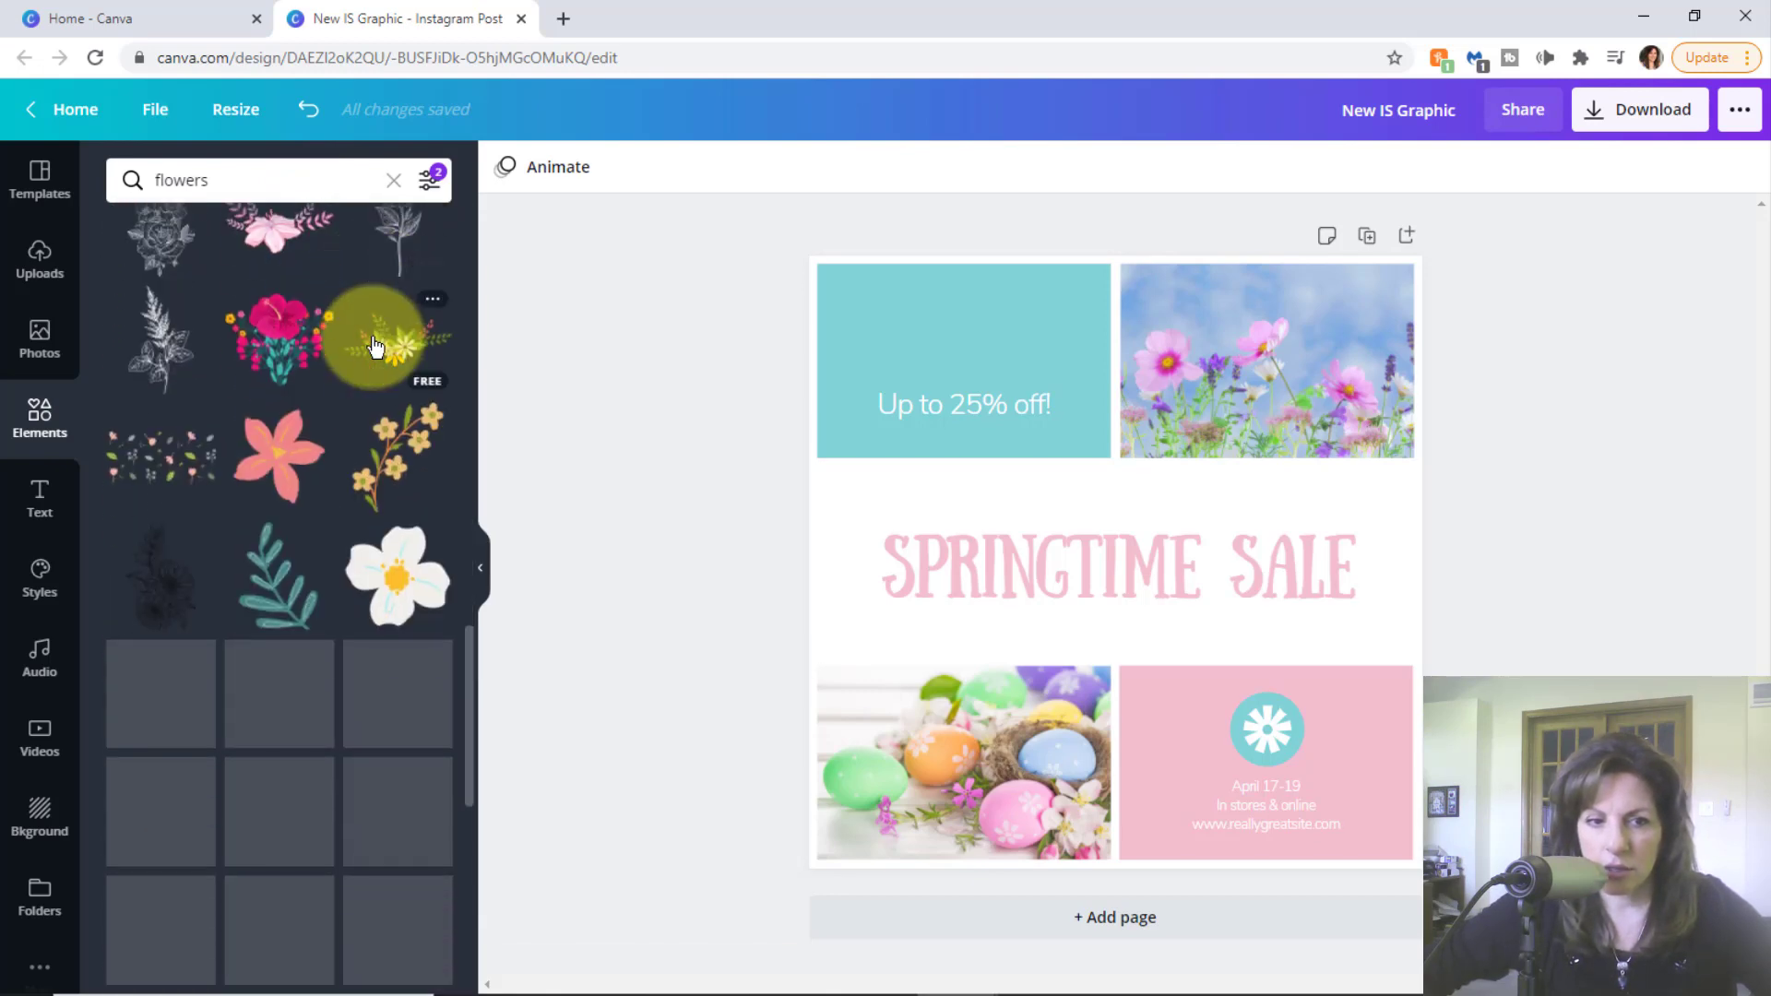
- Add the free scattered-flowers pattern to the design, try it above the discount text in the teal block, and undo that move
left_click(165, 462)
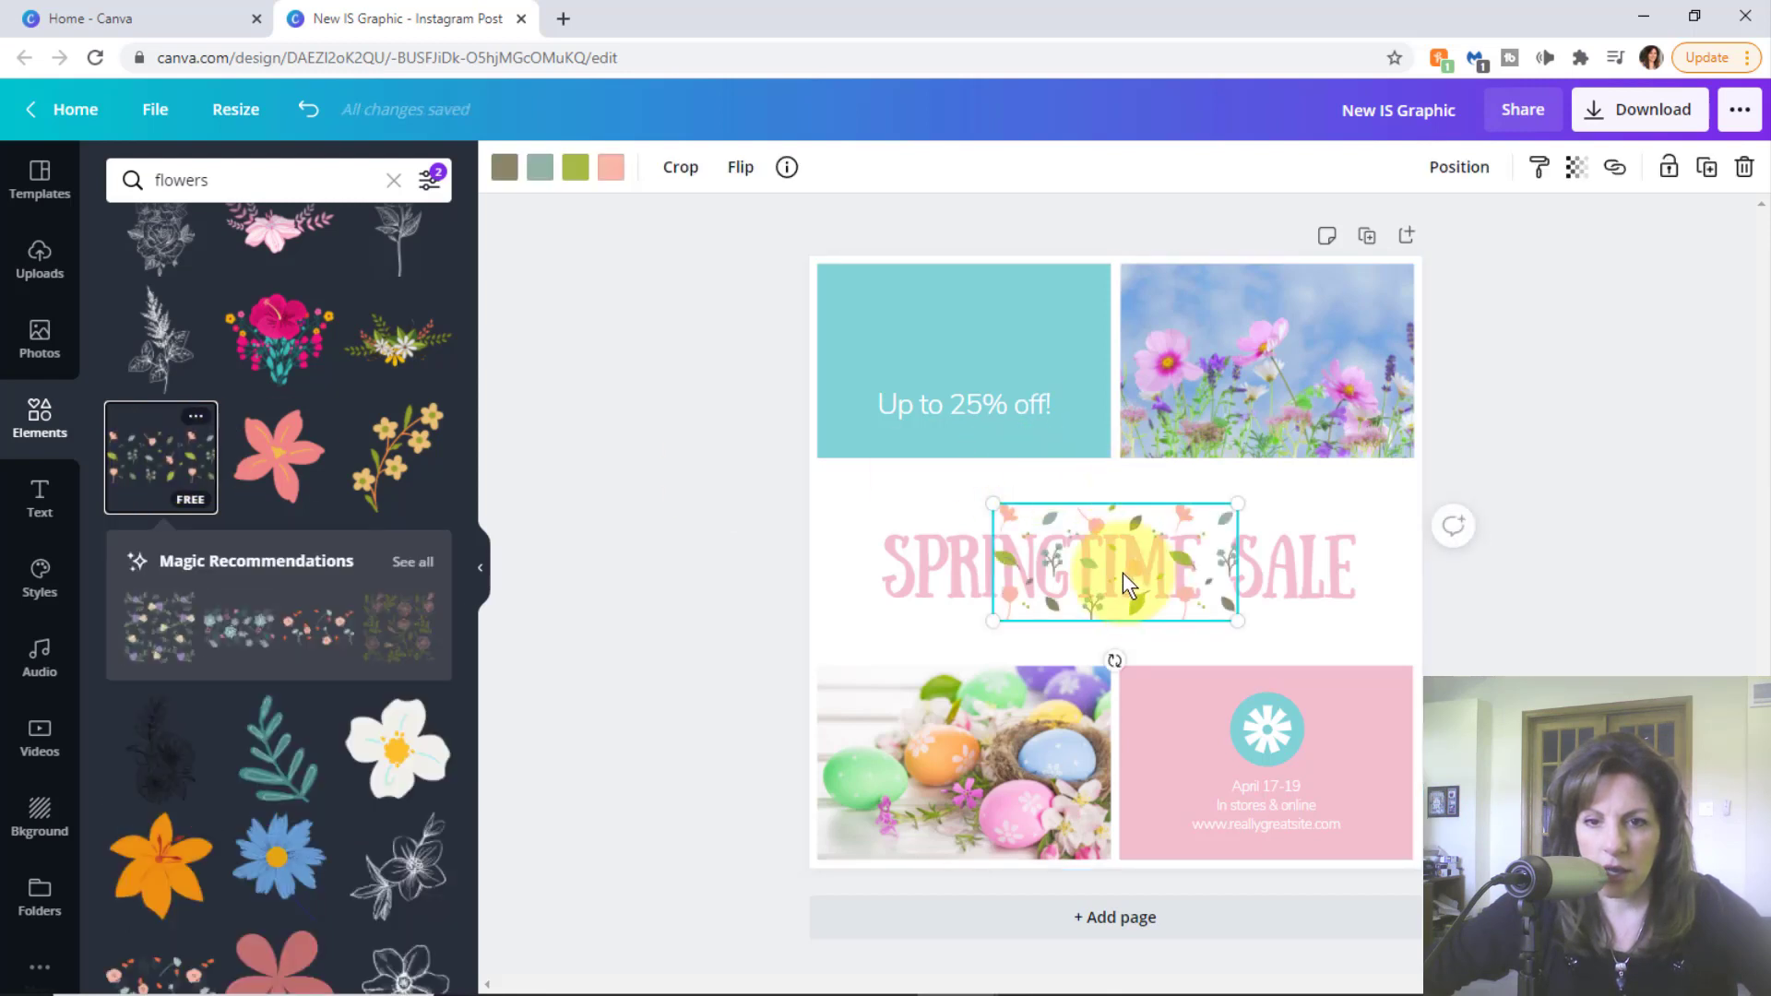
left_click_drag(1114, 563, 969, 343)
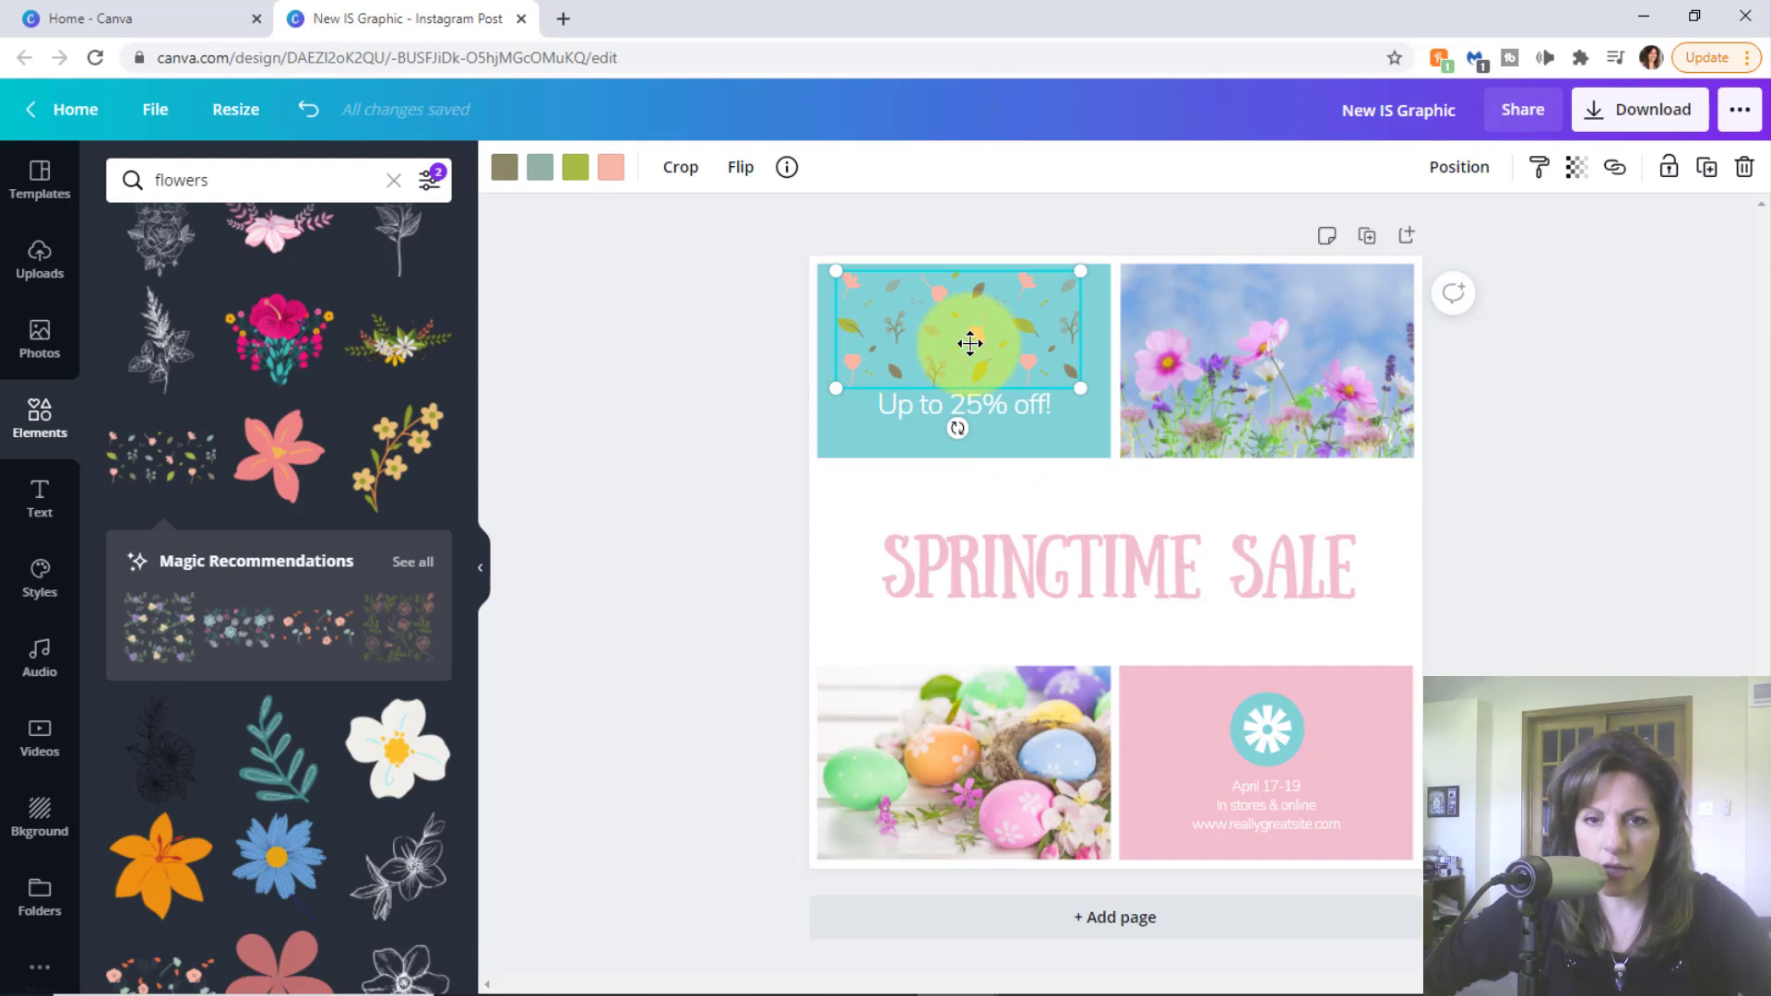
key("ctrl+z")
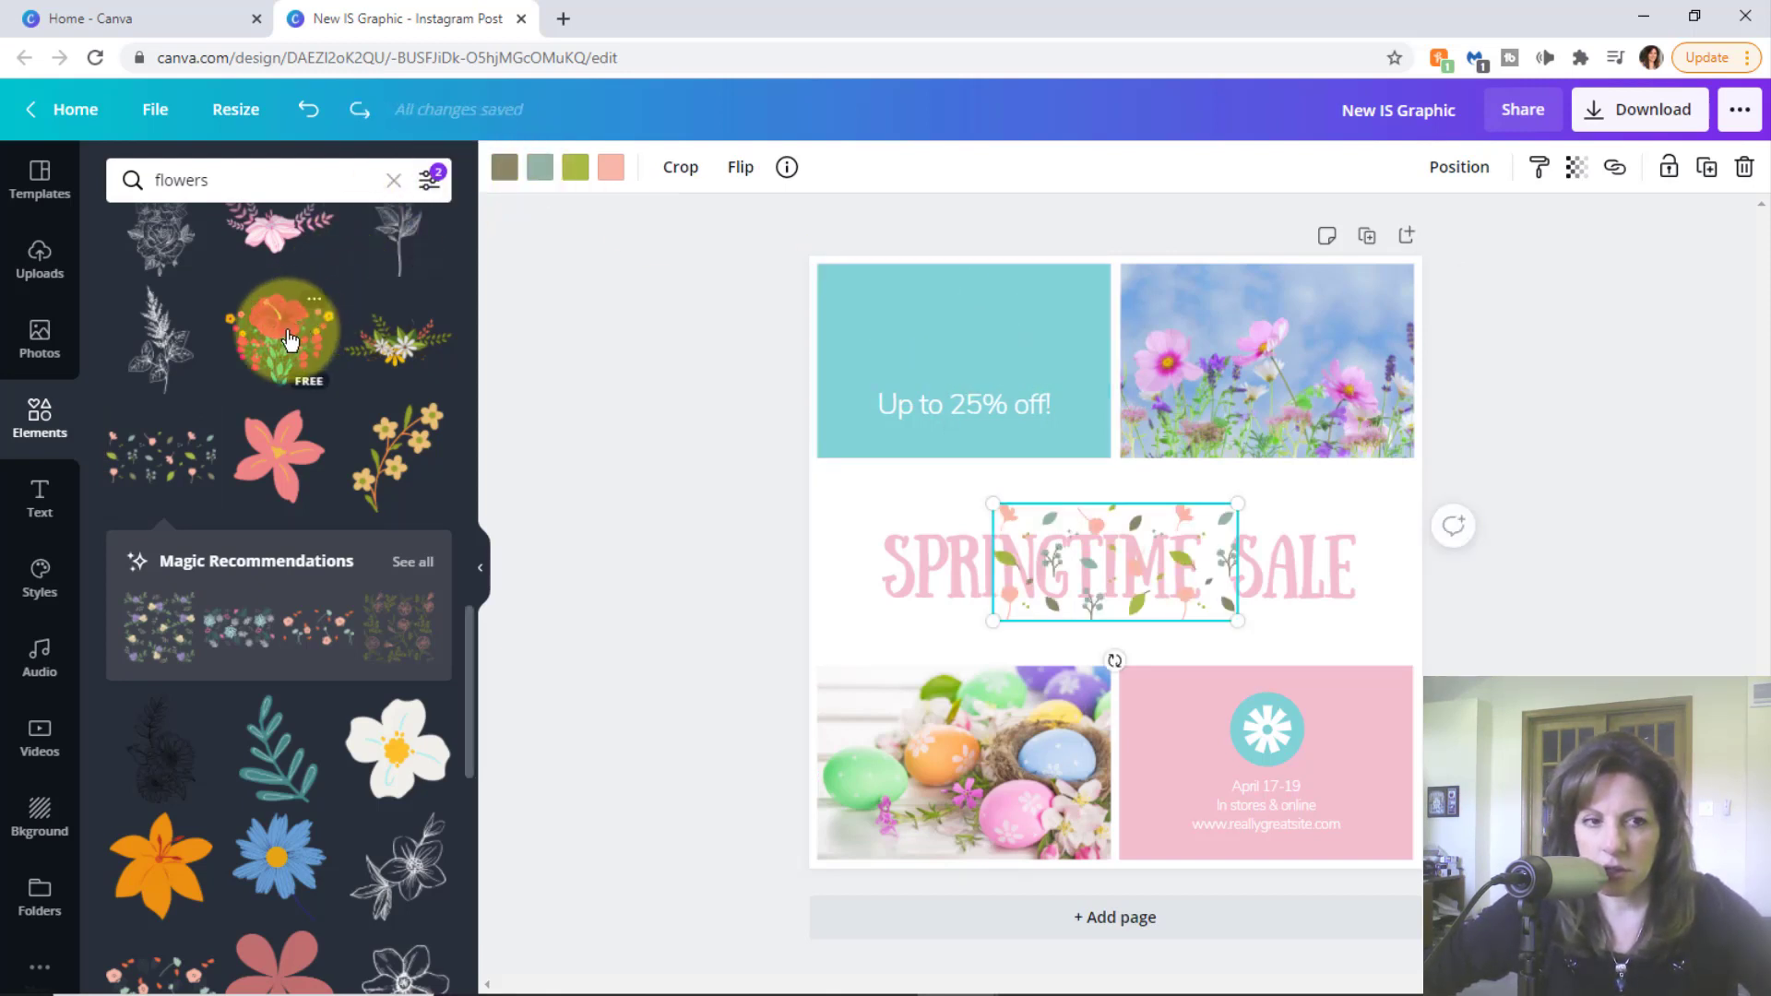
- Add the free hibiscus bouquet graphic to the teal block, shrink it and place it above the discount text
left_click_drag(289, 339, 905, 304)
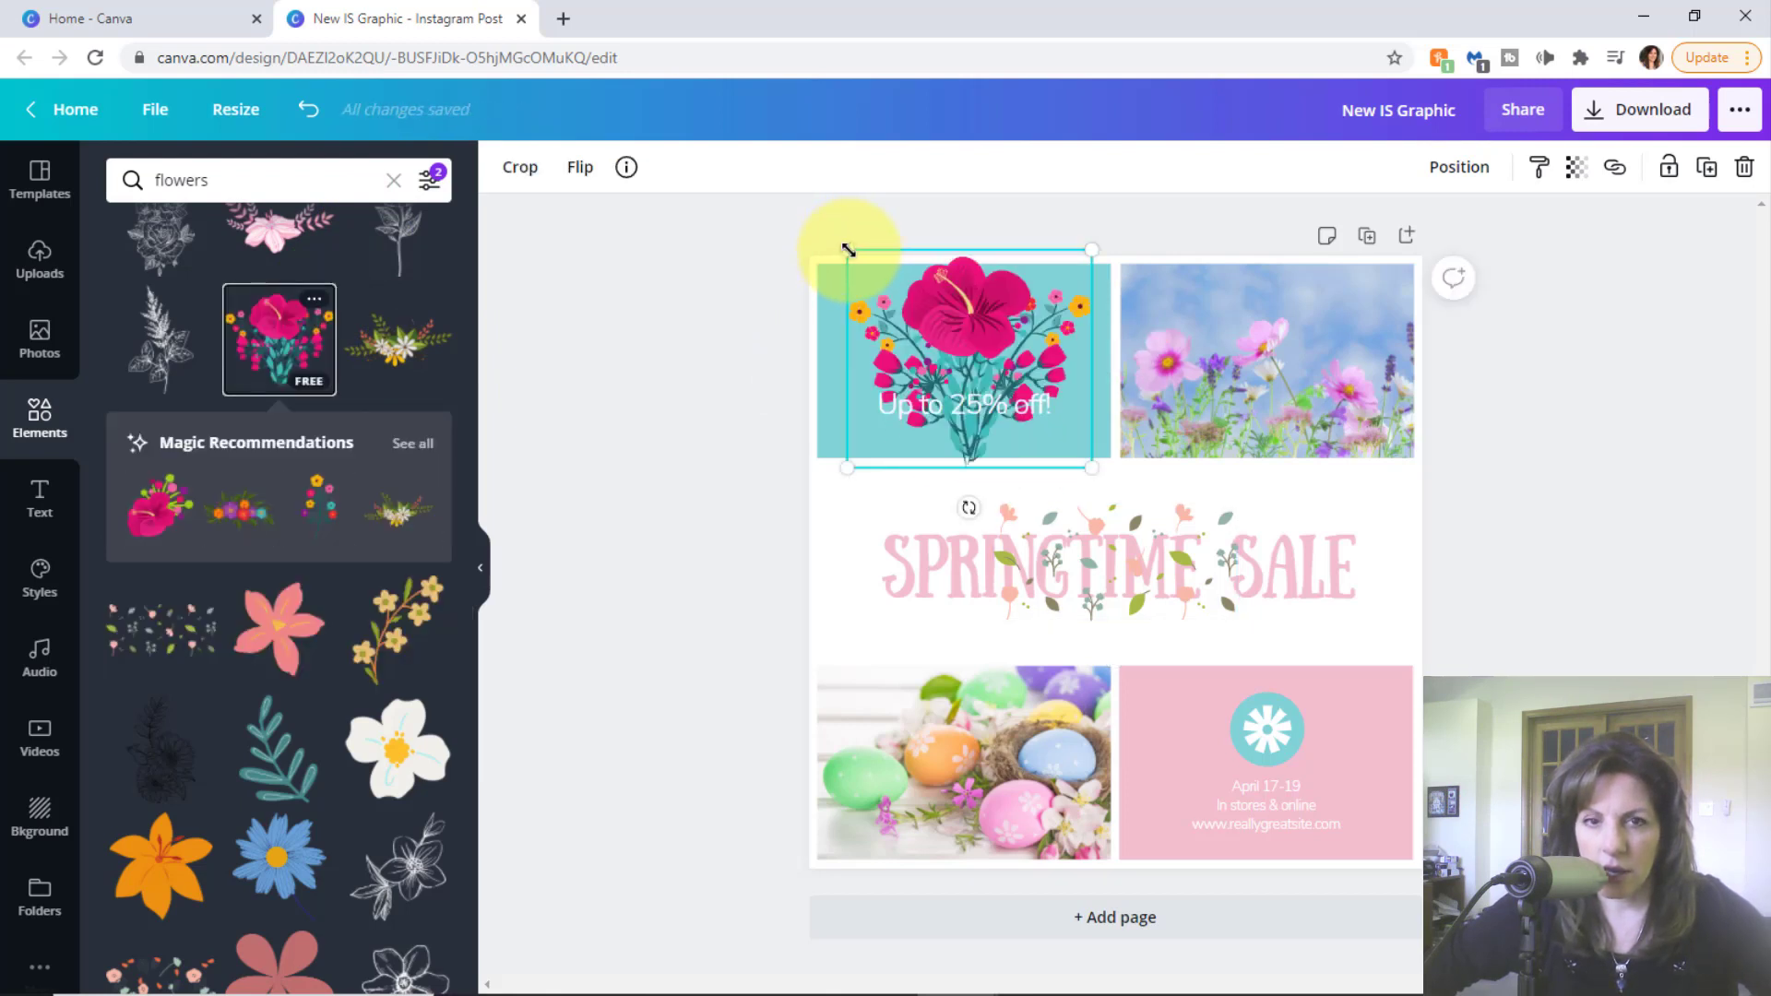
left_click_drag(848, 250, 971, 417)
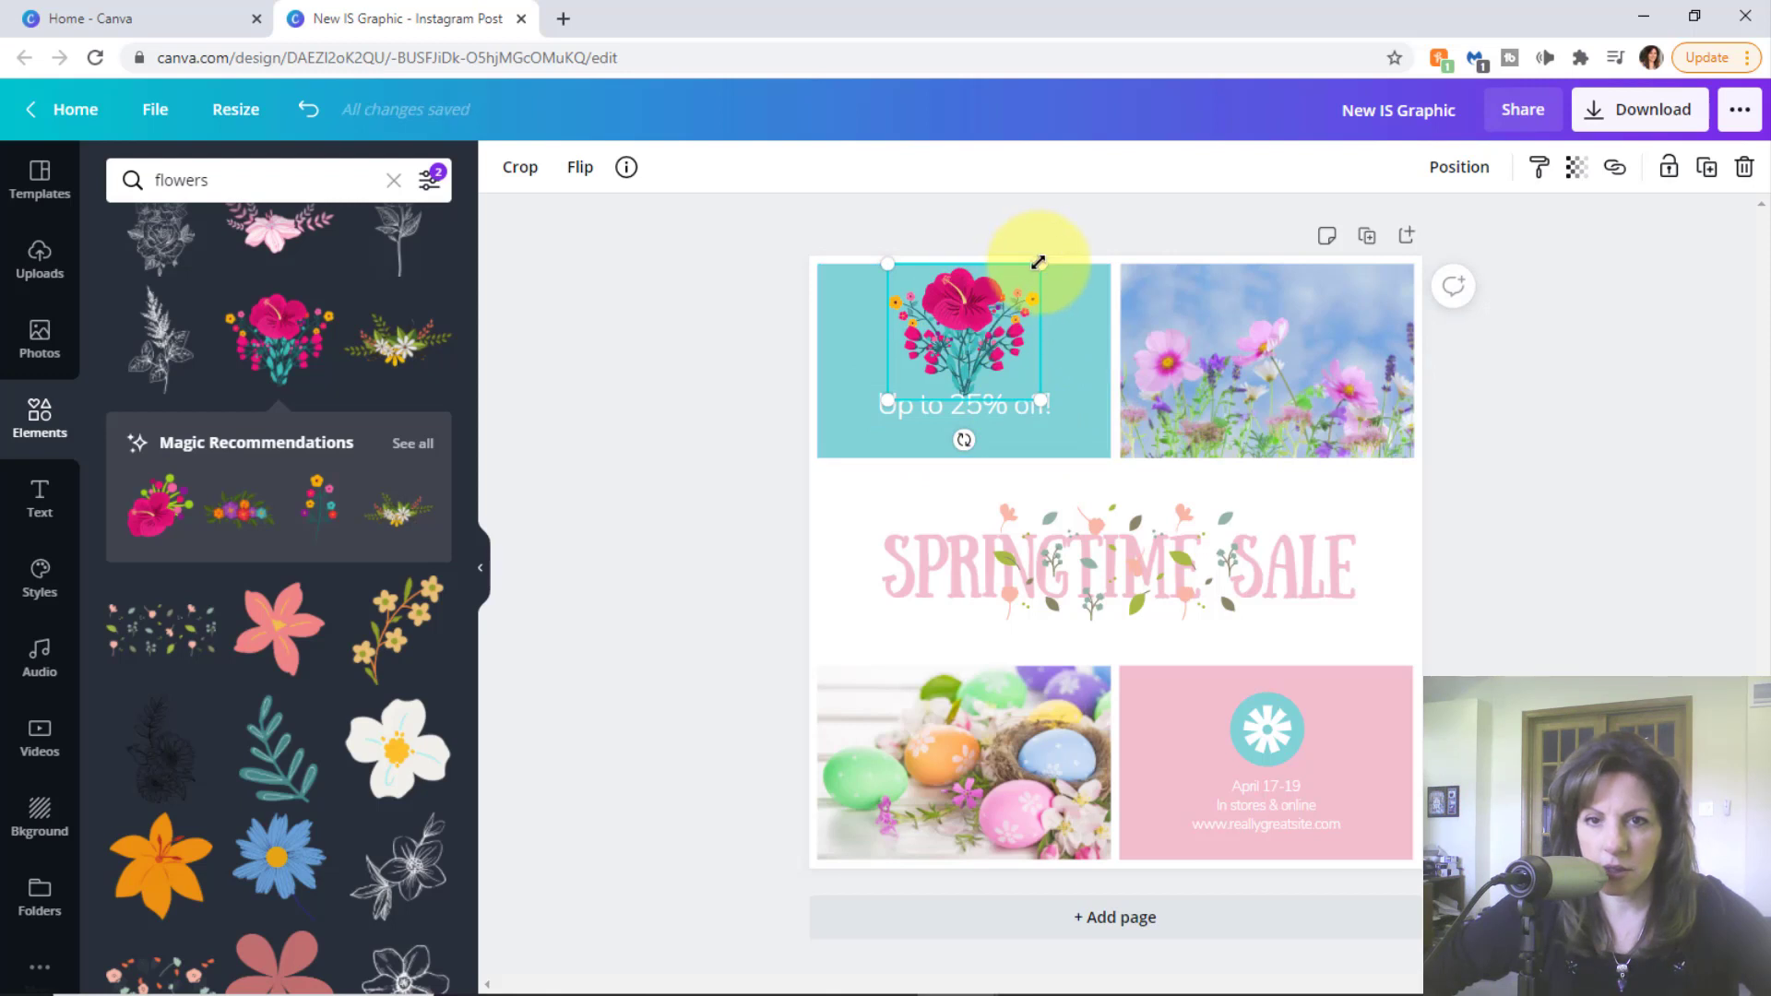
mouse_move(1039, 263)
left_mouse_down()
mouse_move(1036, 249)
mouse_move(1019, 281)
left_mouse_up()
left_click_drag(950, 343, 974, 314)
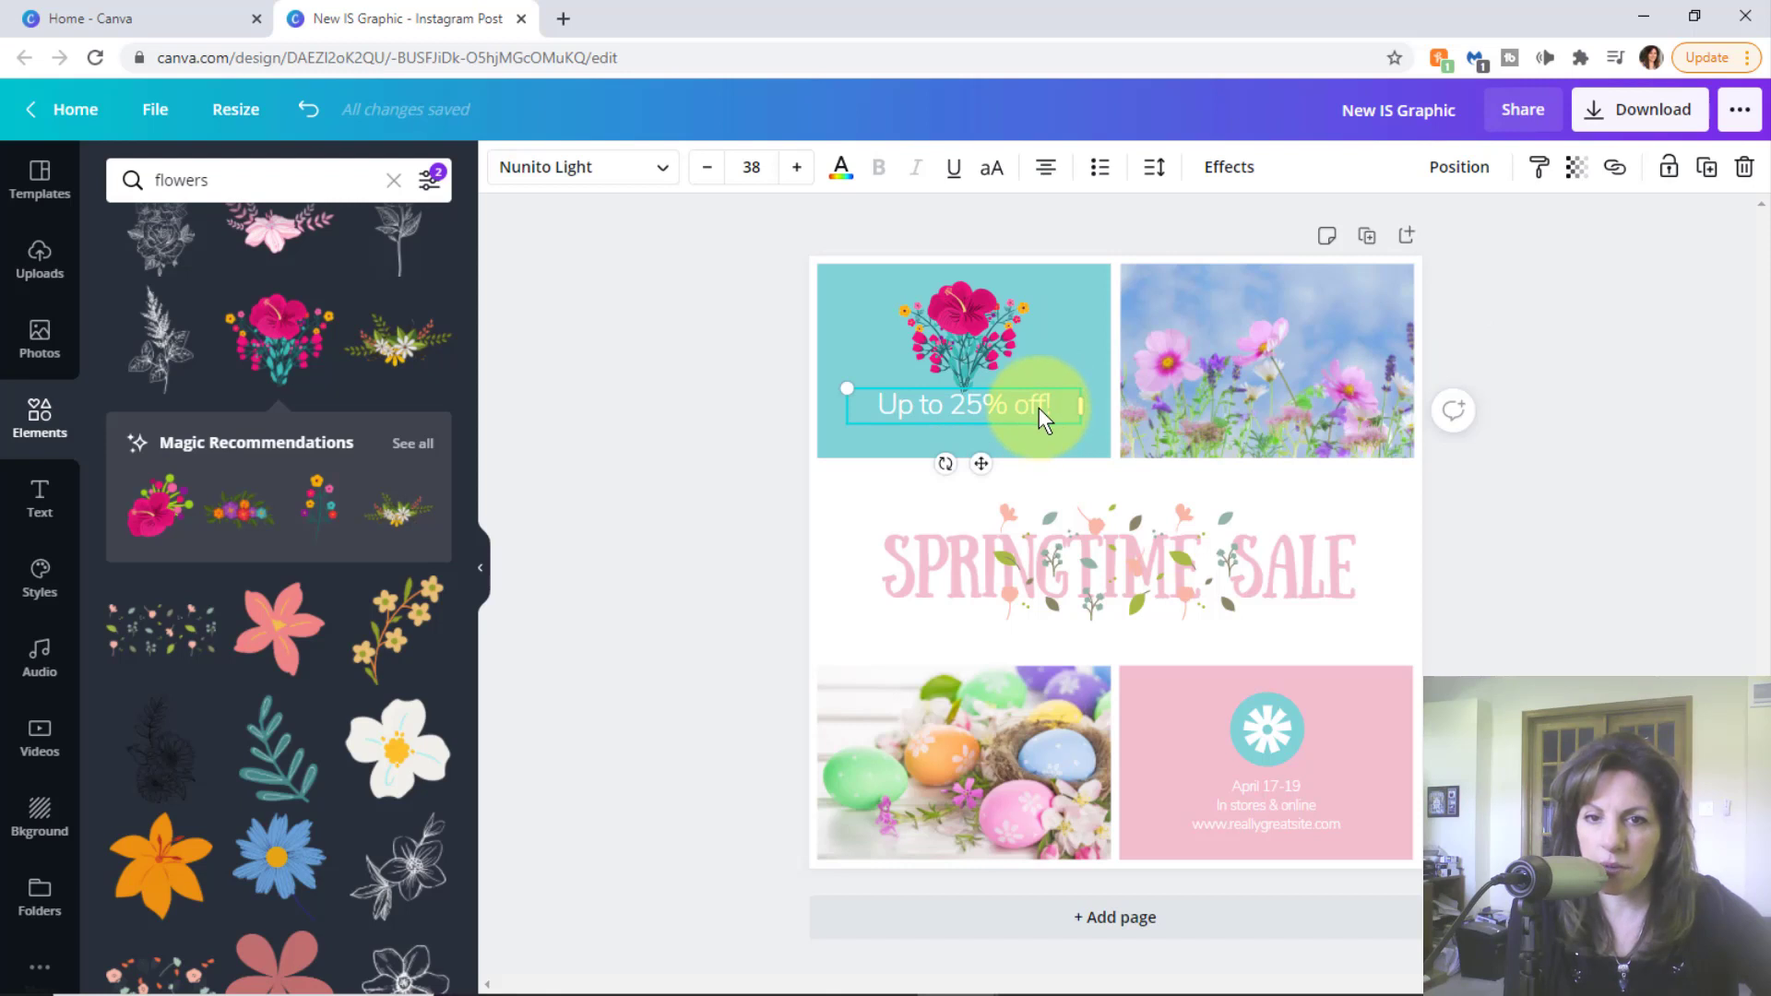
- Move the "Up to 25% off!" text slightly lower so it sits below the bouquet in the teal block
left_click_drag(1039, 407, 1044, 424)
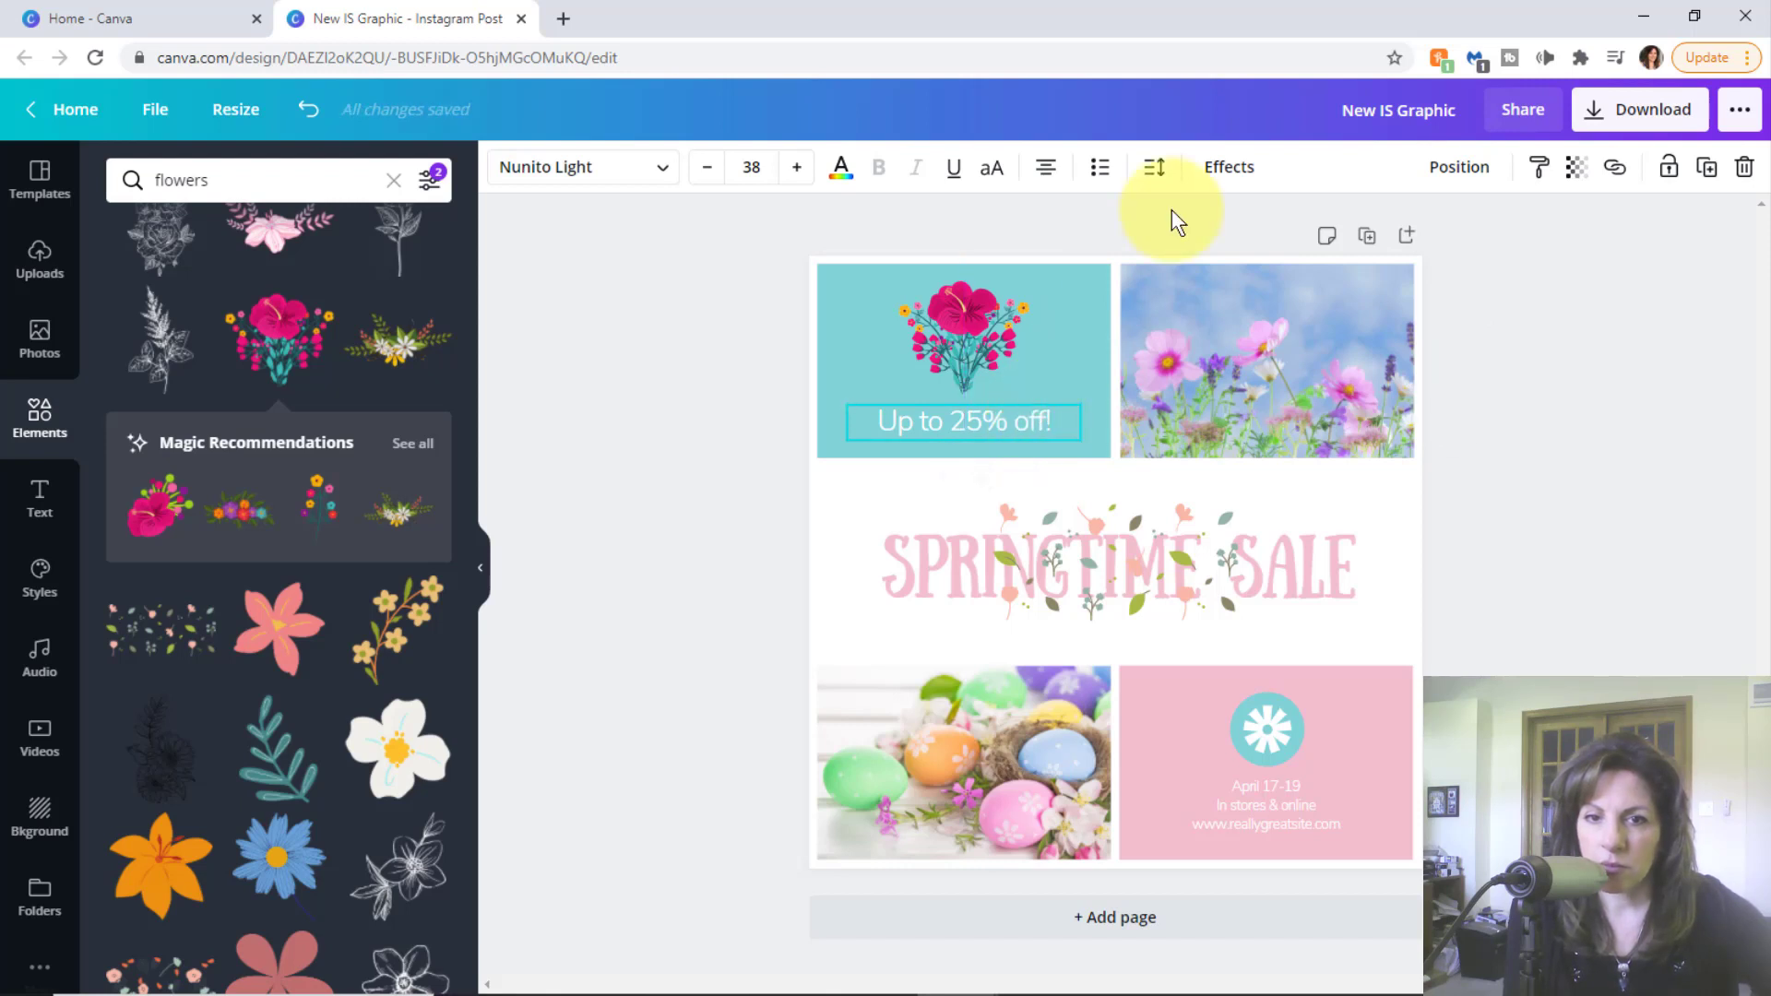
left_click(983, 423)
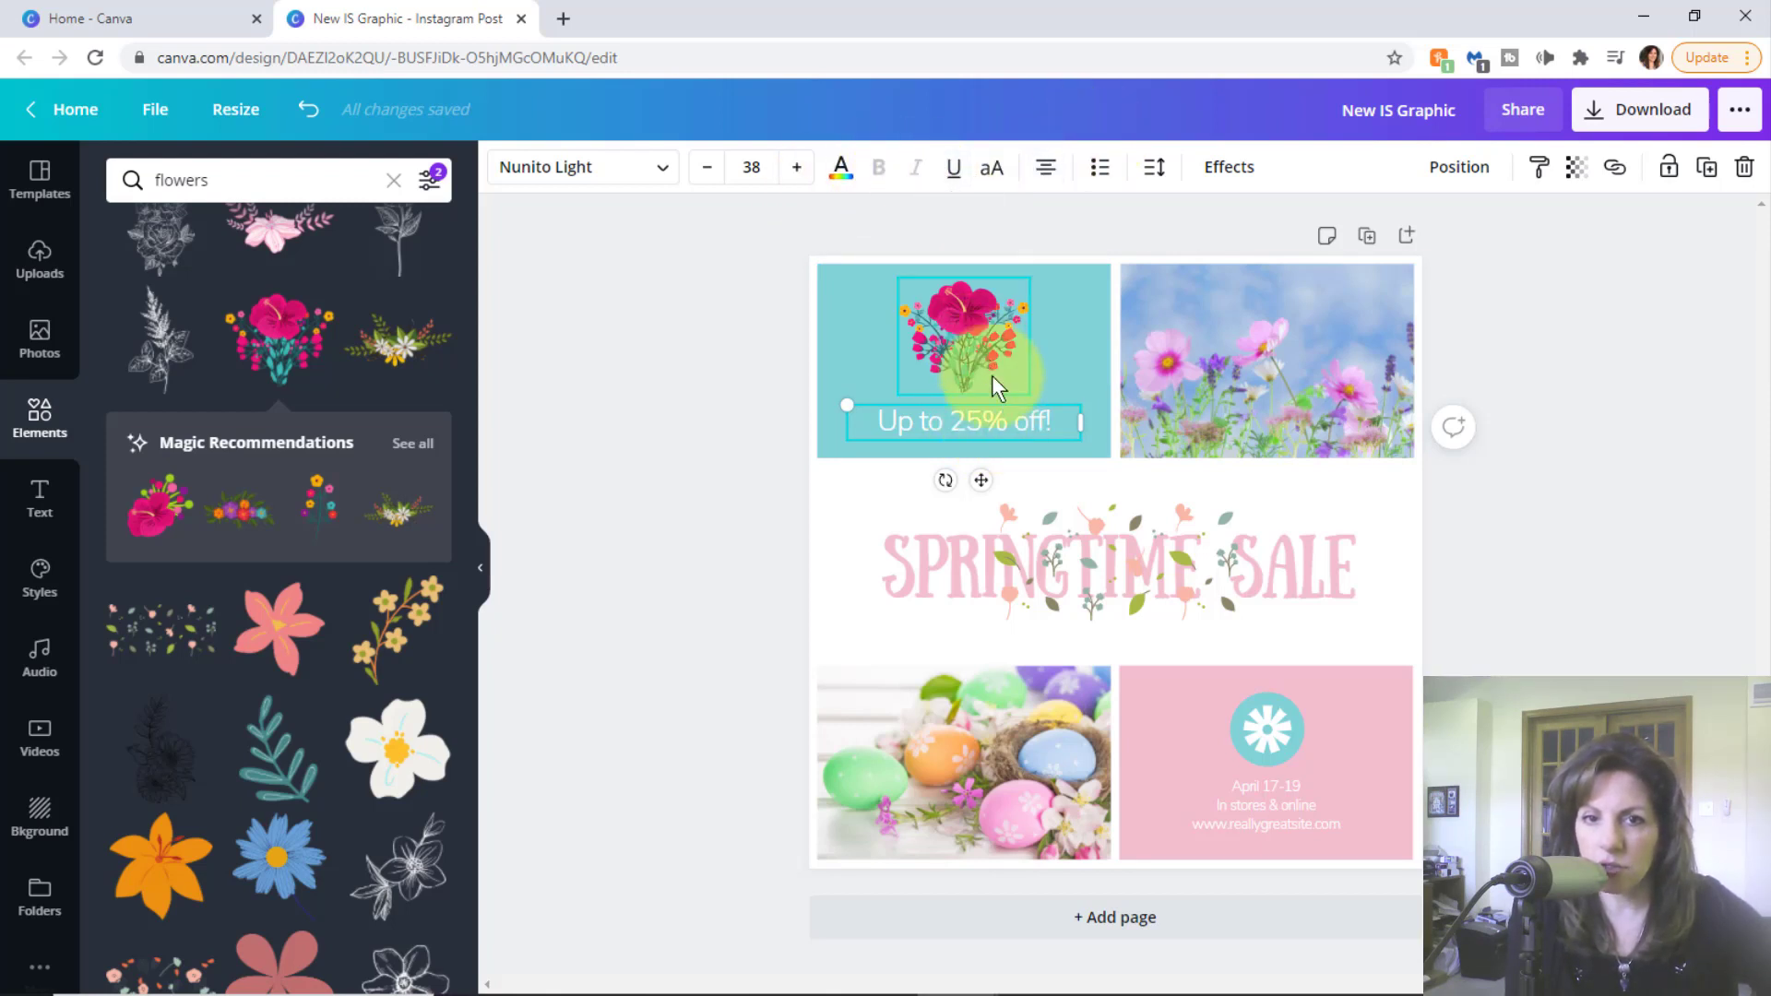
left_click(1000, 422)
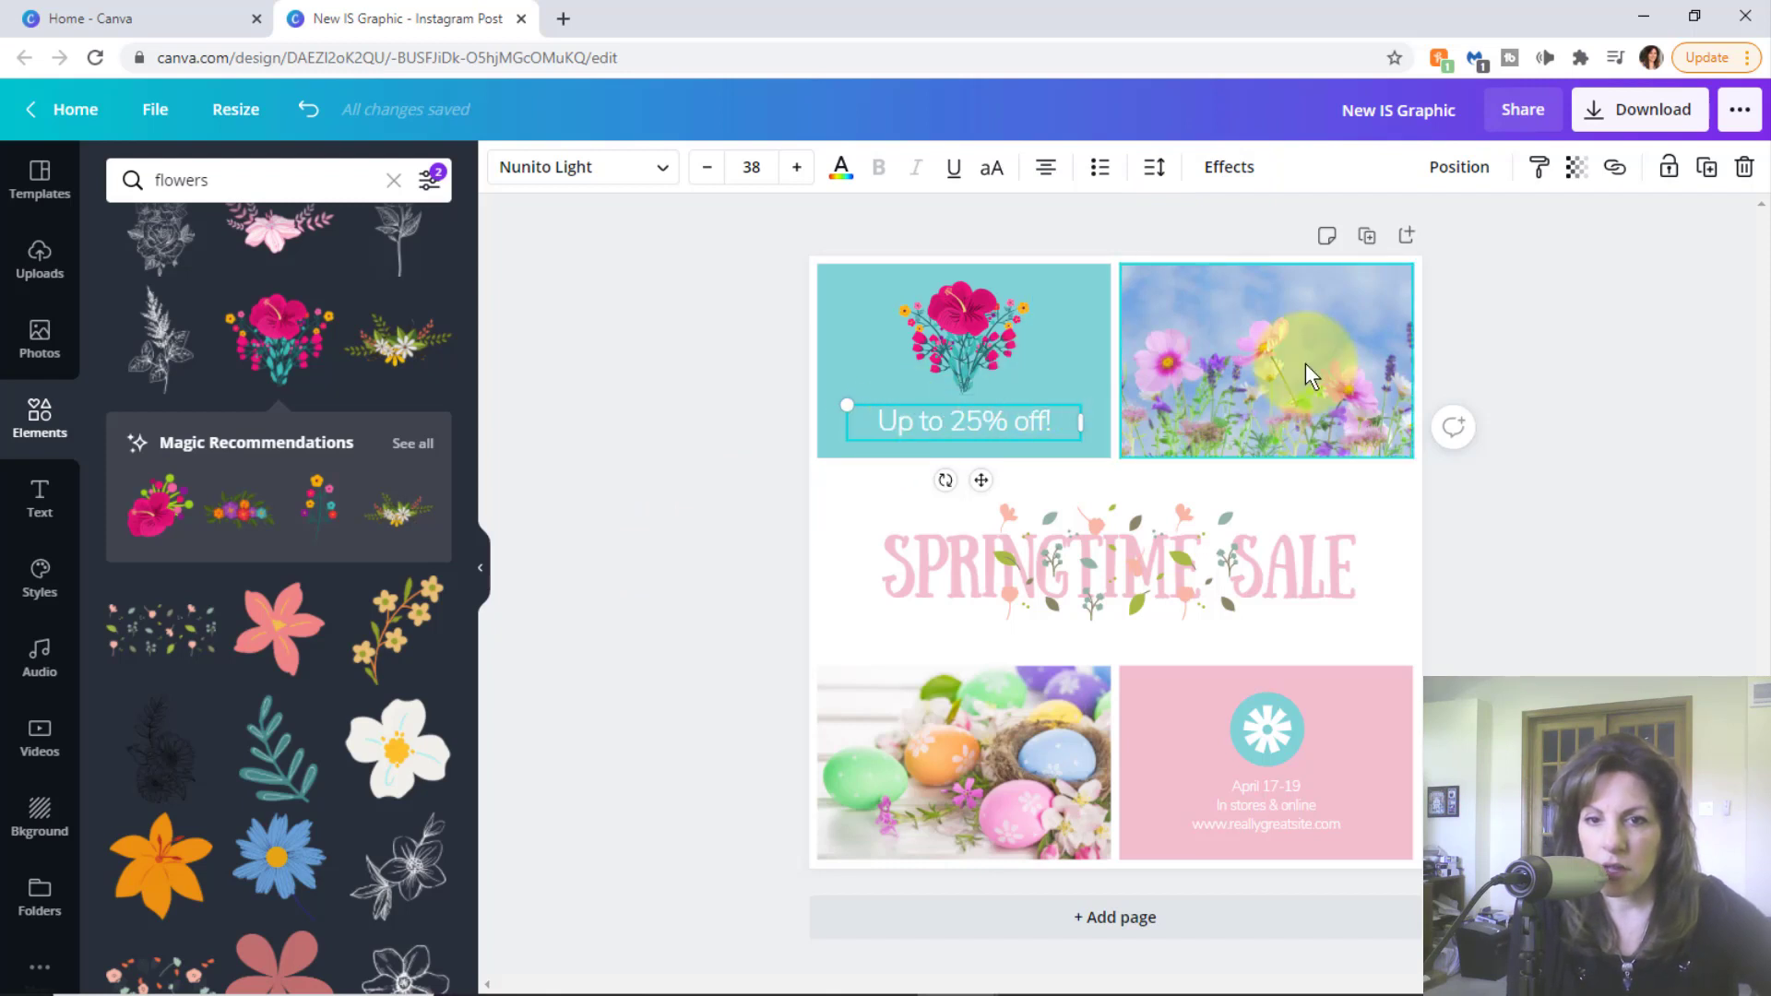
- Delete the scattered-flowers pattern over the headline and recolor the "Springtime Sale" text coral red
left_click(1123, 535)
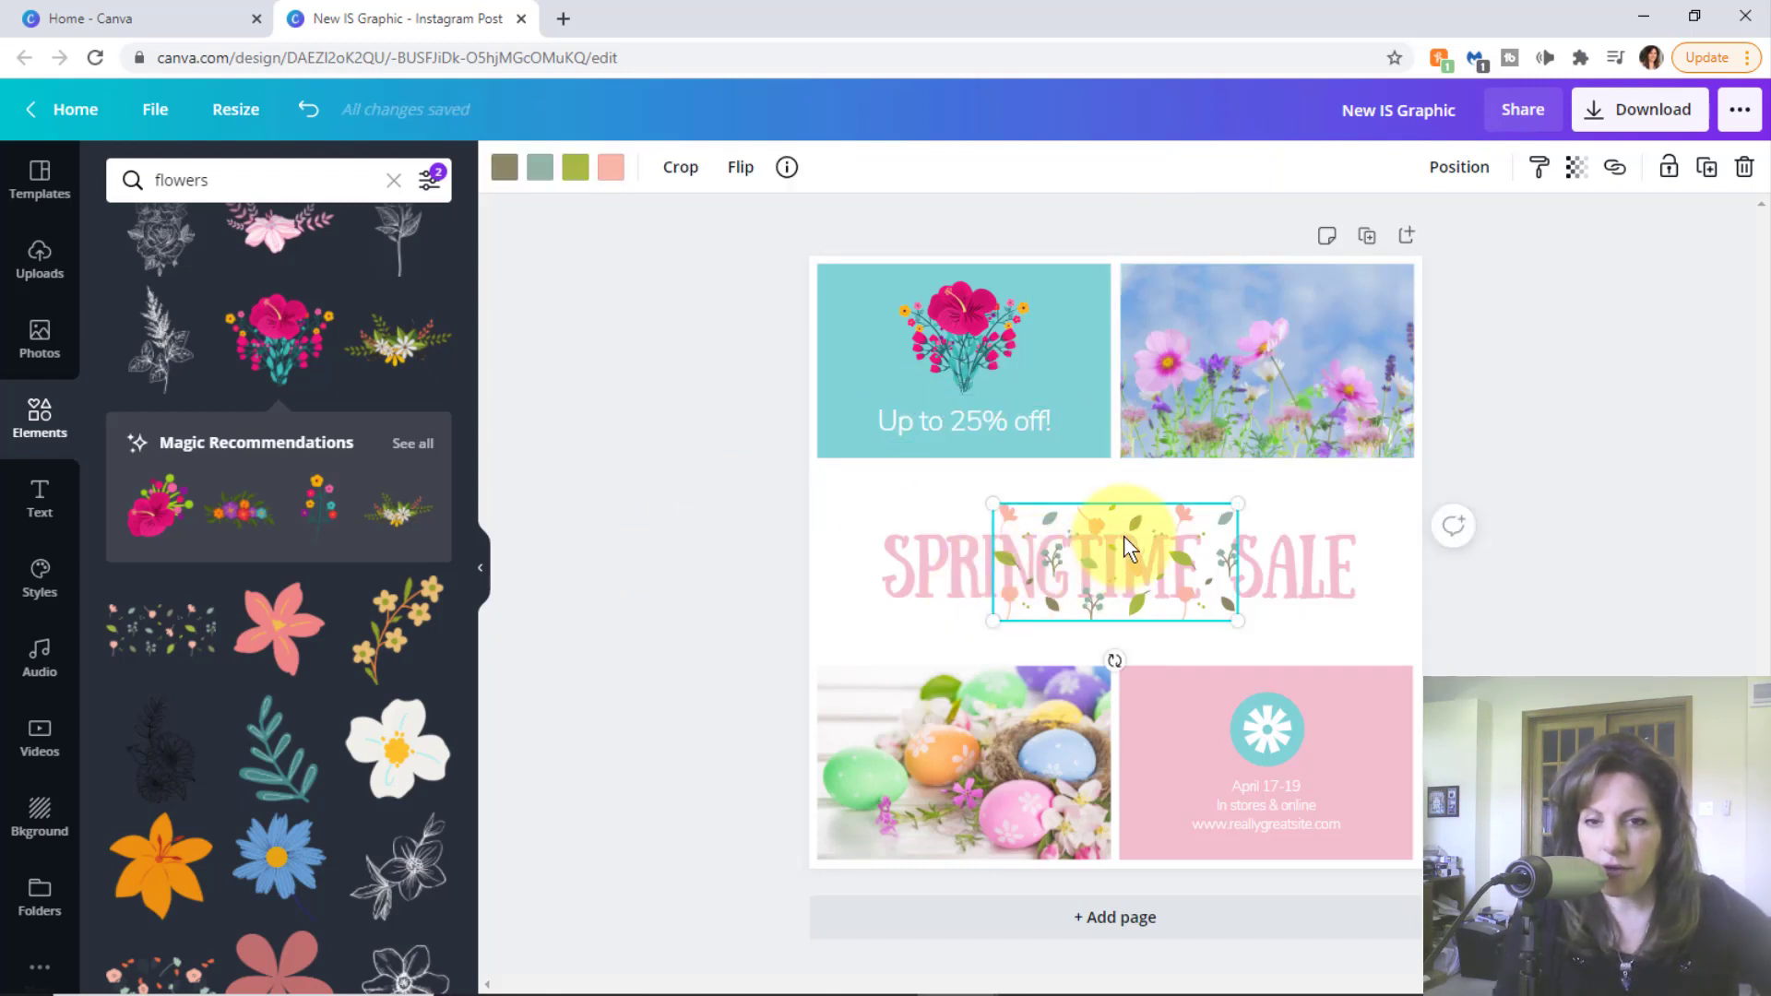
key("Delete")
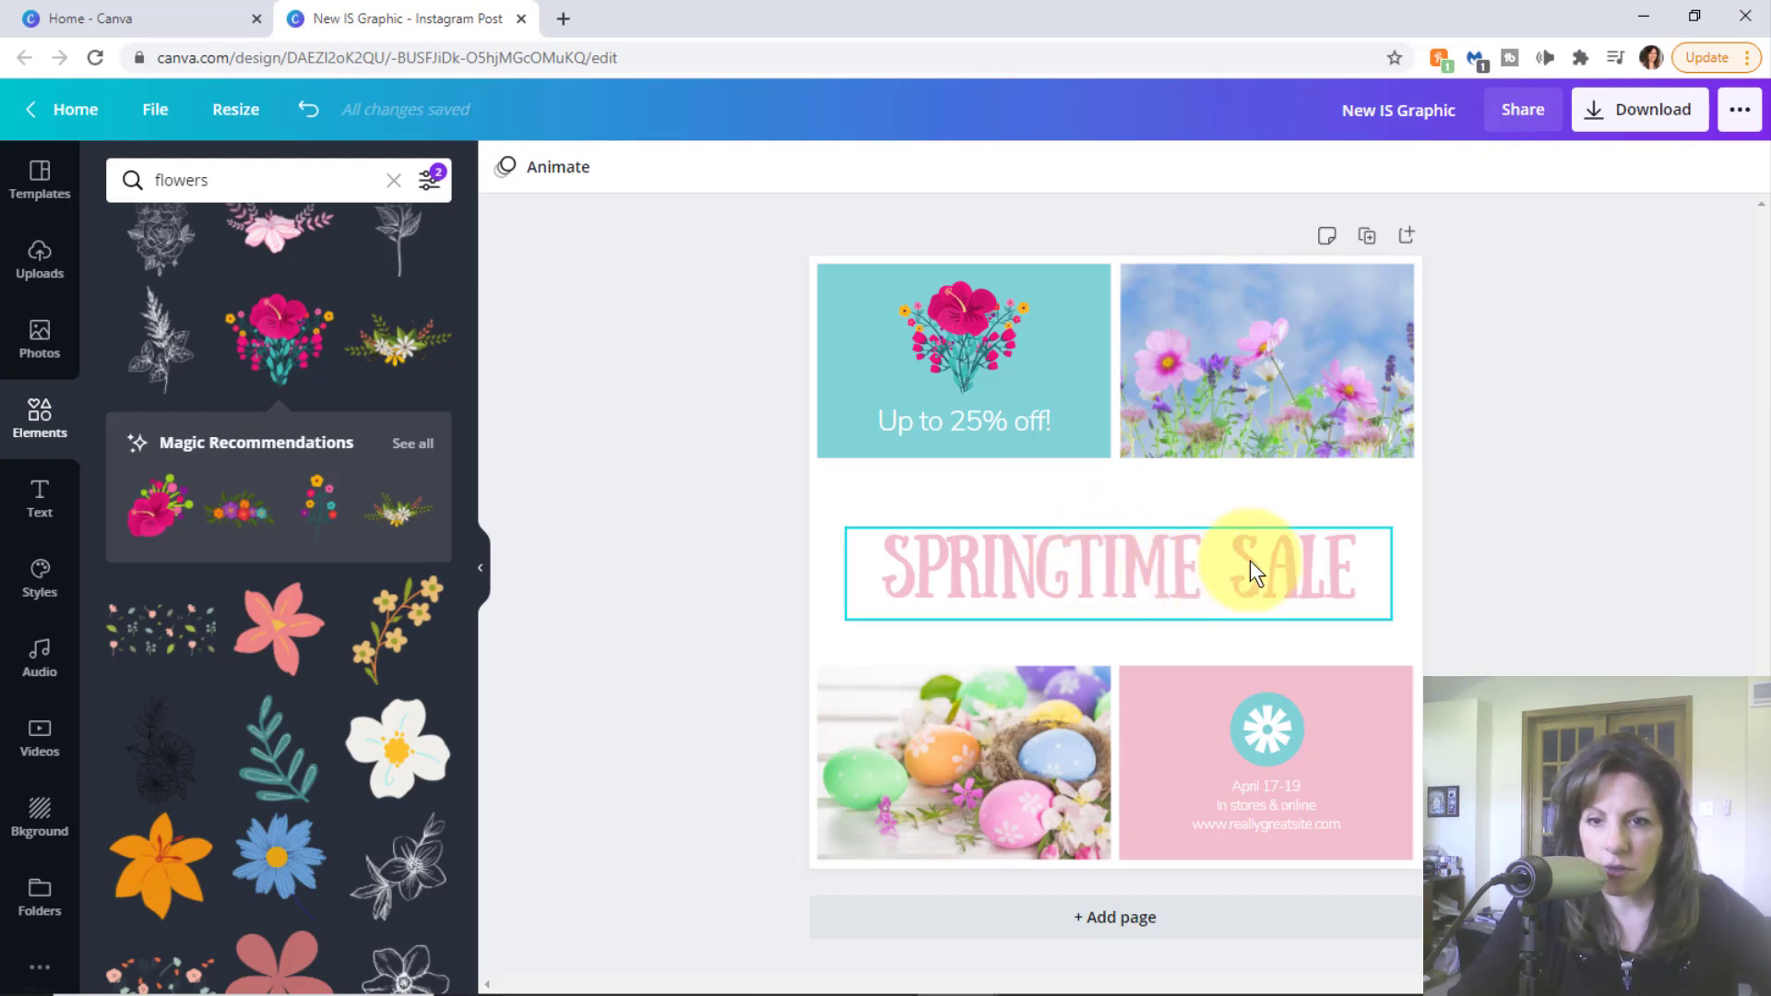
left_click(1127, 538)
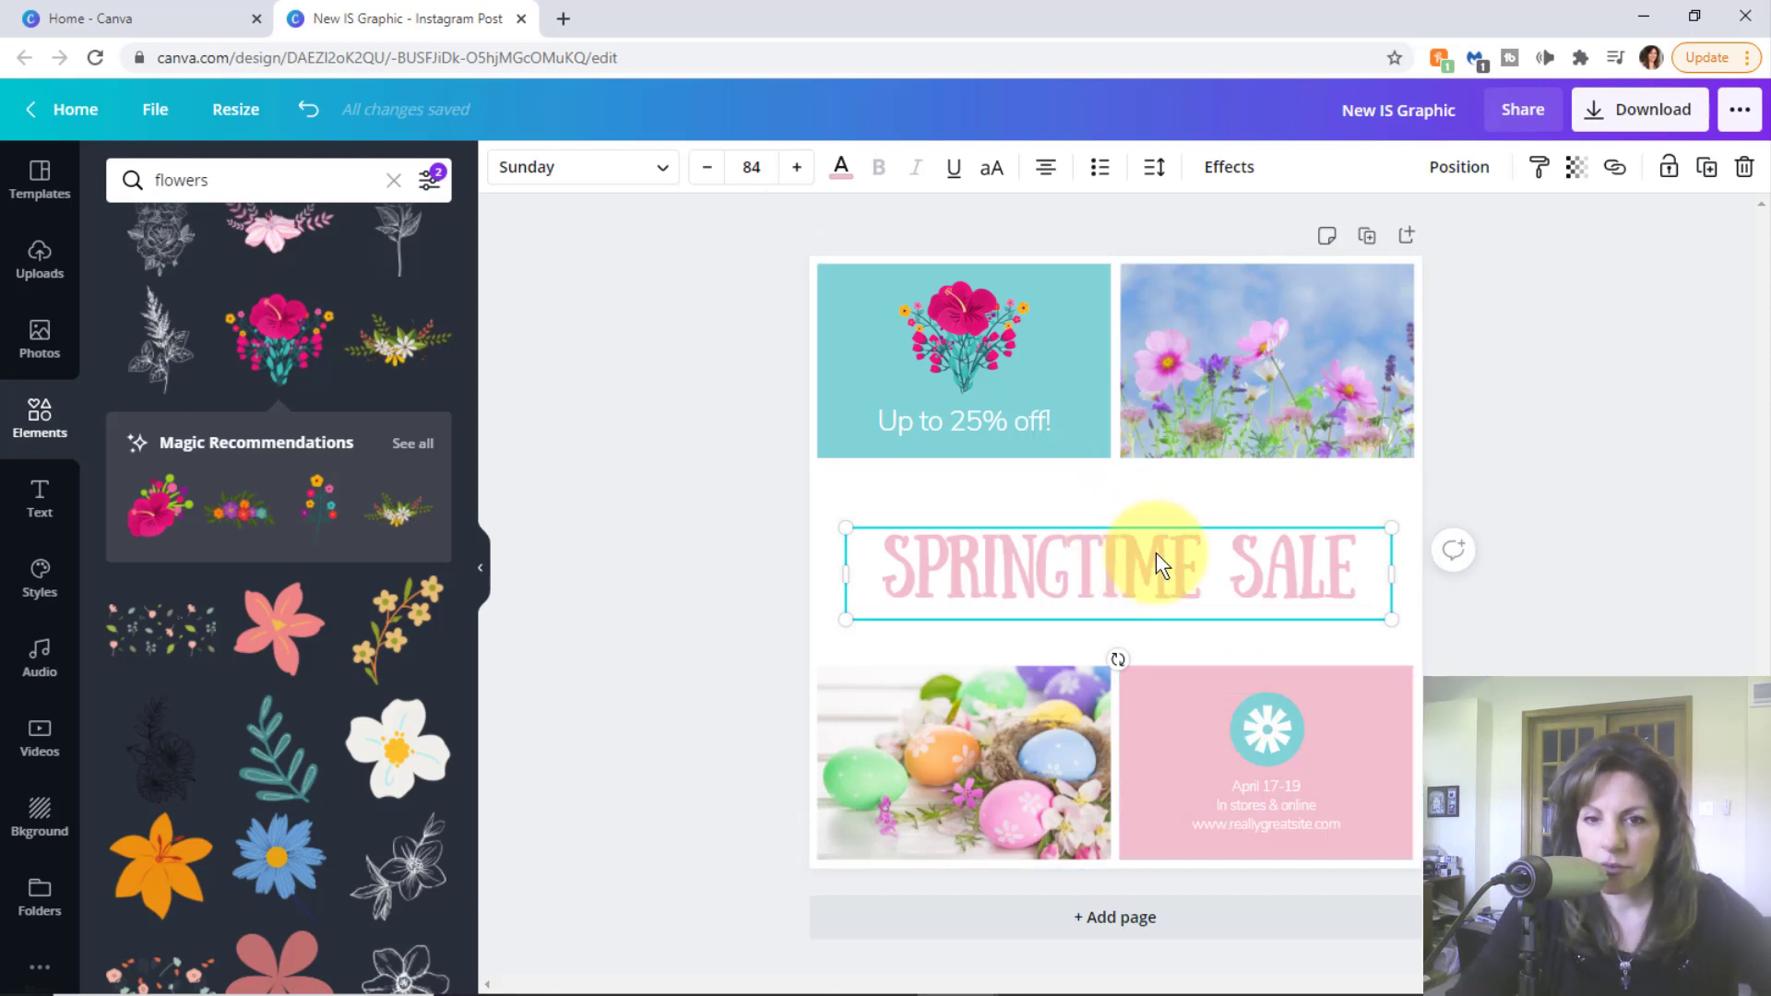
left_click(842, 173)
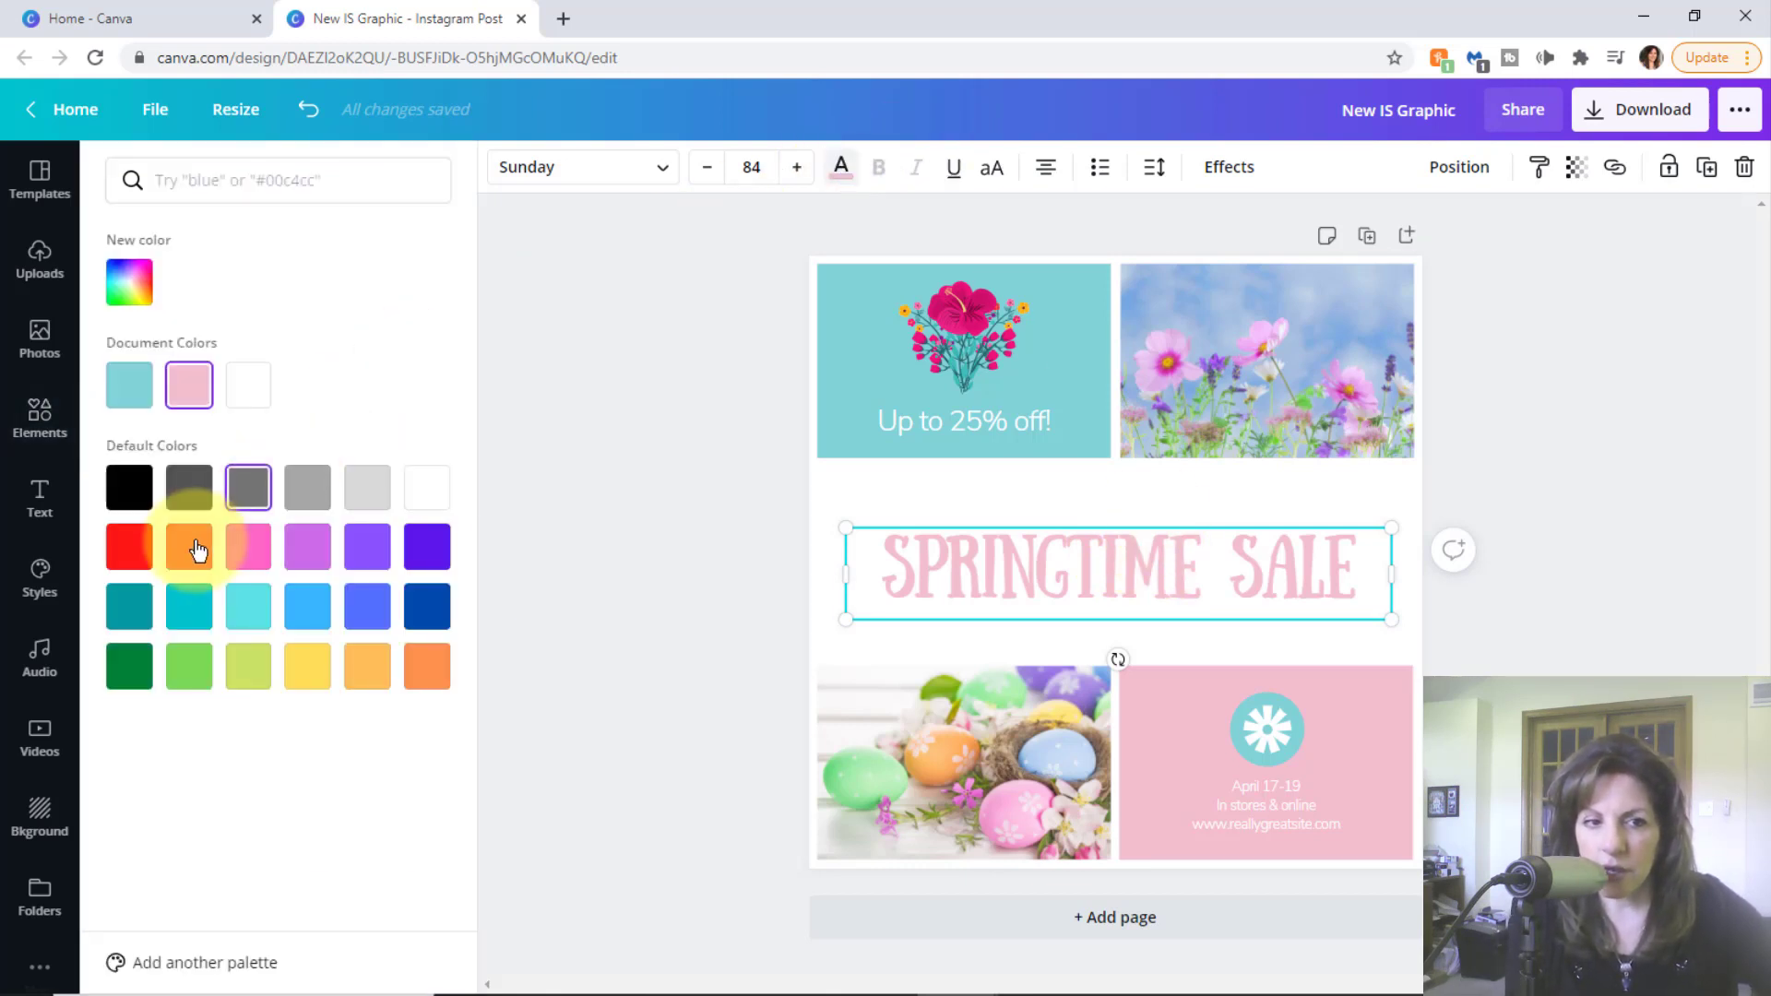
left_click(197, 550)
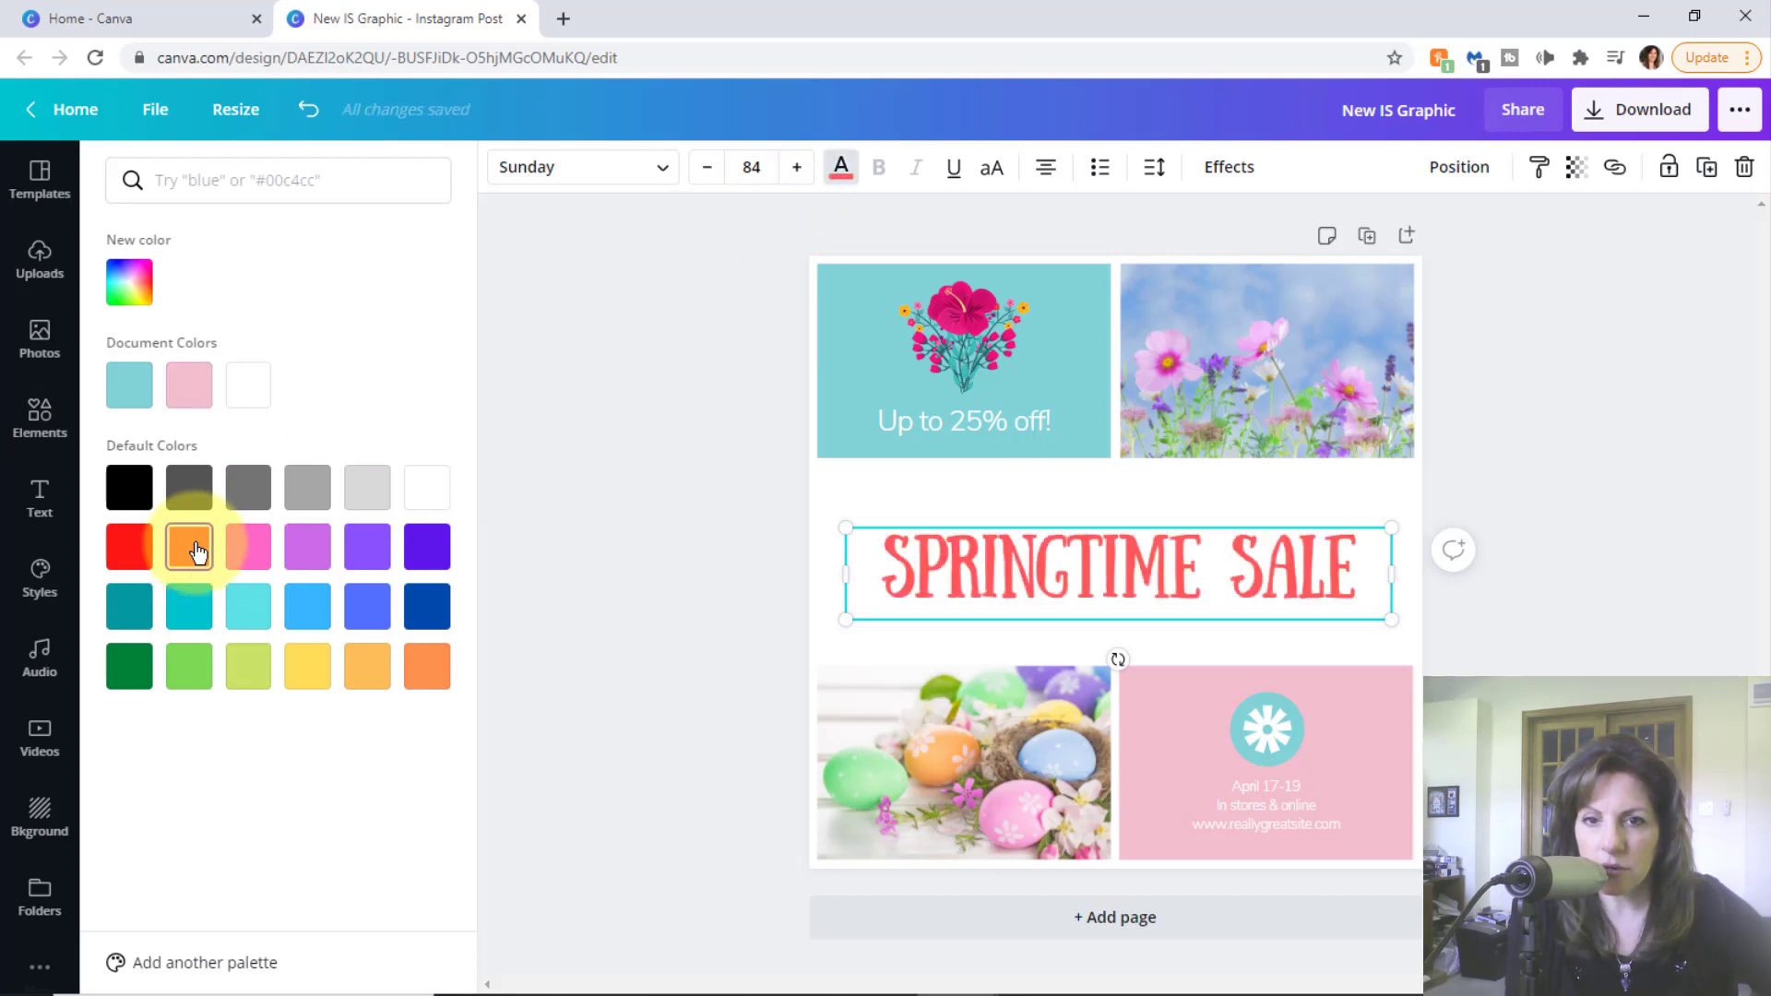
- Change the color of the "Up to 25% off!" text in the teal block to black
left_click(944, 420)
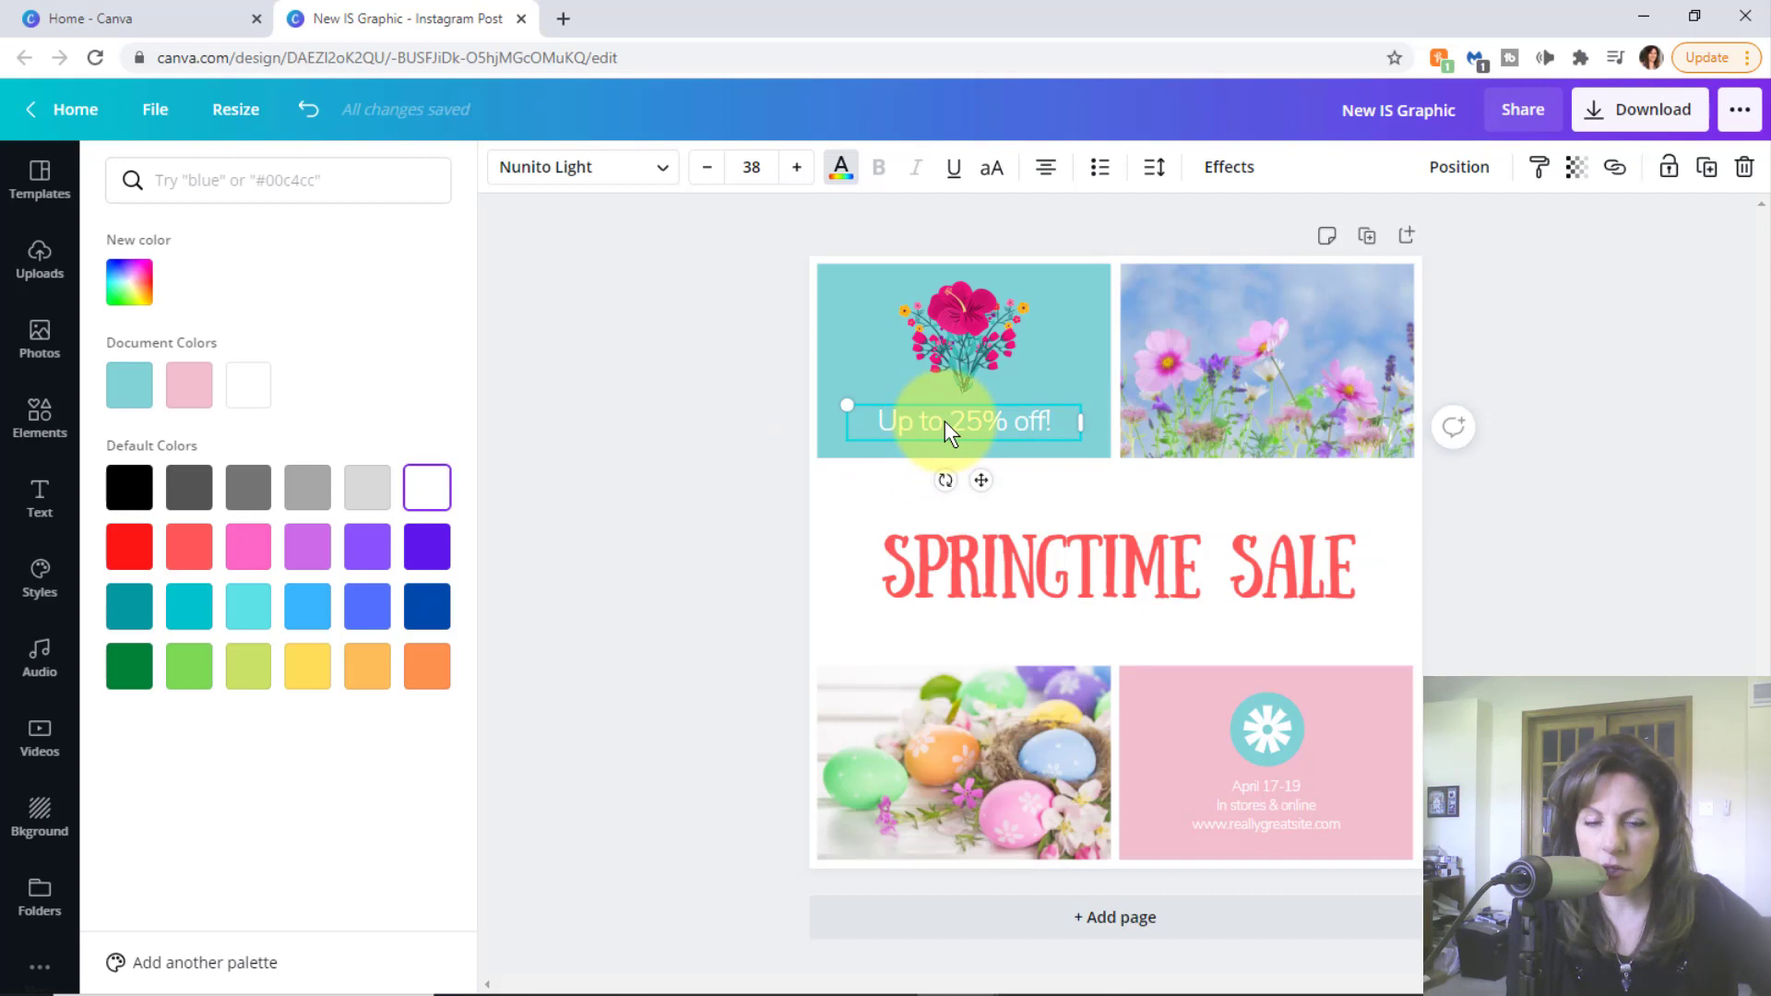
left_click(945, 421)
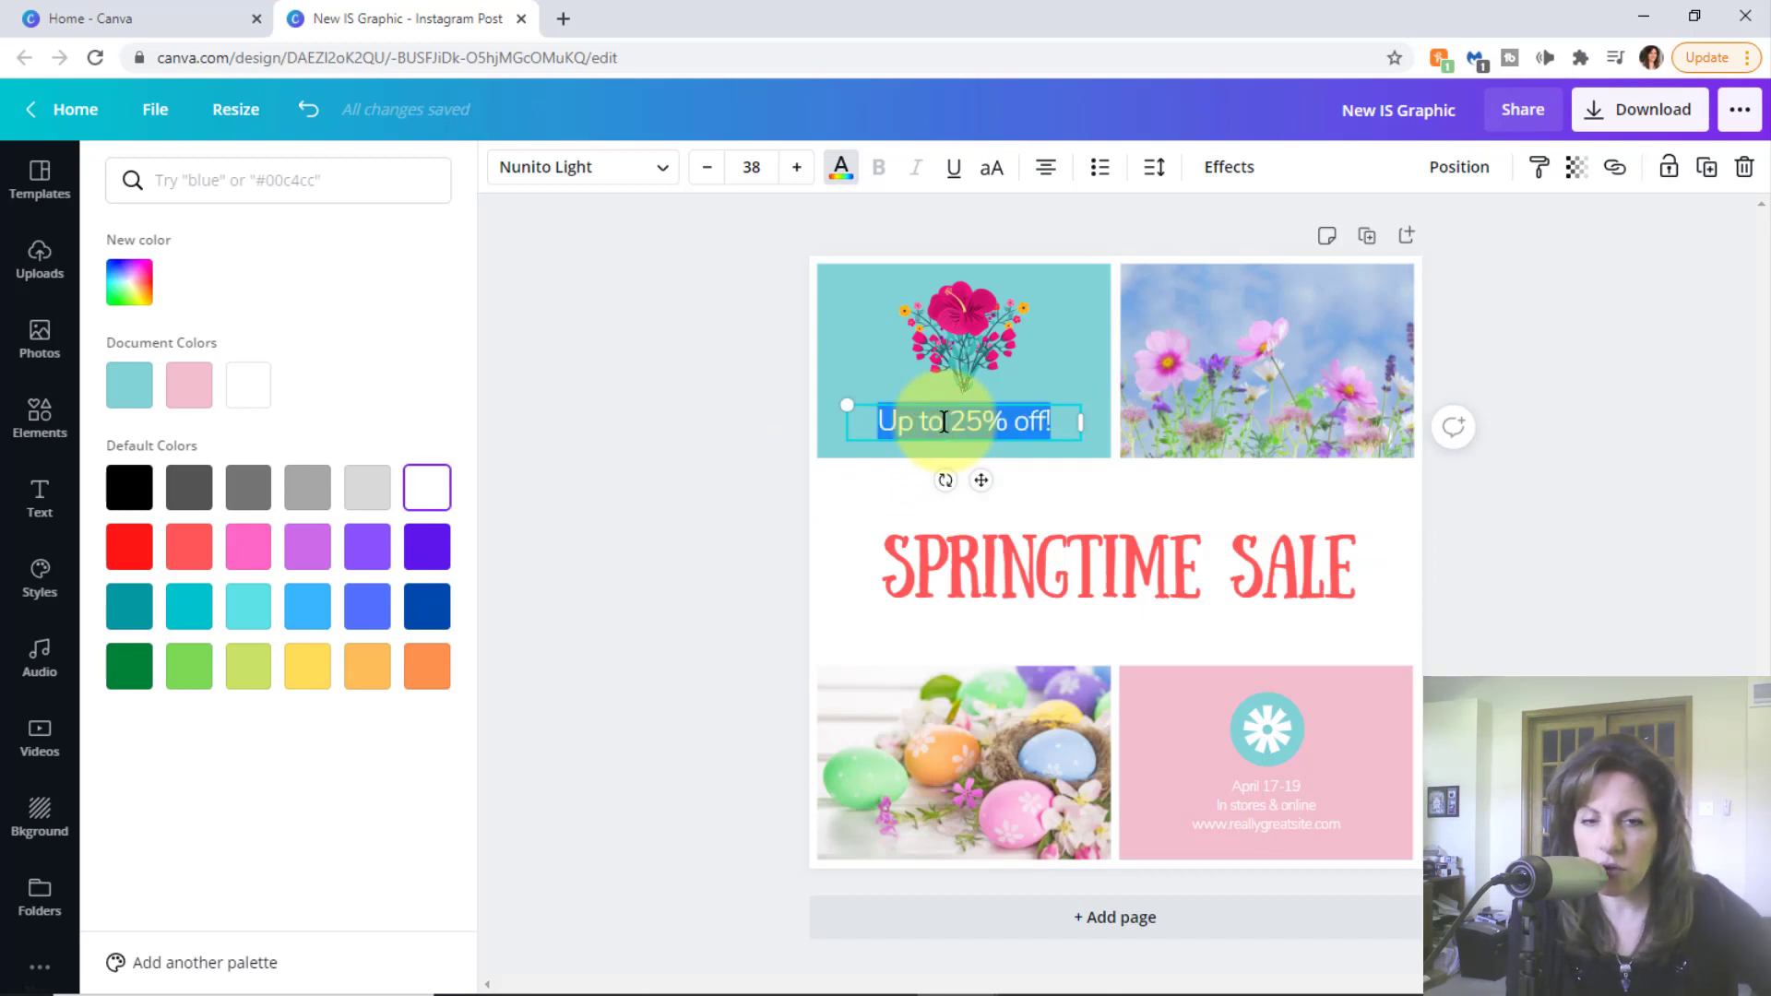
left_click(841, 170)
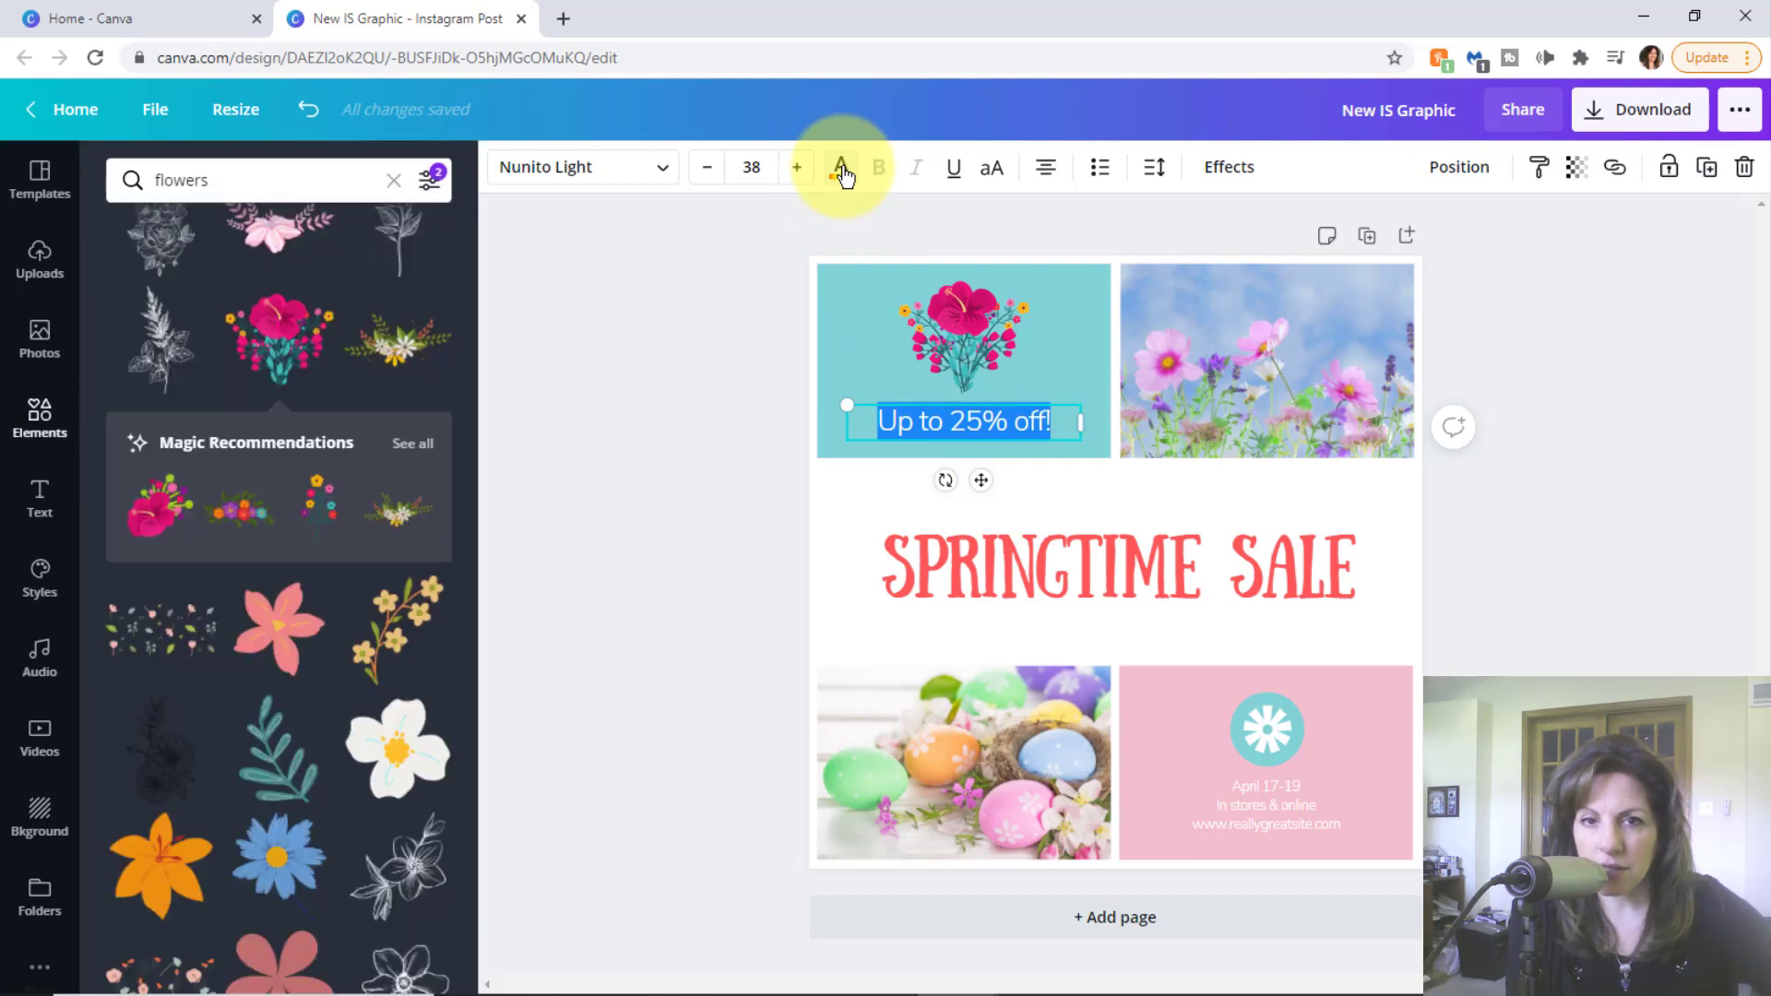
left_click(842, 172)
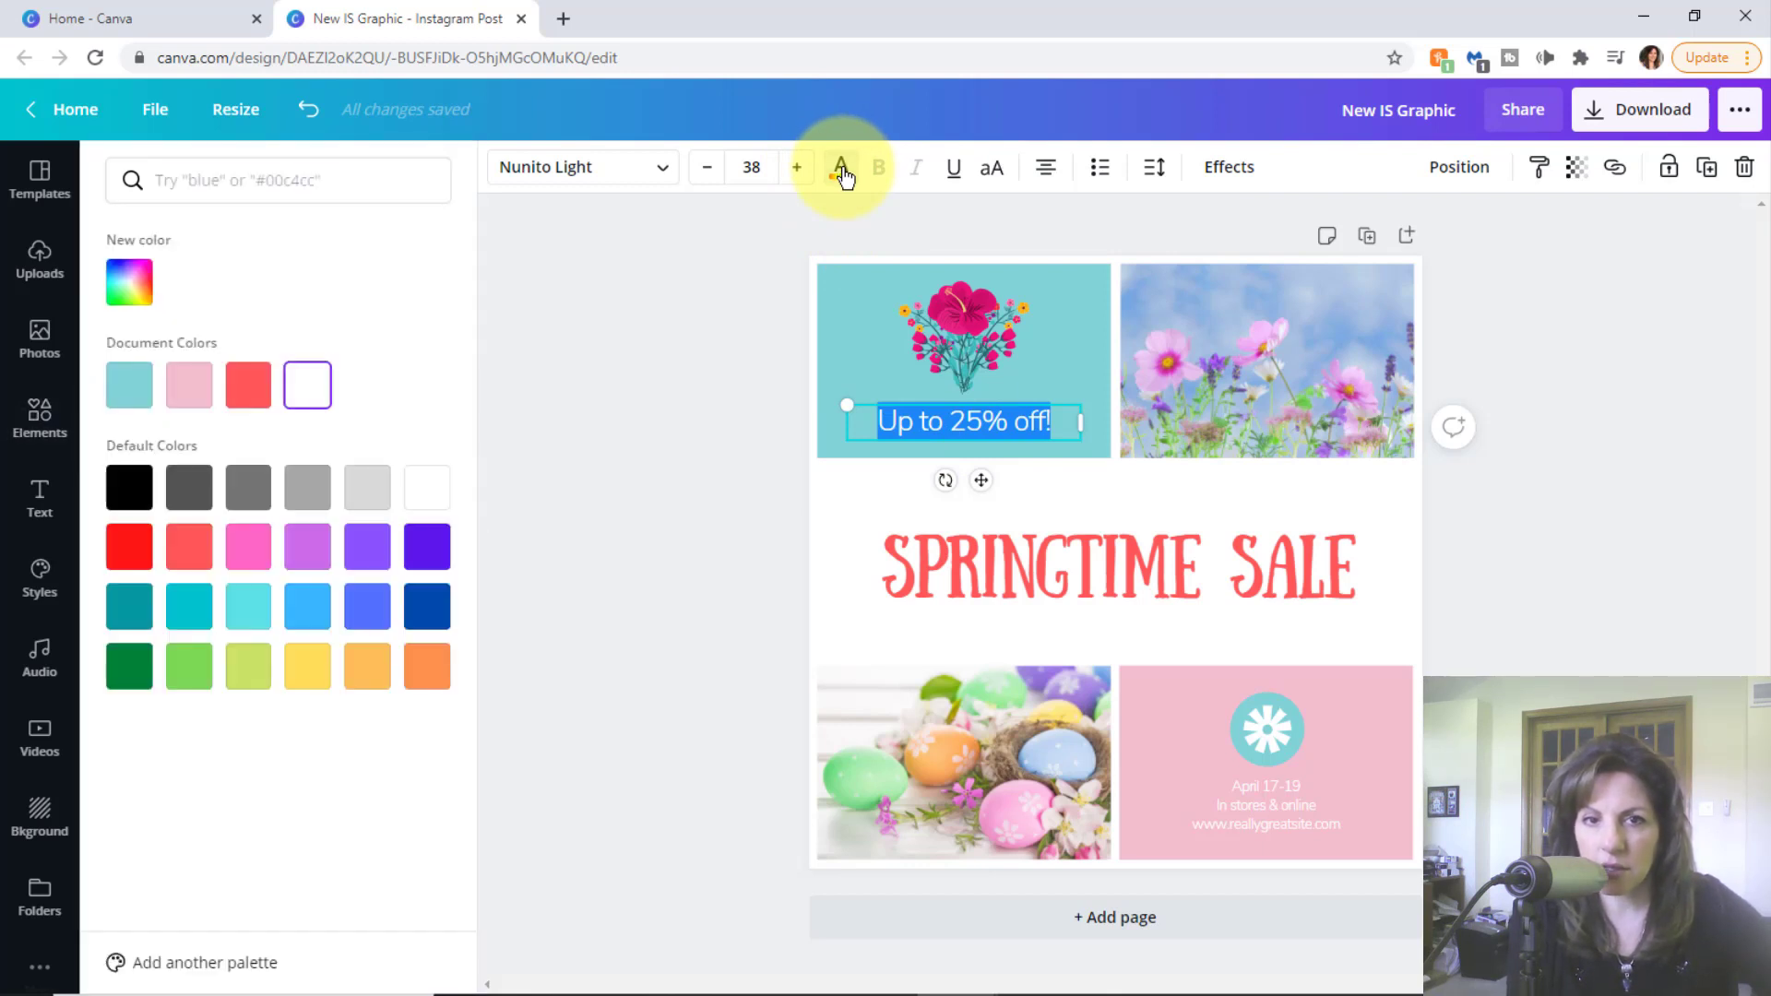
left_click(129, 485)
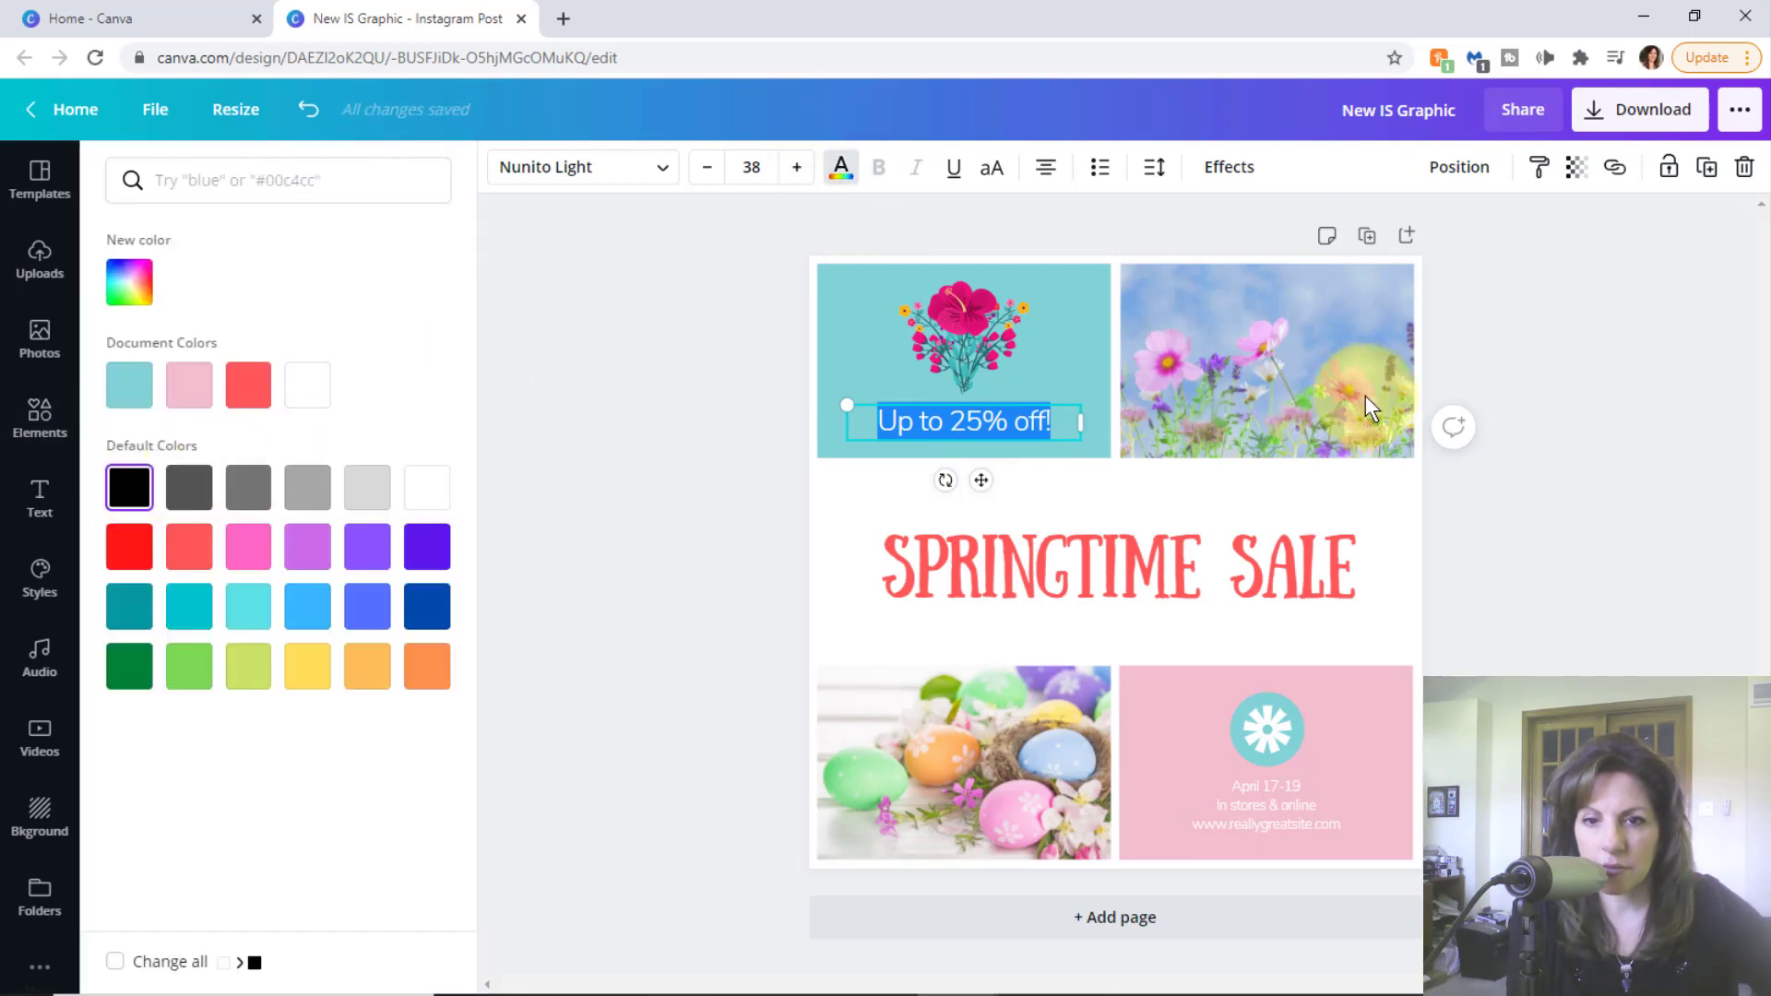
left_click(1321, 507)
left_click(1273, 482)
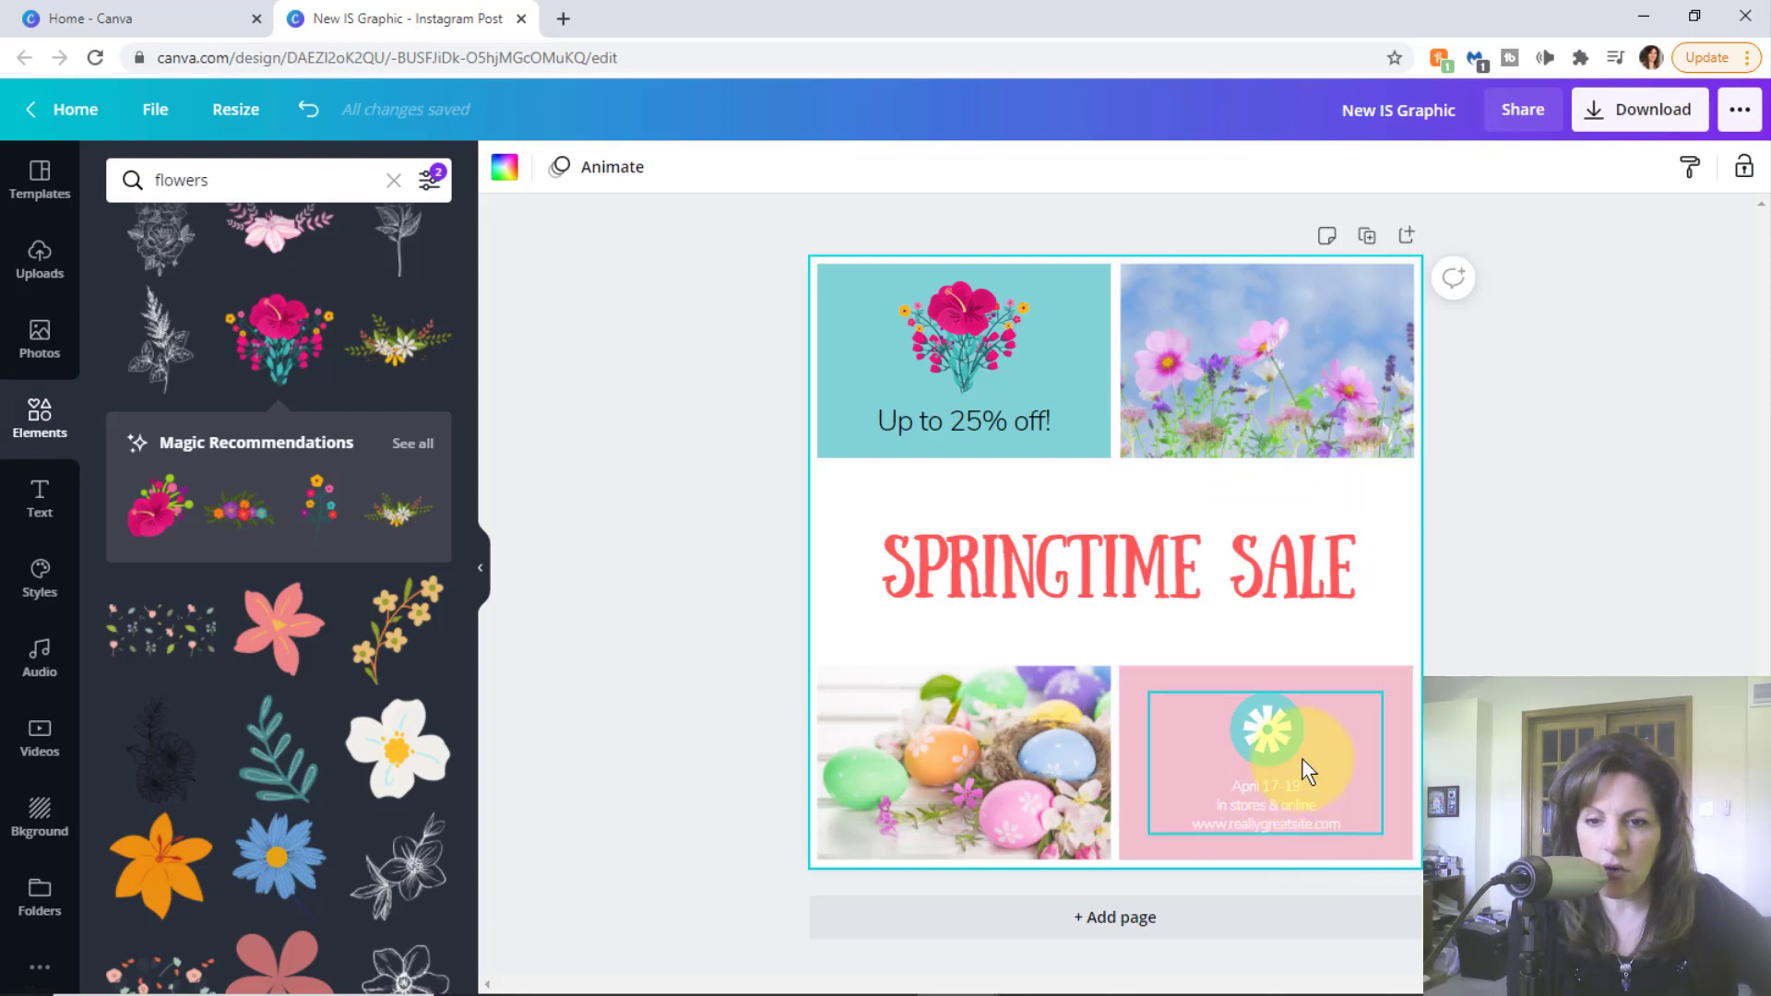
- Ungroup the flower icon from the event details in the pink block and delete the icon
right_click(1254, 730)
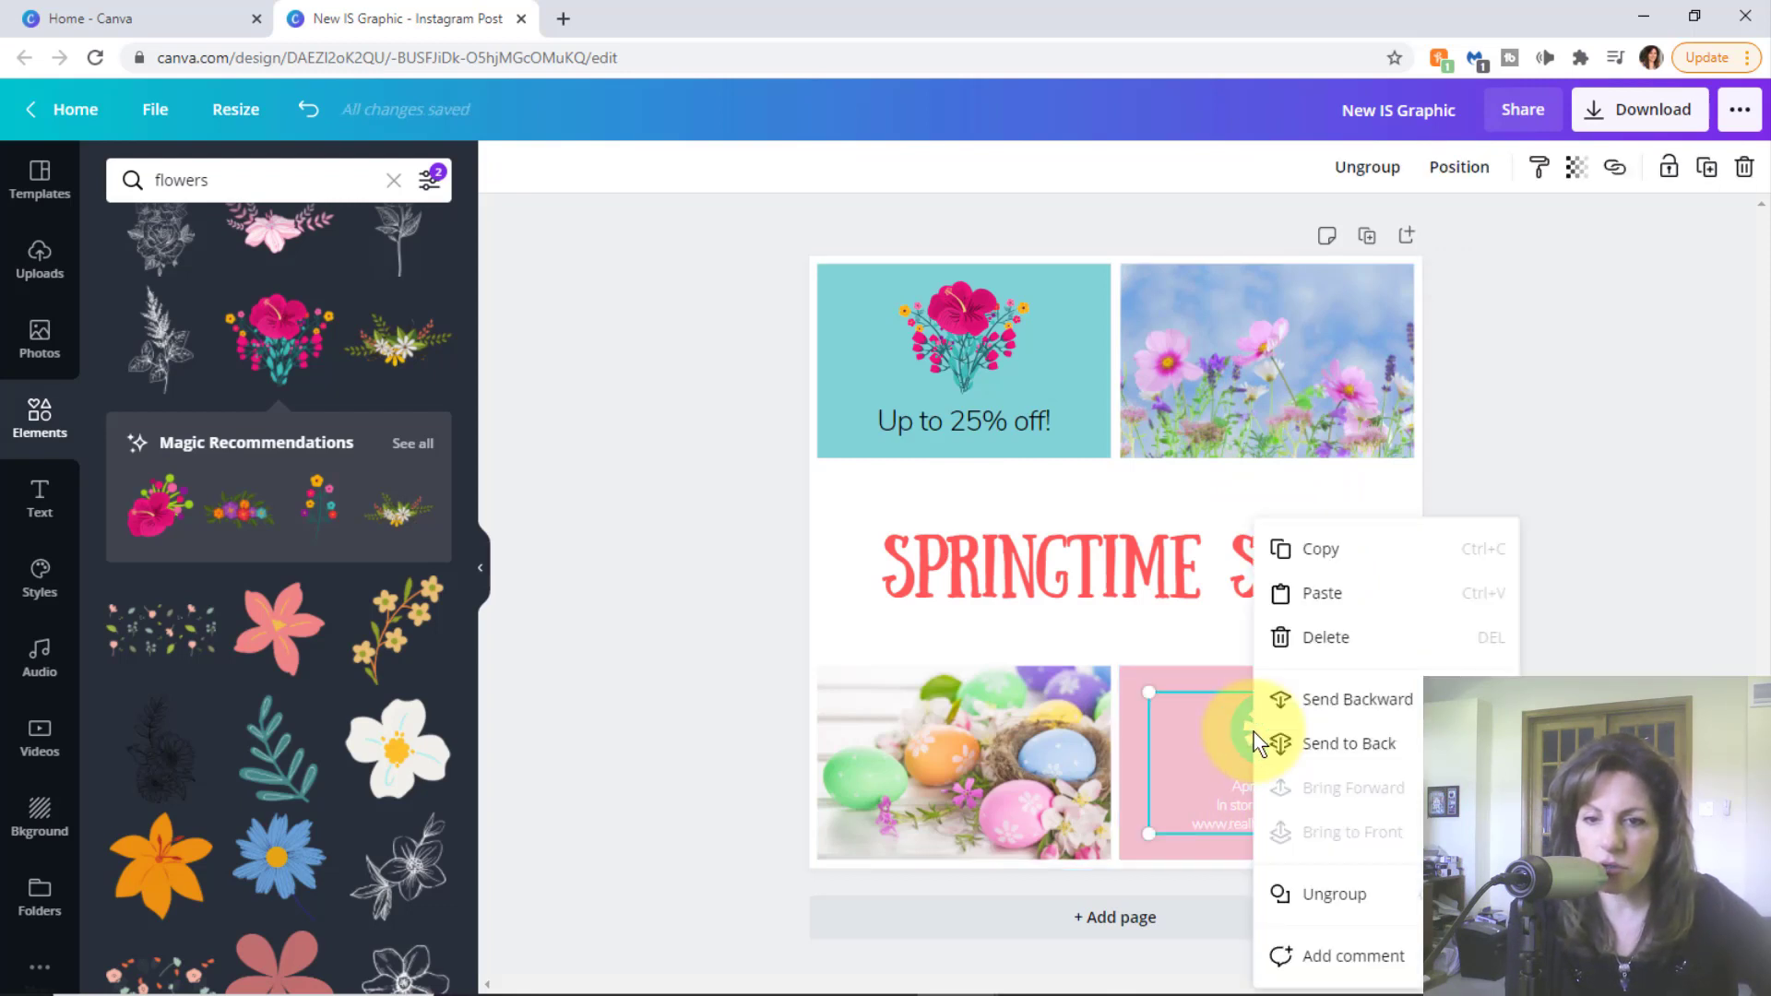
left_click(1335, 895)
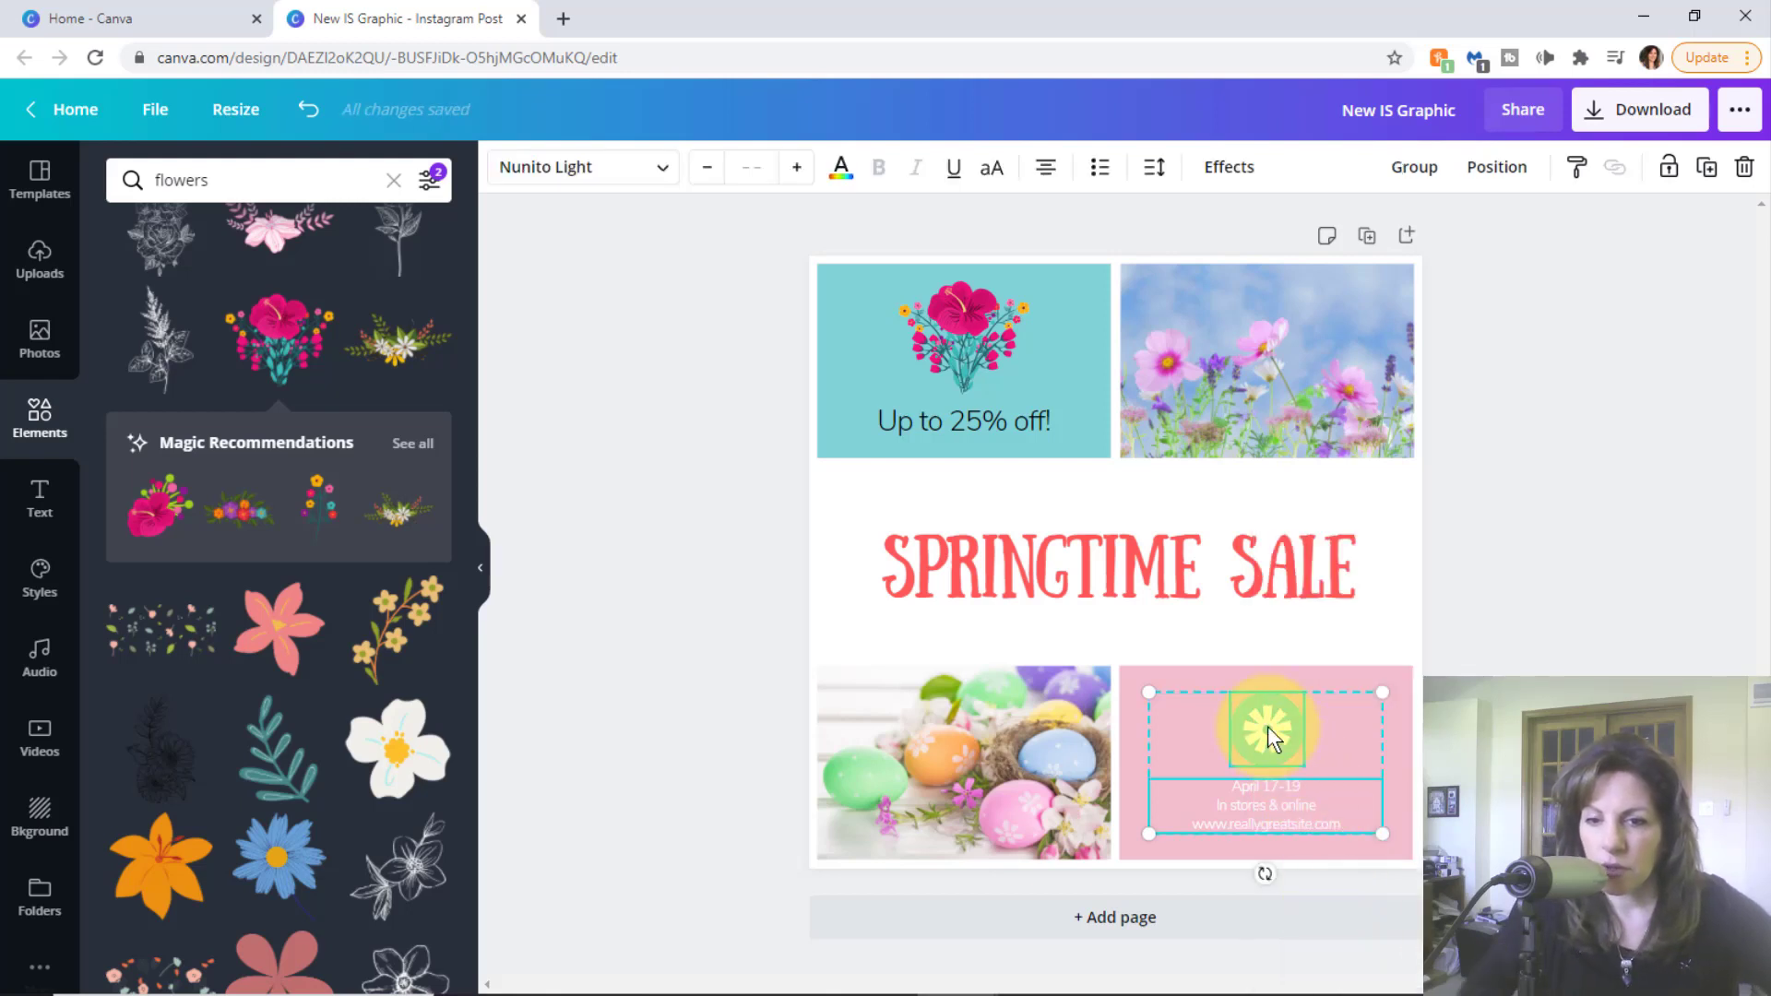
left_click(1374, 595)
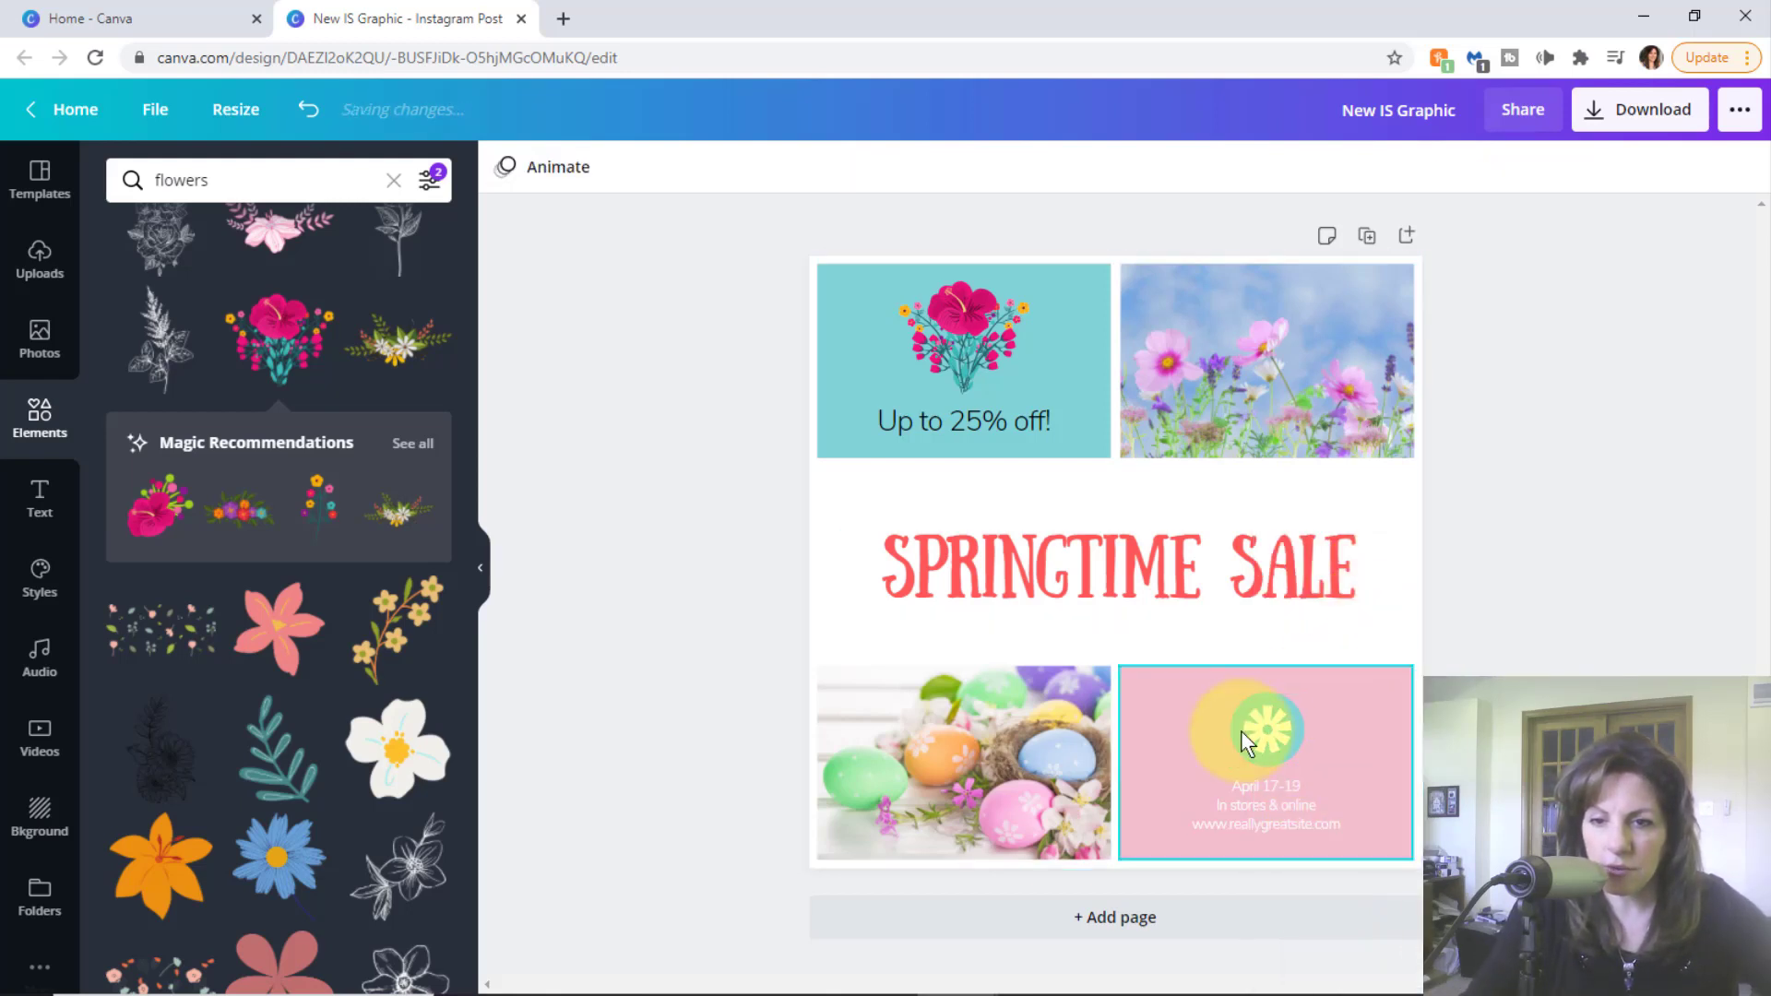
left_click(1276, 725)
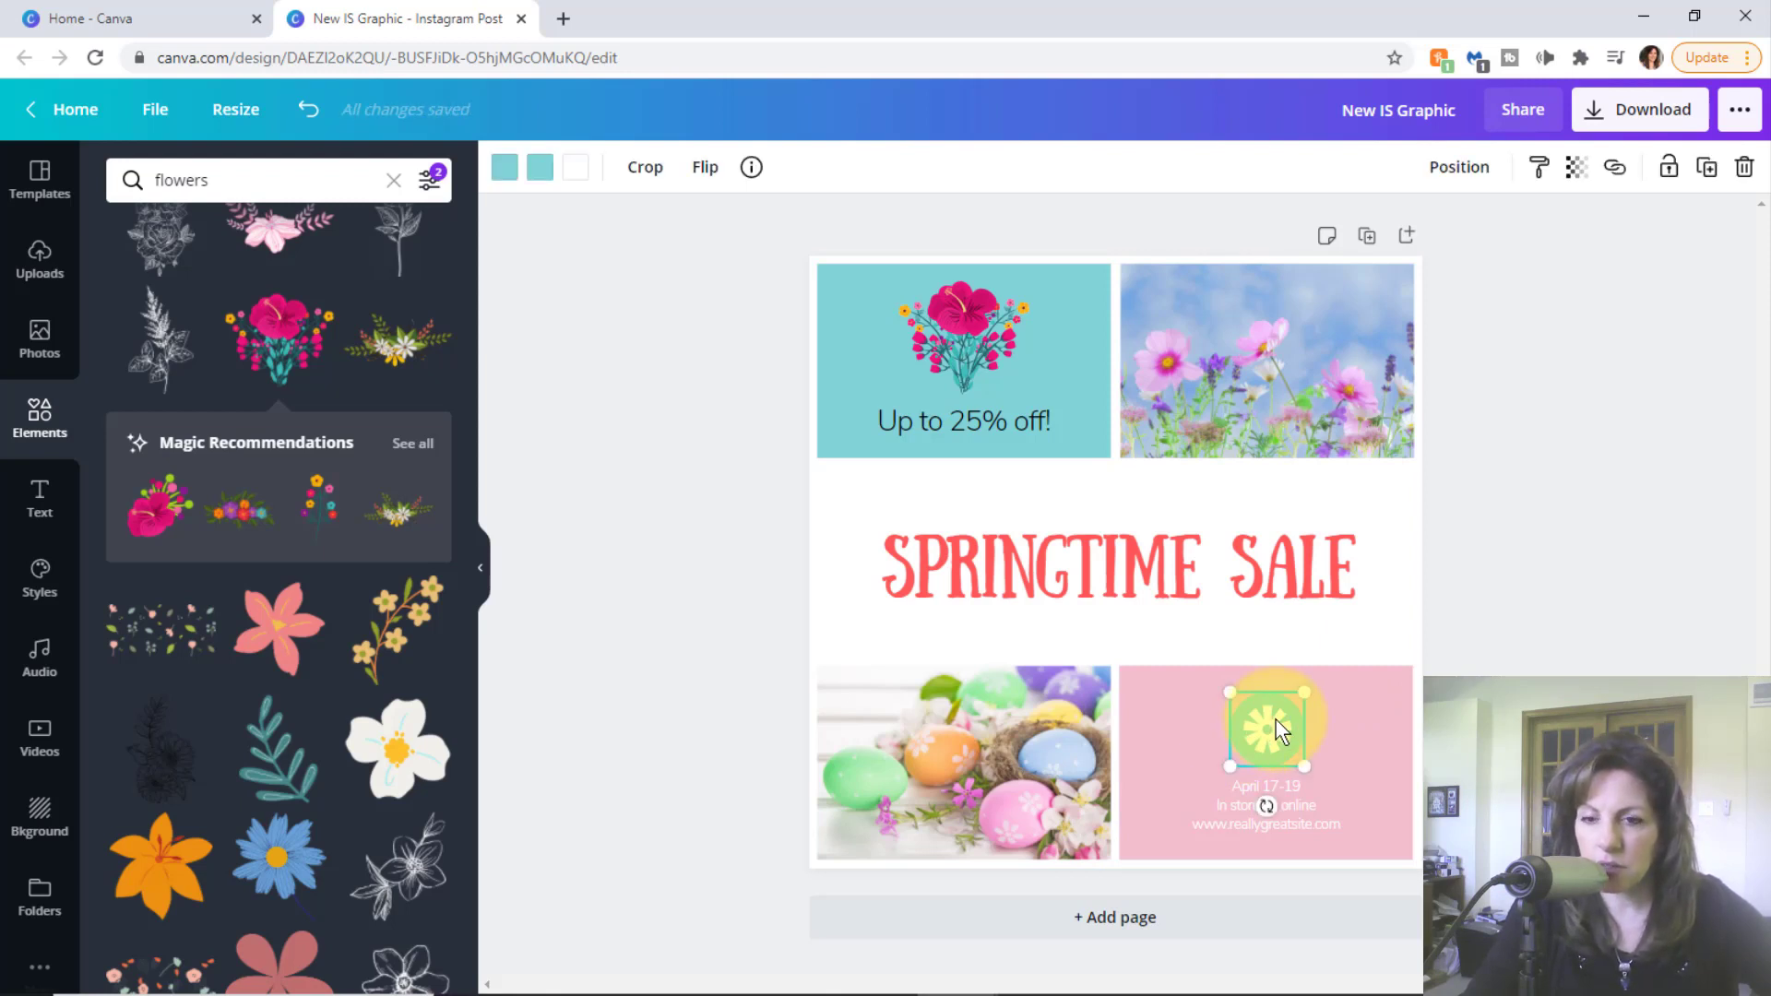
right_click(1276, 720)
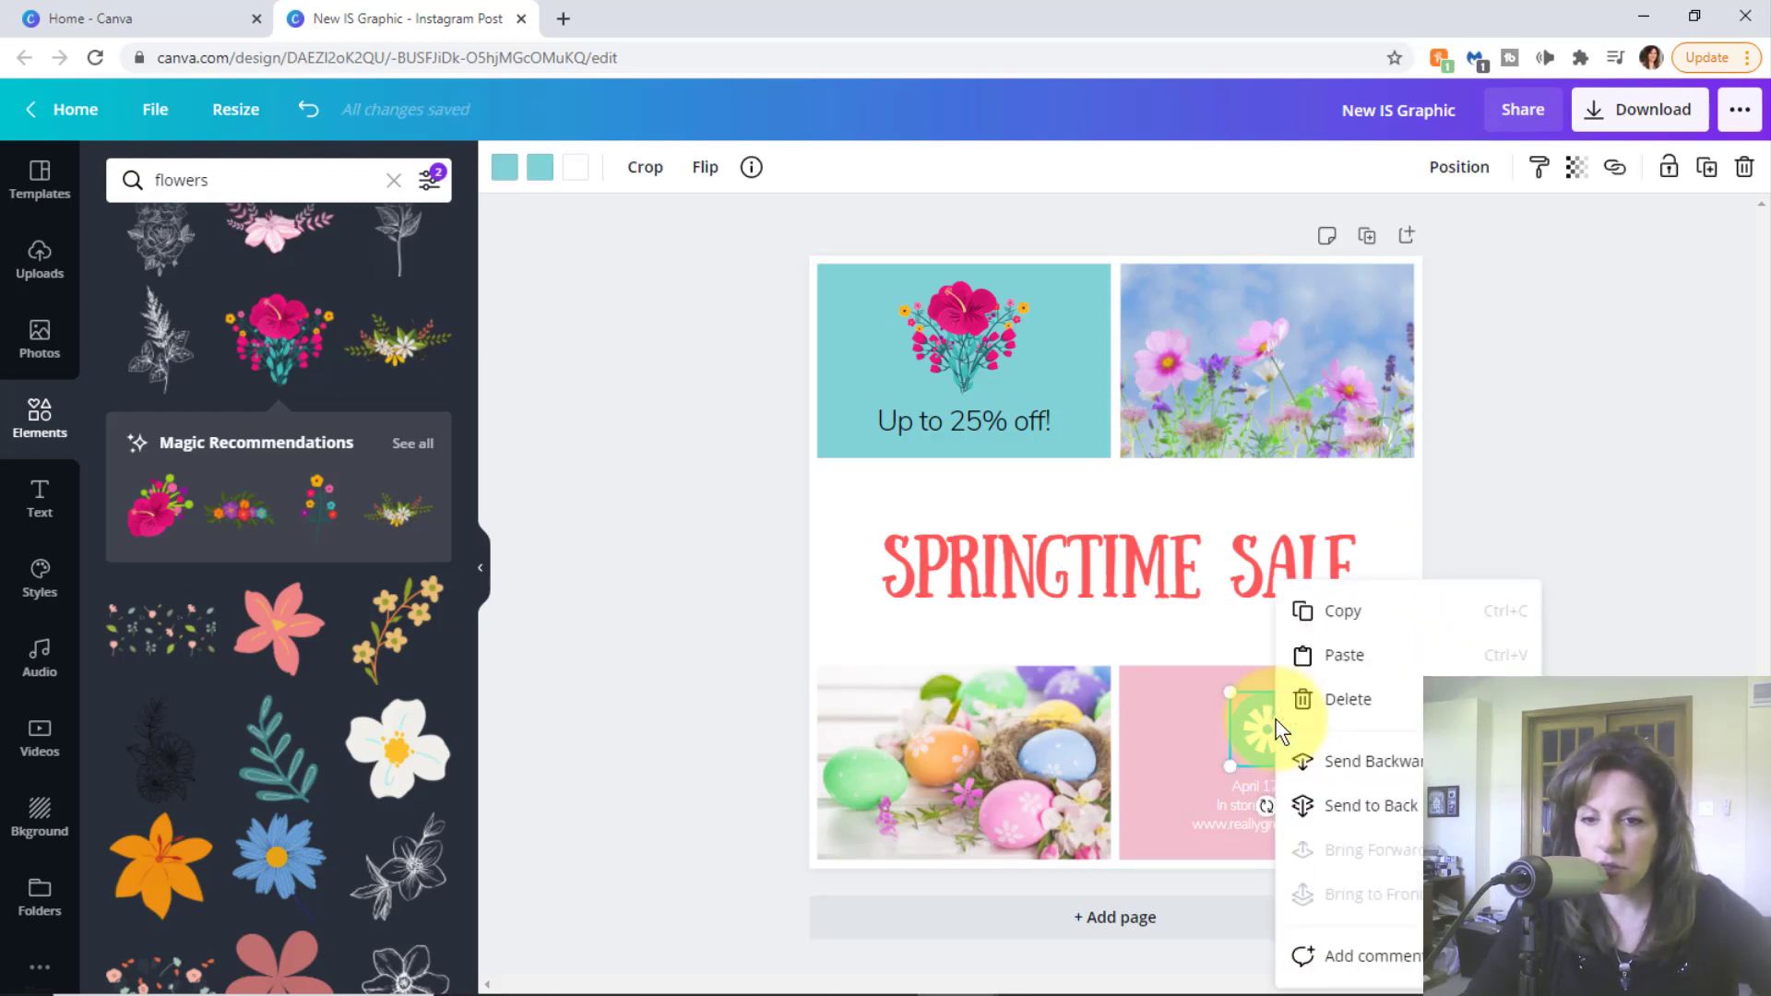
left_click(1351, 705)
- Select all three lines of the event details text in the pink block and increase their font size slightly
left_click(1255, 795)
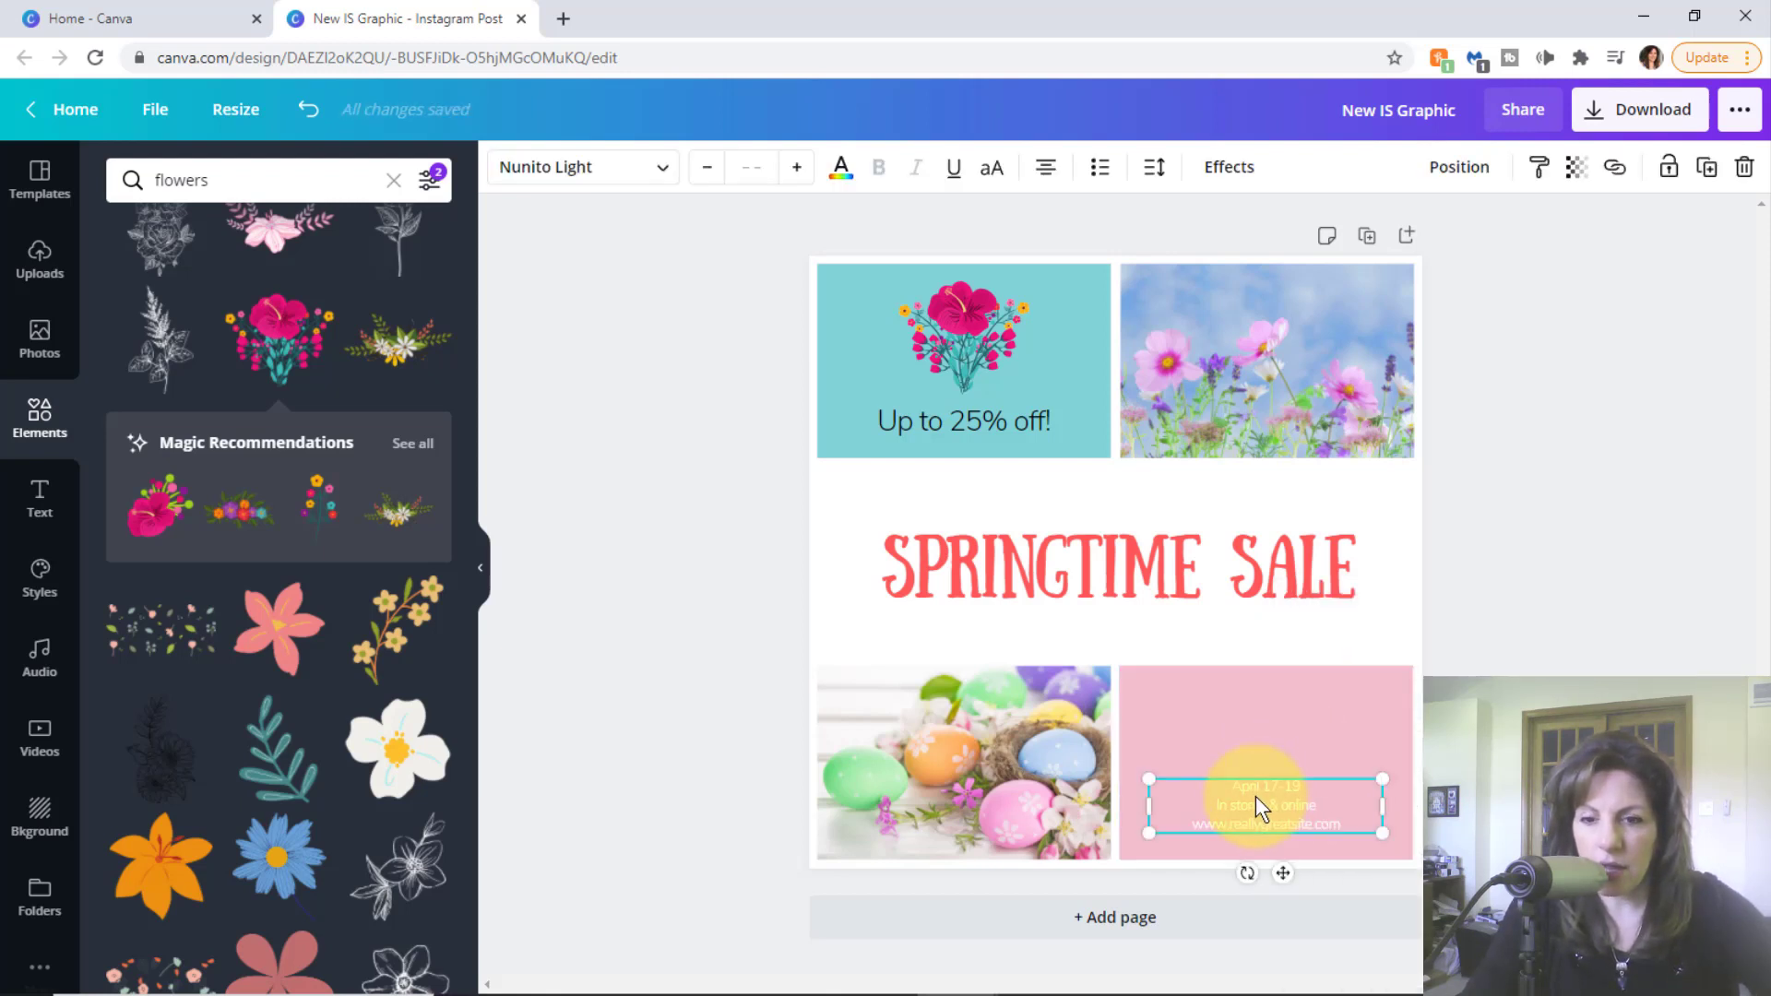
key("ctrl+a")
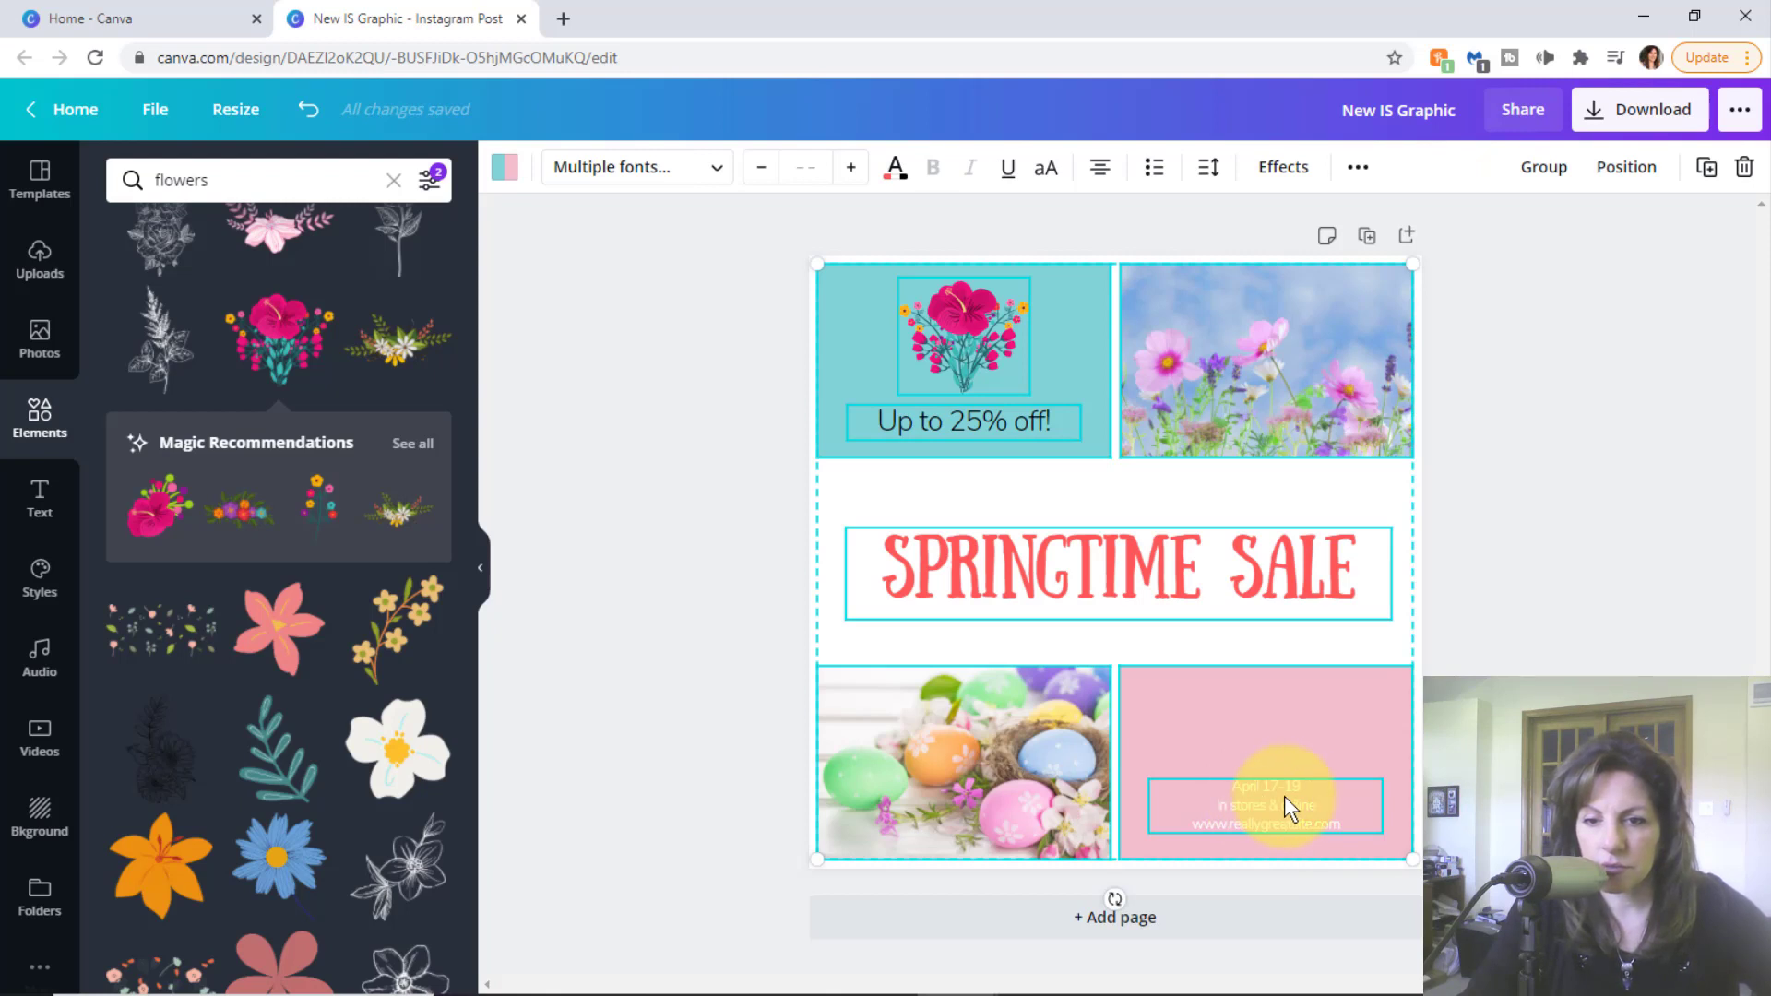
left_click(1434, 661)
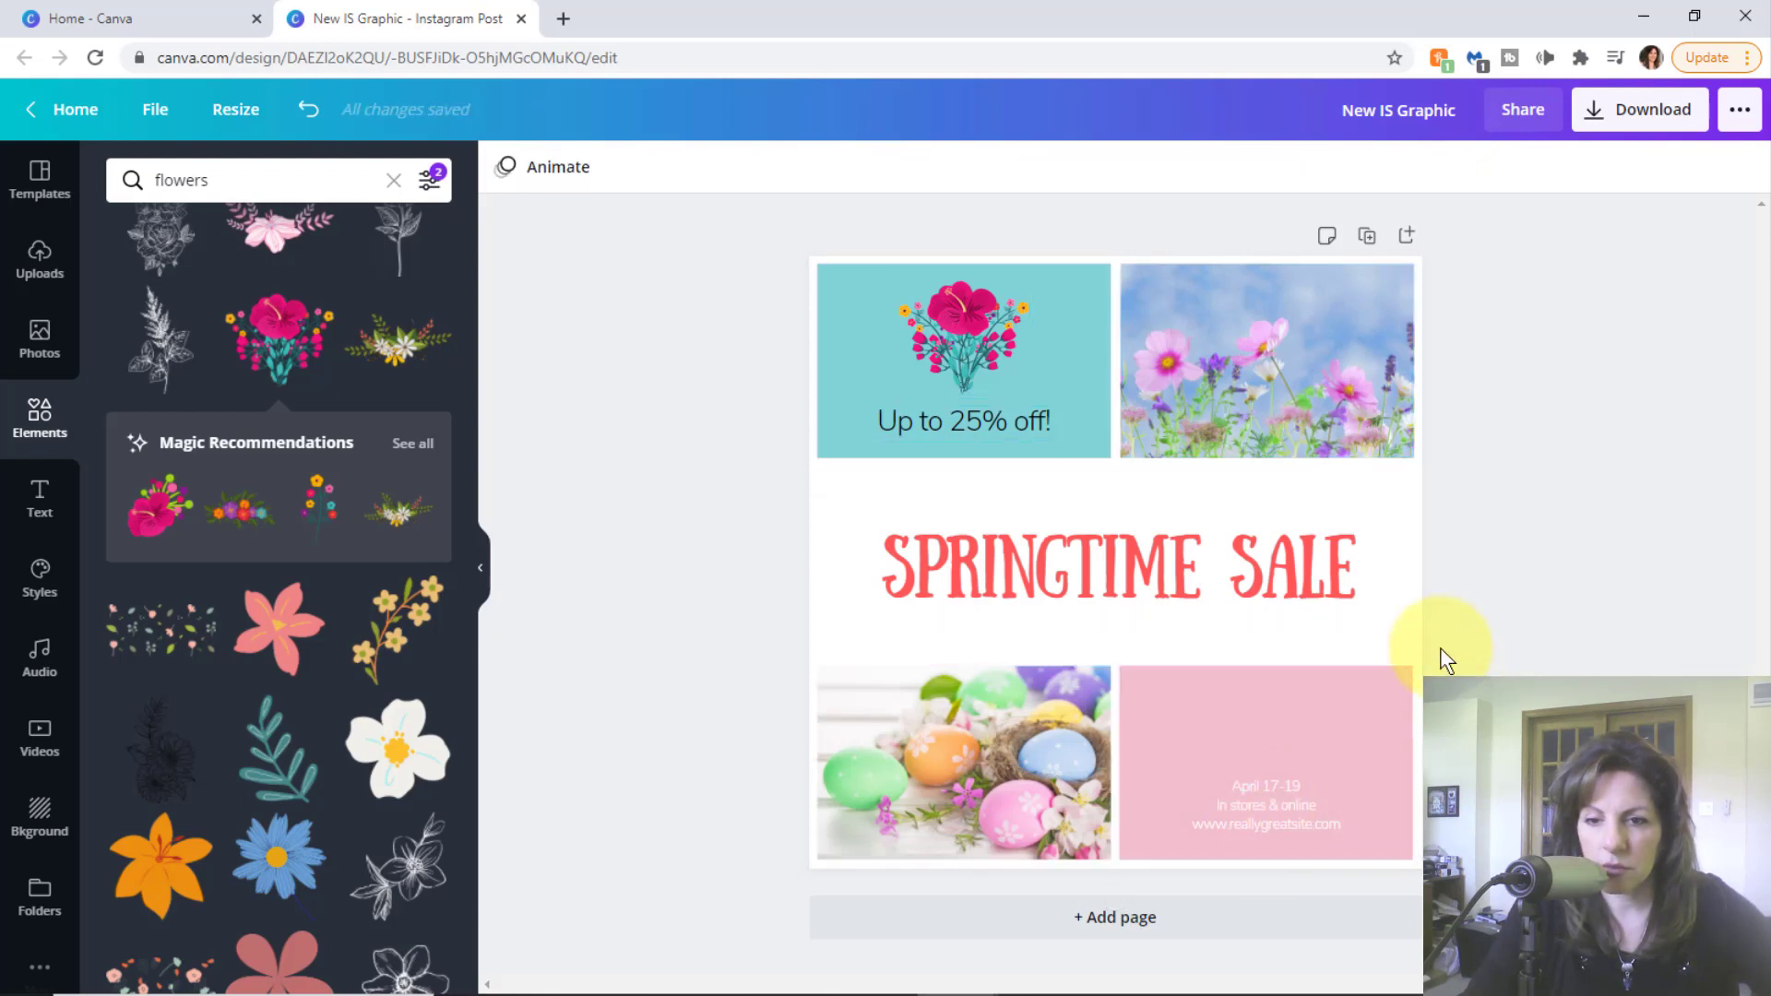
left_click(1274, 799)
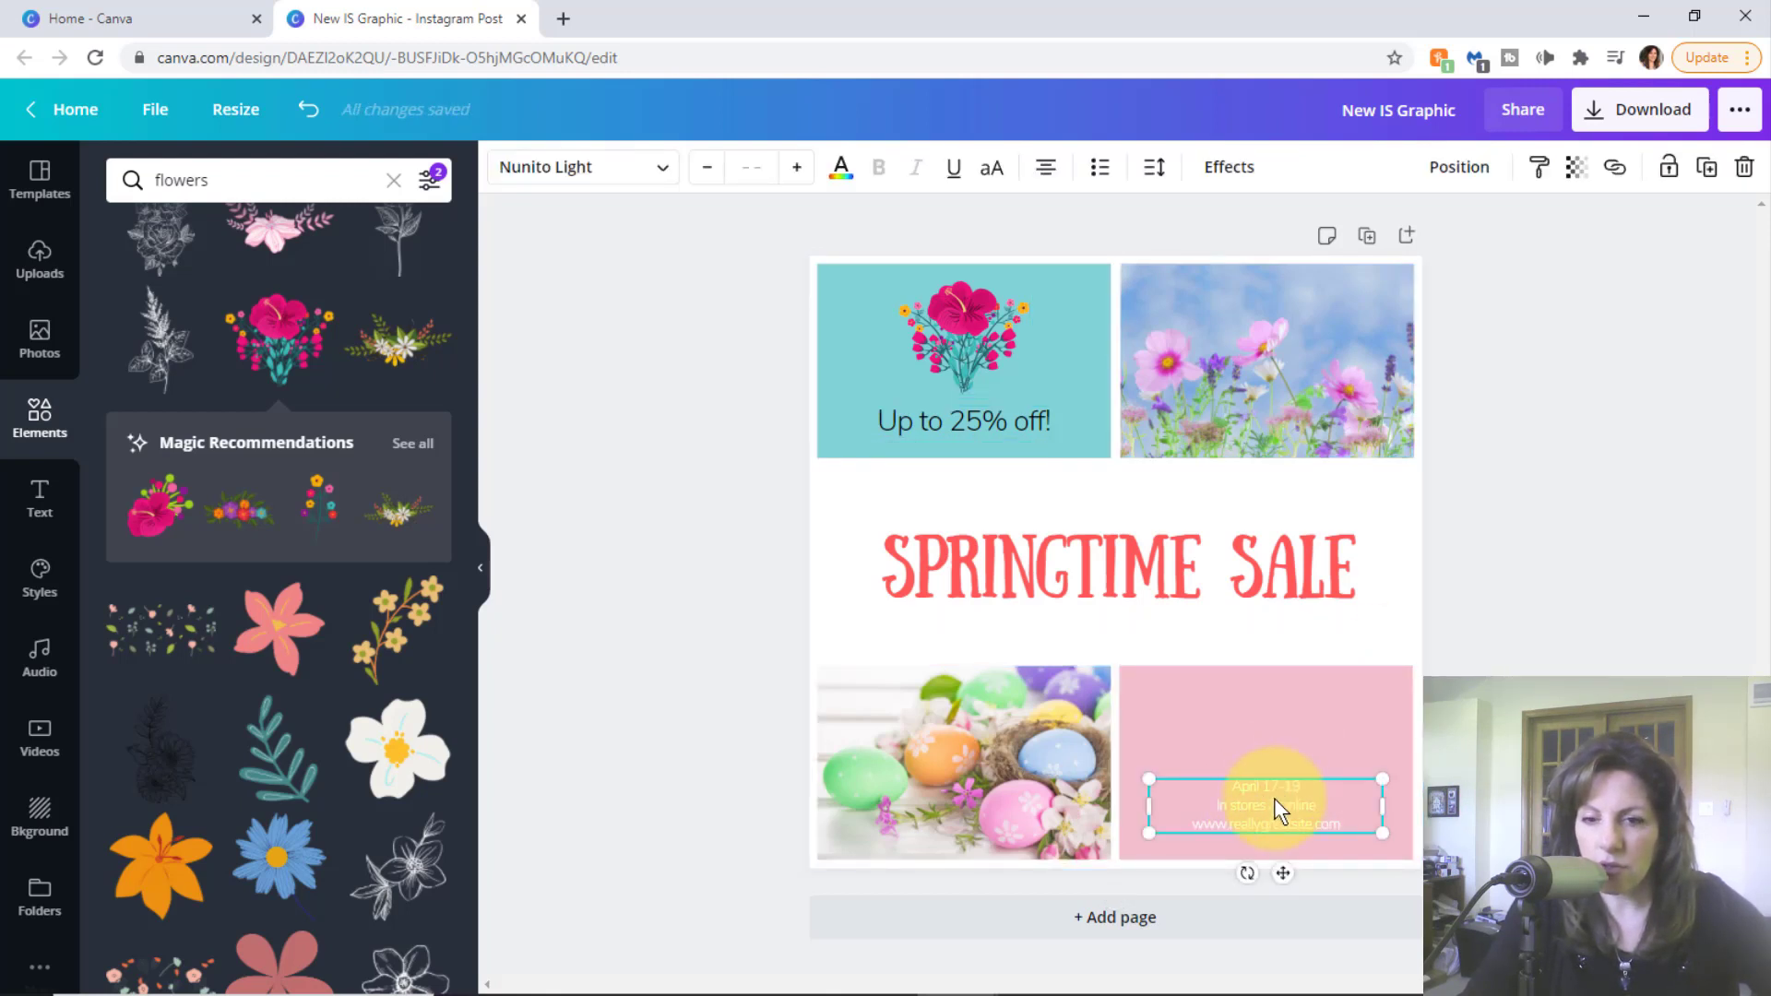
left_click(1275, 799)
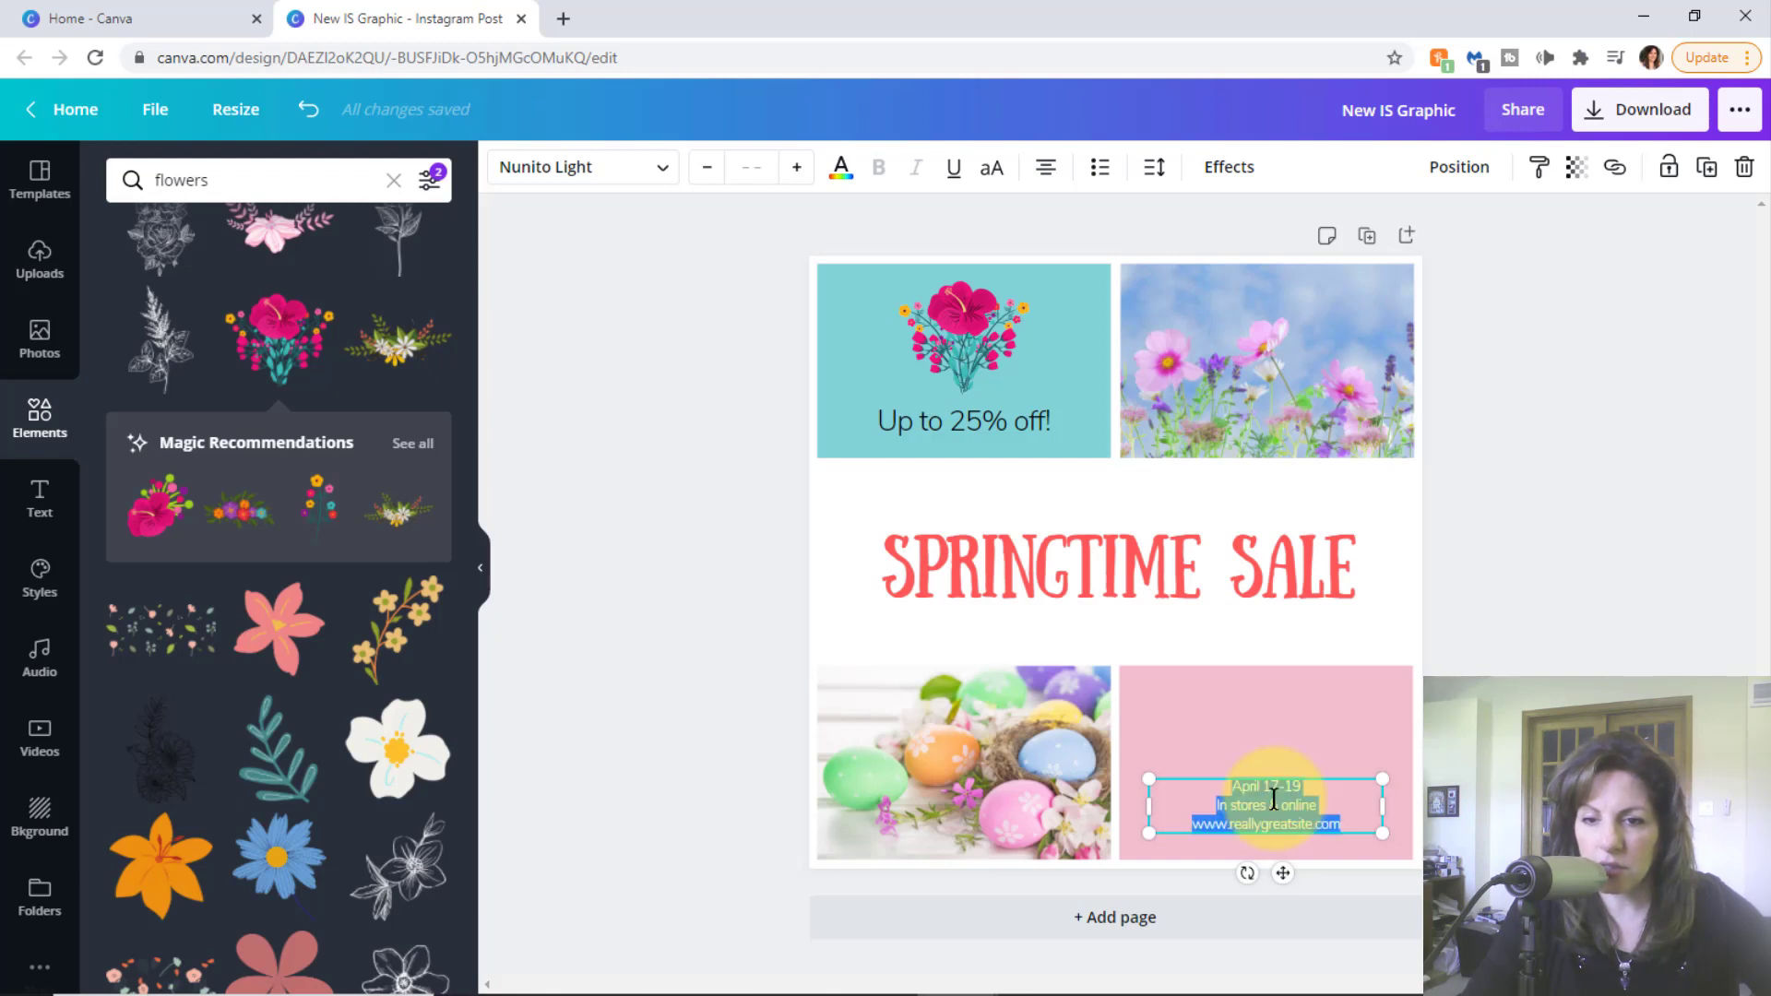
double_click(1273, 789)
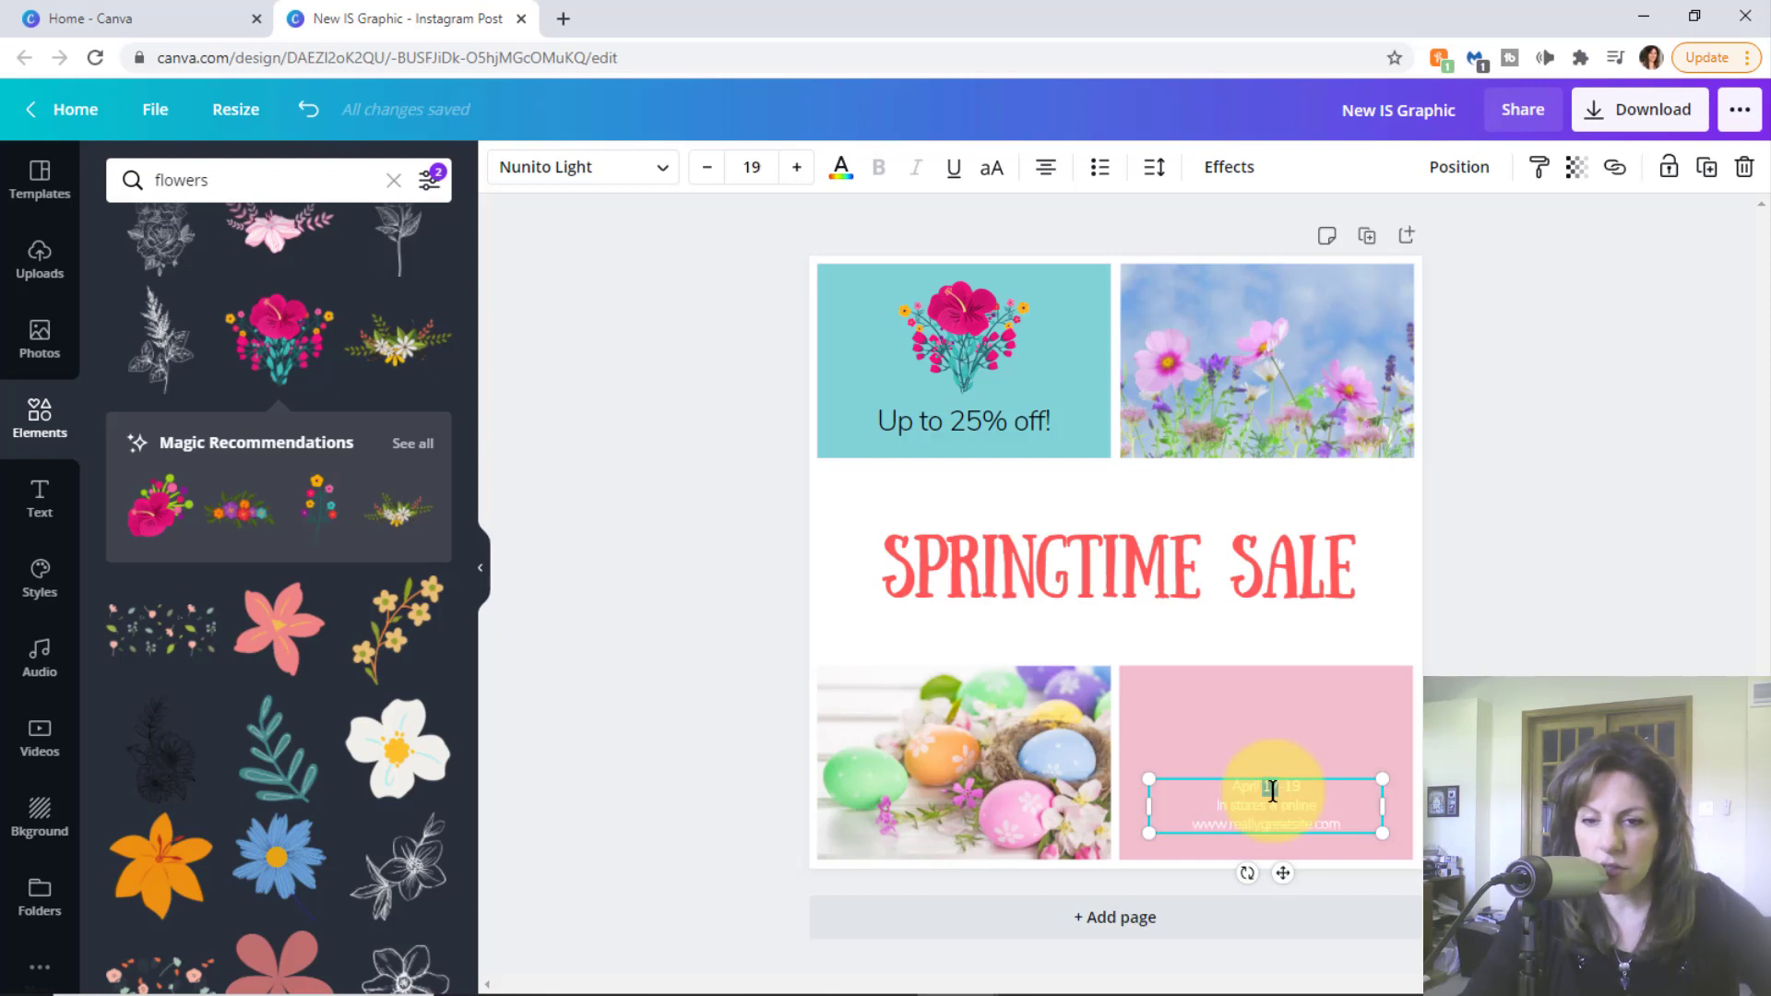
triple_click(1272, 789)
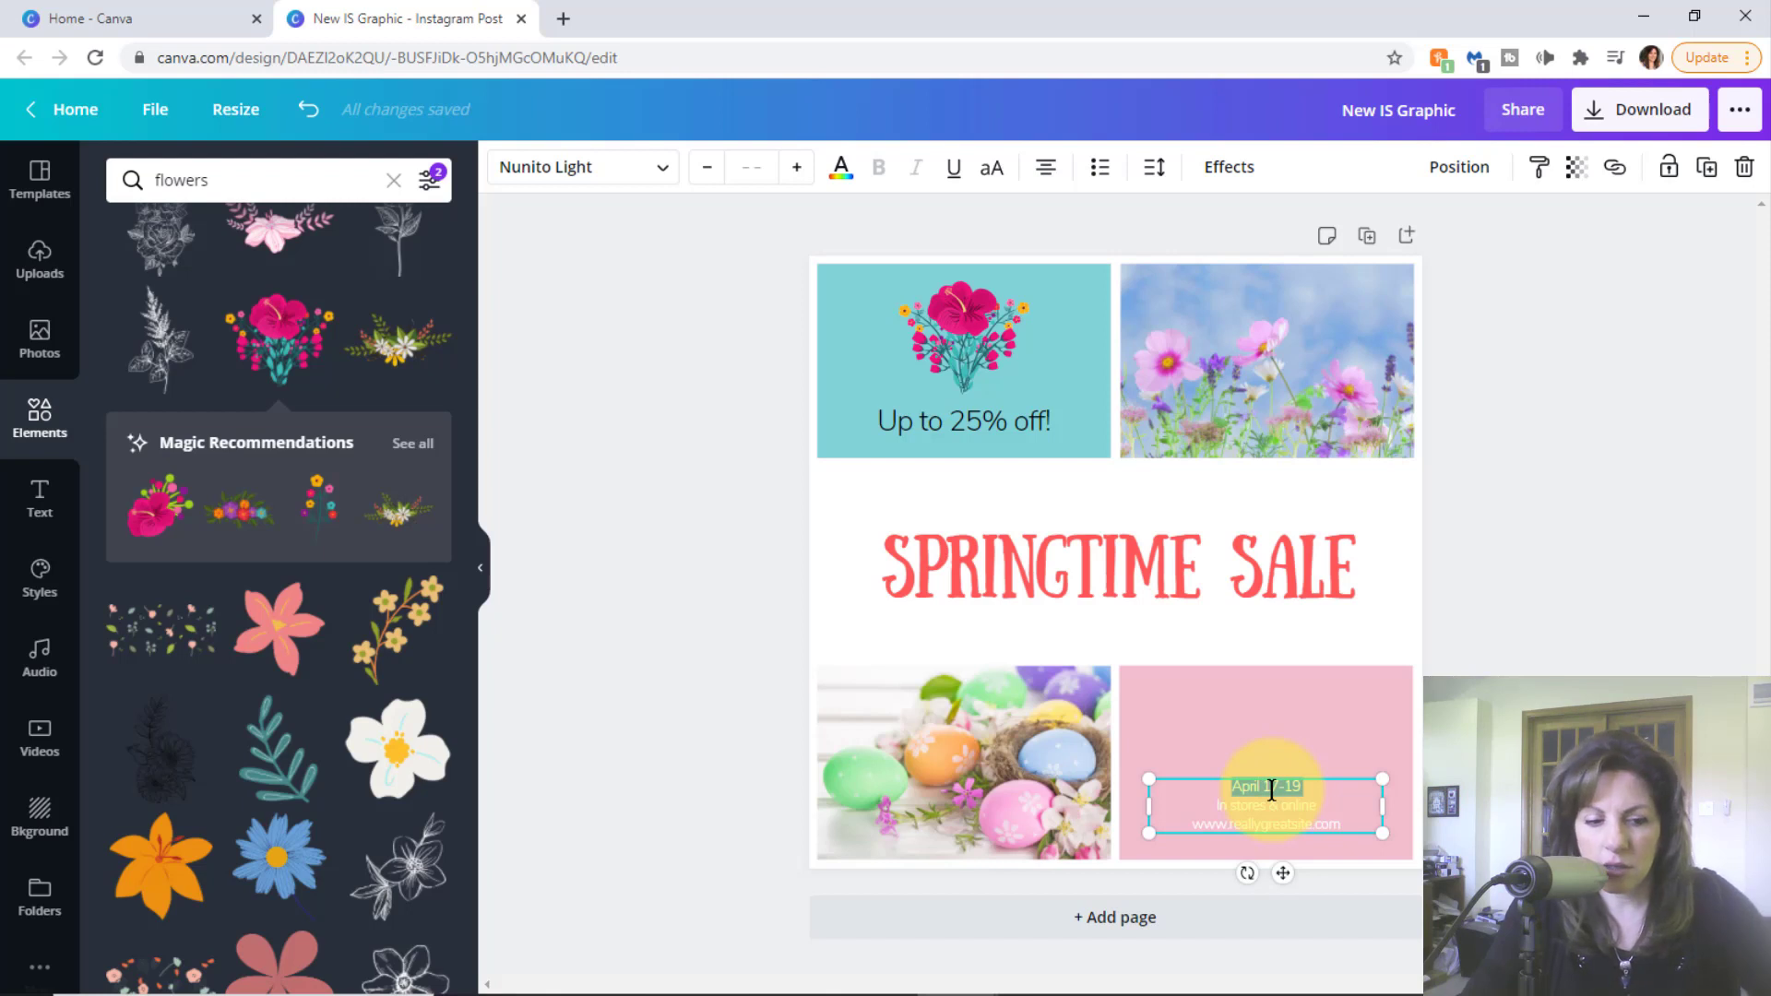
key("ctrl+a")
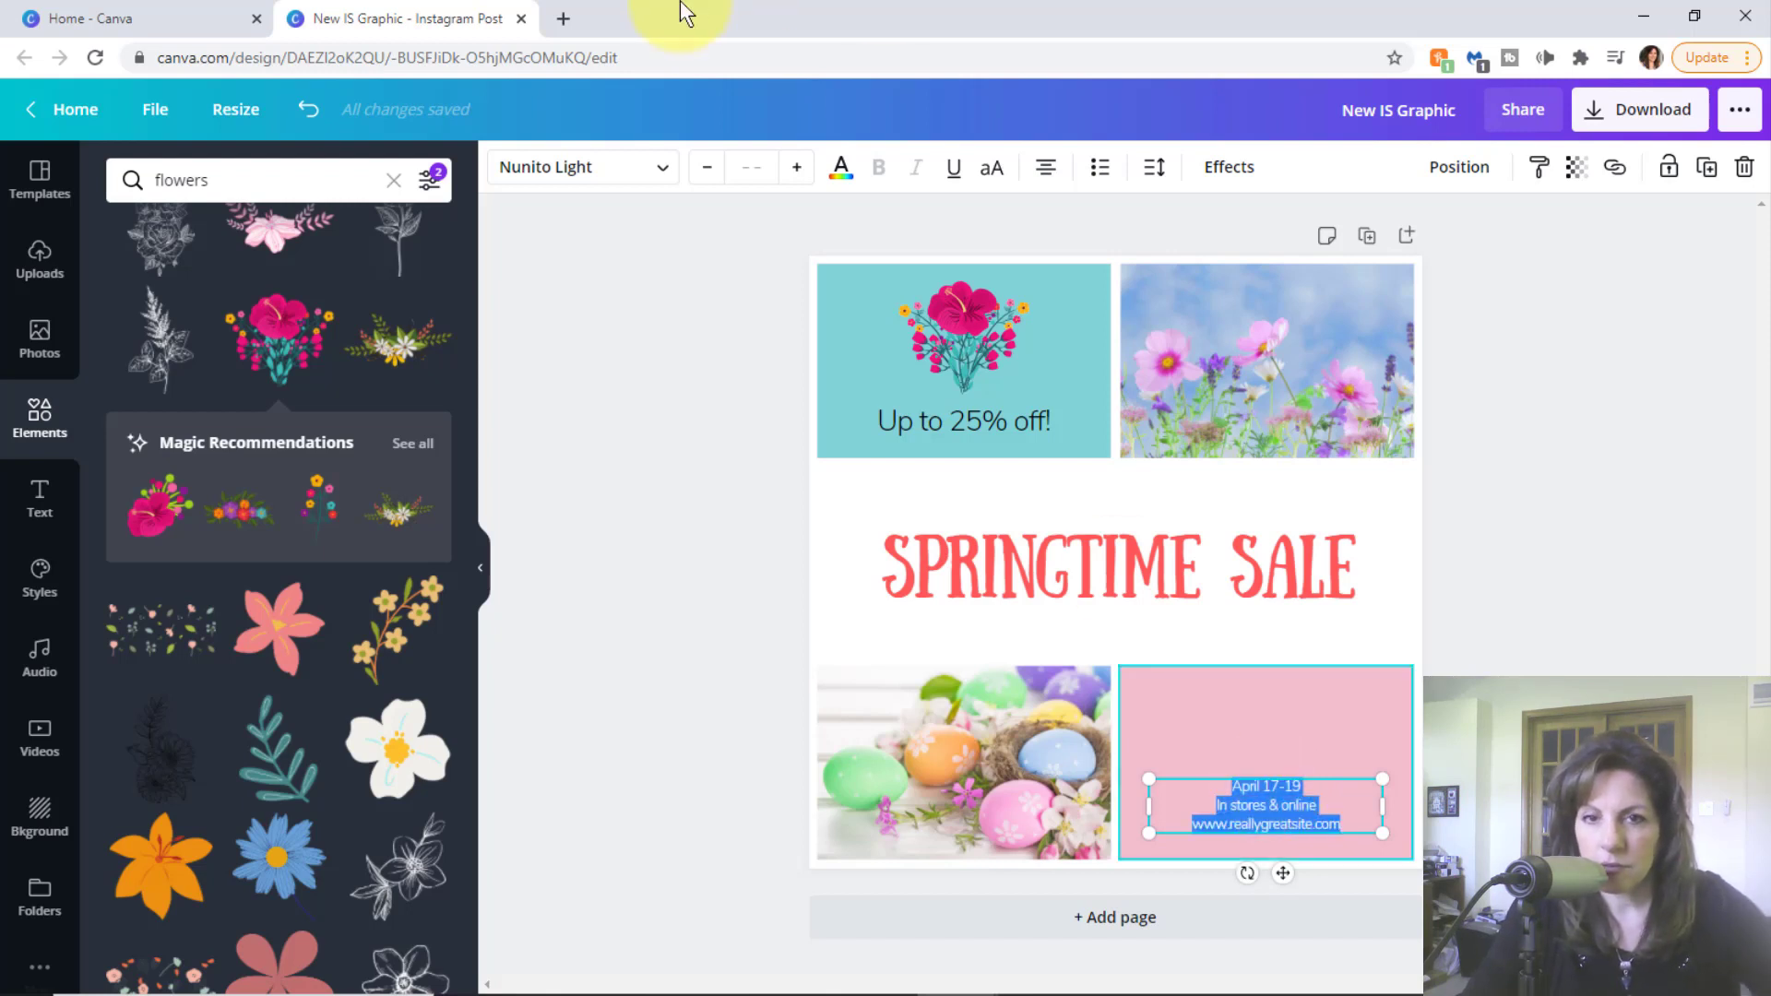
left_click(797, 170)
left_click(799, 169)
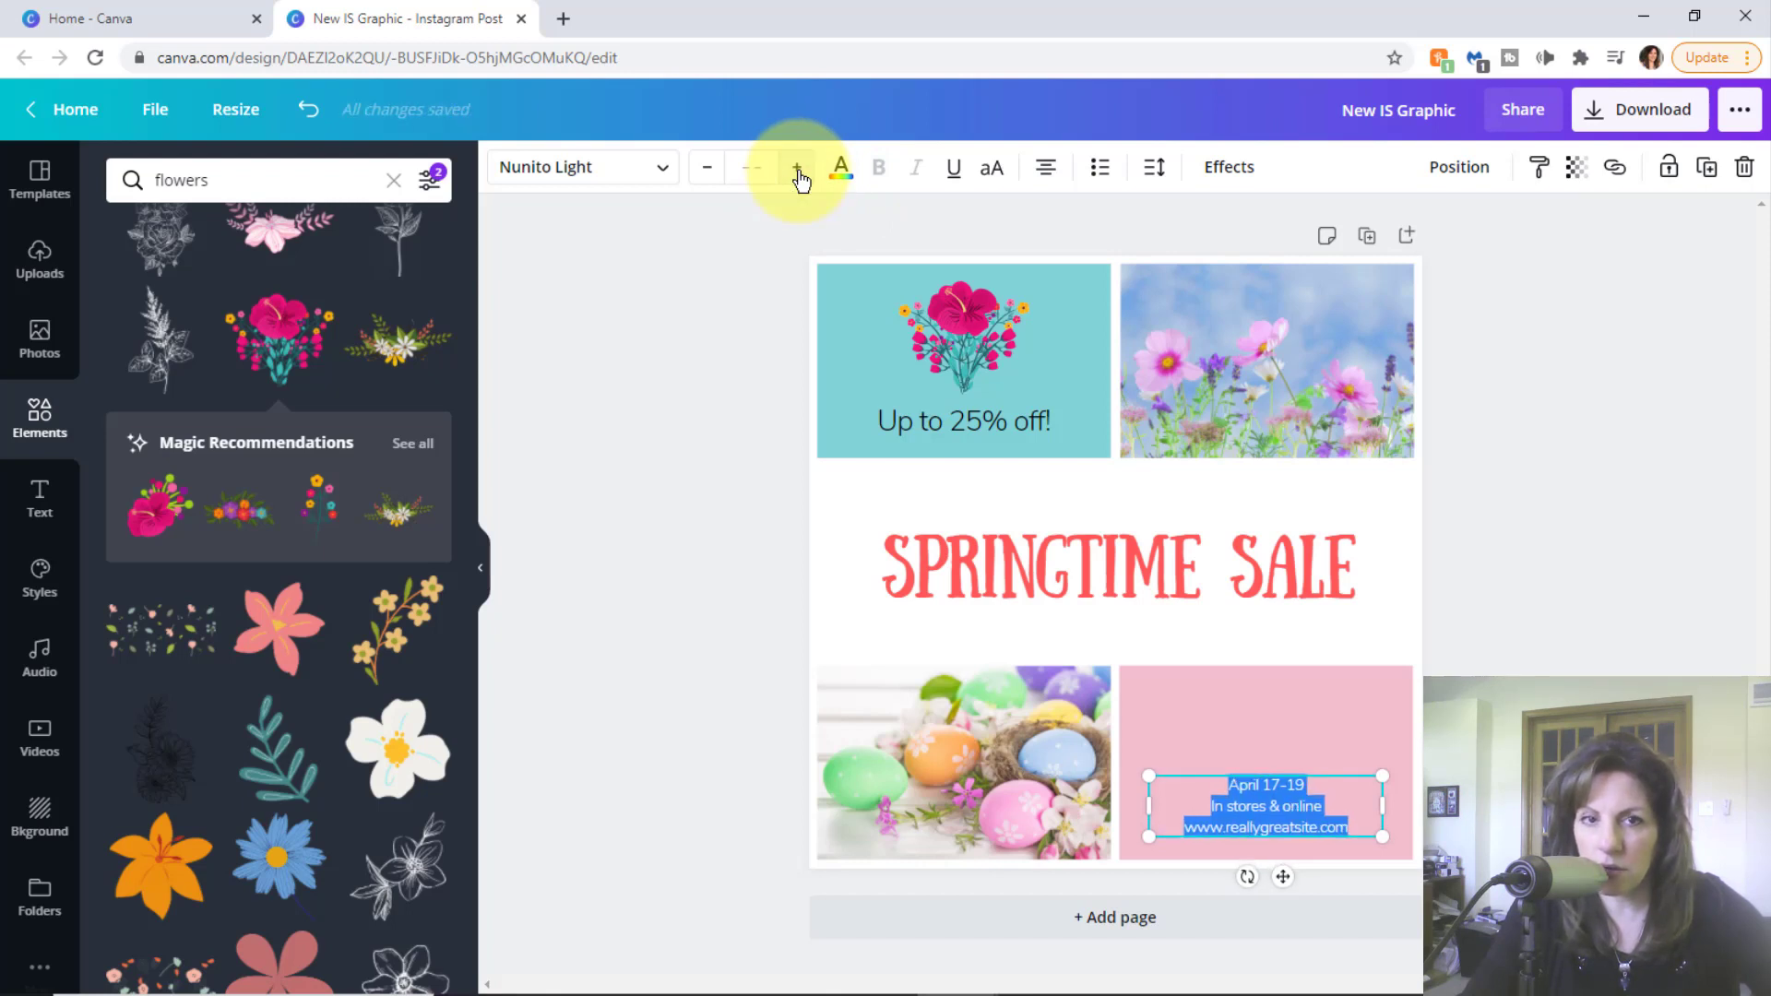
- Set the event details text in the pink block to font size 36 and center it within the block
left_click(755, 167)
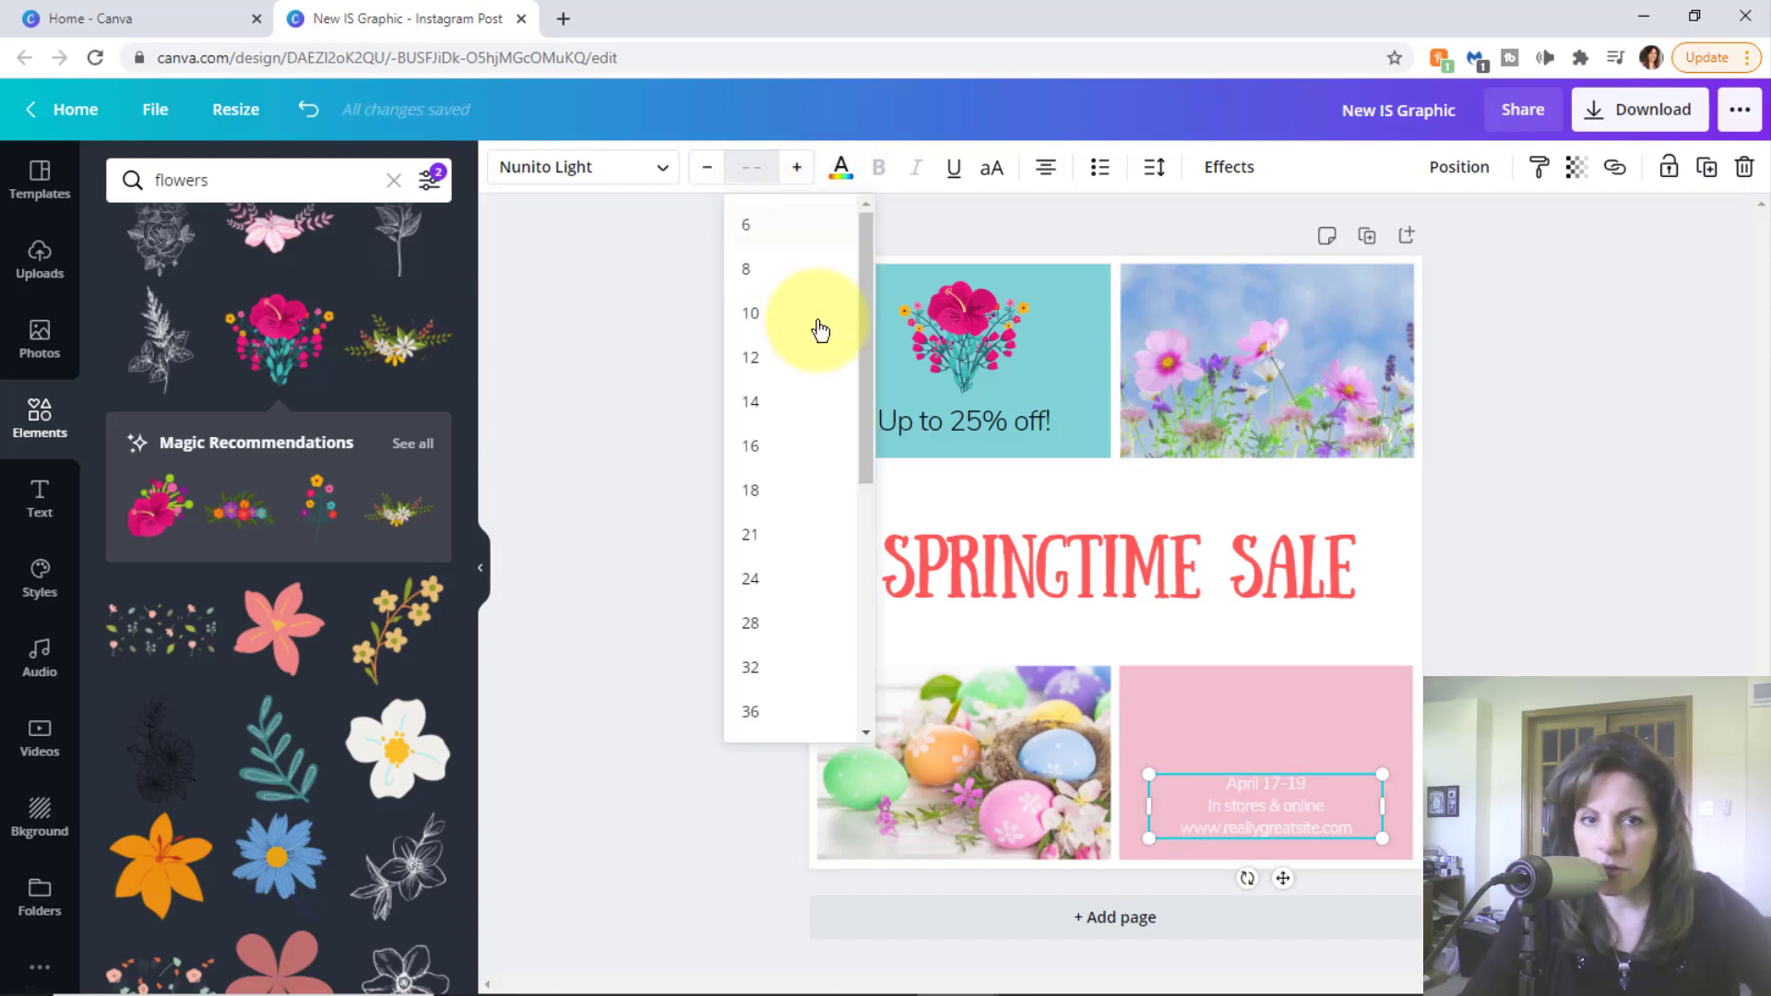
left_click(758, 412)
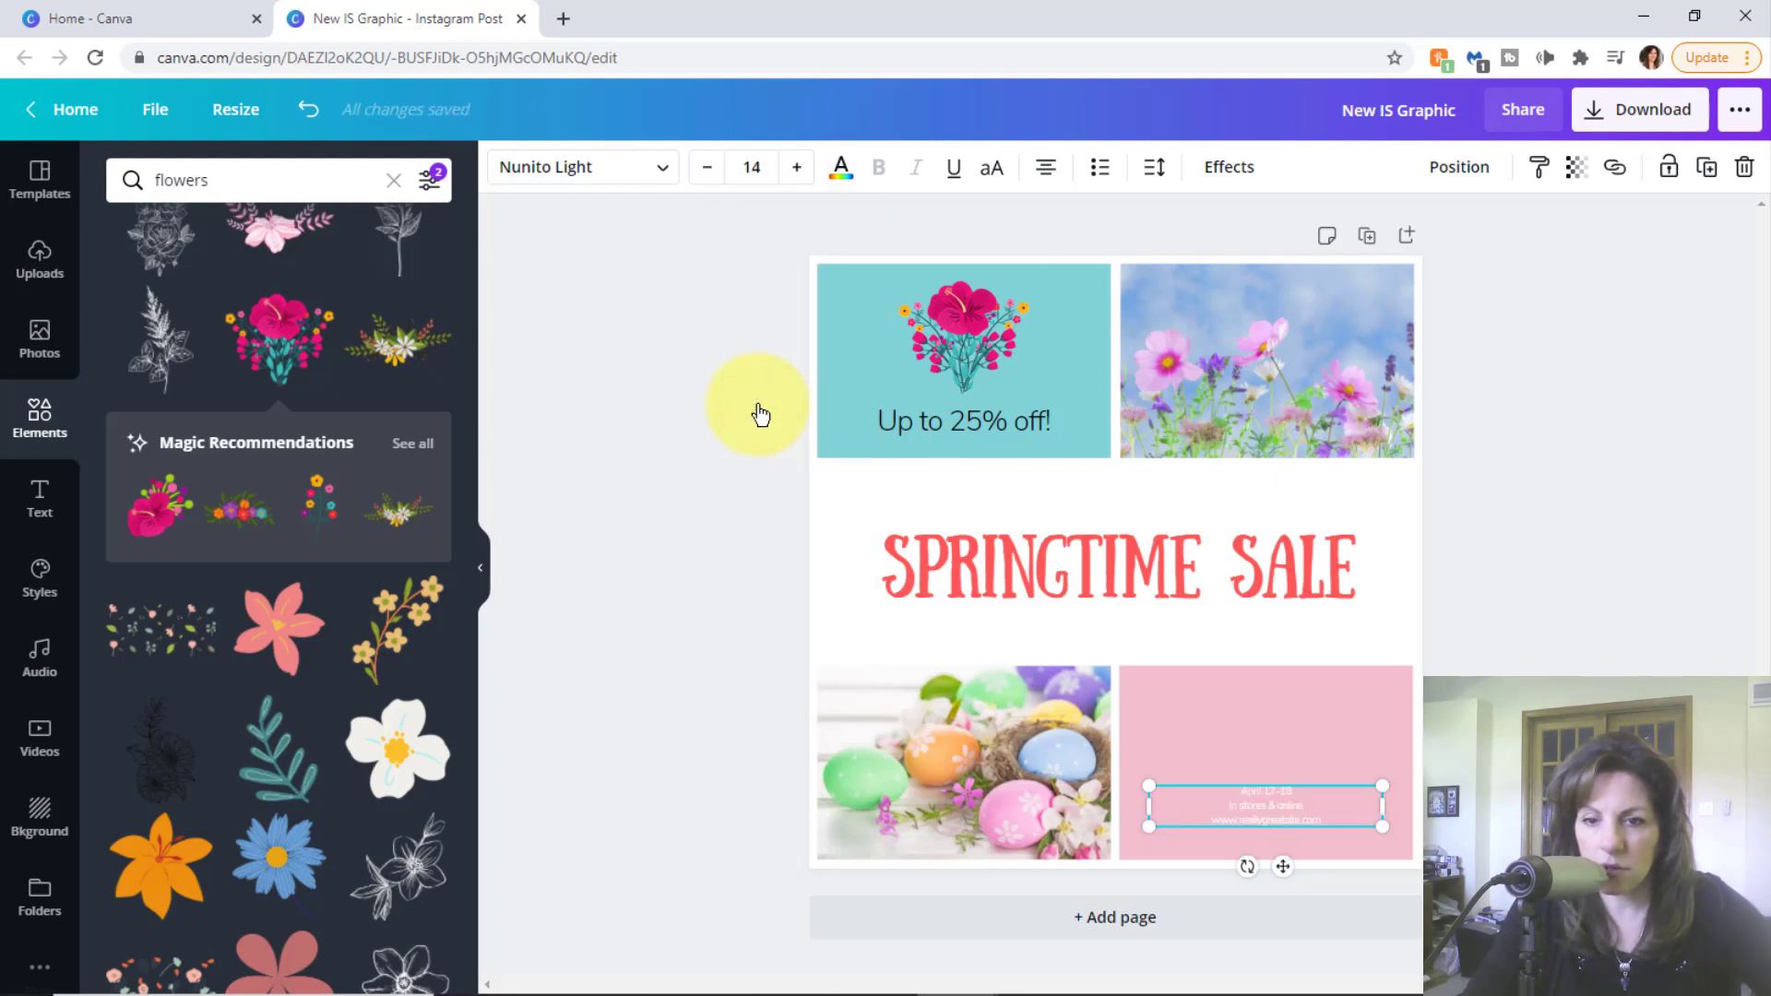
left_click(797, 169)
left_click(797, 169)
left_click(797, 168)
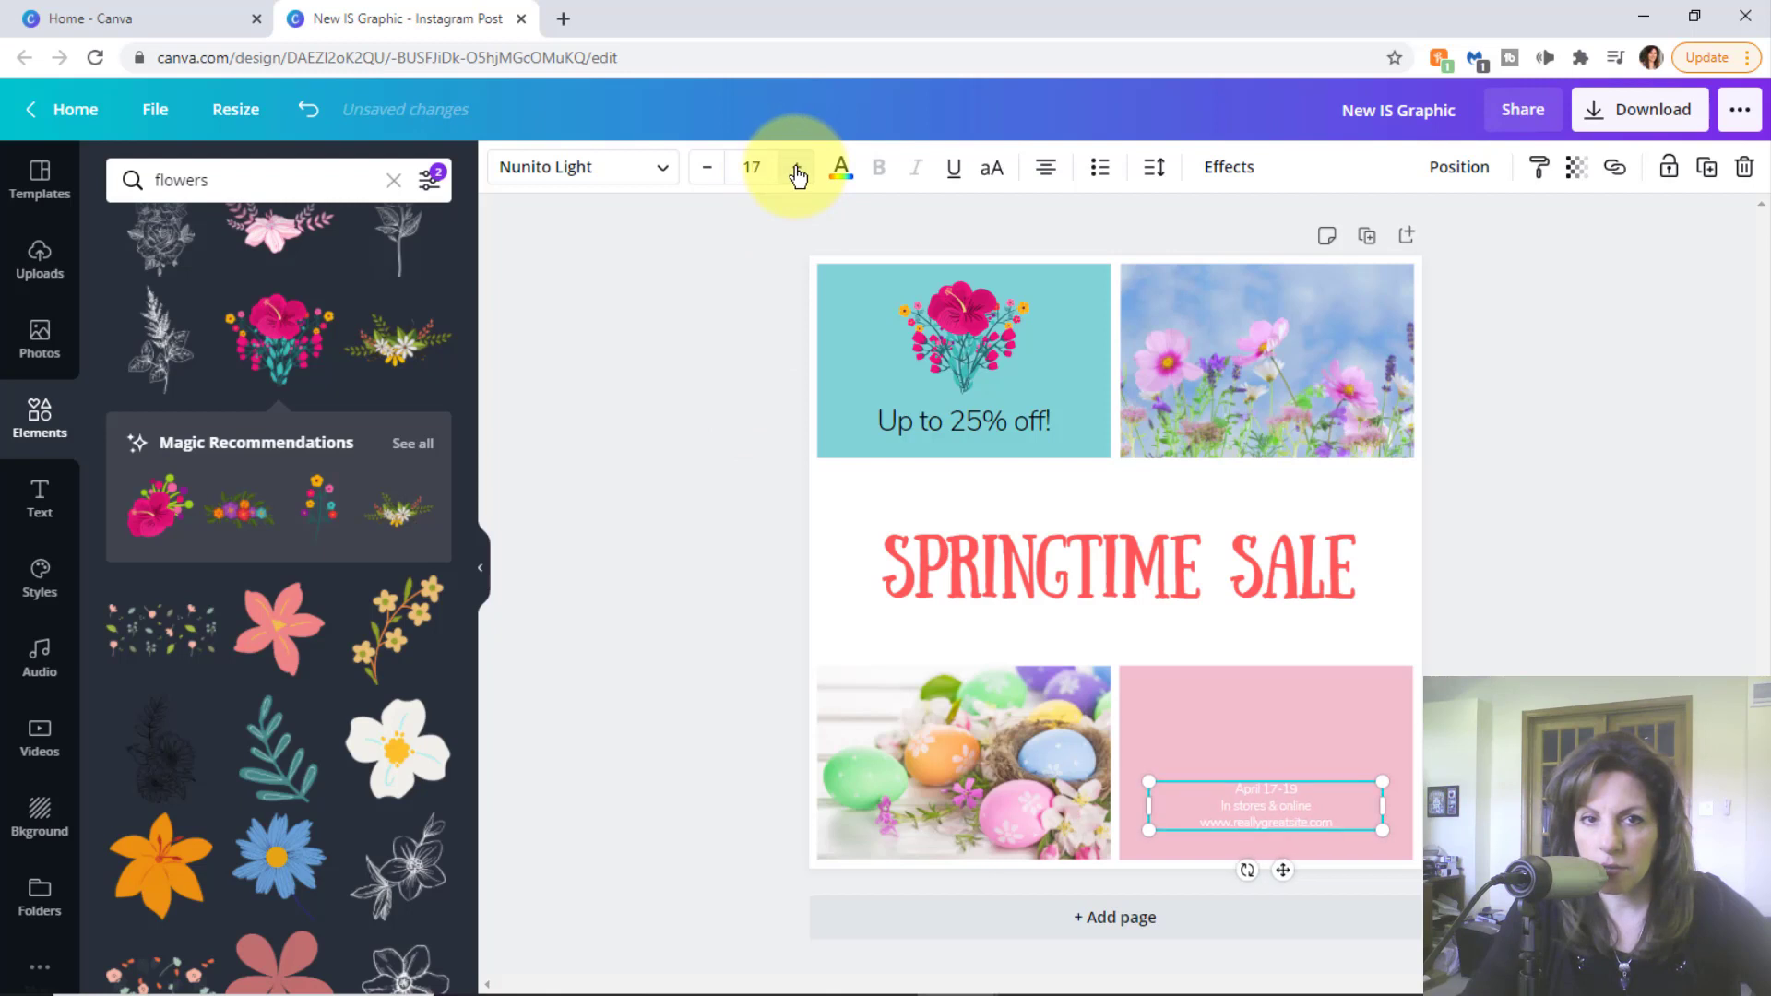
left_click(797, 169)
left_click(755, 168)
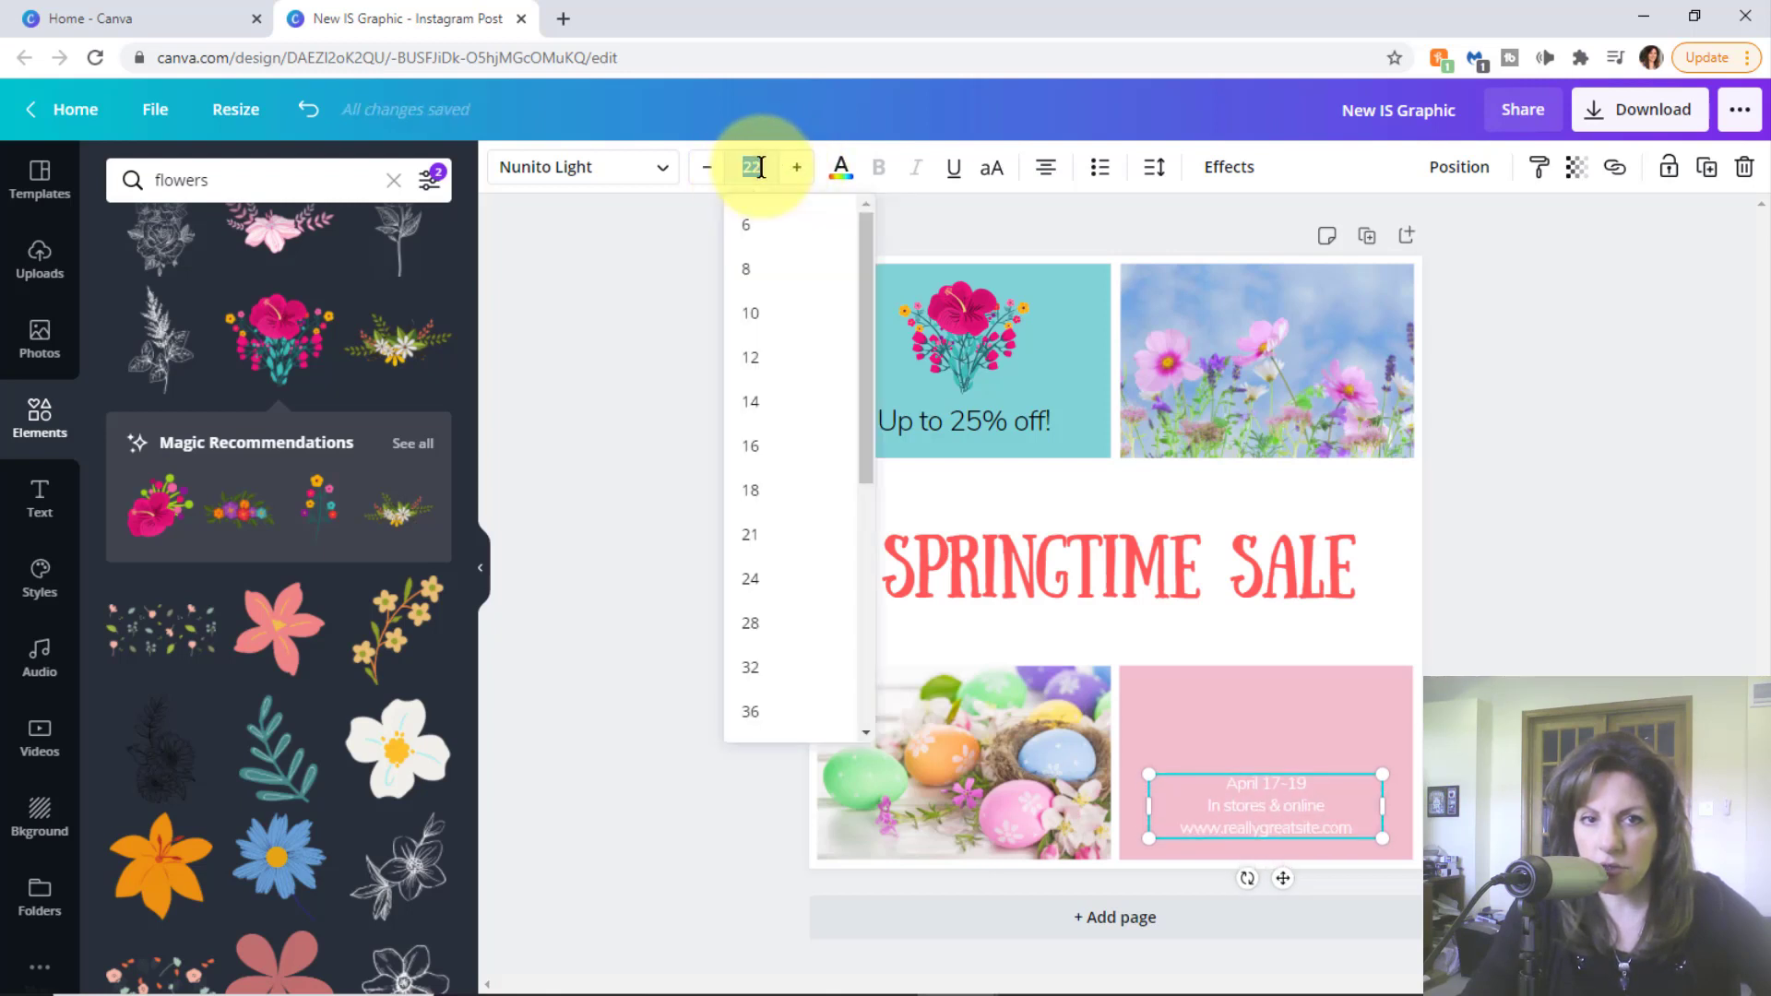
left_click(754, 717)
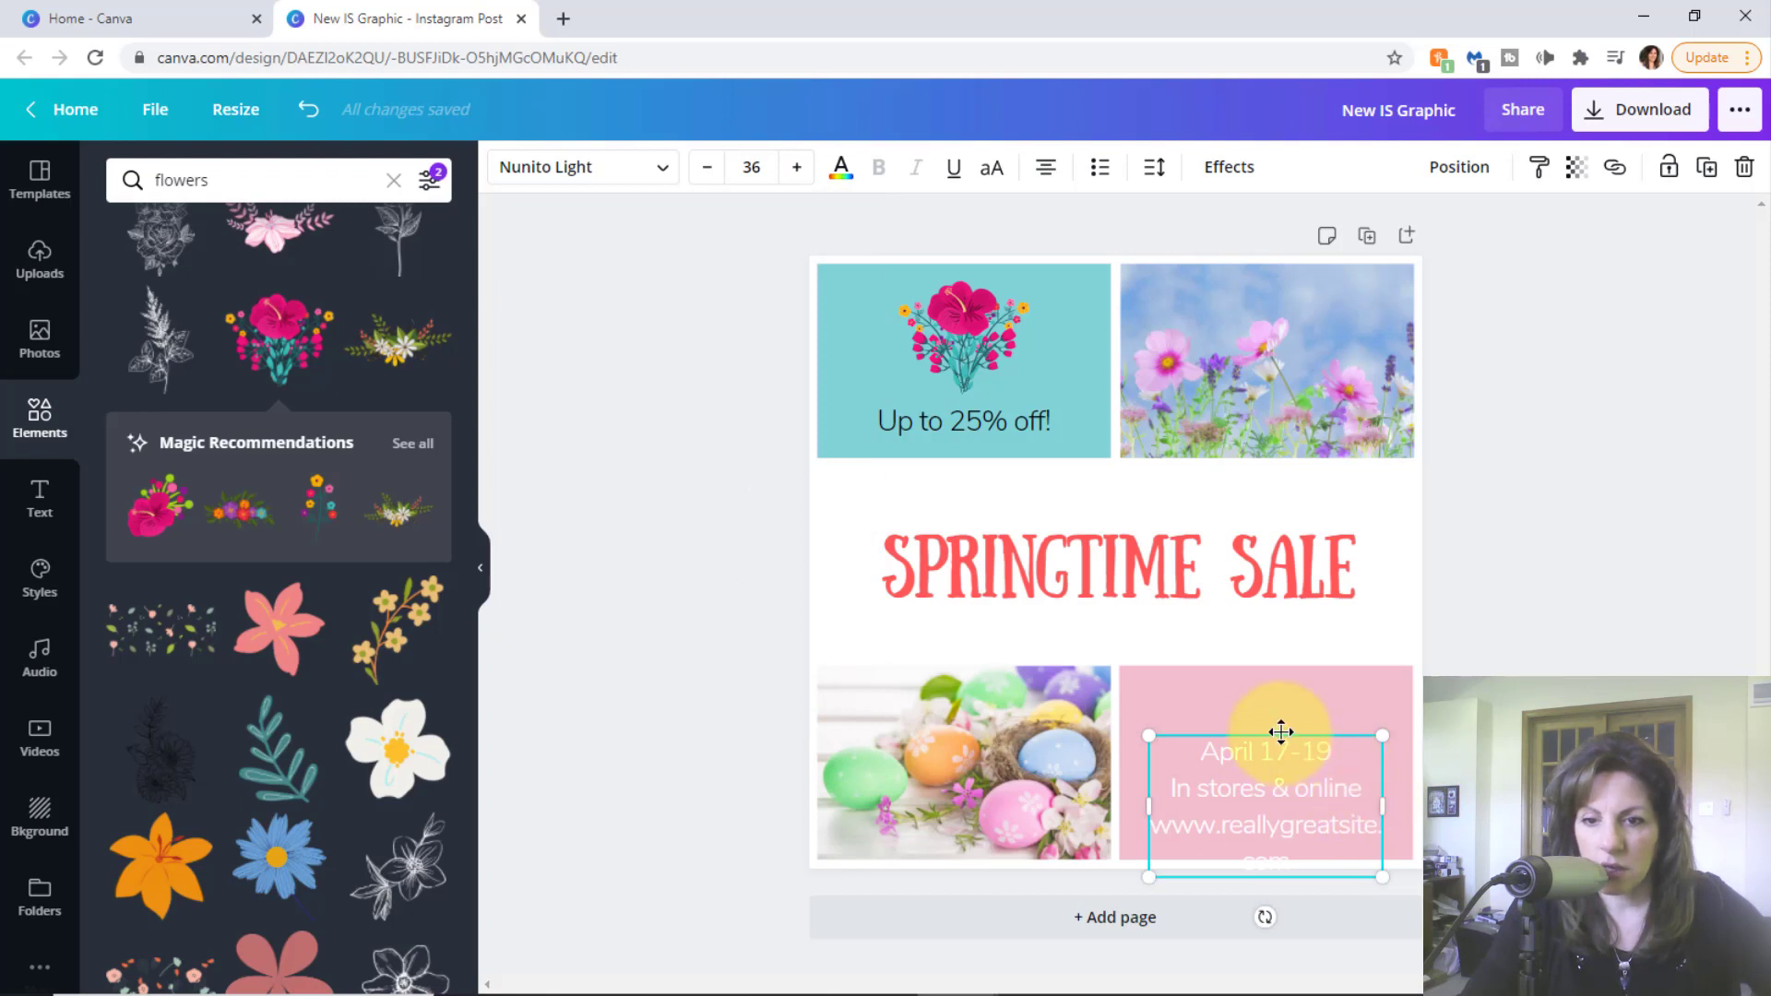
left_click_drag(1279, 743, 1279, 700)
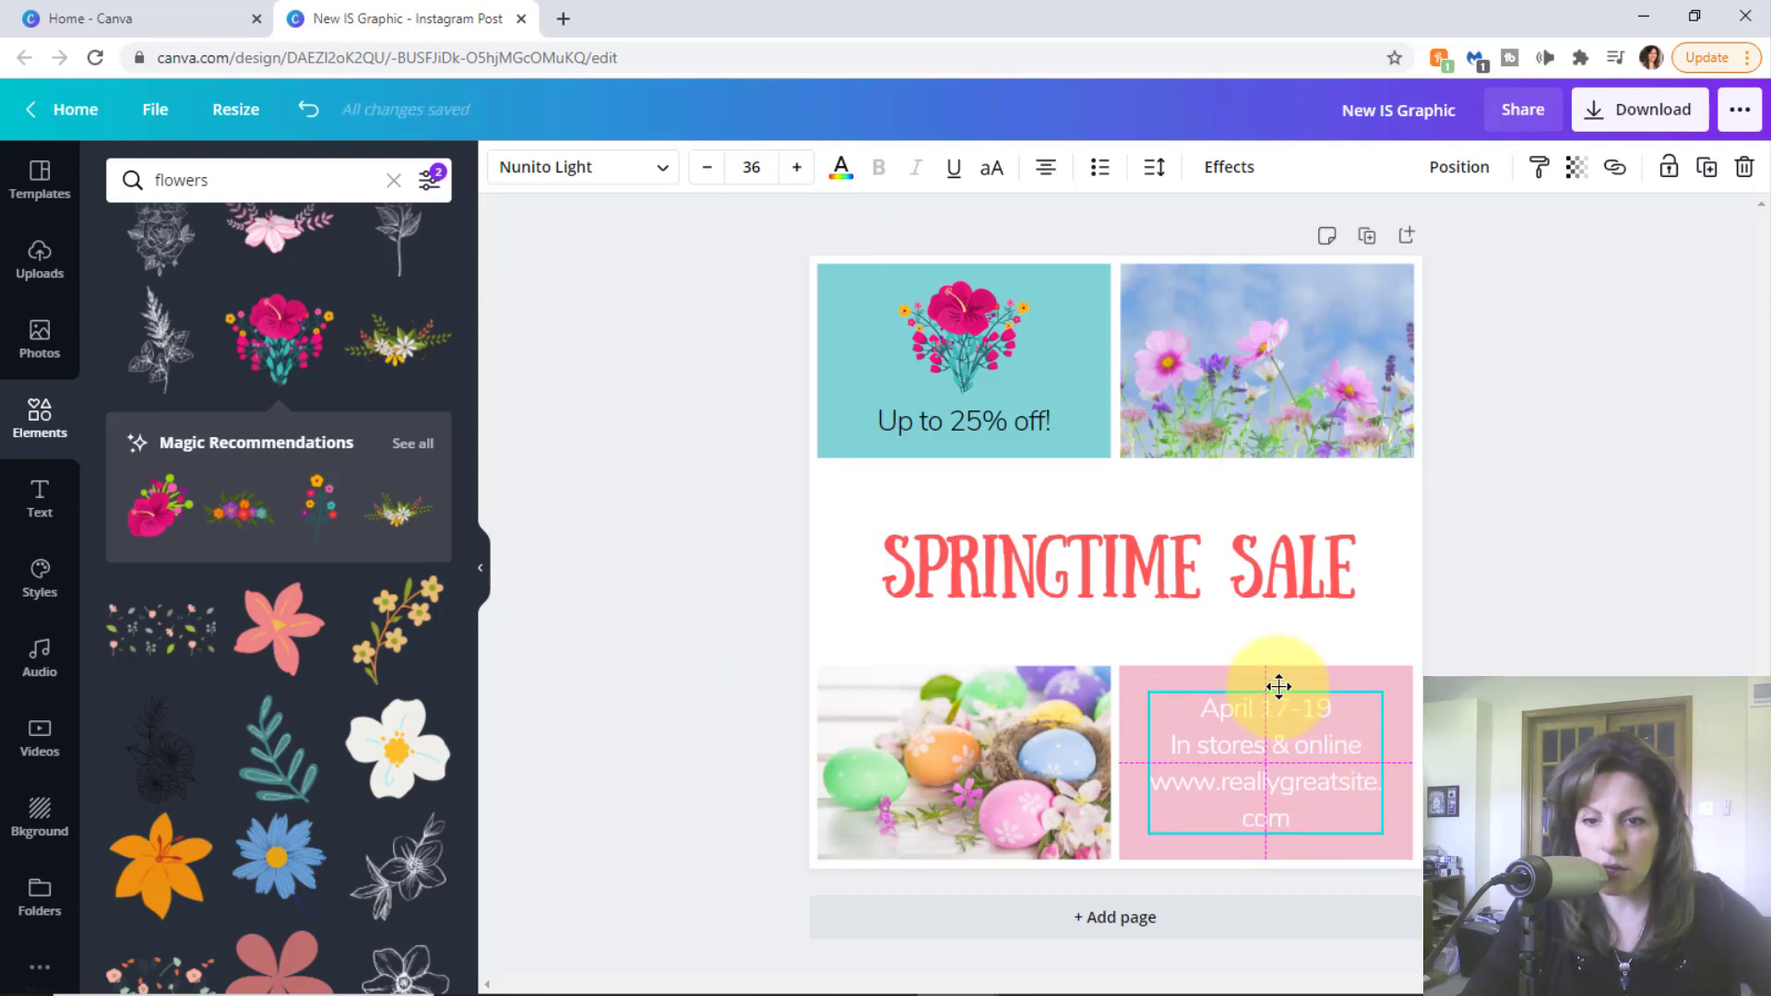
- Replace the date line in the pink block with "May 1-10"
left_click(1204, 704)
left_click_drag(1202, 706, 1352, 700)
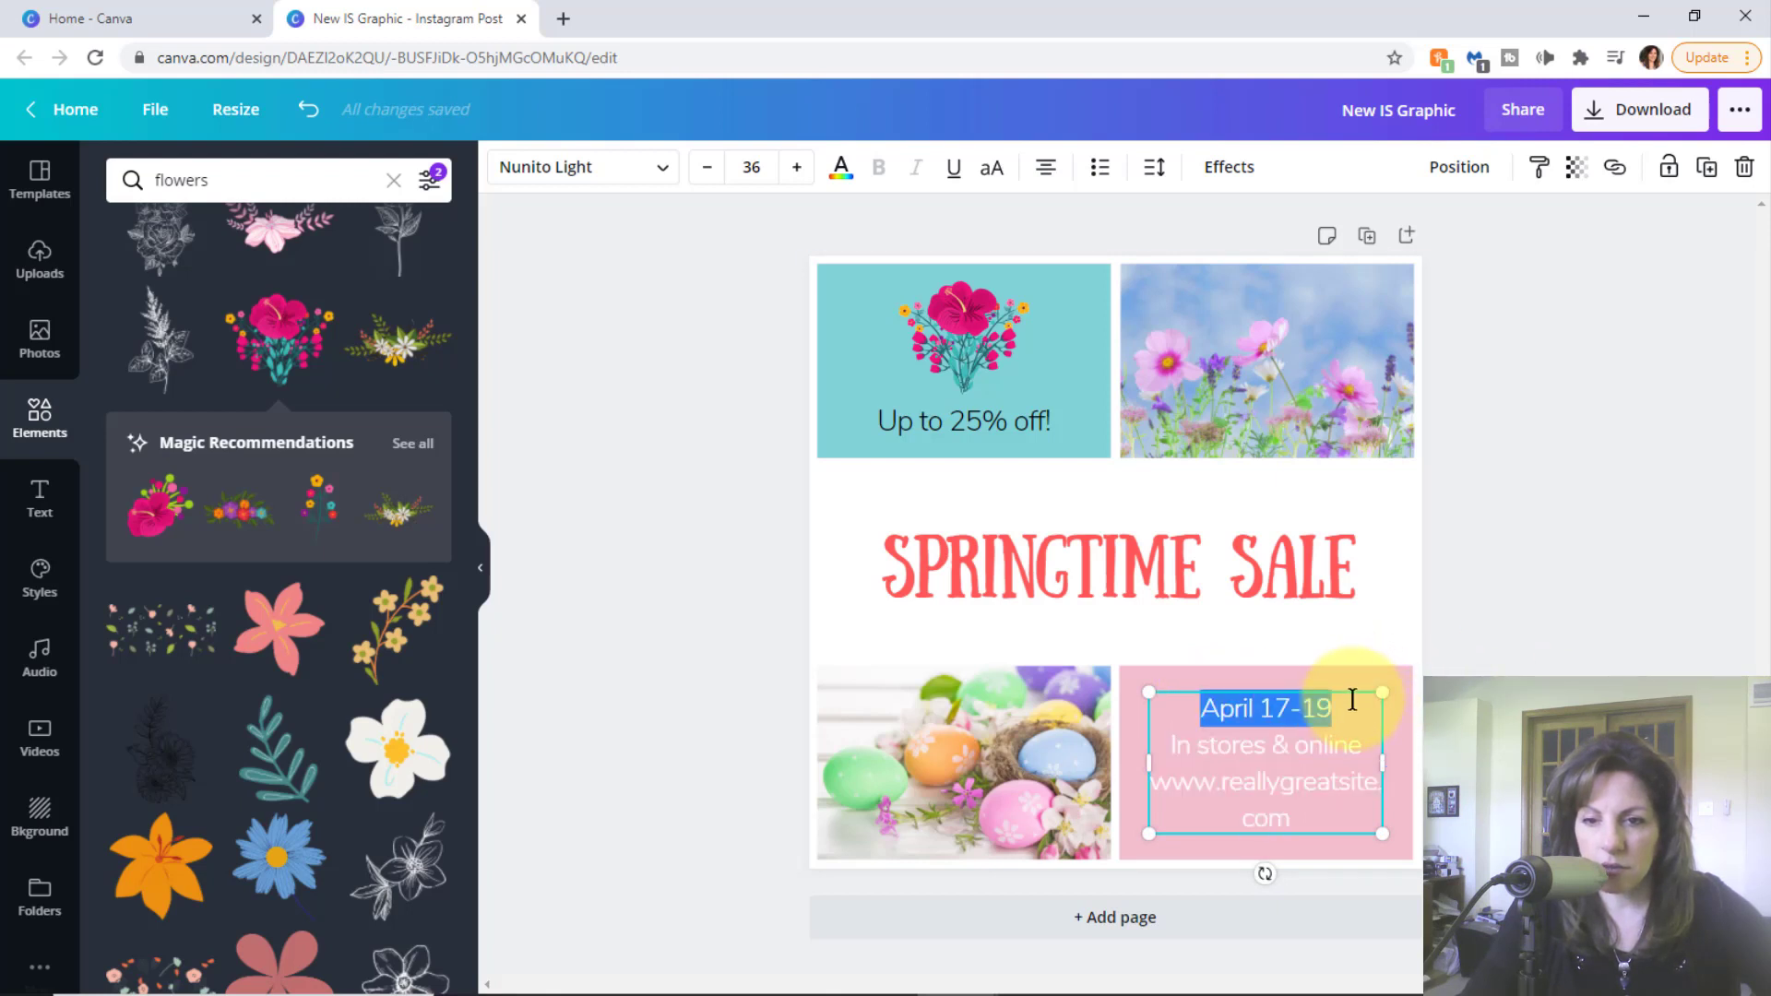
type("Ma")
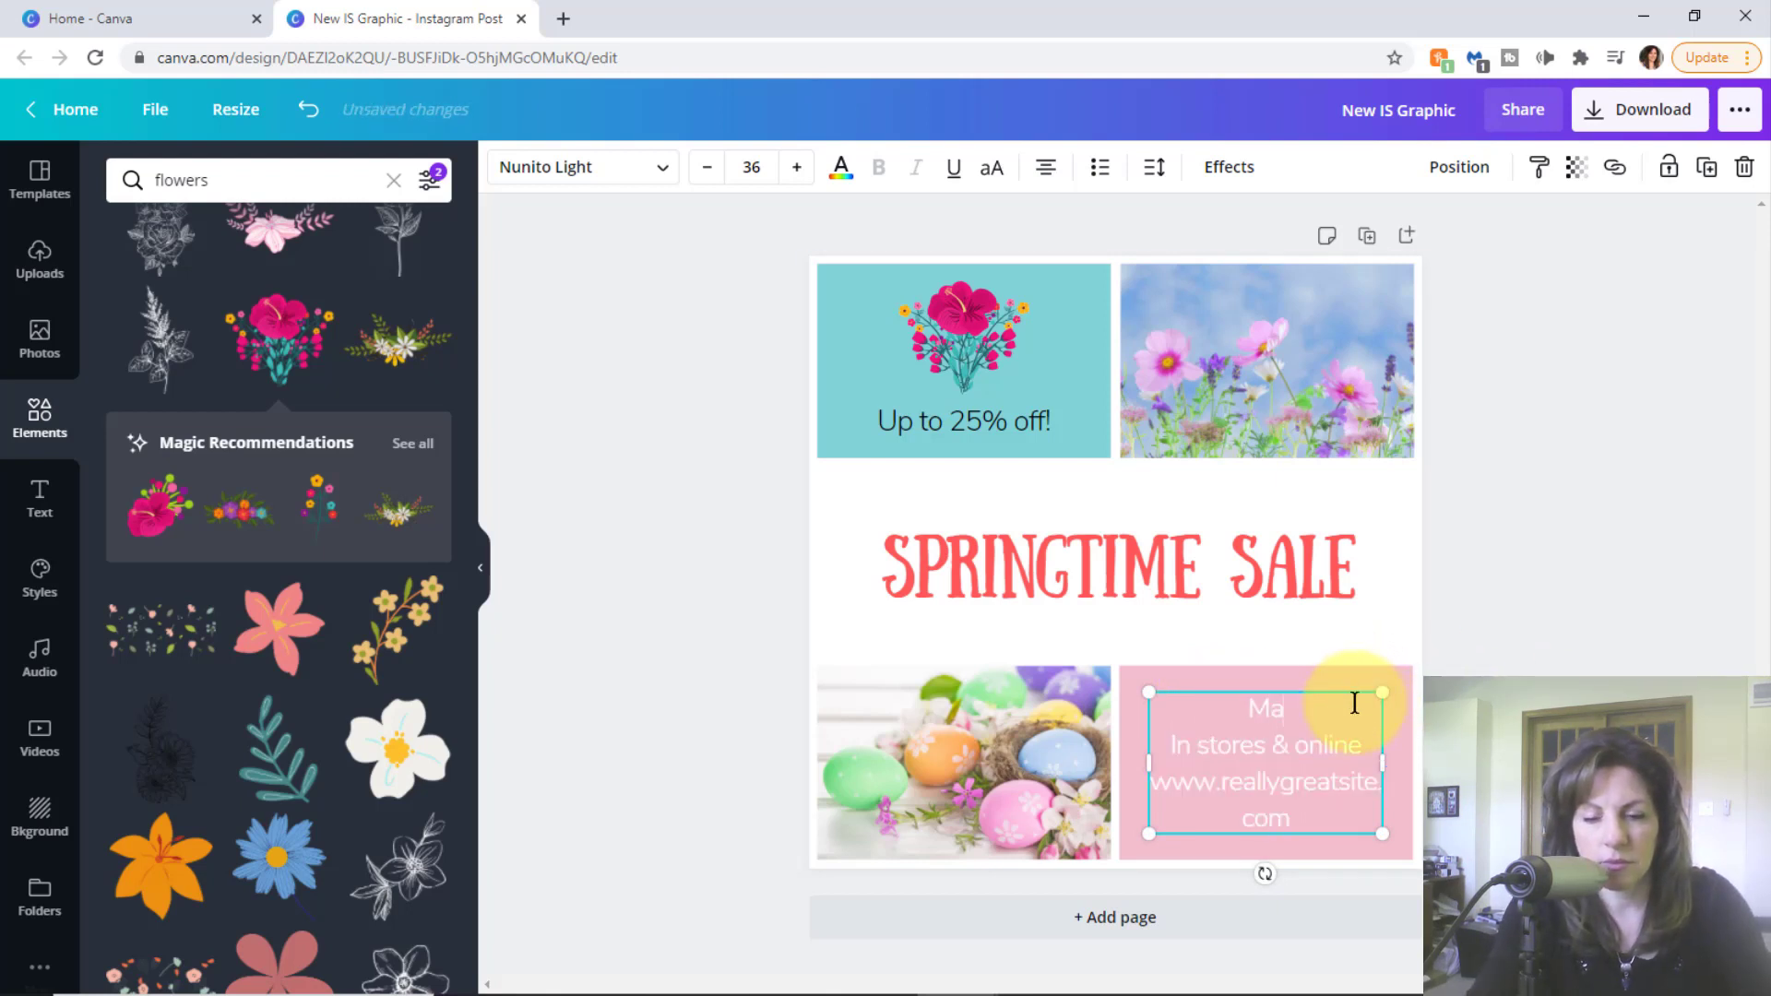
type("y 1-10")
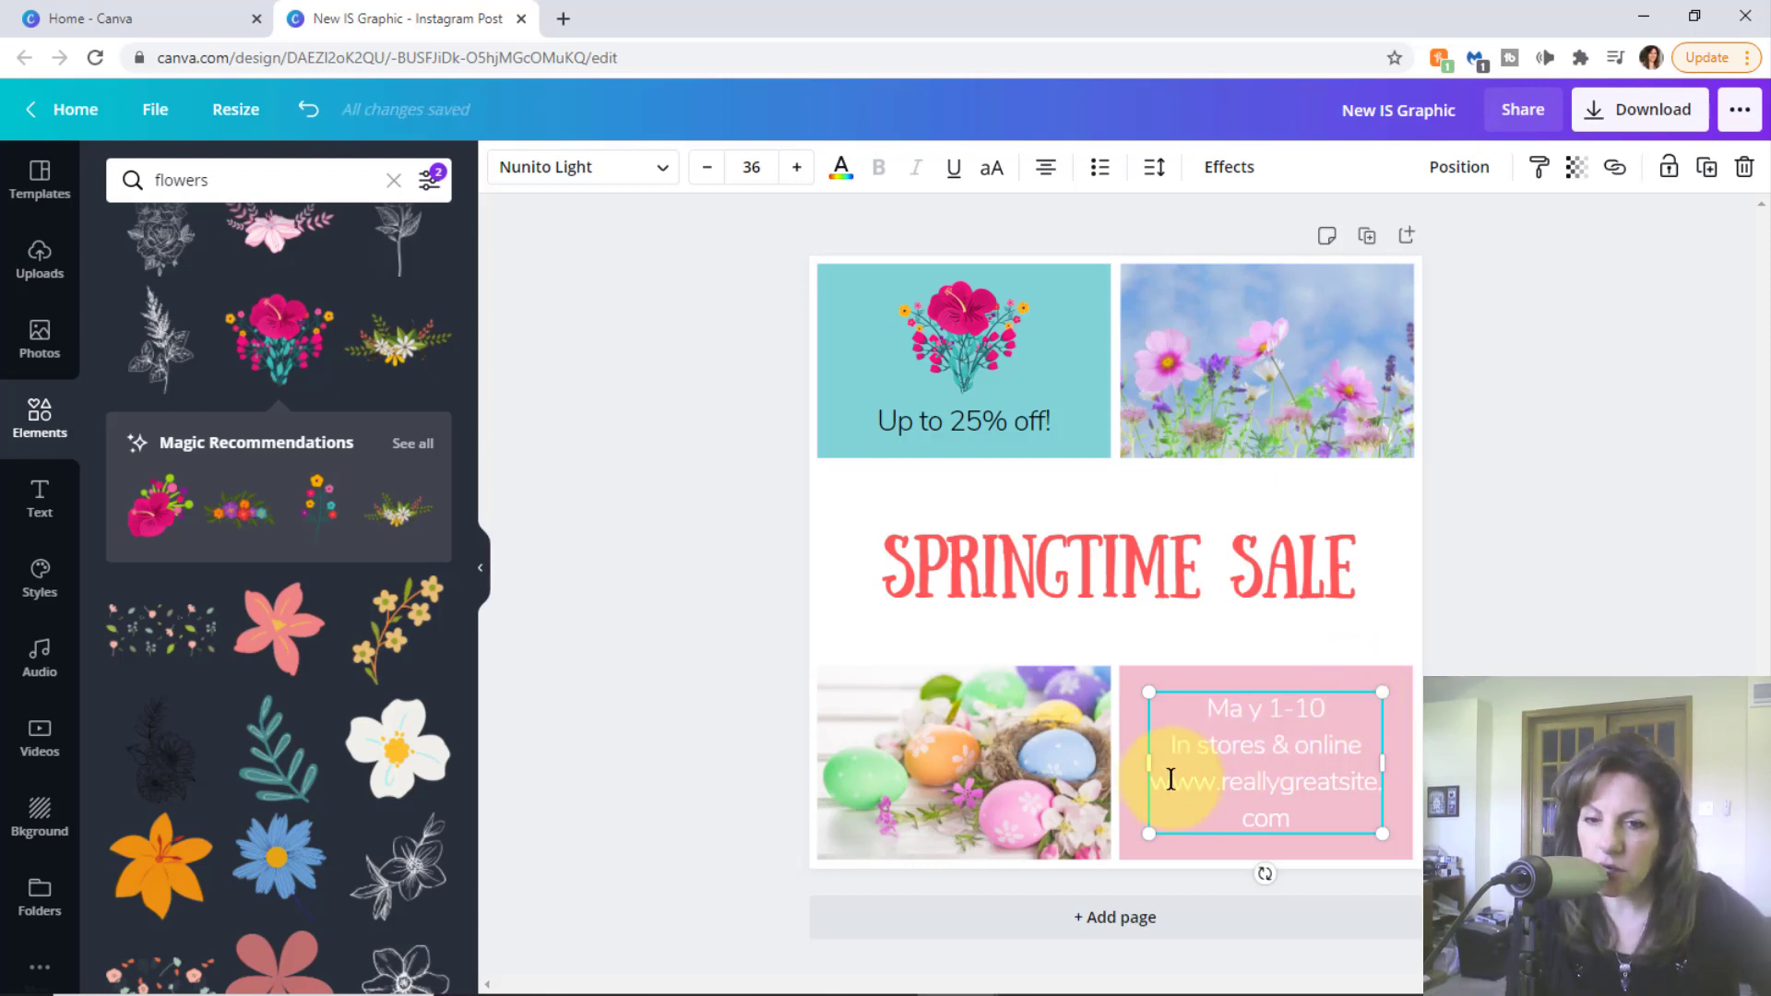
left_click_drag(1153, 780, 1319, 818)
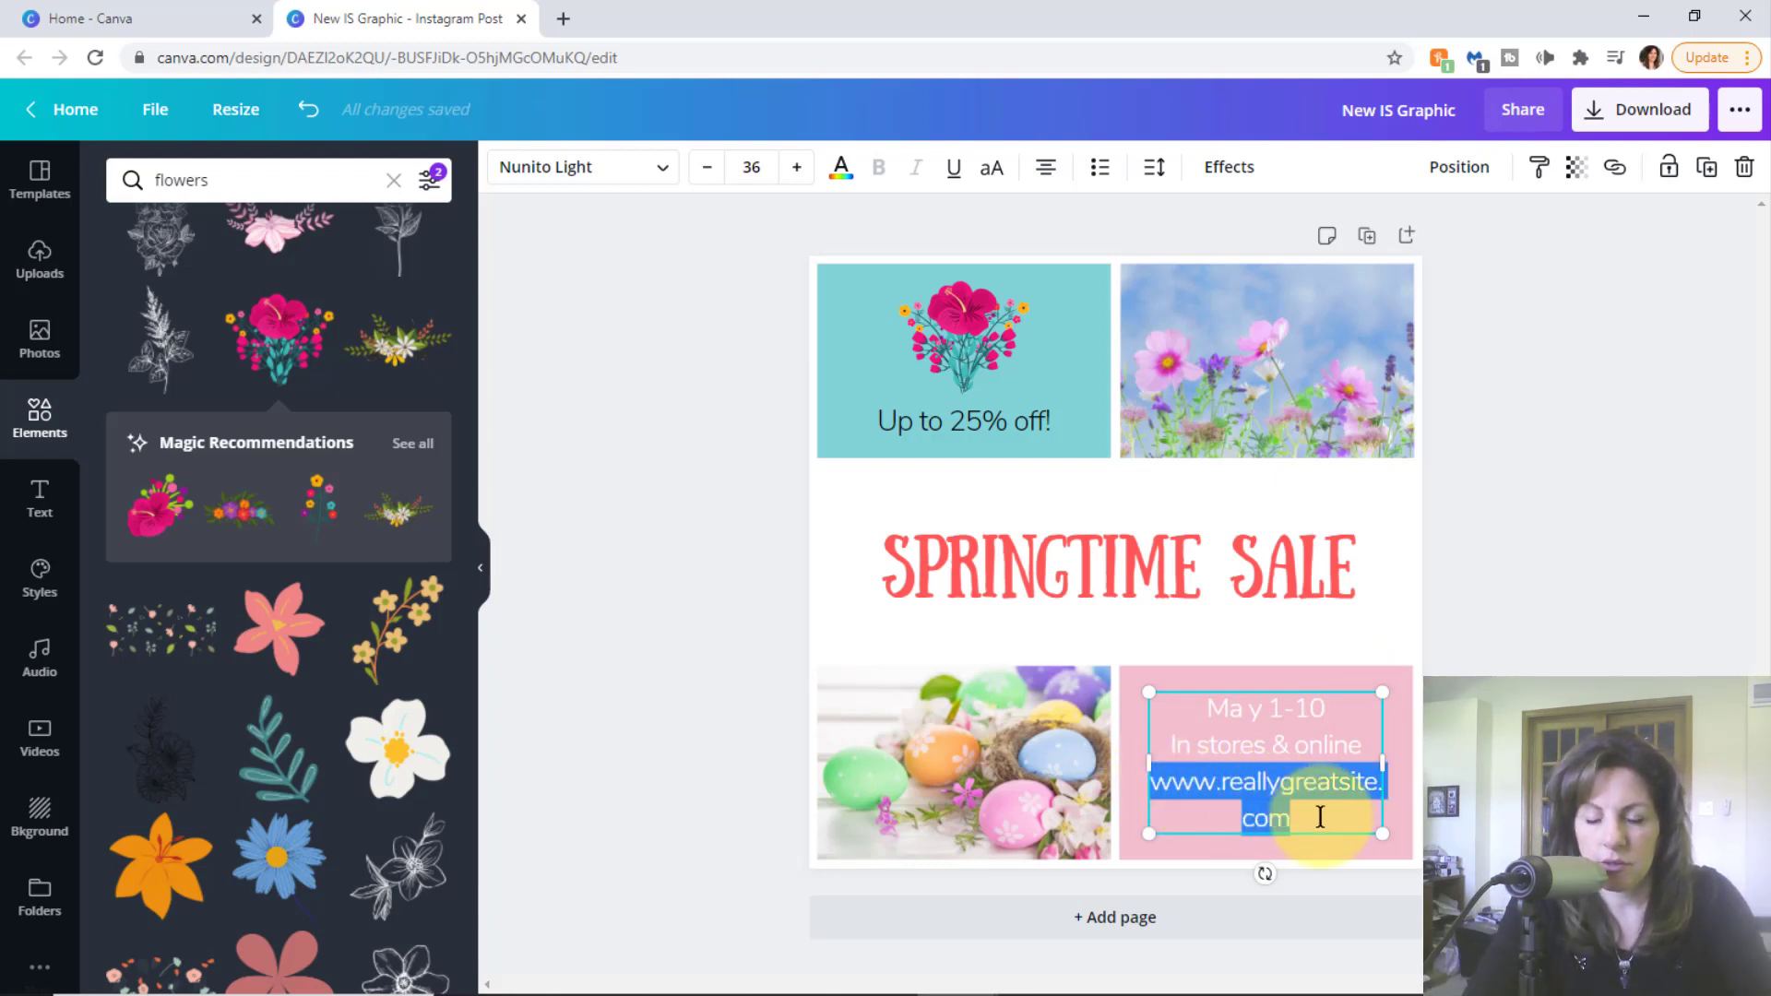
type("www")
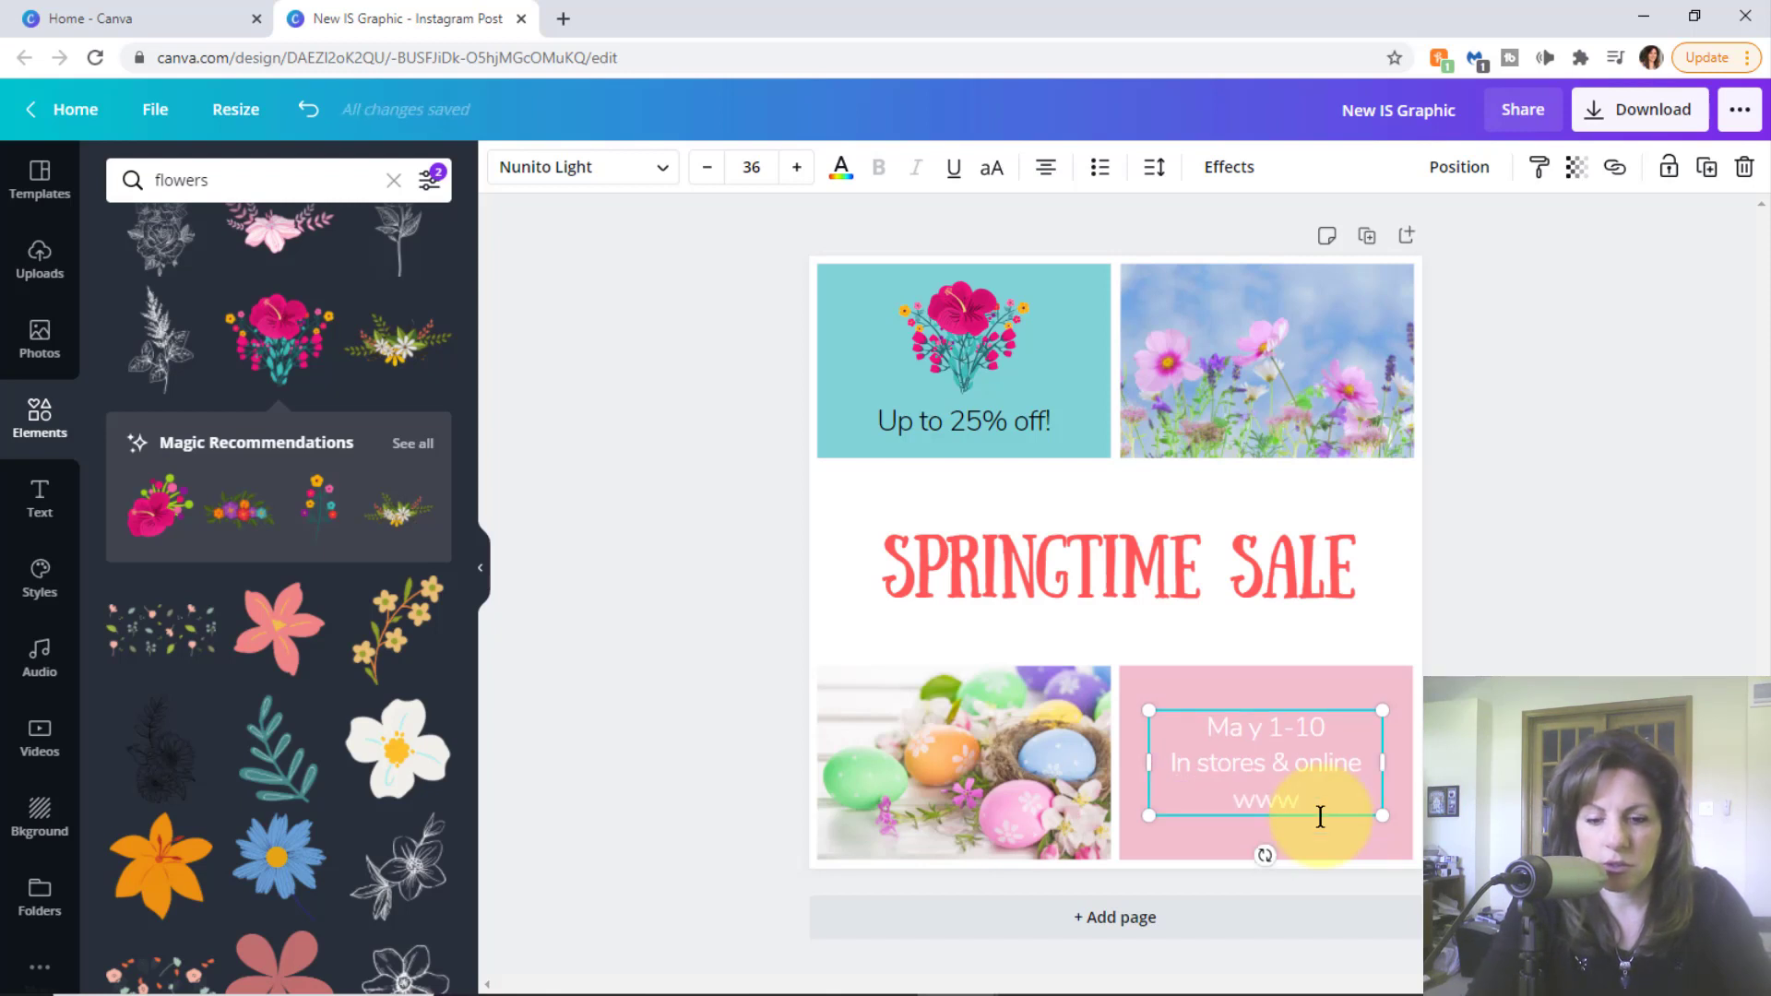
type(".123stro")
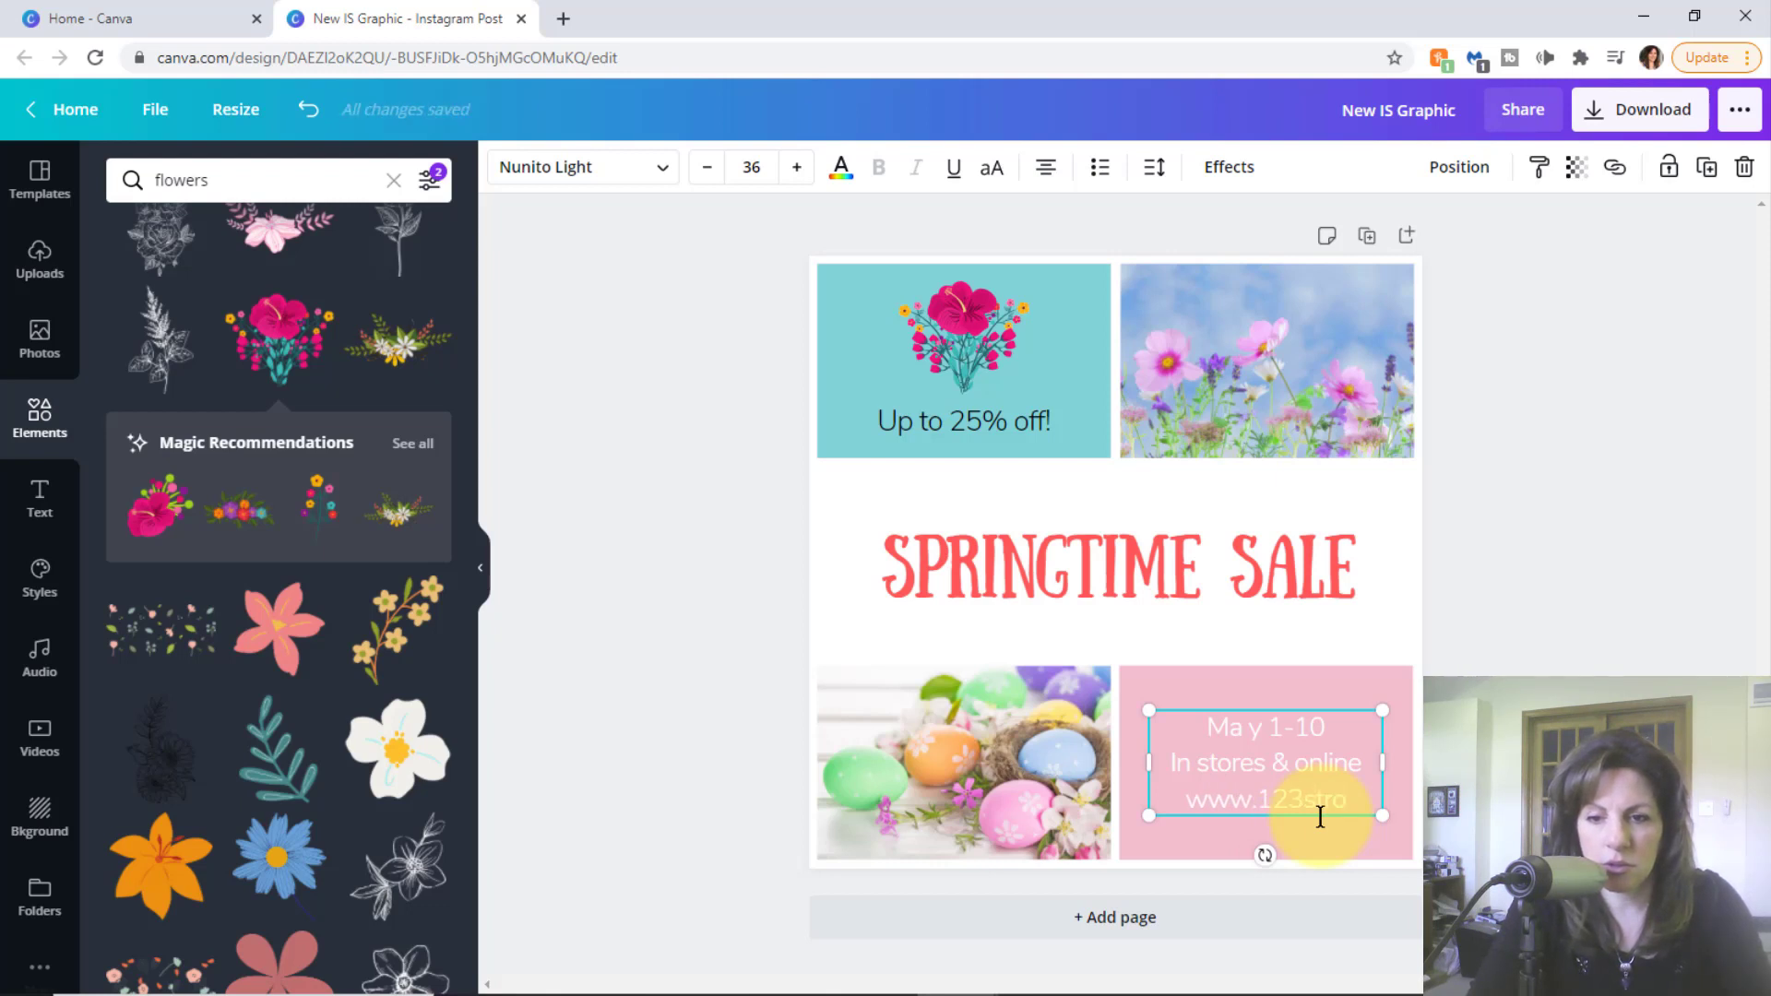
key("BackSpace")
key("BackSpace")
type("ore.com")
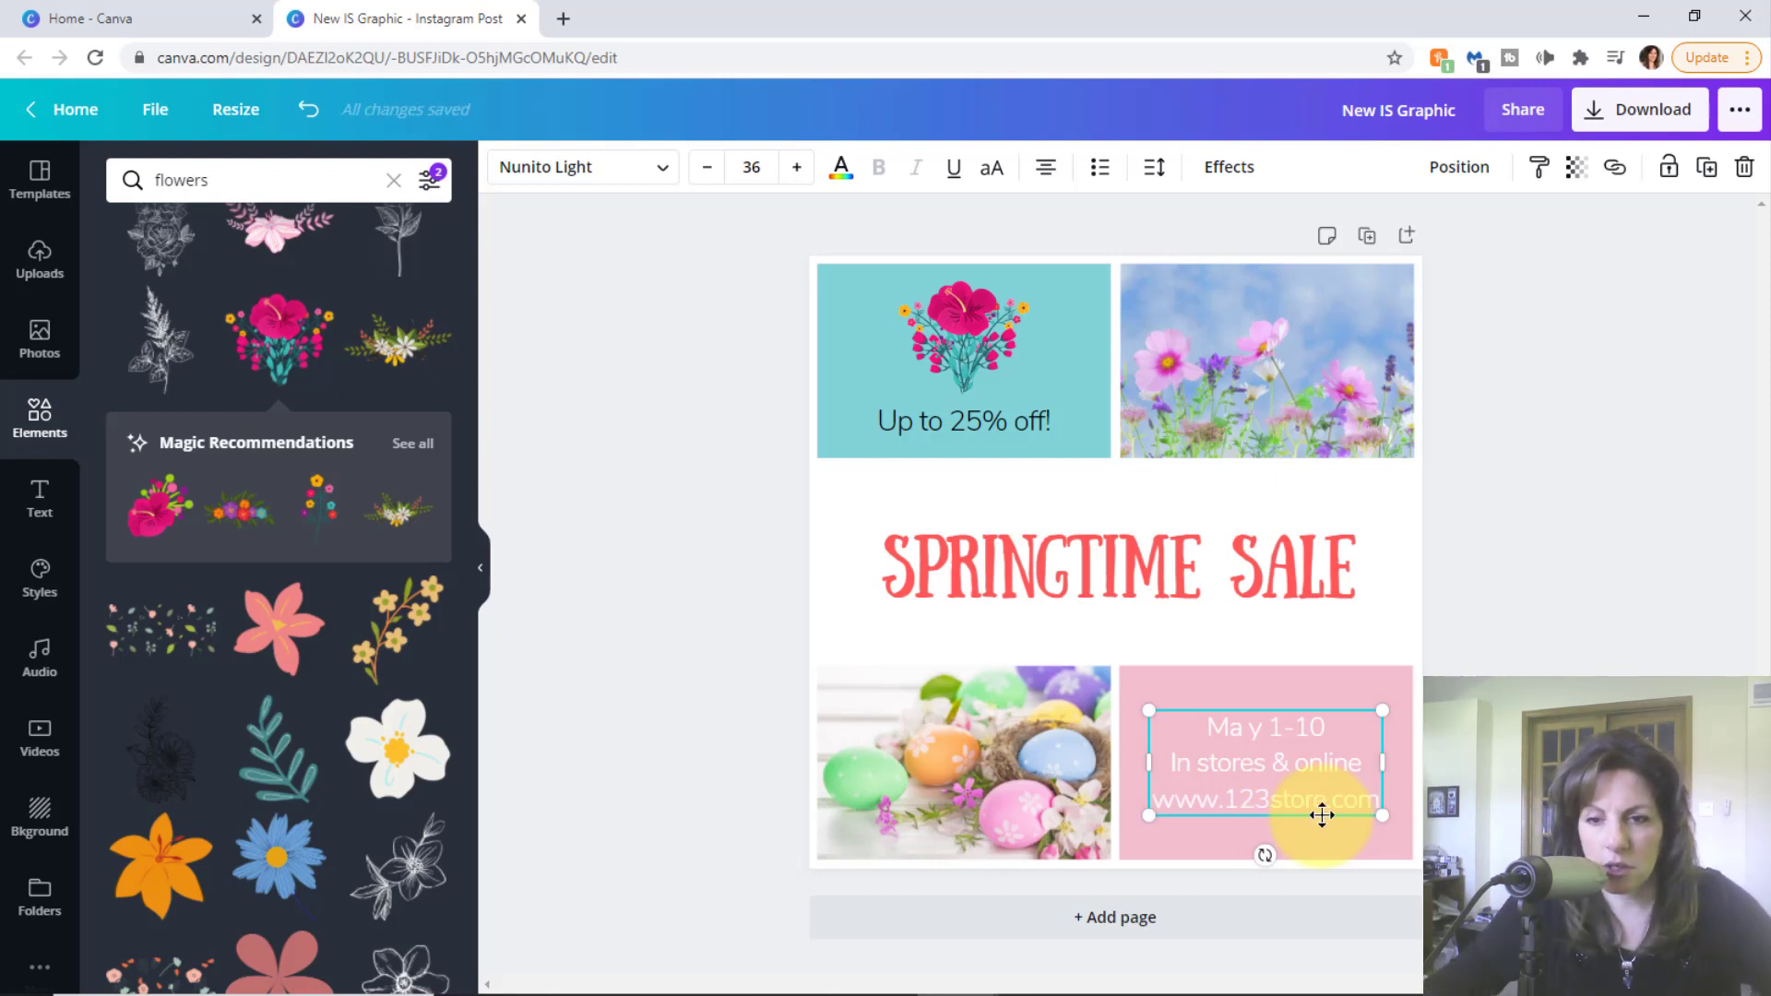
- Select all three lines of the event details text and change their color to black
left_click(1206, 711)
left_click_drag(1205, 723, 1267, 764)
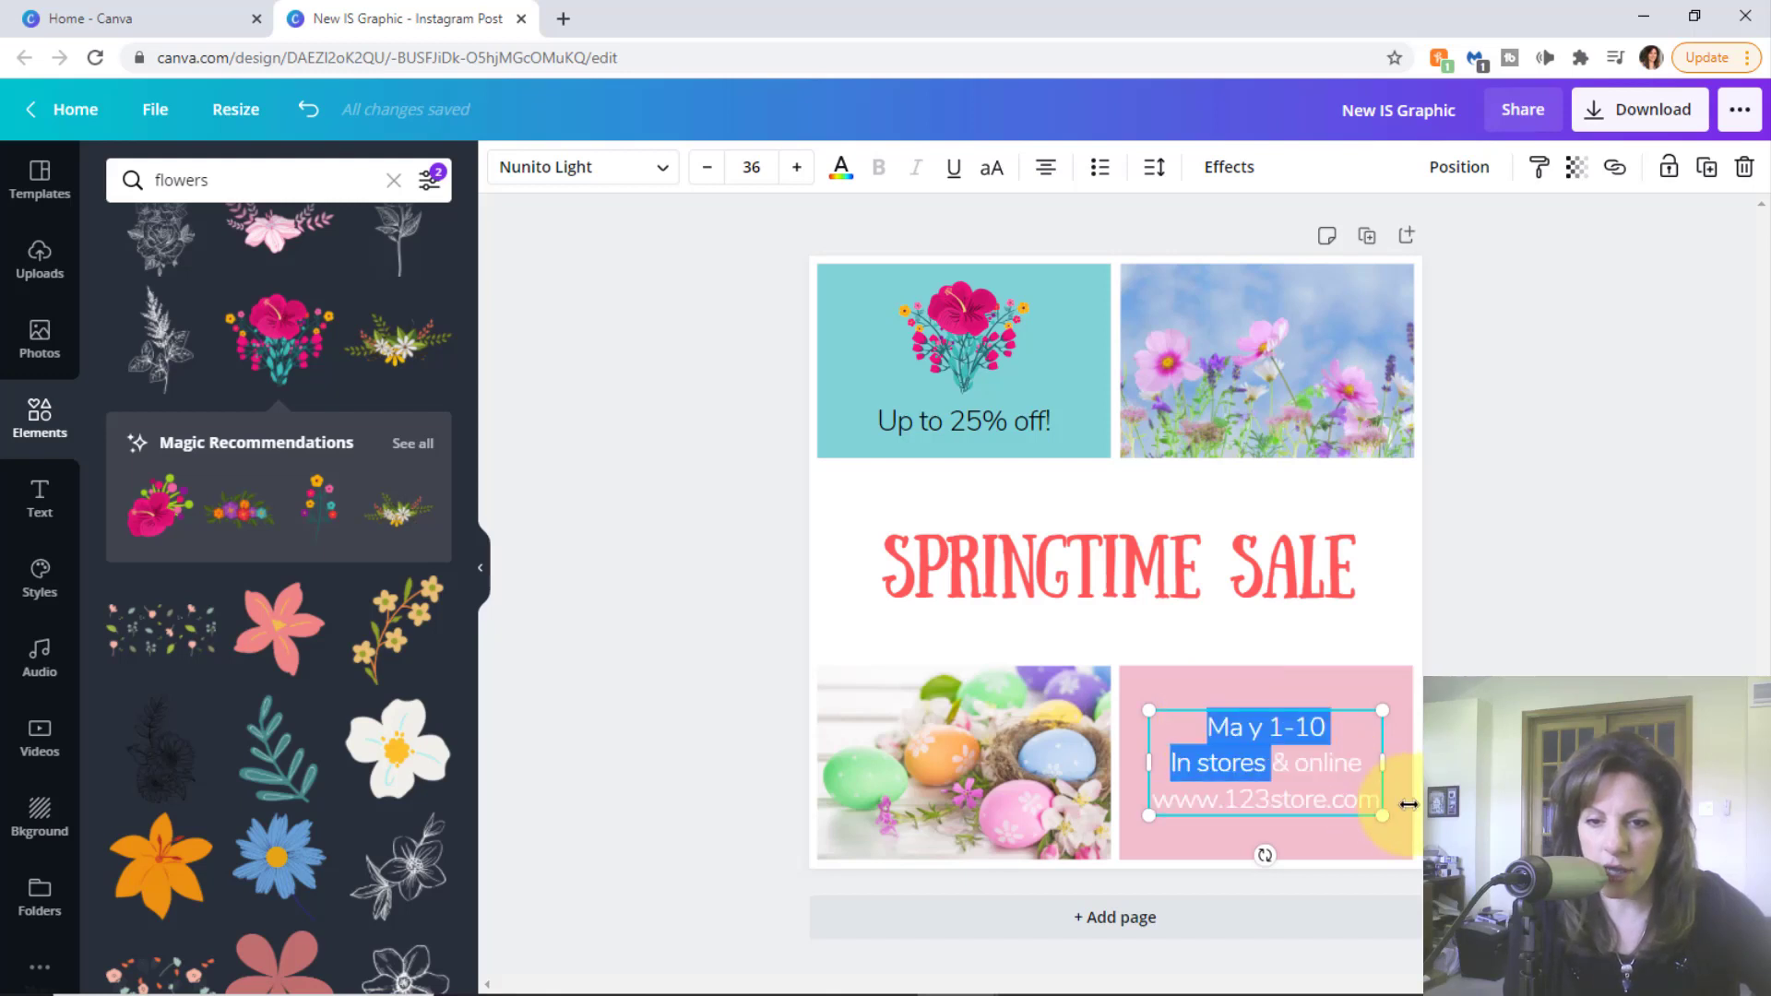
left_click_drag(1409, 804, 1382, 801)
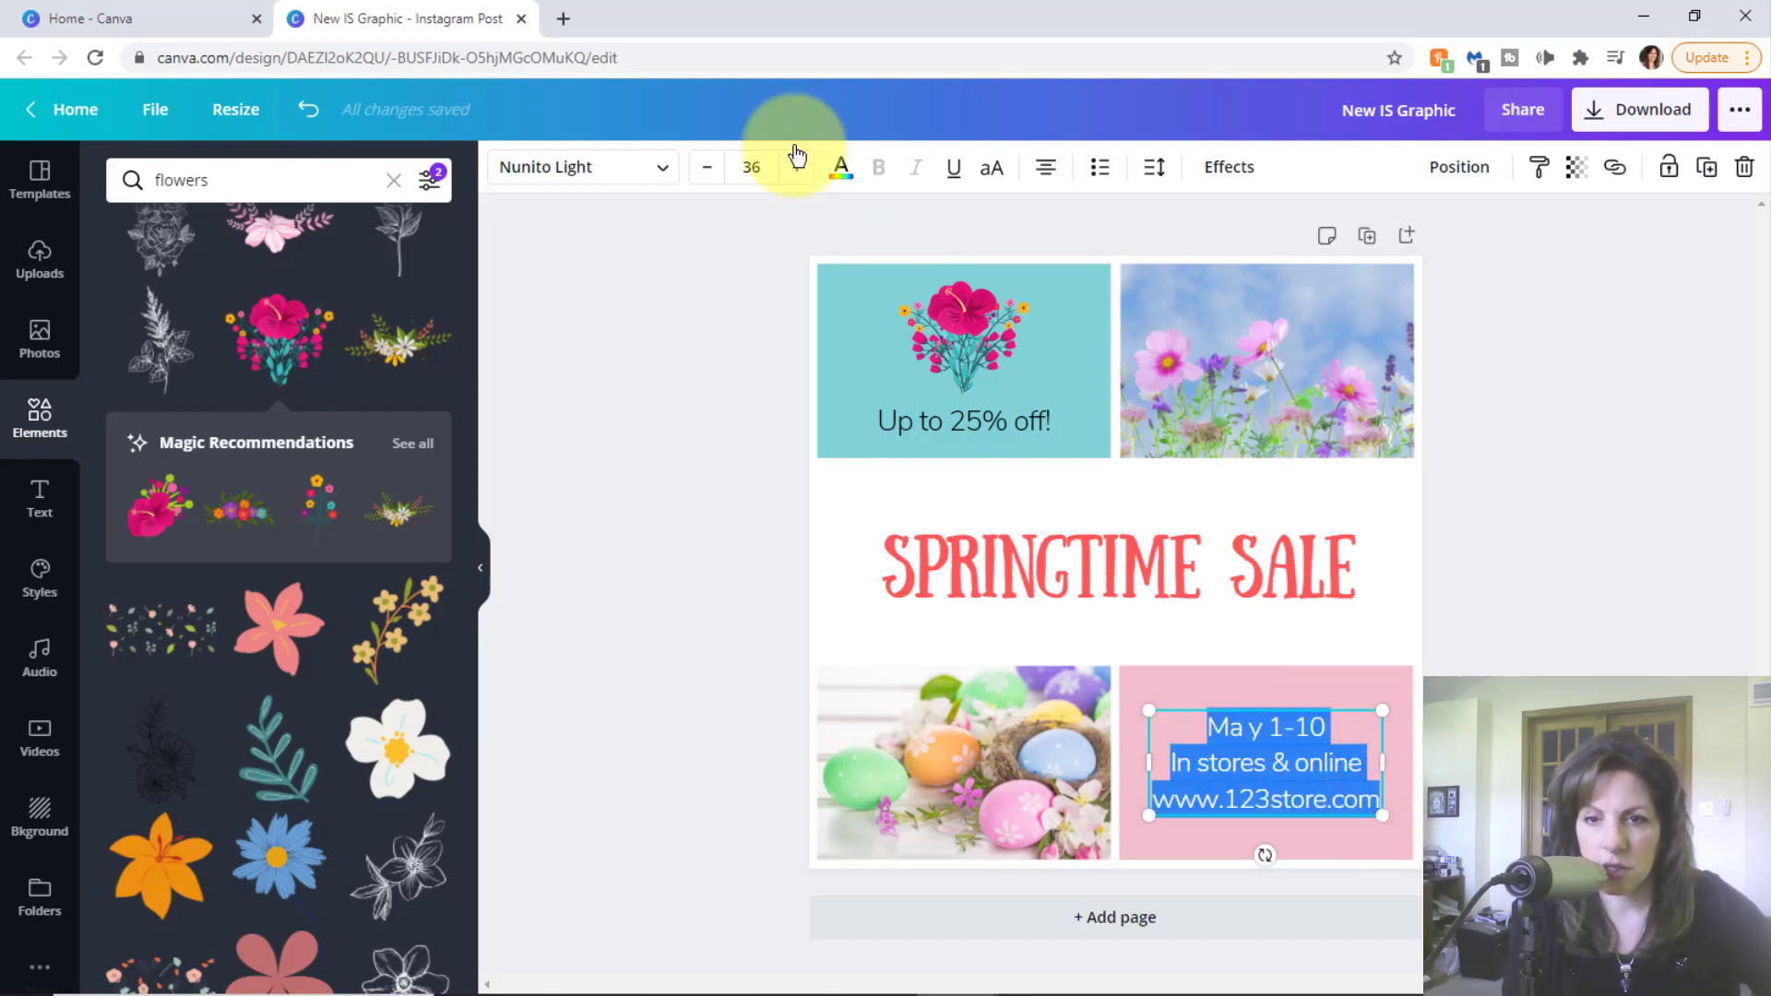
left_click(840, 173)
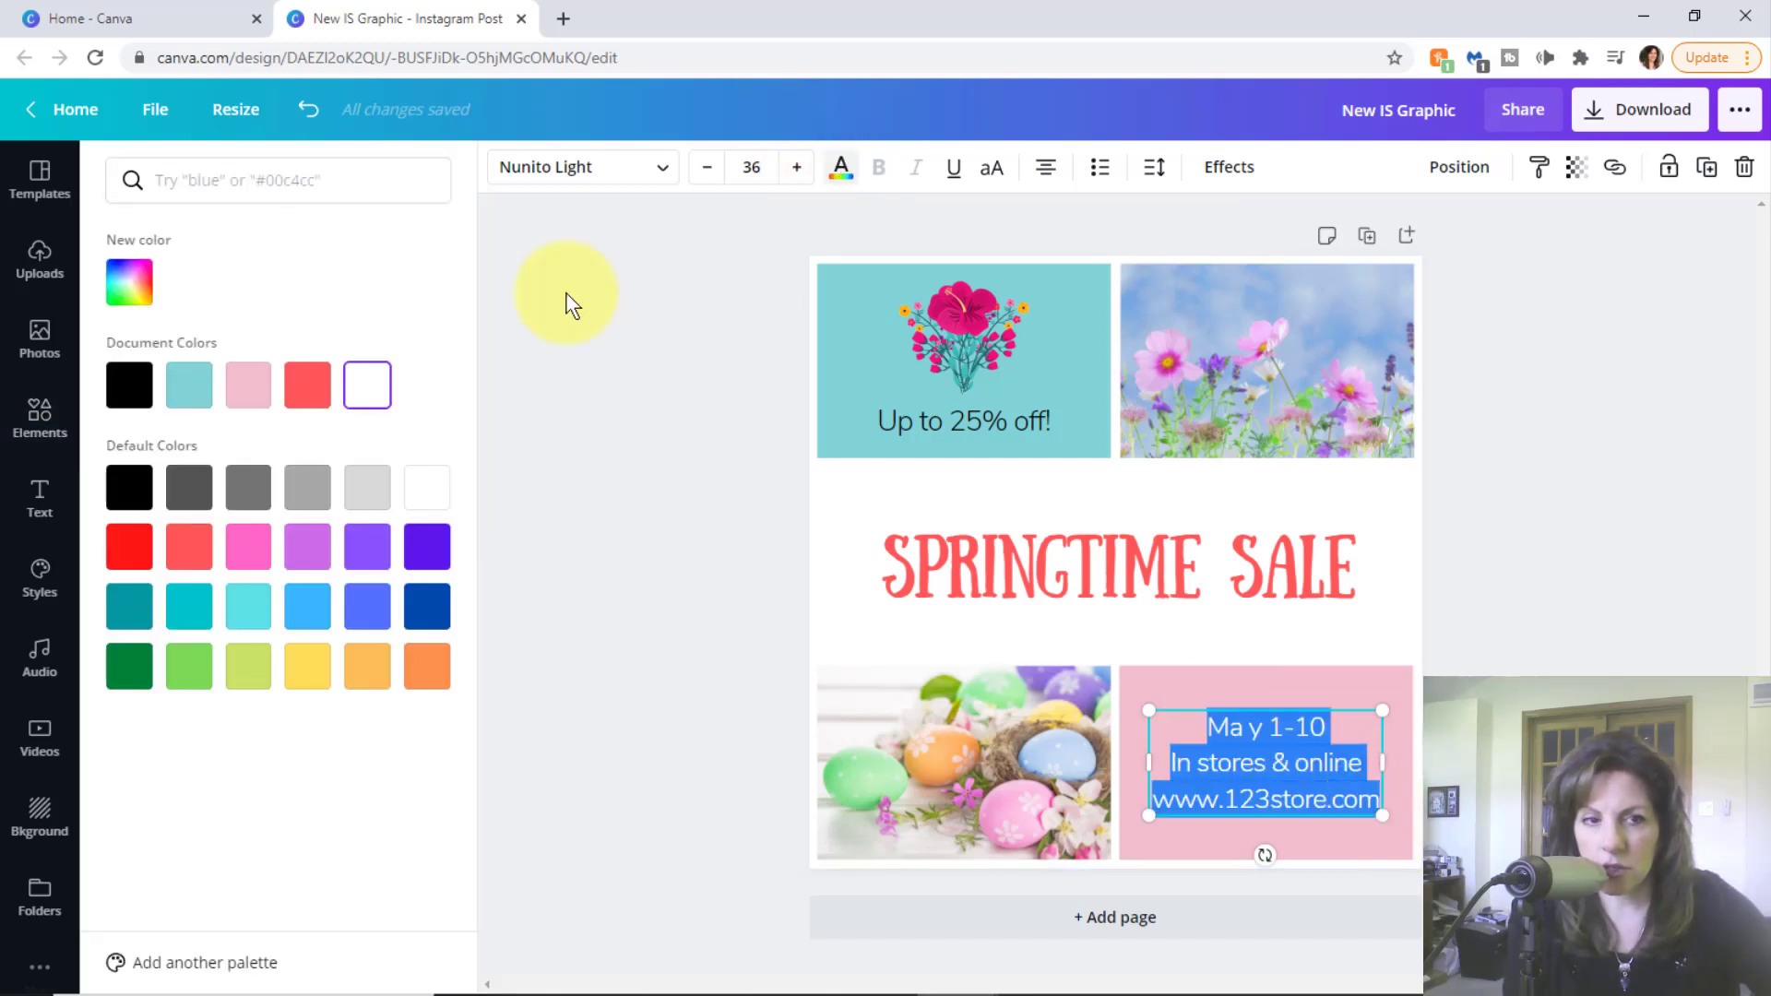
left_click(136, 489)
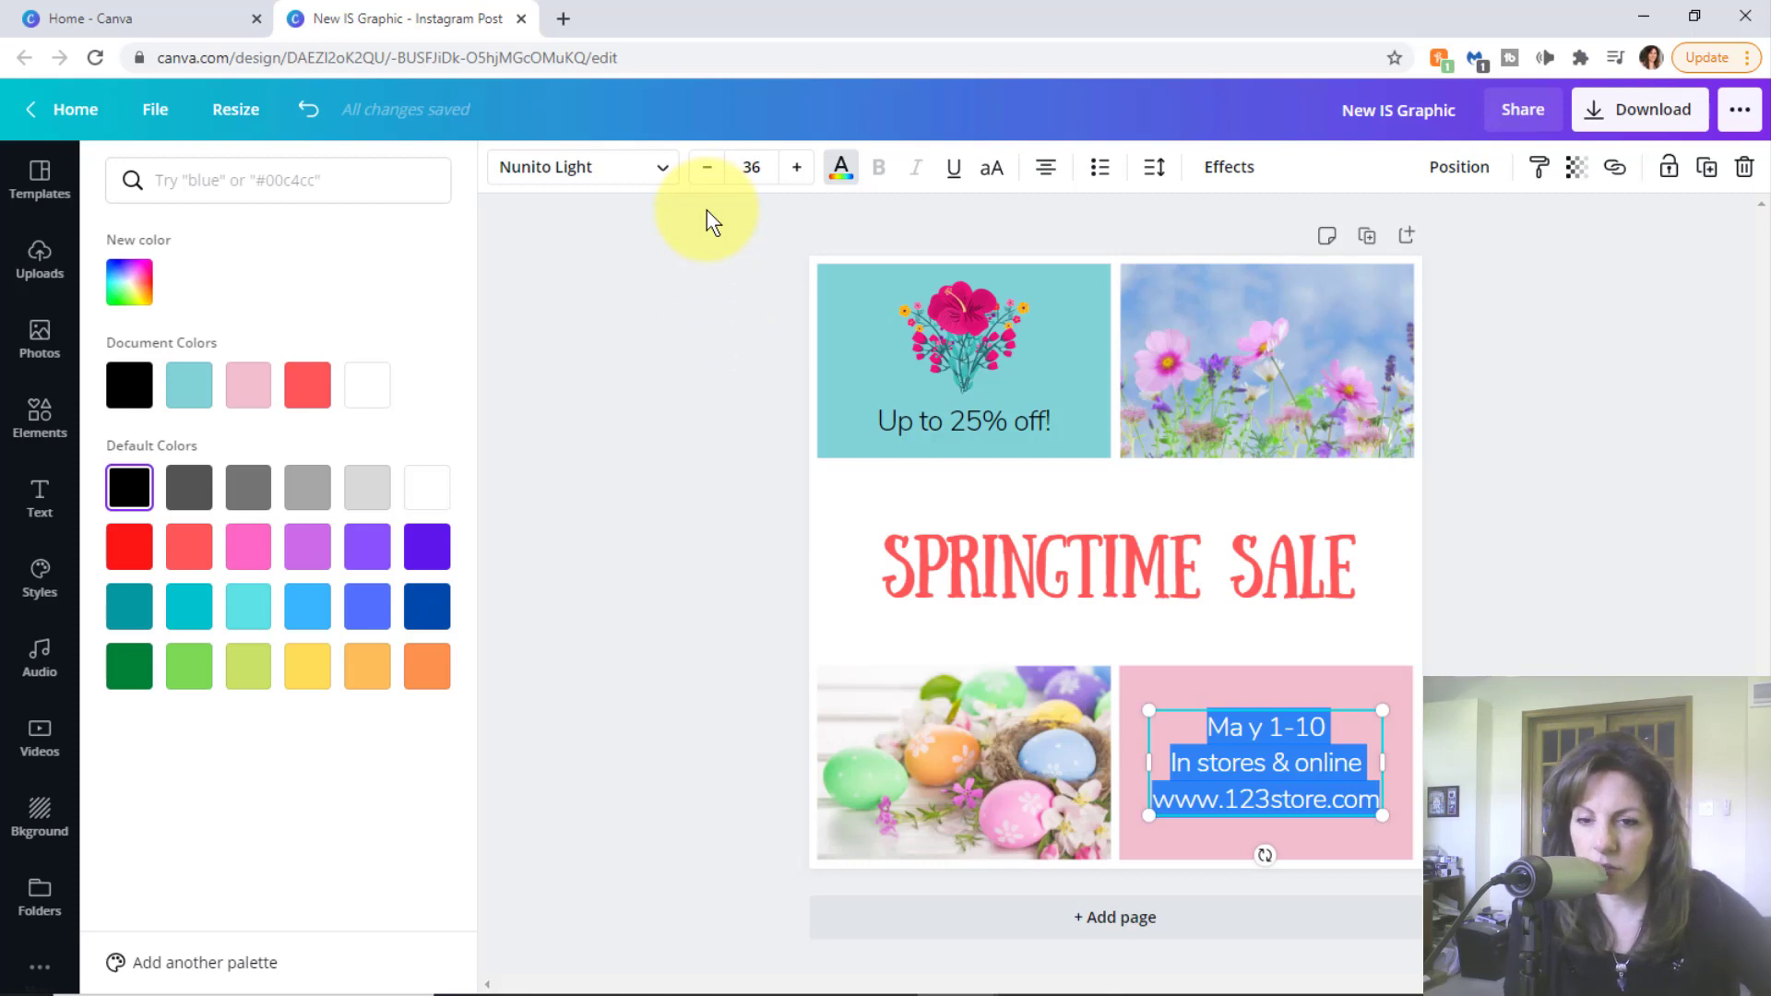
- Format the event details text in bold italic Aileron Regular at font size 35
left_click(664, 171)
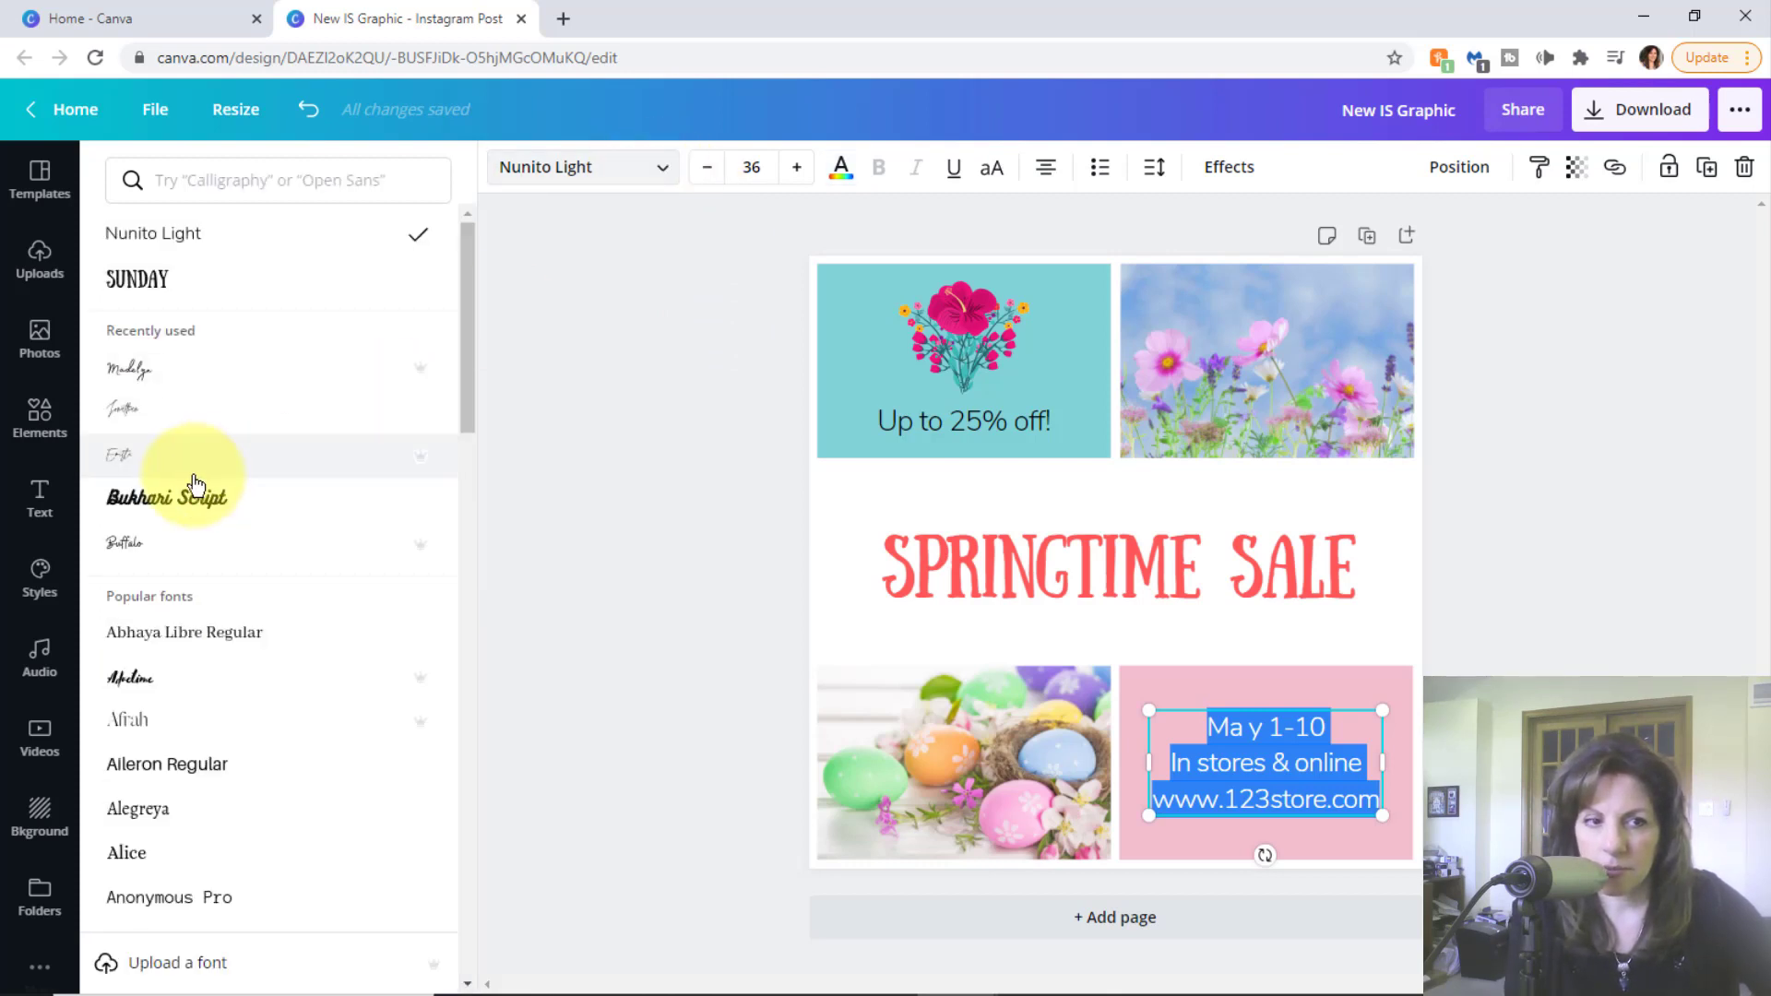
left_click(203, 775)
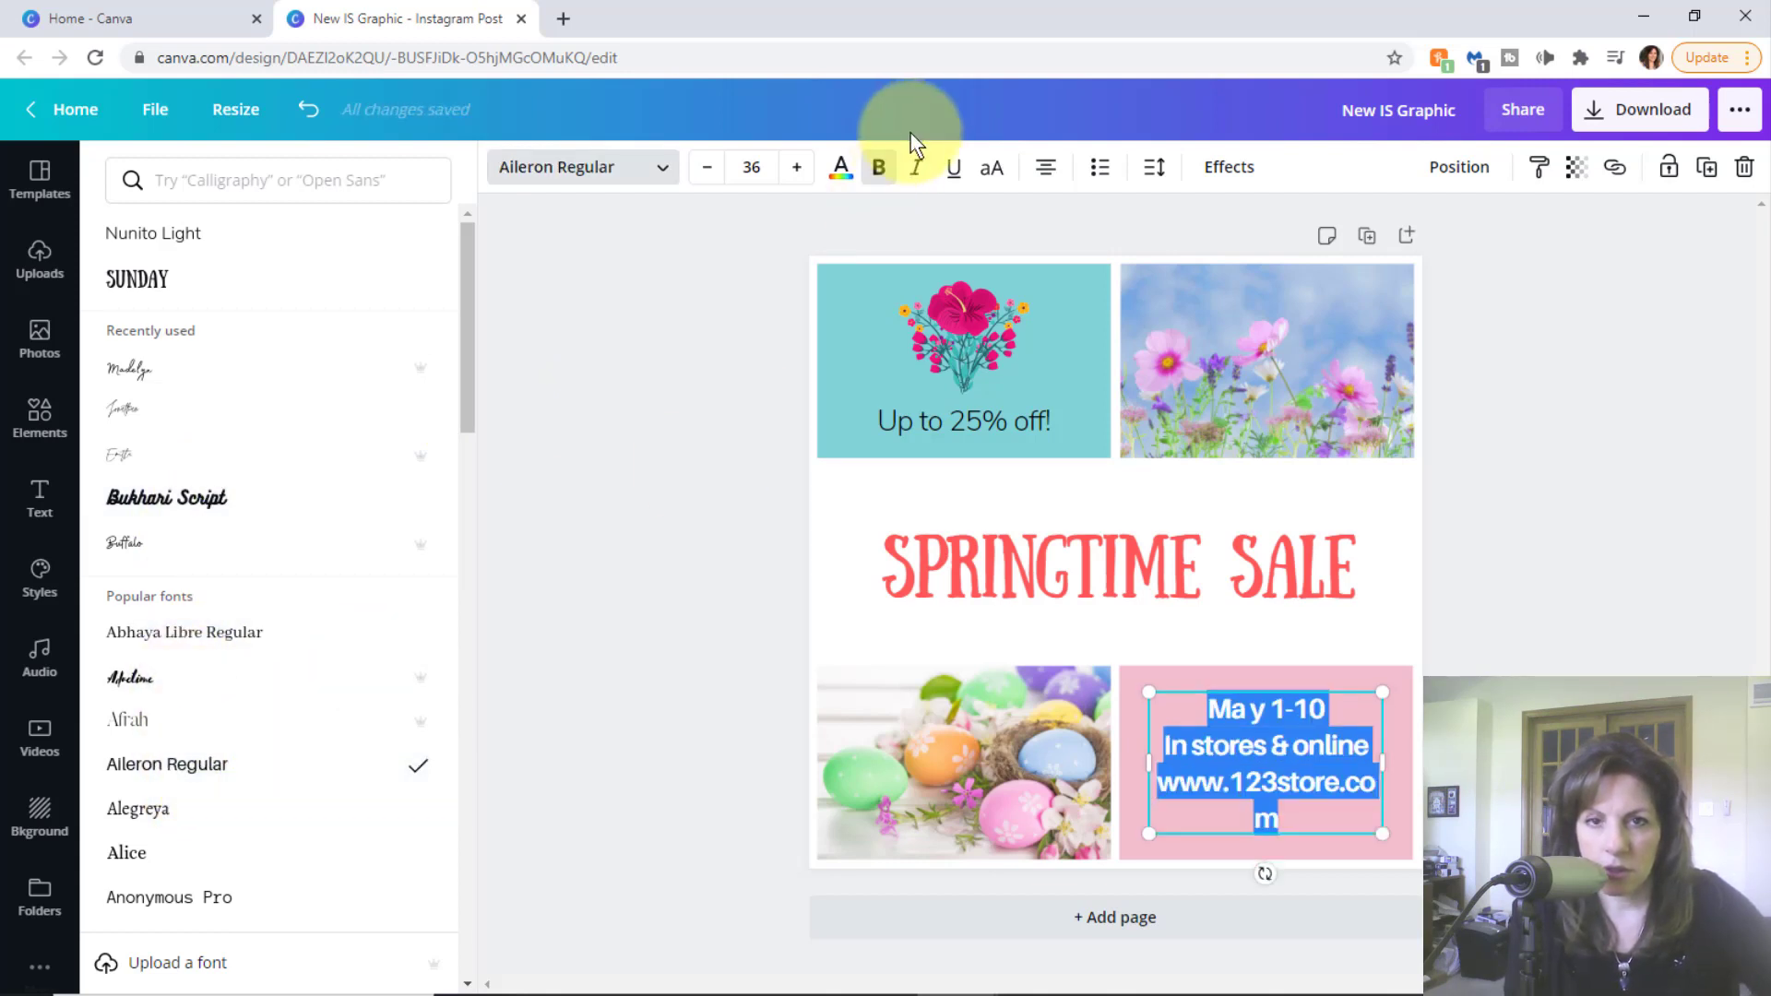
left_click(920, 170)
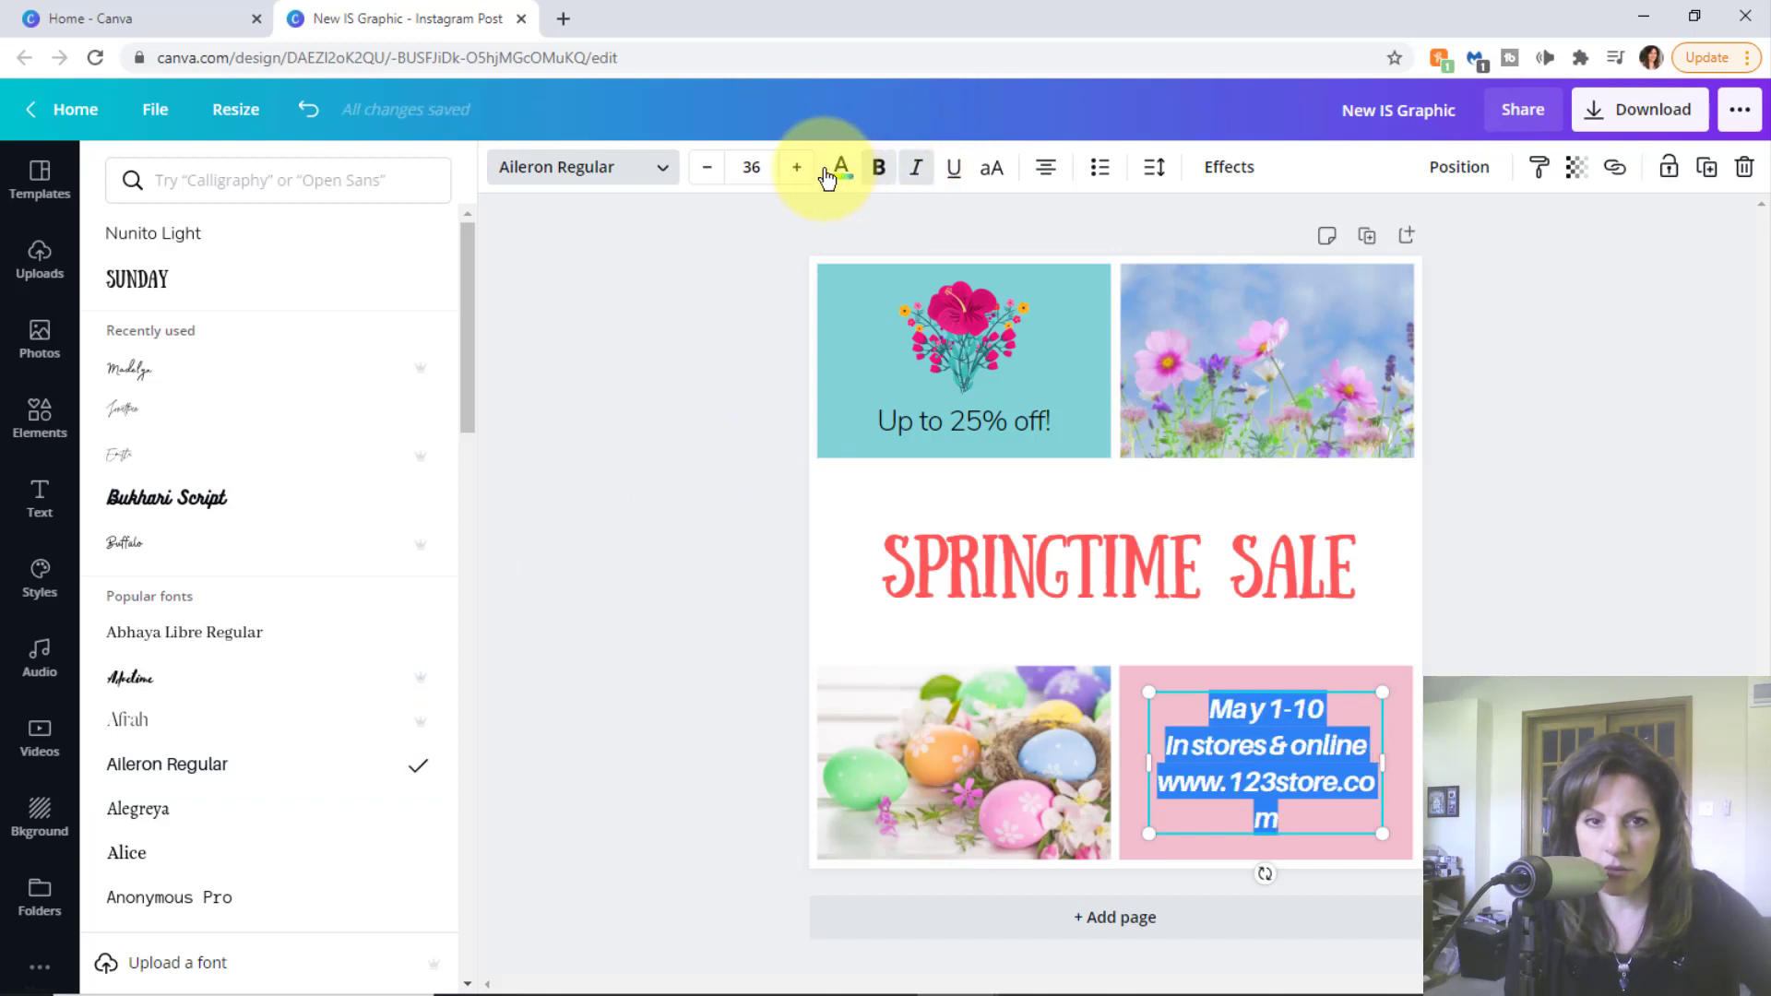
left_click(707, 168)
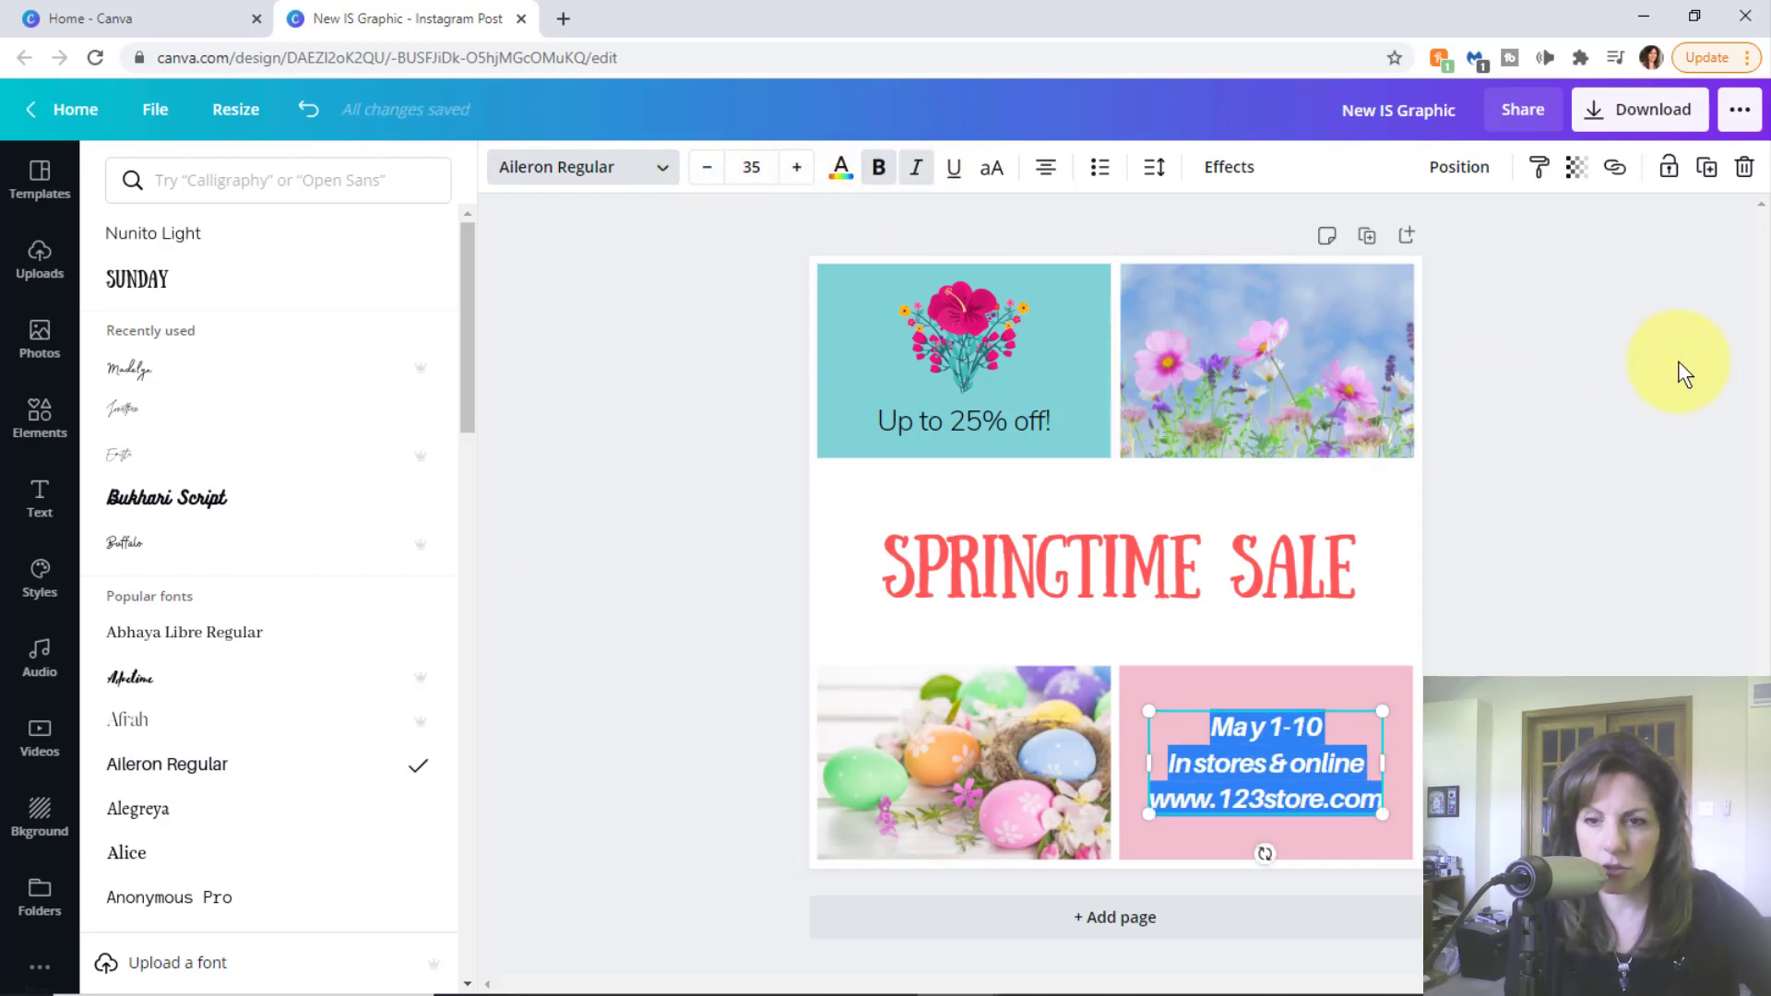
left_click(1387, 512)
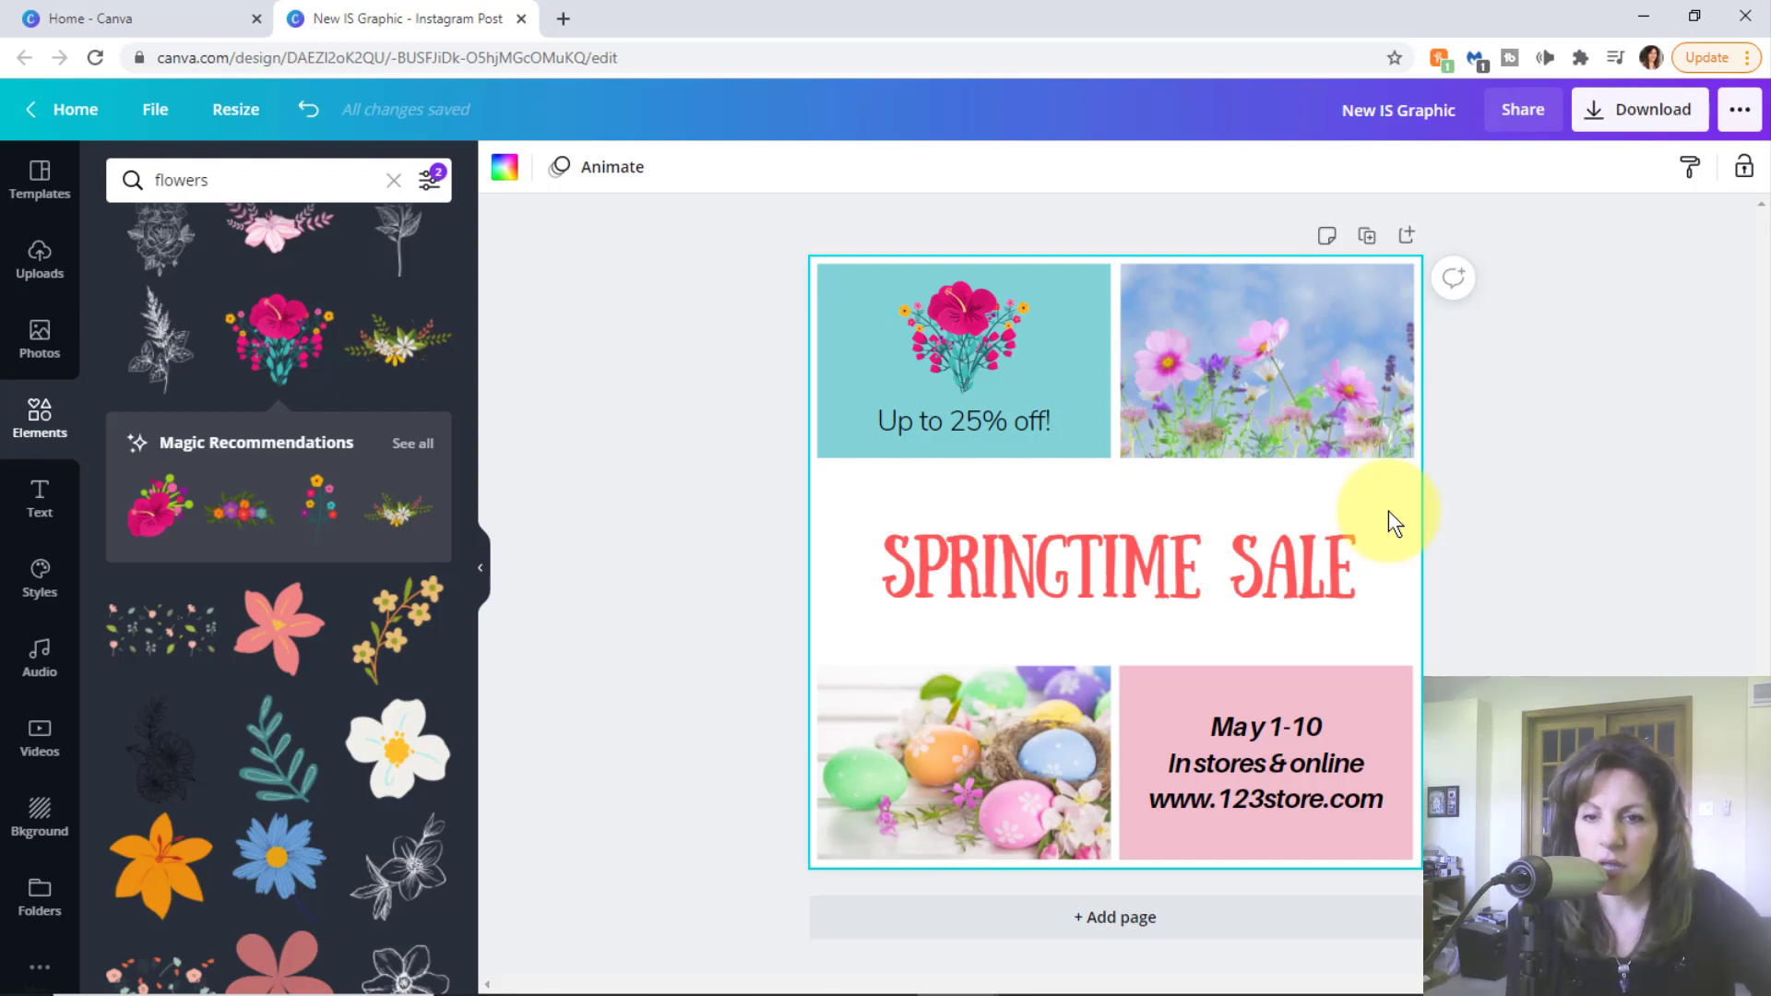
left_click(1588, 255)
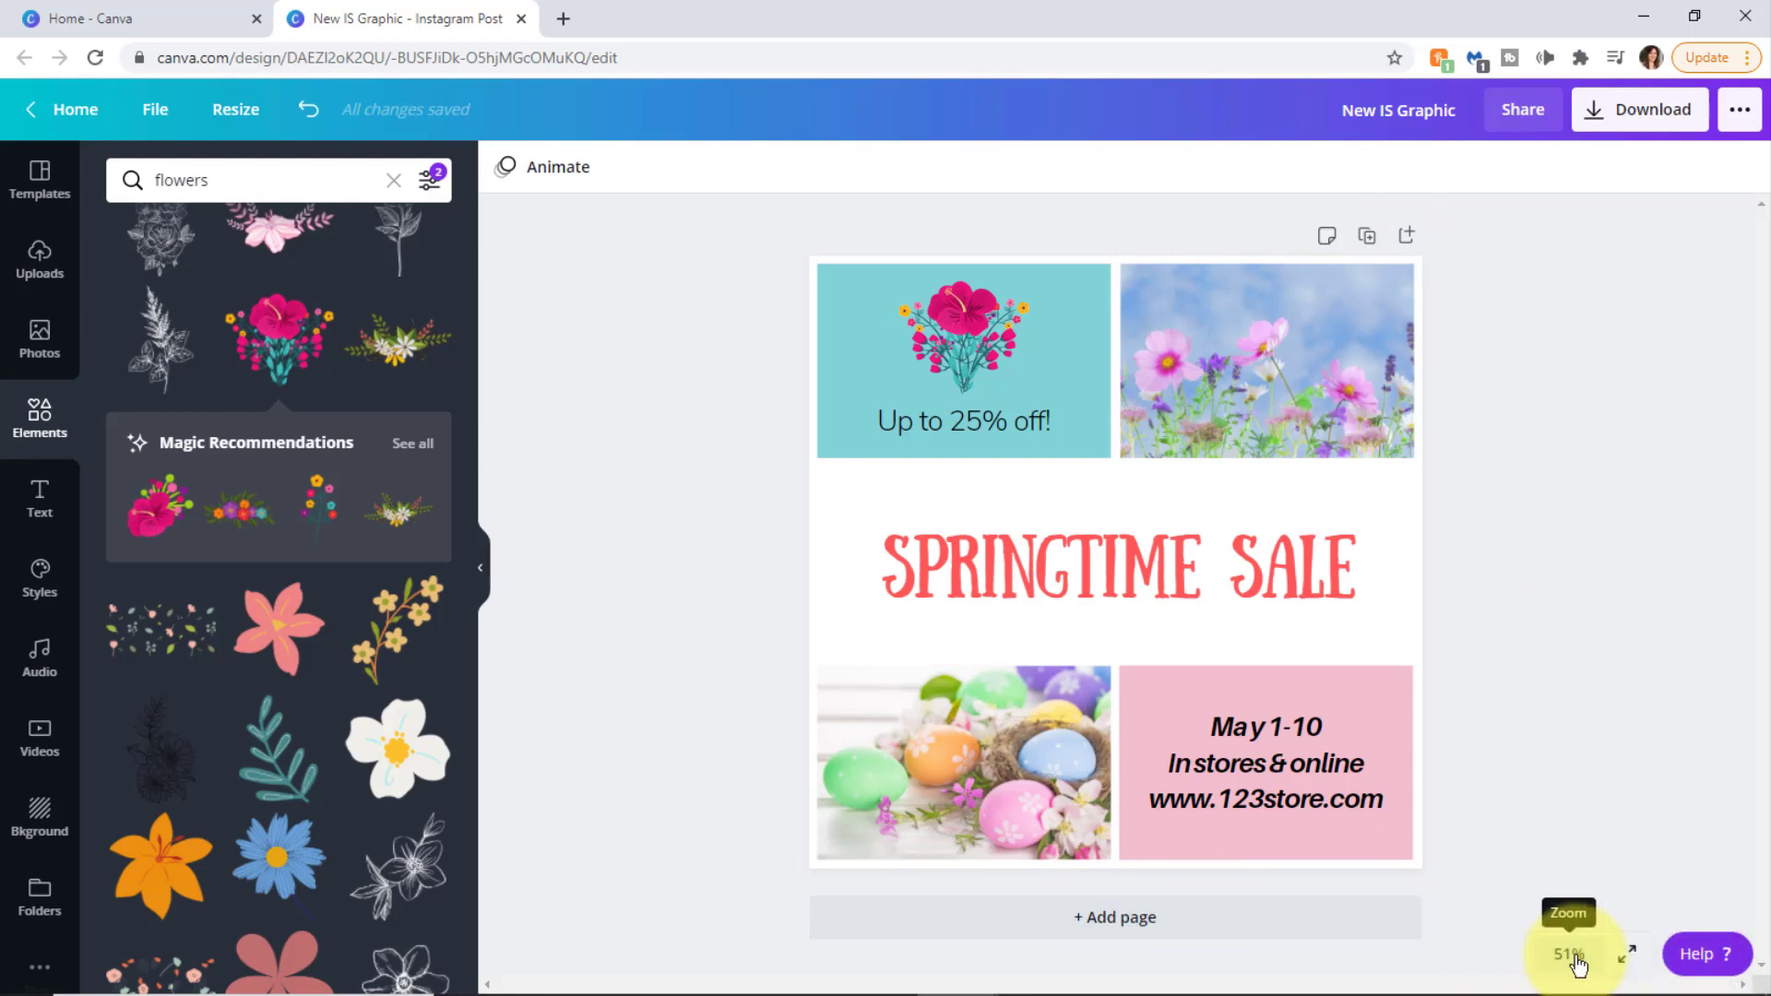
- Recolor all three lines of the event details text in the pink block coral red to match the headline
left_click(1577, 962)
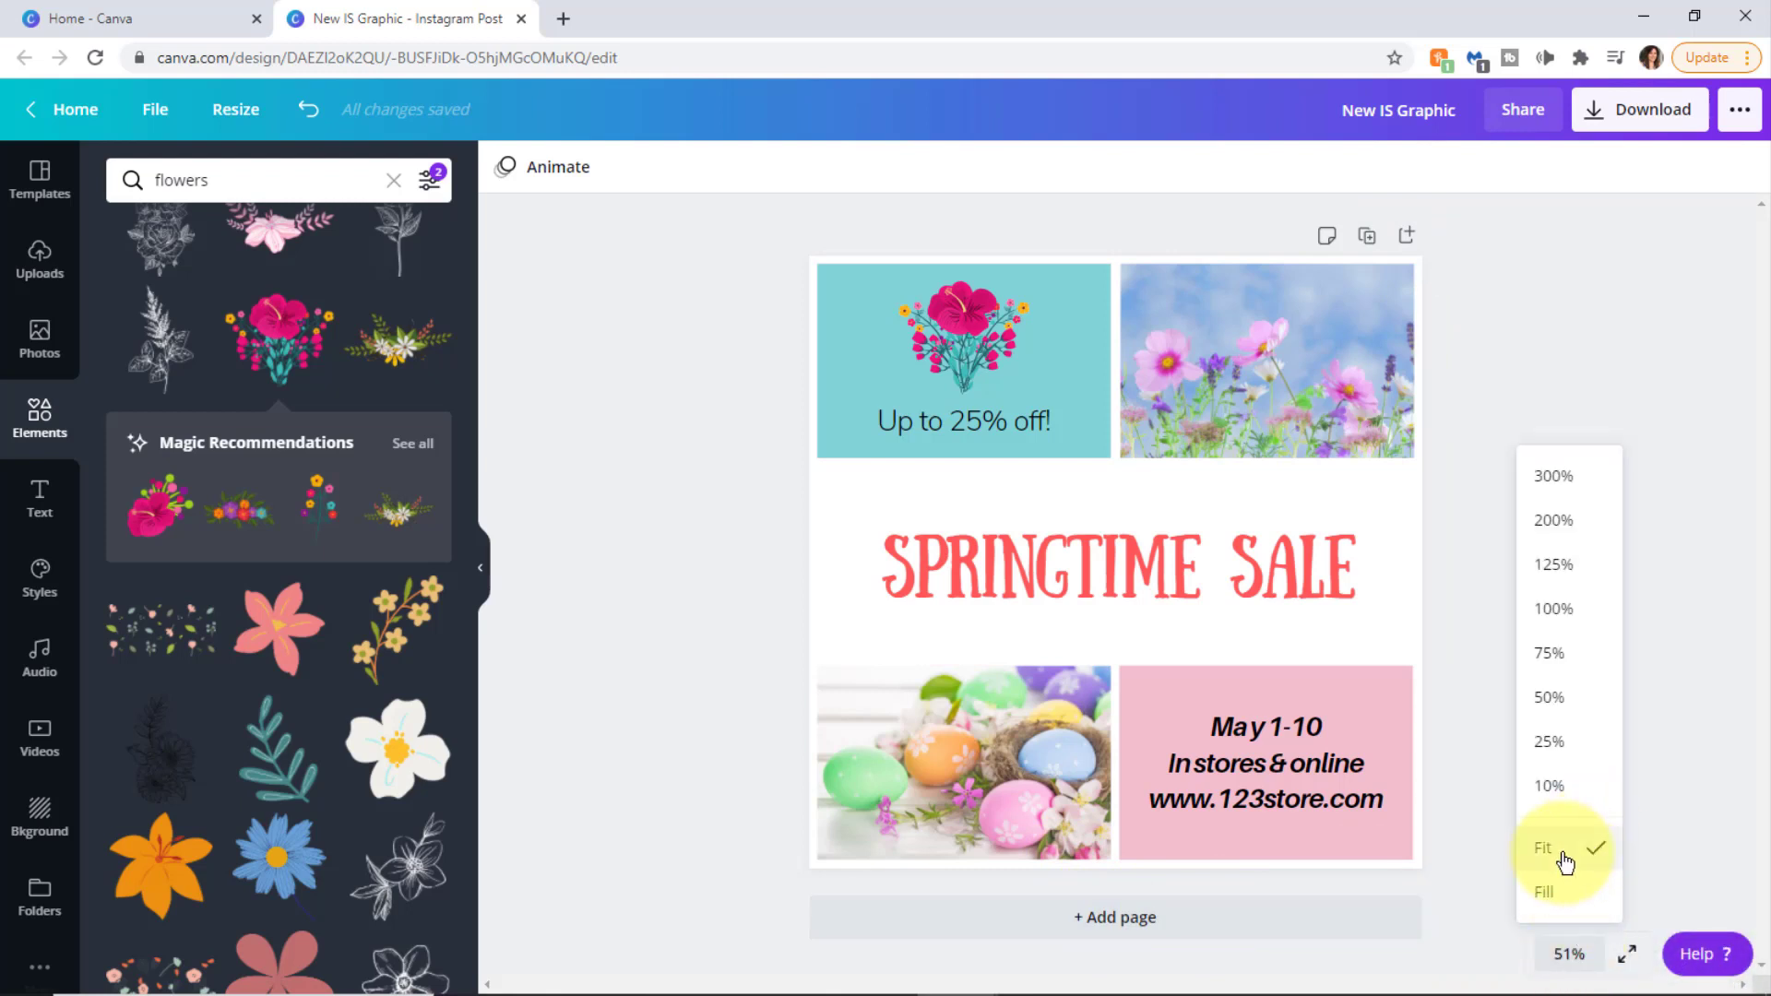
left_click(1553, 655)
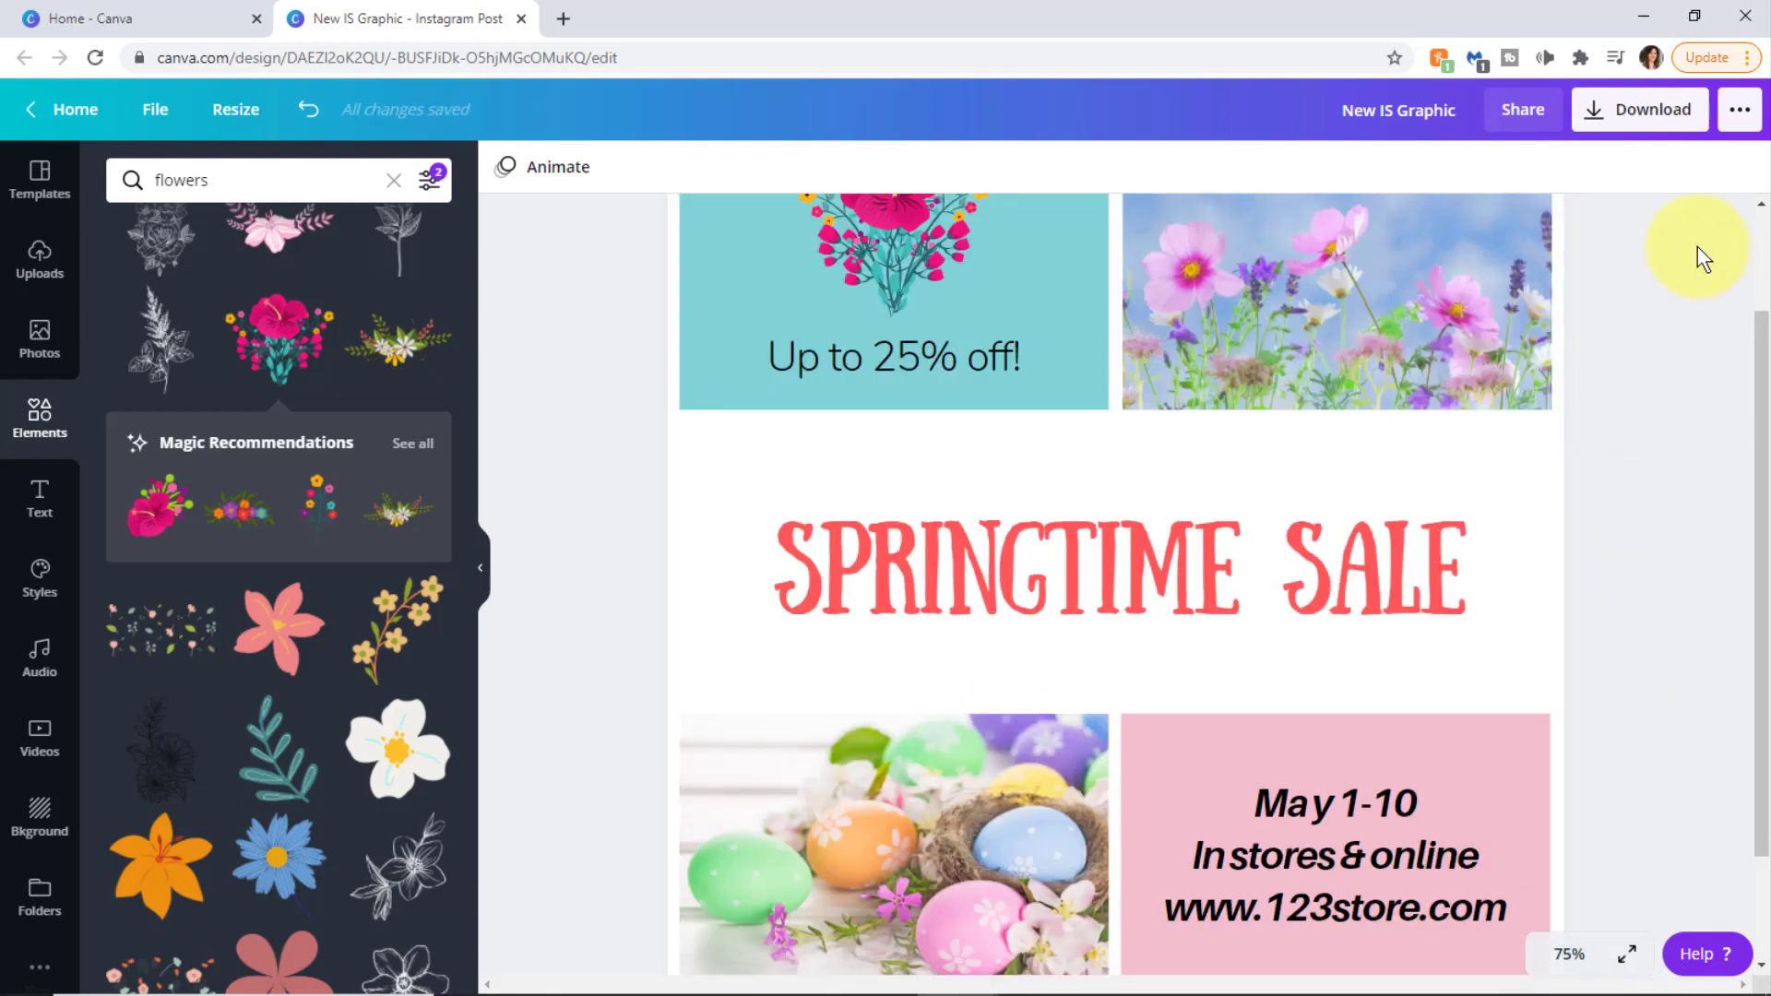
left_click_drag(1762, 395, 1760, 479)
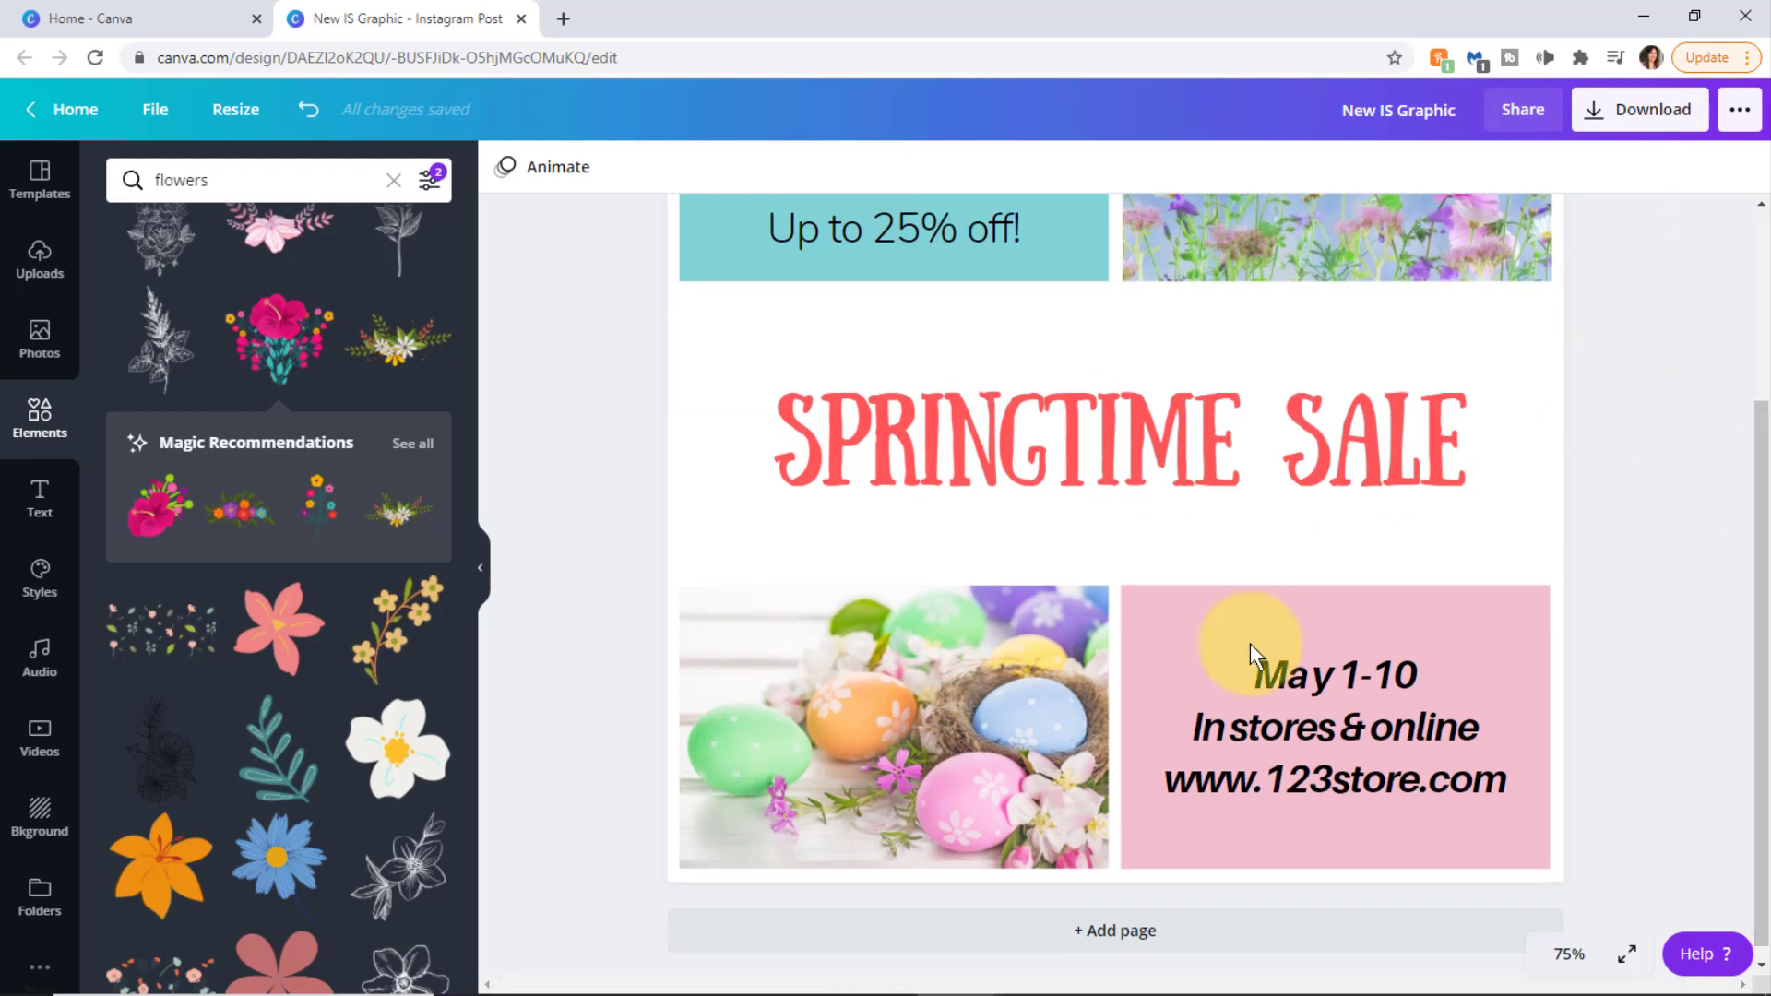
left_click(1256, 687)
left_click(1264, 681)
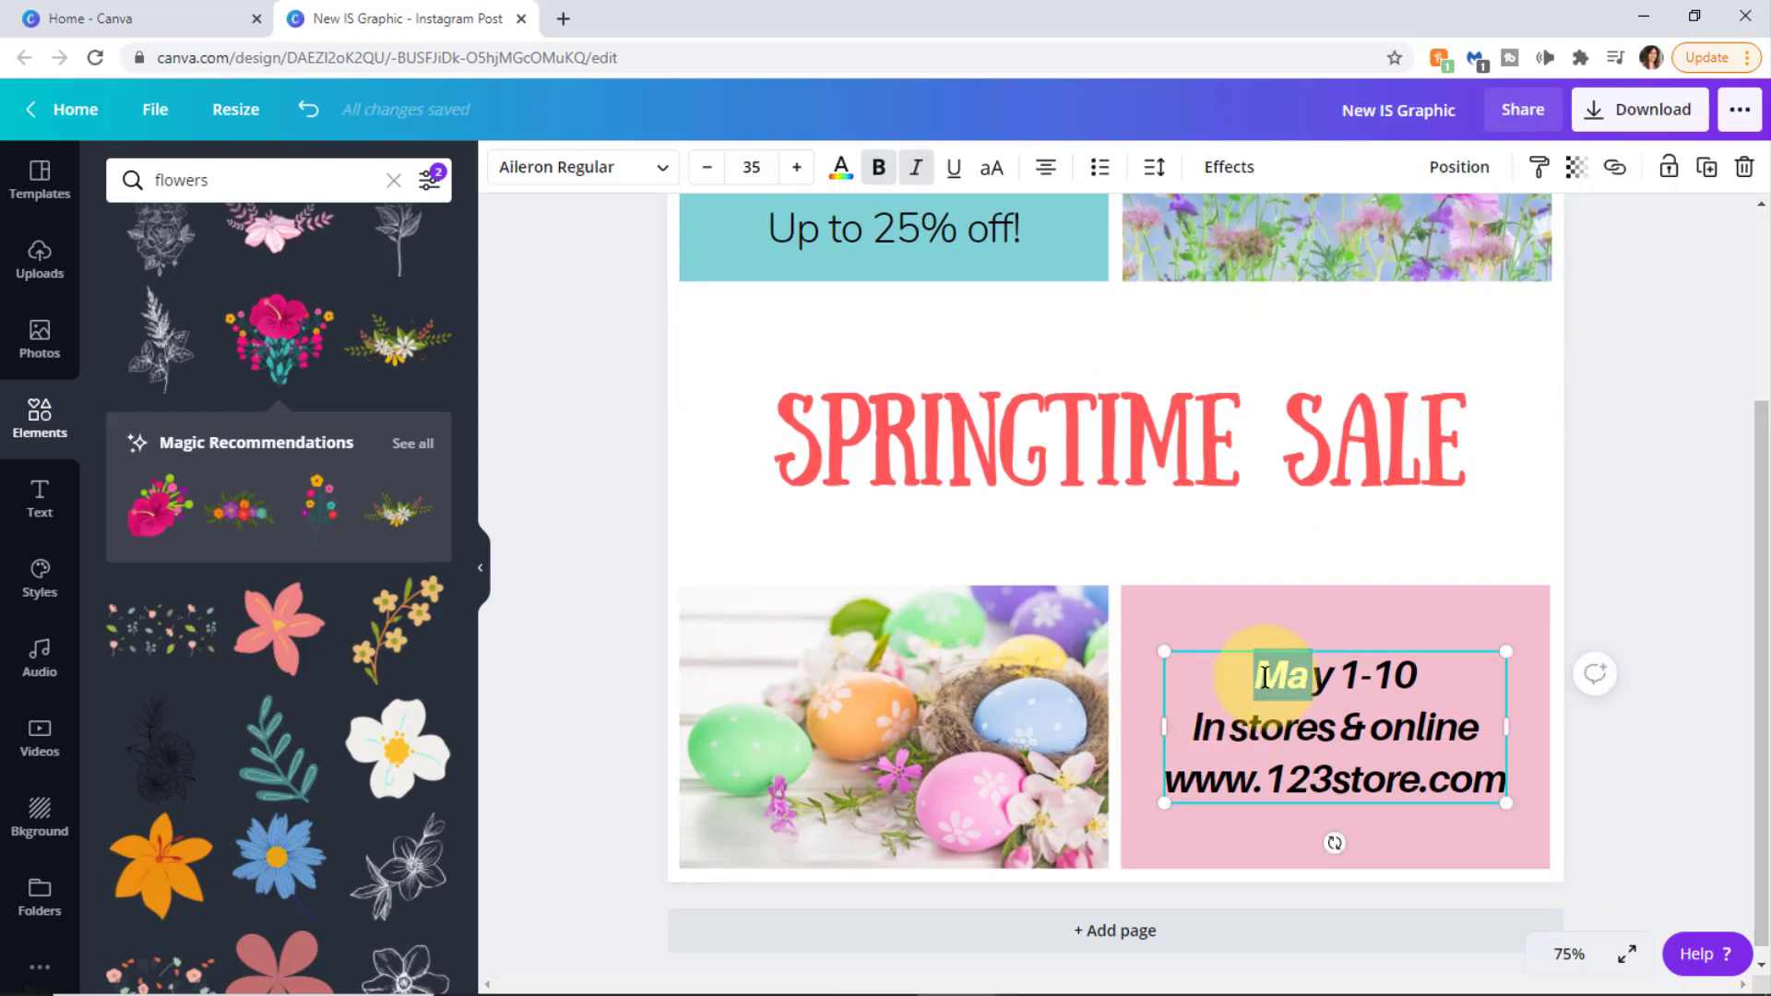
left_click_drag(1261, 671, 1501, 783)
left_click(1263, 675)
left_click(837, 173)
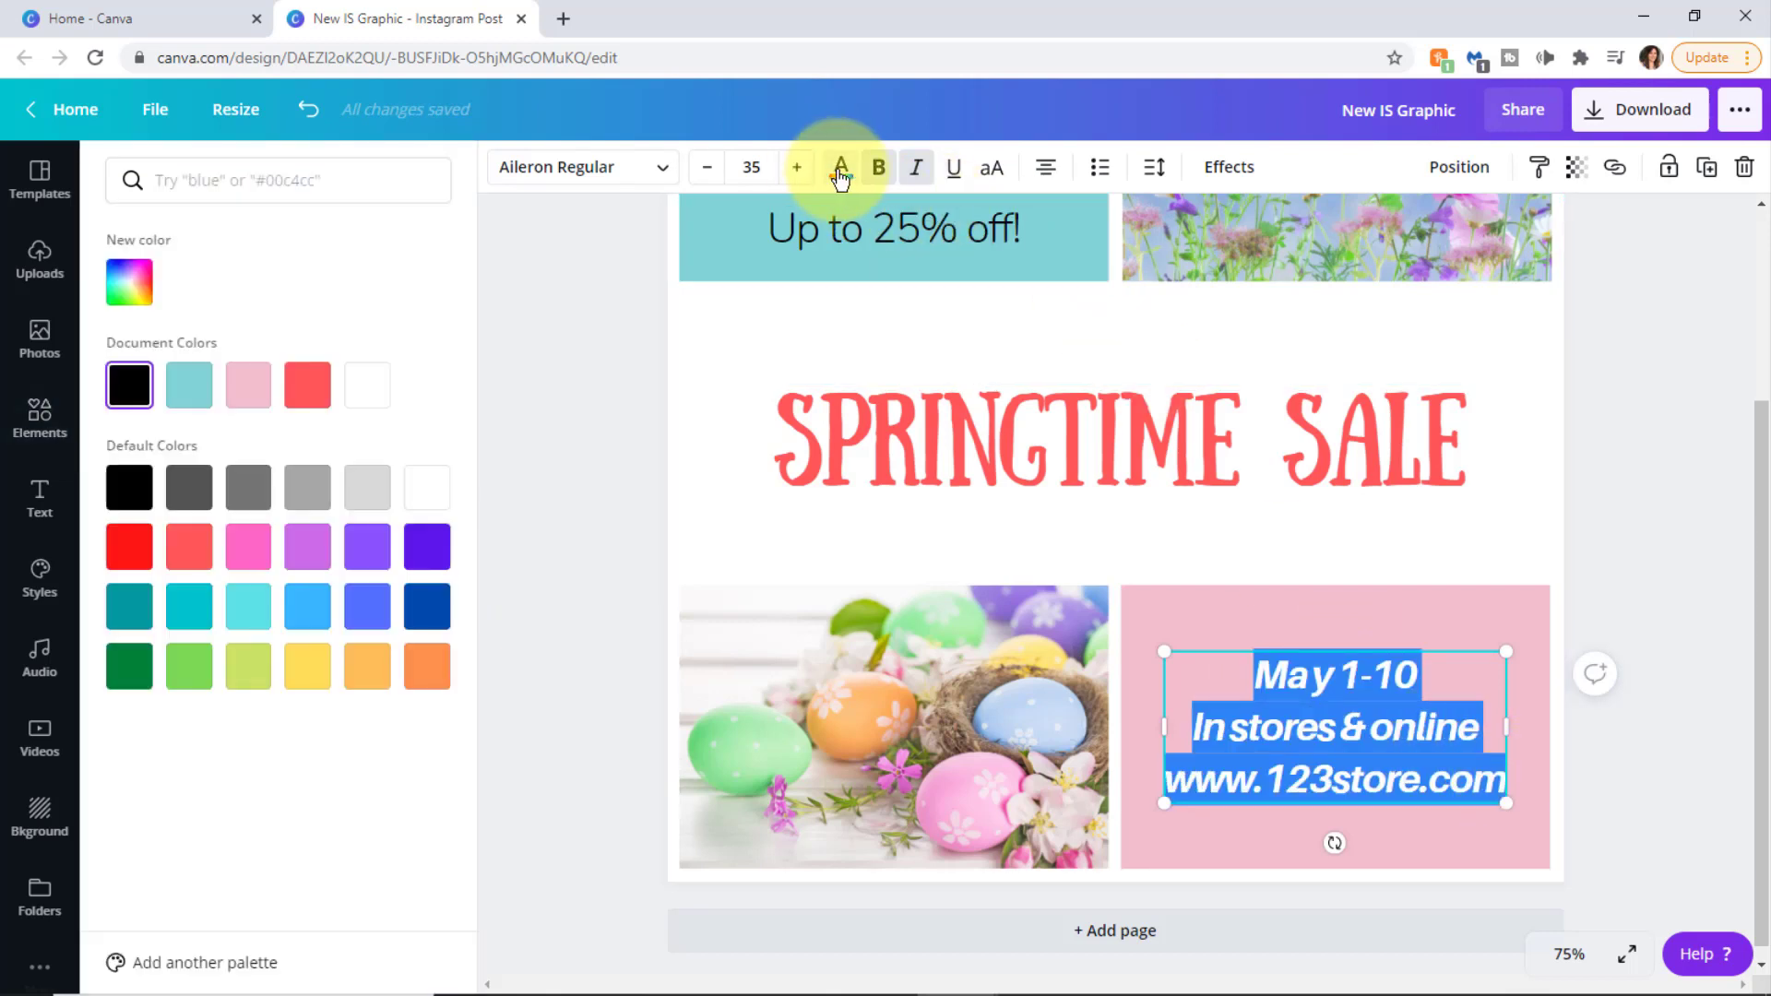
left_click(187, 554)
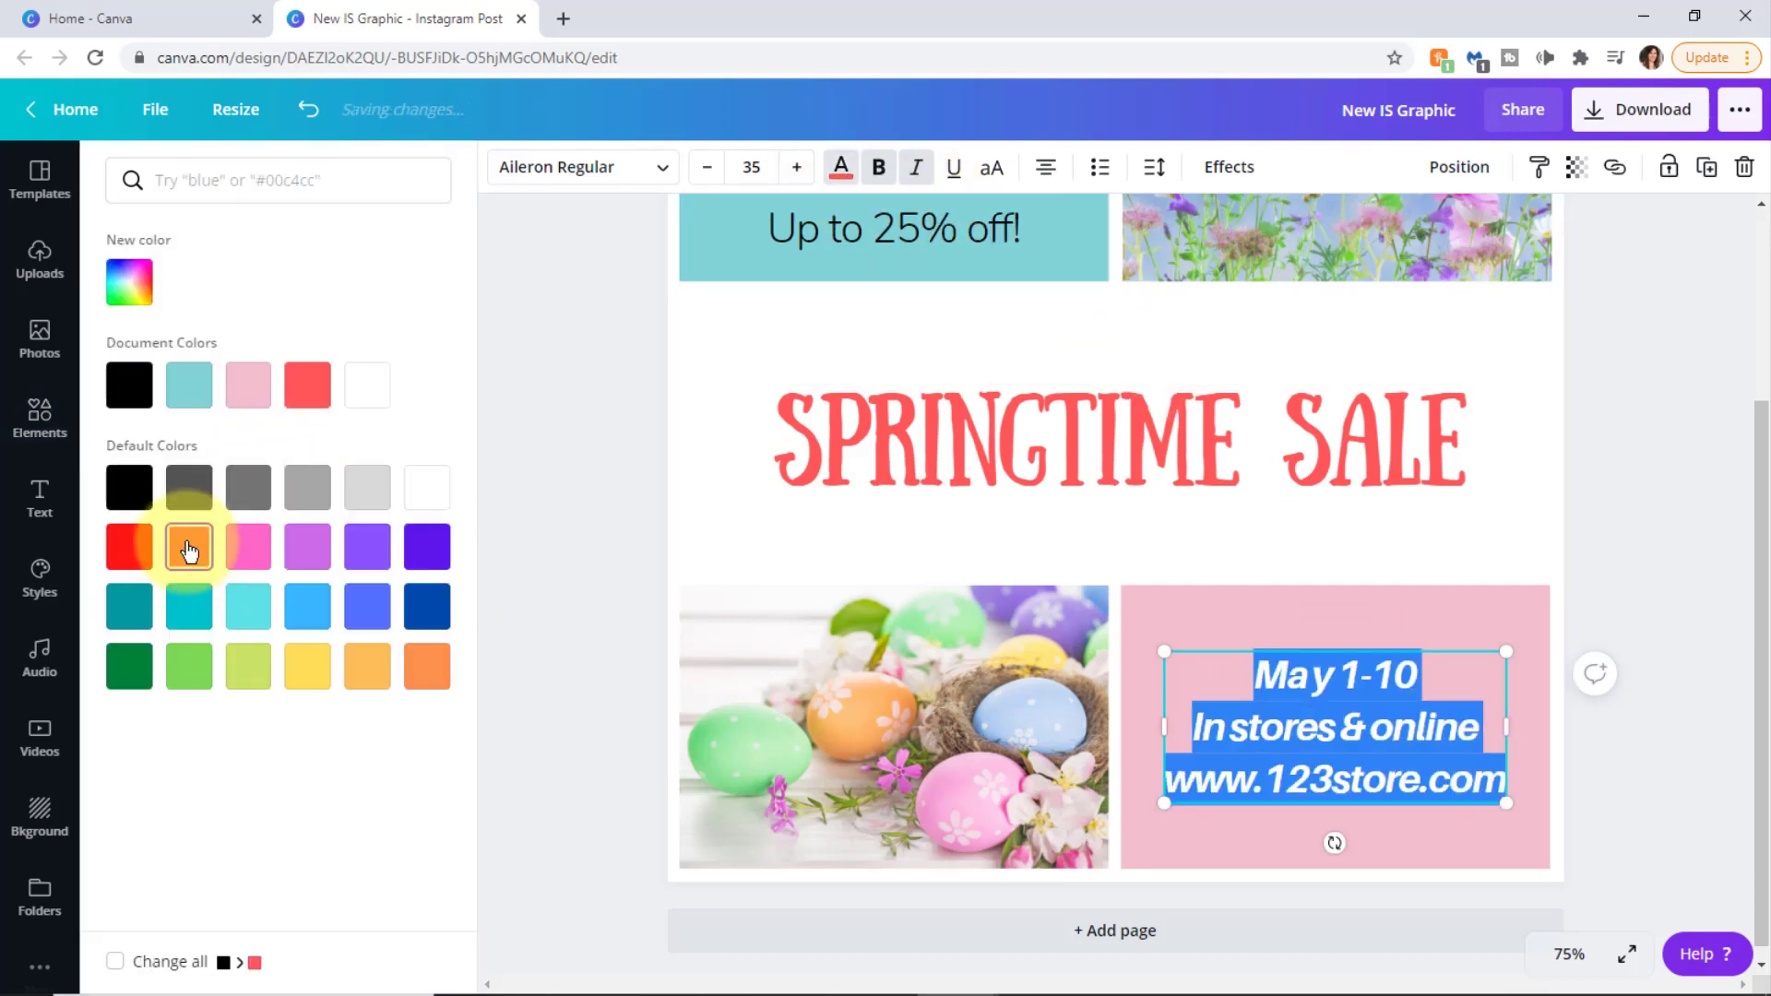
key("Escape")
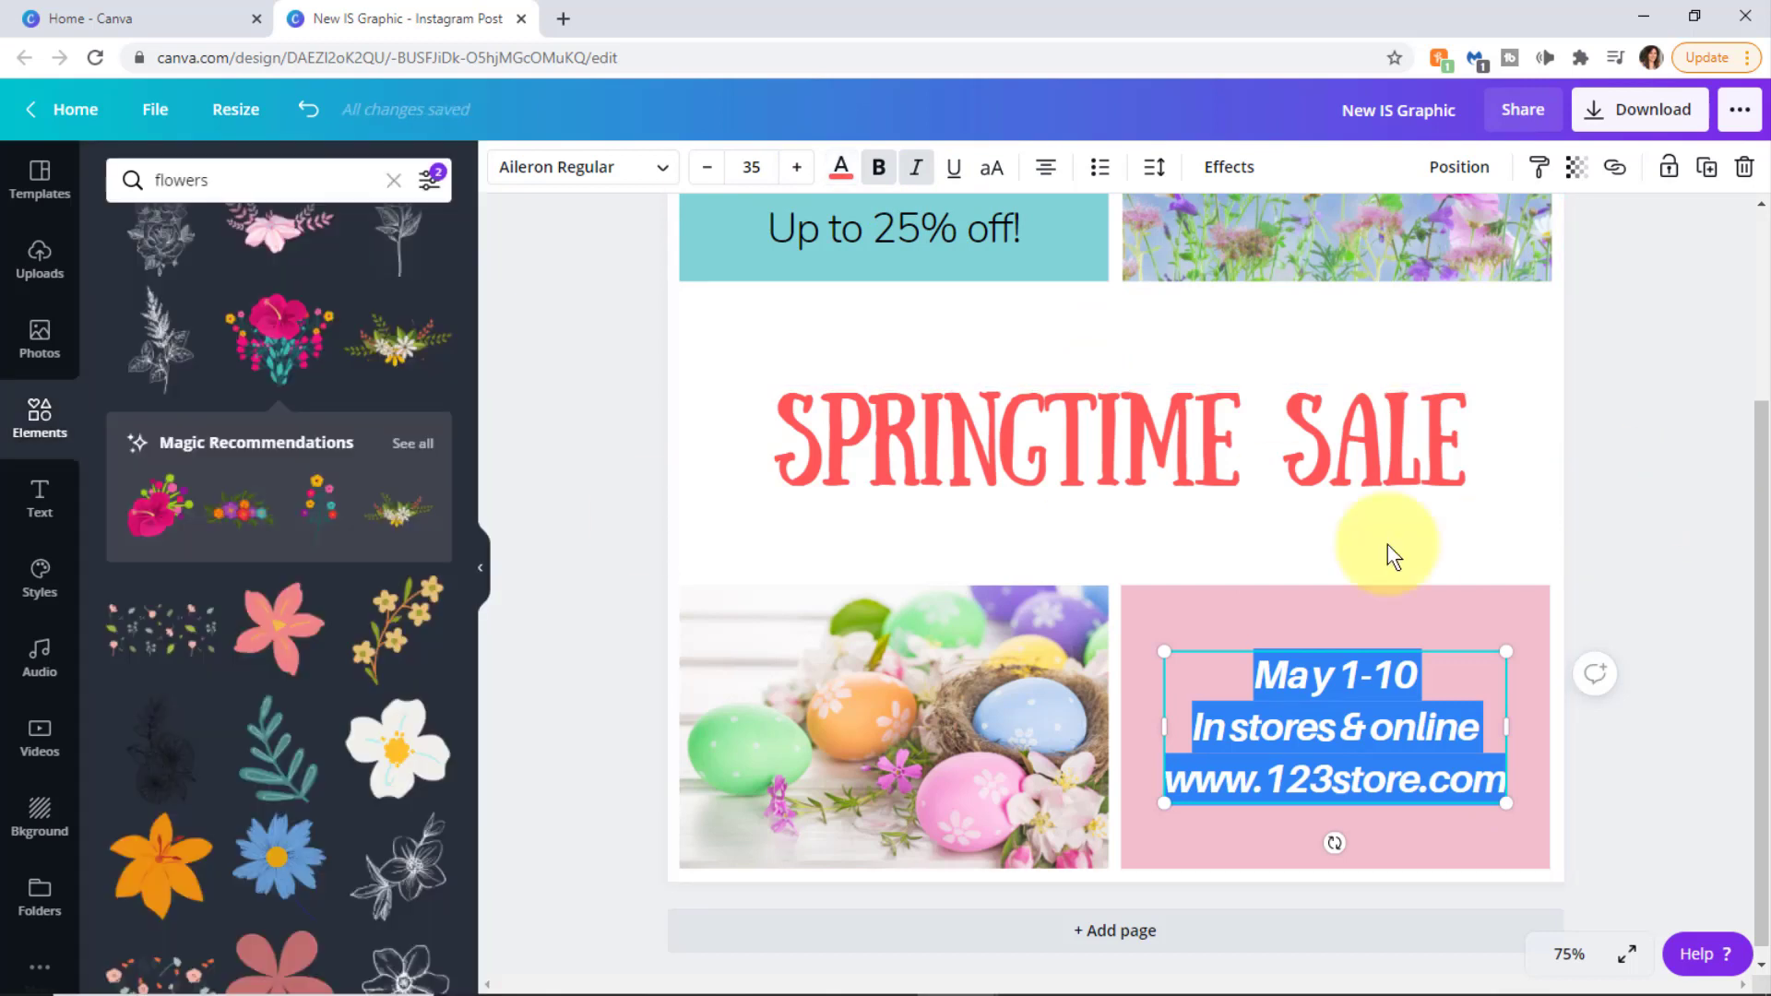
left_click(1358, 564)
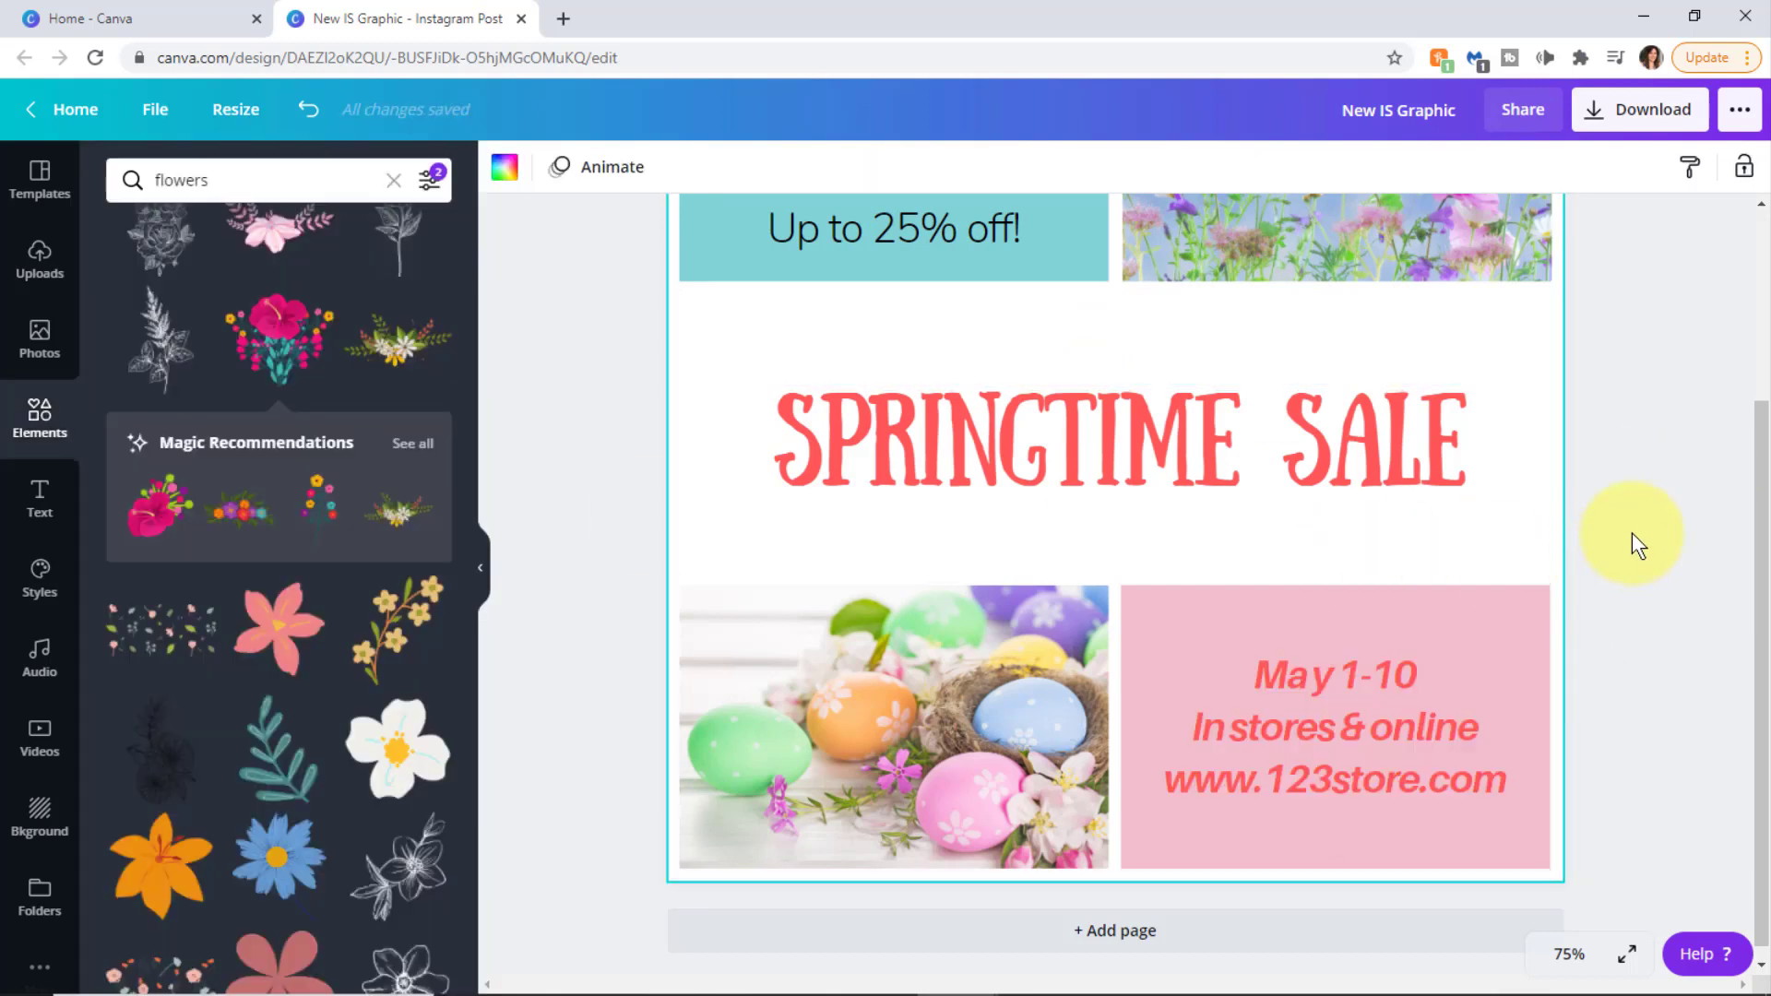
- Preview the finished graphic in full screen and return to the editor
left_click(1631, 956)
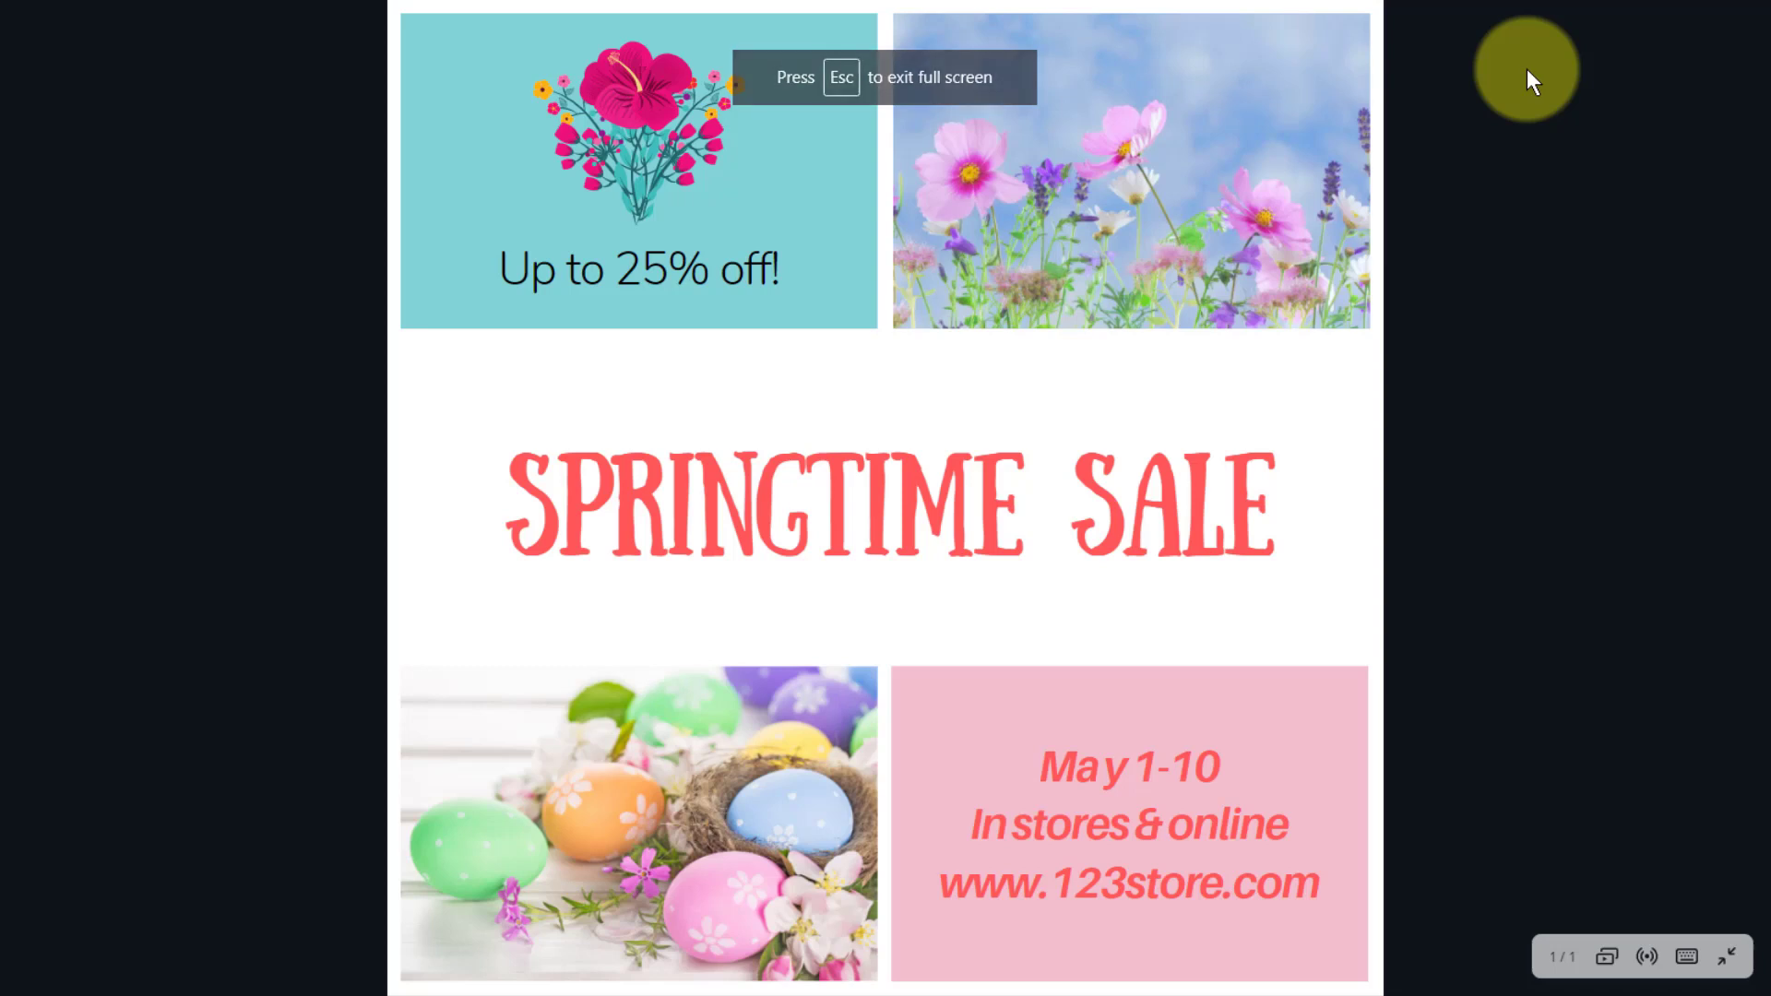
left_click(1690, 48)
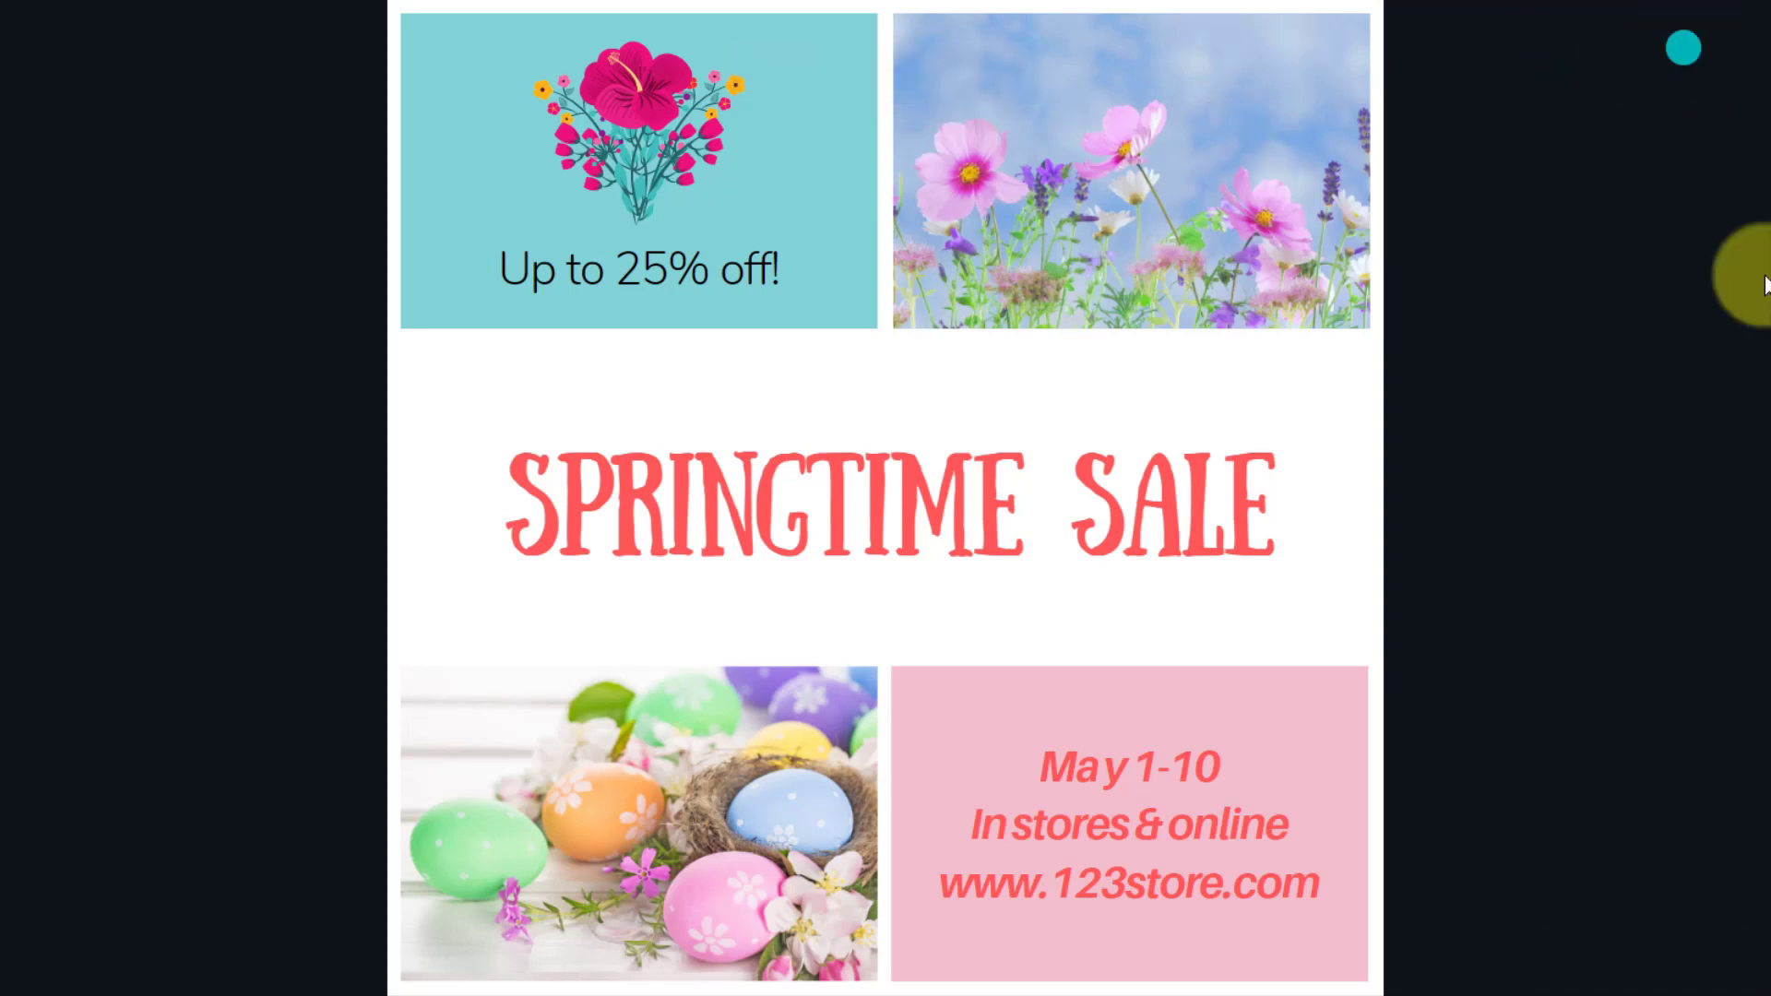
left_click(1730, 960)
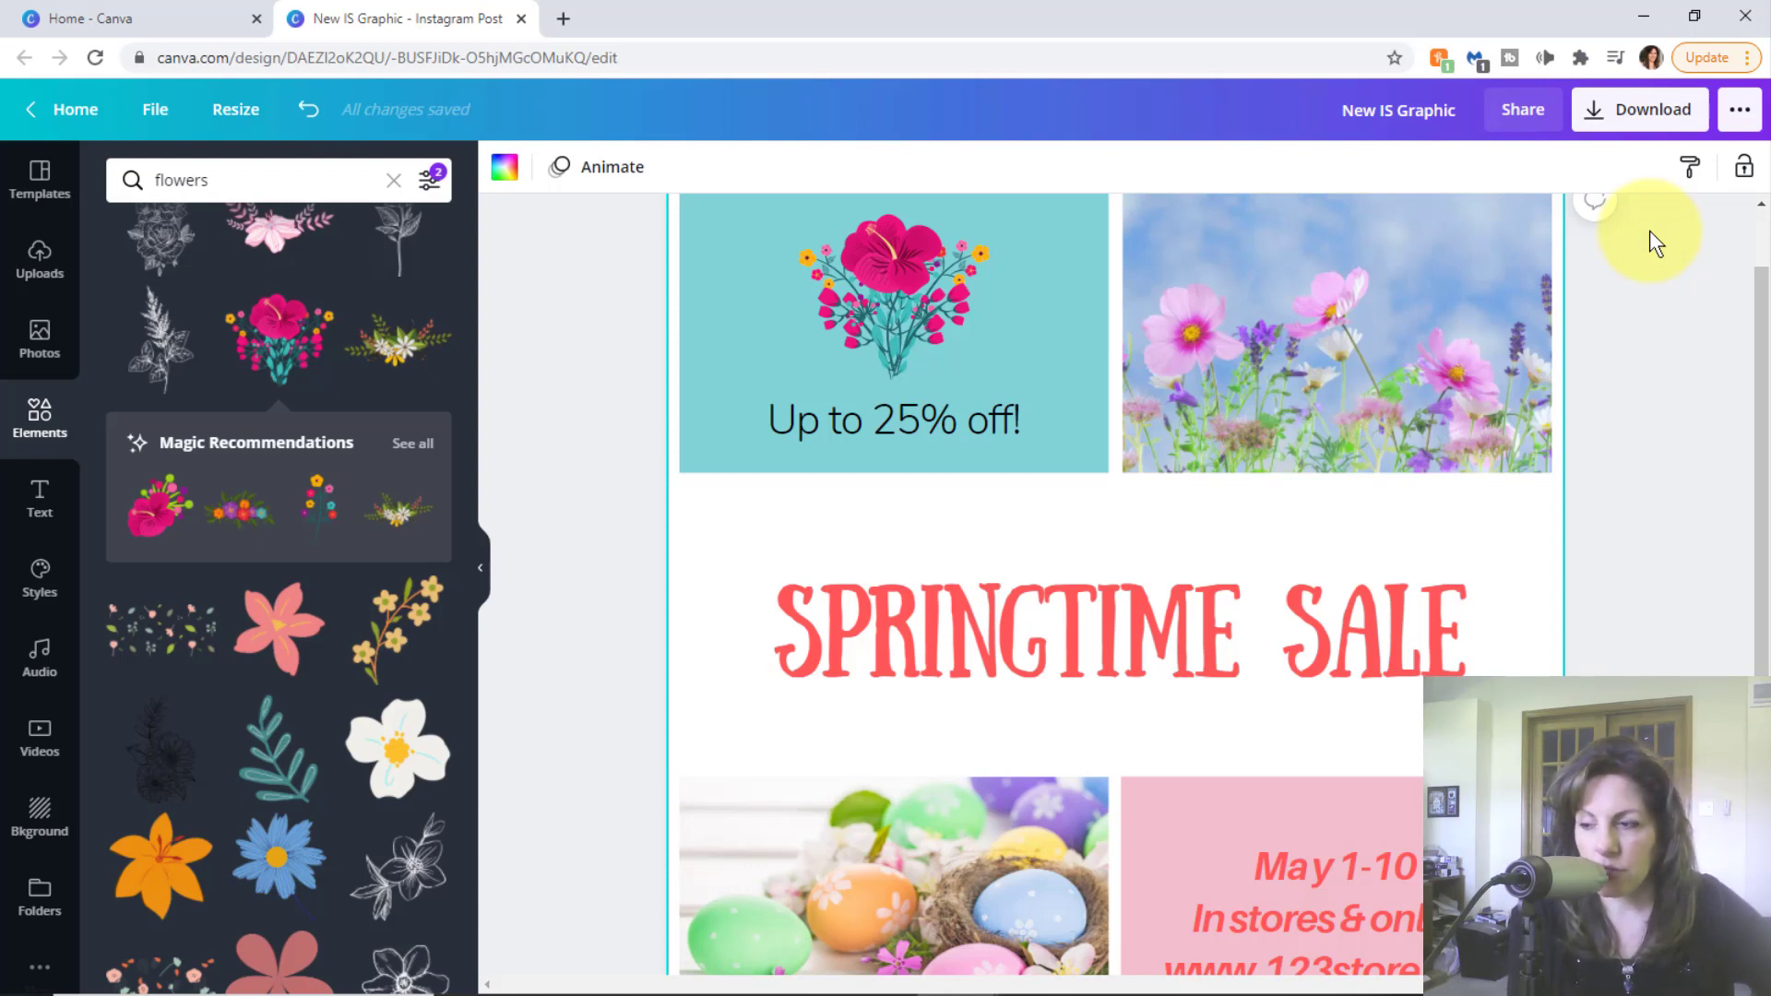
- Download the New IS Graphic design as a JPG file and dismiss the saved-design message
left_click(1596, 118)
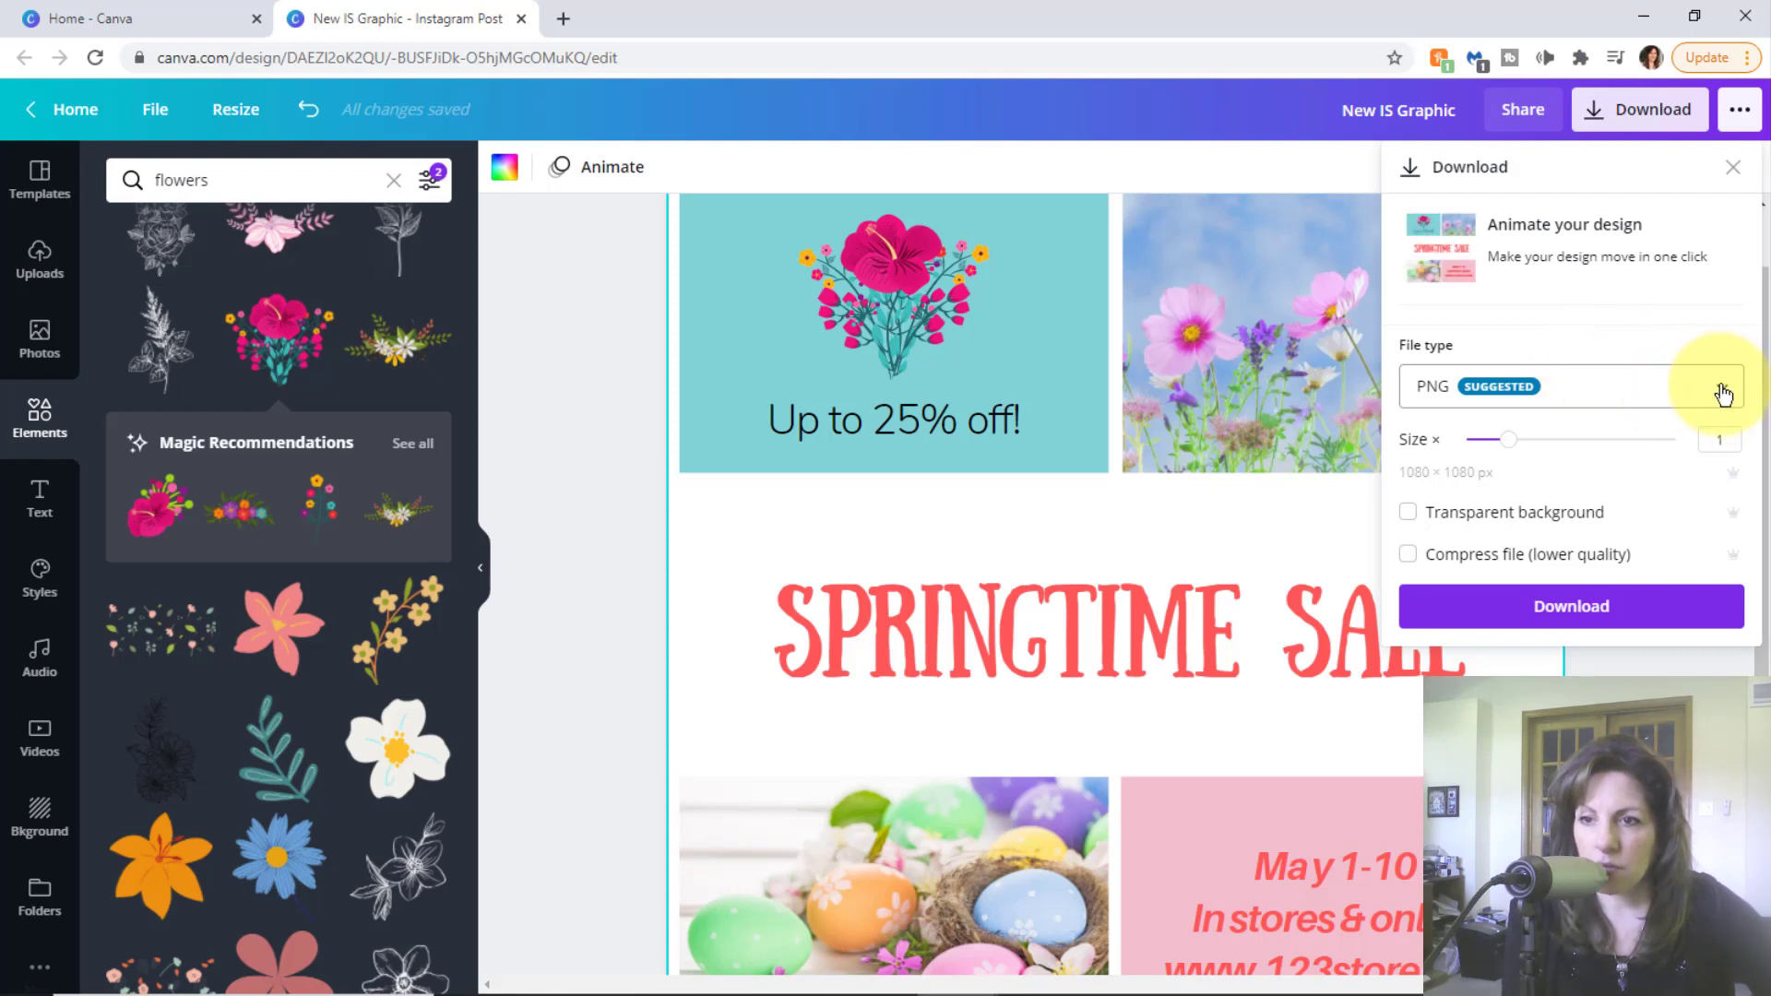
left_click(1721, 394)
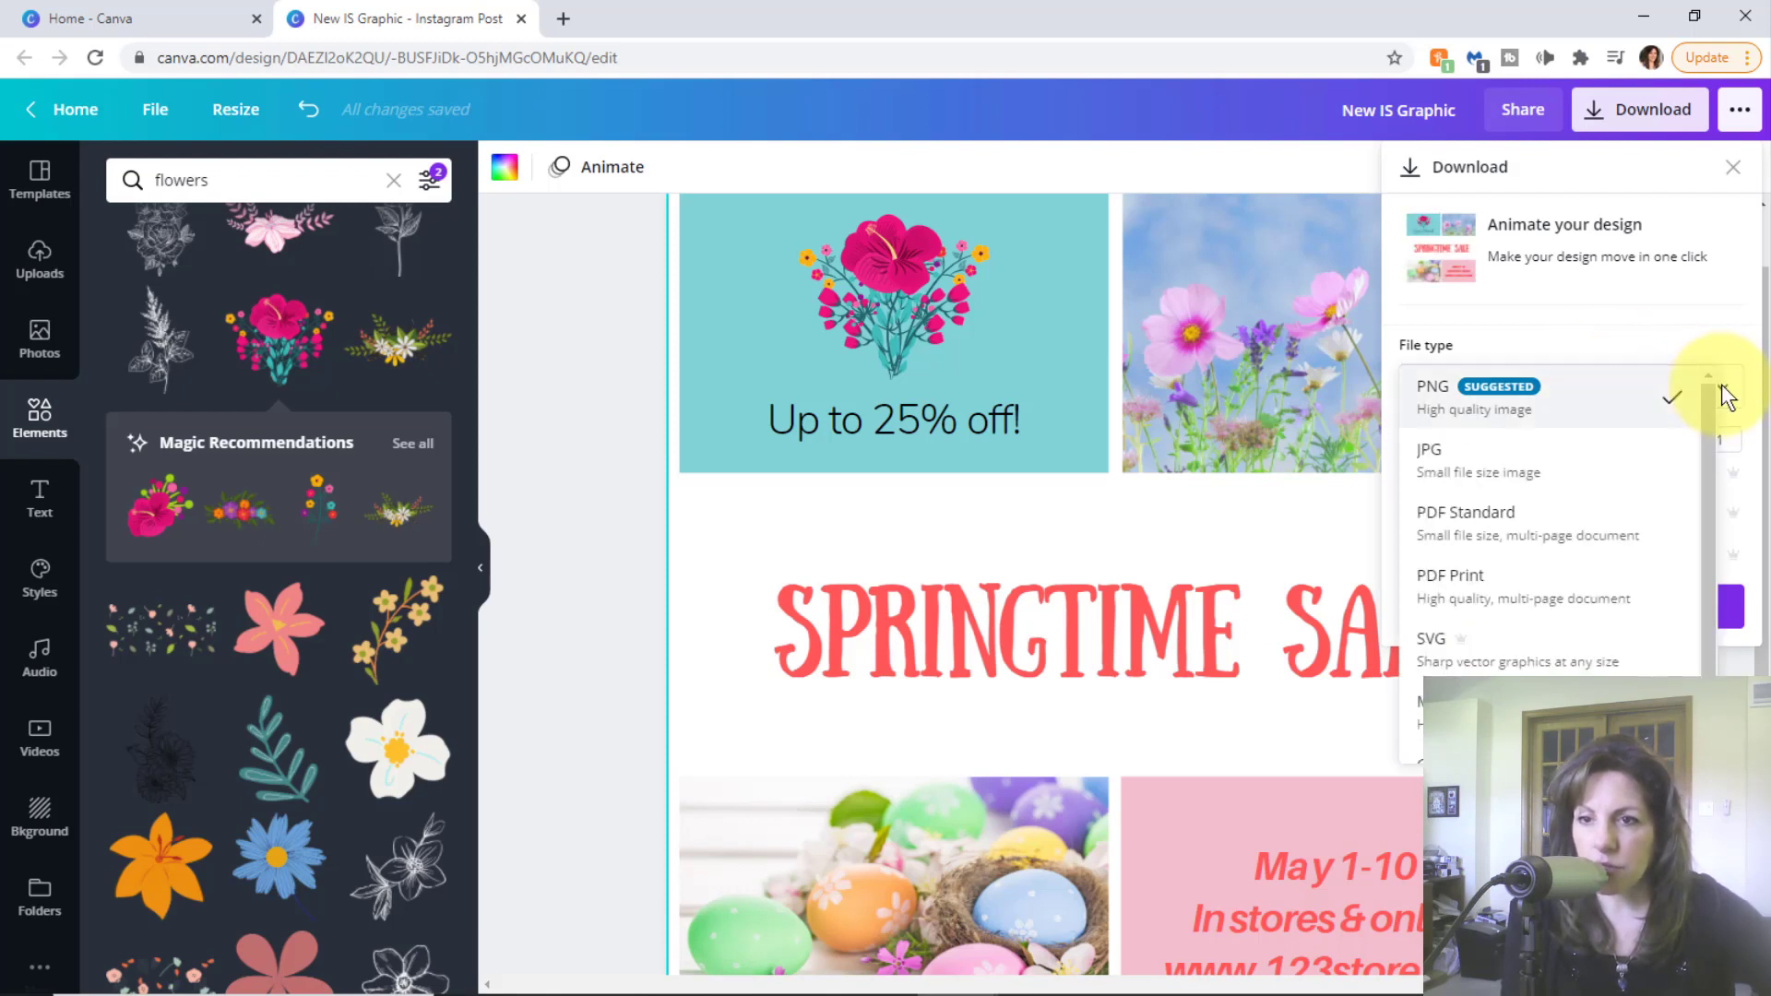
left_click(1515, 478)
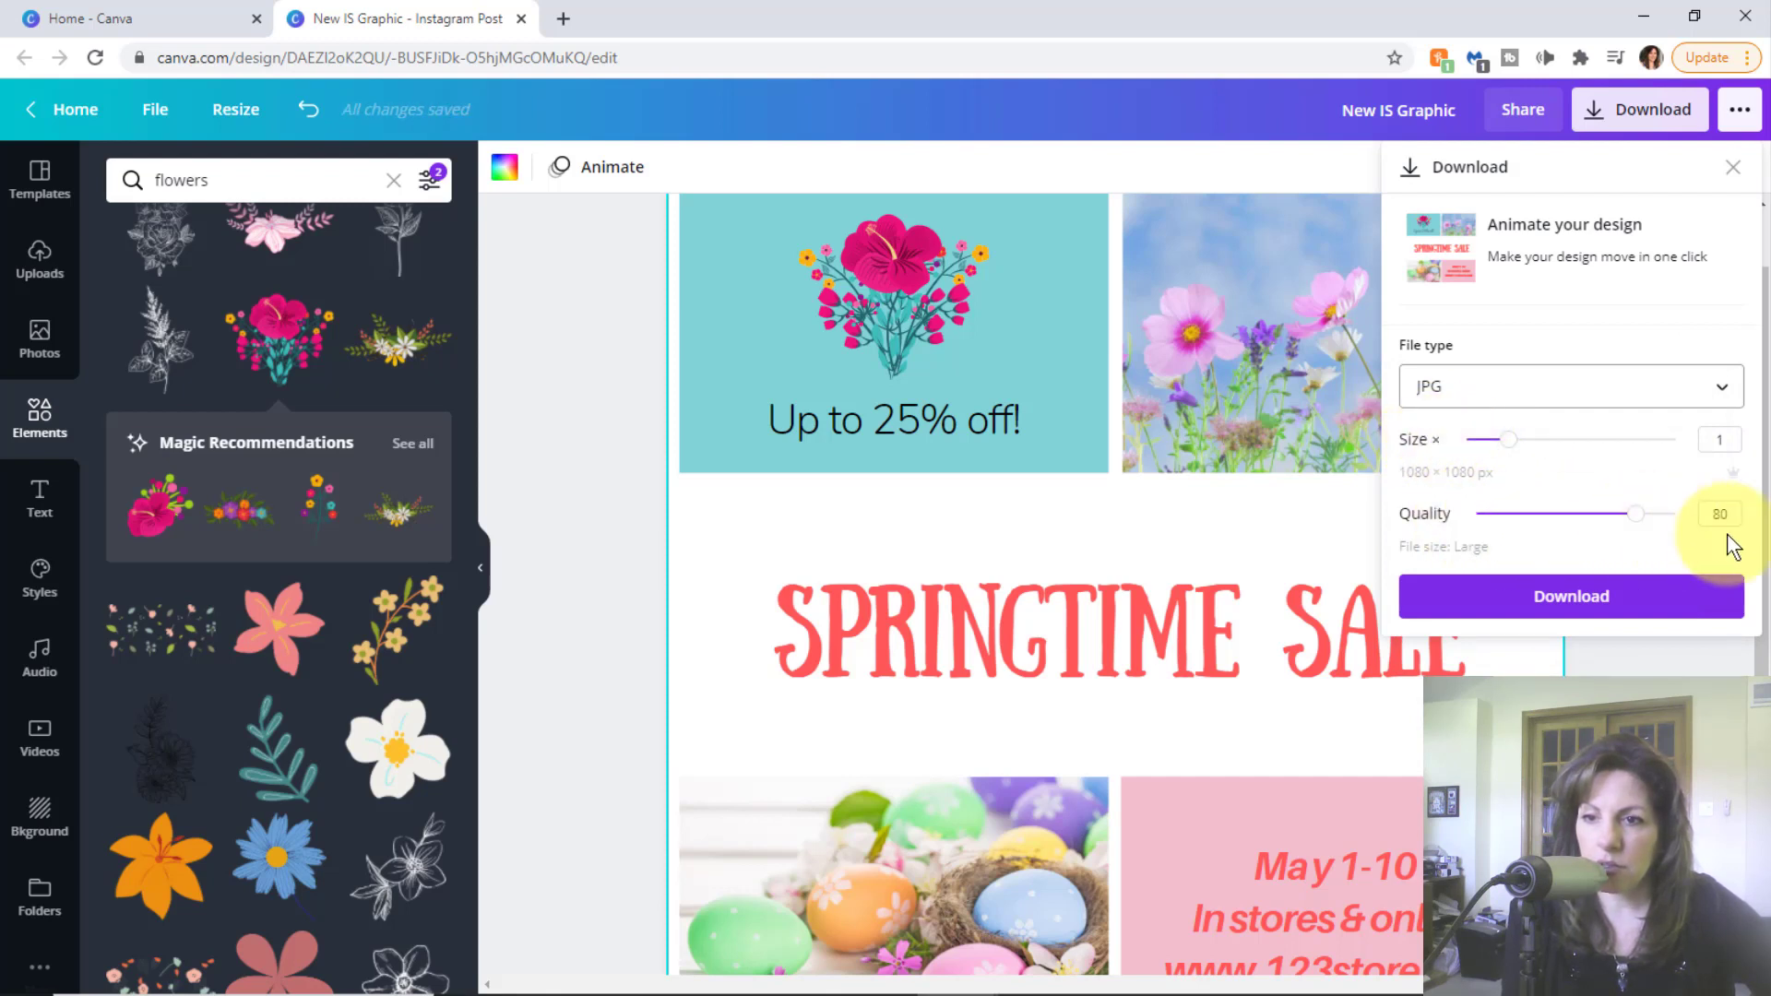
left_click(1566, 600)
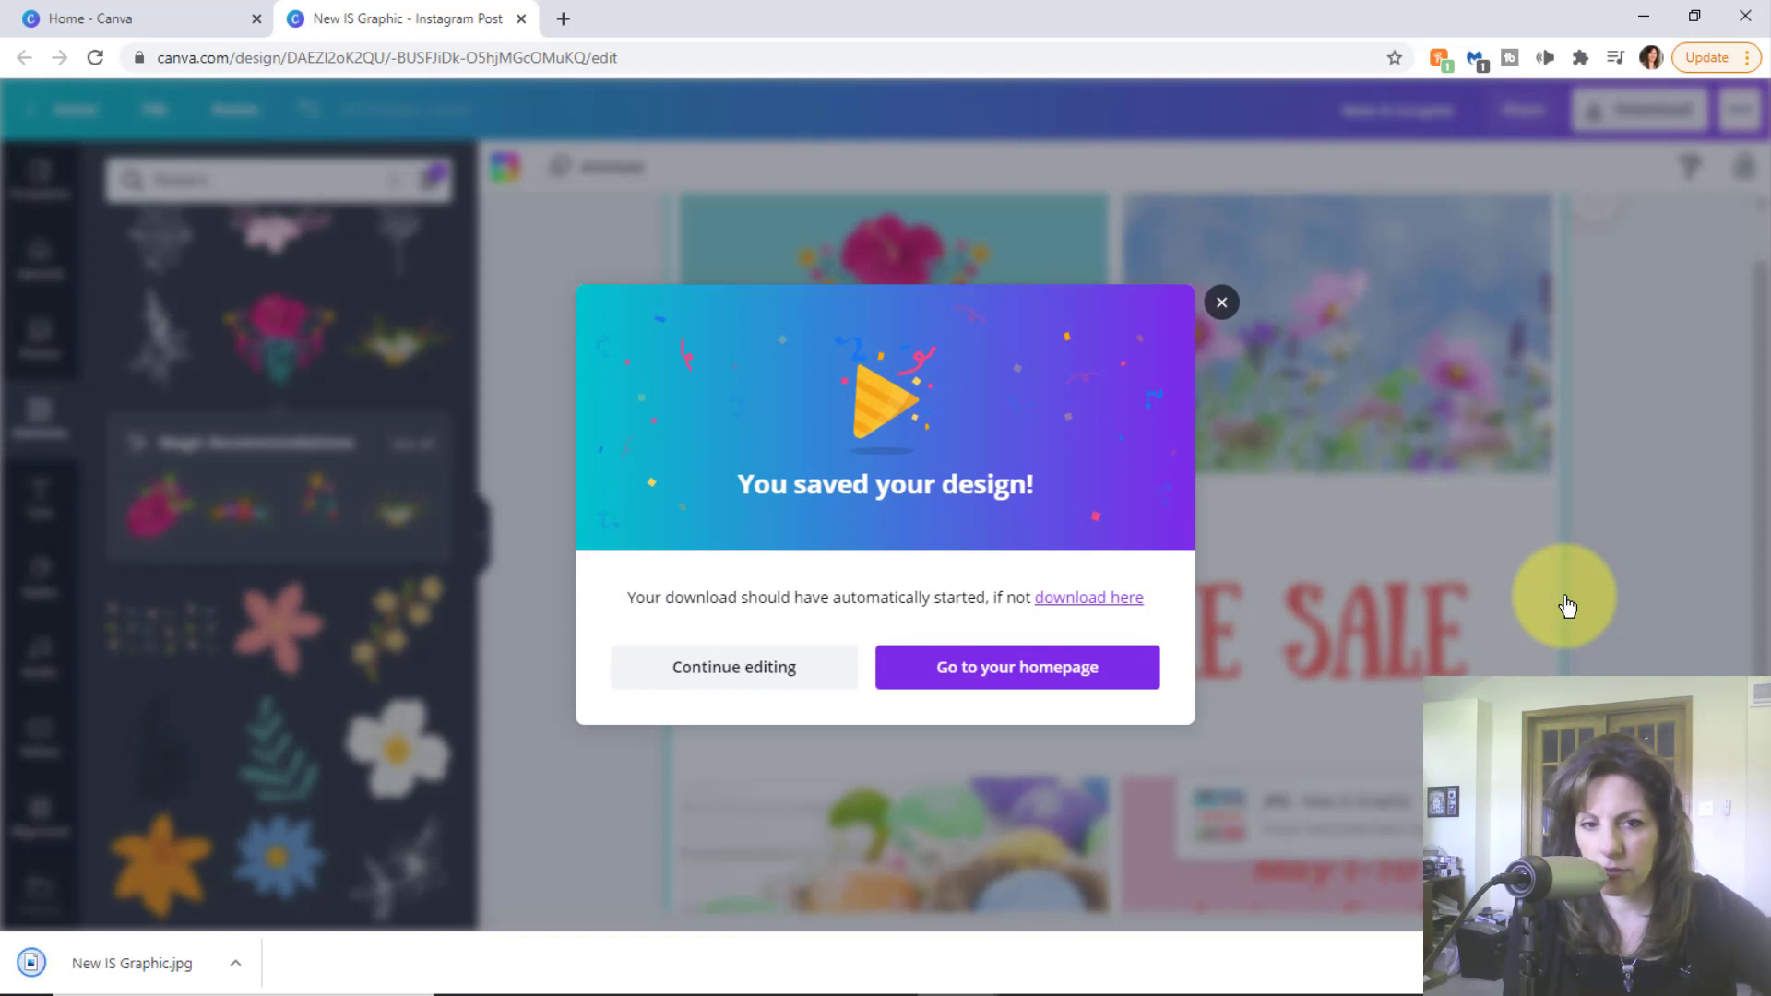
left_click(1222, 304)
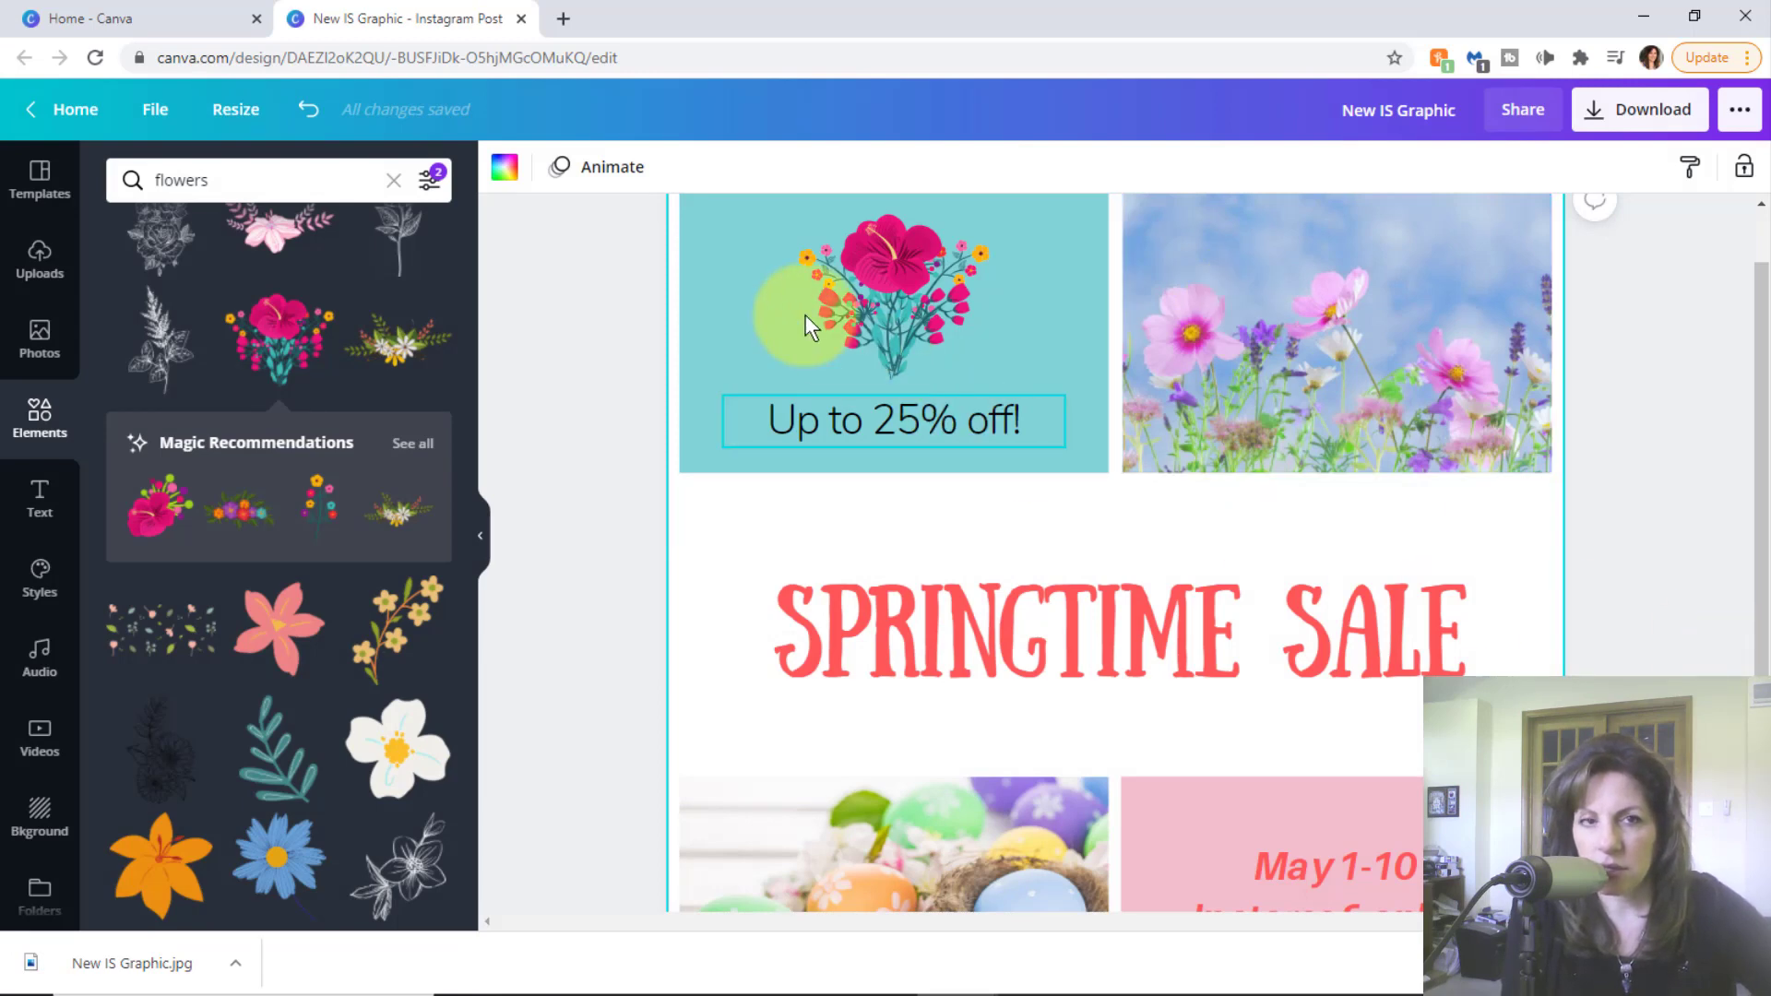
- Close the New IS Graphic design, refresh the home page and look through the saved designs
left_click(520, 18)
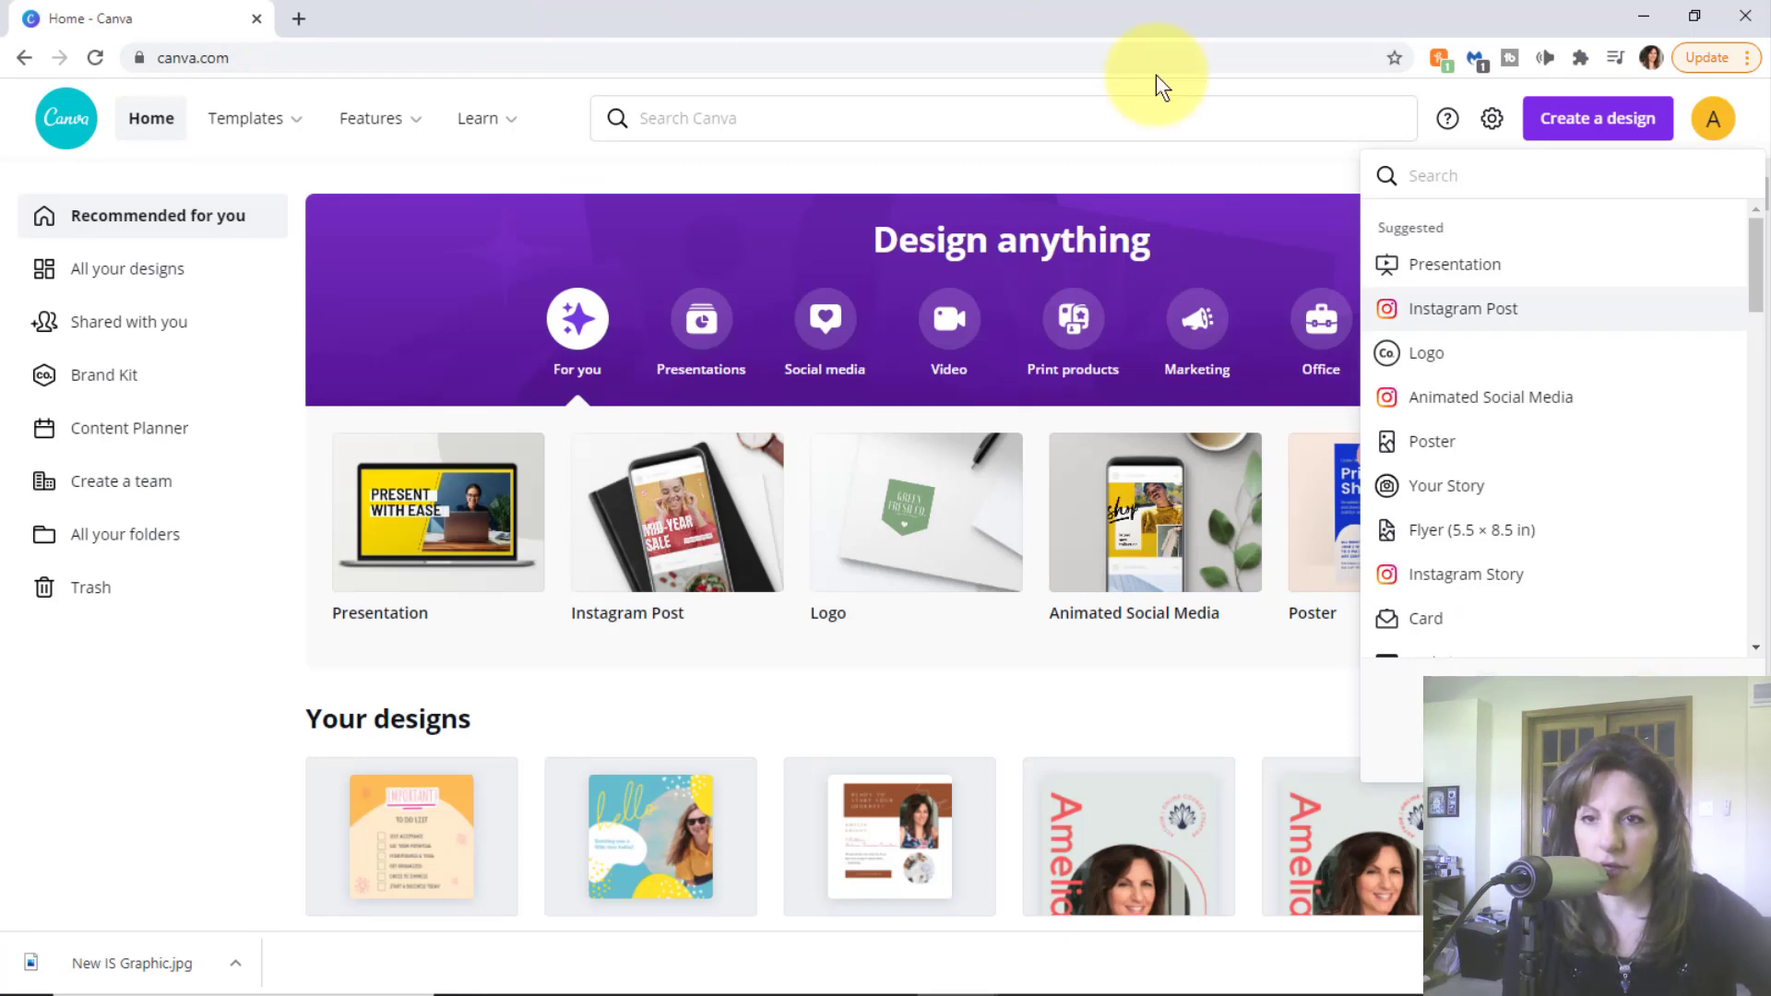
left_click(93, 57)
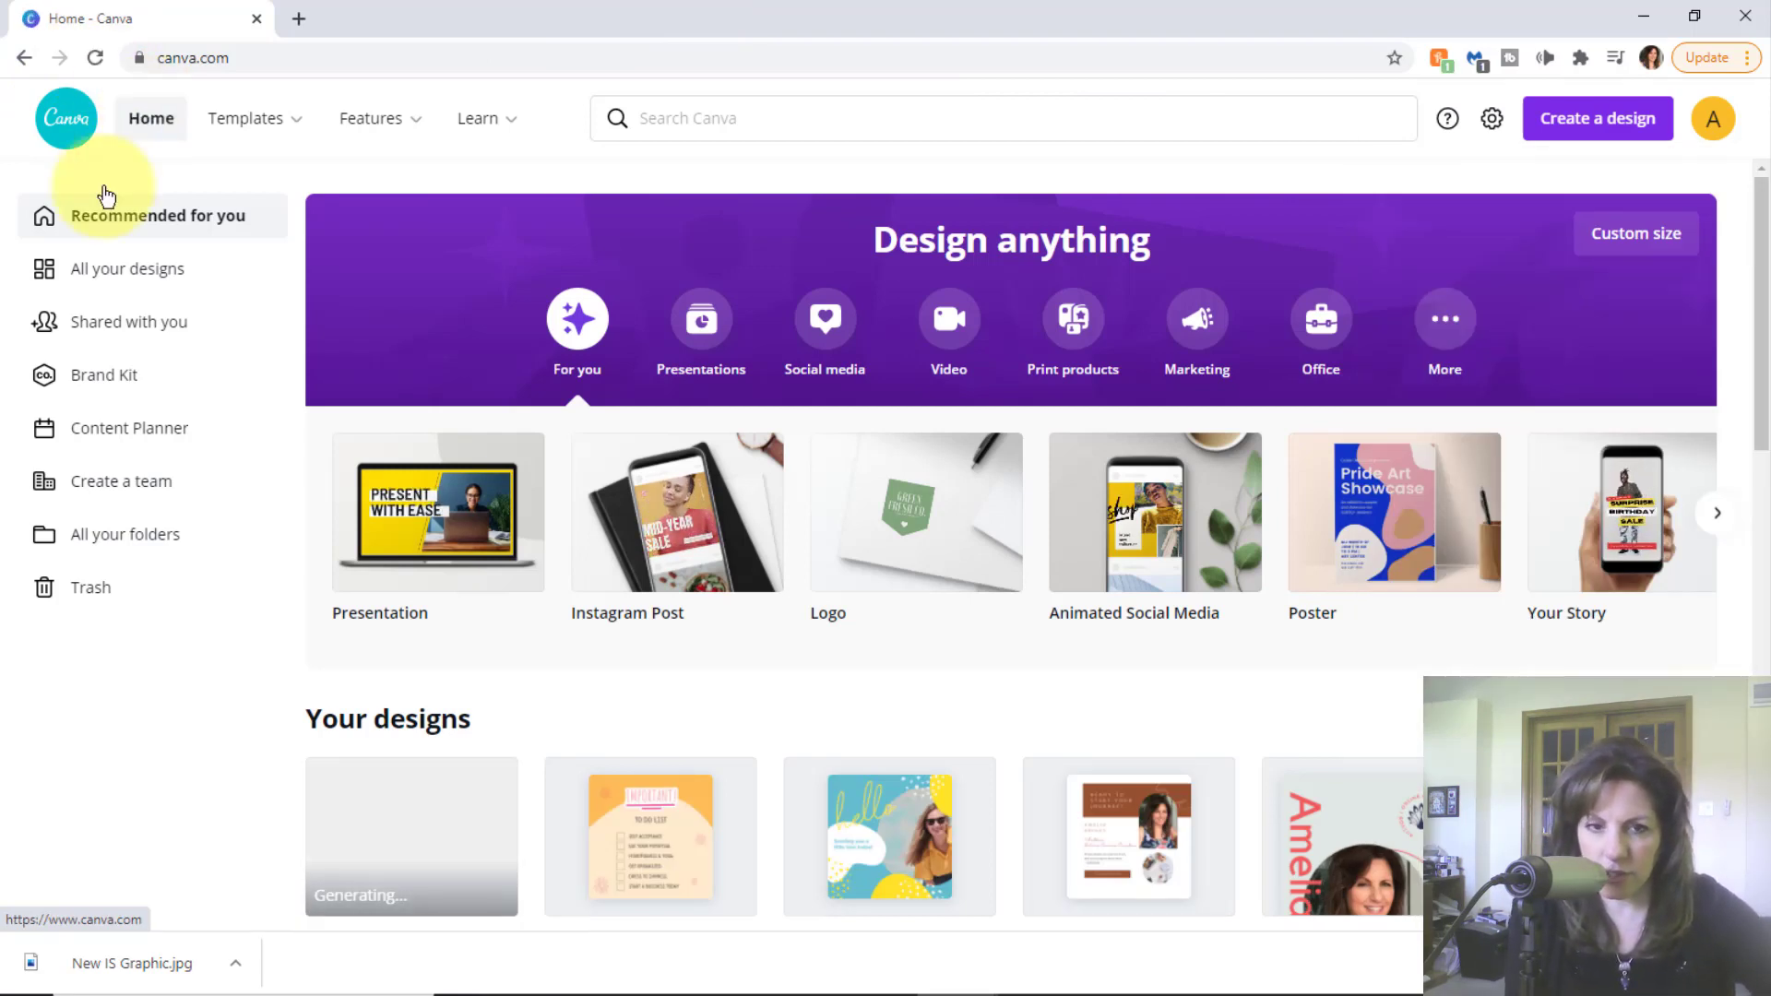
mouse_move(368, 854)
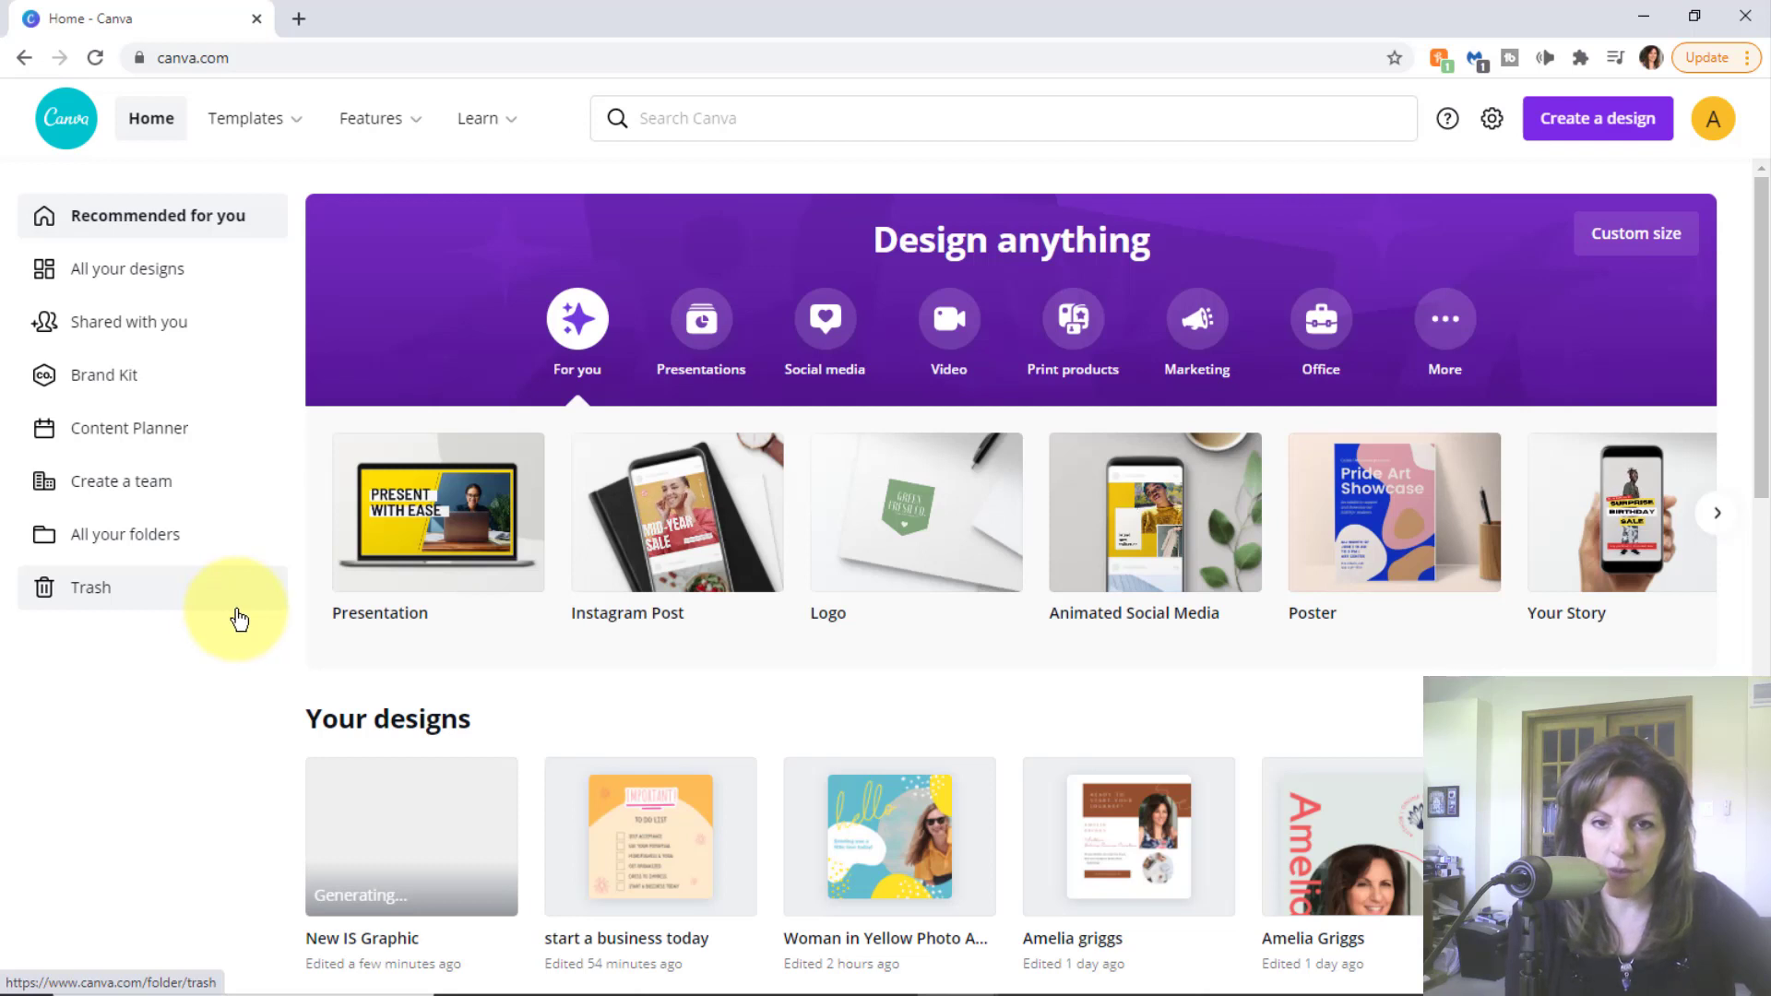
left_click_drag(1768, 248, 1768, 330)
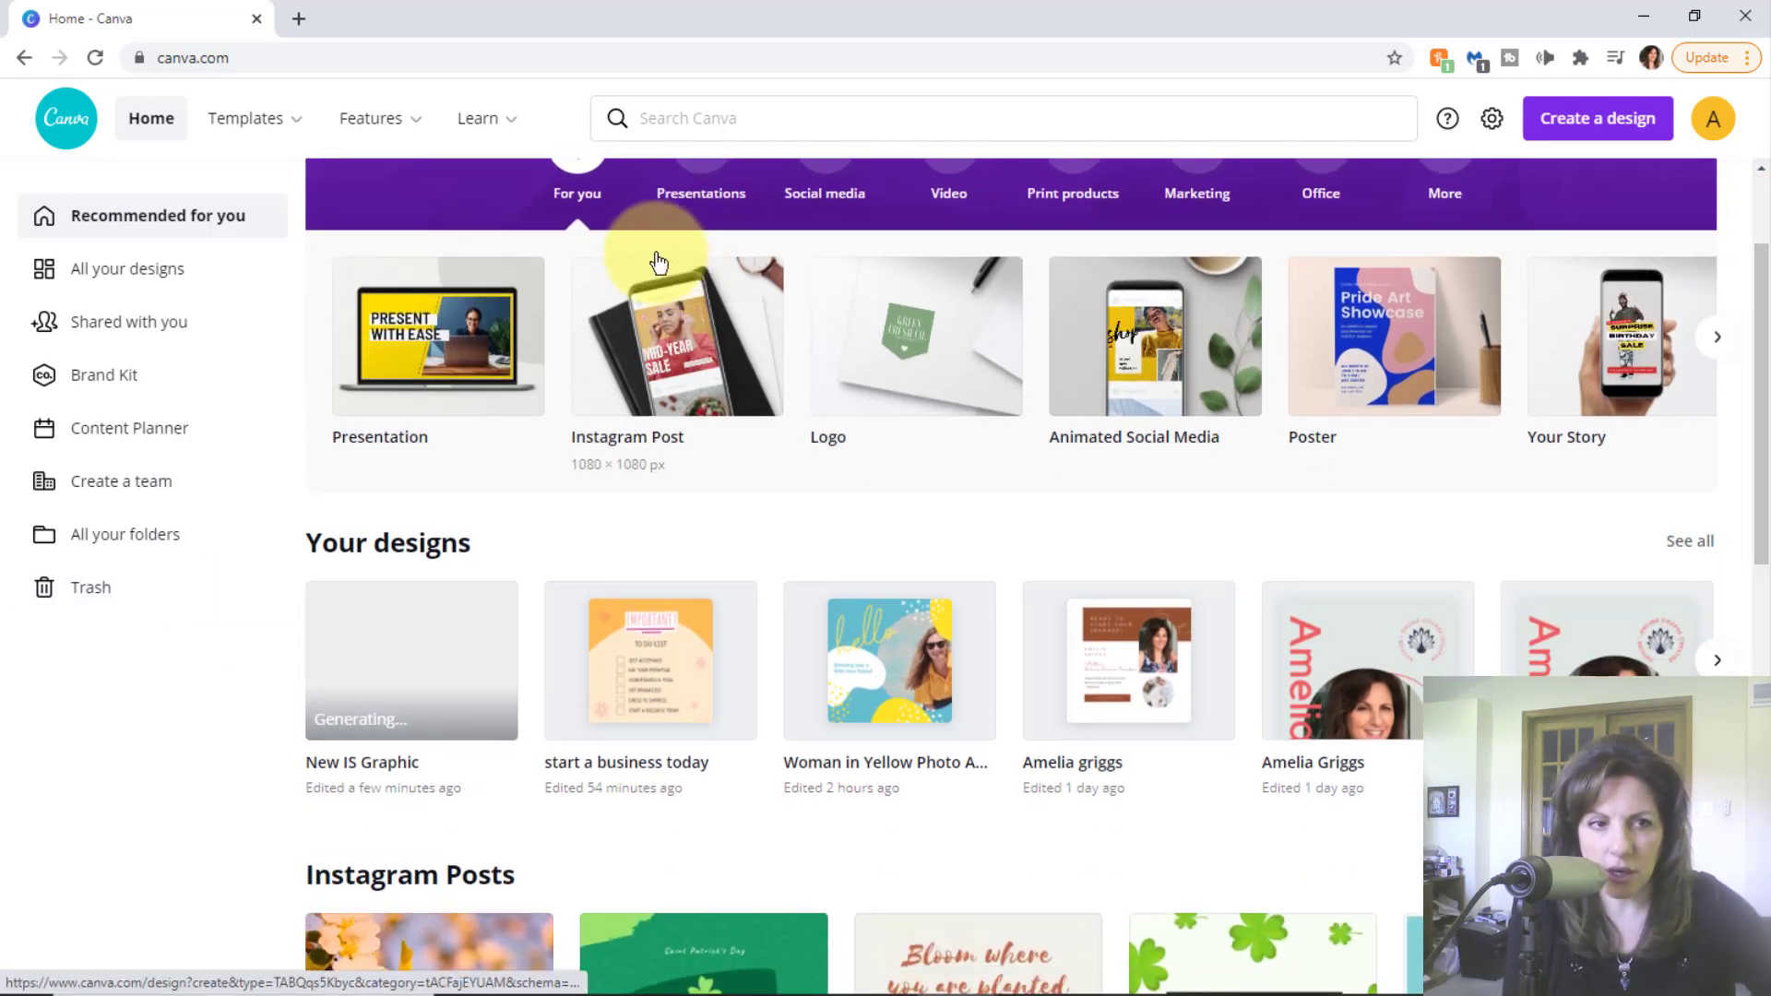
left_click(138, 277)
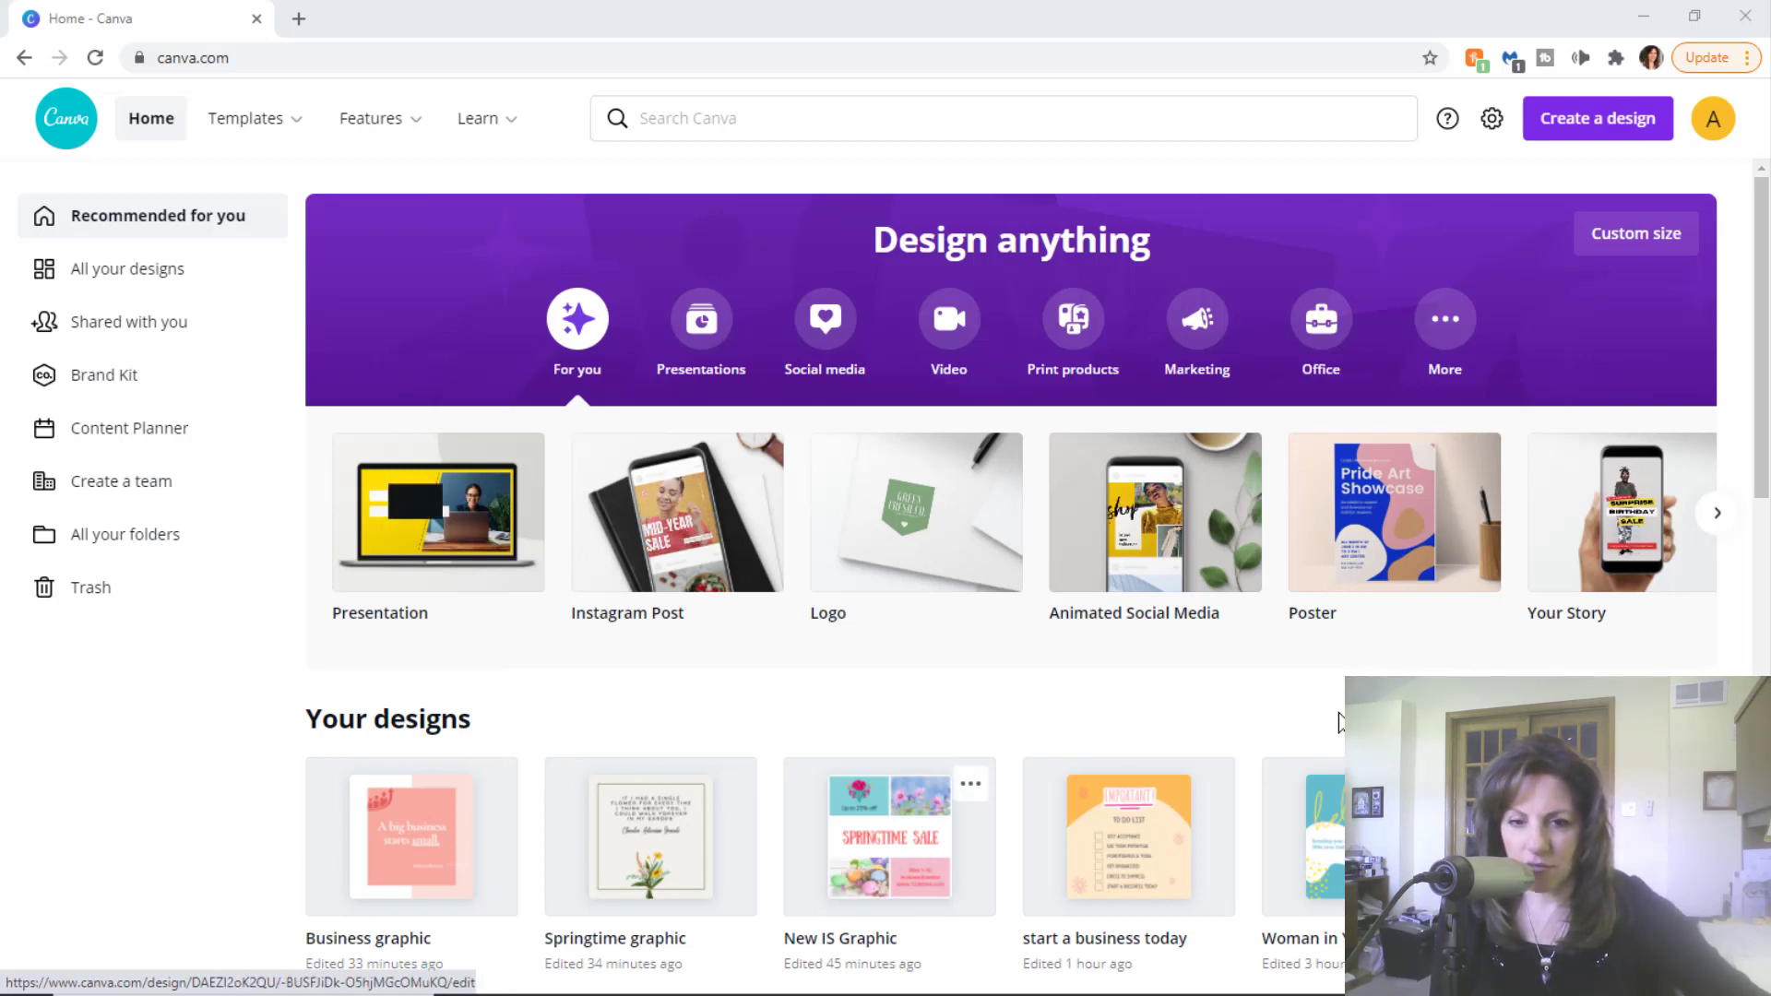
- Open the "start a business today" design from the recent designs on the home page
scroll(1339, 722, "down", 2)
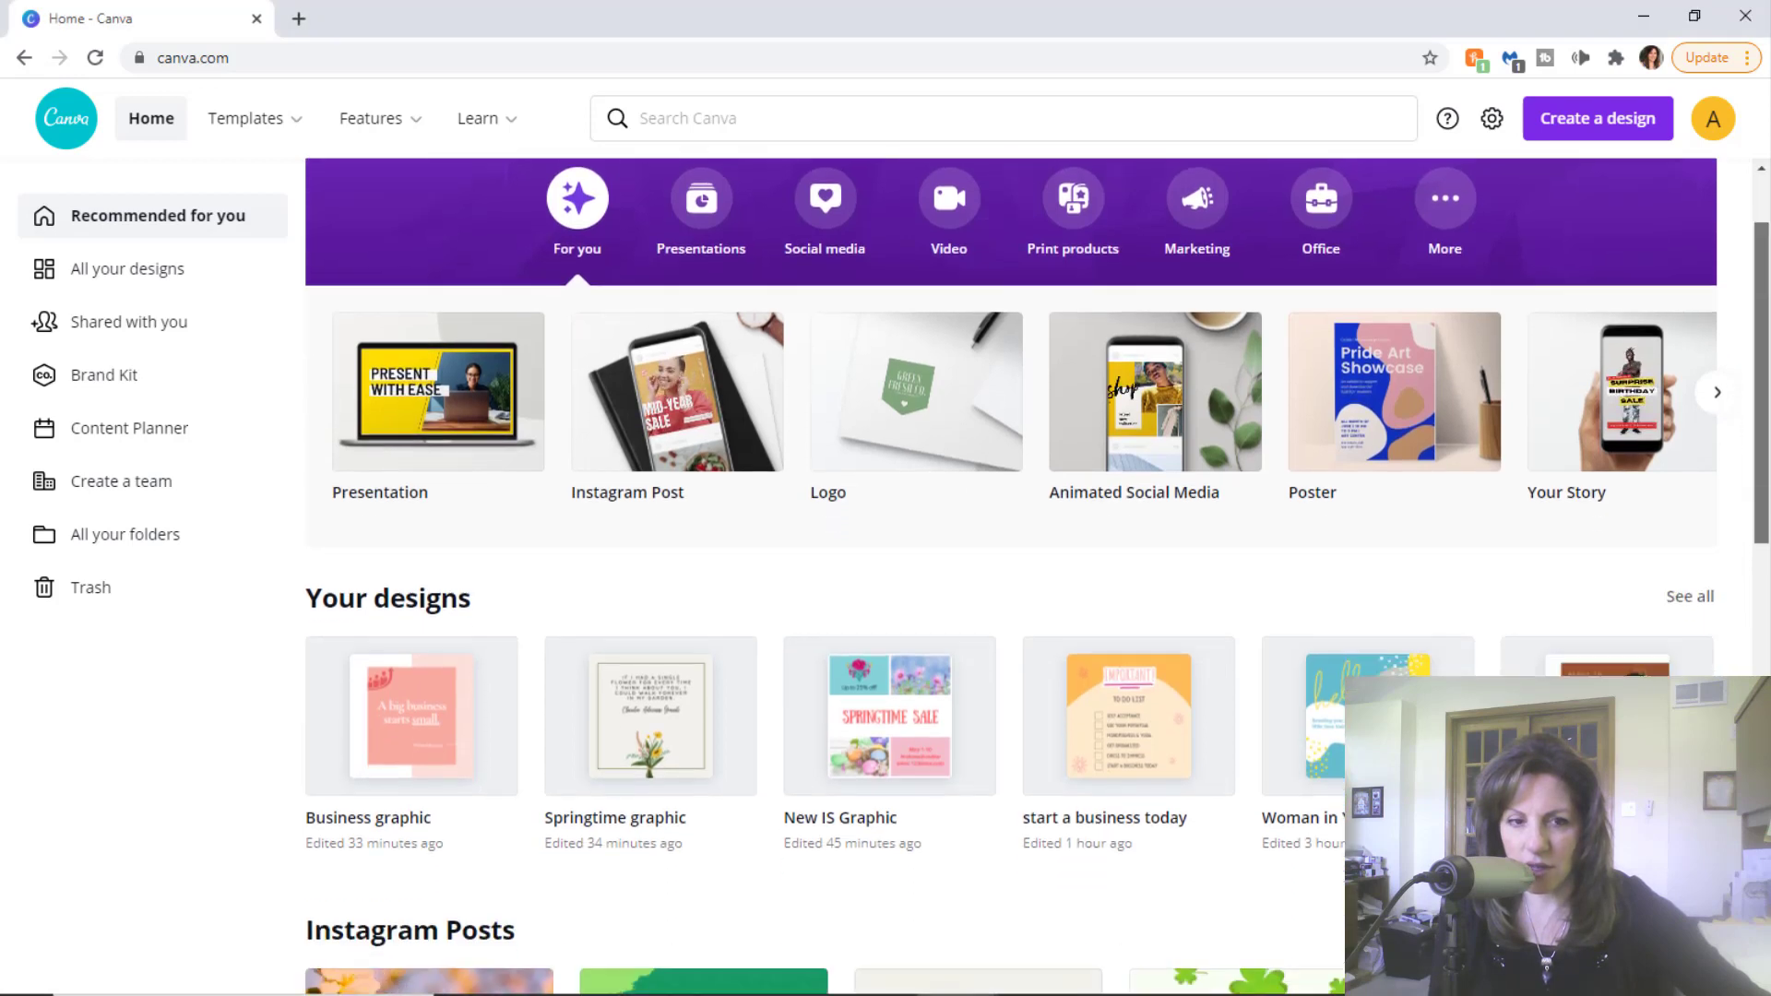
scroll(1178, 435, "down", 2)
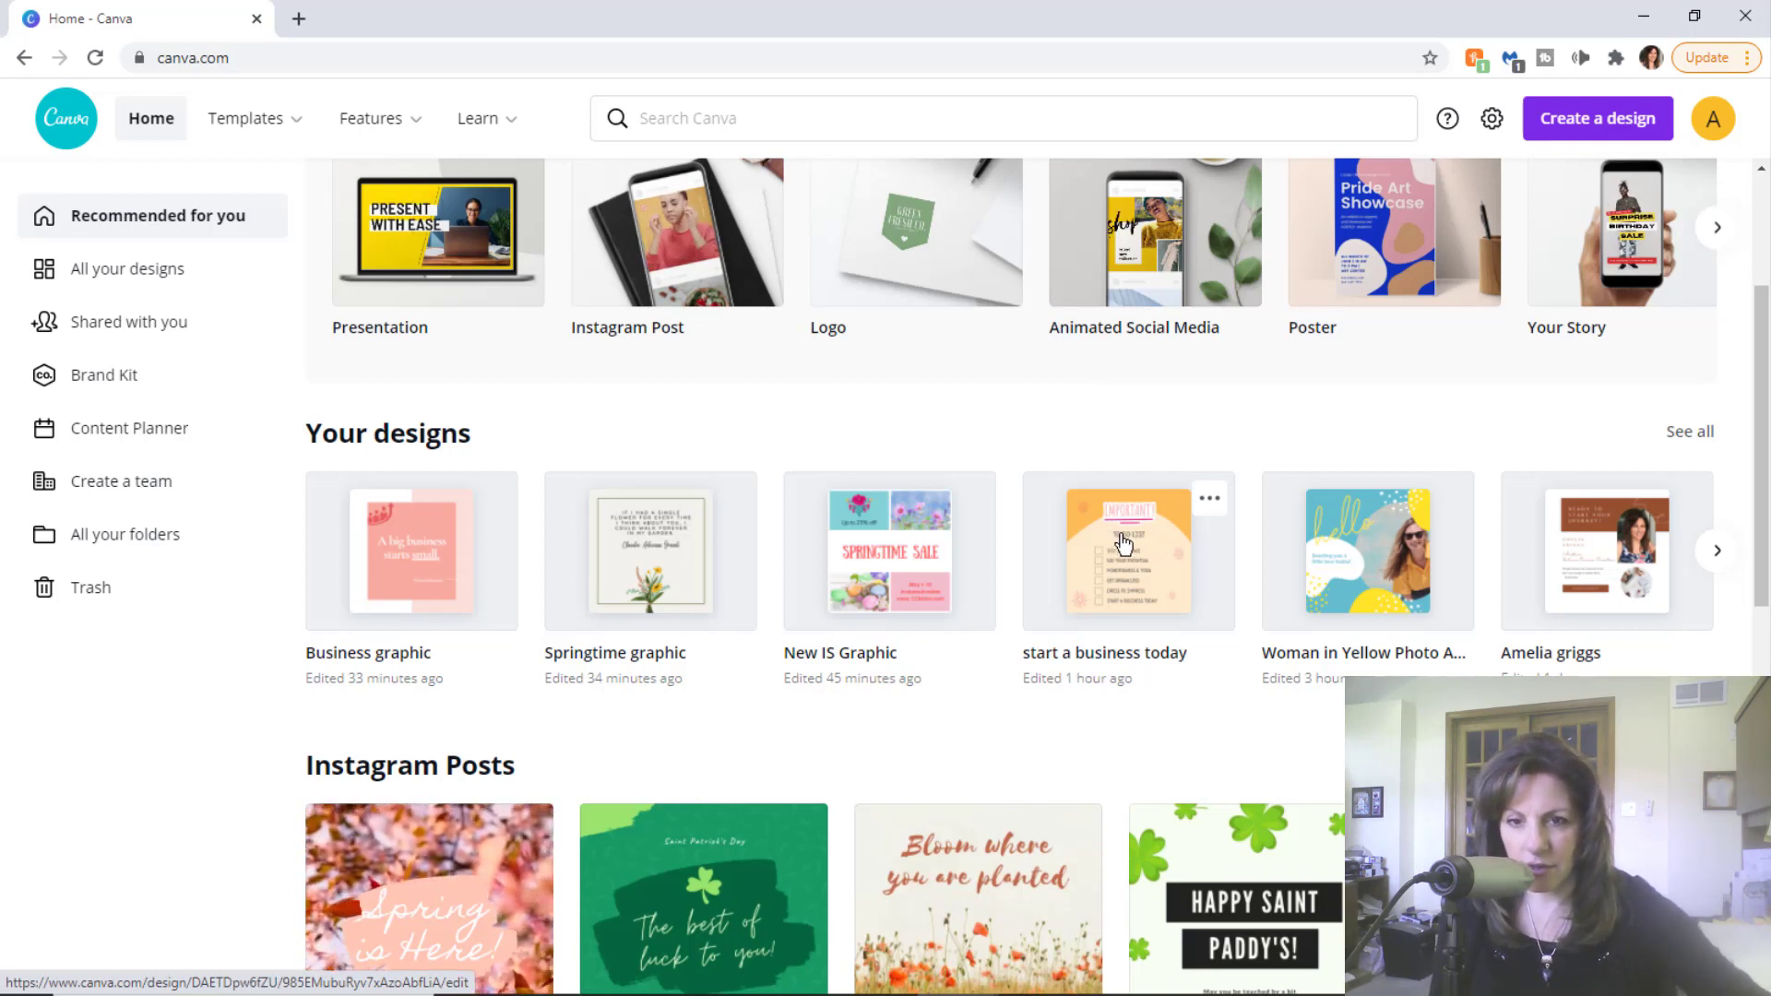
left_click(1124, 544)
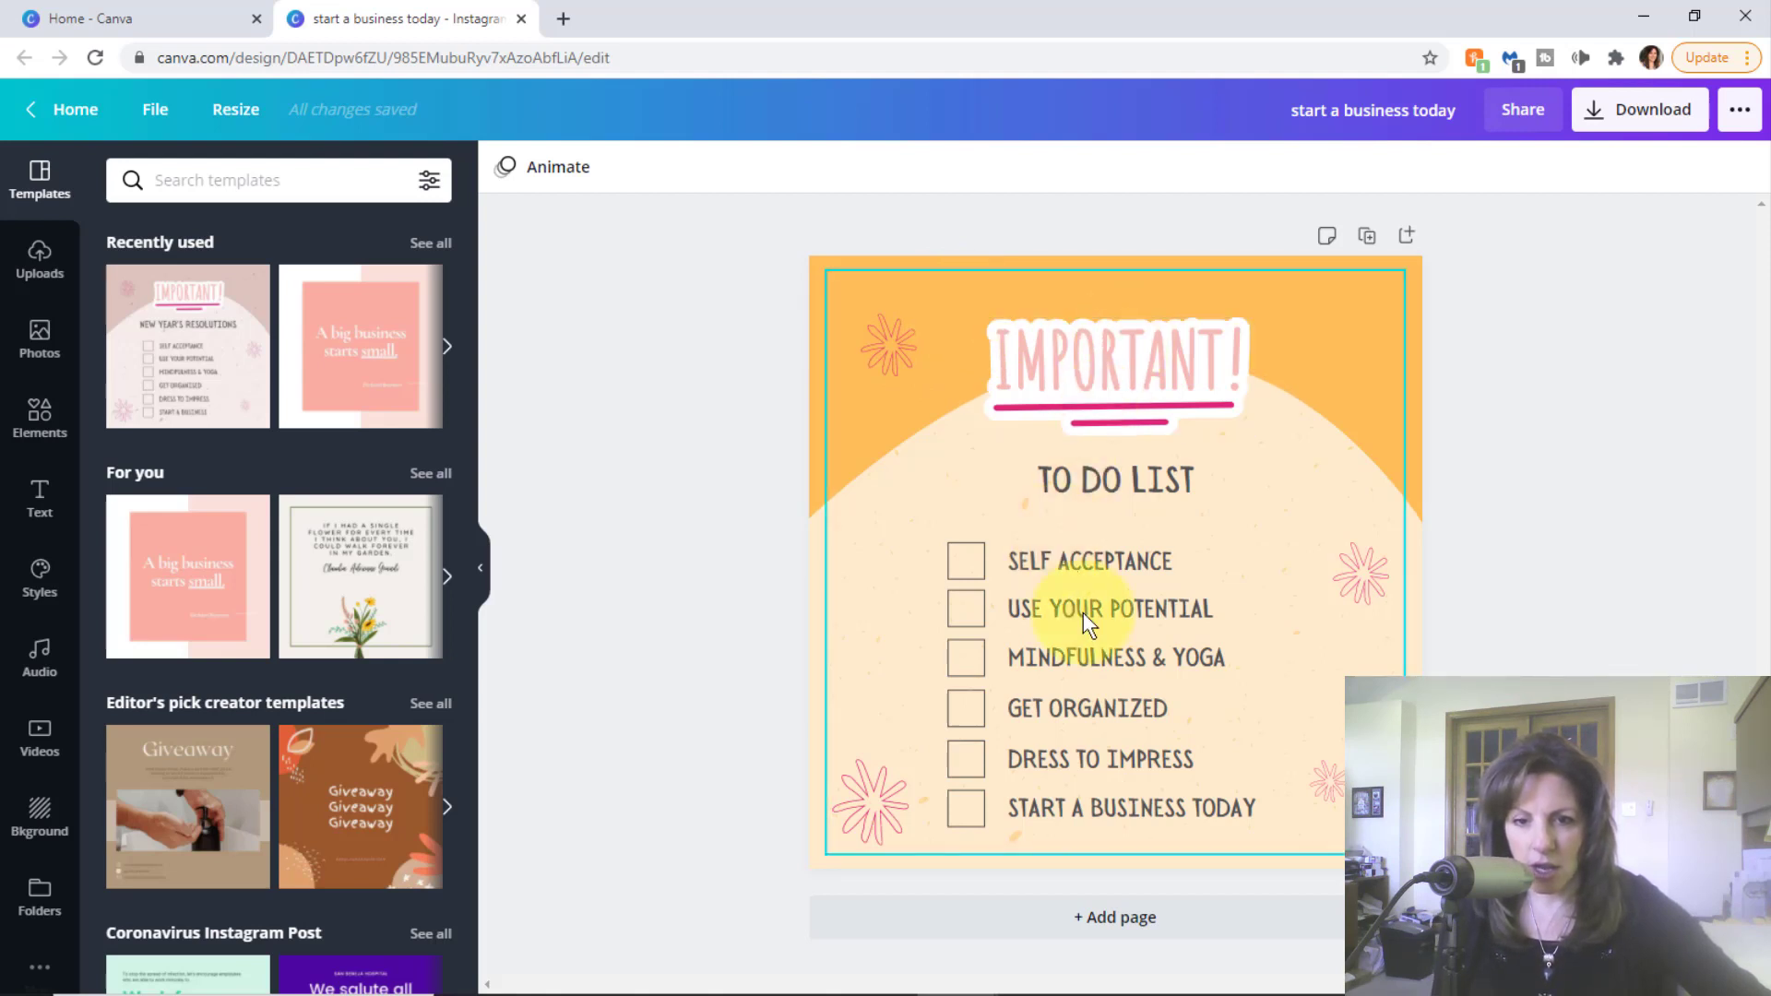
- Delete the two pink flower graphics at the upper-left and lower-left corners of the to-do list design
left_click(889, 341)
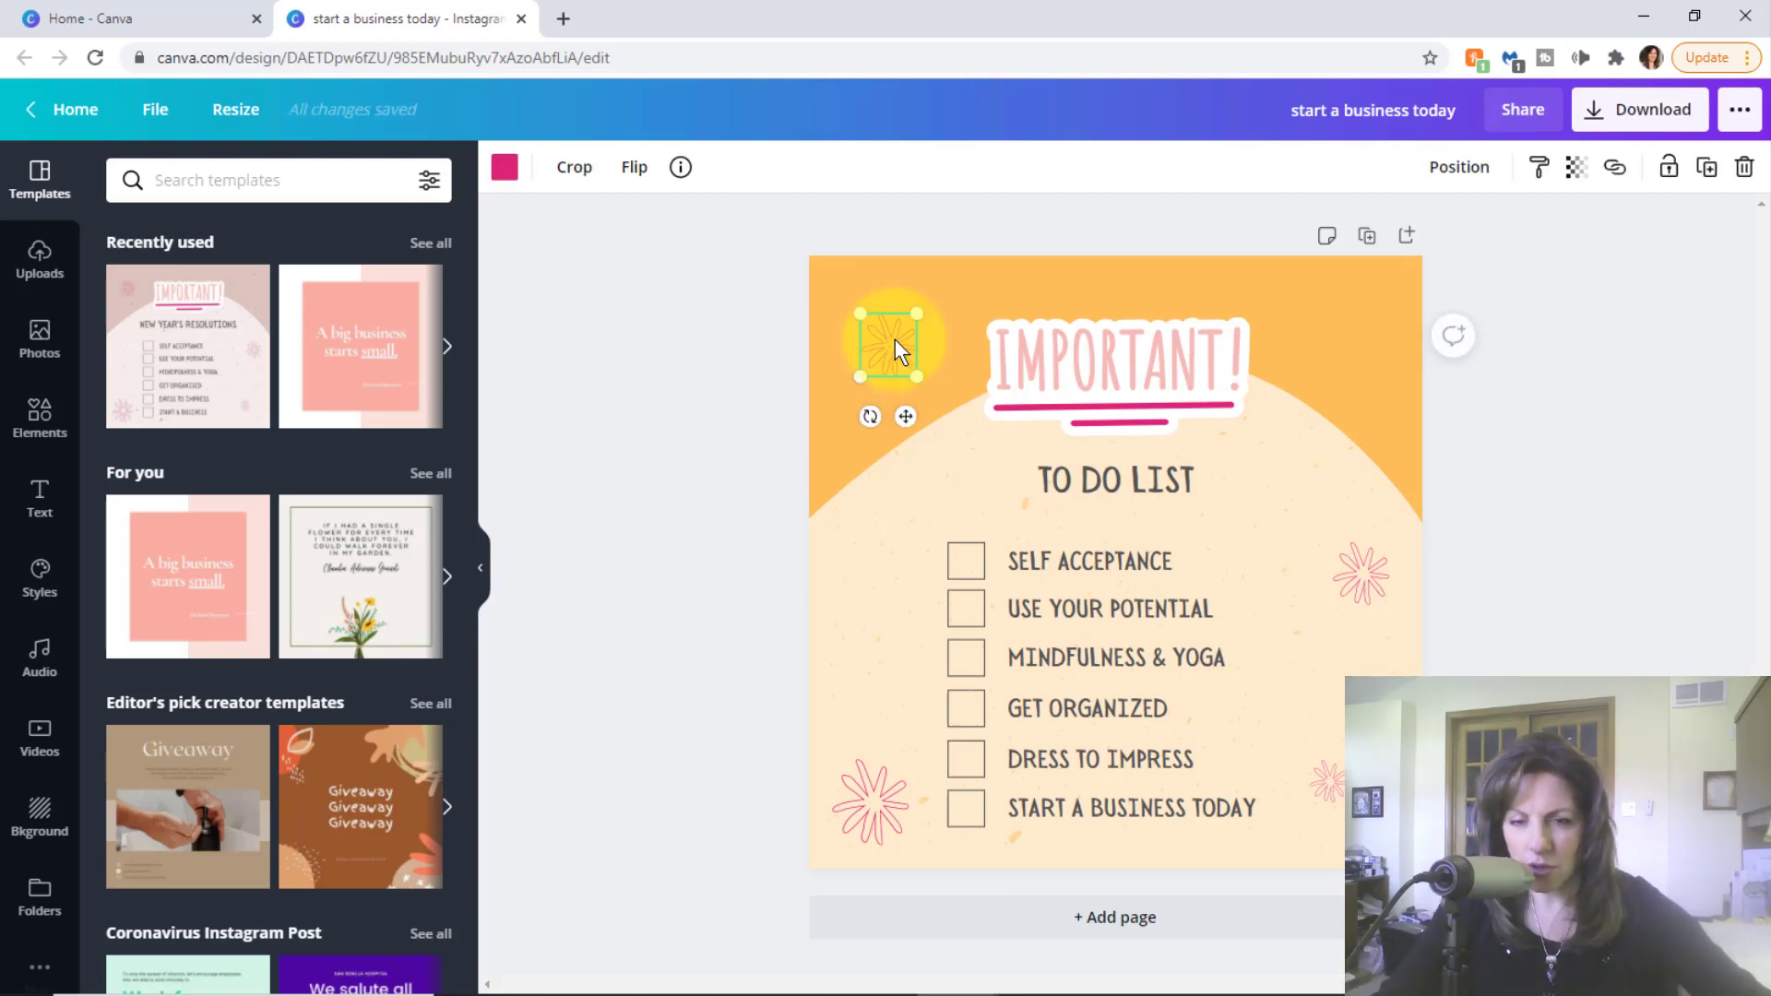
key("Delete")
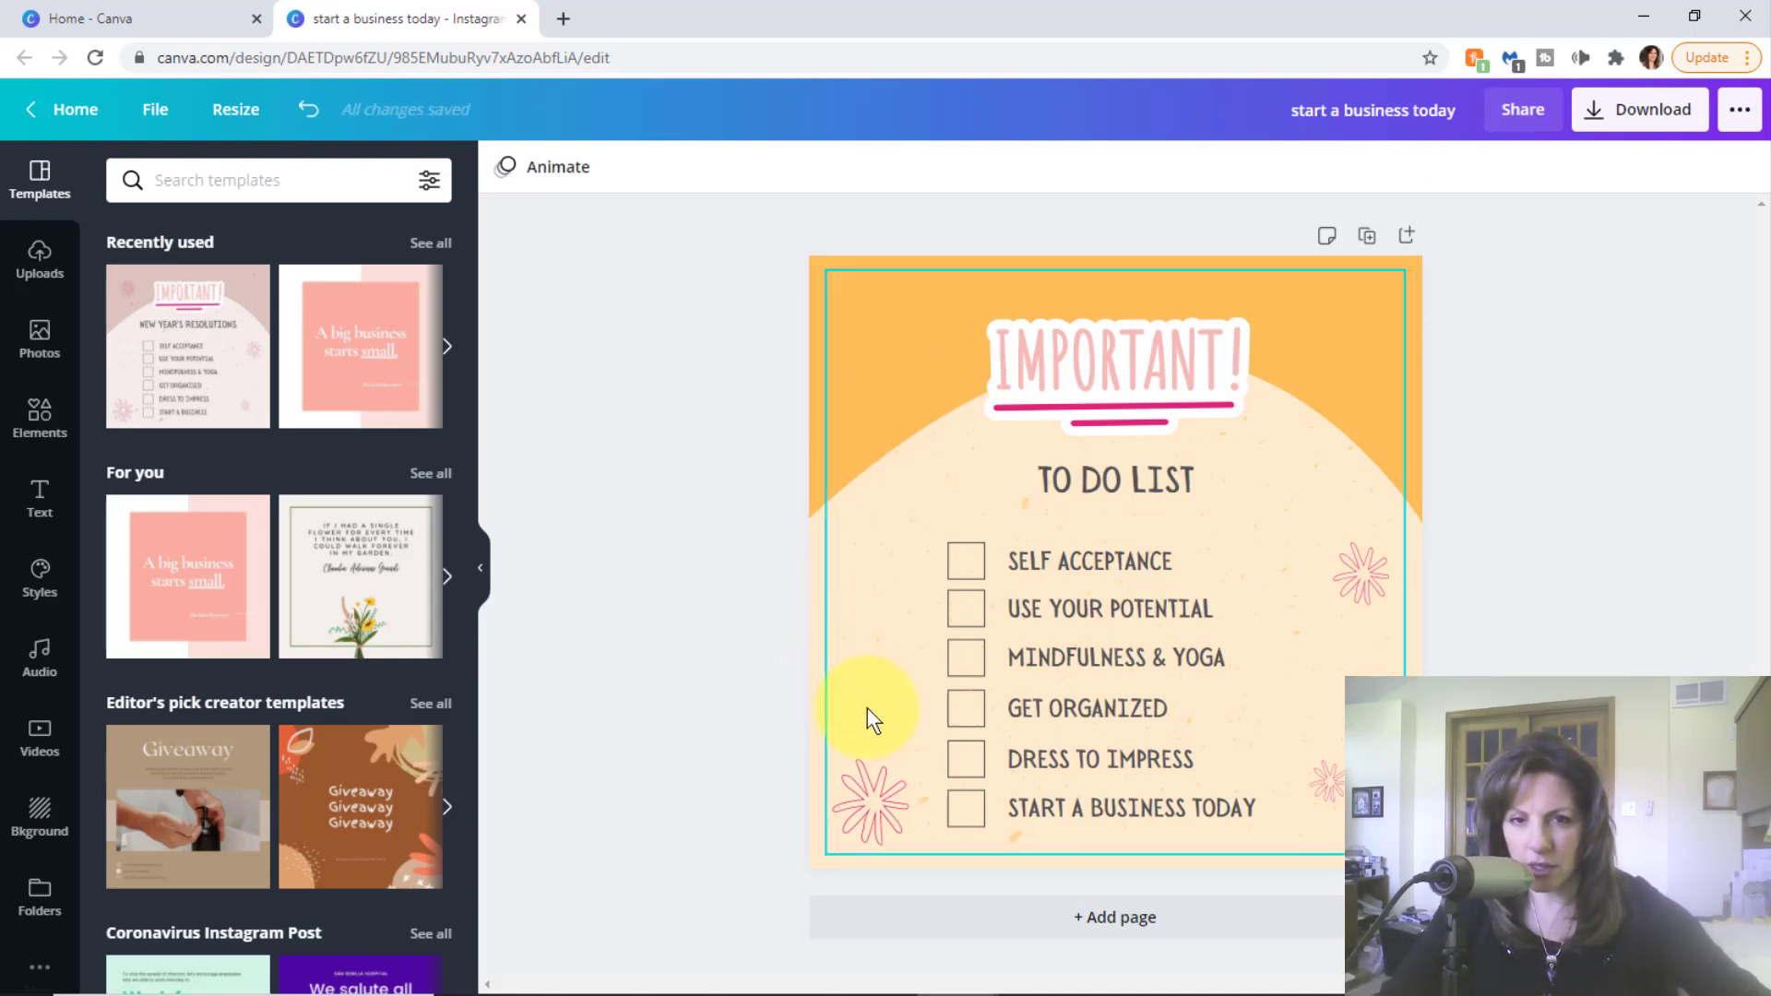
left_click(881, 793)
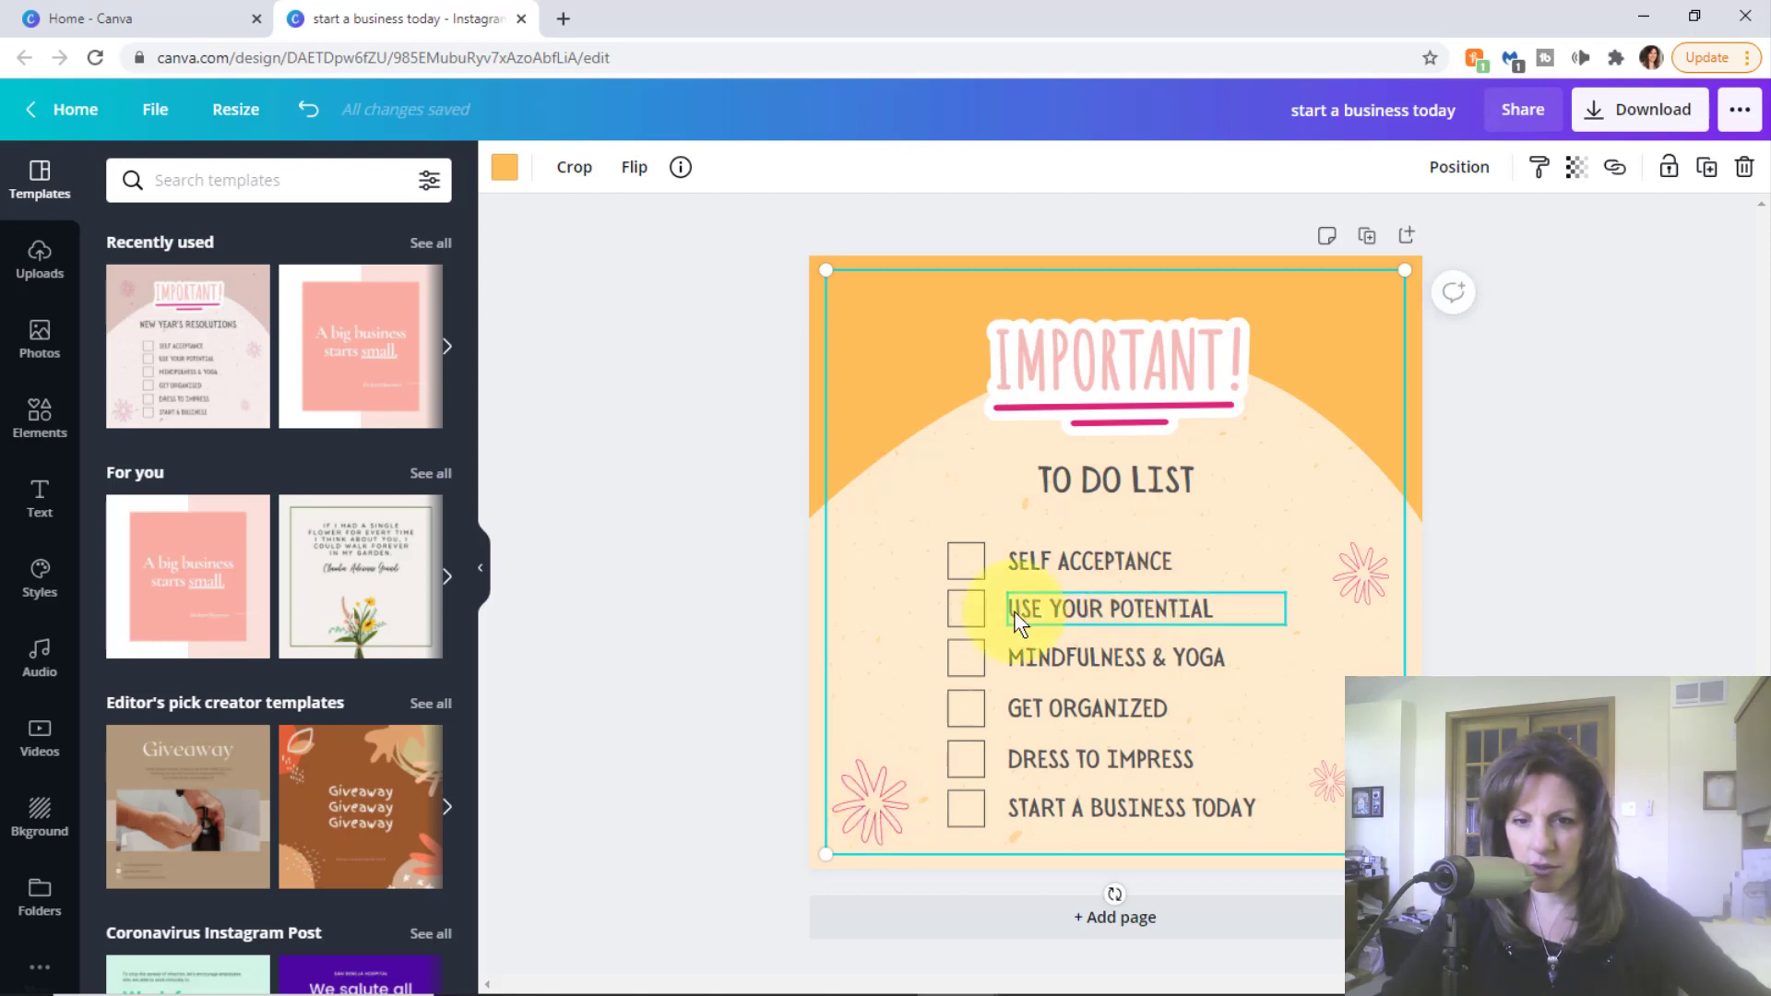
right_click(871, 794)
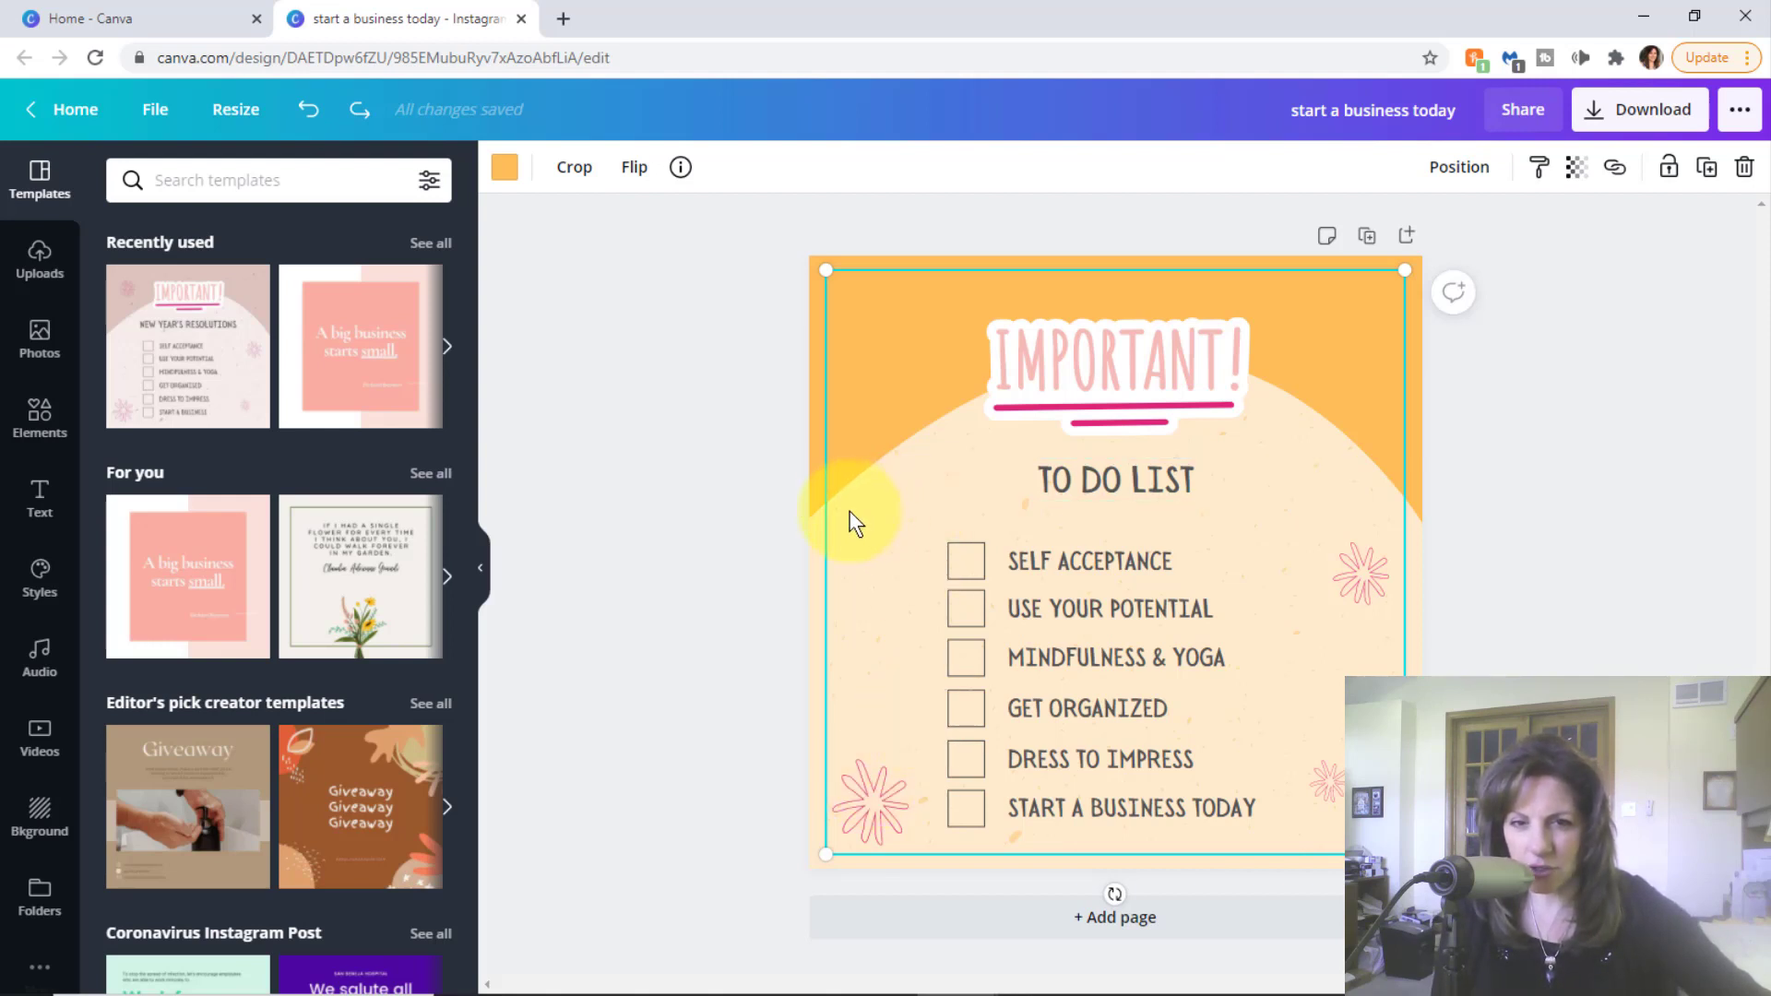
left_click_drag(851, 500, 865, 792)
left_click(880, 799)
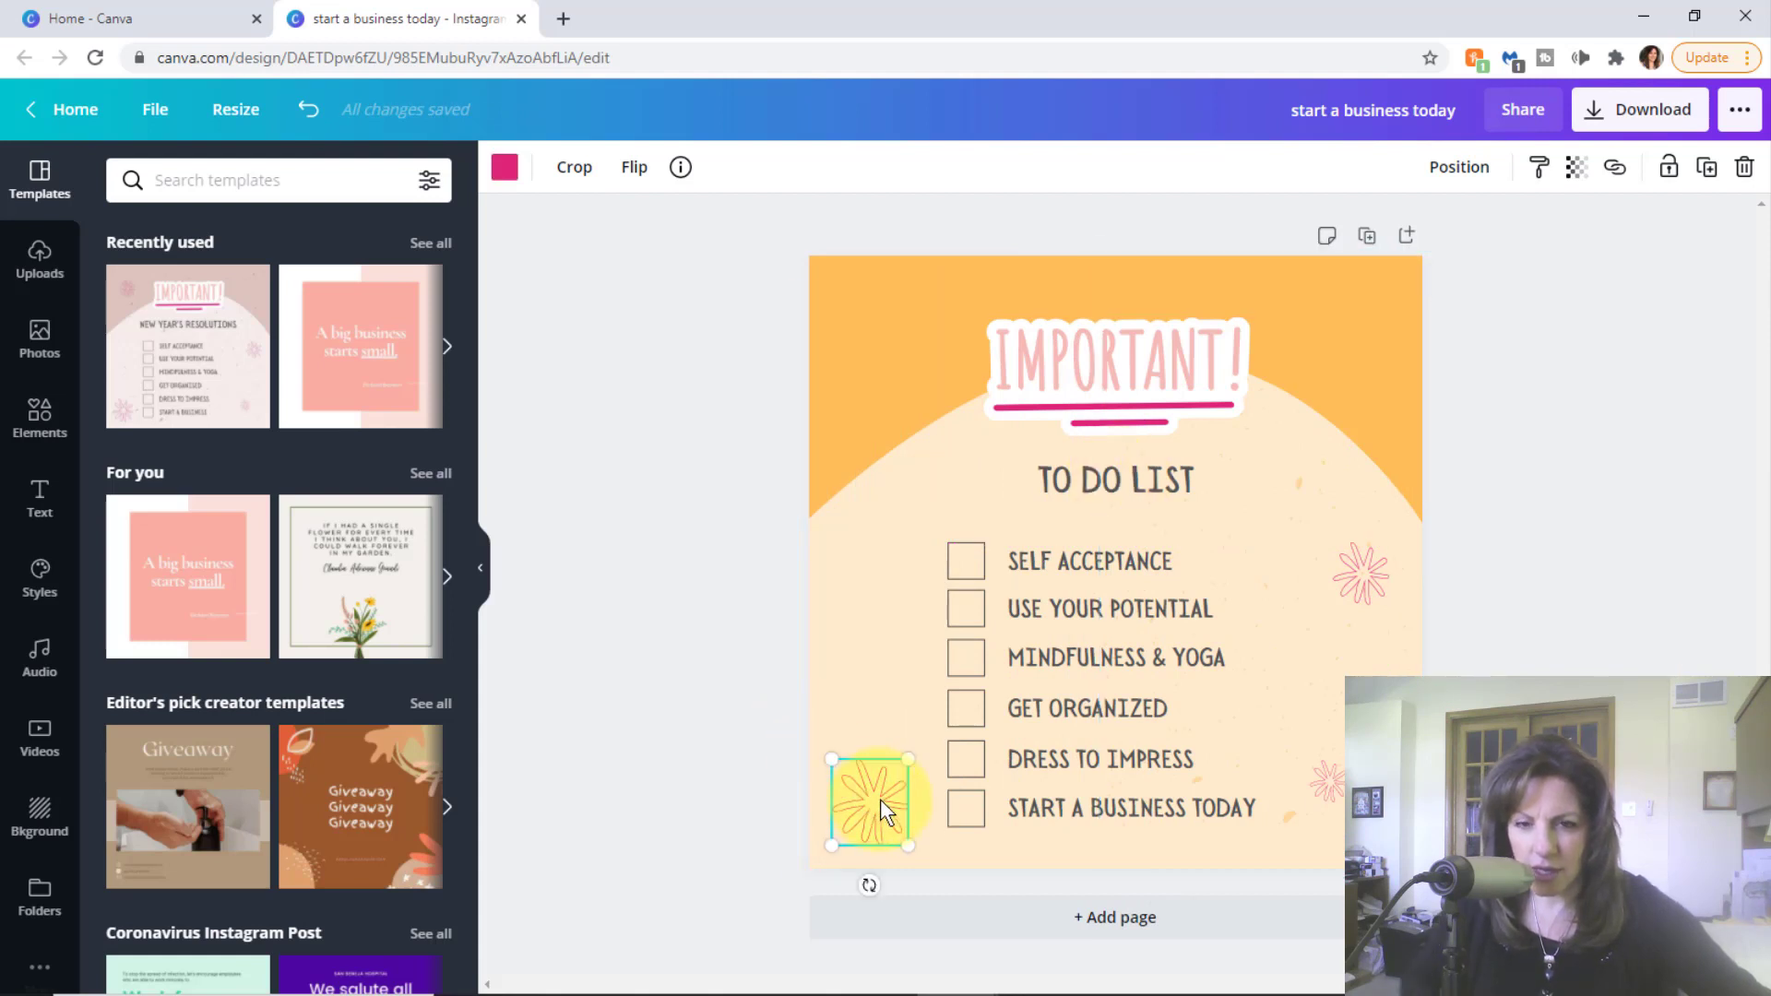
key("Delete")
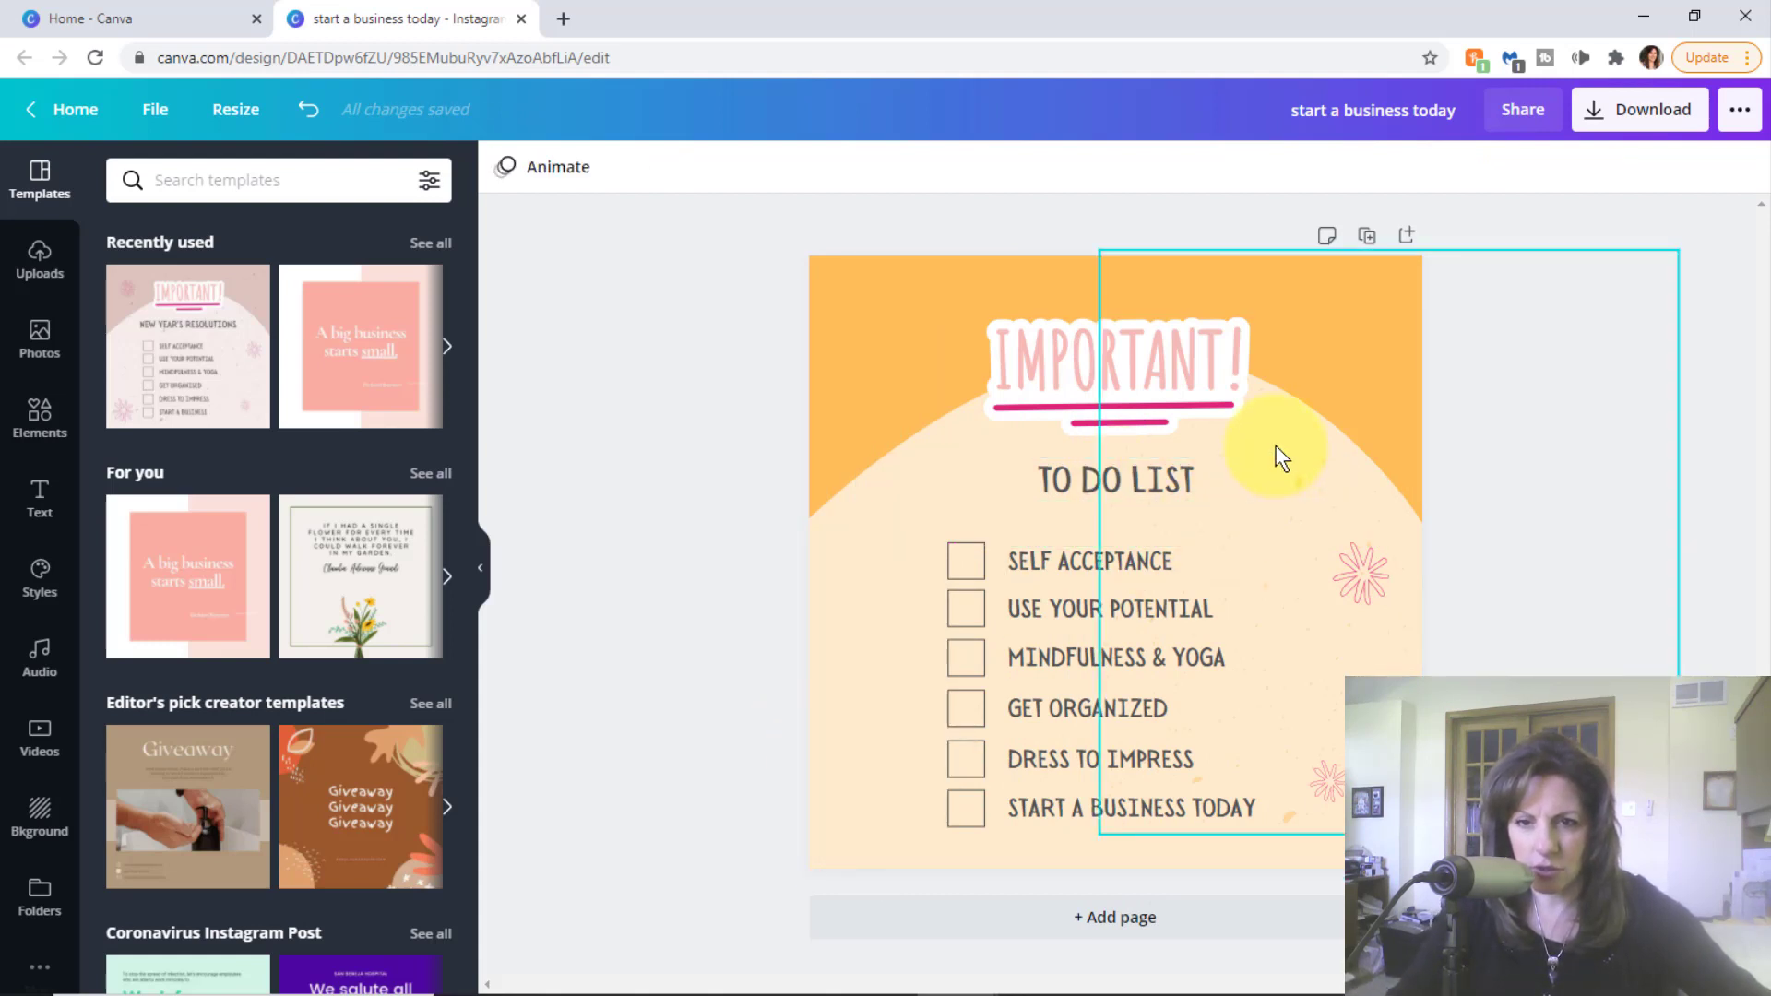
- Move the speckled overlay back over the design and delete the two remaining pink flower graphics on its right side
left_click_drag(1258, 445, 977, 467)
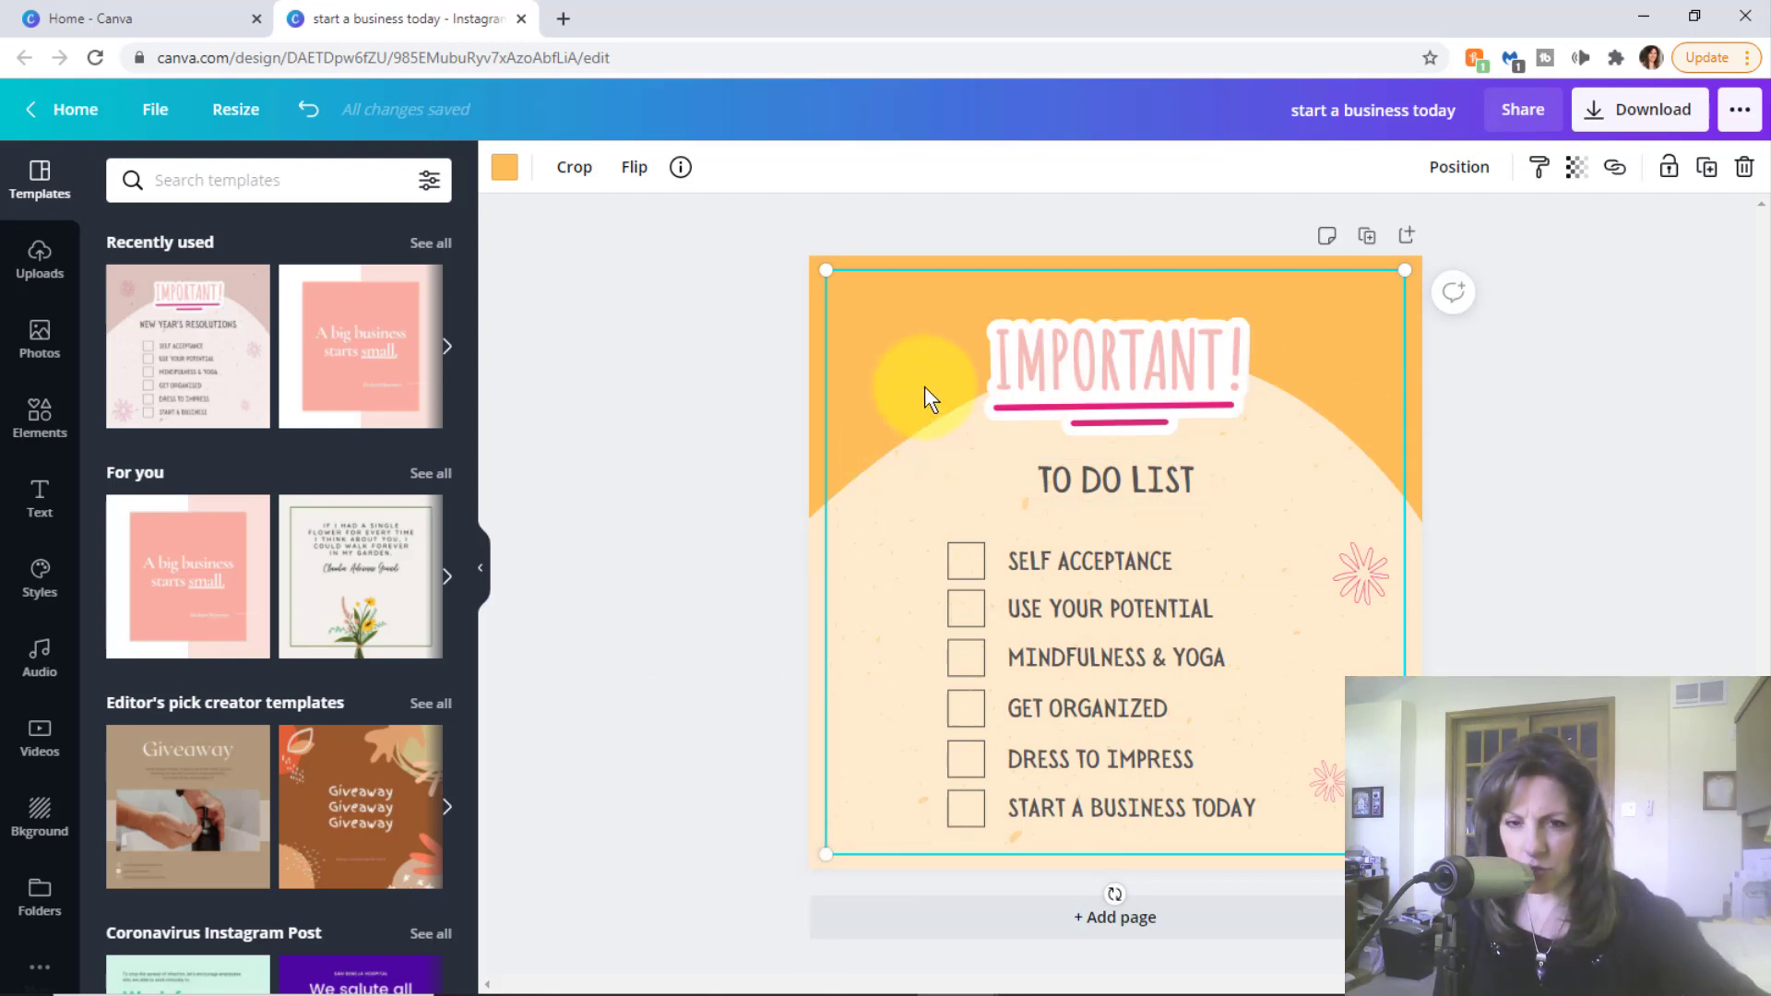
left_click(1356, 577)
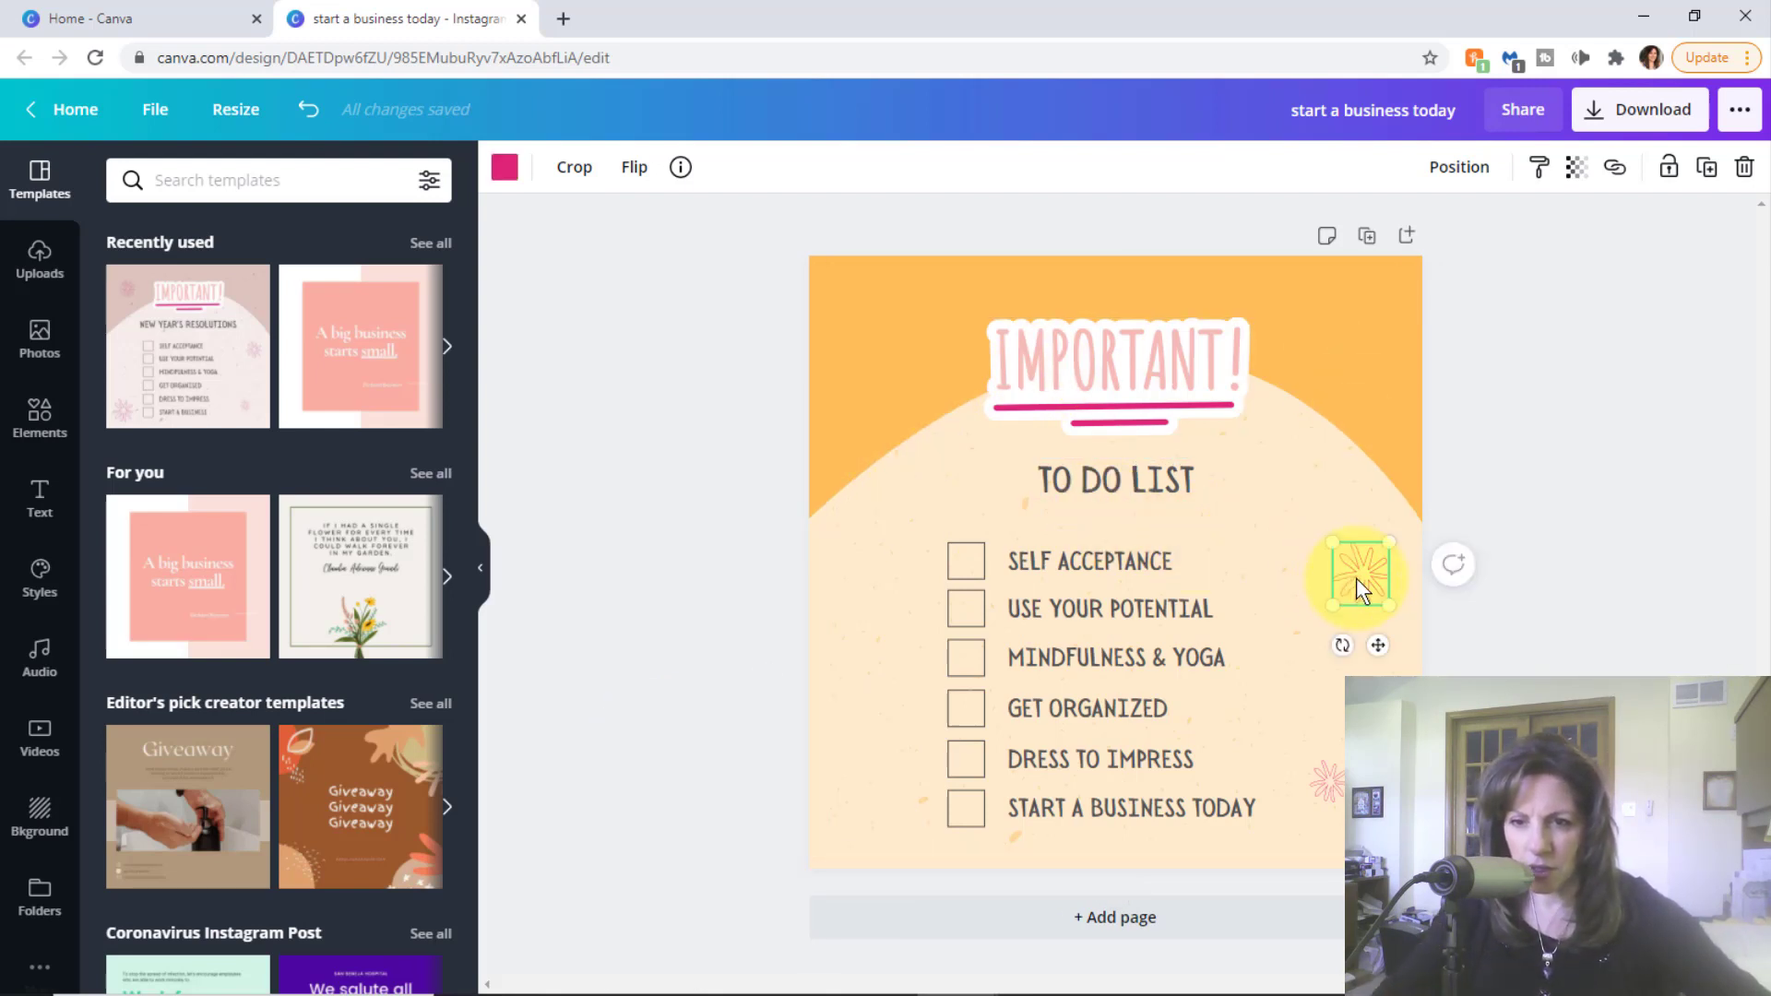
left_click_drag(1356, 577, 1326, 787)
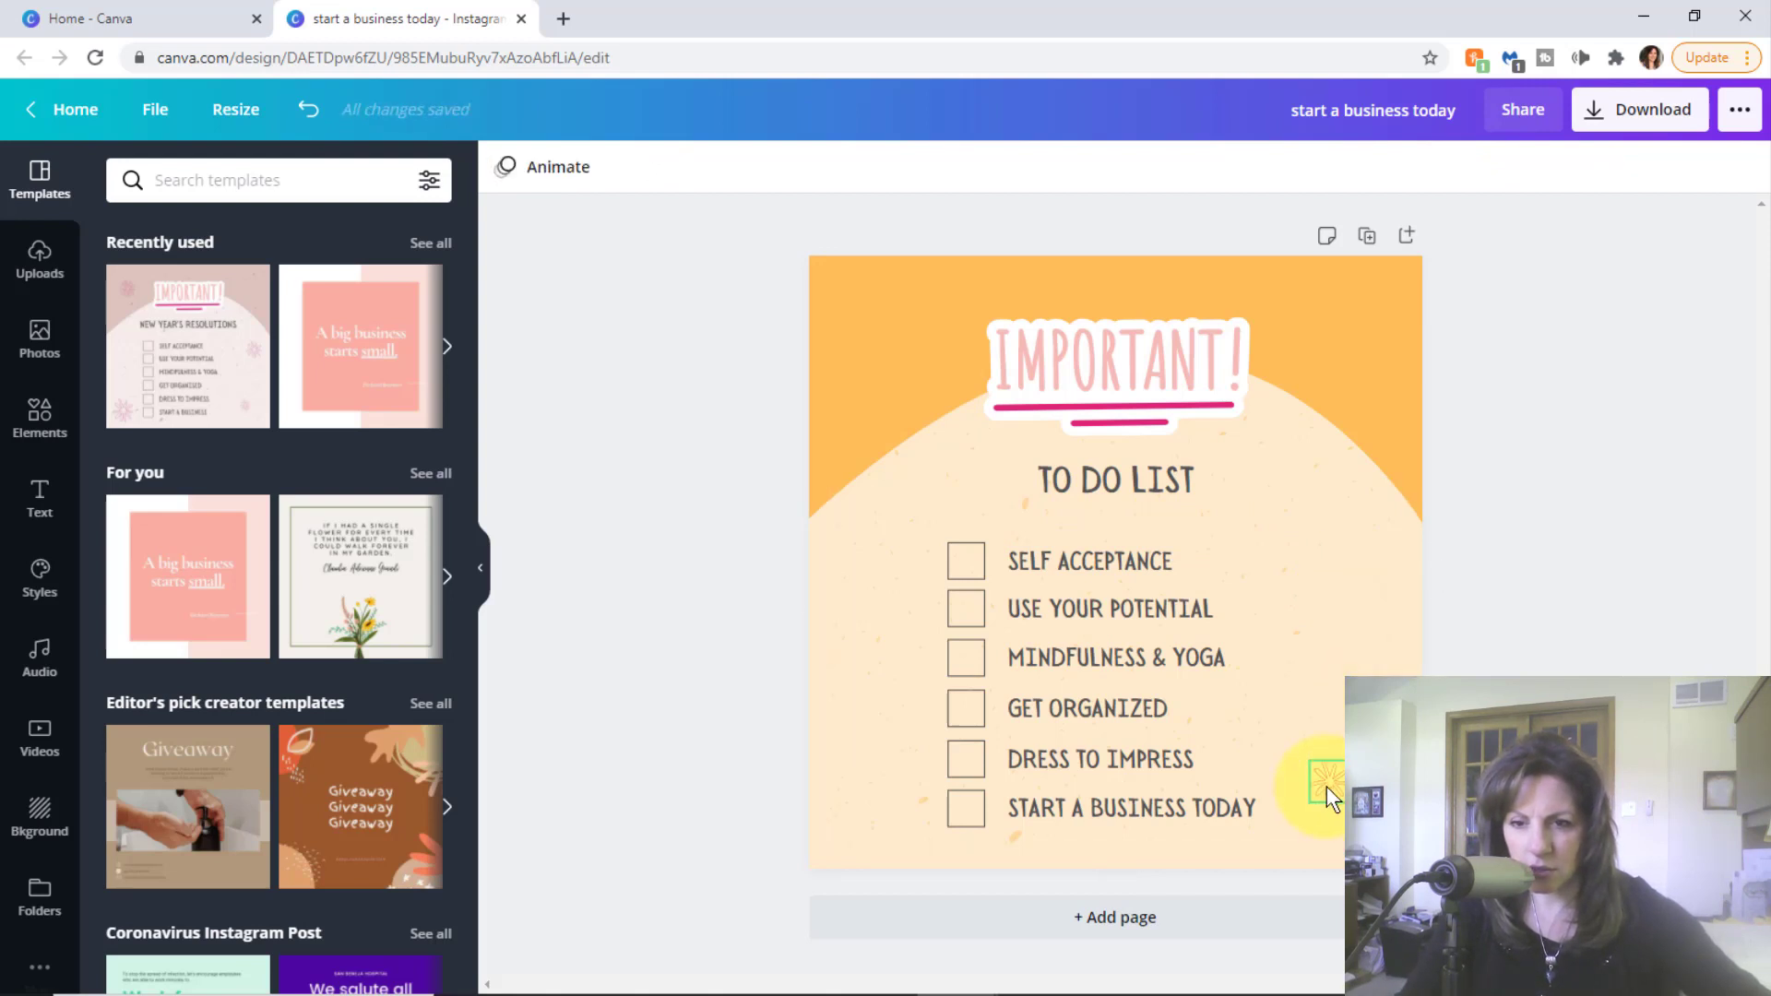
key("Delete")
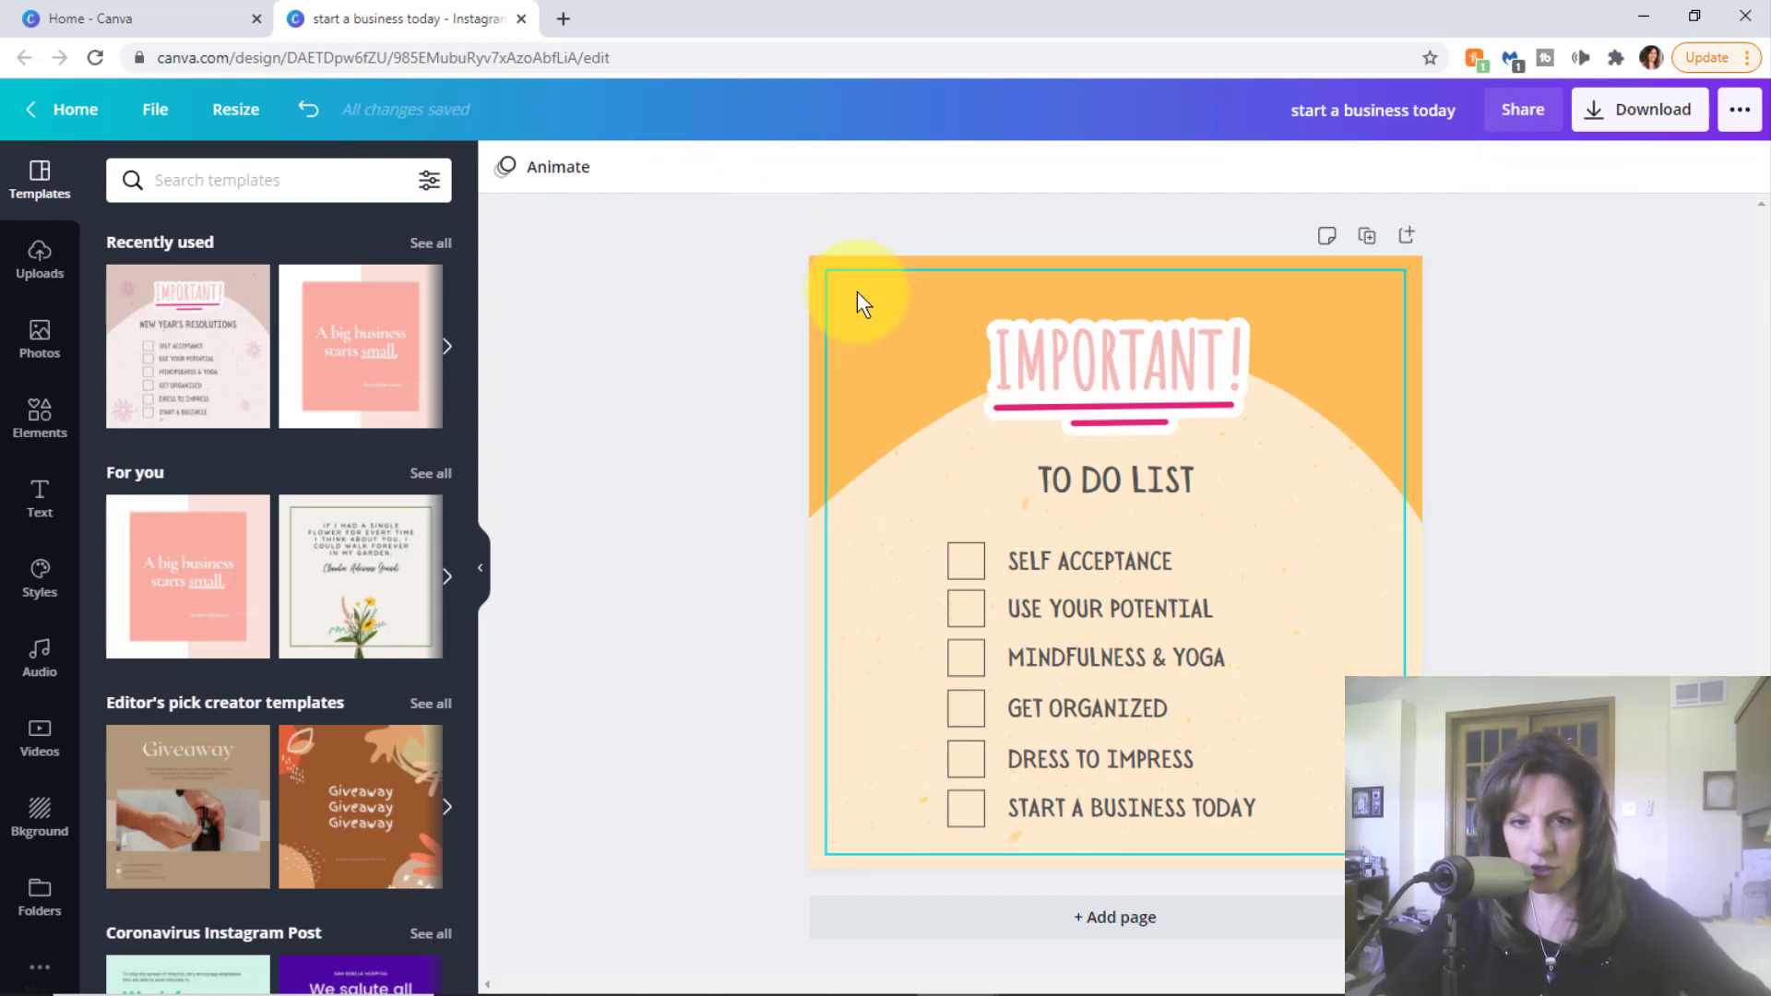
- Change the design's orange background to the light grass green from the default colors
left_click(818, 286)
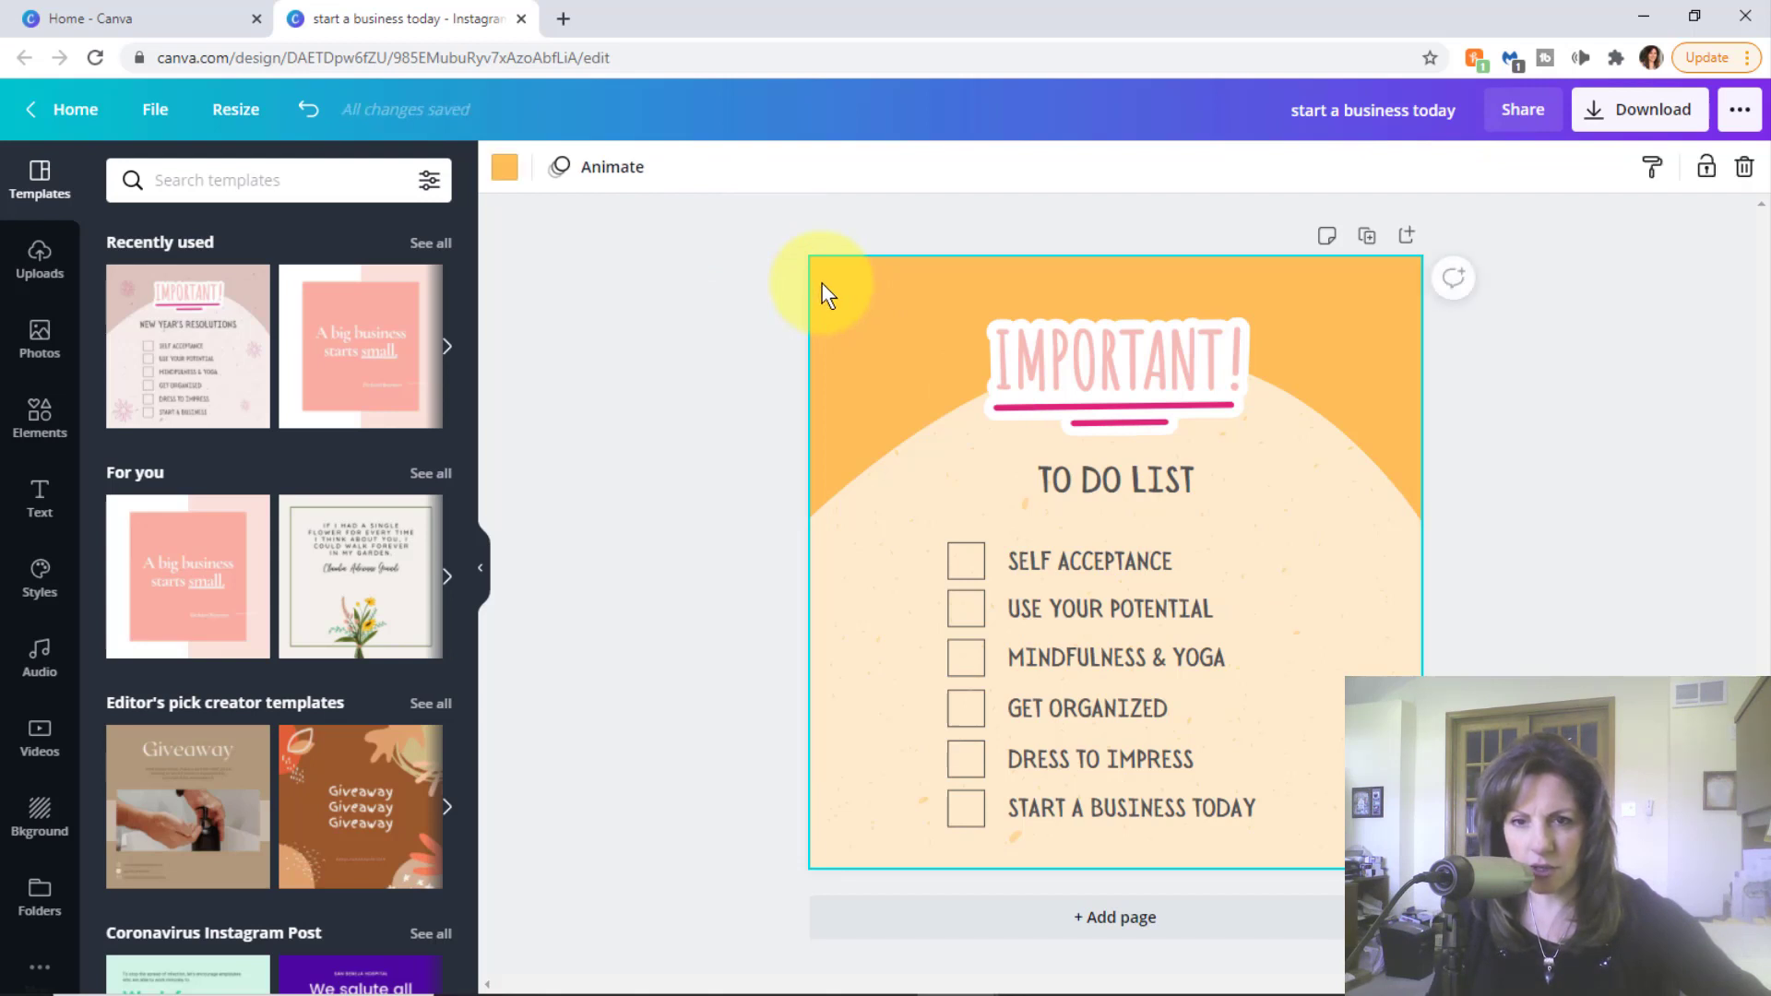
left_click(506, 169)
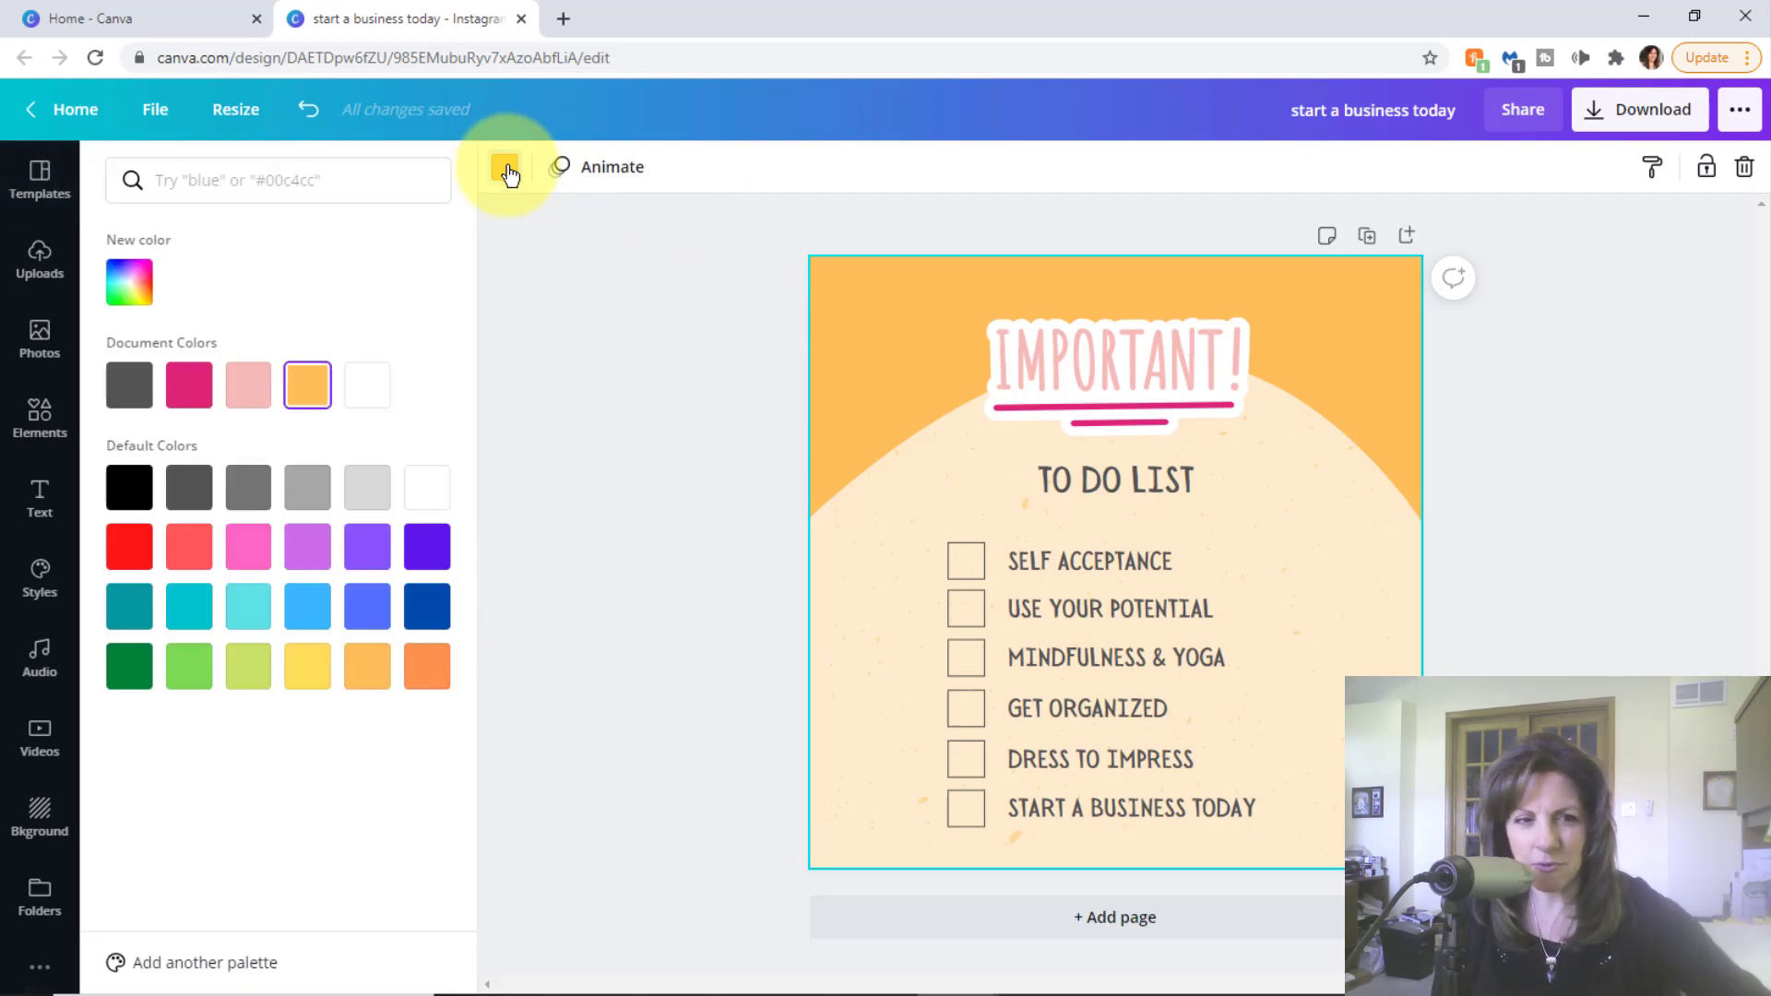
left_click(185, 671)
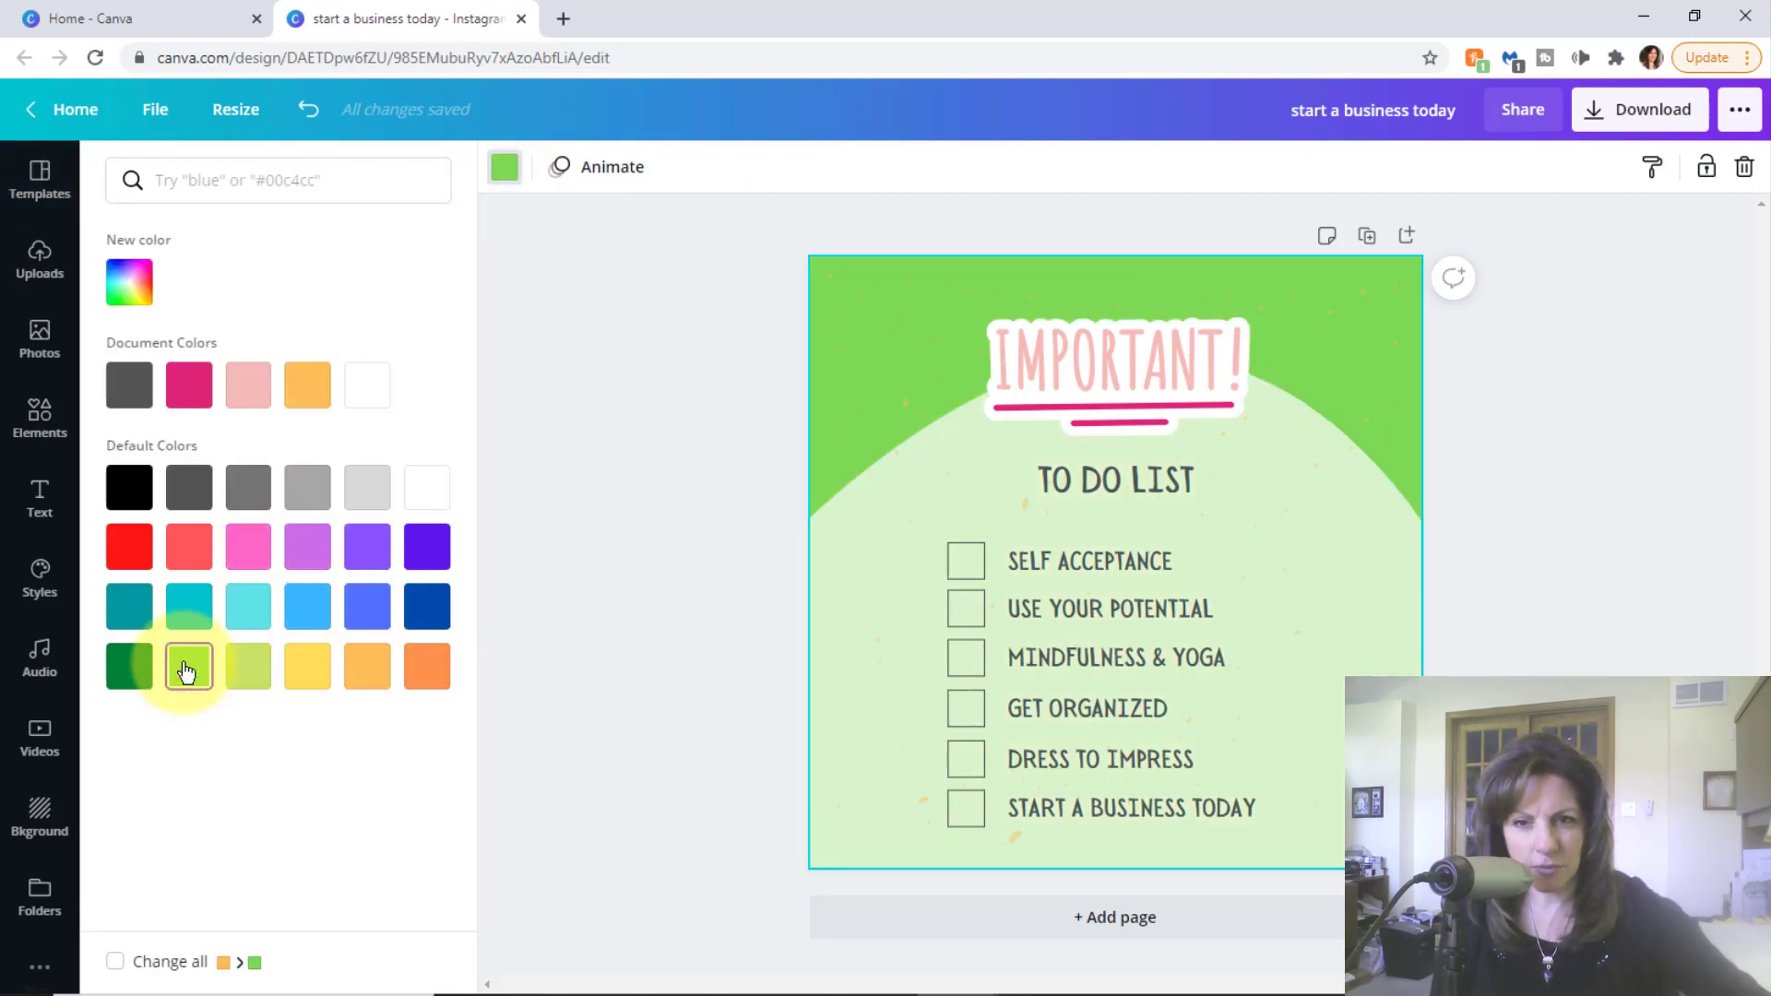
left_click(827, 556)
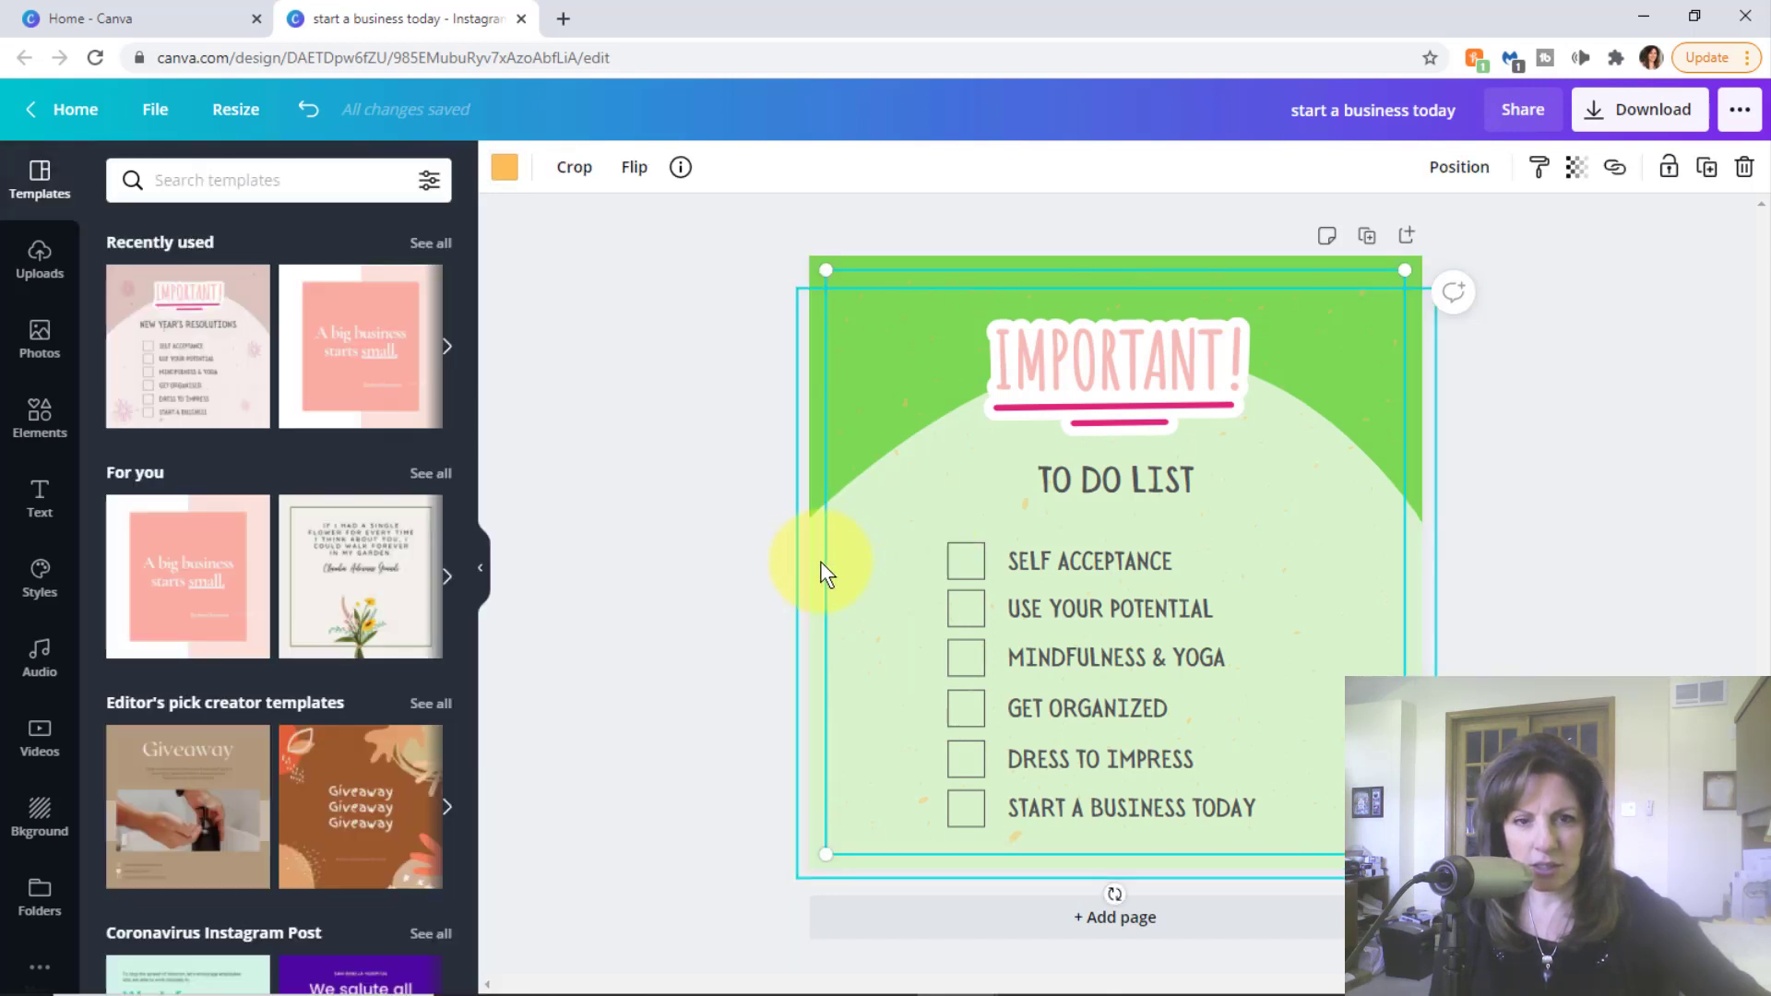
left_click(817, 566)
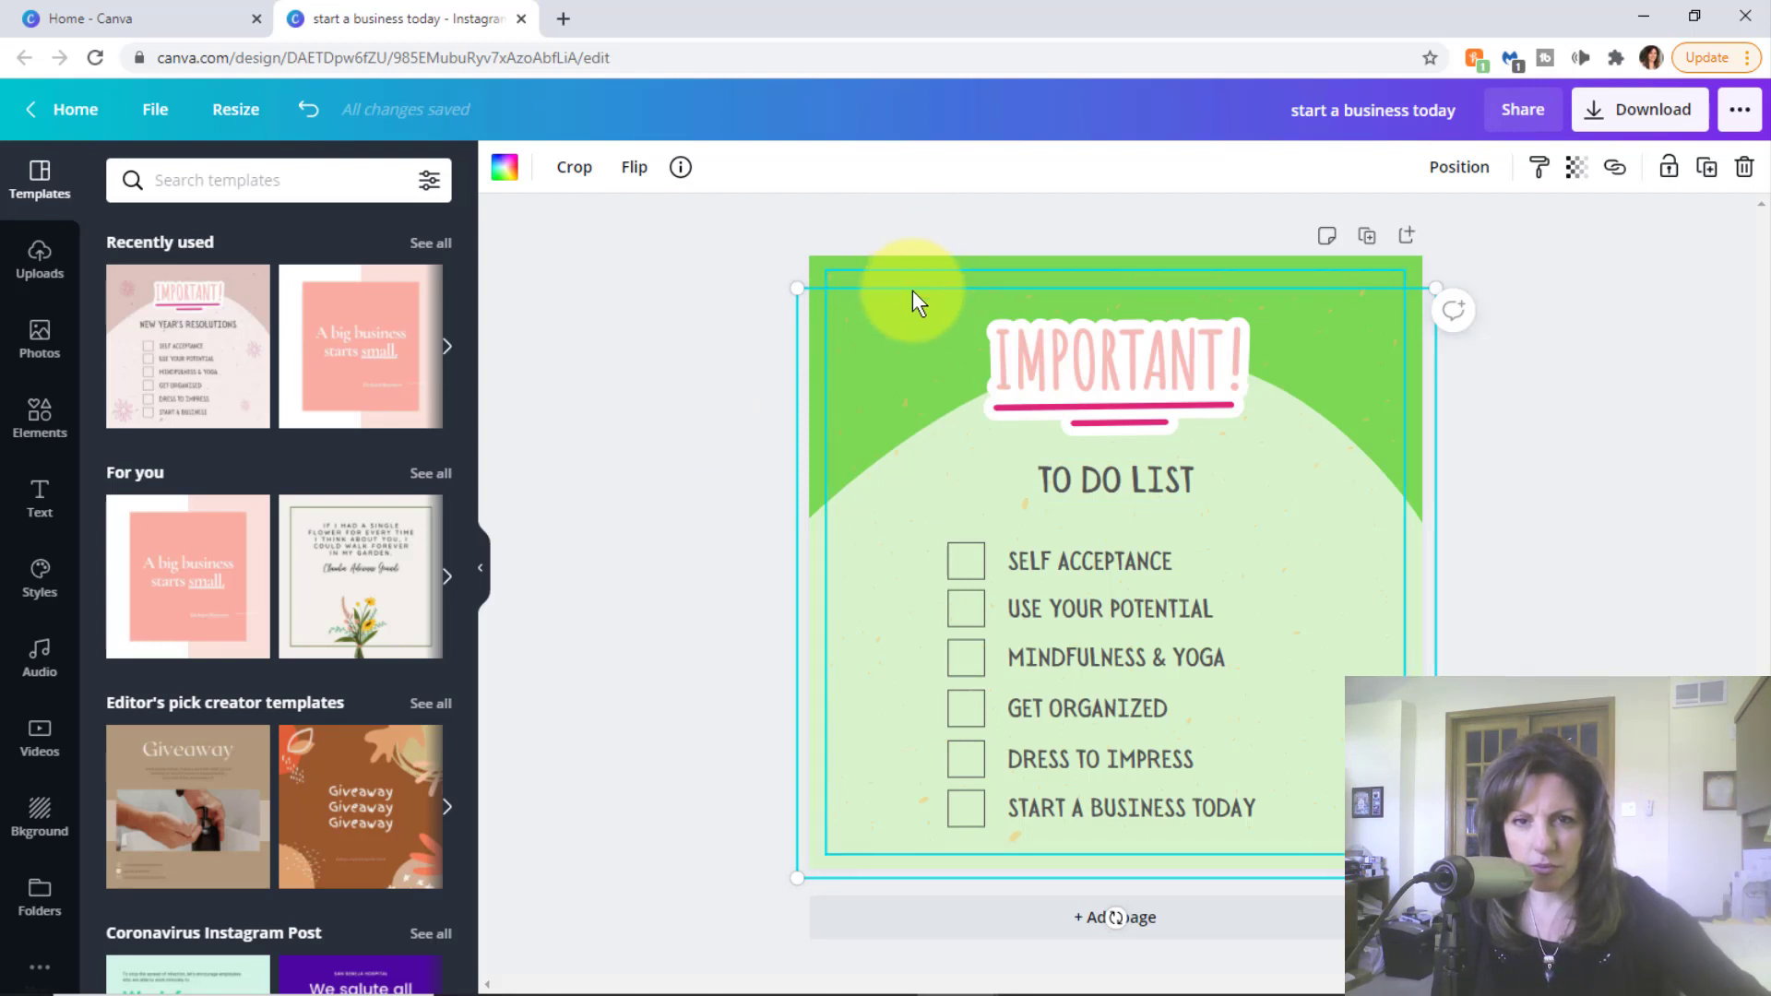
left_click(684, 389)
- Recolor the IMPORTANT! graphic with dark green underlines and black lettering
left_click(1127, 369)
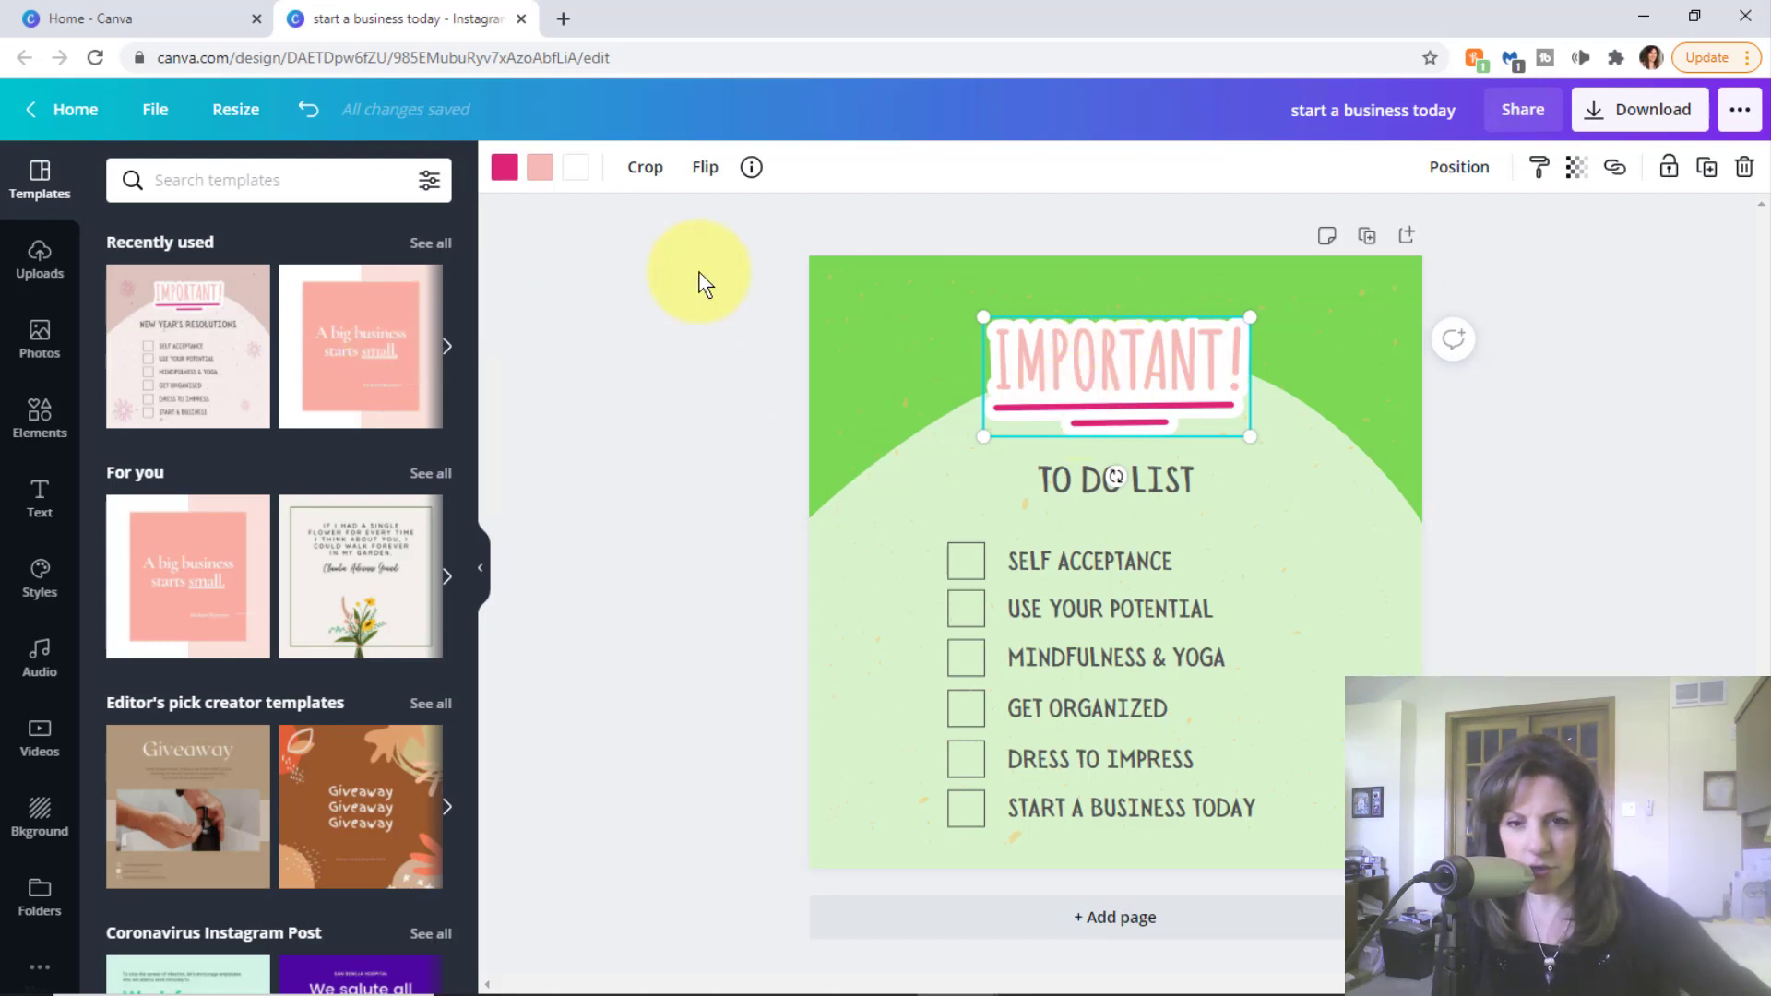
left_click(507, 171)
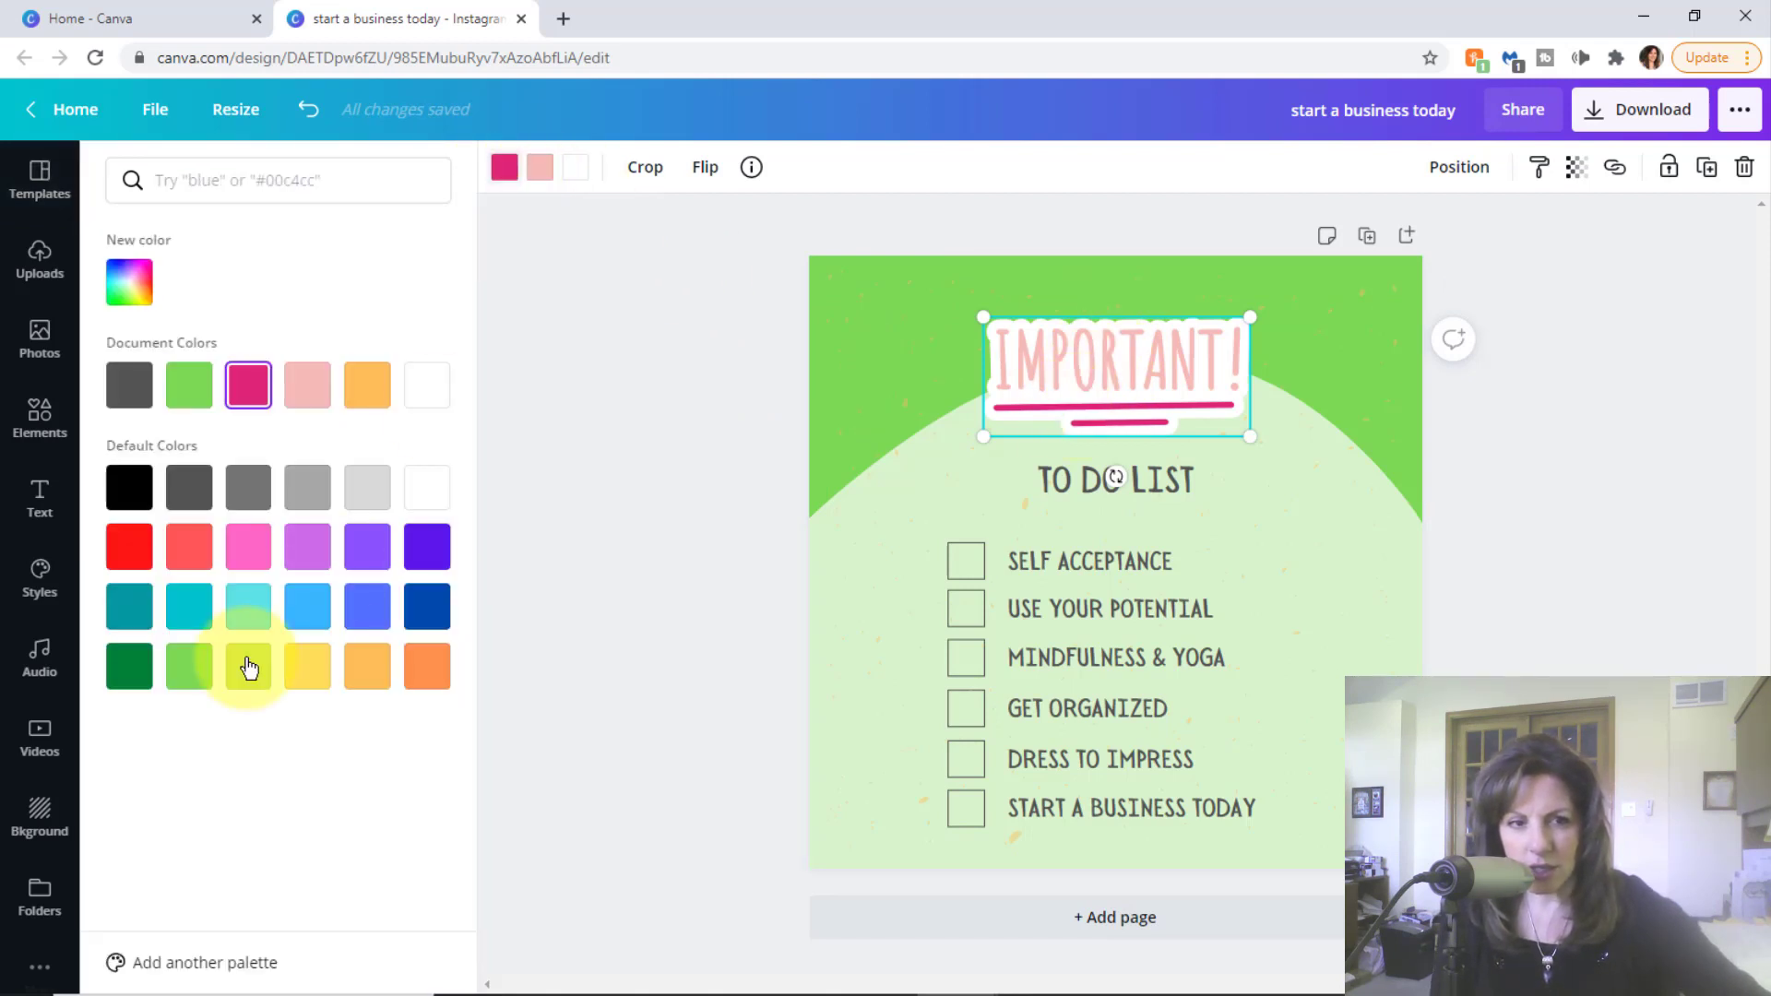
left_click(136, 668)
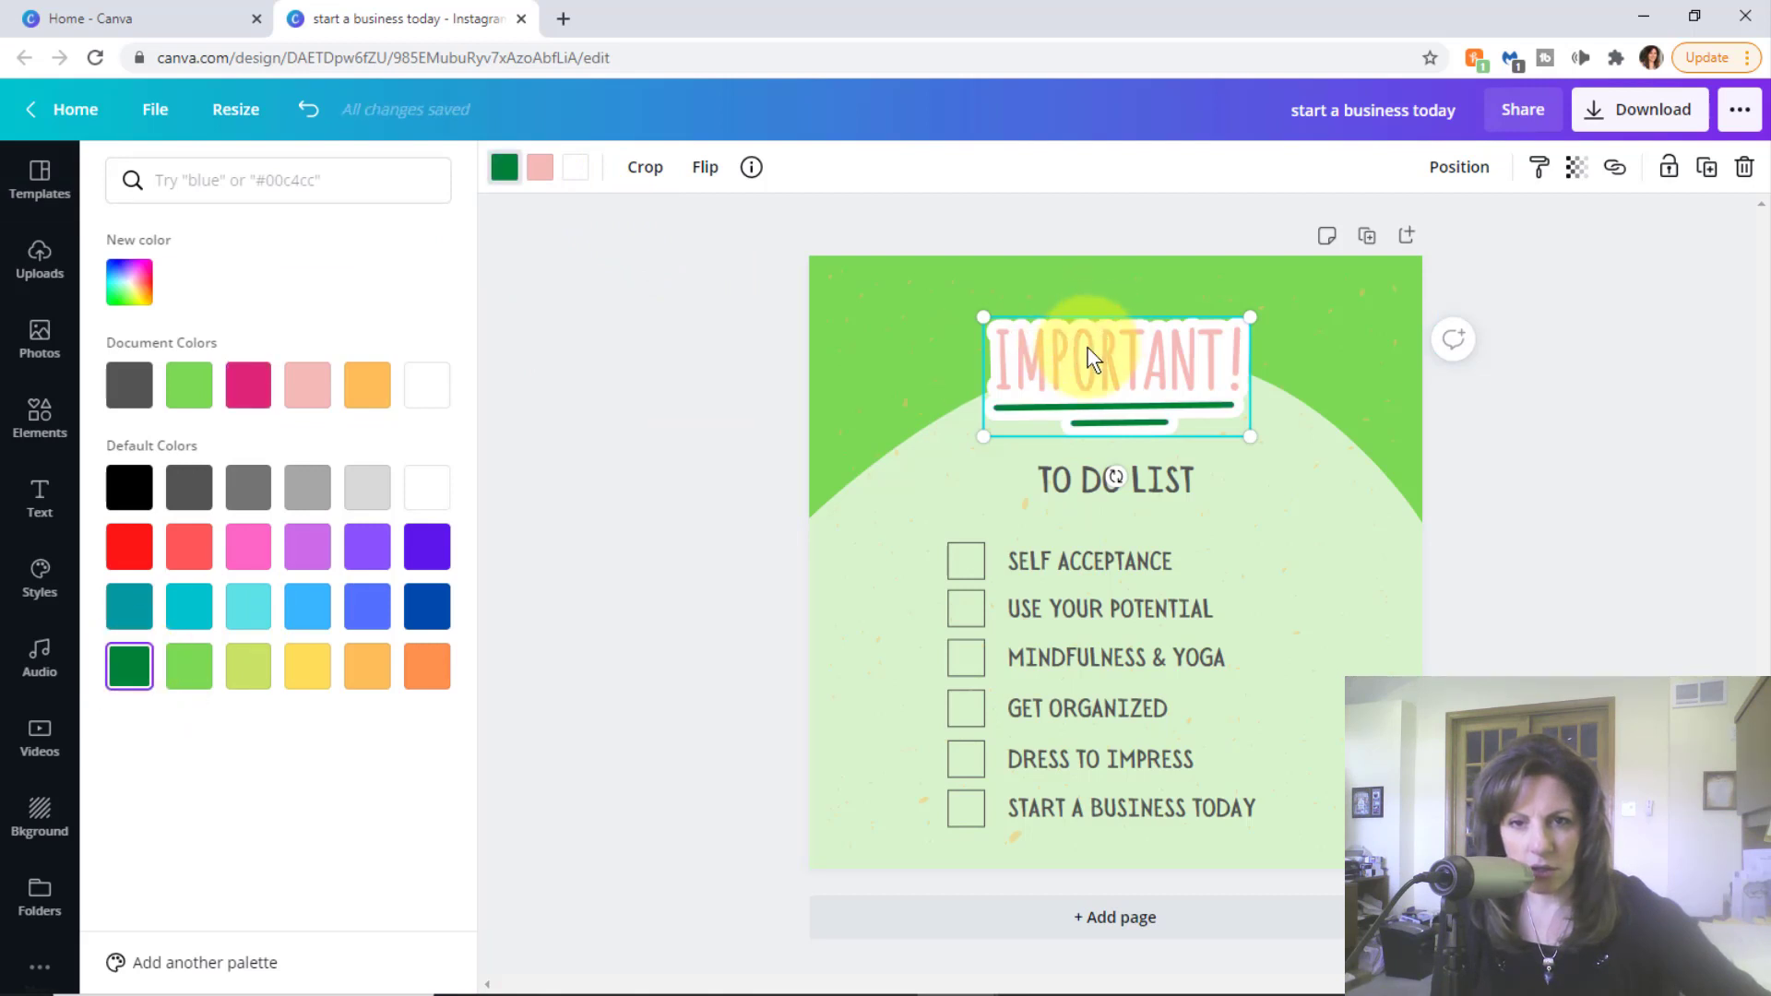
left_click(541, 169)
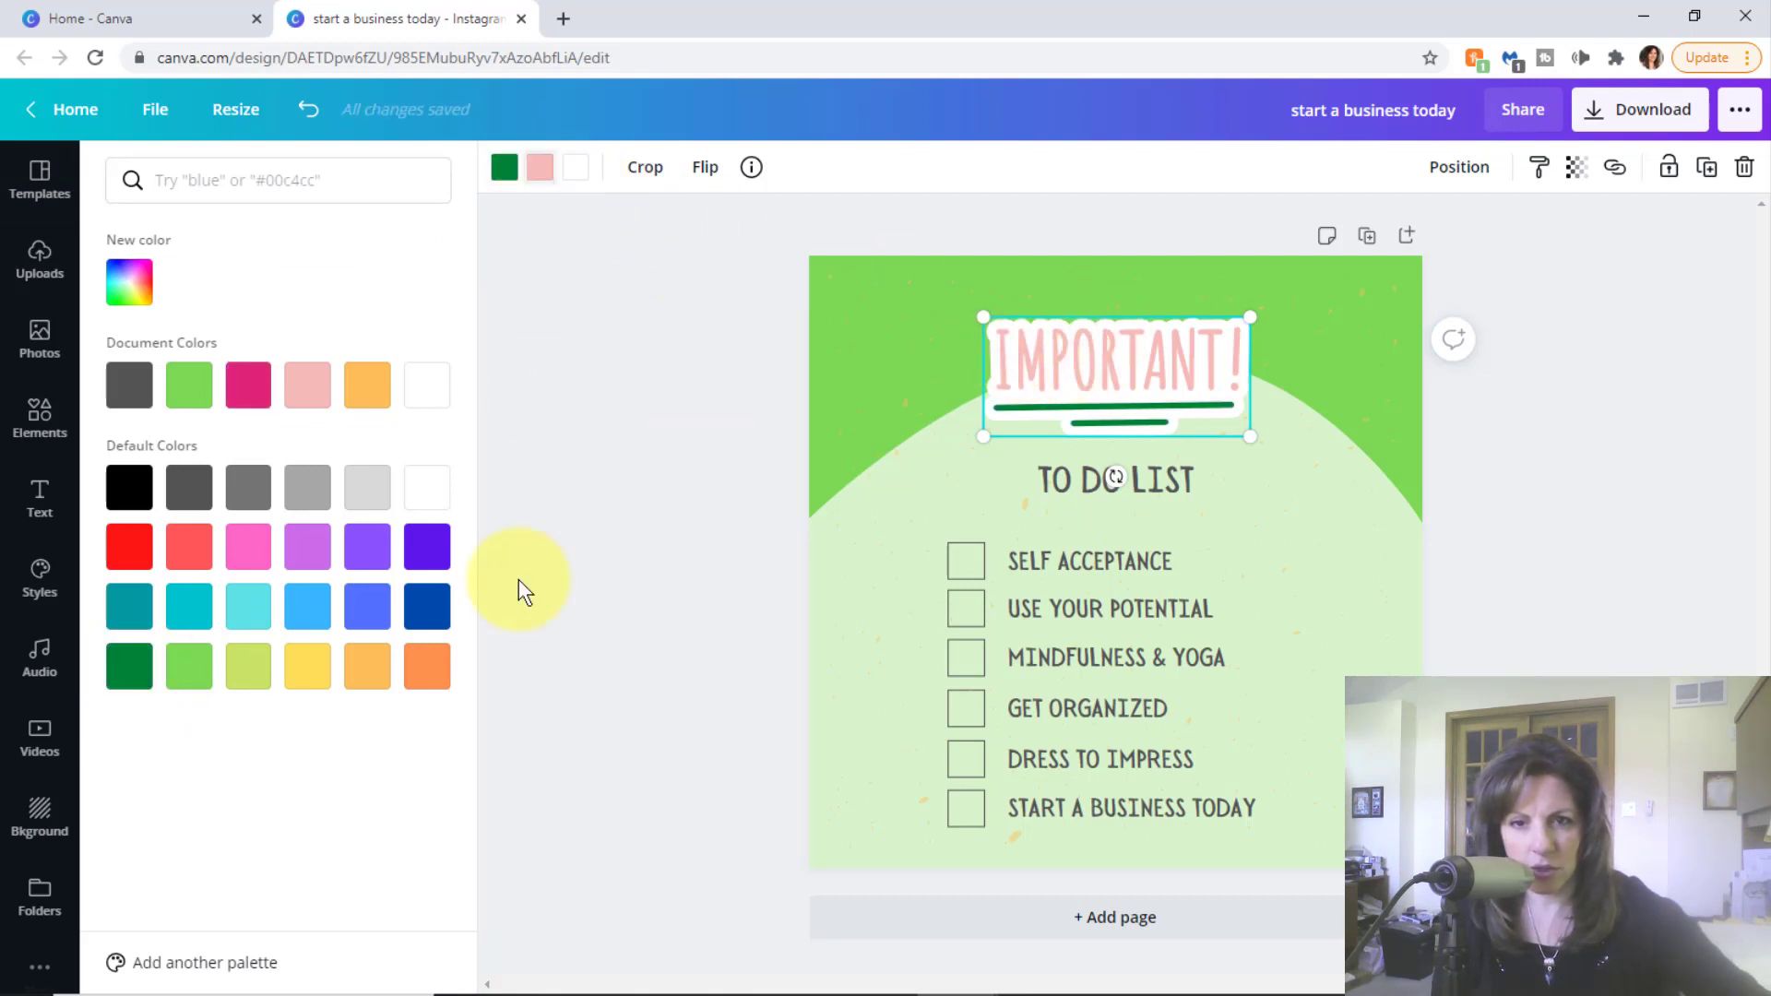
left_click(135, 485)
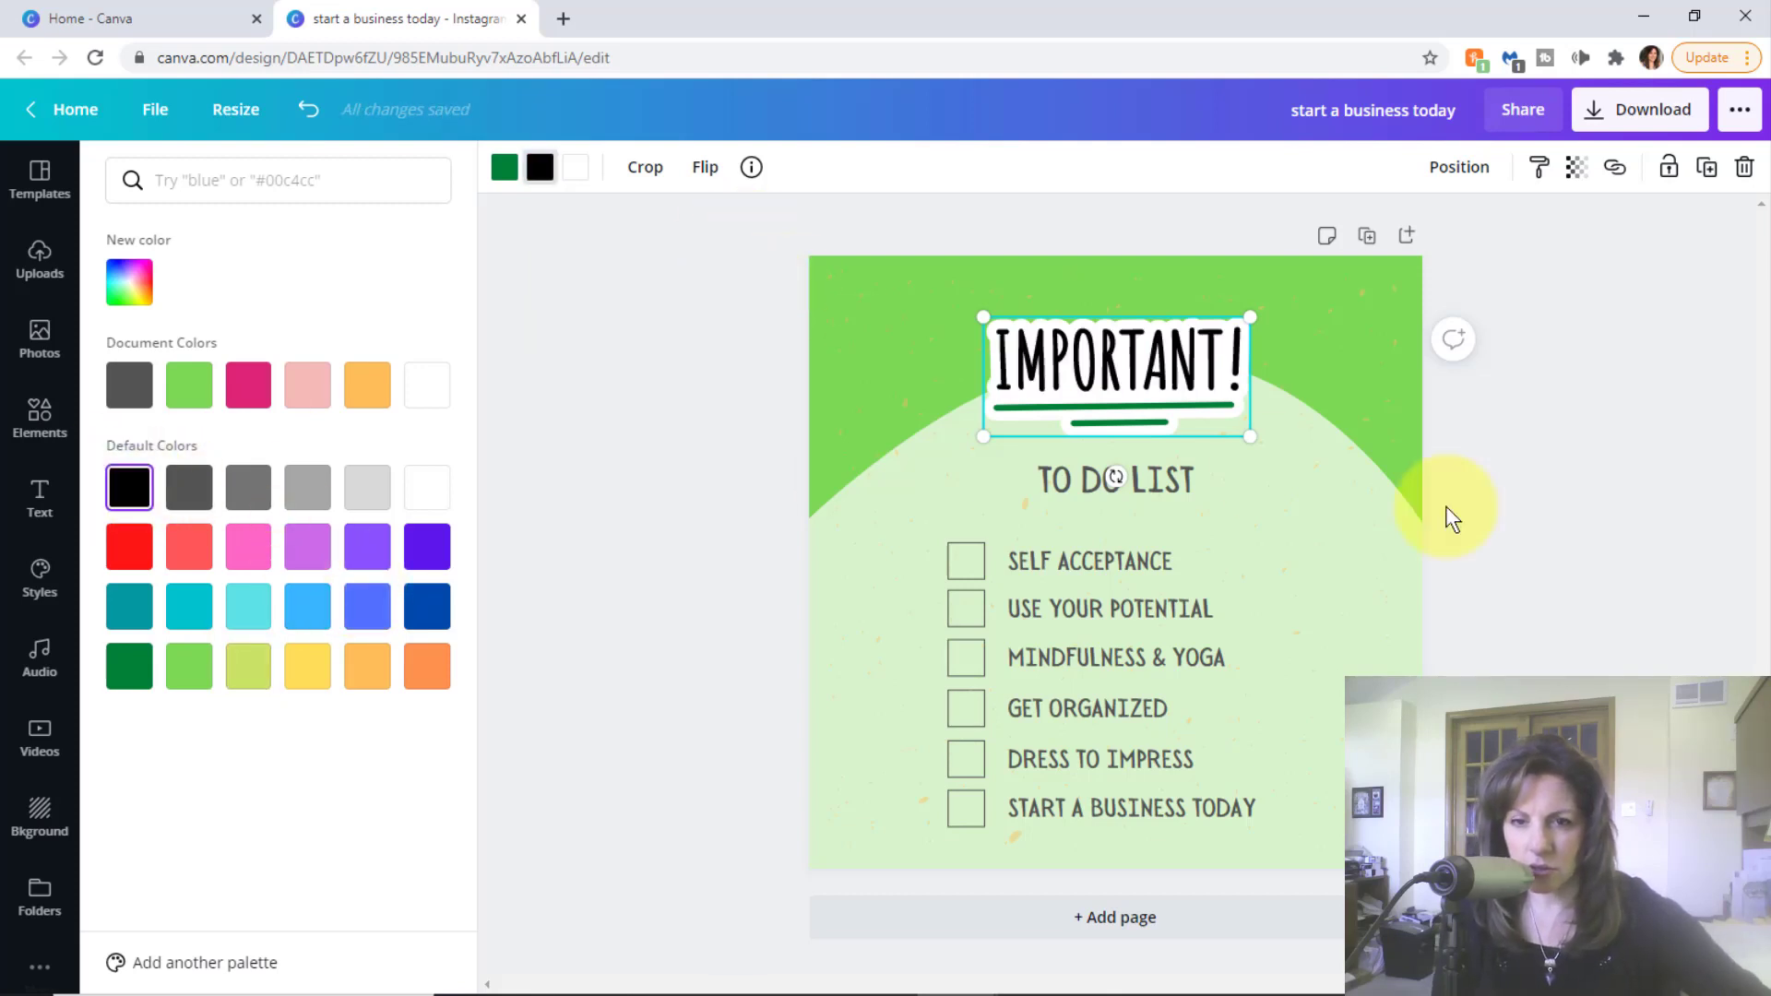
- Search the elements for "yoga" and place a small seated figure in a teal shirt beside the MINDFULNESS & YOGA line
left_click(1055, 485)
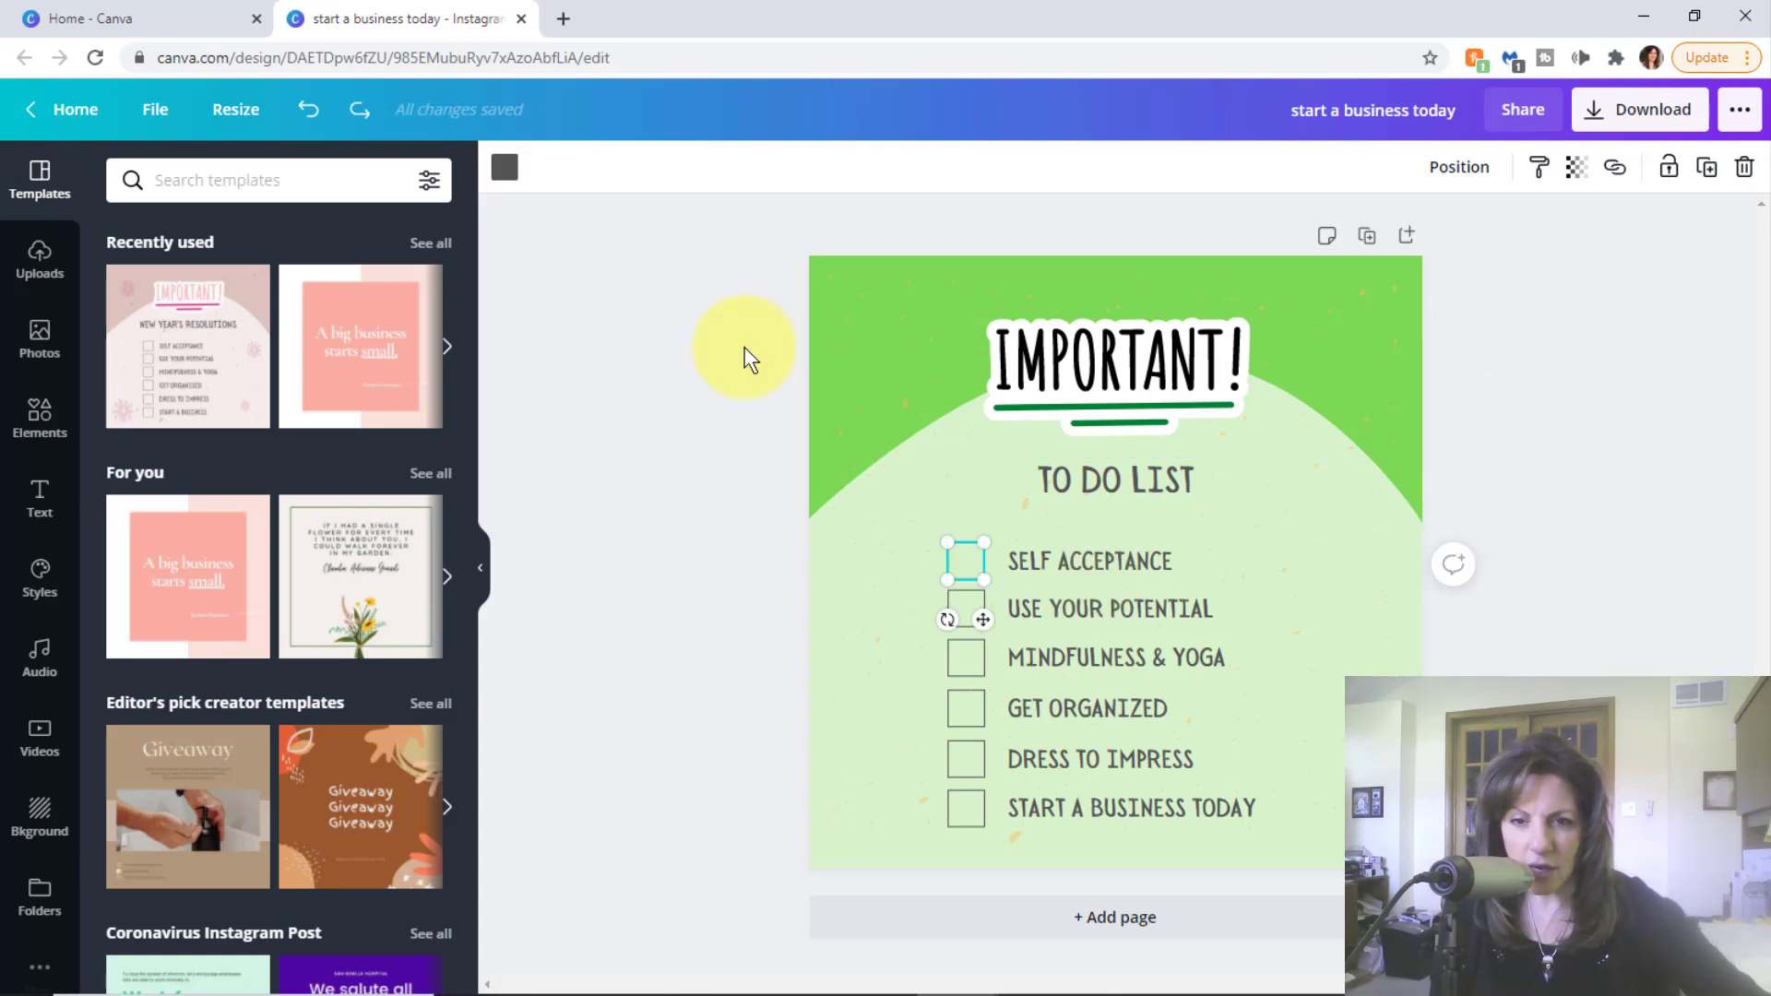
left_click(42, 422)
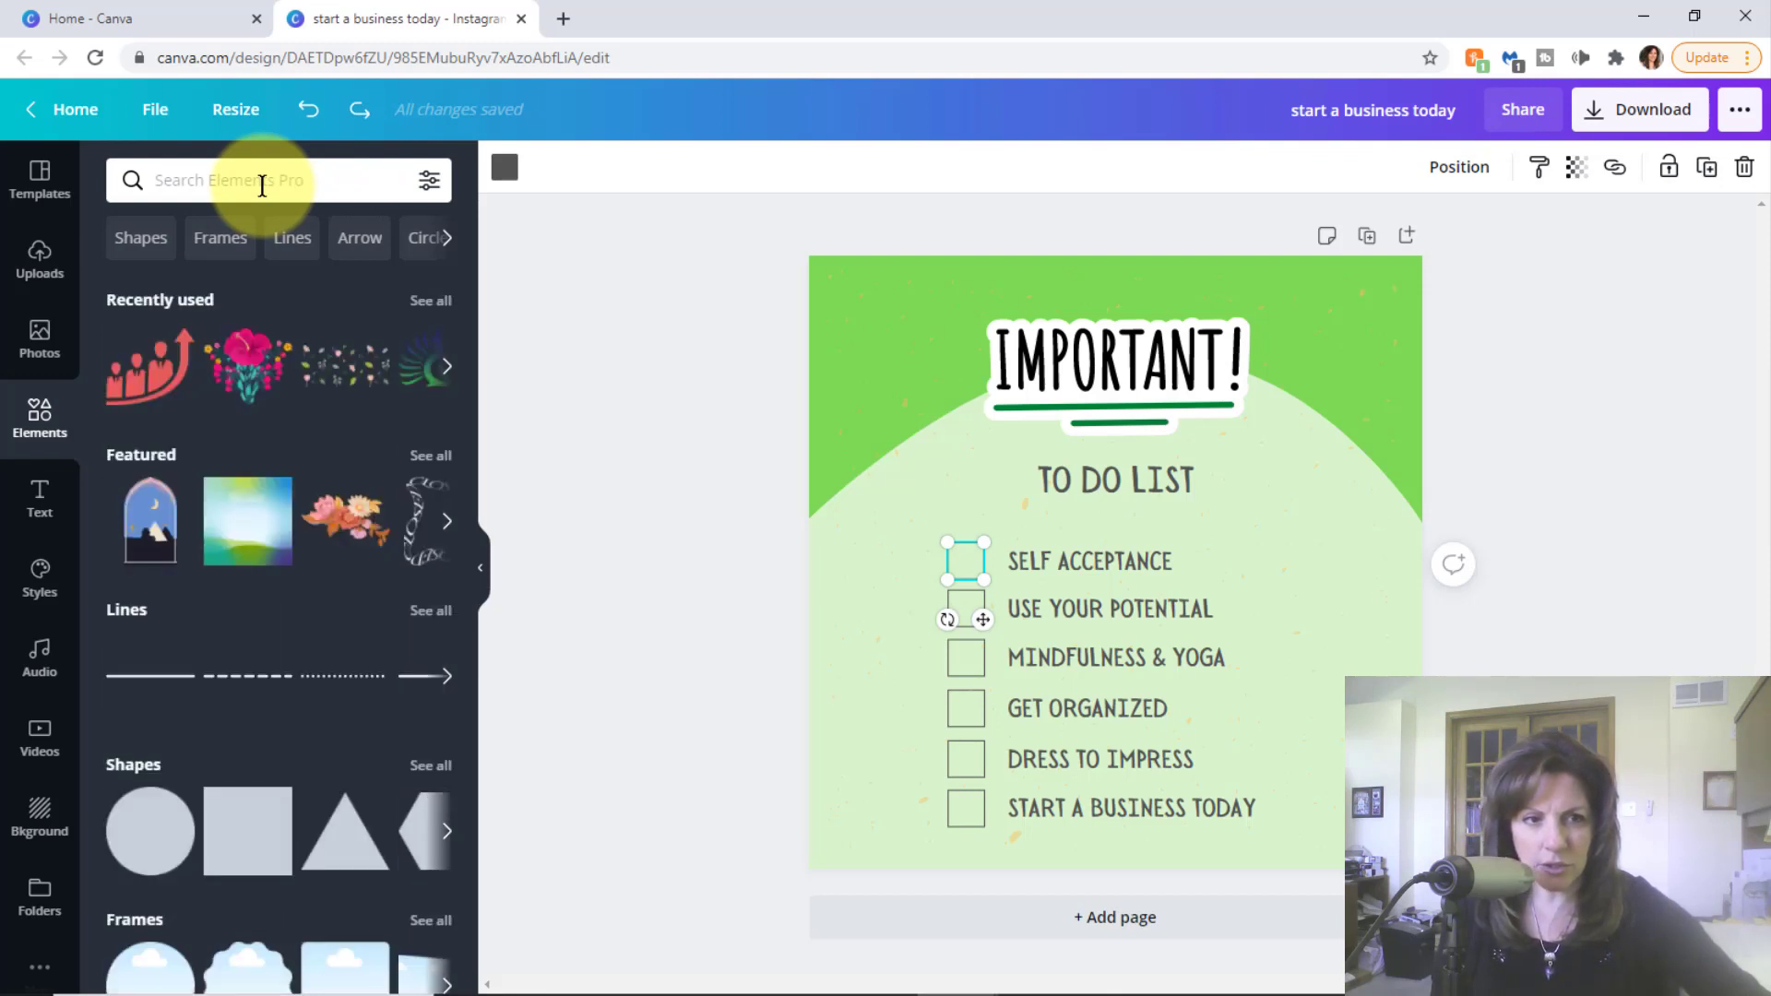
left_click(262, 186)
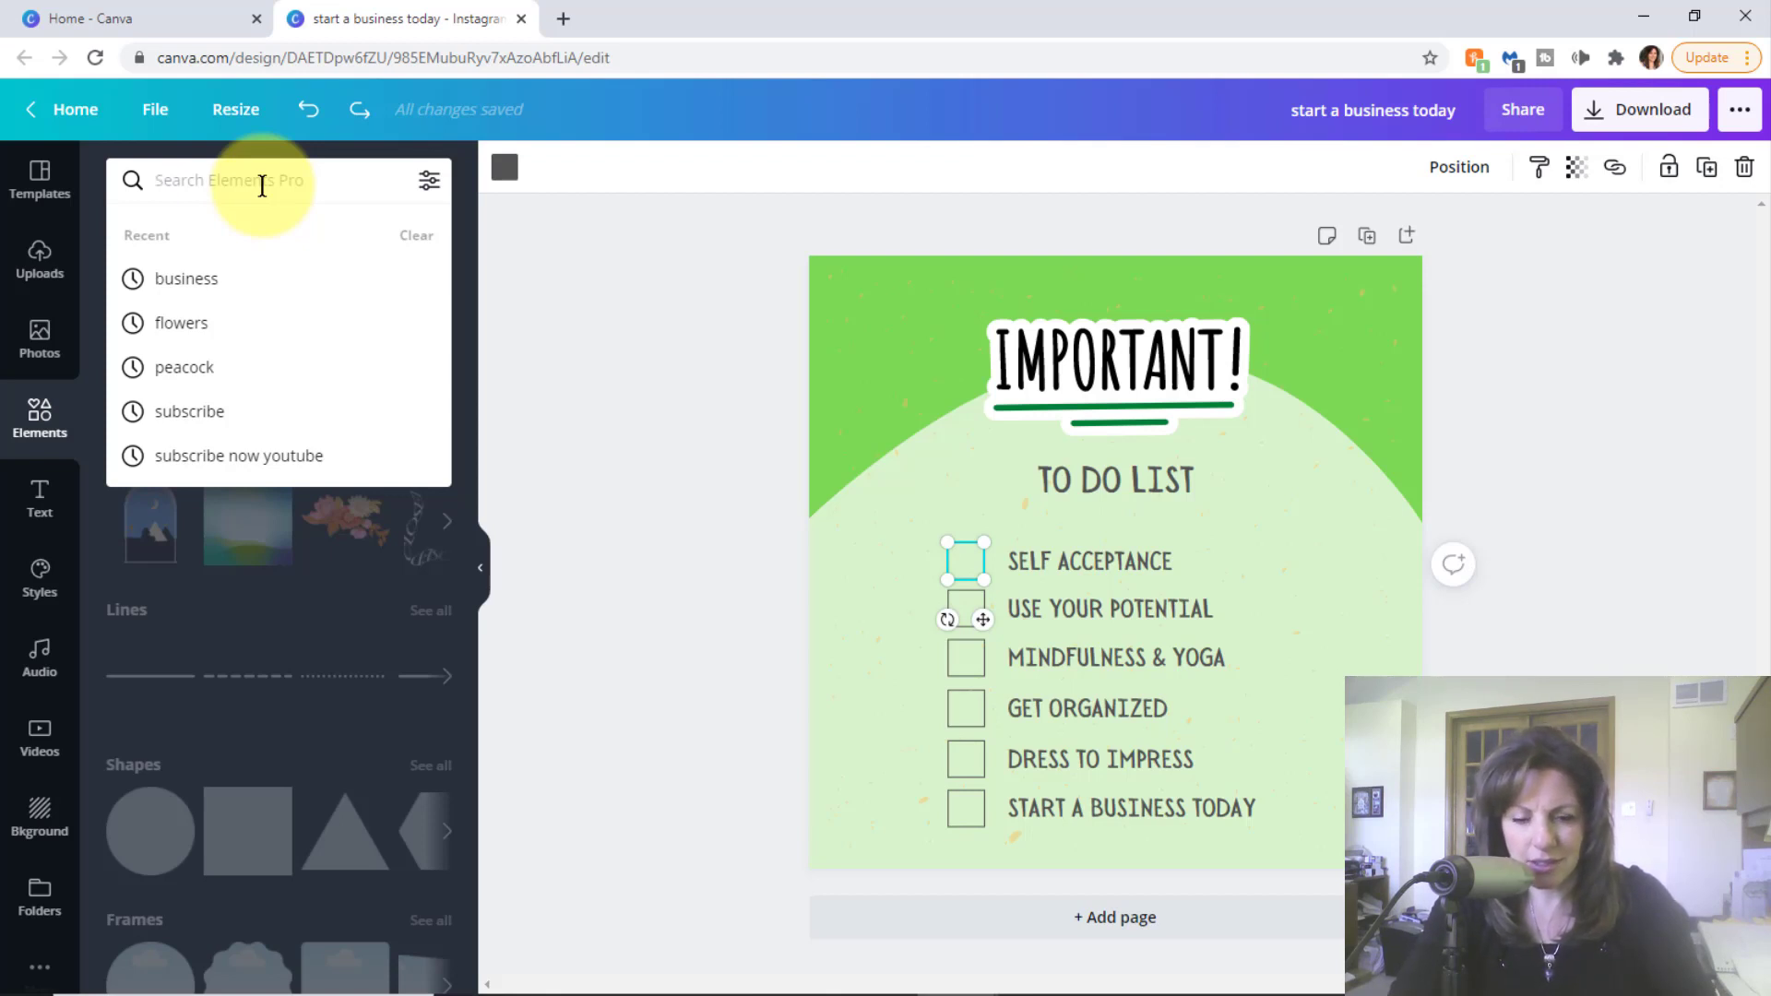
type("yoga")
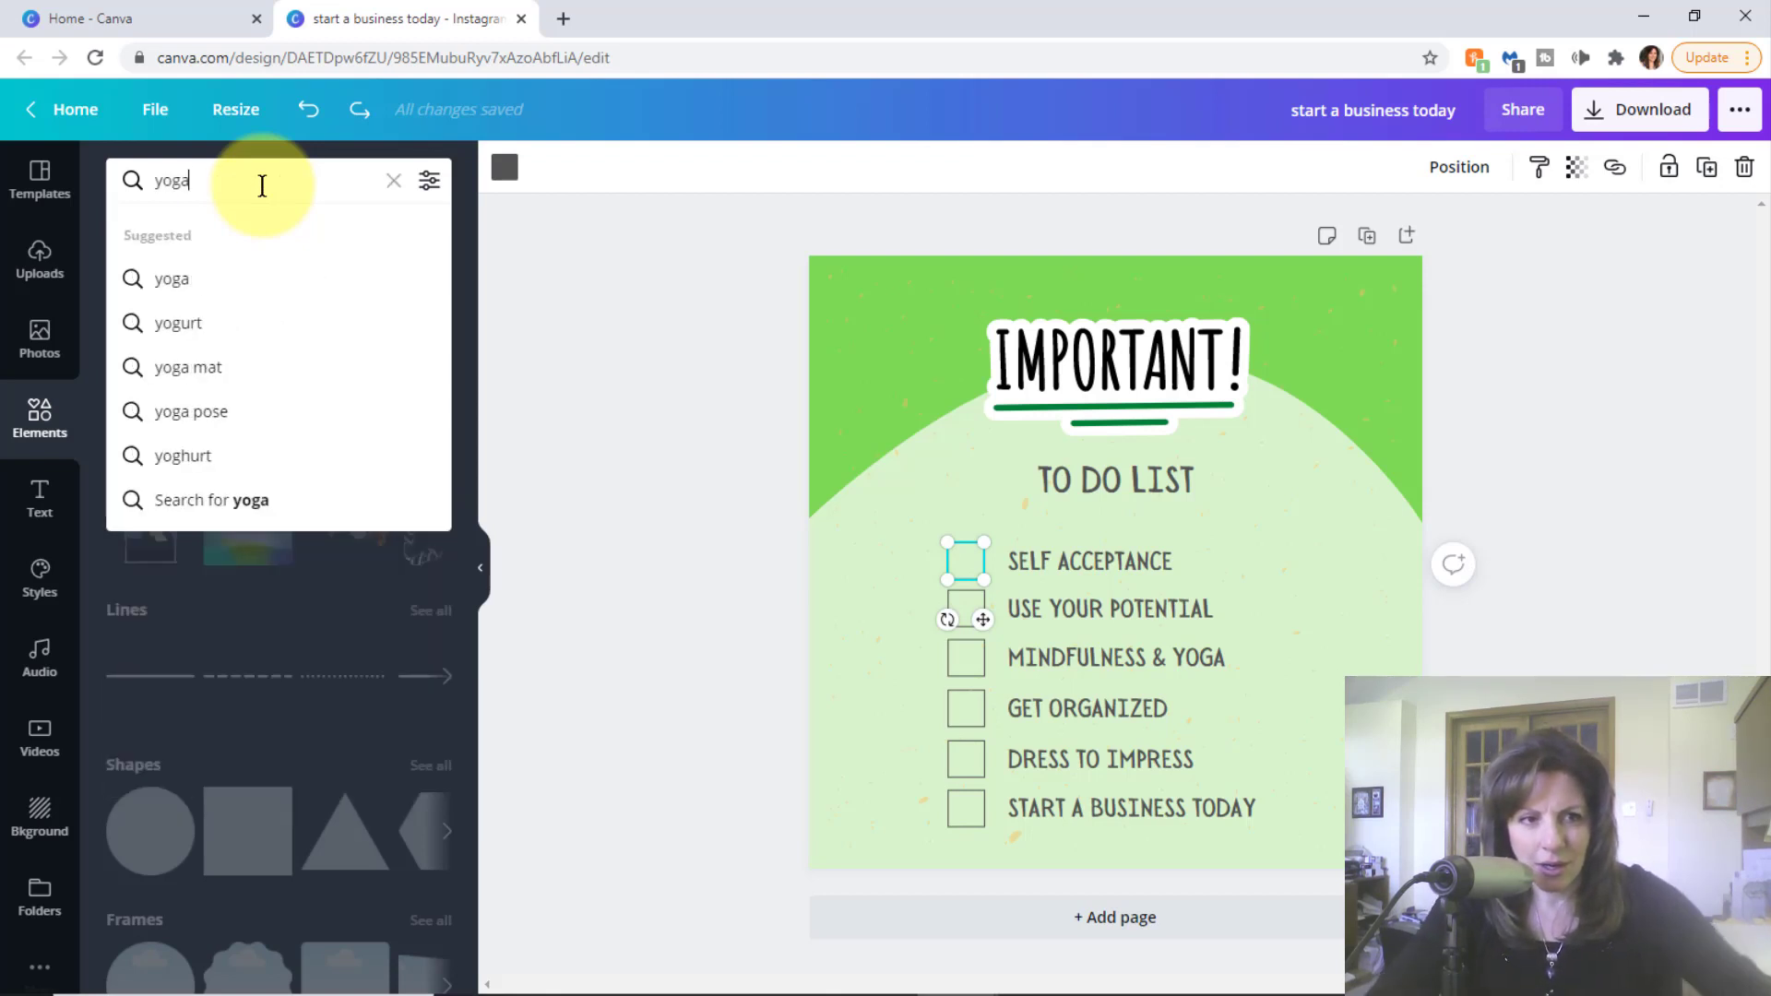
key("Return")
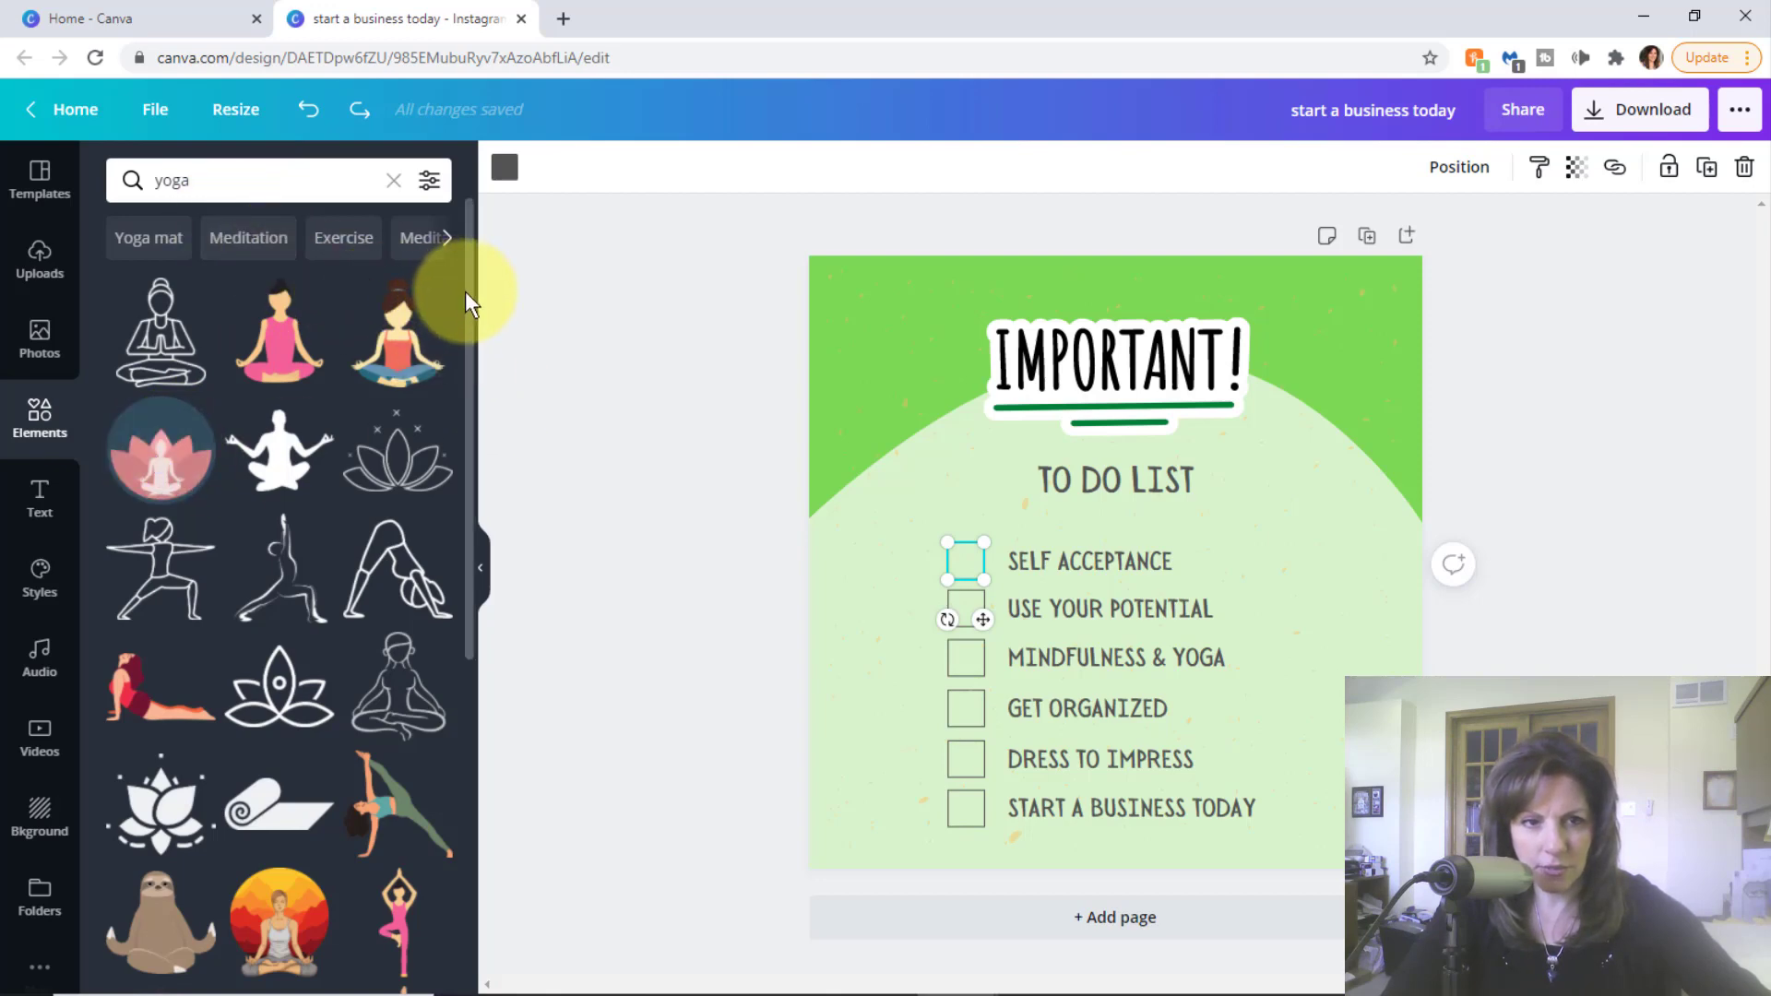
left_click_drag(465, 291, 612, 703)
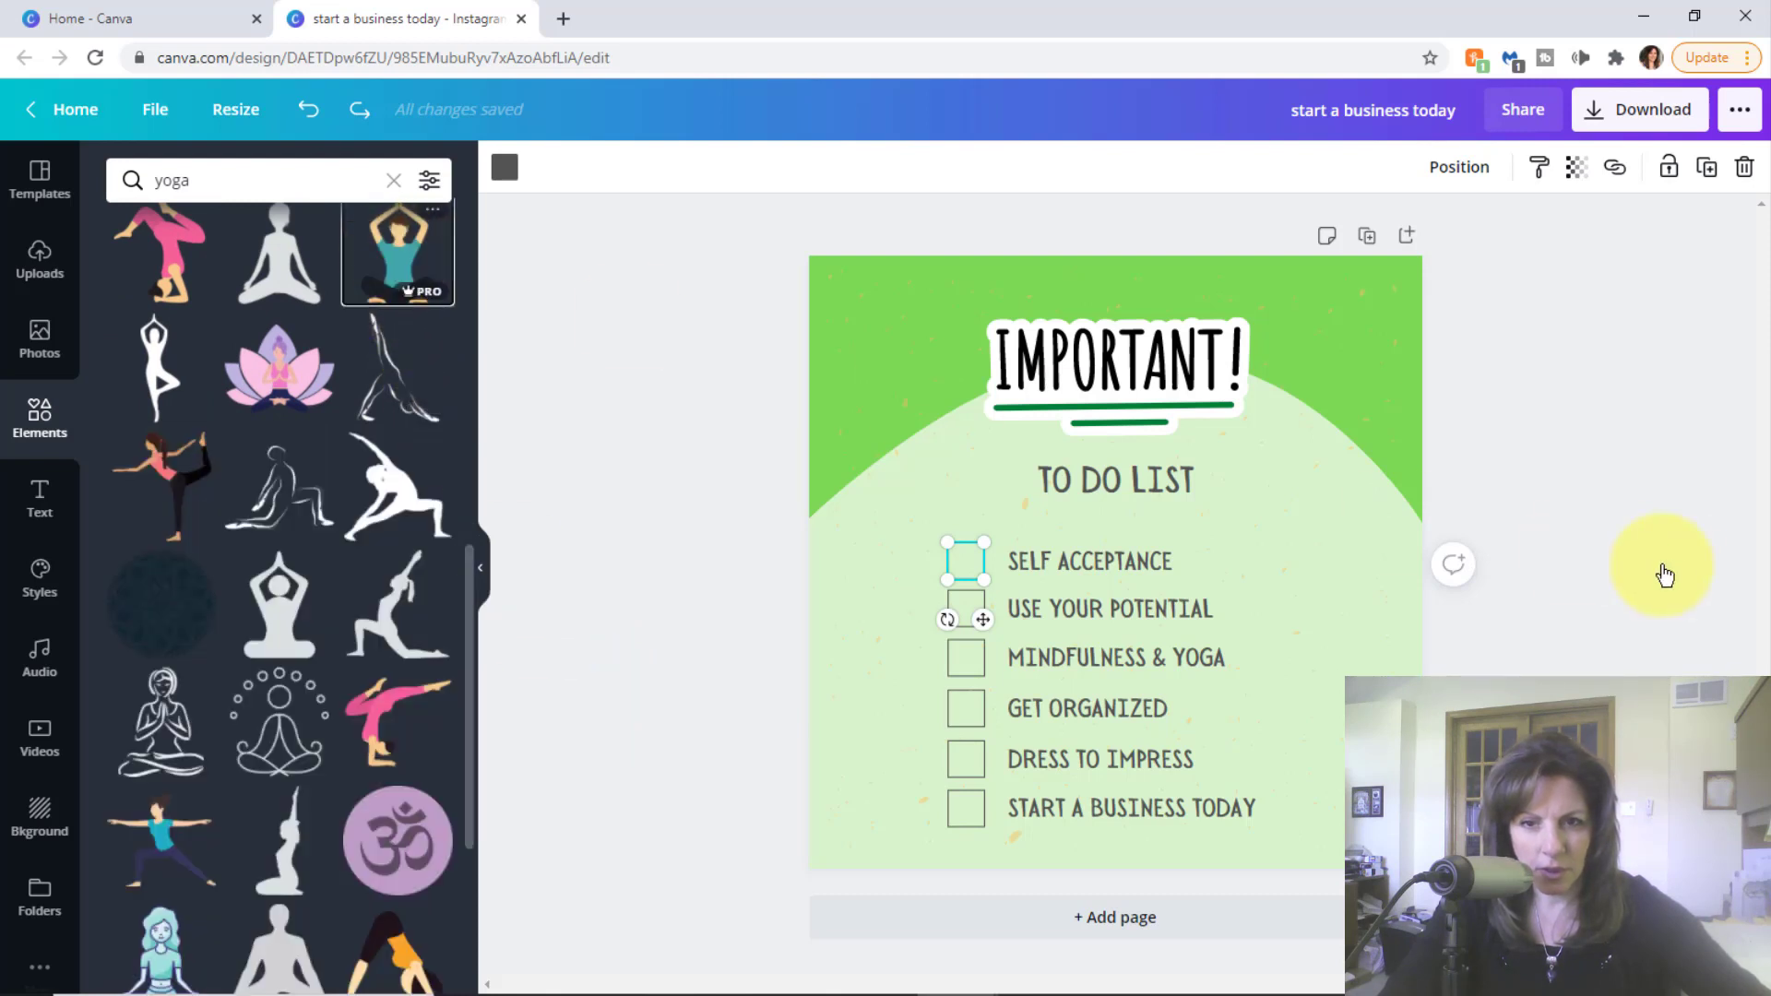
left_click_drag(1665, 575, 1305, 495)
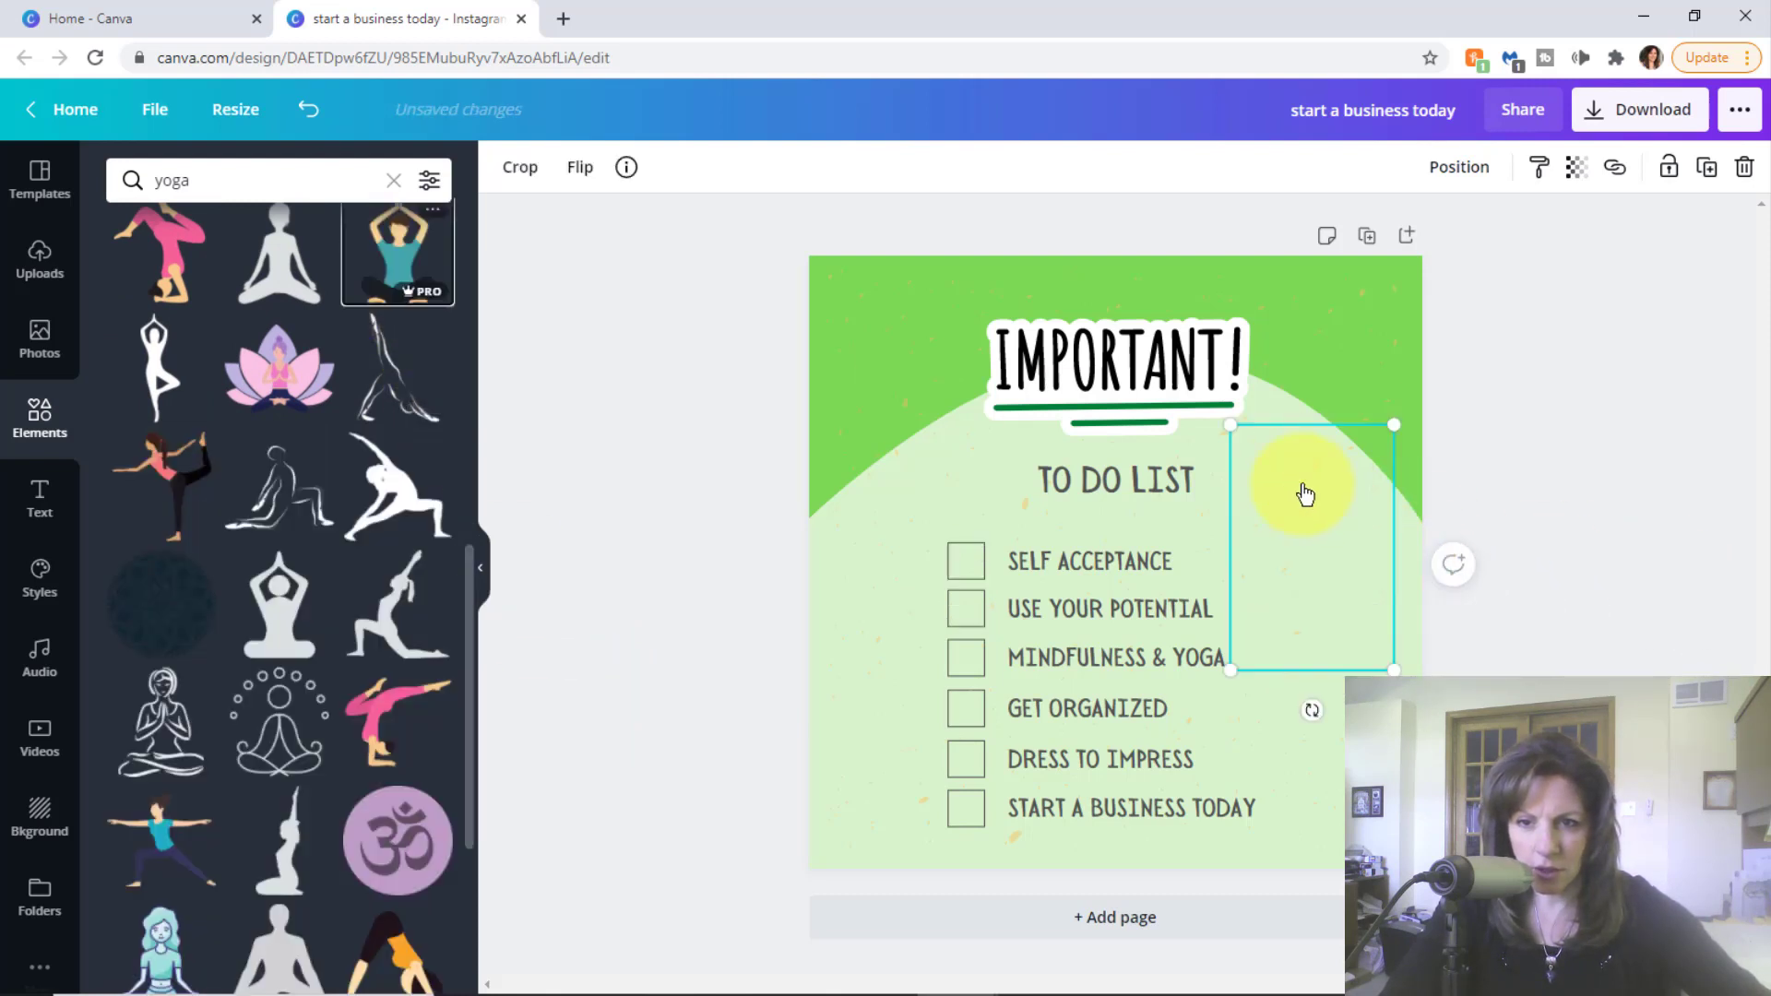
left_click_drag(1231, 424, 1311, 625)
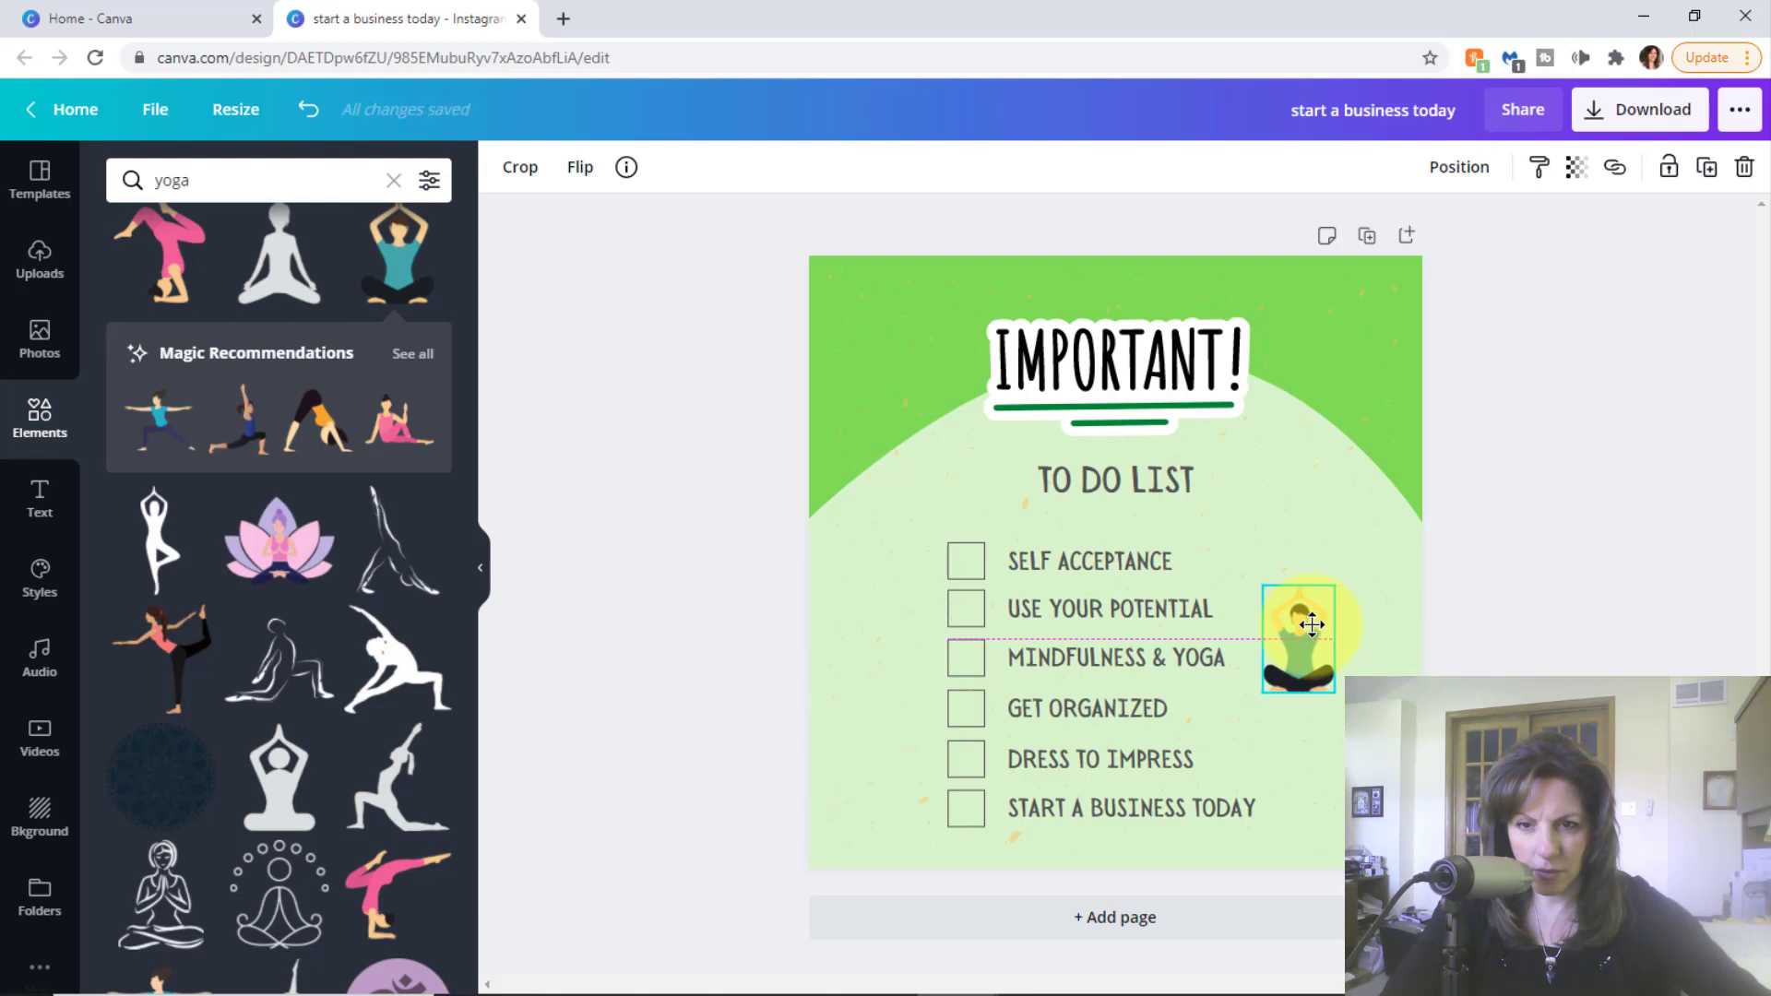
- Search the elements for "organize" and check the details of the Organizer Concept graphic
left_click(249, 180)
type("org")
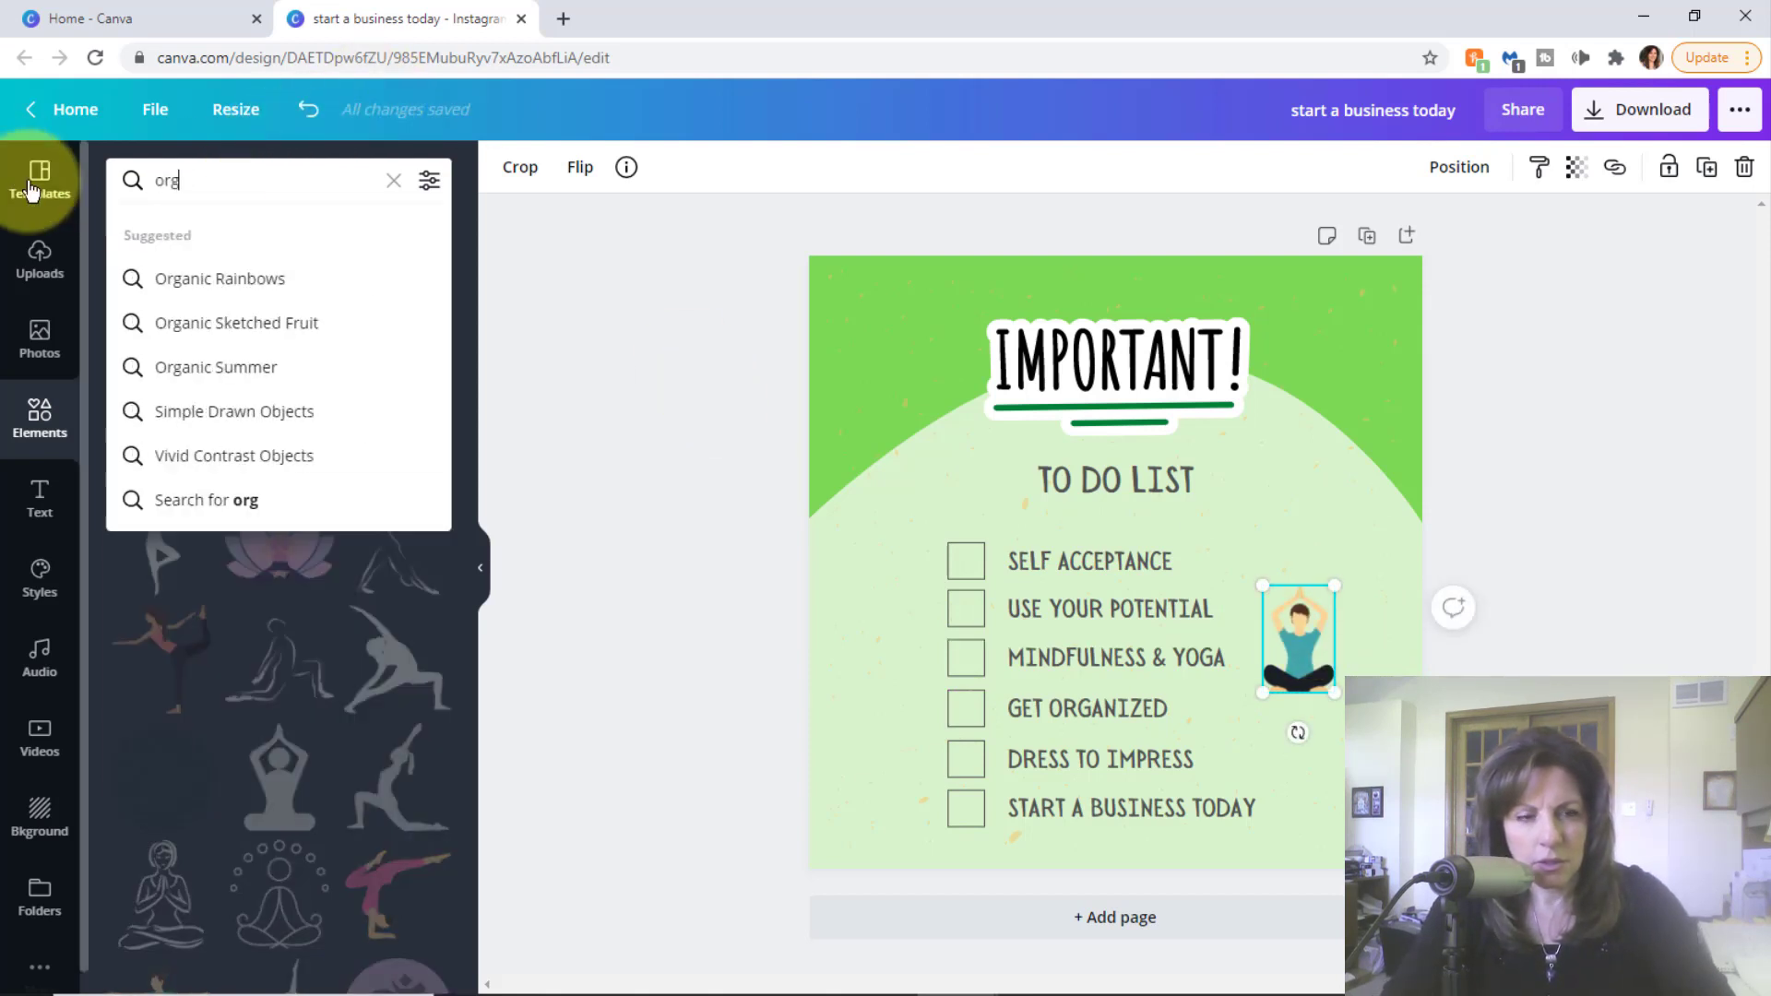
type("anize")
key("Return")
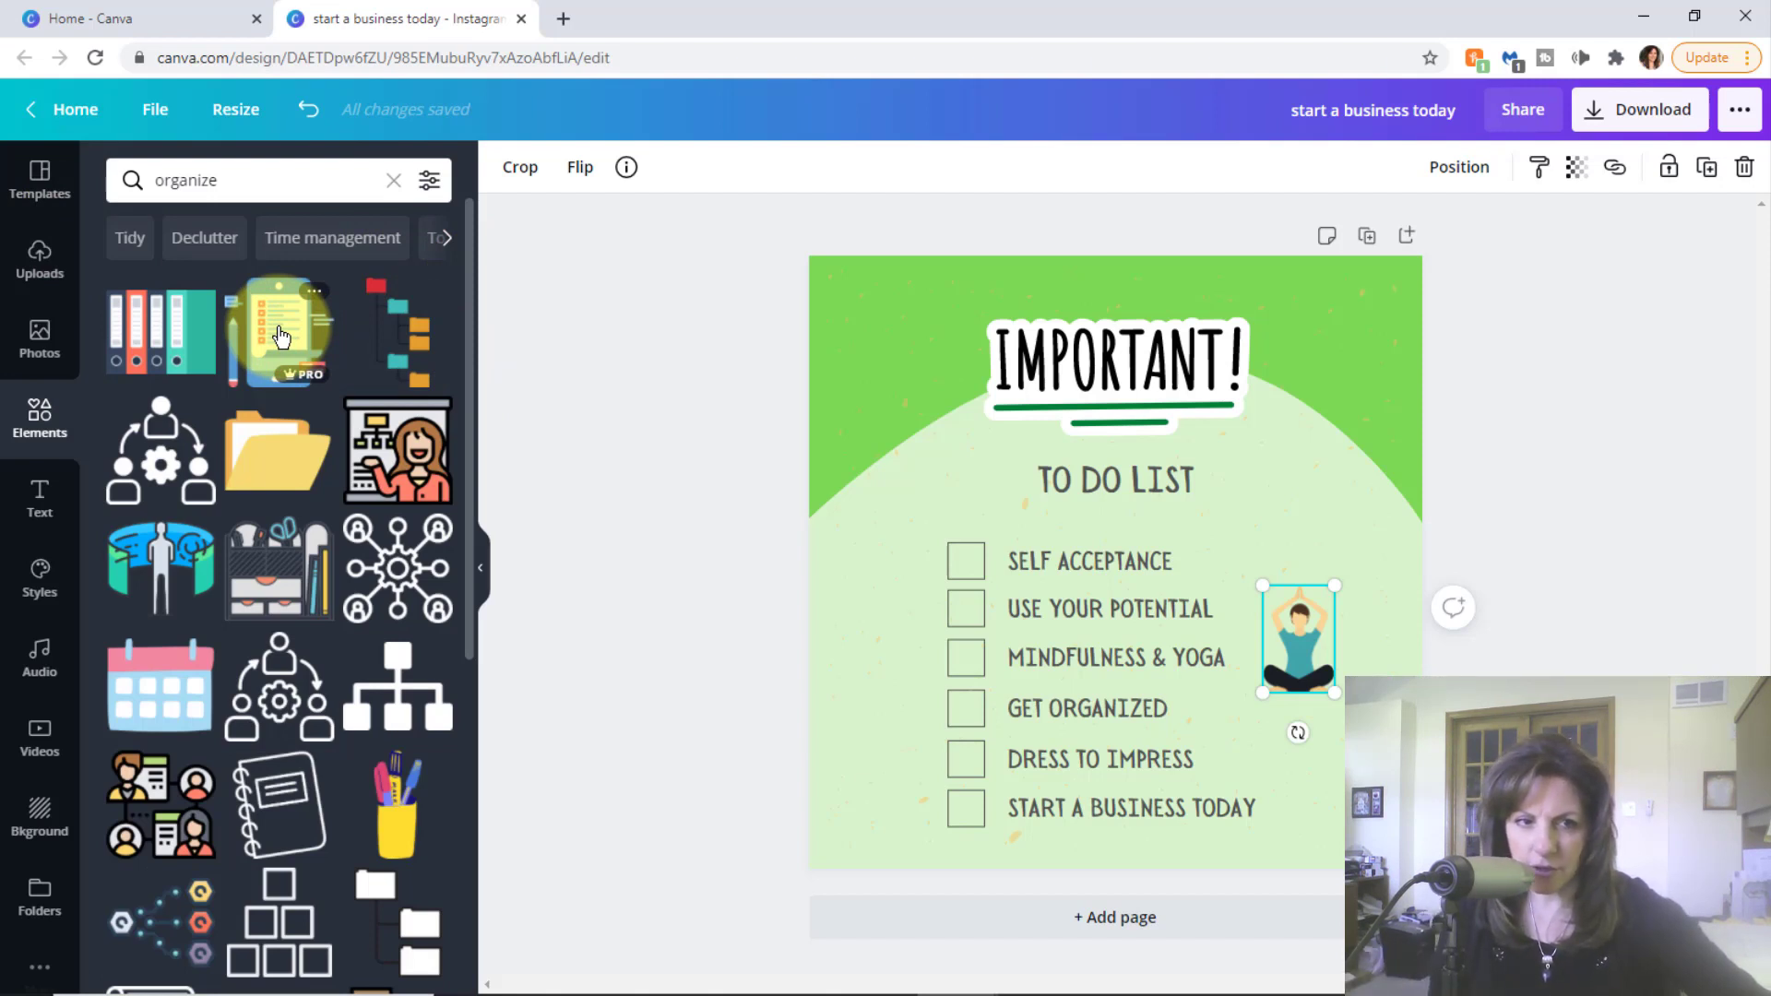
mouse_move(301, 374)
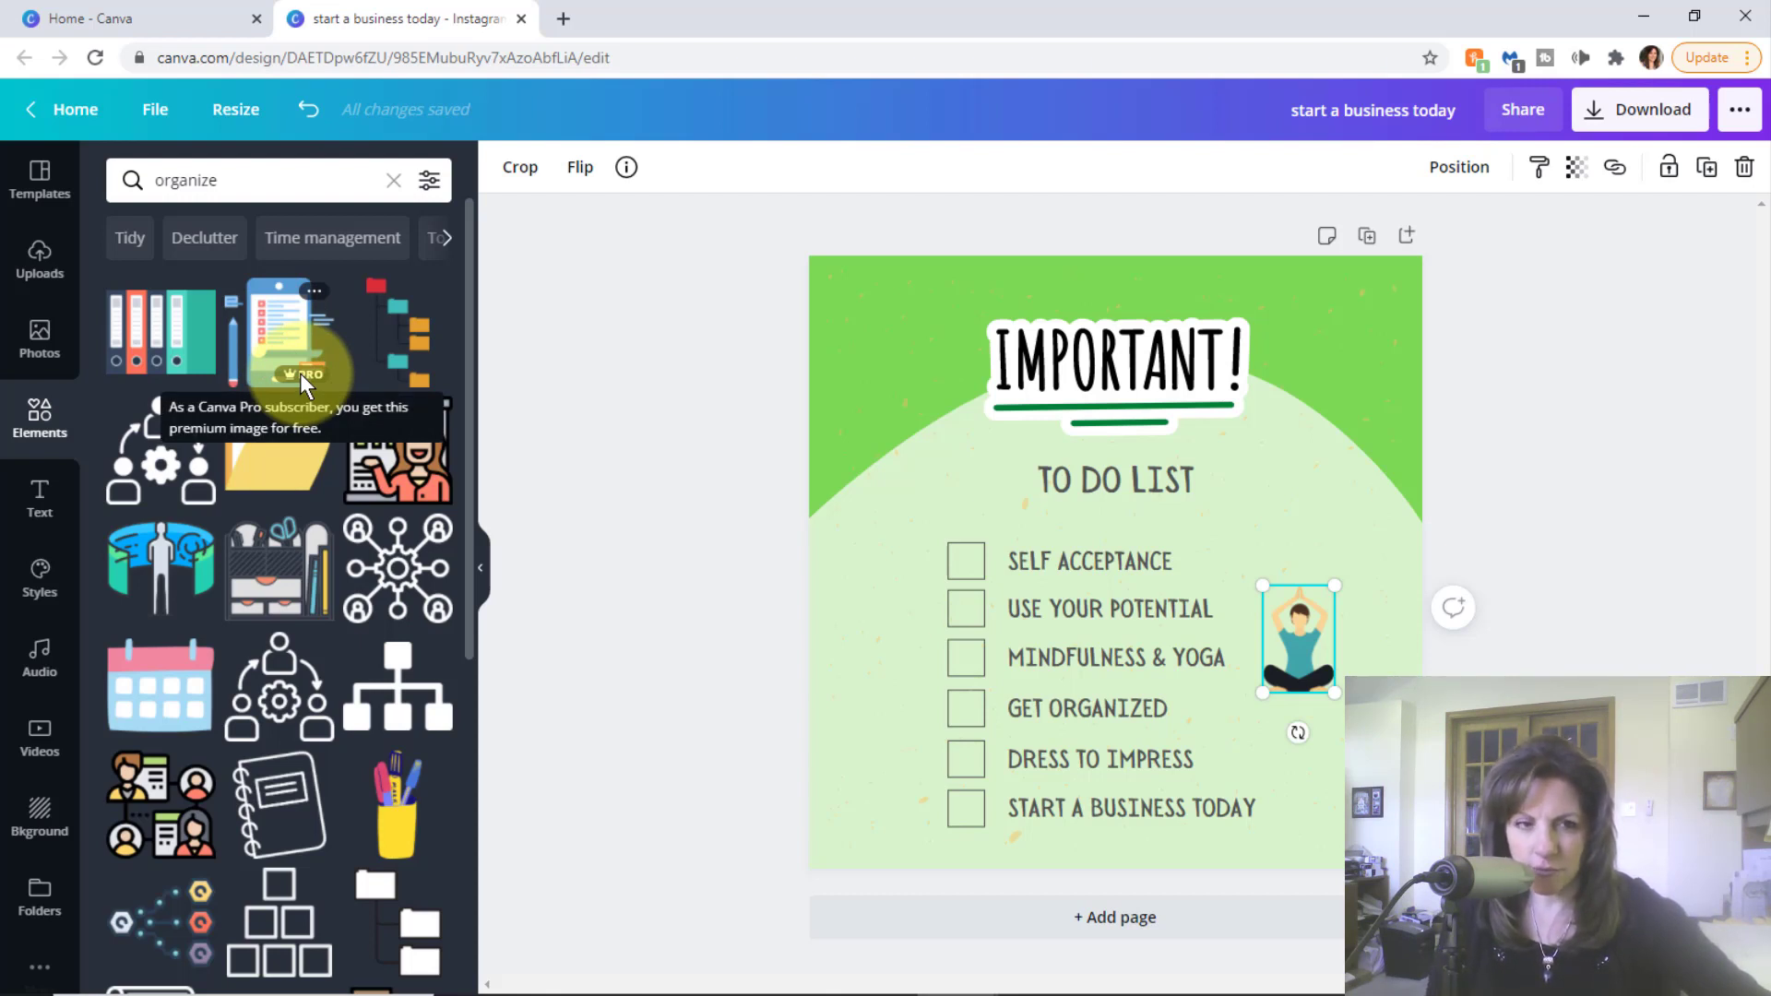
left_click(314, 294)
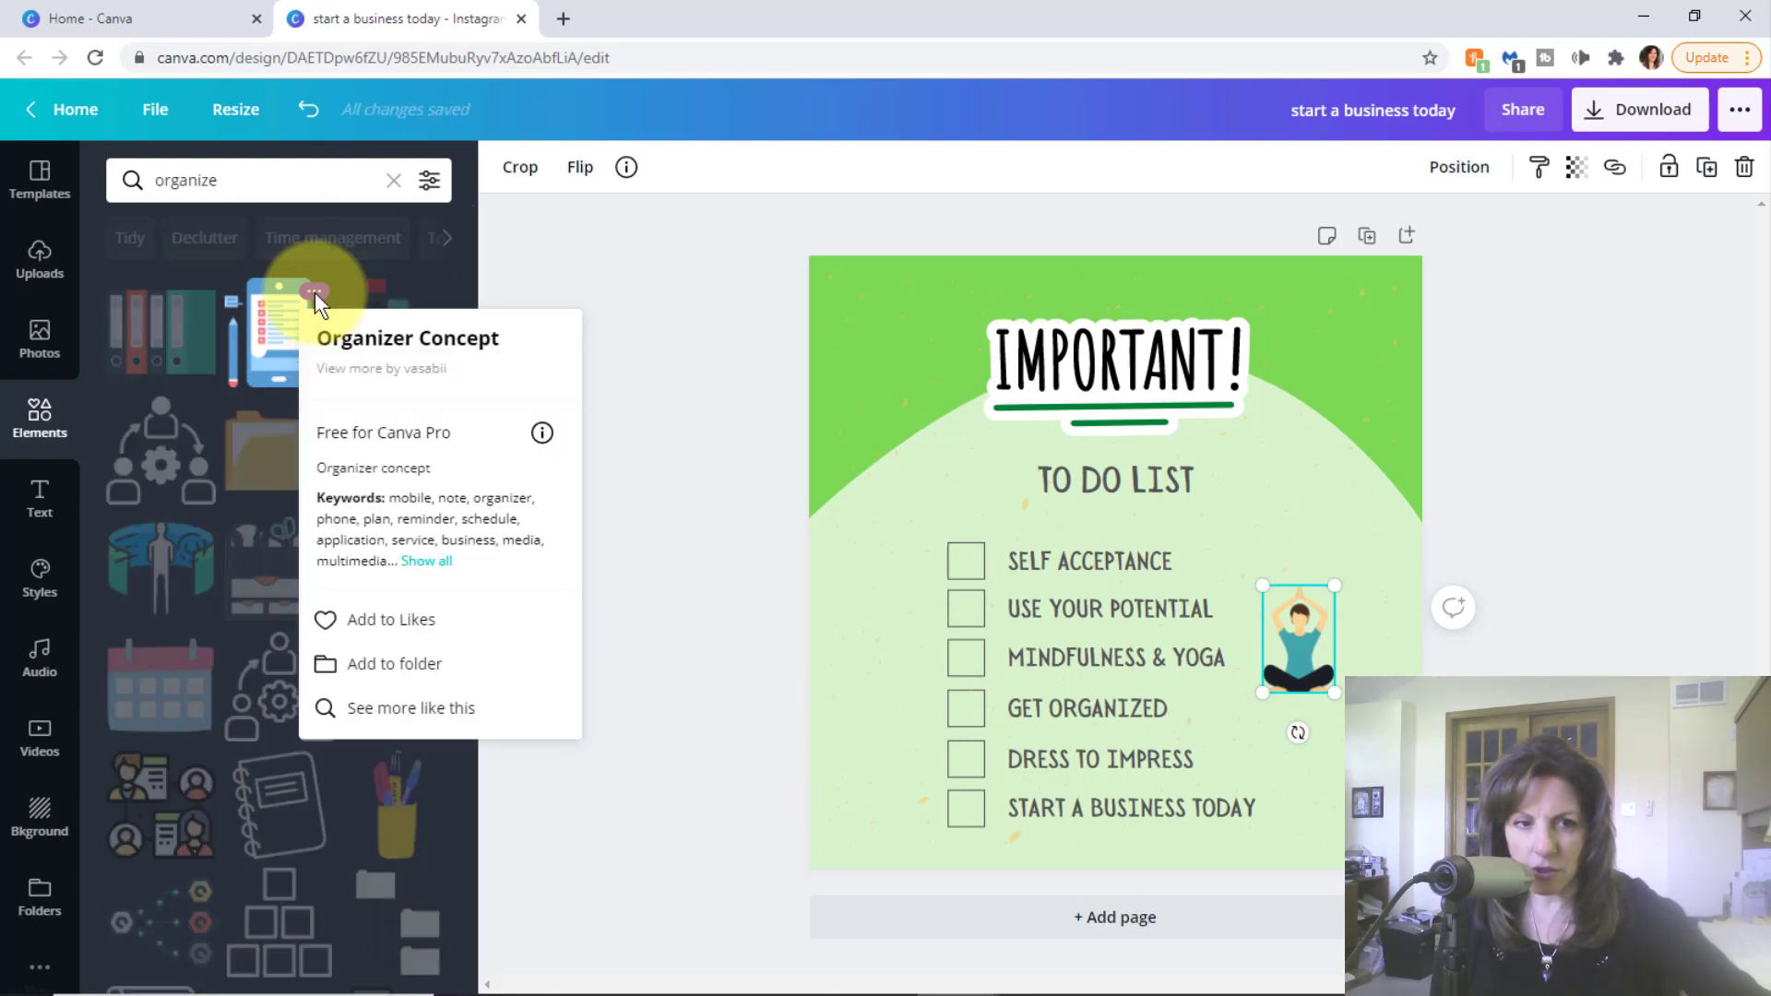
left_click(623, 262)
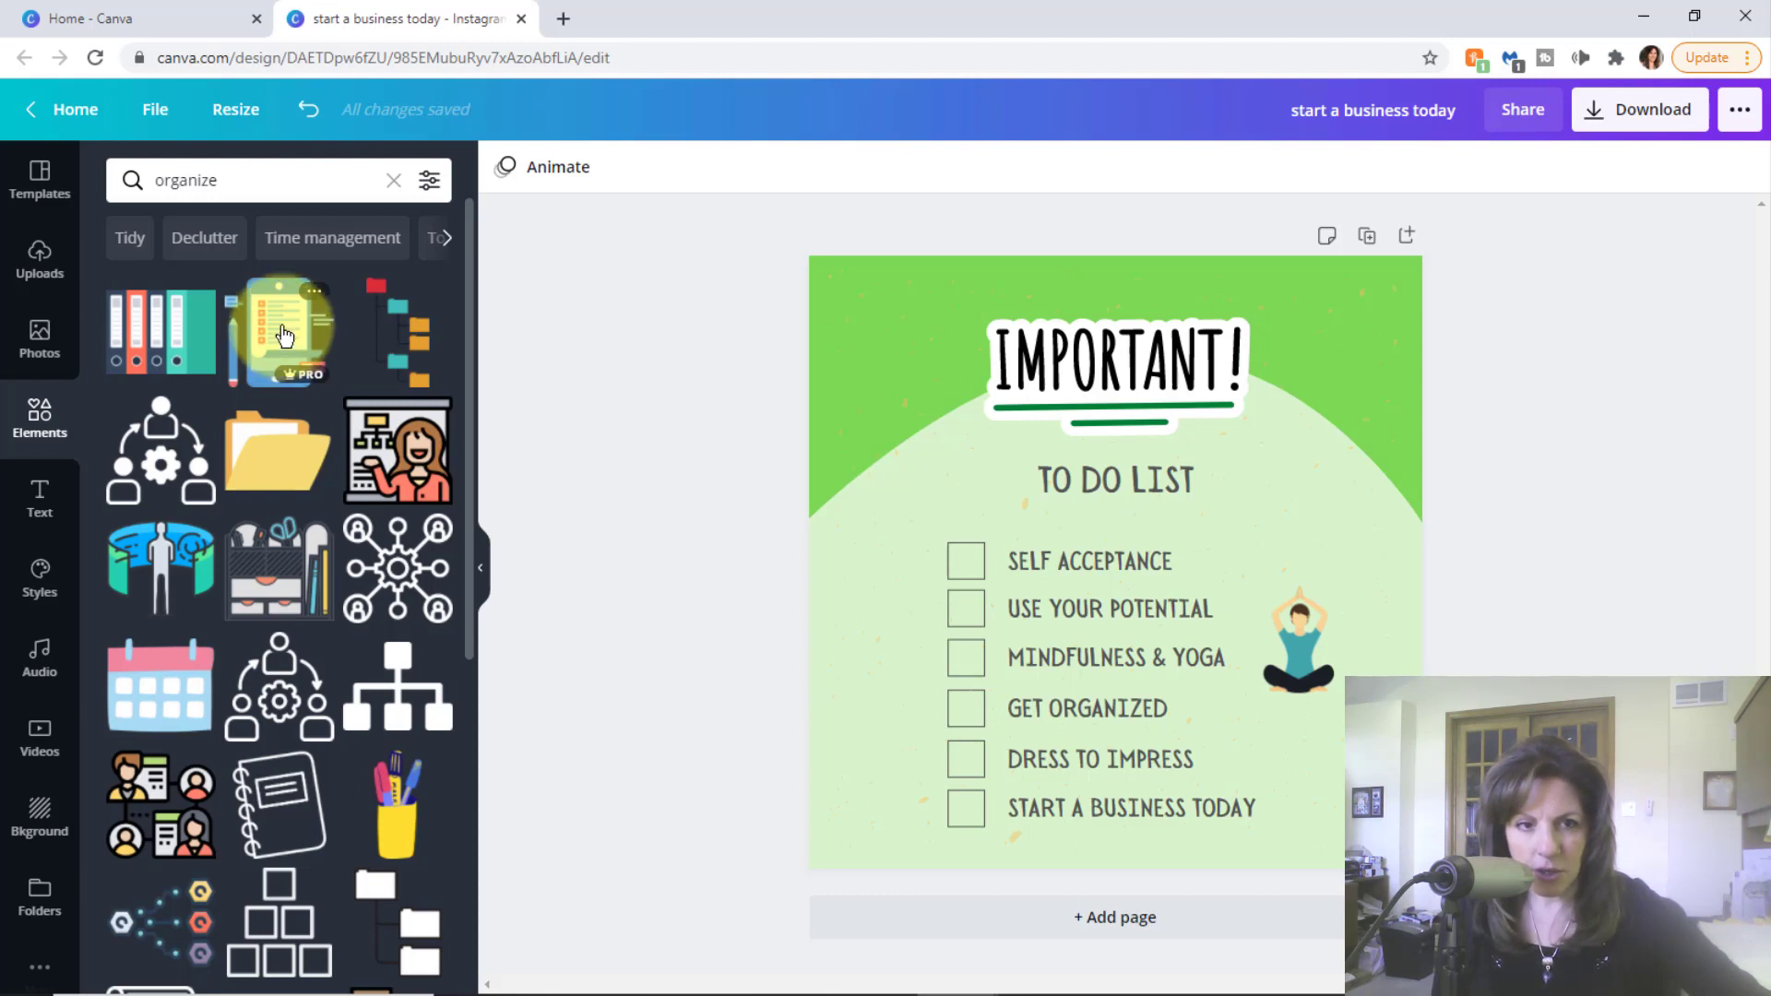
- Add the Organizer Concept graphic at a small size left of the TO DO LIST heading and recolor its darker blue to dark green
left_click(284, 338)
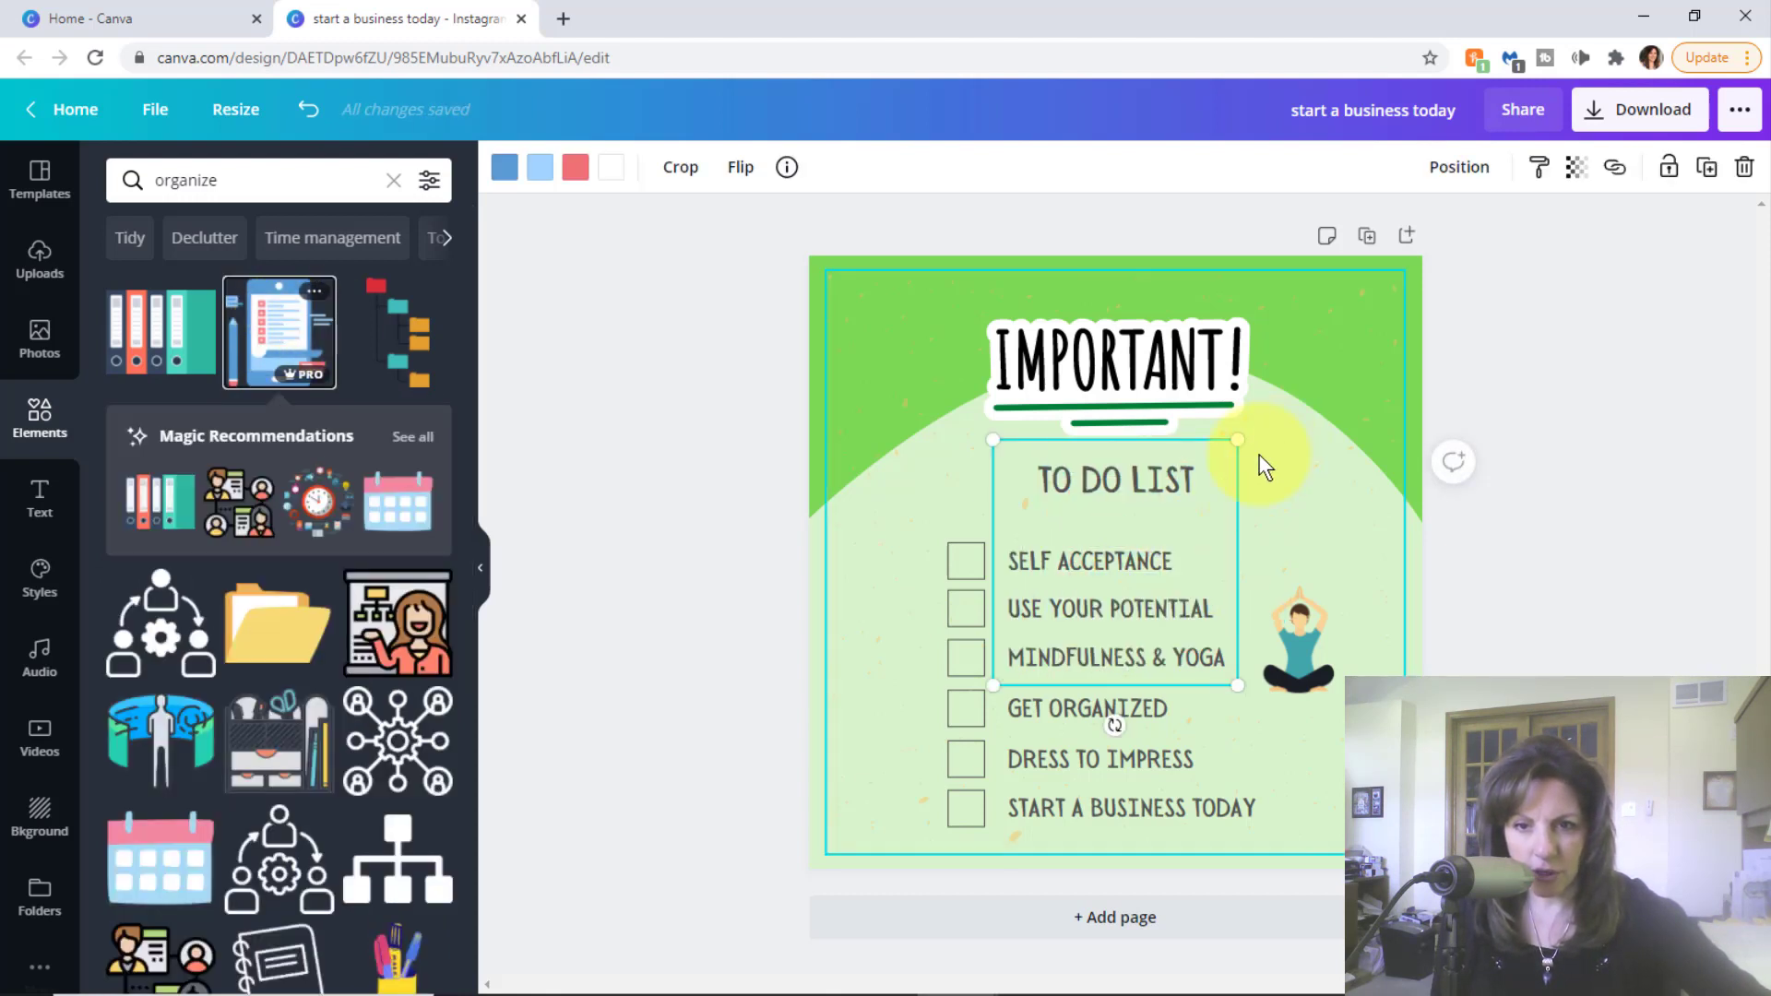
left_click_drag(1072, 578, 913, 411)
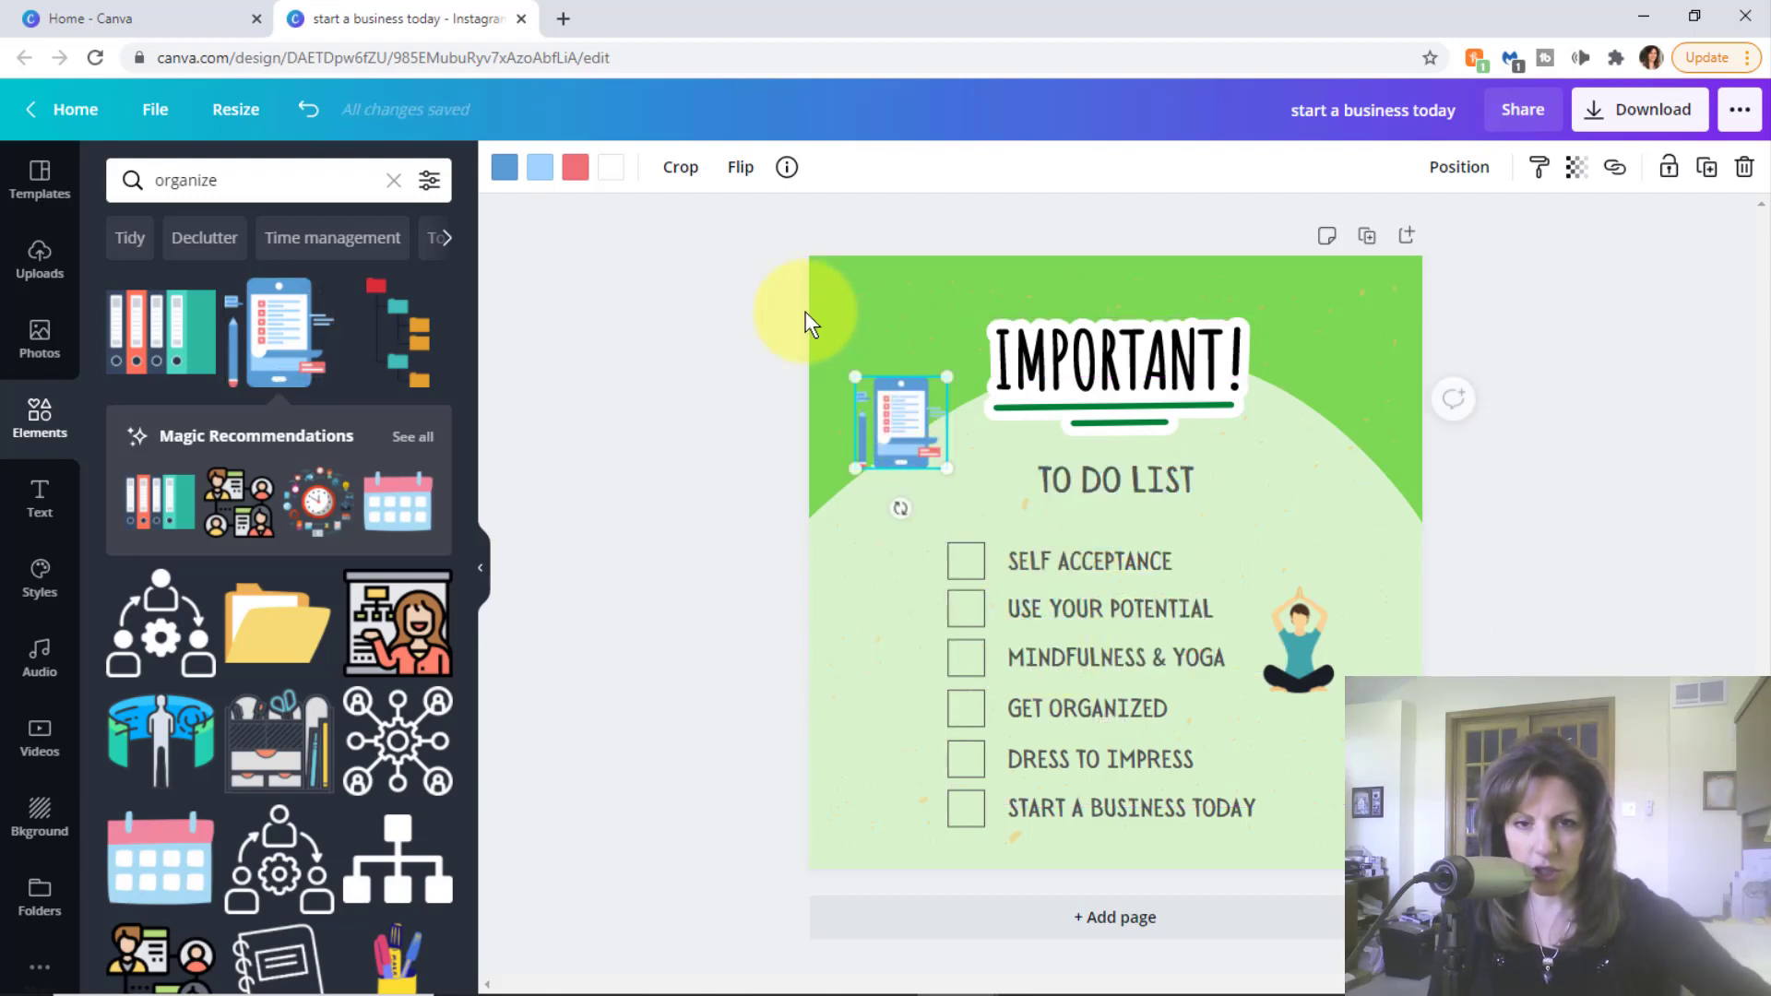
left_click(505, 173)
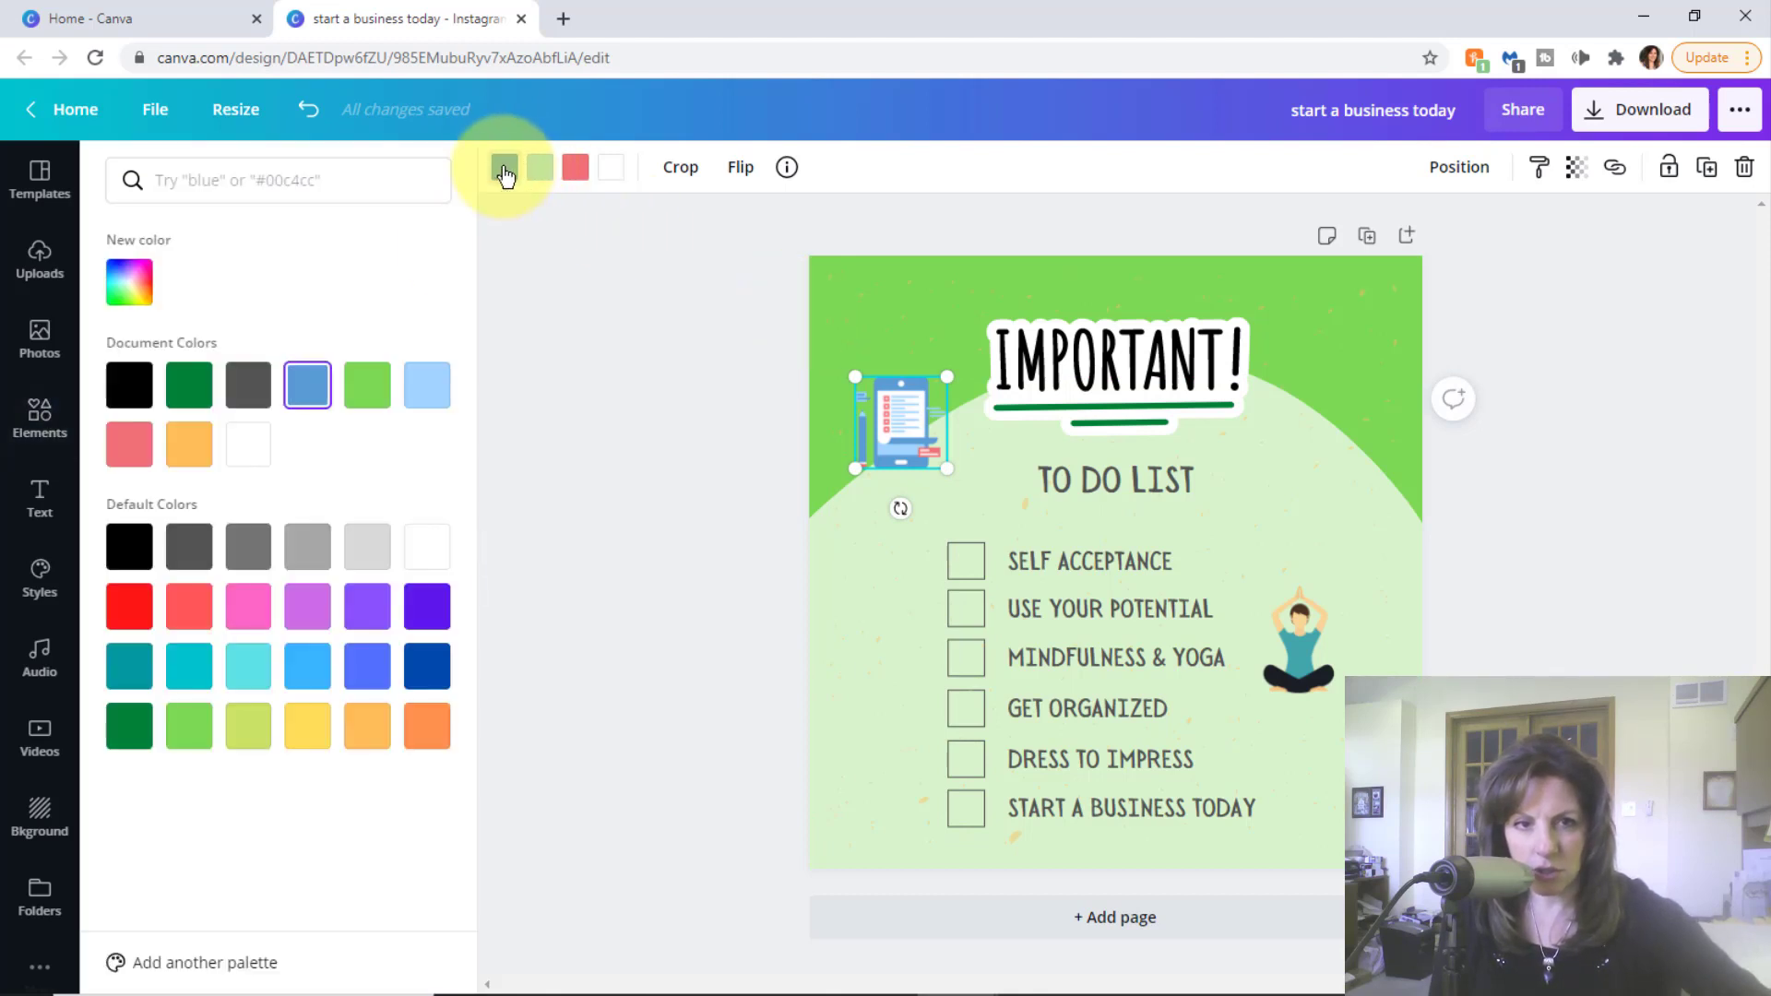
left_click(189, 387)
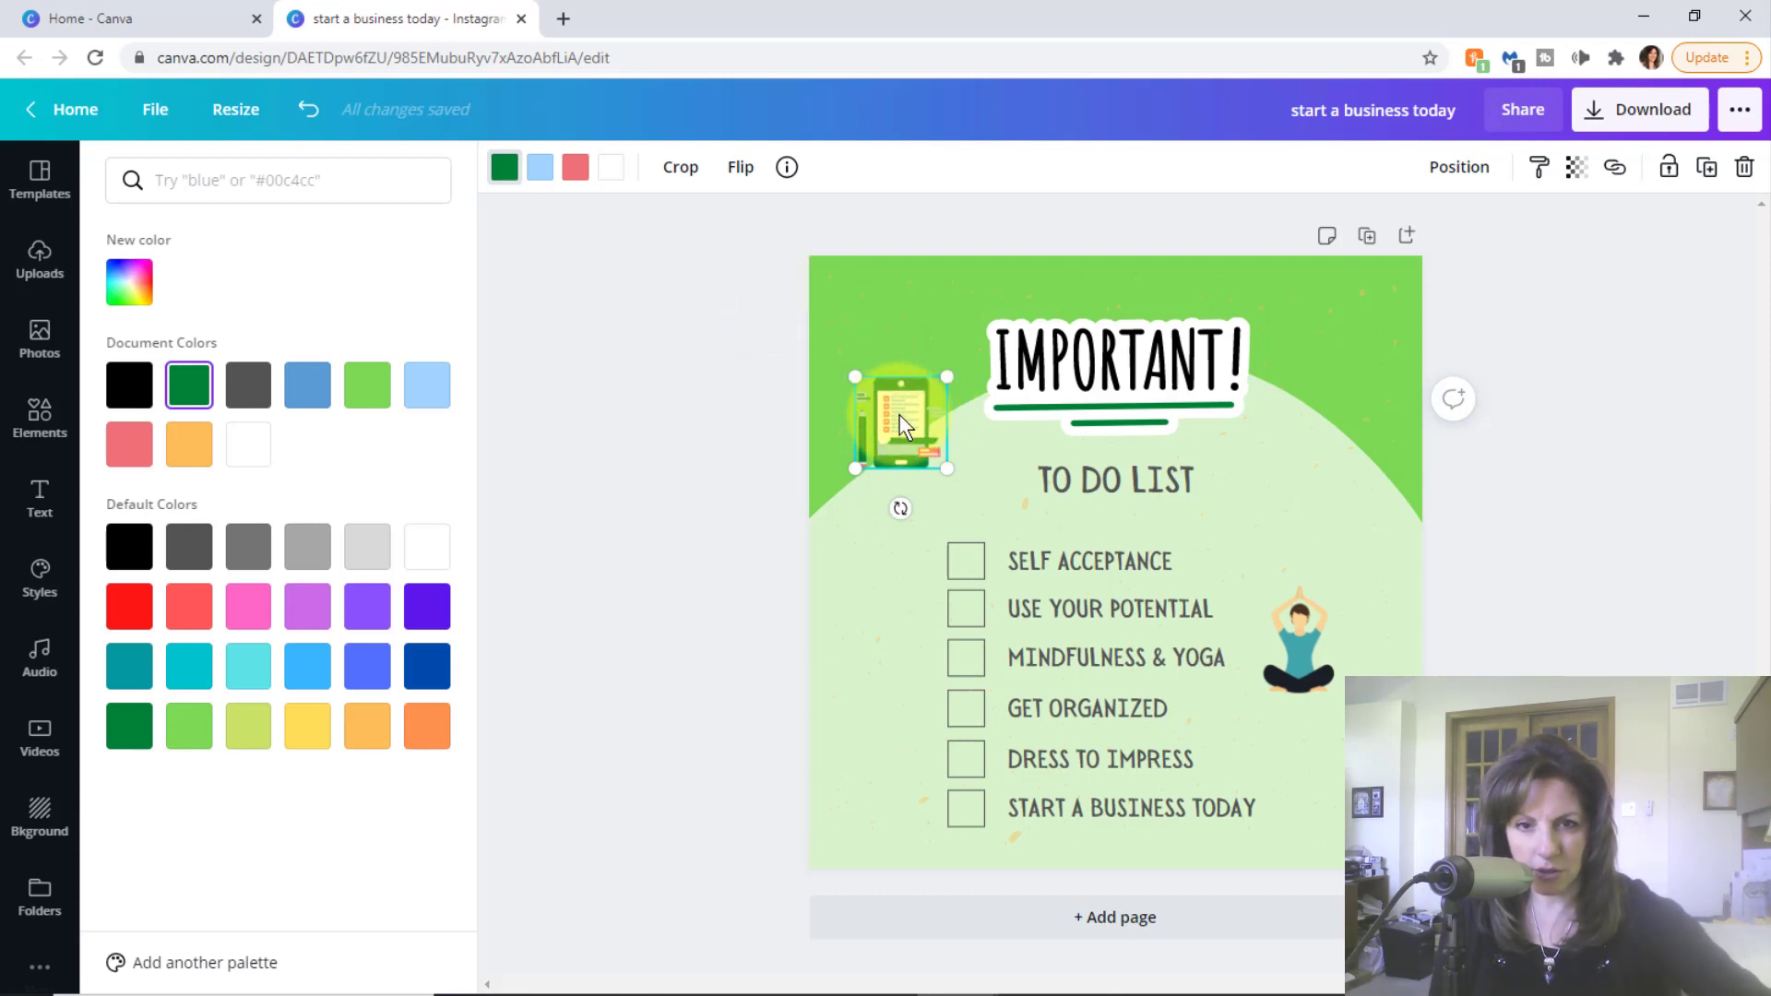
mouse_move(899, 415)
left_mouse_down()
mouse_move(908, 445)
mouse_move(893, 446)
left_mouse_up()
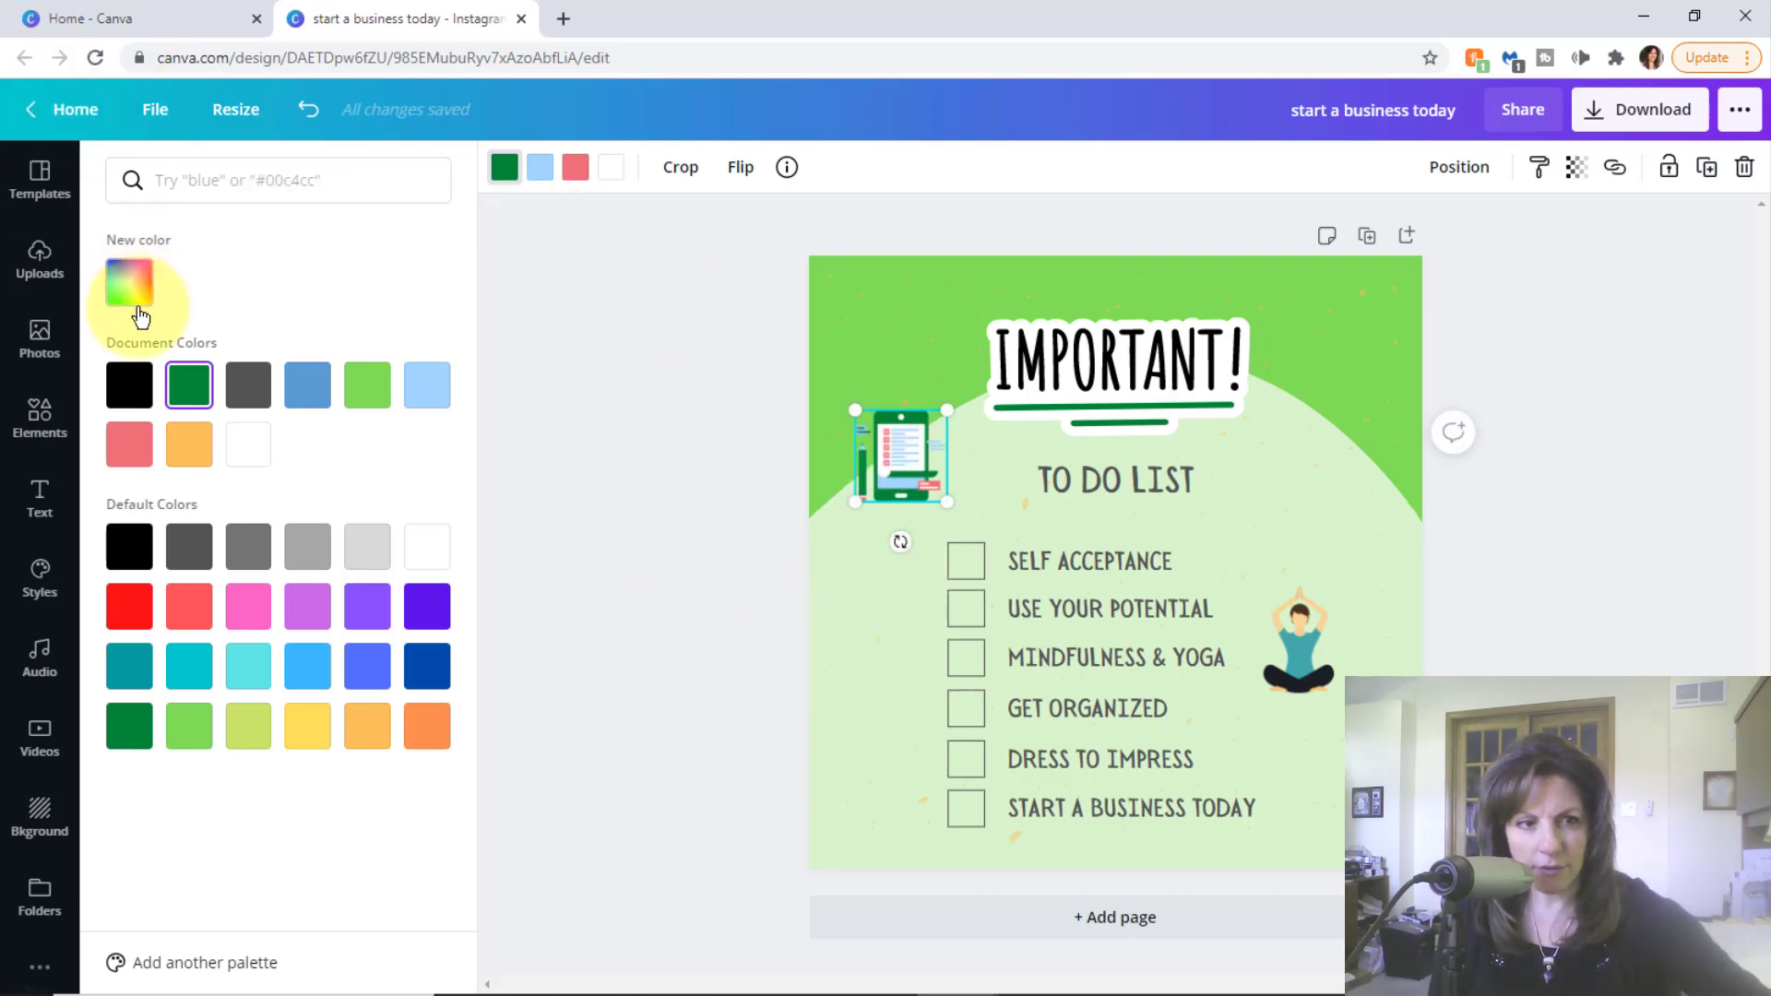
- Search the elements for "business" and place a small graphic of the businessman riding a green arrow right of the TO DO LIST heading
left_click(37, 424)
left_click(222, 179)
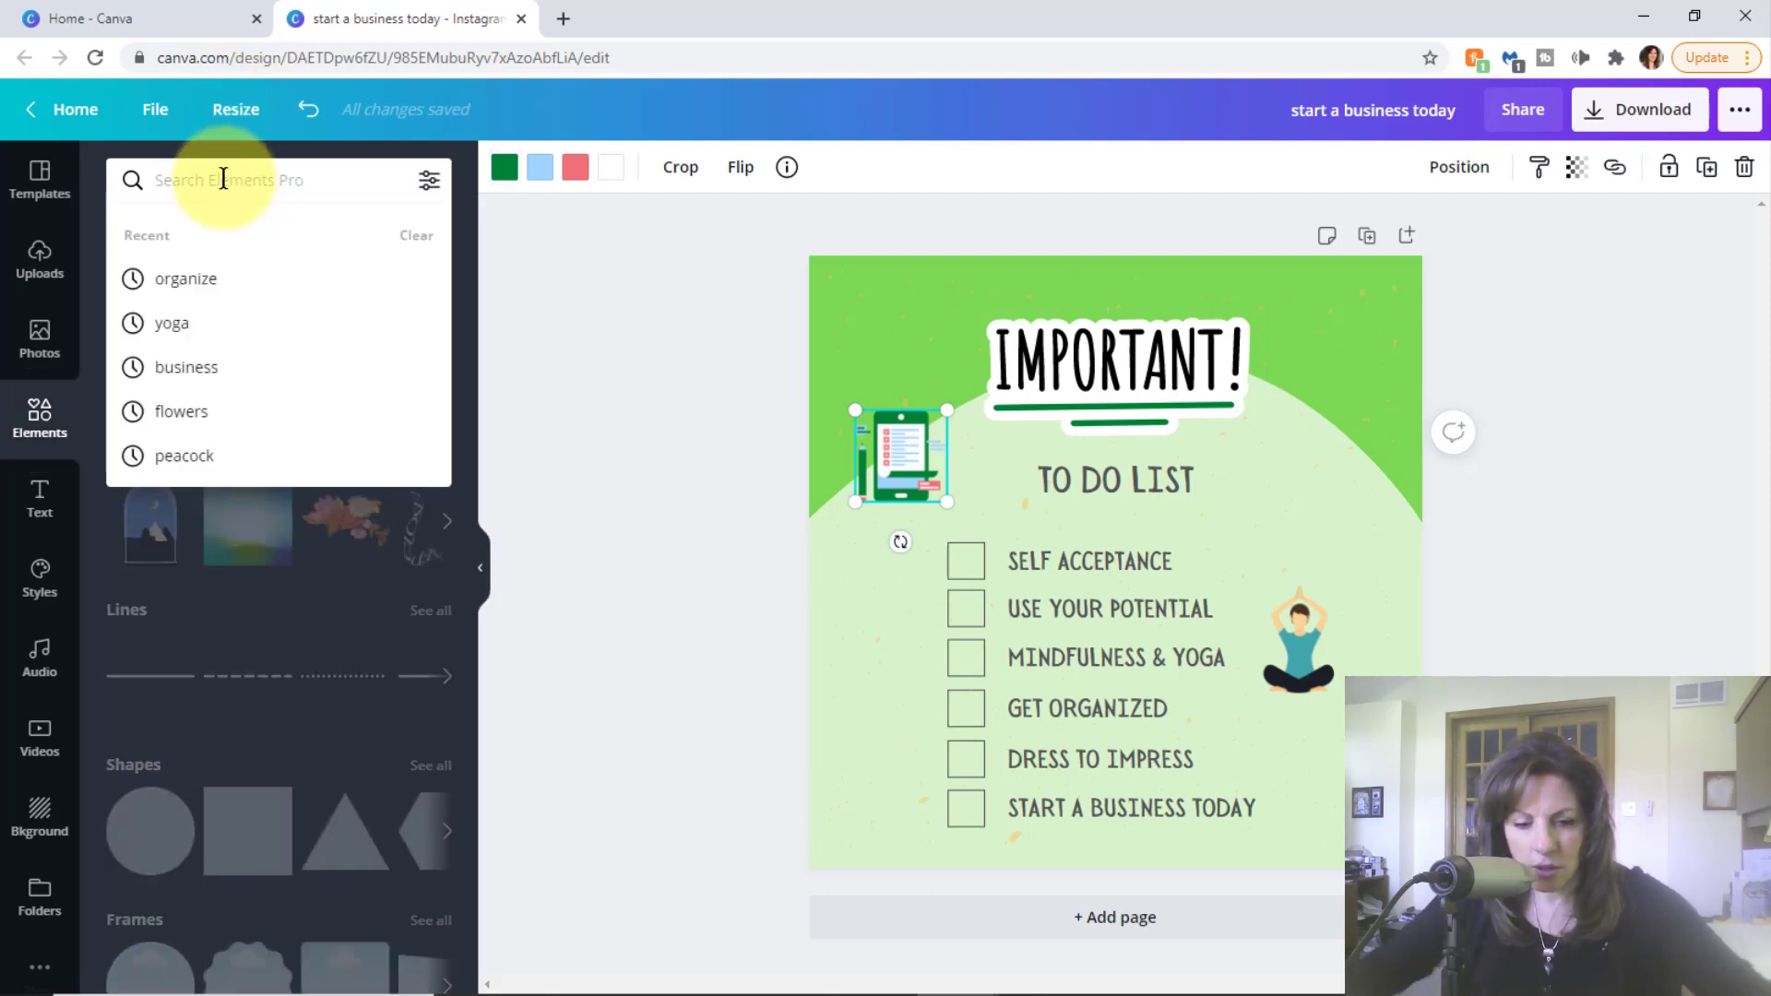
type("business")
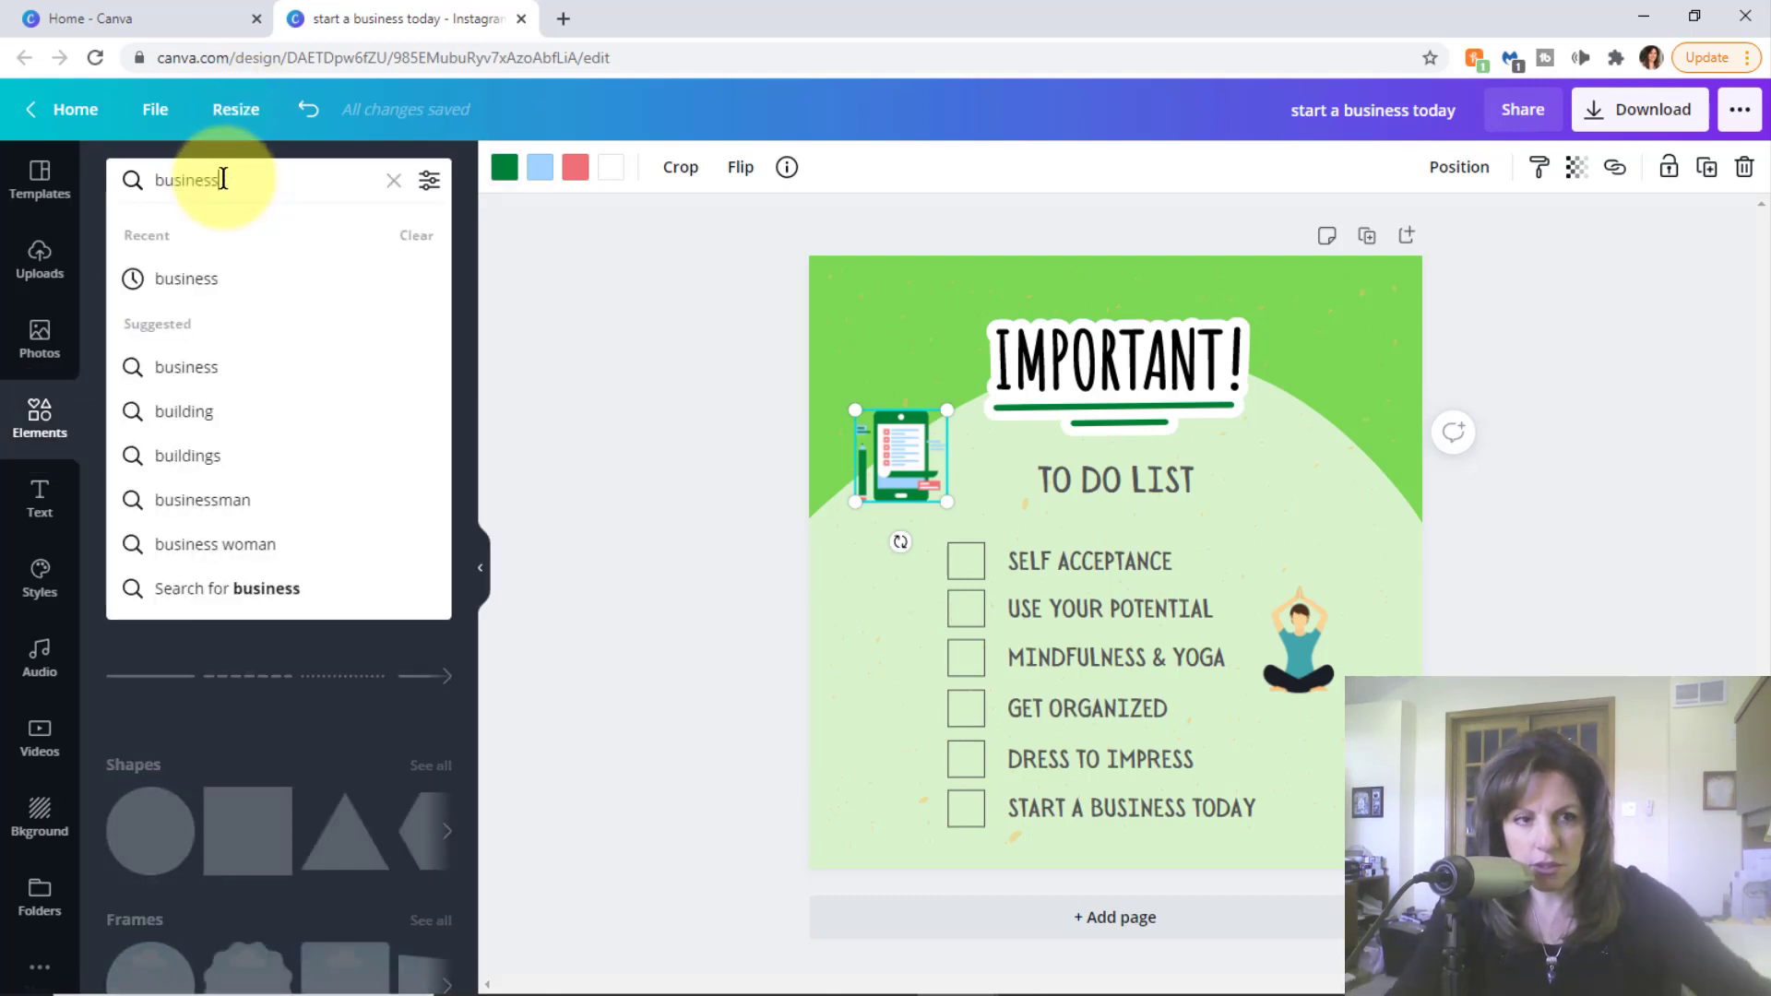
key("Return")
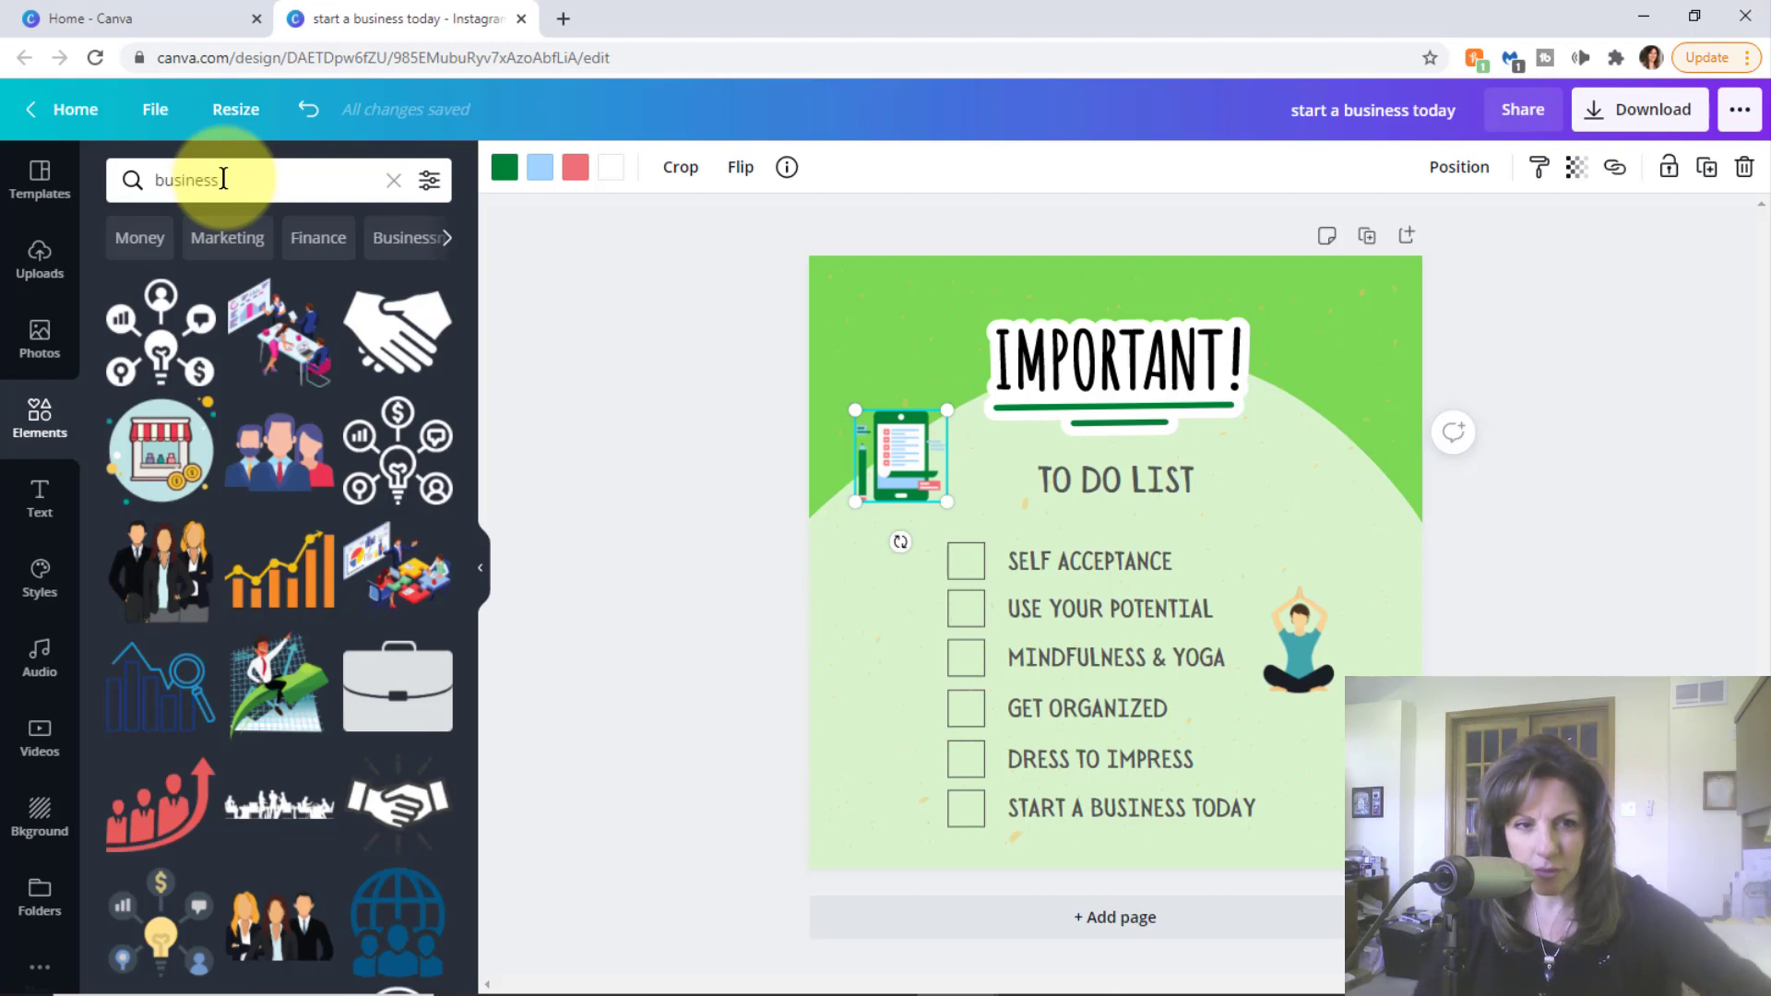
left_click(268, 689)
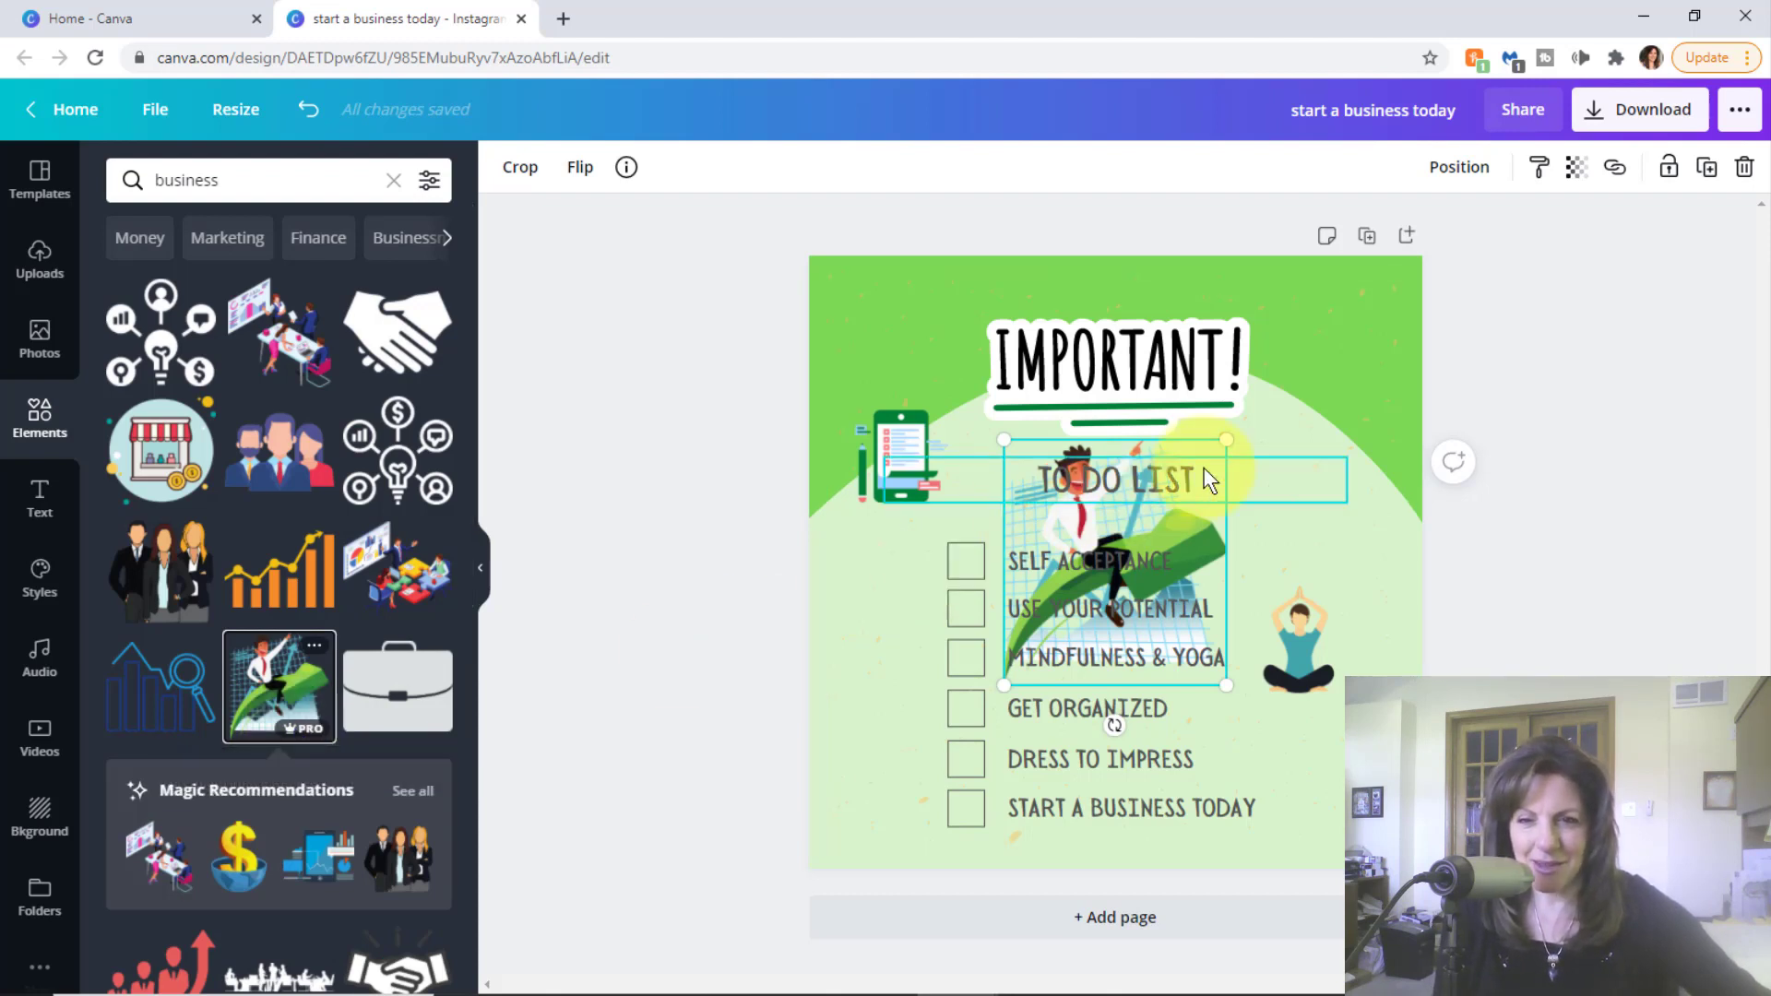
left_click_drag(1226, 440, 1095, 574)
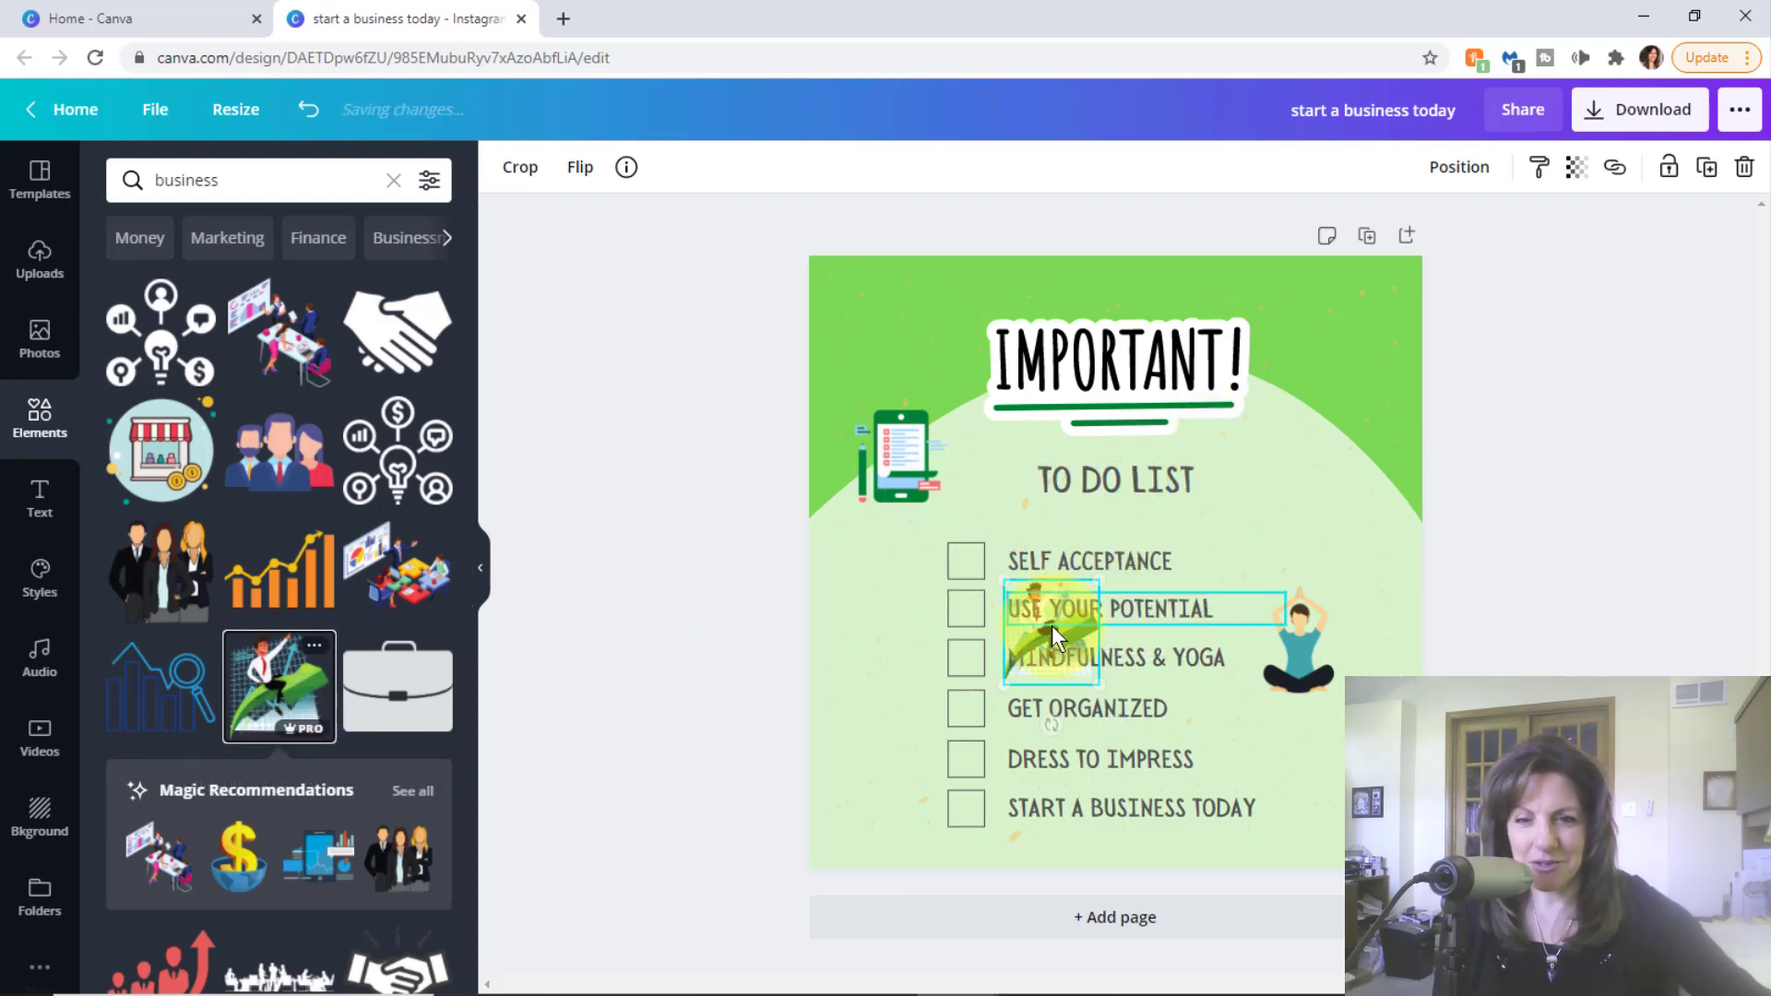
left_click_drag(1053, 632, 1318, 451)
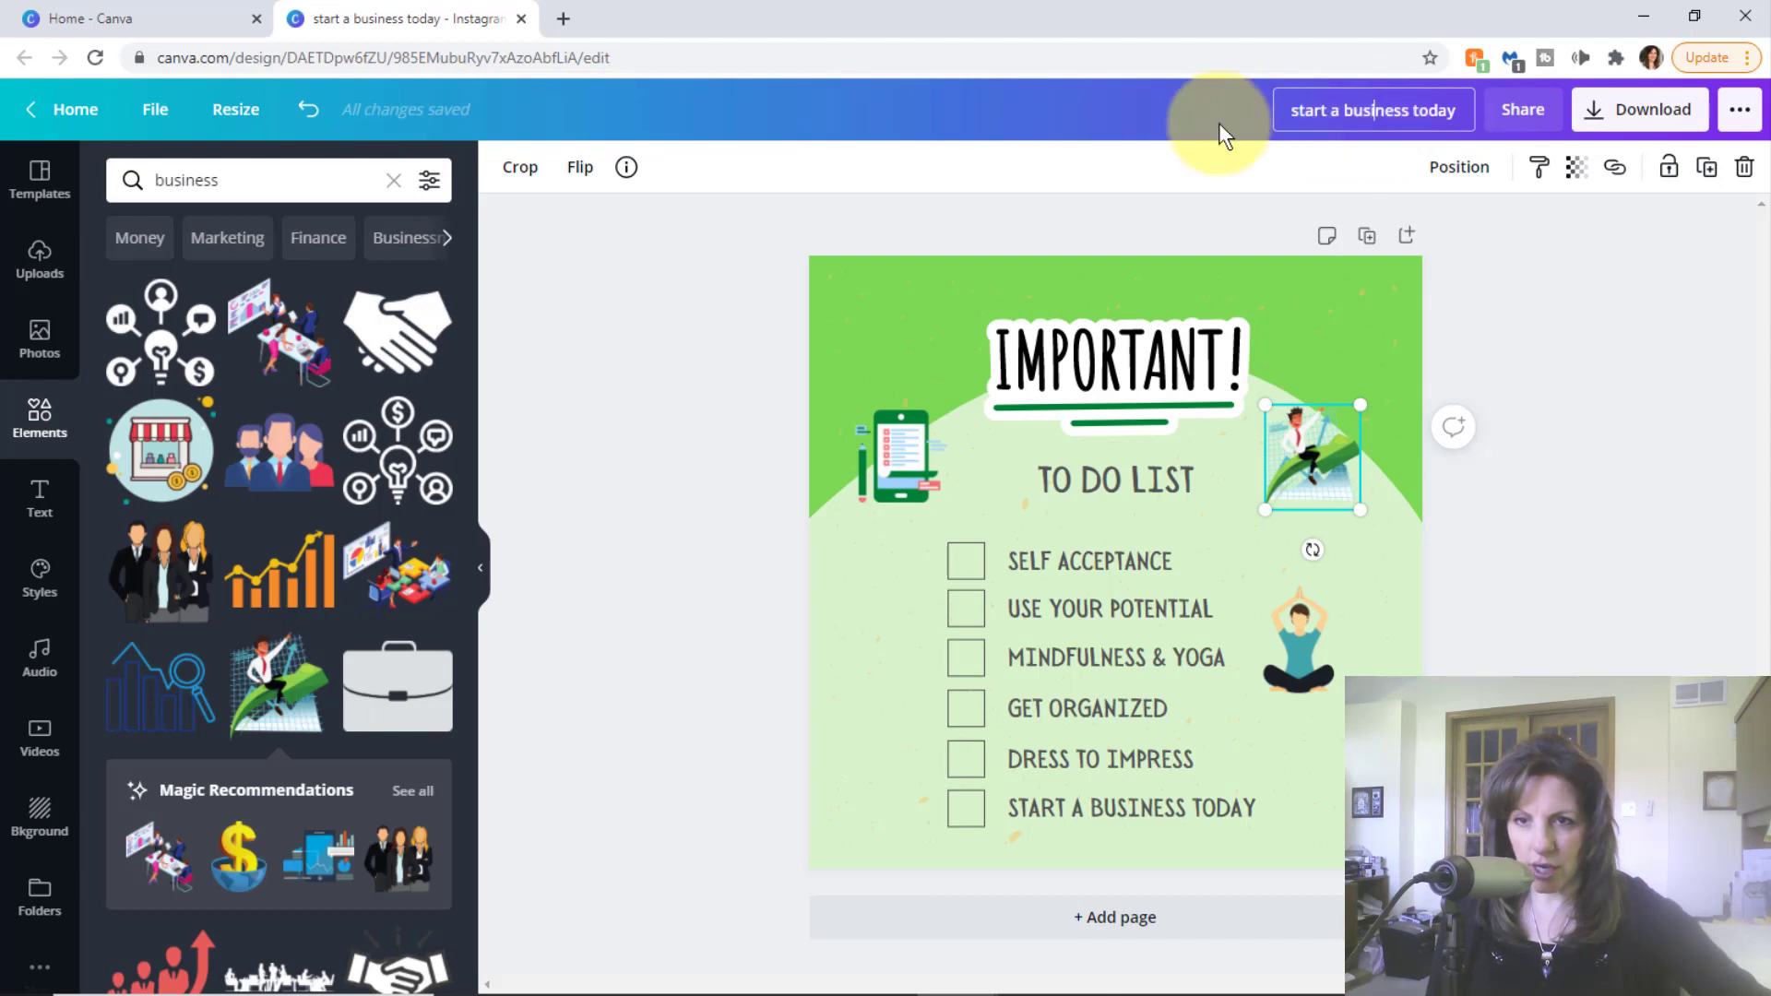
- Rename the design to "to do list graphic"
left_click_drag(1293, 109, 1472, 118)
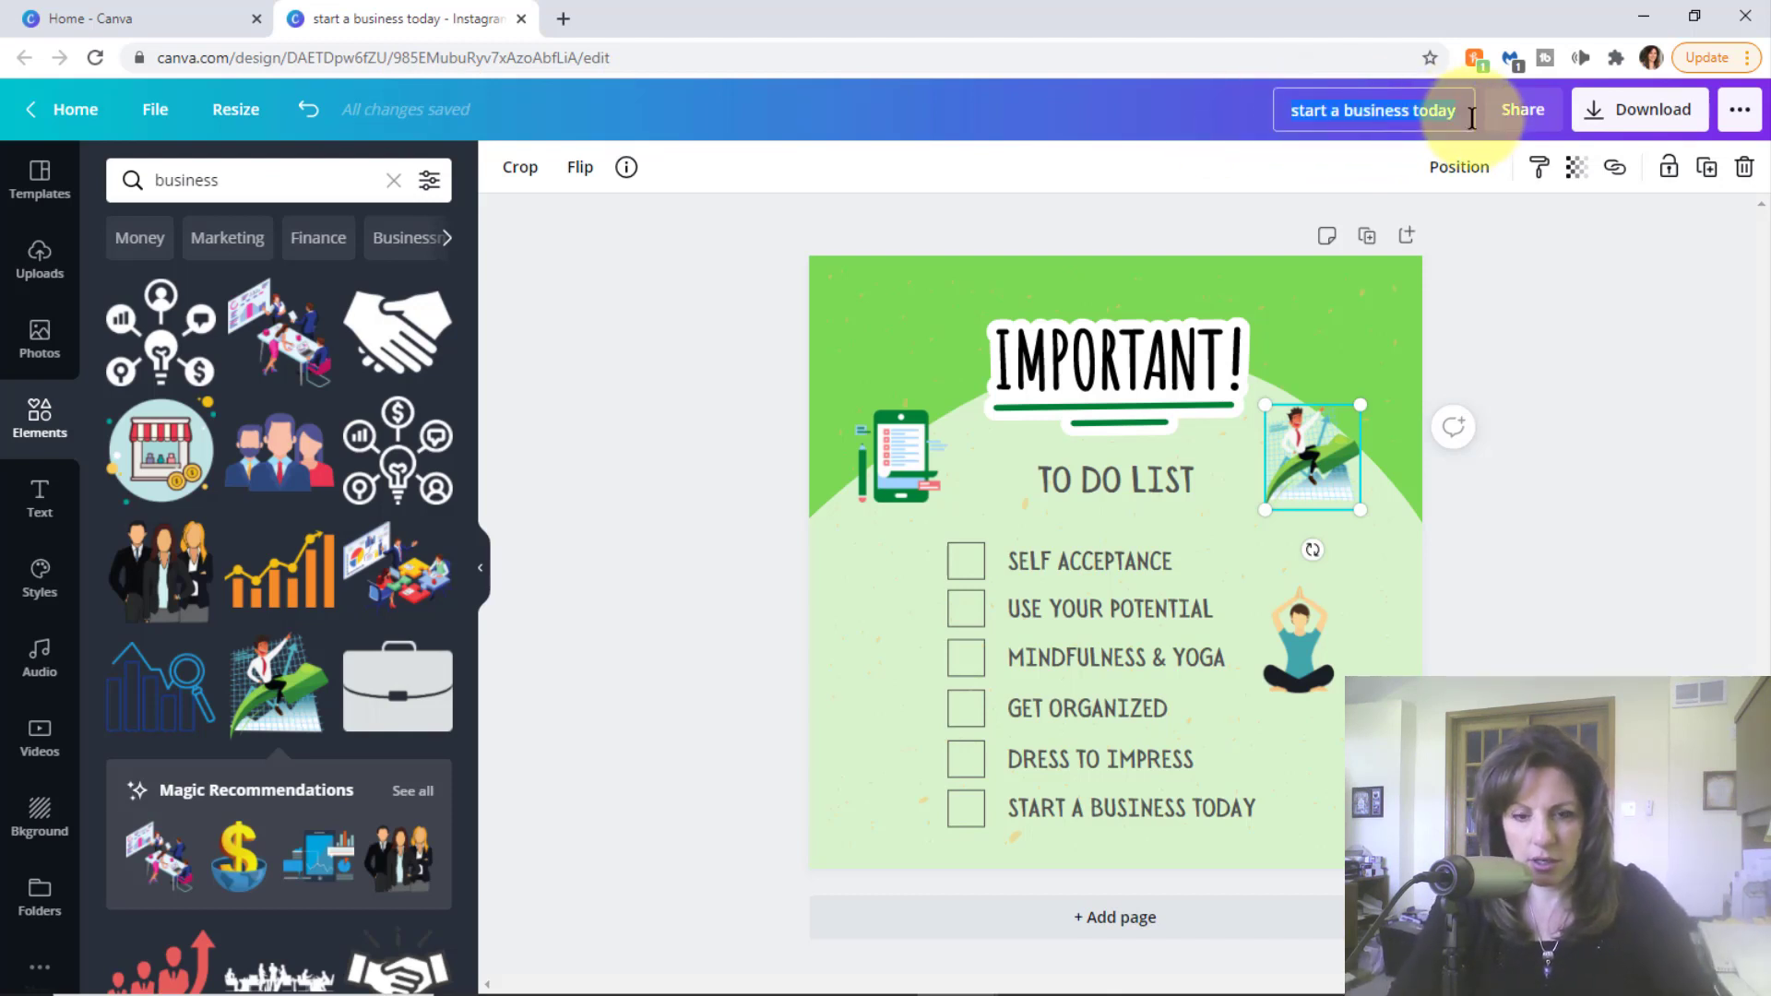
type("to do list g")
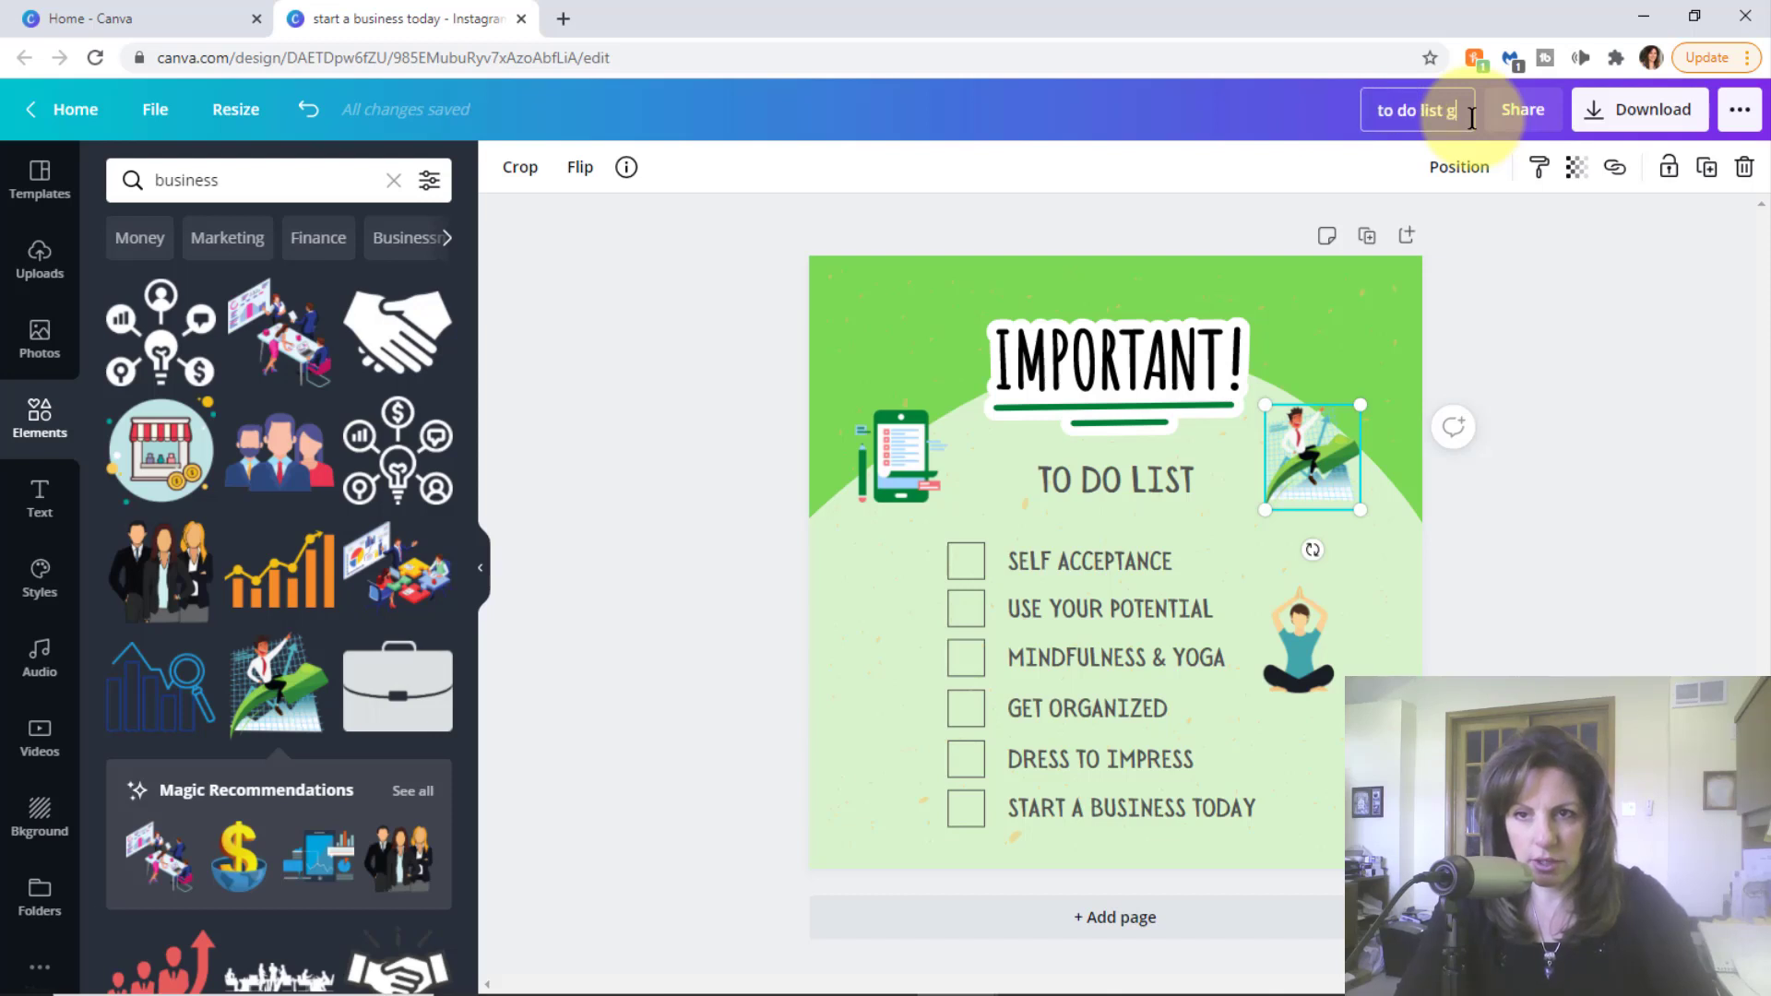
type("raphic")
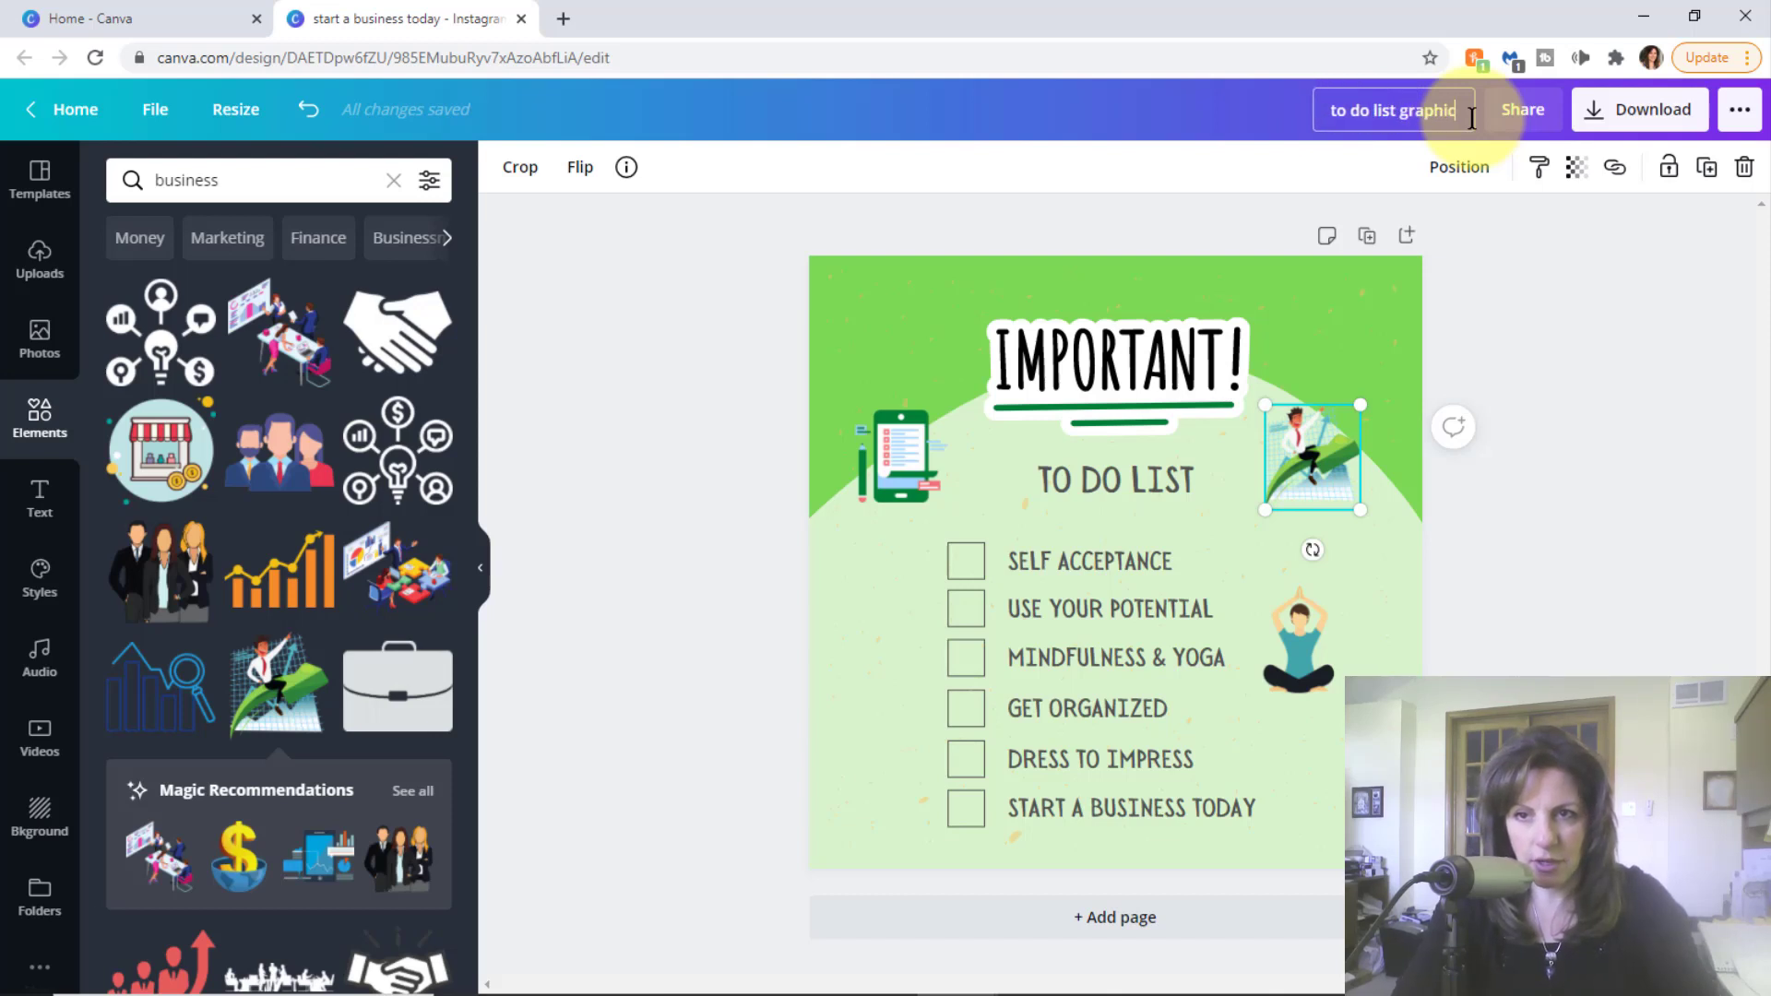
left_click(1664, 267)
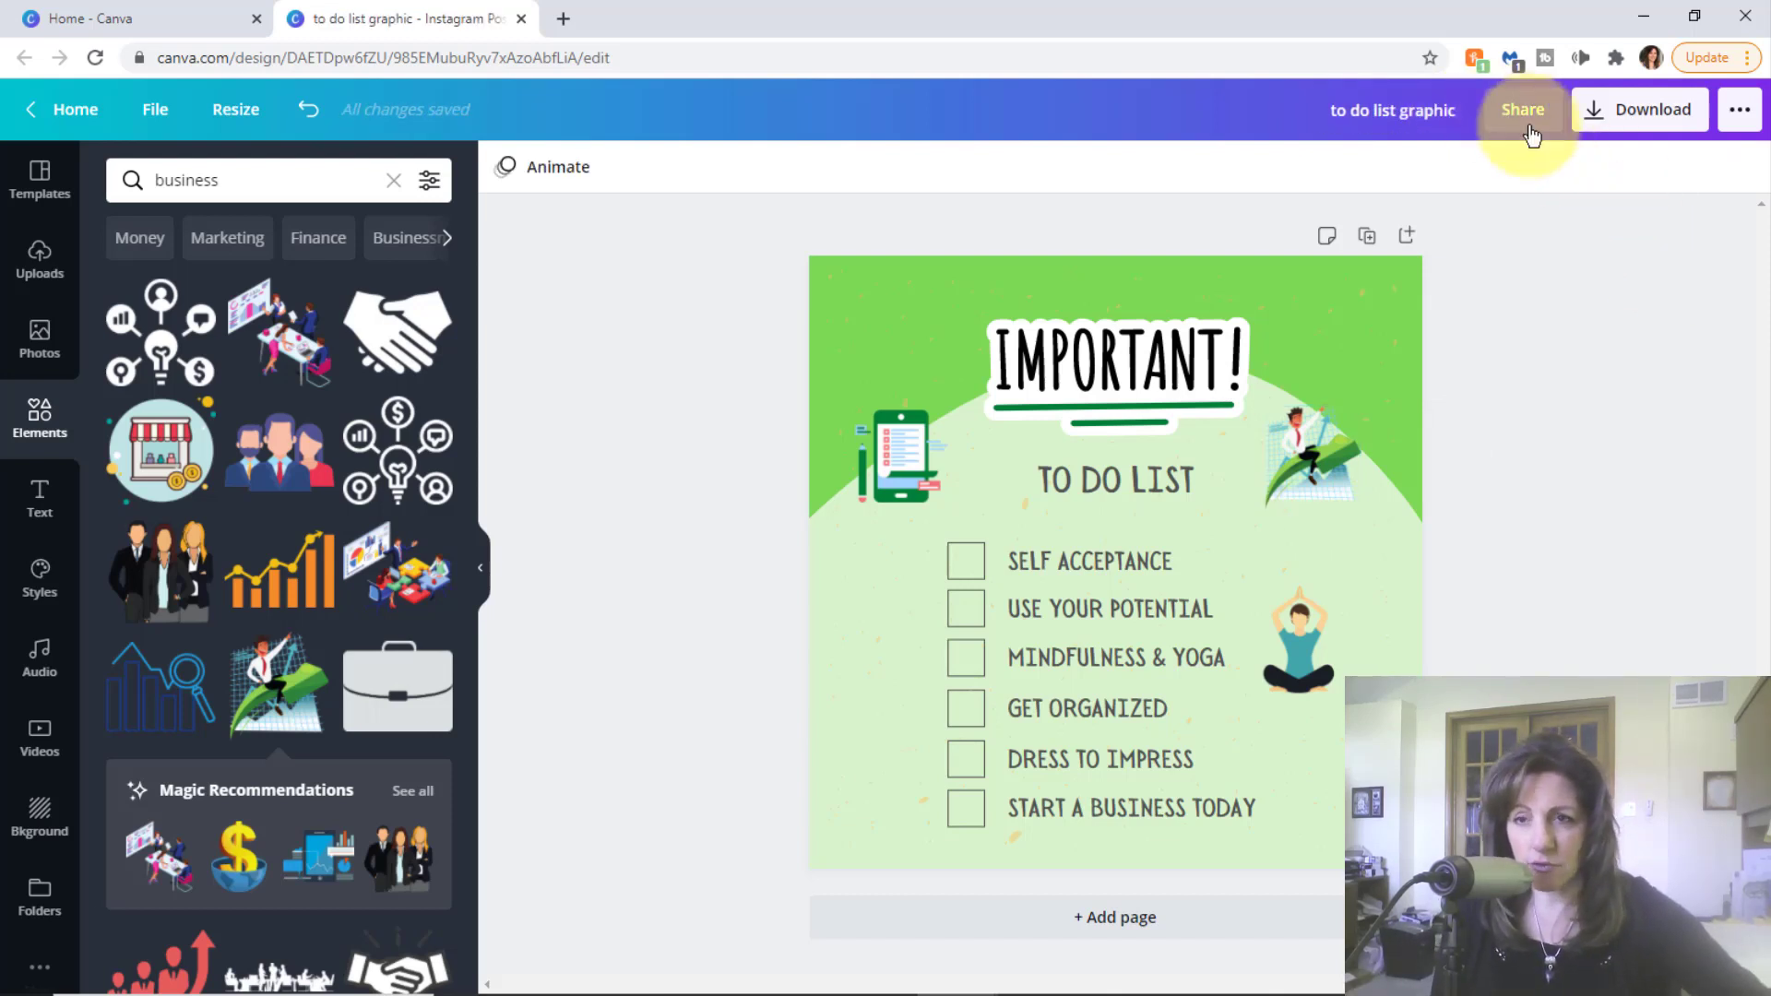
- Review the file types available for downloading the design, then close the download options without downloading
left_click(1603, 118)
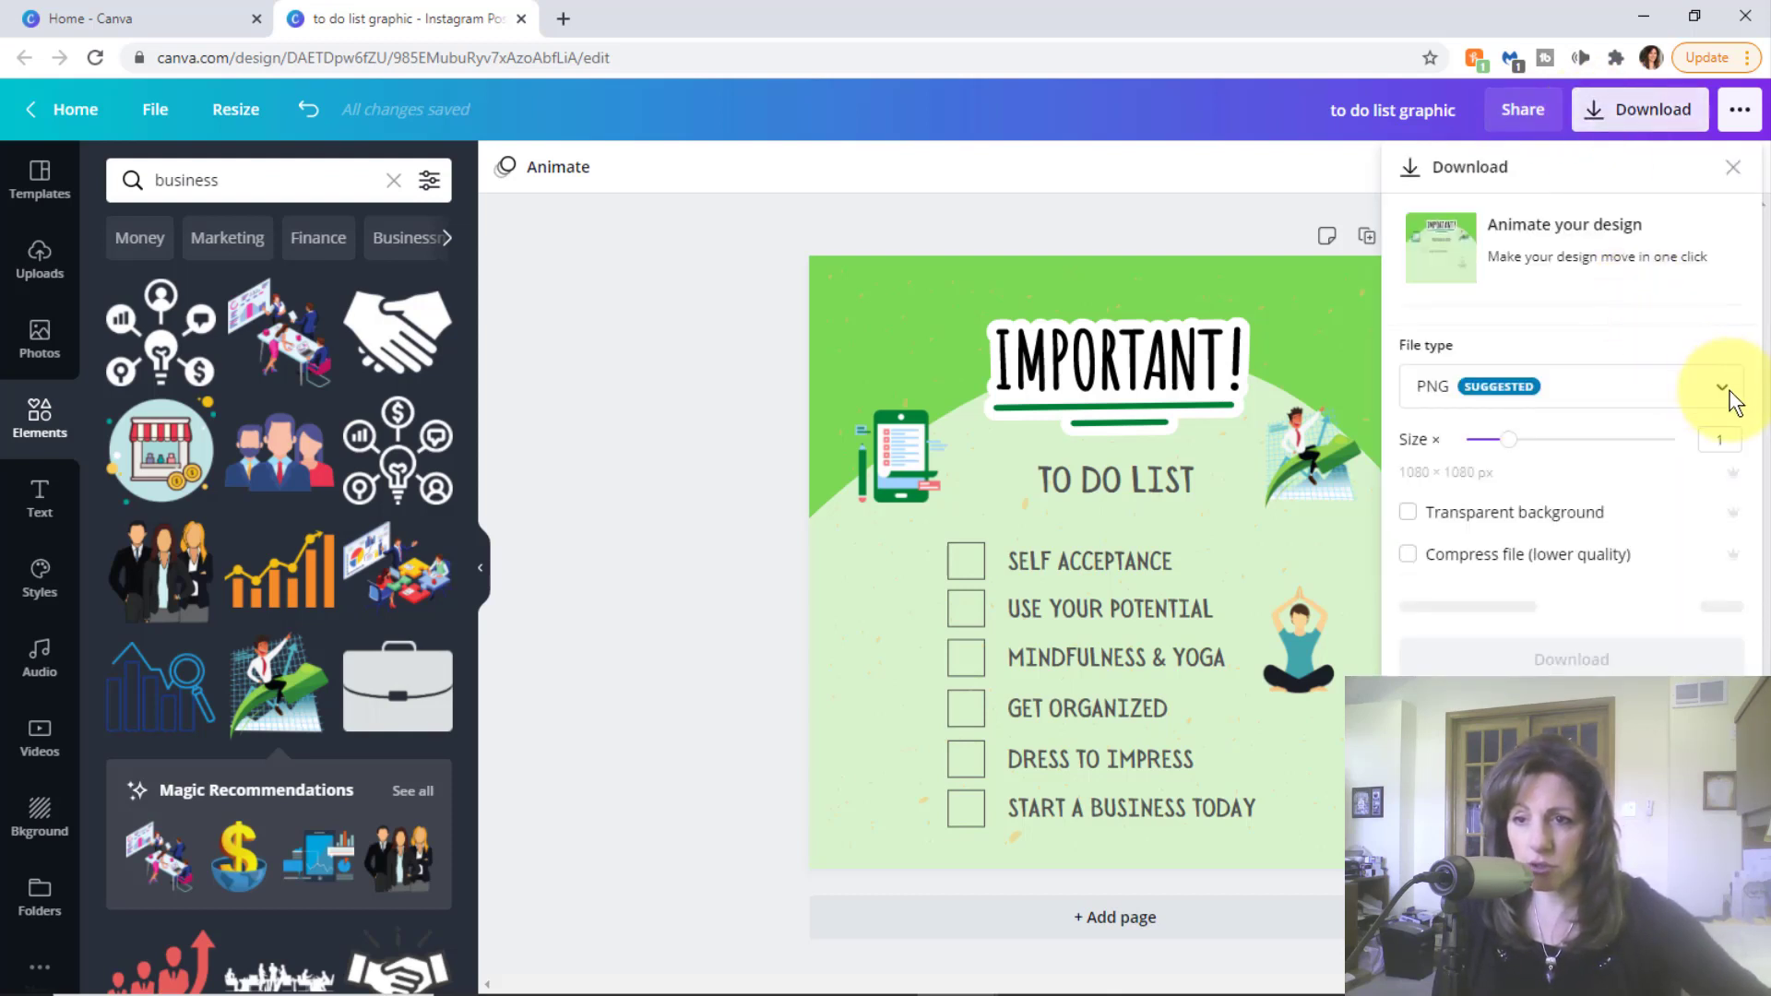
left_click(1724, 389)
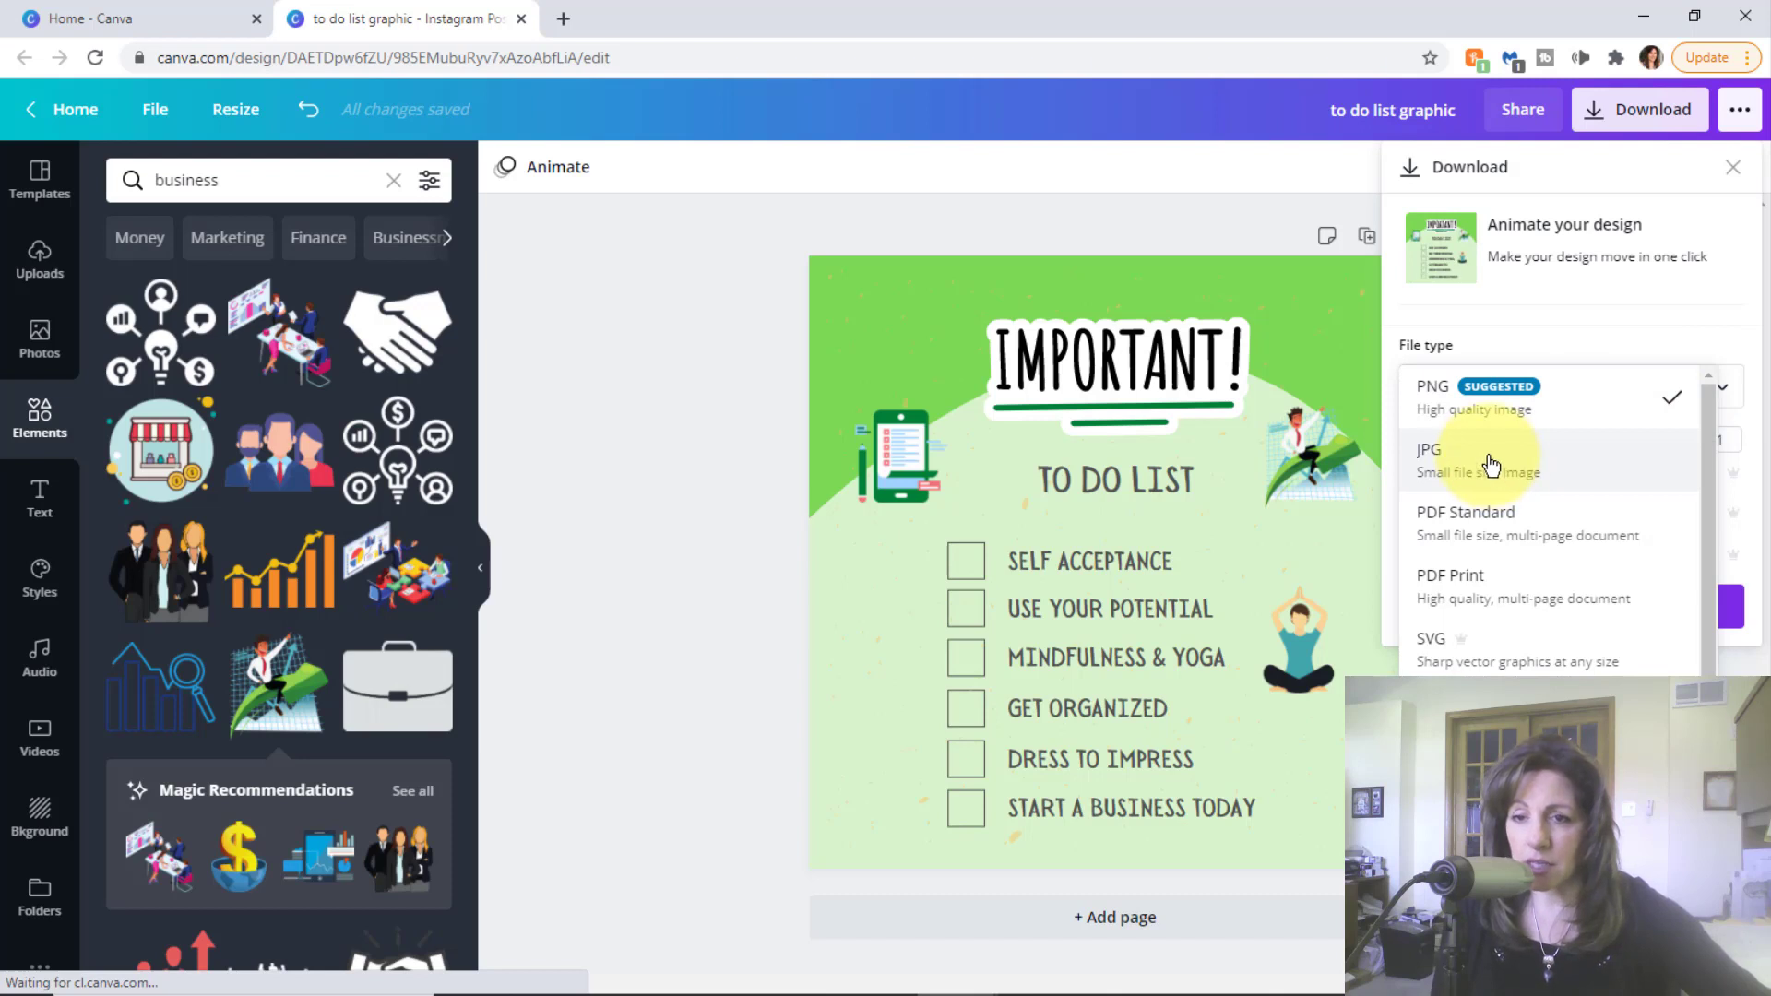
scroll(1534, 595, "down", 1)
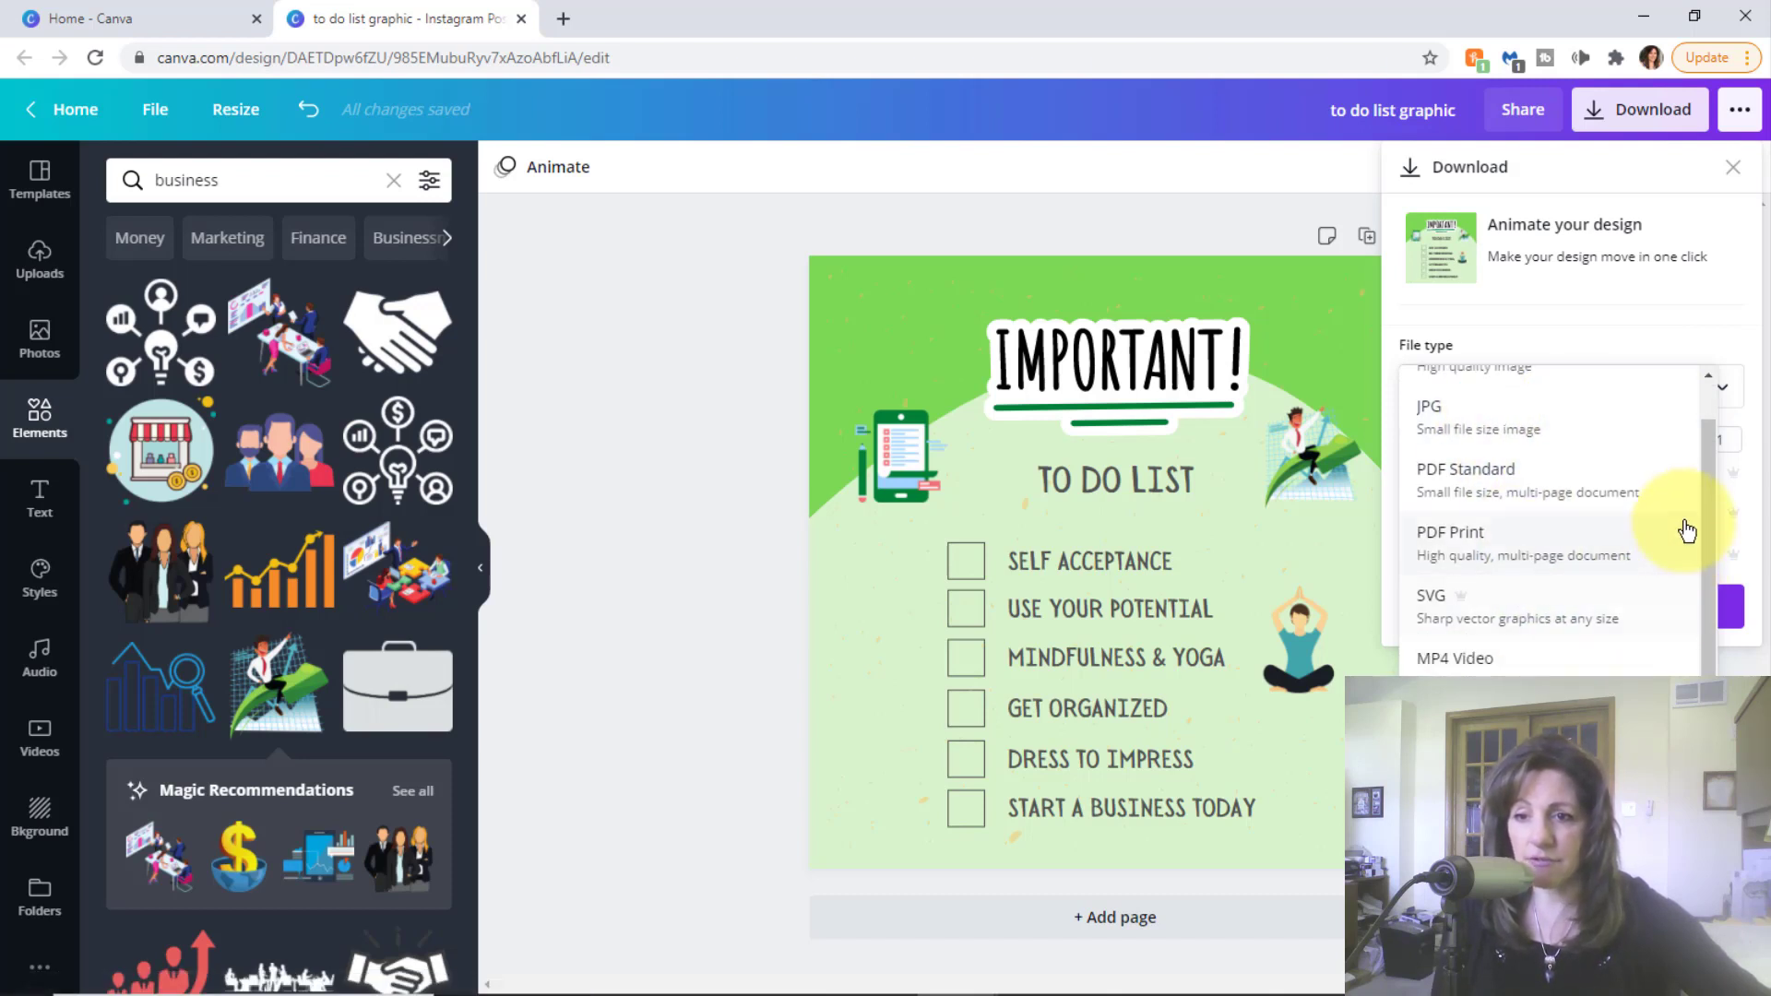
left_click(755, 171)
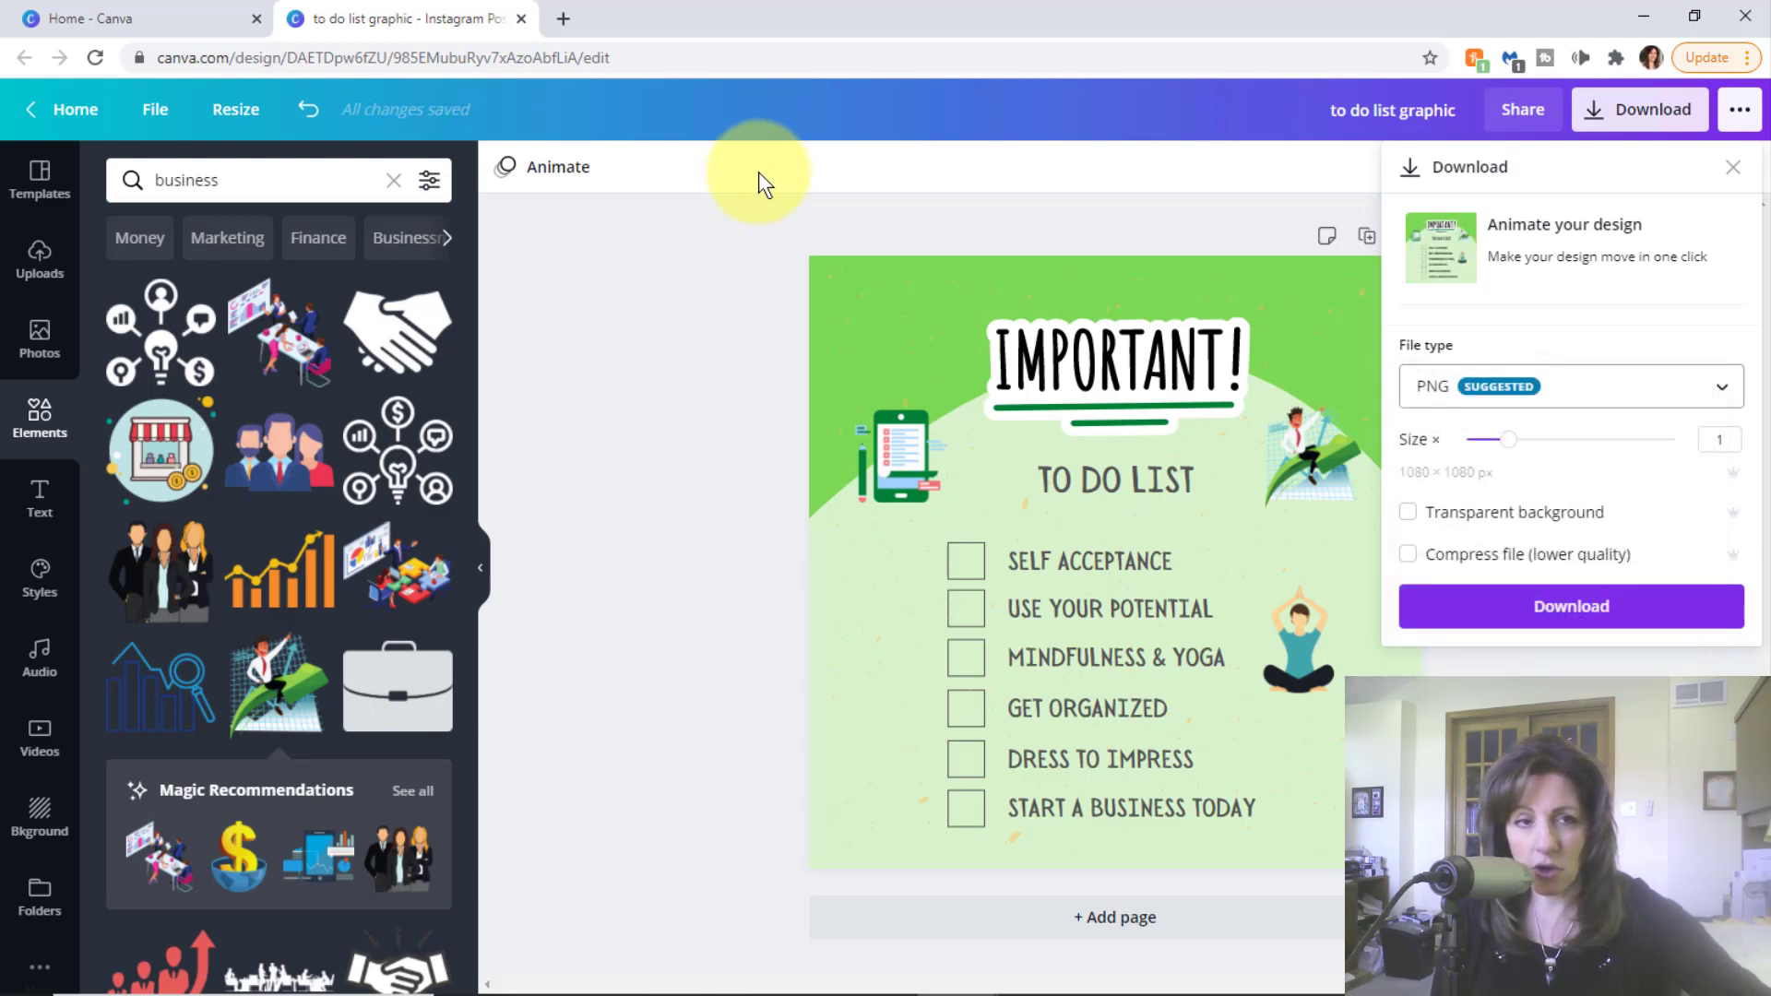
left_click(1732, 168)
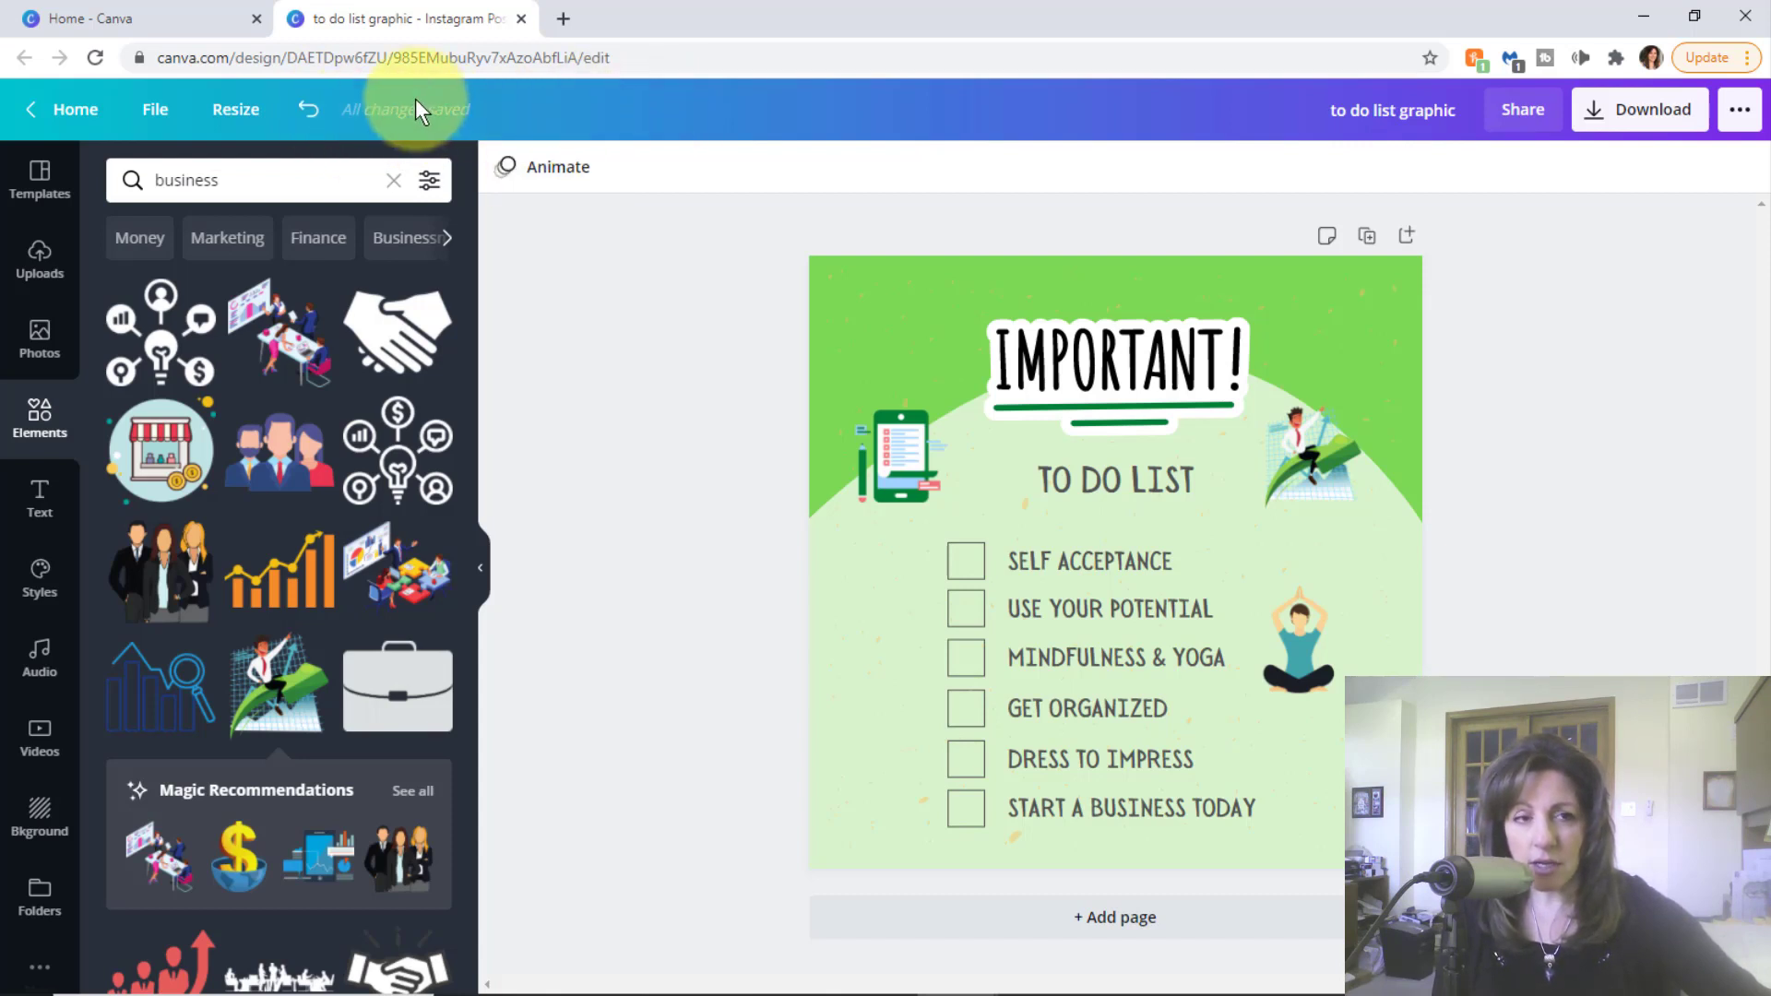
- Close the to-do list design and browse further along the saved designs on the home page
left_click(522, 20)
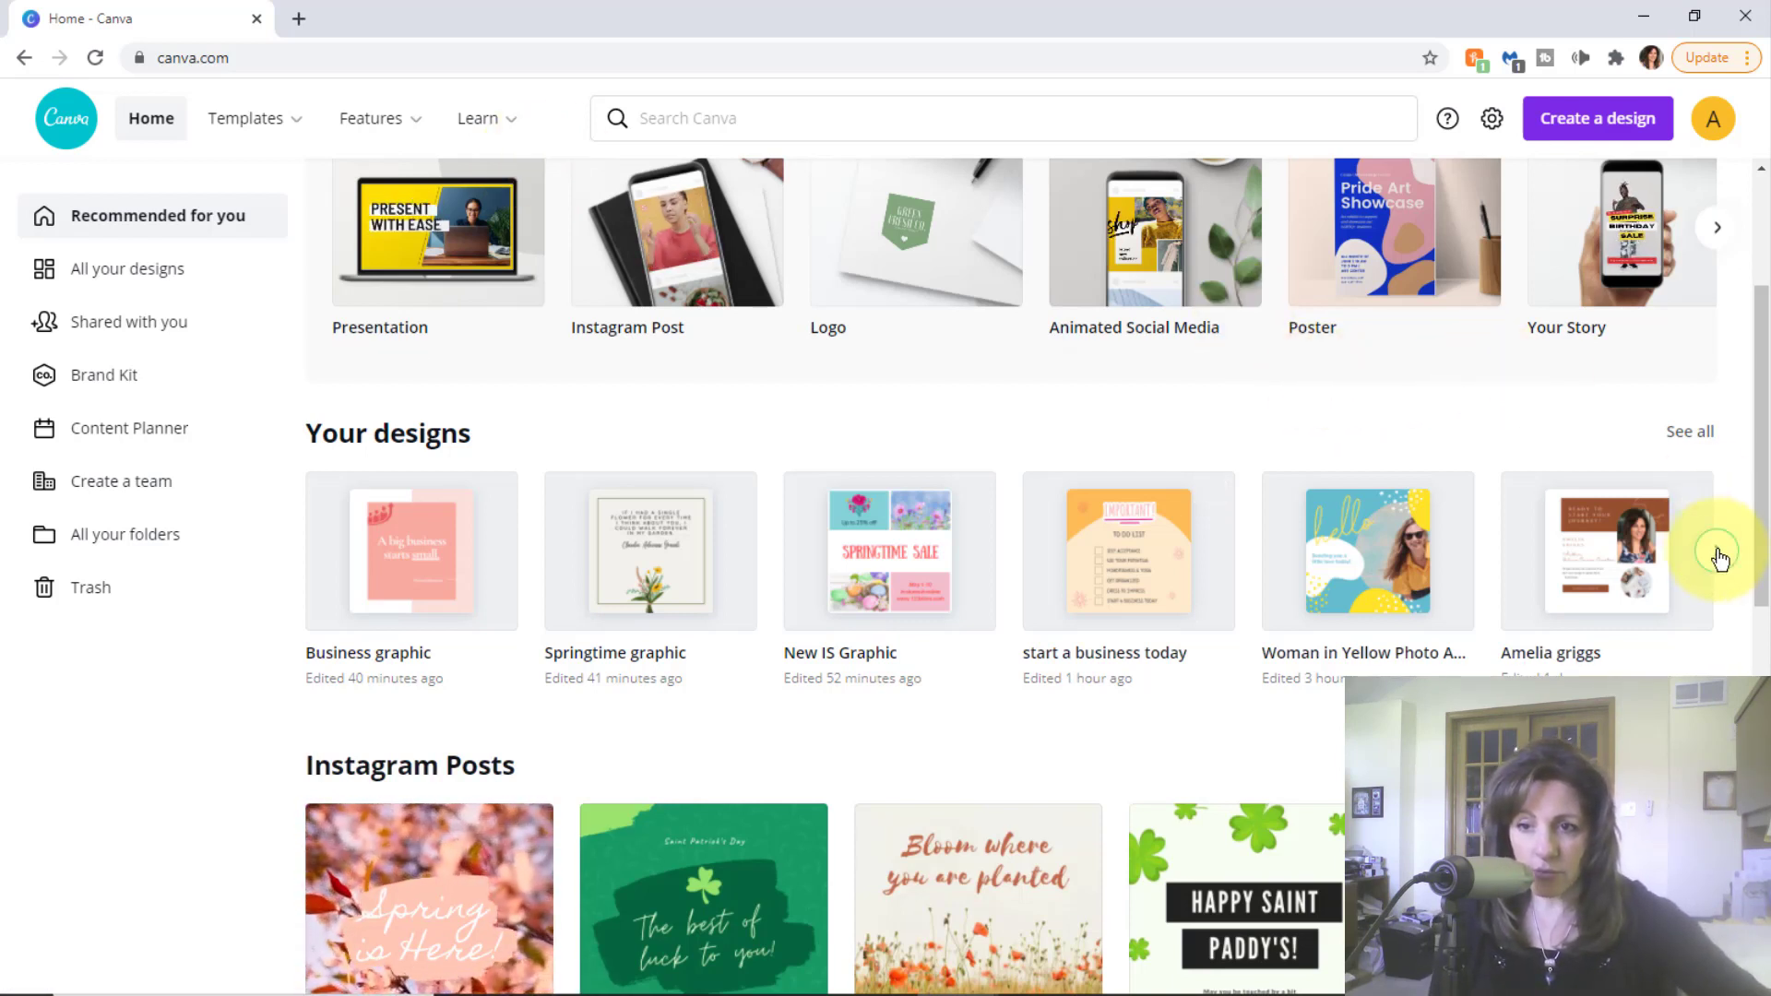
left_click(1718, 553)
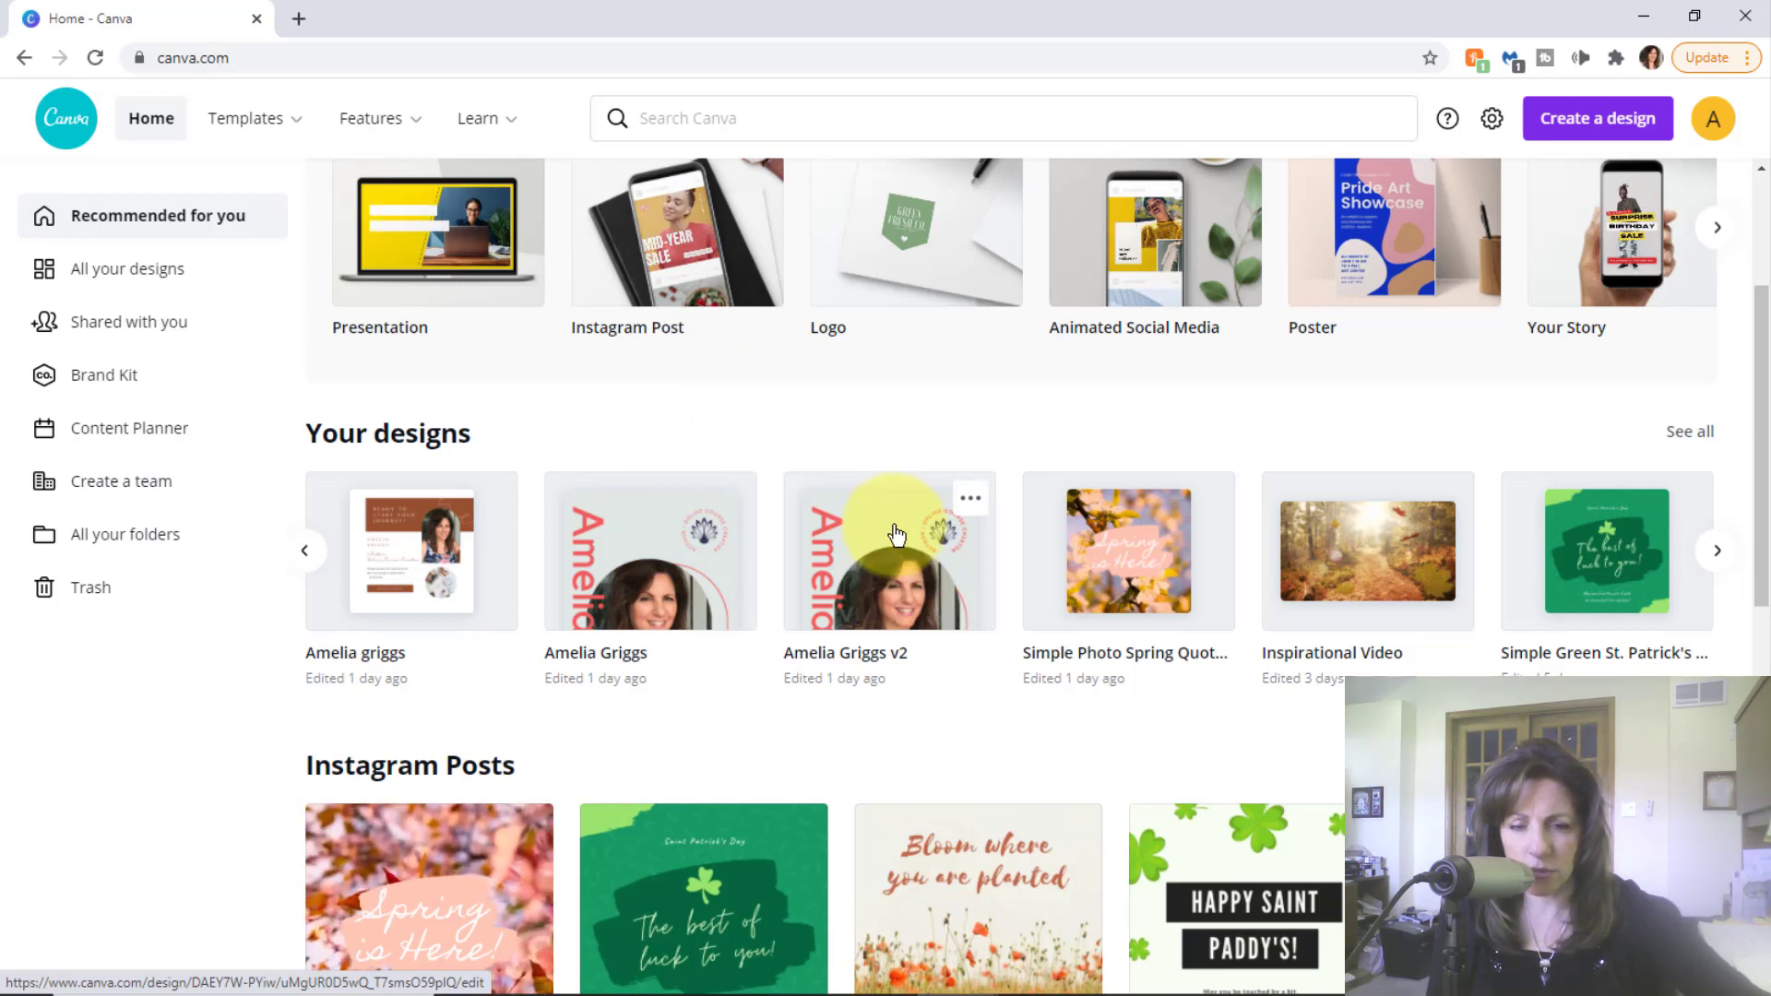
- Copy the hex color #F15B5B from the vertical name text in the saved v2 mobile video design, and close that design
left_click(890, 527)
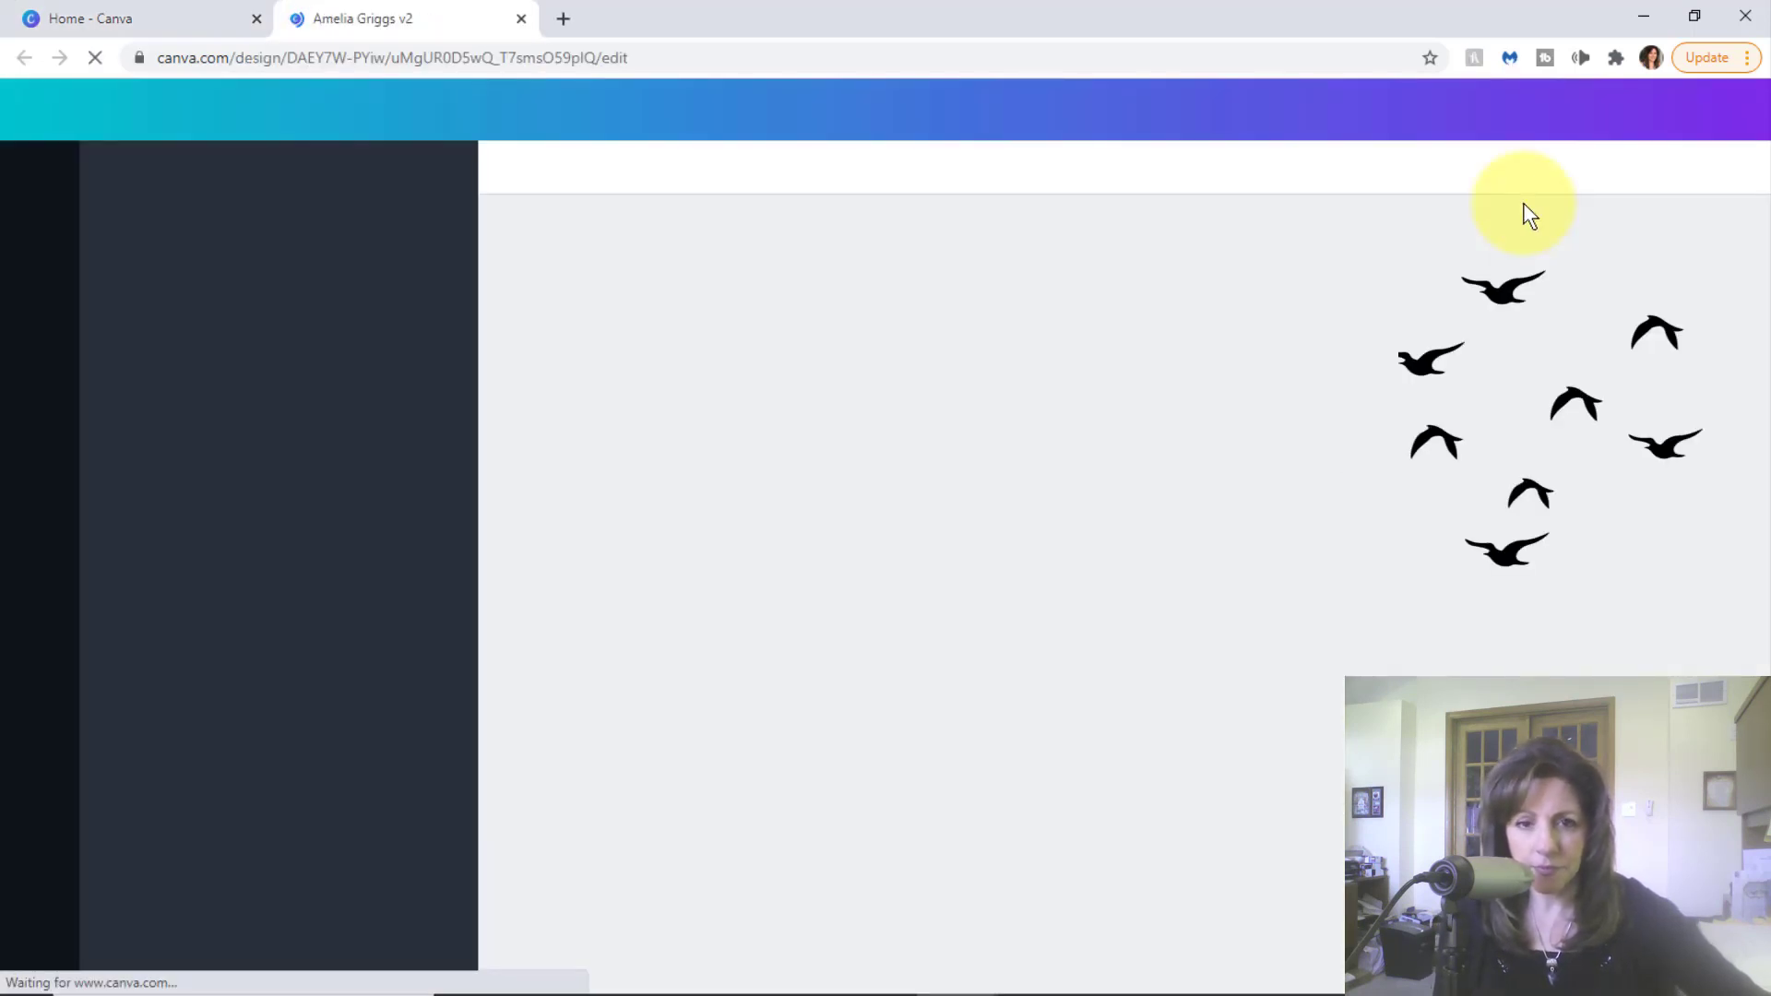
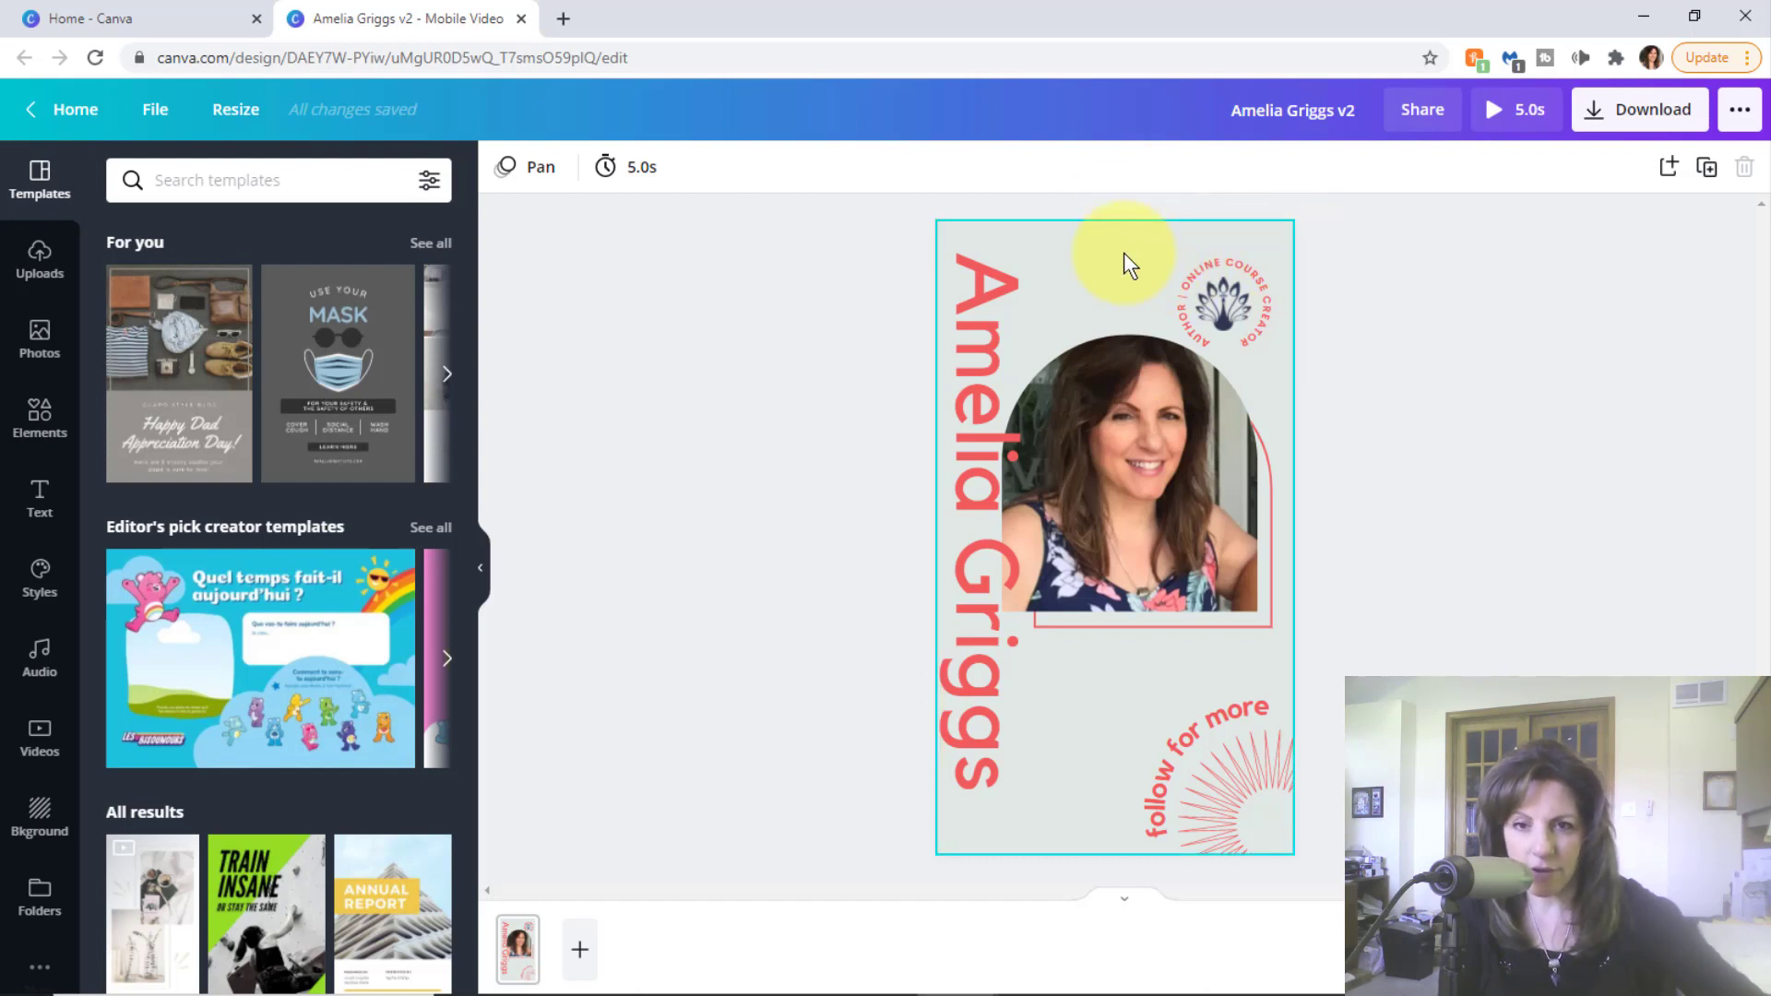
left_click(987, 367)
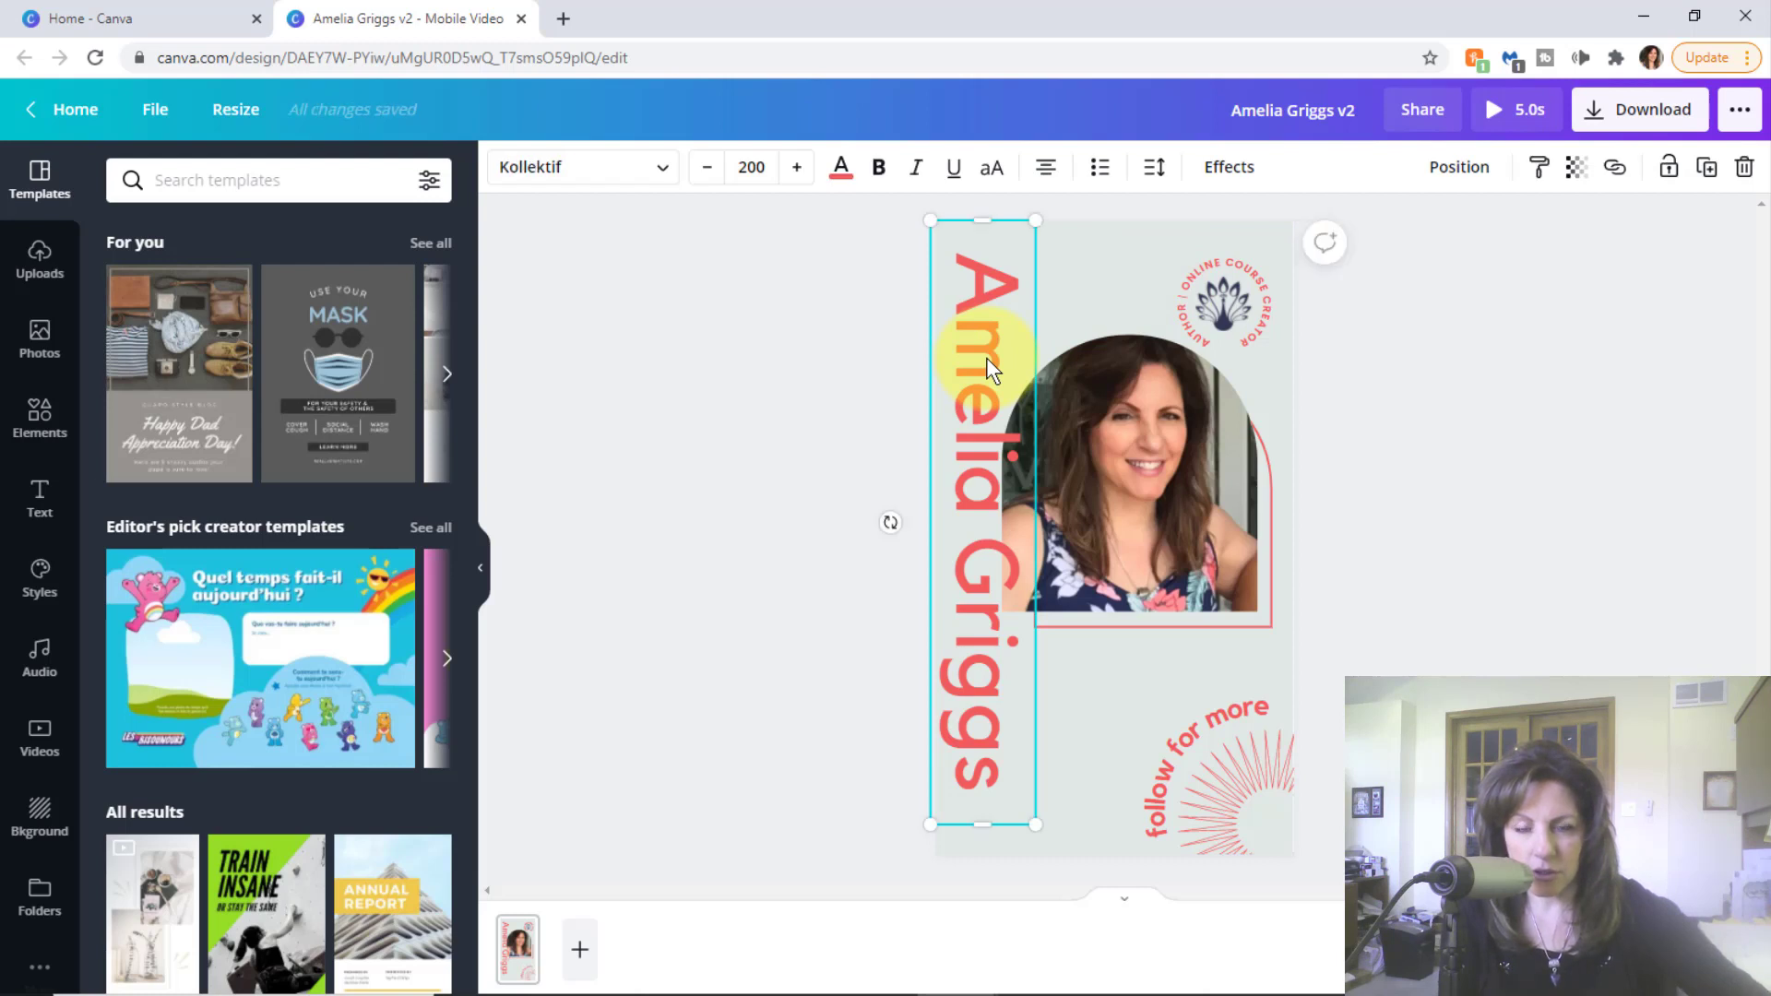
left_click(840, 174)
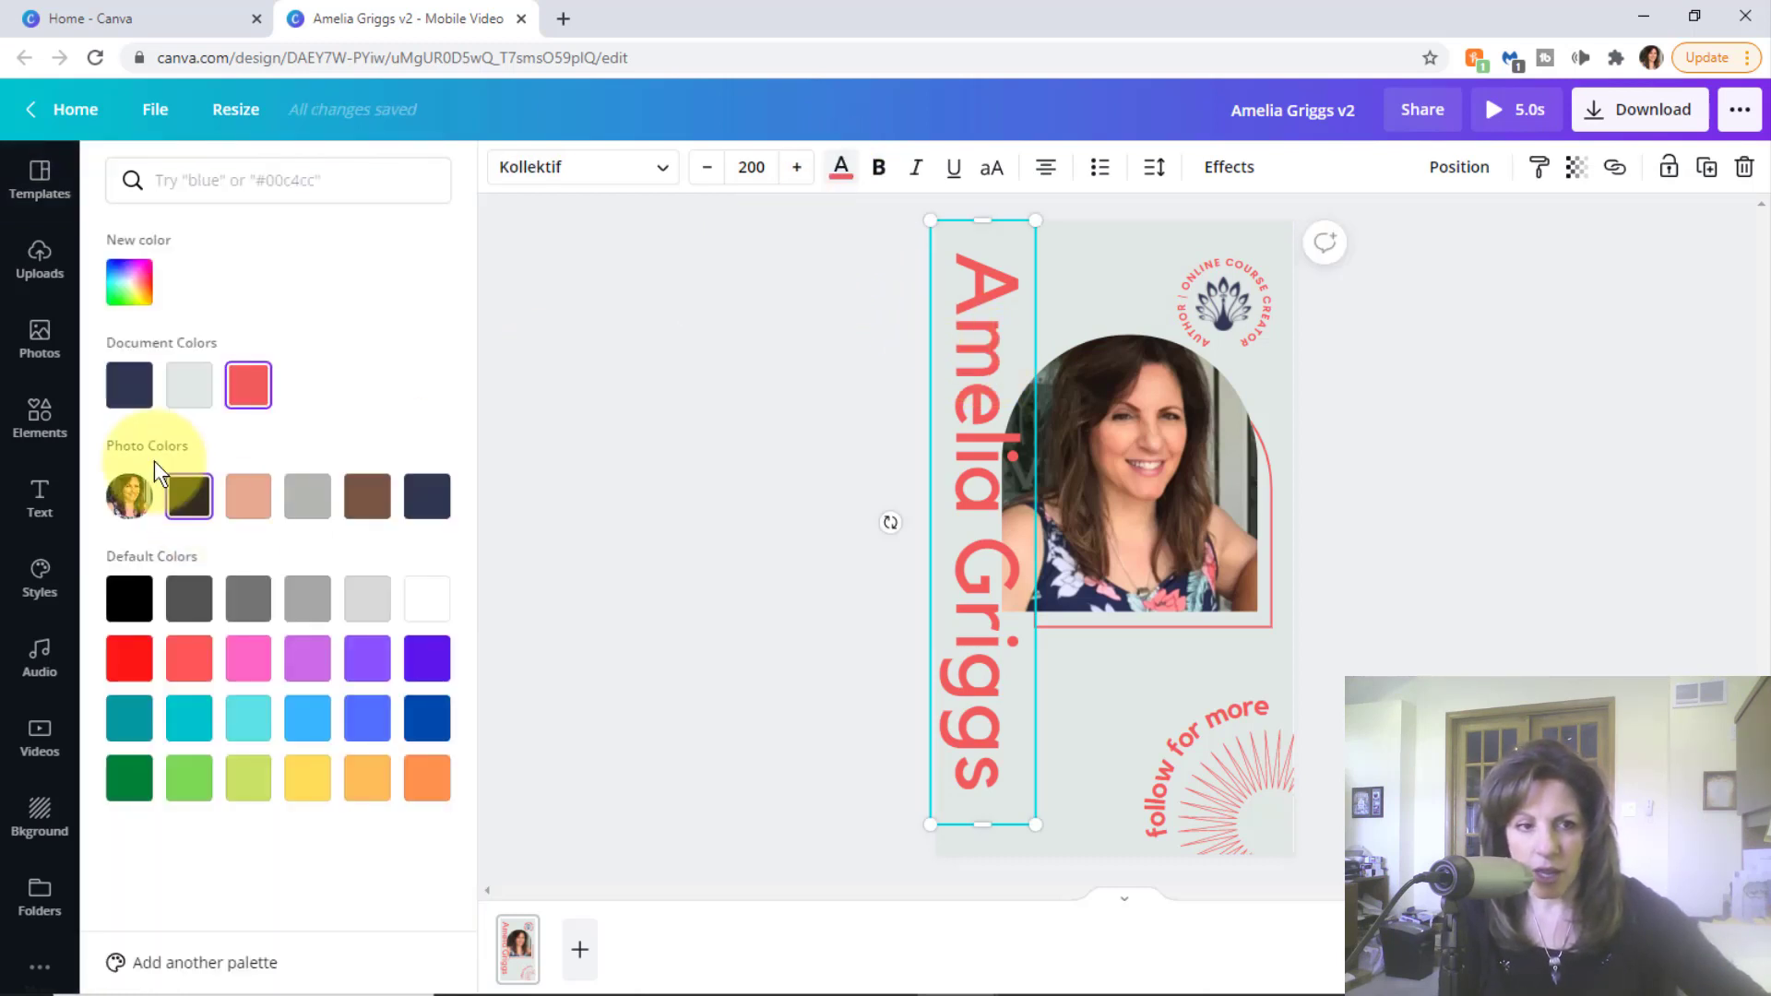
left_click(130, 285)
key("ctrl+c")
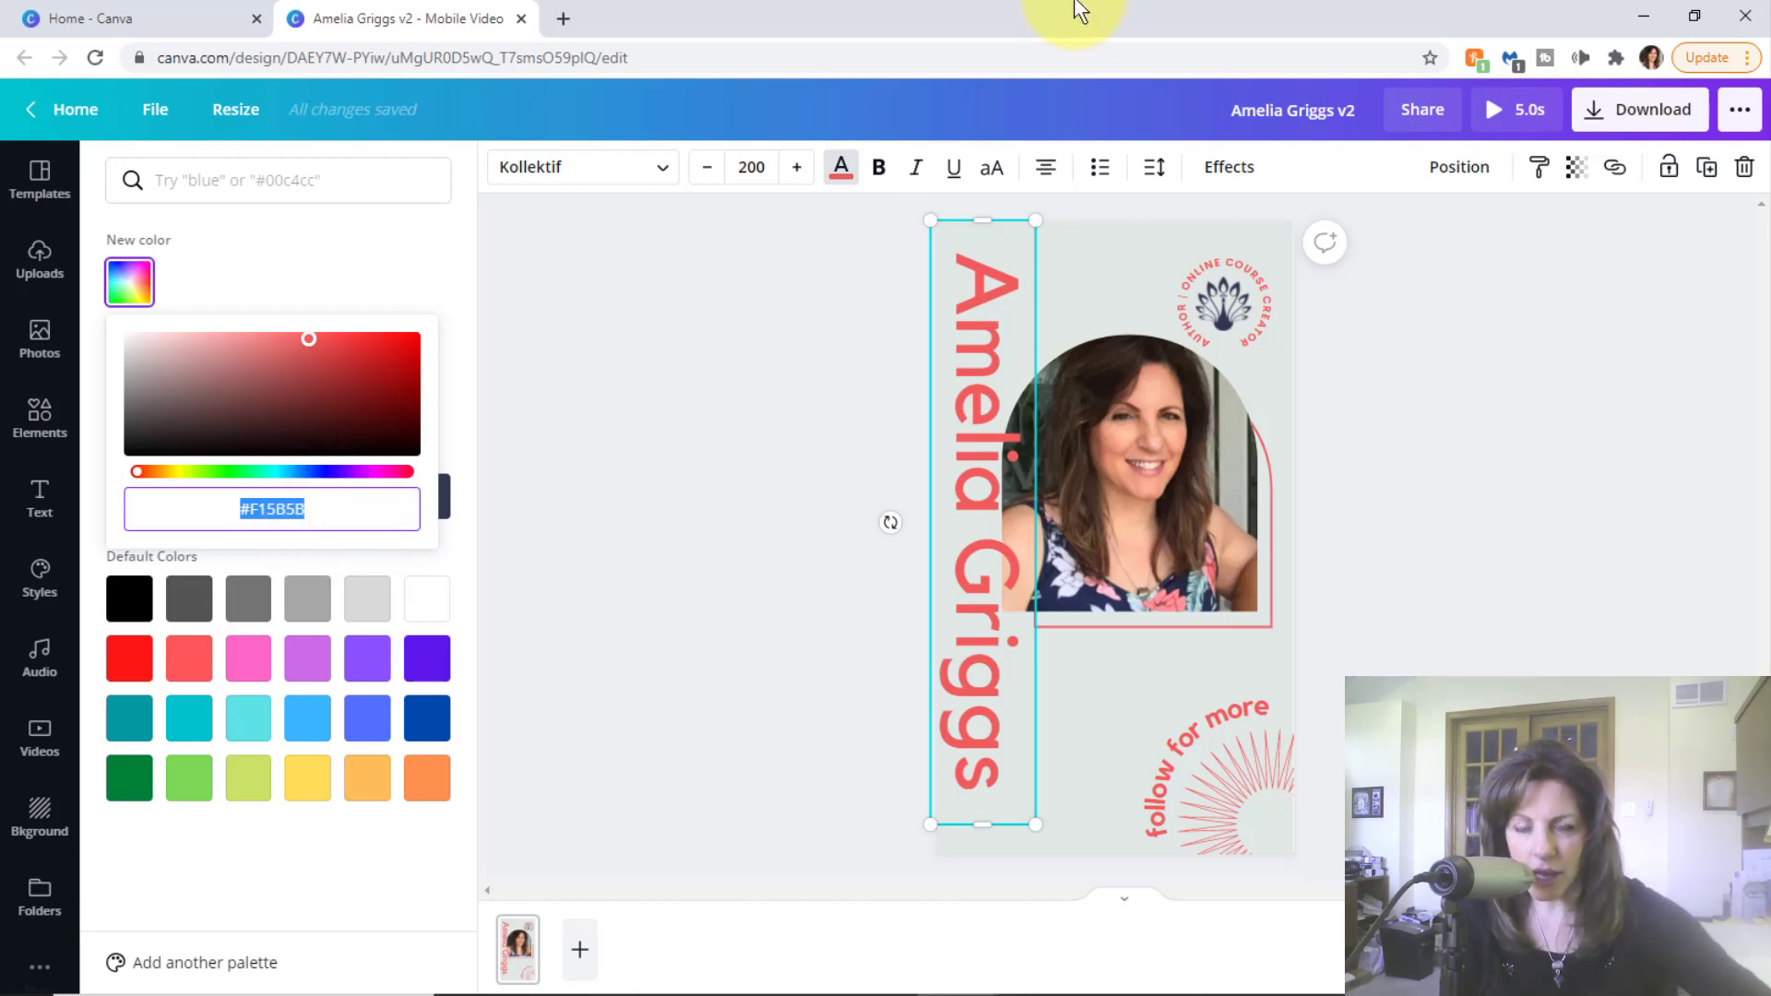
key("Escape")
key("Escape")
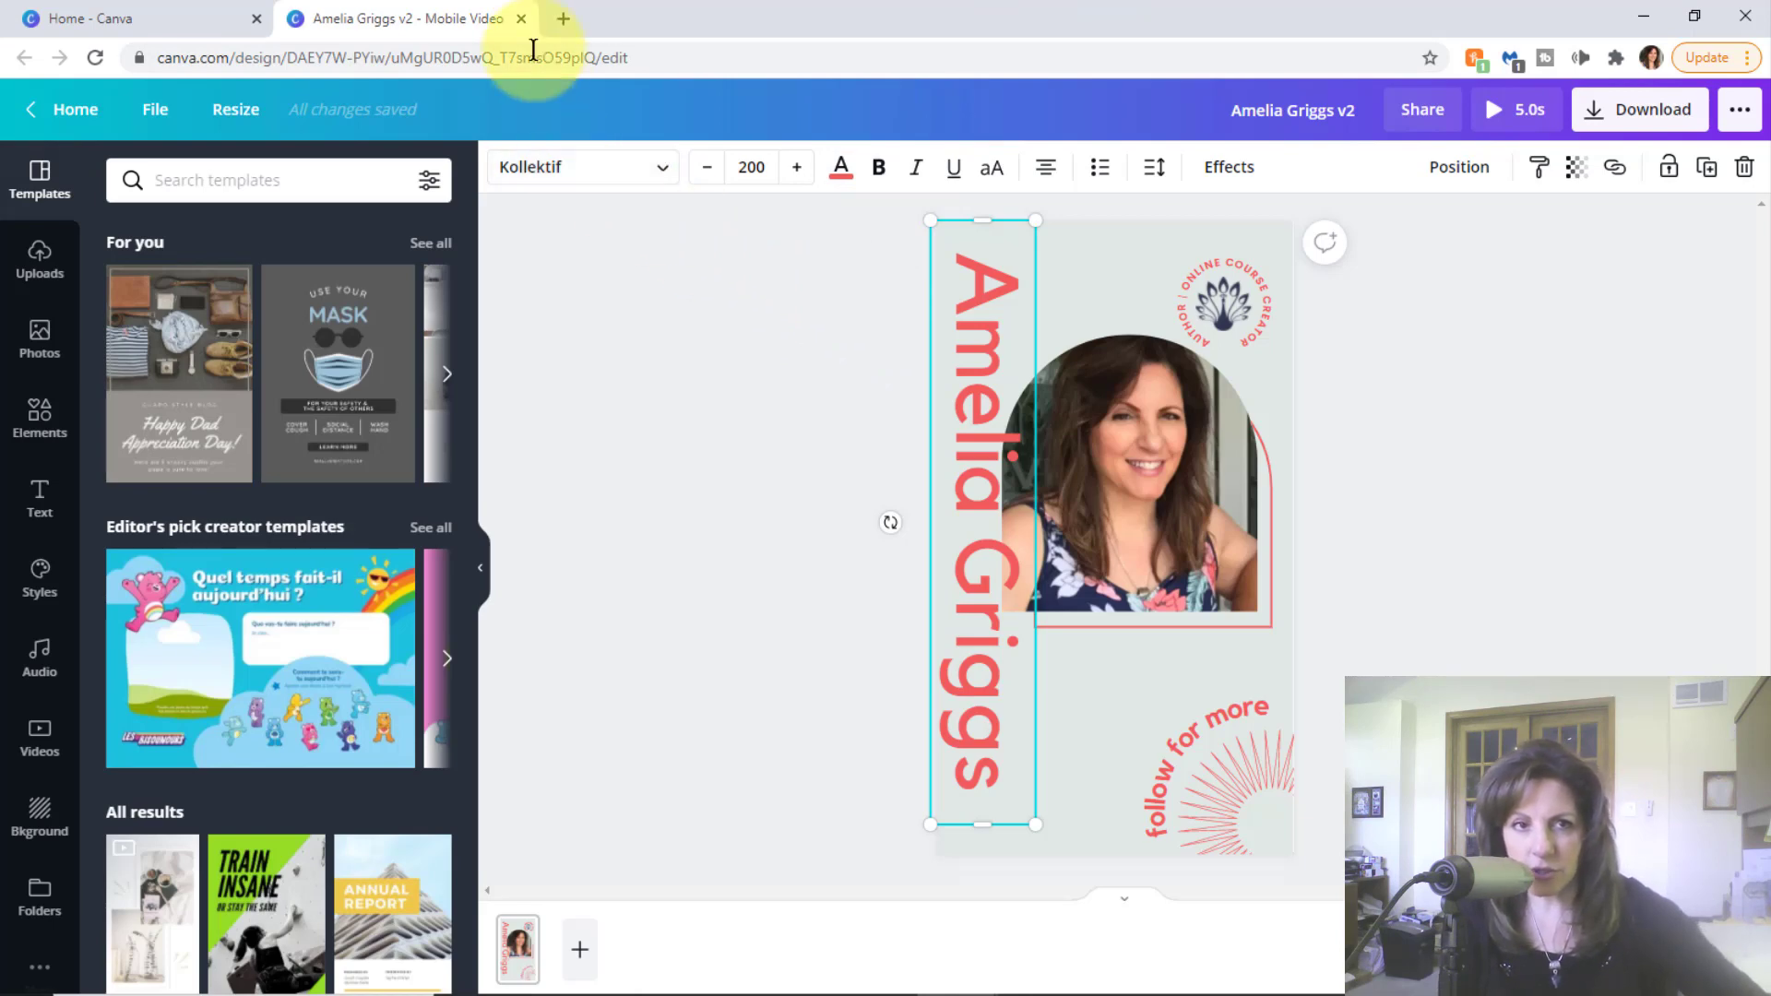
left_click(522, 18)
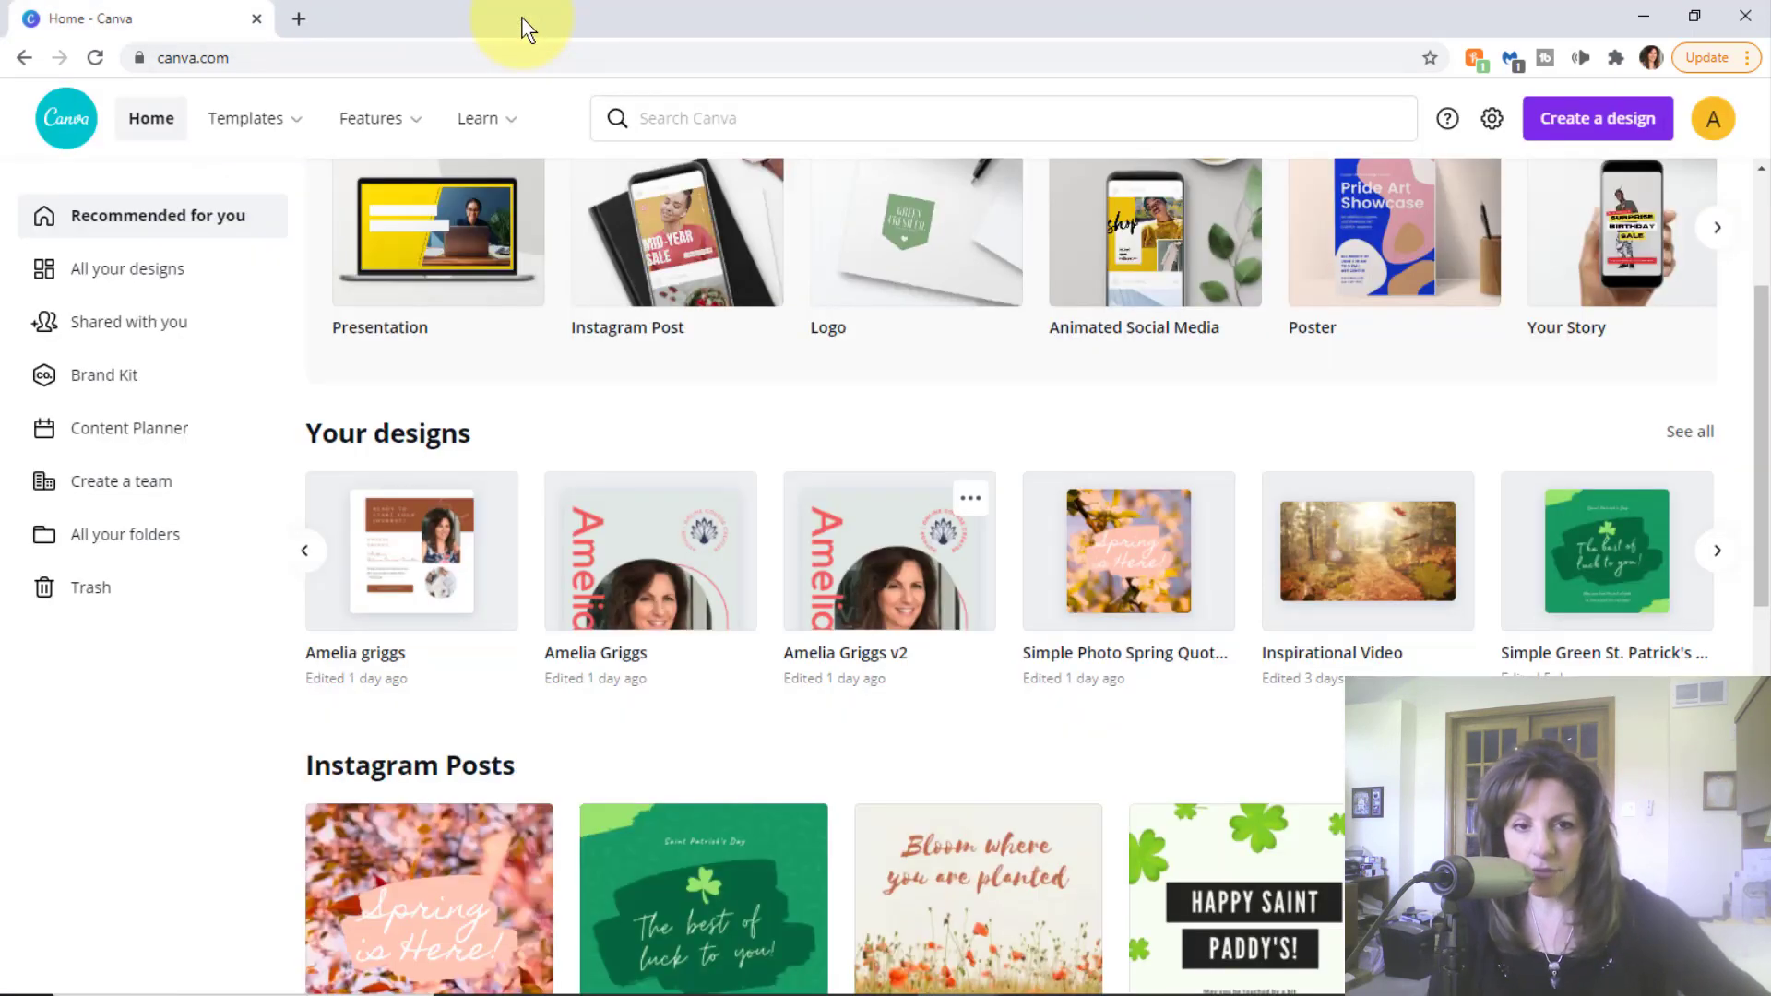
- Open the saved brown Instagram post with the portrait and recolor the "READY TO START YOUR JOURNEY?" banner to #F15B5B
left_click(415, 546)
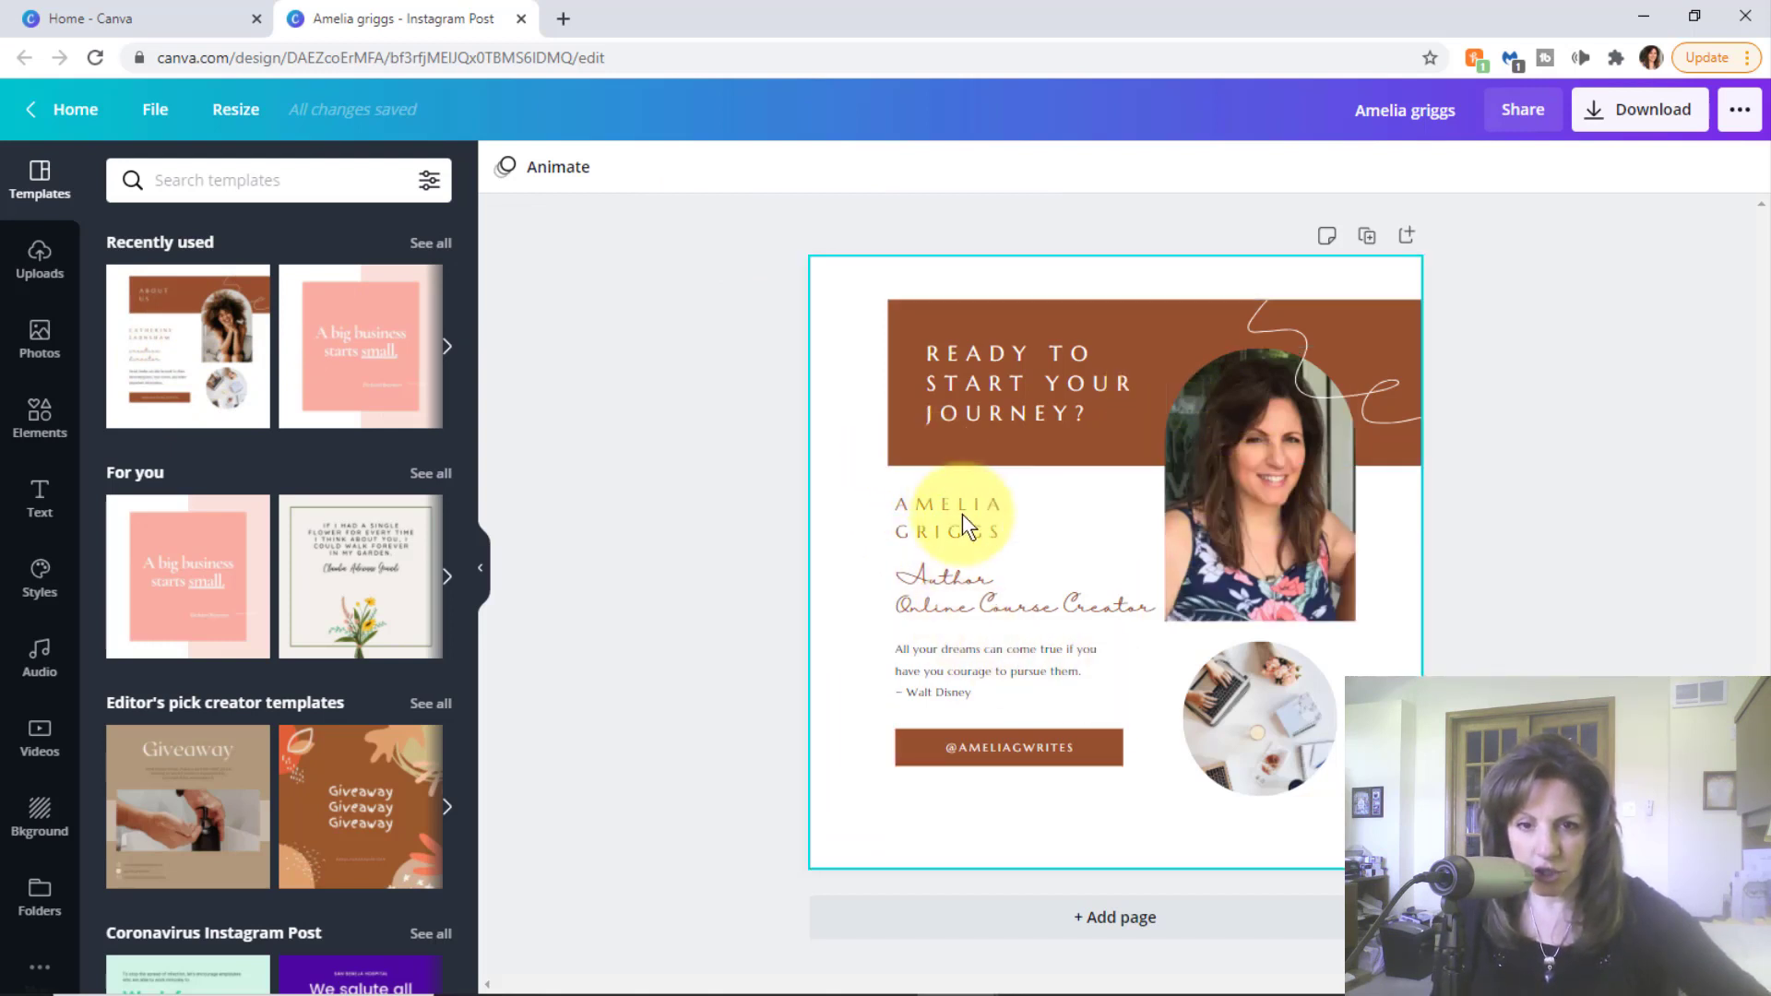
left_click(1109, 314)
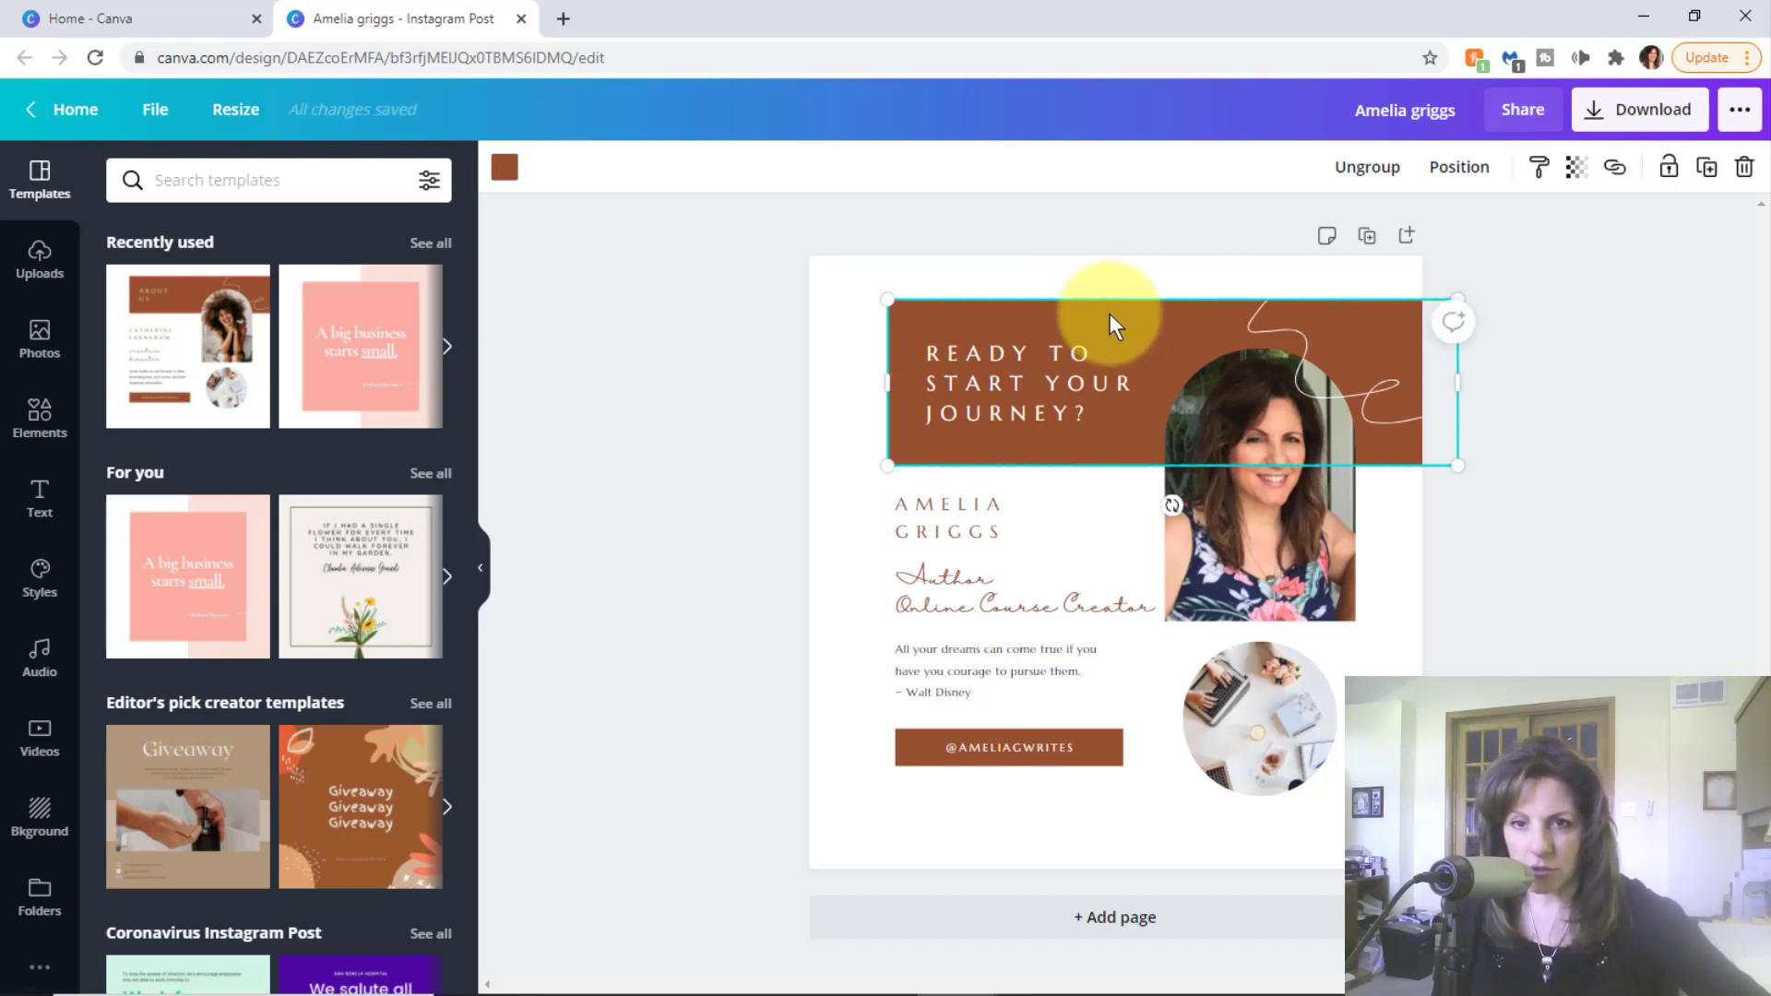
left_click(507, 169)
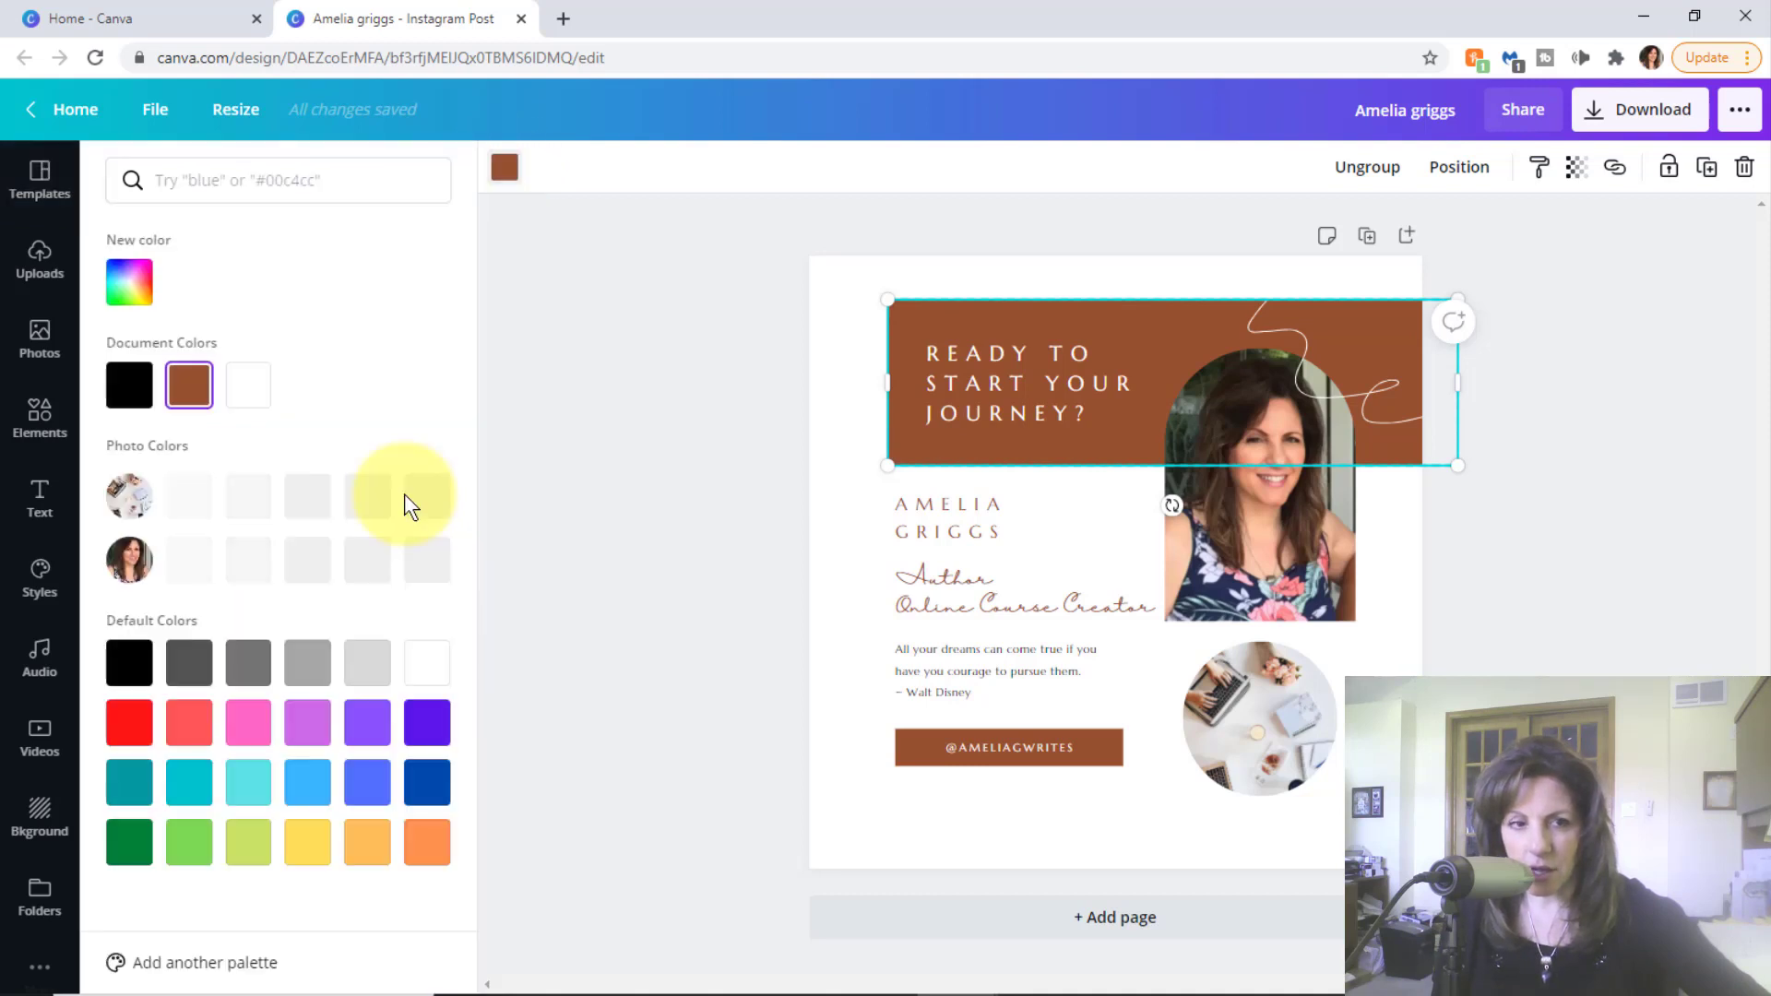
left_click(126, 288)
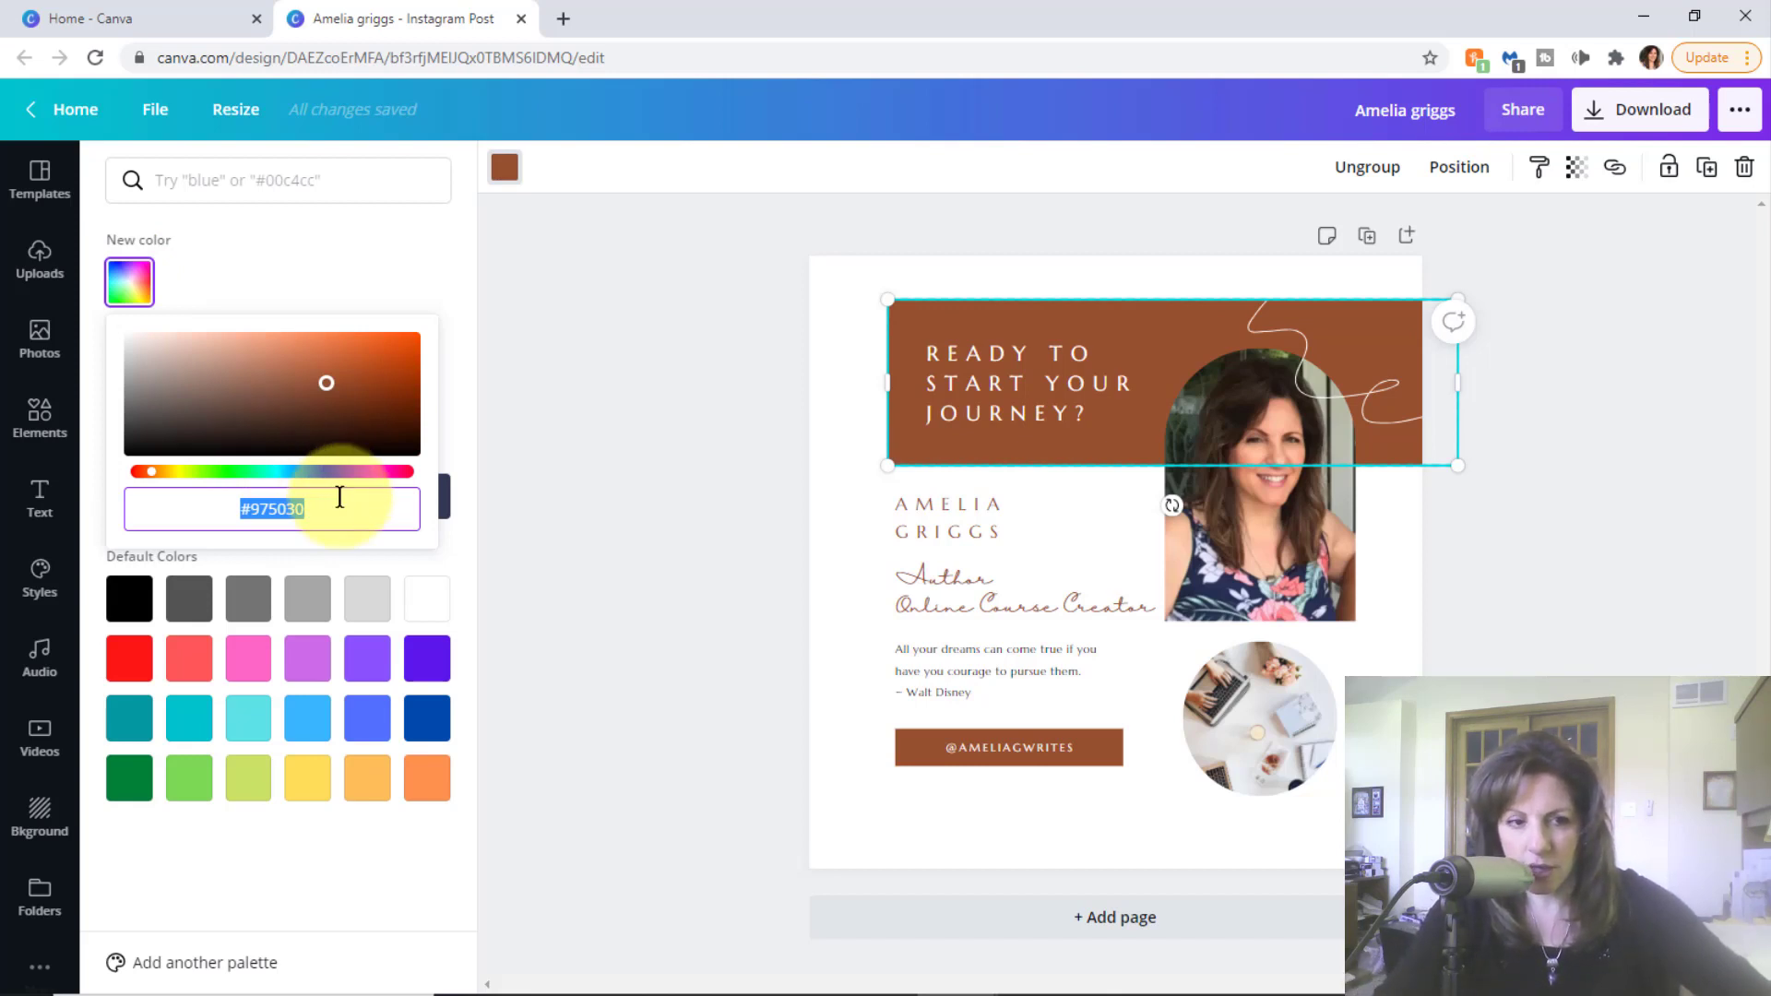
key("ctrl+v")
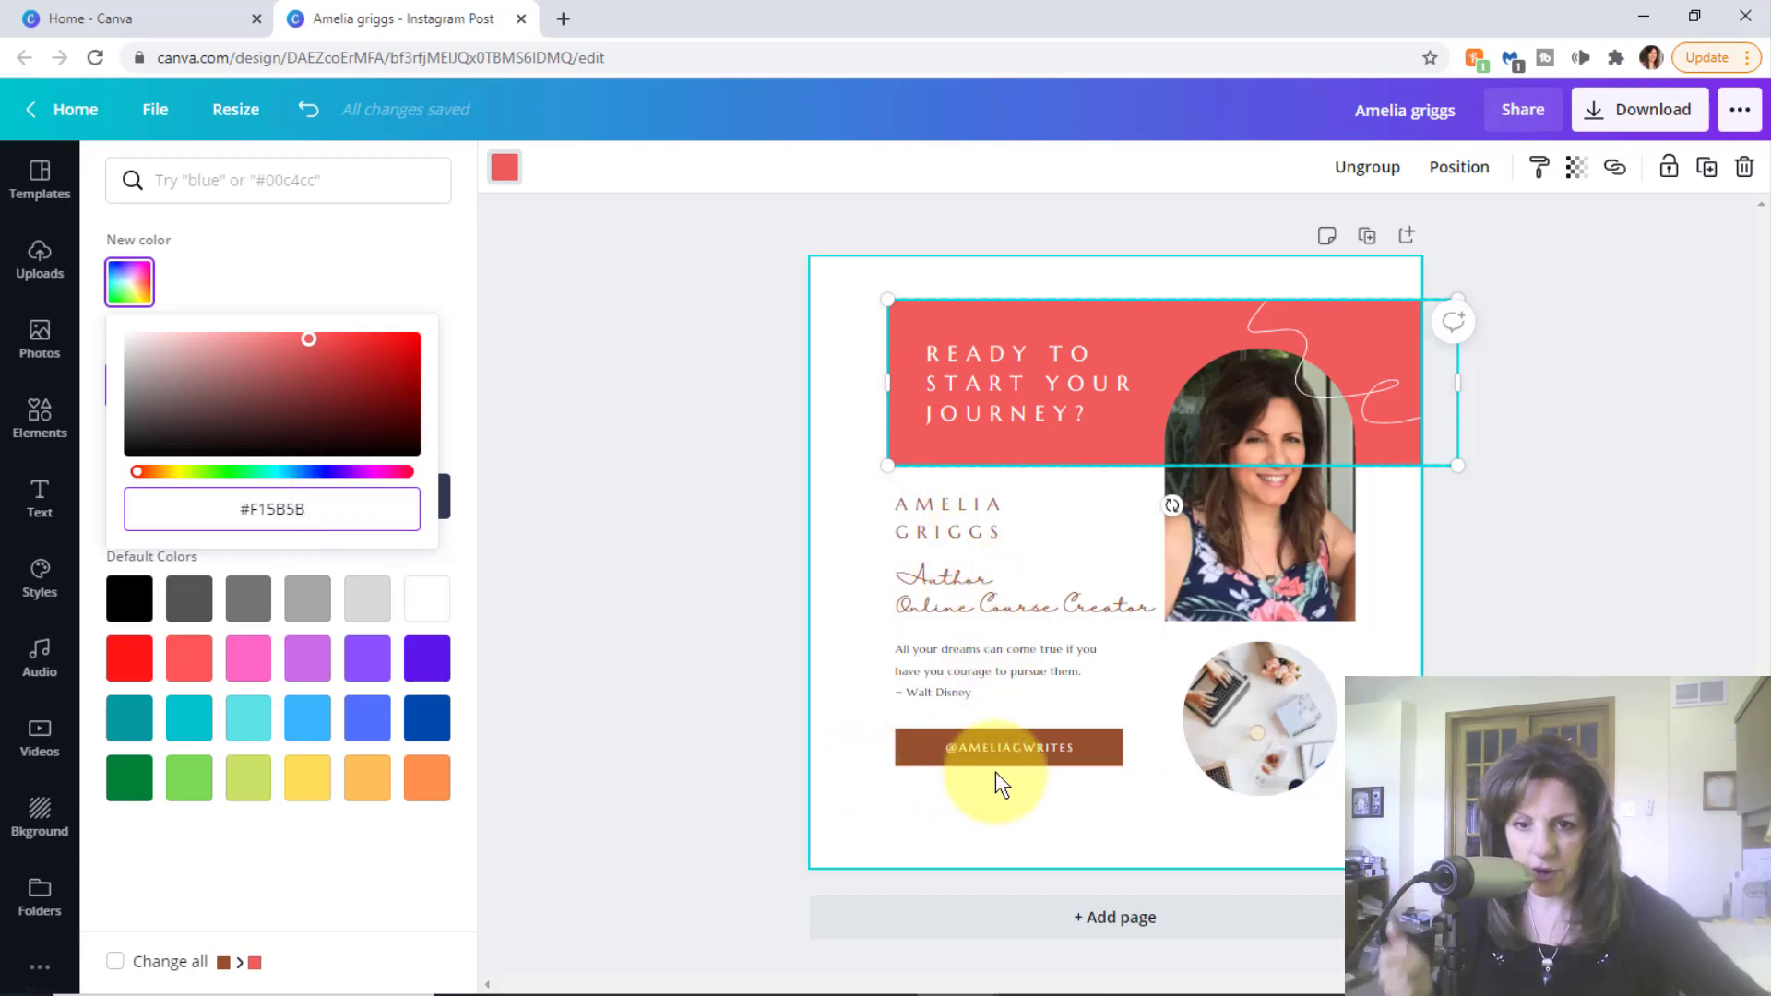
- Ungroup the block holding the name, job title, quote and social handle bar, and deselect its parts
left_click(1101, 743)
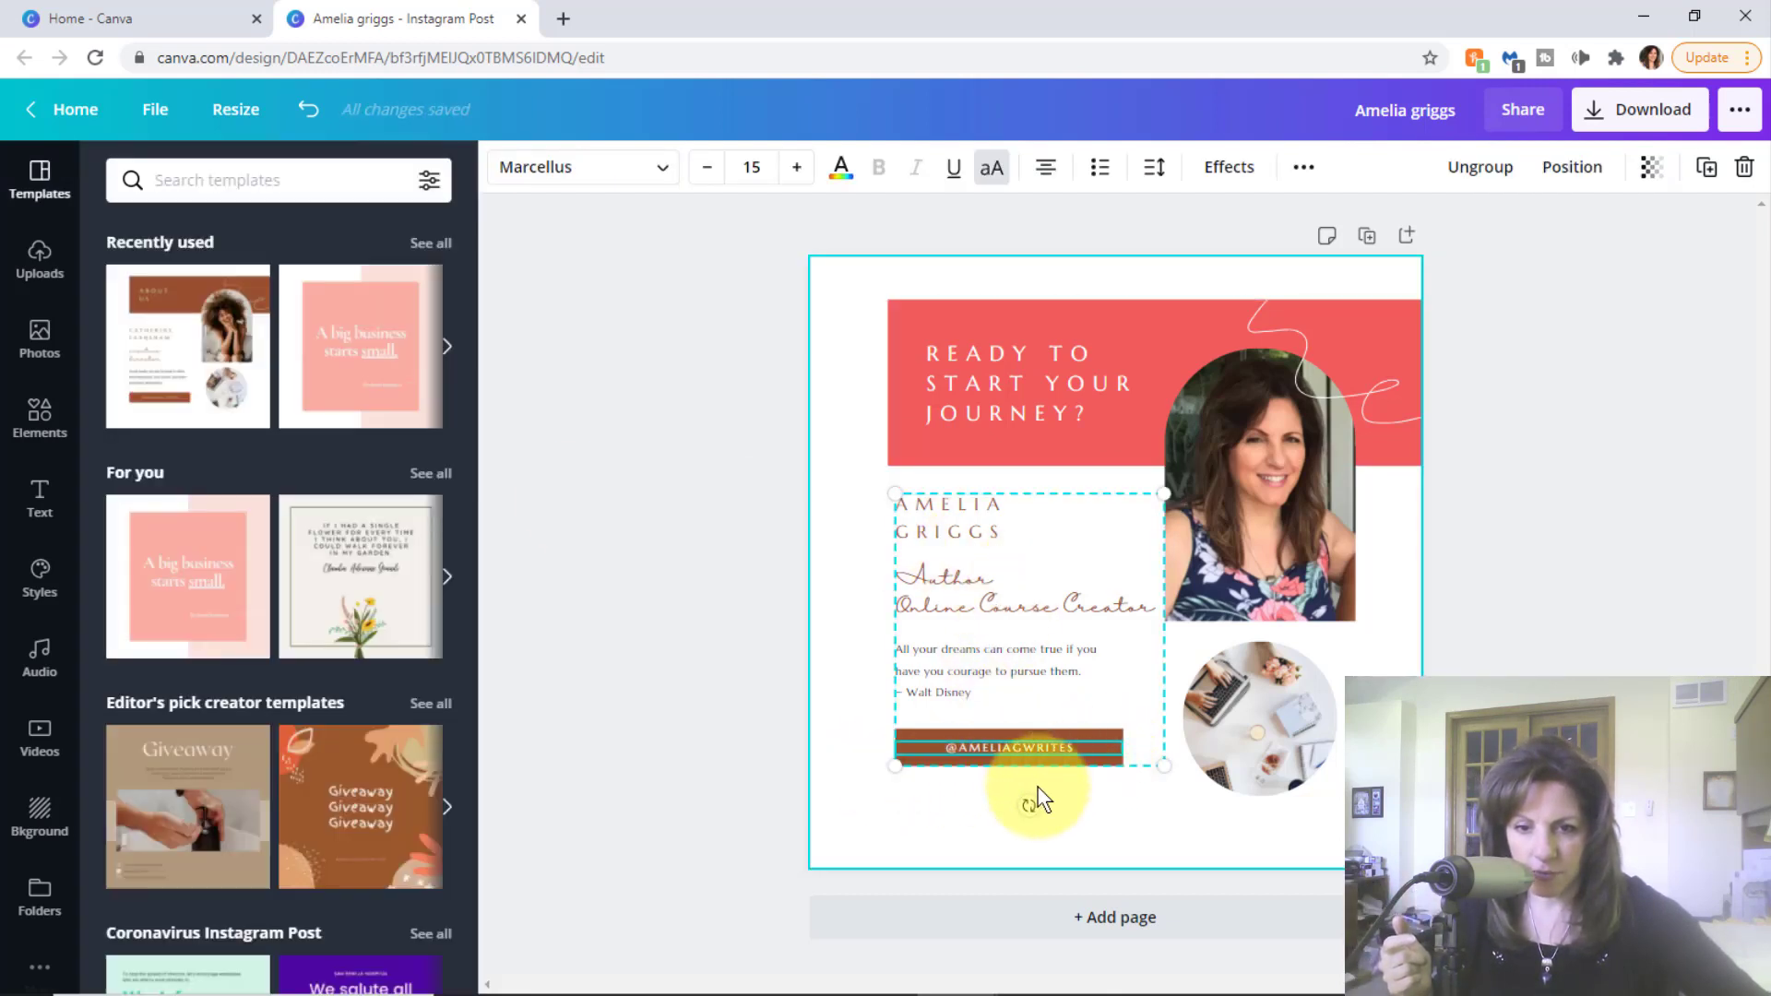
left_click(941, 761)
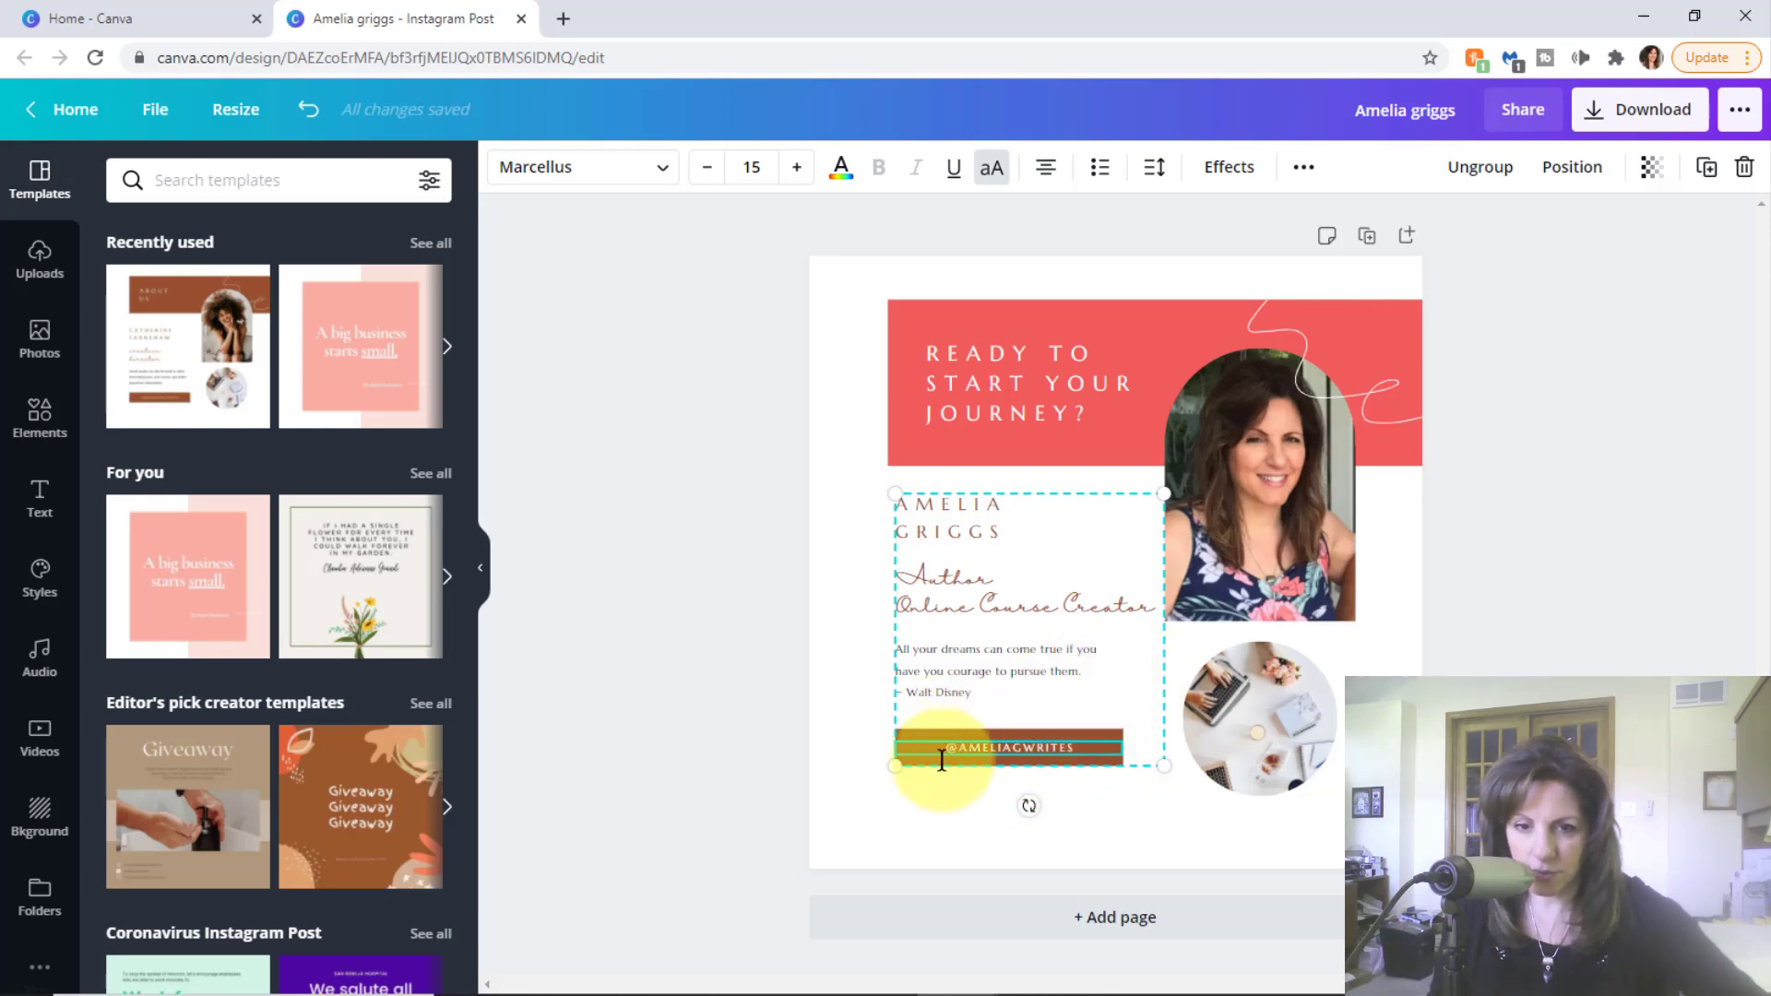
left_click(922, 740)
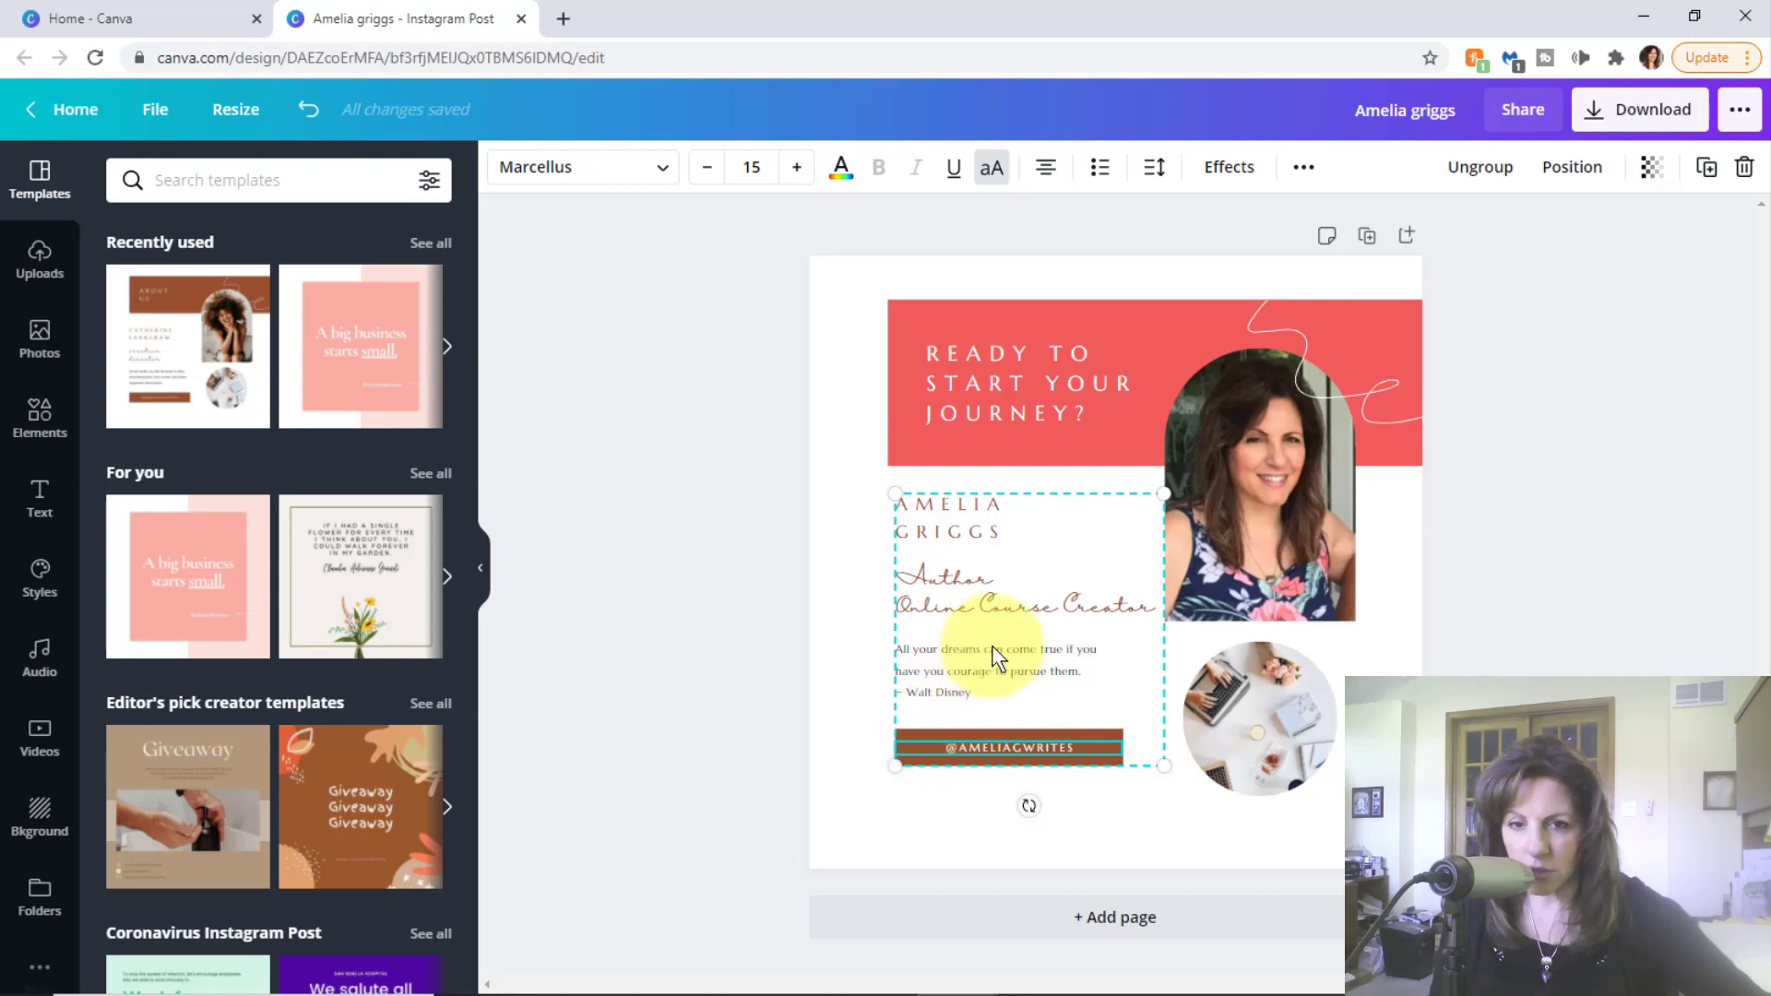
right_click(966, 739)
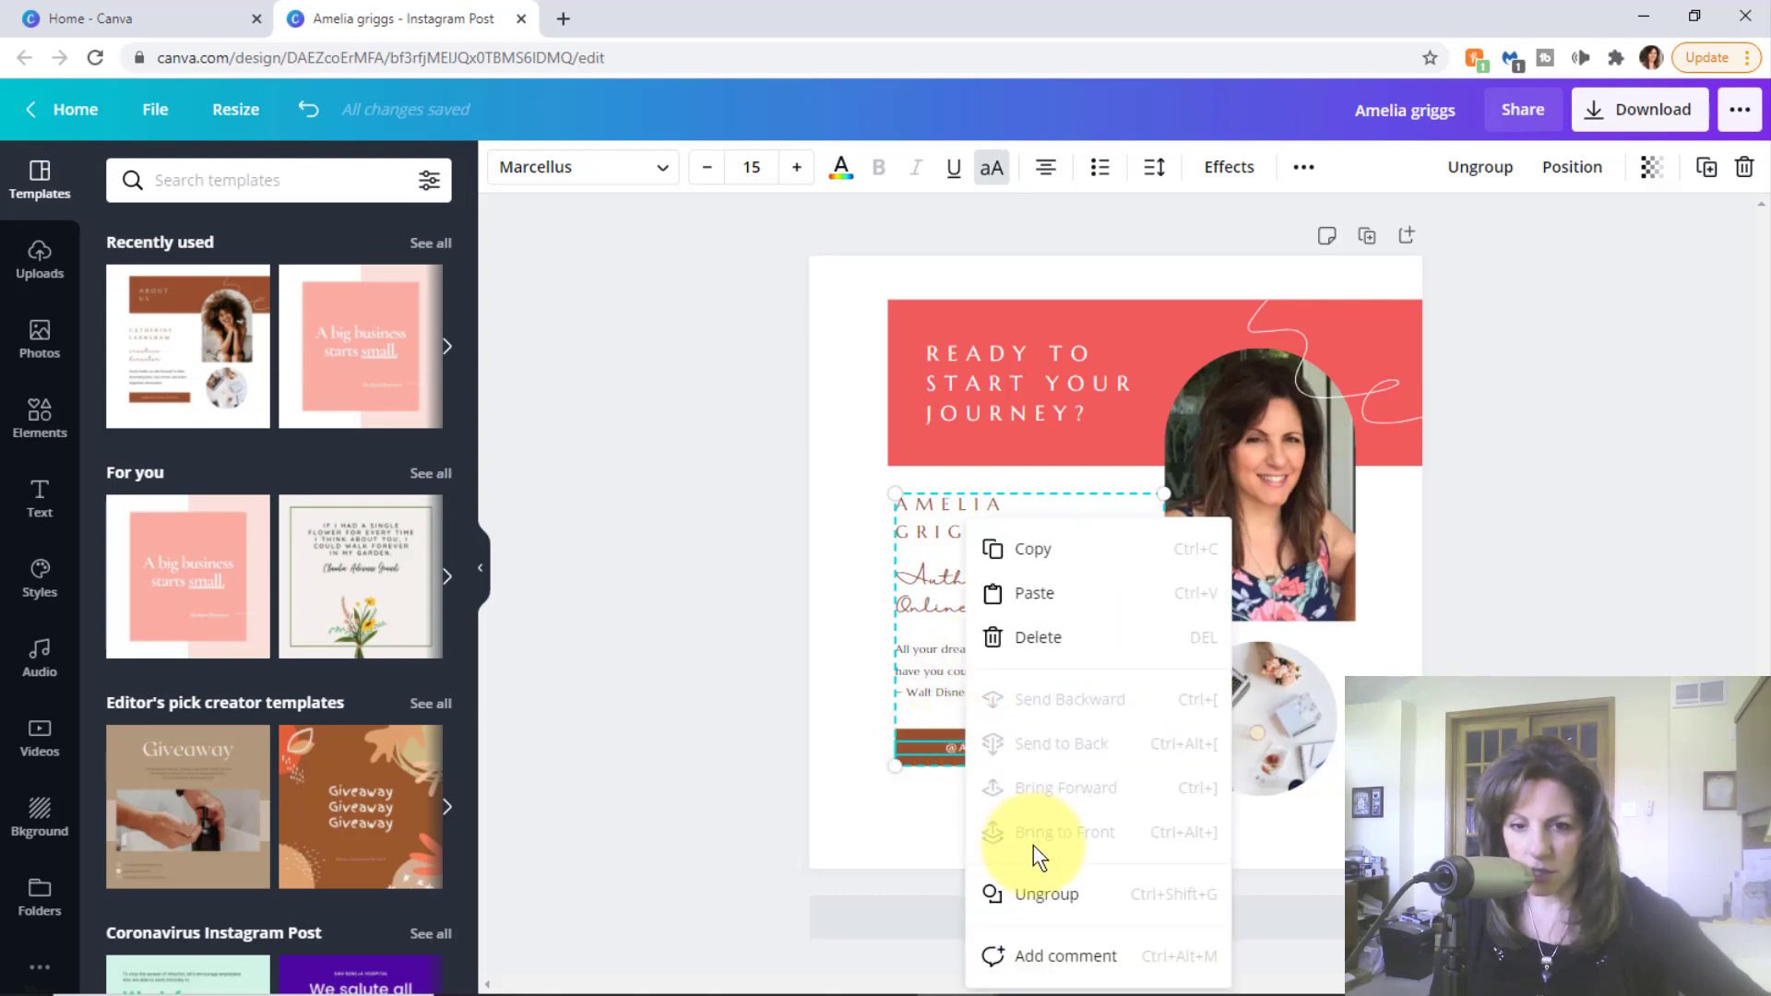
left_click(1081, 899)
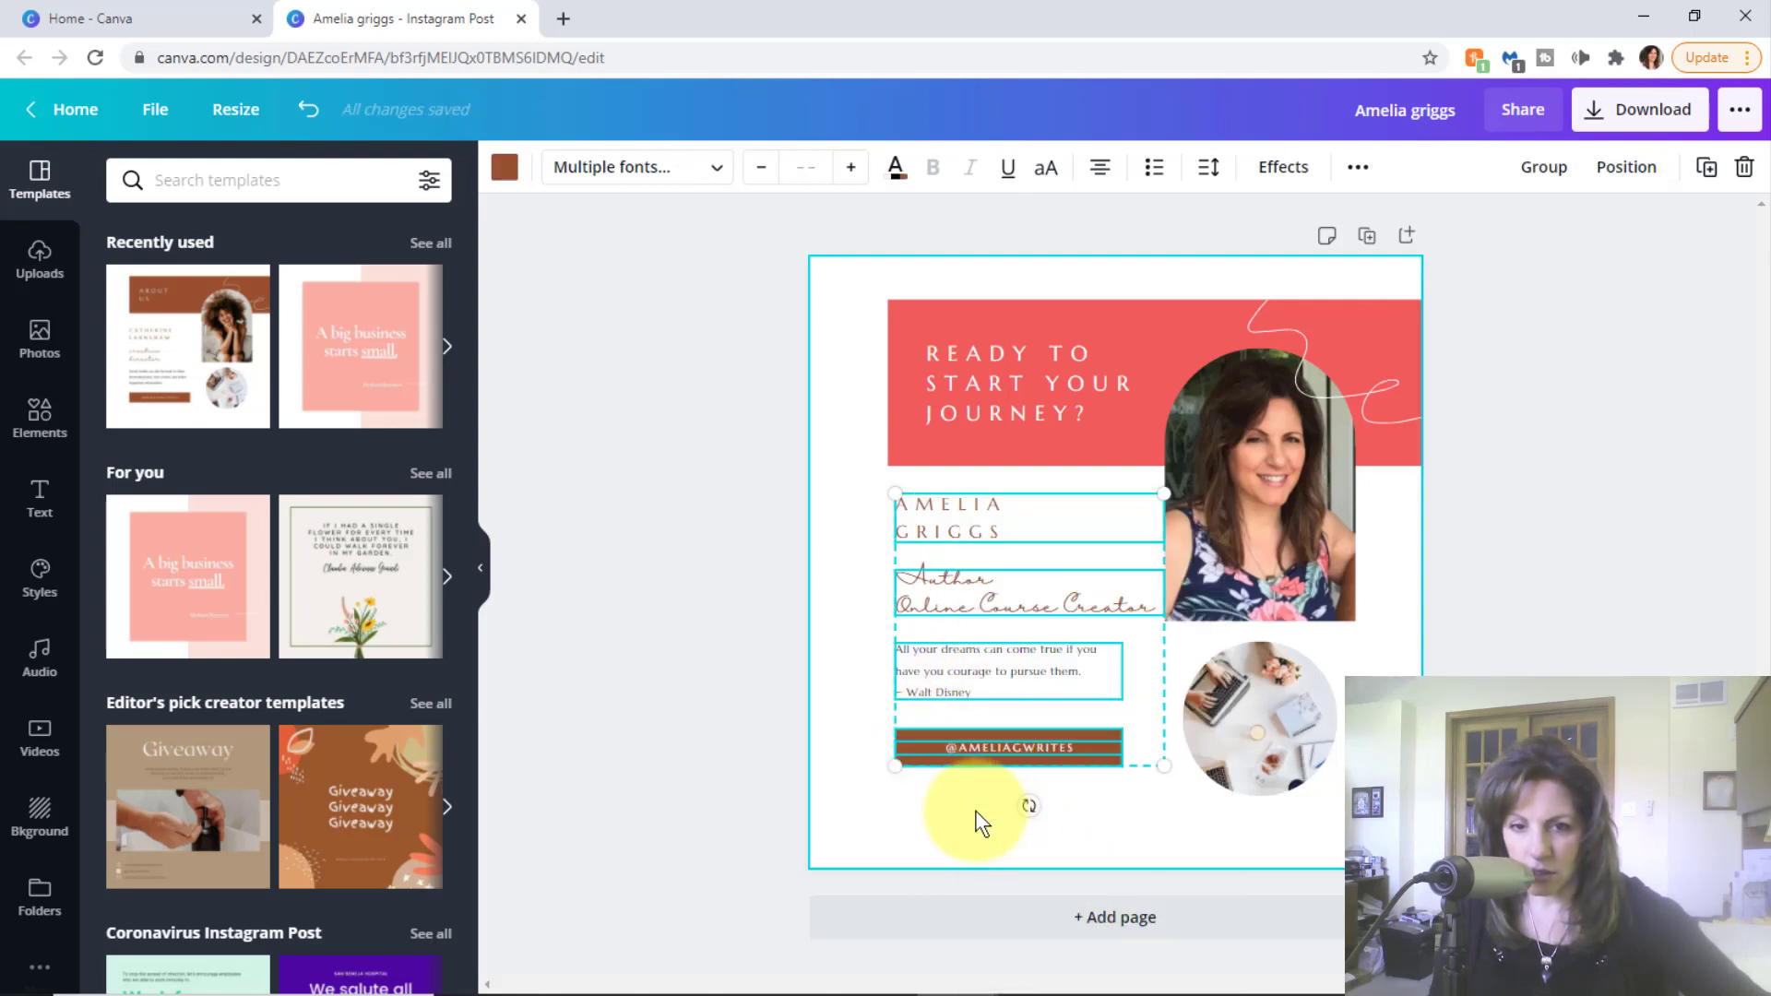
left_click(941, 783)
- Recolor the brown bar behind the social media handle to #F15B5B
left_click(906, 735)
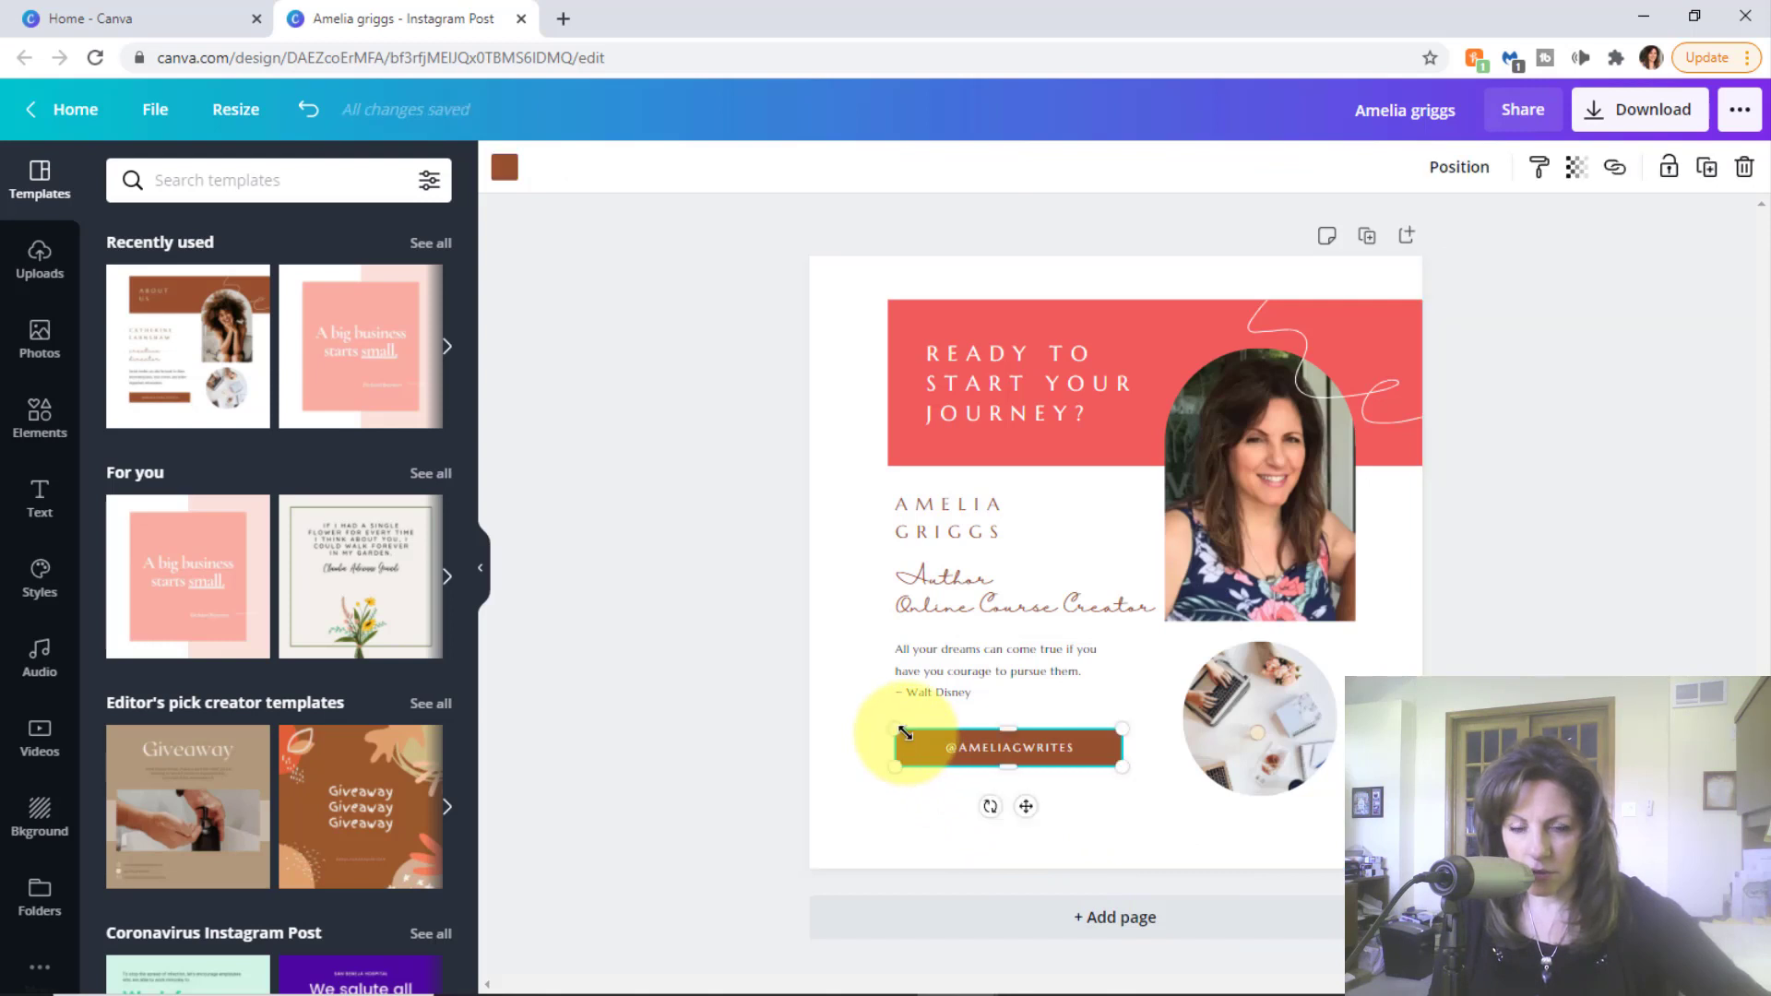
left_click(504, 168)
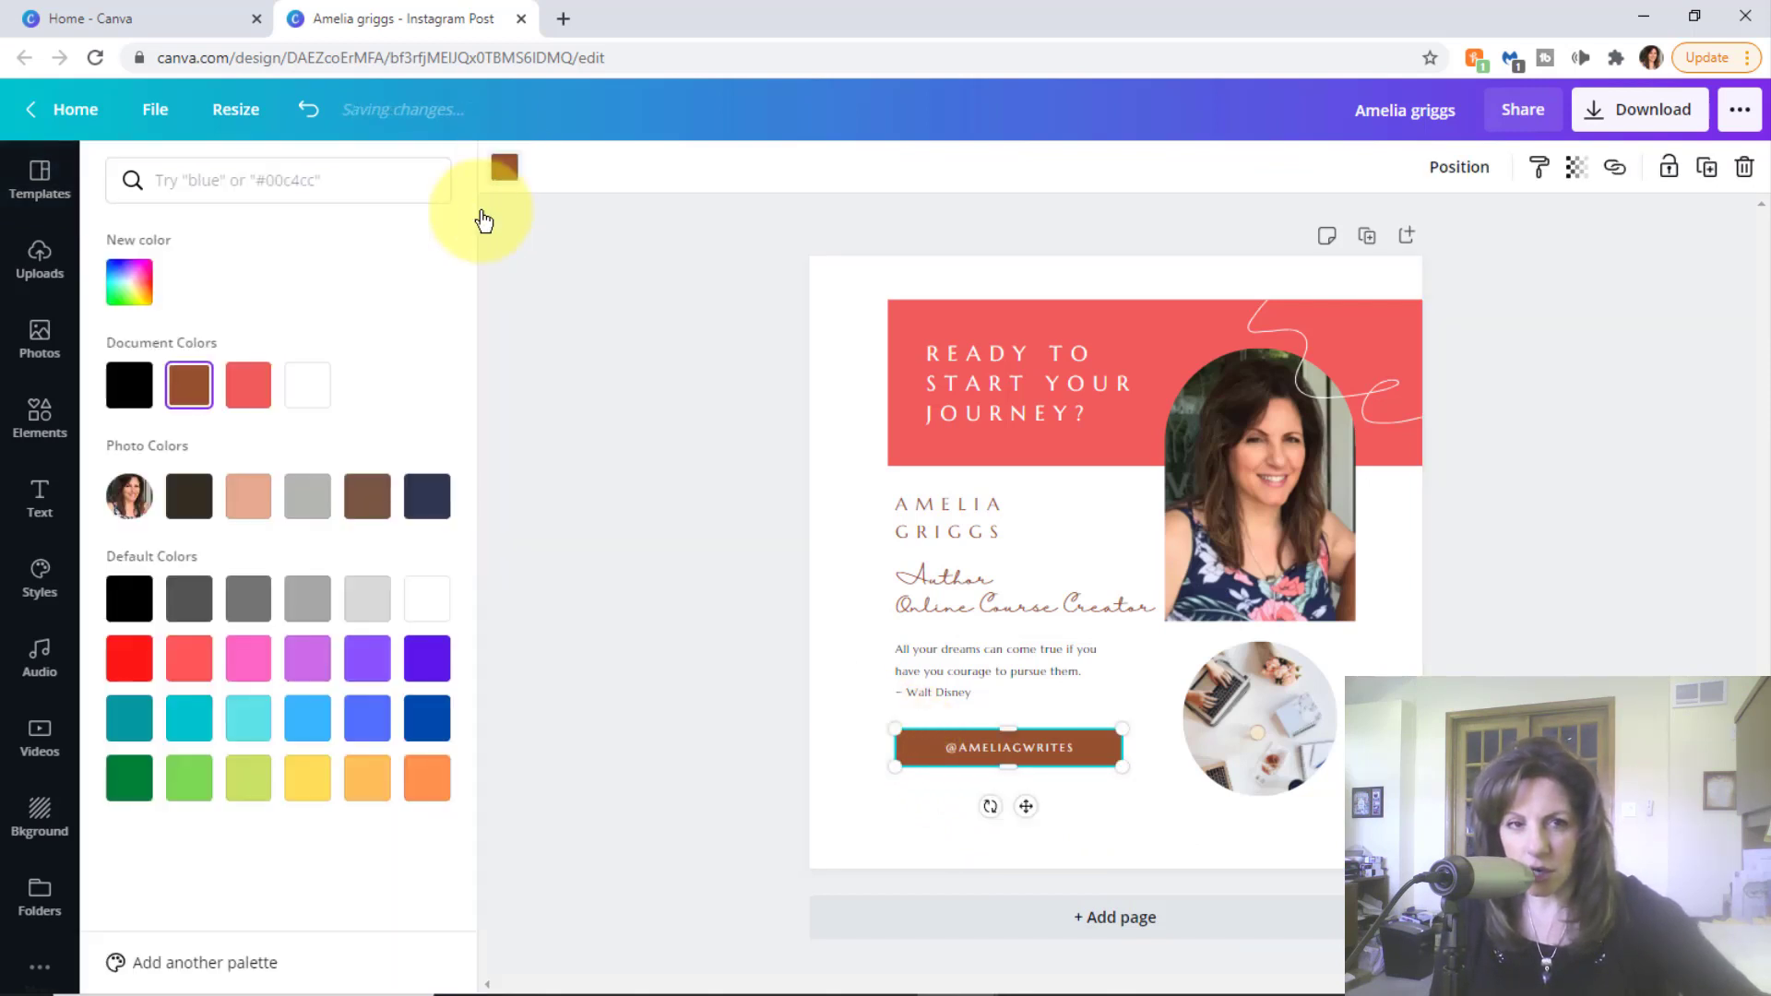
left_click(130, 283)
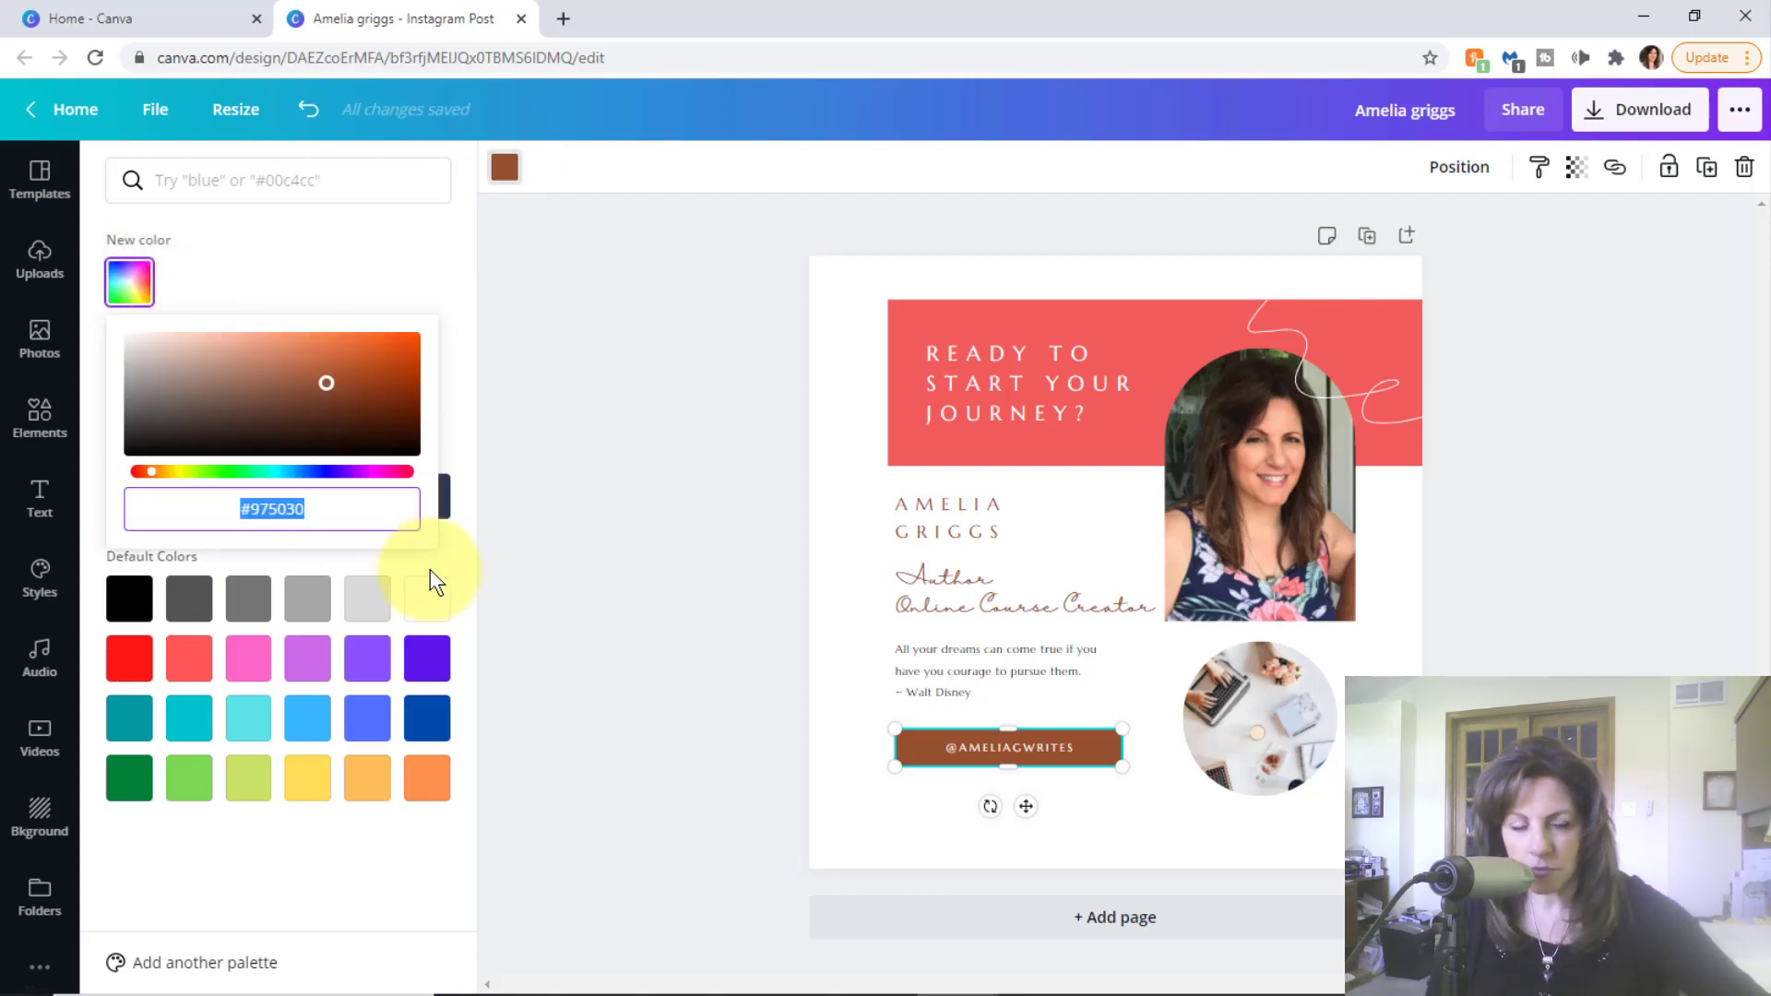
key("ctrl+v")
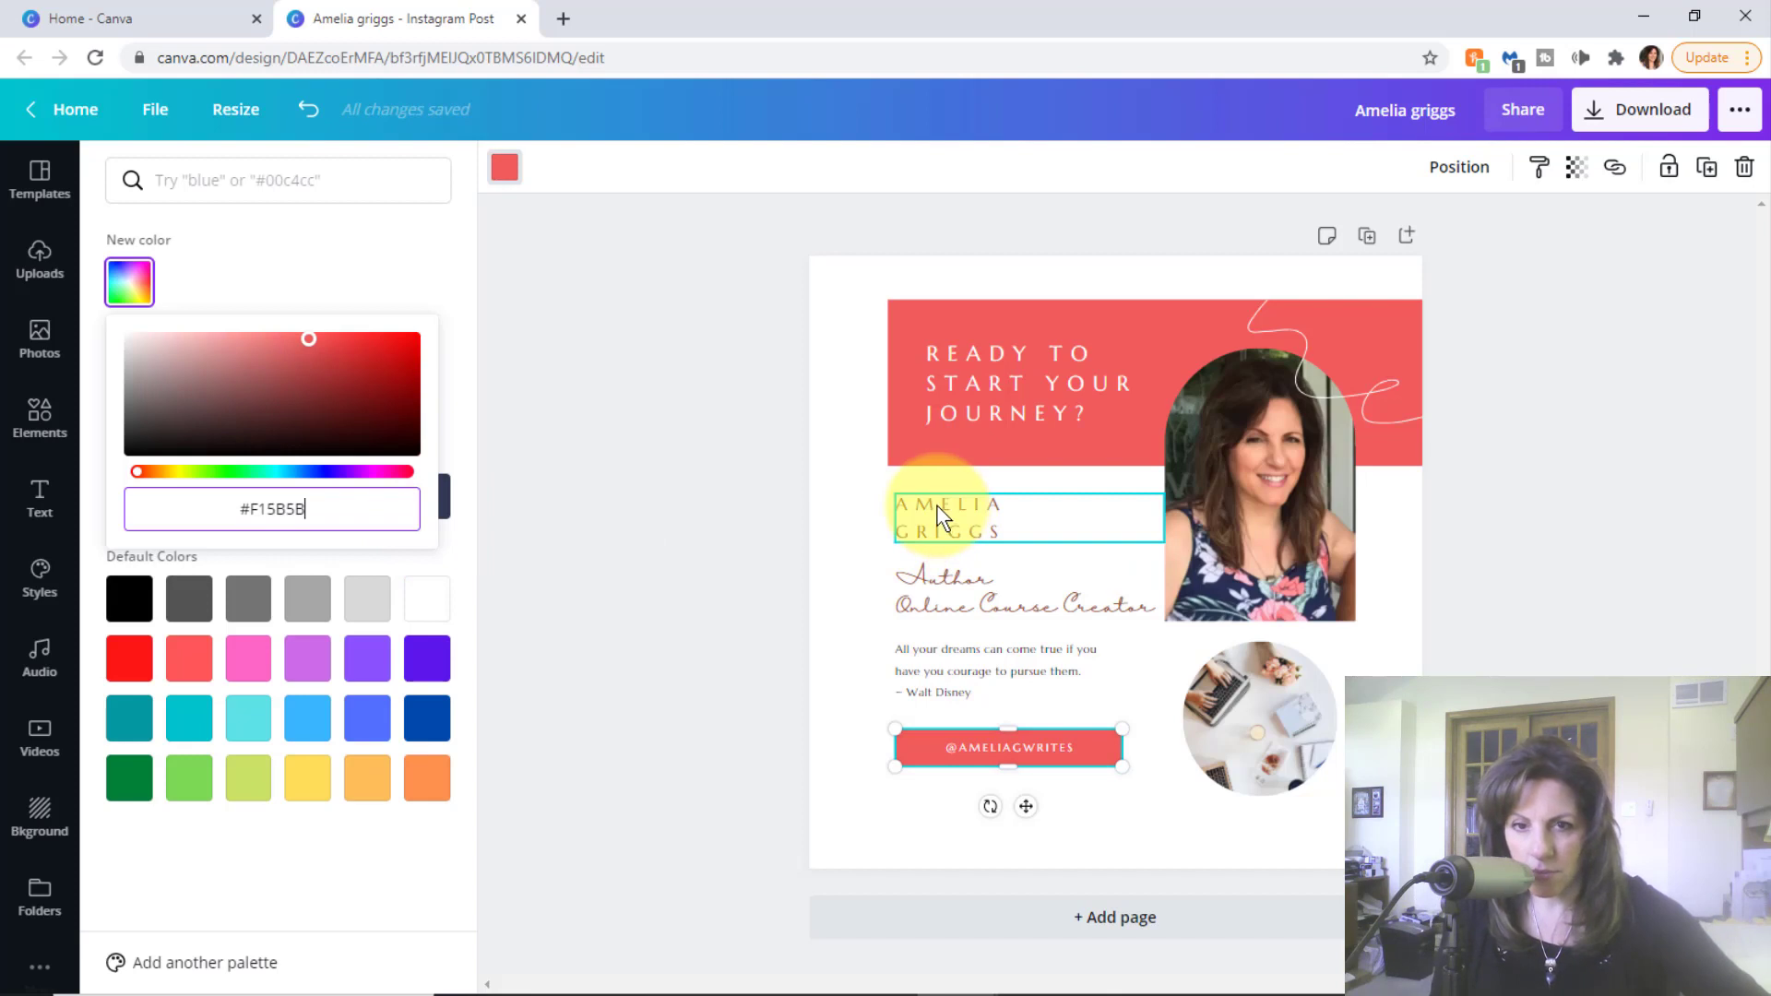
left_click(753, 348)
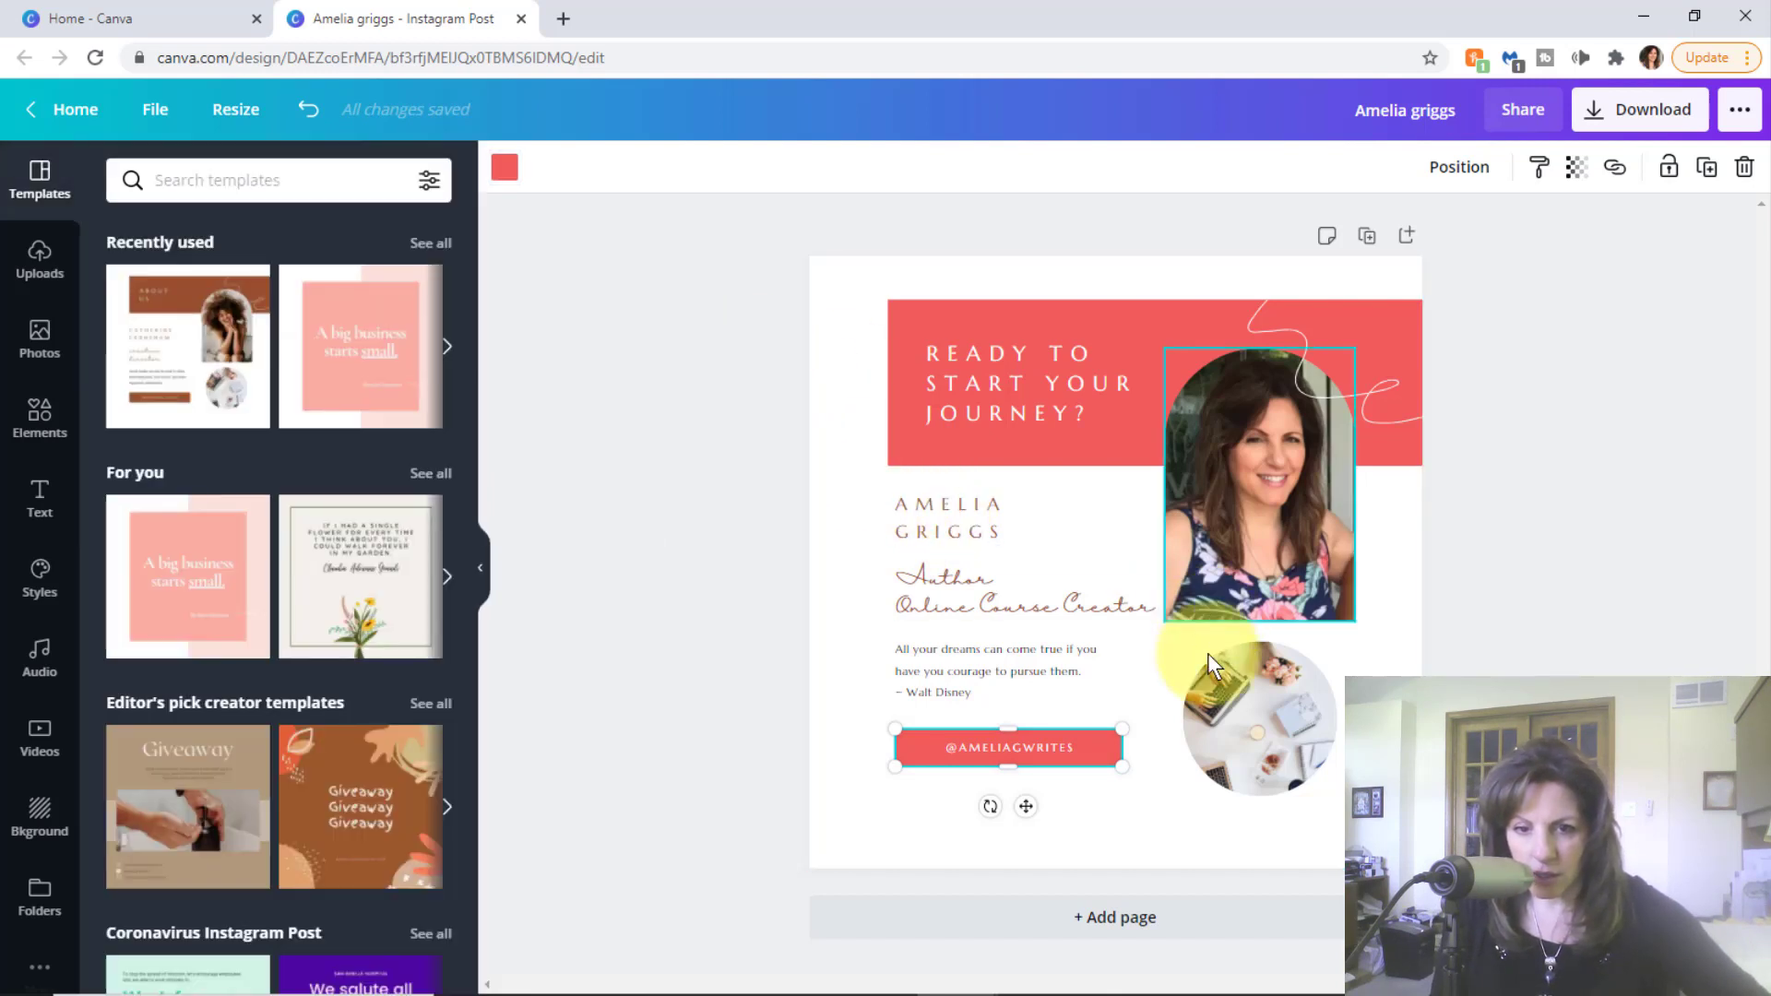
- Recolor the name text below the banner with the very dark brown from the portrait's photo colors
left_click(952, 505)
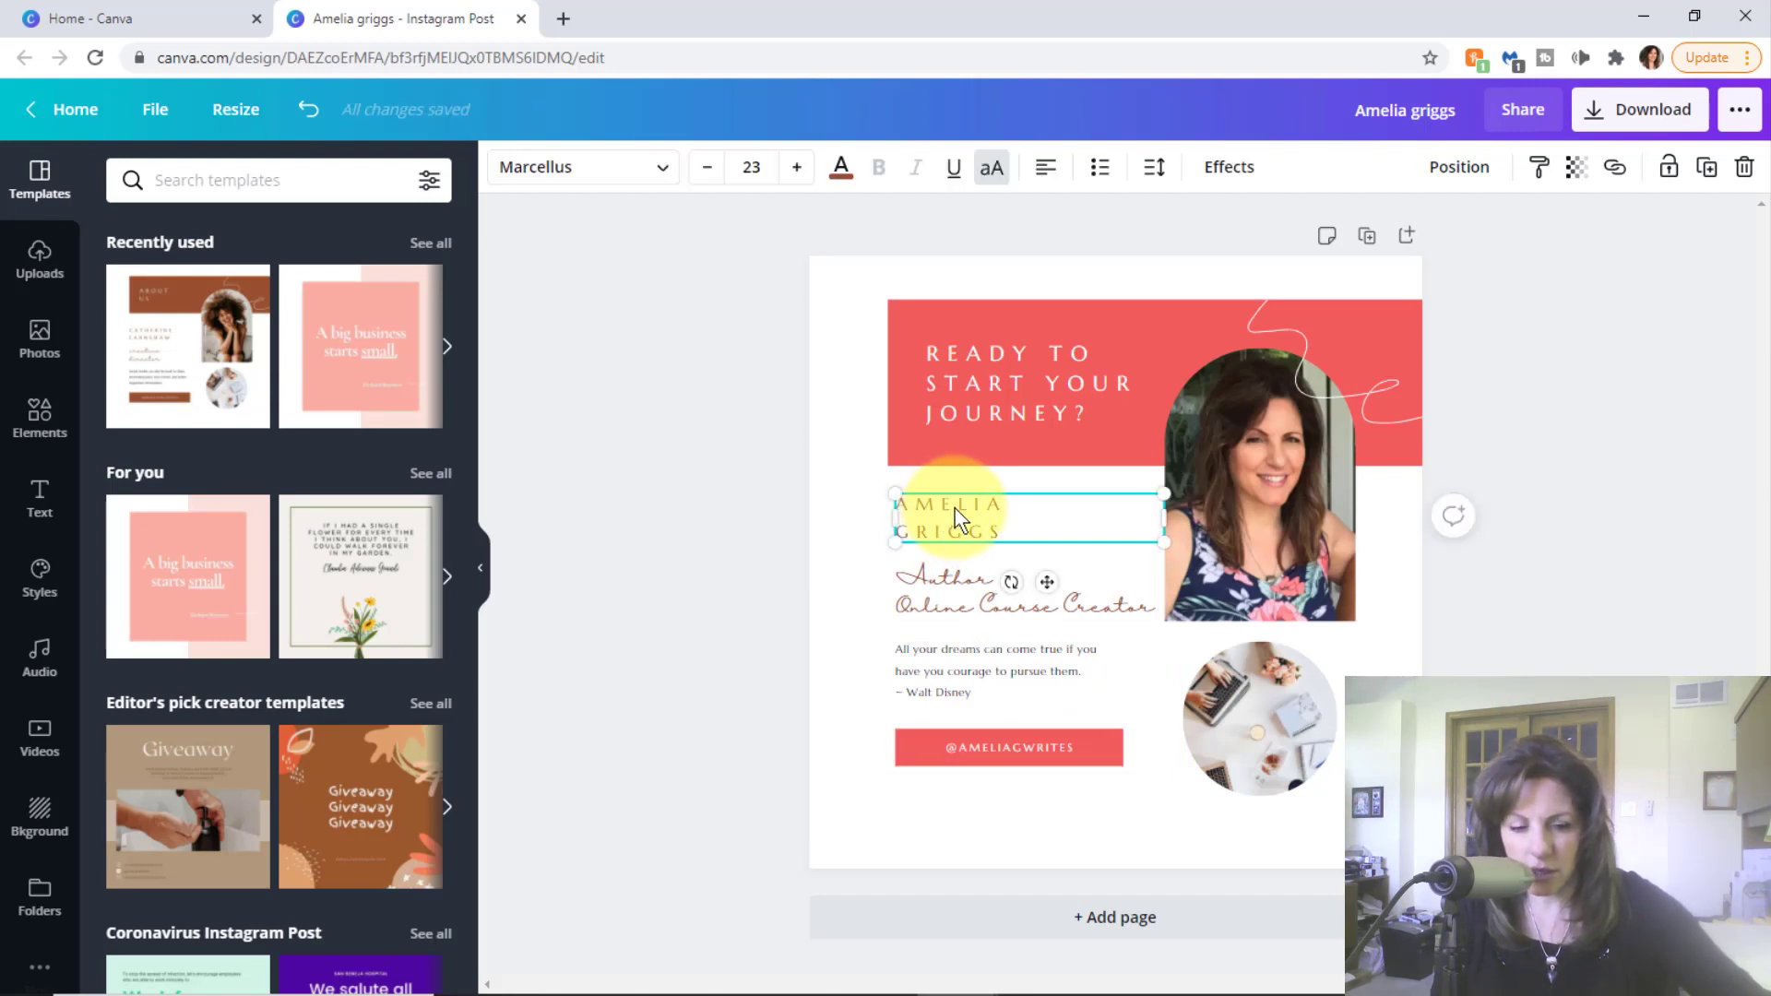
double_click(959, 518)
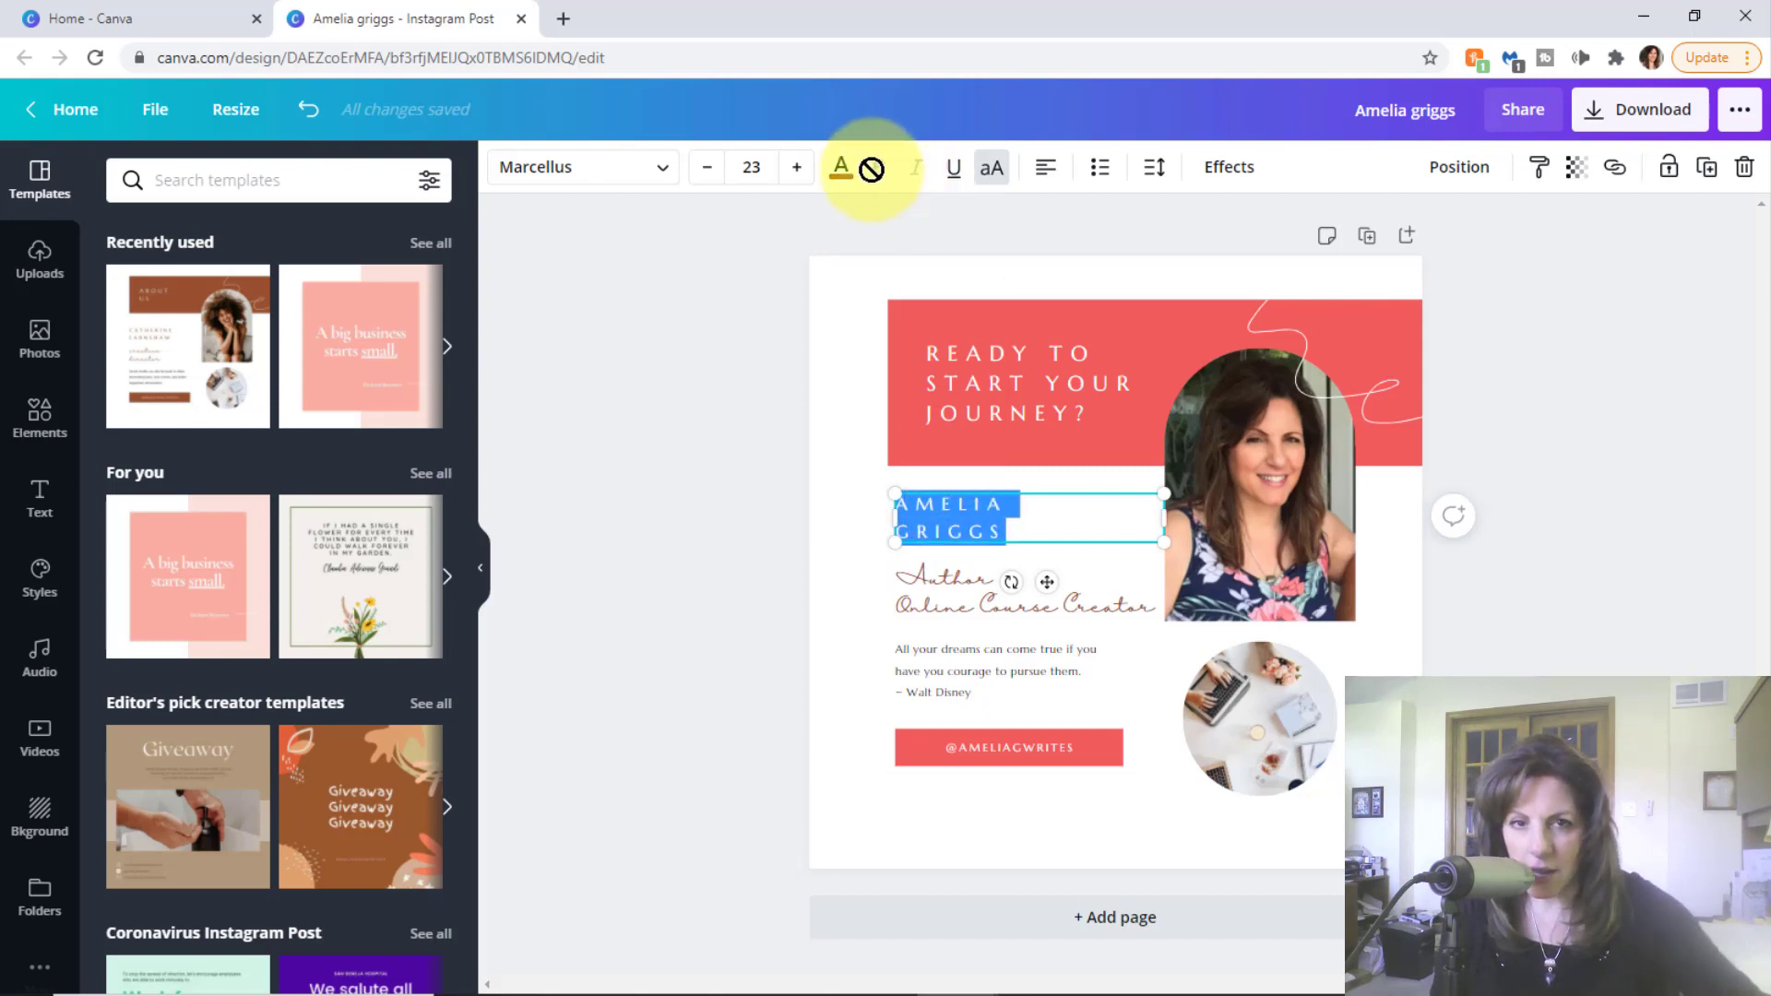
left_click(840, 167)
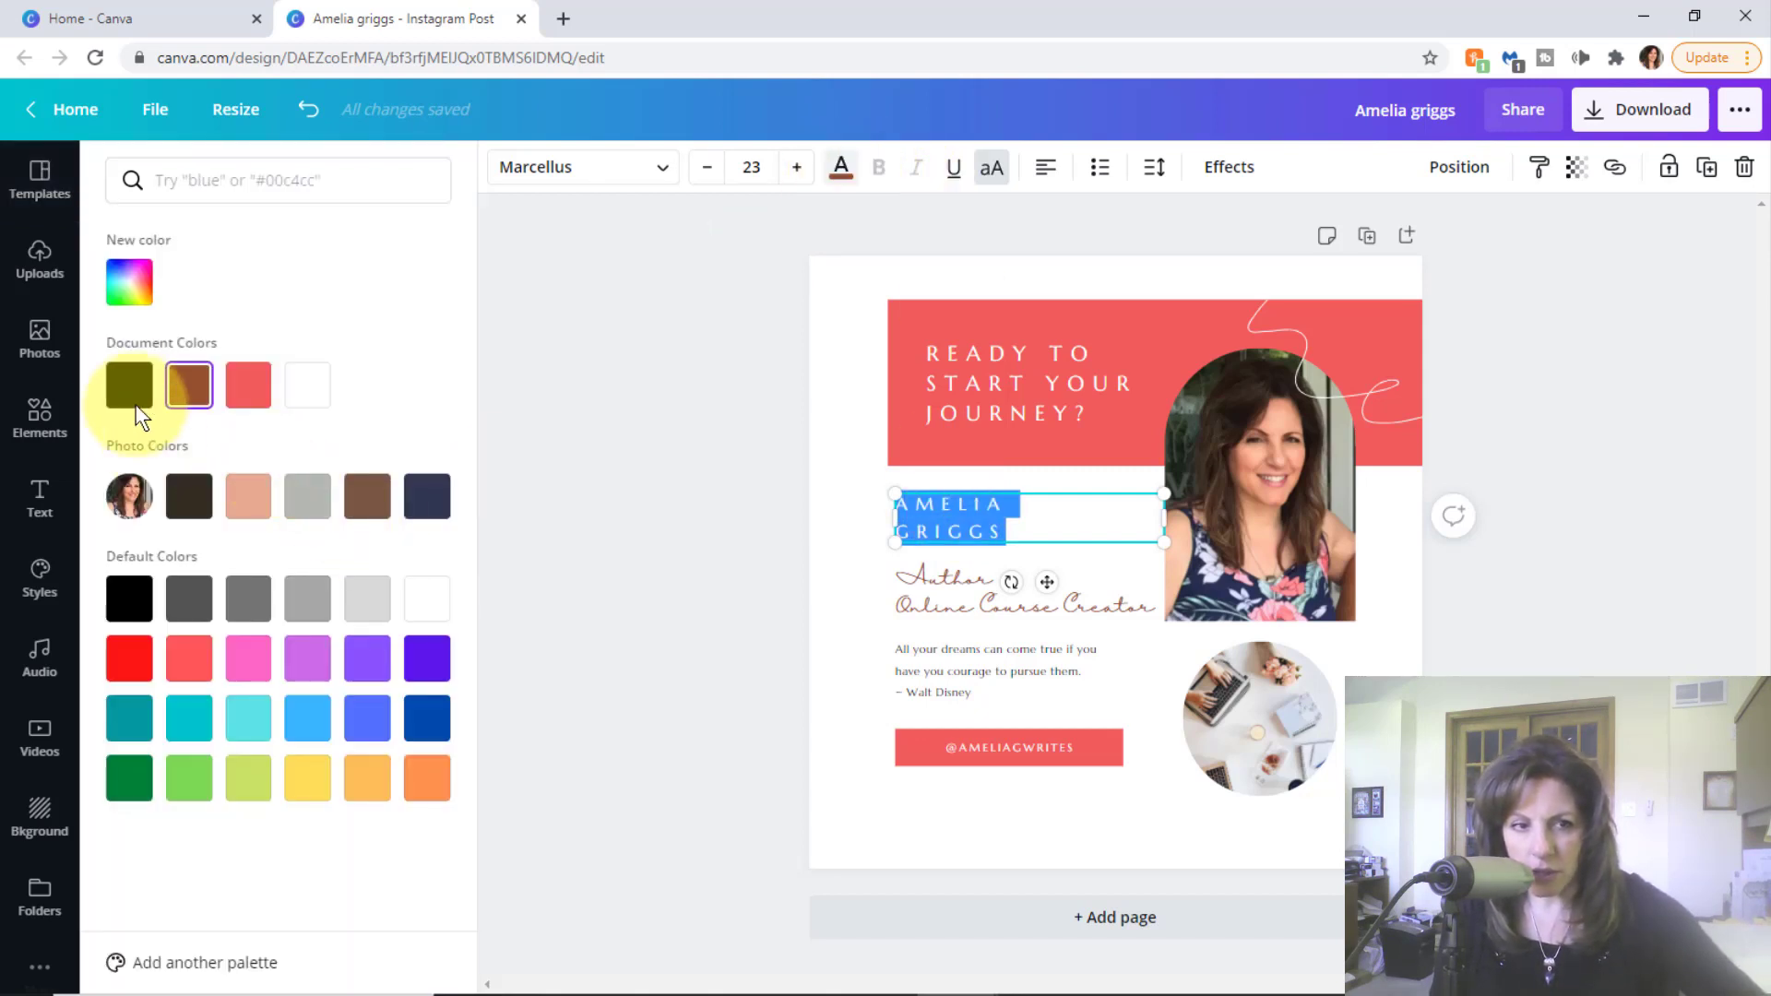
left_click(193, 503)
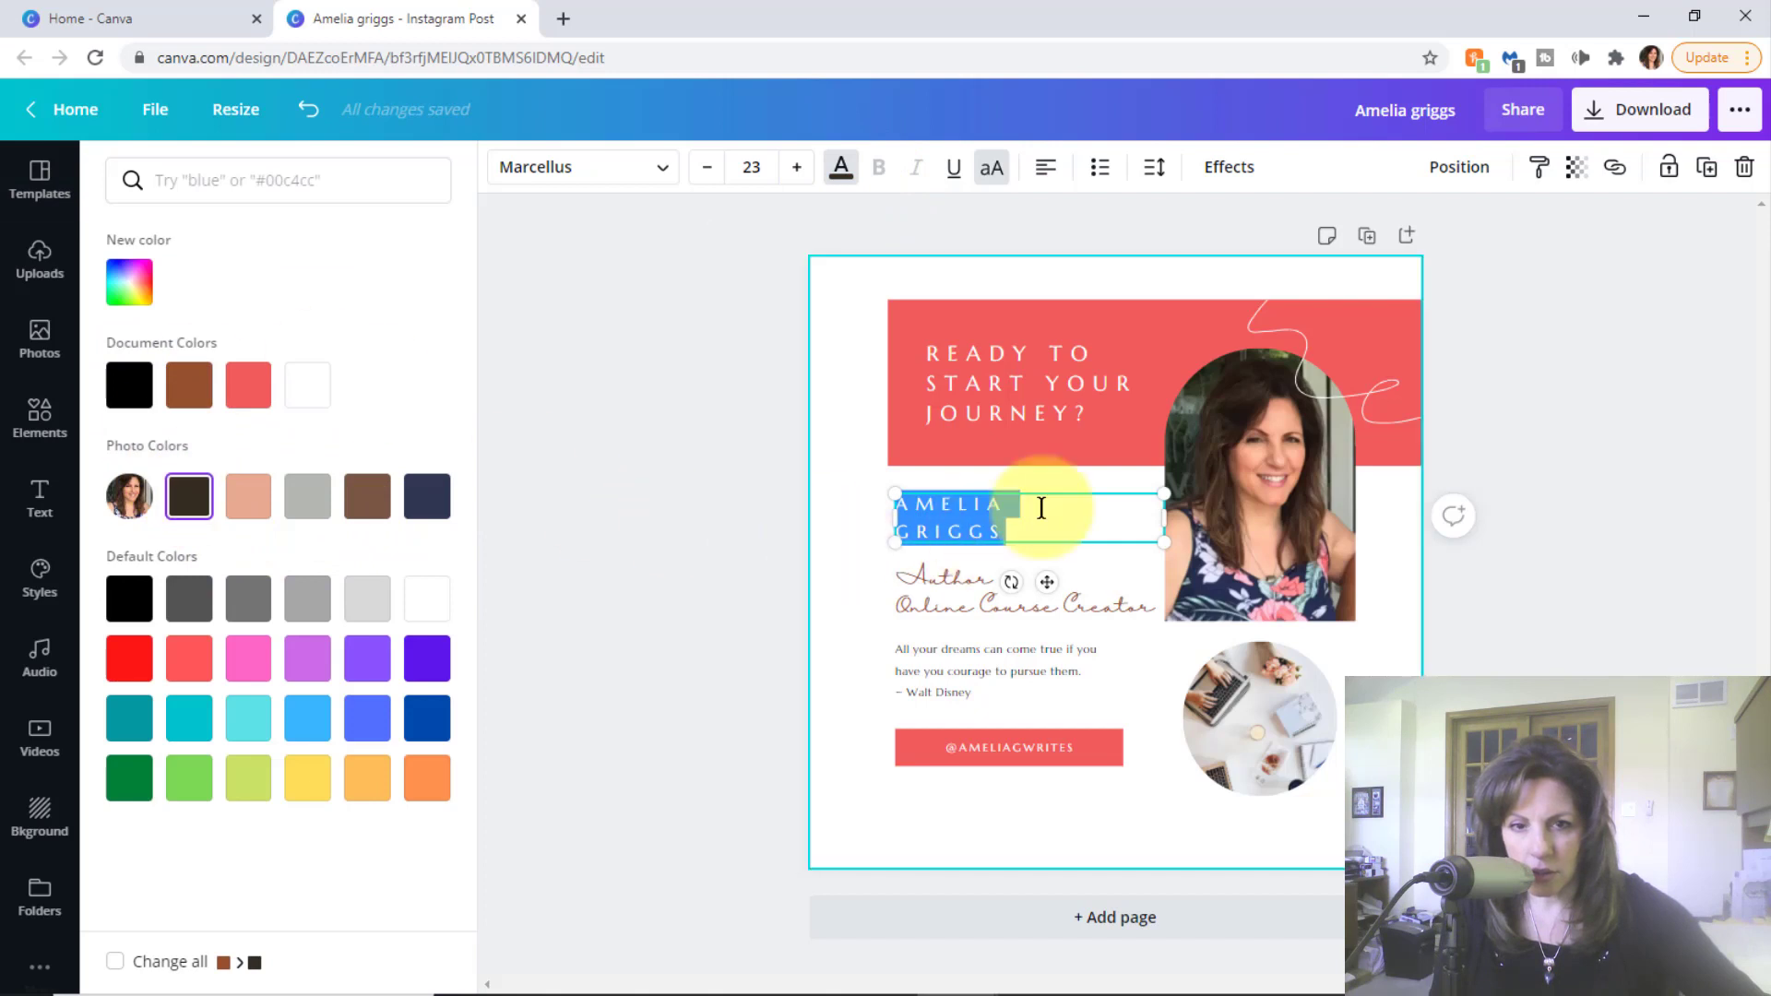
left_click(1387, 535)
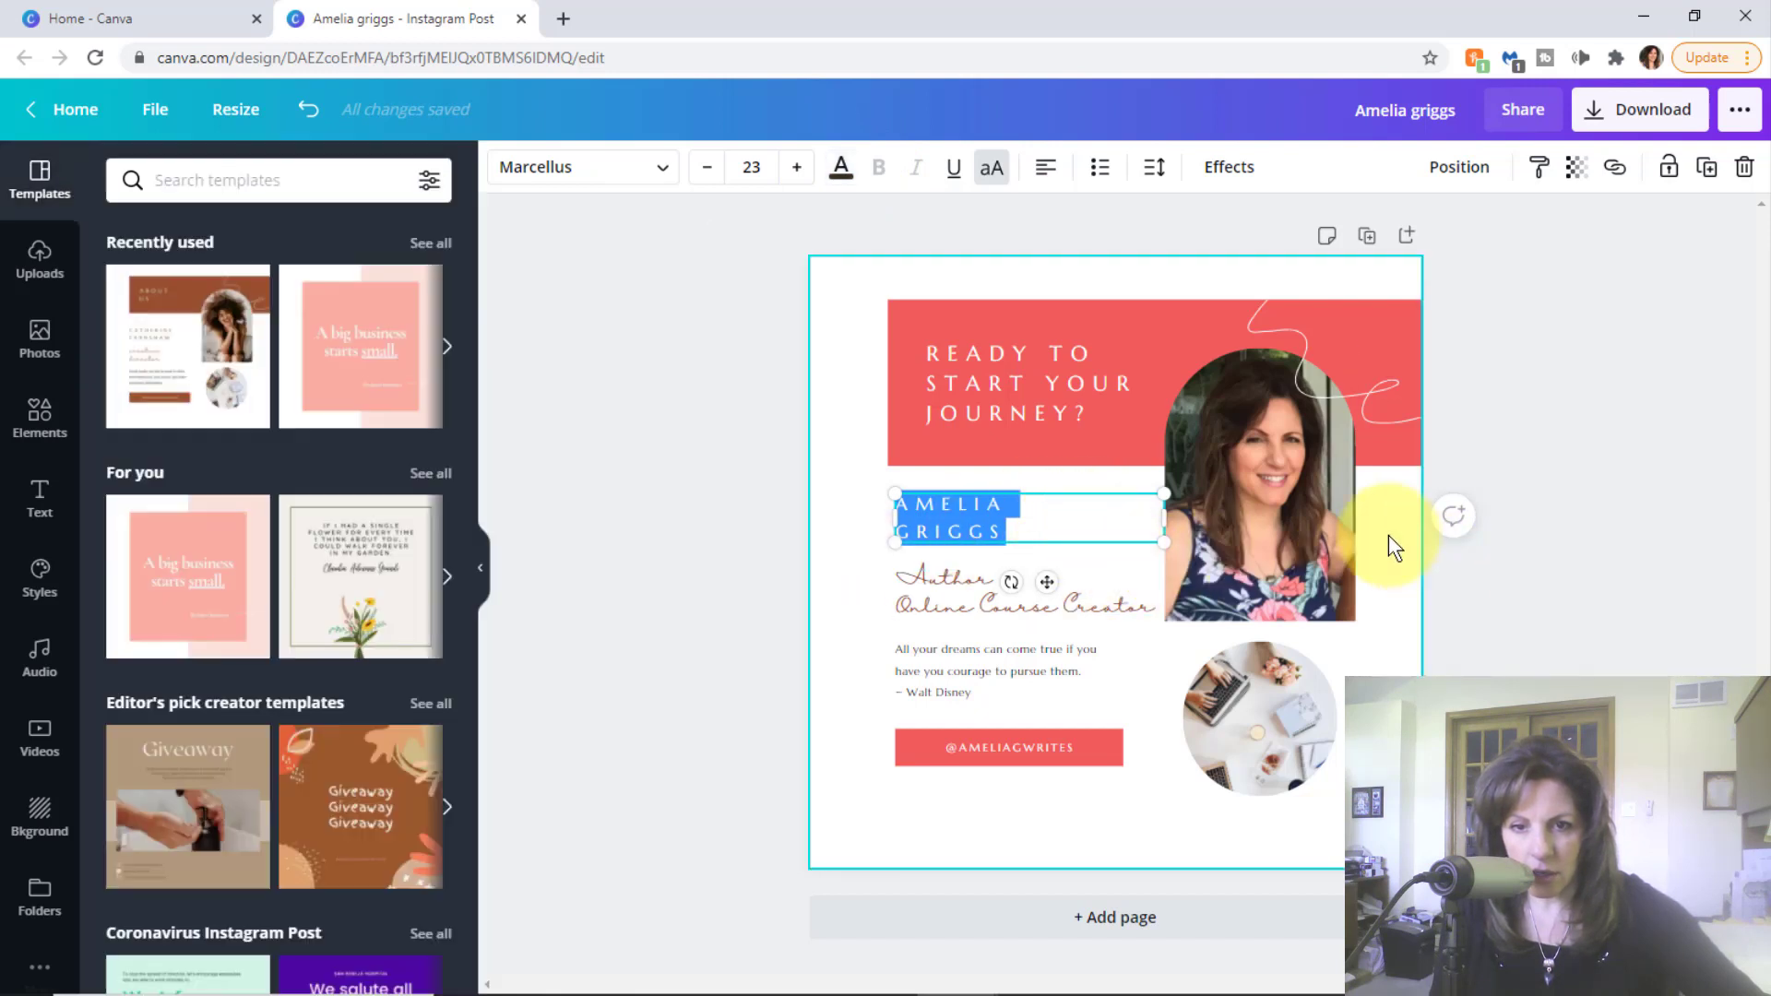
left_click(845, 343)
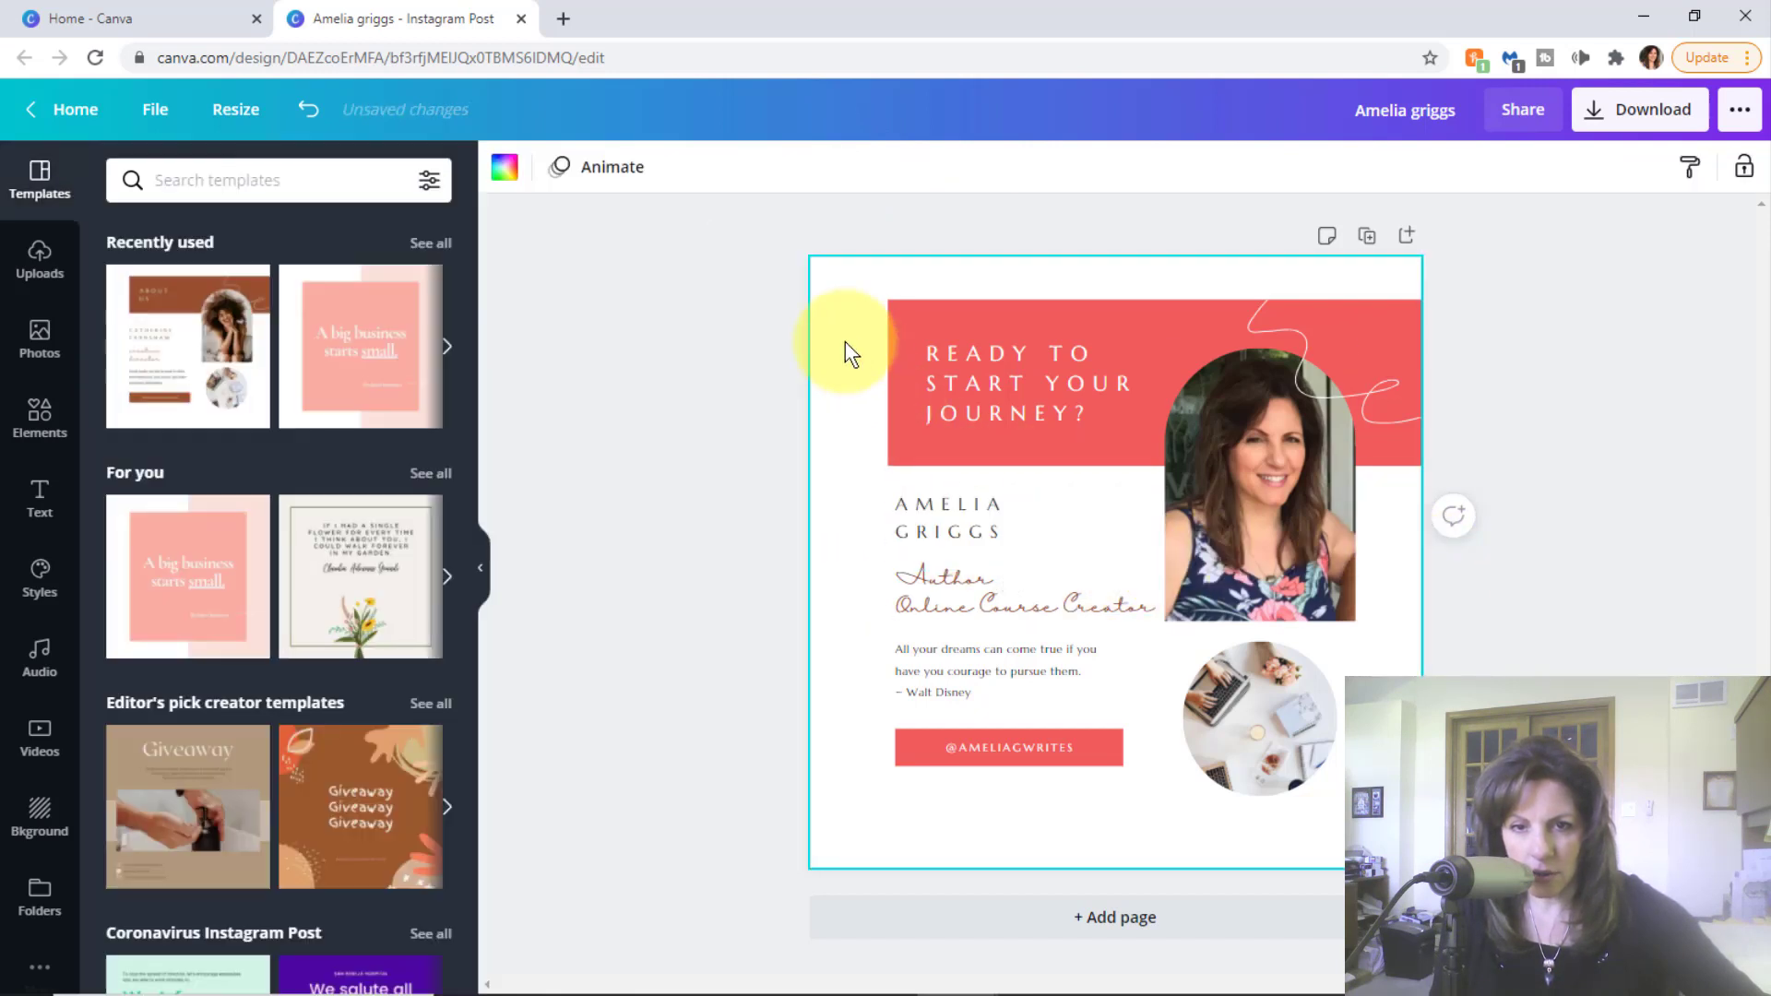
- Change the name text below the banner to the black document color
left_click(904, 503)
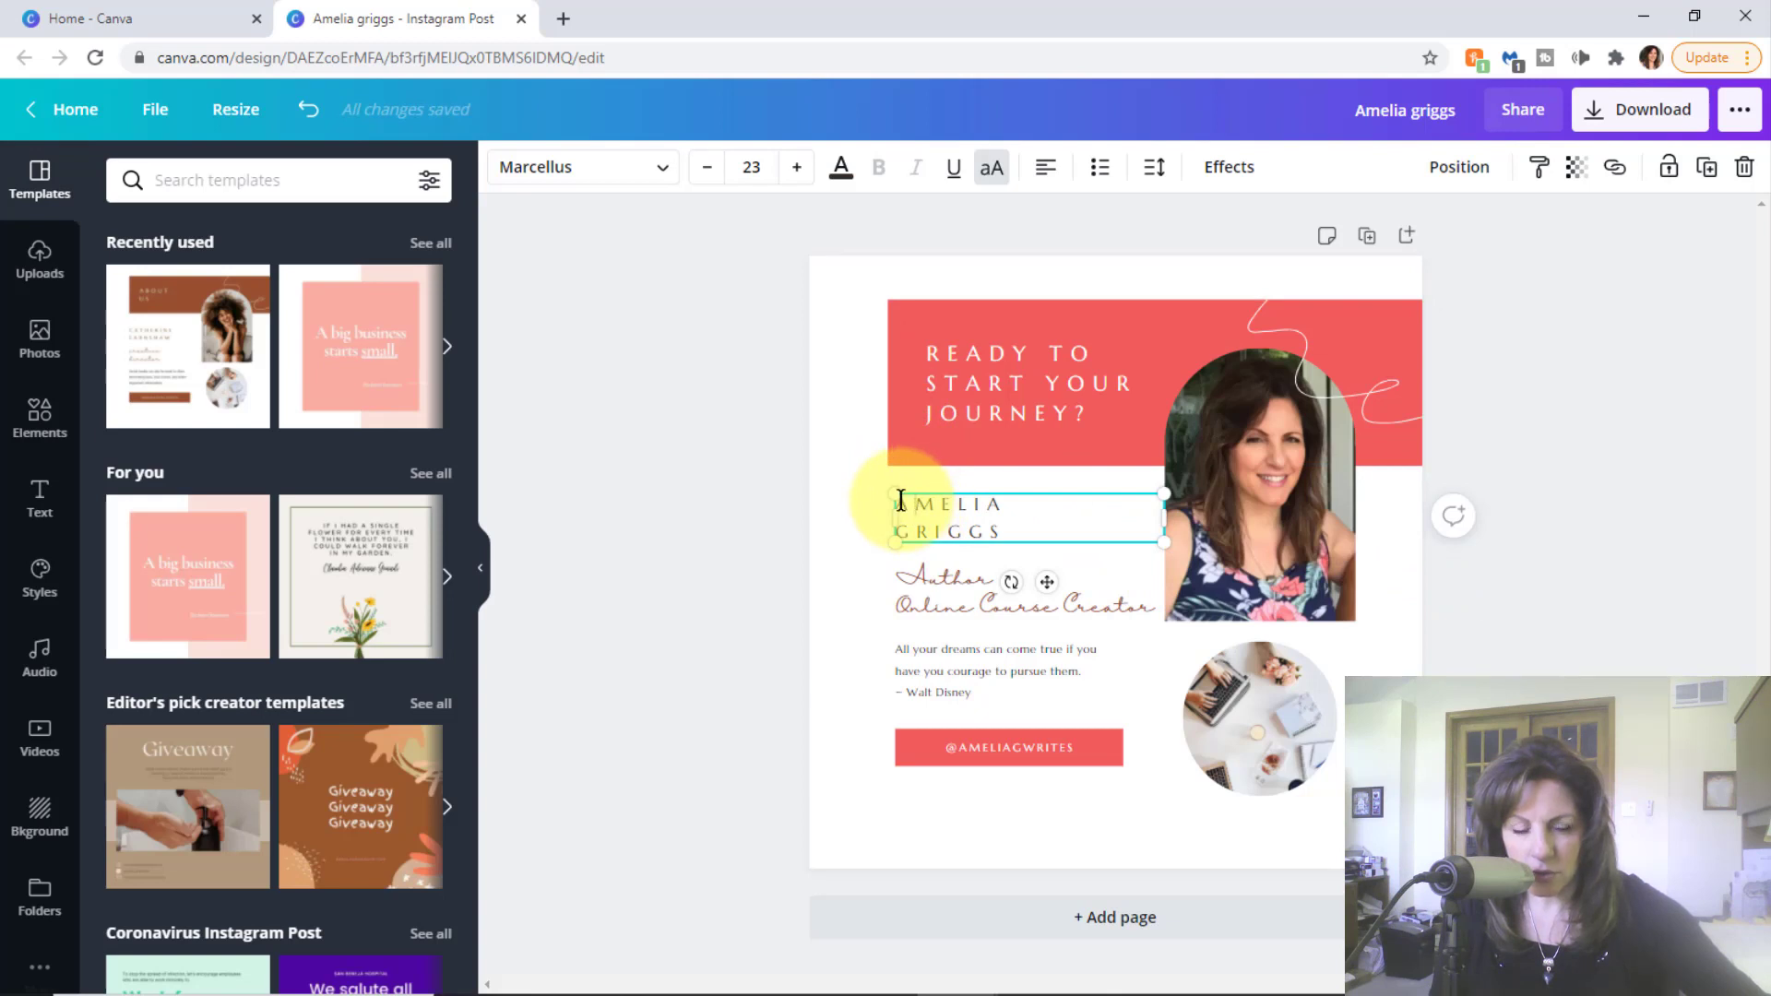
double_click(901, 501)
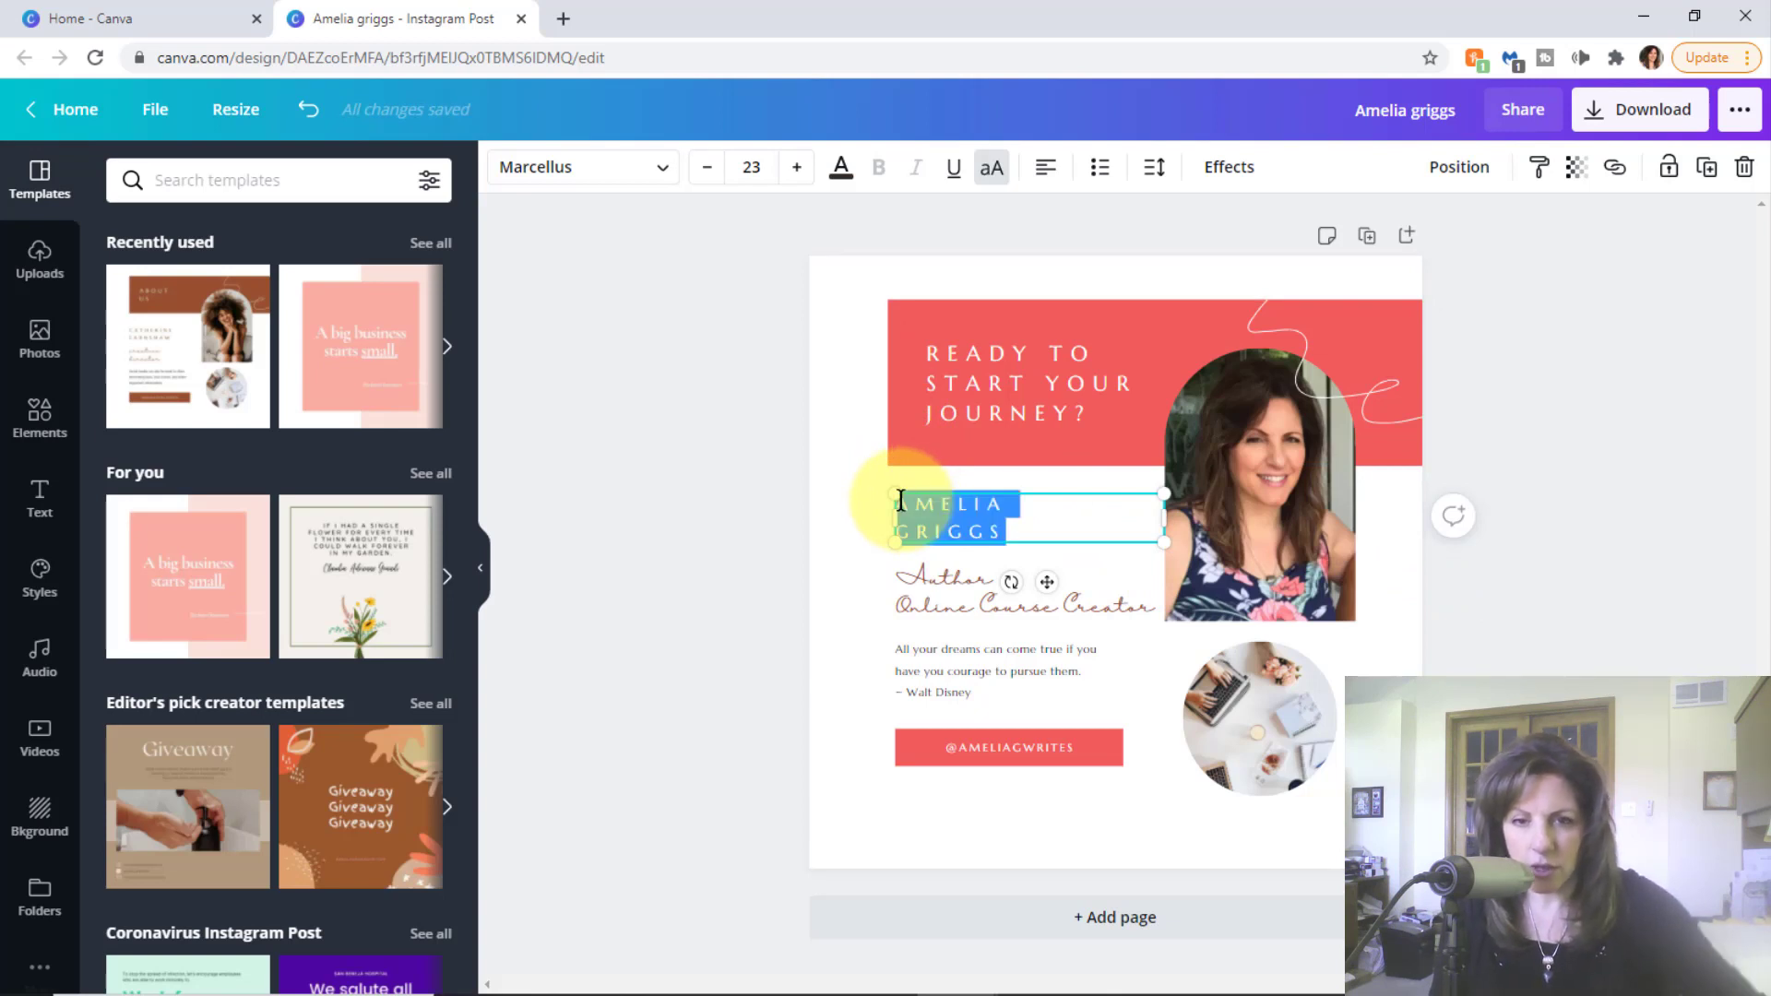
left_click(853, 188)
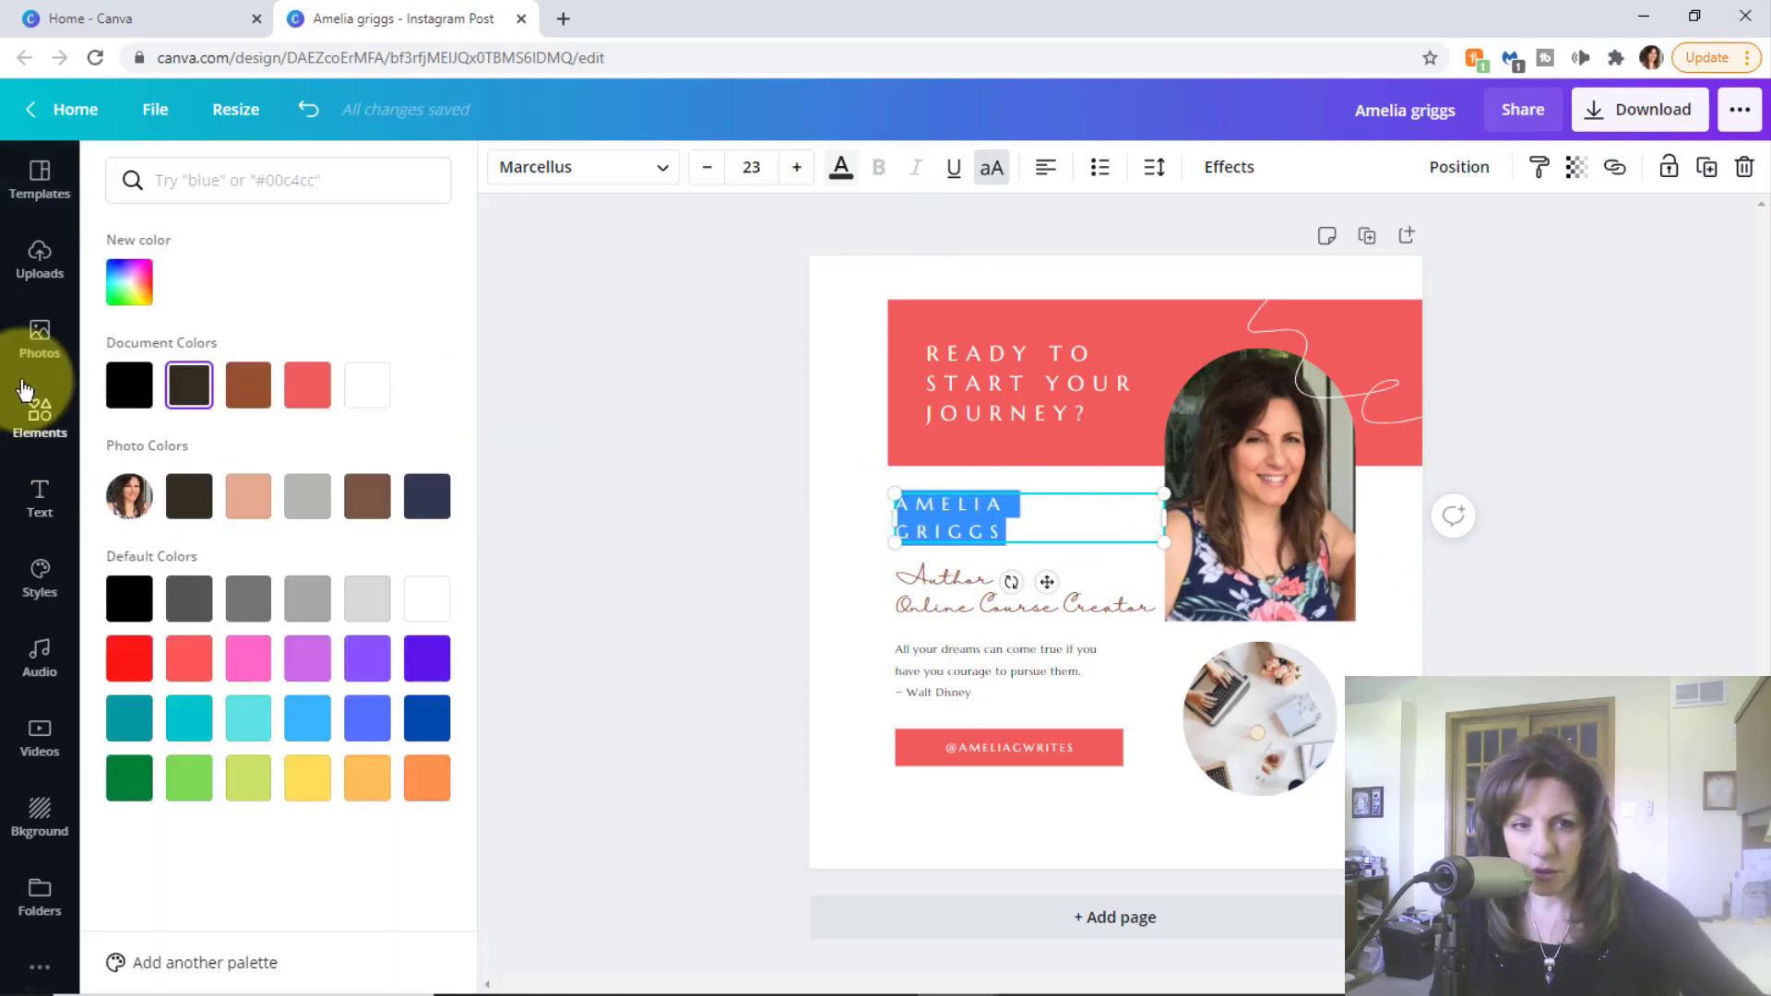
left_click(141, 390)
- Recolor the whole "Author Online Course Creator" script text to the black document color
left_click(943, 584)
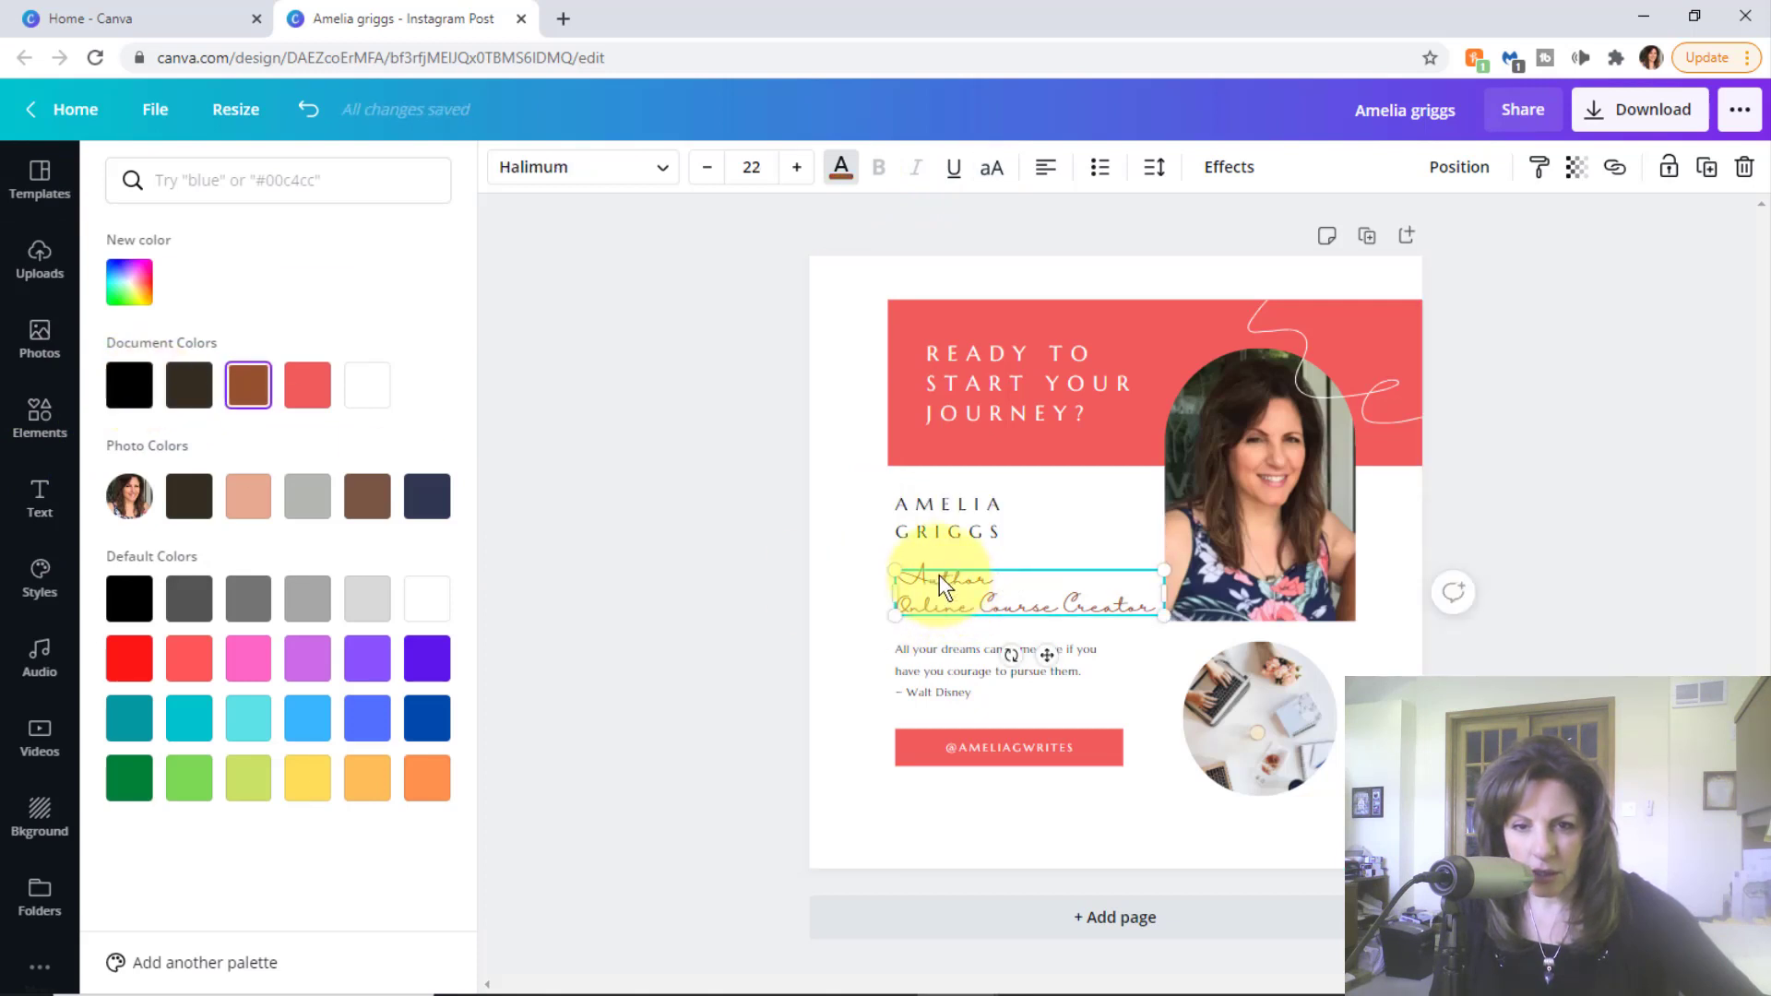
double_click(939, 577)
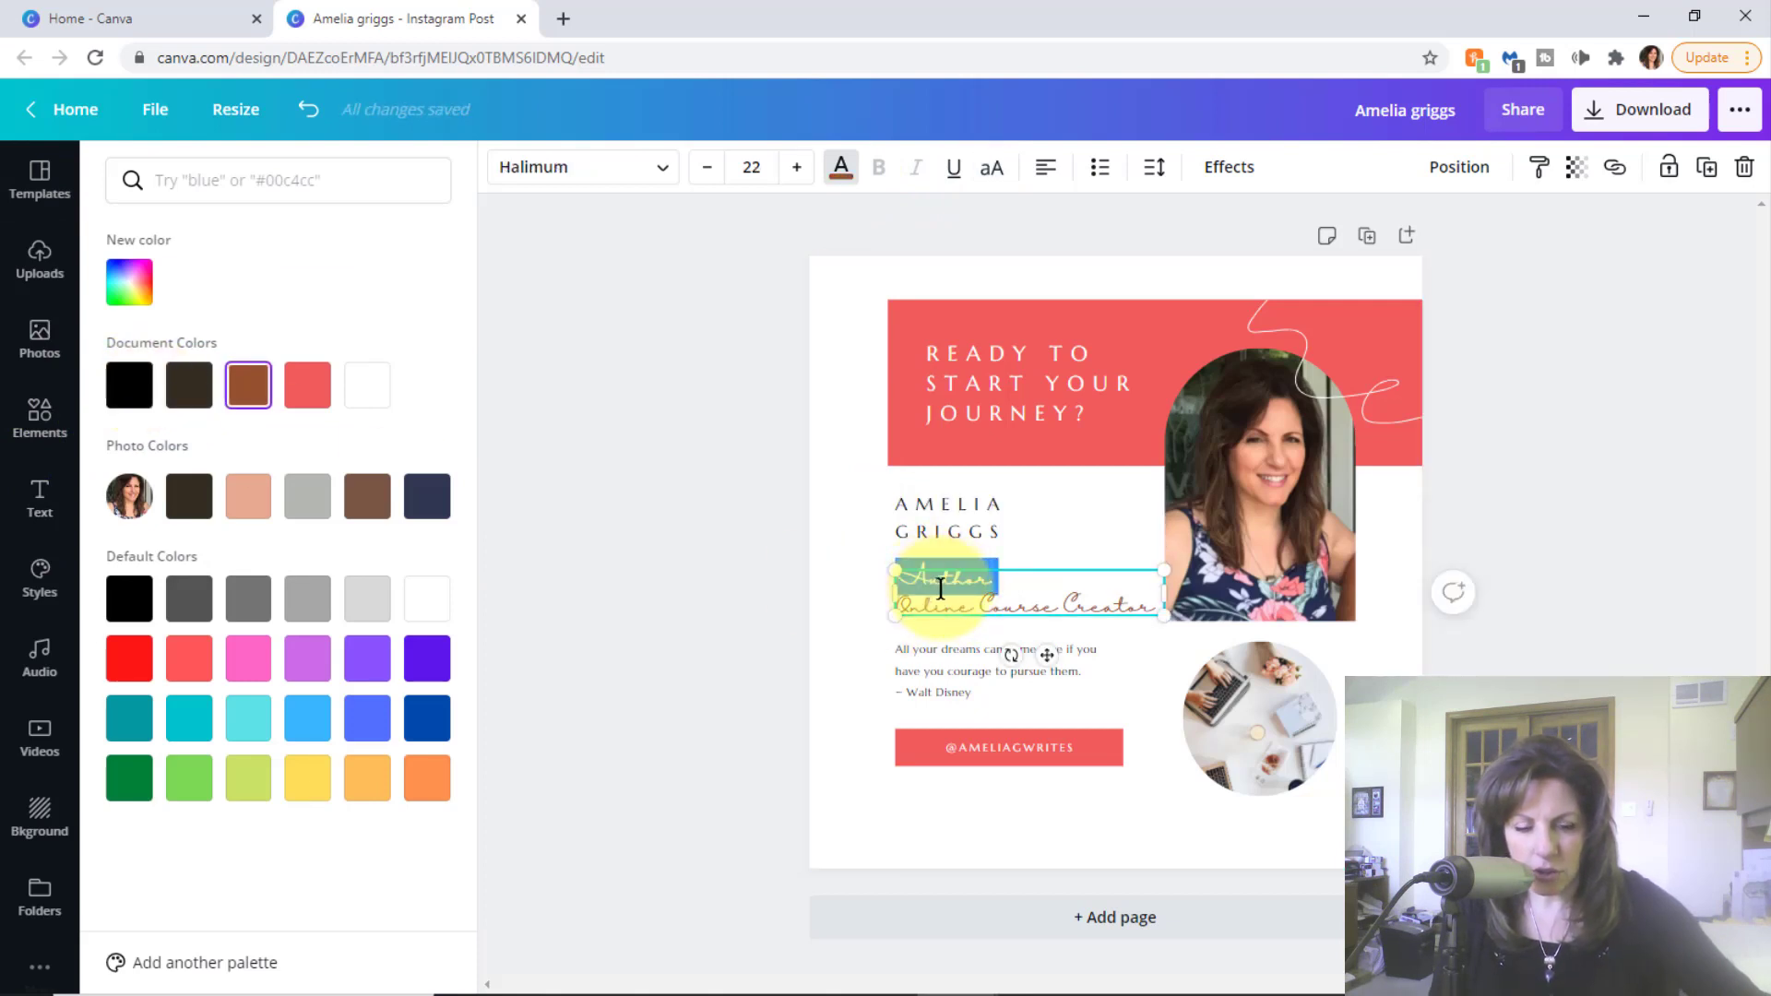
key("ctrl+a")
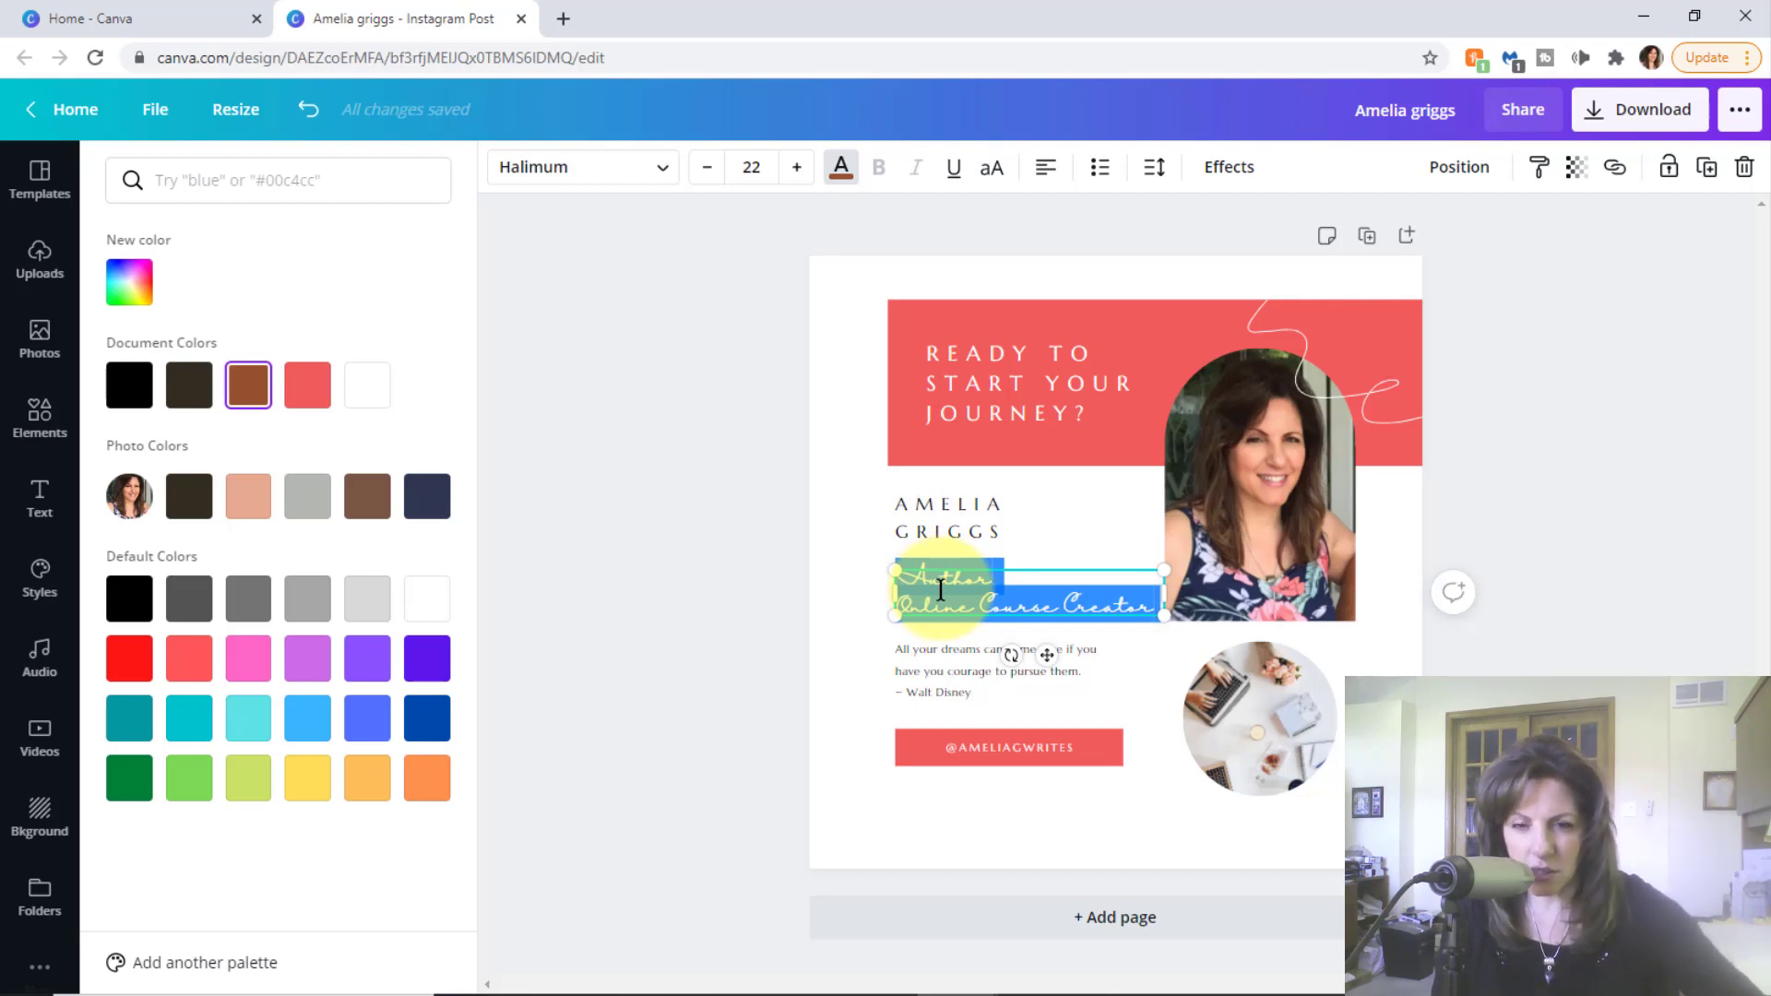
left_click(842, 174)
left_click(839, 174)
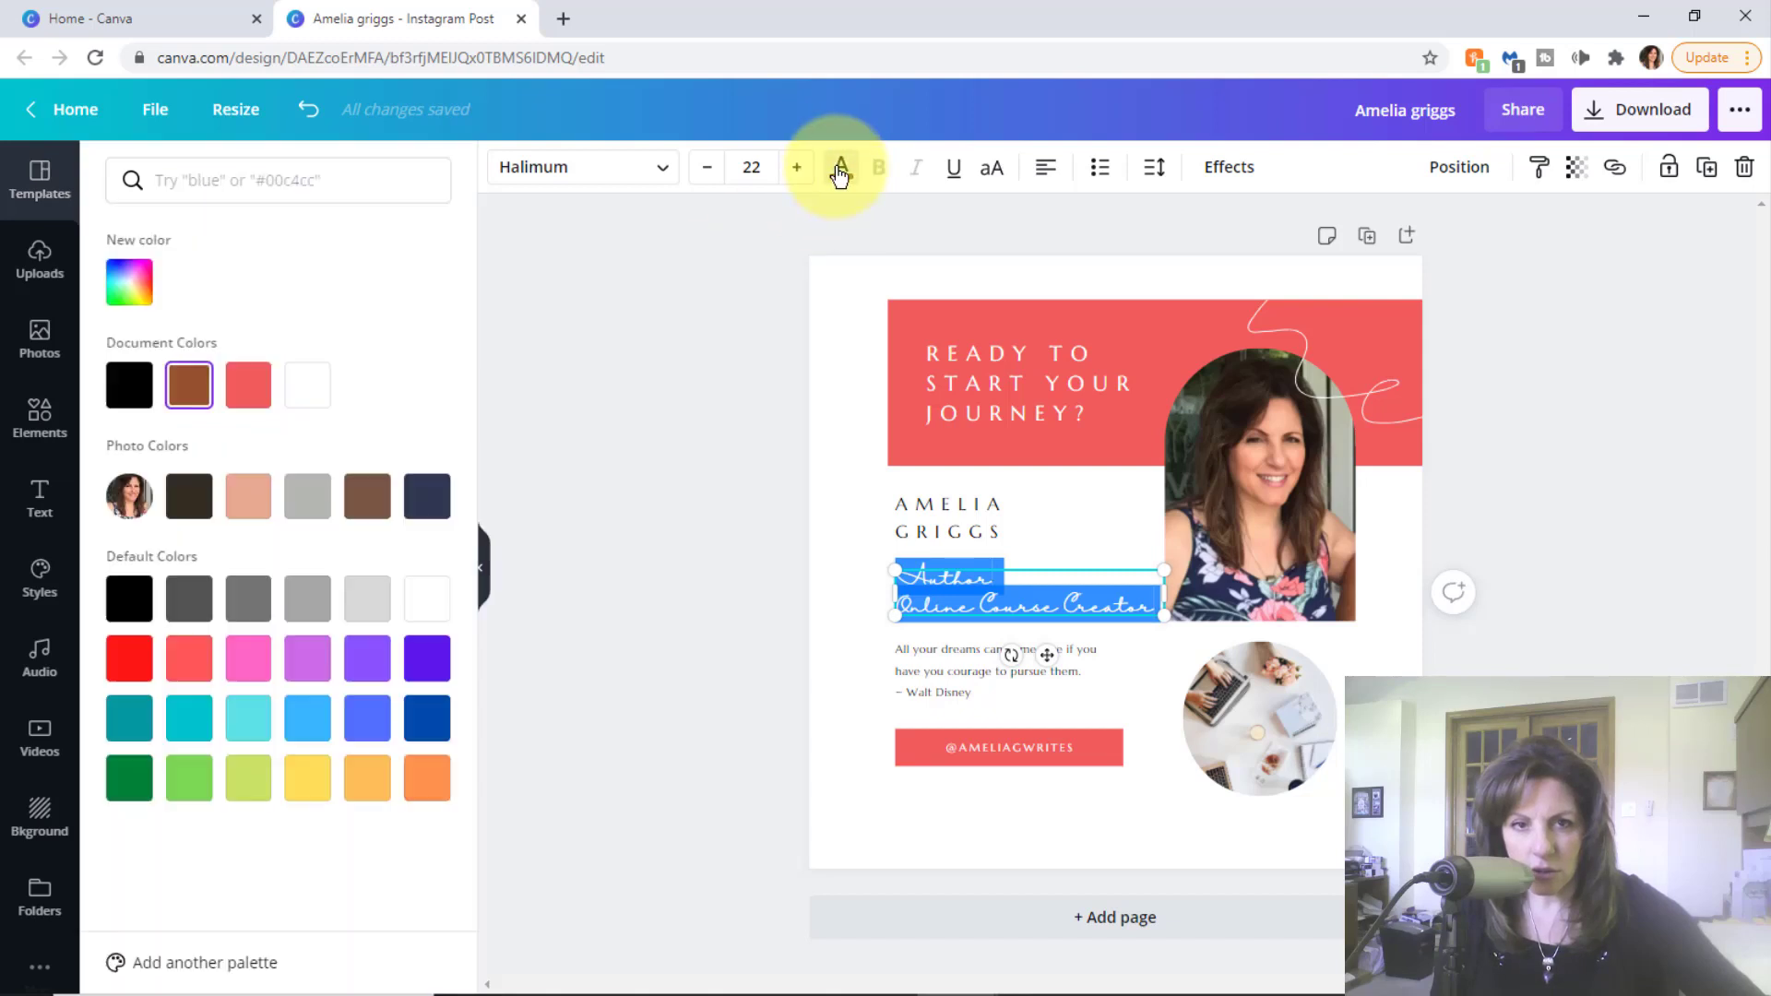
left_click(129, 385)
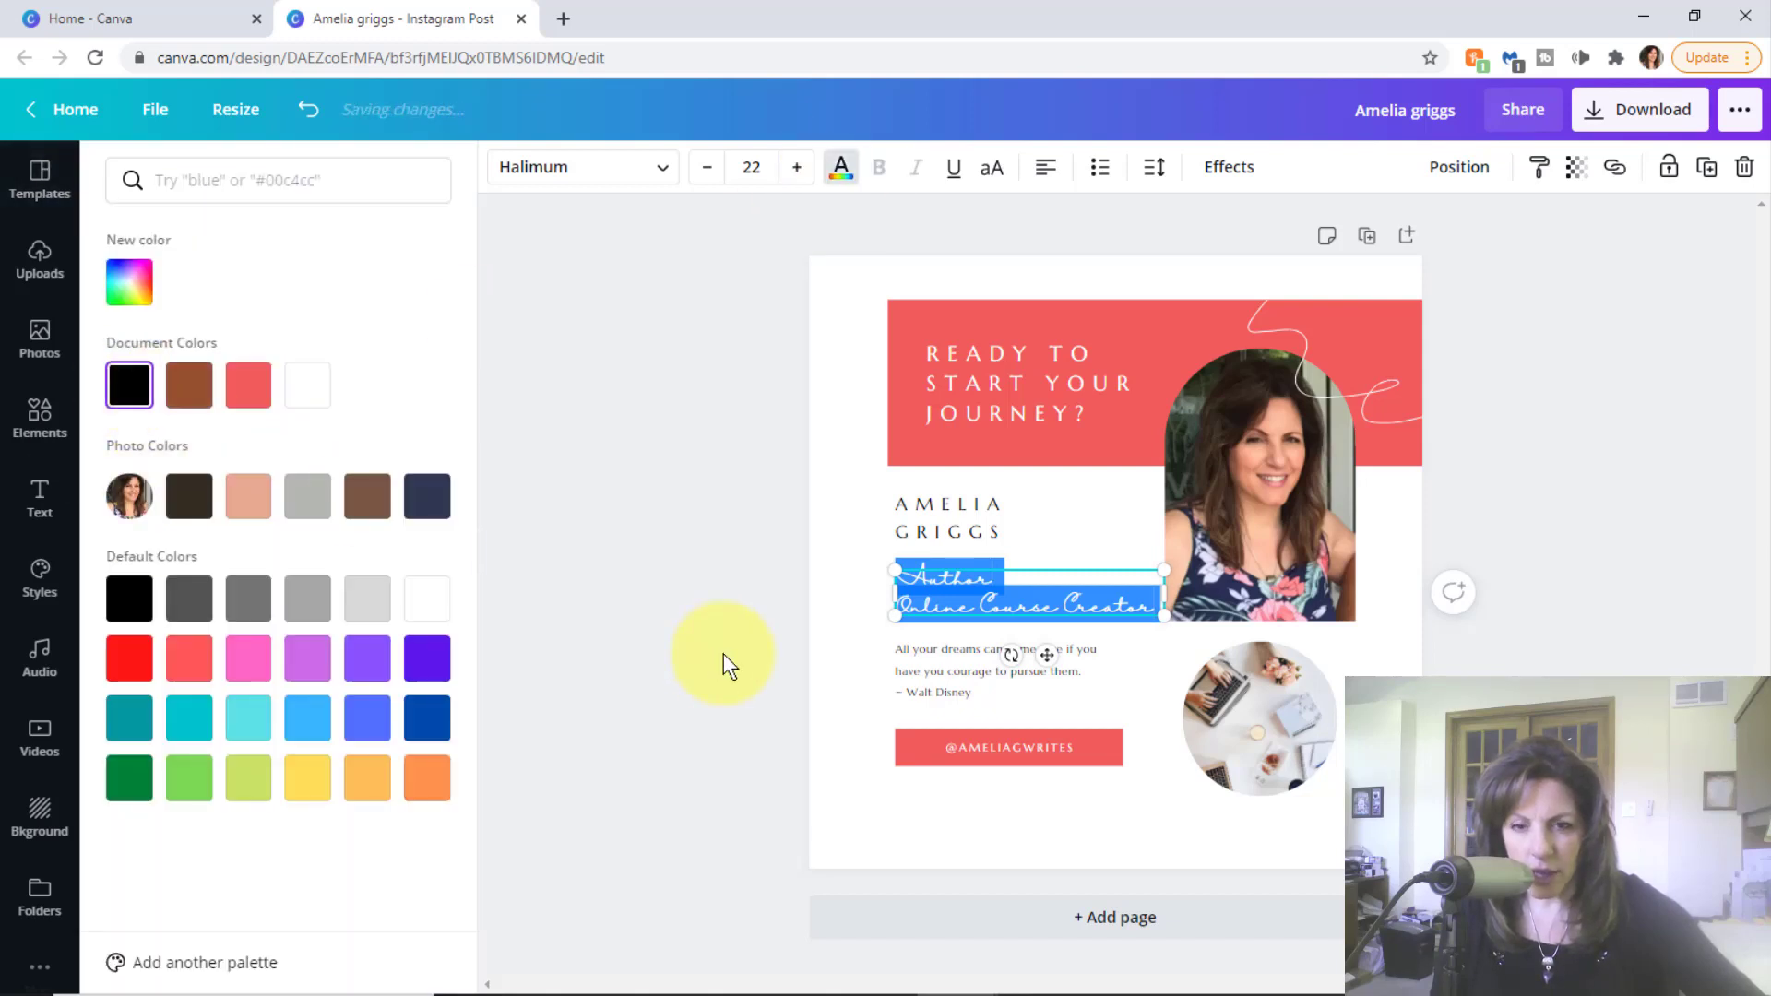
- Select the entire Walt Disney quote and open its text color options
left_click(924, 660)
double_click(925, 654)
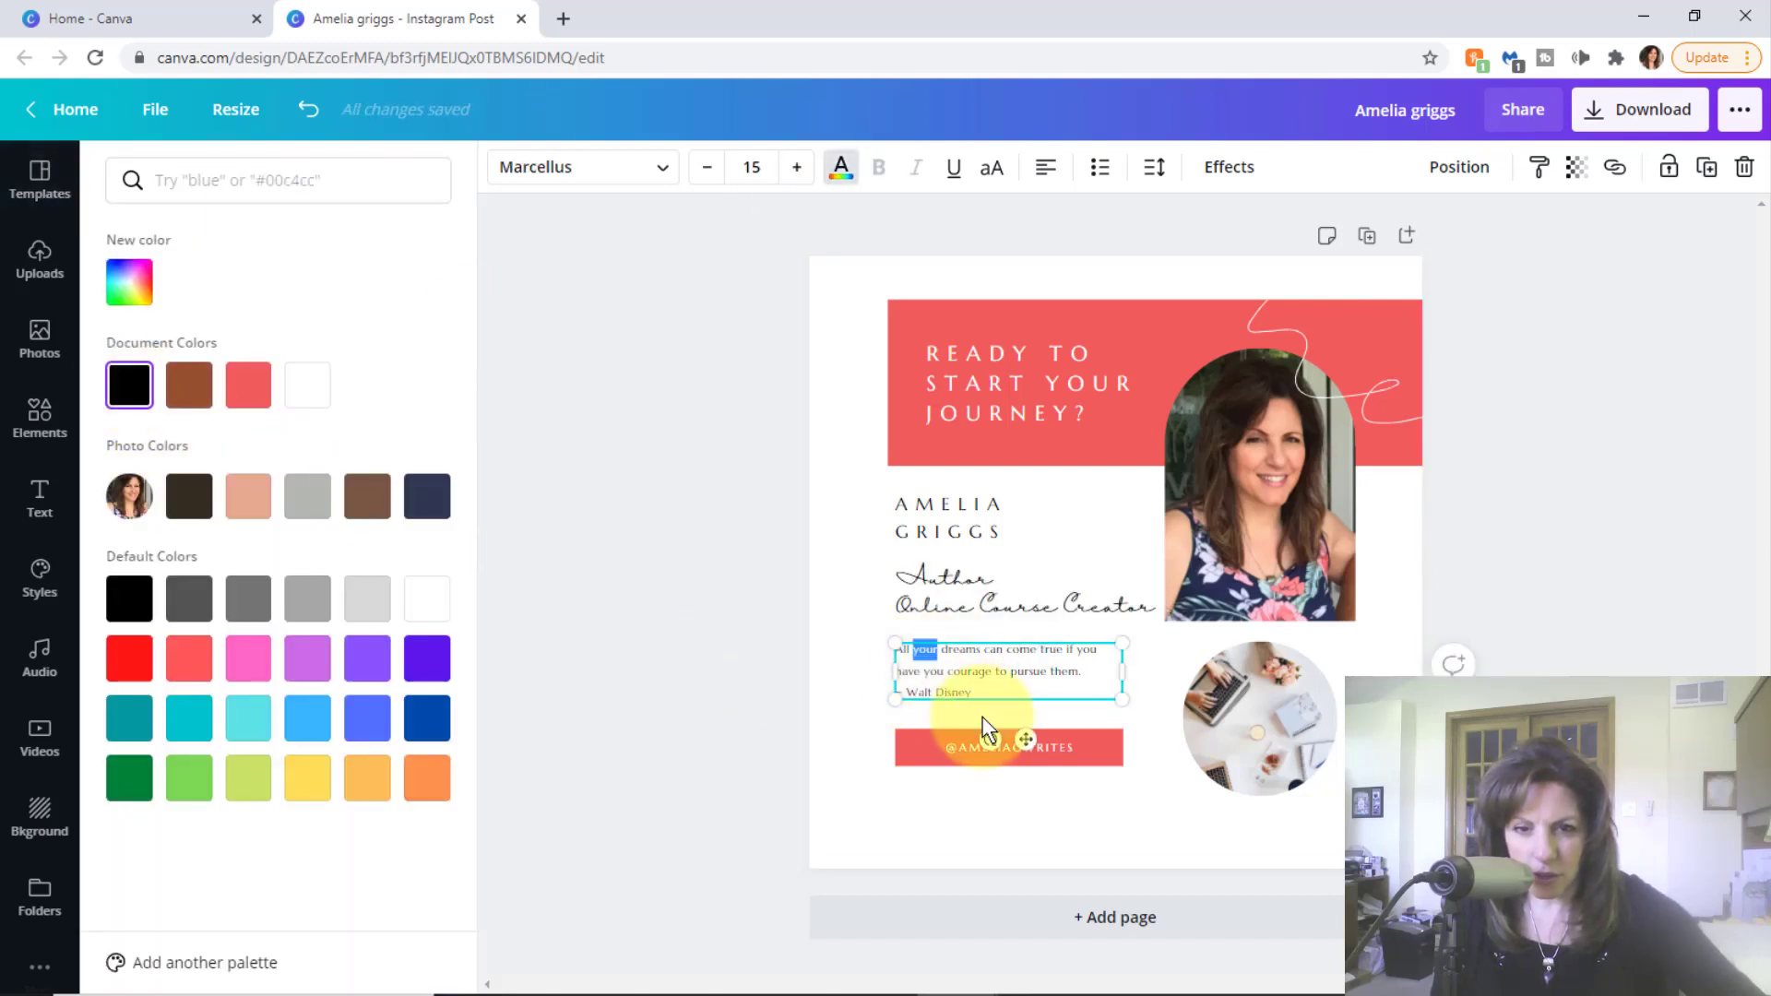
key("ctrl+a")
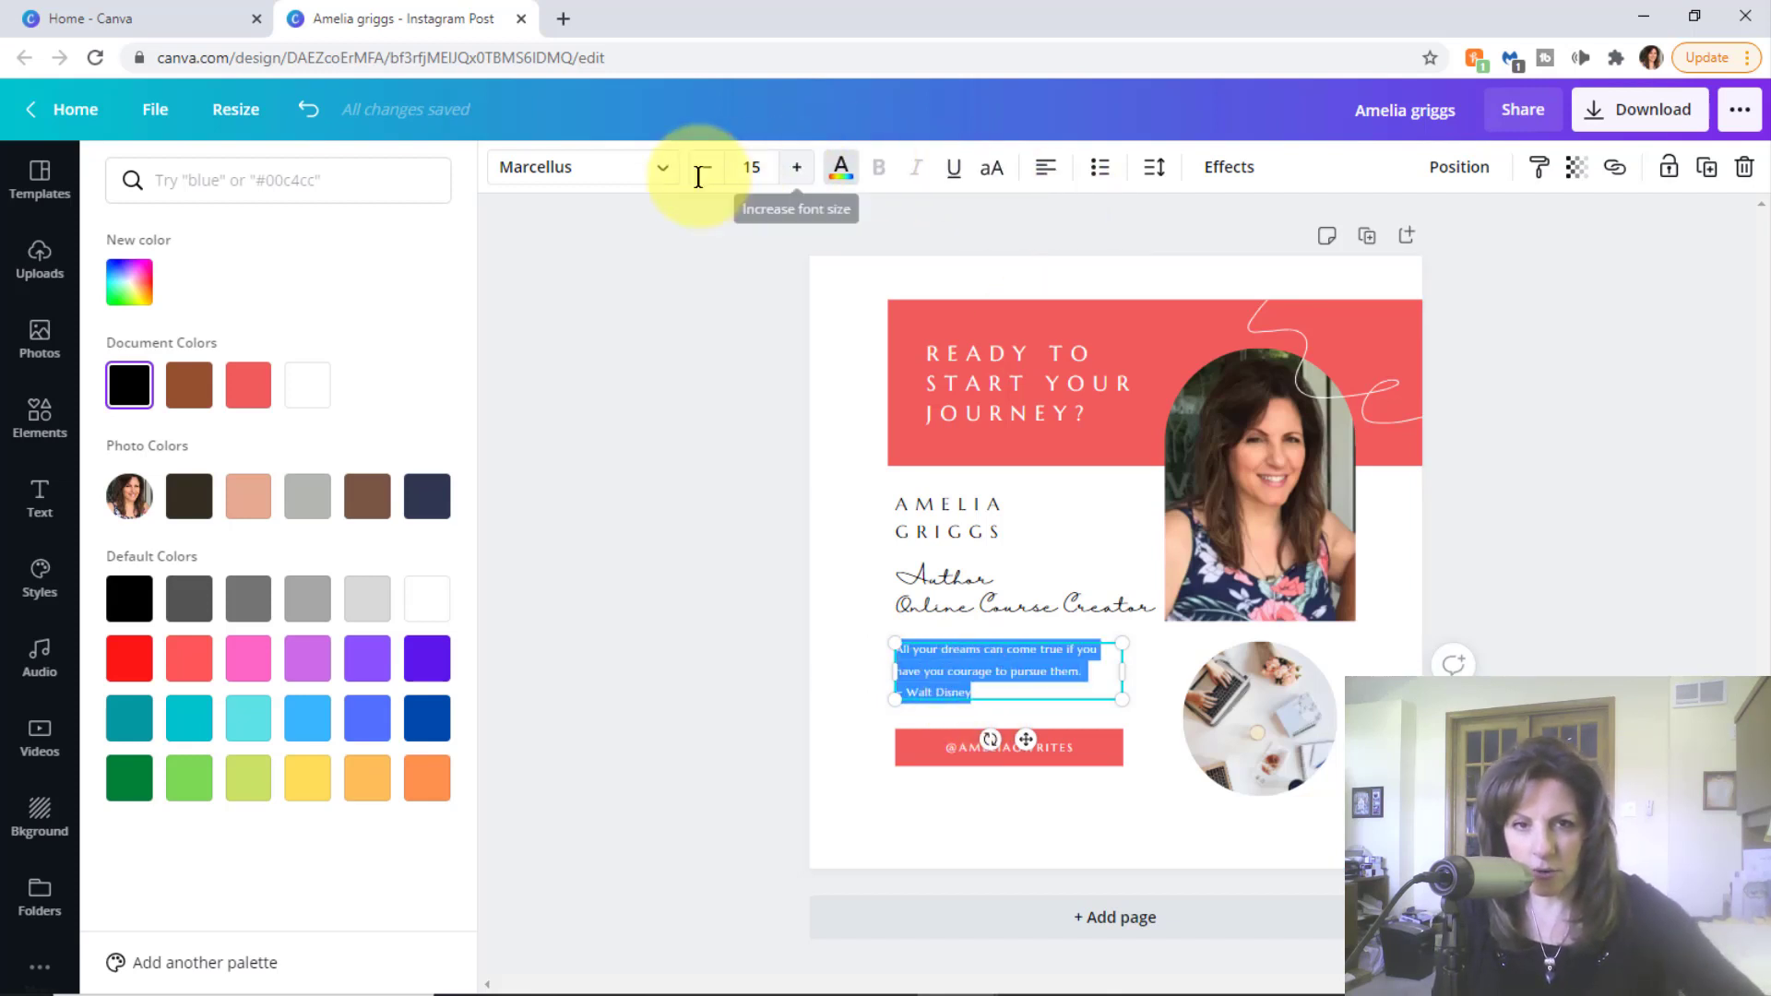
left_click(840, 166)
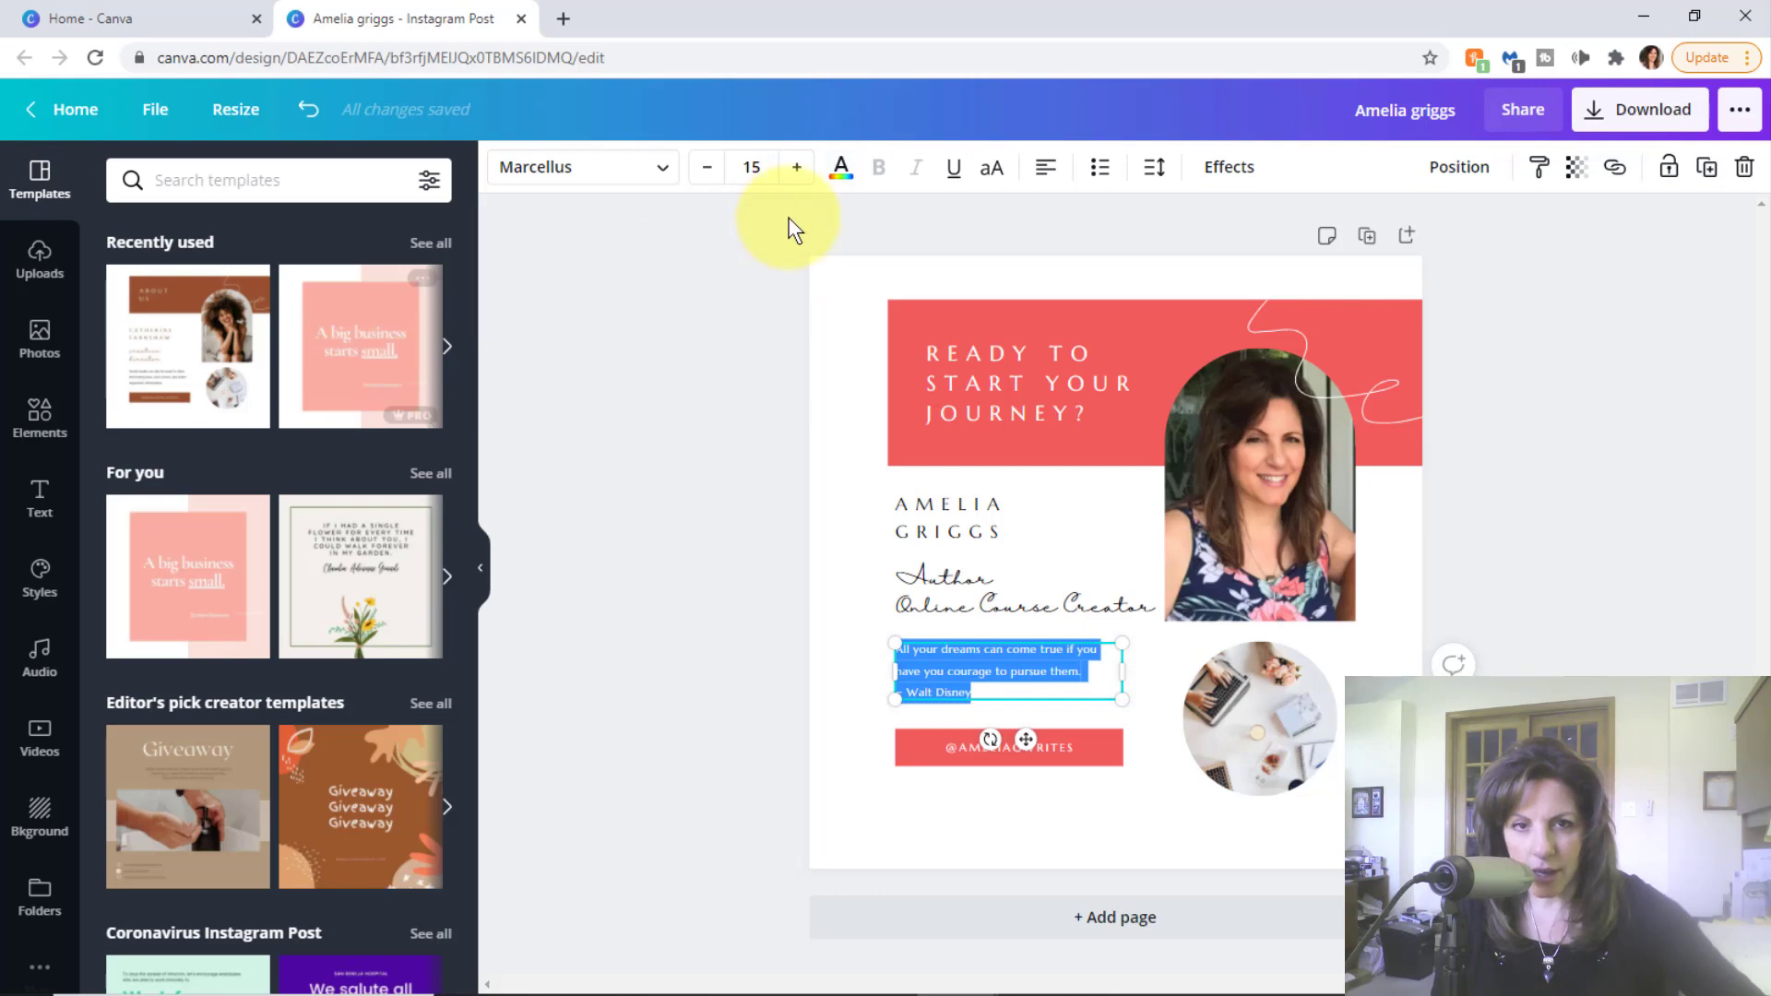
left_click(842, 172)
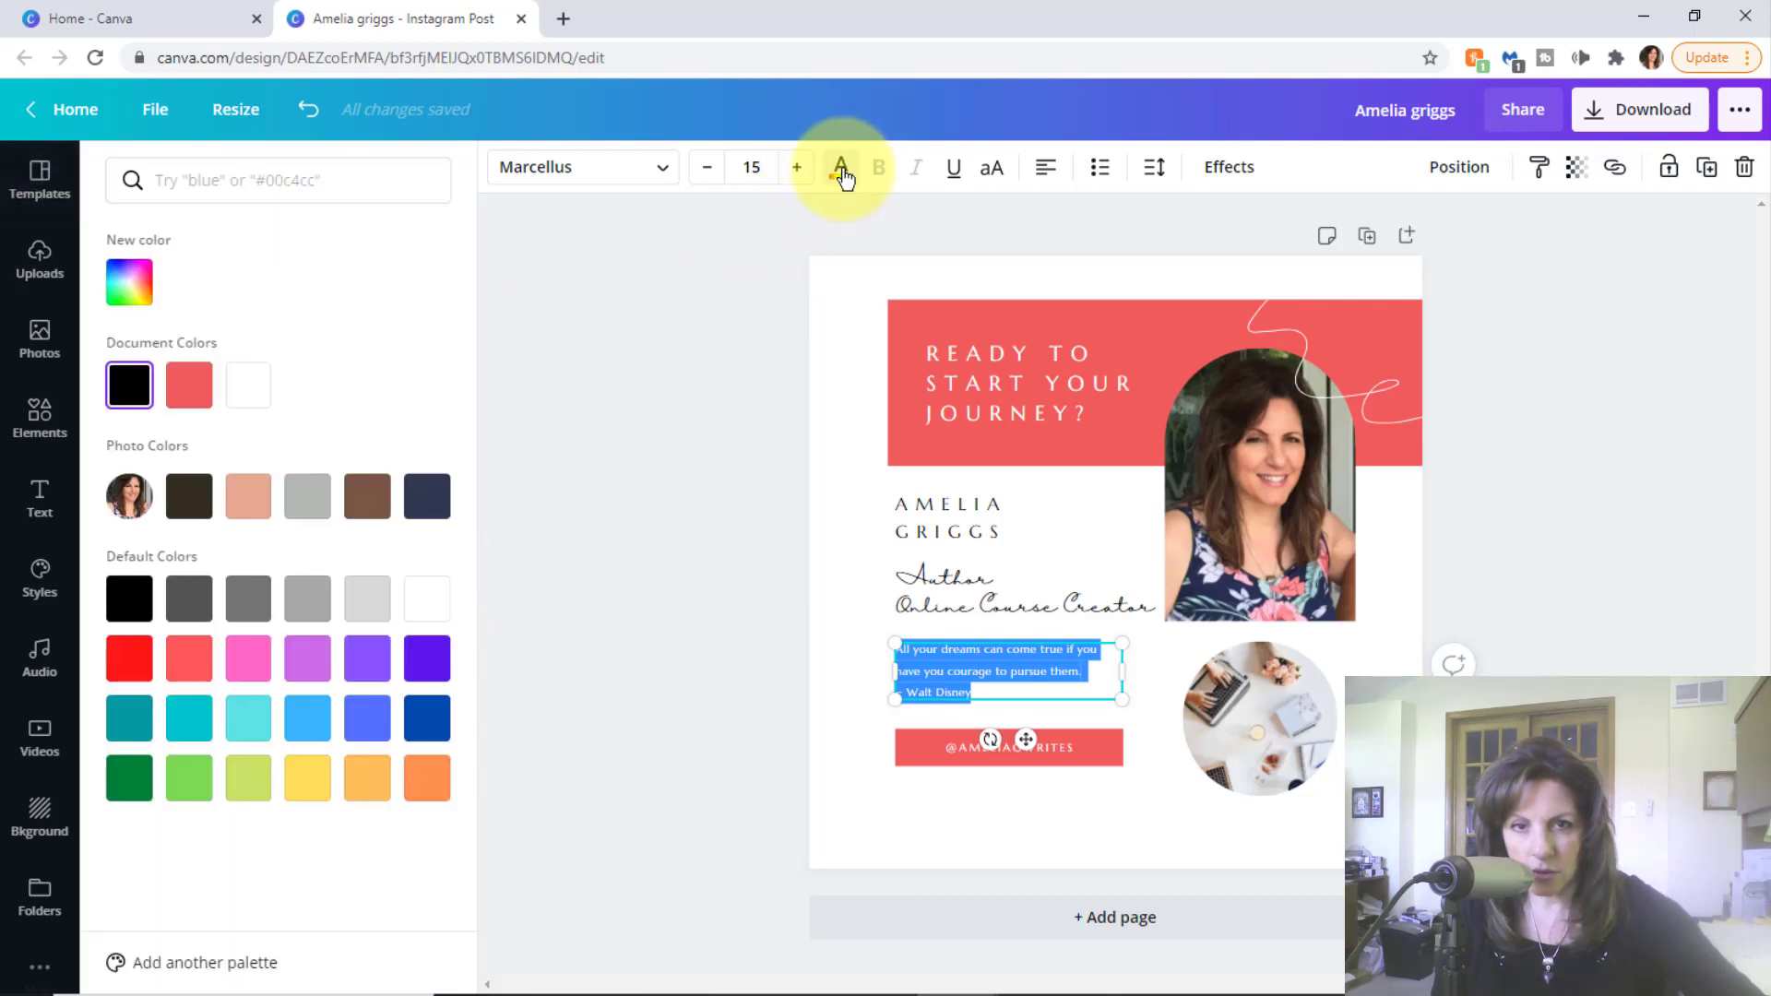
- Color the Walt Disney quote text black and set its font size to 16
left_click(130, 385)
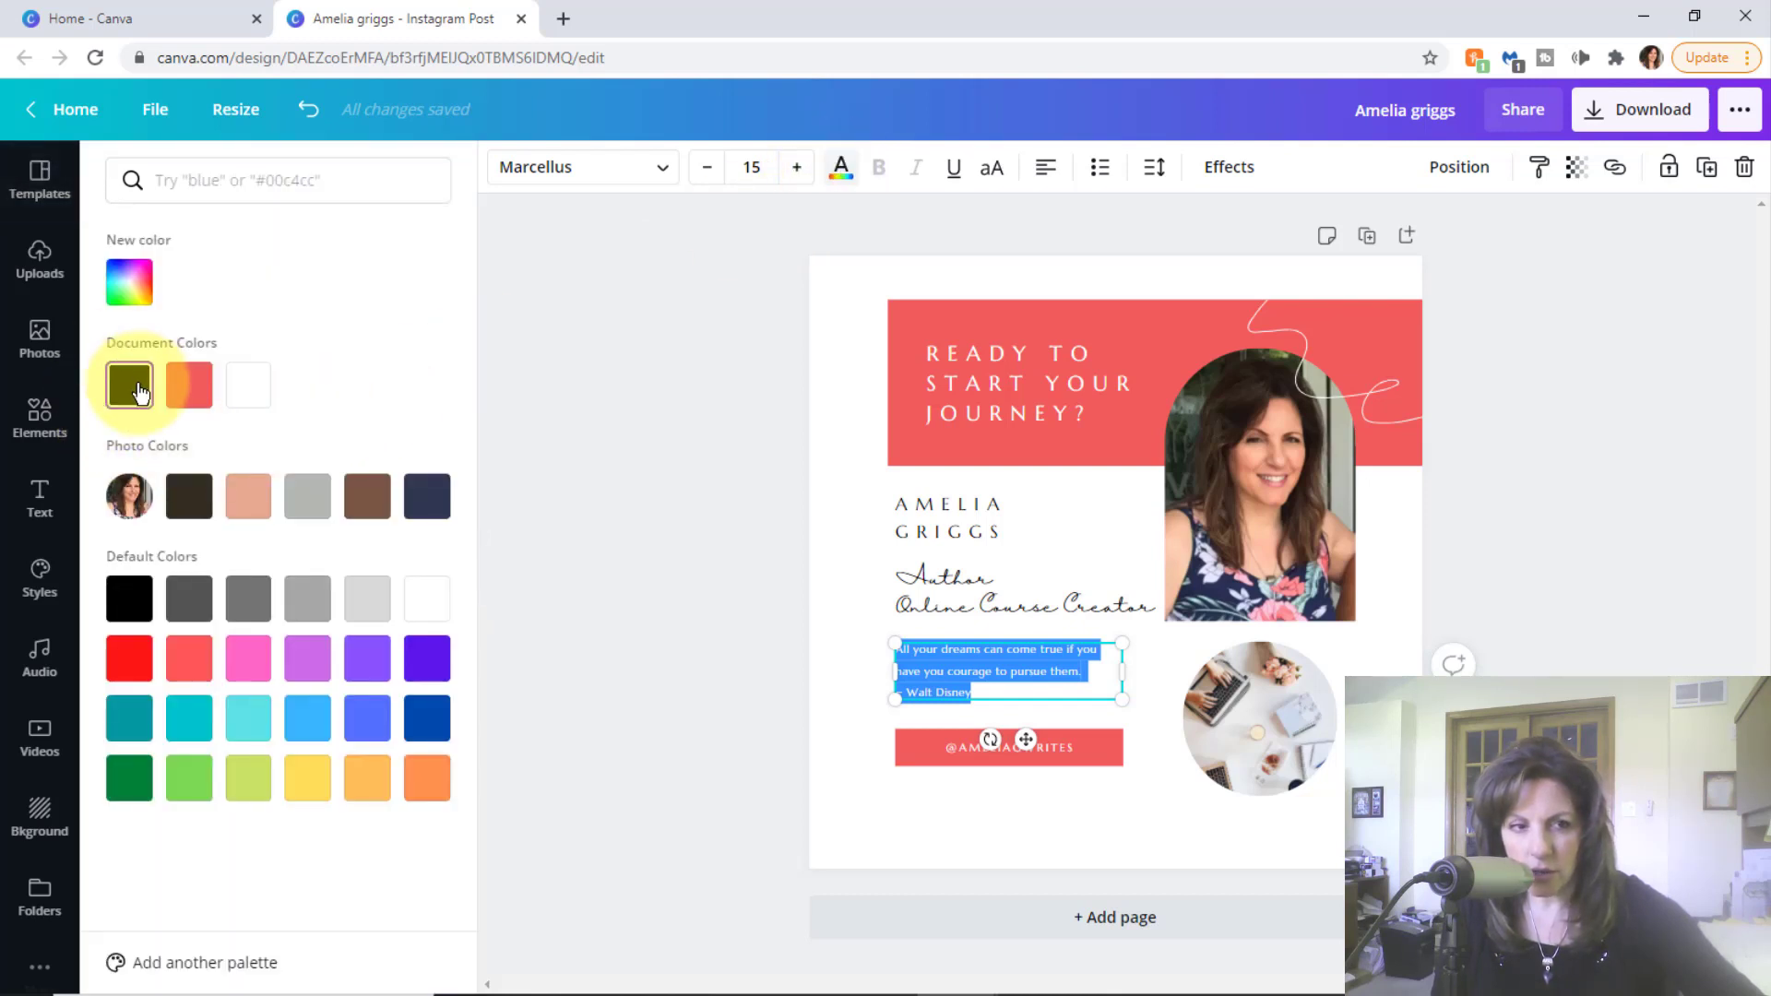
left_click(797, 170)
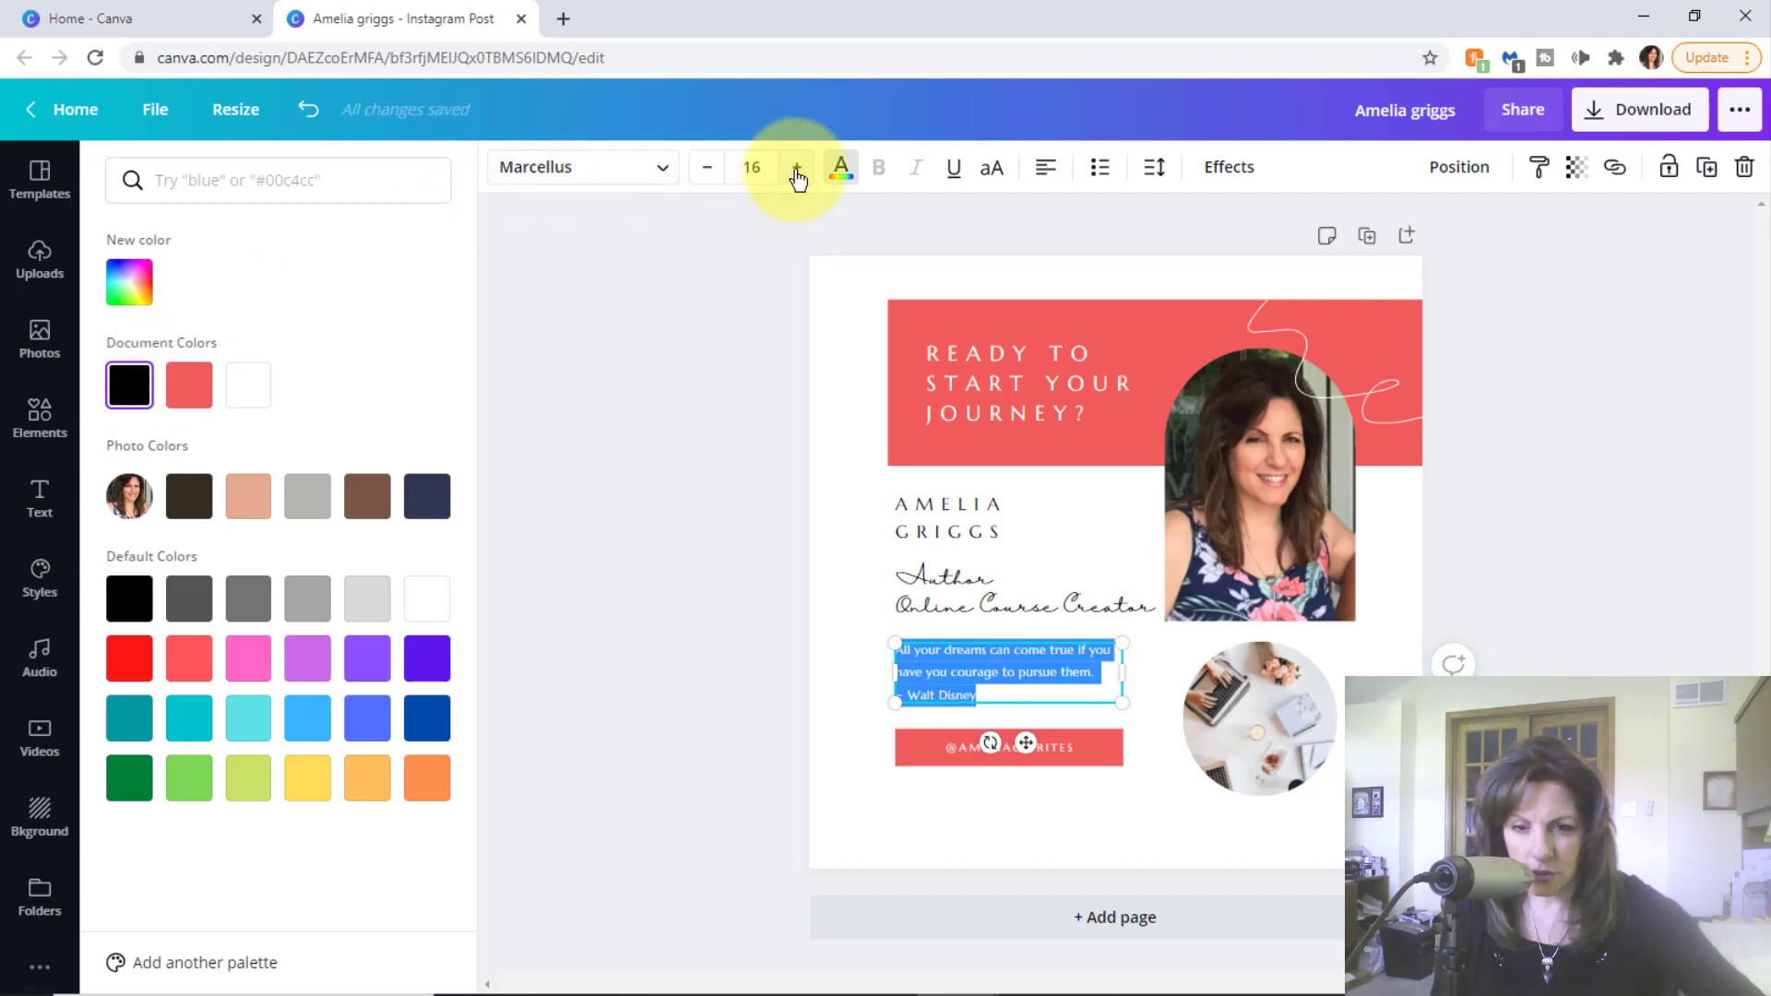
- Join the two lines of the full name below the red banner into a single line
left_click(961, 504)
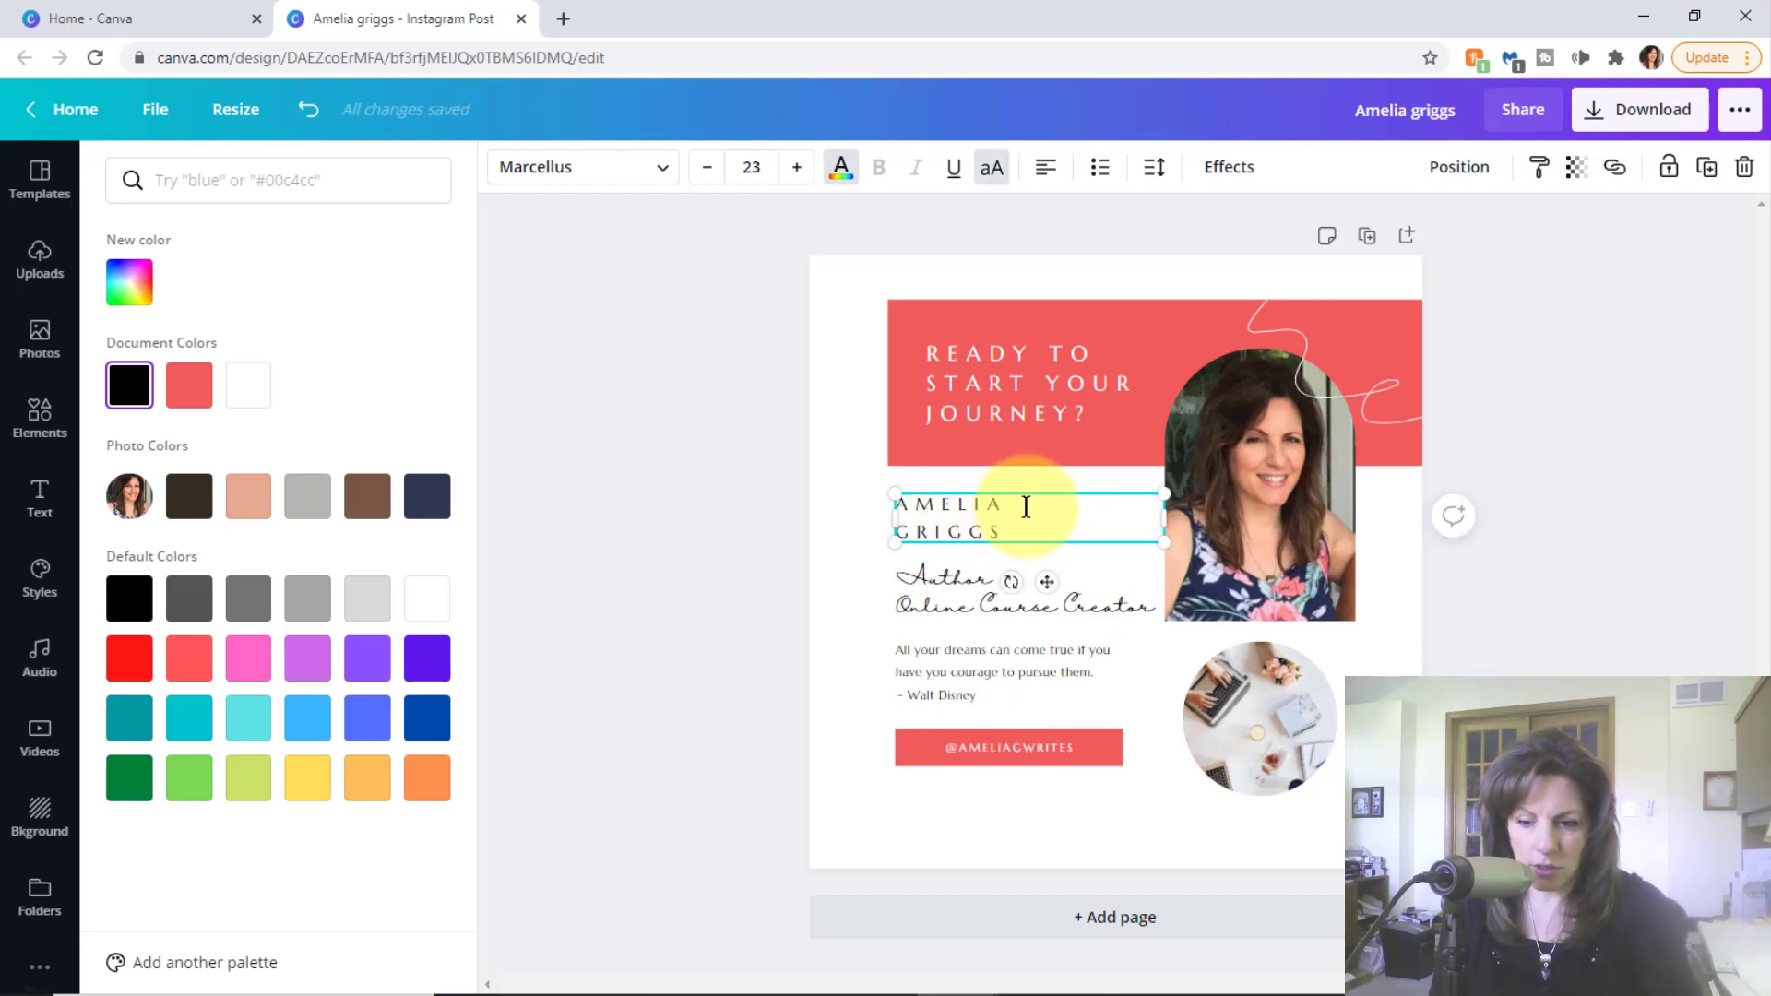
key("Delete")
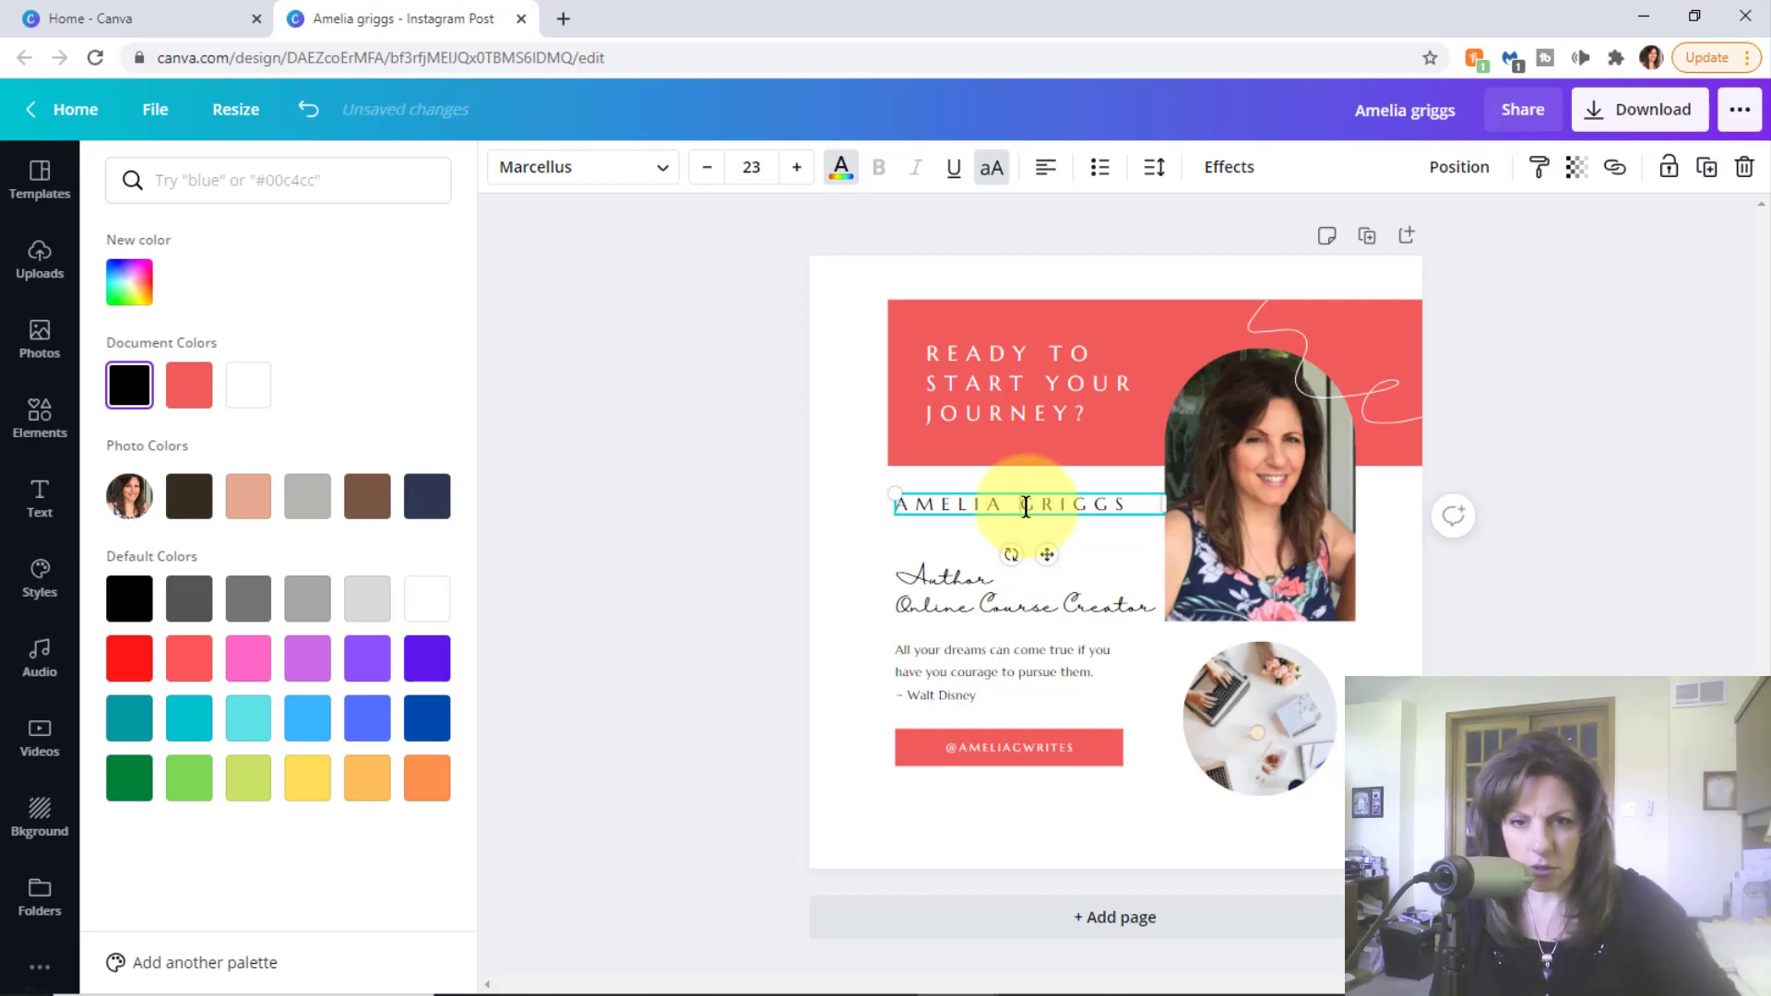
- Remove the word "Online" from the script subtitle so it reads "Author / Course Creator", and move it up beneath the name
left_click(973, 573)
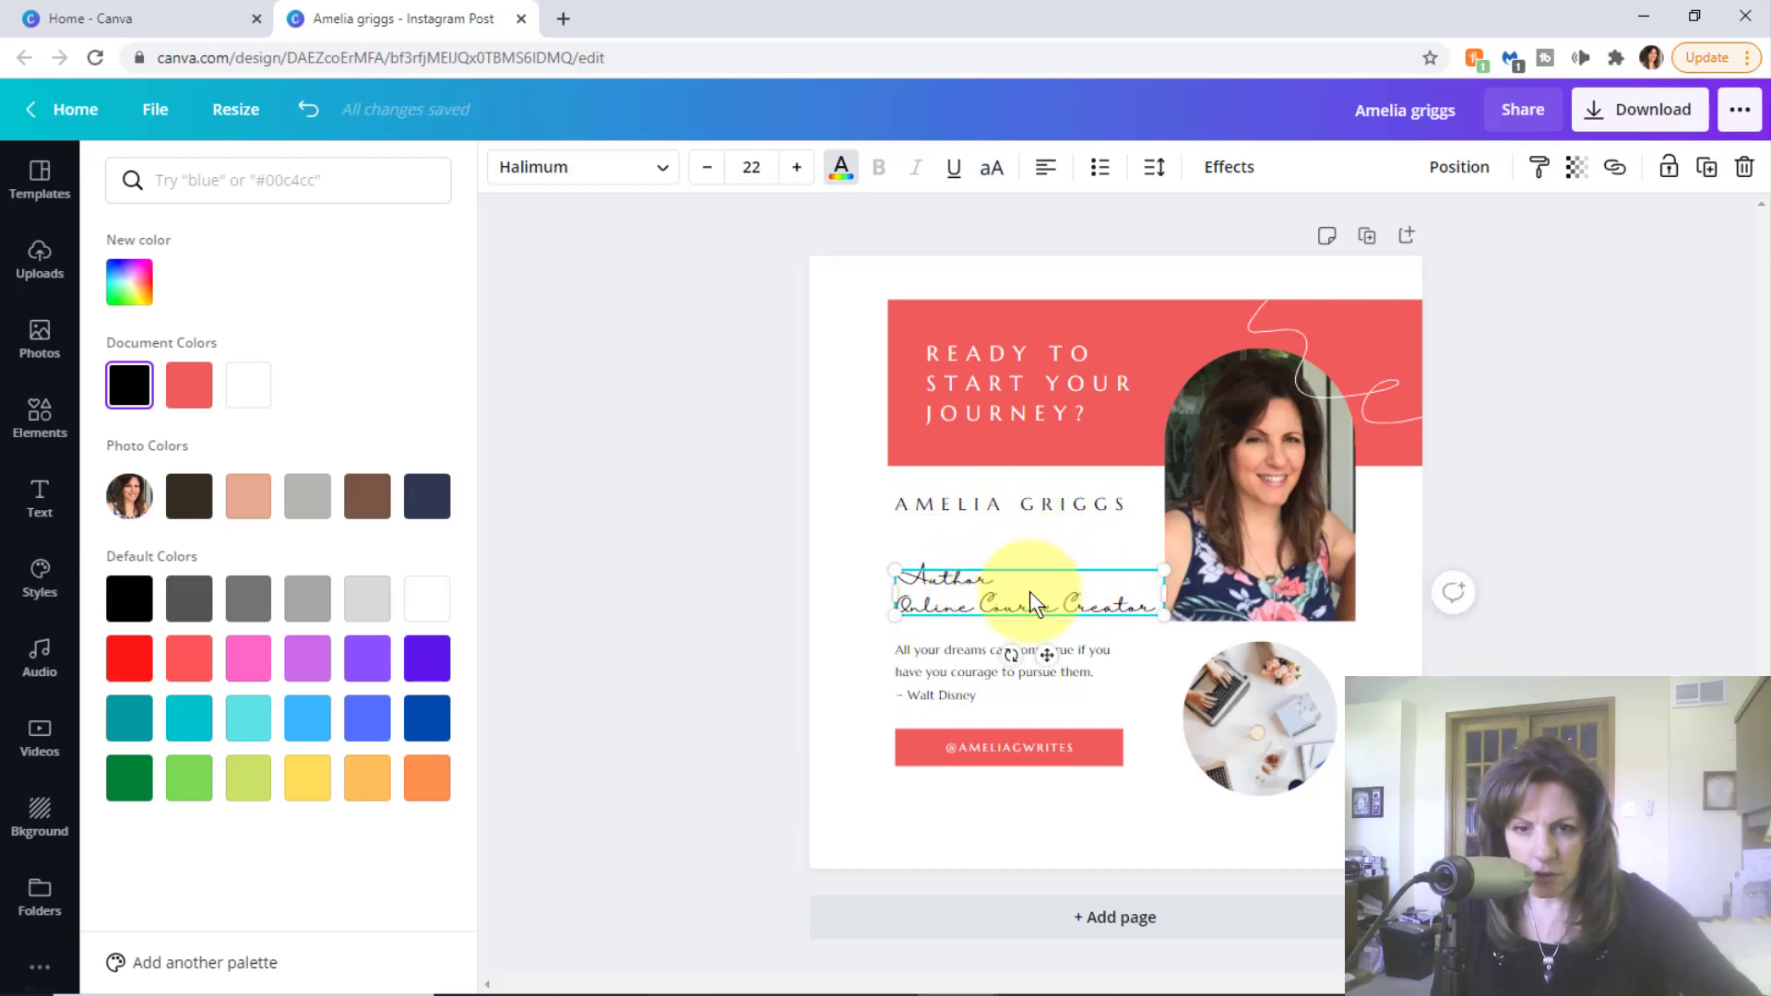
left_click_drag(1029, 591, 904, 581)
key("BackSpace")
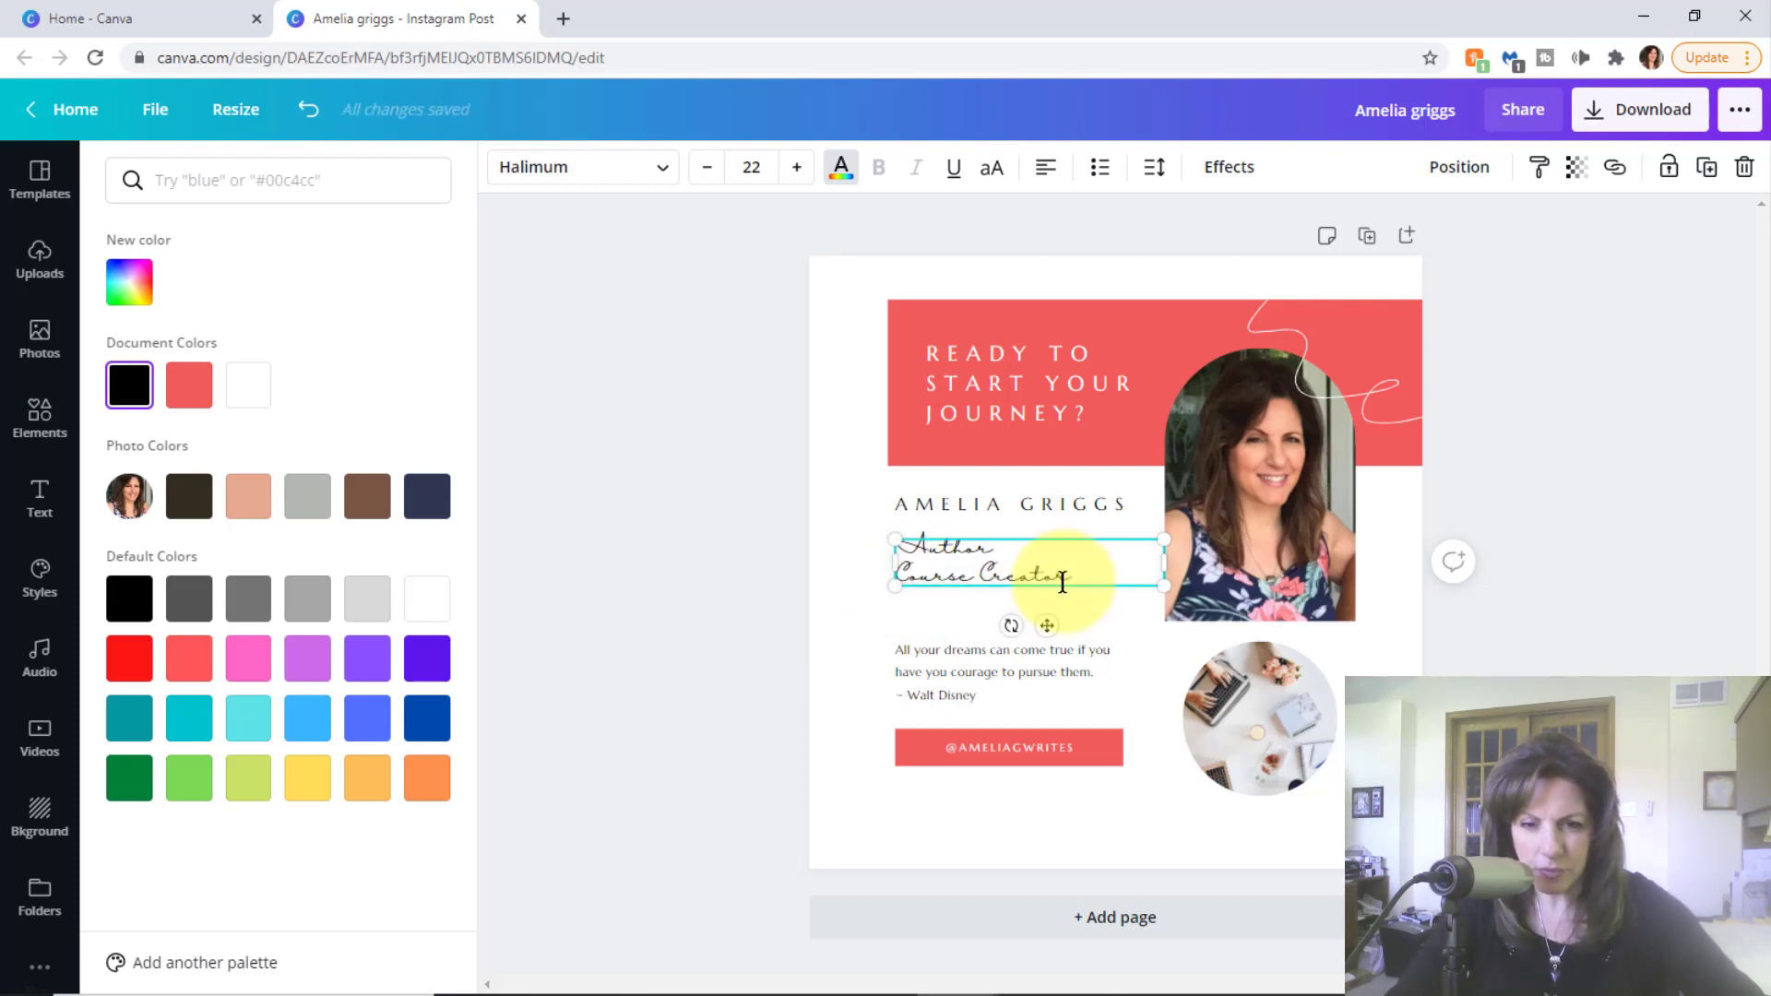
- Set the "Author / Course Creator" subtitle's font size to 25 and move the quote up slightly, closer to the subtitle
triple_click(951, 548)
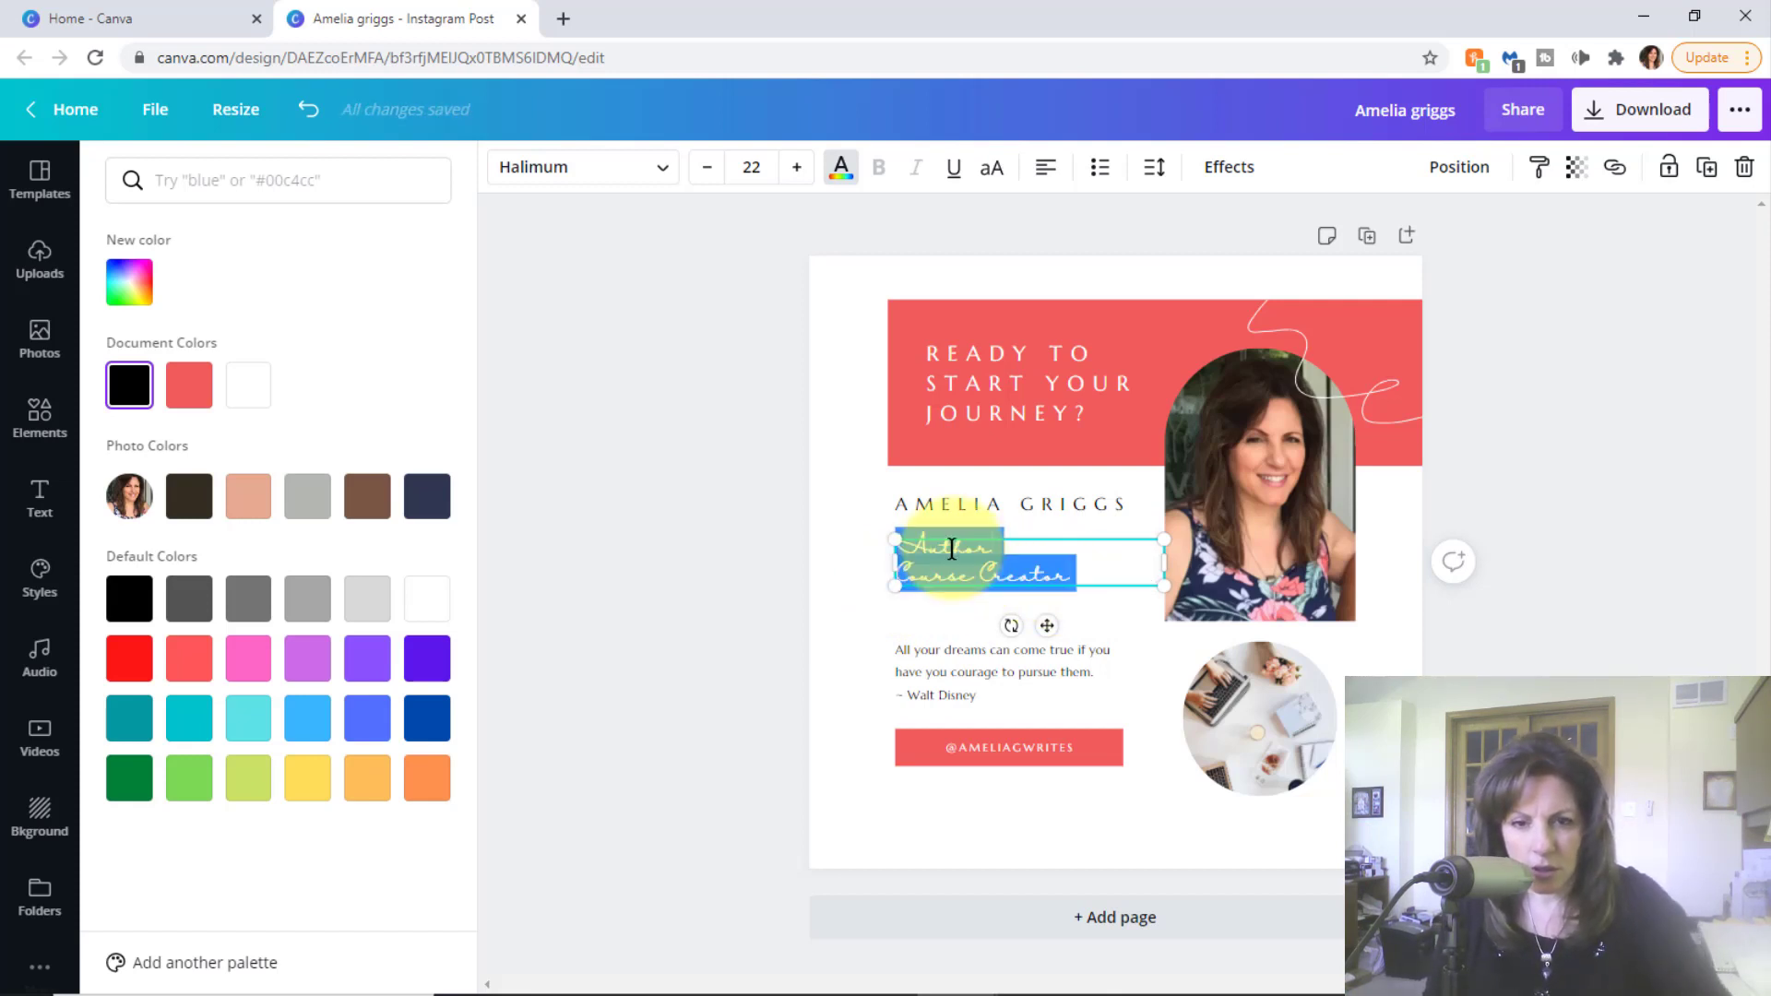
left_click(796, 171)
left_click(799, 171)
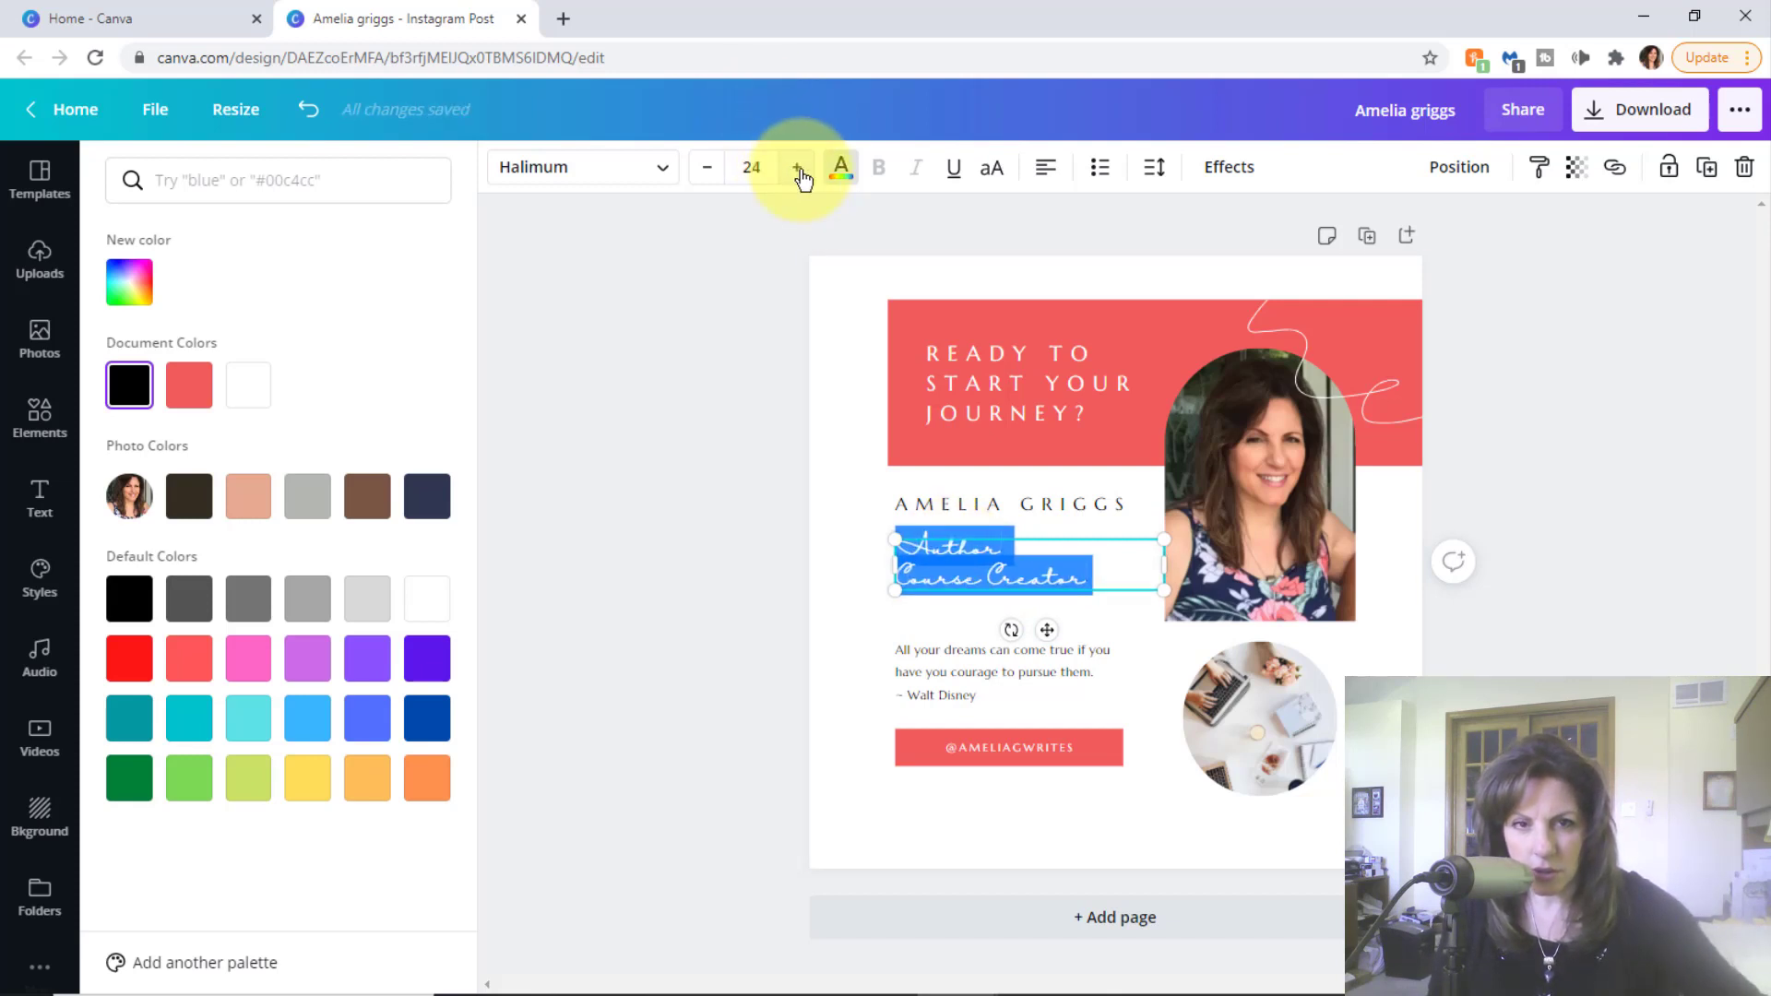
left_click(799, 170)
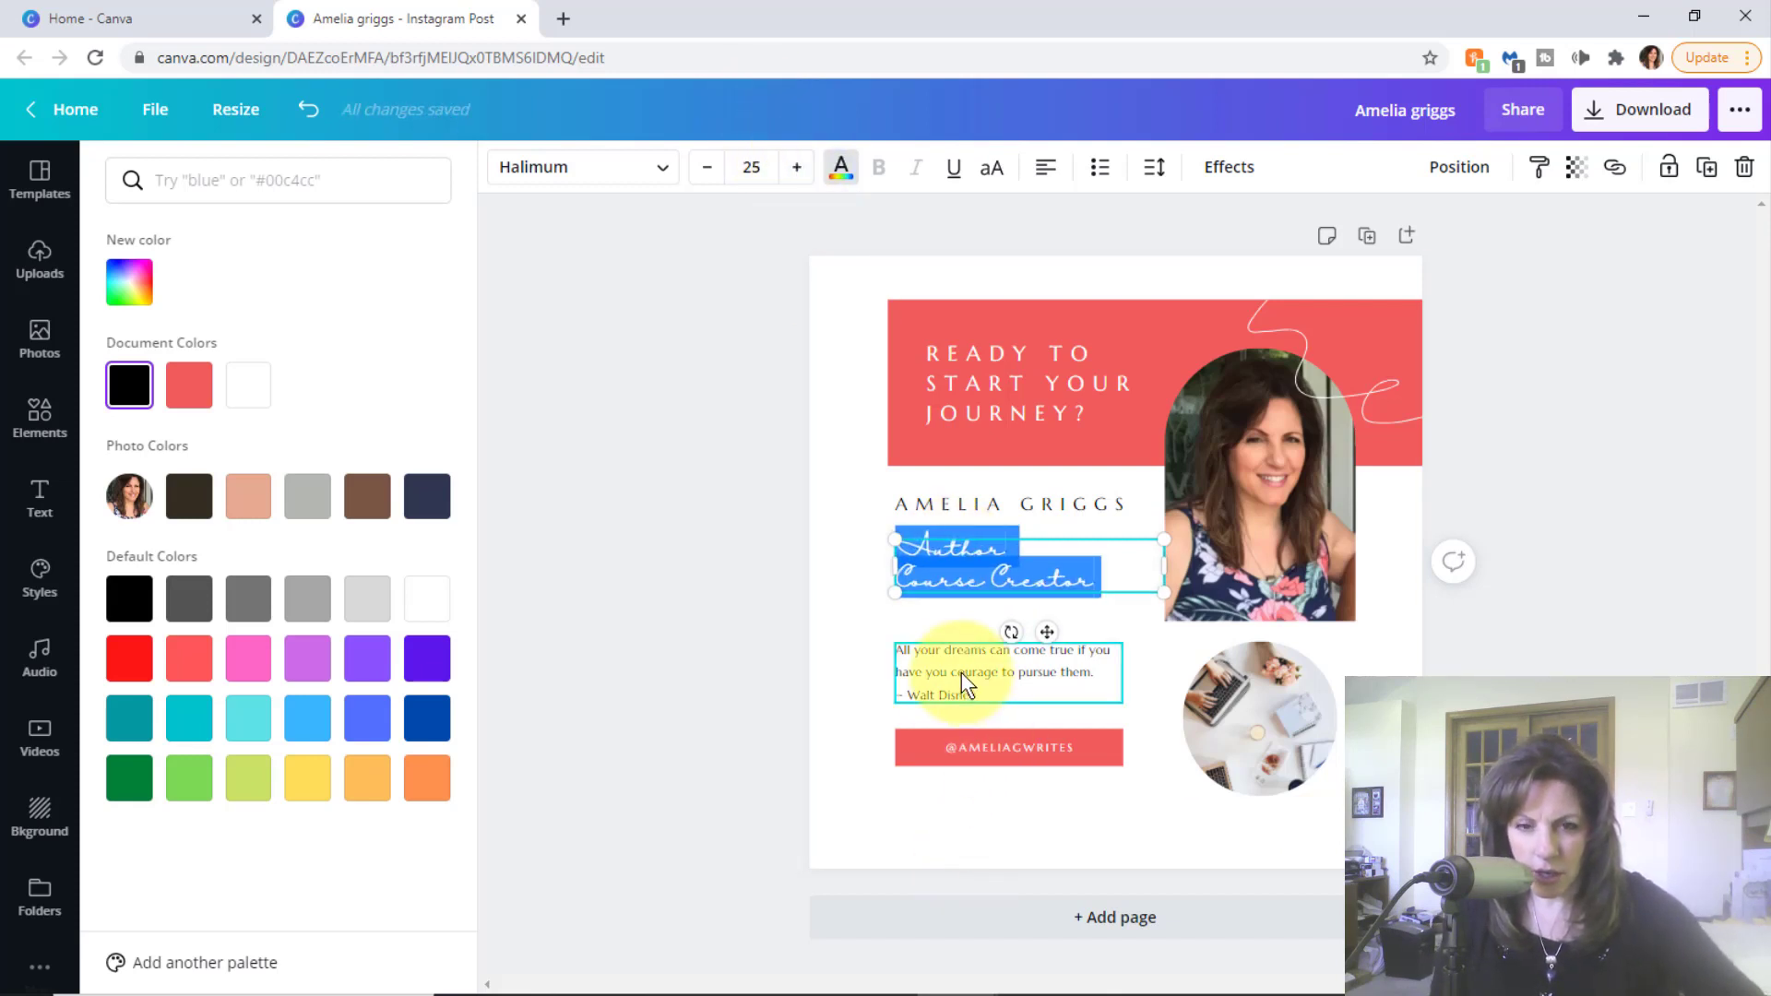
left_click(1018, 673)
left_click_drag(1018, 673, 1016, 657)
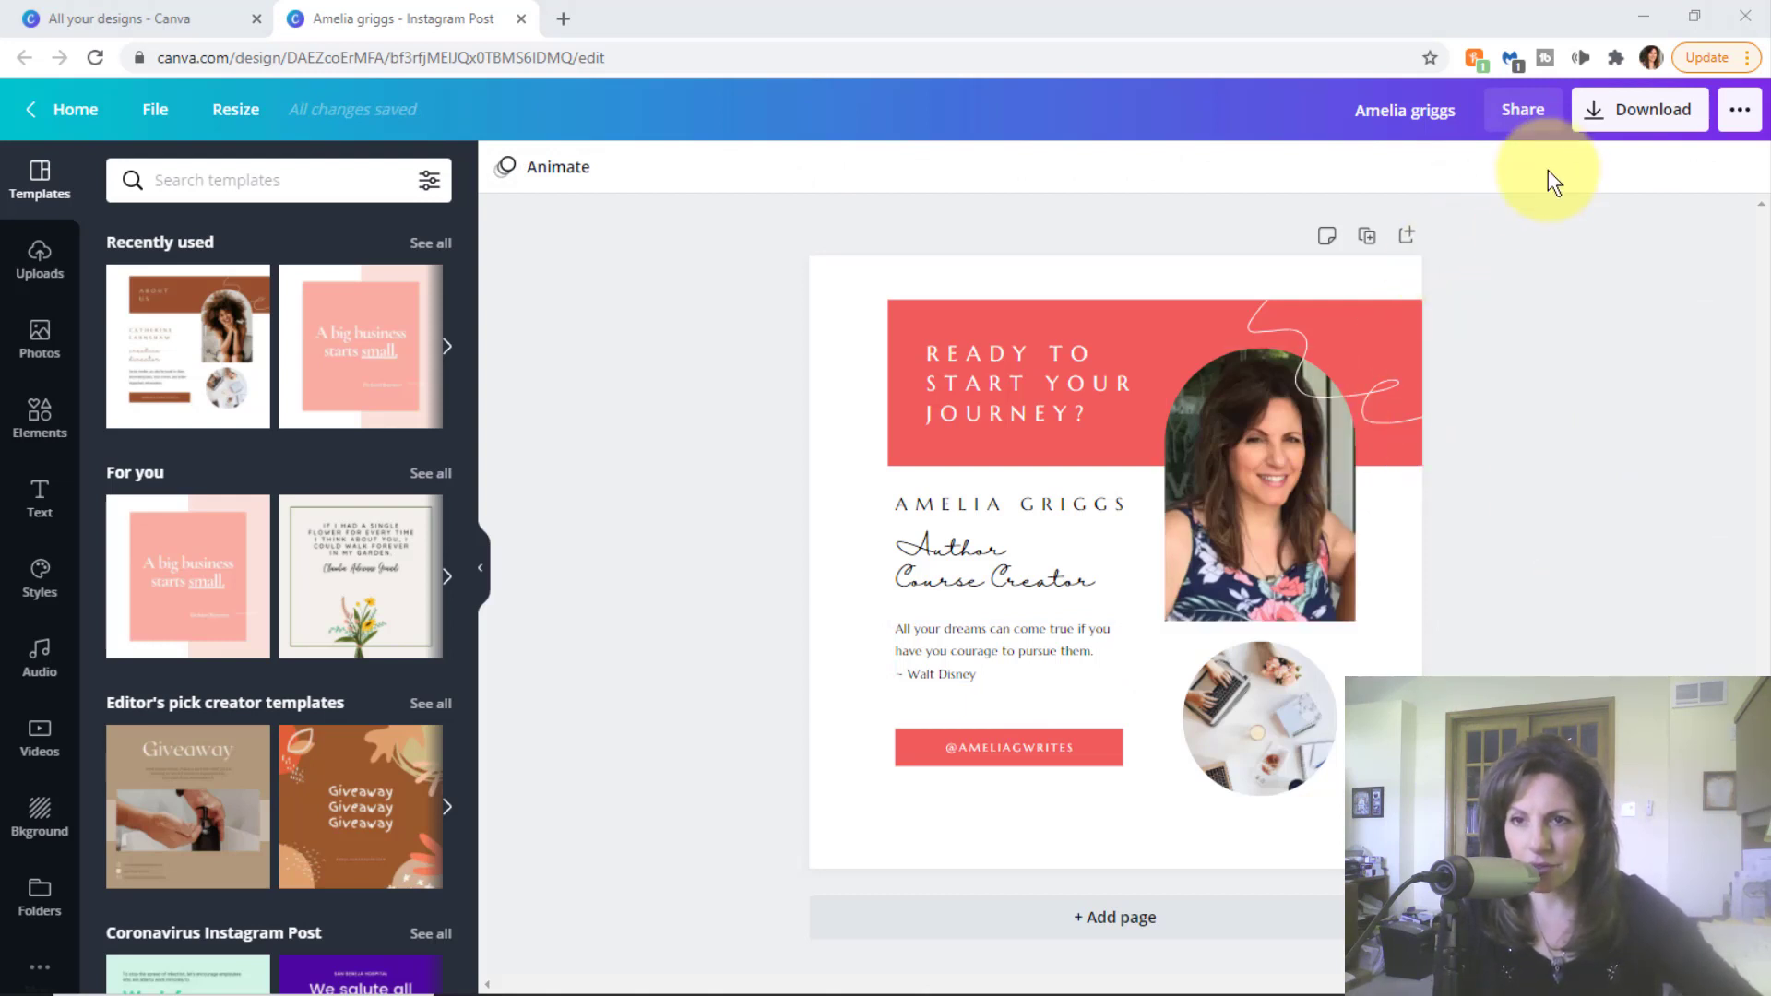
- Examine the file types offered for downloading the design and close the download options without downloading
left_click(1597, 123)
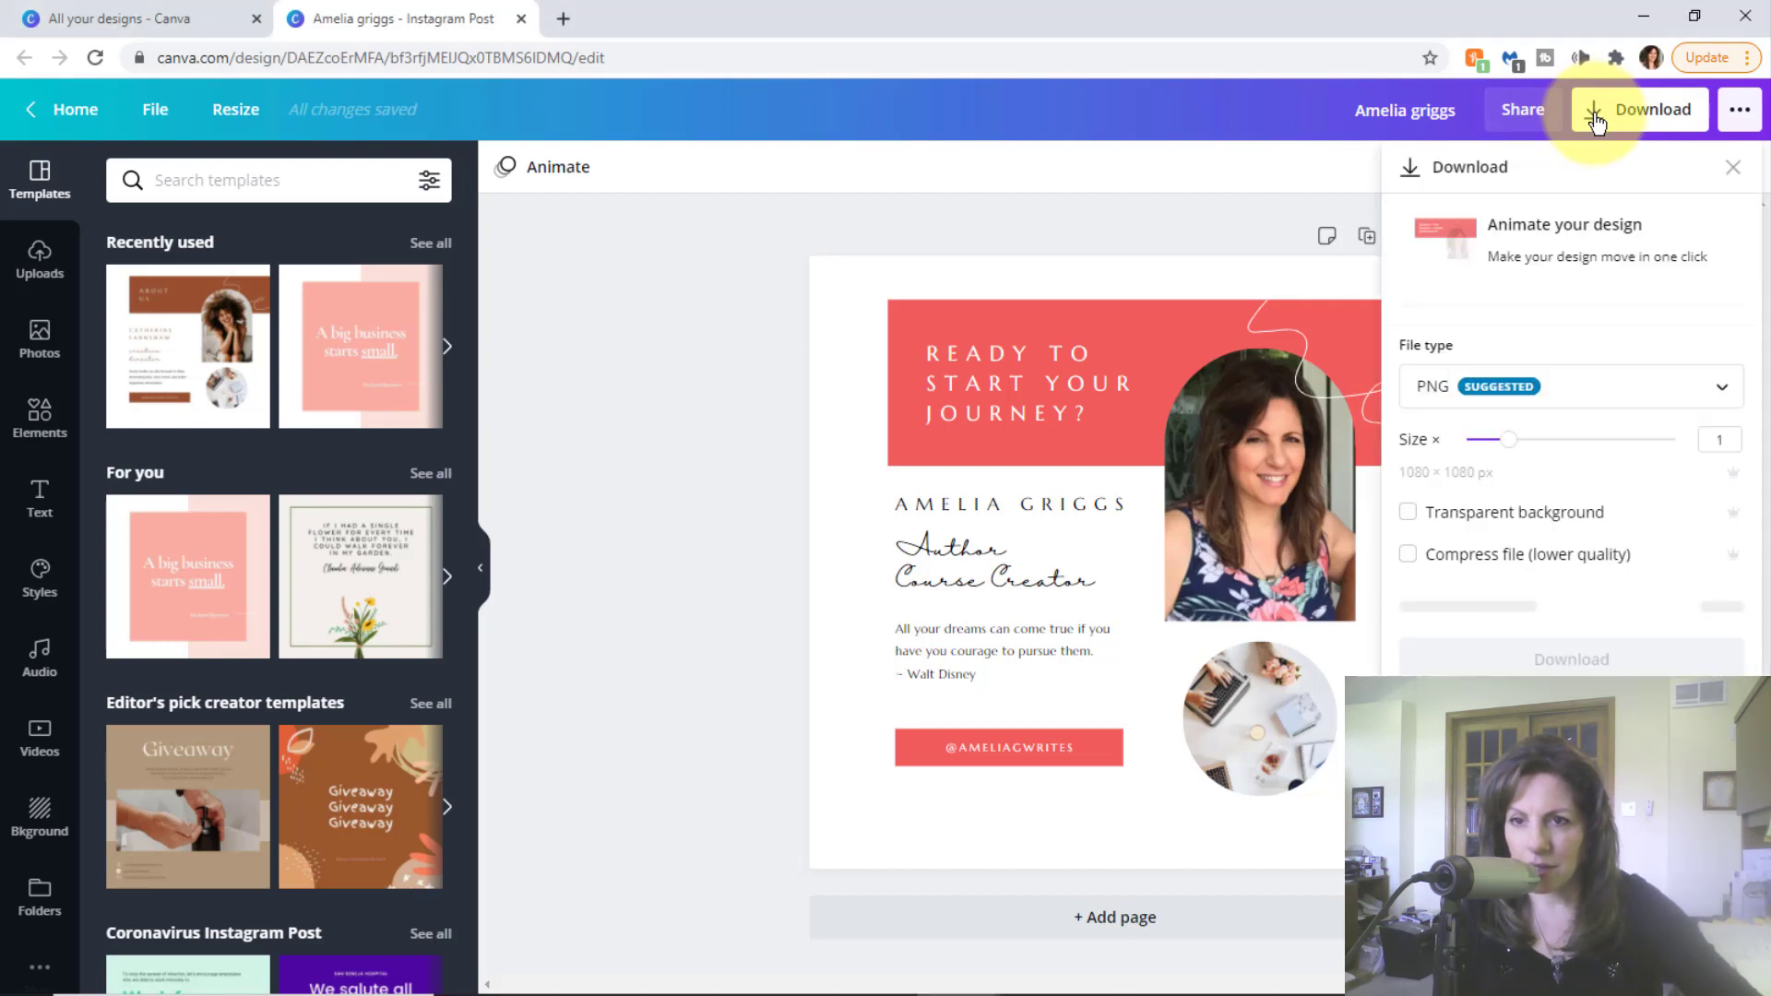
left_click(1720, 392)
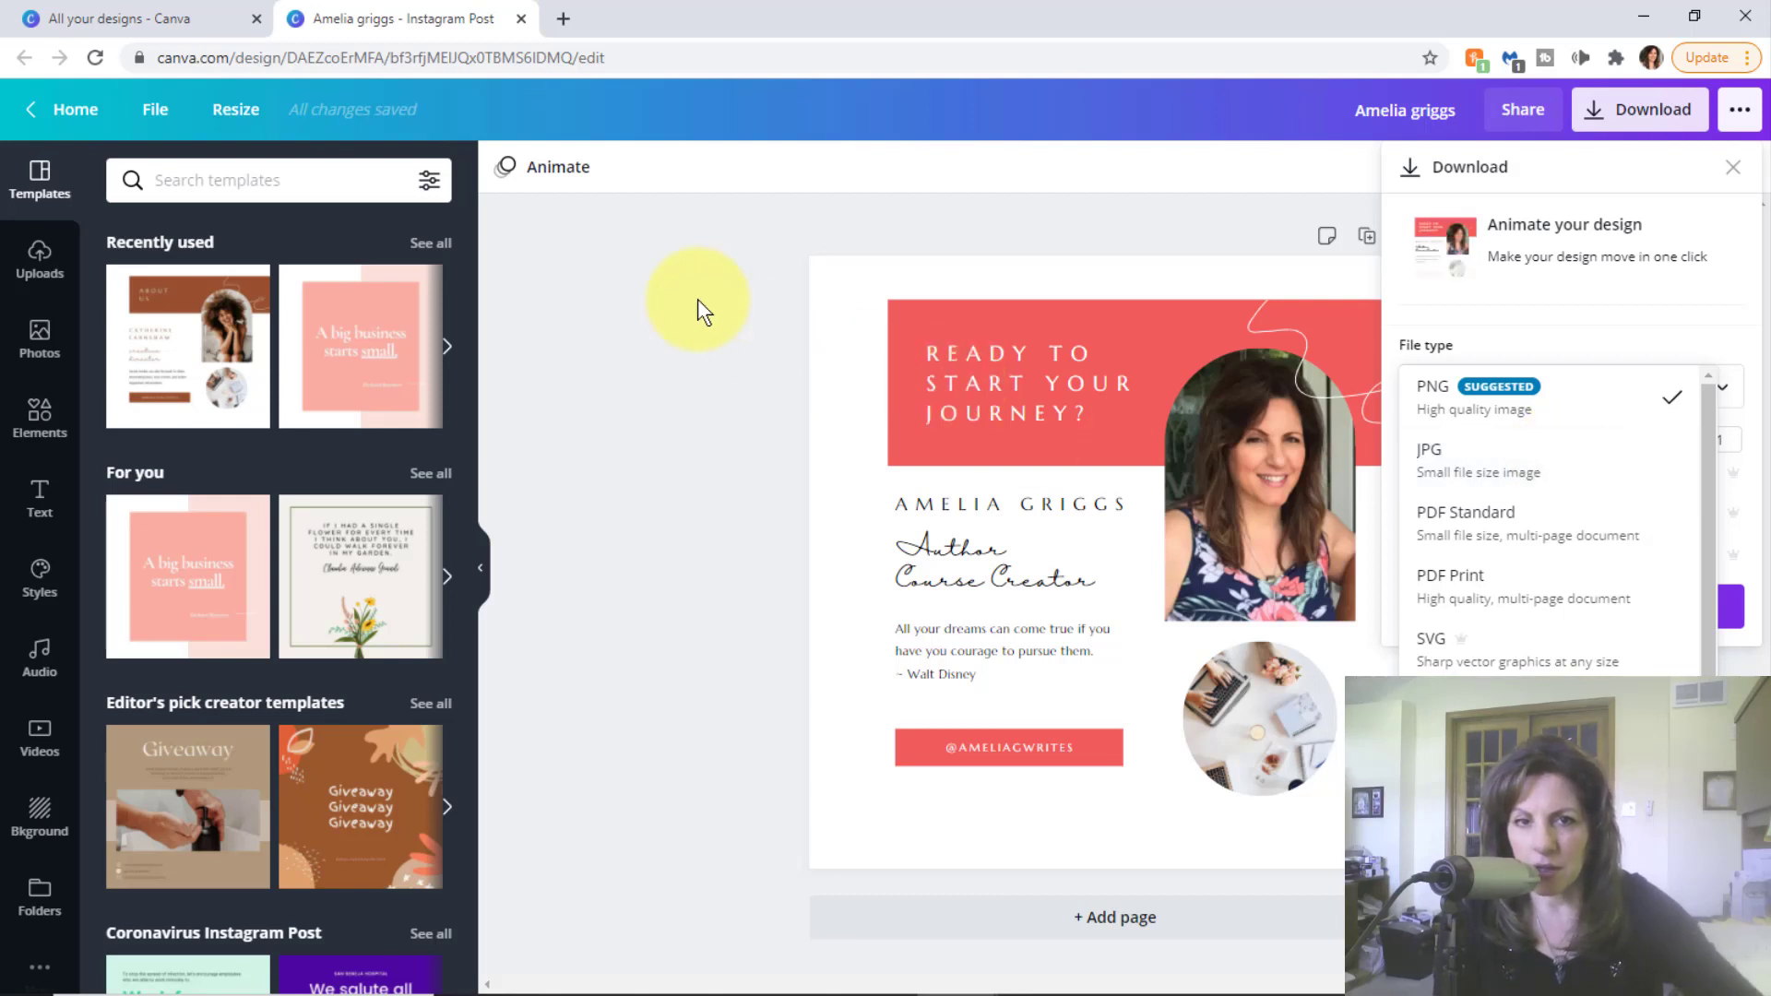
left_click(1732, 170)
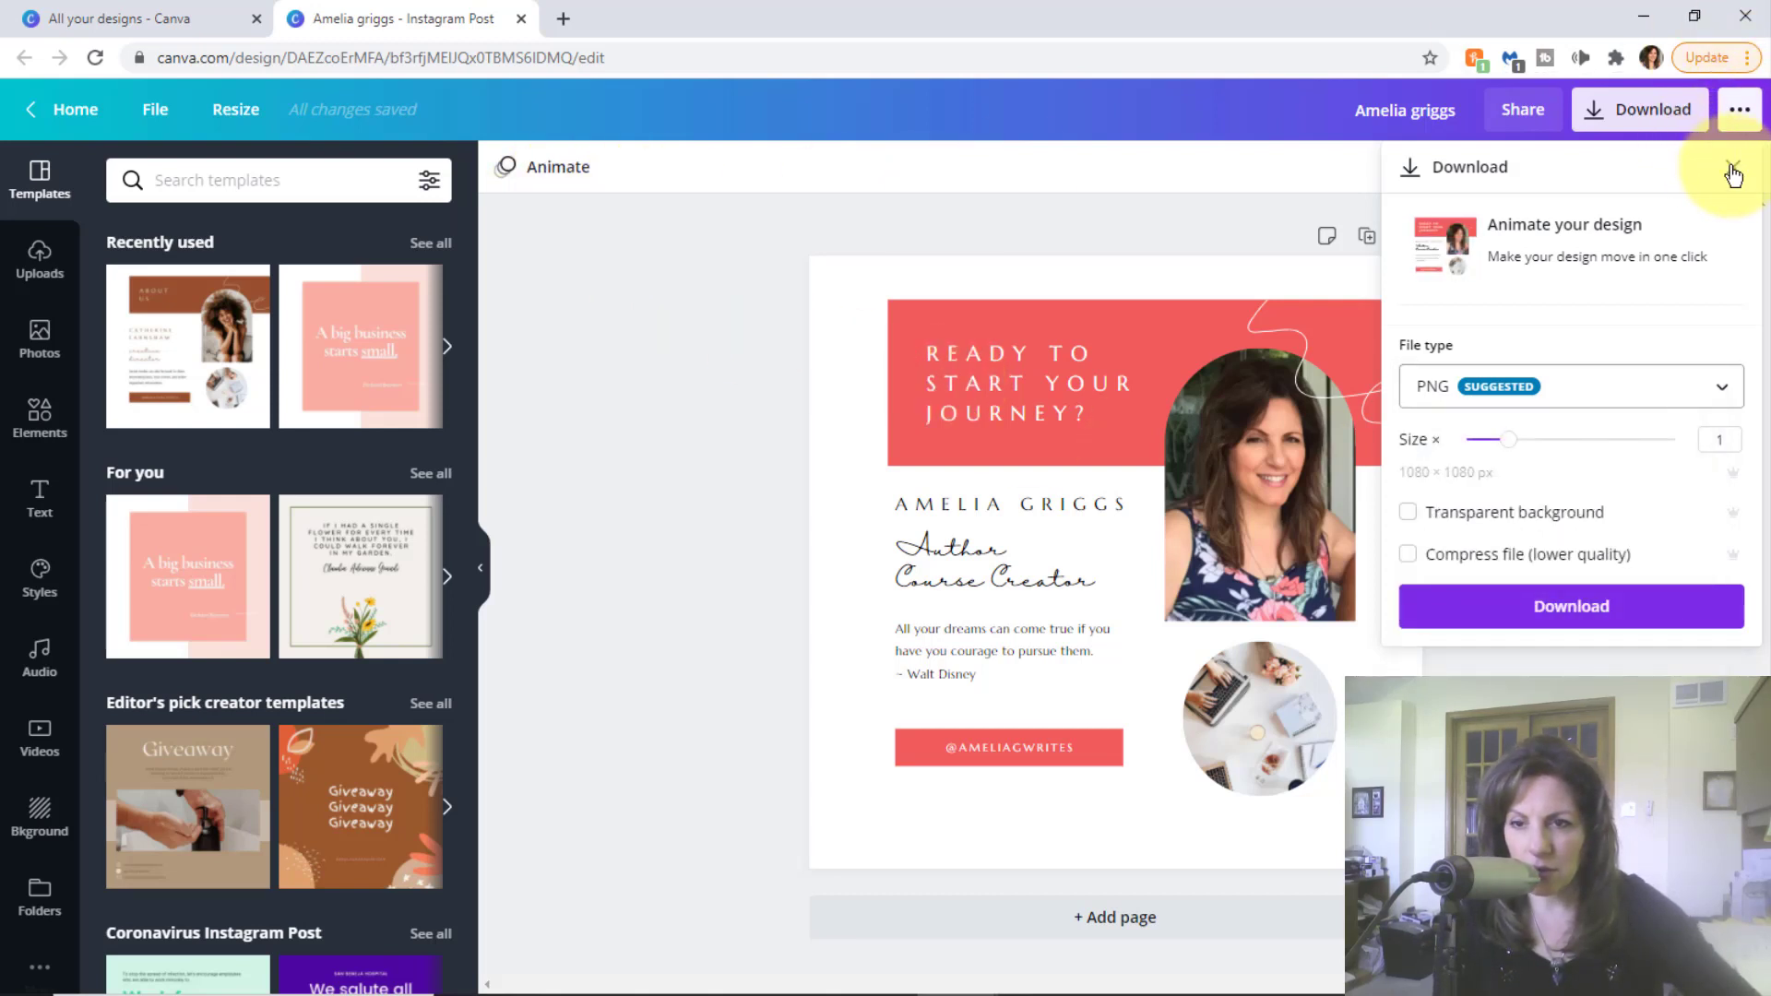
left_click(1732, 169)
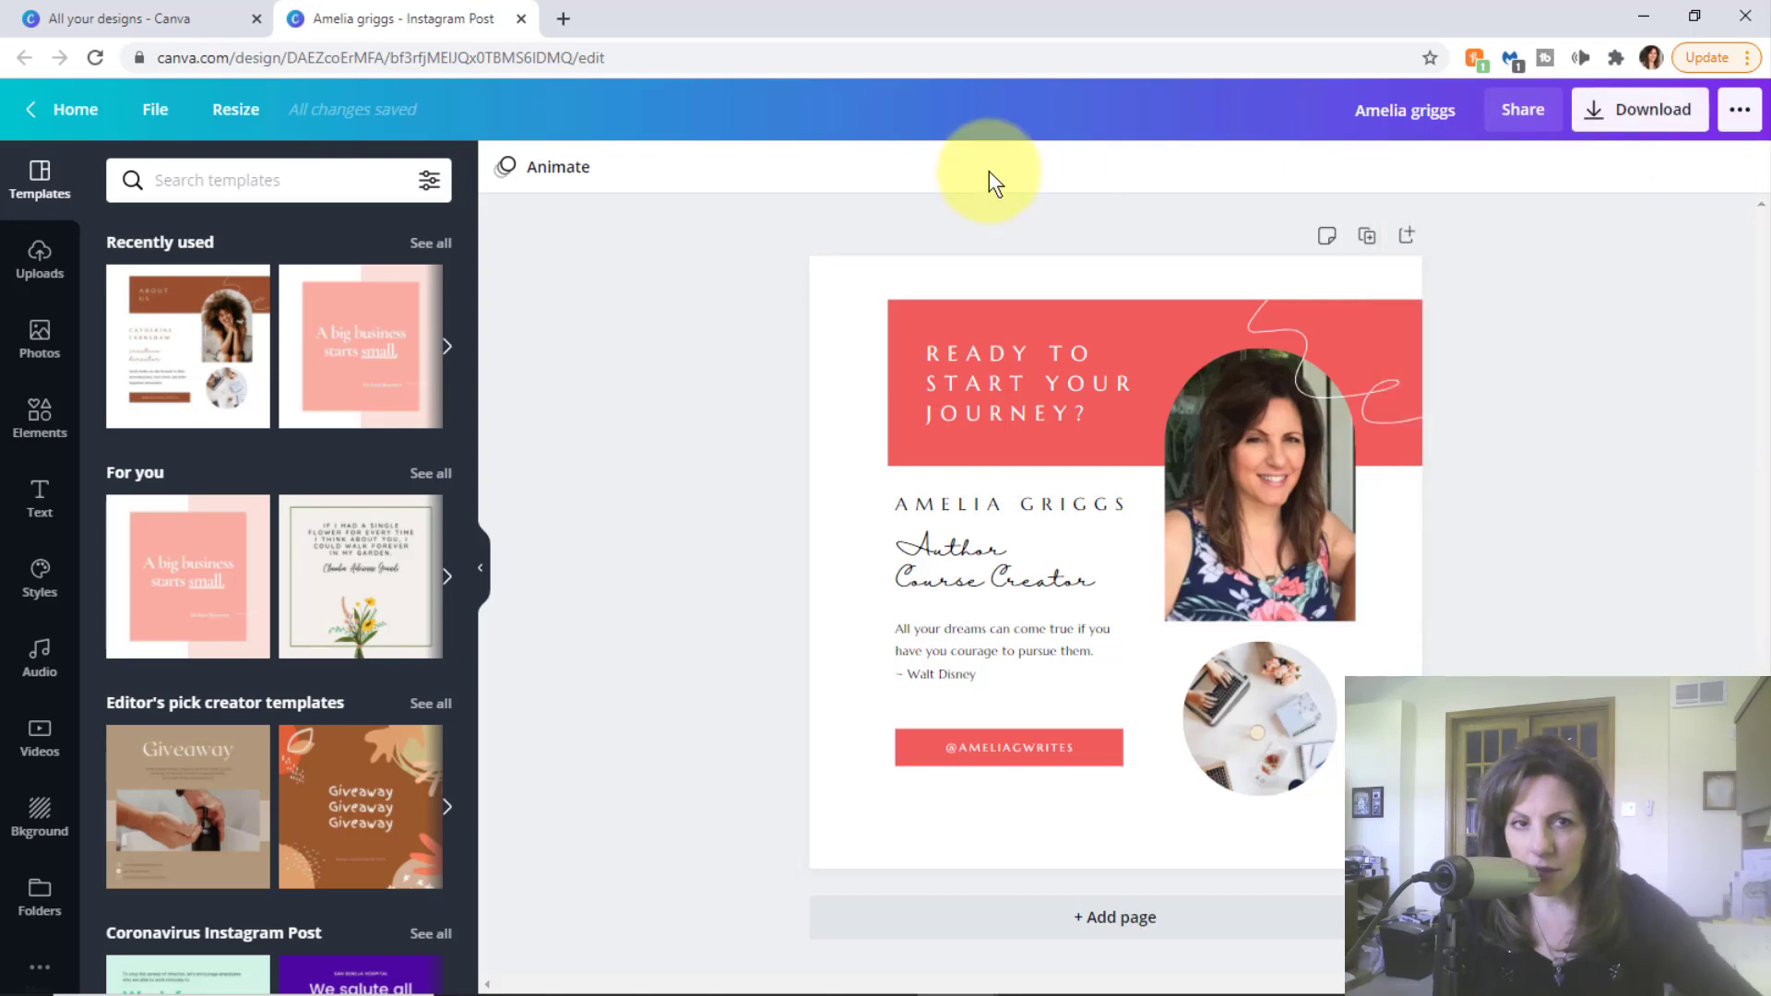
- Close the current design, browse through all saved designs, and open the "Happy National Spaghetti Day!" design
left_click(521, 18)
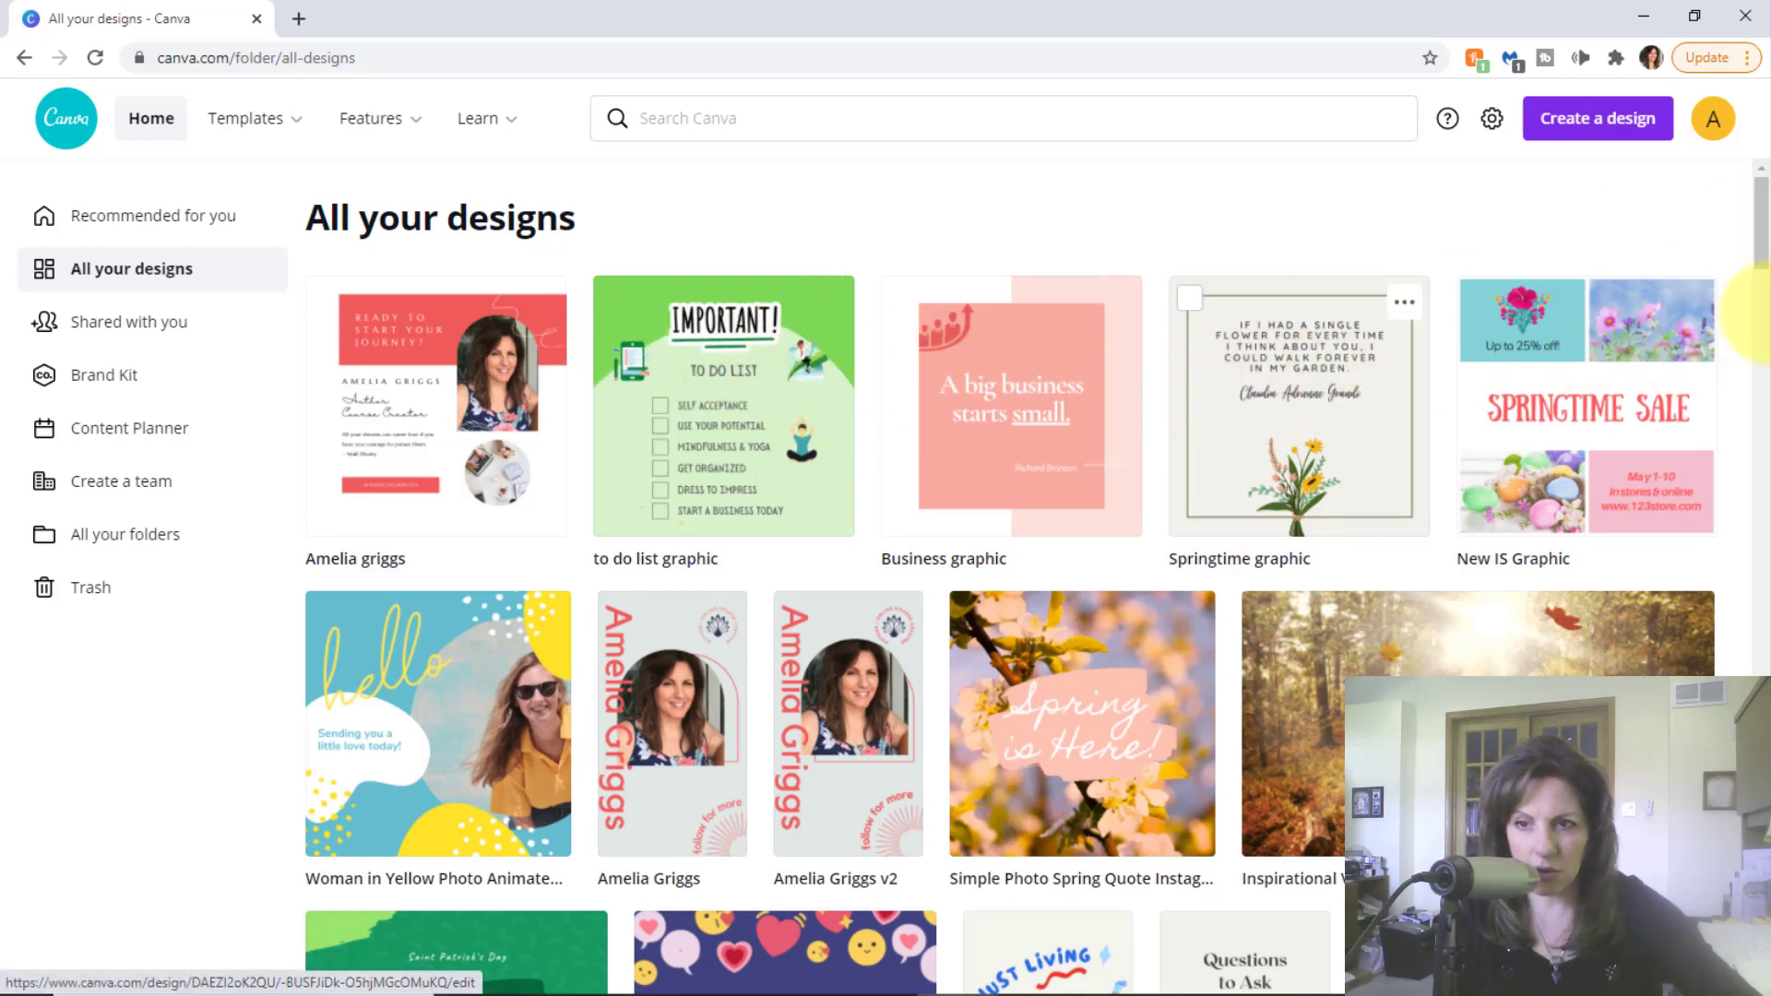
mouse_move(1761, 226)
left_mouse_down()
mouse_move(1760, 283)
mouse_move(1756, 258)
left_mouse_up()
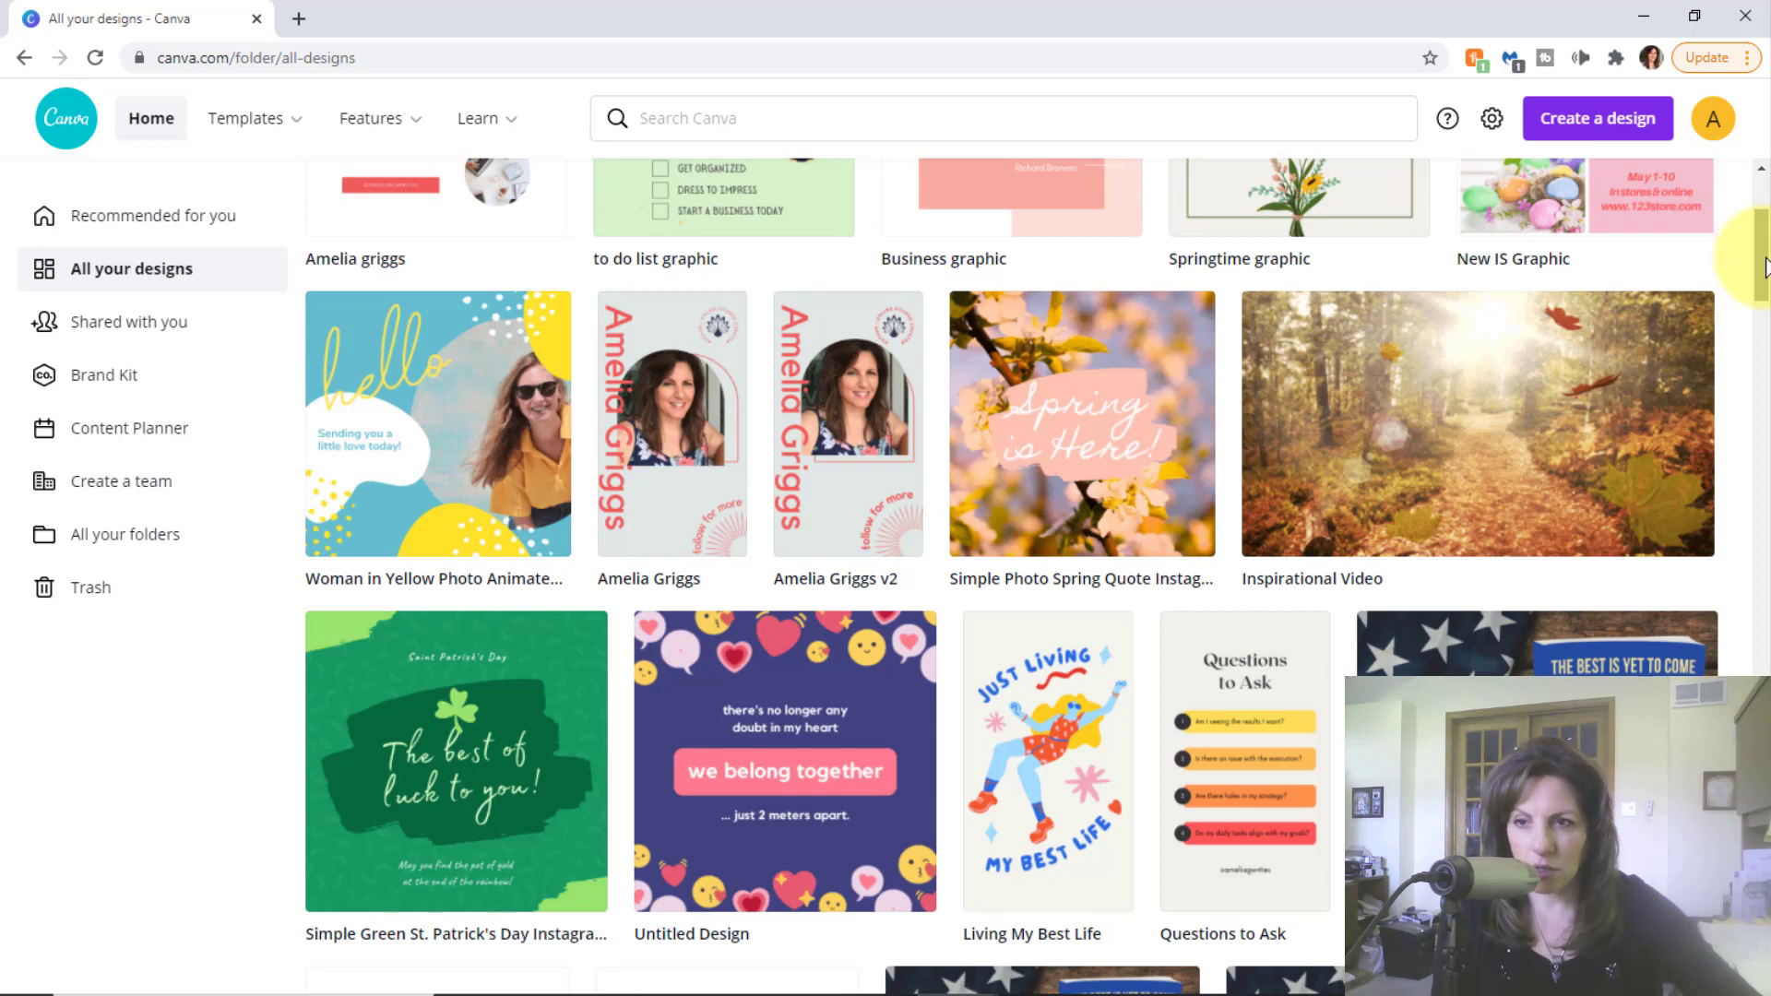
left_click_drag(1762, 261, 1764, 268)
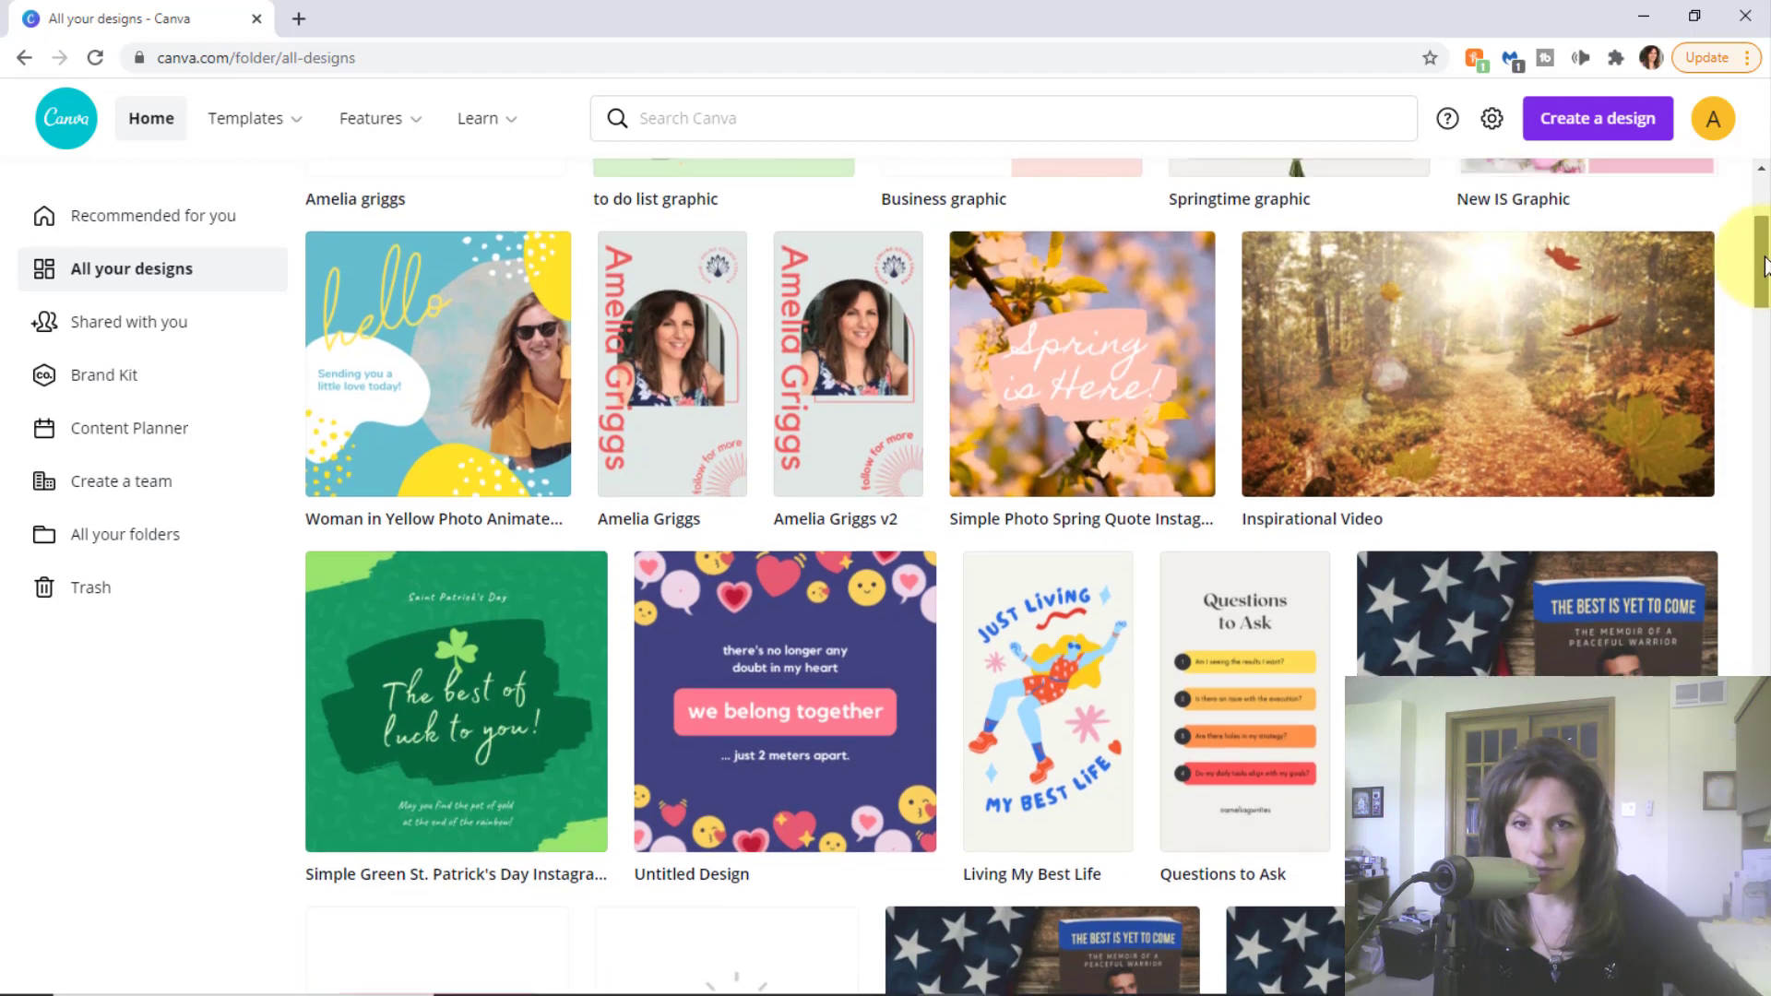
left_click_drag(1764, 268, 1768, 302)
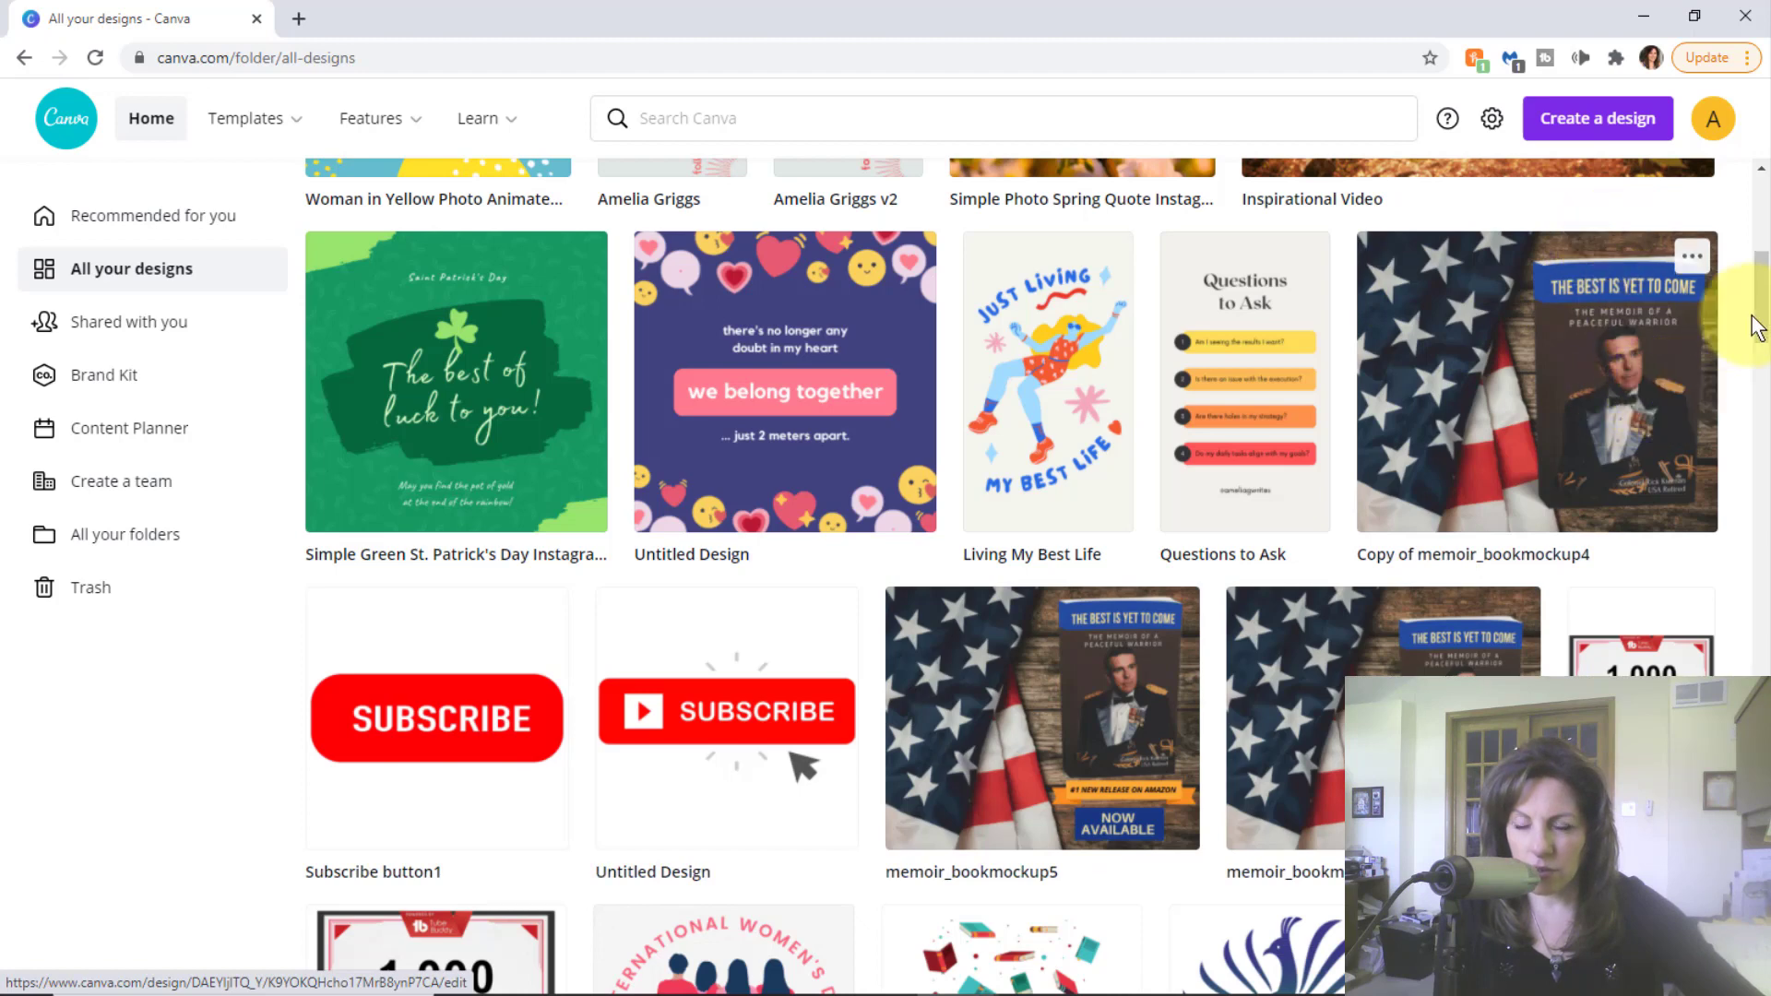
left_click_drag(1764, 300, 1767, 332)
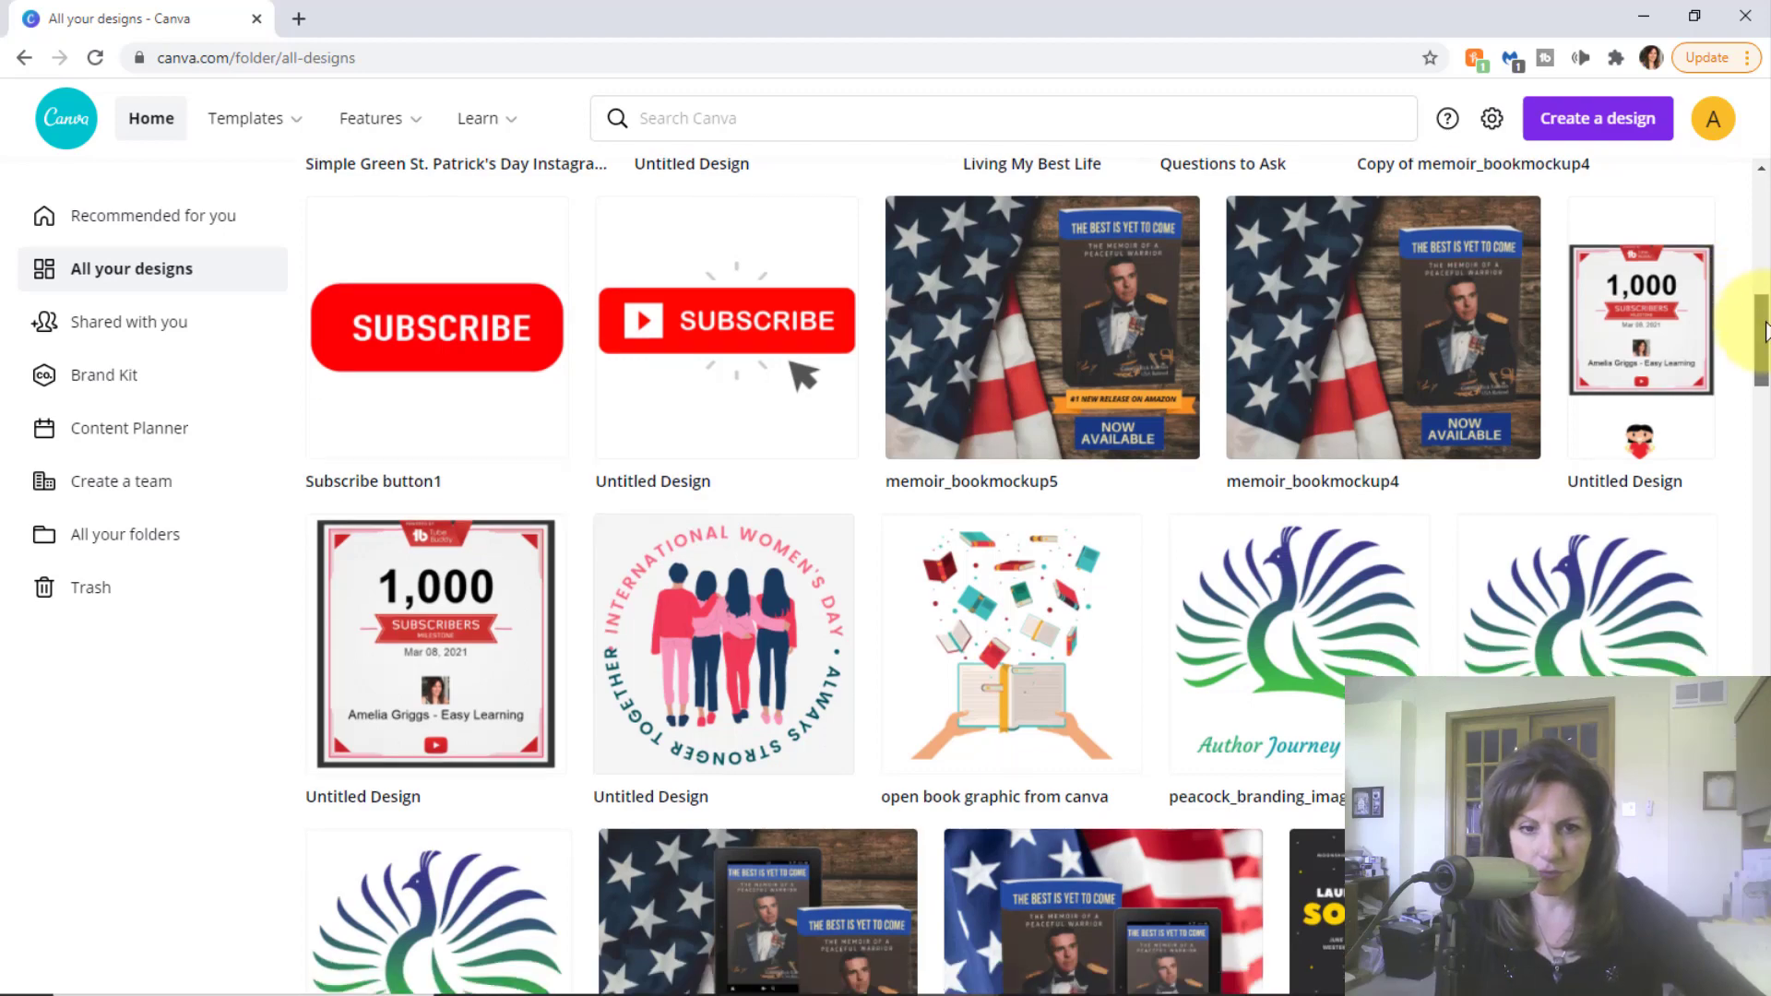
left_click_drag(1762, 318, 1767, 723)
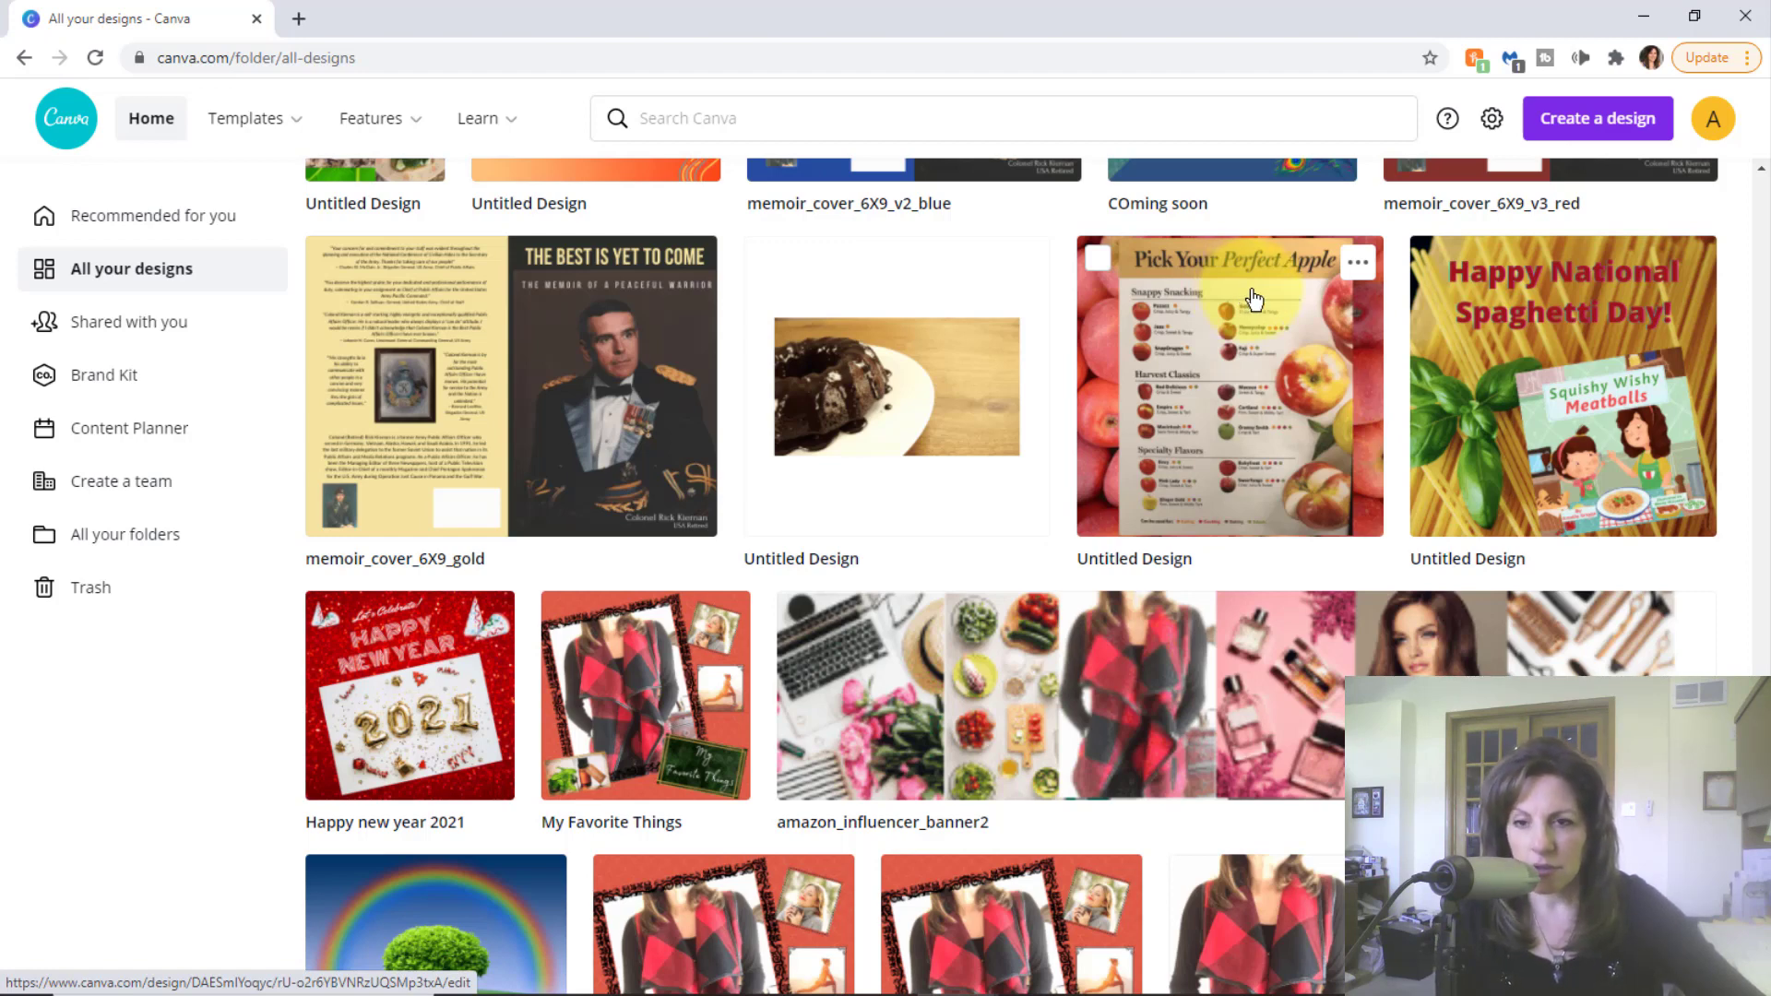
left_click(1572, 302)
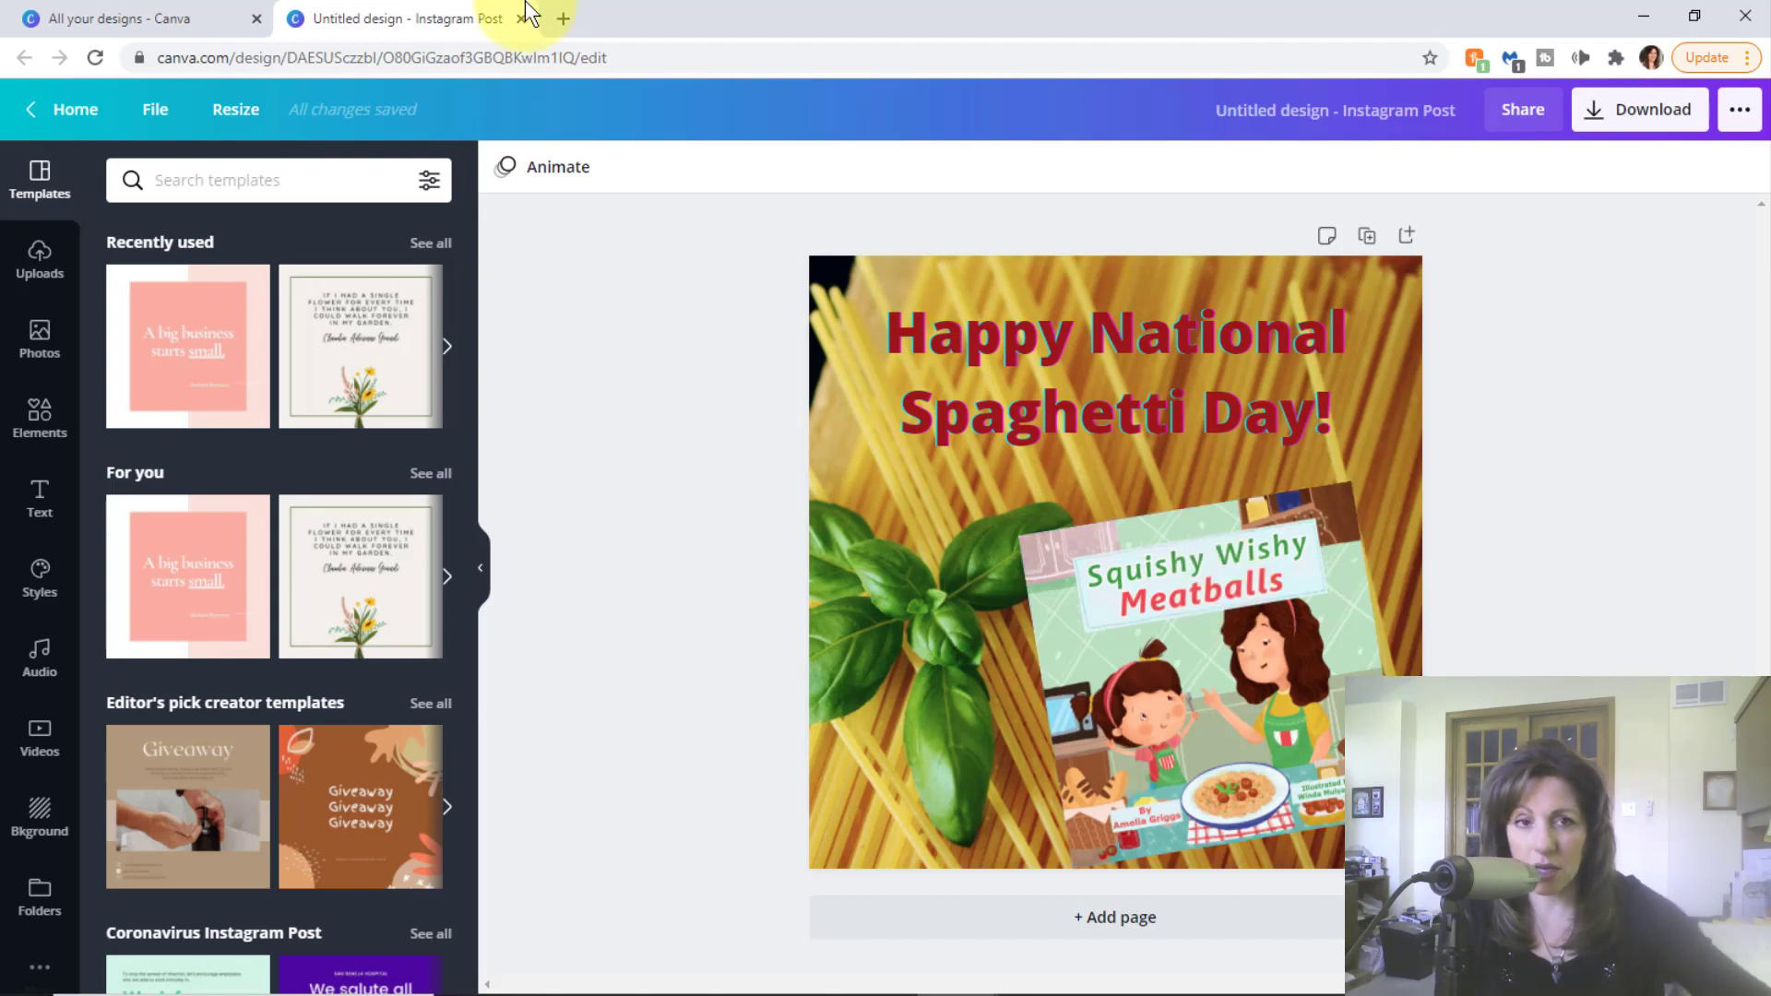
- Return to the list of all designs and create a new blank Instagram Post
left_click(170, 21)
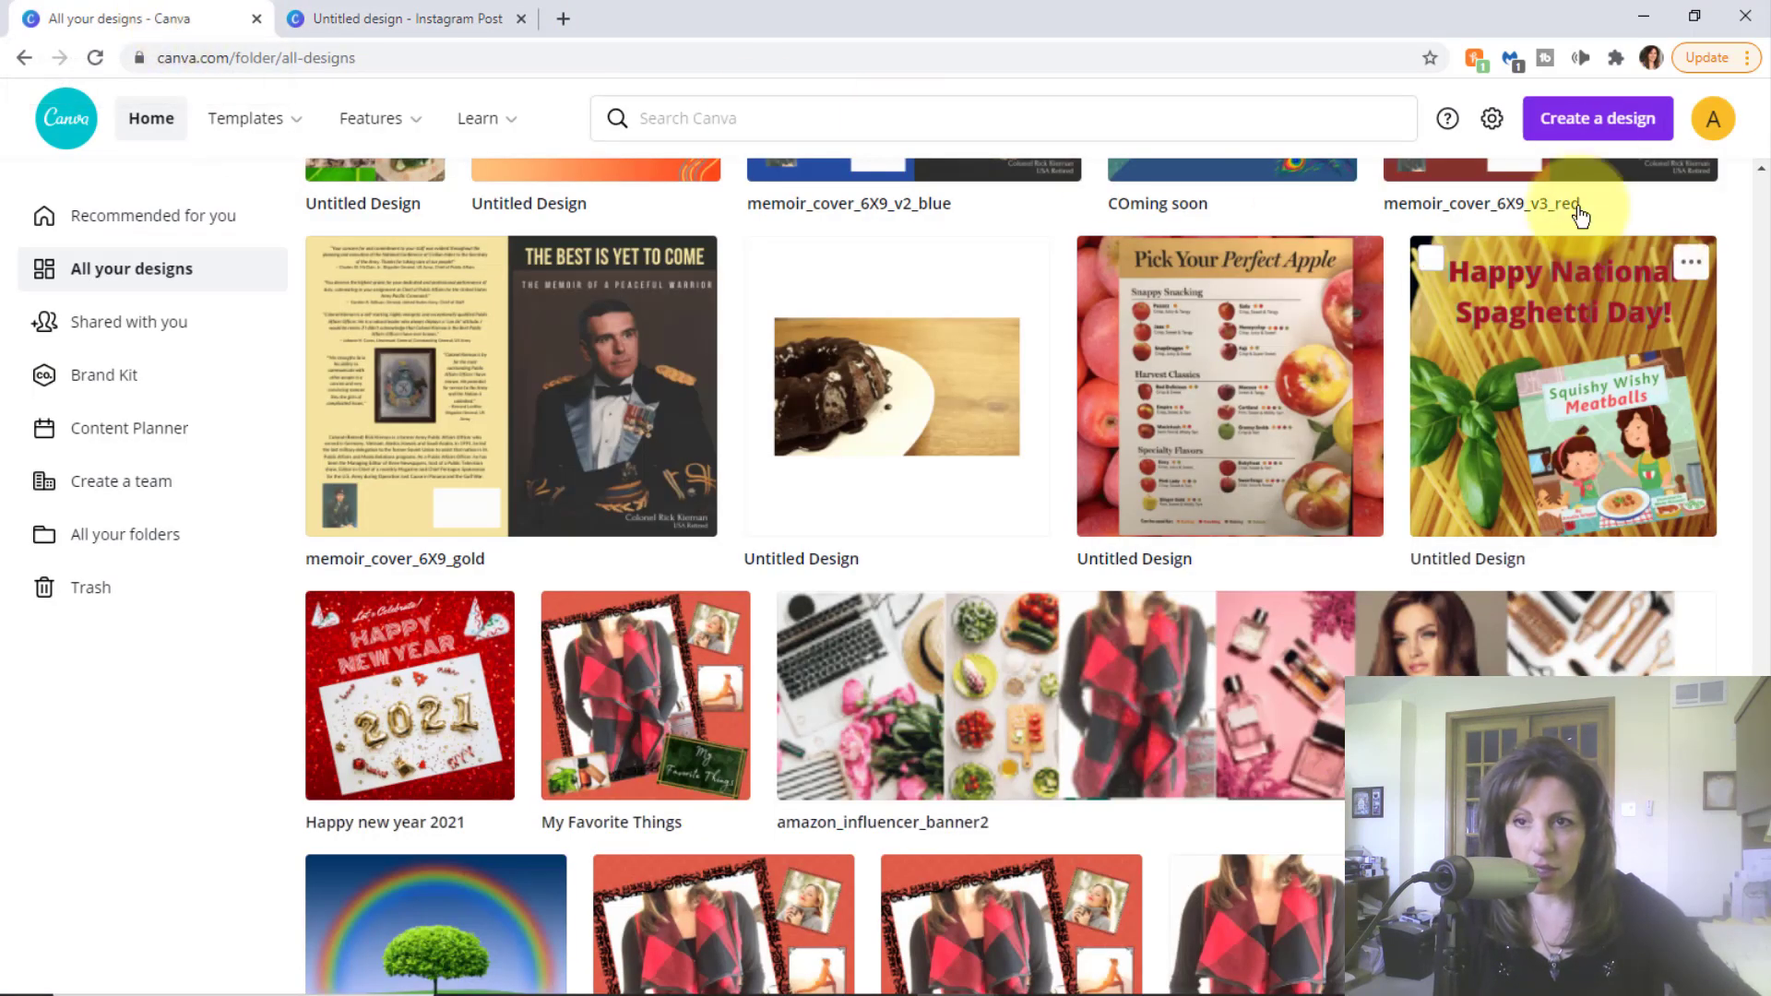
left_click(1577, 127)
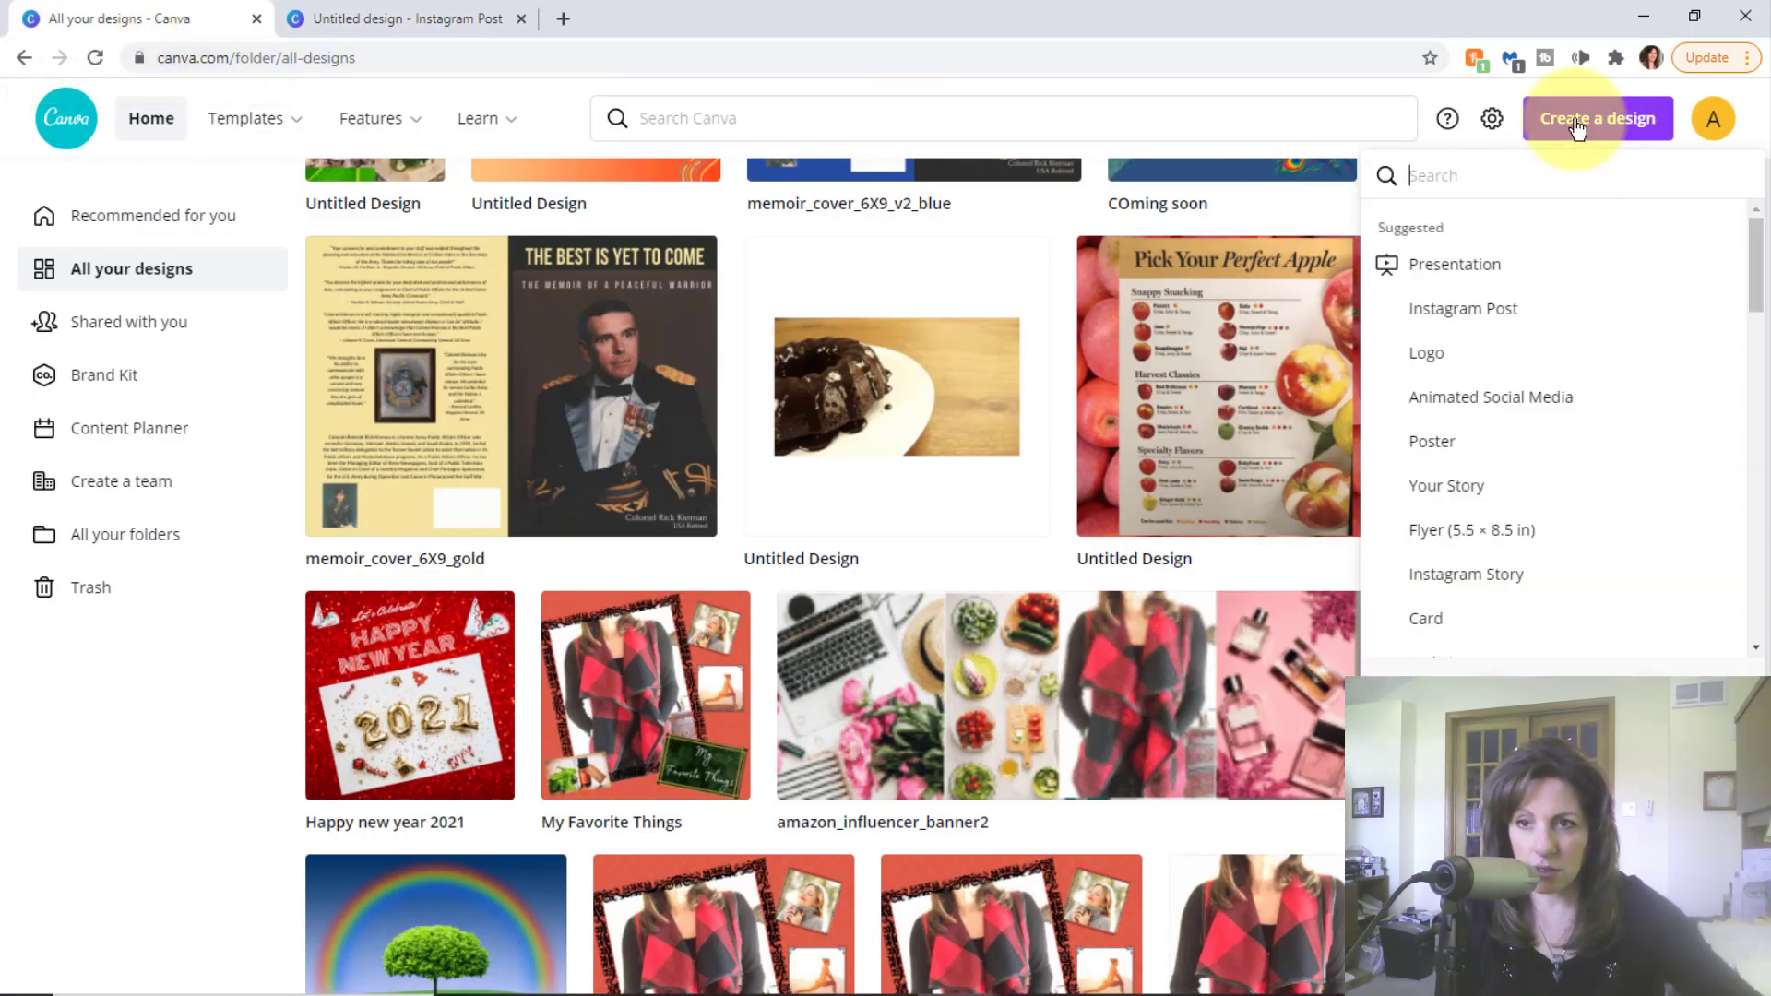
left_click(1468, 319)
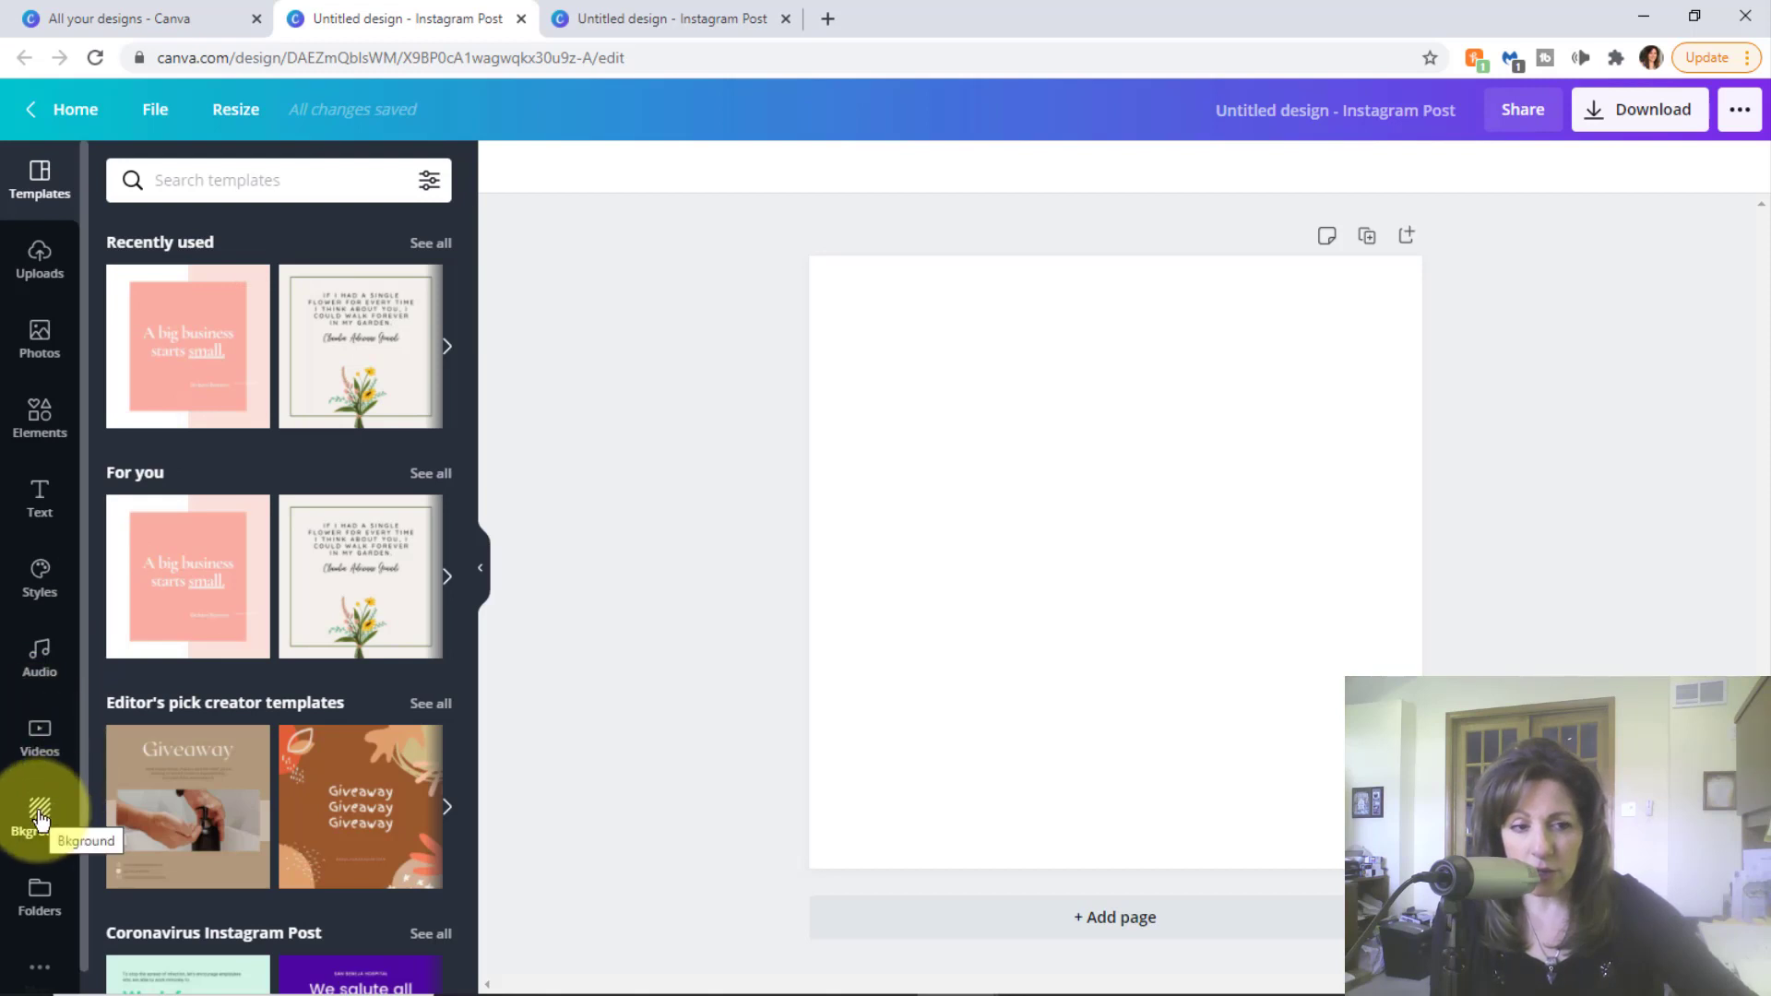
- Search the photo library for "pasta" and look through the results for a background image
left_click(37, 336)
left_click(249, 178)
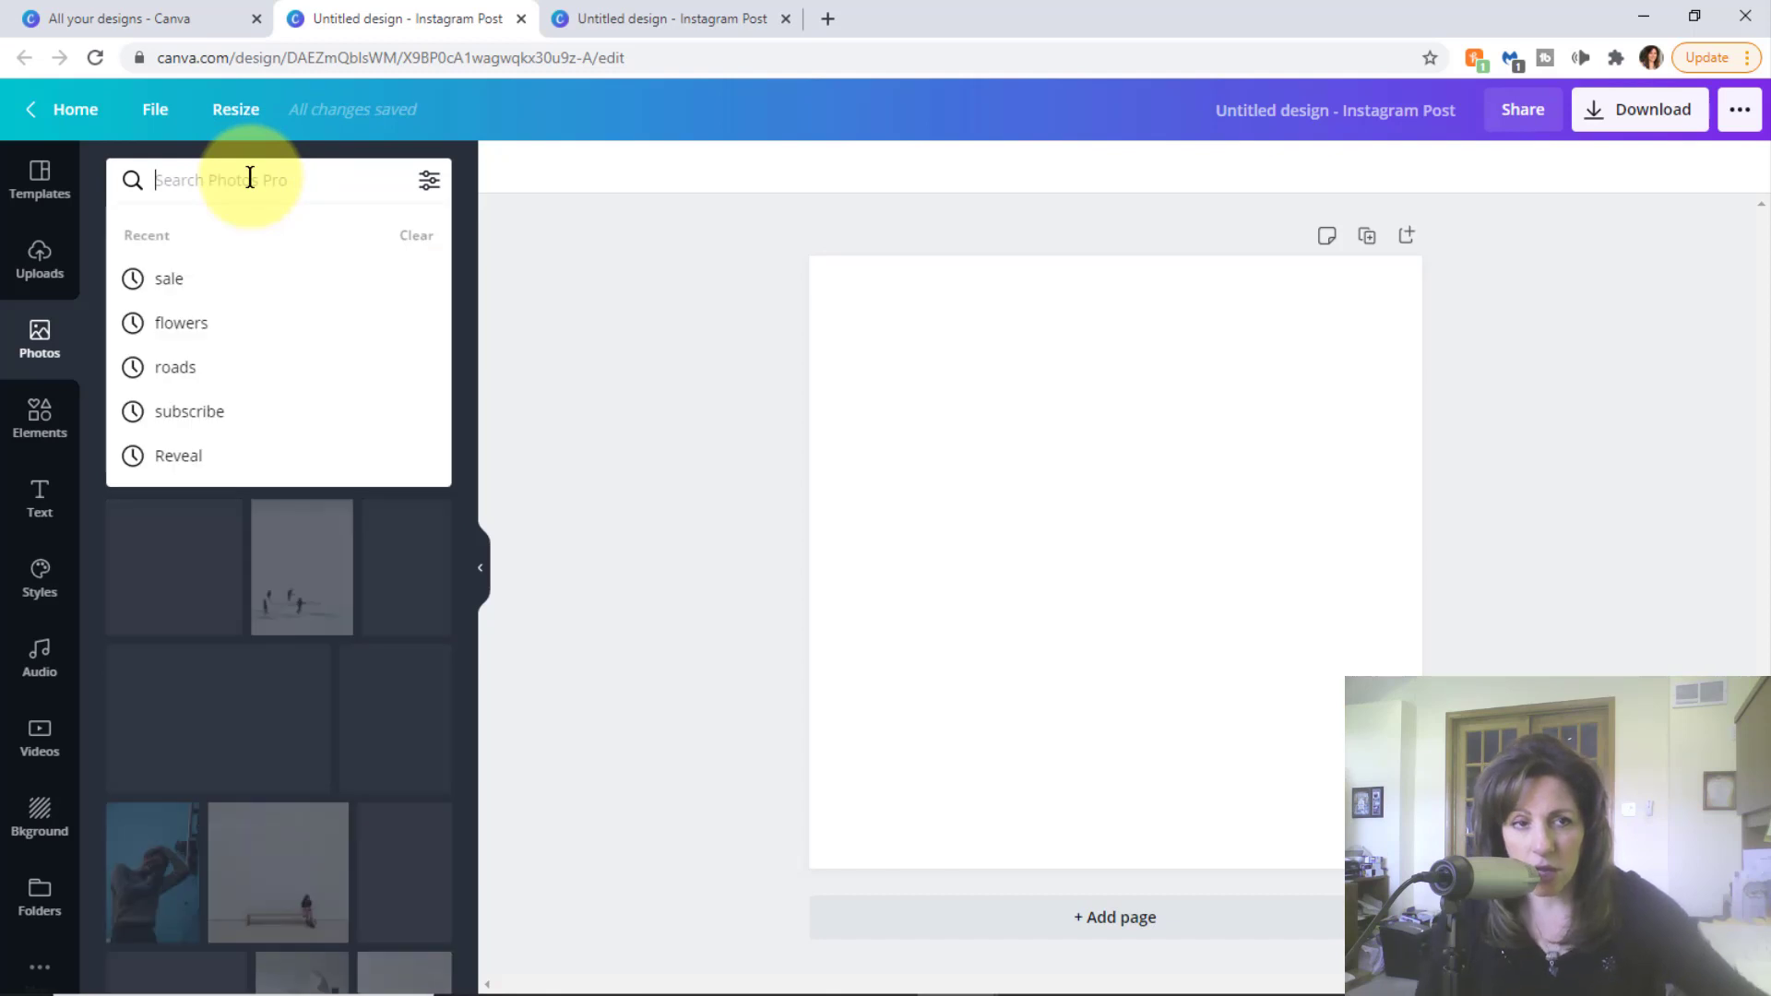
type("pasta")
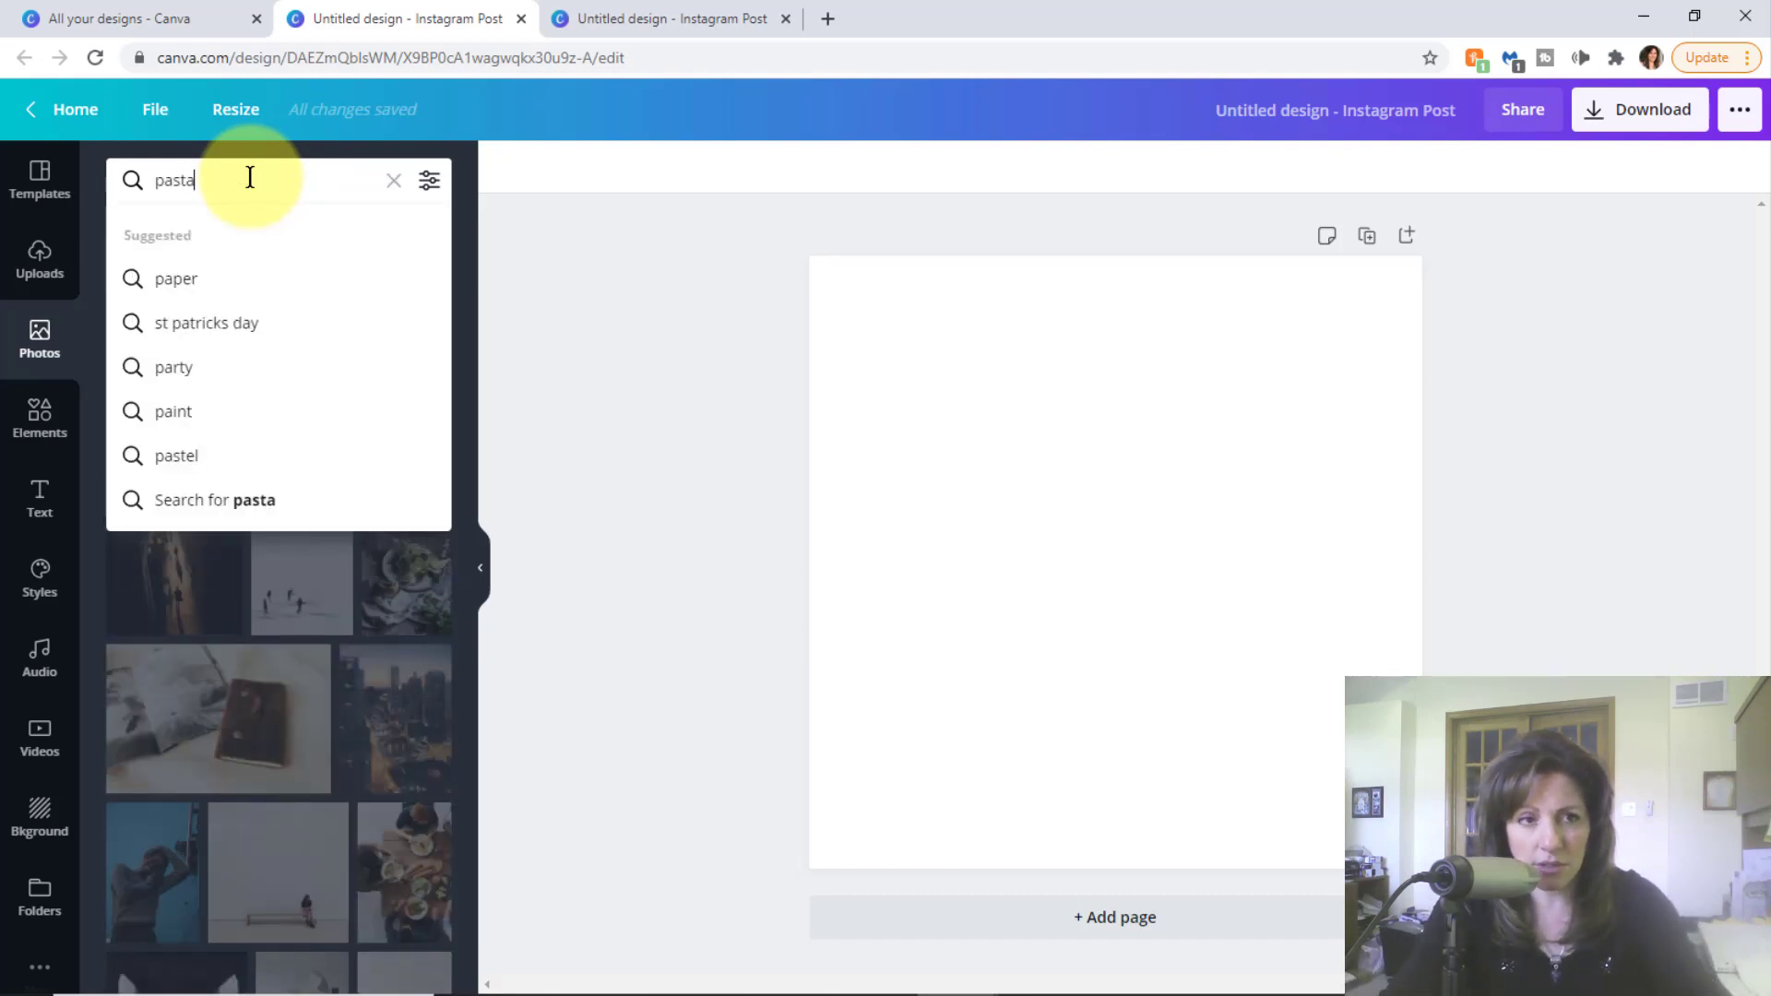
key("Return")
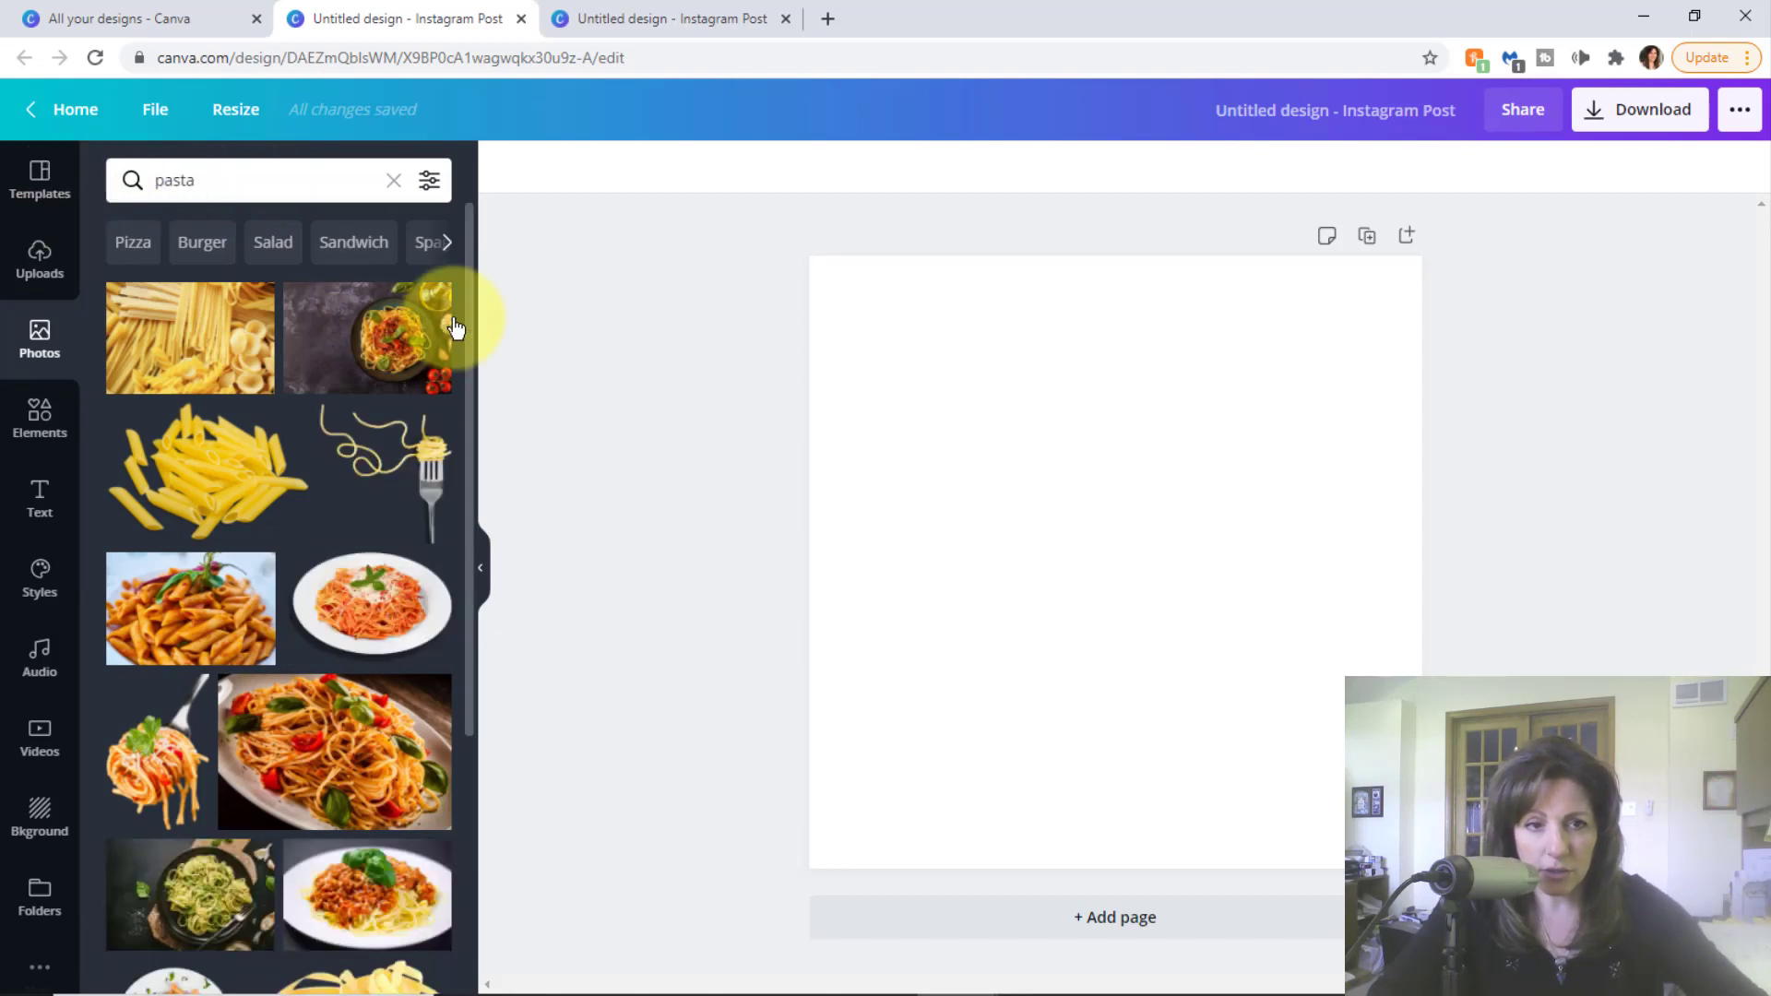
left_click_drag(467, 252, 540, 591)
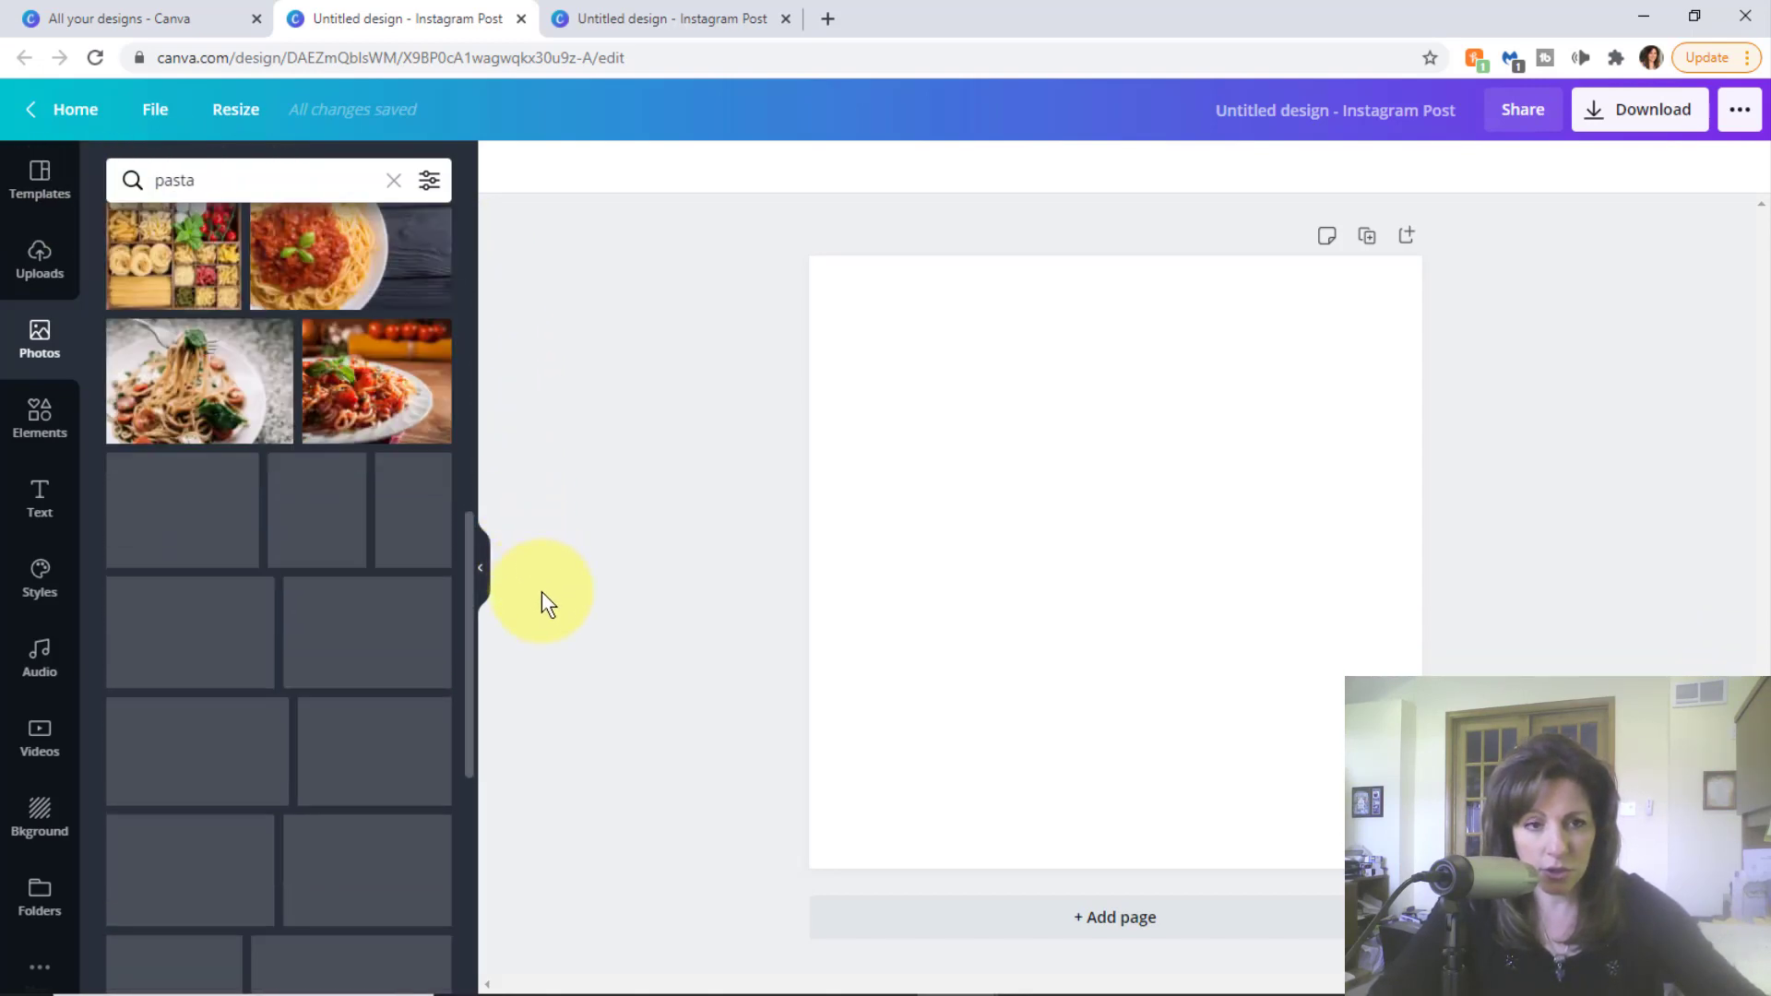
- Reset the photo library and search it for "spaghetti"
left_click(34, 338)
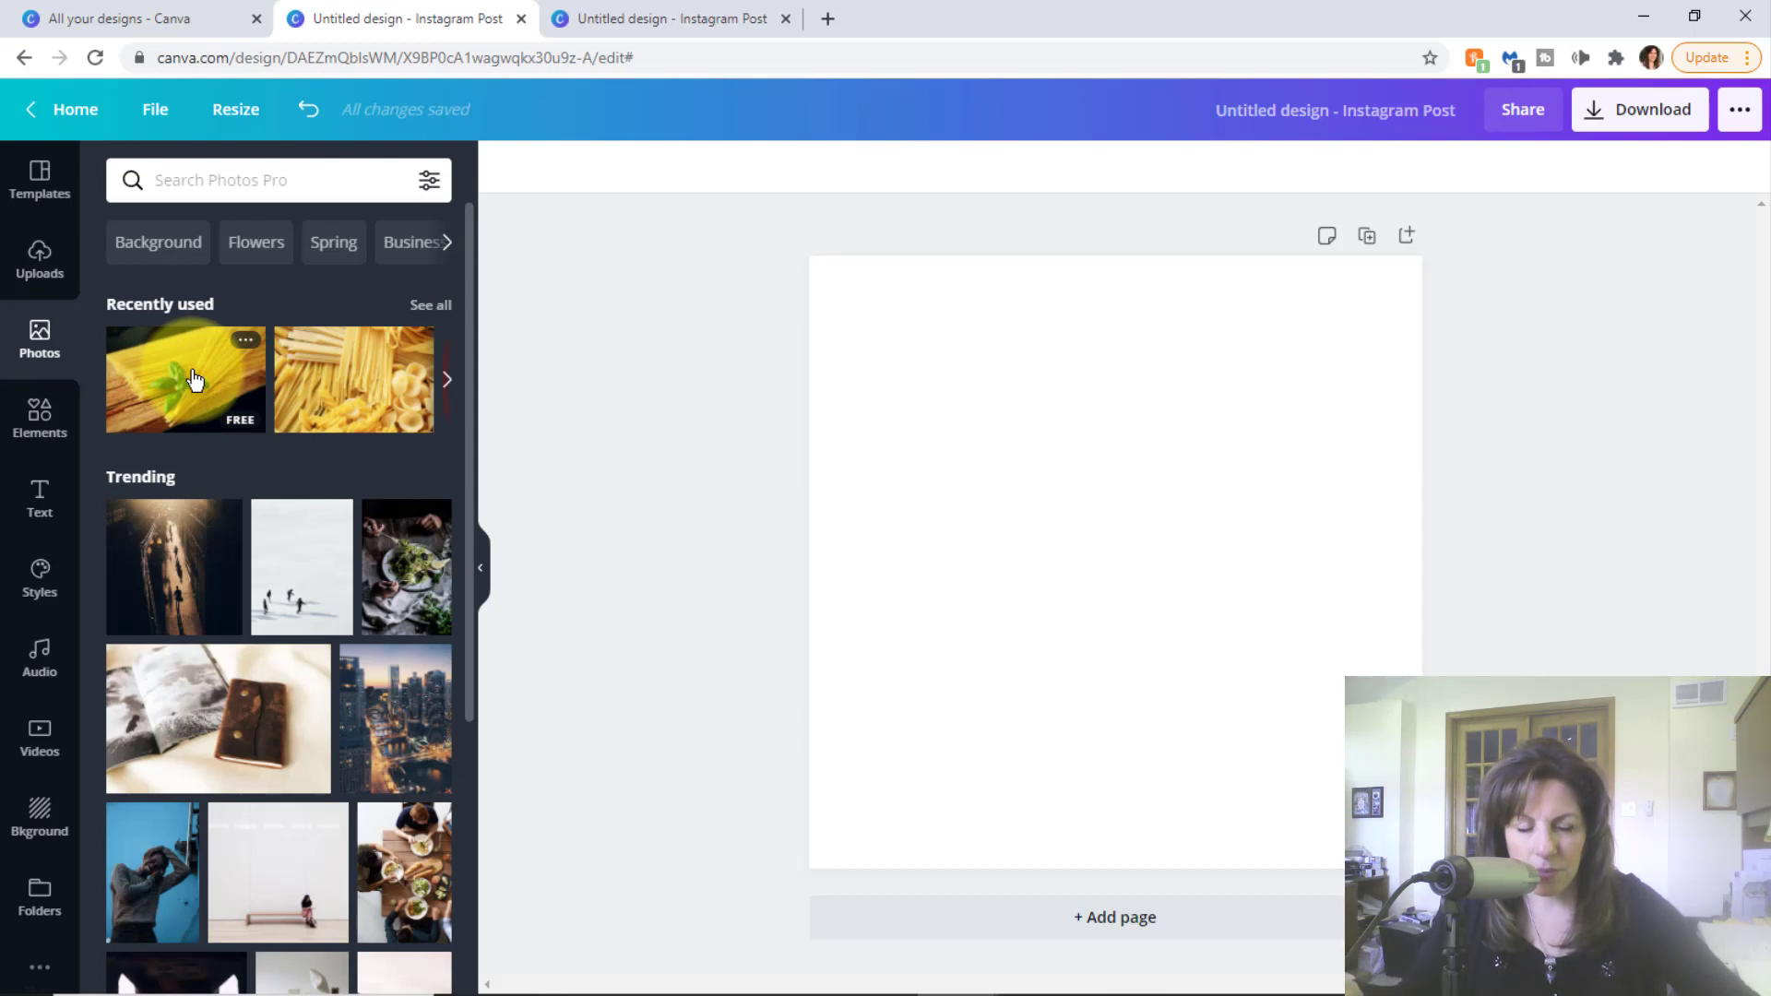
left_click(221, 180)
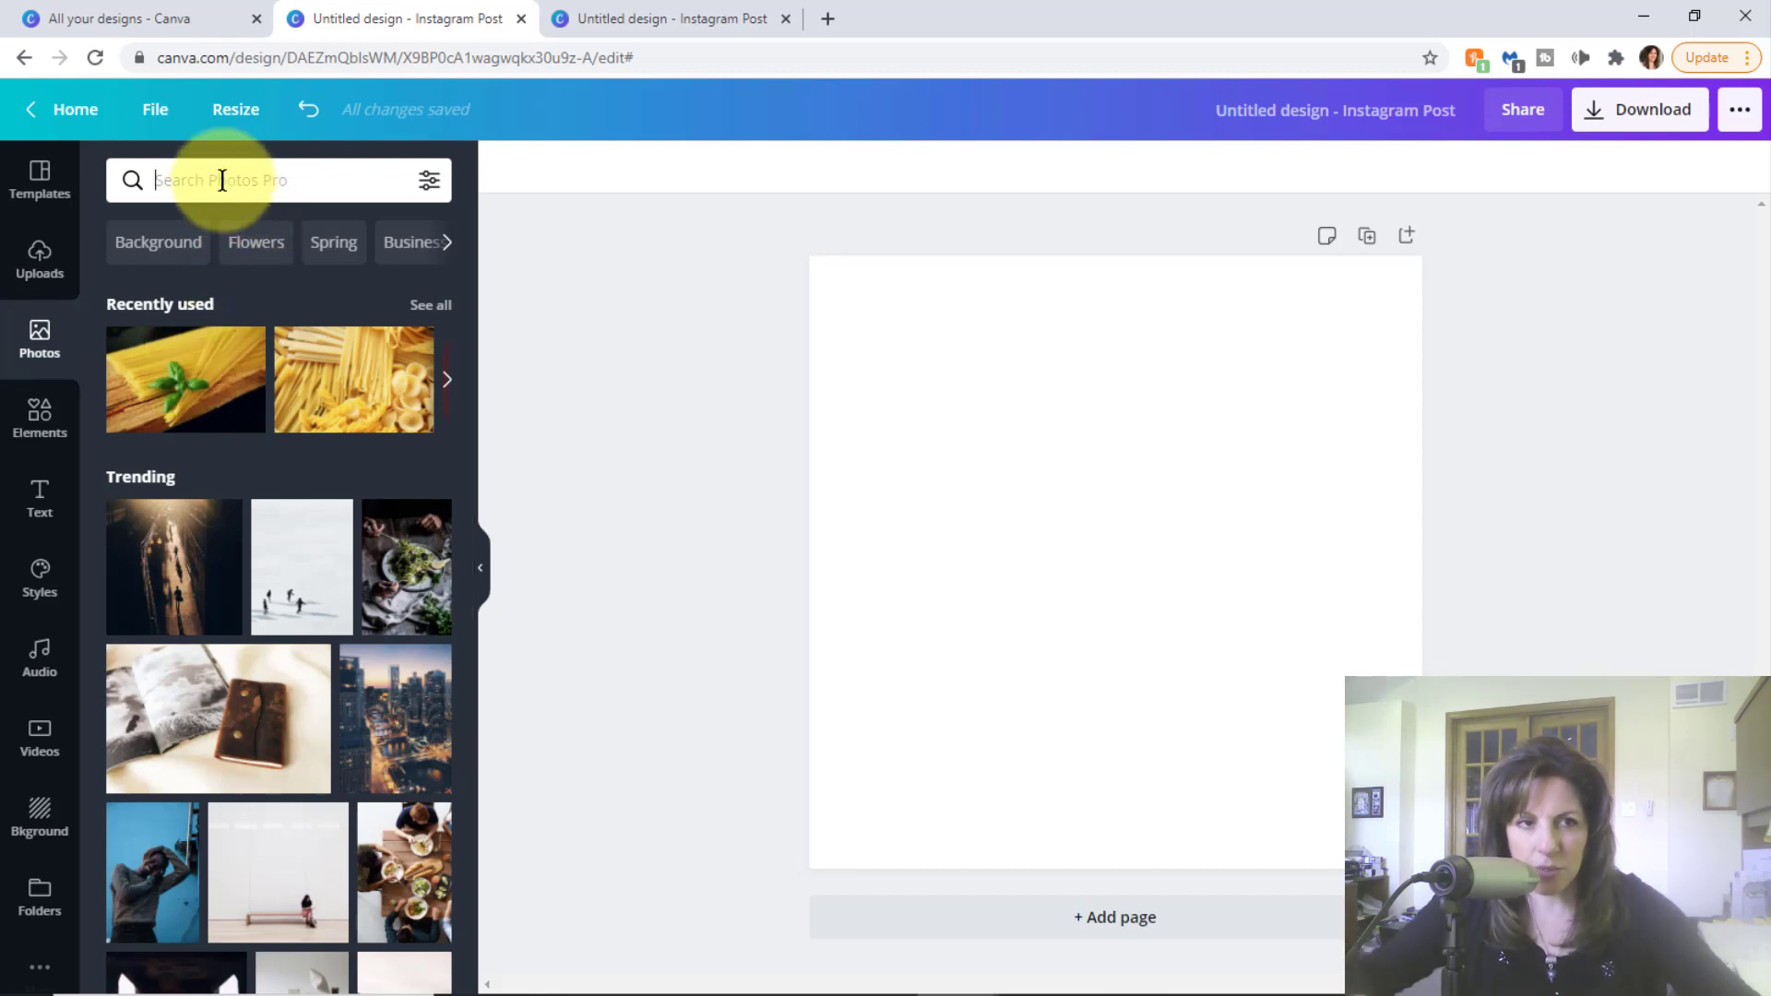
type("spaghetti")
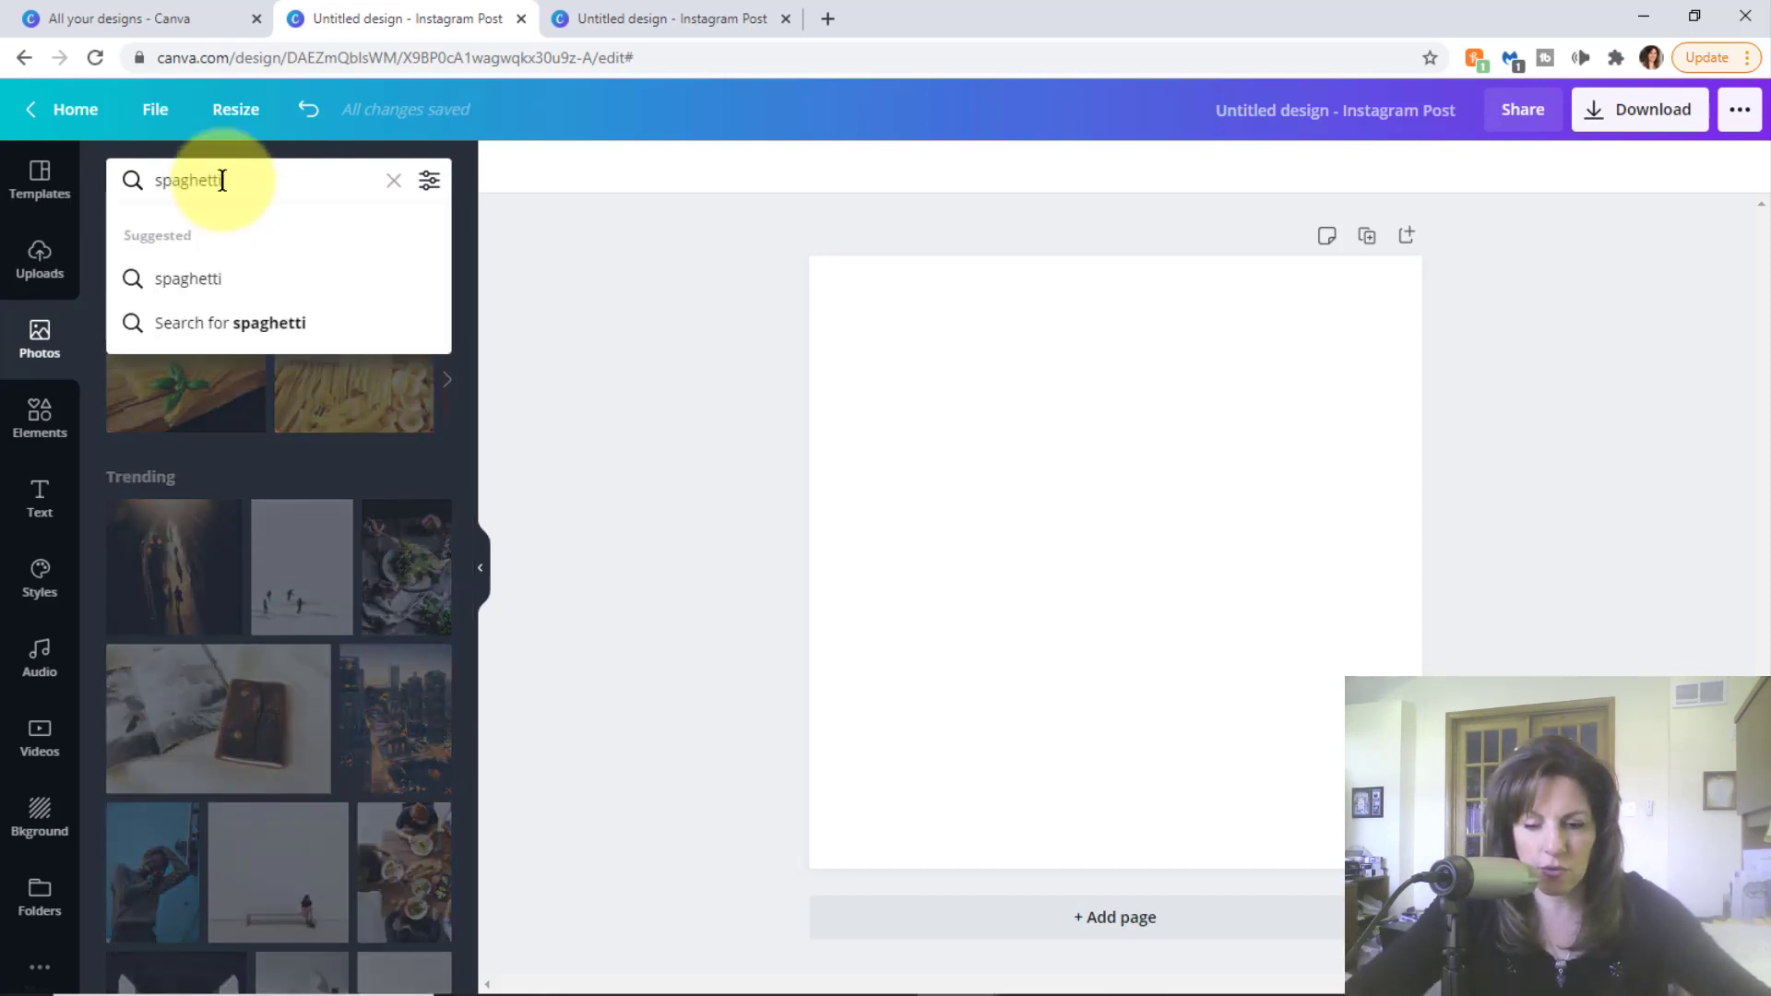
key("Return")
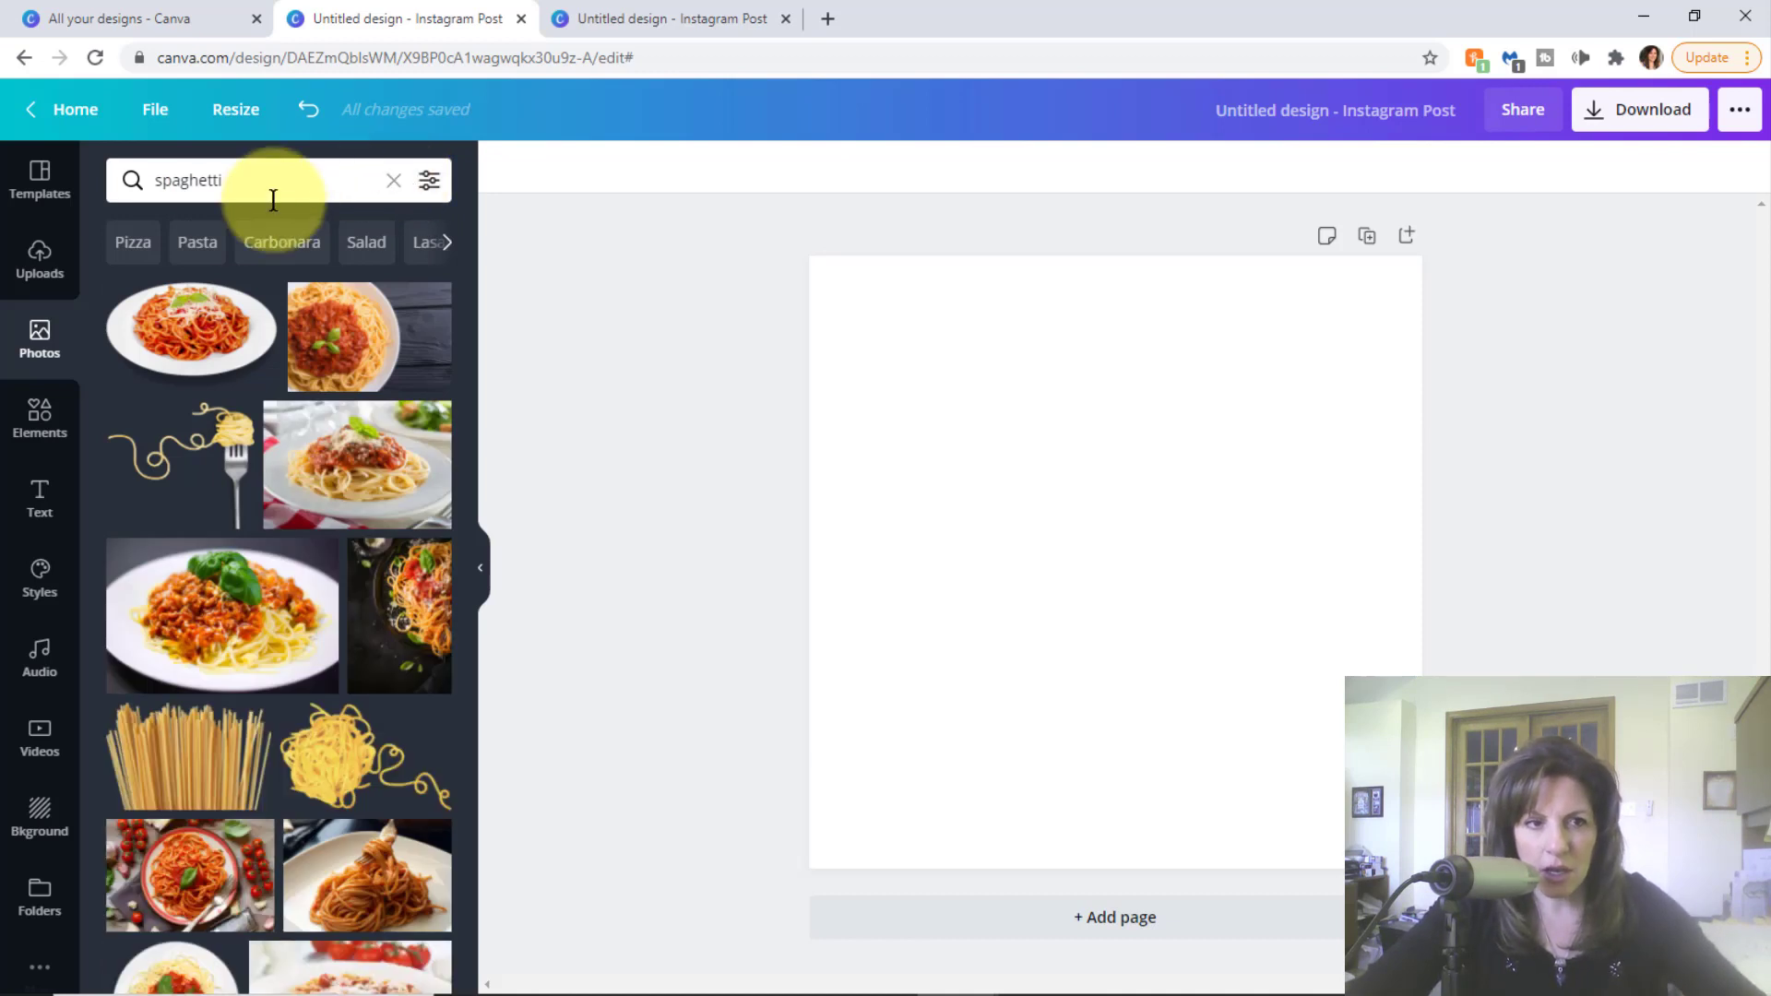
- Search the photos for "pastas", and change the search term to "pasta"
double_click(245, 180)
type("pastas")
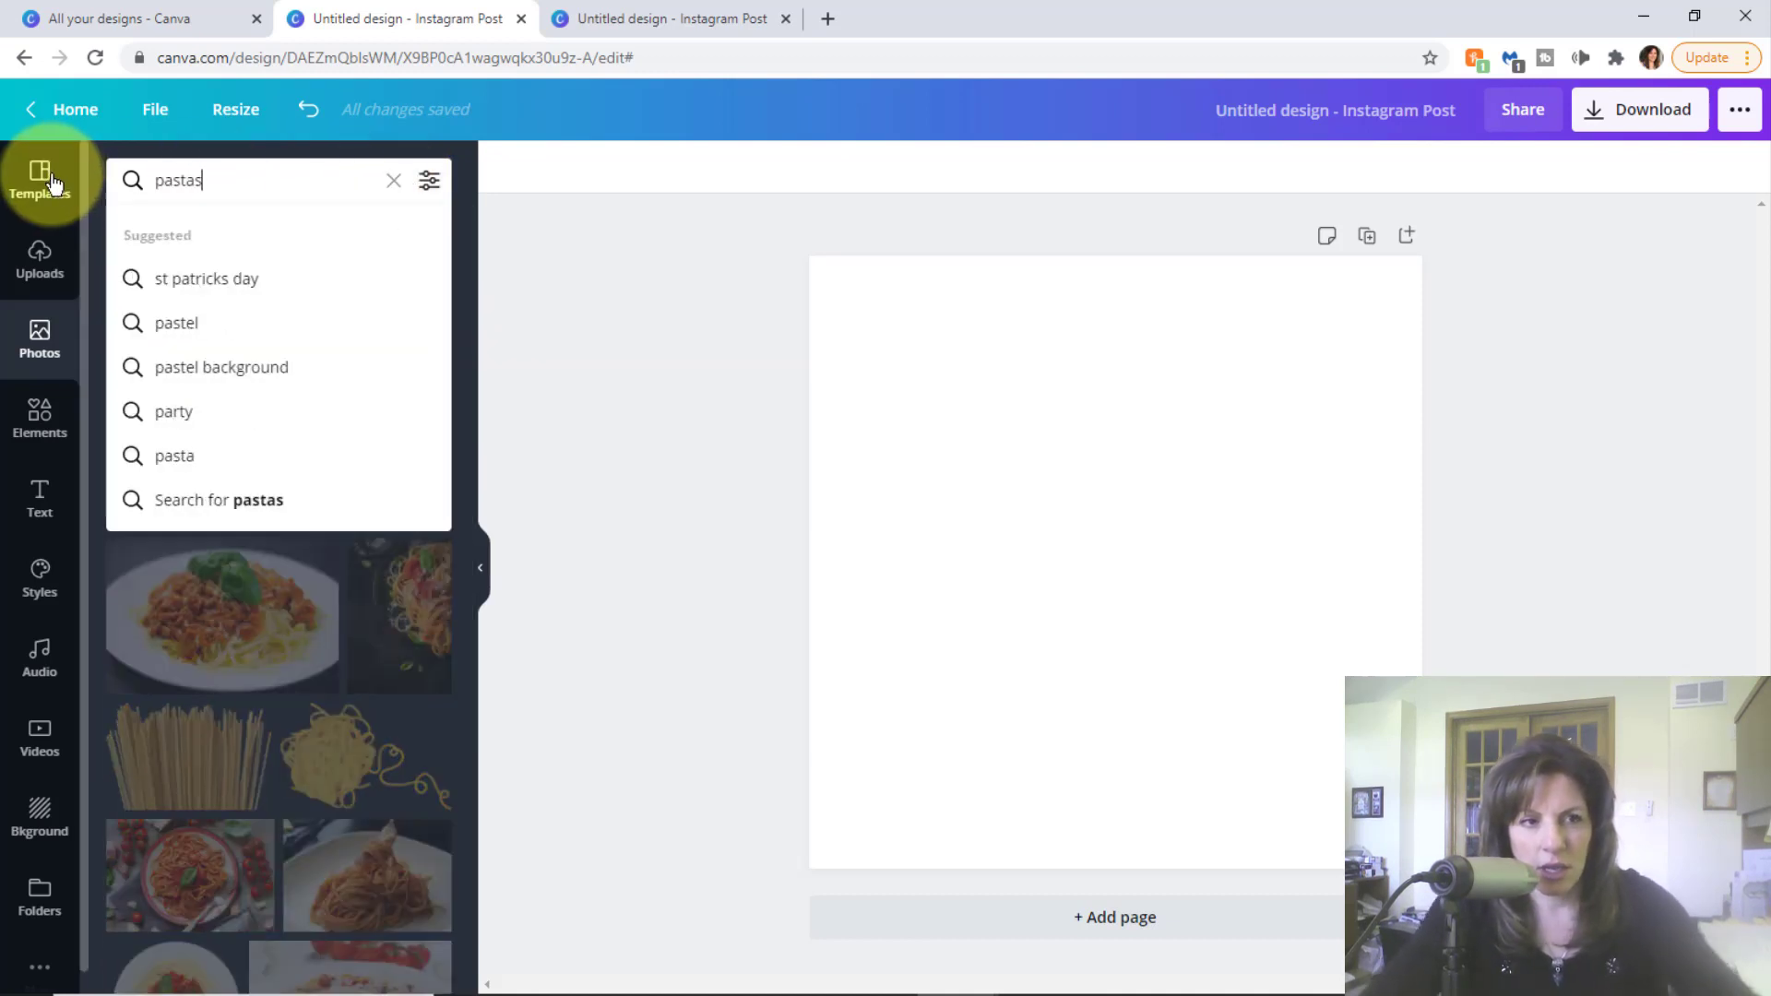
key("Return")
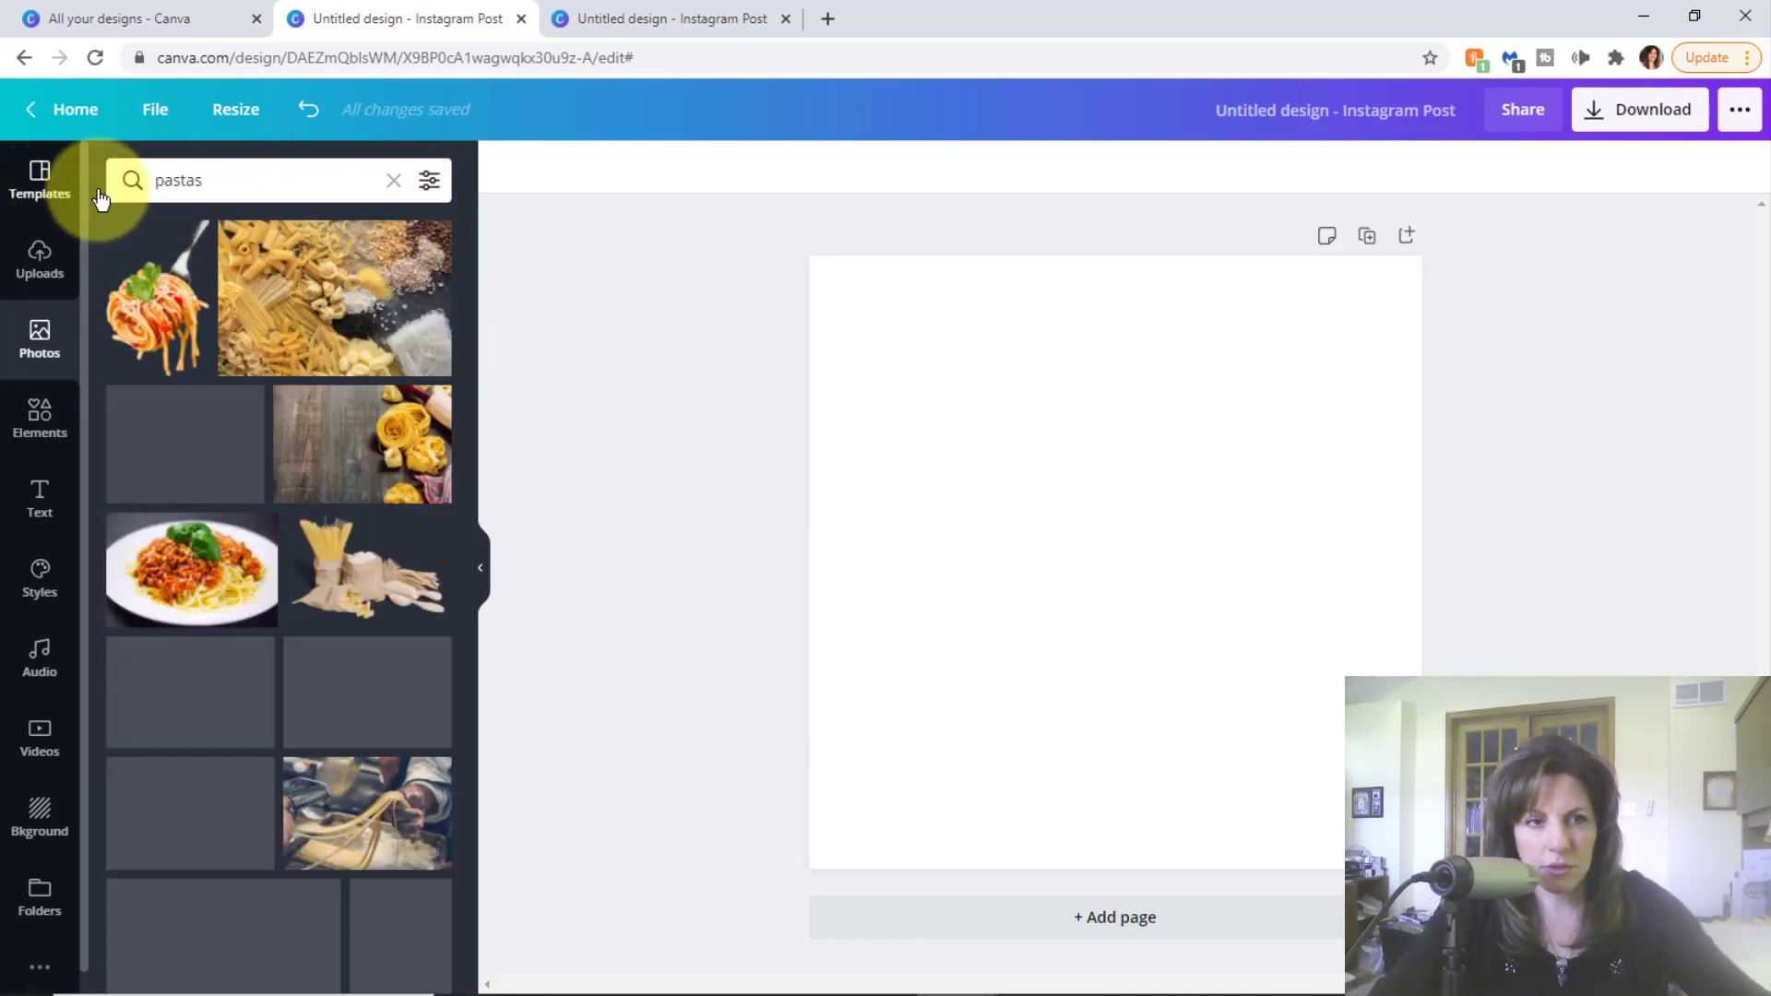
left_click(258, 193)
key("BackSpace")
key("Return")
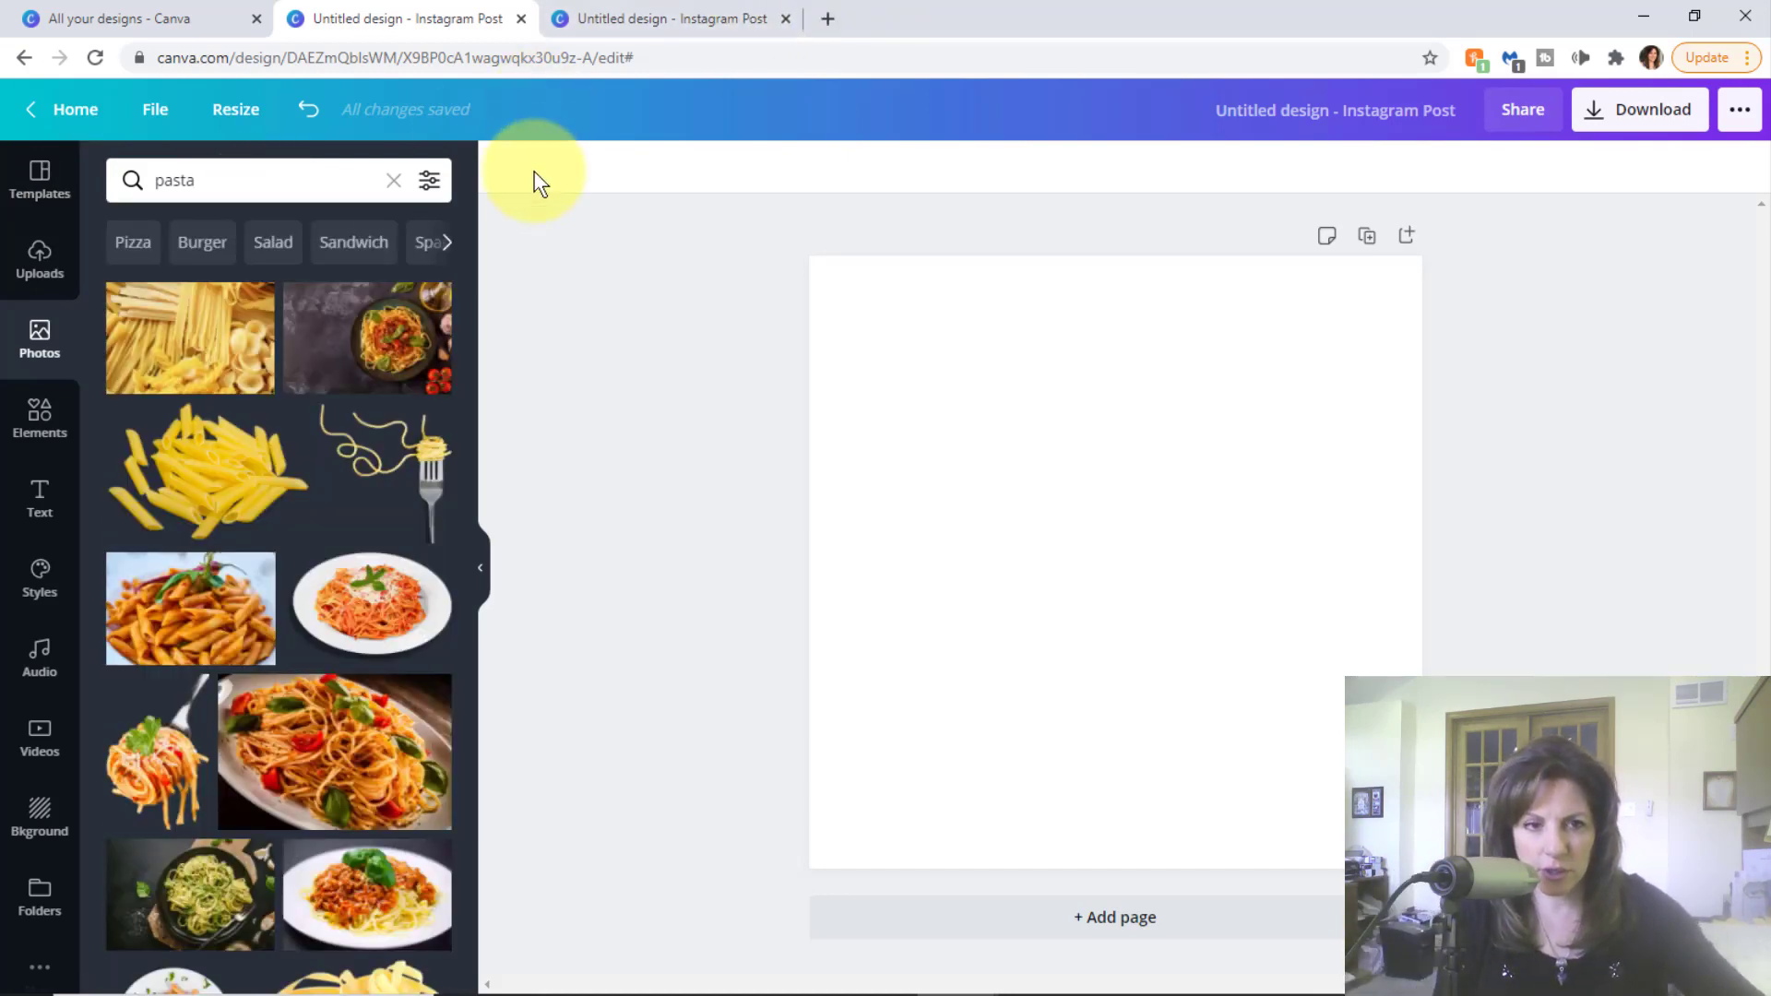
- Clear the photo search and add the recently used photo of spaghetti with basil leaves to the page
double_click(222, 180)
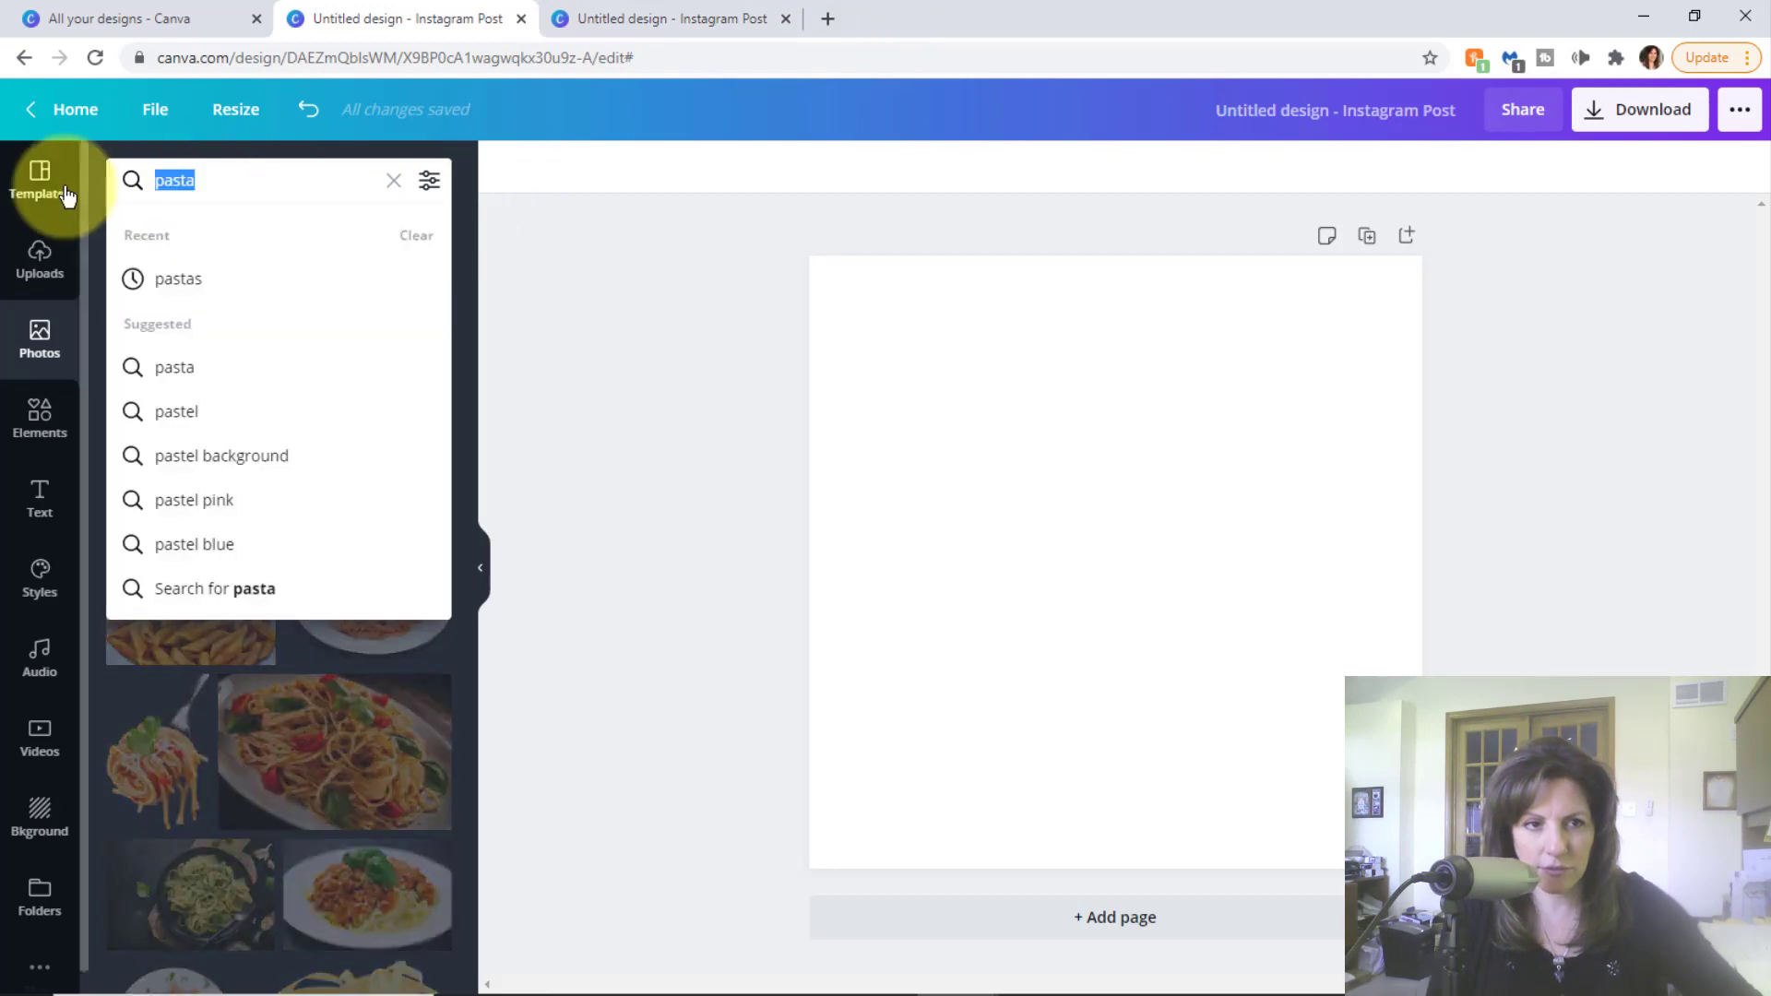
key("BackSpace")
left_click(524, 236)
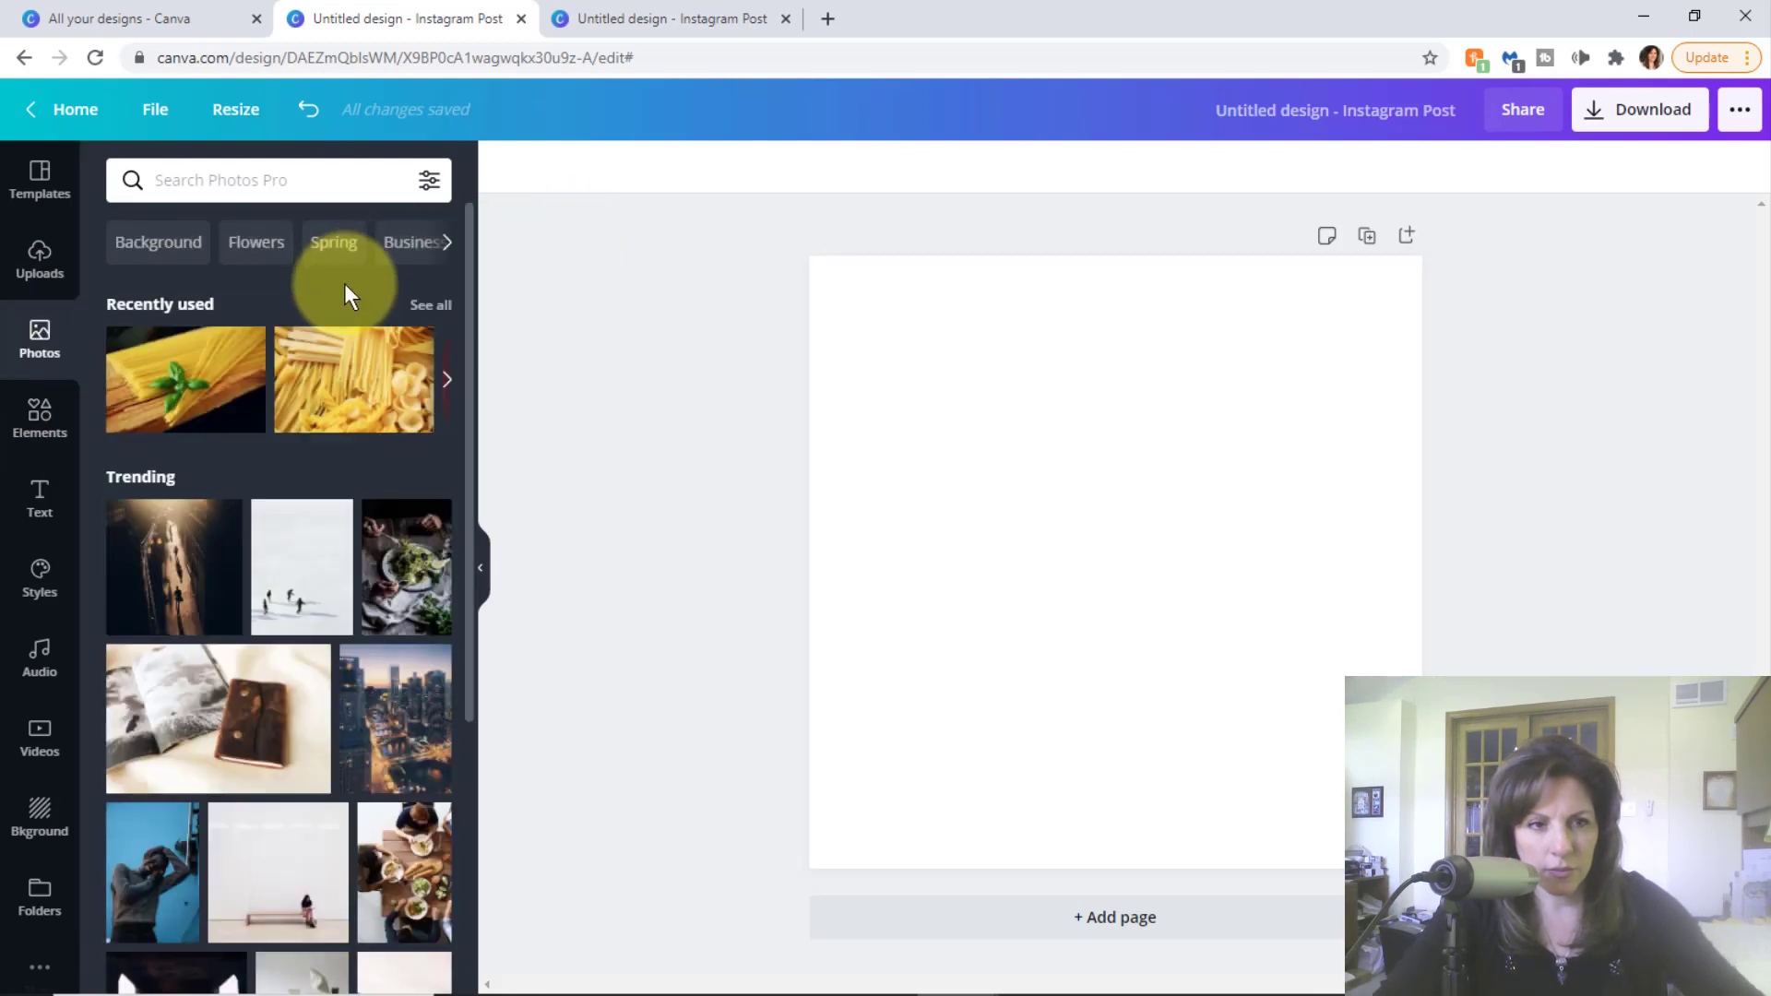
left_click(219, 370)
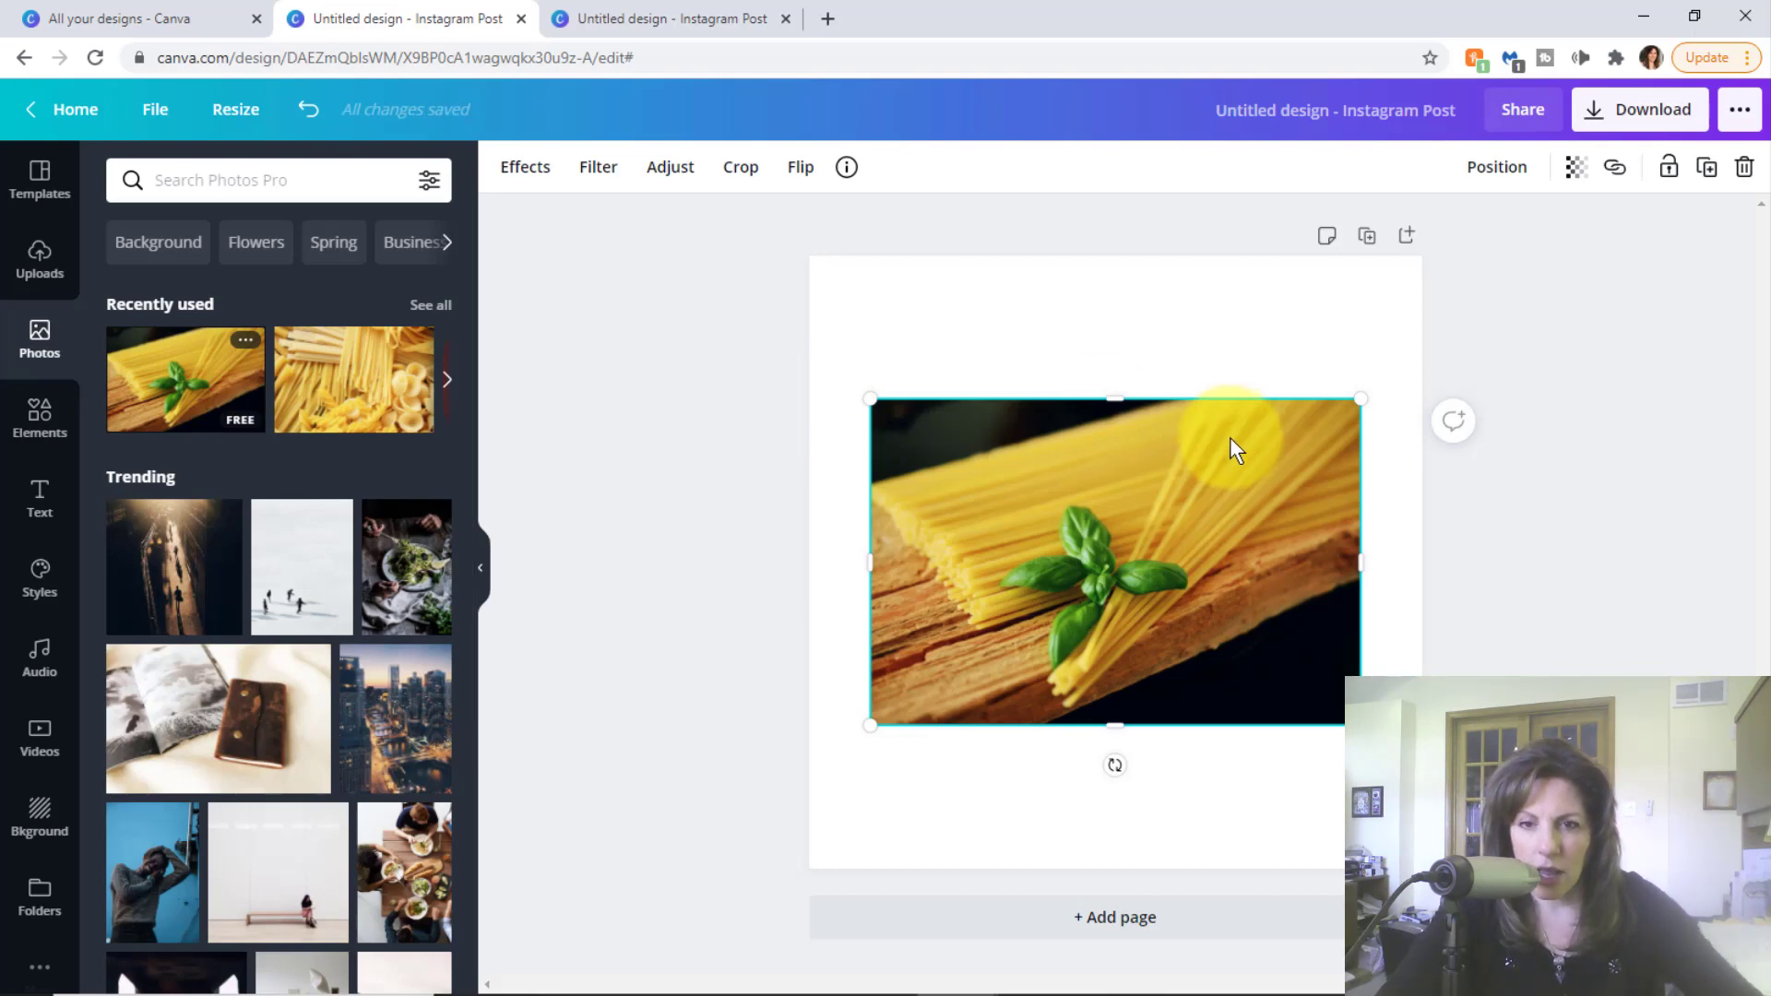
- After checking the finished spaghetti design for reference, rotate the pasta photo 90° clockwise and enlarge it to cover the whole page
left_click(643, 20)
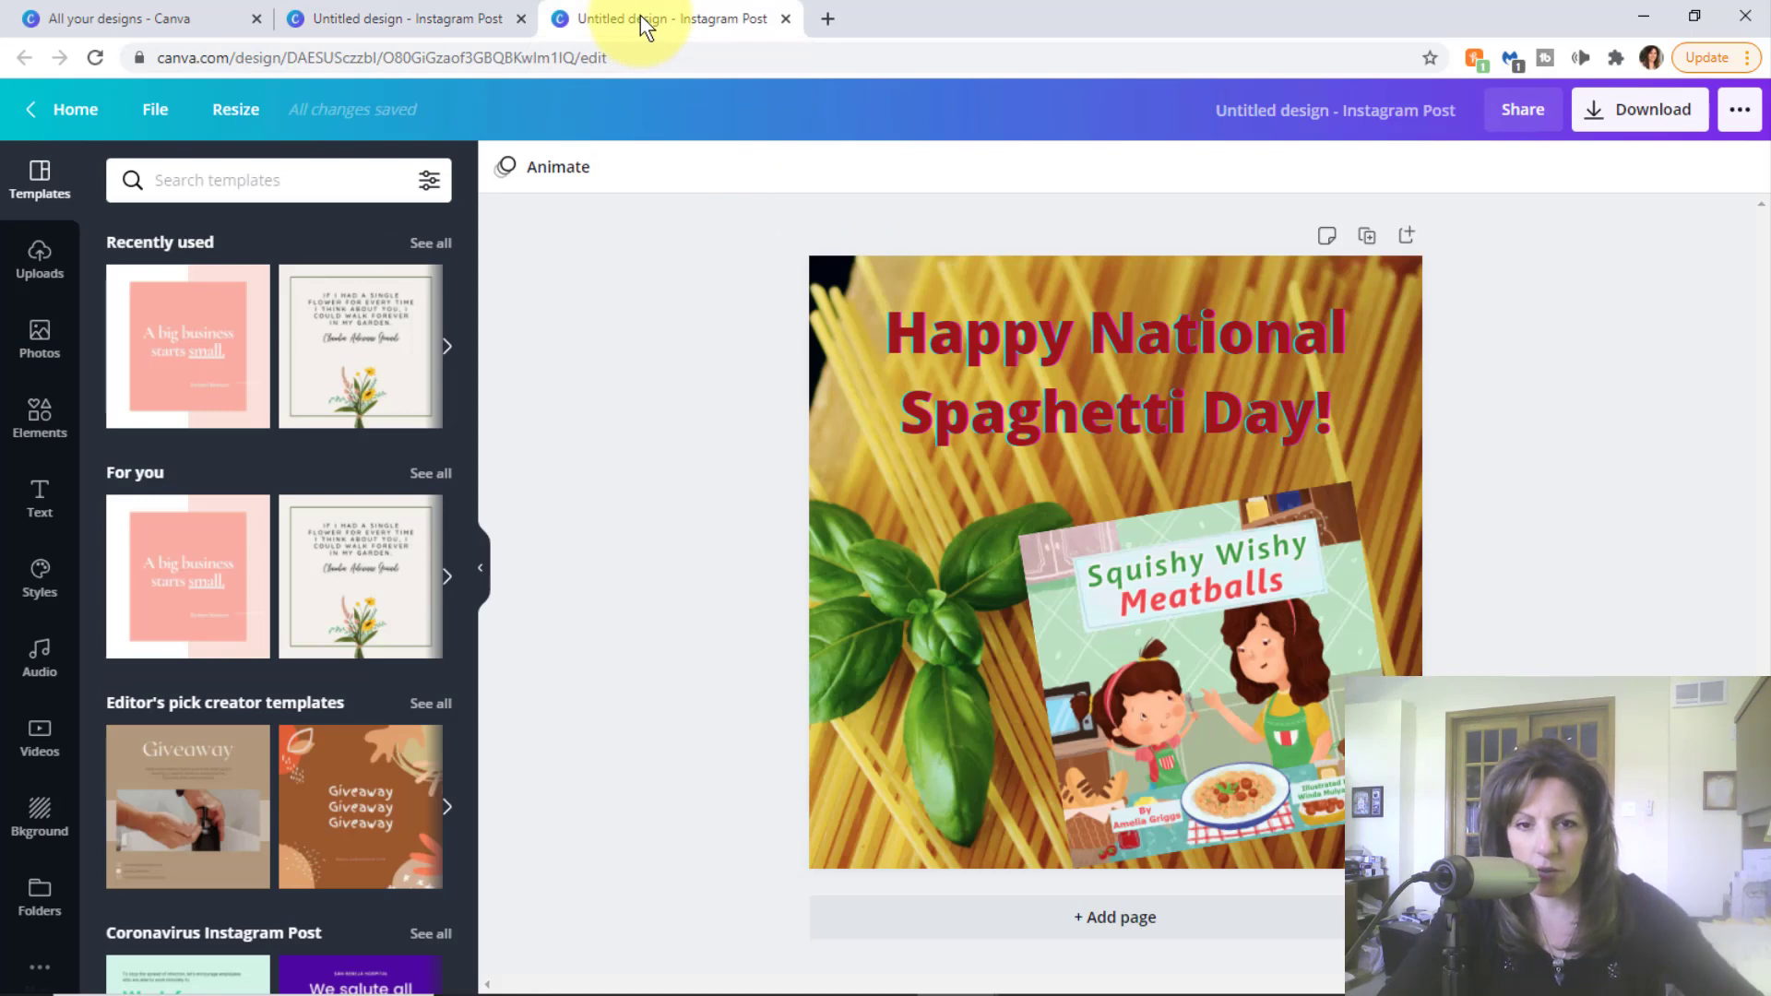
left_click(436, 13)
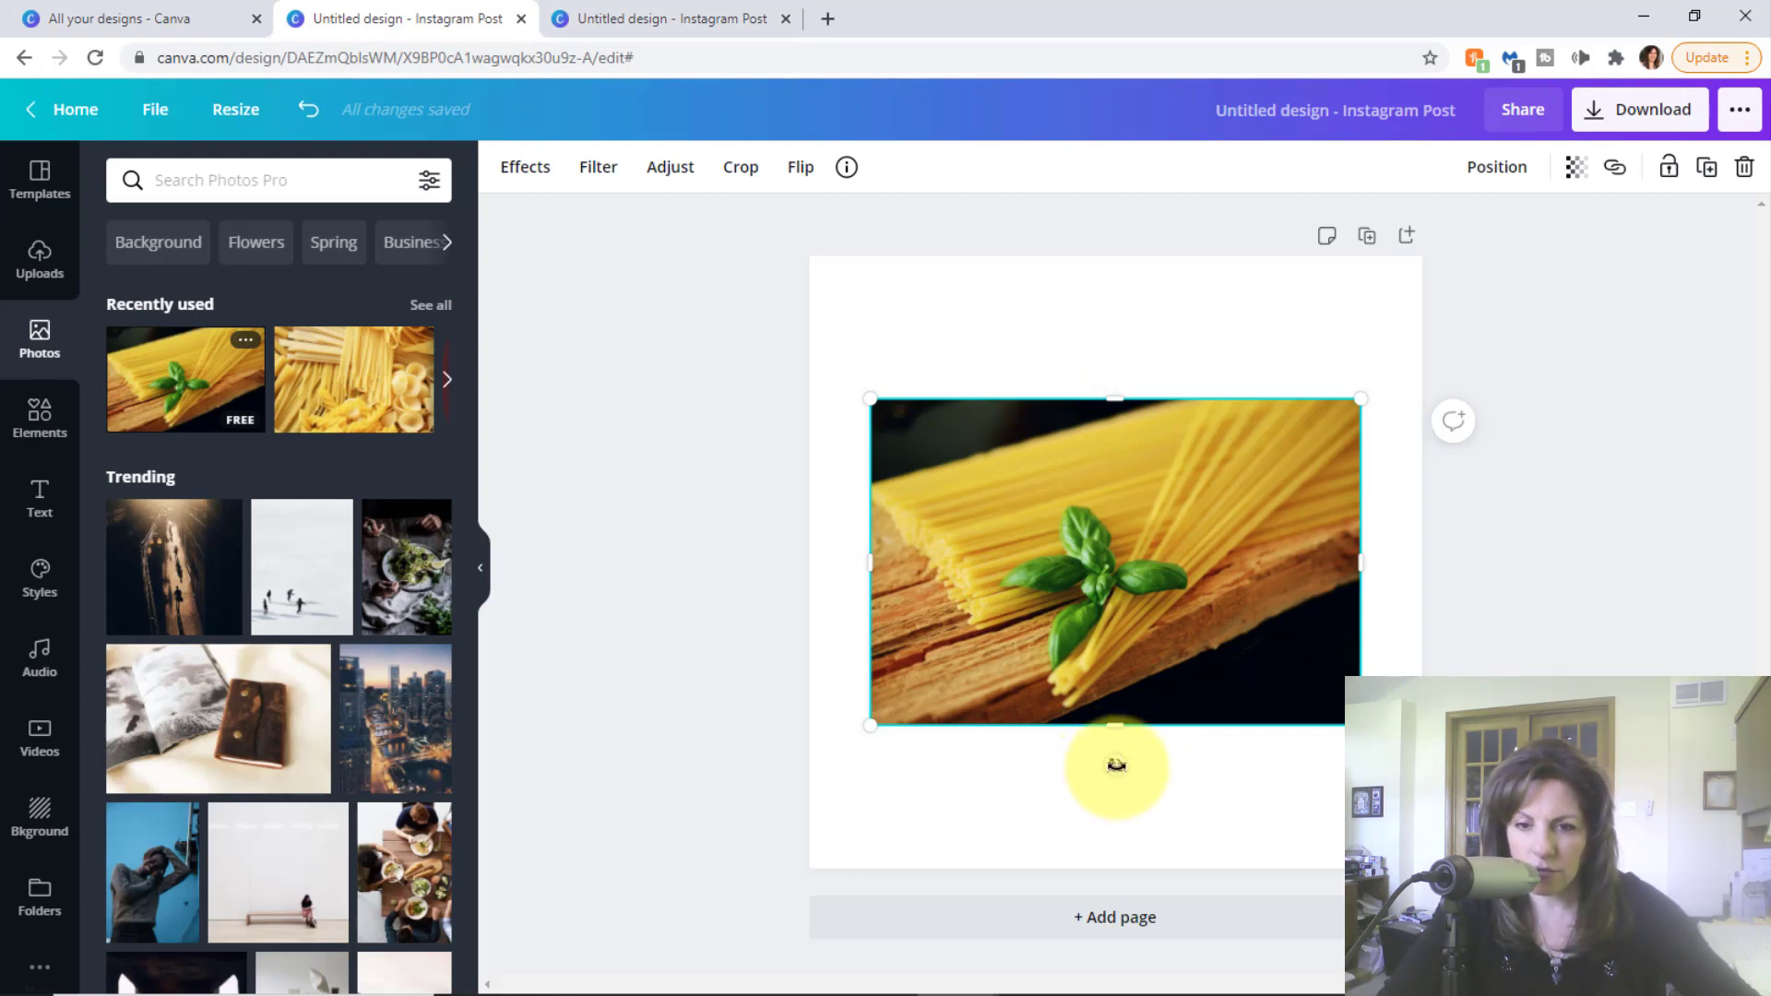
left_click_drag(1116, 764, 969, 600)
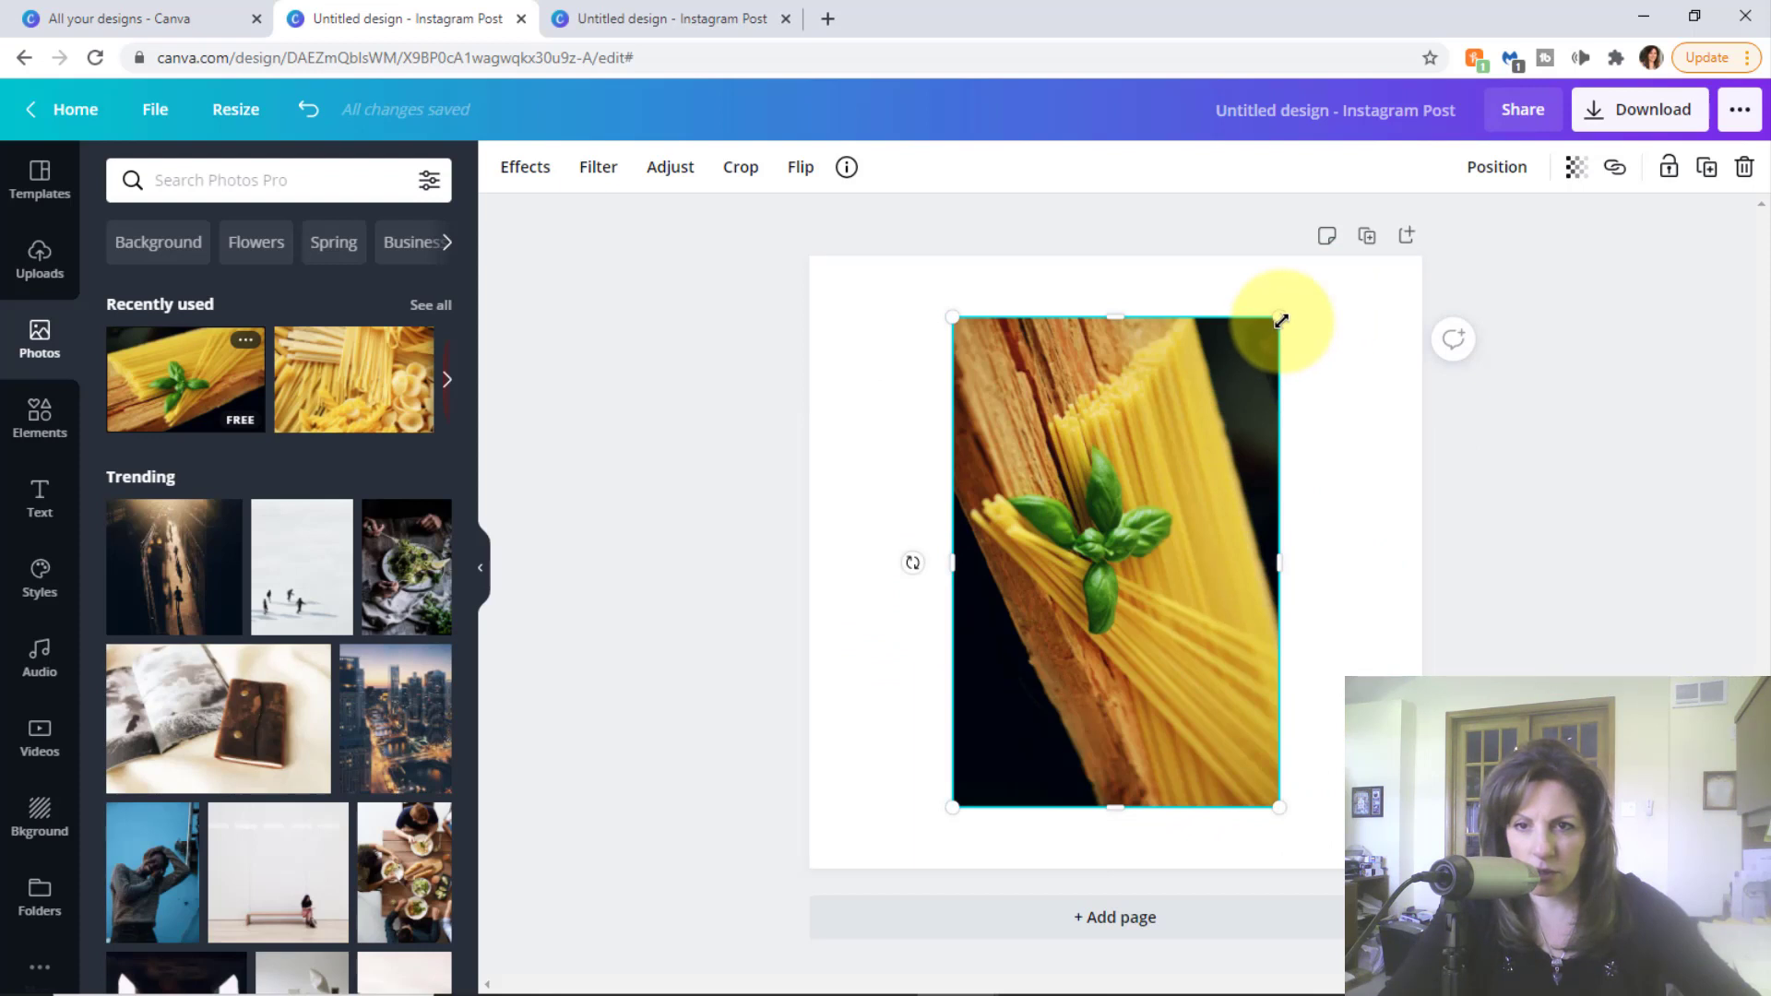
left_click_drag(1282, 320, 1269, 380)
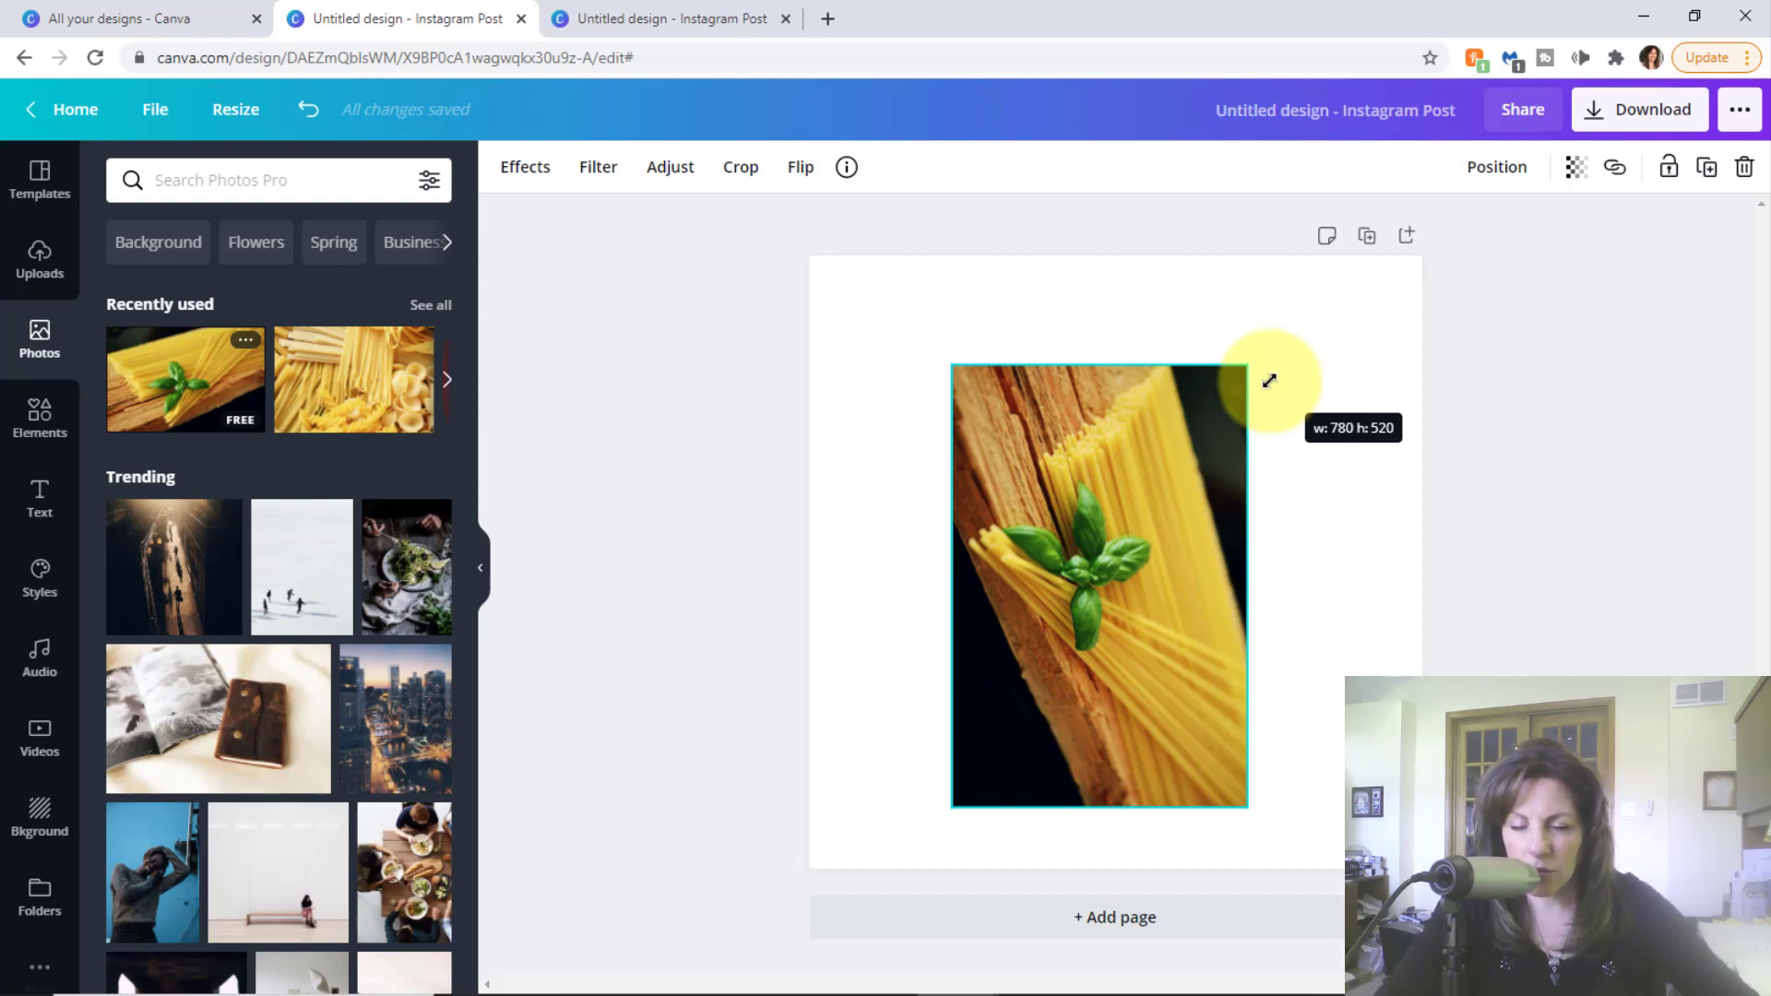
left_click_drag(1269, 380, 1269, 380)
key("alt")
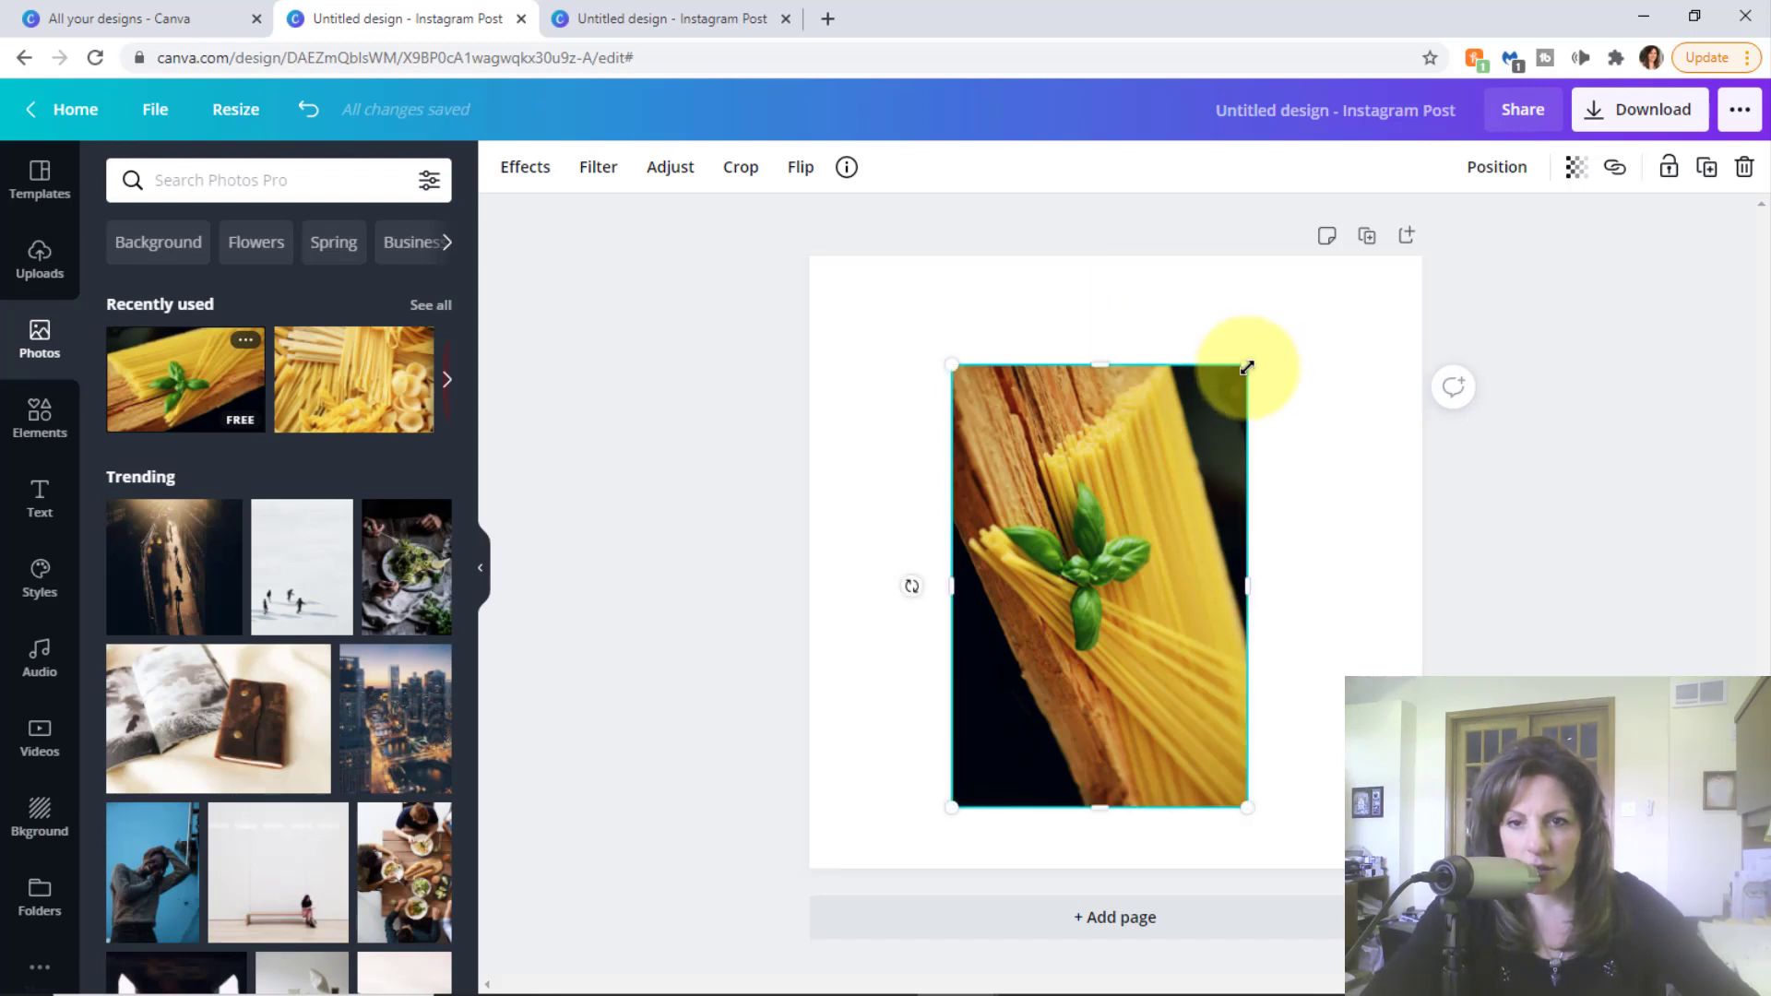
left_click_drag(1299, 316, 1677, 251)
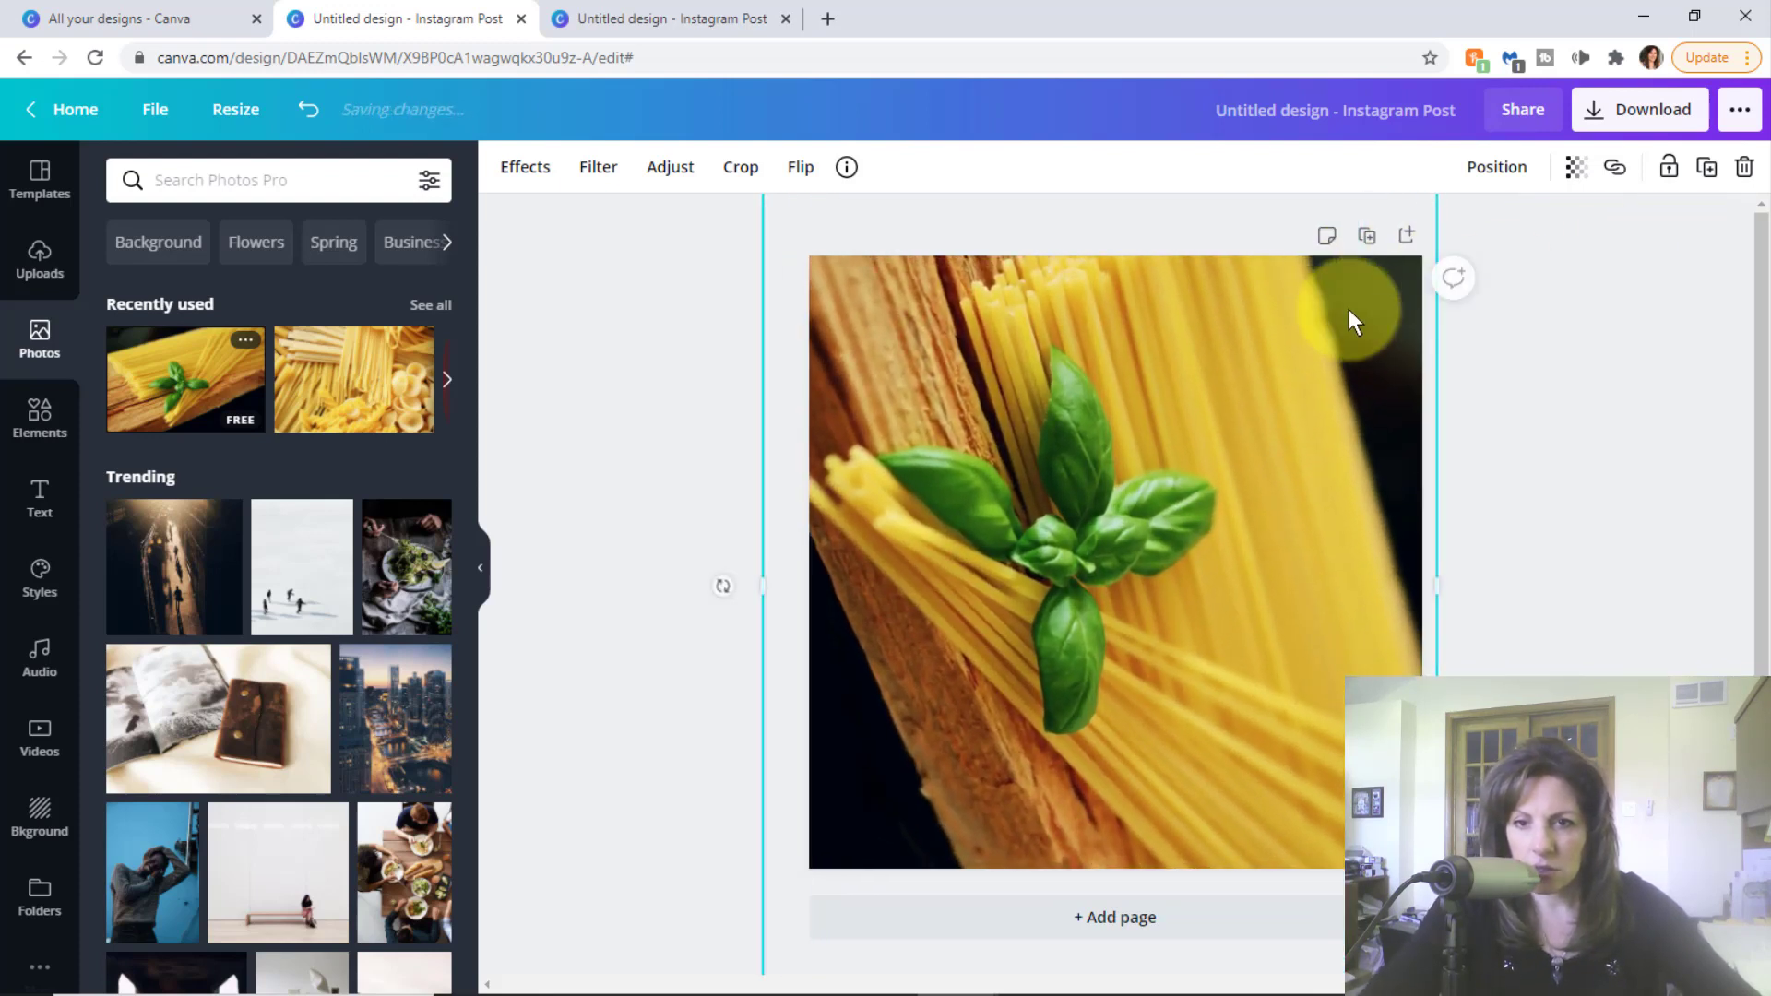
mouse_move(1265, 373)
left_mouse_down()
mouse_move(1194, 396)
mouse_move(1276, 399)
left_mouse_up()
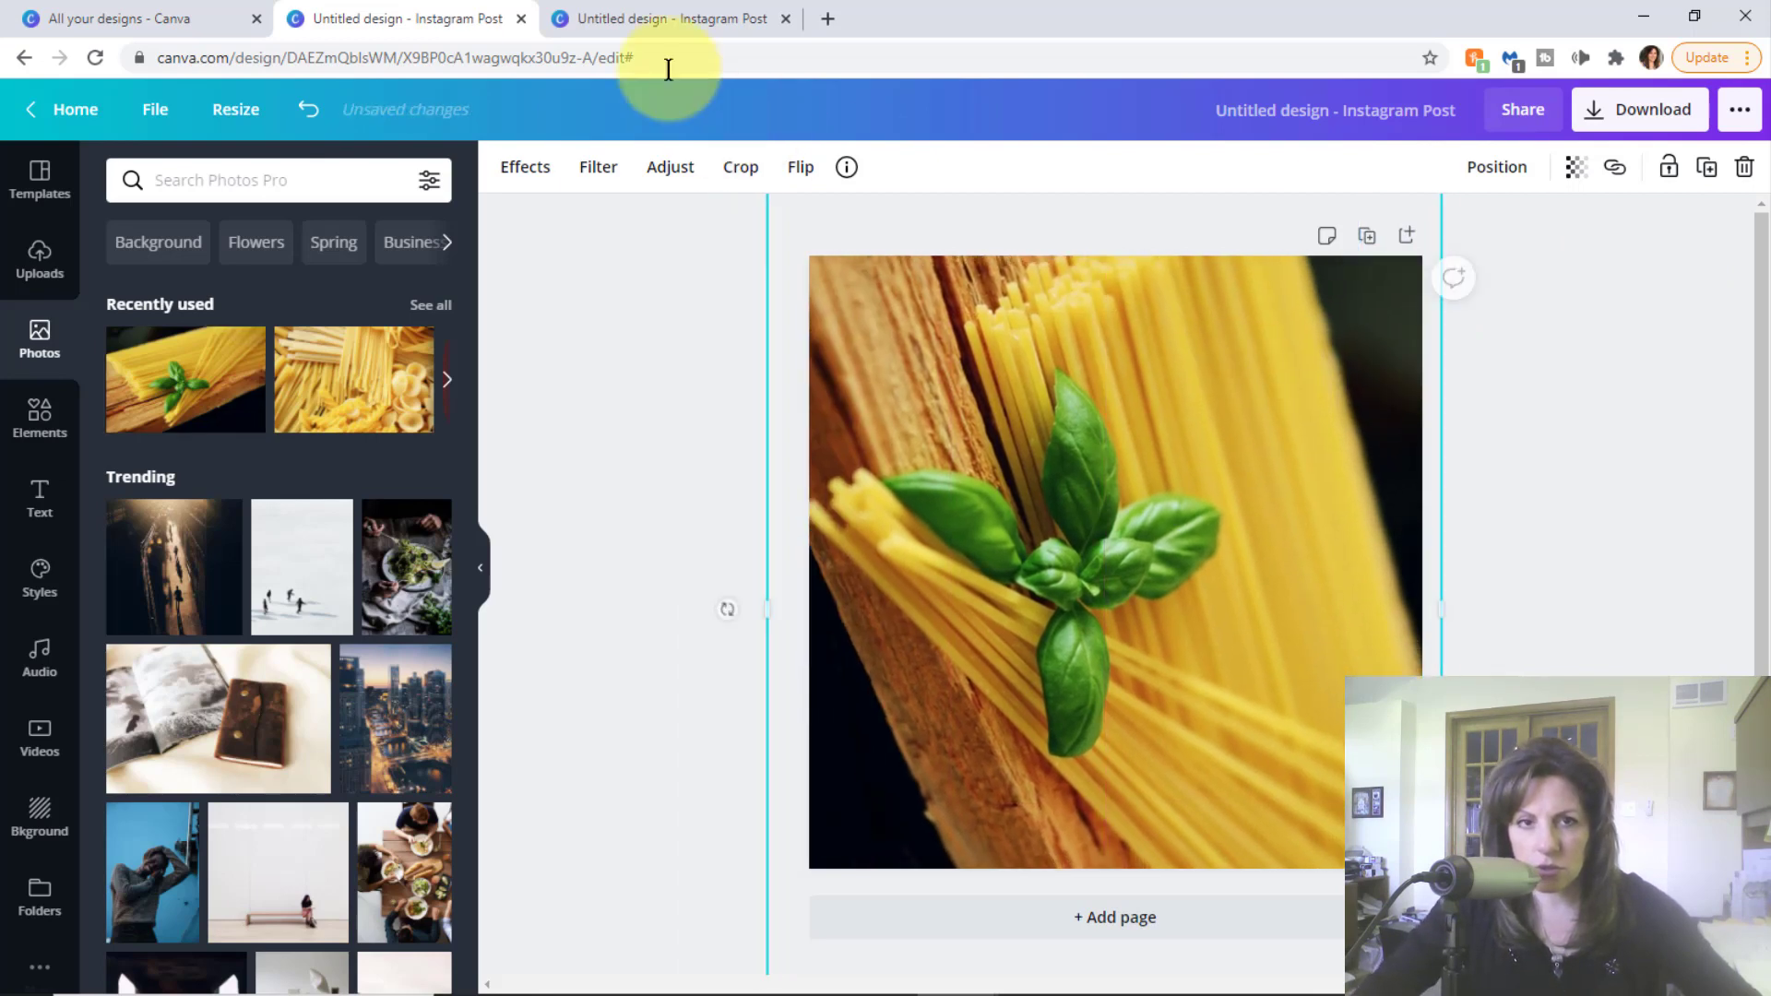
- Compare with the finished spaghetti design, then enlarge the pasta photo further and reposition it so mostly spaghetti and basil fill the page
left_click(673, 20)
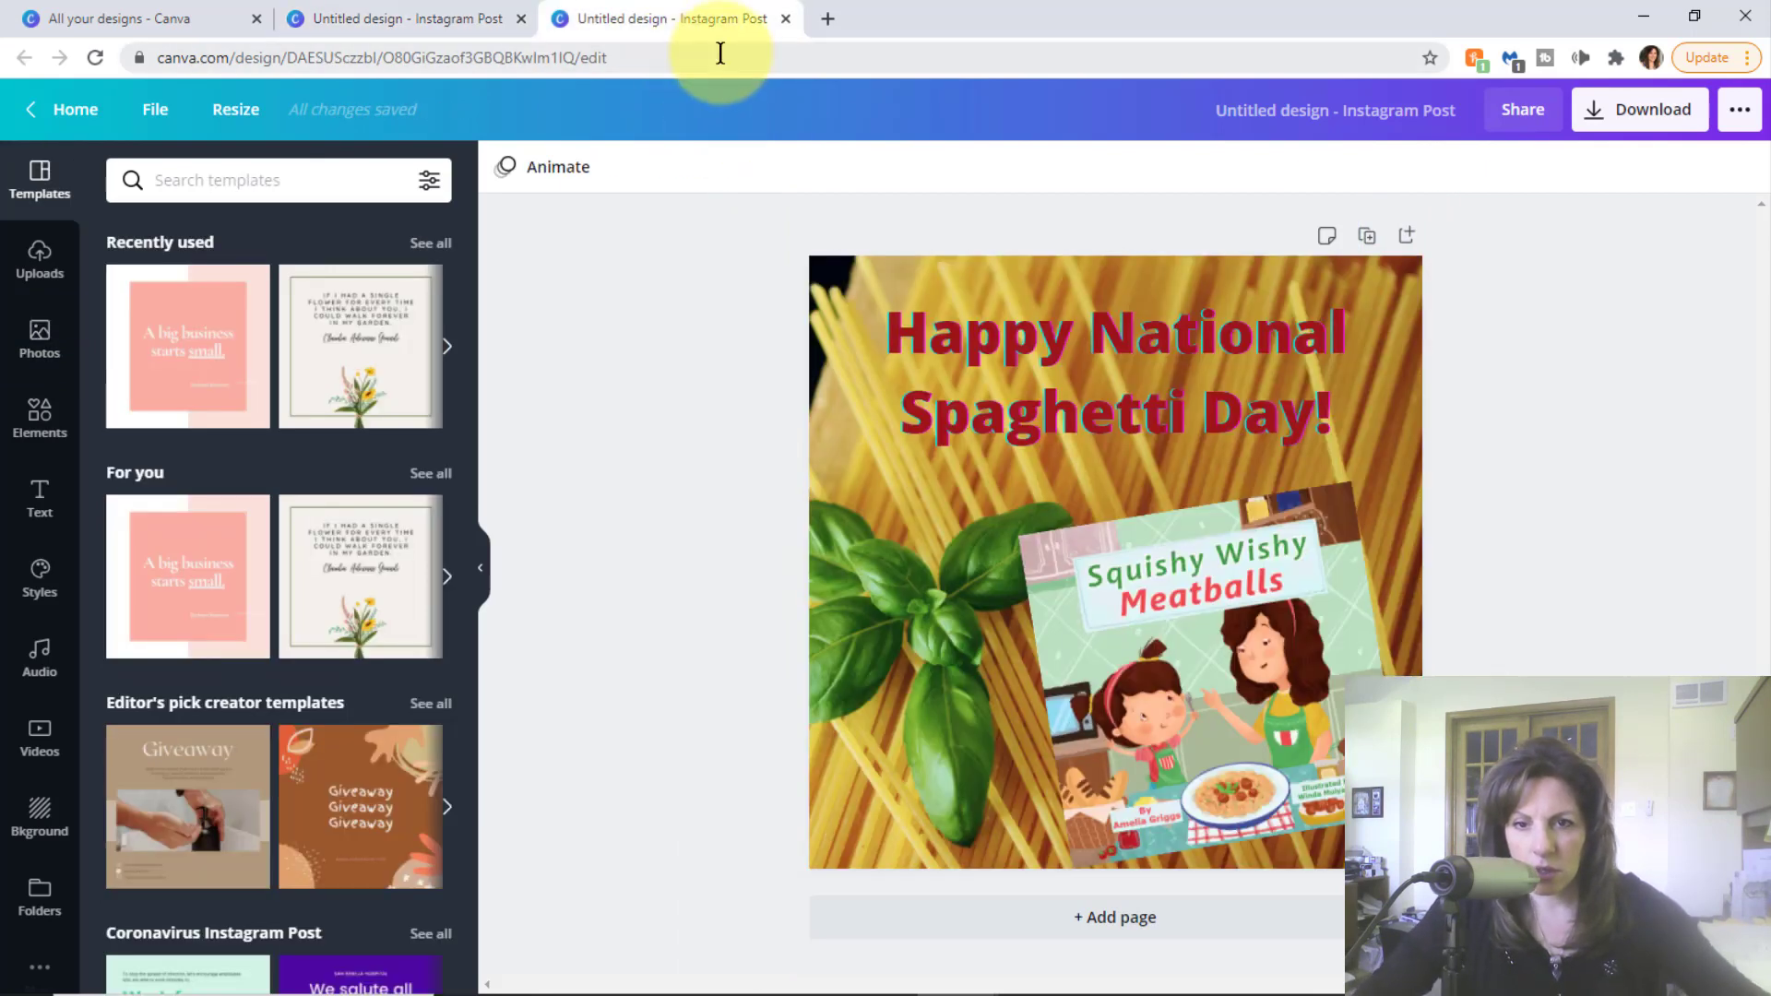
left_click(415, 19)
left_click_drag(1216, 400, 1518, 836)
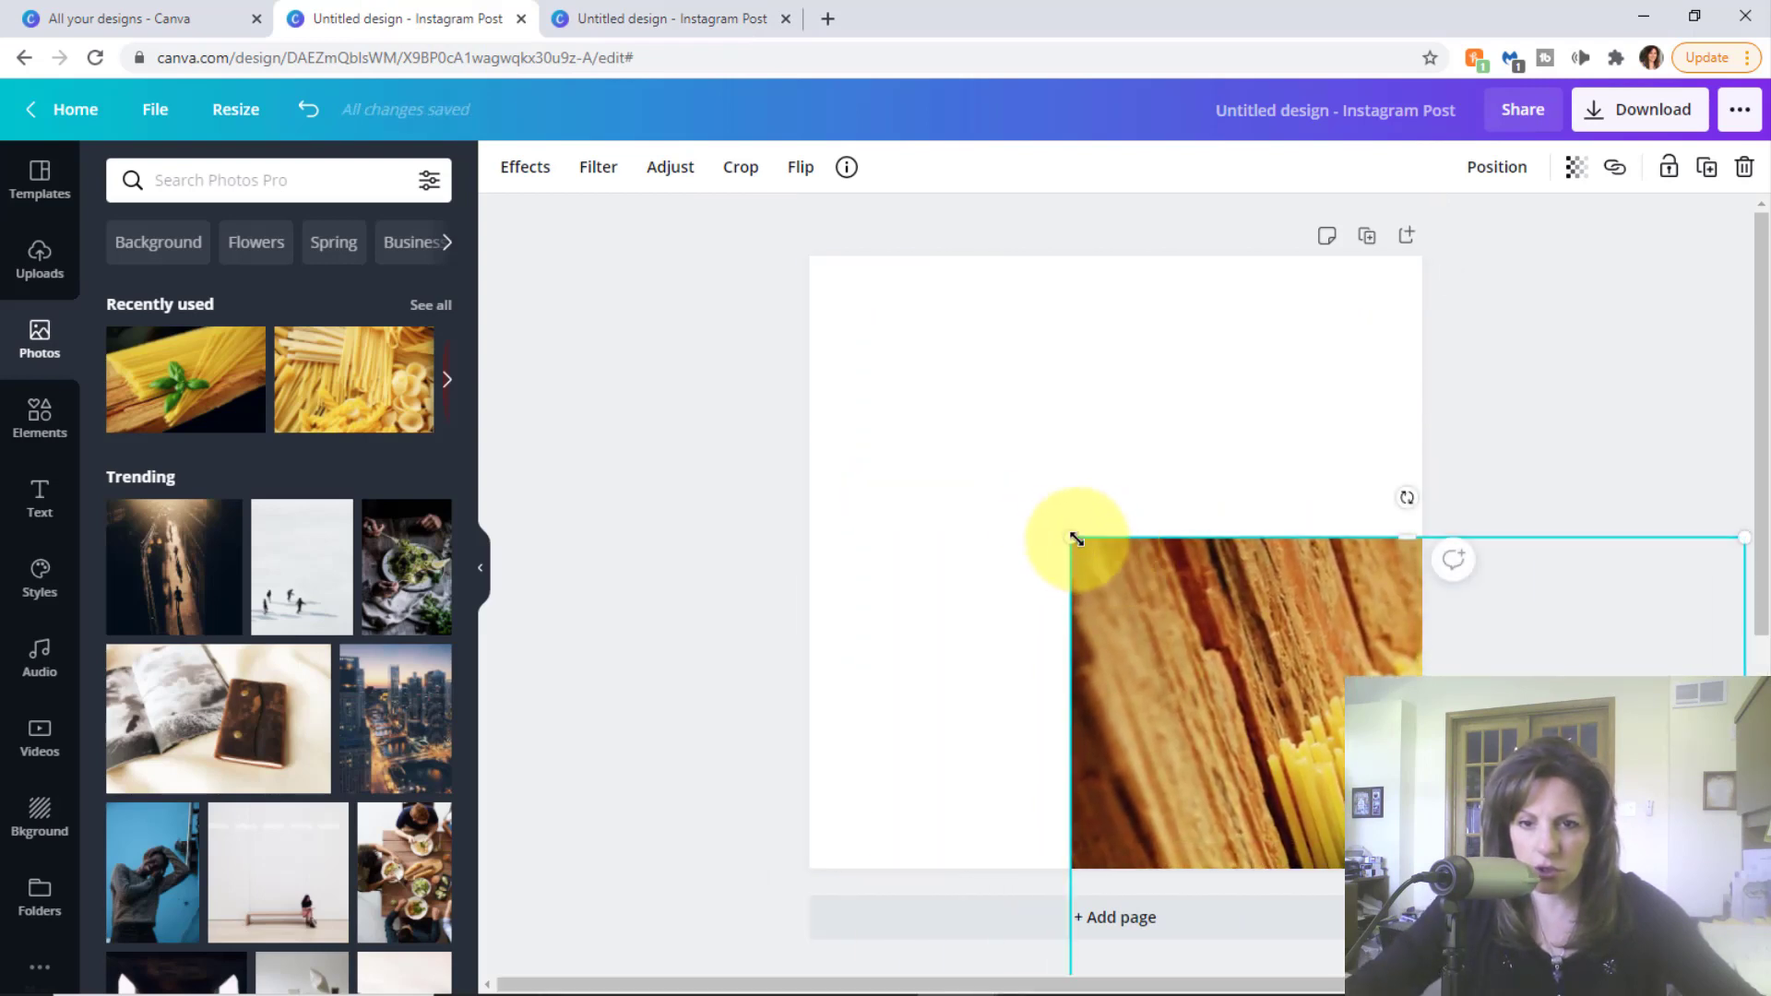
left_click_drag(1071, 536, 865, 292)
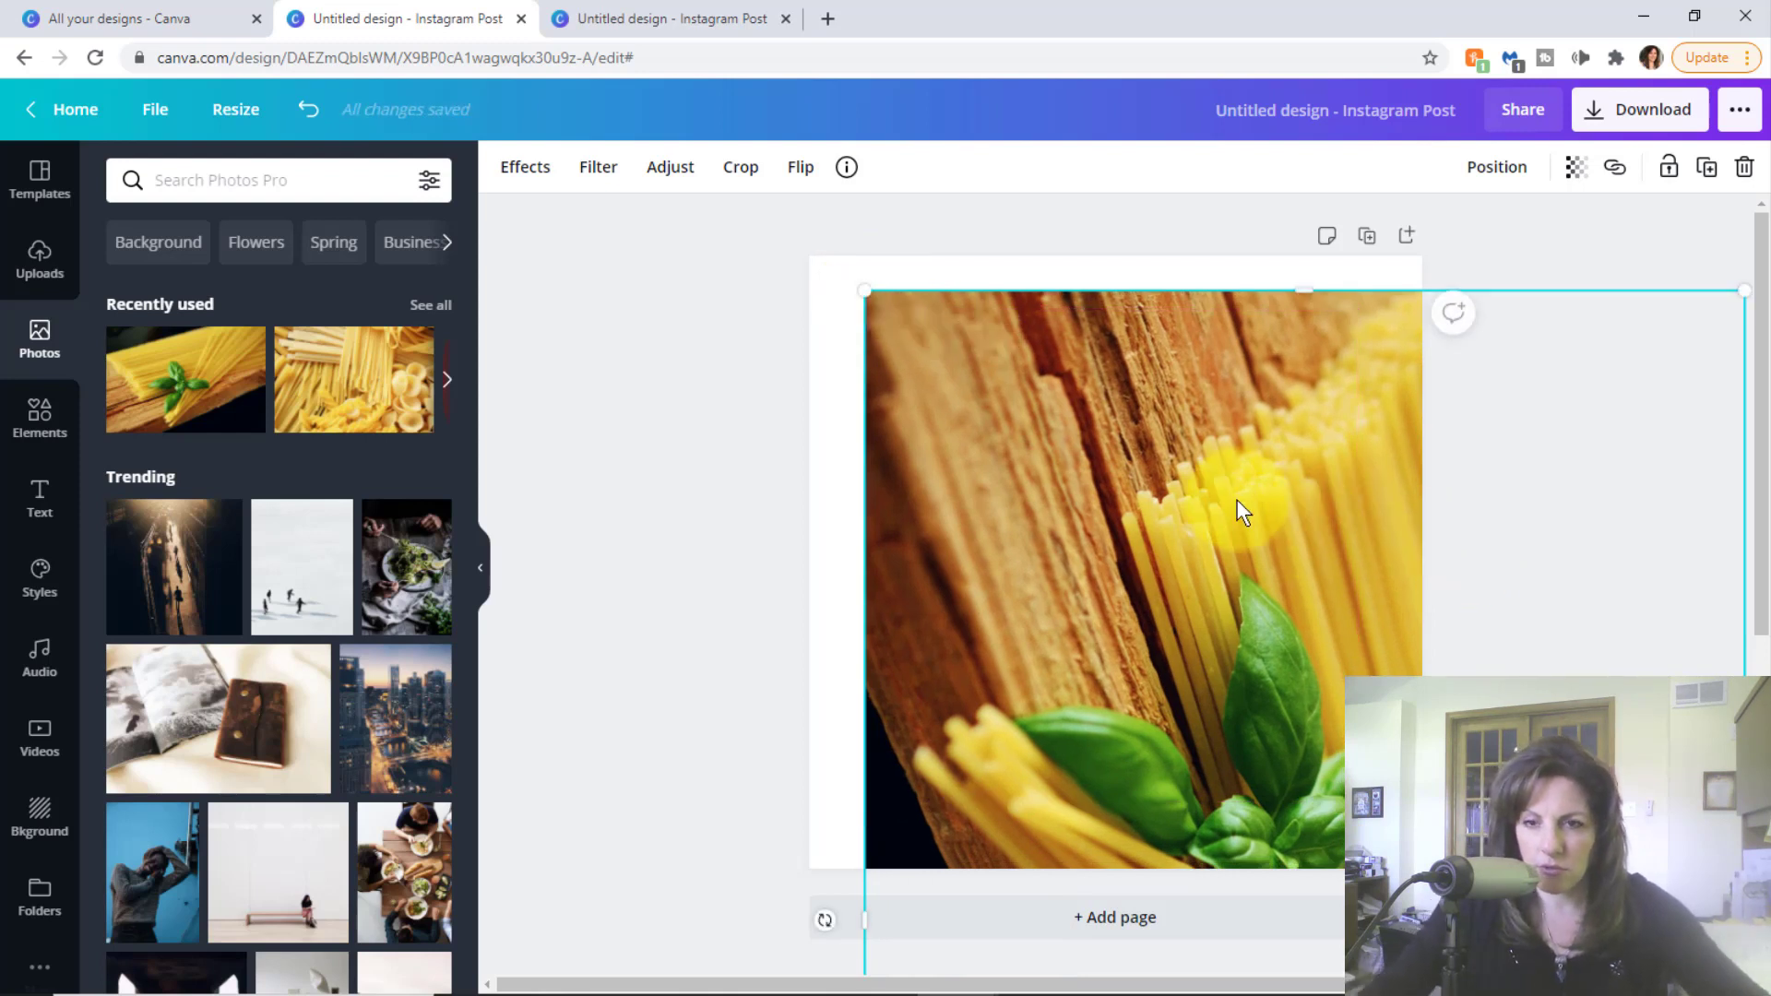
left_click_drag(1172, 401, 1024, 159)
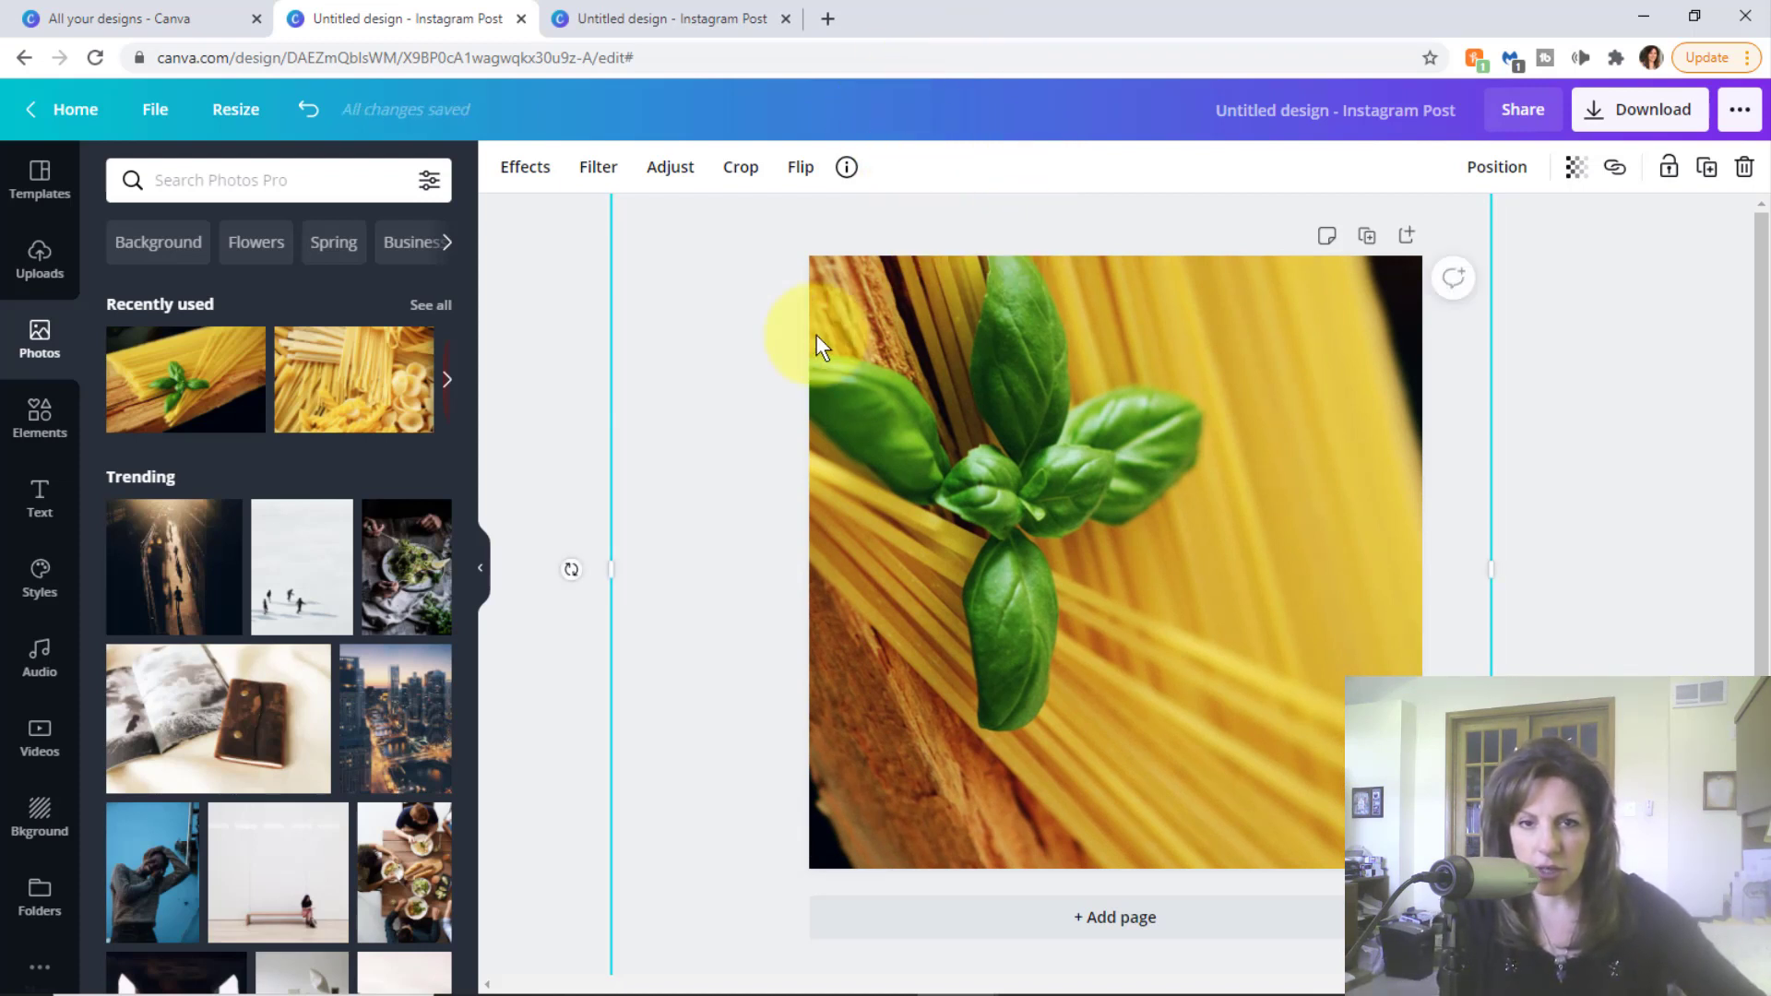
- Browse the font combinations, check the finished spaghetti design, and add the red "Stay Fearless" combination to the page
left_click(41, 496)
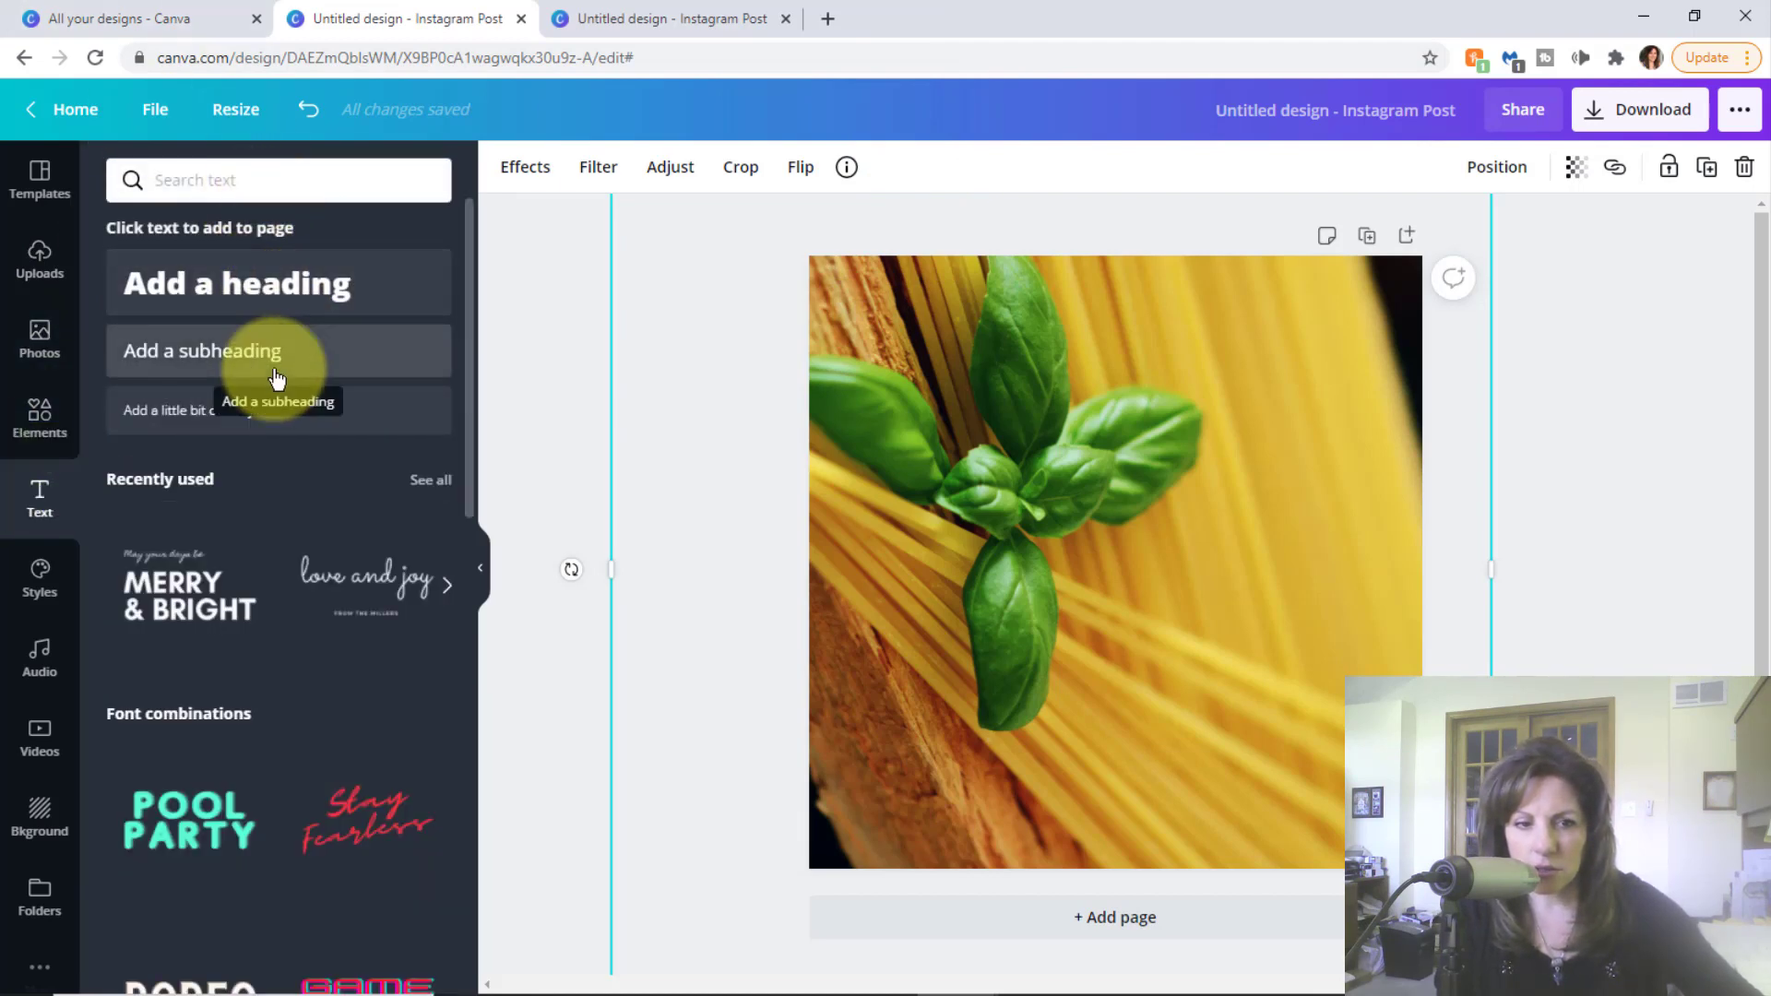
scroll(432, 374, "down", 3)
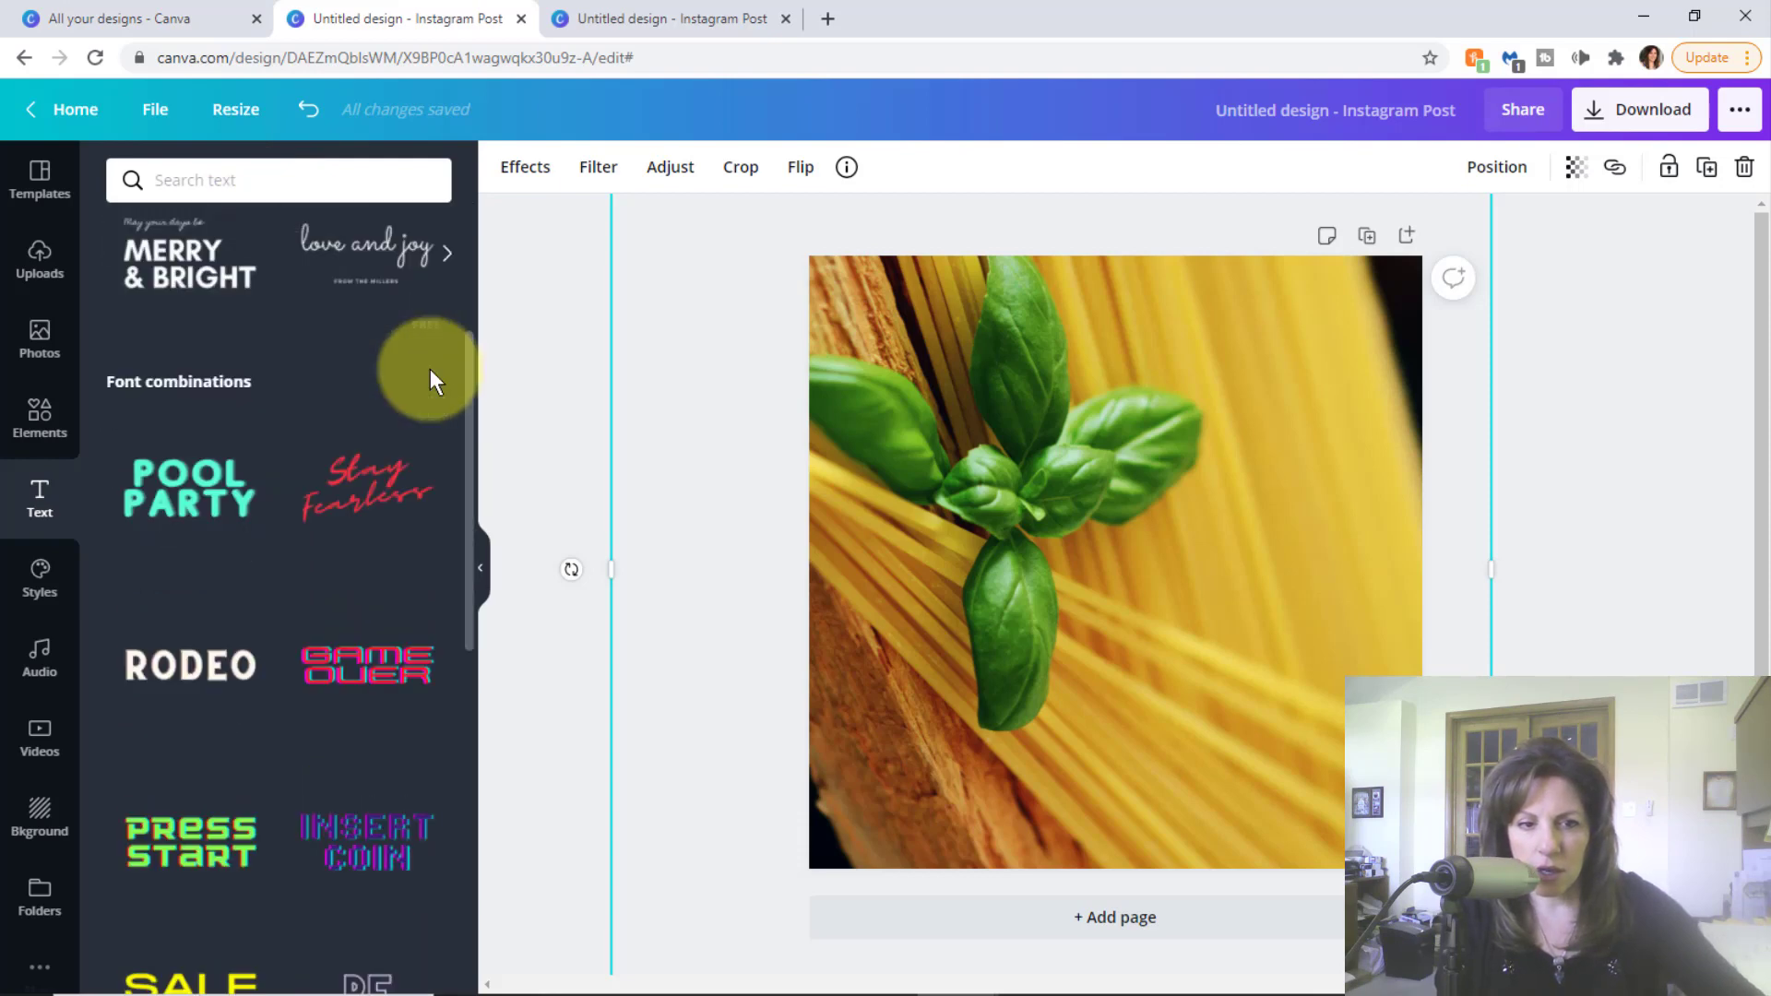
left_click(659, 20)
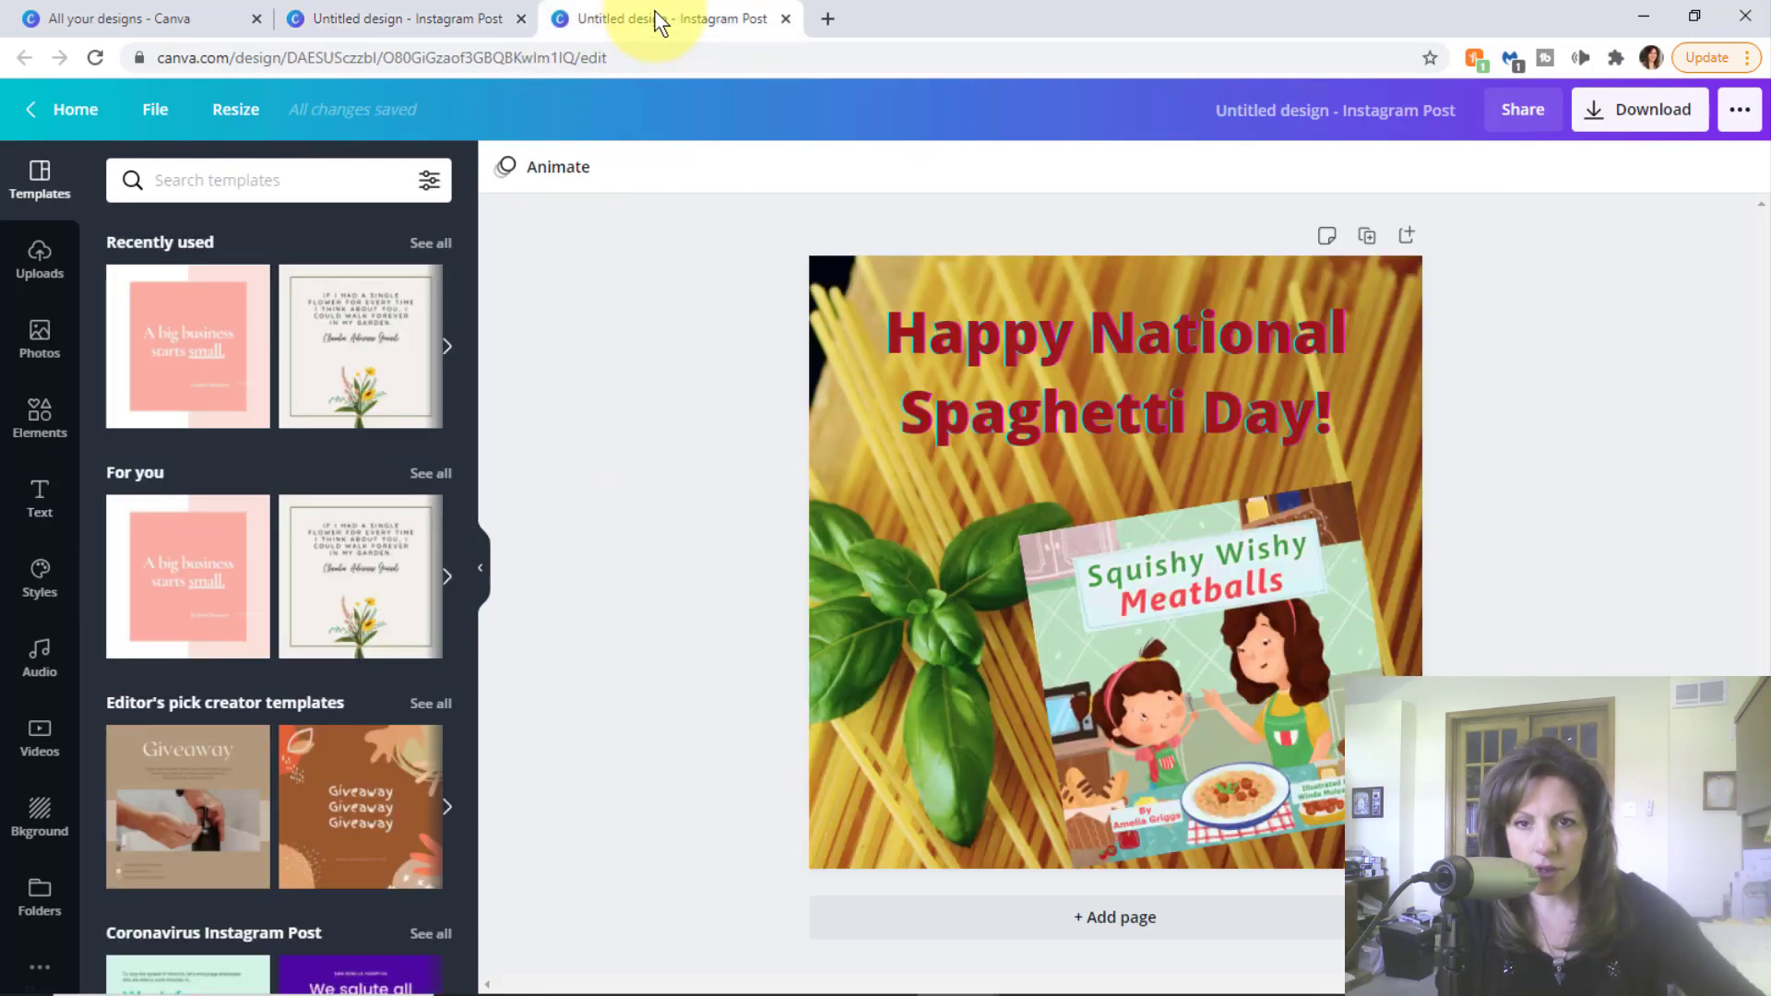
left_click(421, 11)
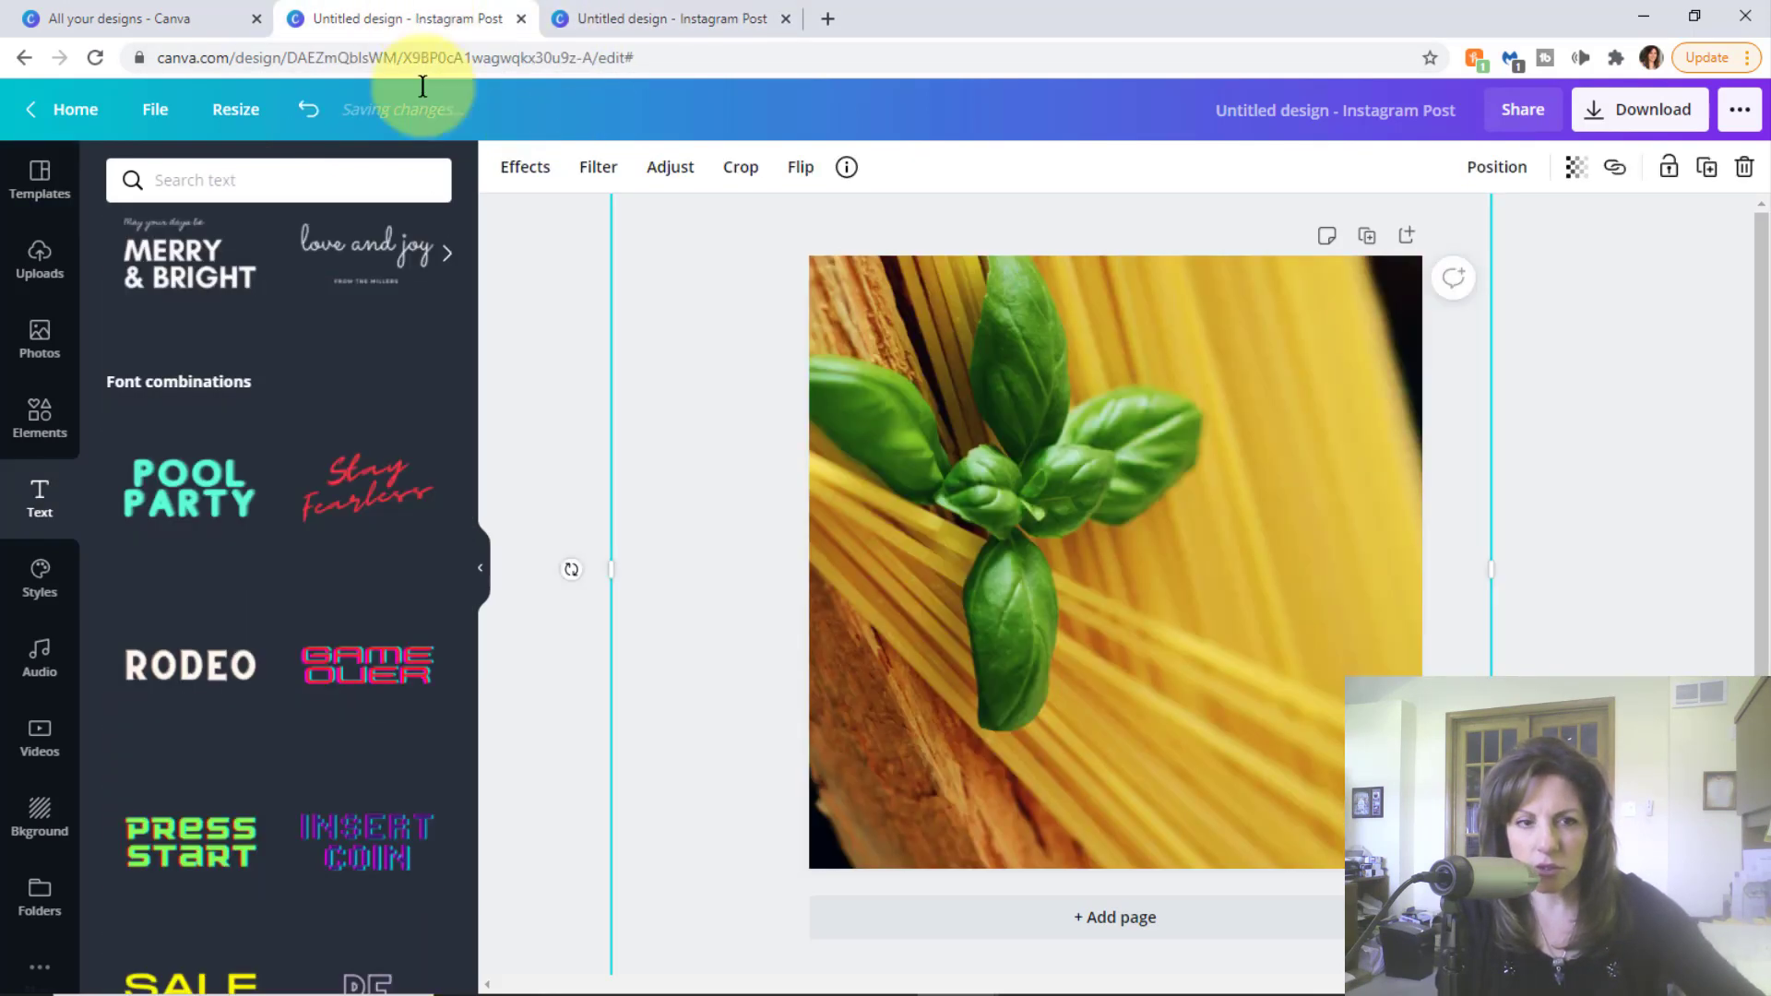
left_click(369, 486)
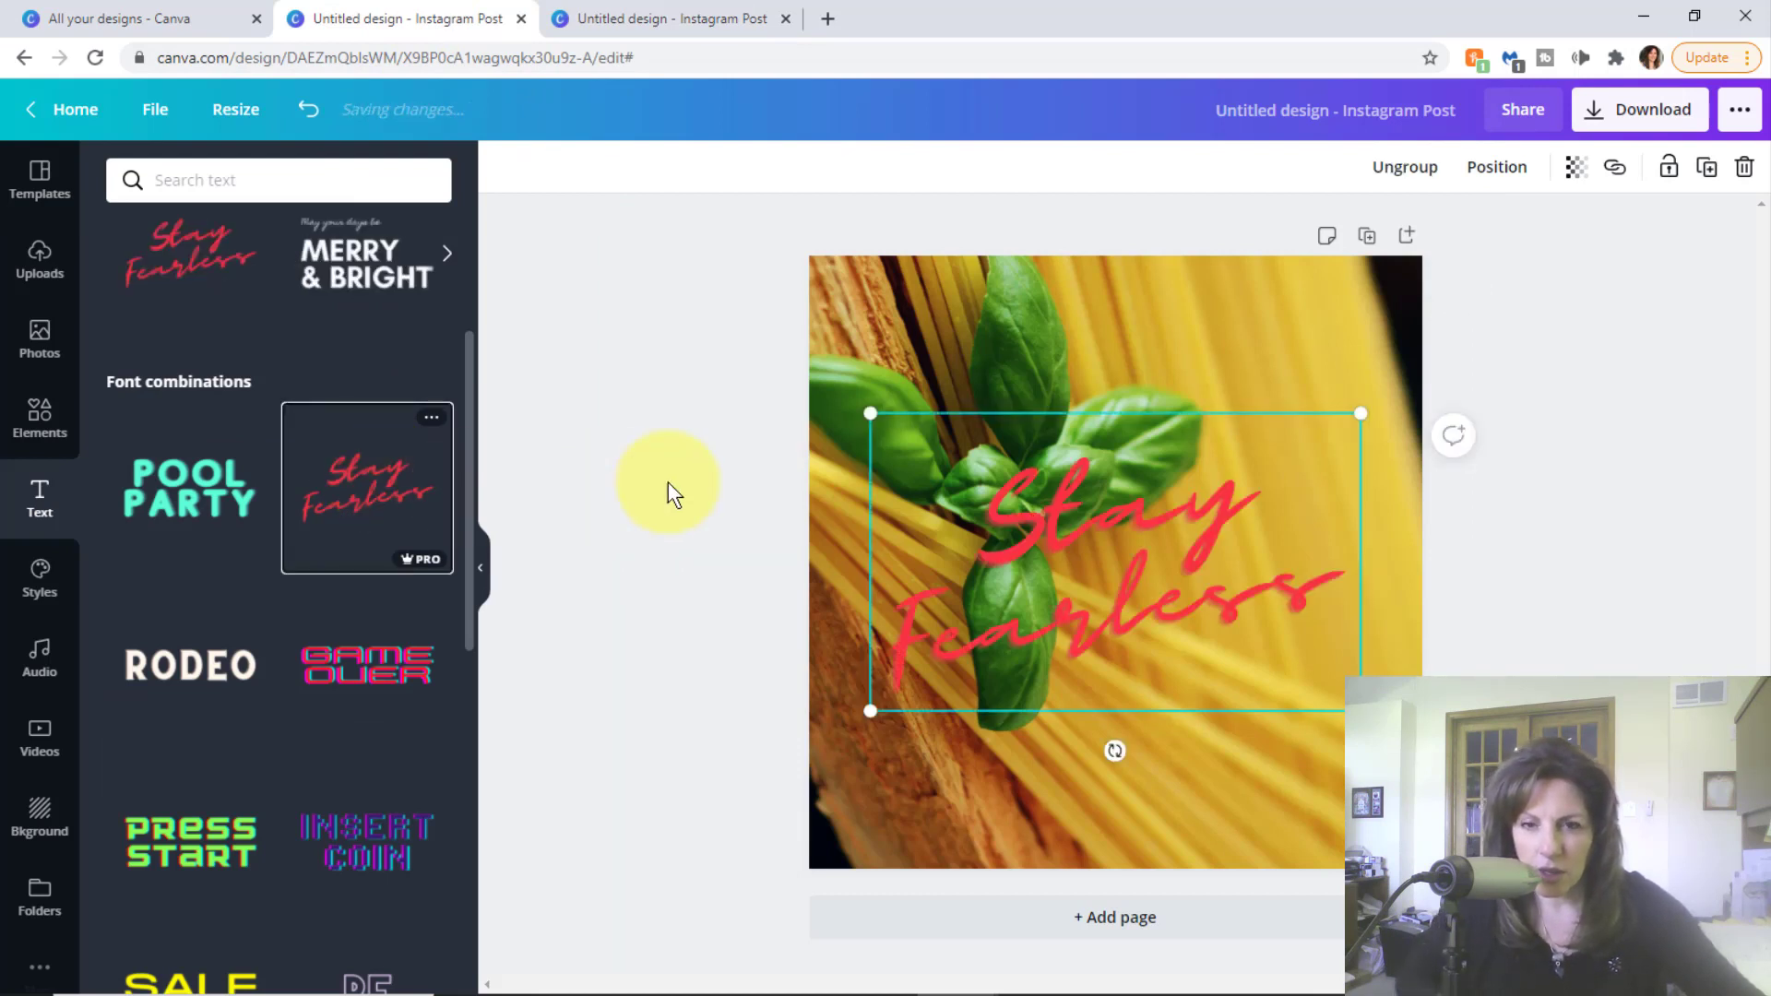
- Replace the word "Stay" in the text combination with "Happy"
left_click(1000, 491)
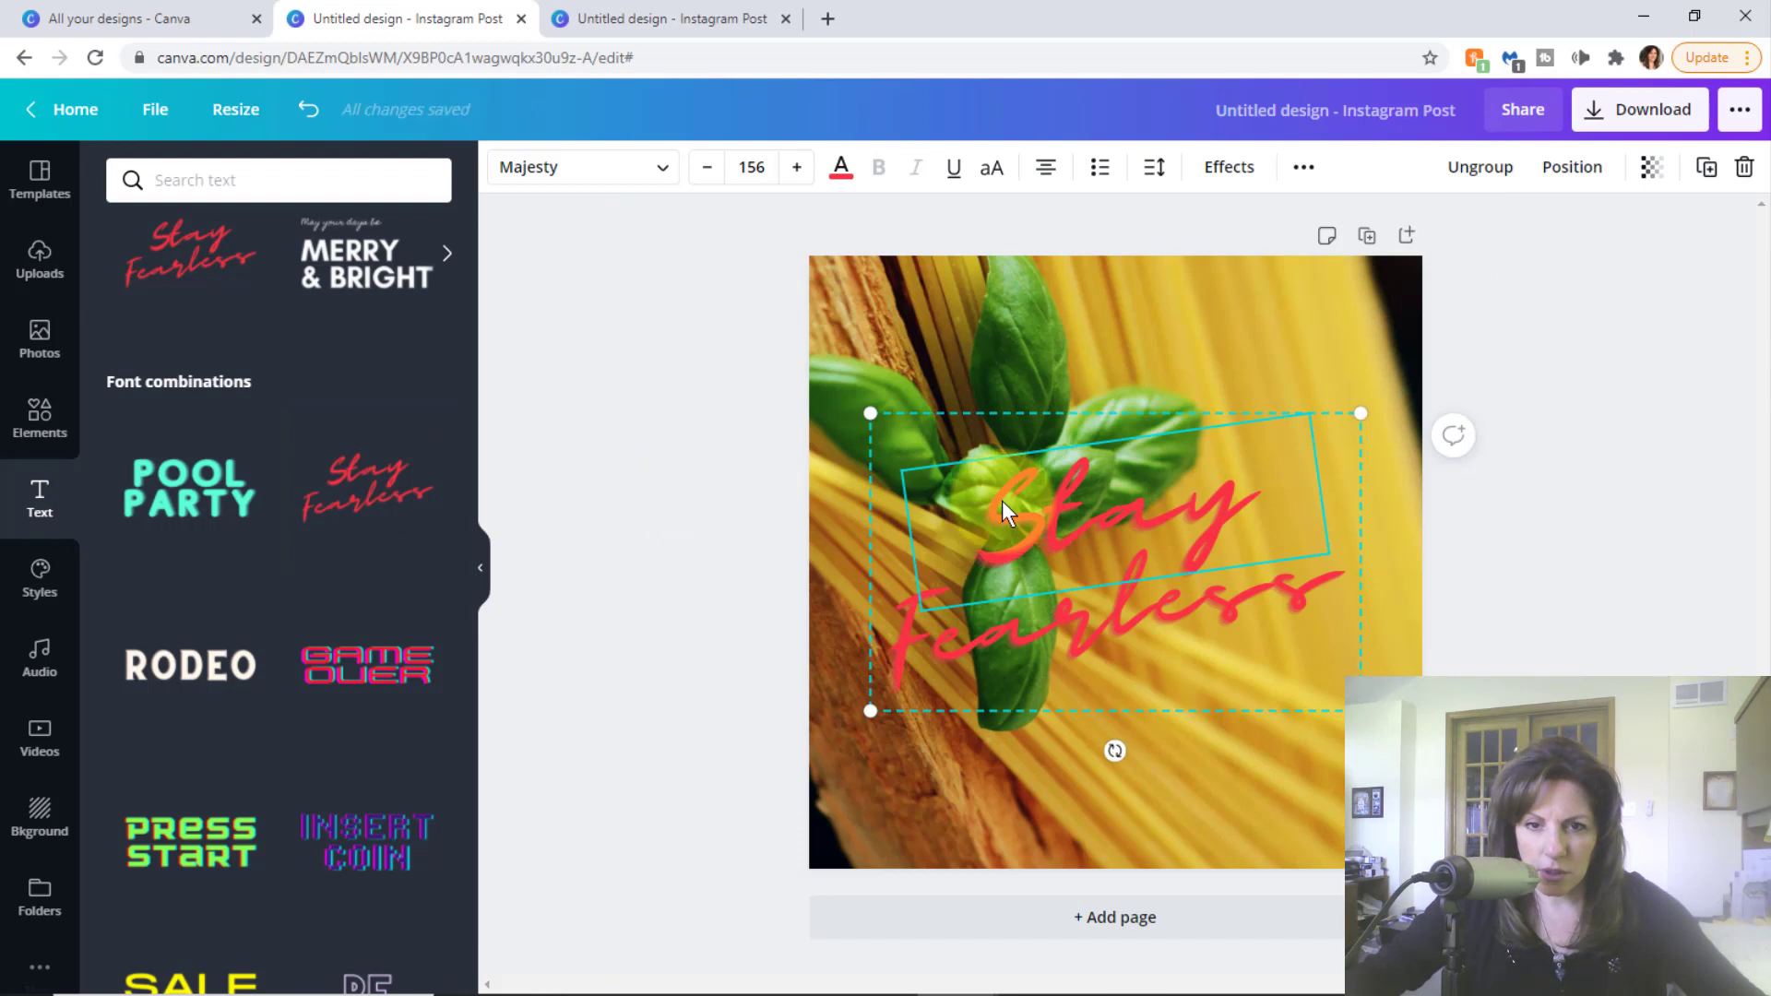
double_click(1001, 500)
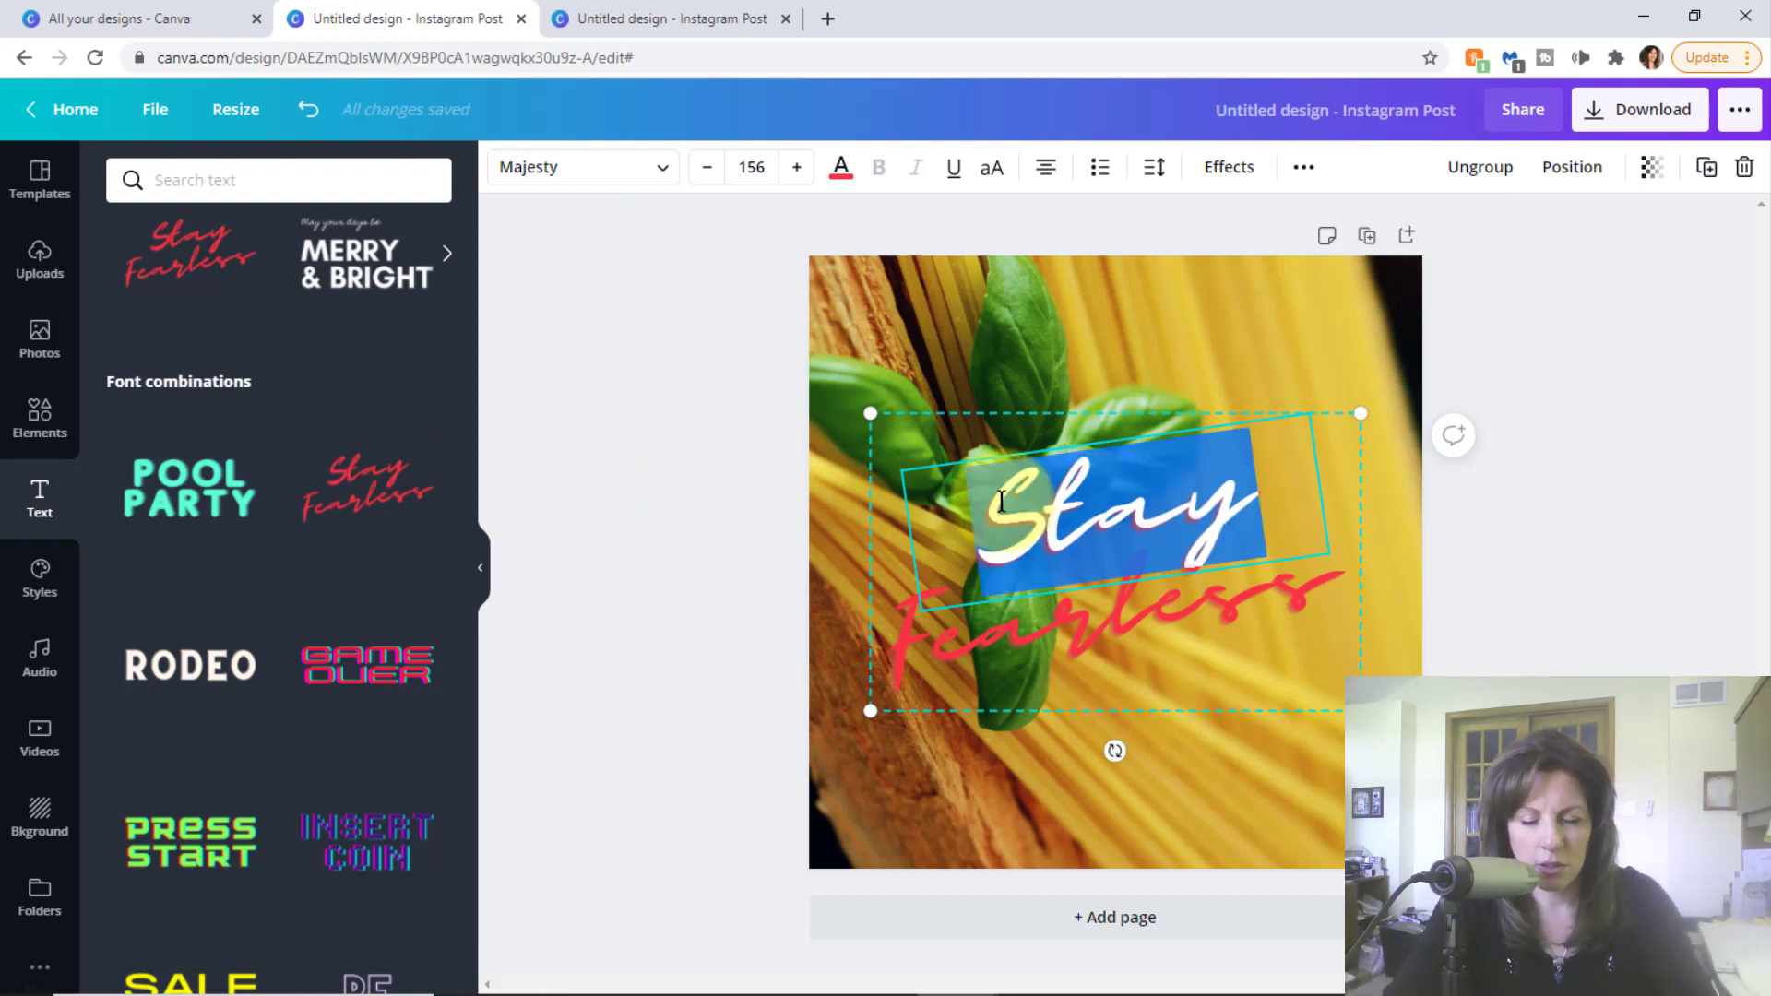
type("Happy")
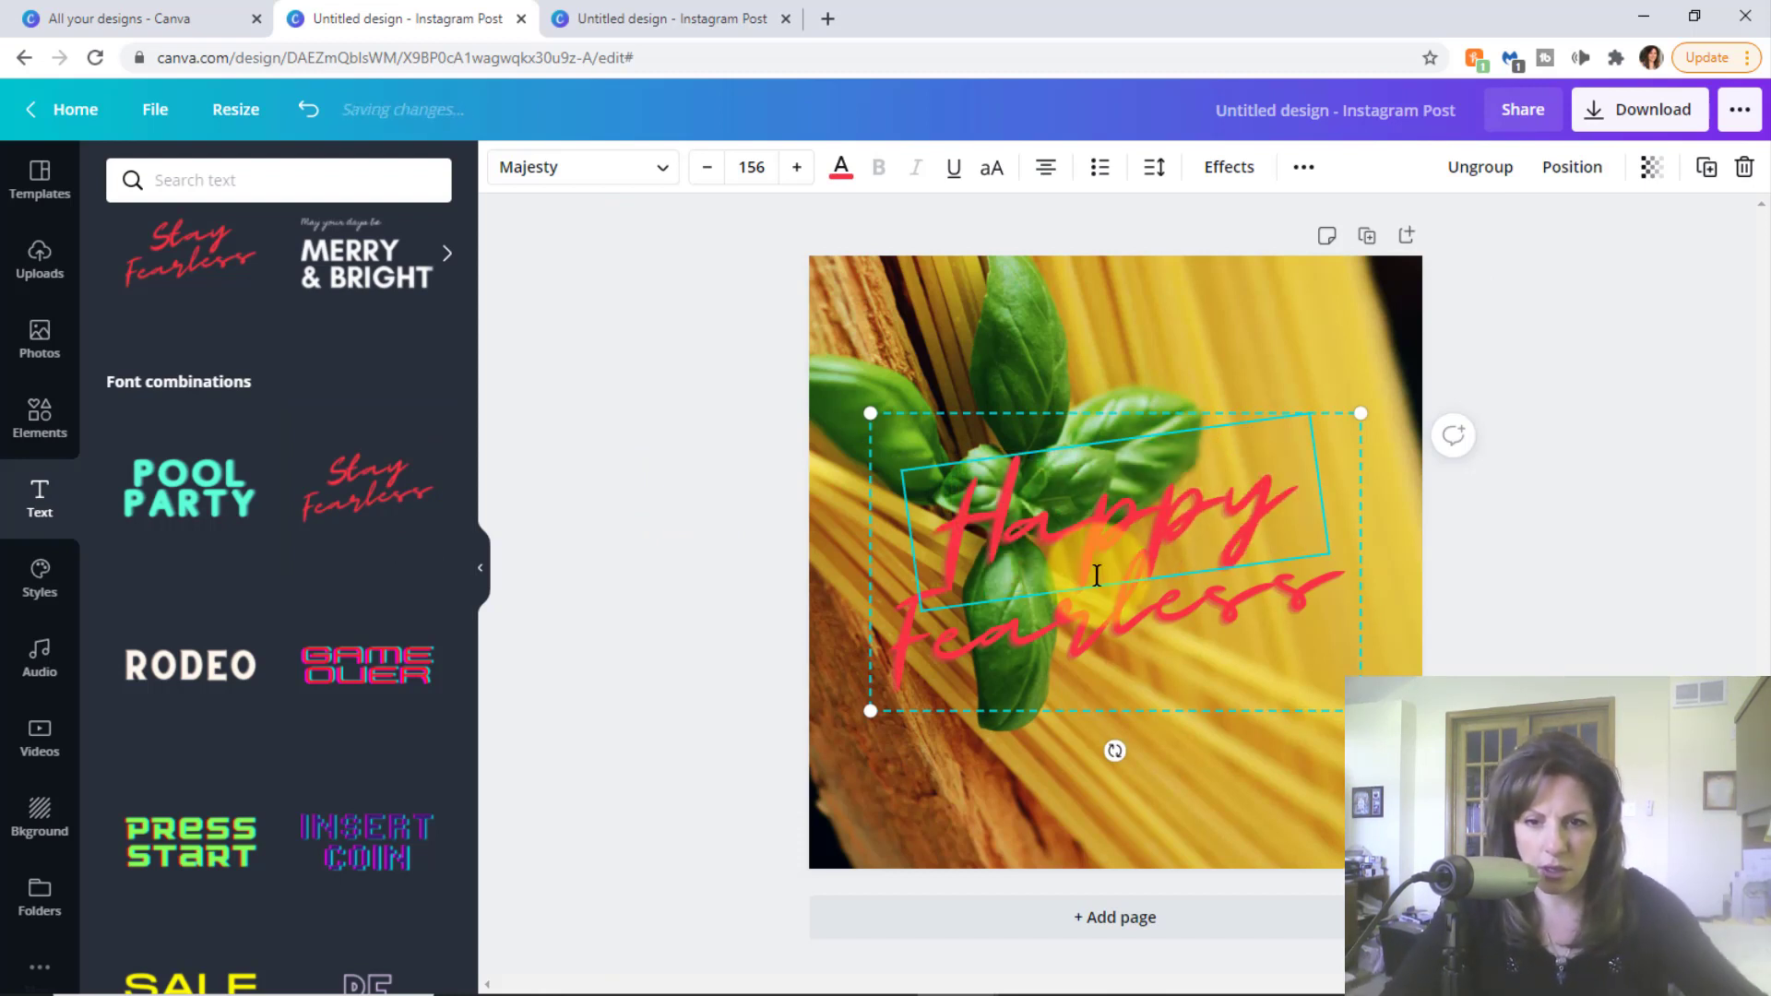
- Replace the word "Fearless" with "Spaghetti", and add "Day!" on a new line below it
left_click(1116, 607)
double_click(1116, 607)
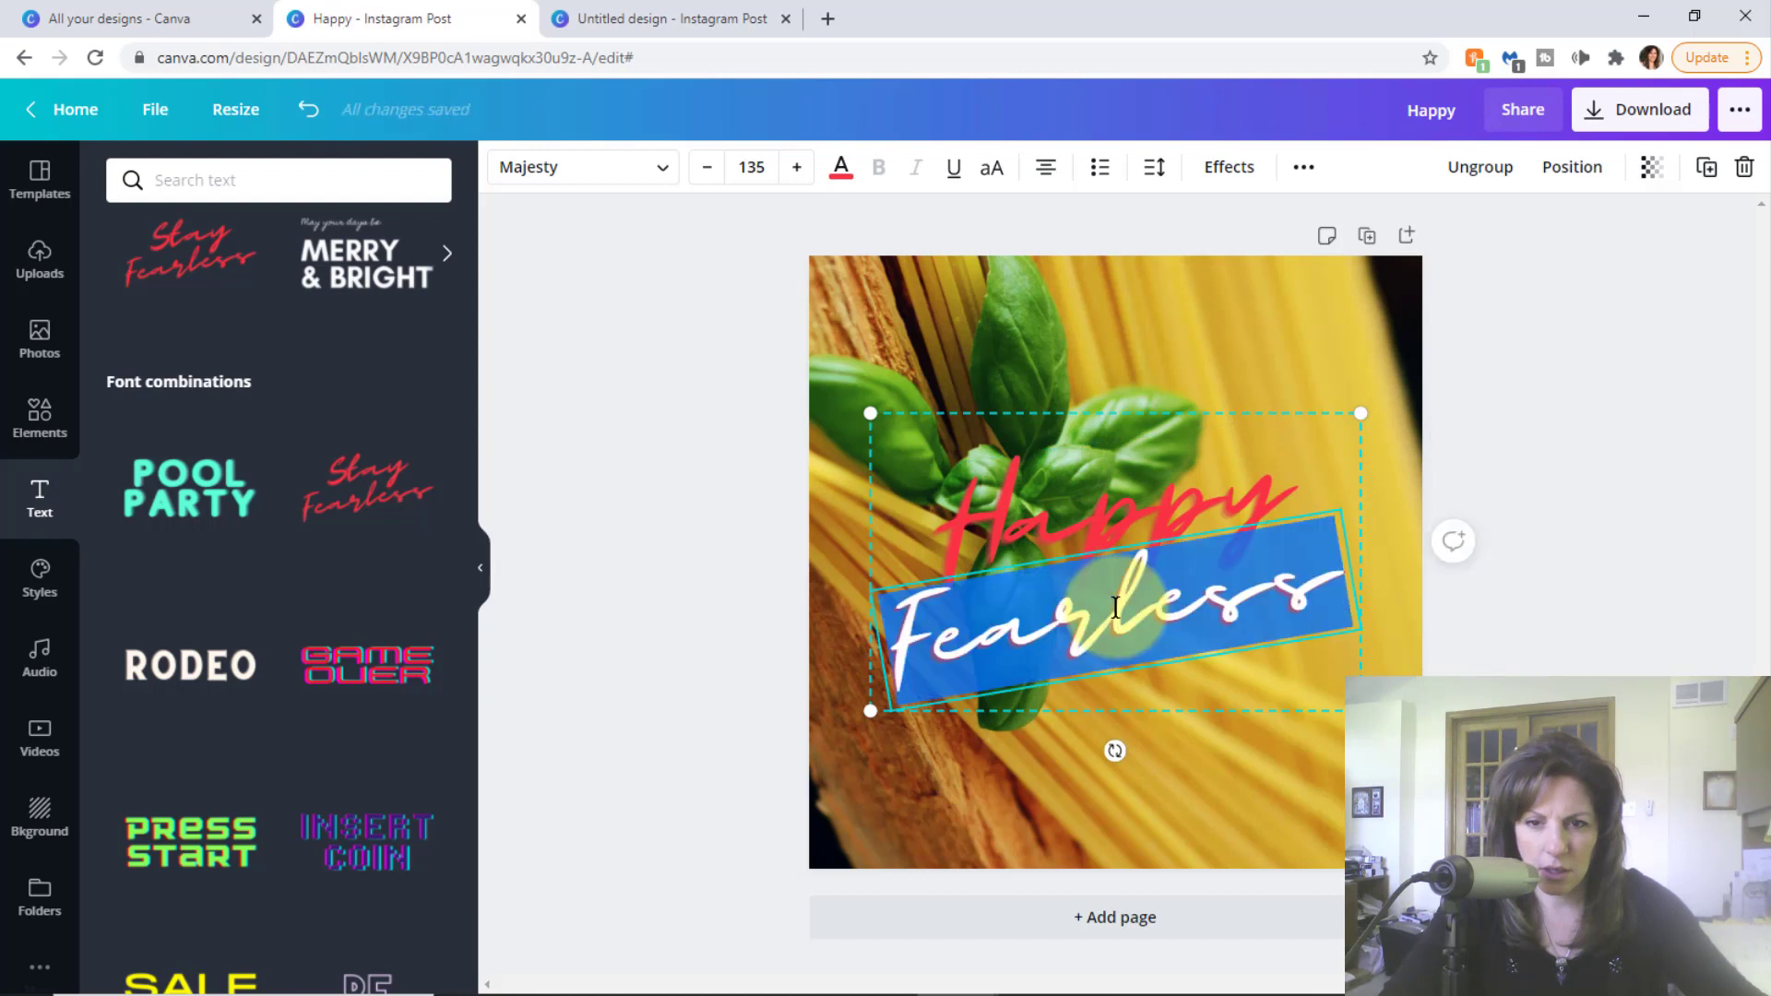
type("Sp")
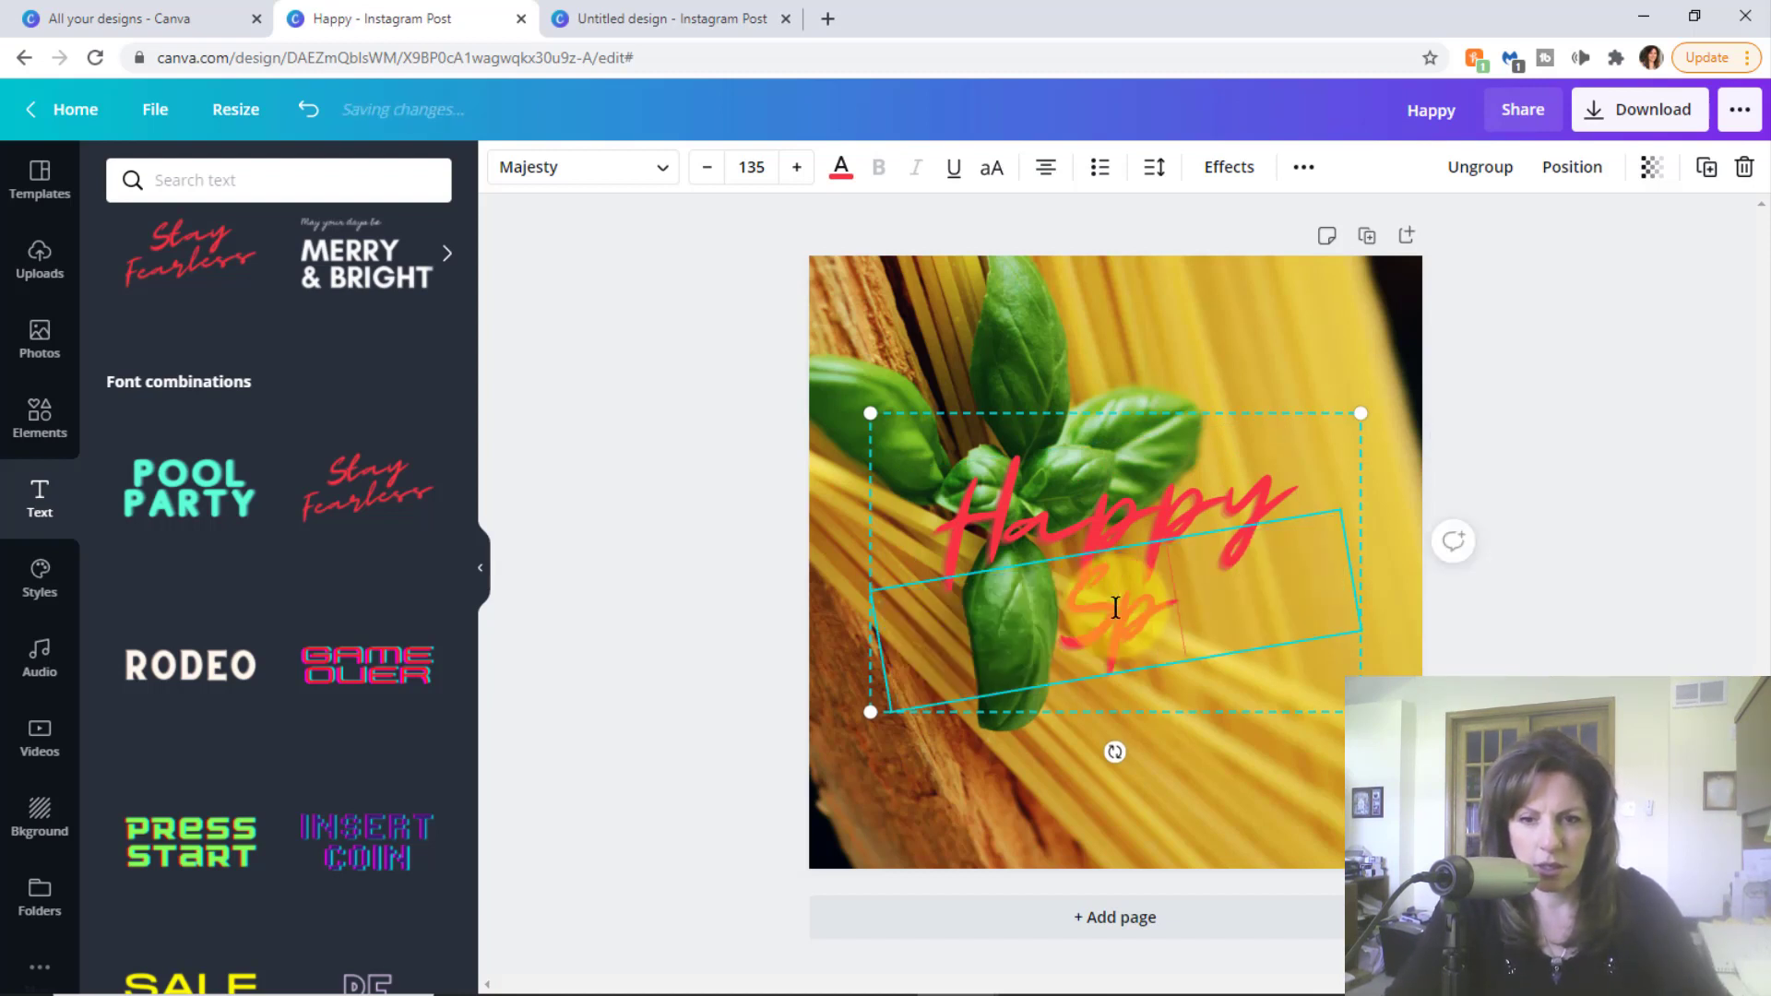
type("aghetti")
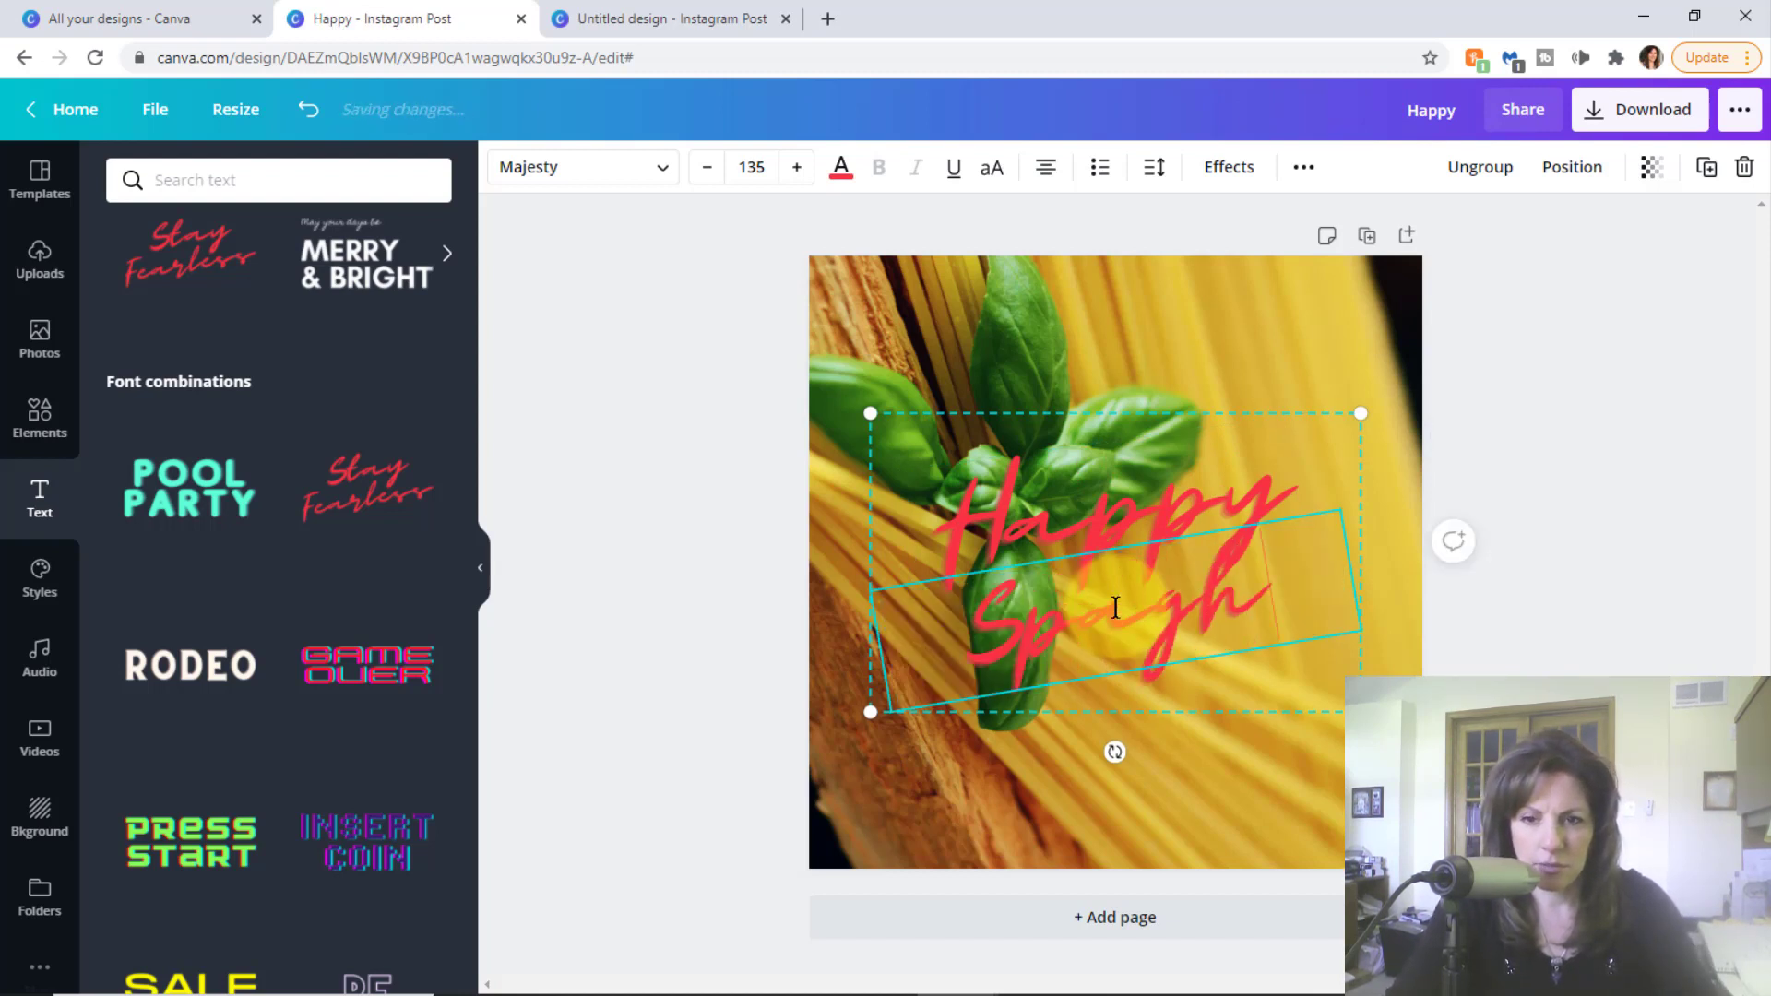
key("BackSpace")
key("BackSpace")
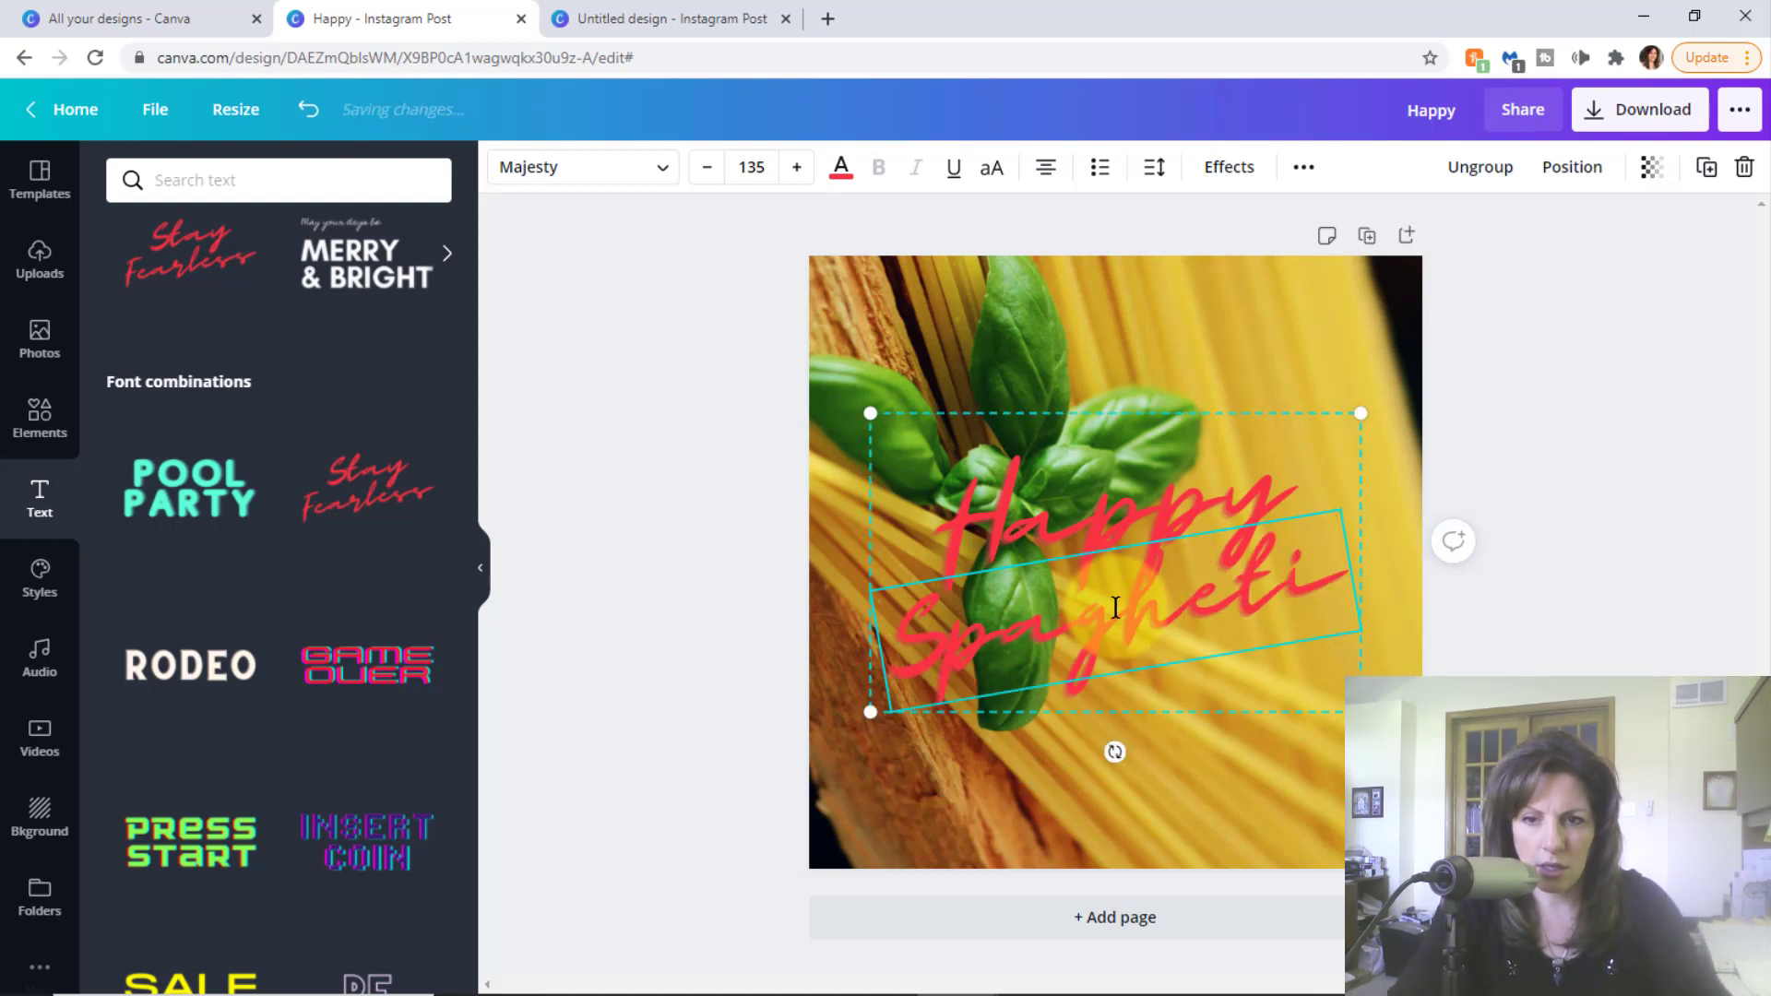
type("ti")
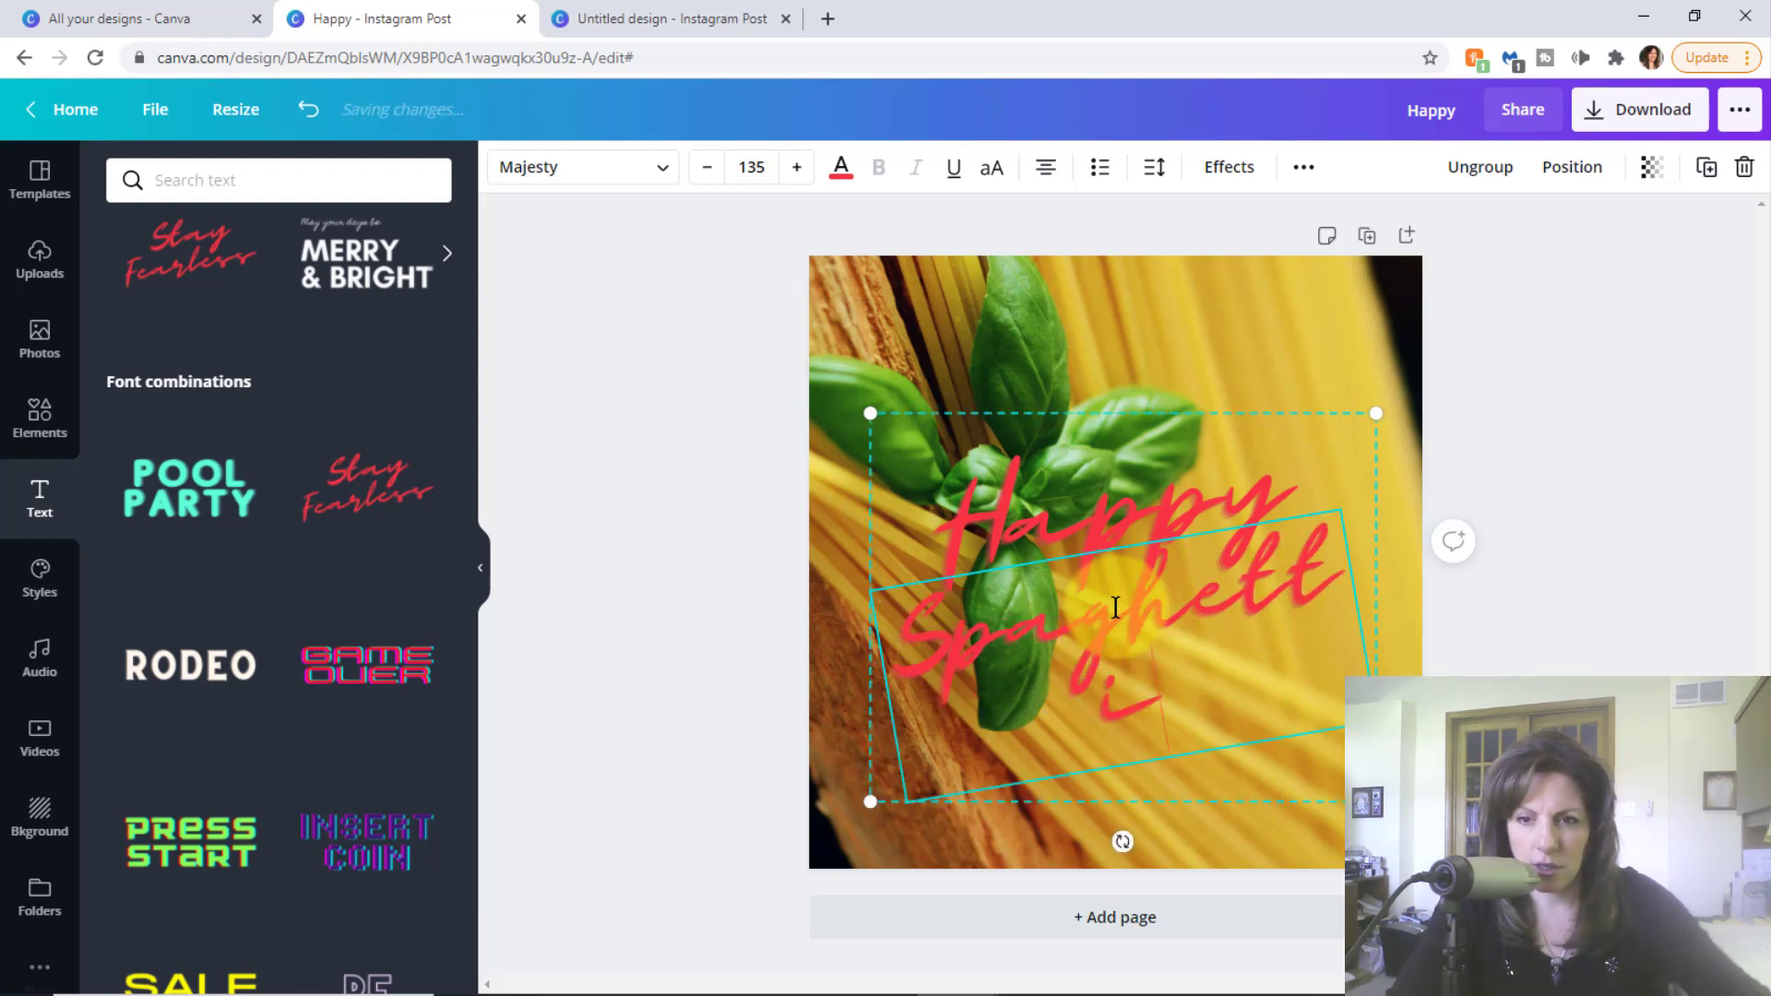
key("Return")
type("Day!")
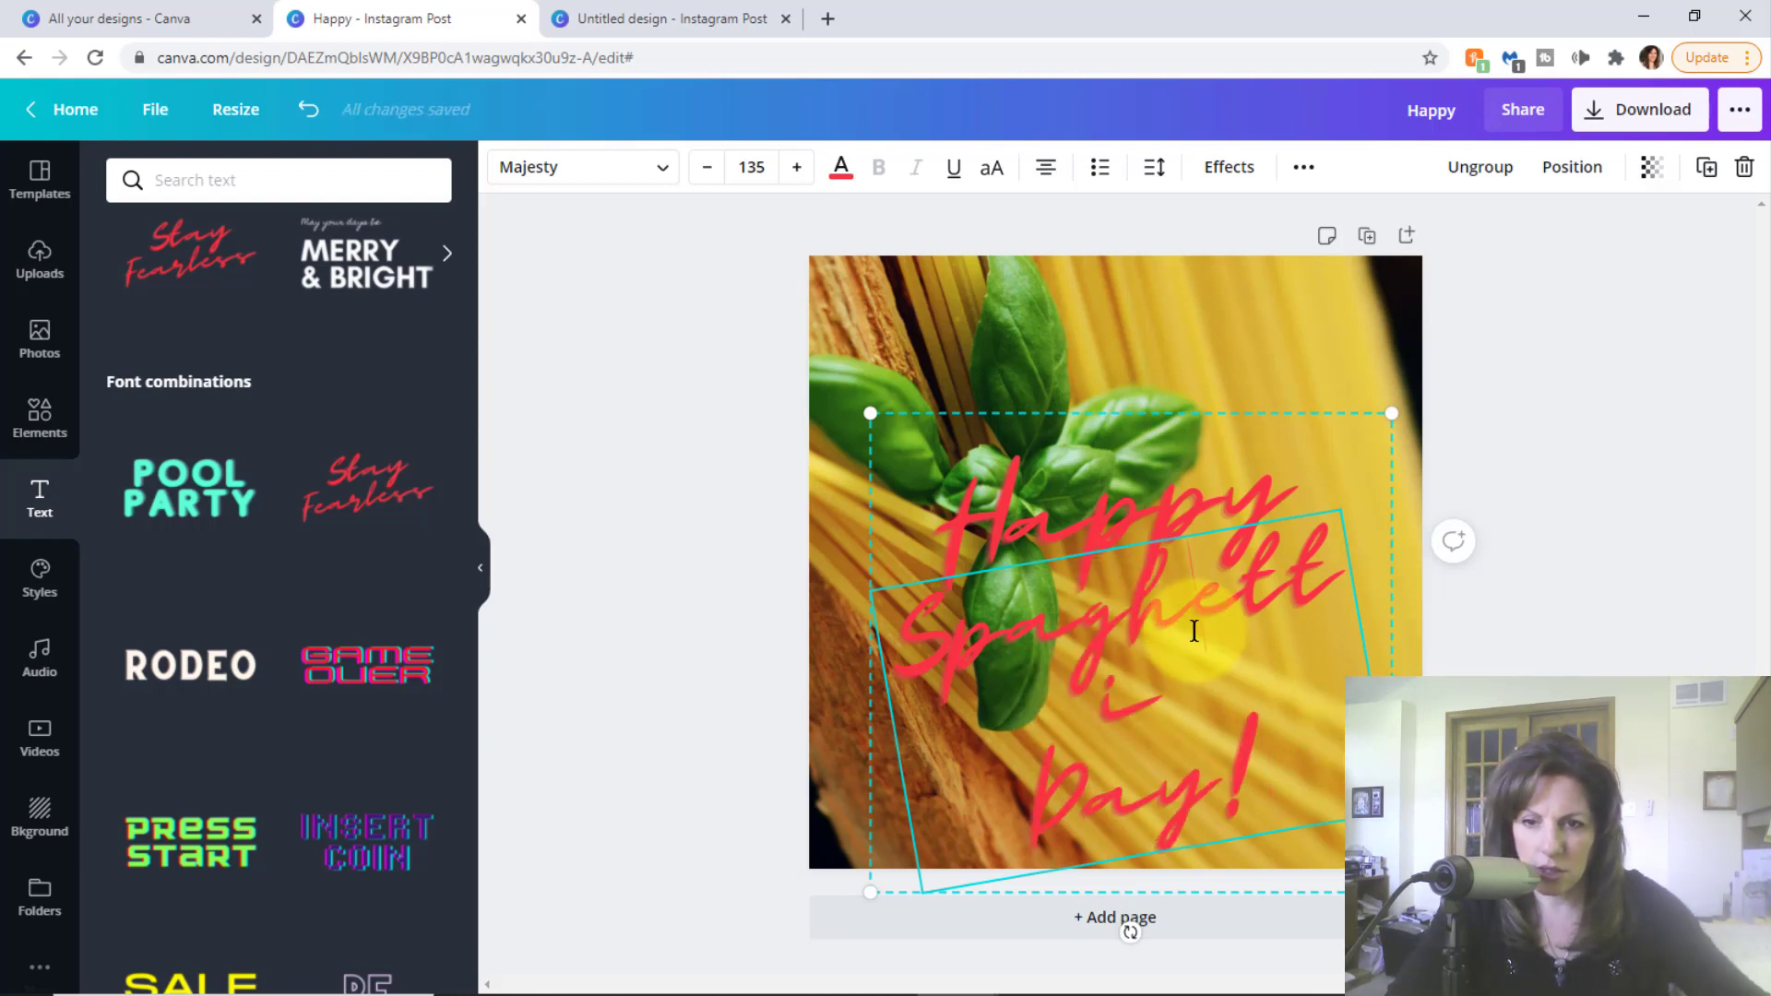
- Enlarge the grouped text until "Spaghetti Day!" reaches font size 163, and ungroup it into separate text boxes
left_click(1623, 475)
left_click(1230, 591)
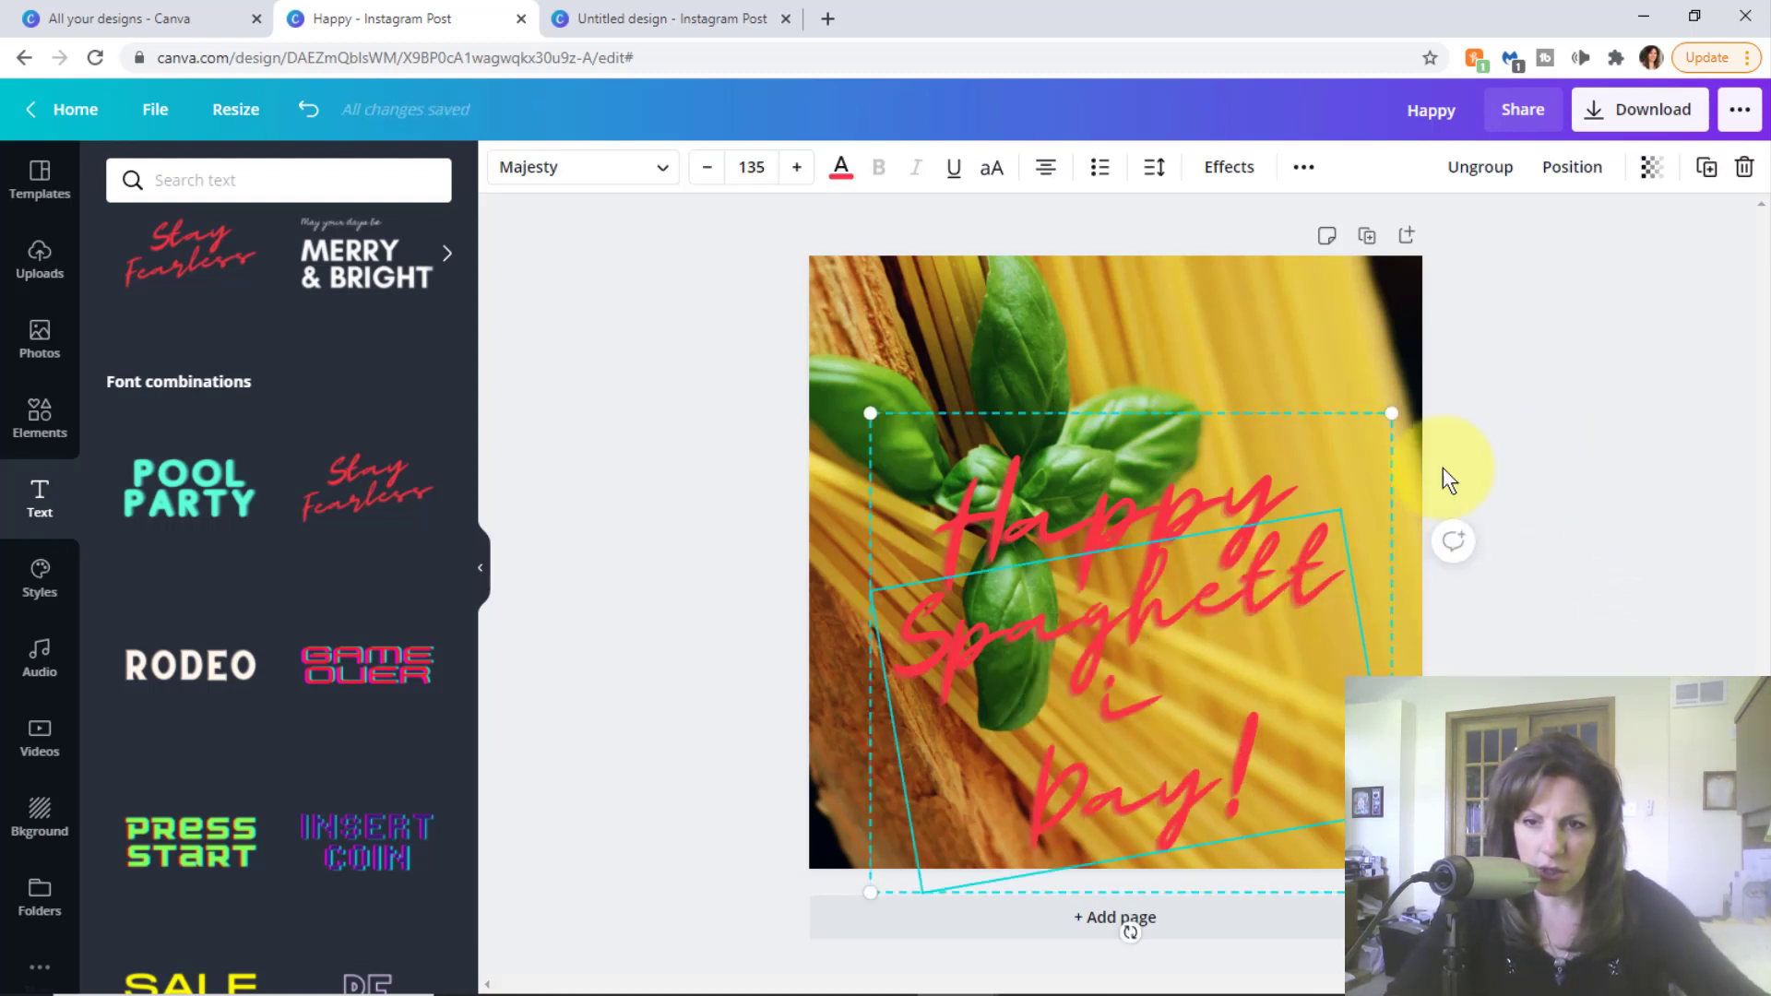
left_click_drag(870, 413, 761, 312)
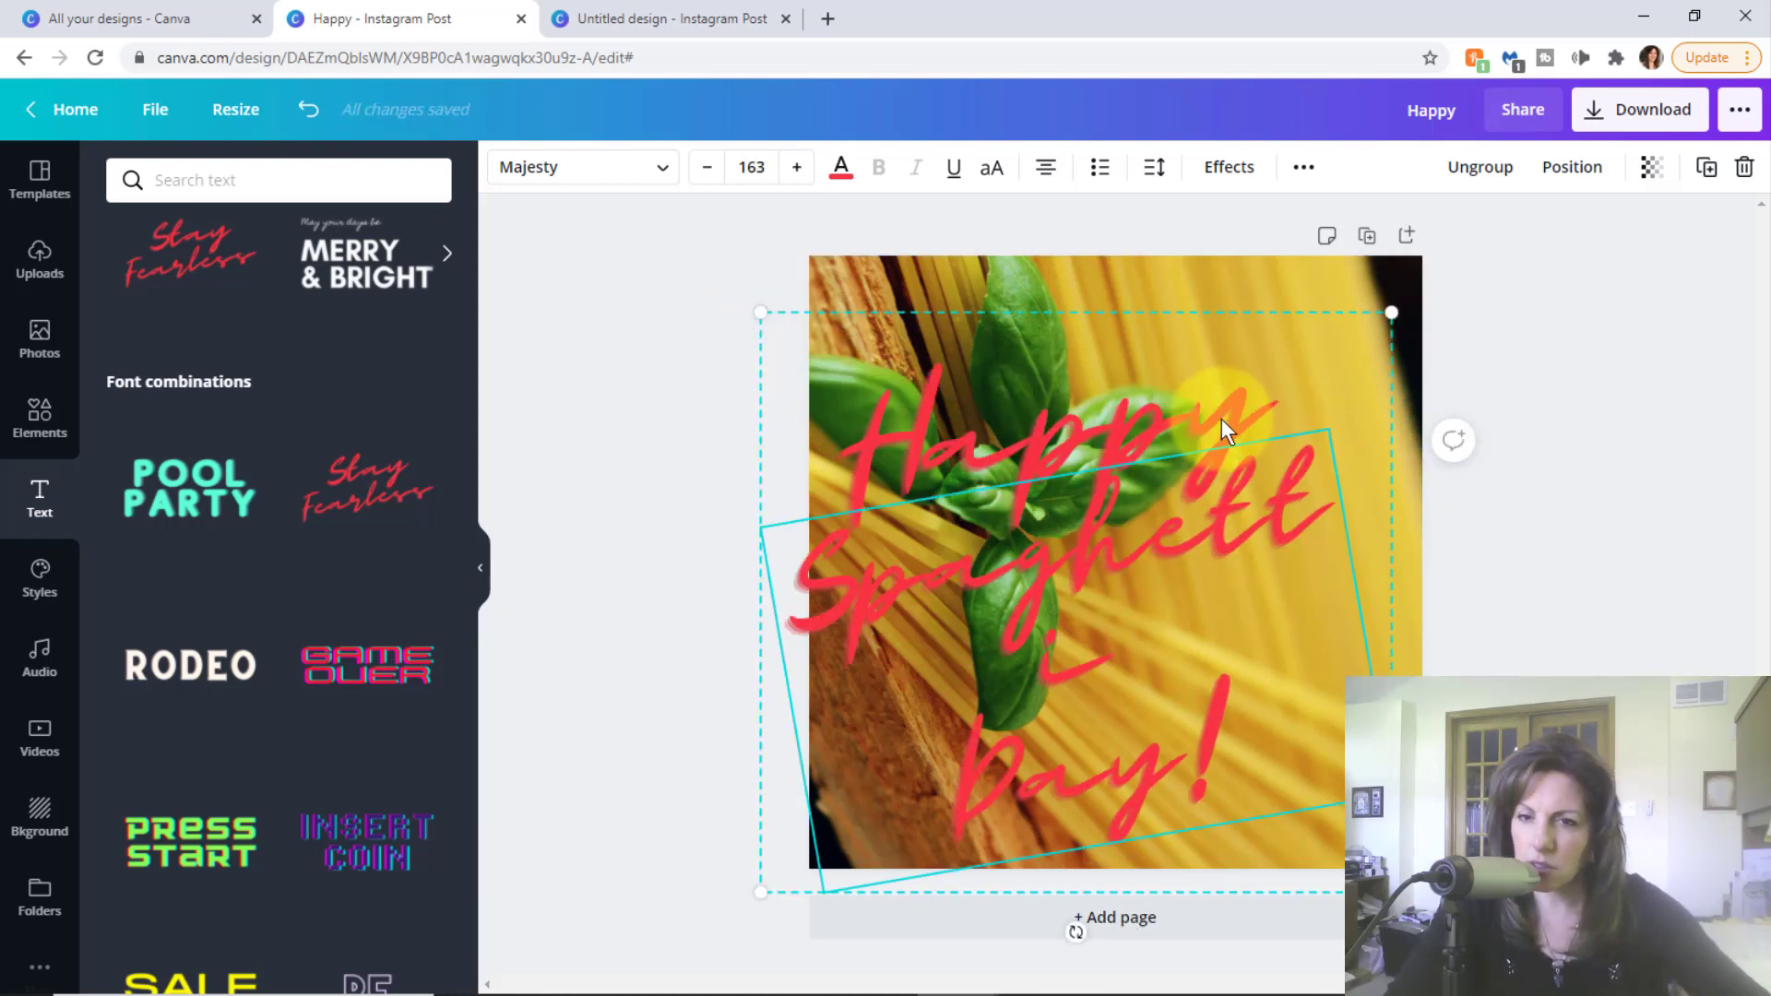
right_click(1221, 380)
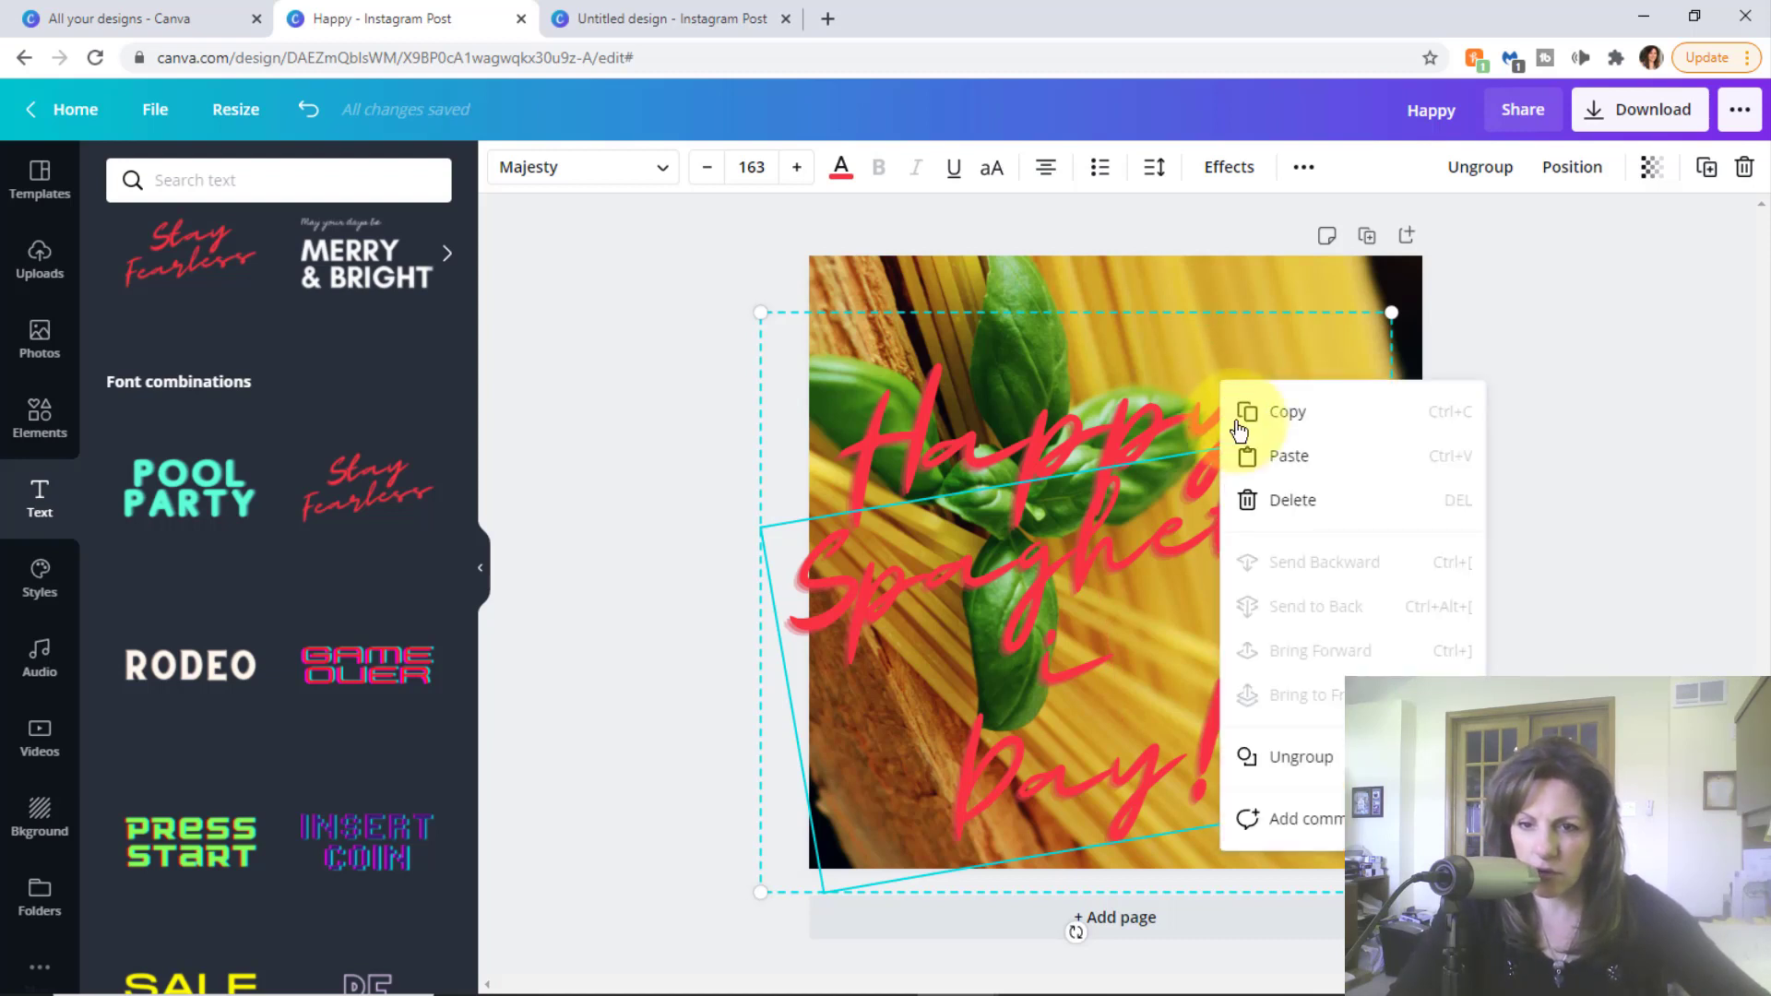
left_click(1306, 764)
left_click(1515, 493)
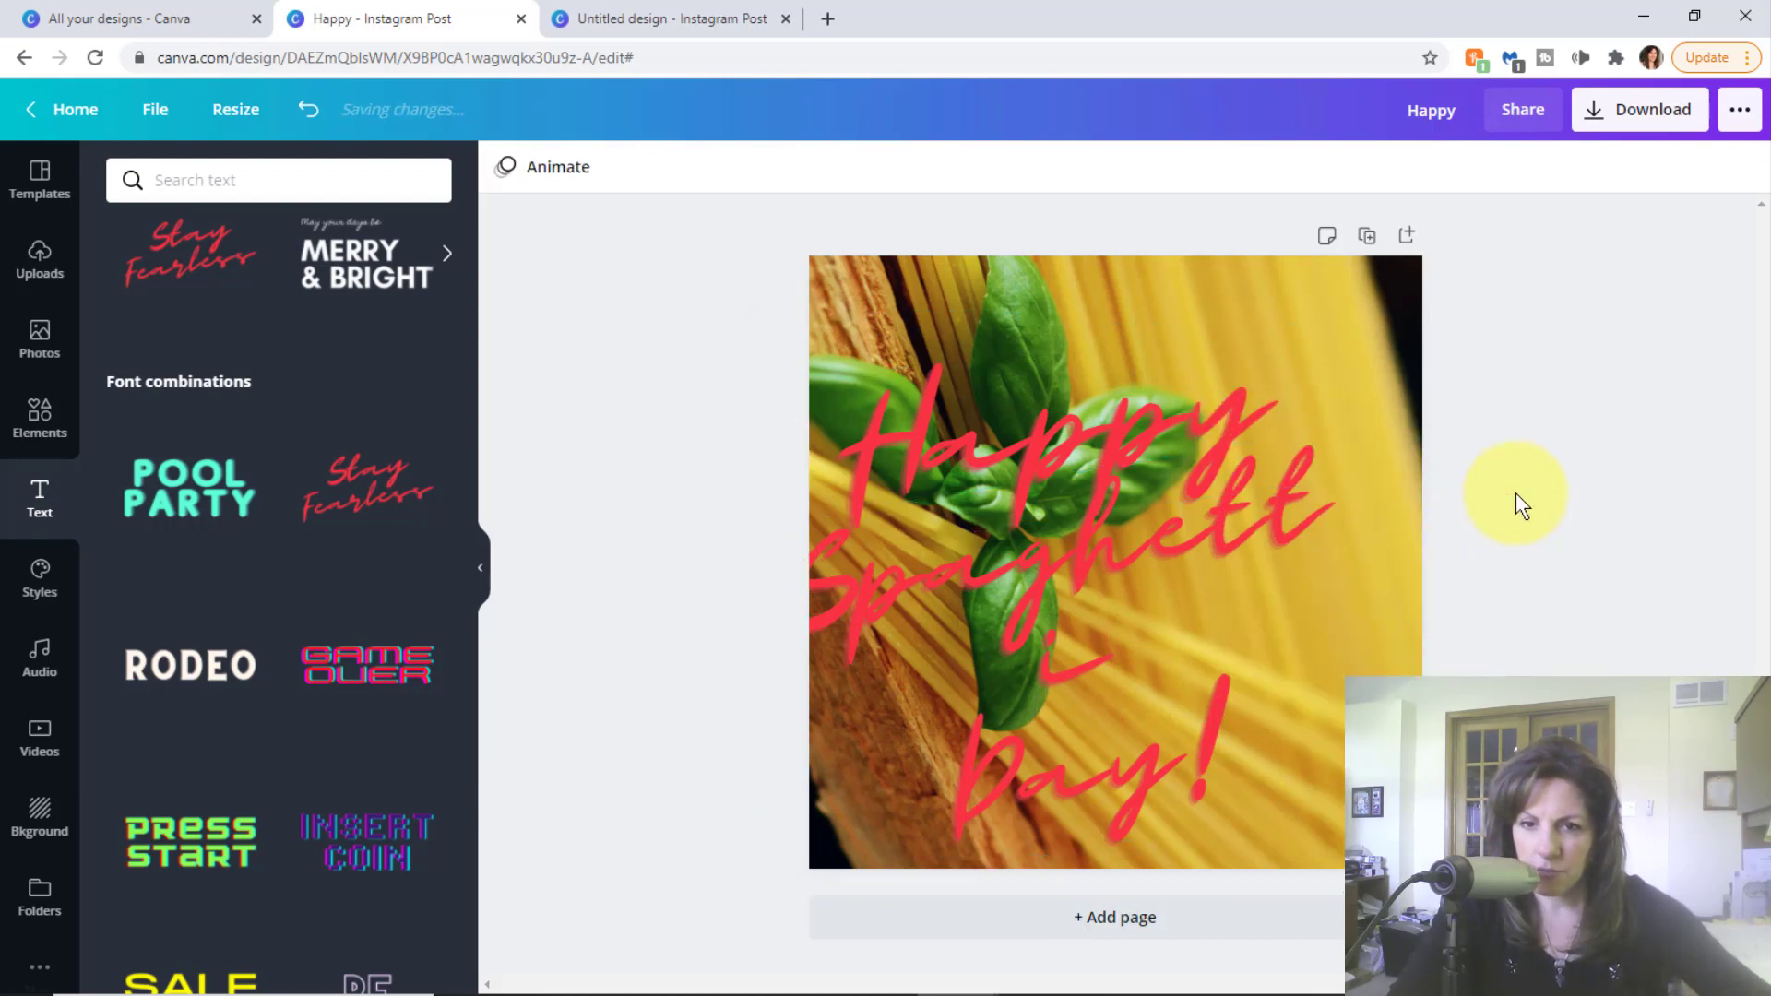
- Widen the "Spaghetti Day!" text box to about 1,355 so that "Spaghetti" fits on one line
left_click(1194, 513)
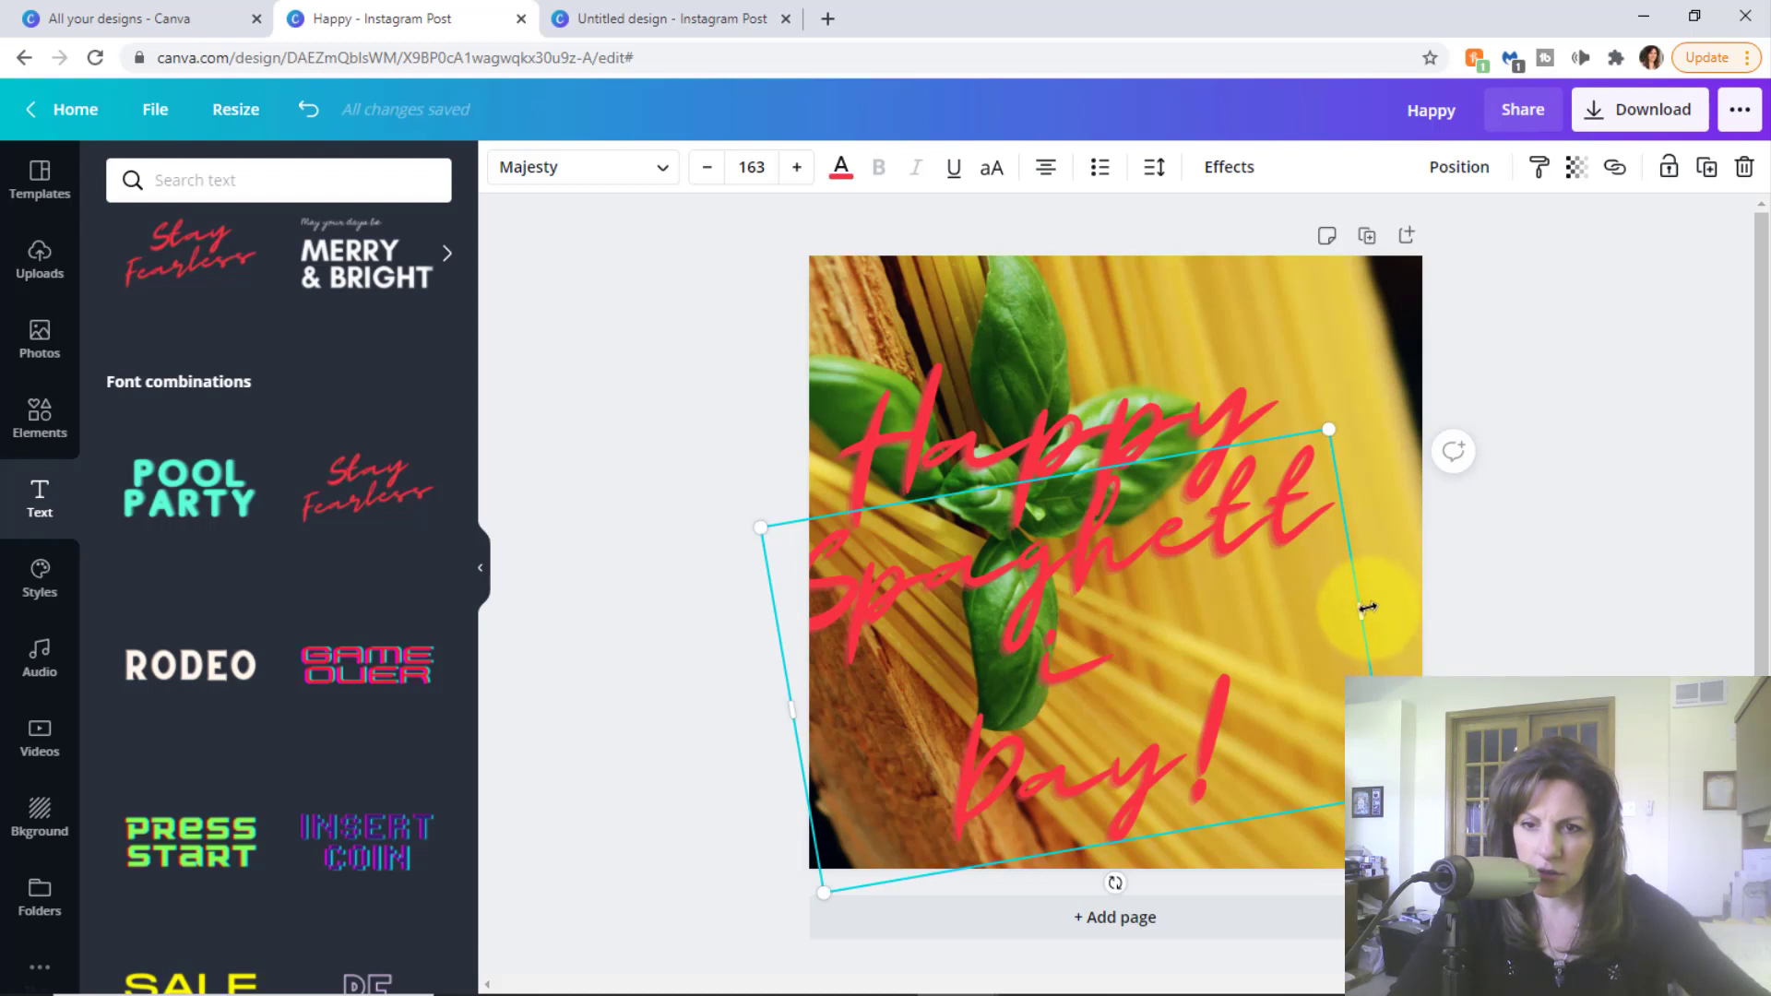
left_click_drag(1361, 605, 1562, 514)
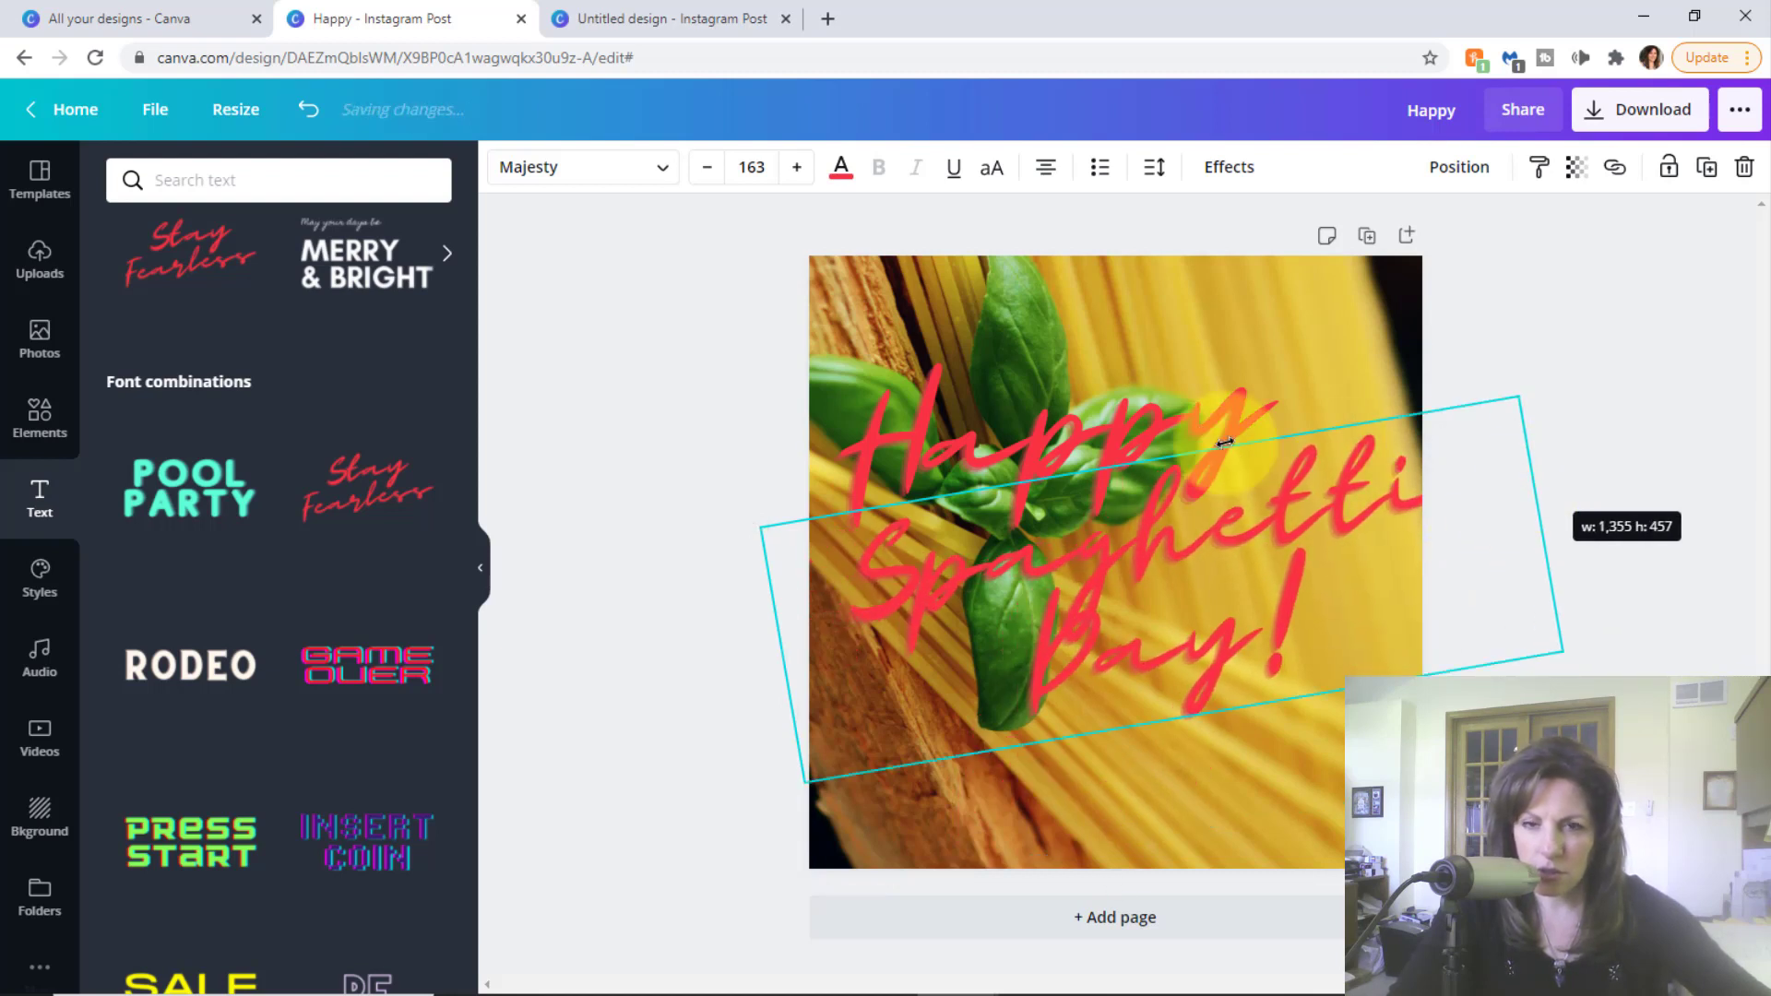
- Recolour the word "Happy" with the bright red from the default colours
left_click(1061, 419)
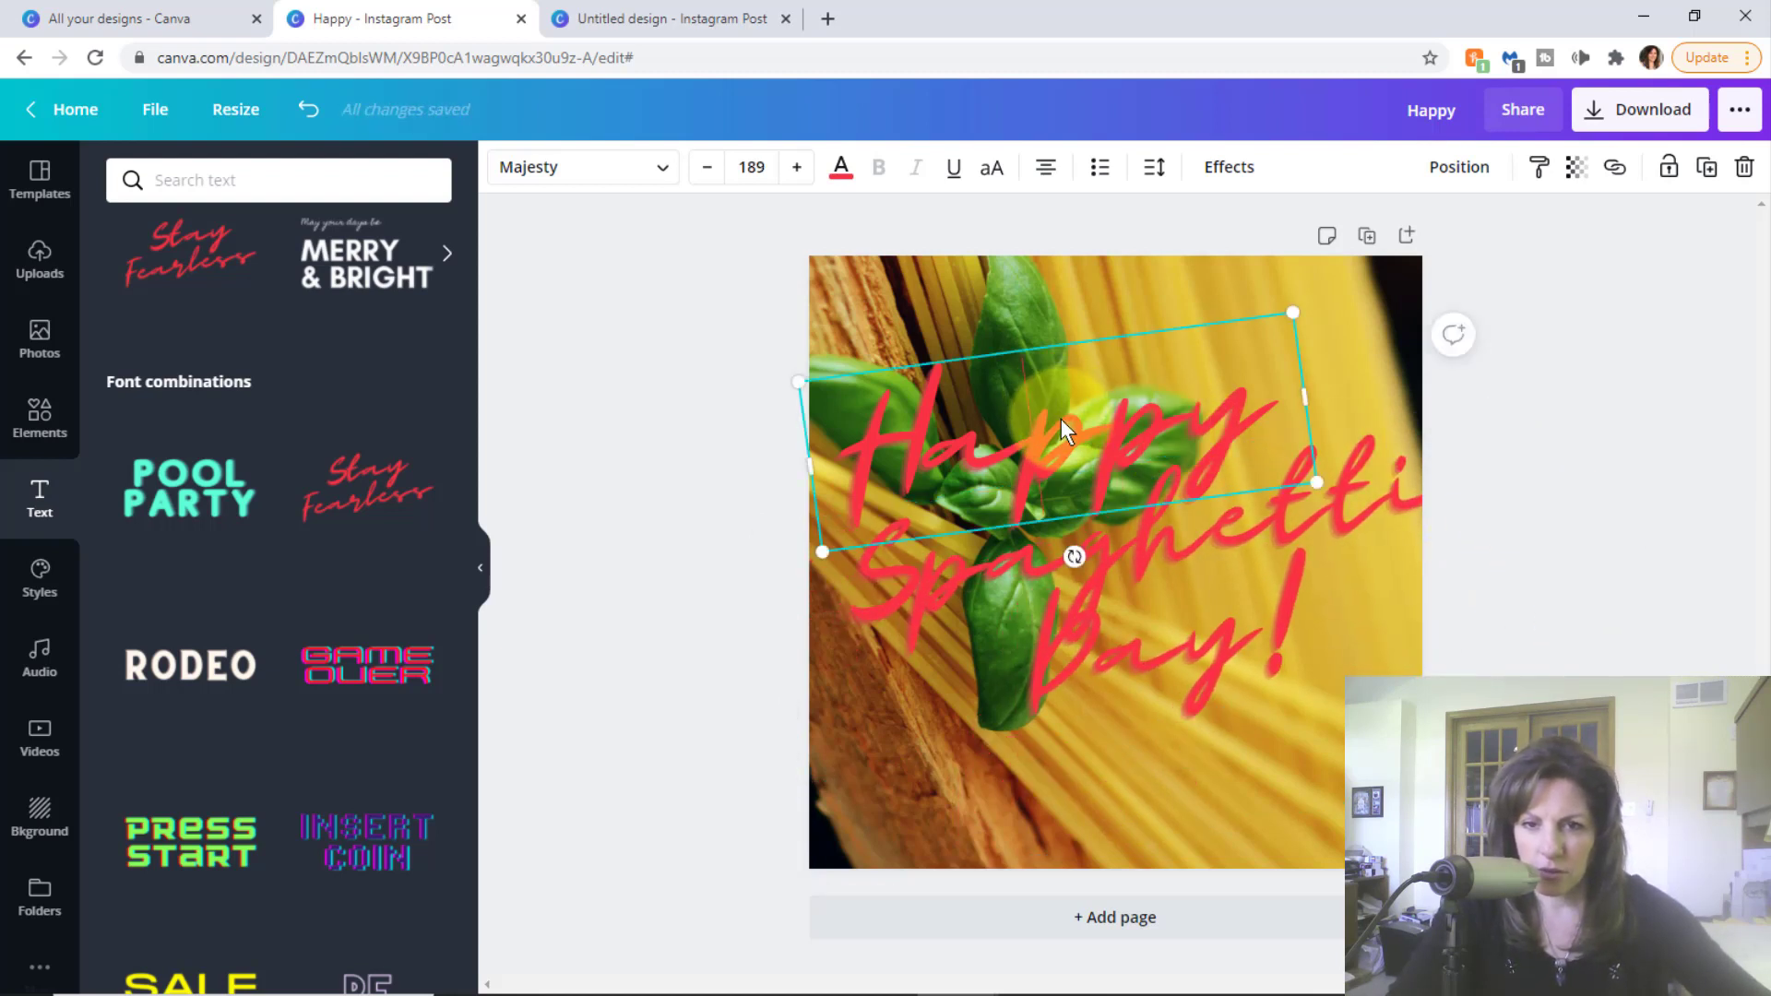
left_click(1061, 419)
left_click_drag(854, 447, 1365, 447)
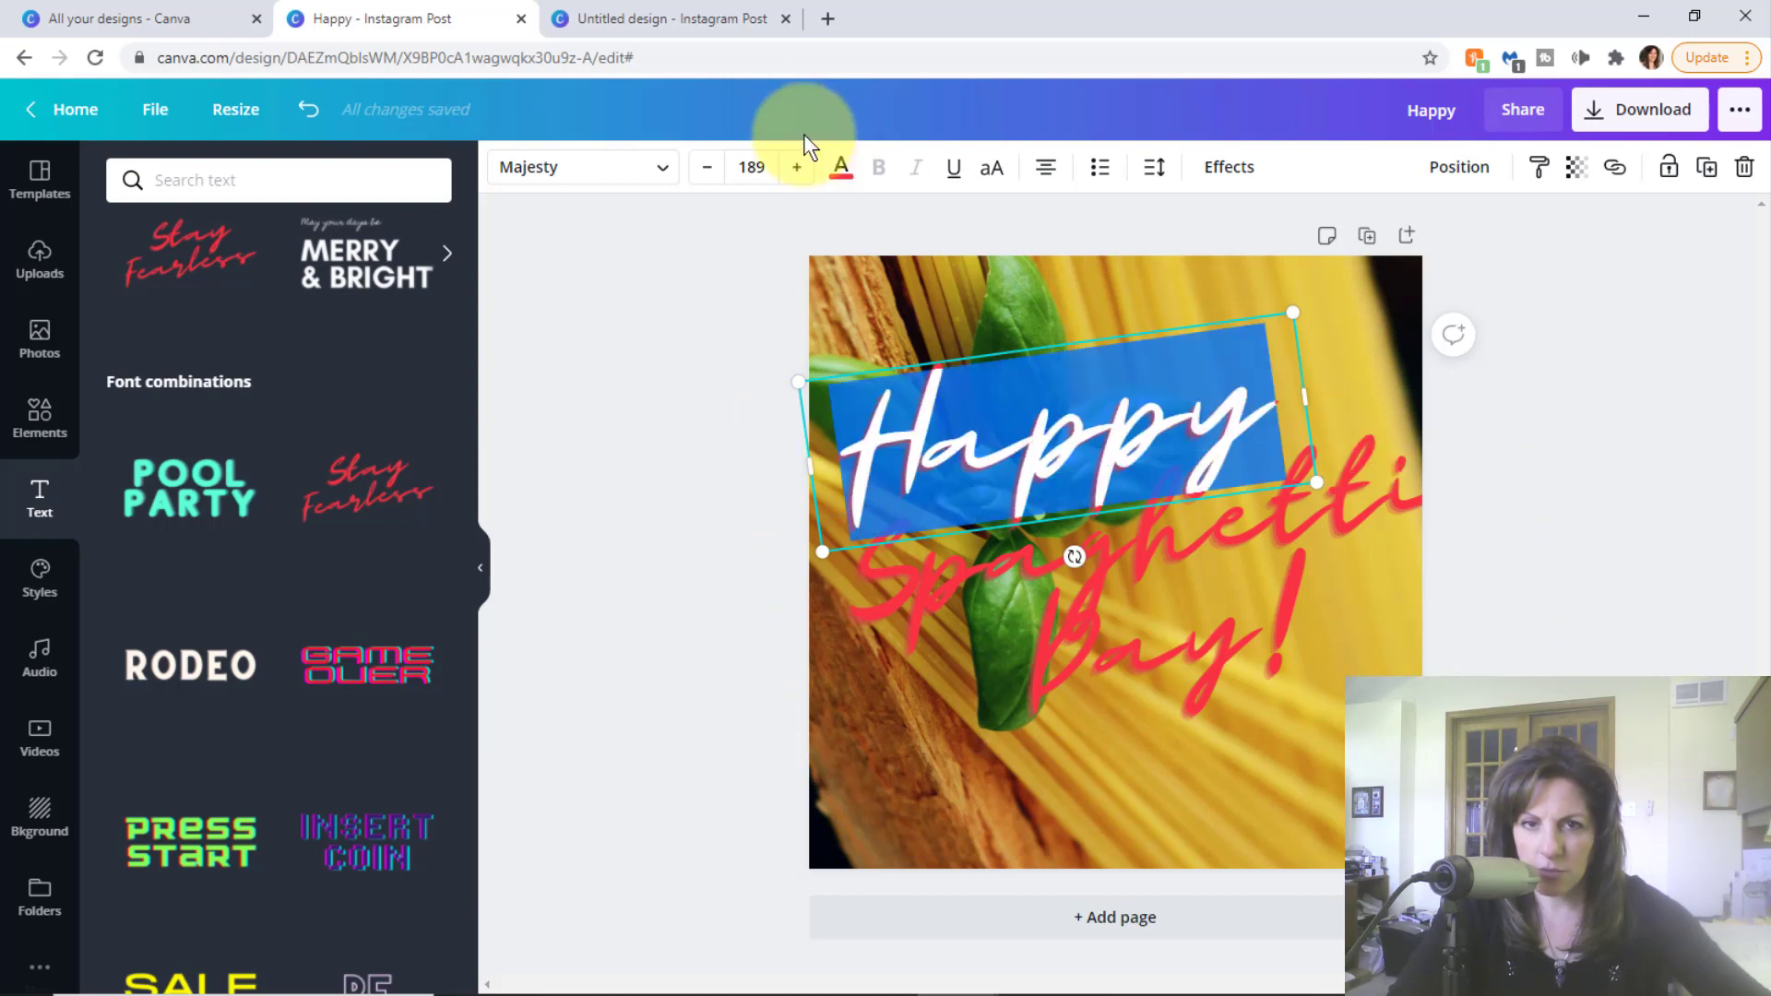
left_click(841, 169)
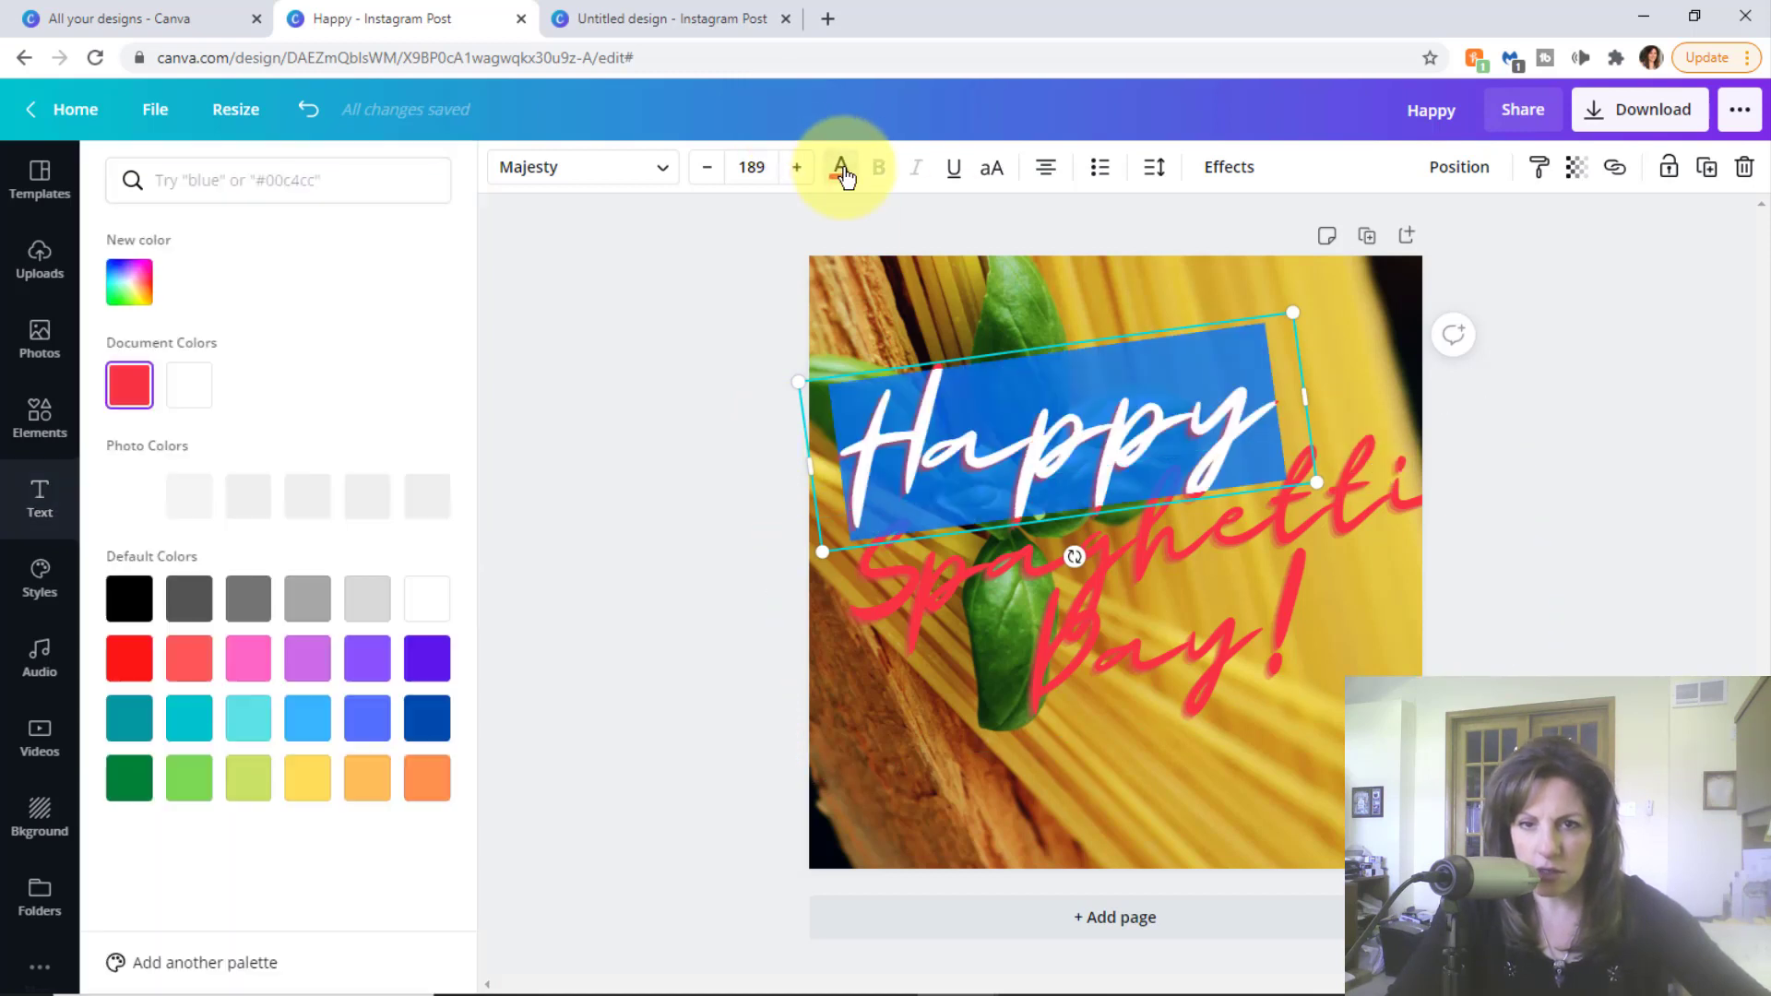
left_click(129, 657)
- Recolour all of the "Spaghetti Day!" text with the same bright red default colour as "Happy"
left_click(1158, 570)
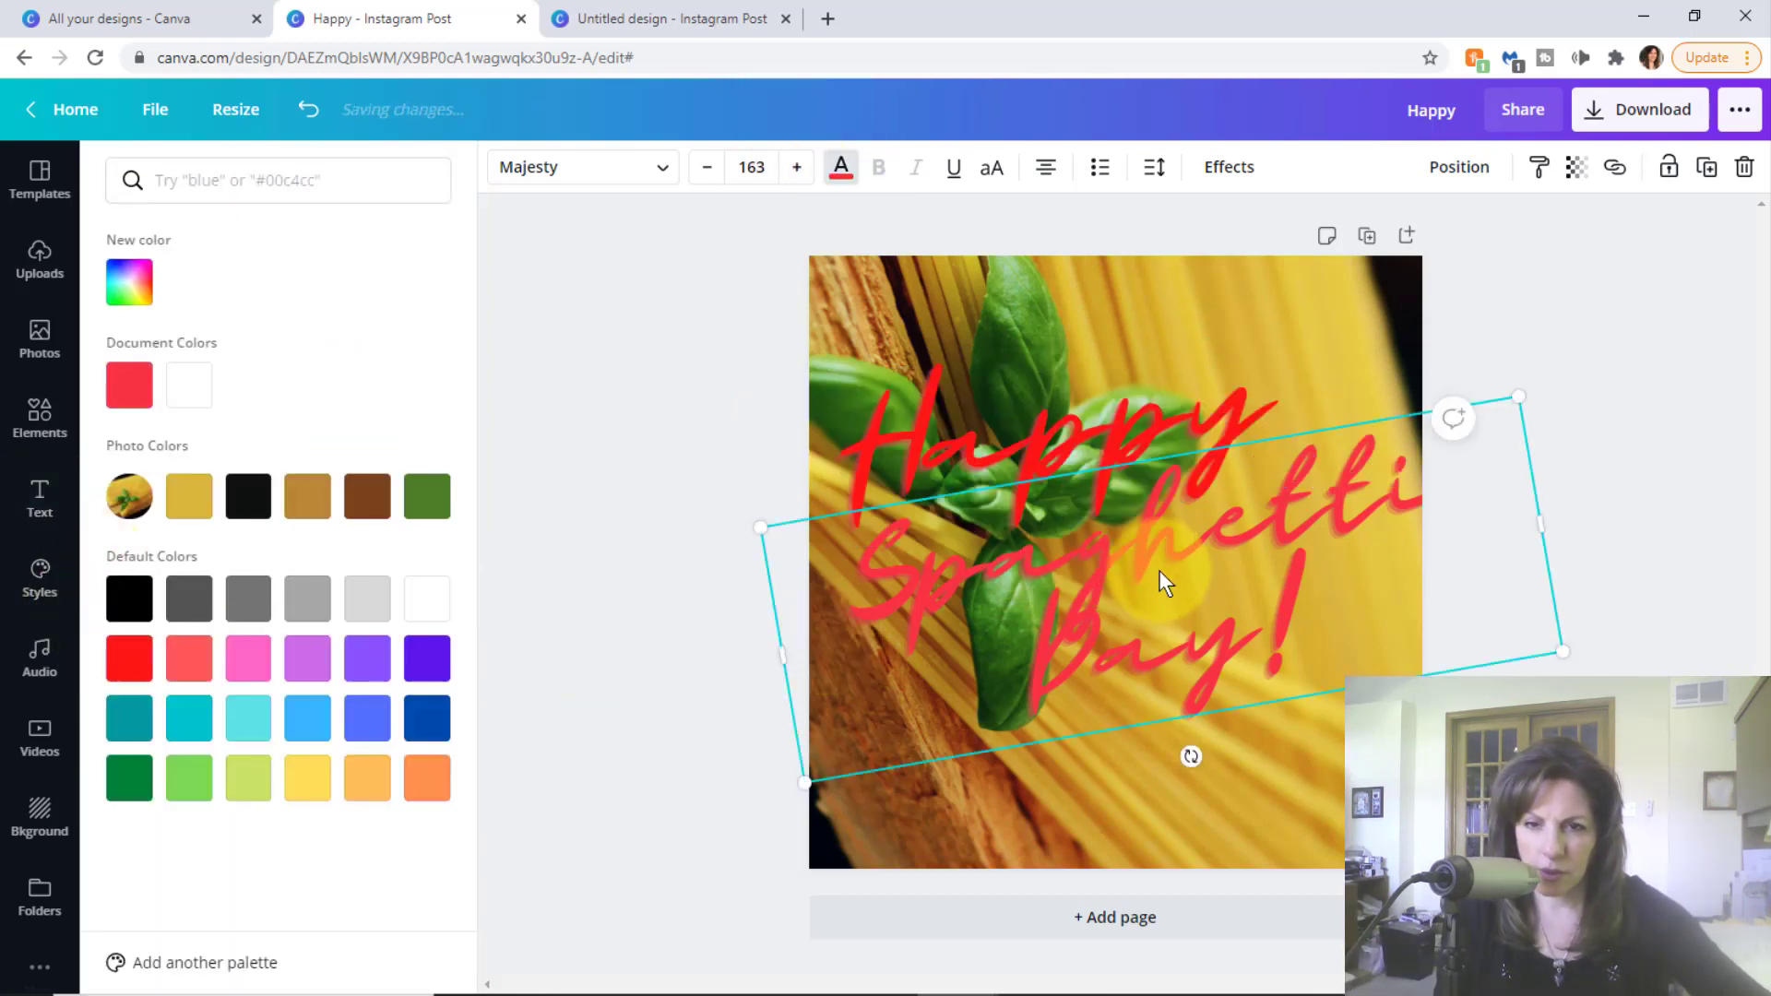
left_click_drag(859, 562, 1308, 644)
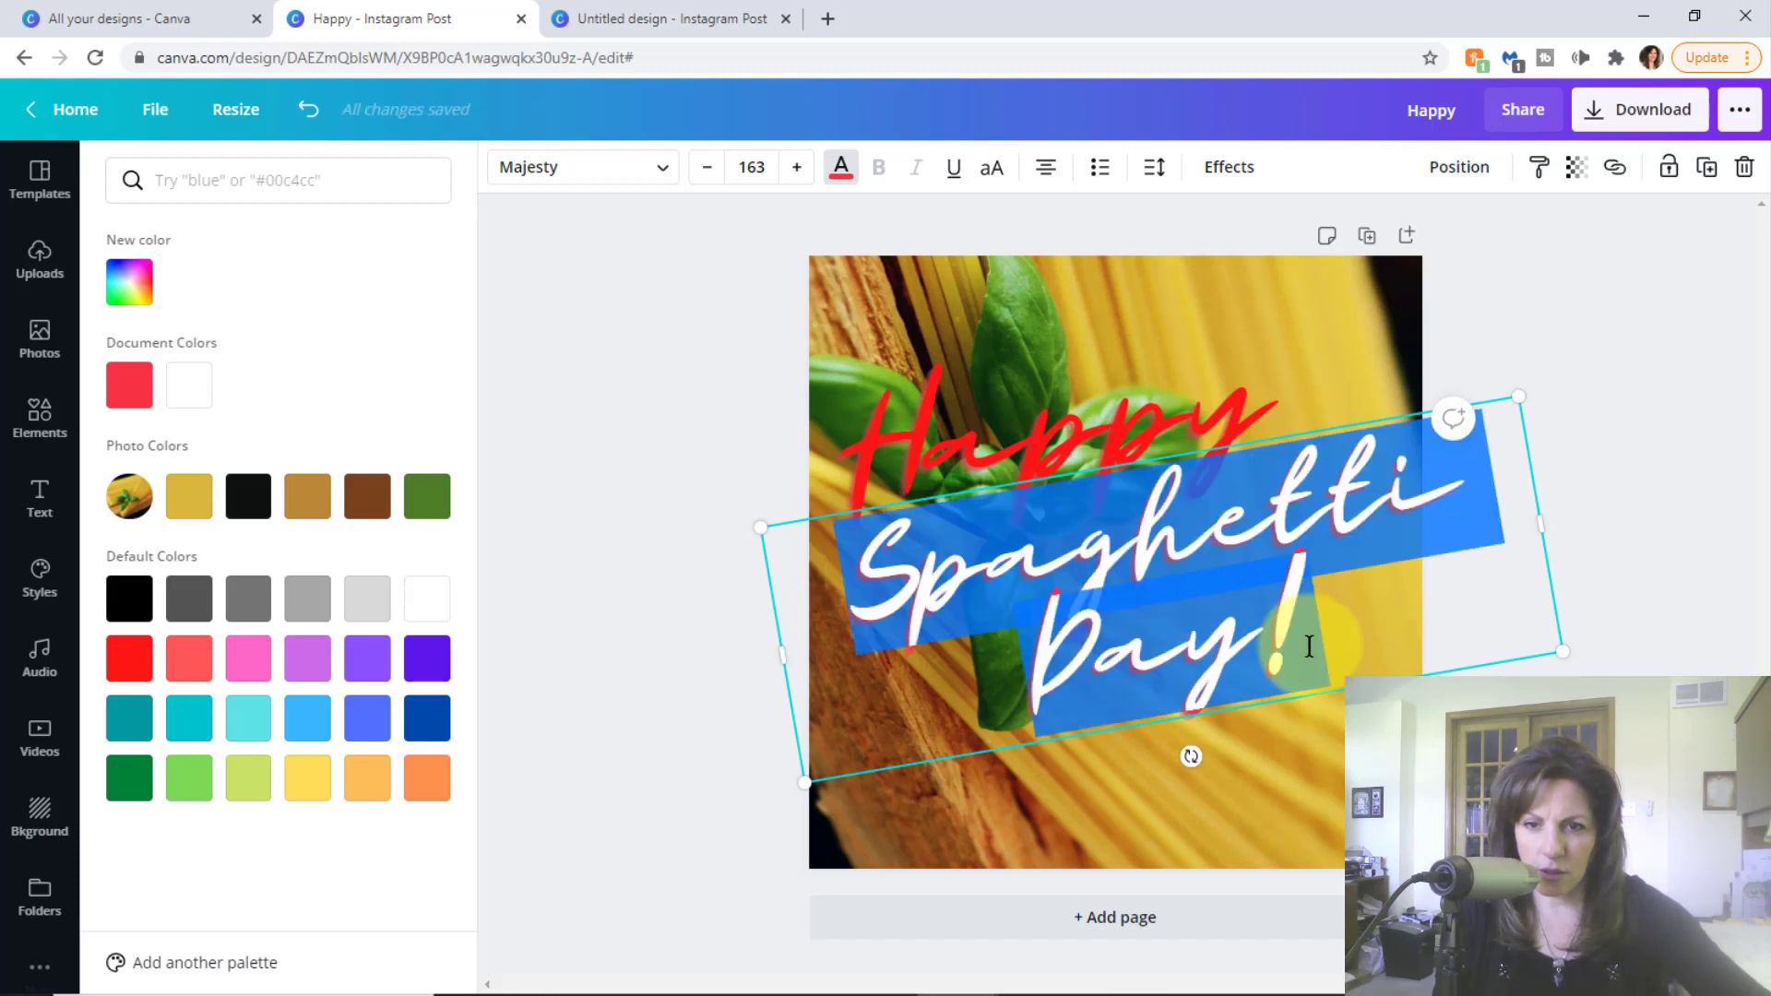
left_click(833, 175)
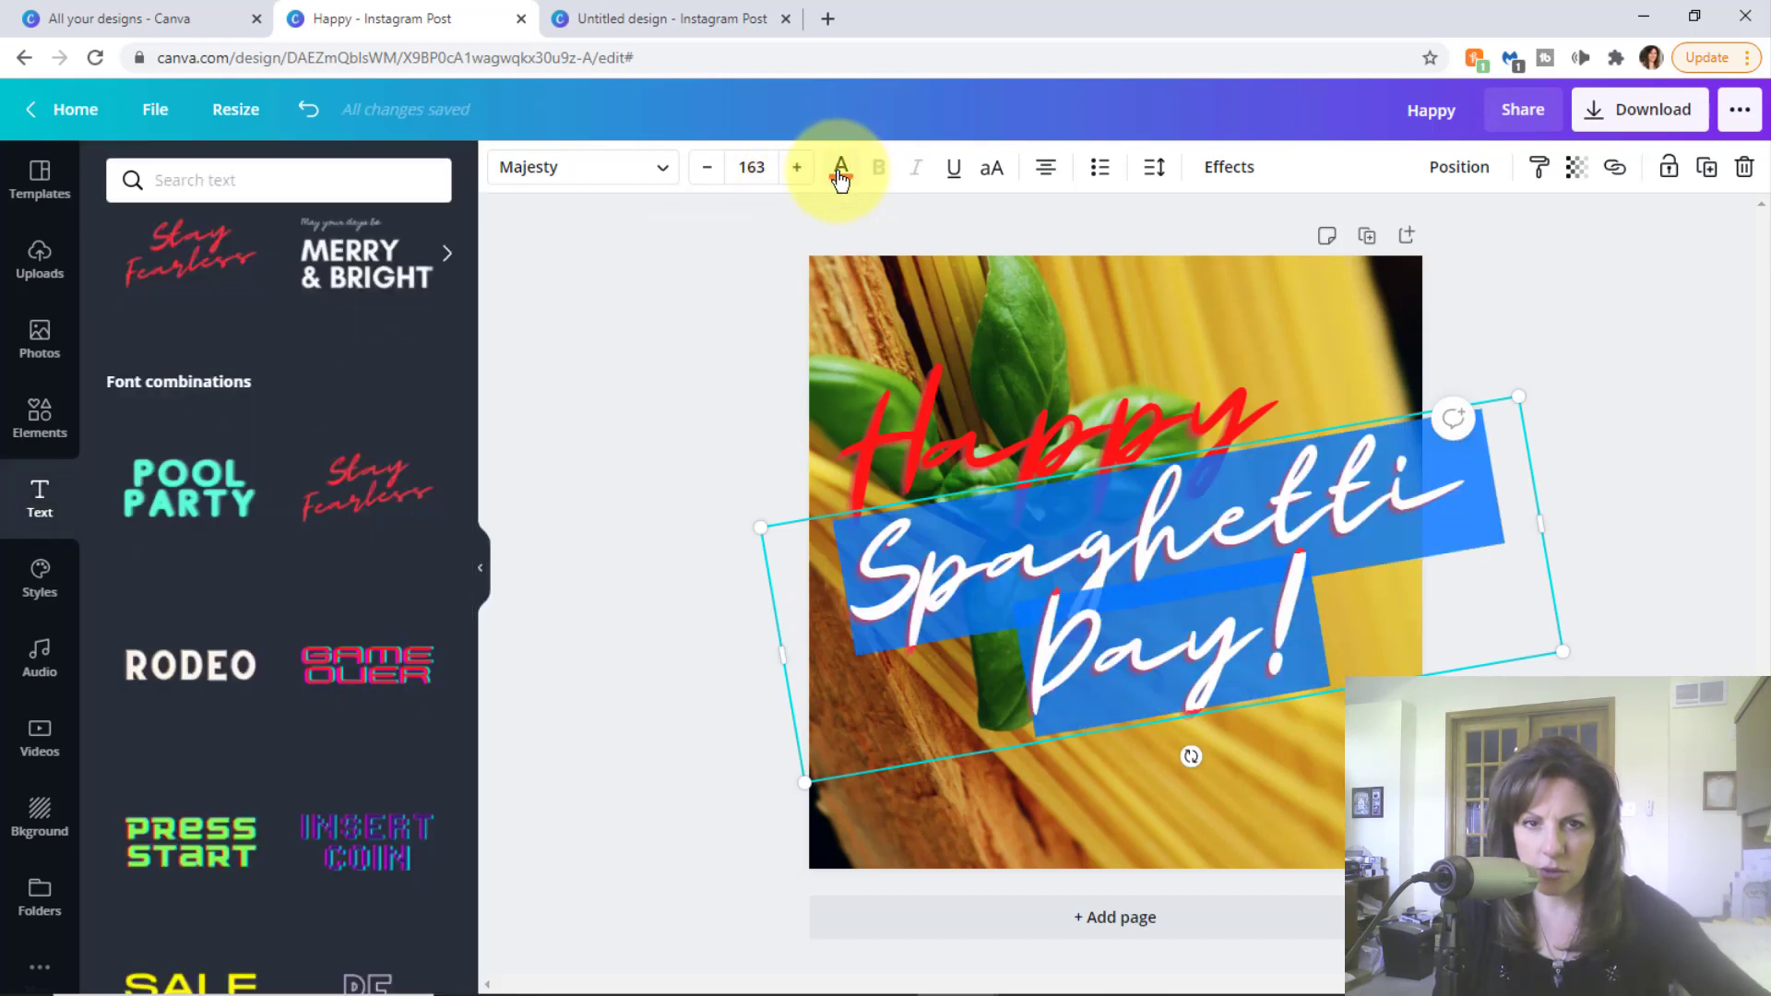
left_click(837, 170)
left_click(129, 657)
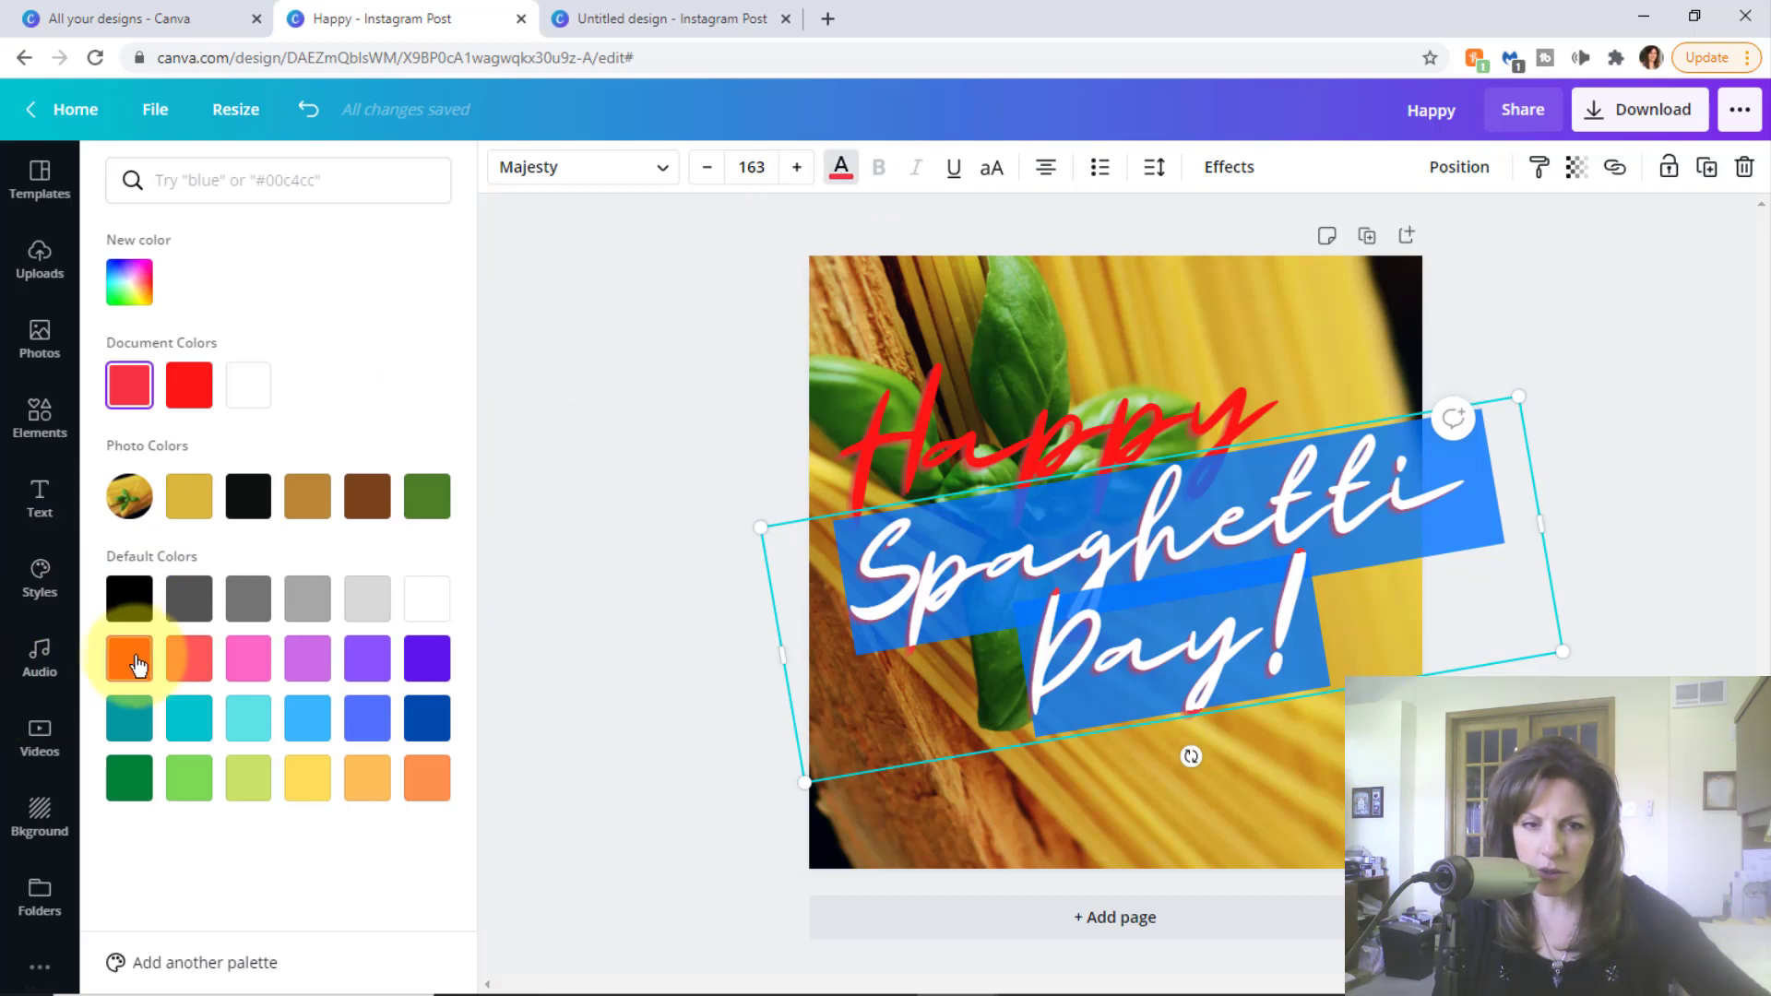
- Shrink "Happy" to font size 139 and move it to the upper right of the page
left_click(1083, 441)
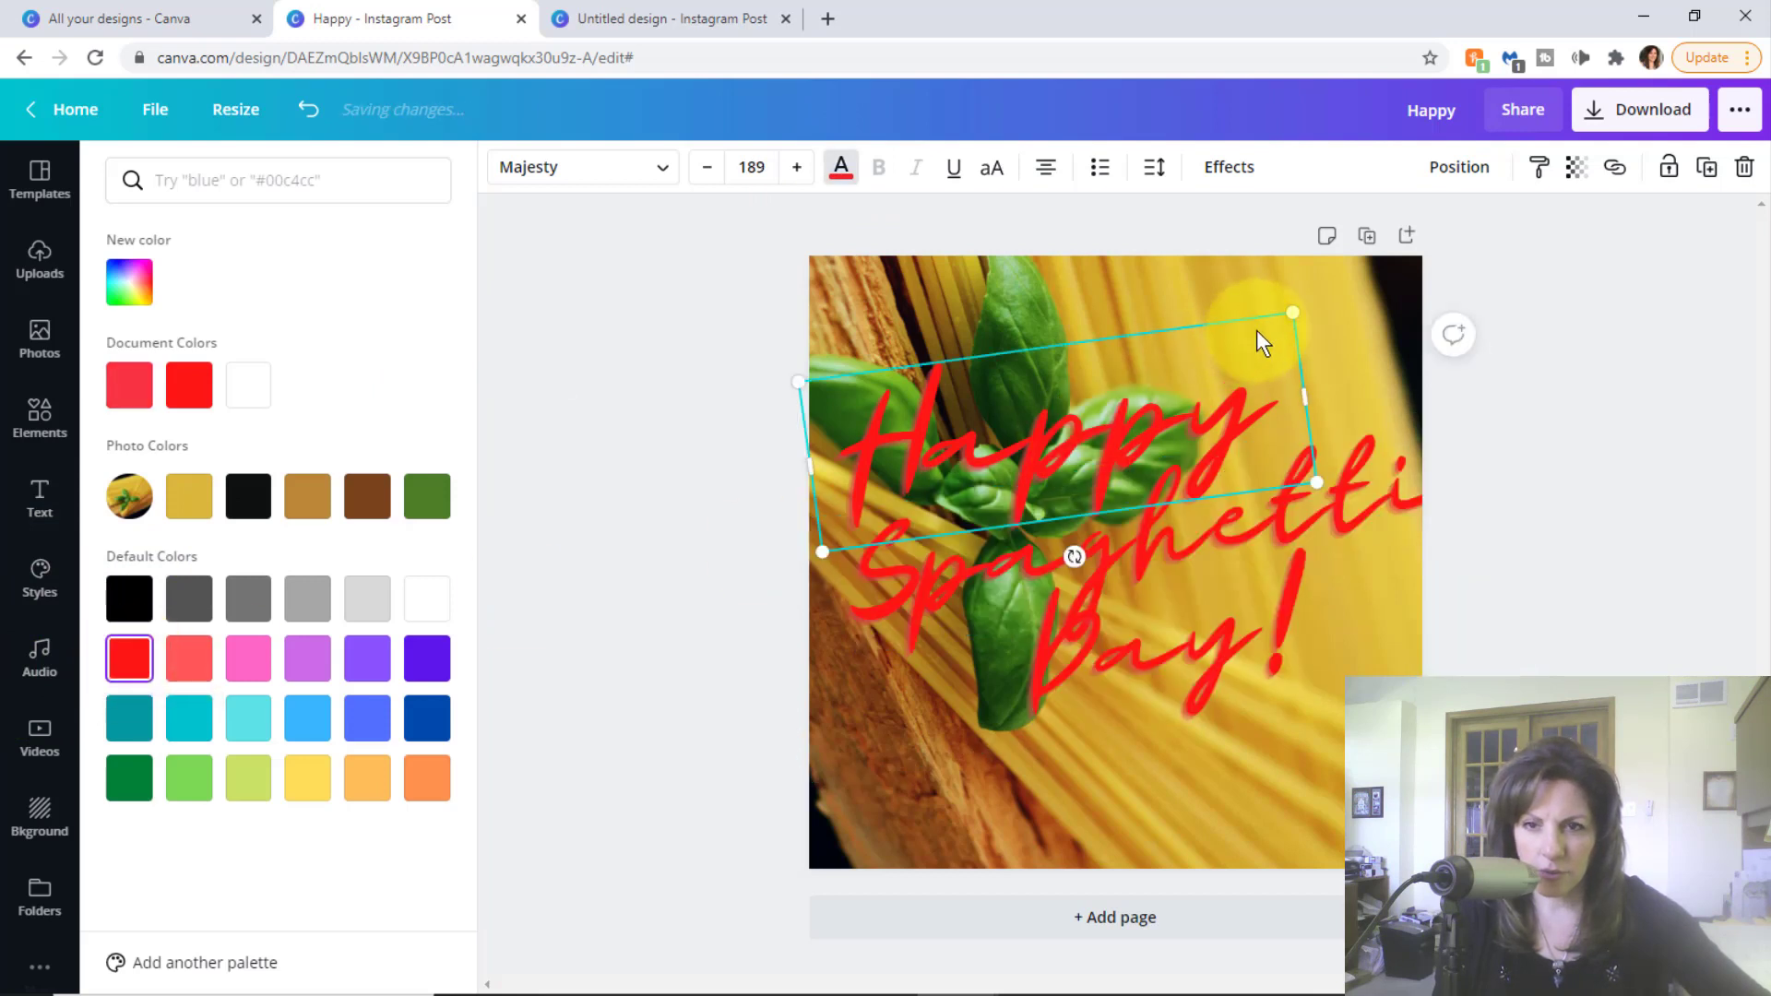
left_click_drag(1251, 322, 1130, 380)
left_click_drag(1232, 348, 1238, 299)
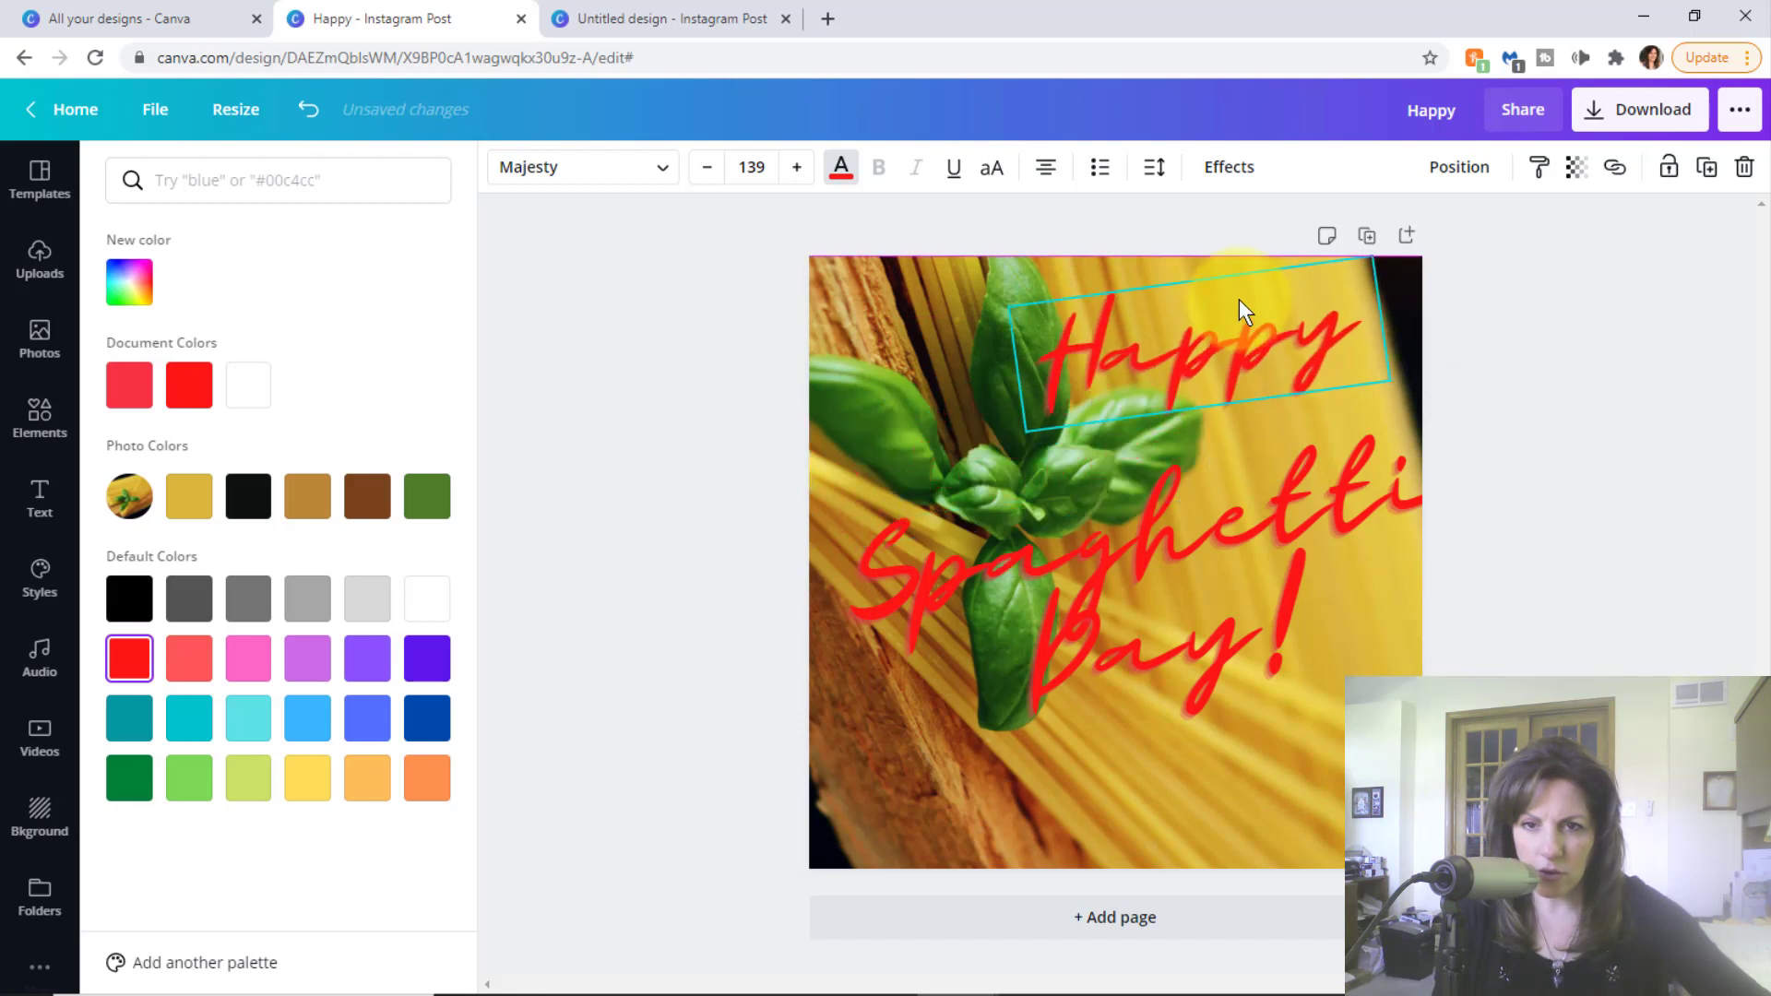
- Shrink "Spaghetti Day!" to font size 116 and place it directly below "Happy", fully within the page
left_click(1069, 551)
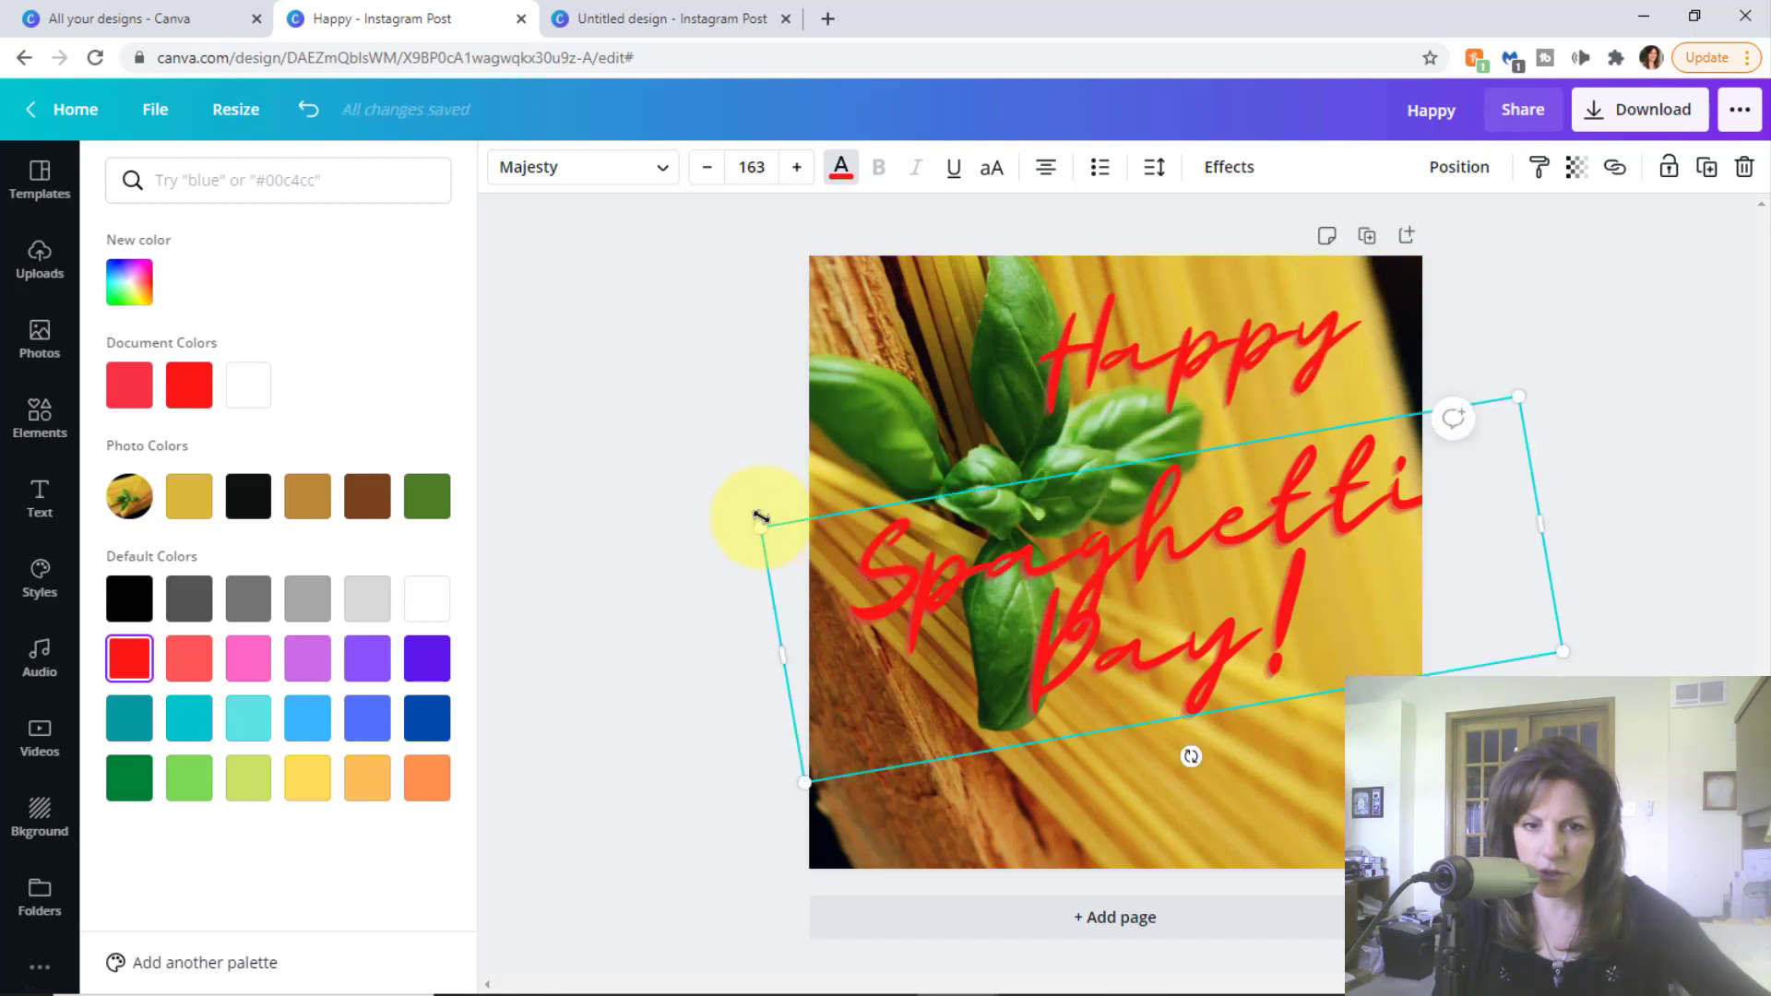
left_click_drag(762, 525, 993, 569)
left_click_drag(1209, 587, 1121, 479)
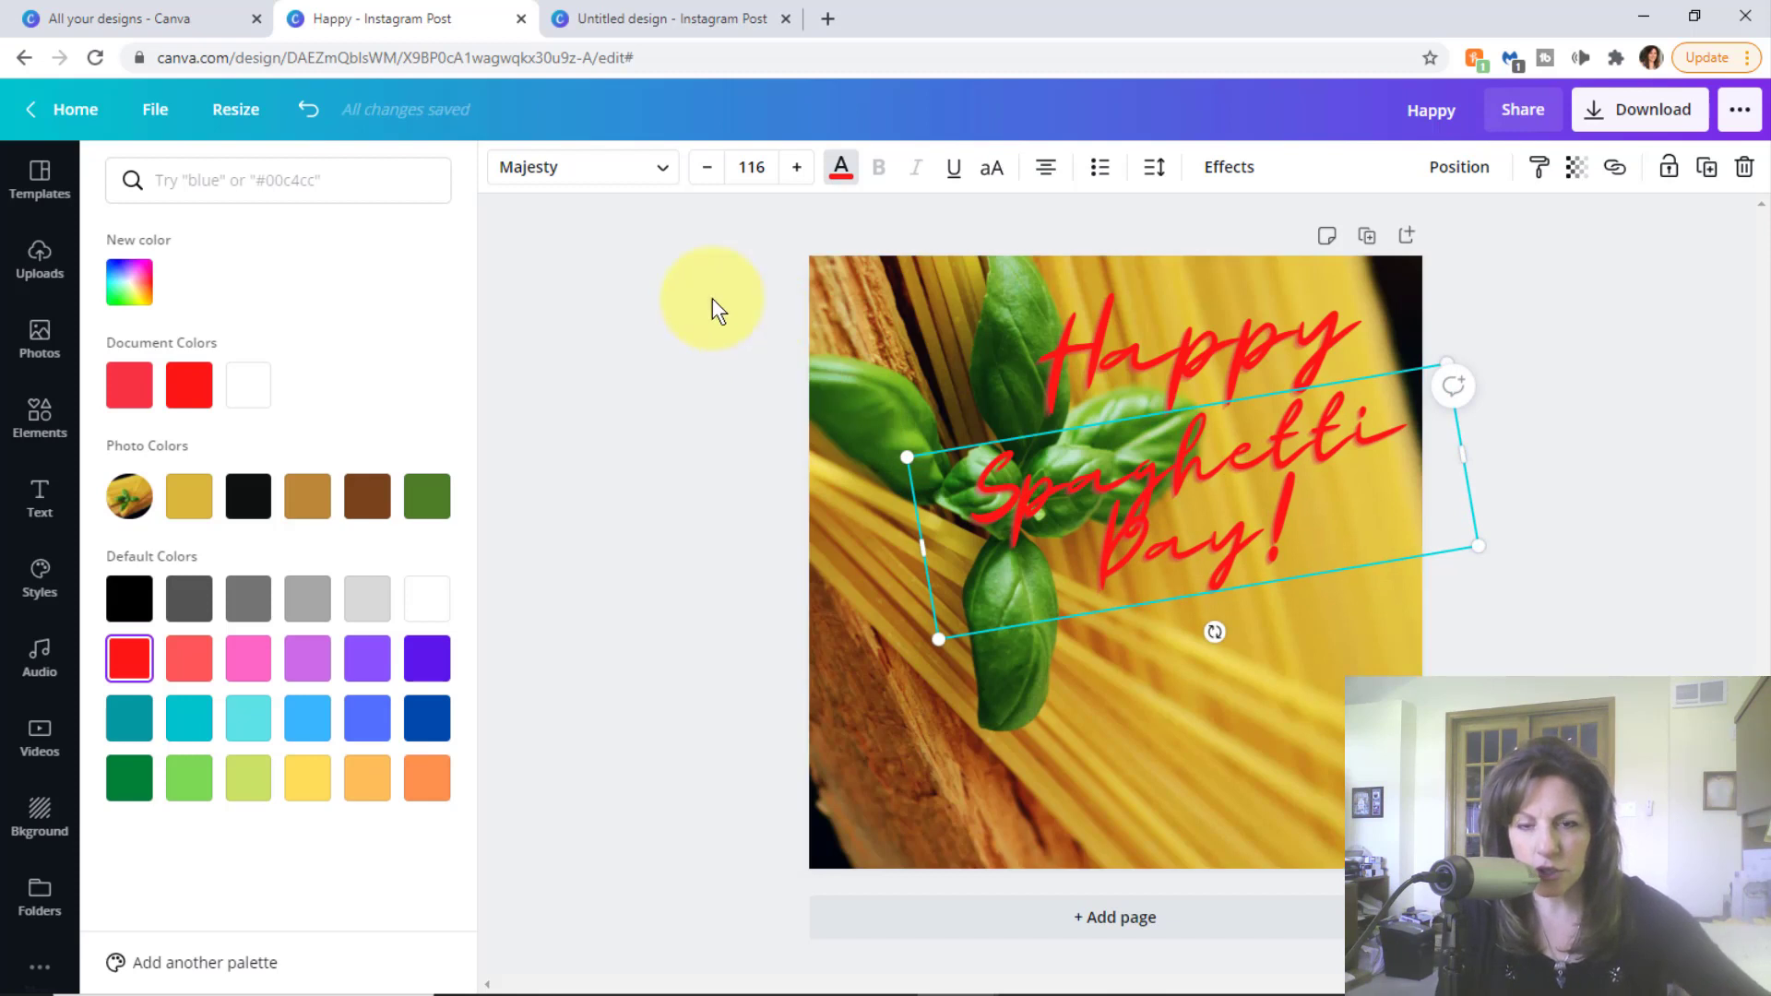
- Add the uploaded "Squishy Wishy Meatballs" book cover and shrink it to about half size below the heading, undoing any accidental text move
left_click(39, 261)
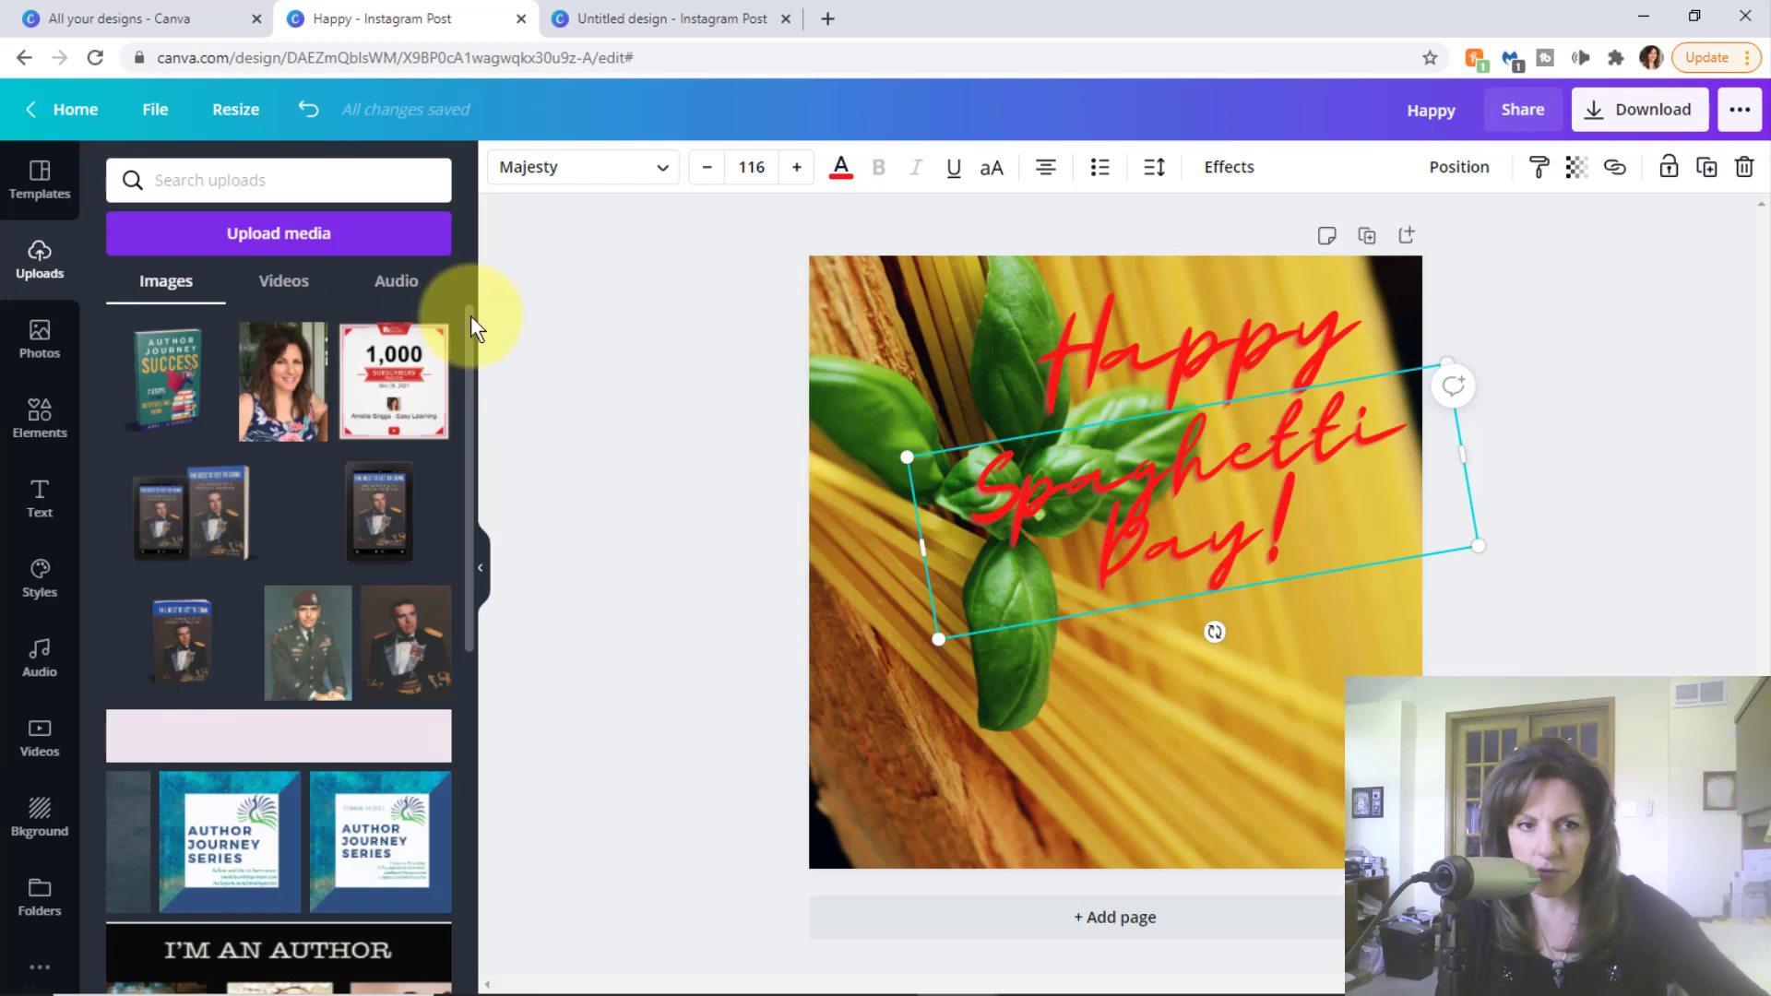
scroll(469, 324, "down", 4)
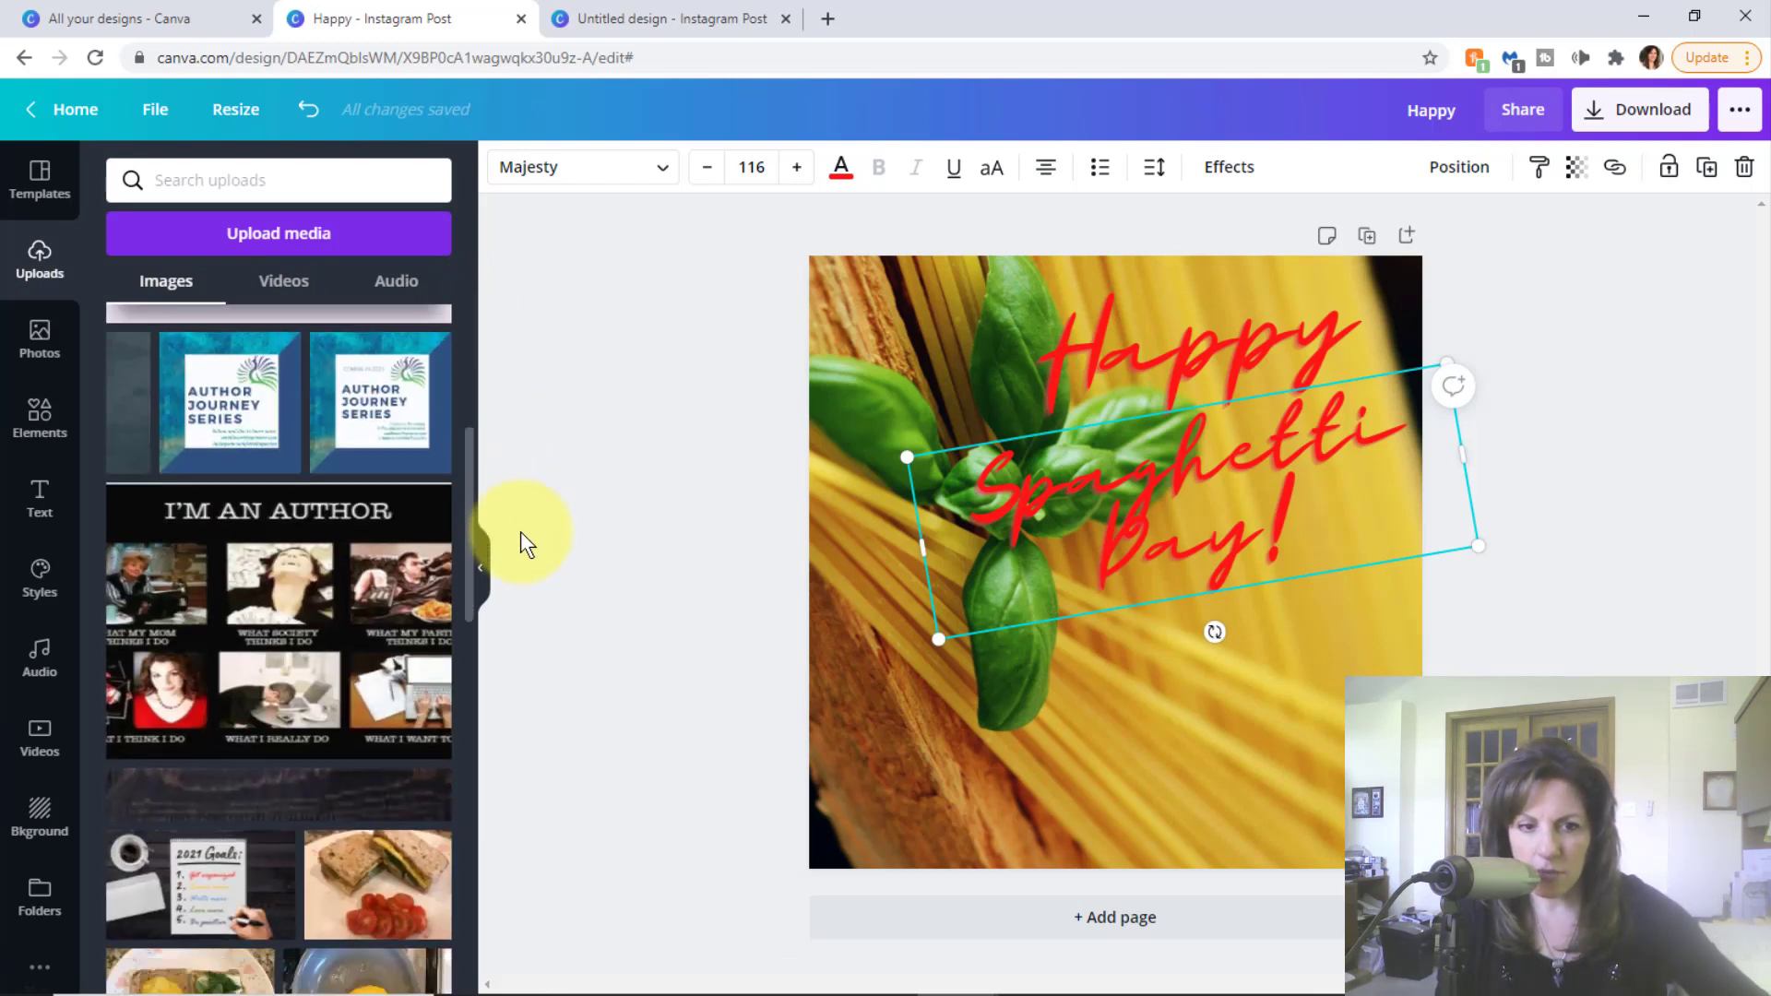
scroll(348, 447, "down", 6)
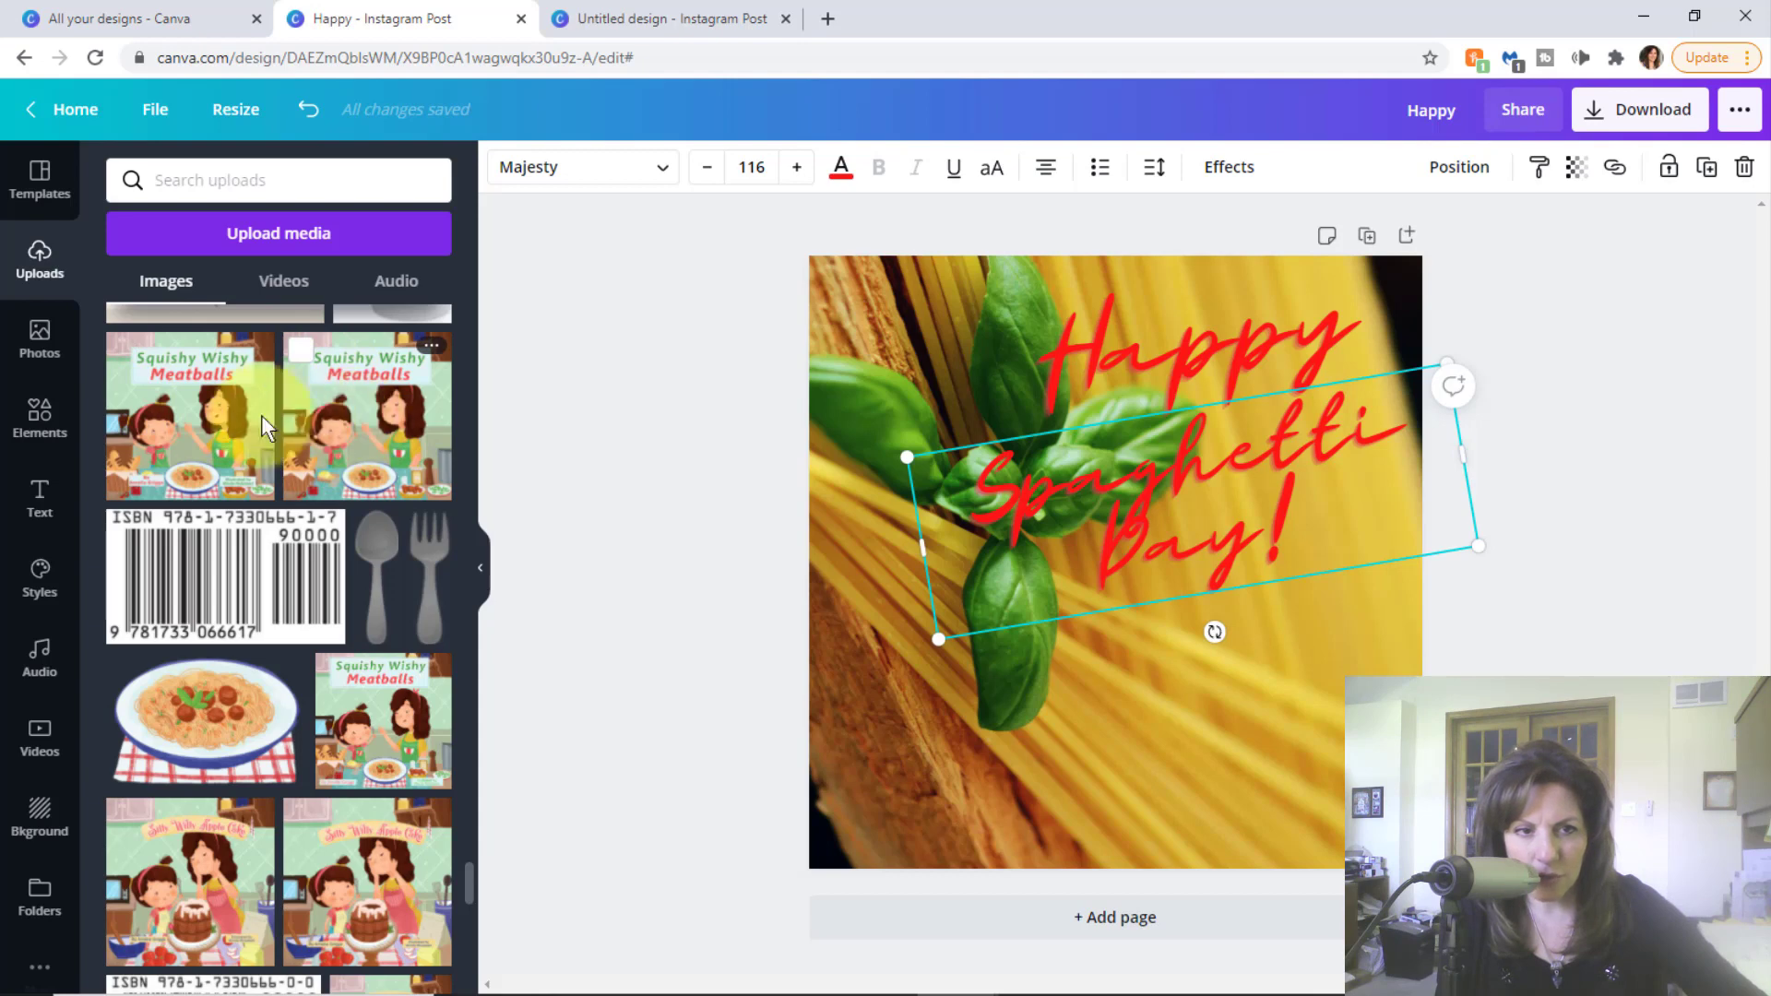
left_click(212, 418)
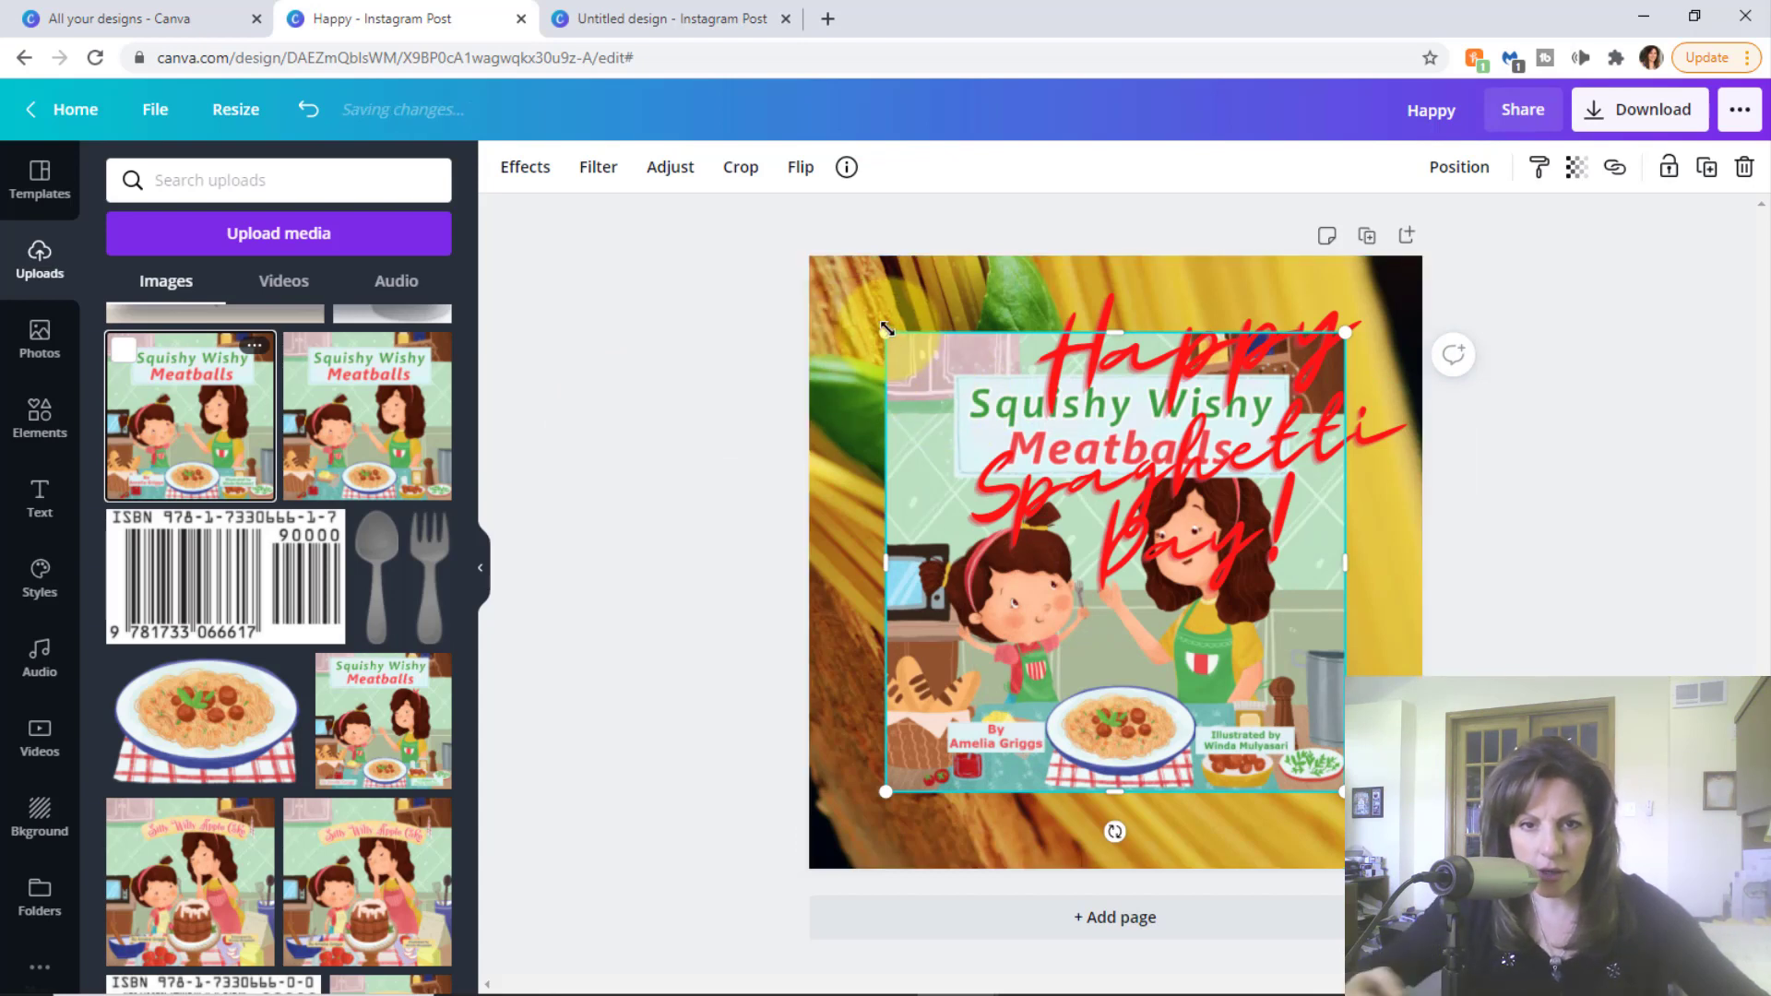
left_click_drag(885, 329, 1217, 673)
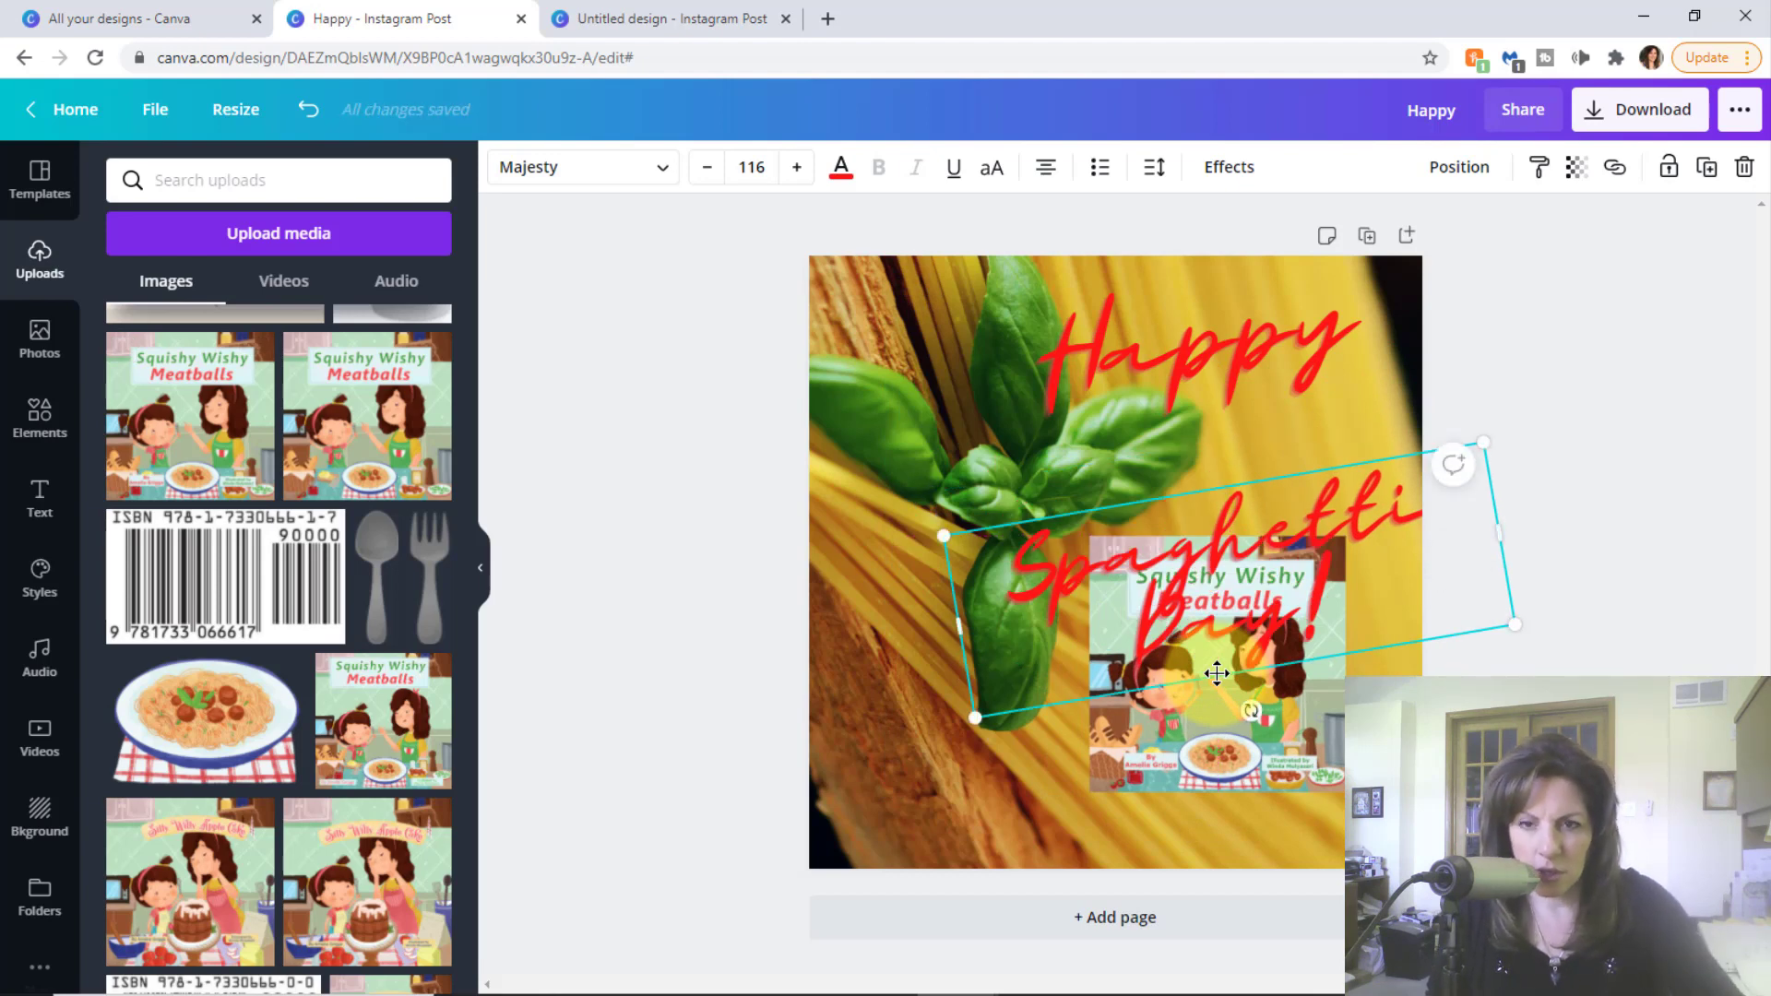
key("ctrl+z")
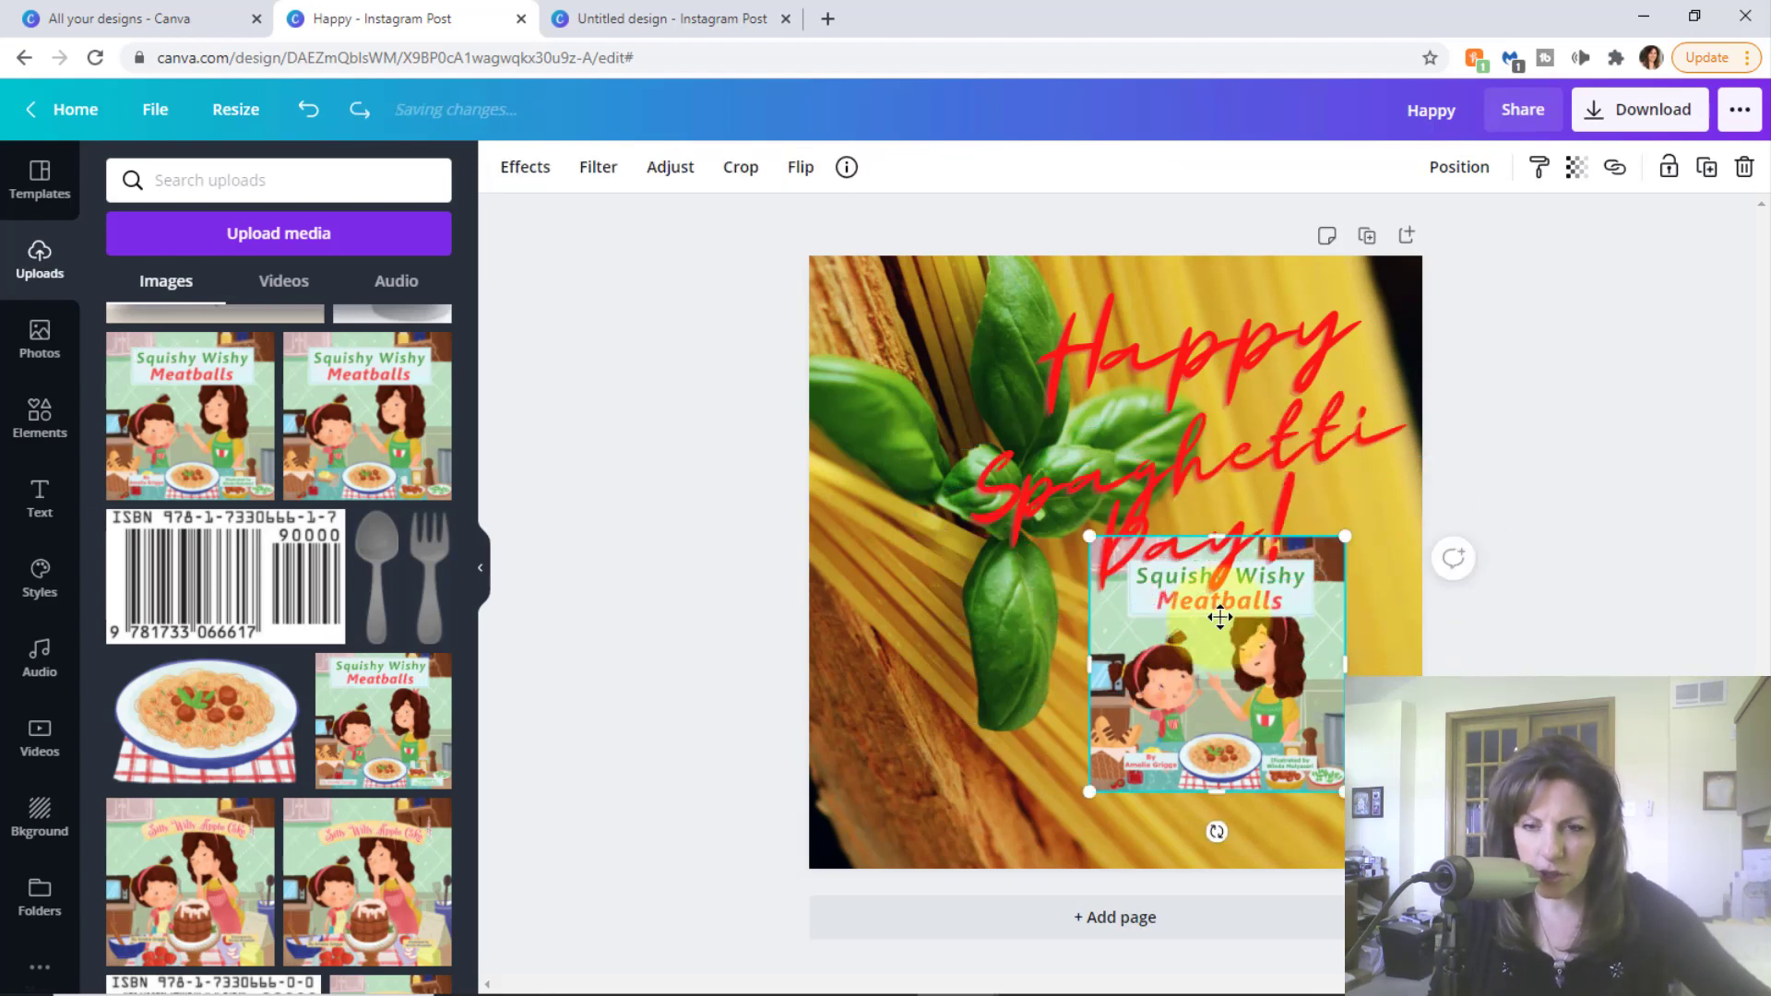
double_click(1209, 685)
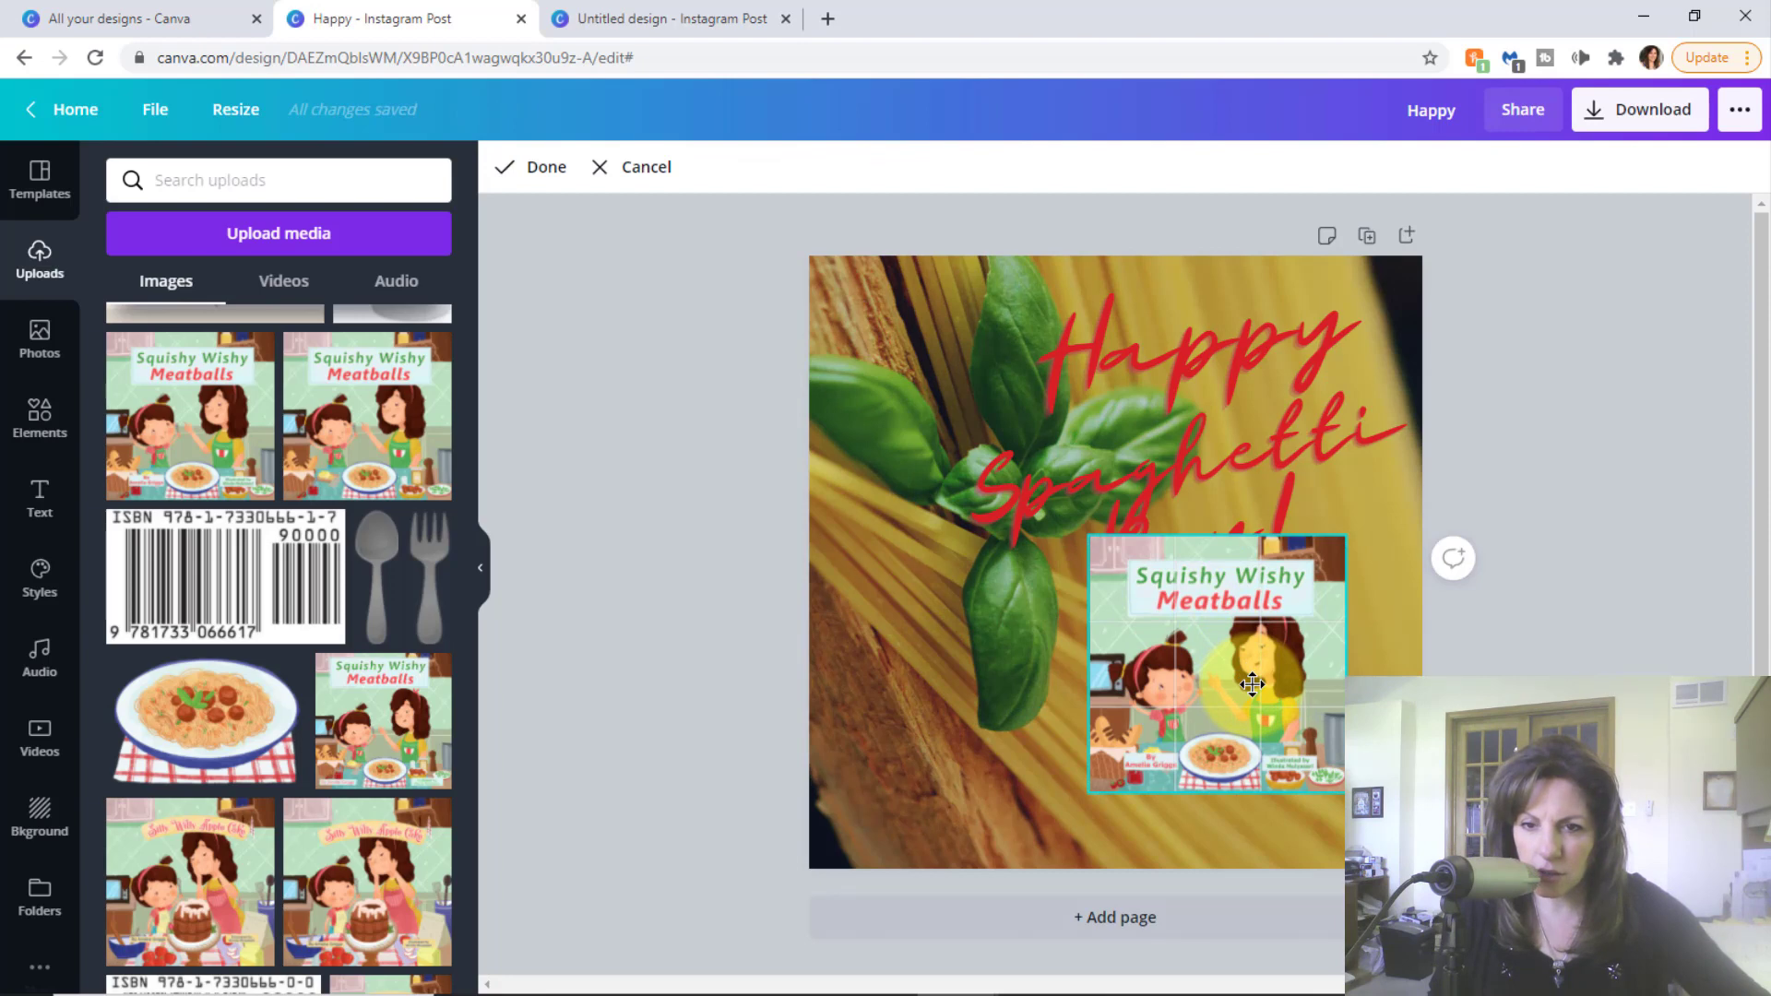
left_click_drag(1252, 683, 1154, 572)
left_click(1404, 501)
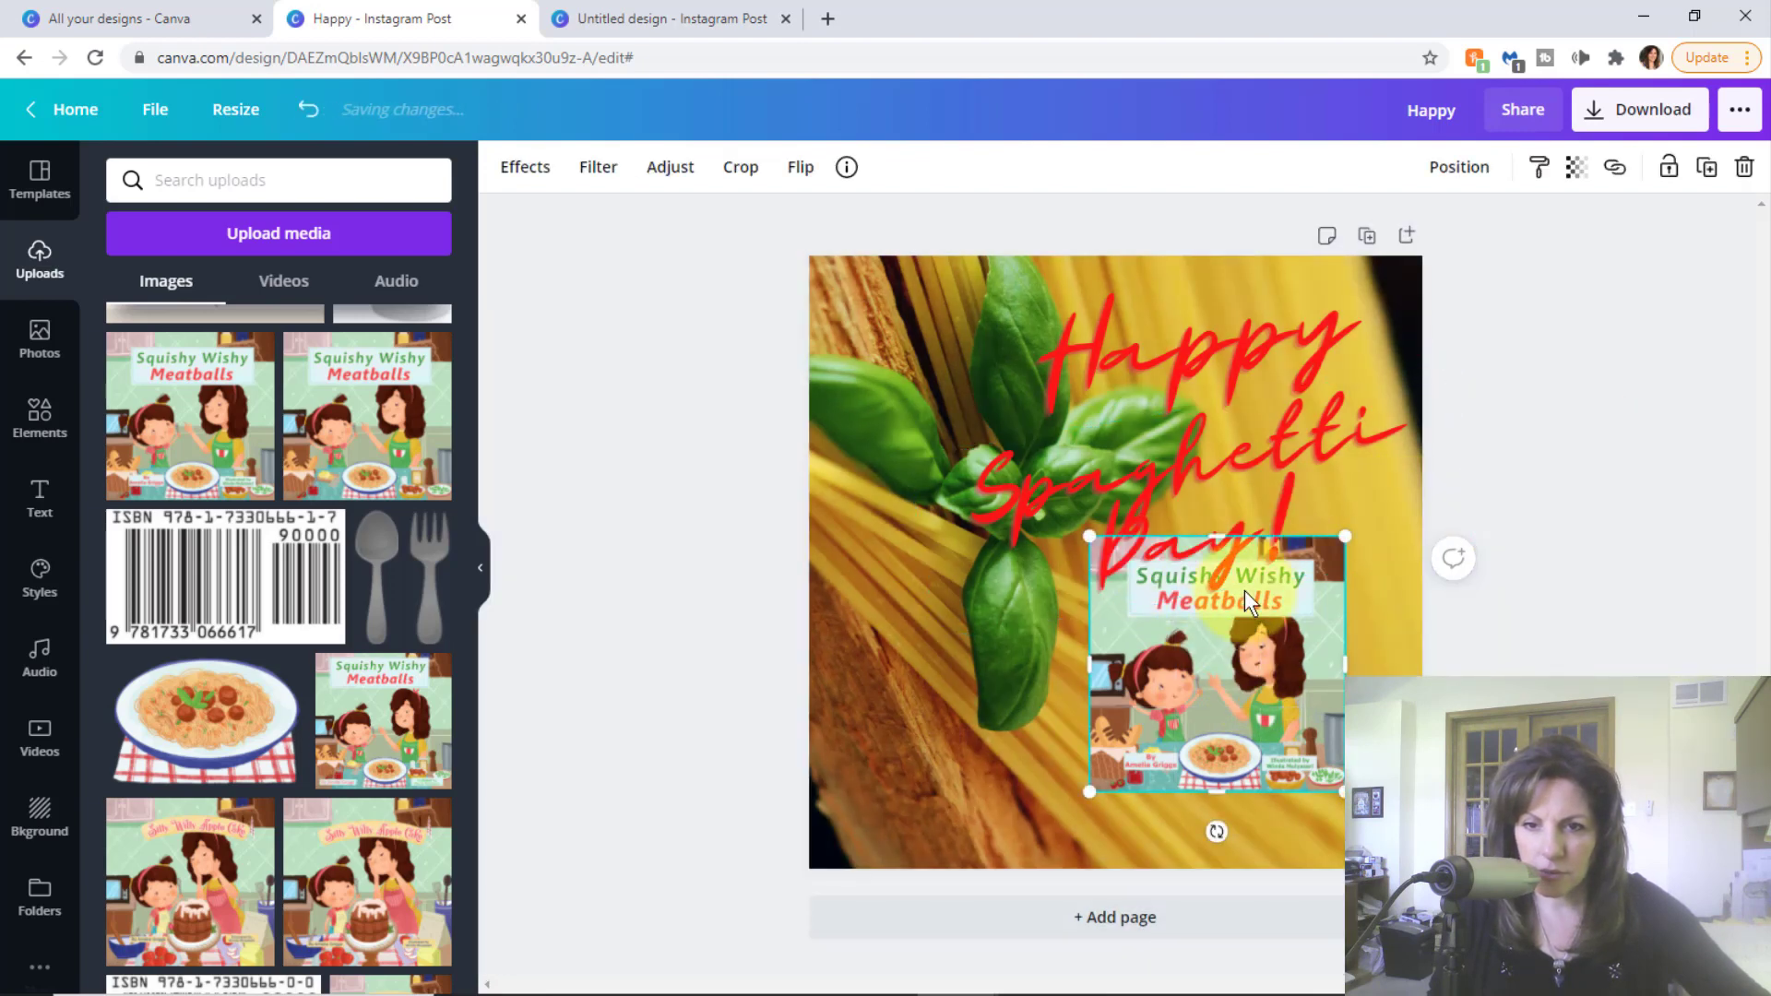
- Move the book cover to the page's lower right corner, below the heading, and rotate it slightly clockwise
left_click_drag(1218, 625, 1246, 687)
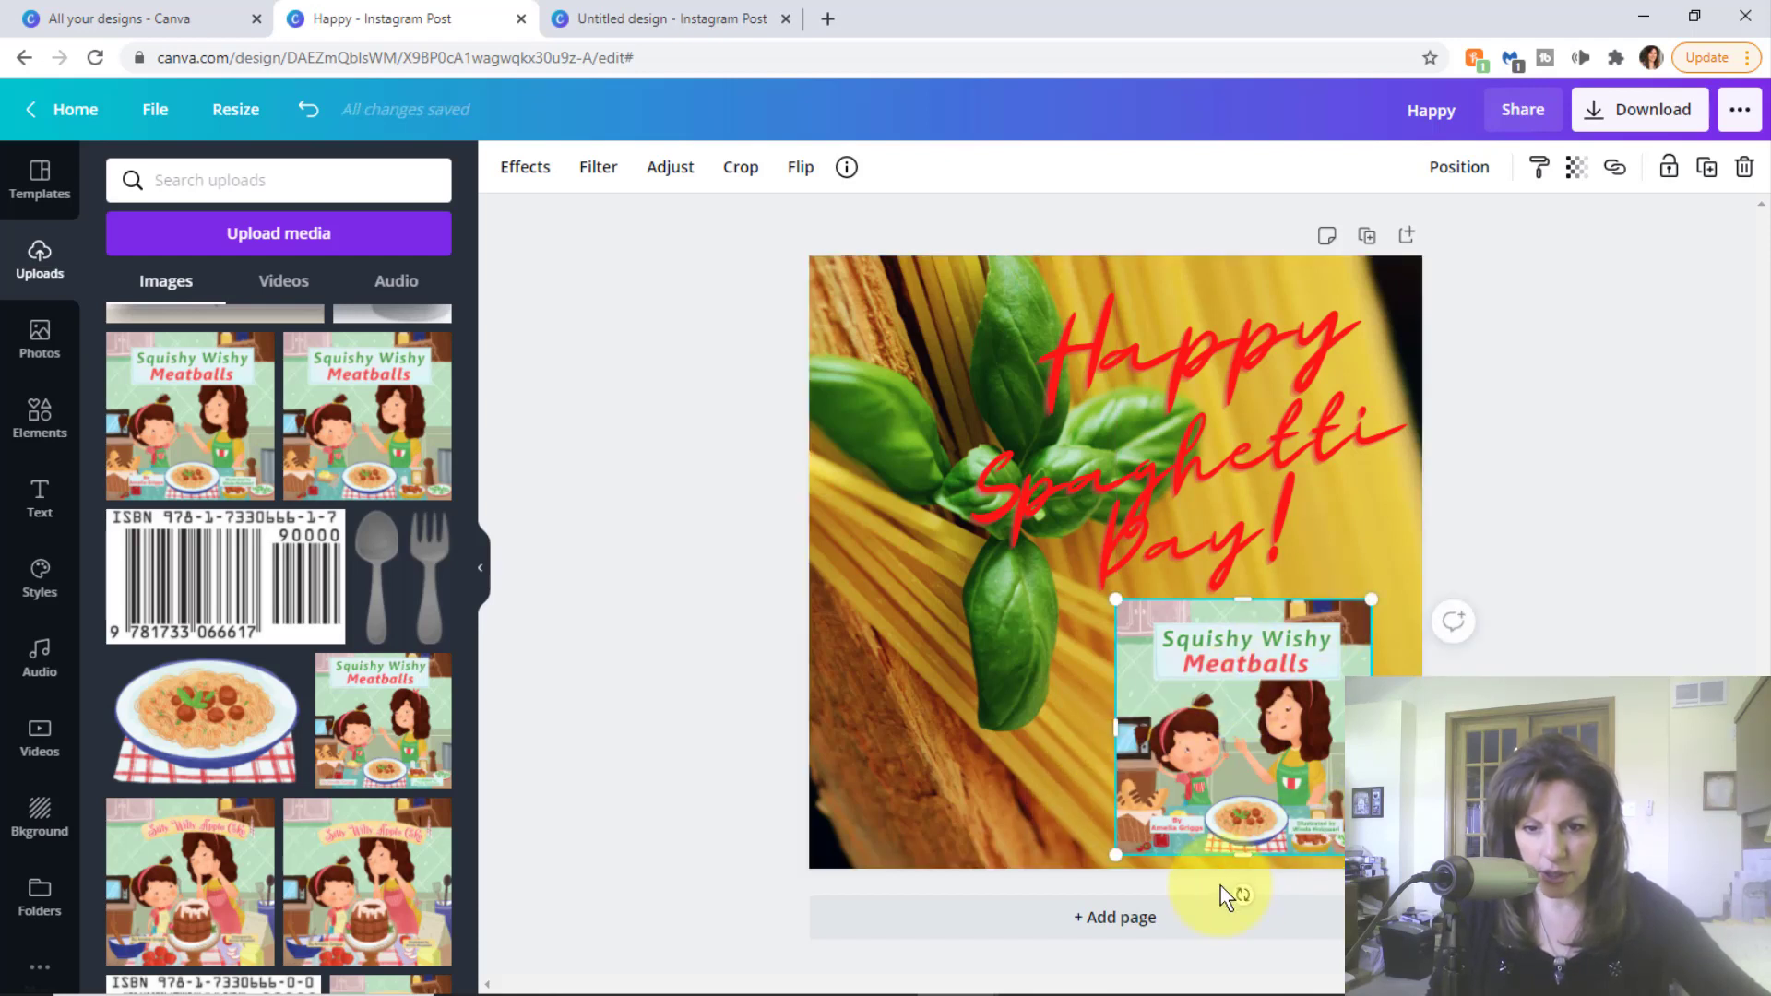
mouse_move(1240, 893)
left_mouse_down()
mouse_move(1210, 874)
mouse_move(1241, 891)
left_mouse_up()
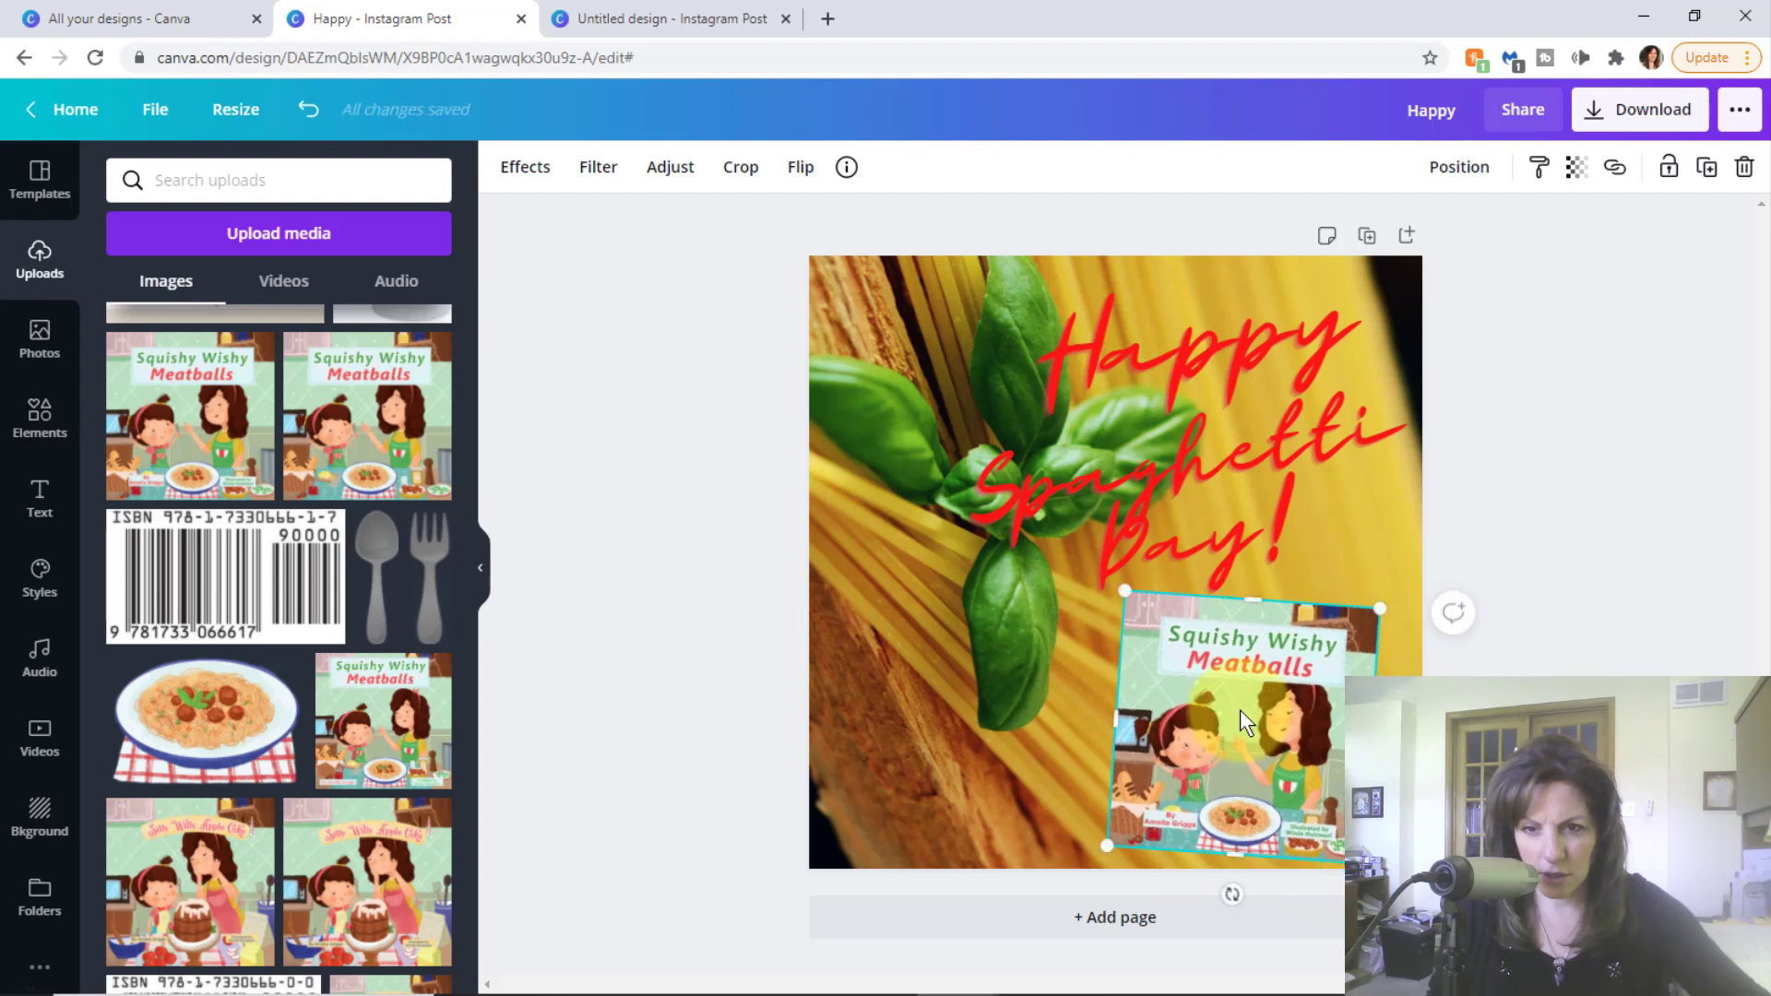
left_click_drag(1242, 710, 1239, 704)
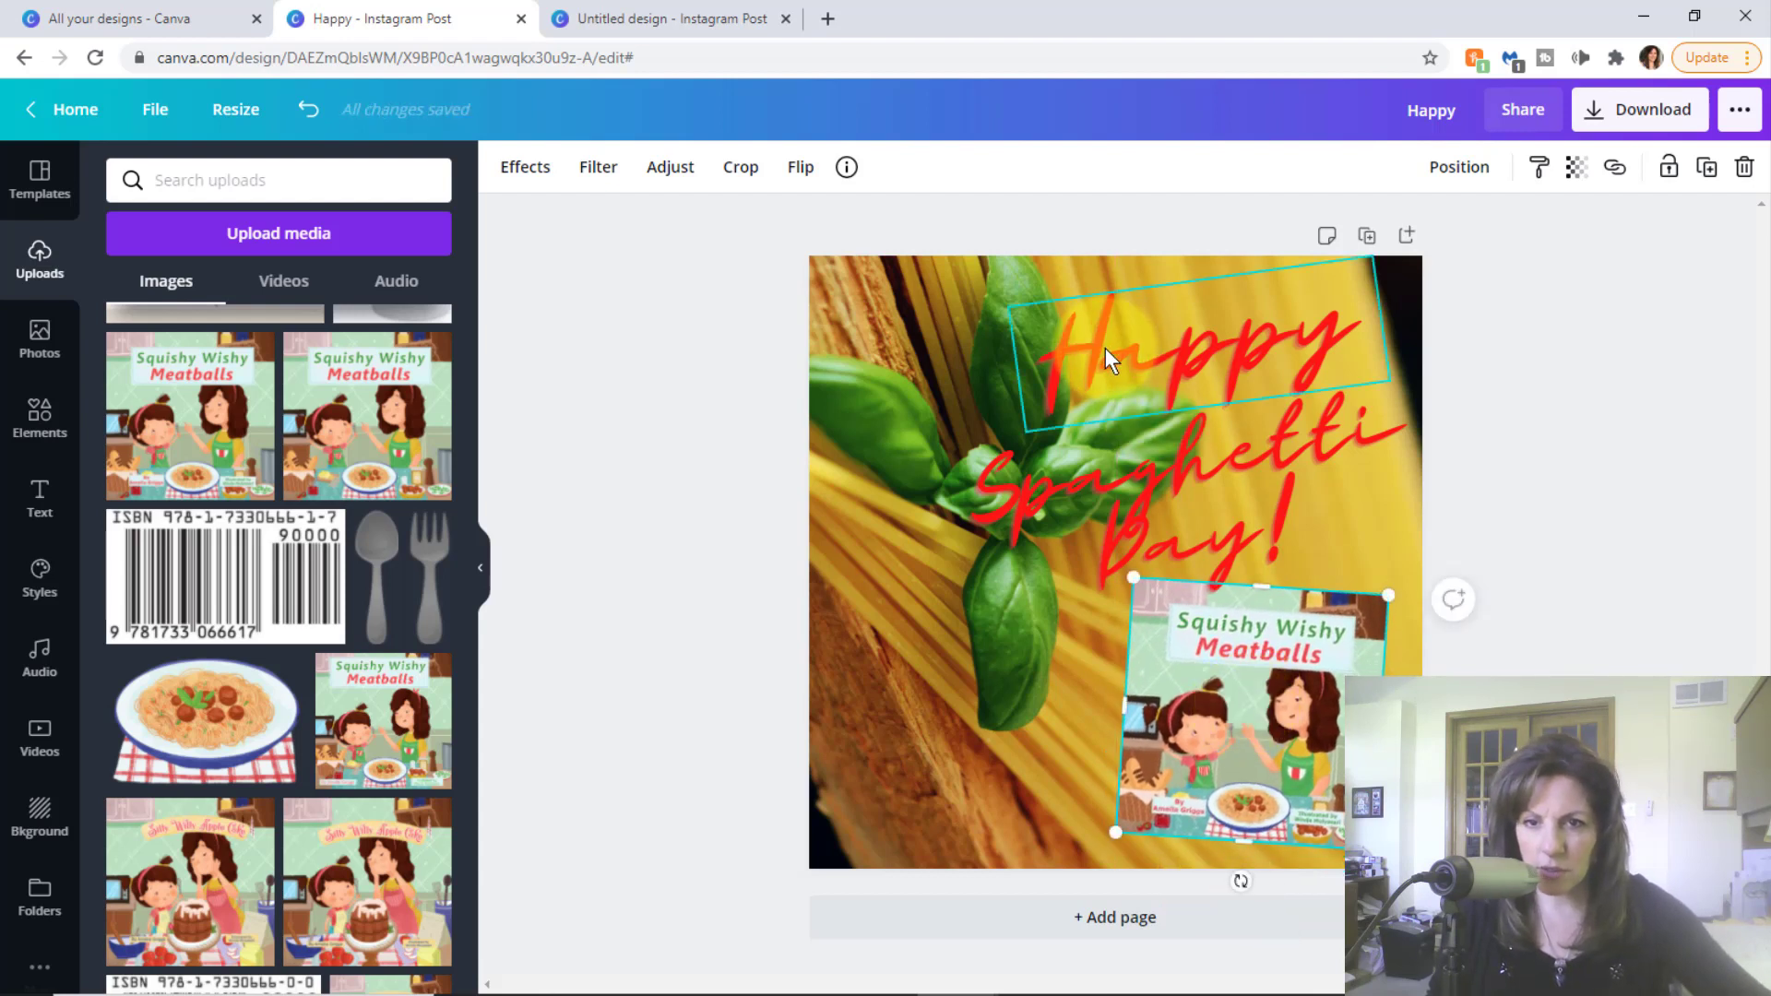
- Shift the "Happy" and "Spaghetti Day!" text boxes slightly to the left on the page
left_click_drag(1105, 347, 1055, 334)
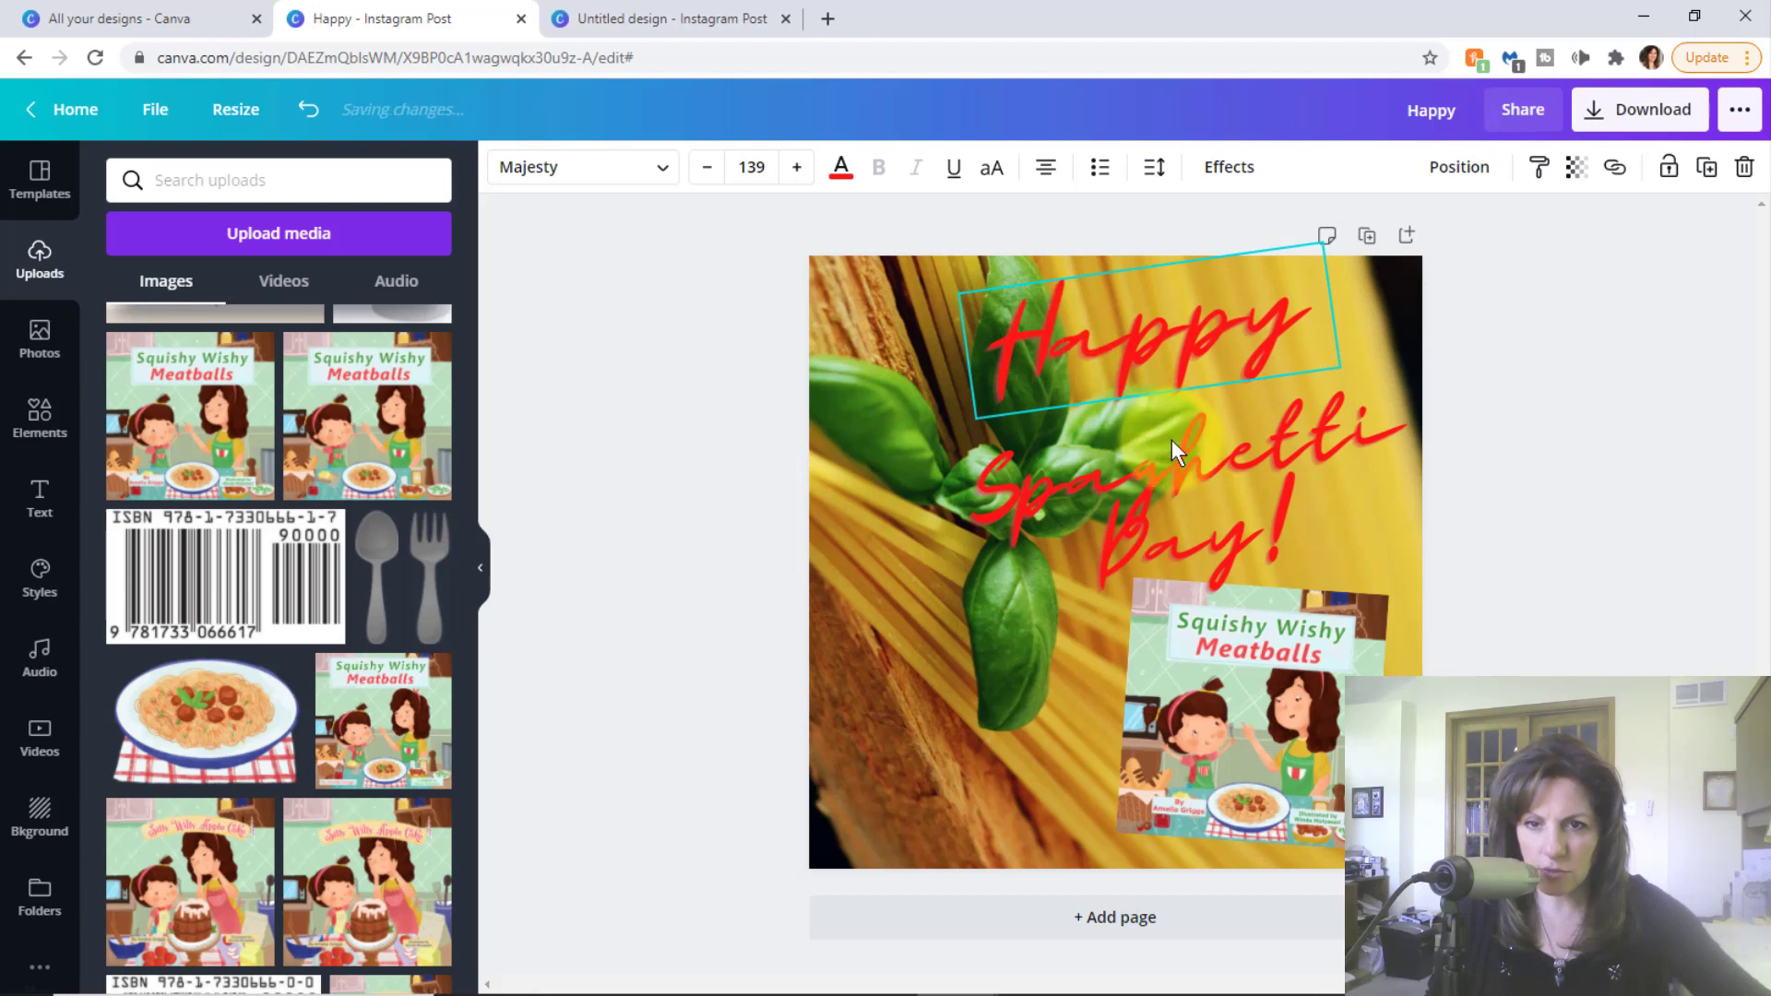
left_click_drag(1172, 440, 1132, 445)
left_click(1524, 353)
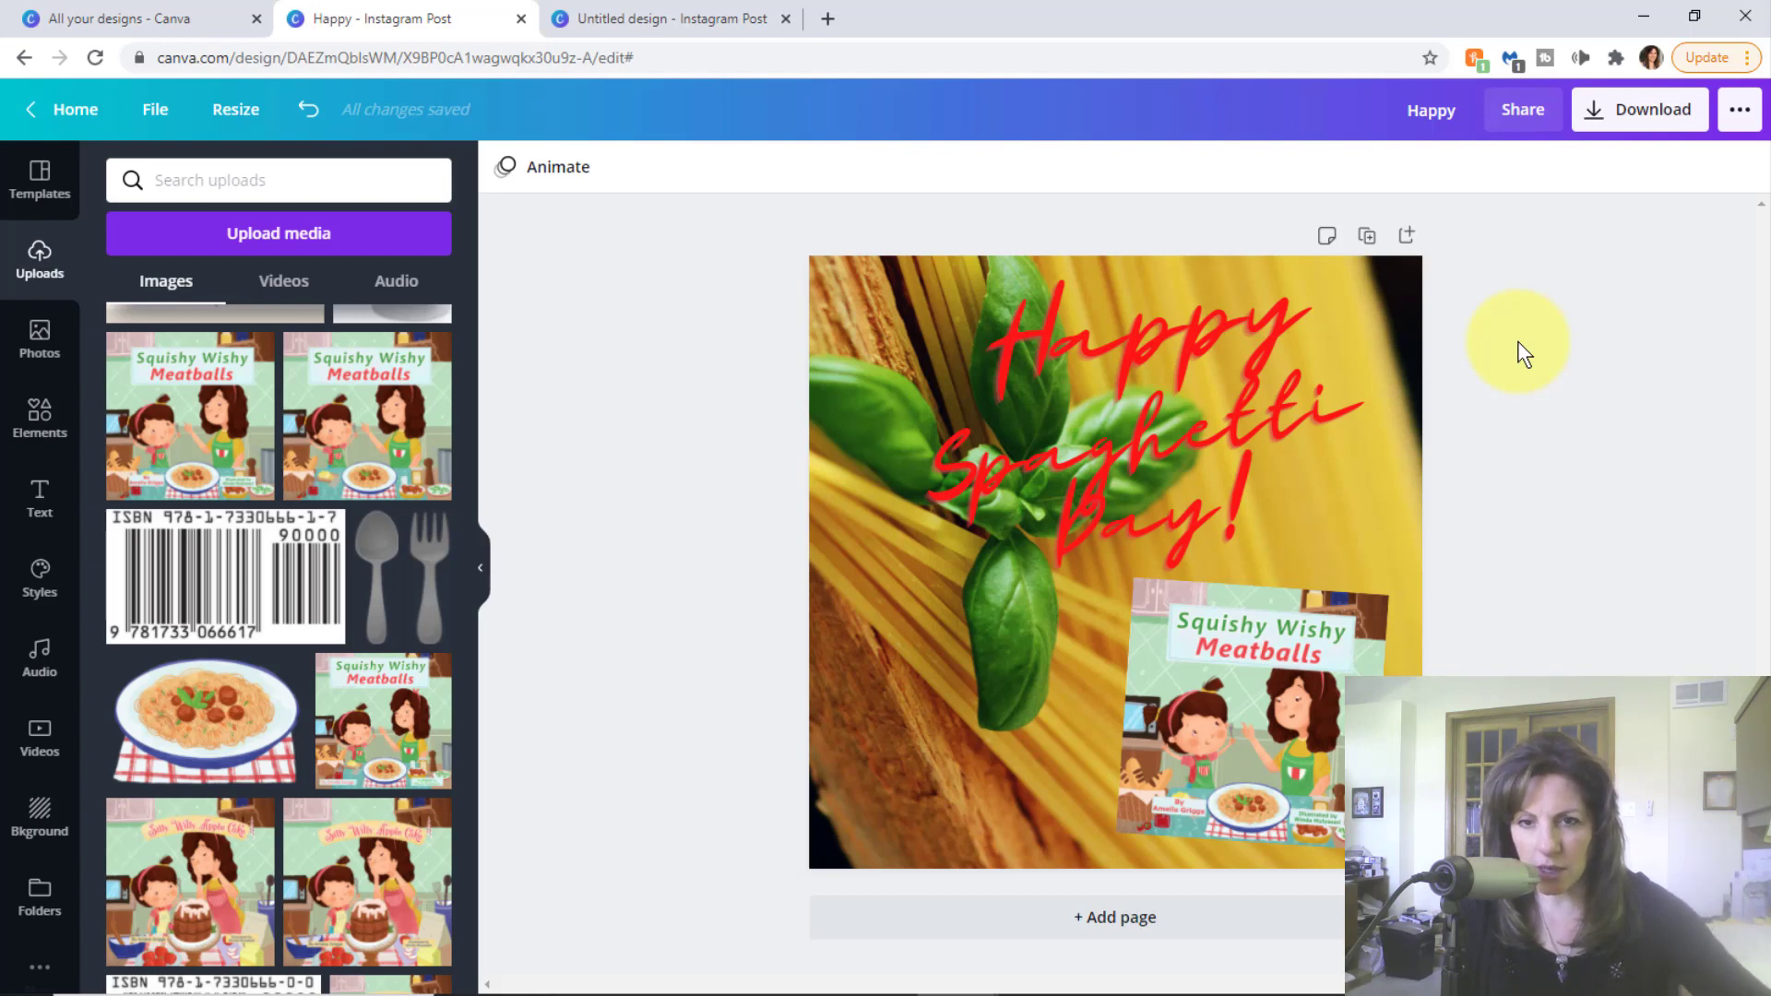
- Look through the earlier designs in the full design list for examples of layered holiday and book graphics
left_click(172, 25)
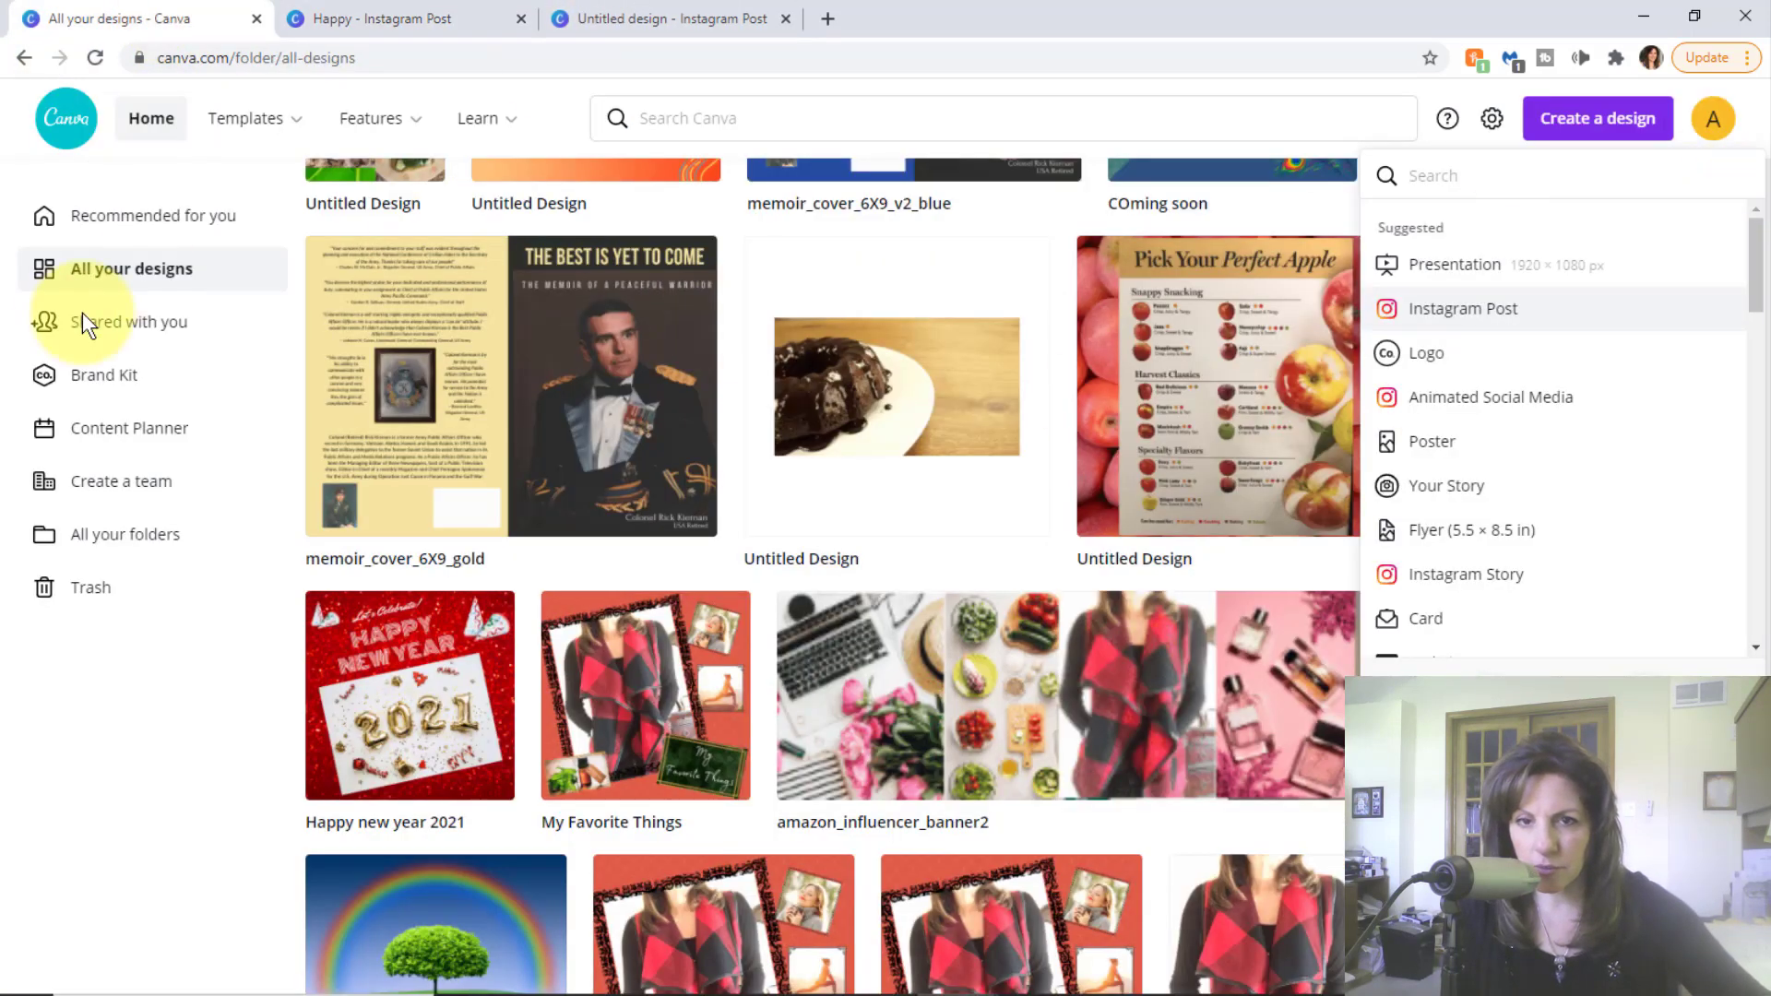
left_click(235, 696)
scroll(1660, 276, "down", 5)
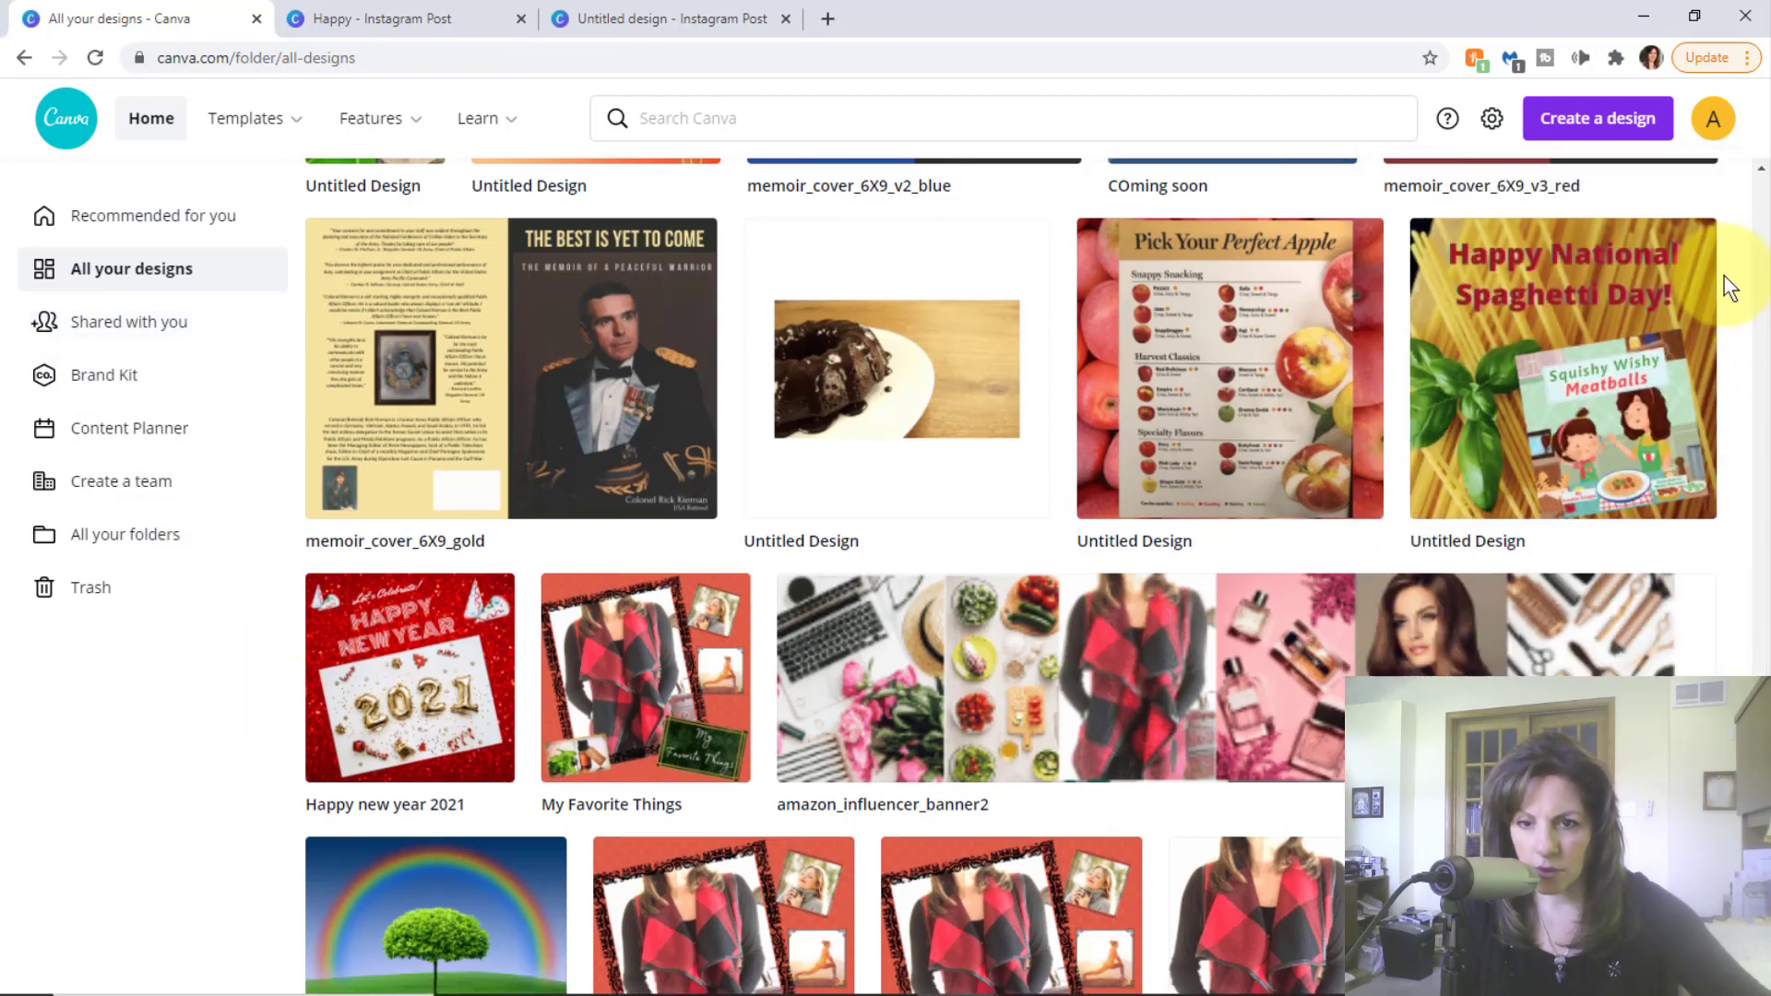
scroll(1603, 281, "down", 4)
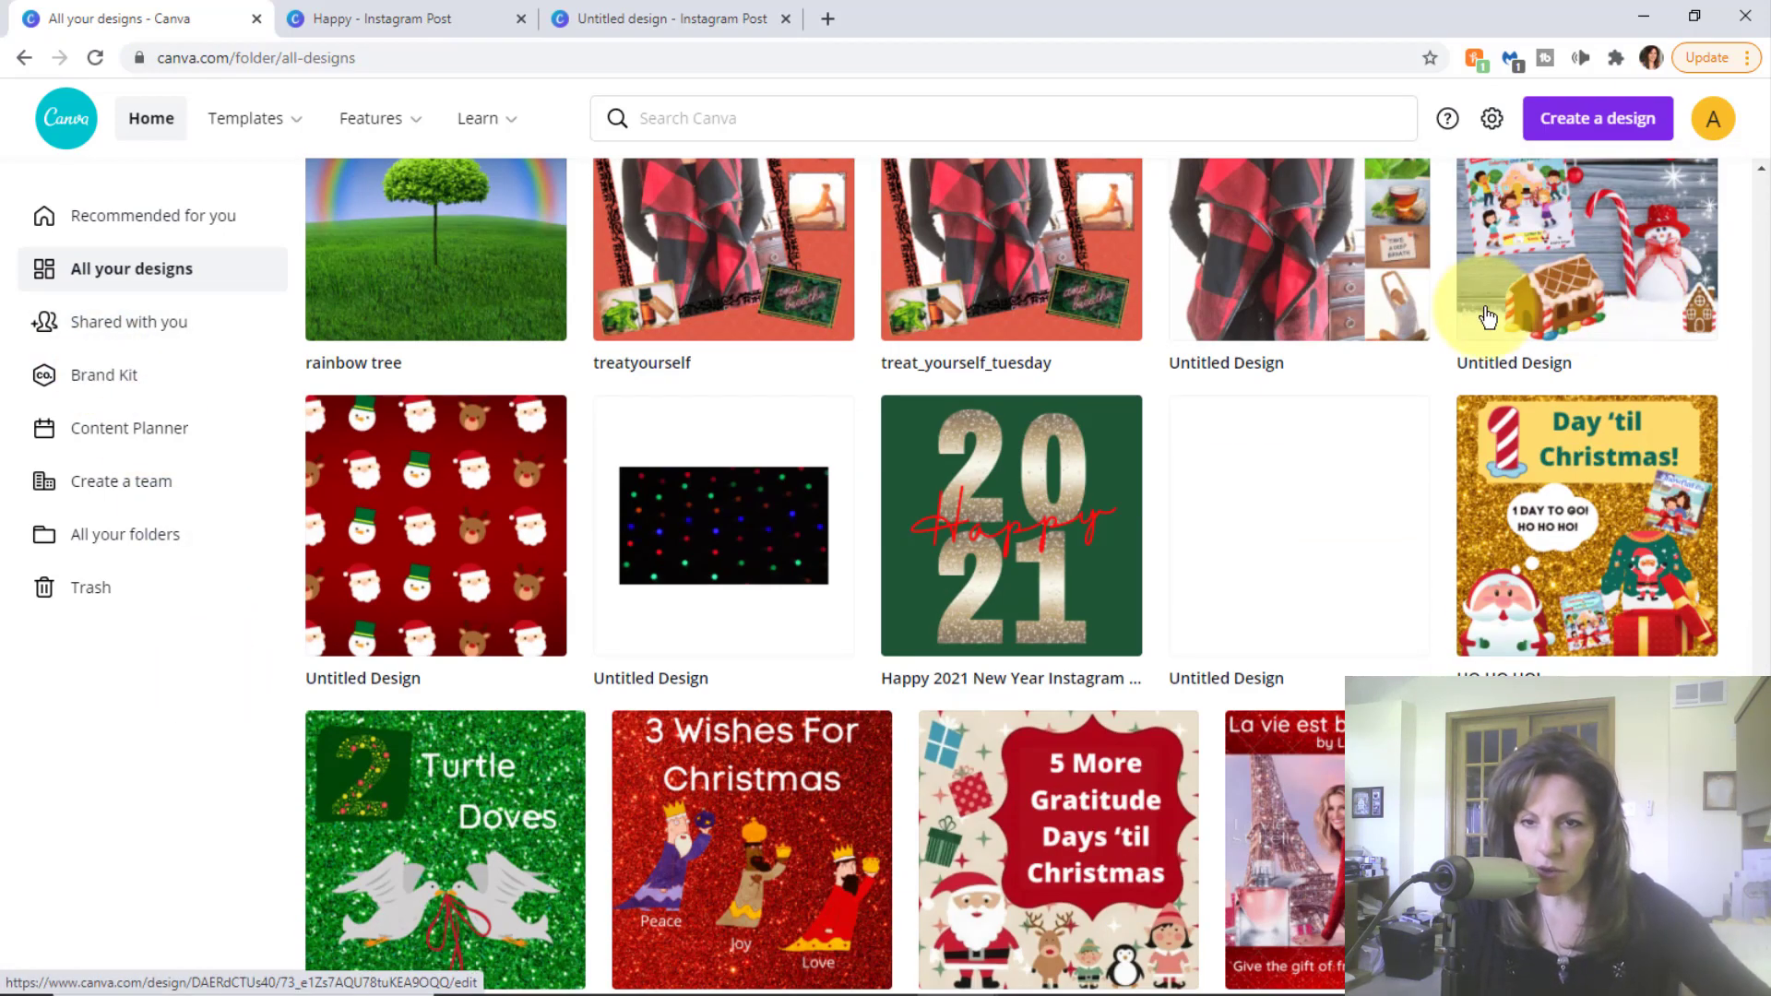
scroll(1430, 291, "up", 1)
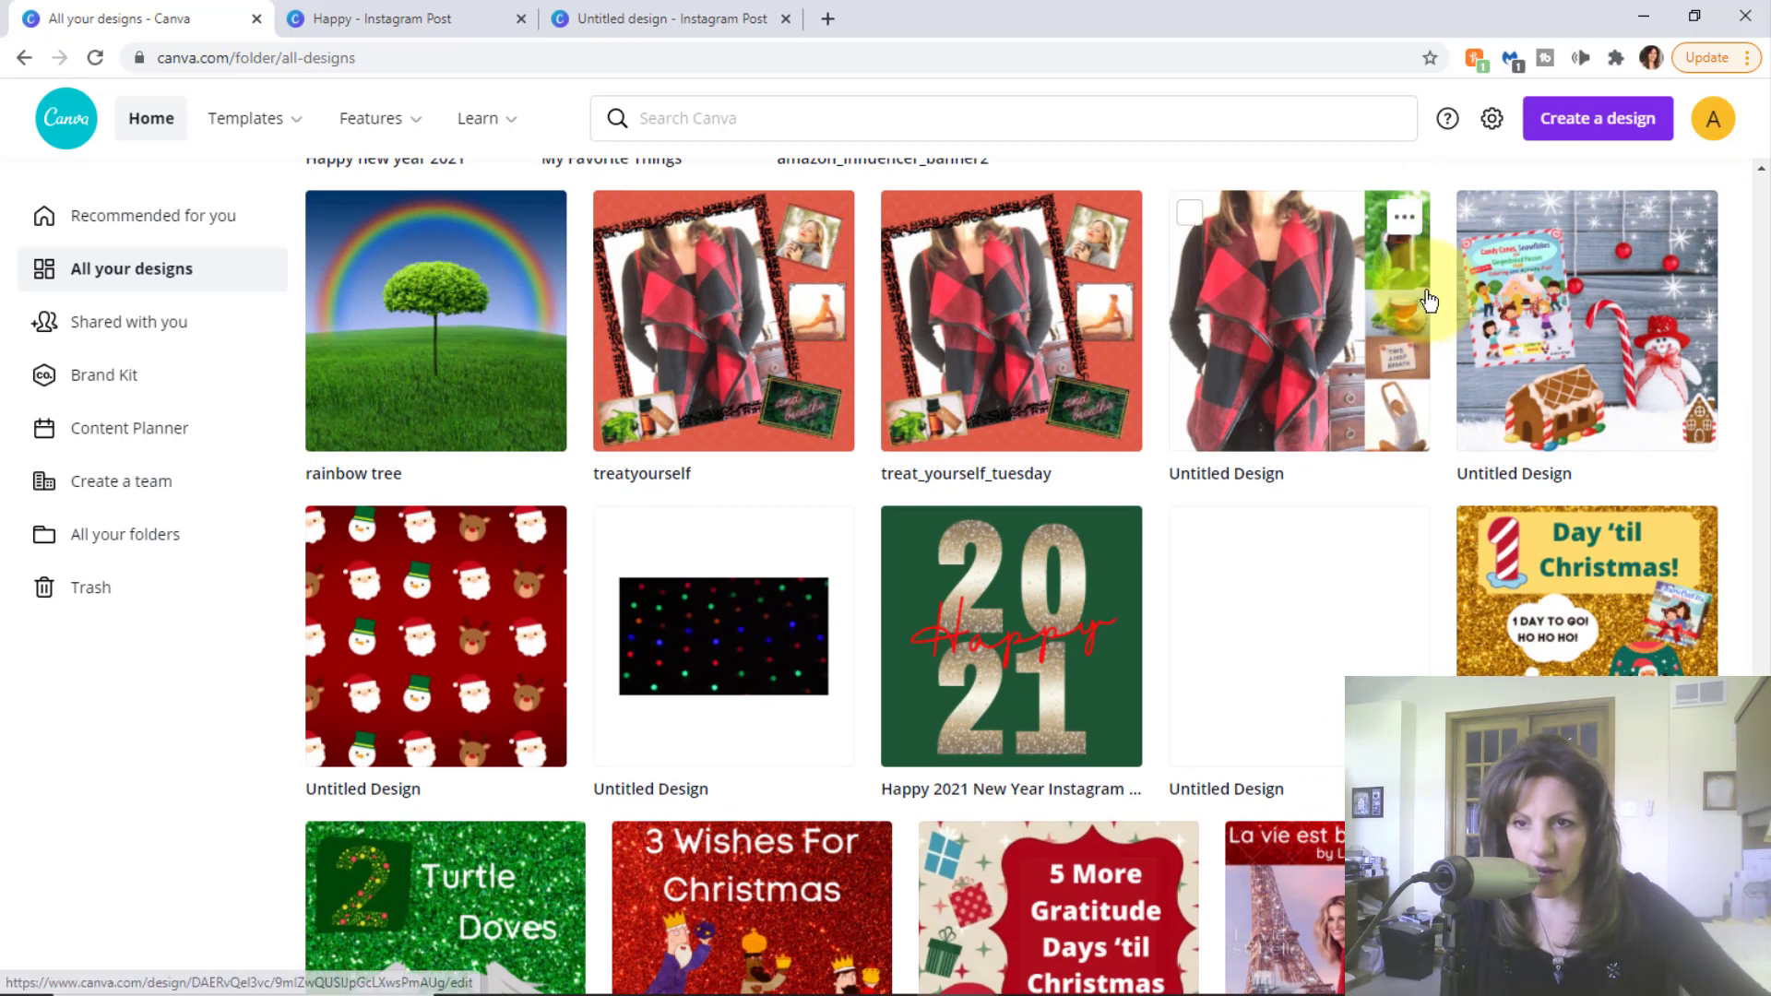
scroll(1434, 318, "down", 2)
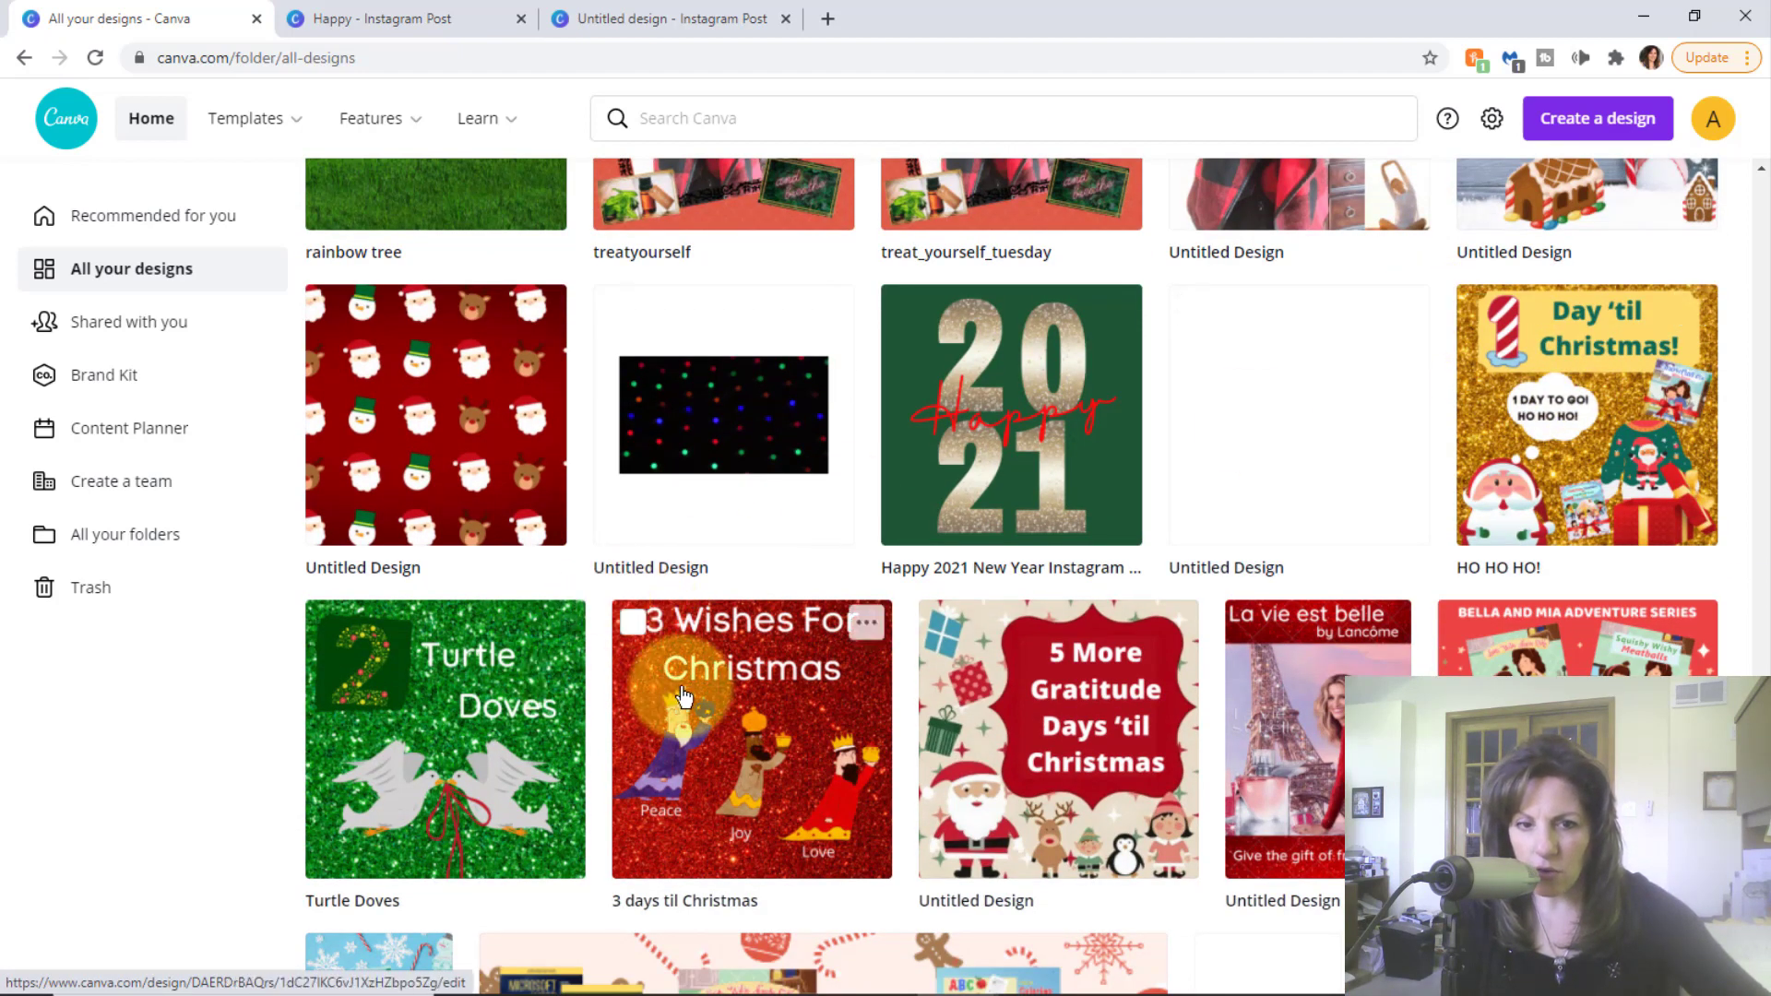
scroll(1439, 341, "down", 1)
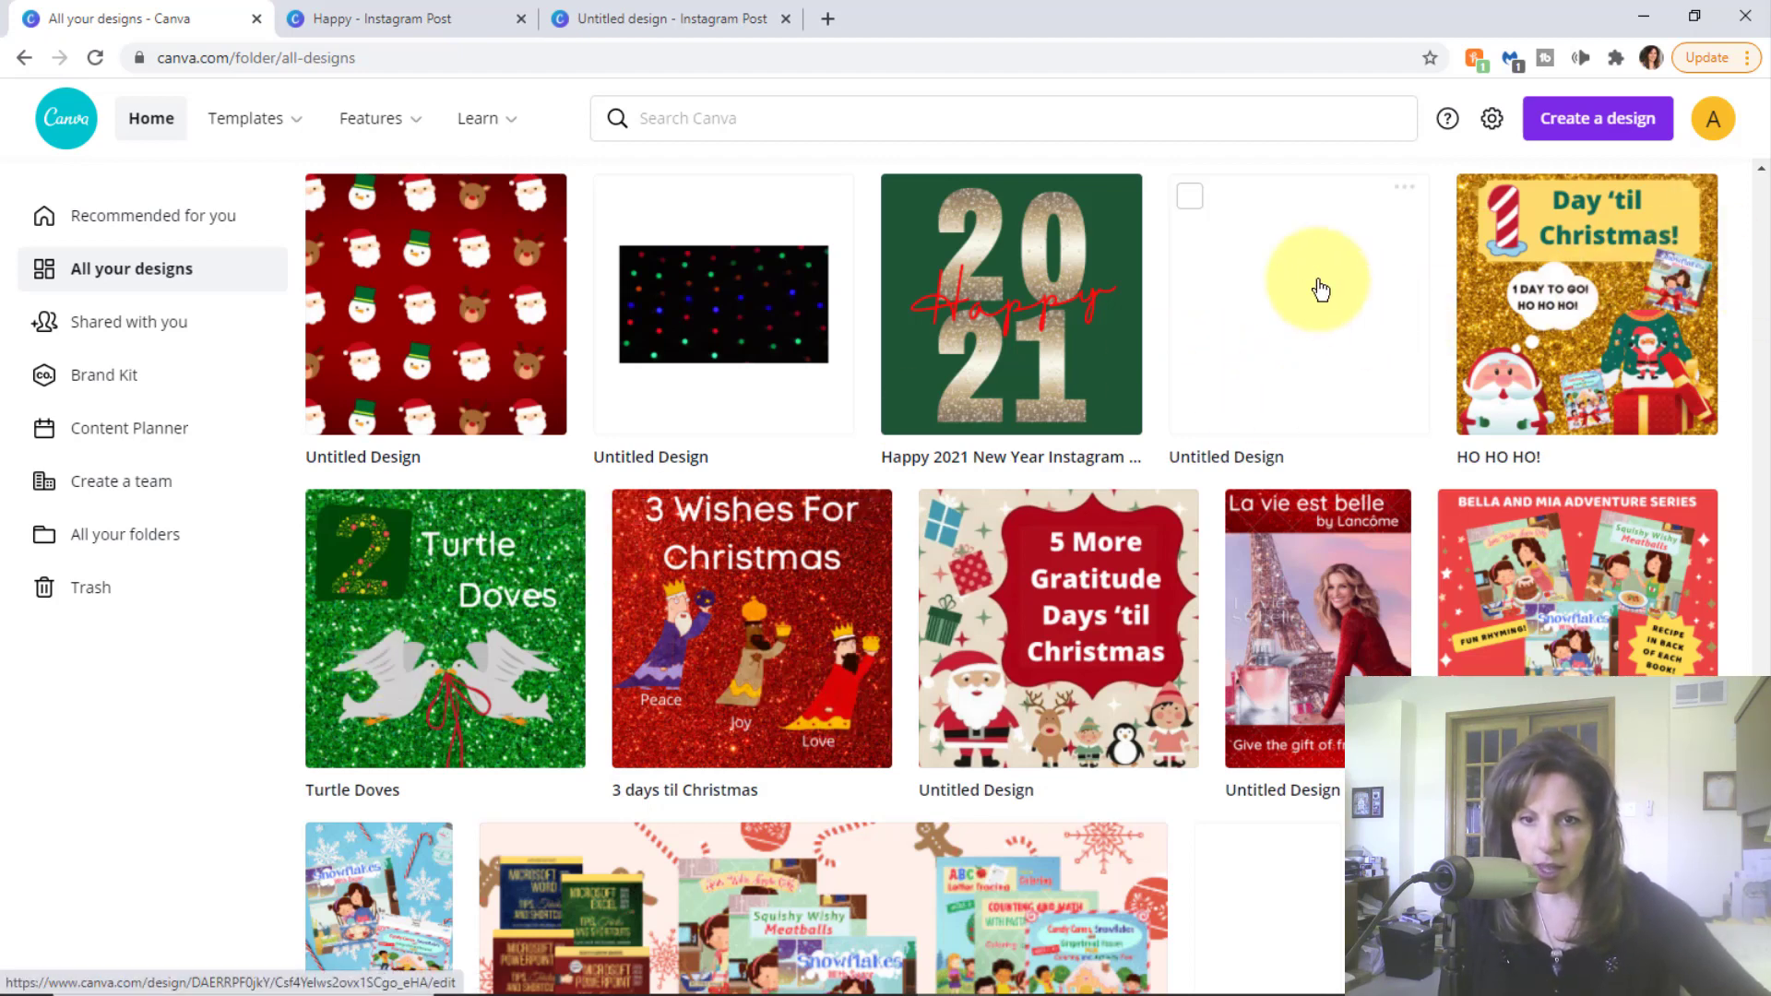
scroll(1307, 283, "down", 1)
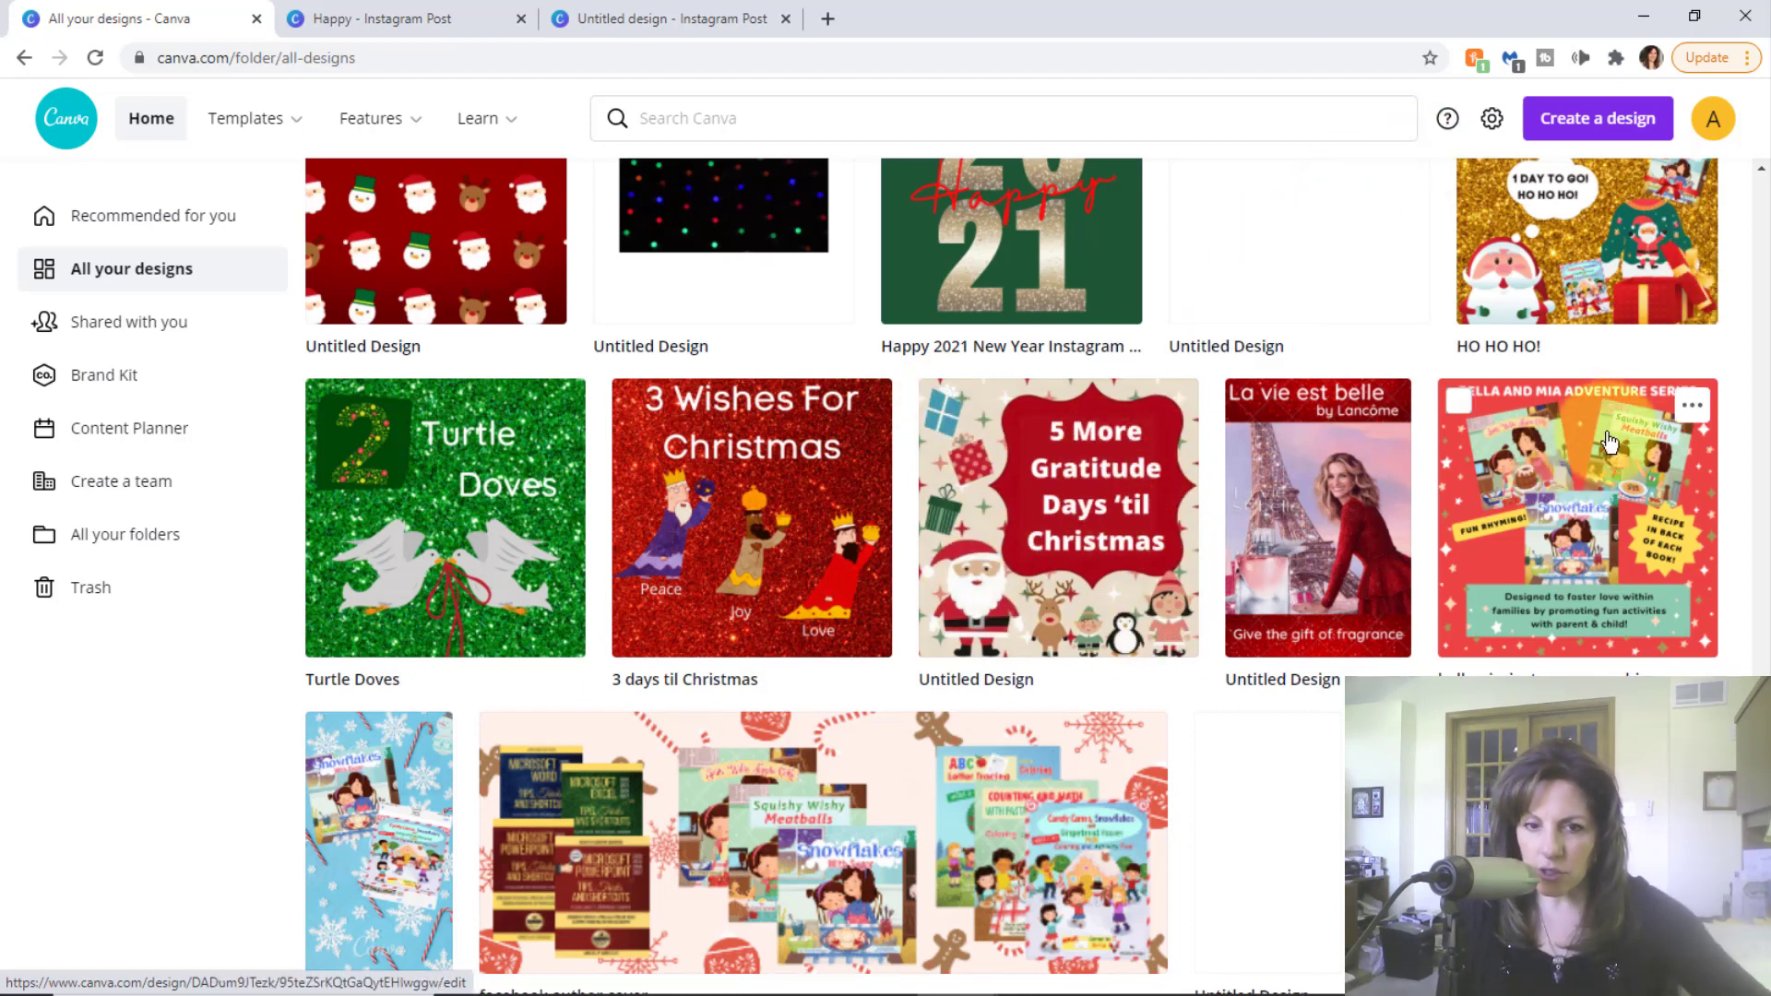
scroll(1609, 442, "down", 1)
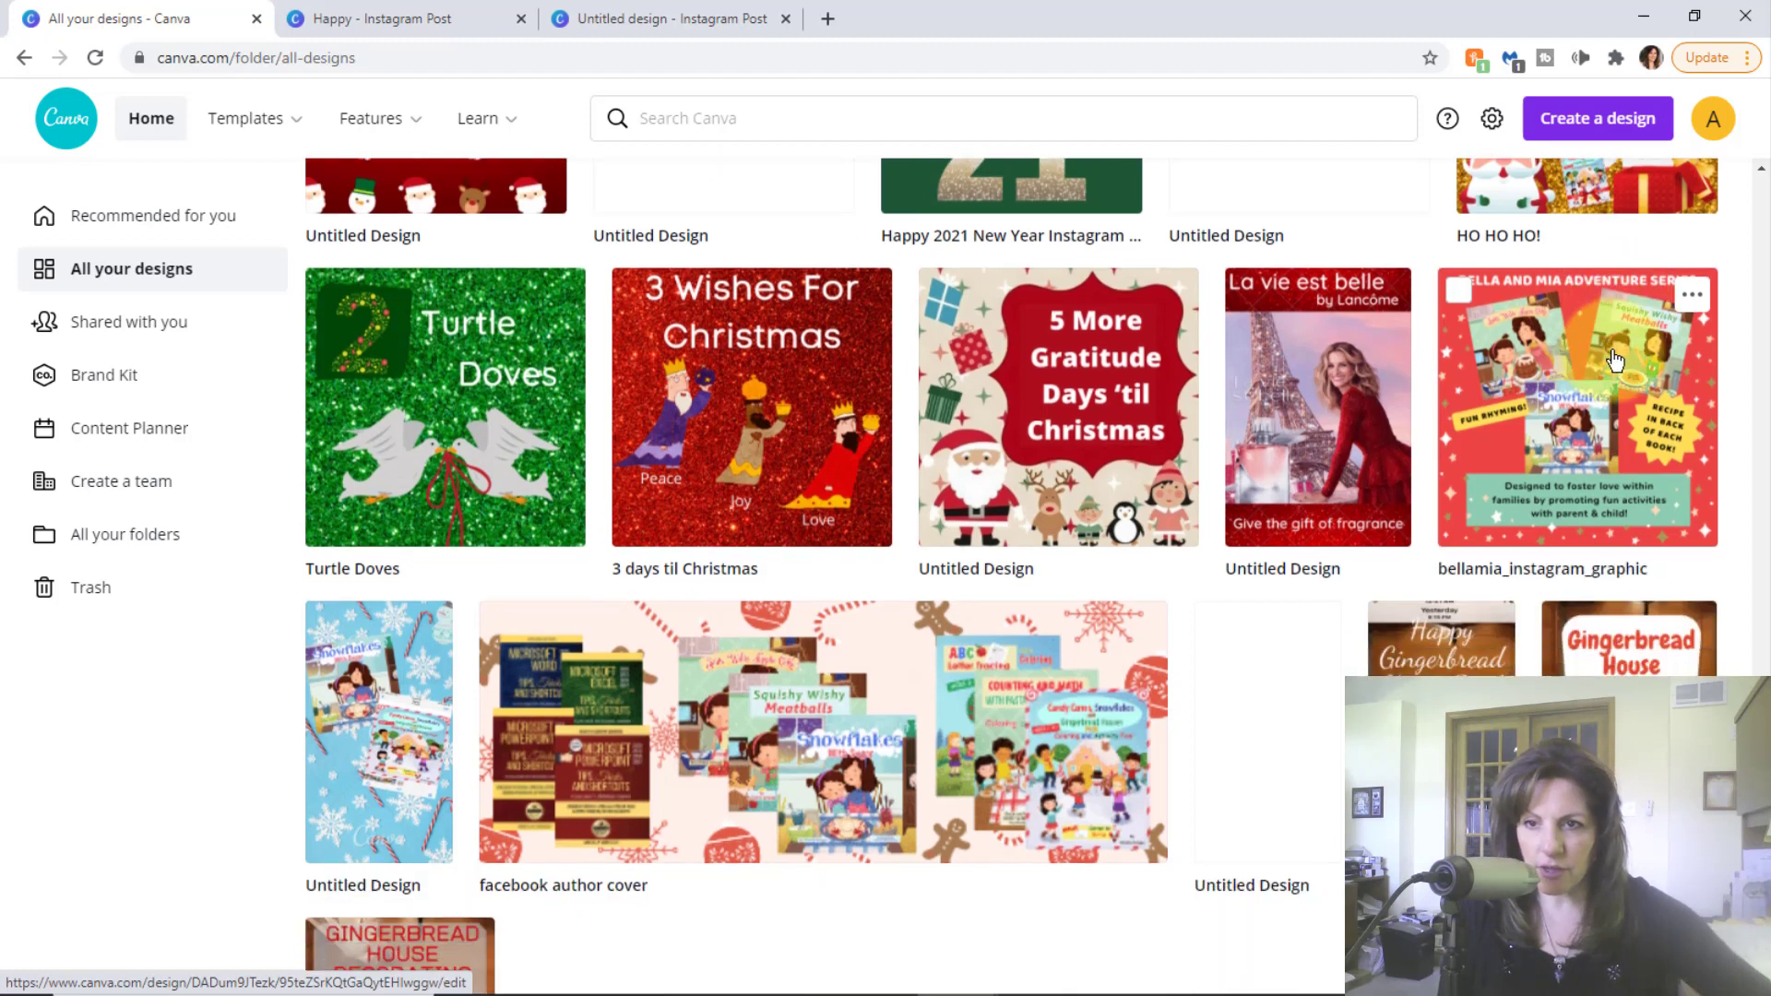
- Open the bellamia_instagram_graphic design and nudge its star overlay slightly to the right
left_click(1550, 358)
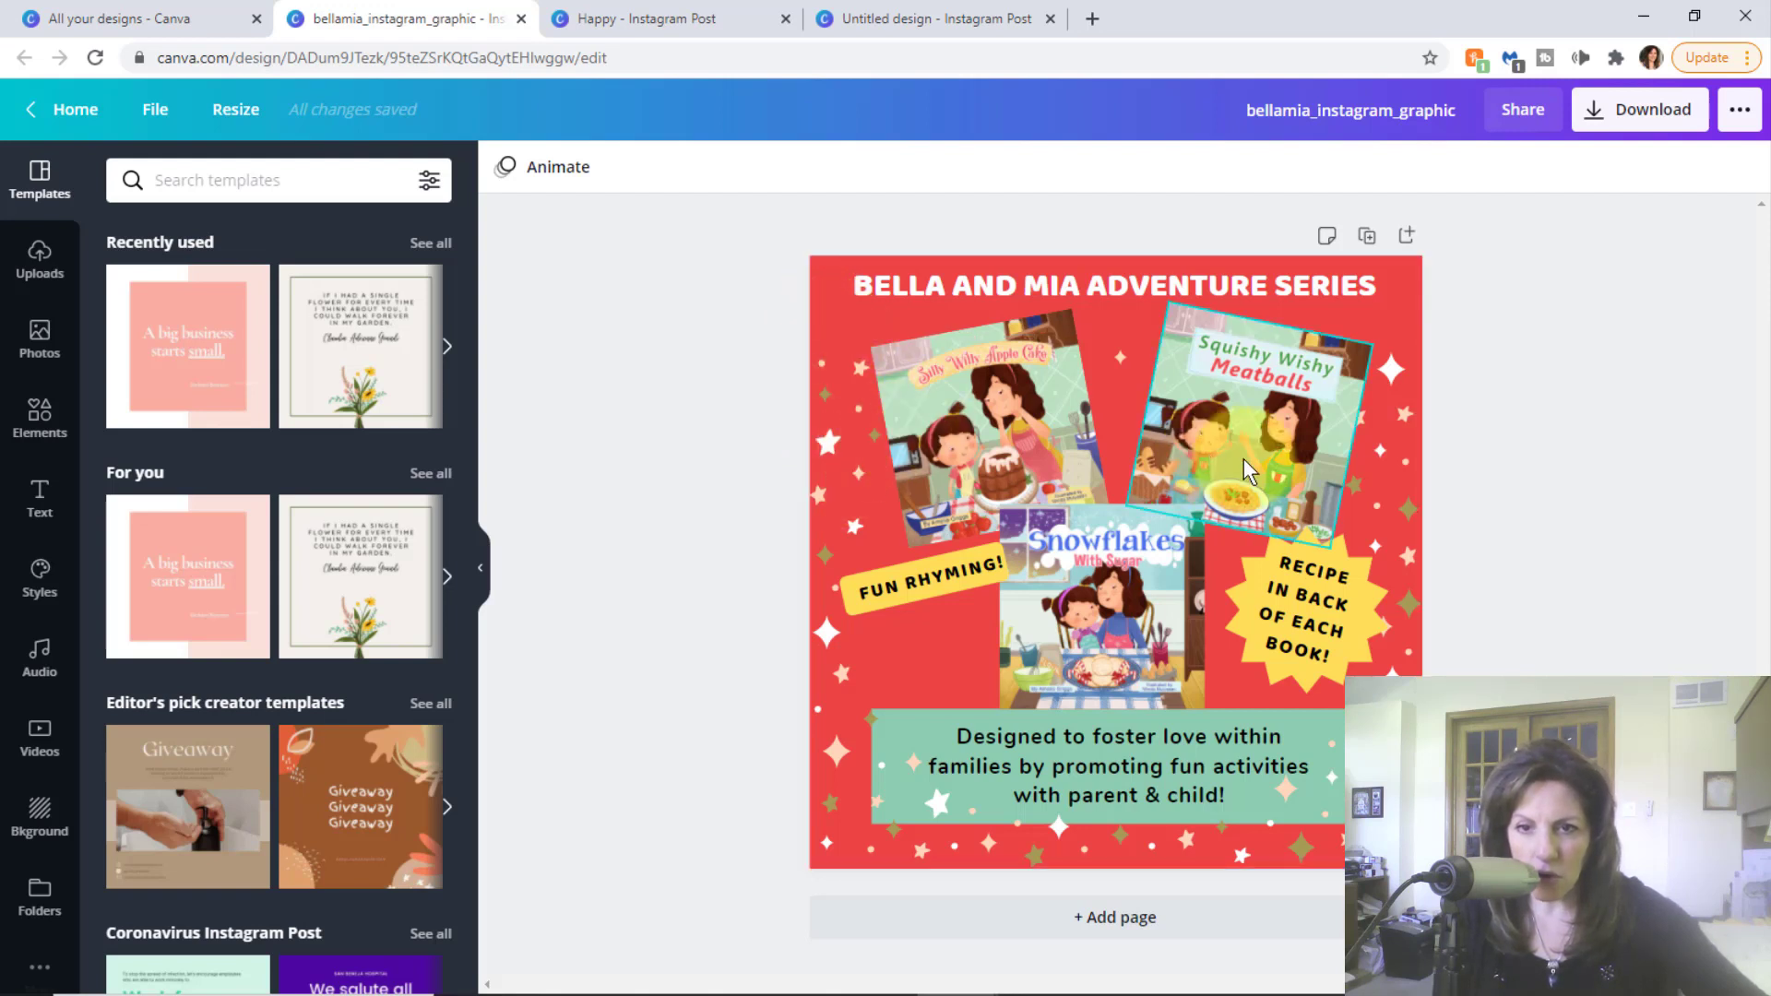
left_click(856, 511)
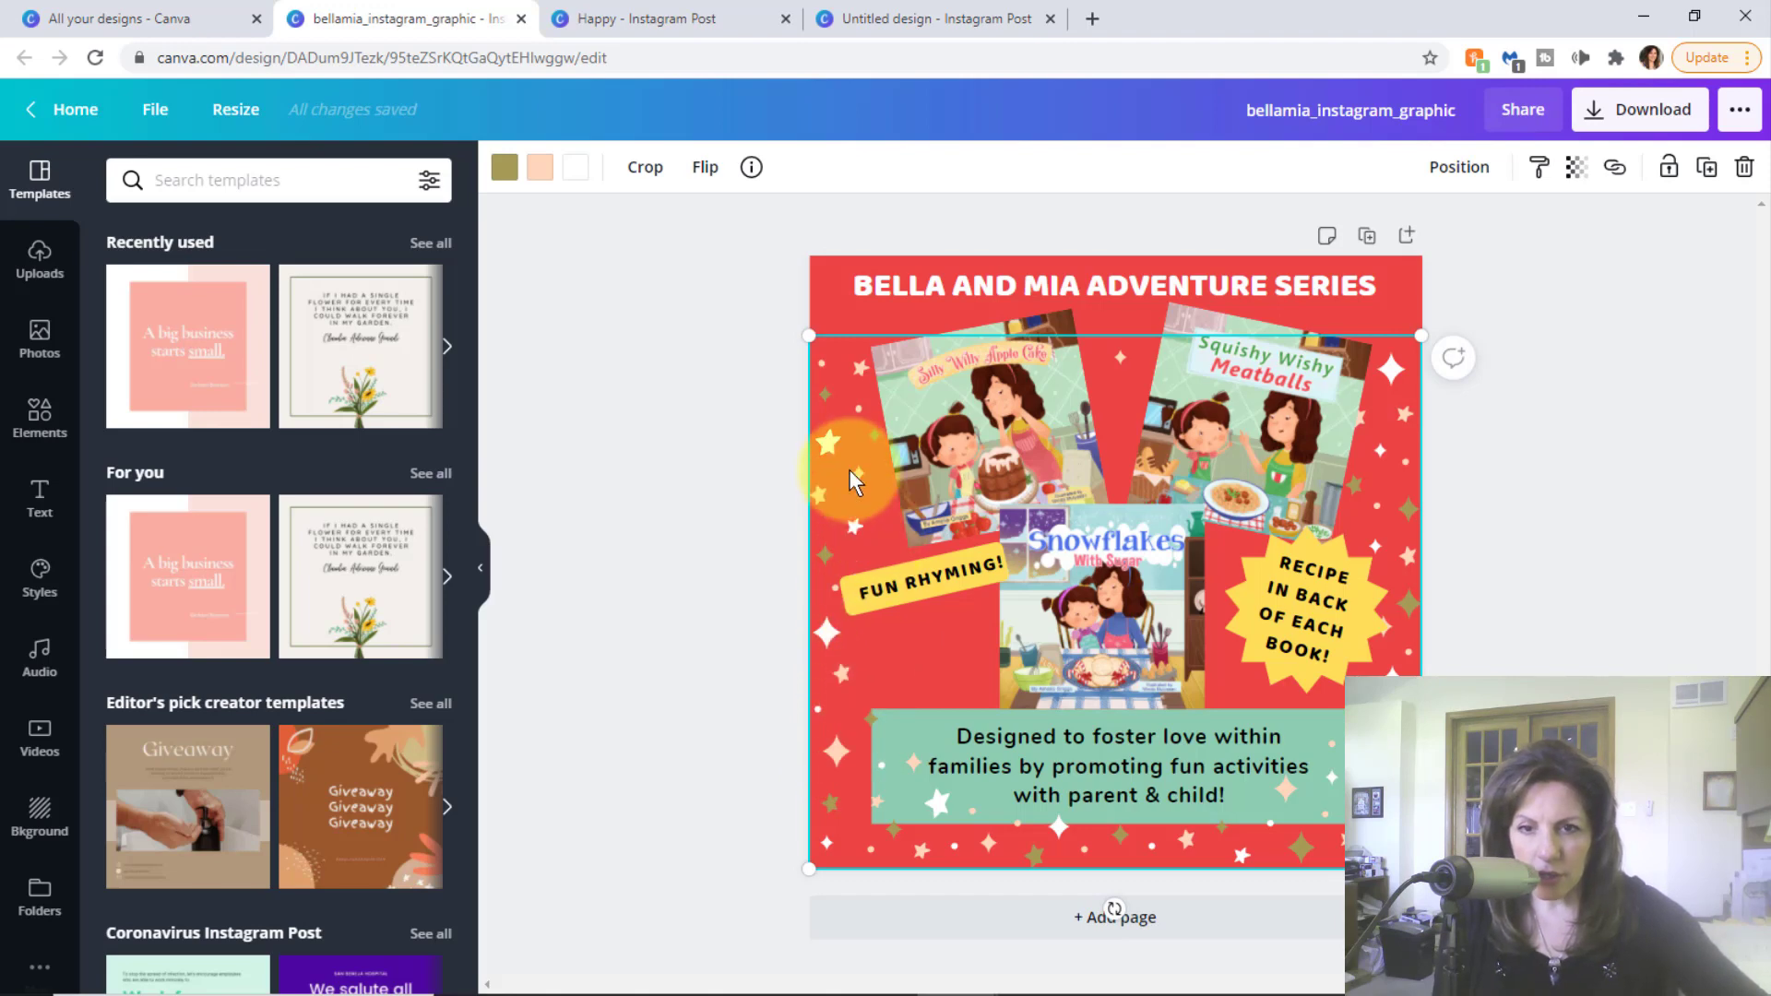
mouse_move(850, 468)
left_mouse_down()
mouse_move(1153, 457)
mouse_move(860, 468)
left_mouse_up()
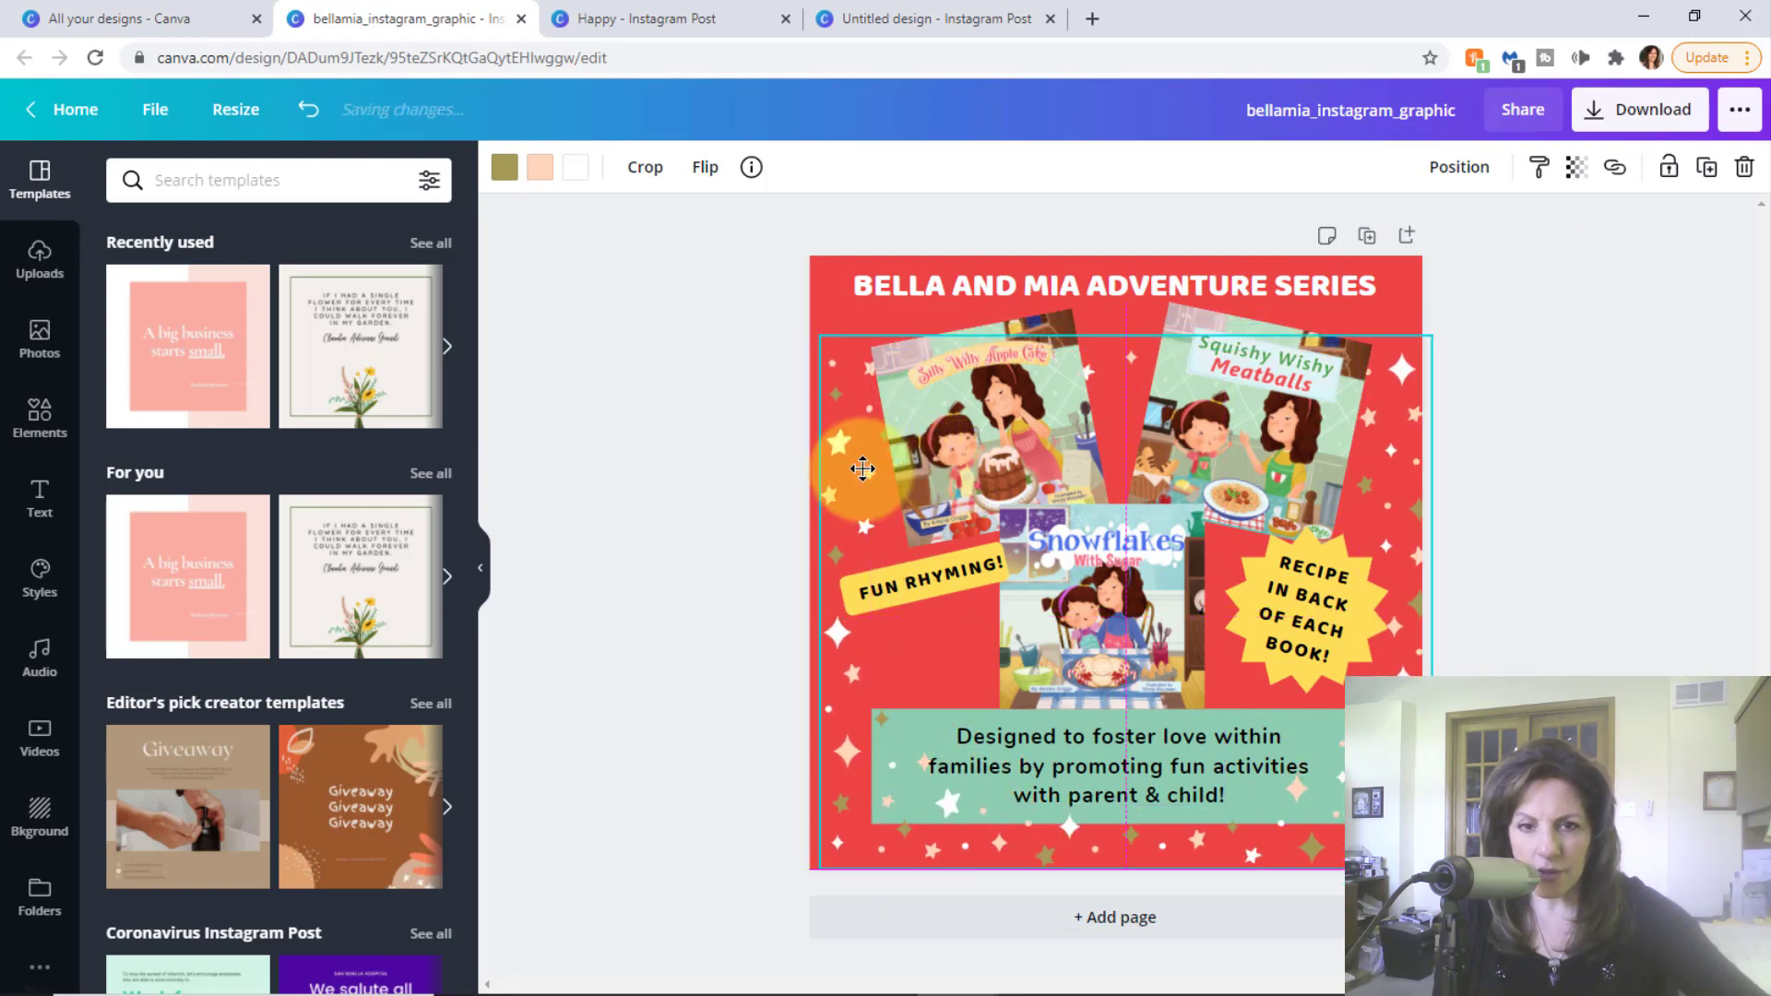
- Undo the last shift of the star overlay in the bellamia_instagram_graphic design
key("ctrl+z")
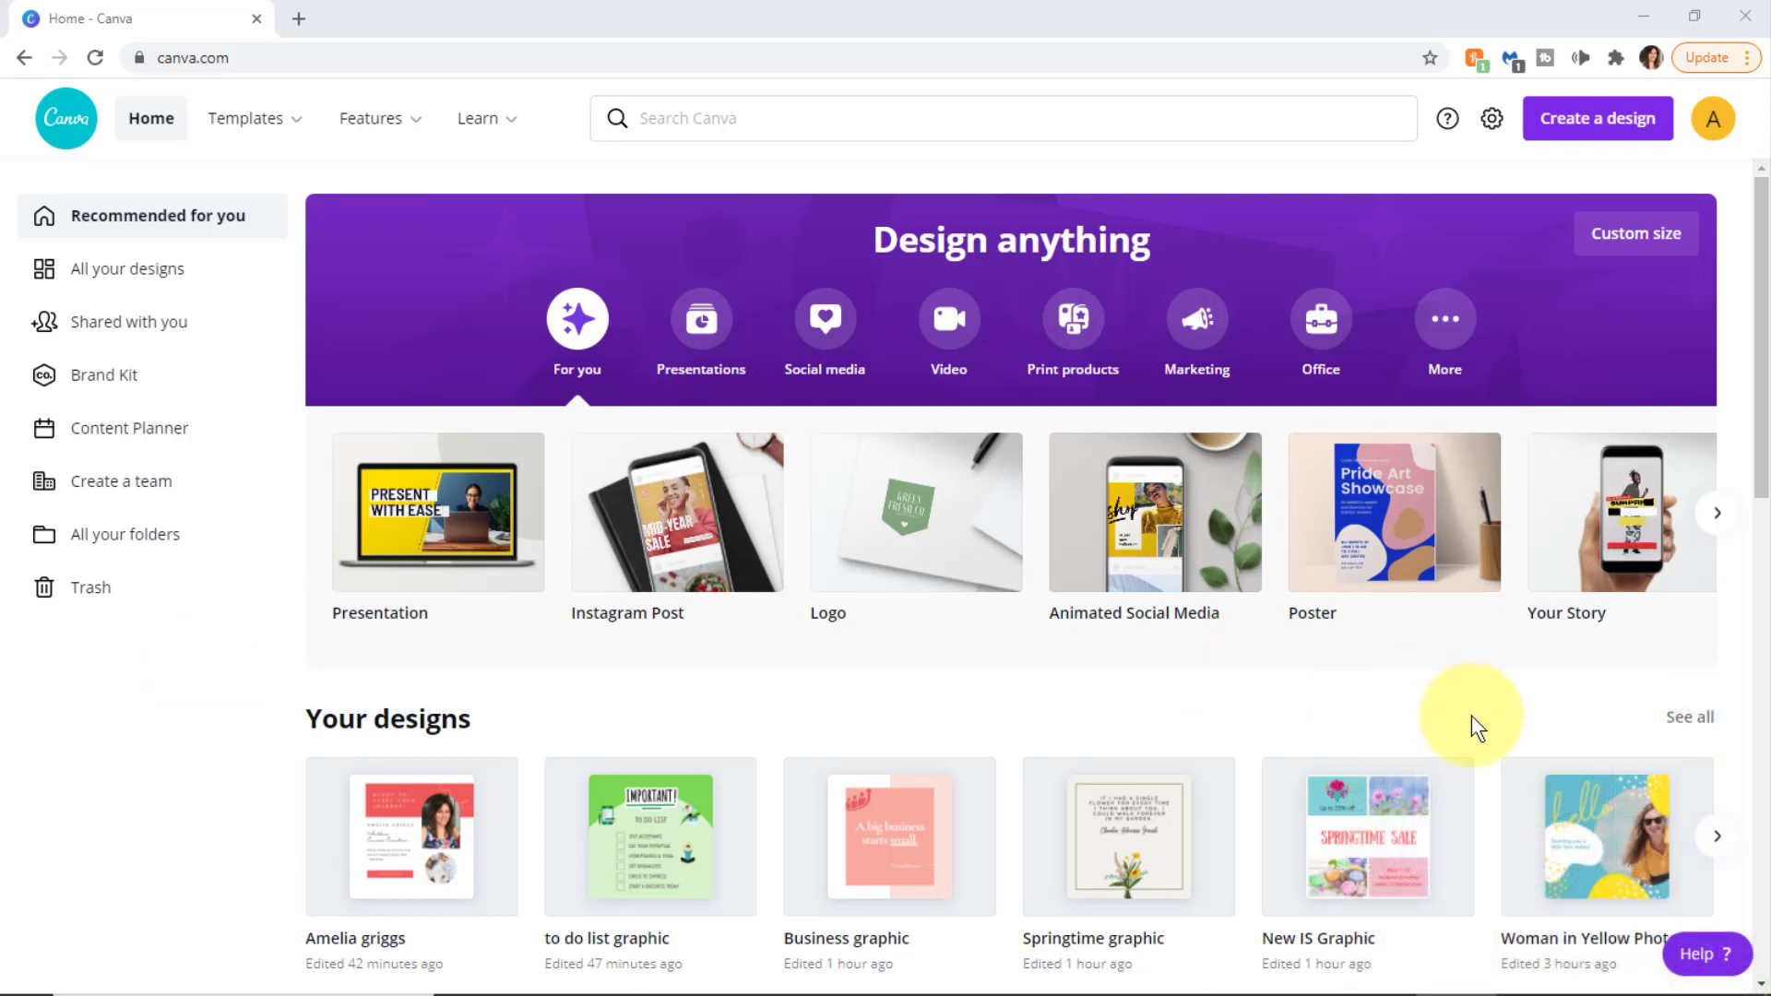
- Open the Woman in Yellow Photo Animated Social Media Graphic design and rotate its bottom yellow blob clockwise
left_click(1603, 833)
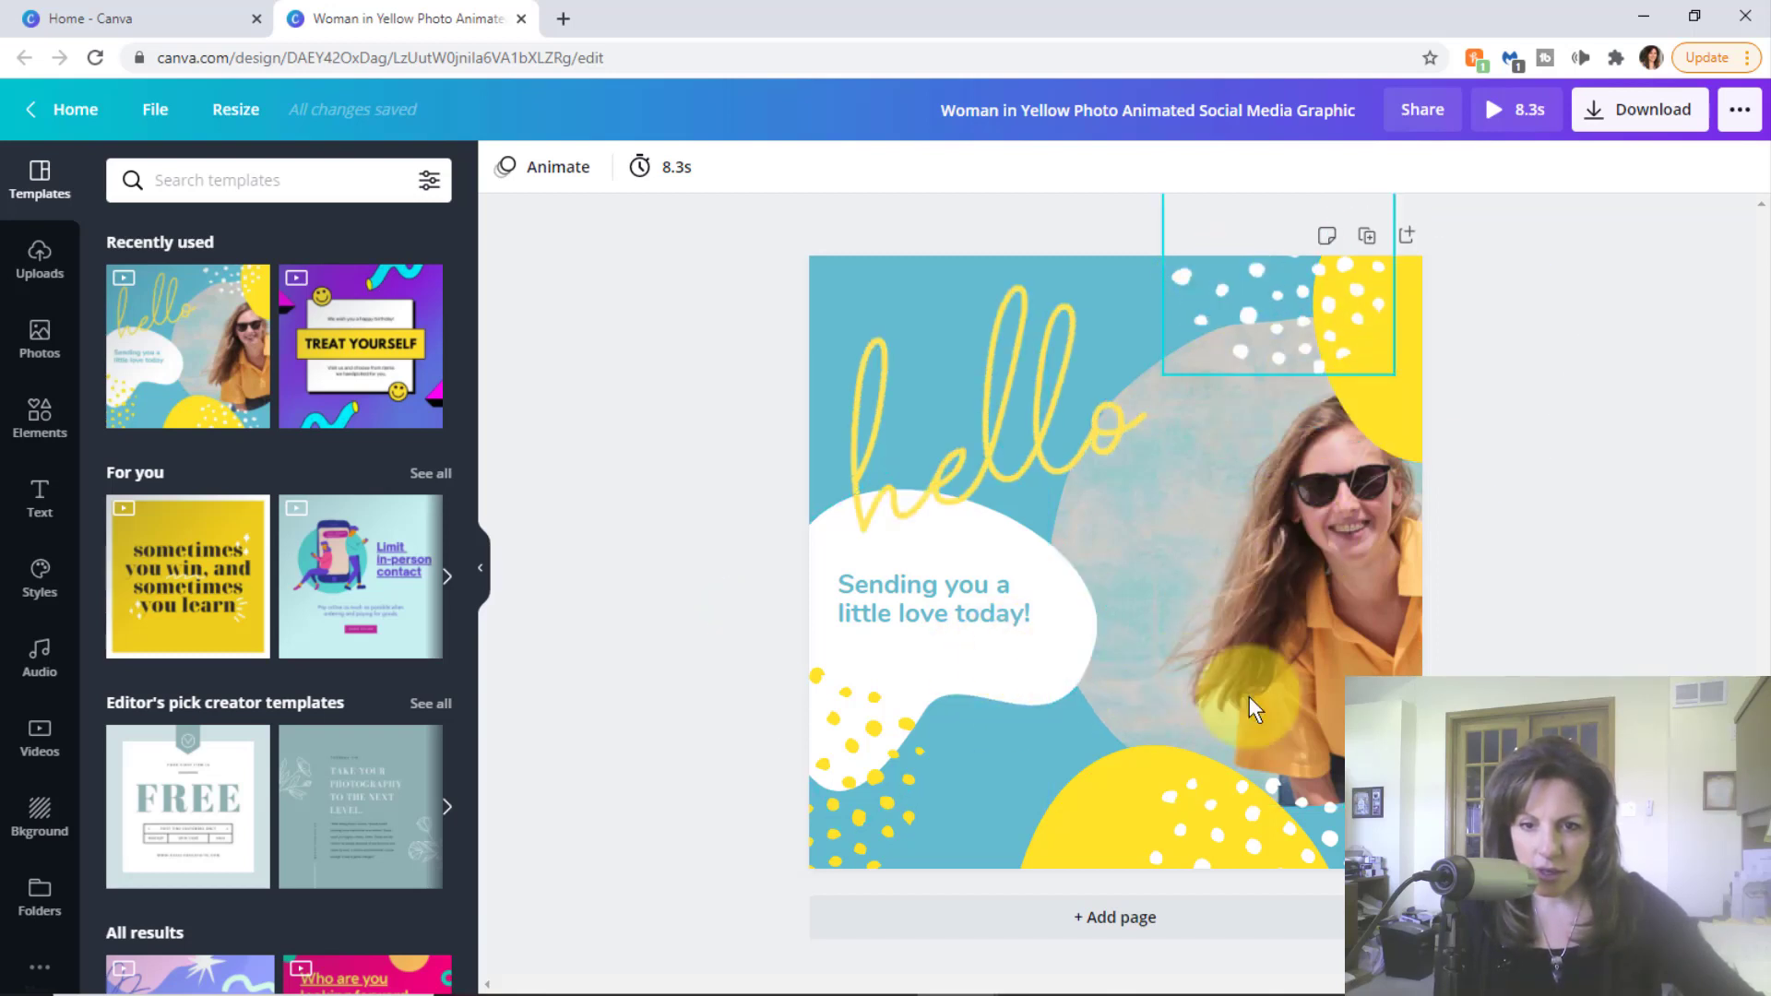
left_click(1097, 804)
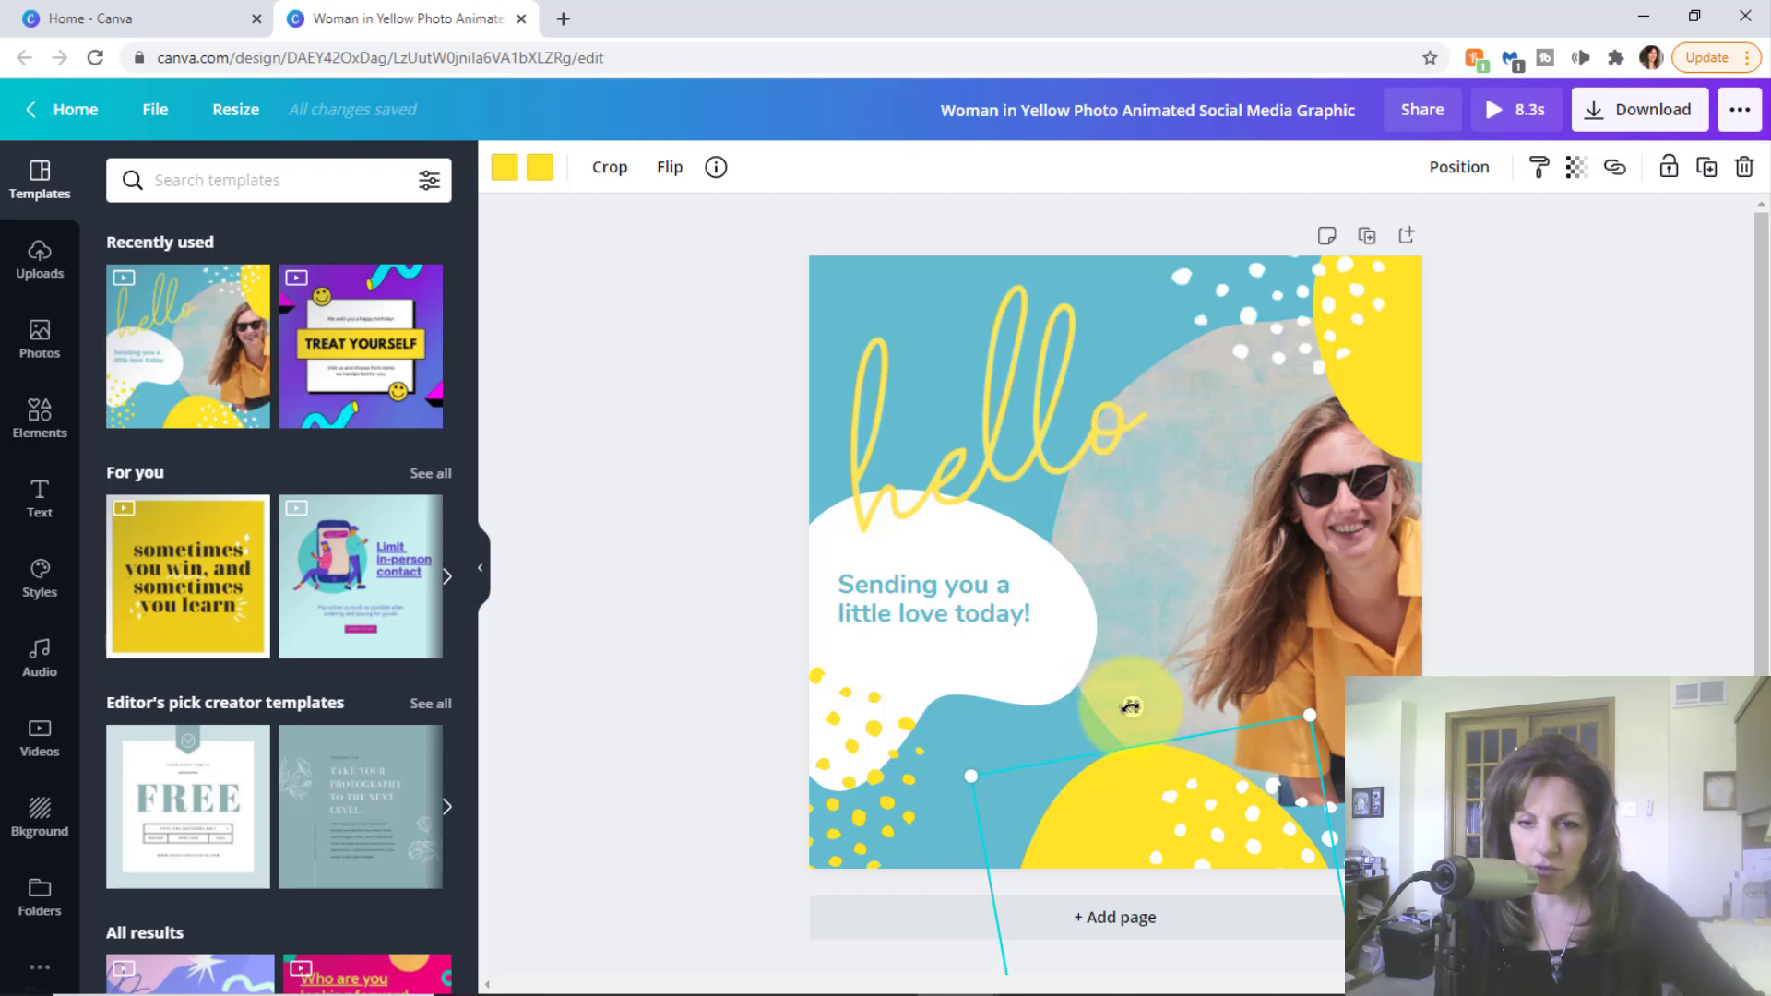
left_click_drag(1130, 706, 1288, 674)
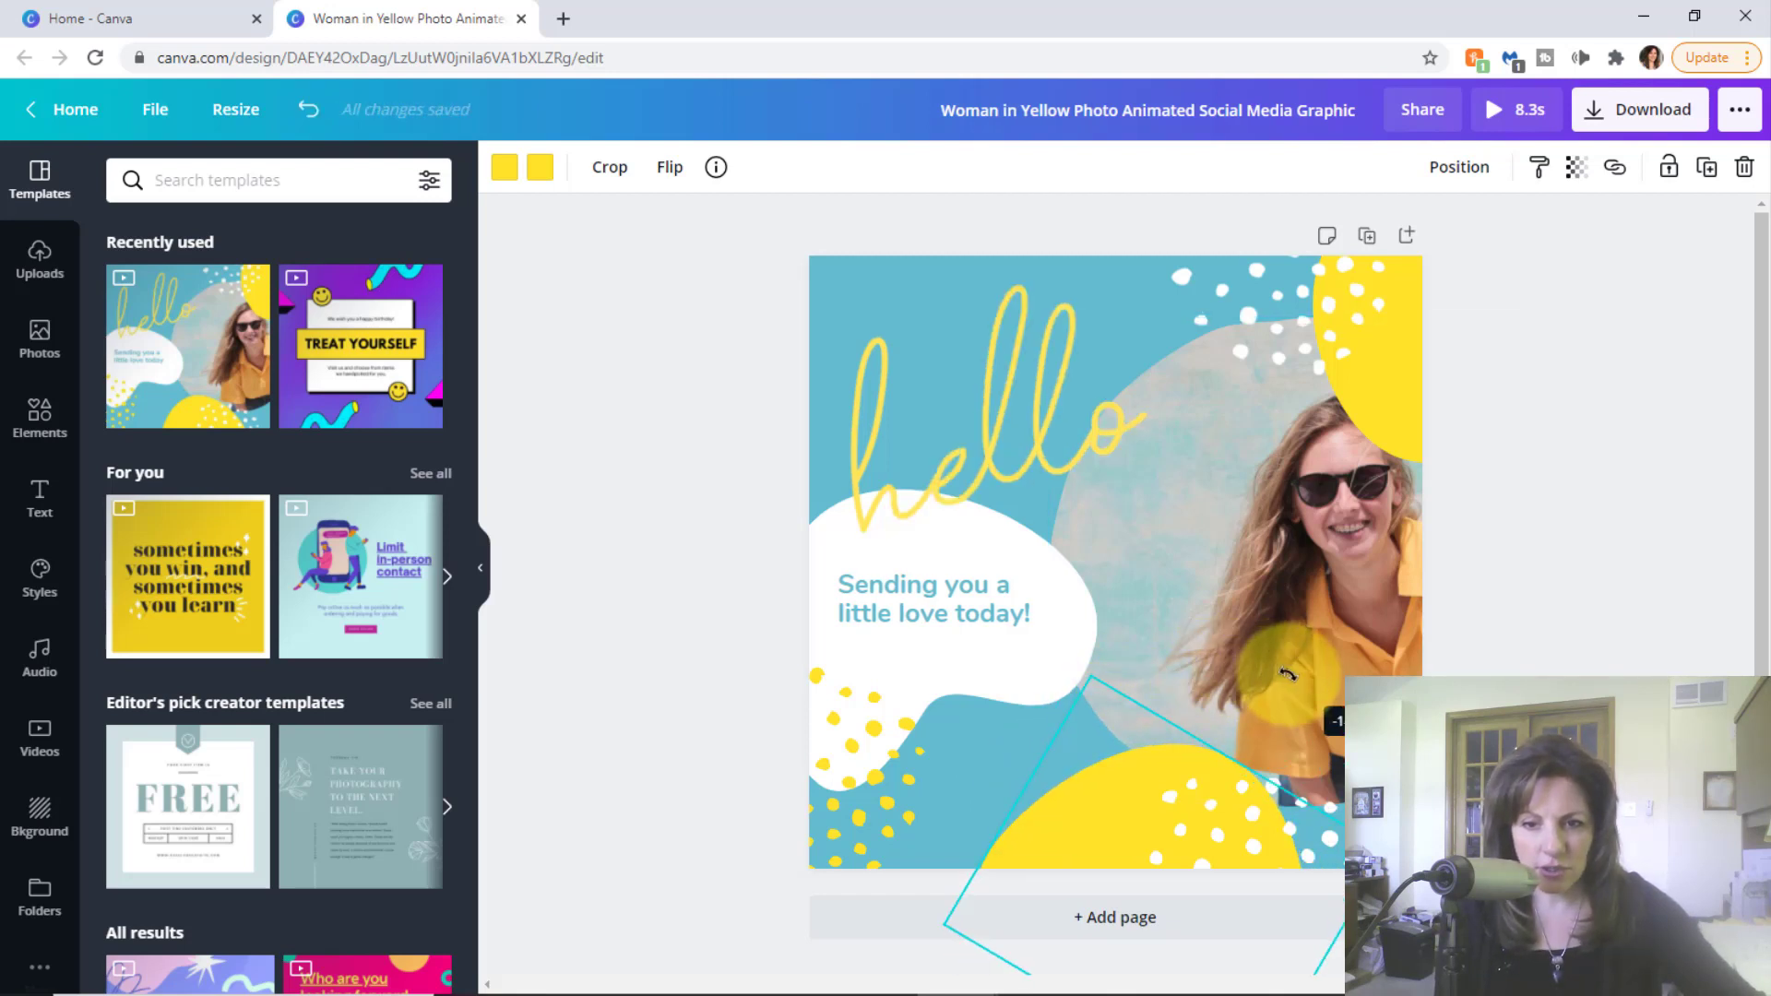
- Raise the bottom yellow blob, rotate it to about -15° with its lobes upward, and place the white dots over it
left_click_drag(1138, 771, 1257, 562)
left_click_drag(1126, 771, 1162, 668)
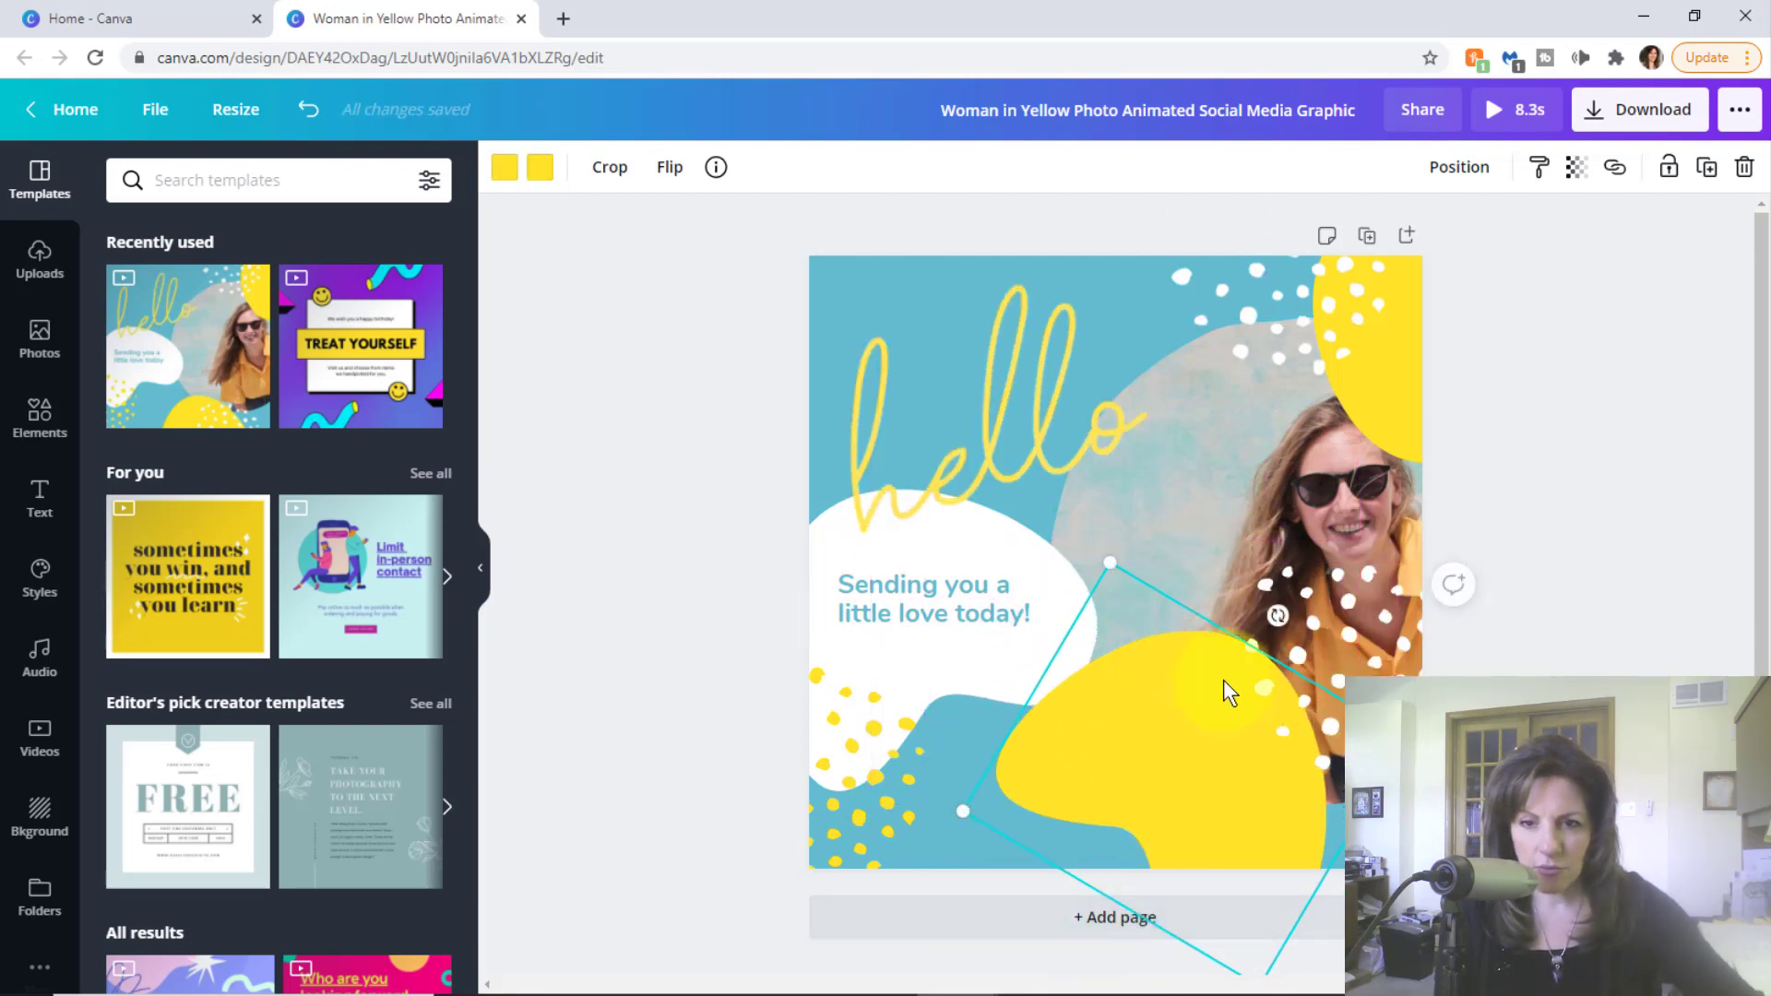
left_click_drag(1277, 616, 1199, 803)
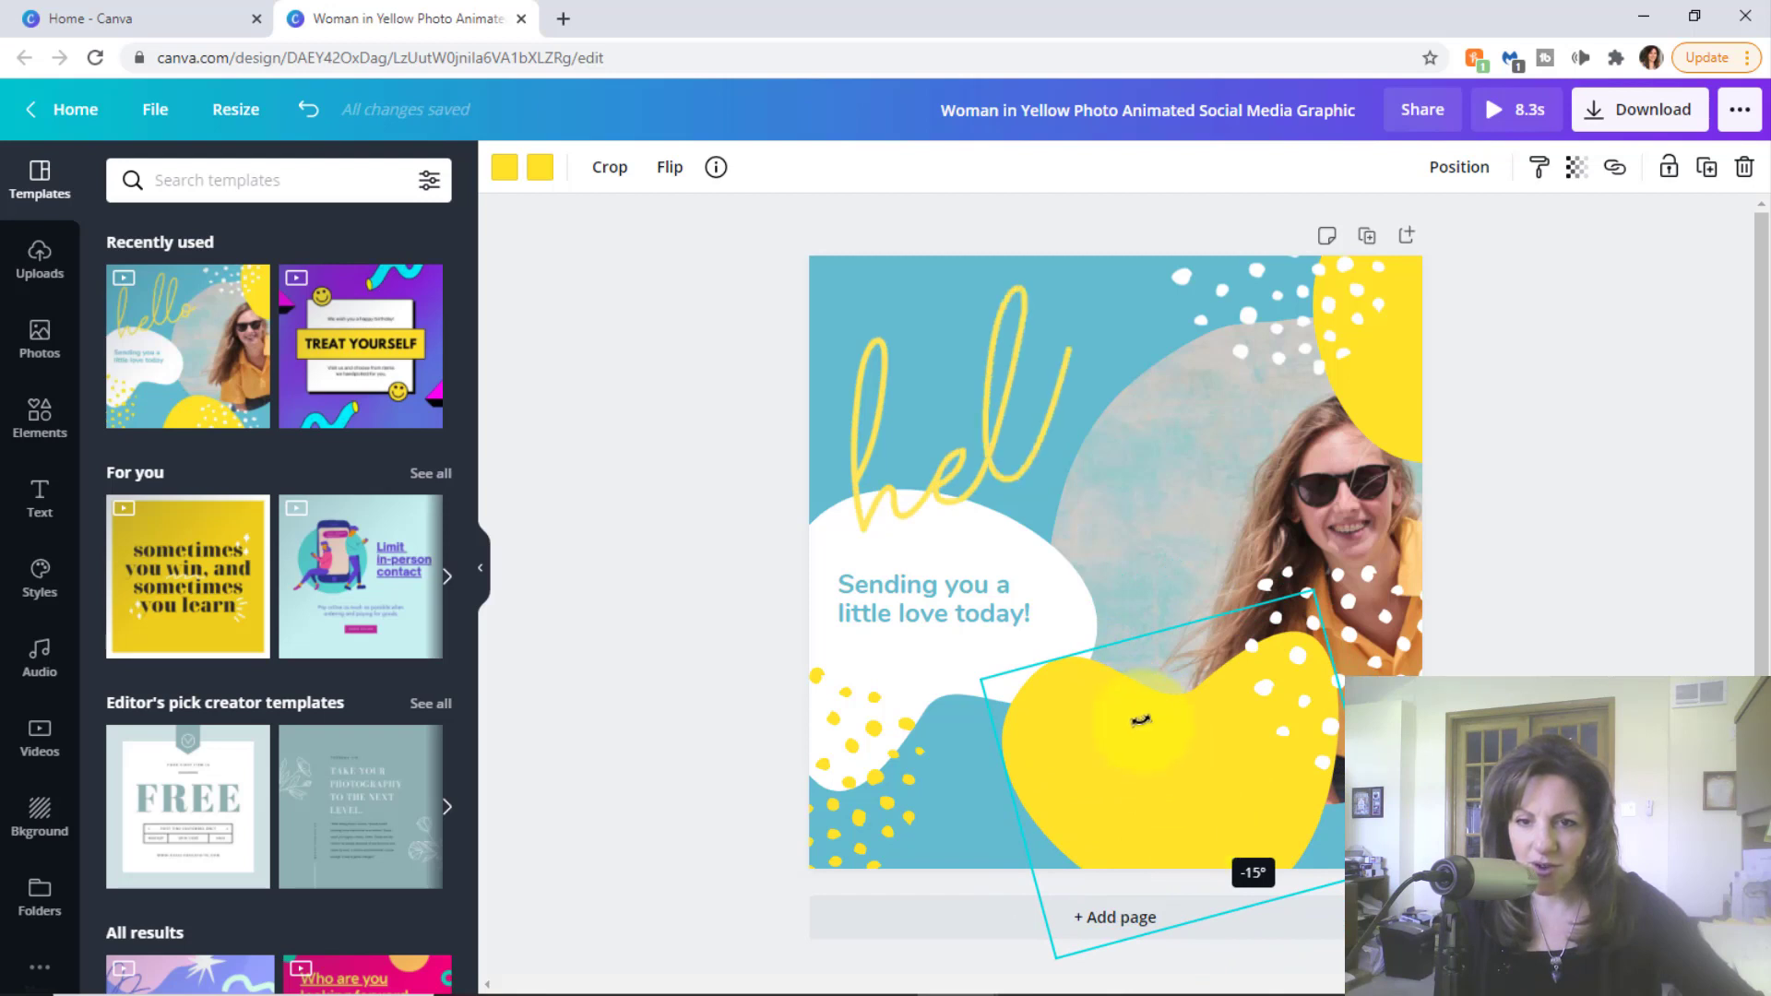
left_click_drag(1141, 719, 1179, 726)
left_click_drag(1354, 628, 1206, 759)
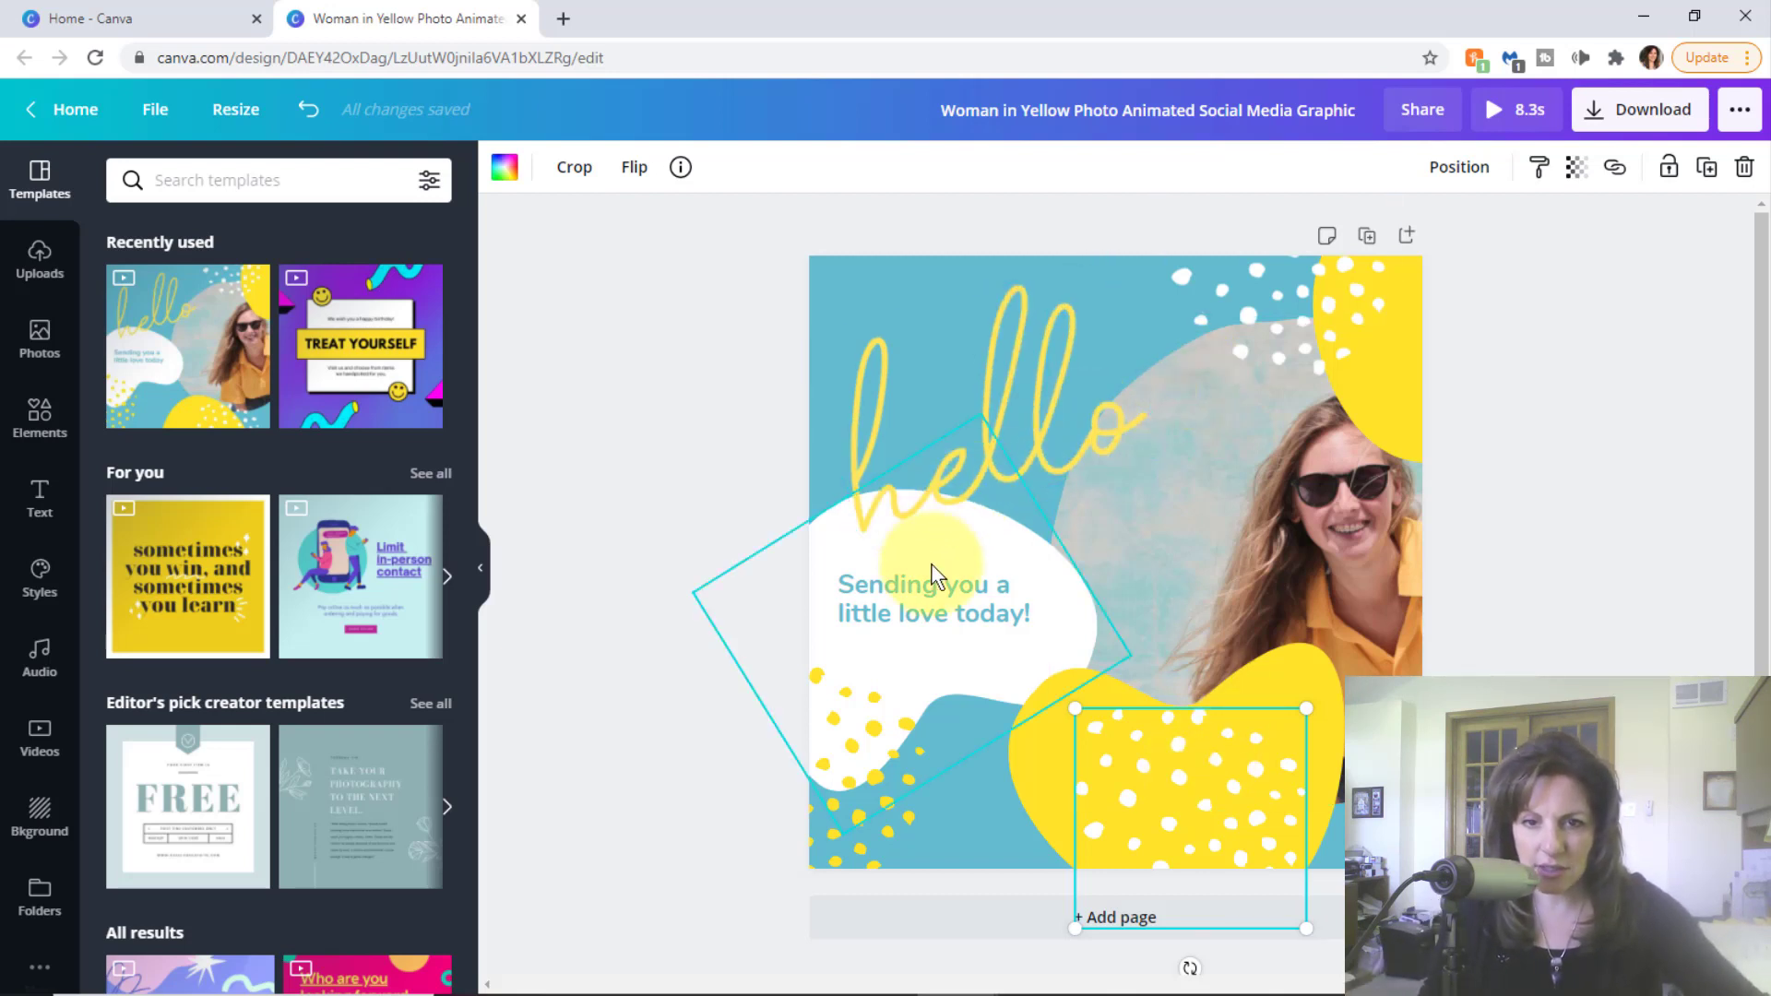
- Apply the Curve text effect to "Sending you a little love today!" with a curve value of 40
left_click(918, 594)
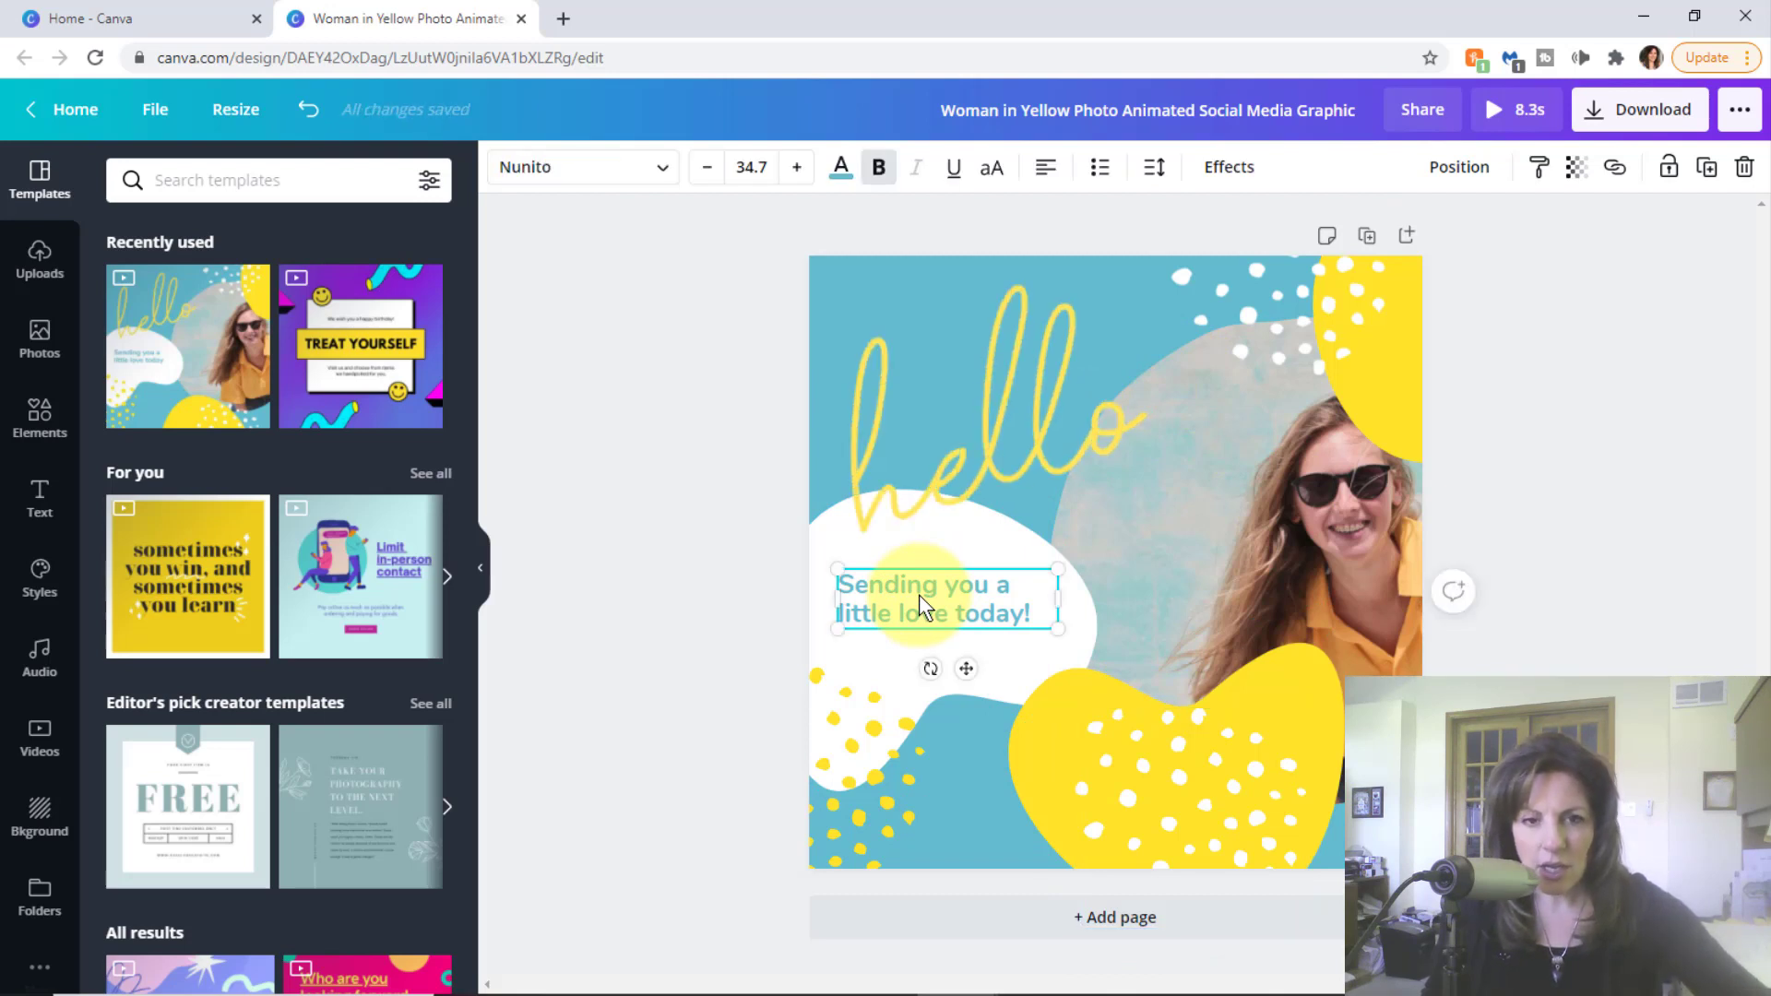
left_click(1236, 177)
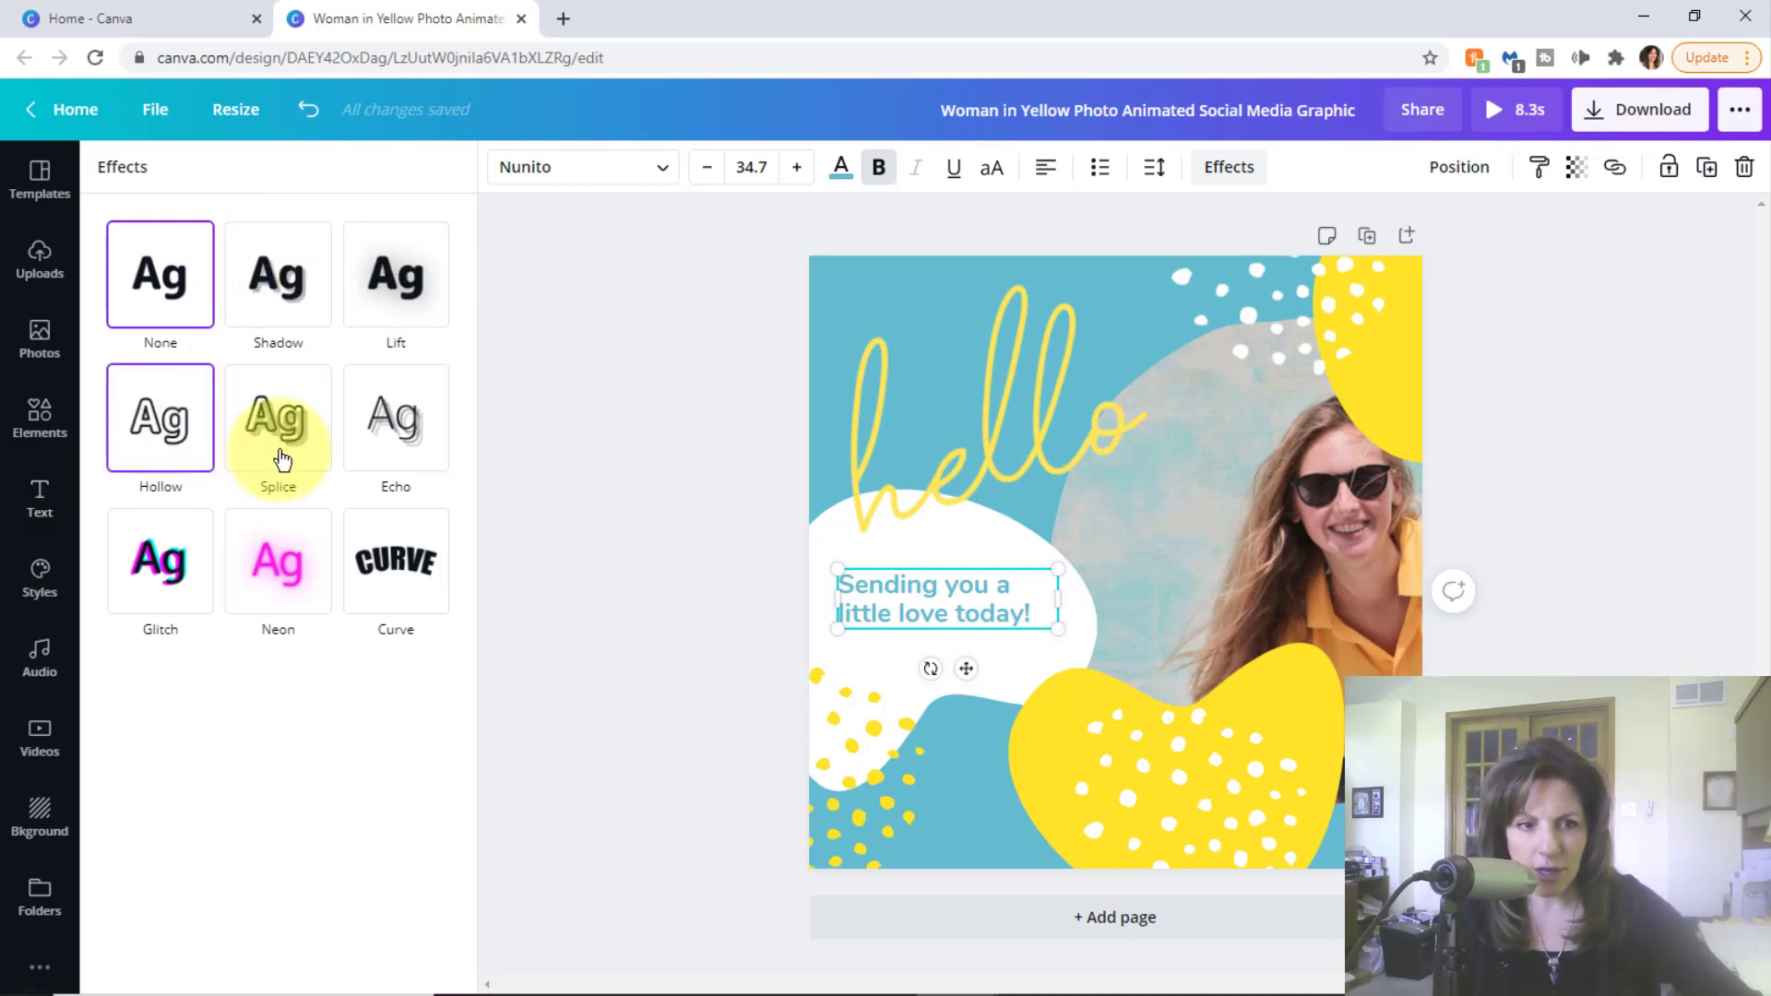
left_click(403, 564)
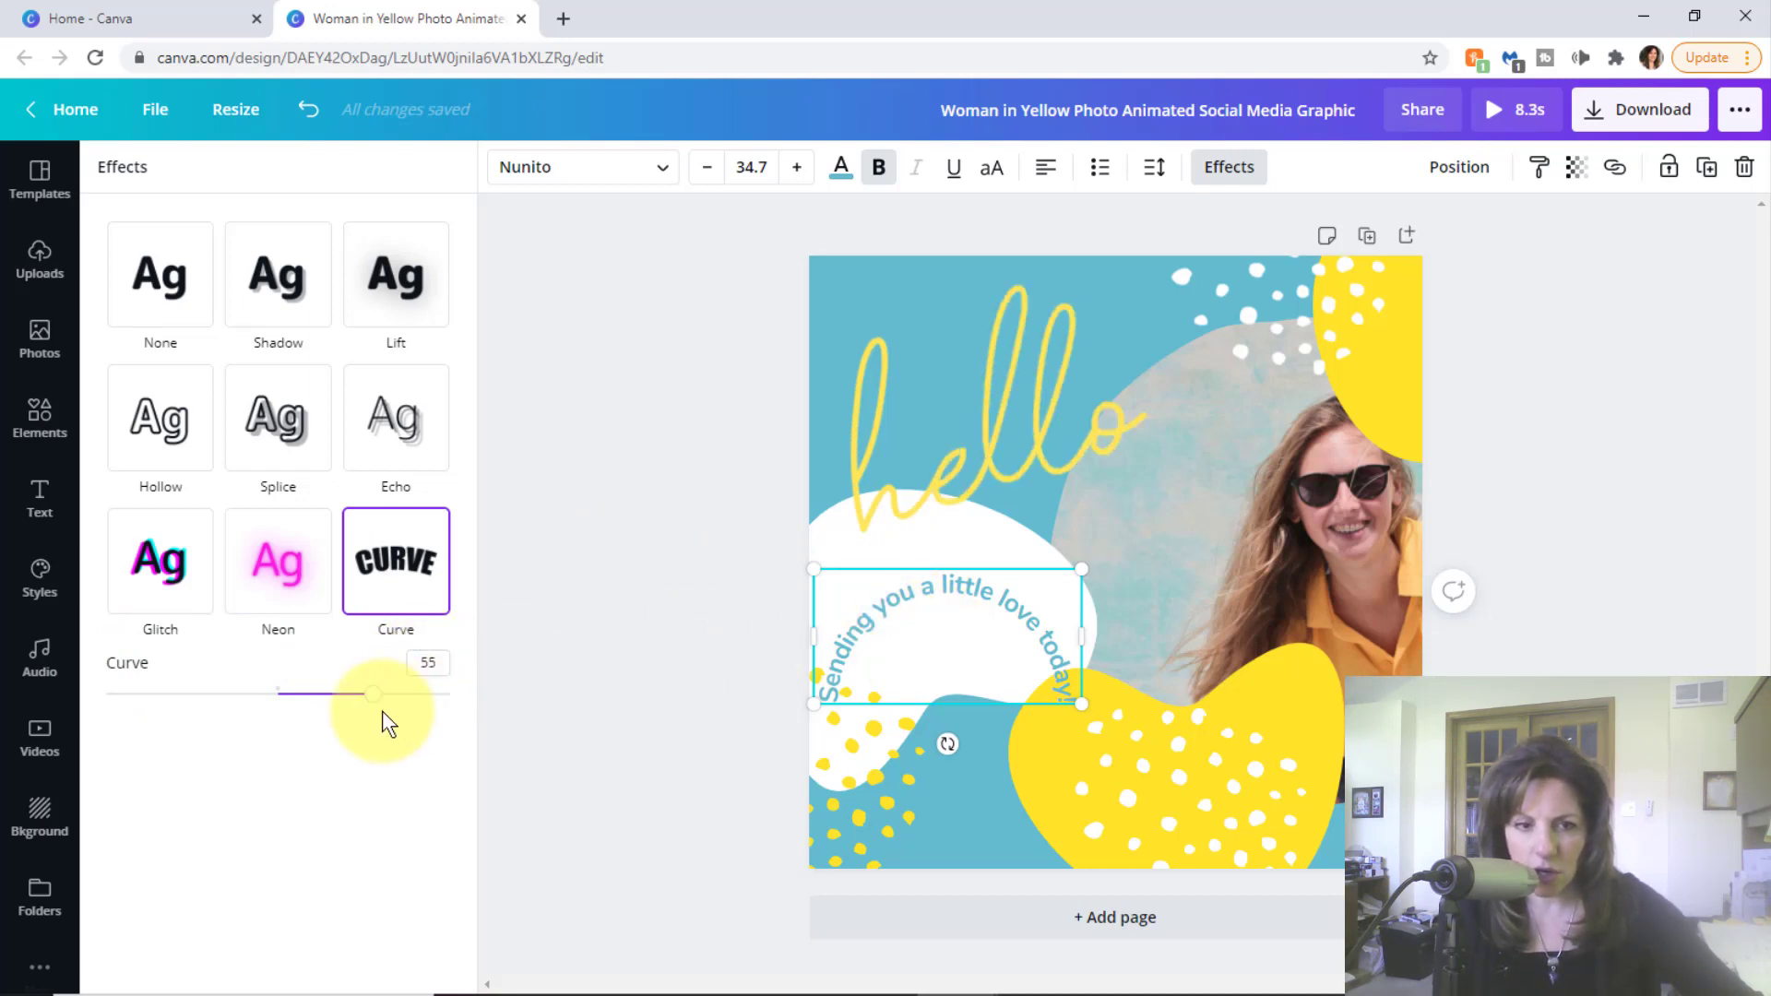
mouse_move(373, 705)
left_mouse_down()
mouse_move(326, 693)
mouse_move(348, 688)
left_mouse_up()
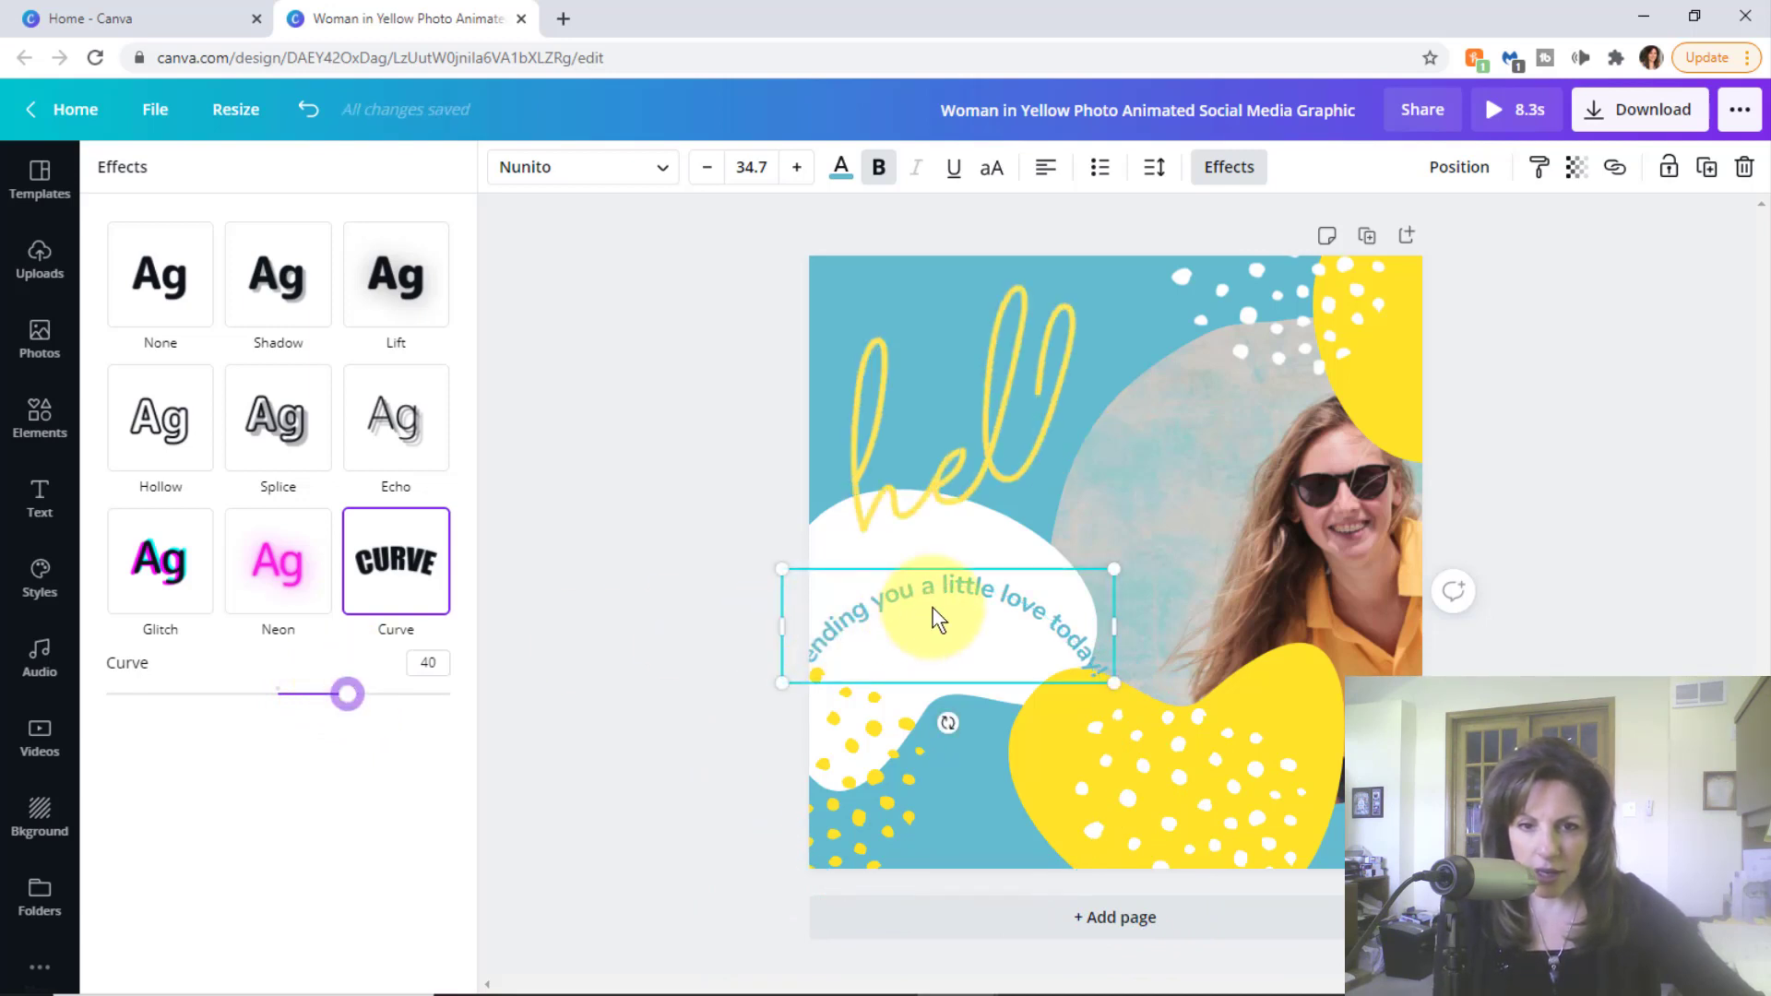
- Enlarge the white blob slightly and fit the curved "Sending you a little love today!" text along its upper edge
left_click_drag(933, 588, 1296, 564)
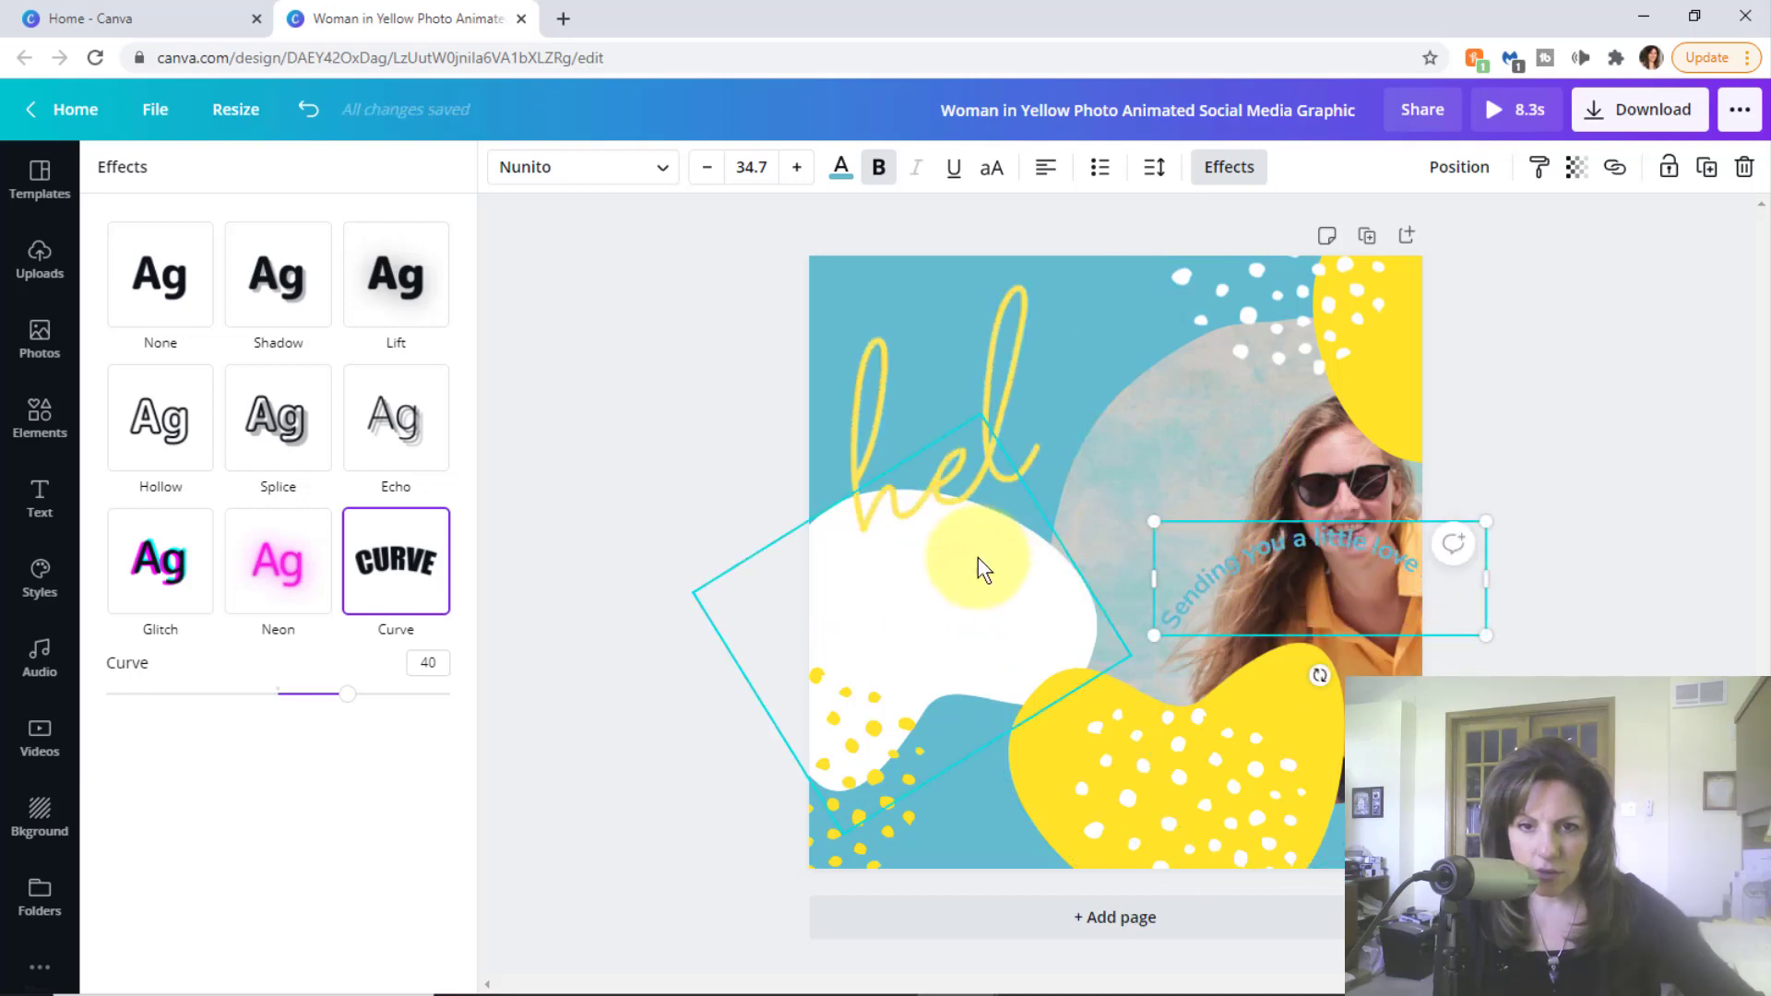
left_click(978, 557)
left_click_drag(1139, 656, 1185, 636)
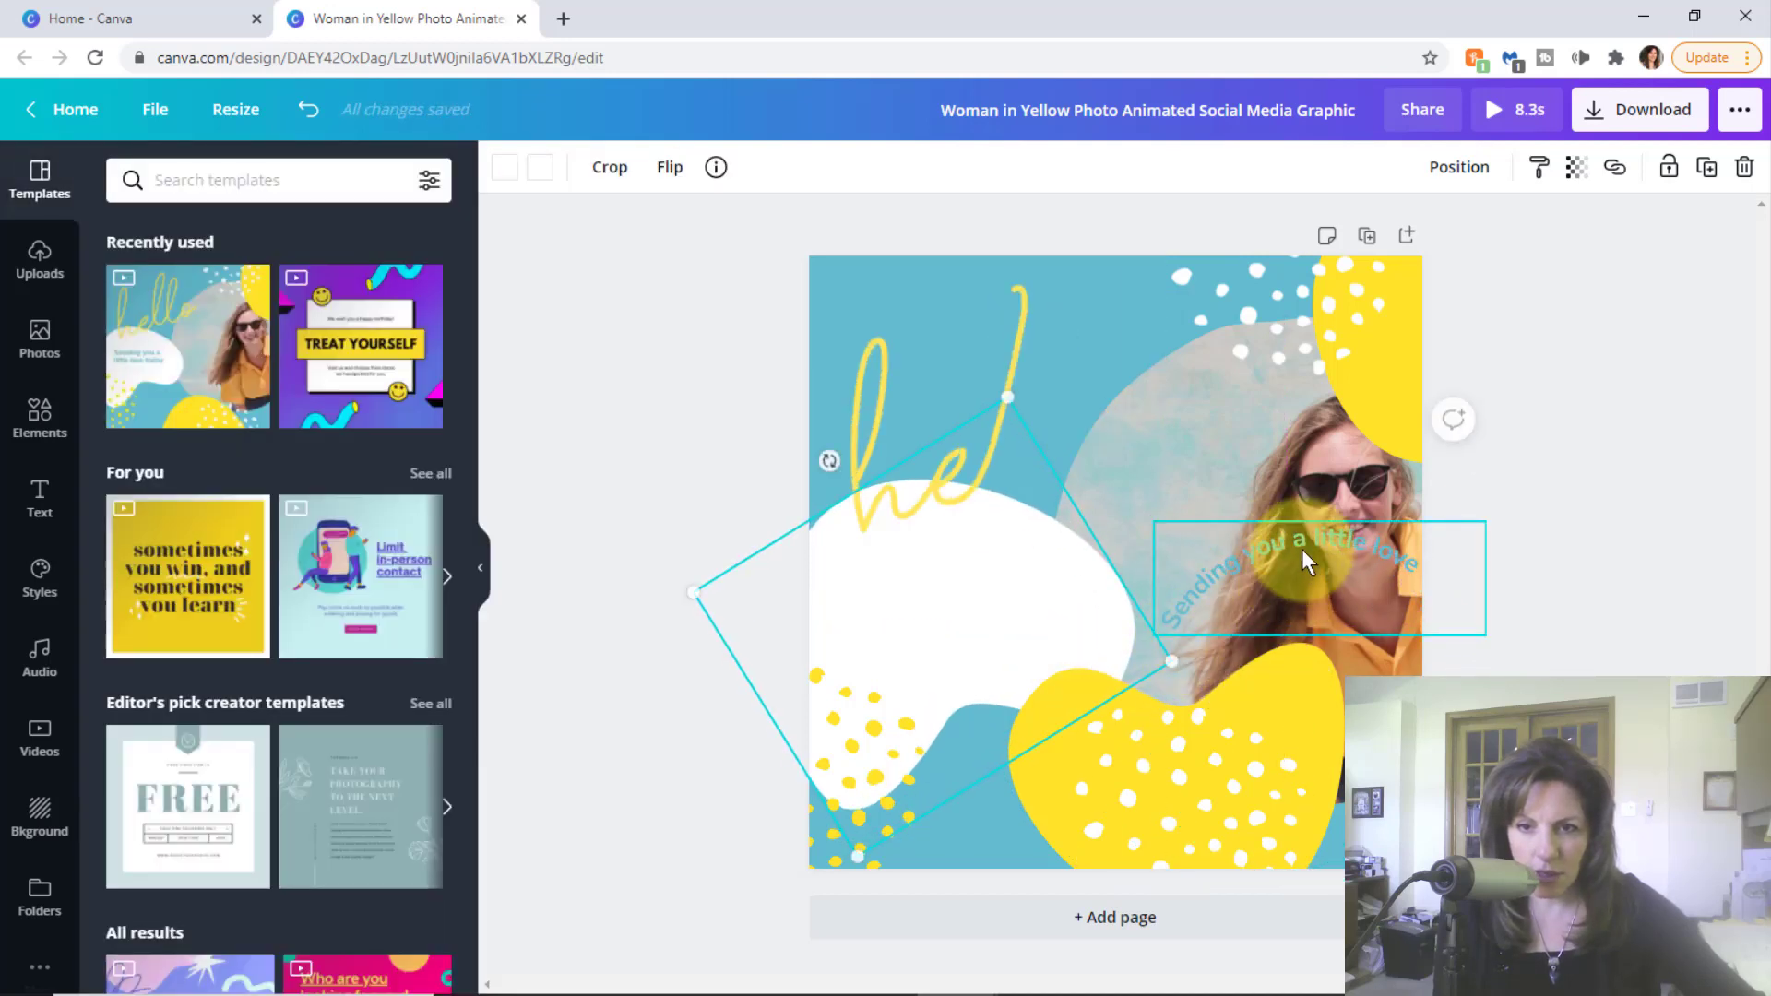
left_click_drag(1303, 535, 955, 524)
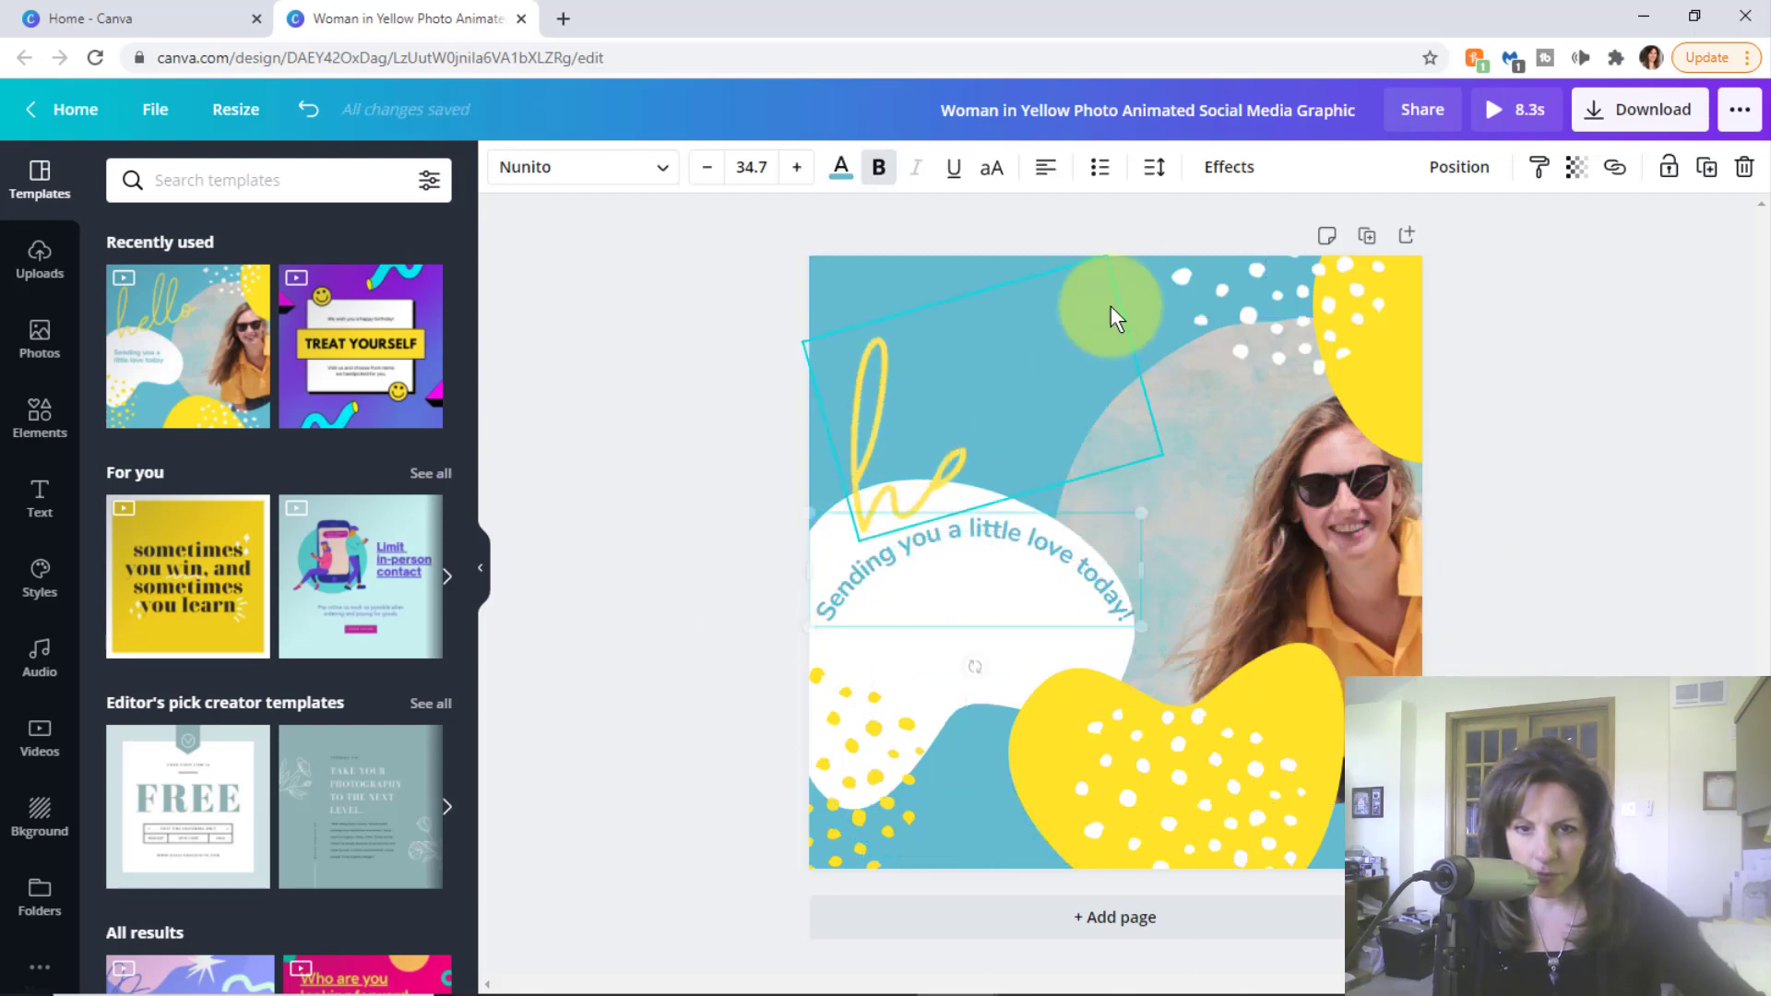
left_click(1535, 476)
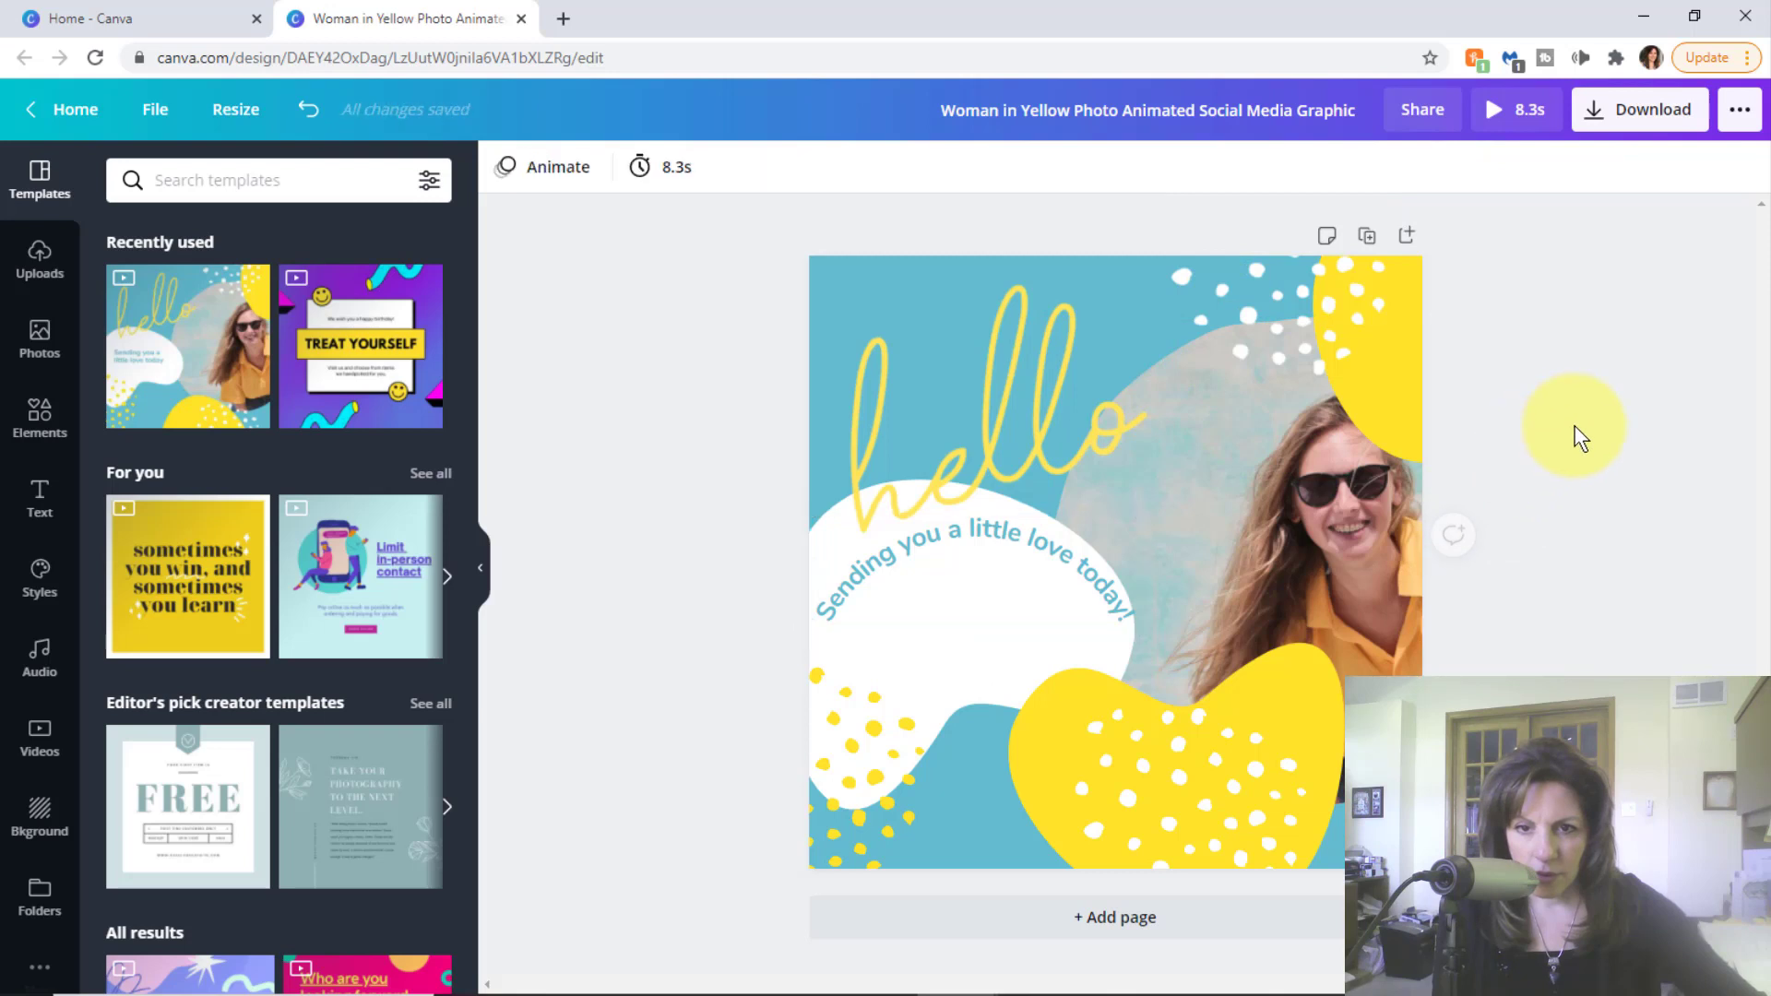
left_click(980, 599)
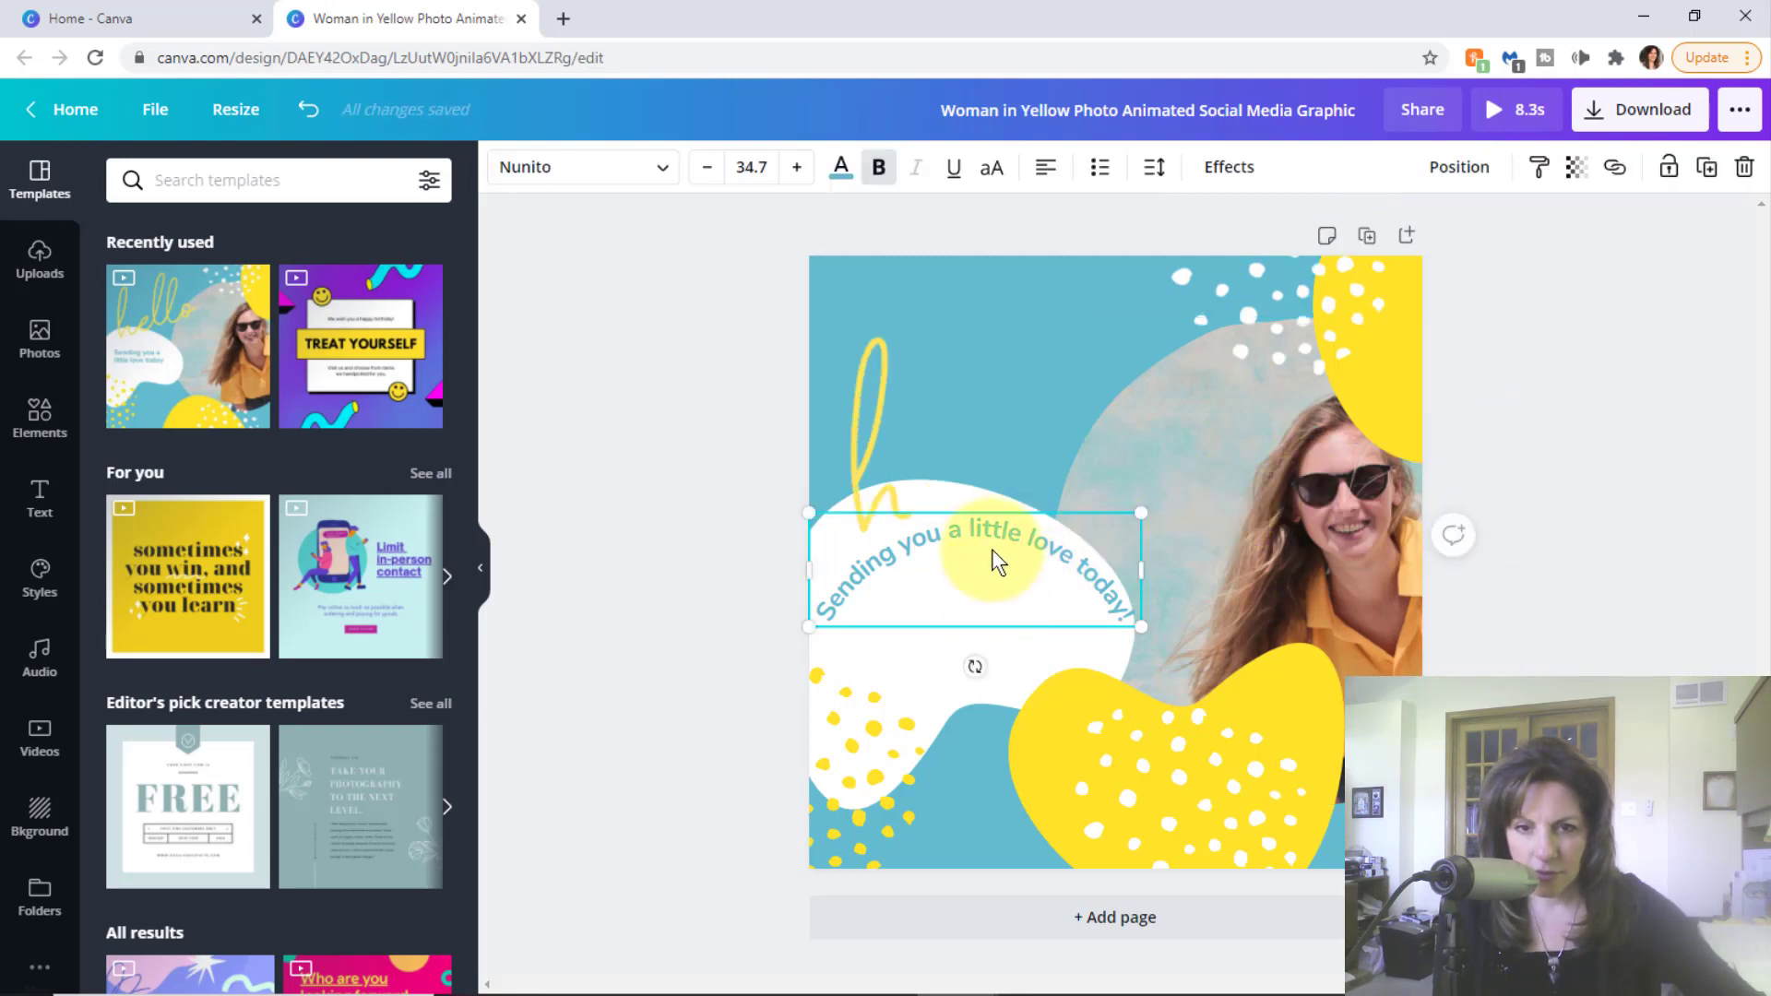
left_click(1608, 318)
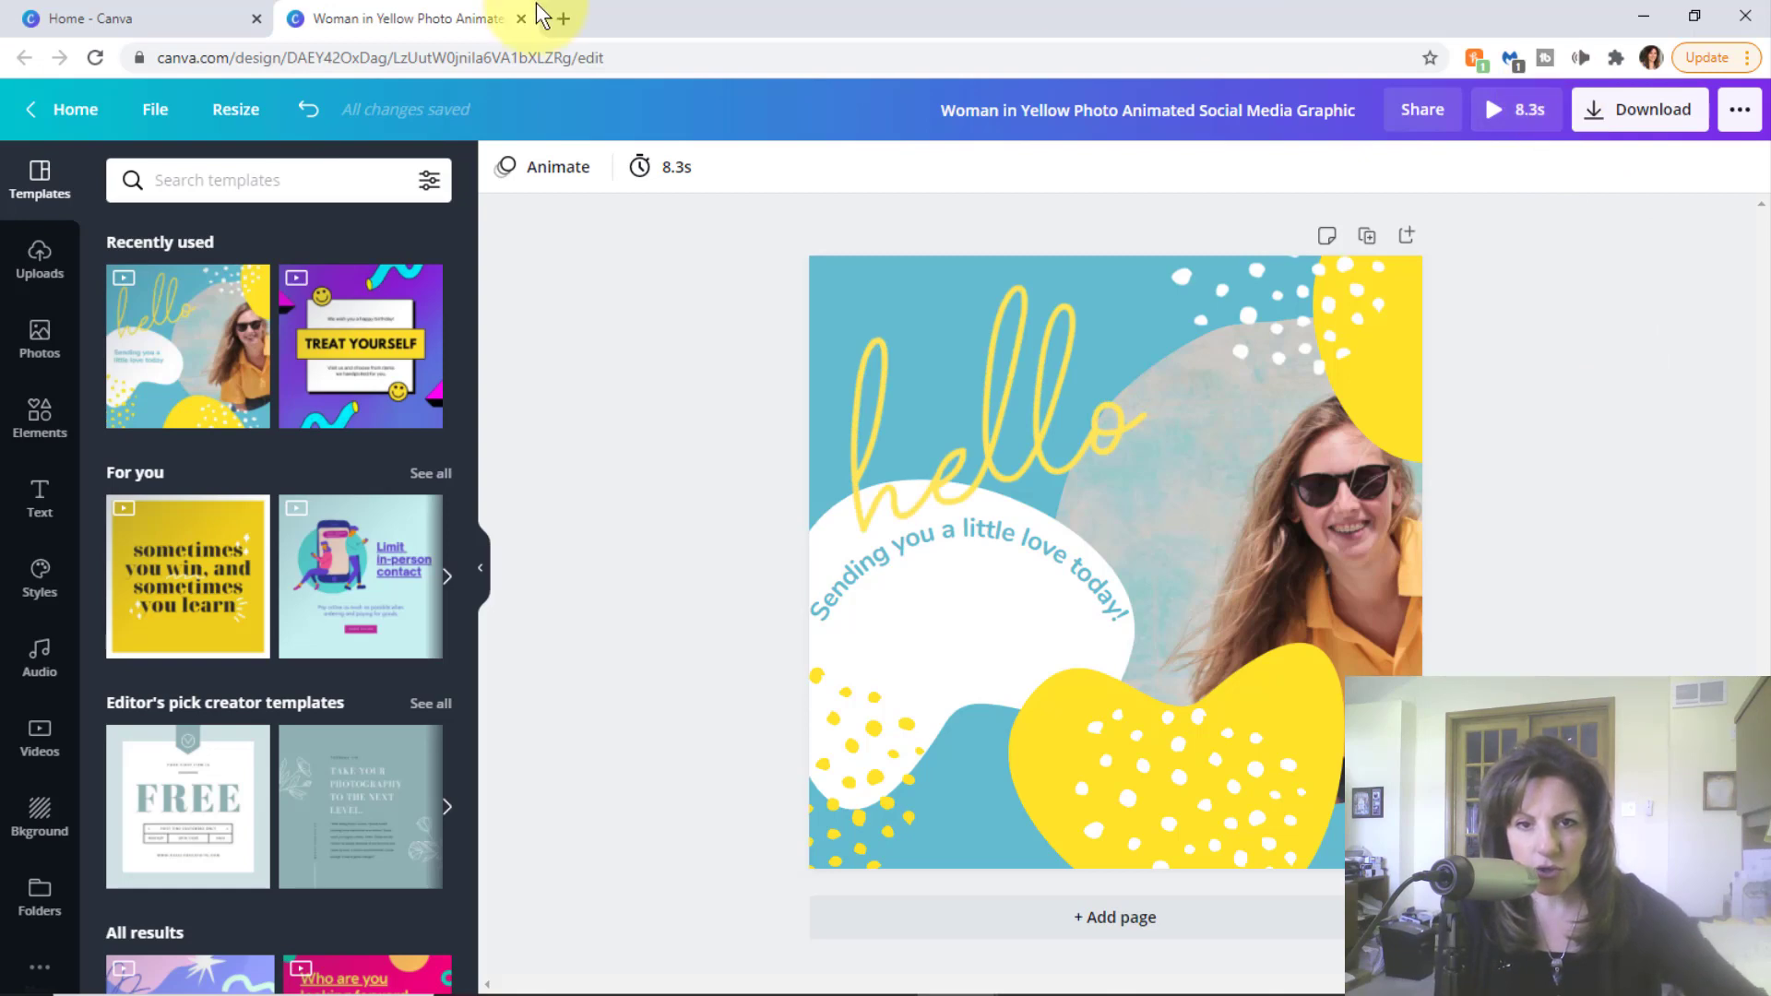
- Return to the Canva home page and create a new blank Instagram Post design
left_click(120, 24)
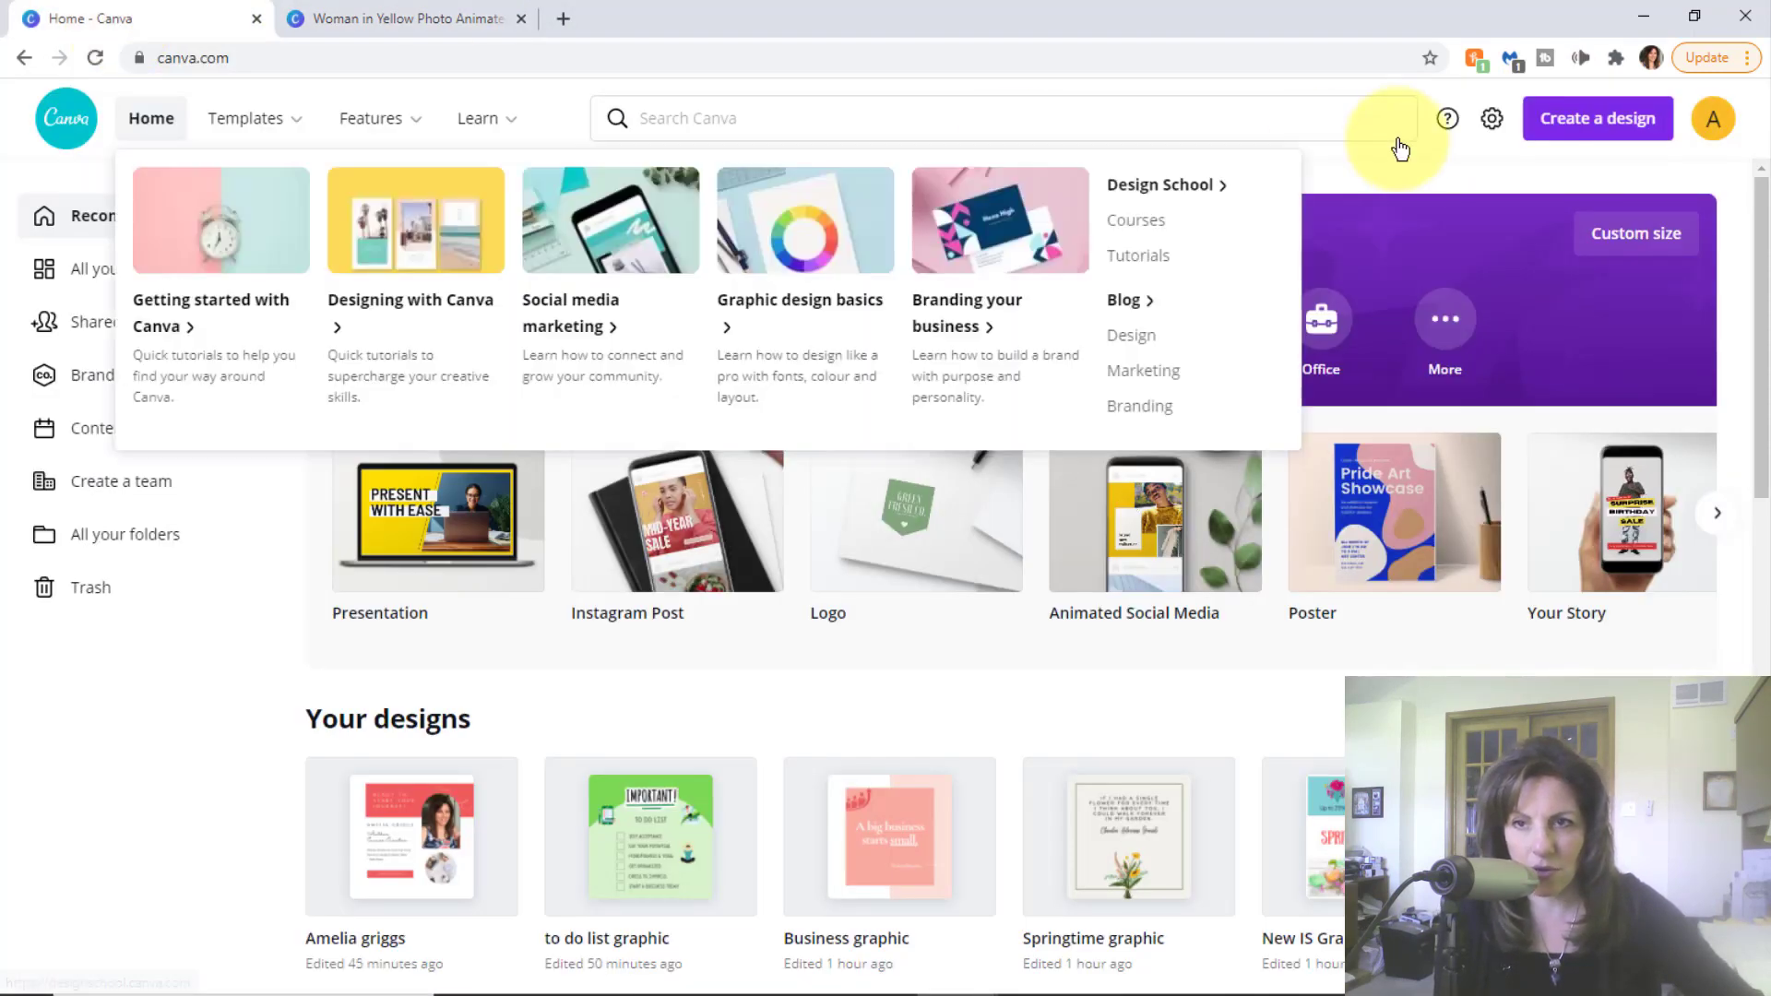
left_click(1591, 121)
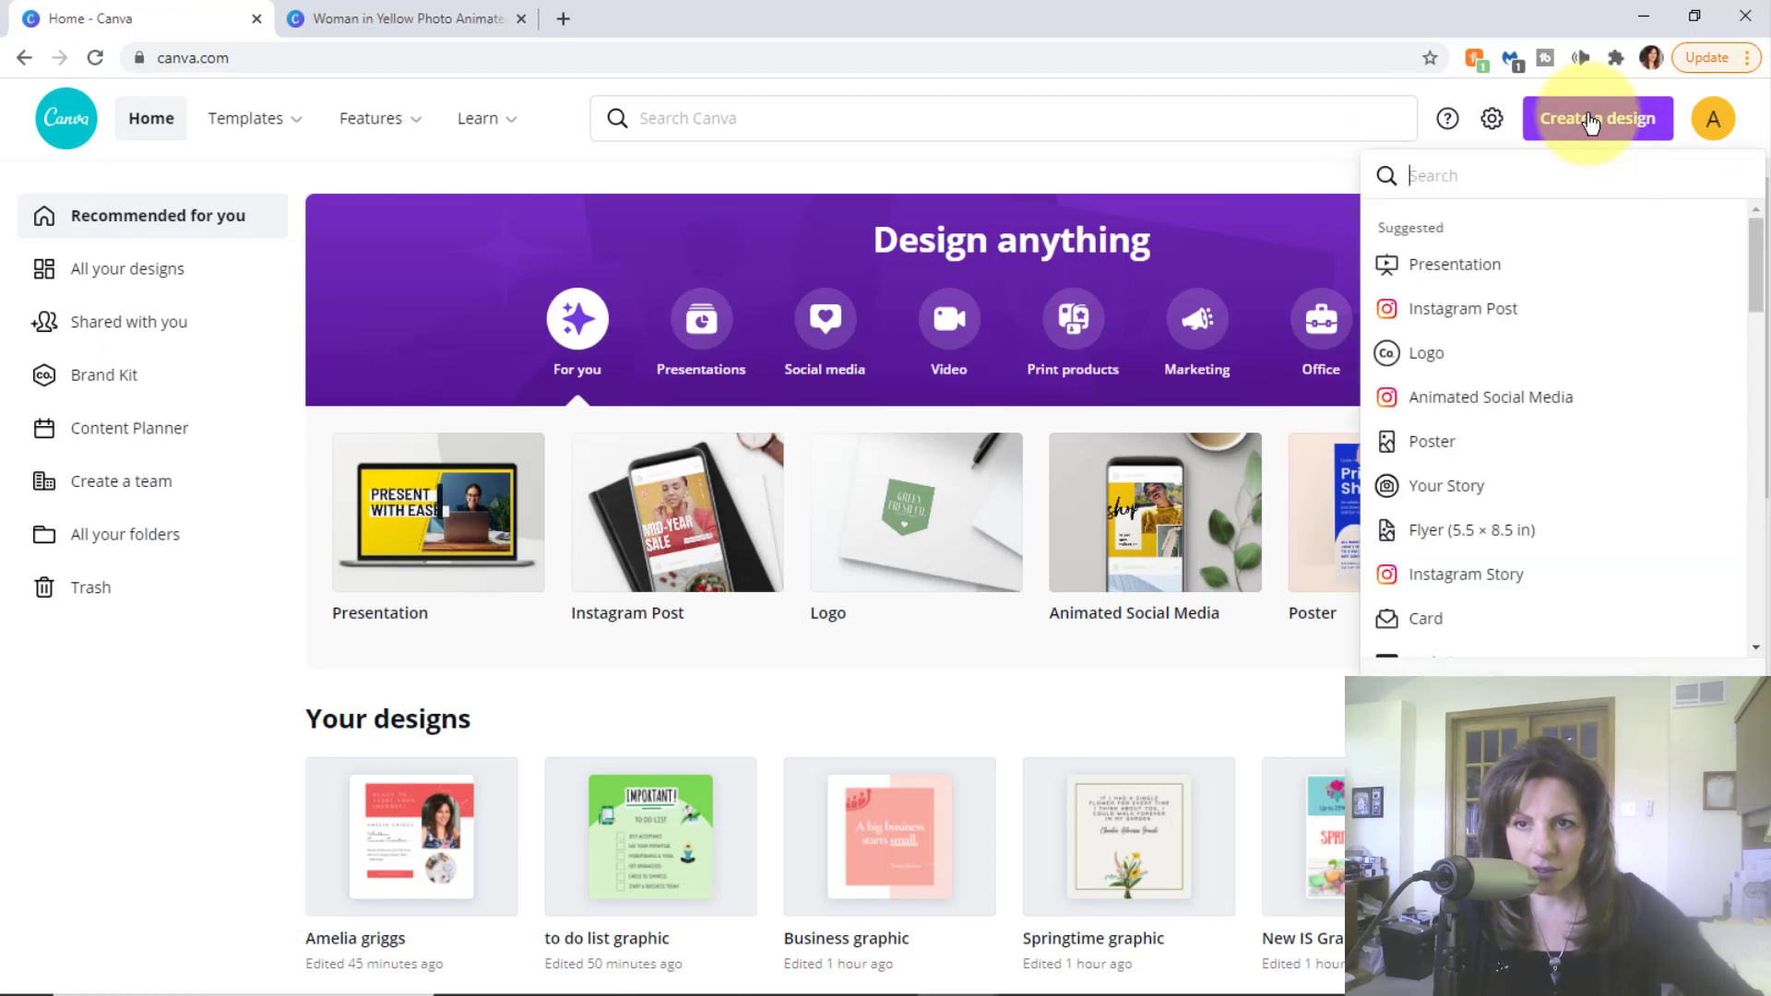
left_click(1473, 313)
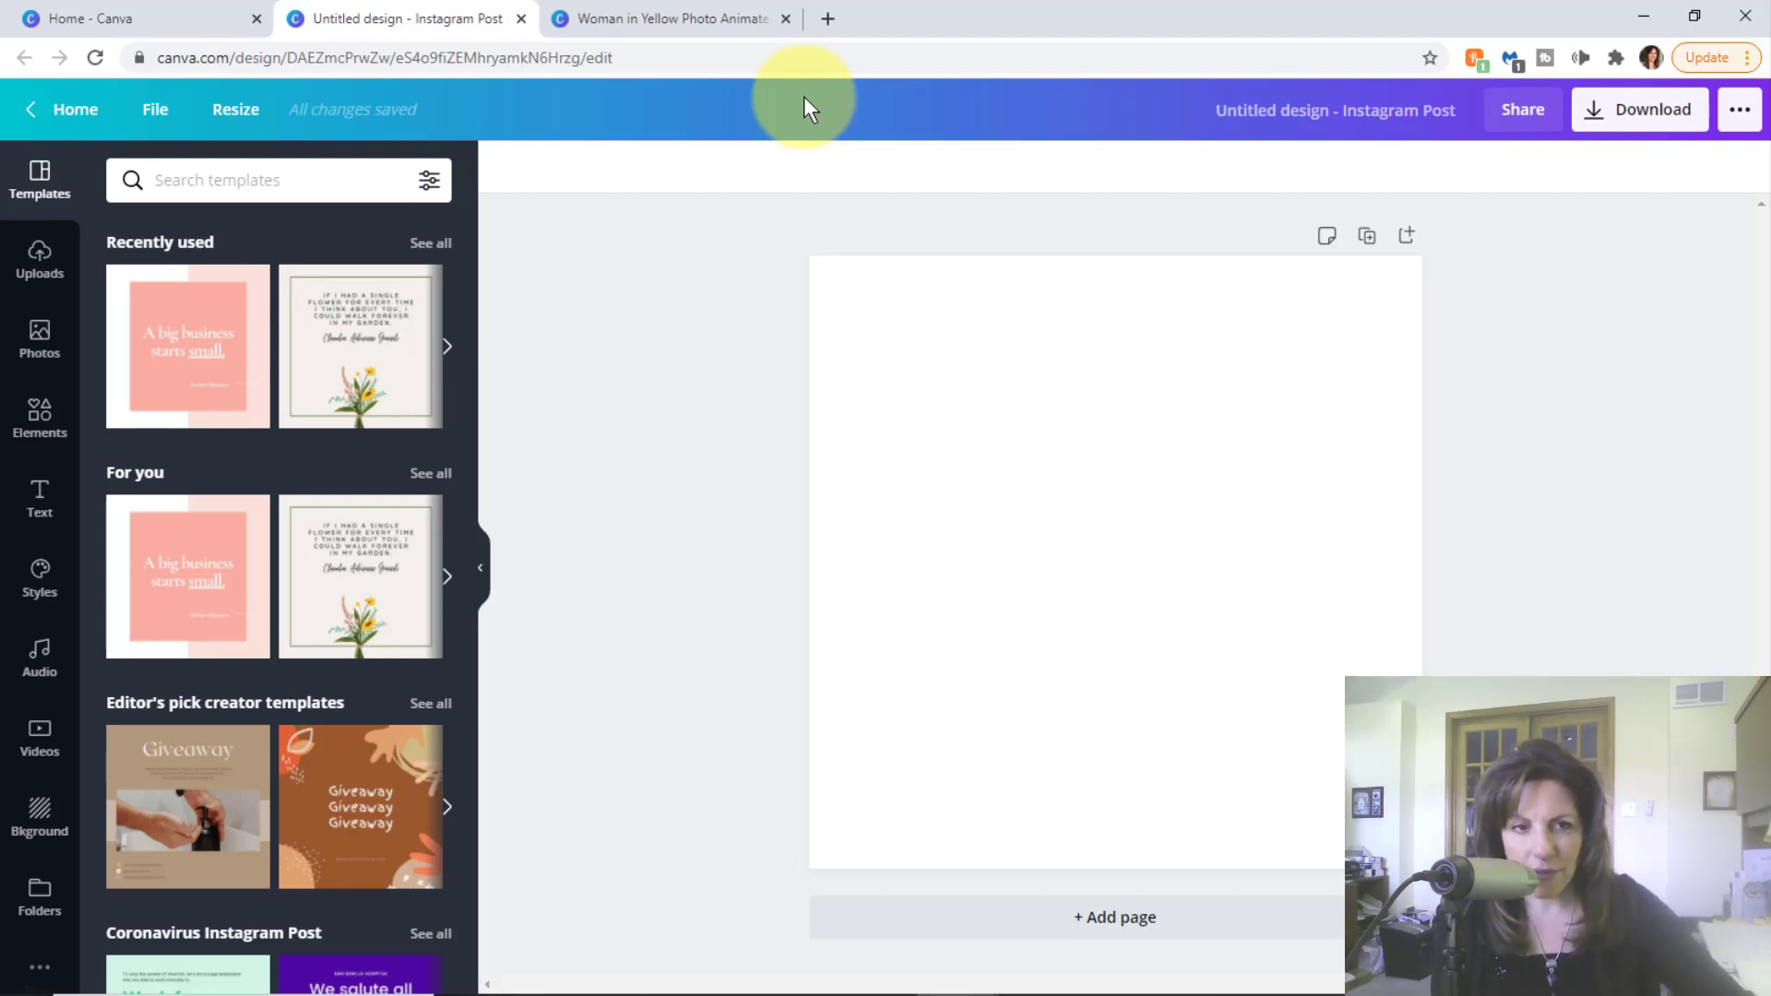
- Set the page background to the first Landscapes photo, showing a desert under a blue sky
left_click(39, 816)
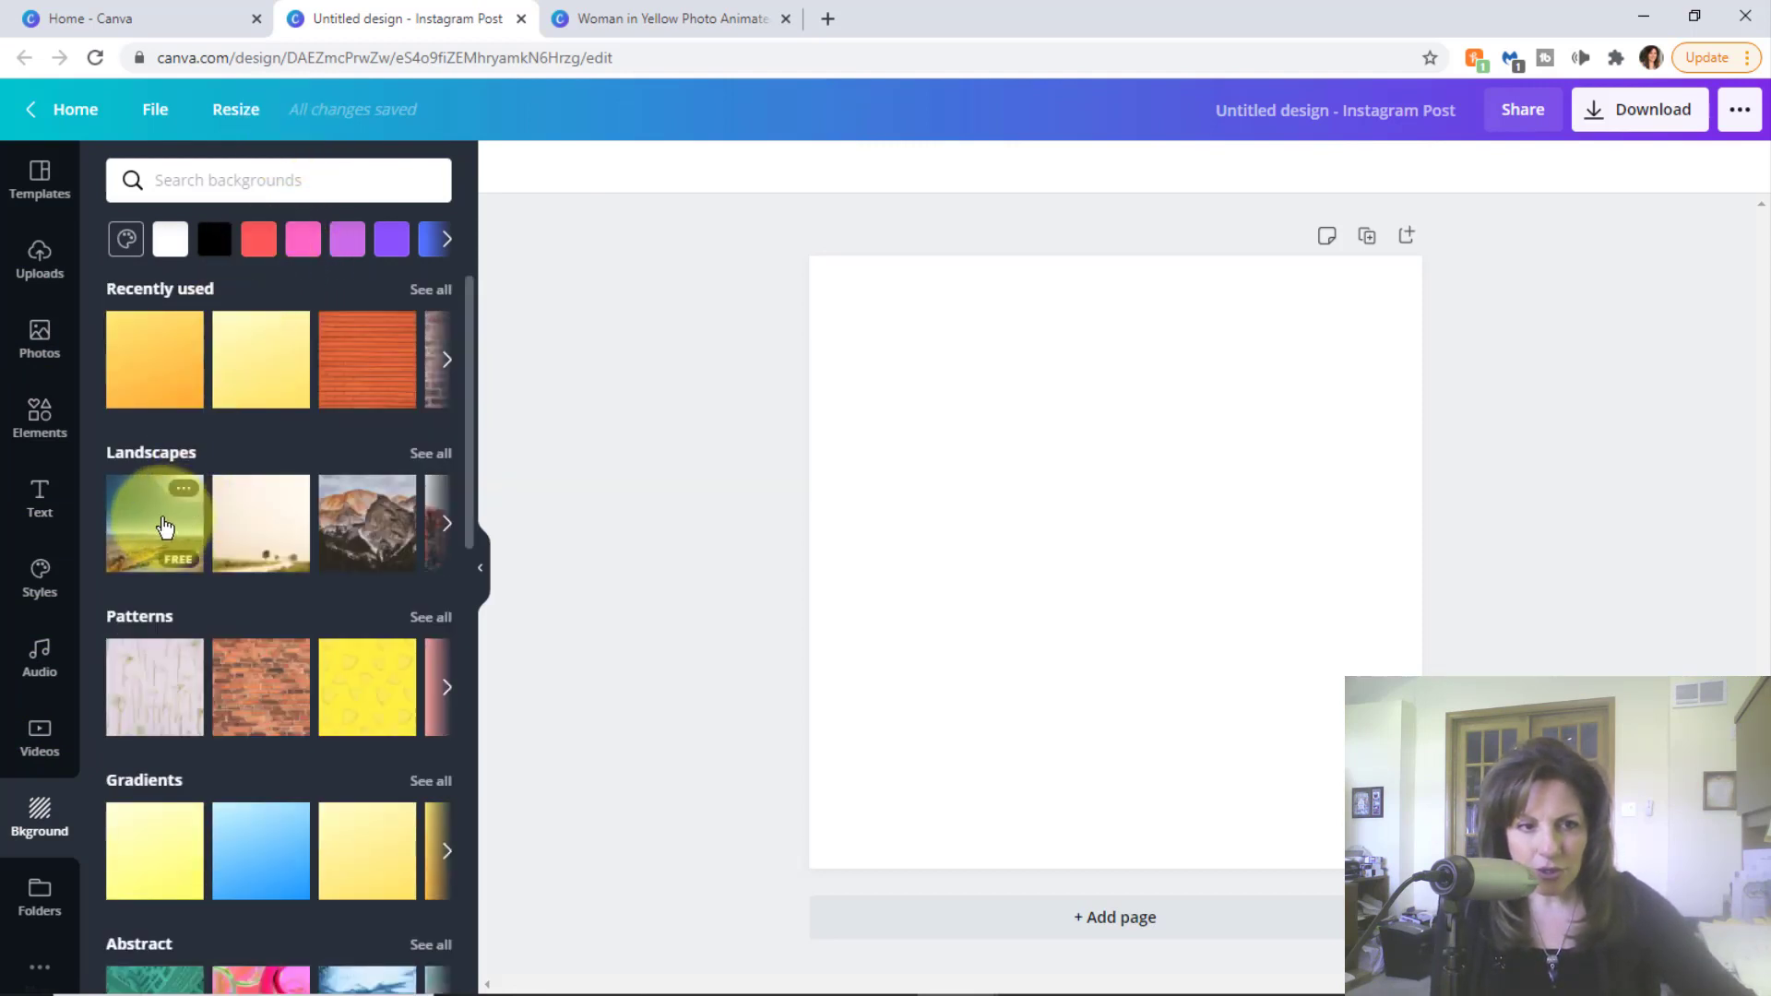
left_click(446, 525)
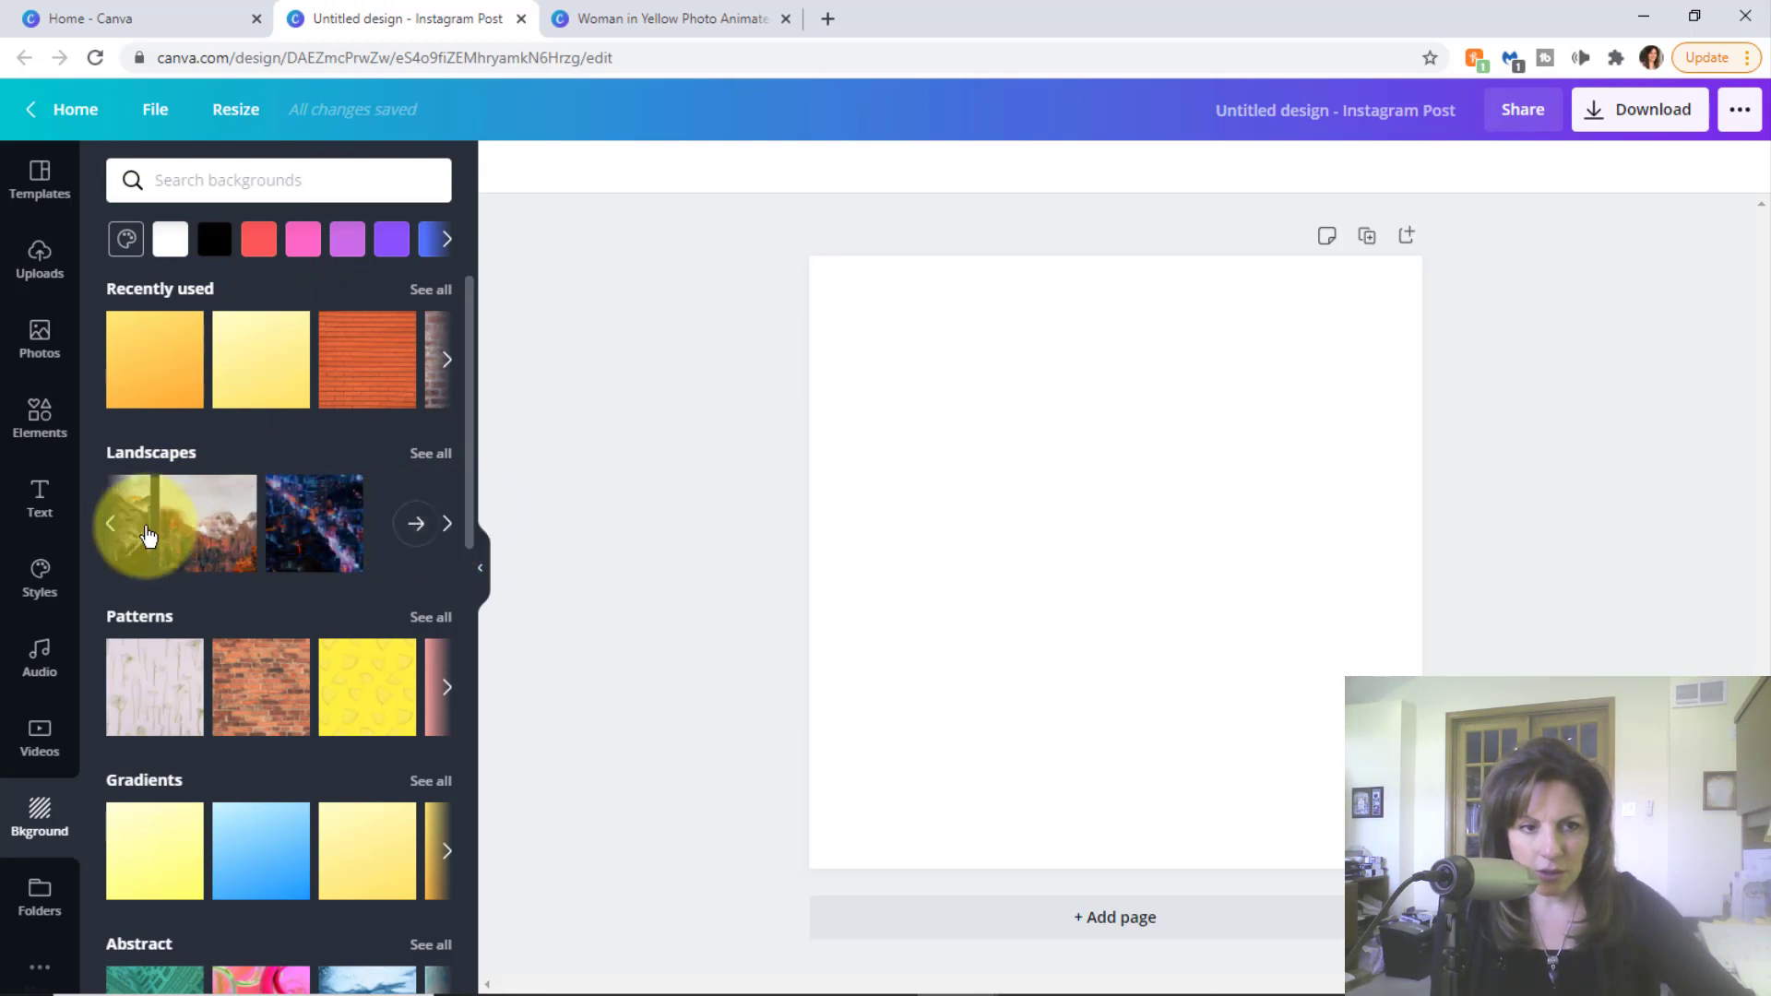
left_click(110, 524)
left_click(148, 517)
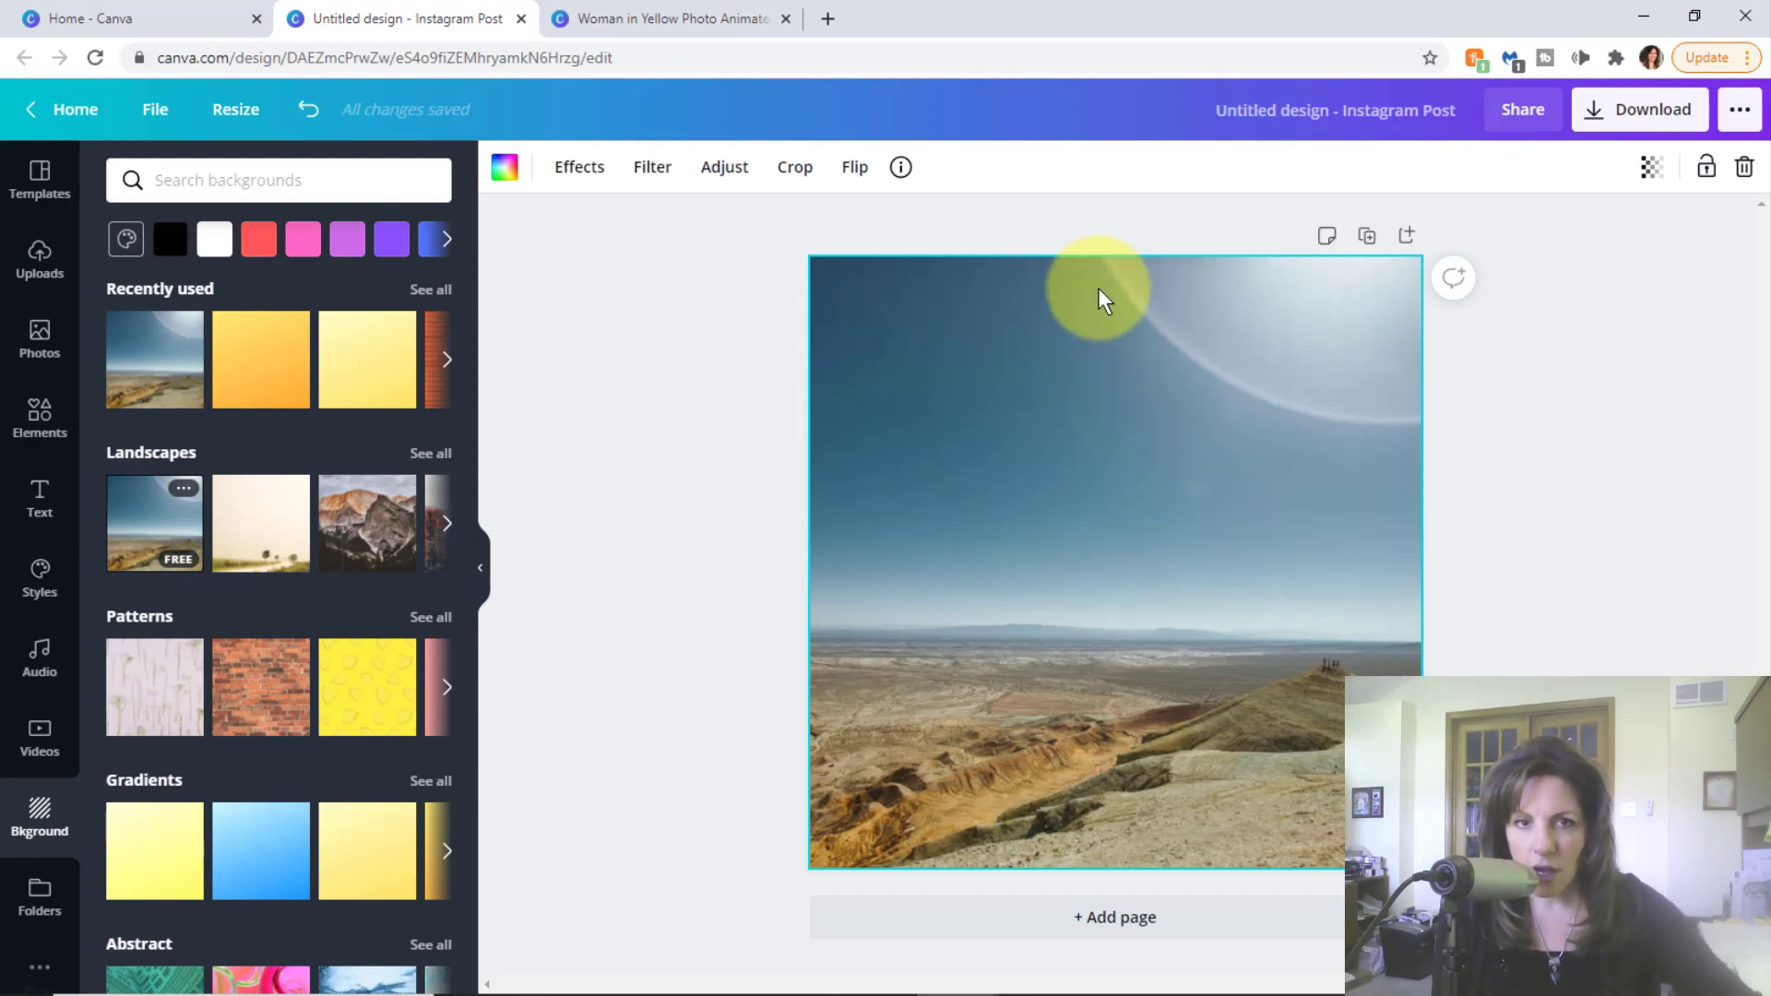
- Adjust the desert background photo with a blur of 19
left_click(725, 172)
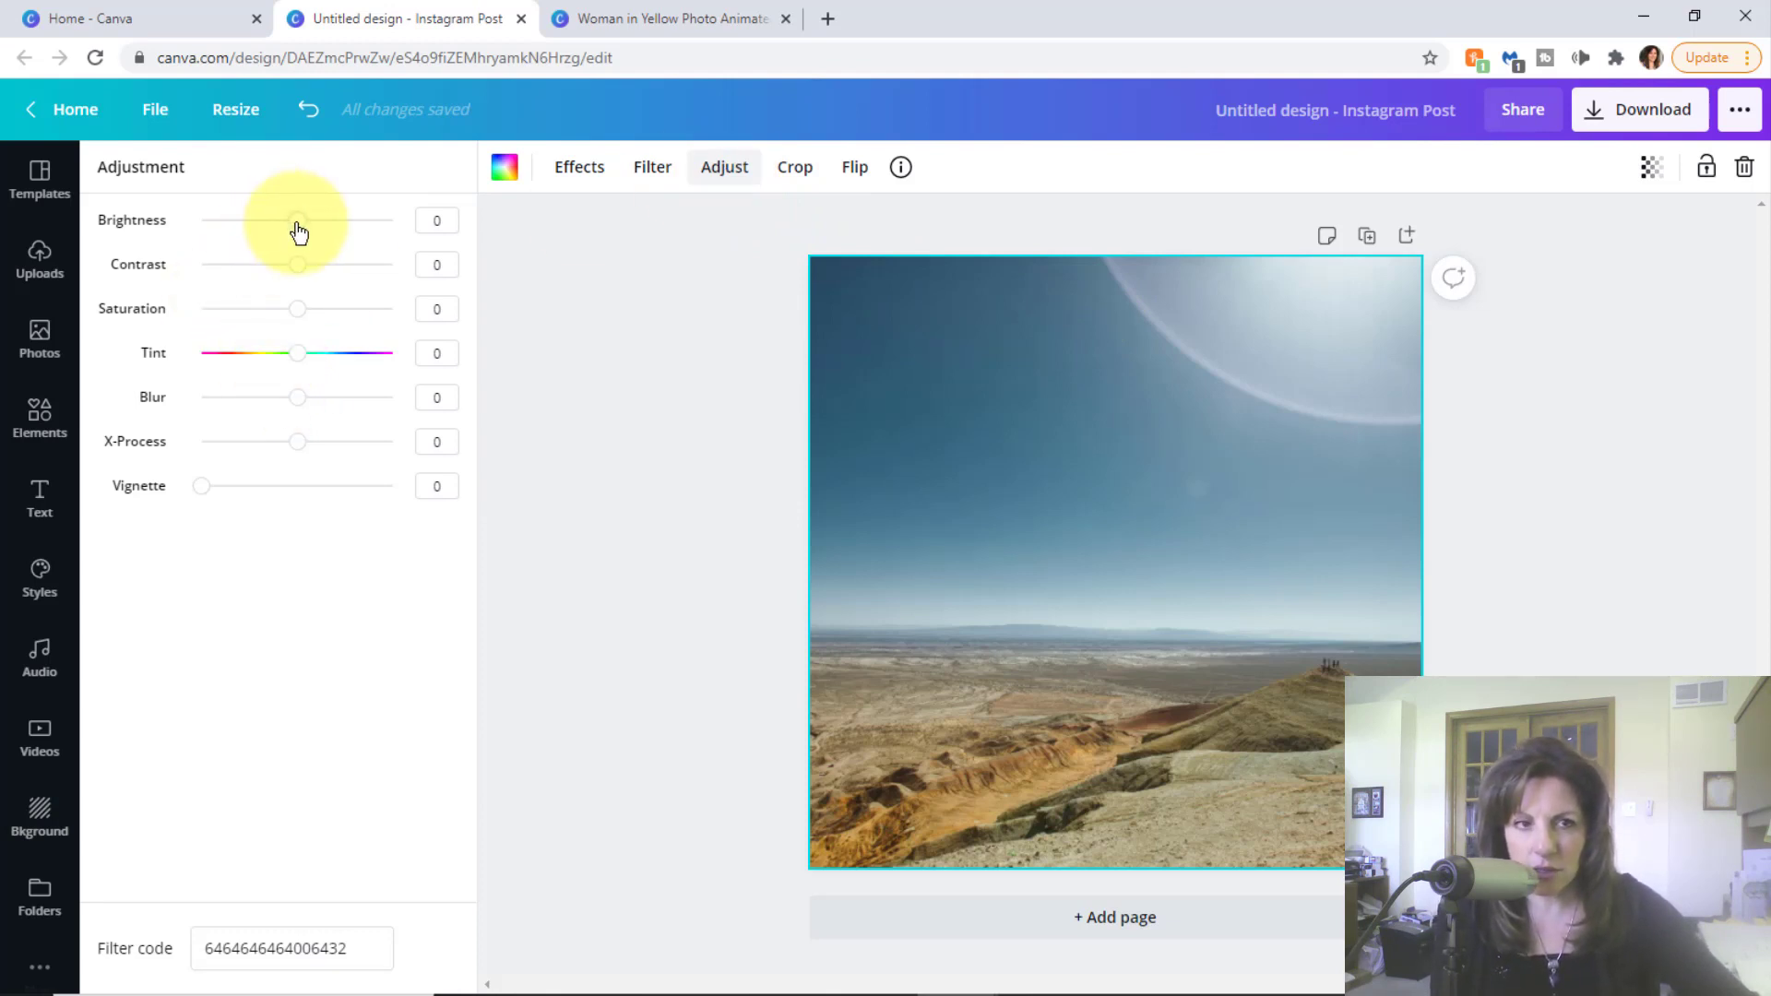
left_click_drag(296, 222, 300, 271)
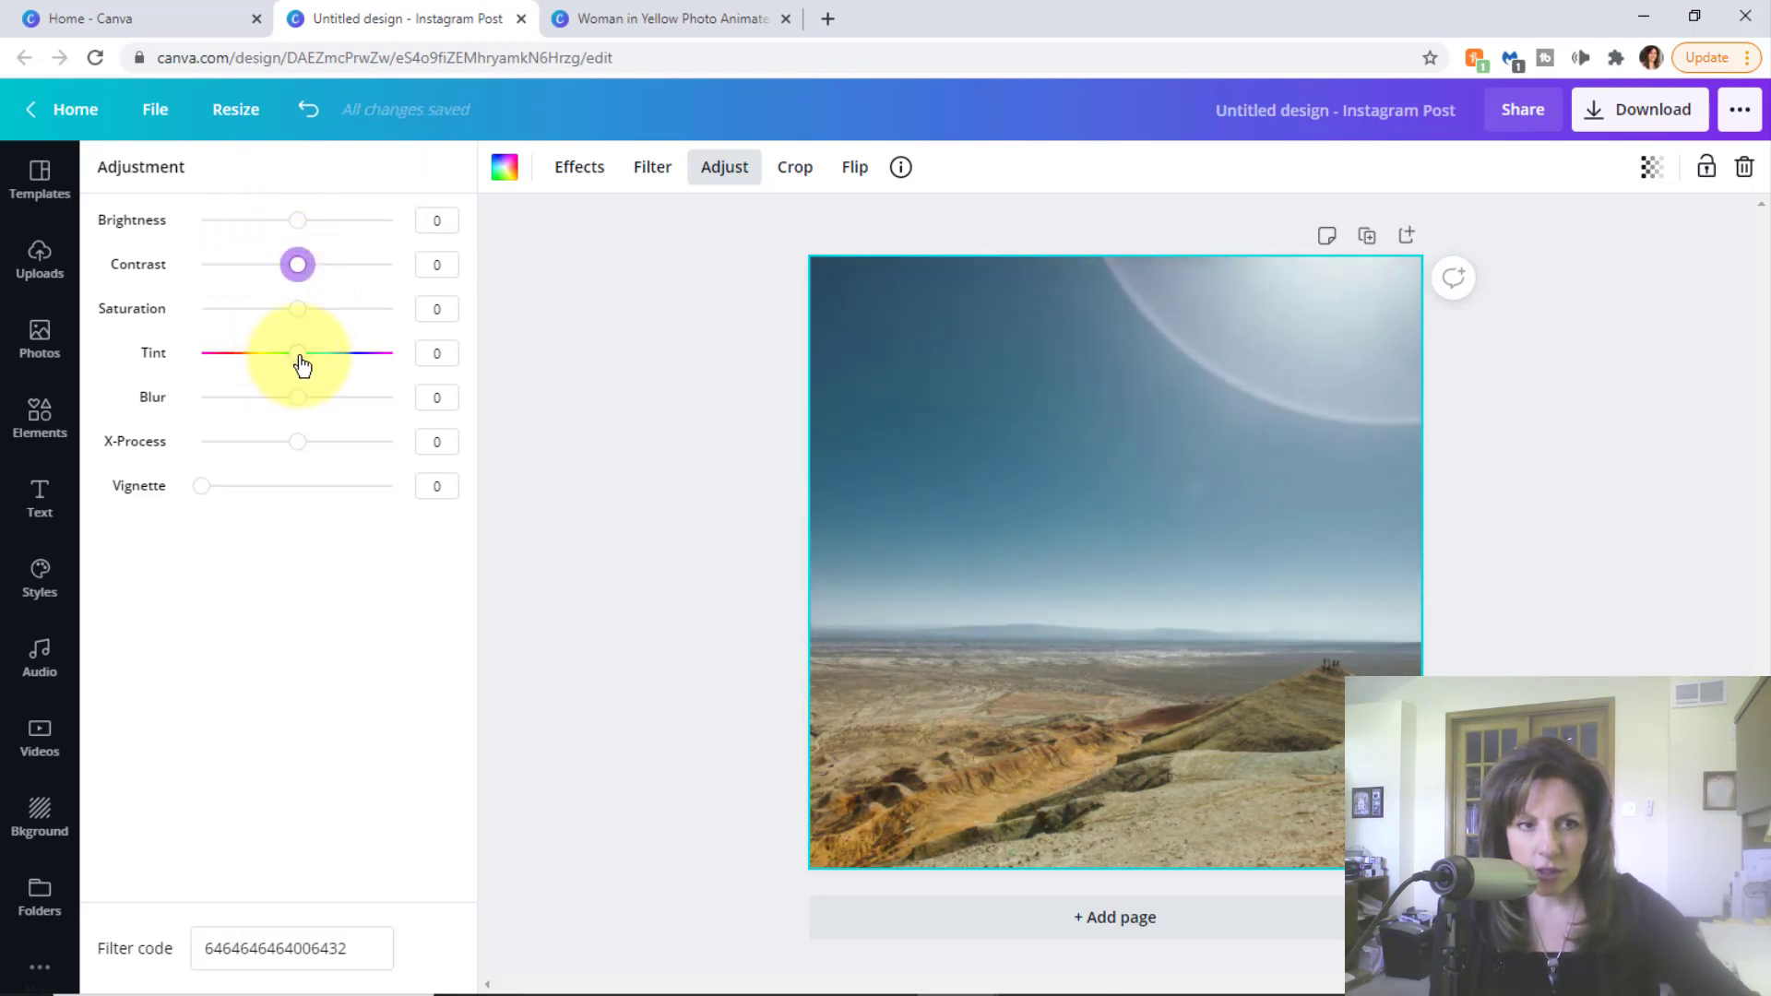
mouse_move(300, 361)
left_mouse_down()
mouse_move(265, 356)
mouse_move(305, 363)
left_mouse_up()
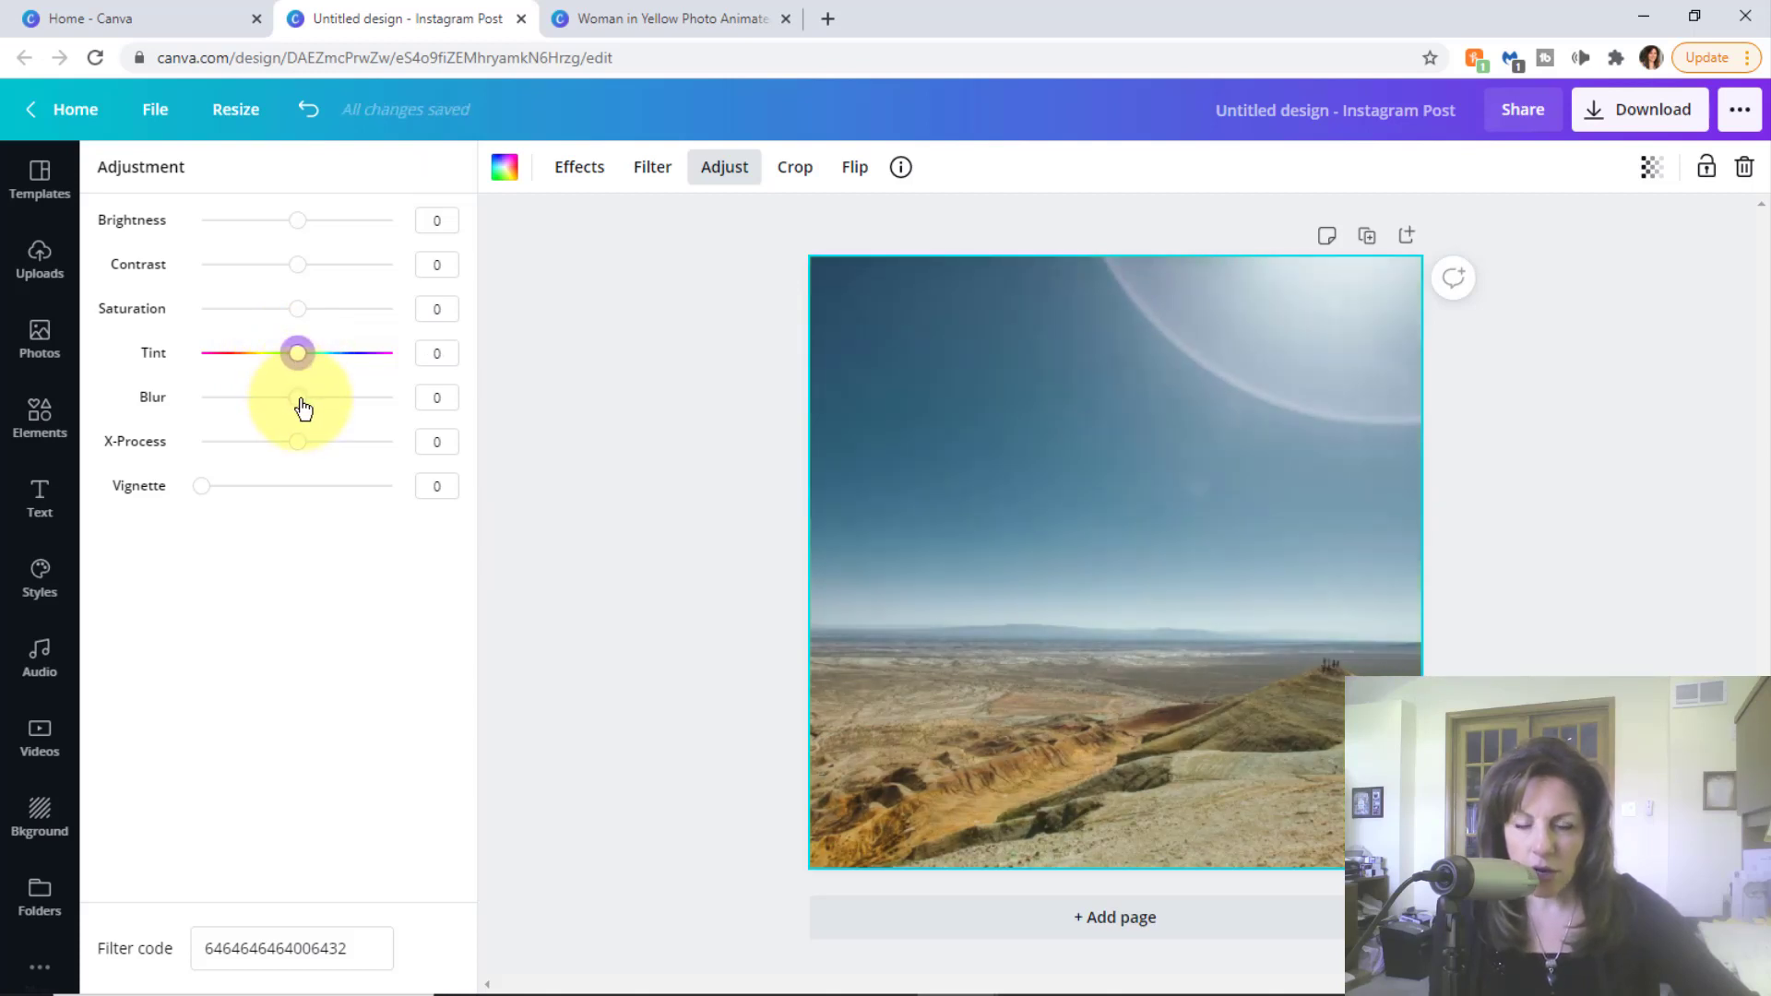
mouse_move(304, 409)
left_mouse_down()
mouse_move(325, 399)
mouse_move(318, 417)
left_mouse_up()
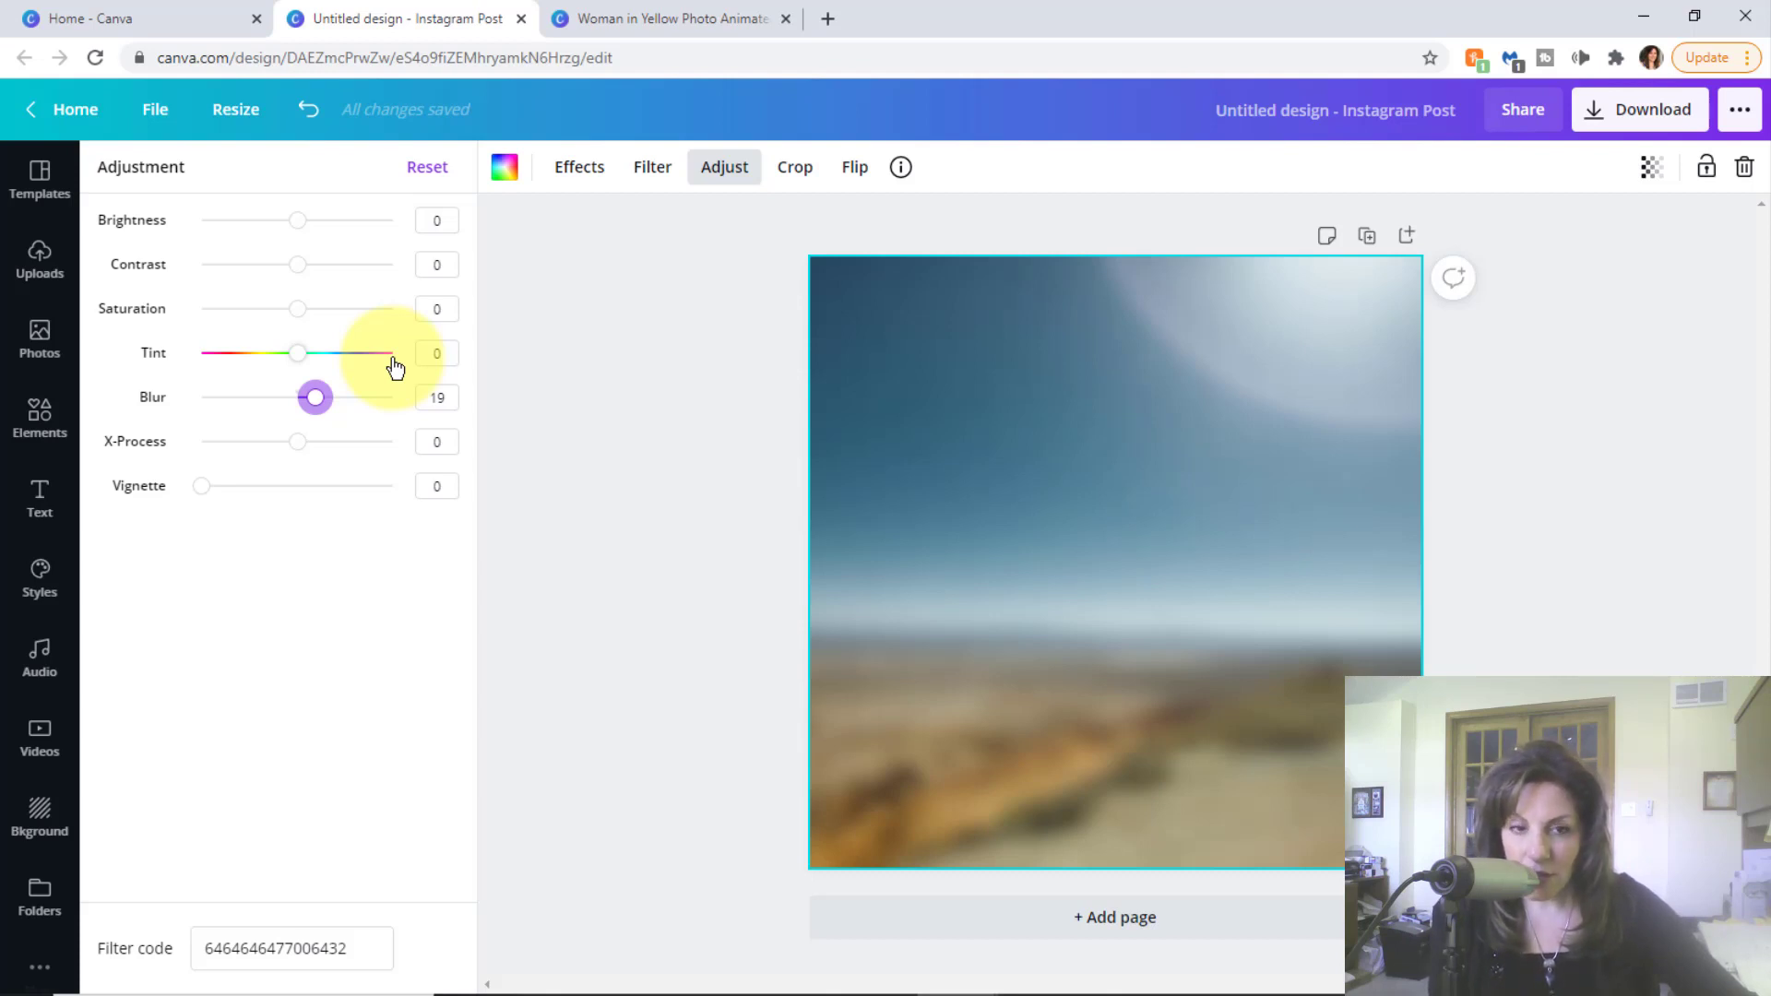
left_click(594, 295)
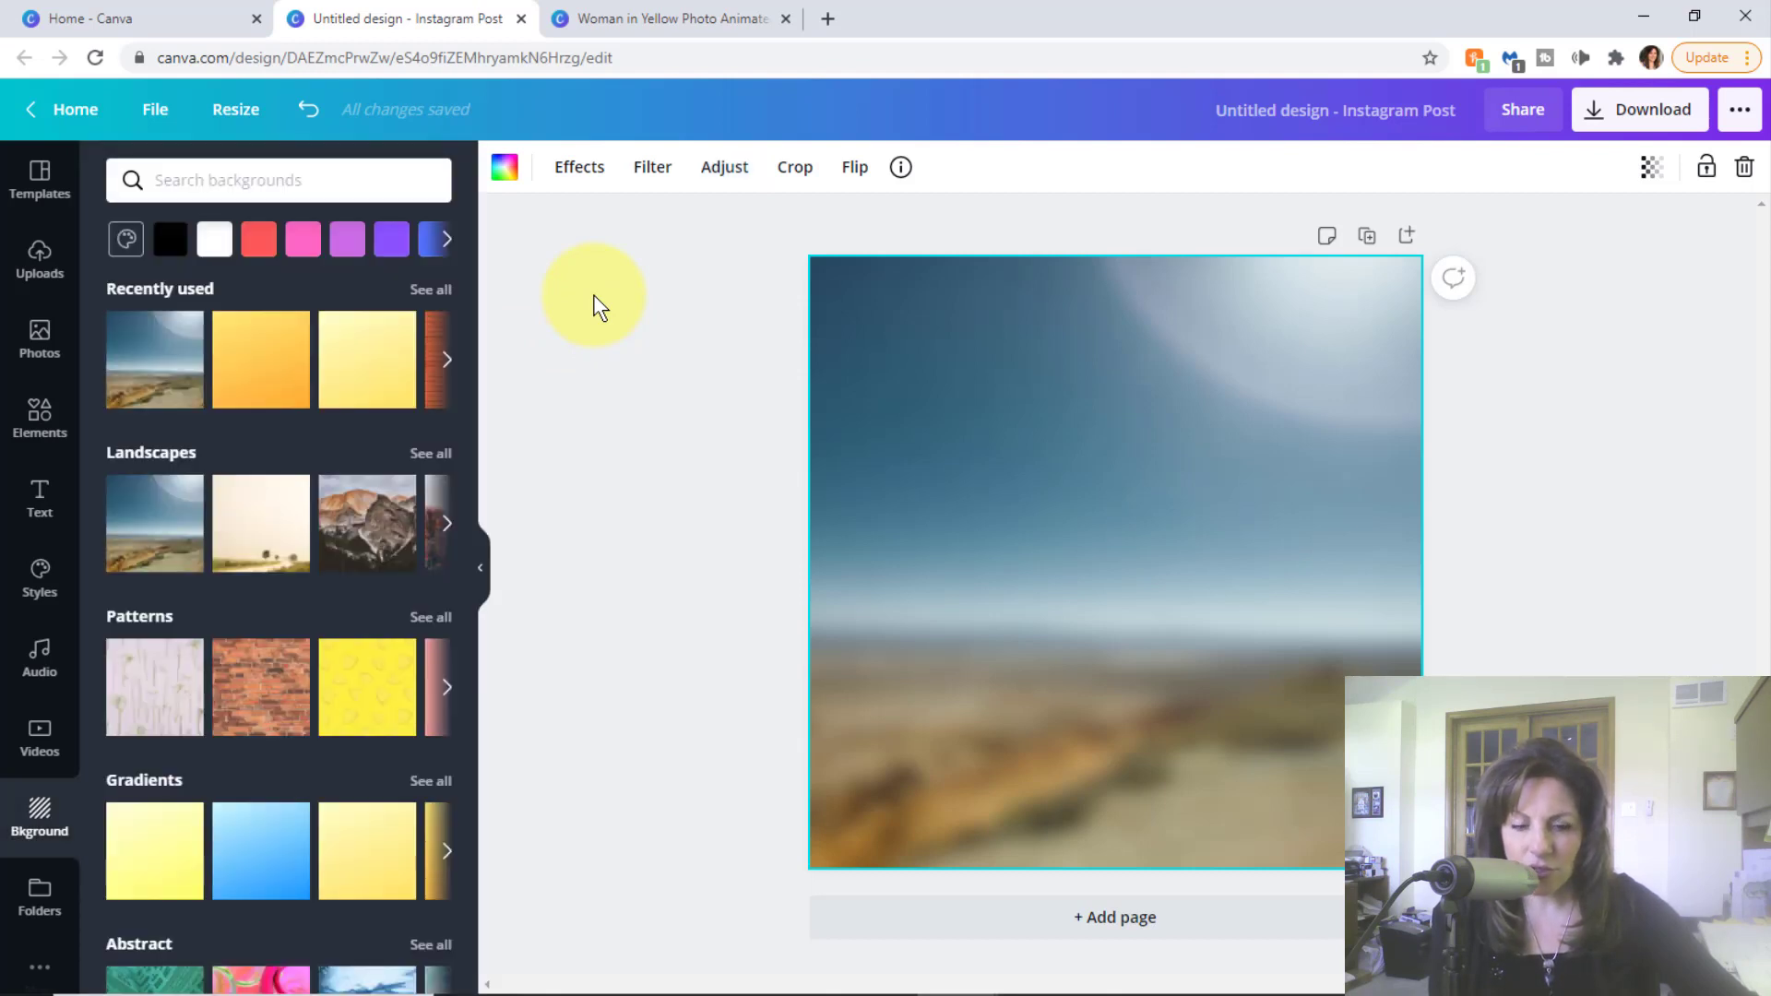
- Add a text box reading "Have a Nice Day!" centered in the sky above the page's middle
key("t")
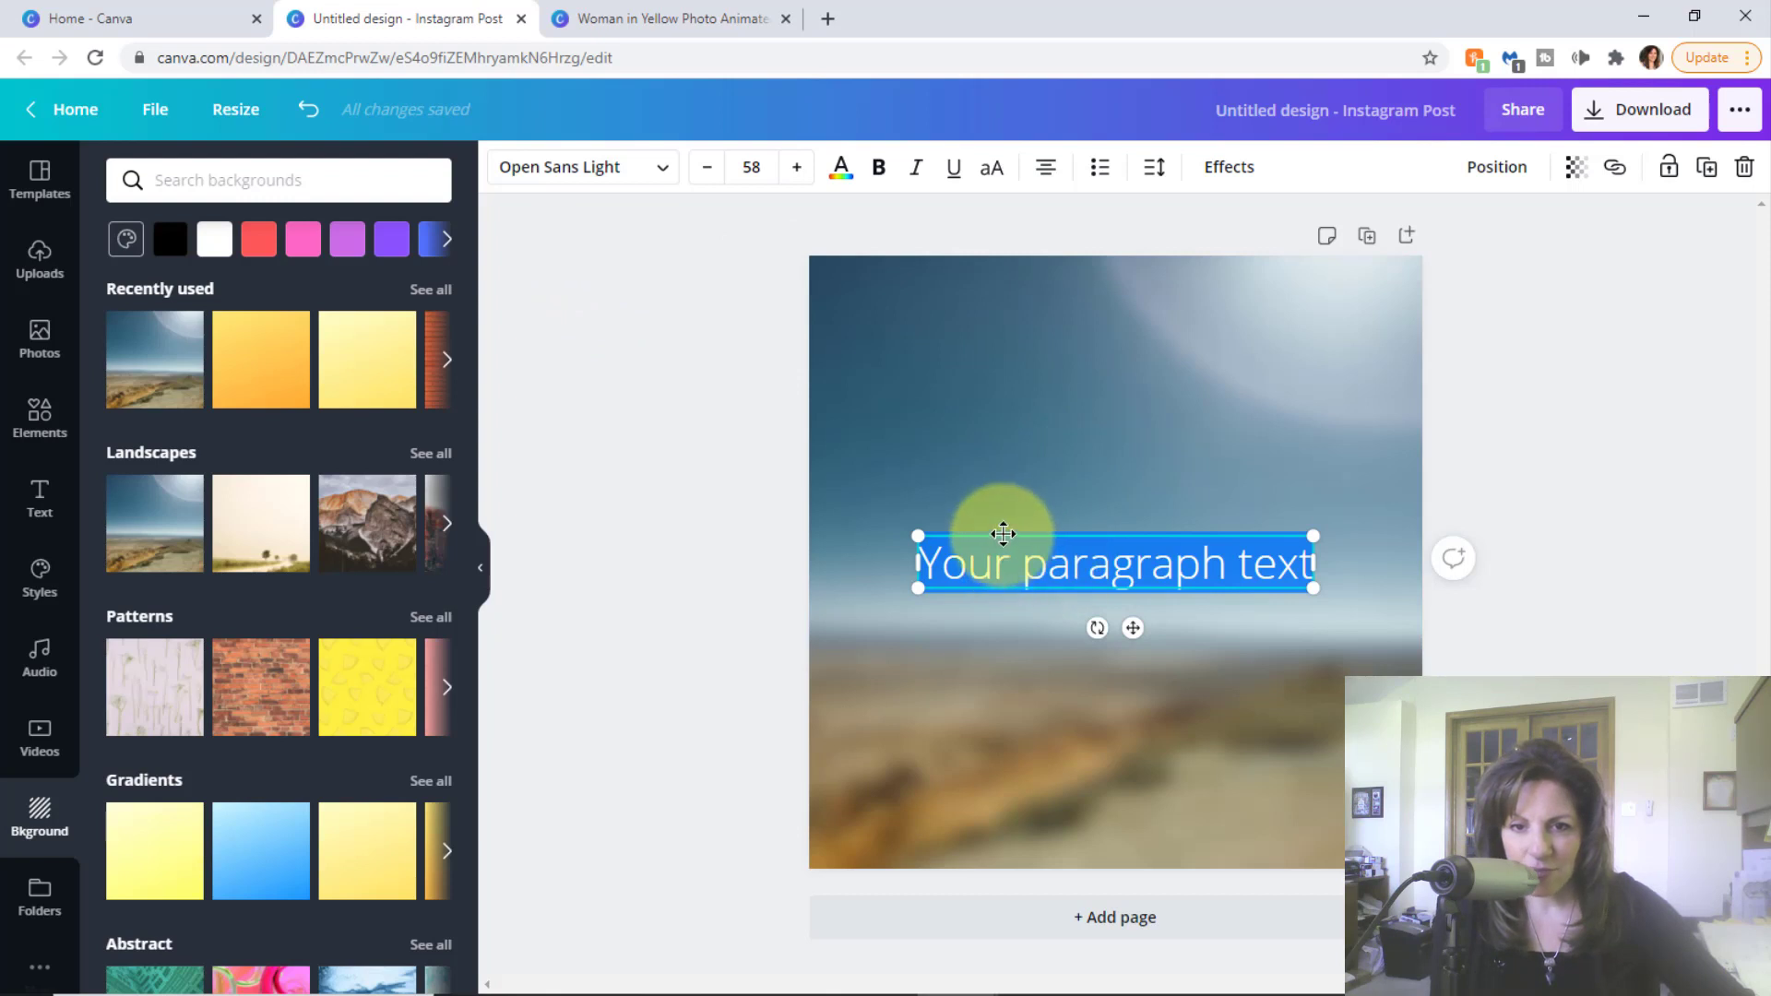
left_click_drag(1008, 531, 1004, 428)
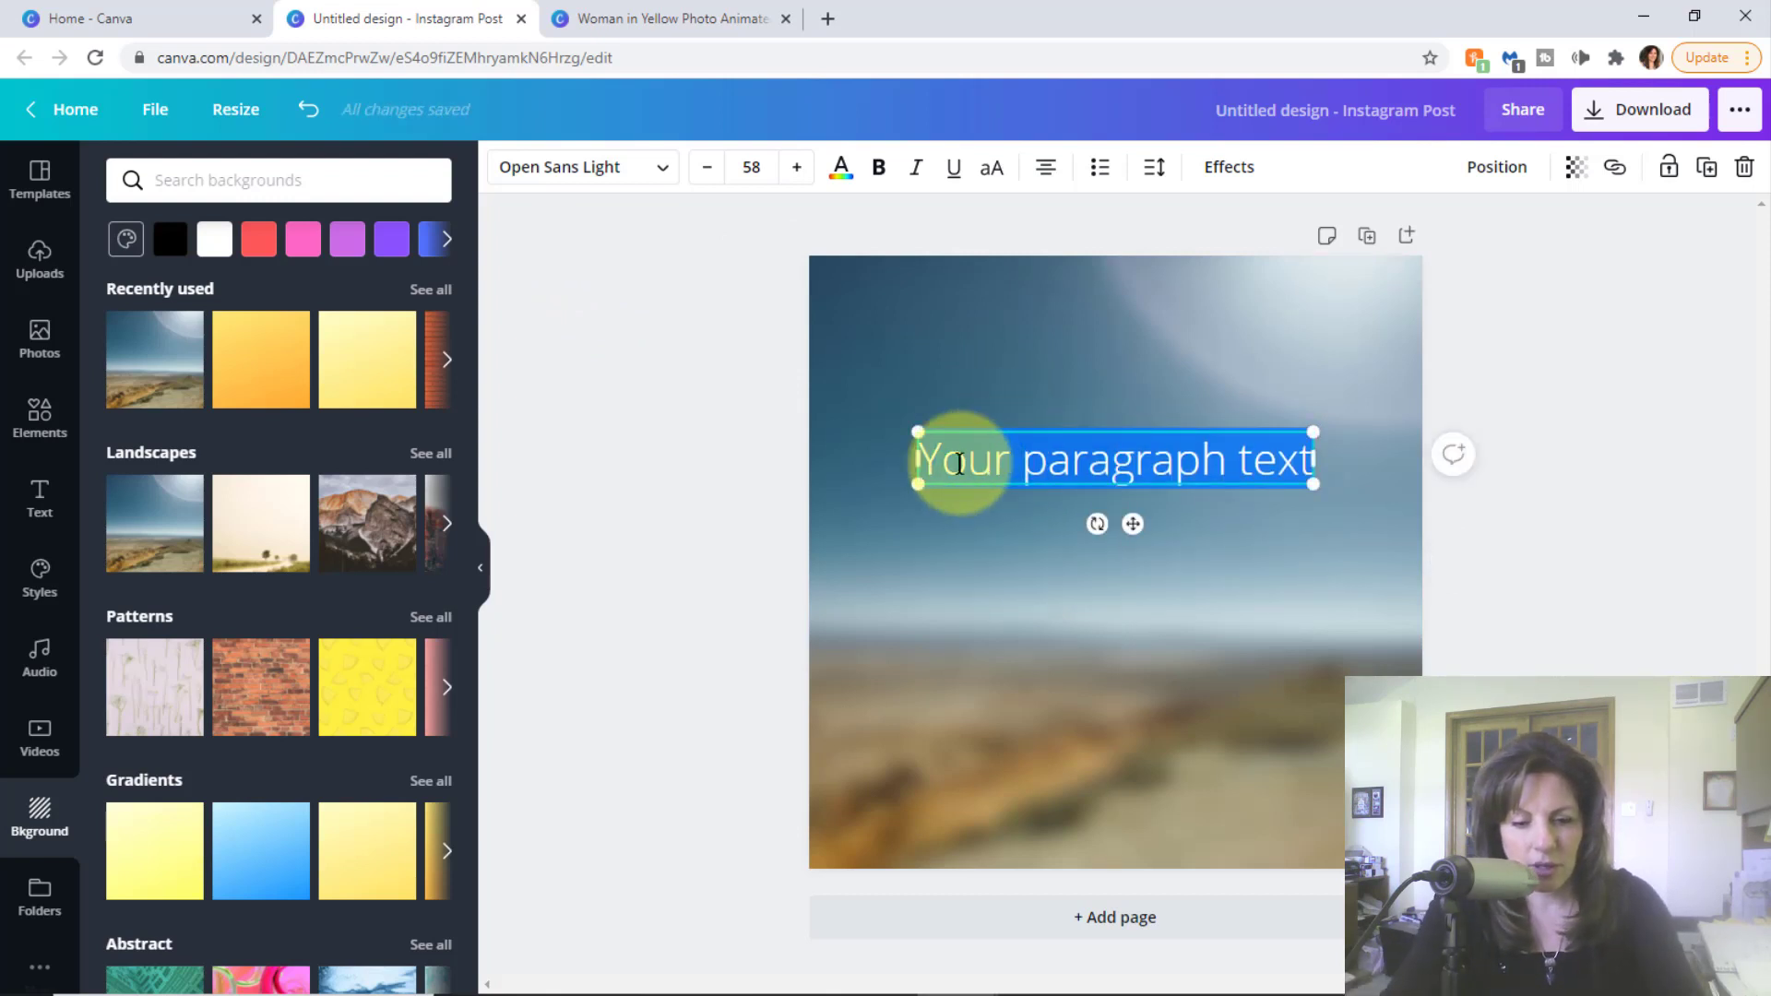
type("Have a Nic")
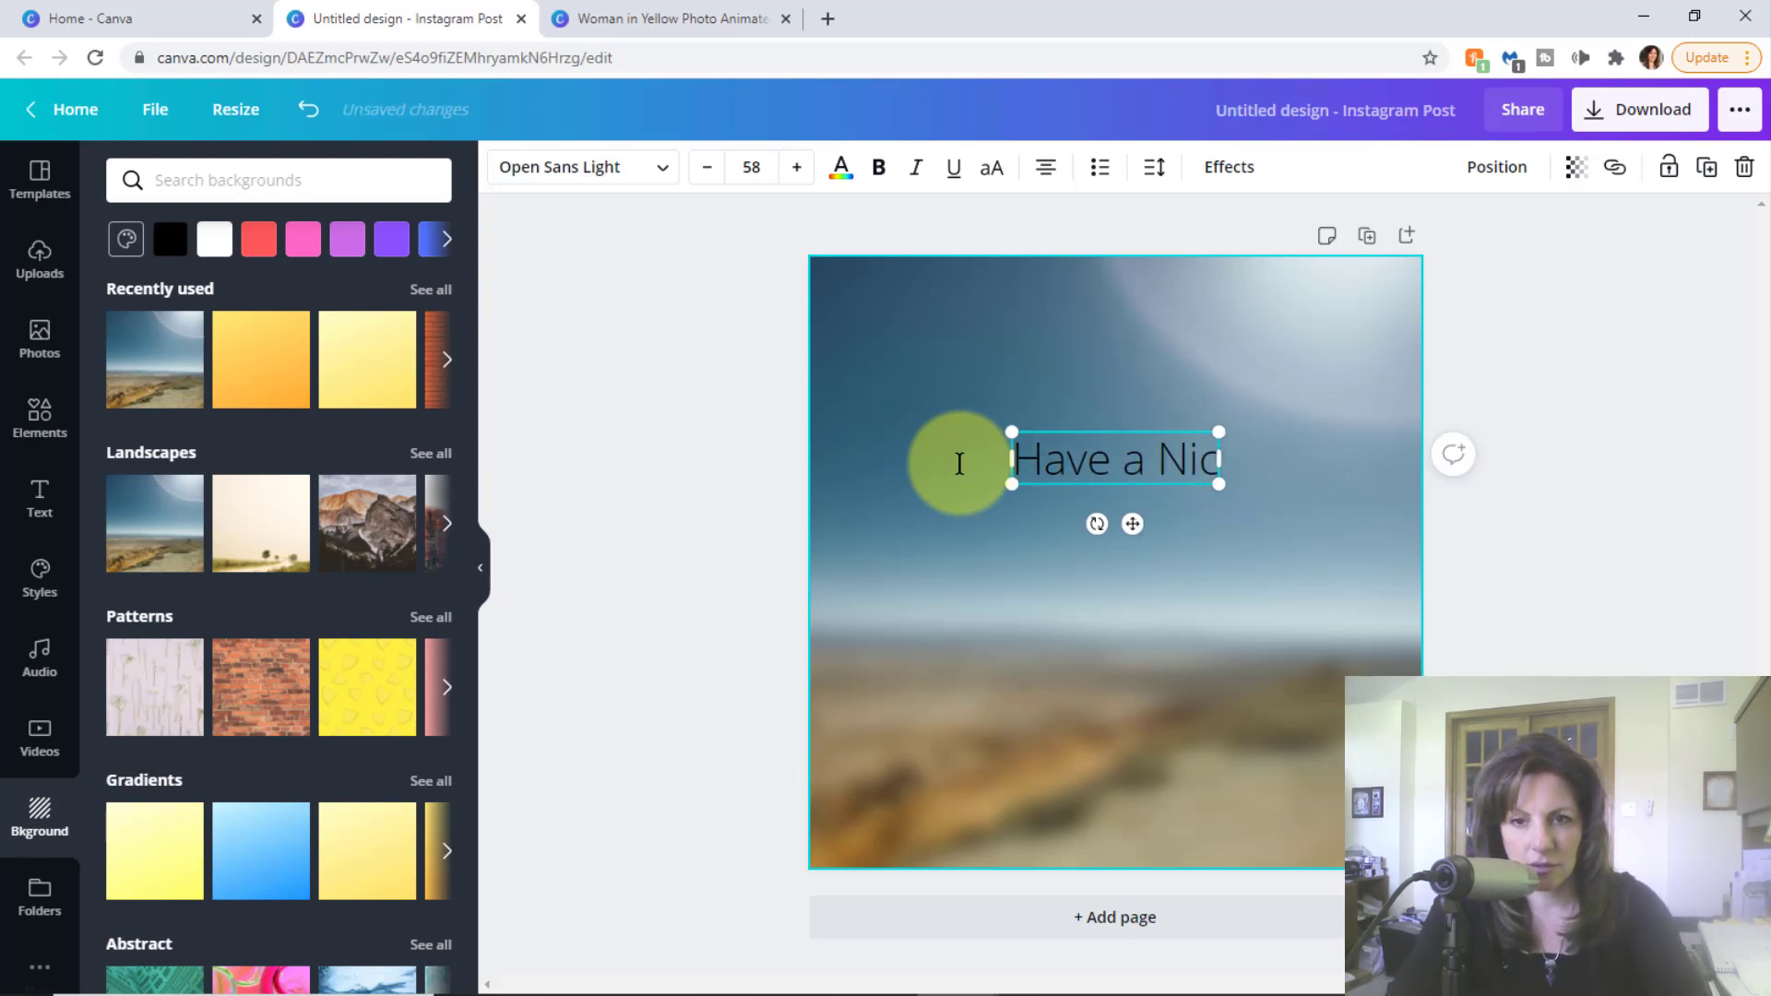
type("e Day!")
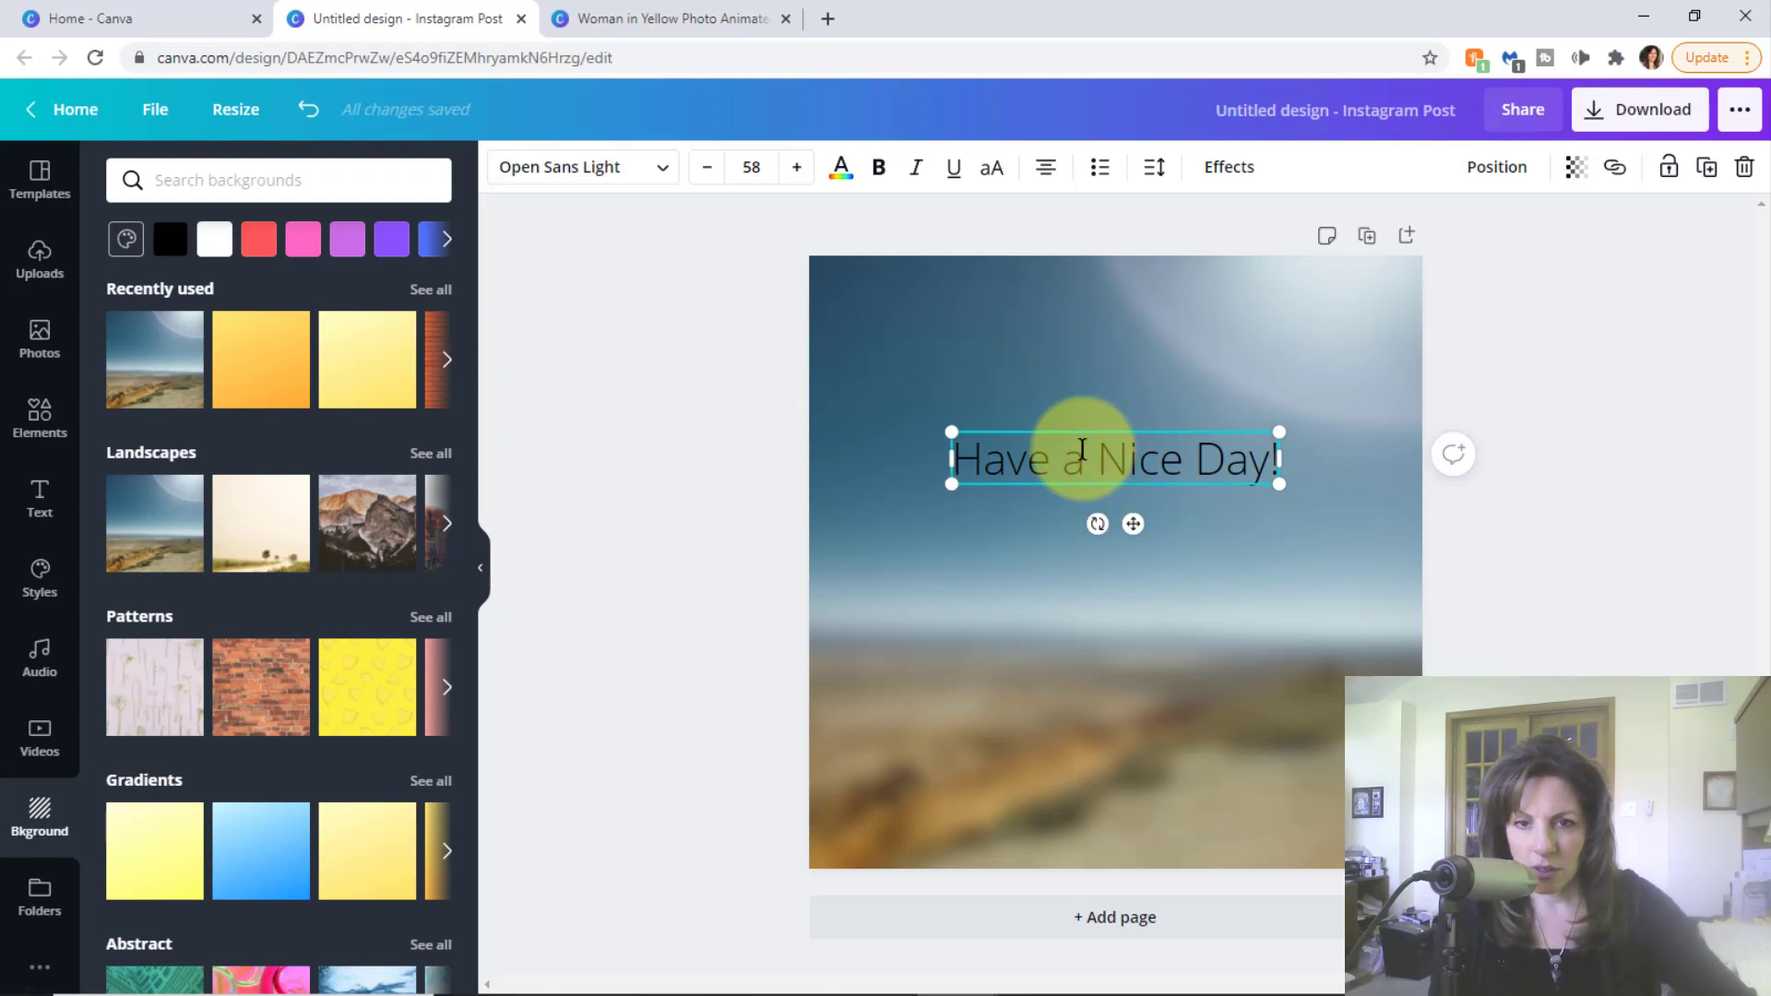
- Set the font size of the whole "Have a Nice Day!" text to 96
double_click(1092, 455)
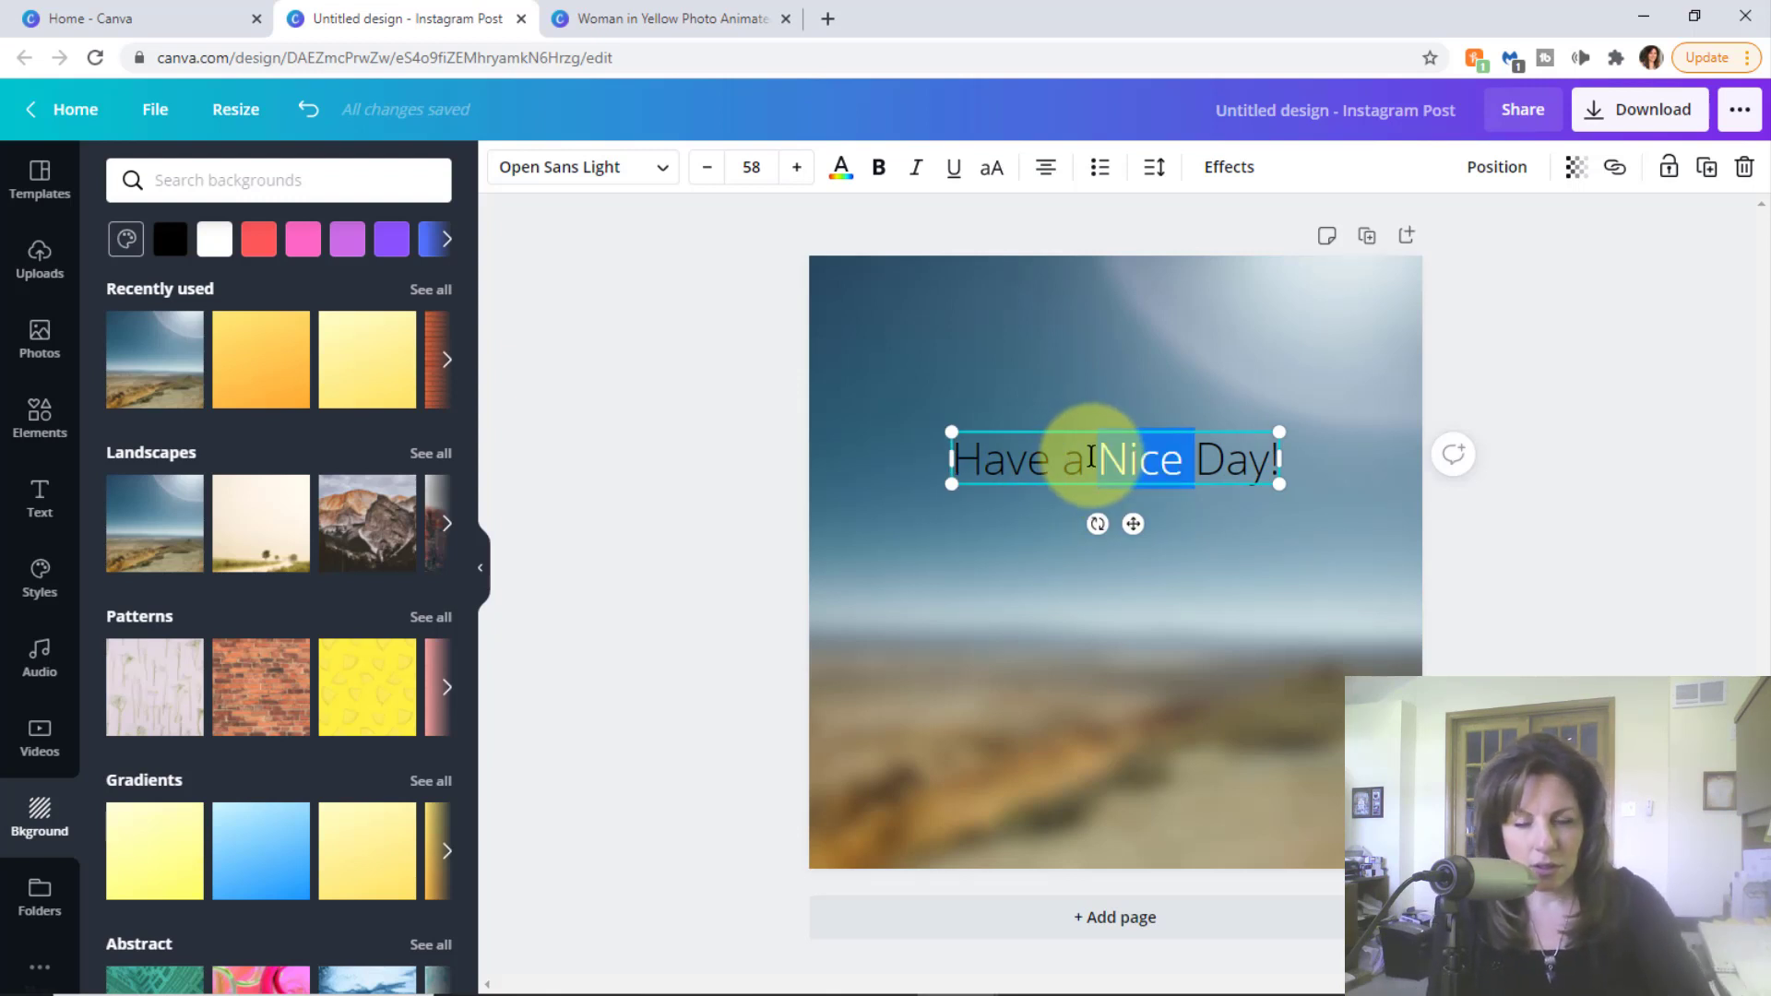
triple_click(1091, 455)
left_click(797, 175)
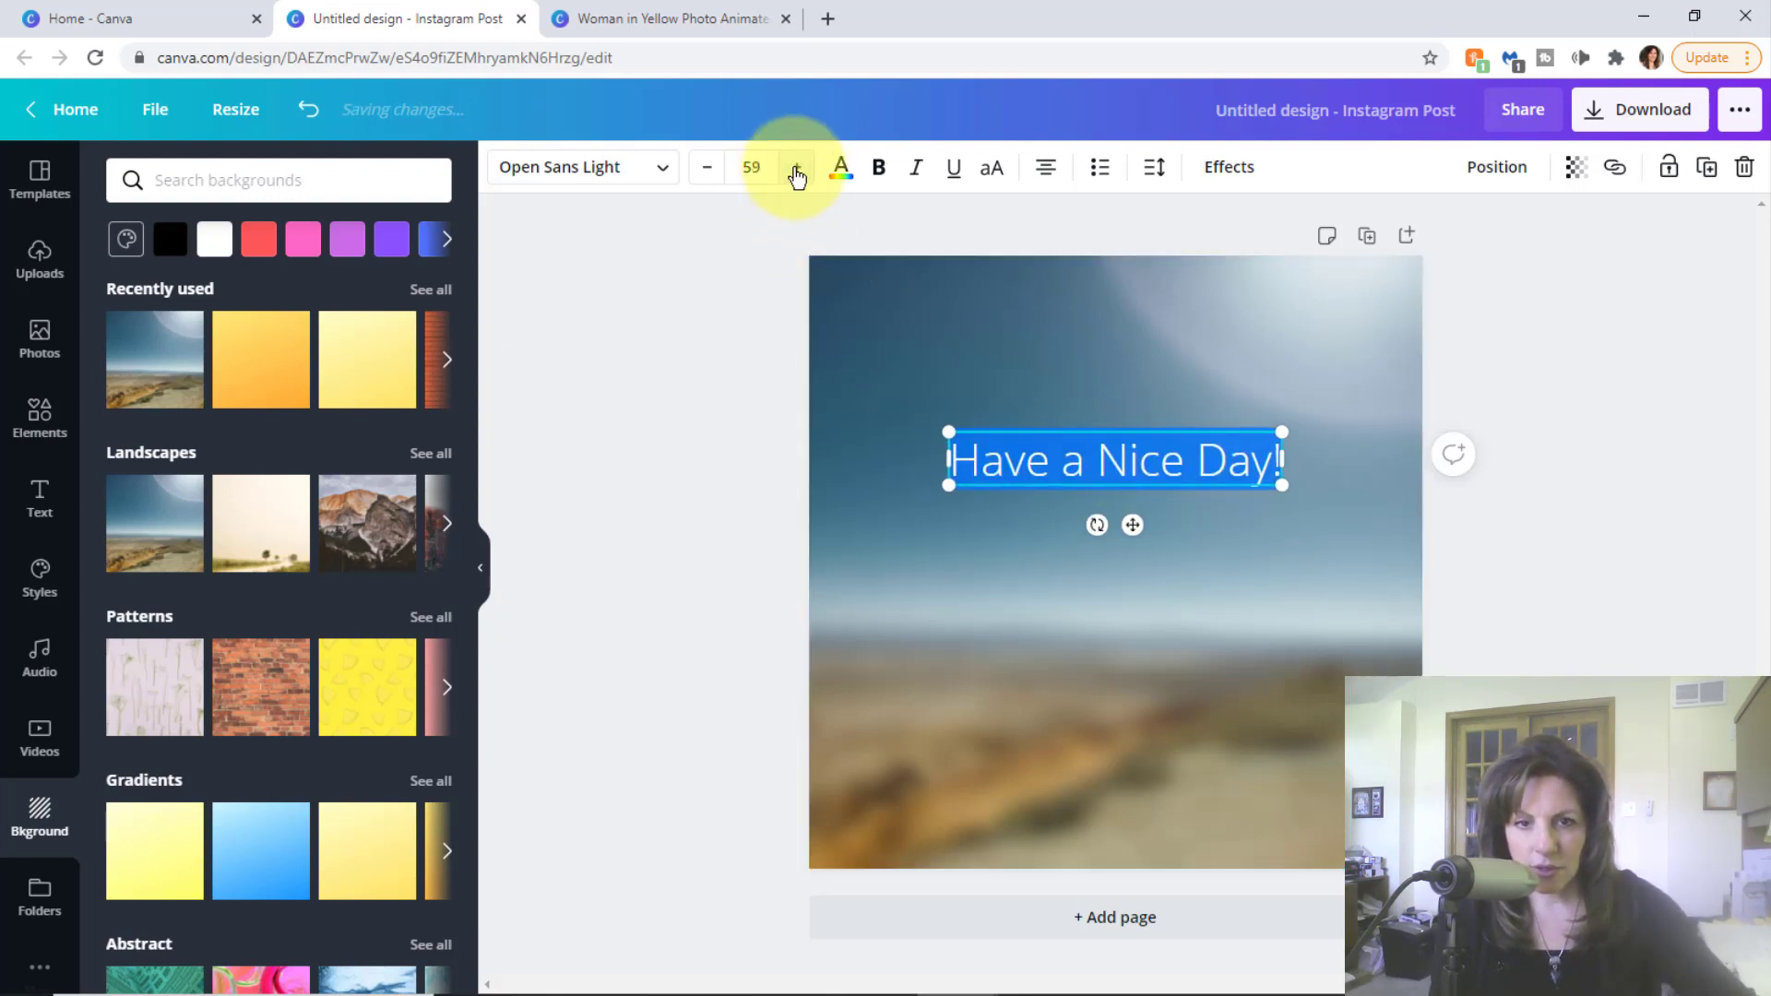
left_click(751, 167)
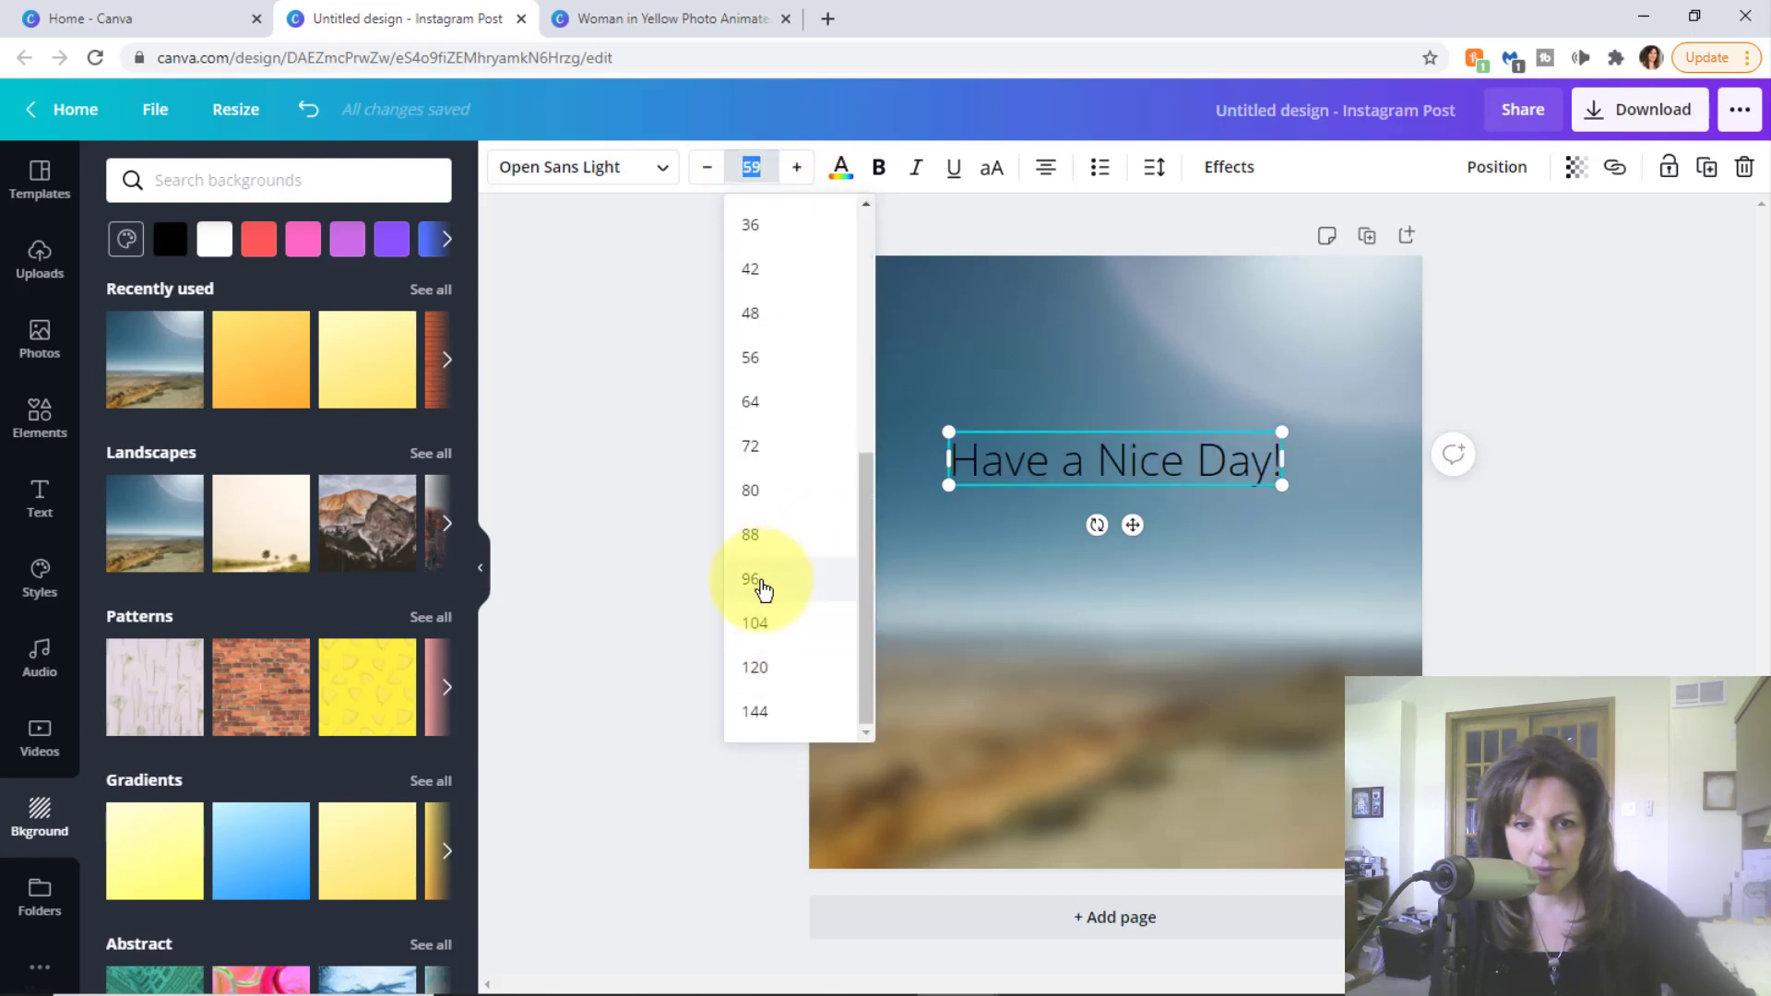
left_click(764, 582)
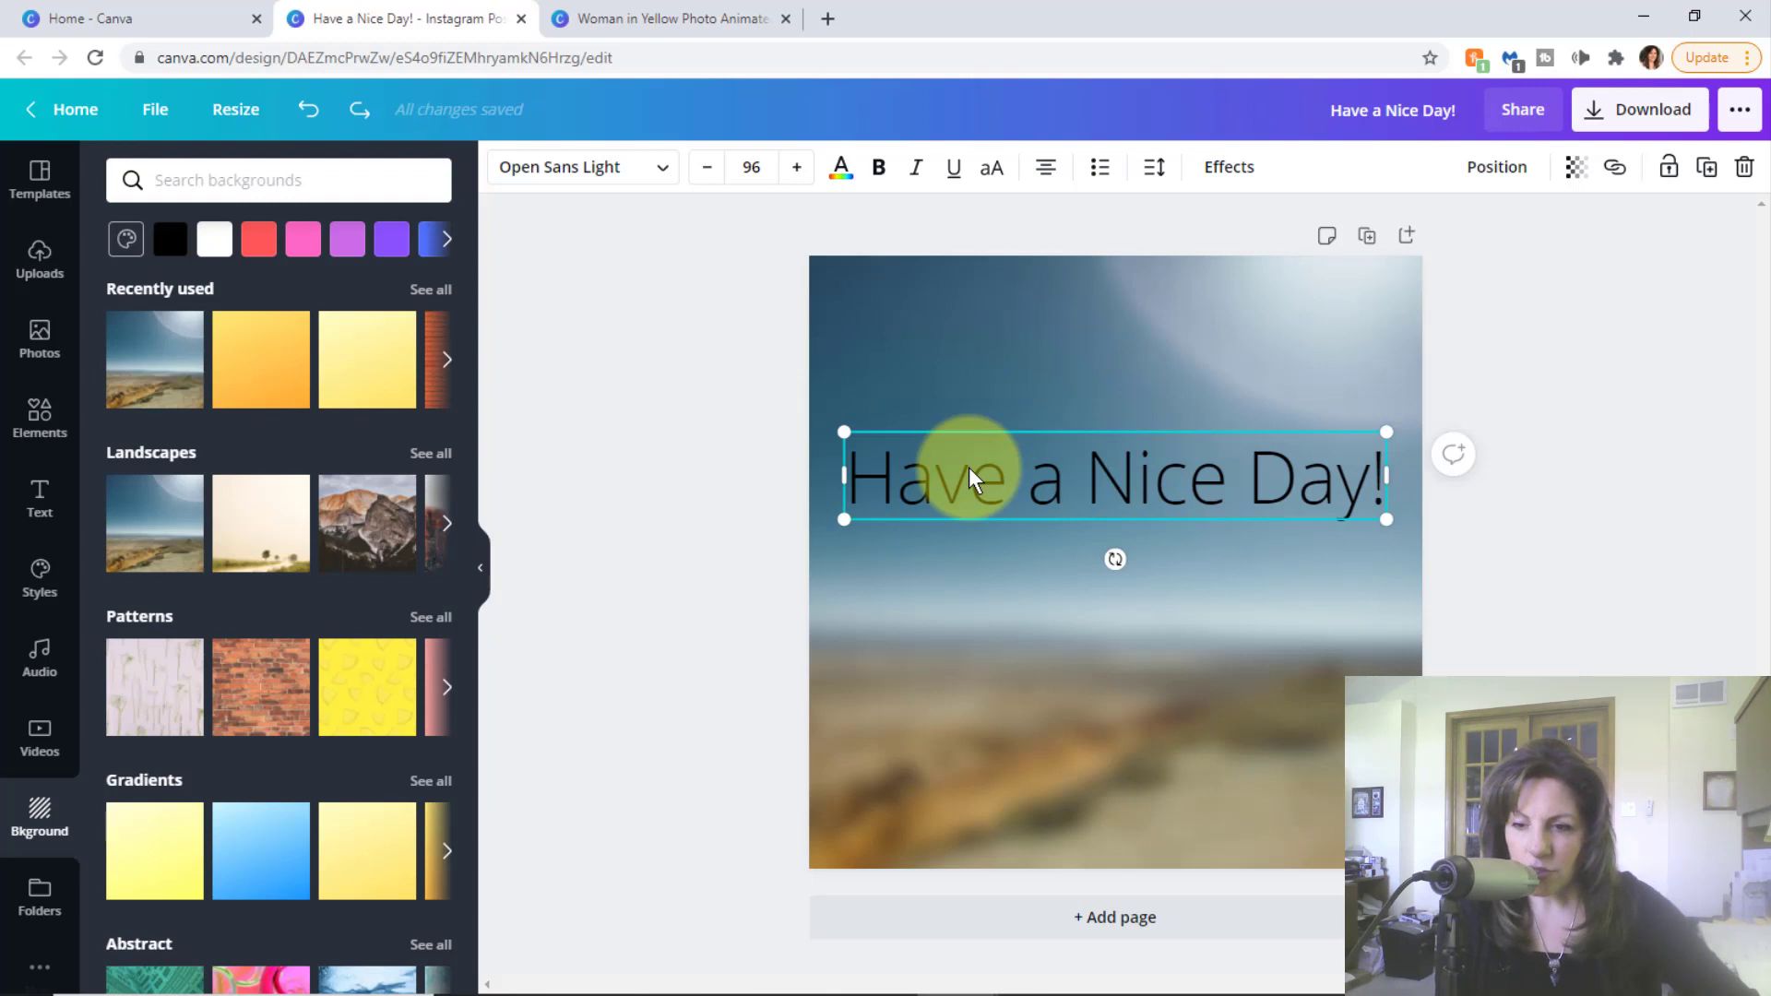
- Add a blue rectangle shaped as a wide band behind "Have a Nice Day!" and center the text on it
key("r")
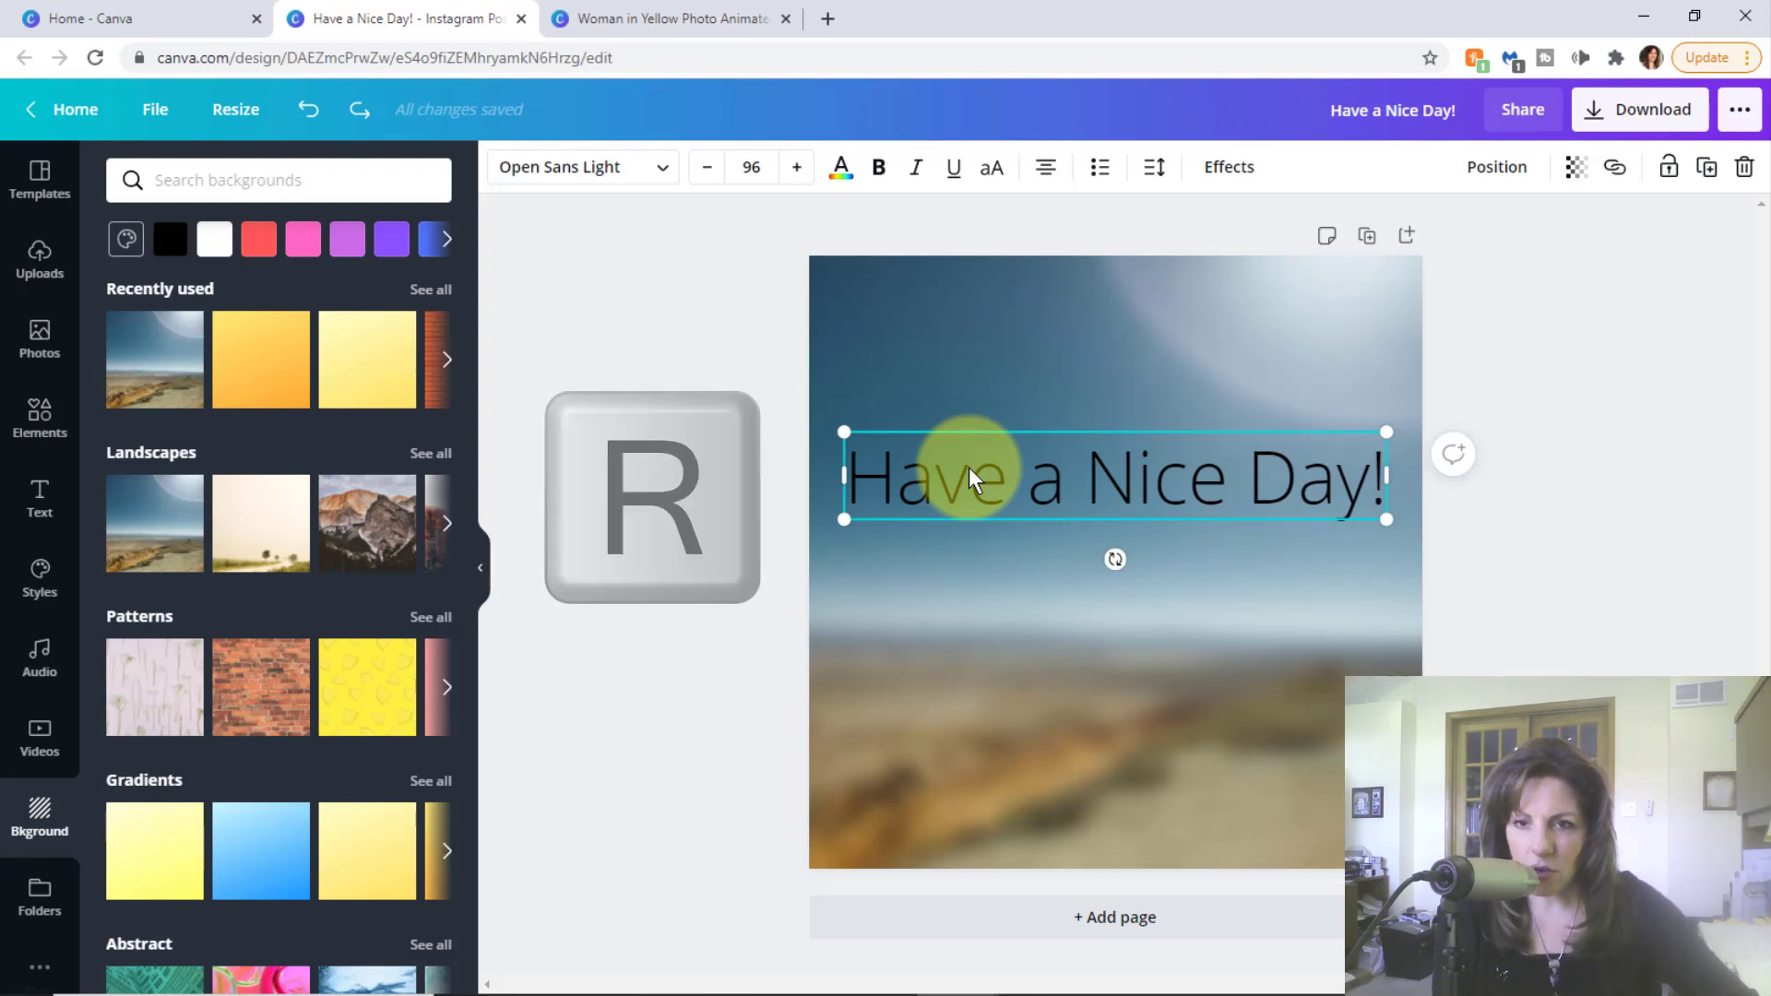
left_click(924, 352)
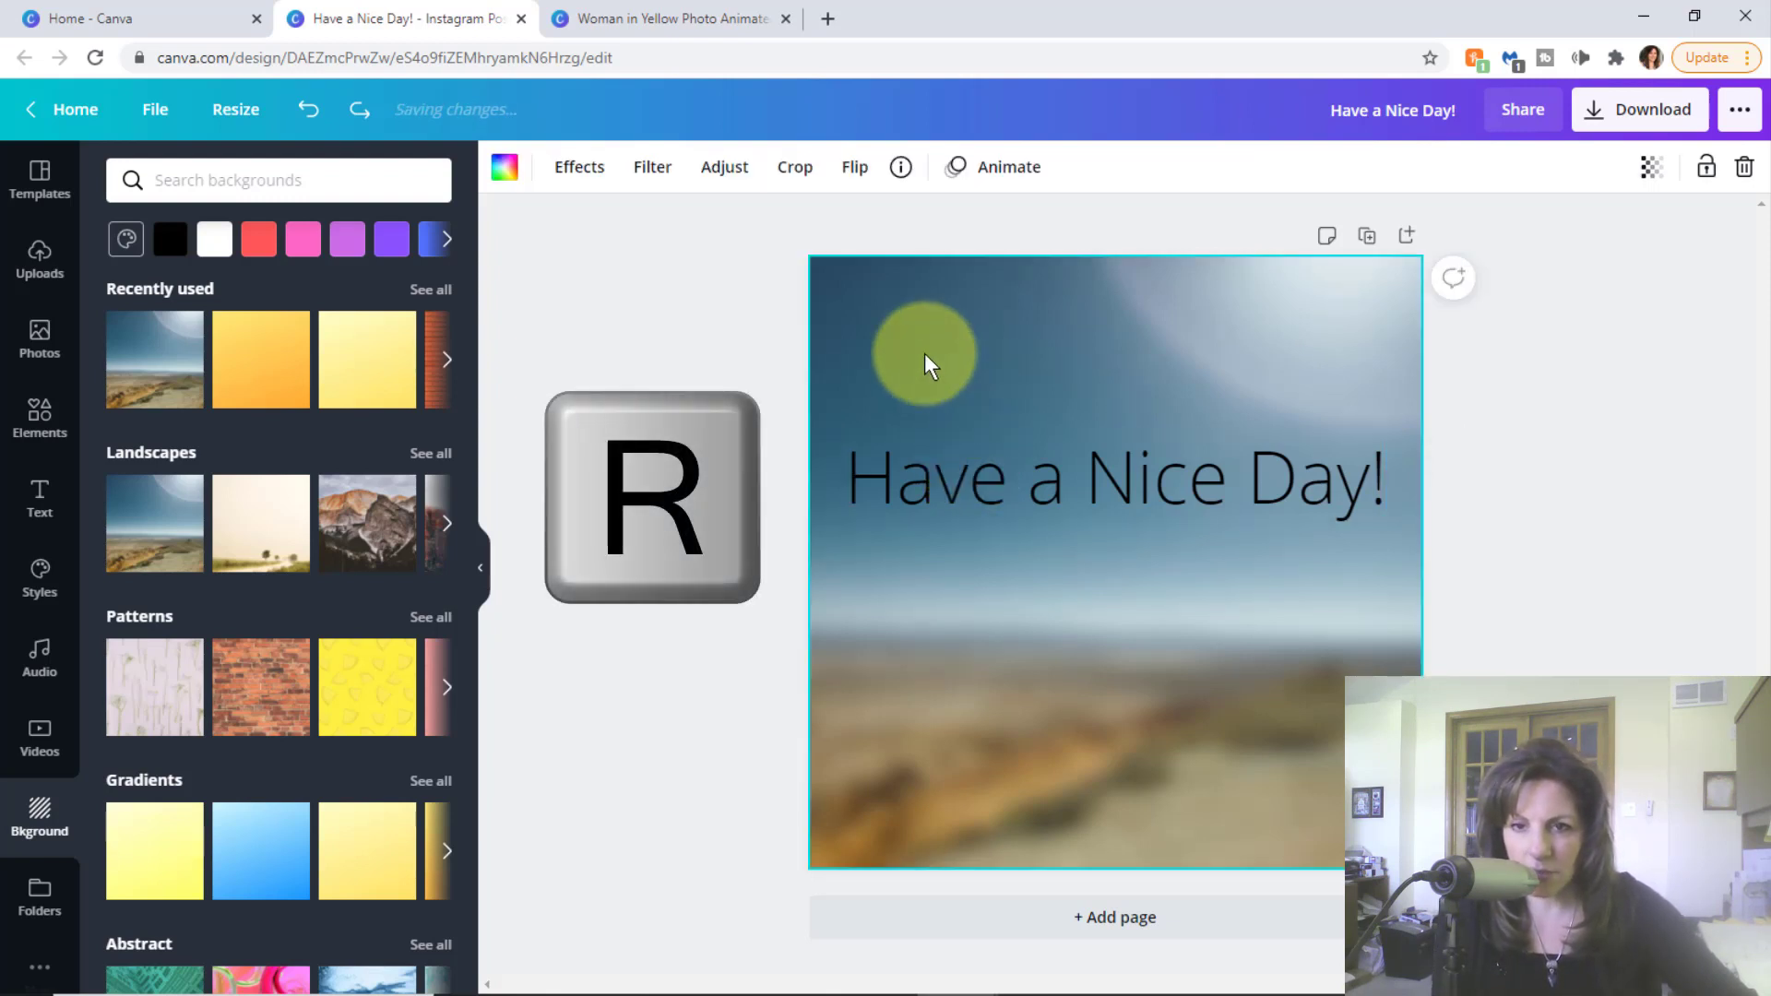
key("r")
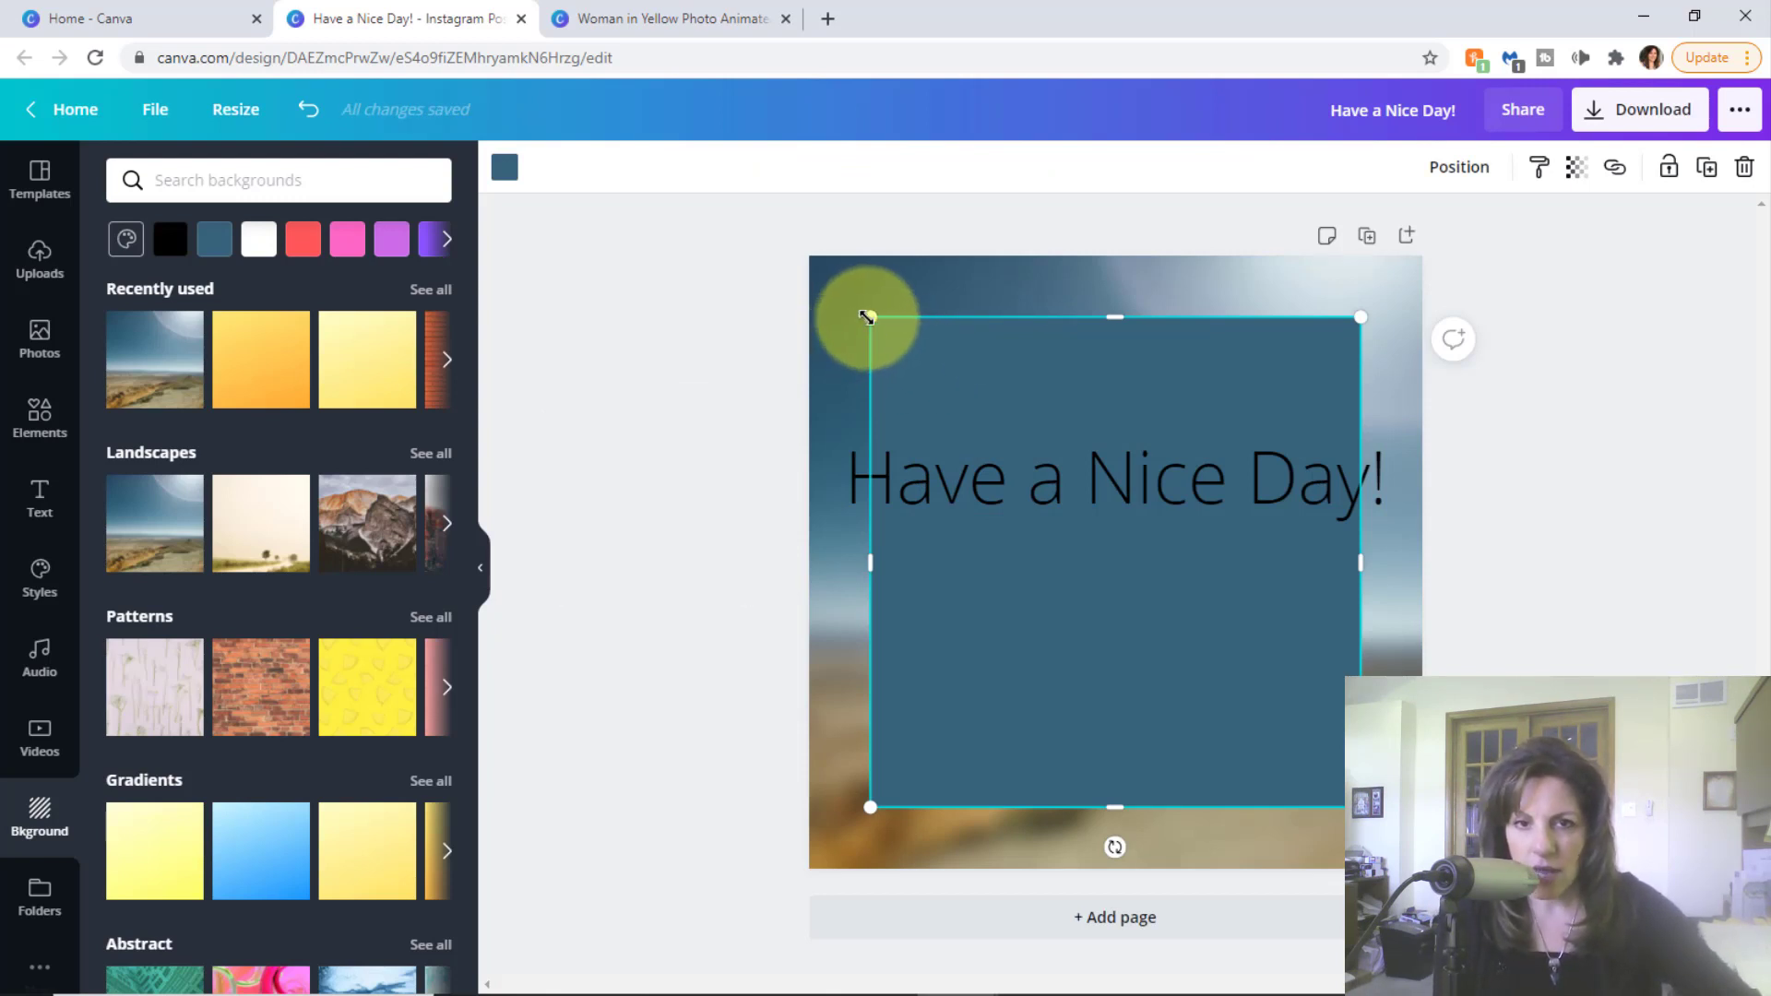
left_click_drag(869, 317, 844, 702)
left_click_drag(1130, 735, 1107, 481)
left_click_drag(1345, 491, 1399, 487)
left_click_drag(1177, 481, 1177, 495)
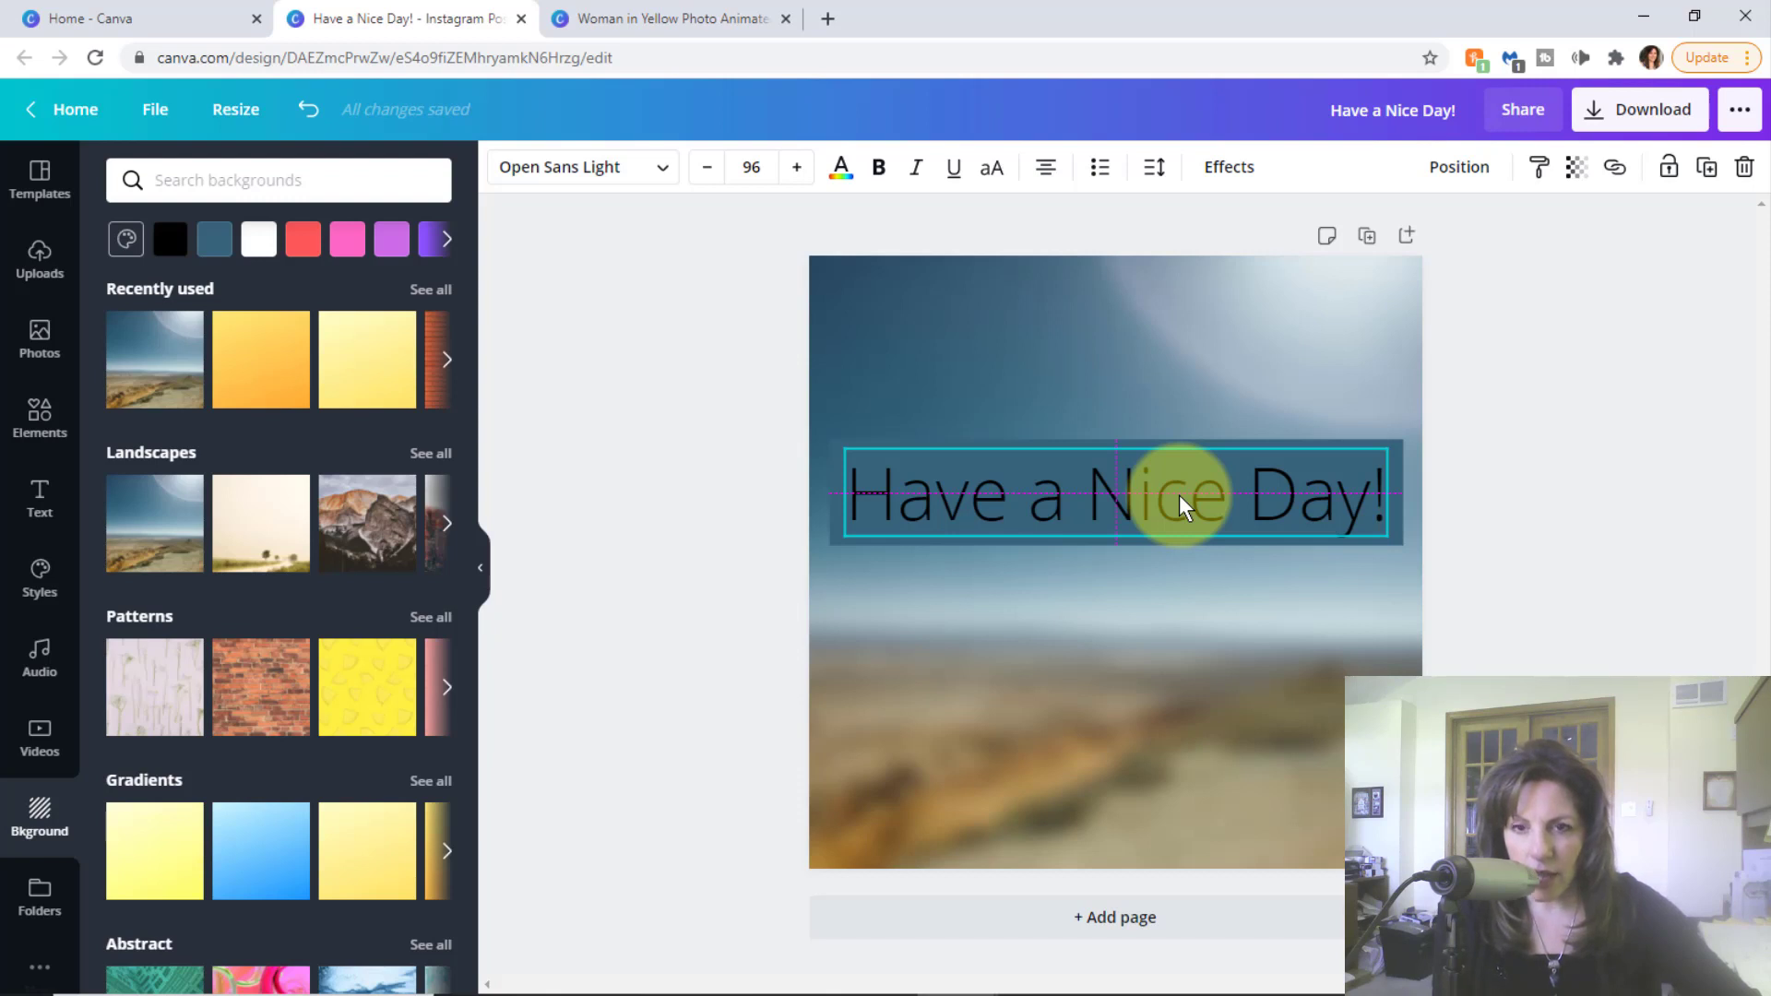
left_click_drag(1178, 494, 1177, 497)
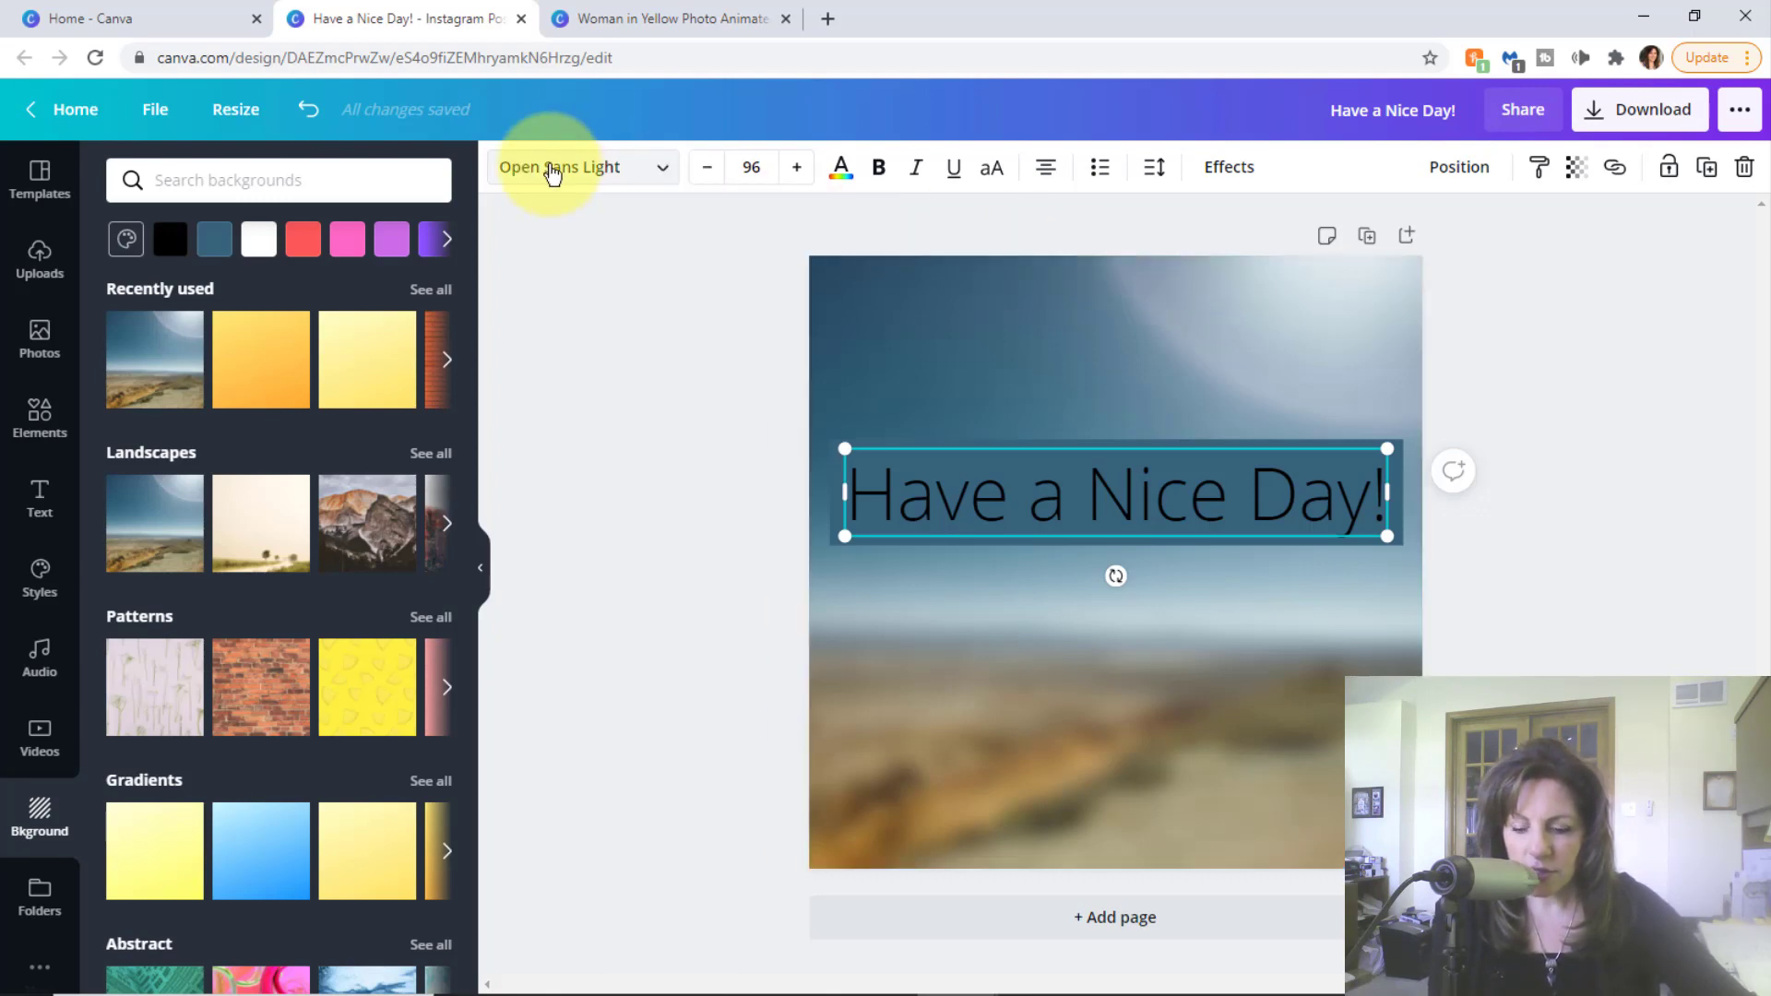
- Create another blank Instagram Post from the home page and add the photo of the woman in a gray beanie drinking by the water
left_click(153, 19)
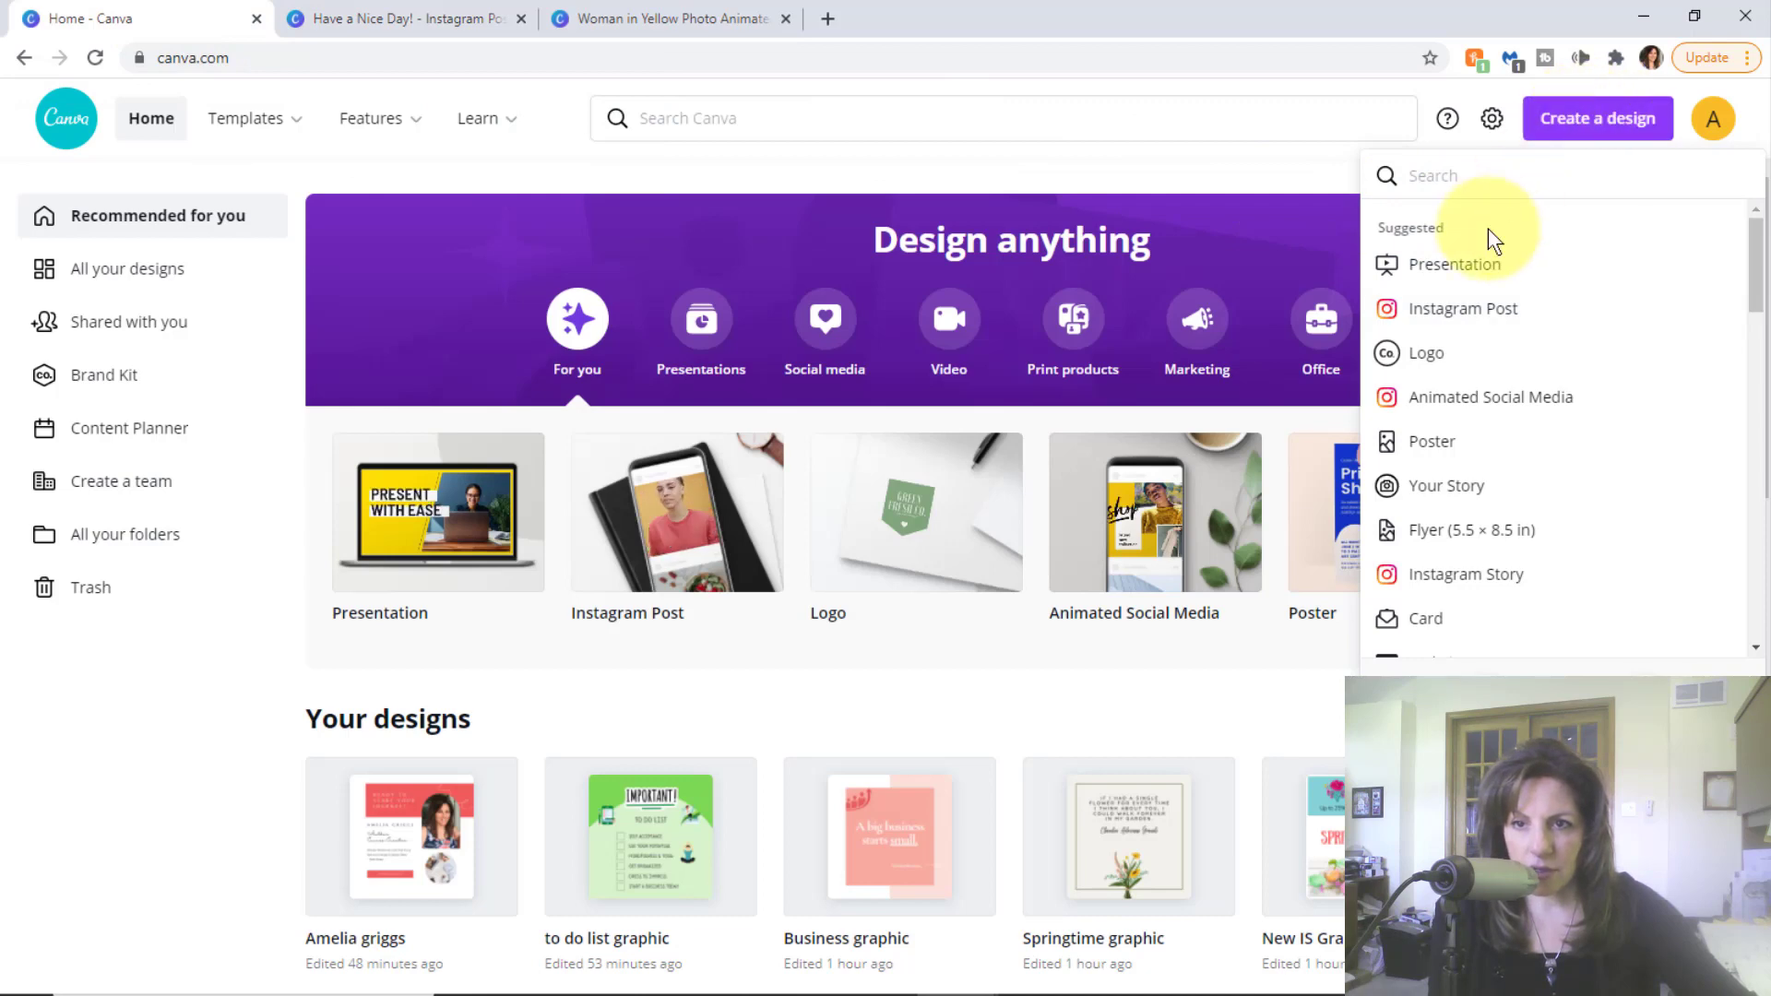
left_click(1462, 314)
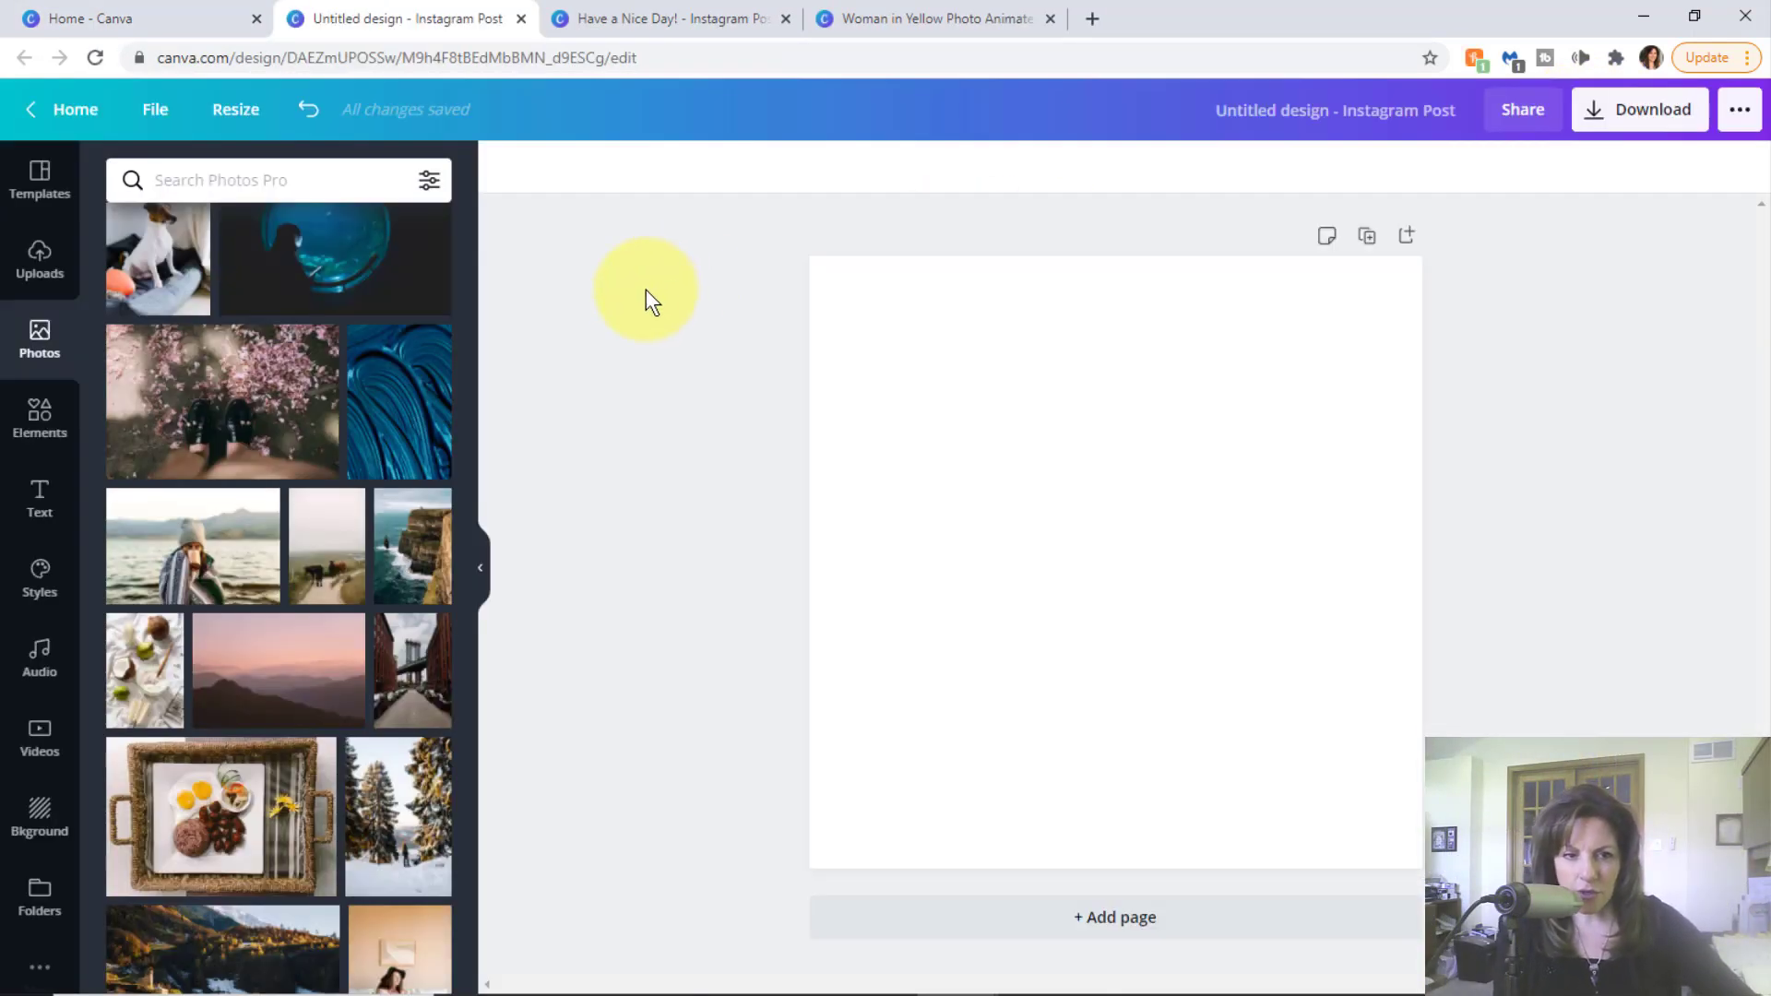
left_click(228, 558)
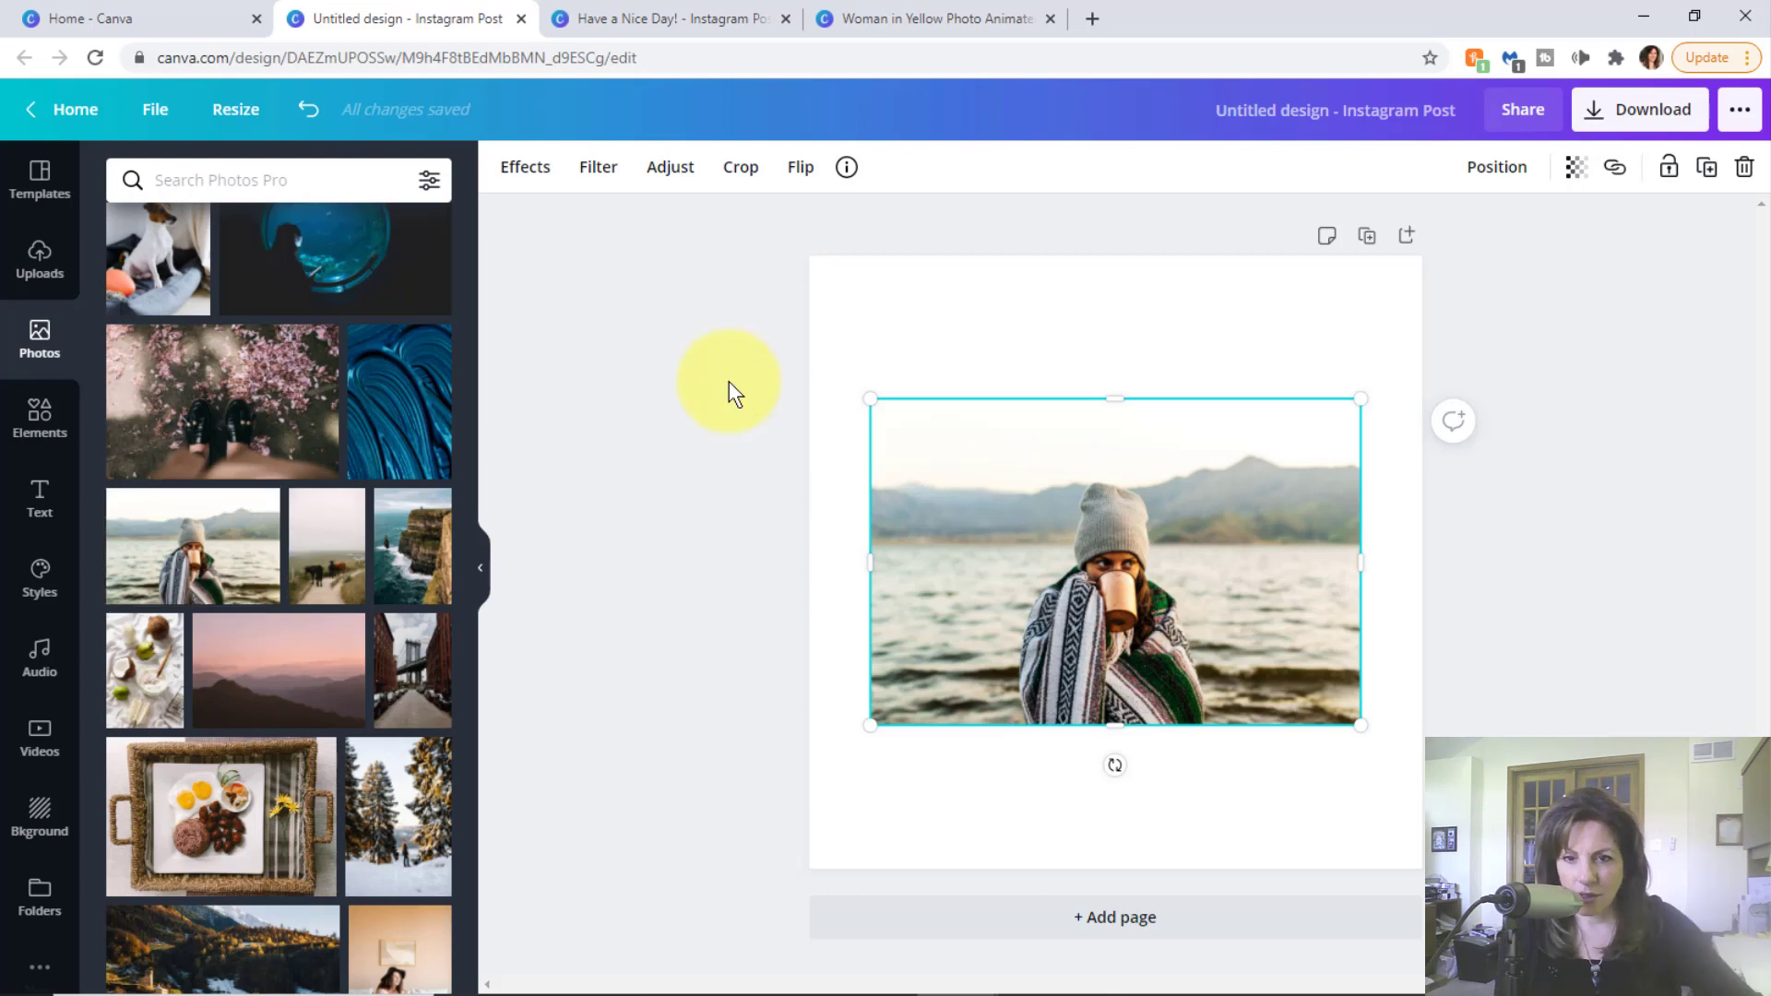
- Cut the woman out of her photo with Background Remover
left_click(537, 173)
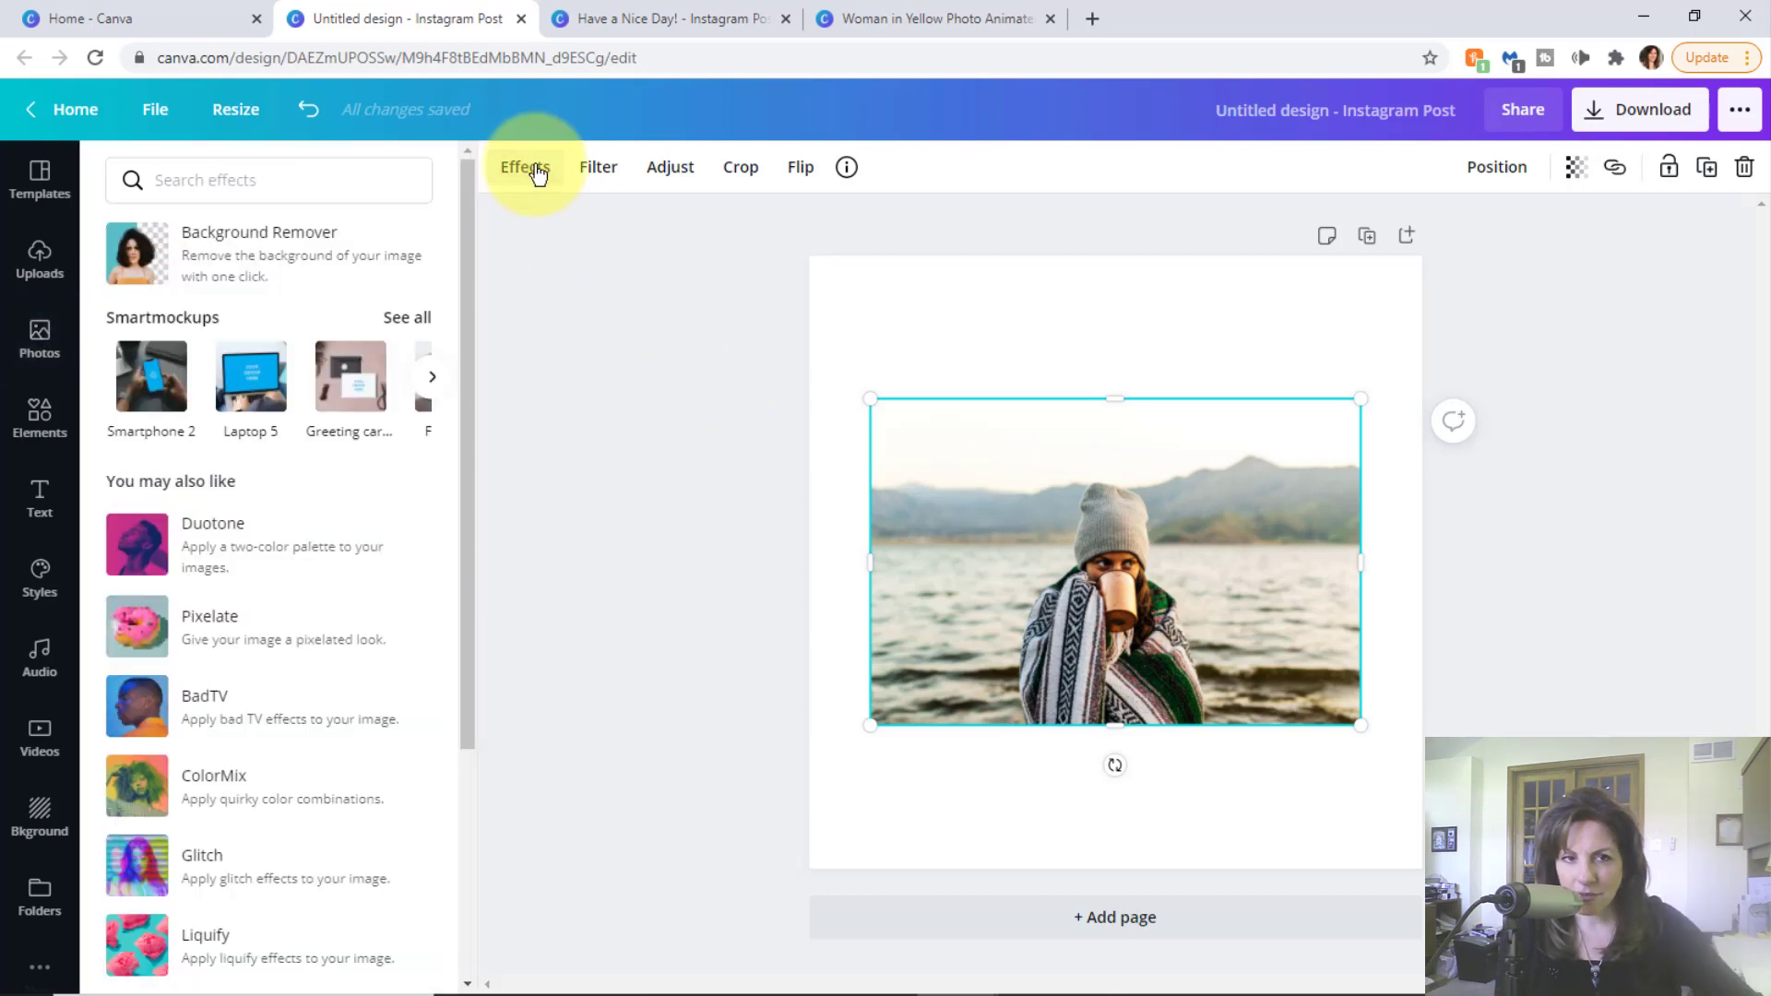
left_click(256, 255)
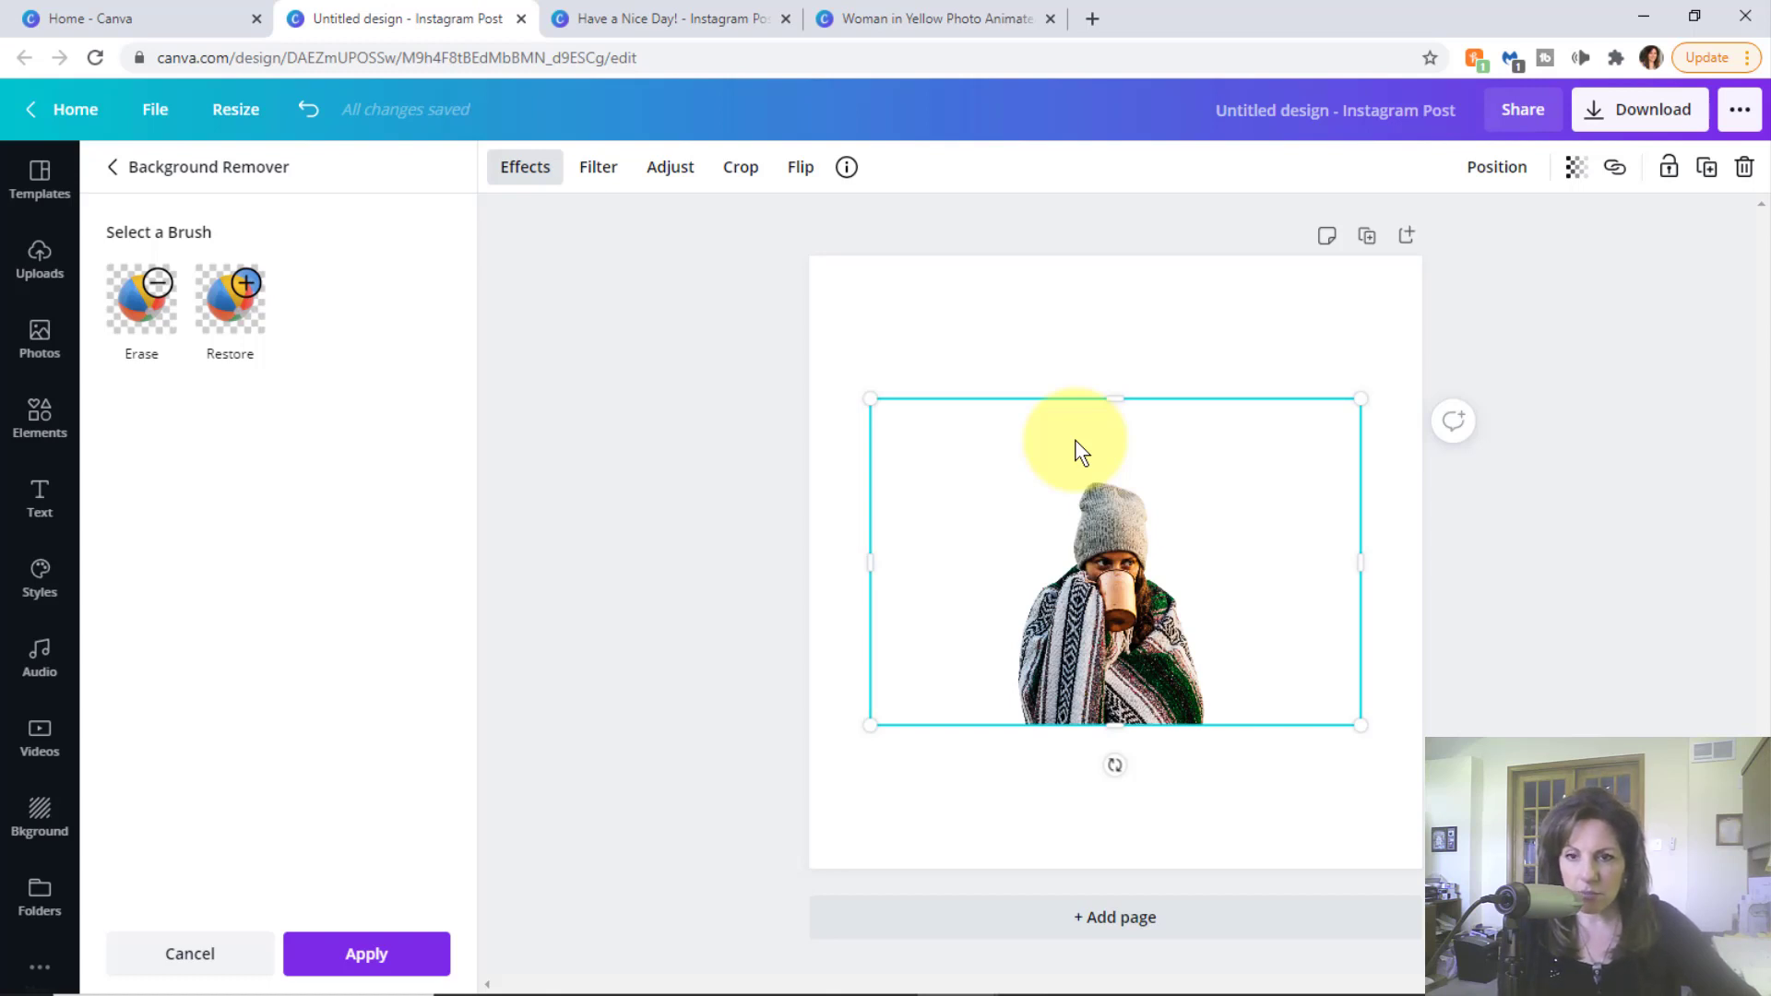
left_click(1555, 295)
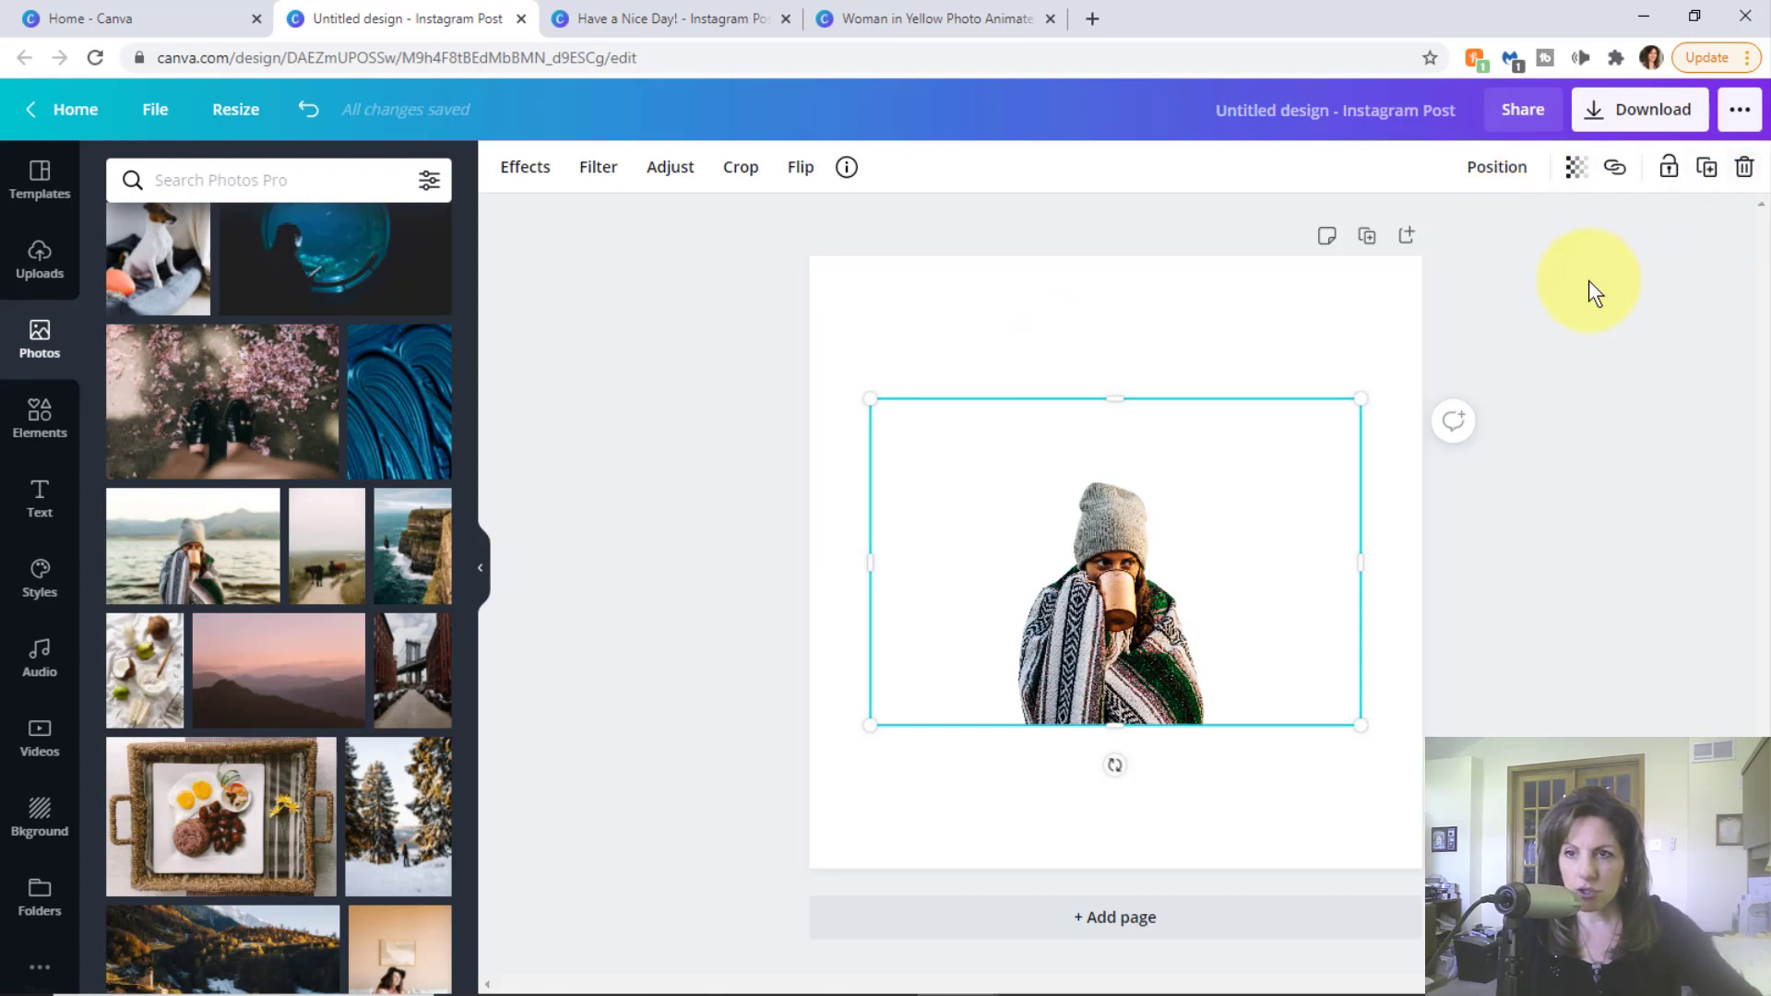
- Enable a transparent background in the PNG download settings and close them without downloading
left_click(1647, 117)
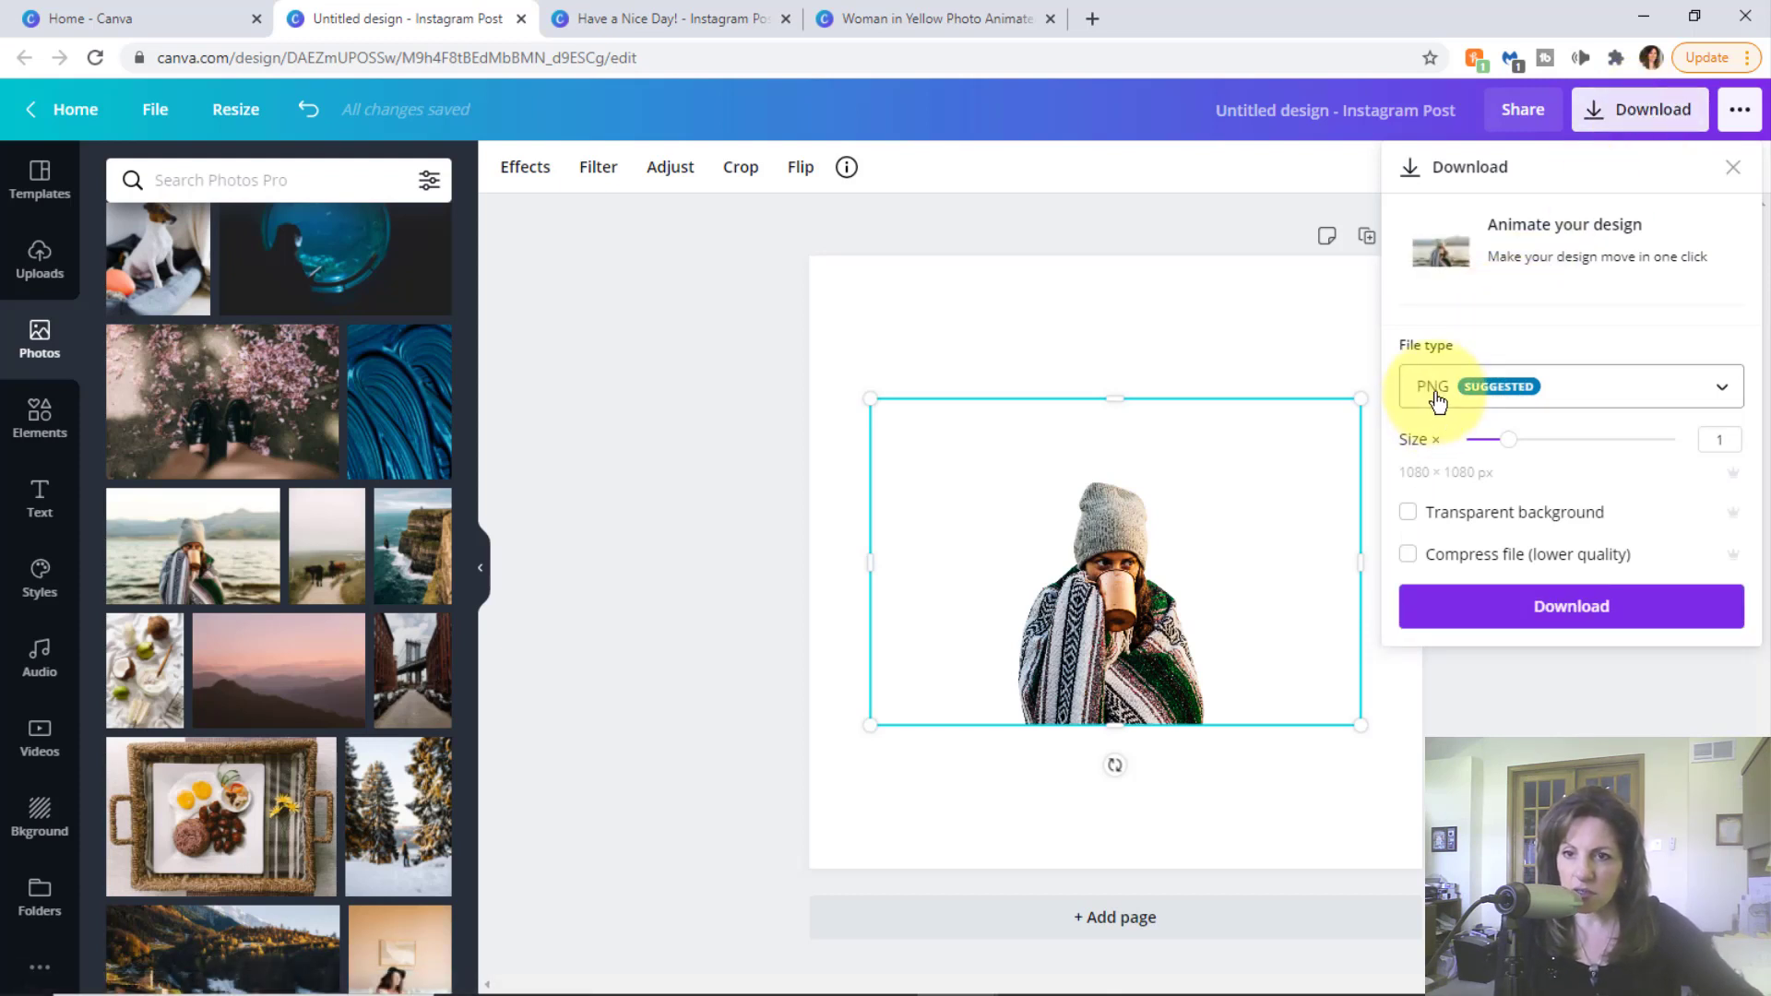
left_click(1408, 514)
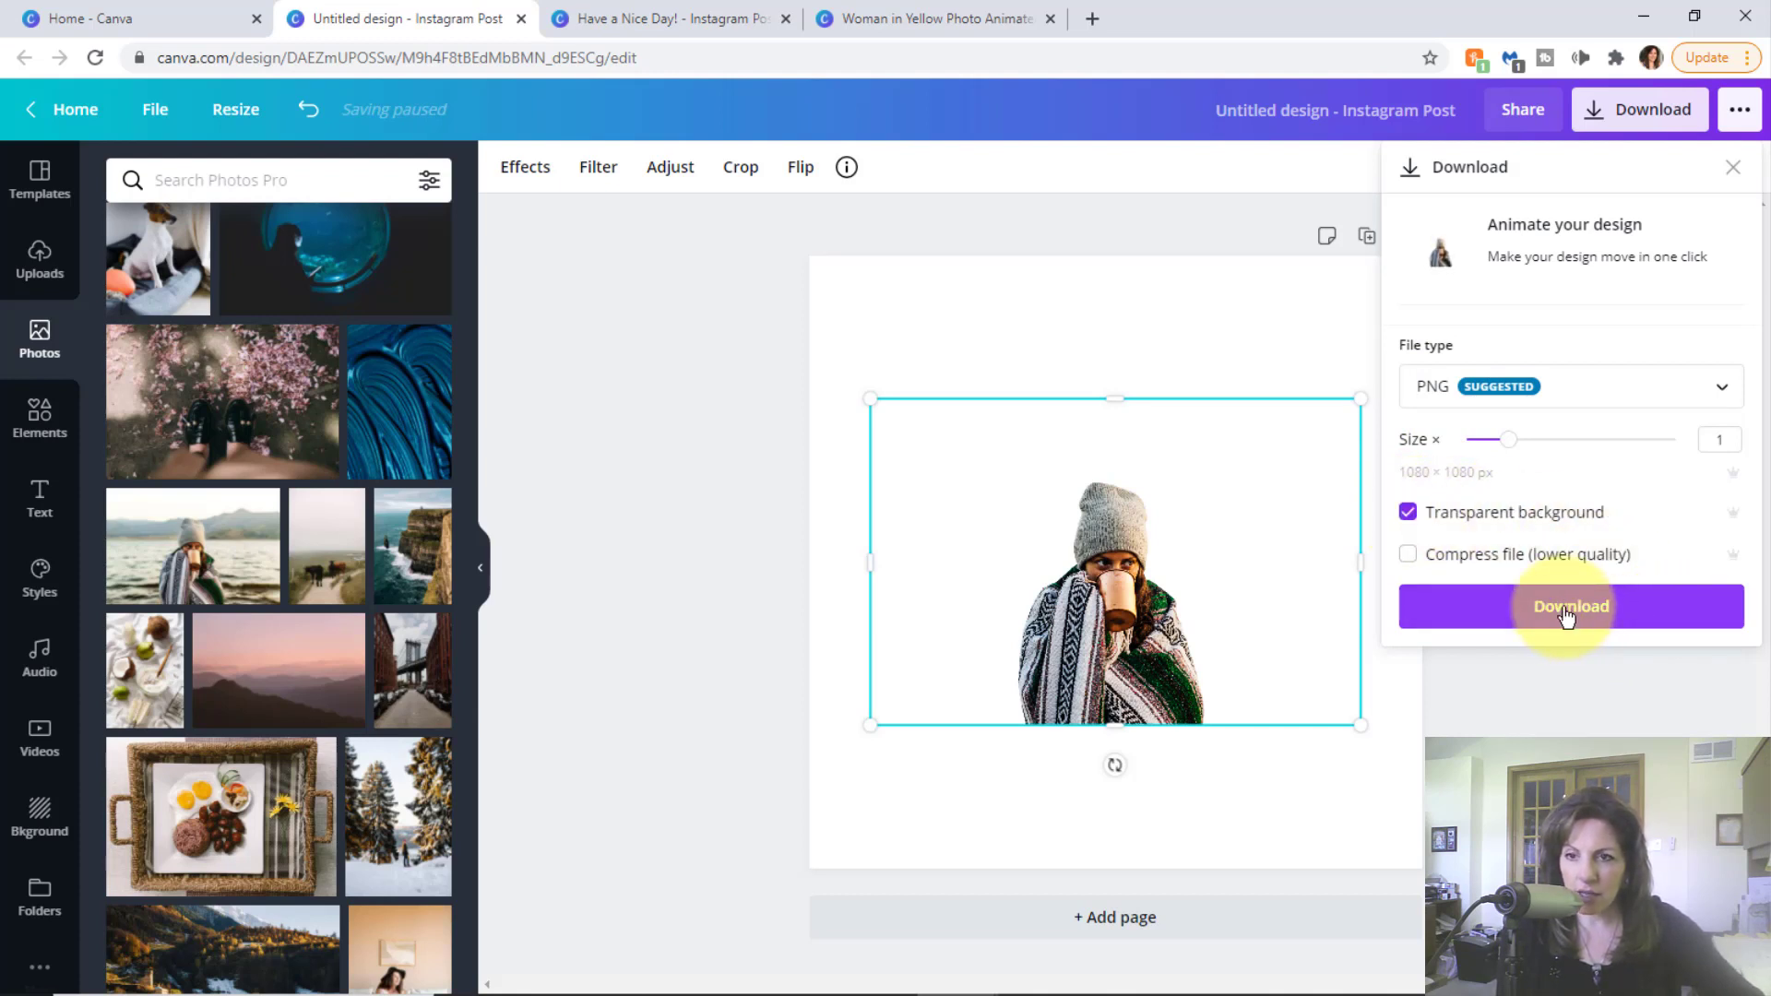
left_click(1733, 172)
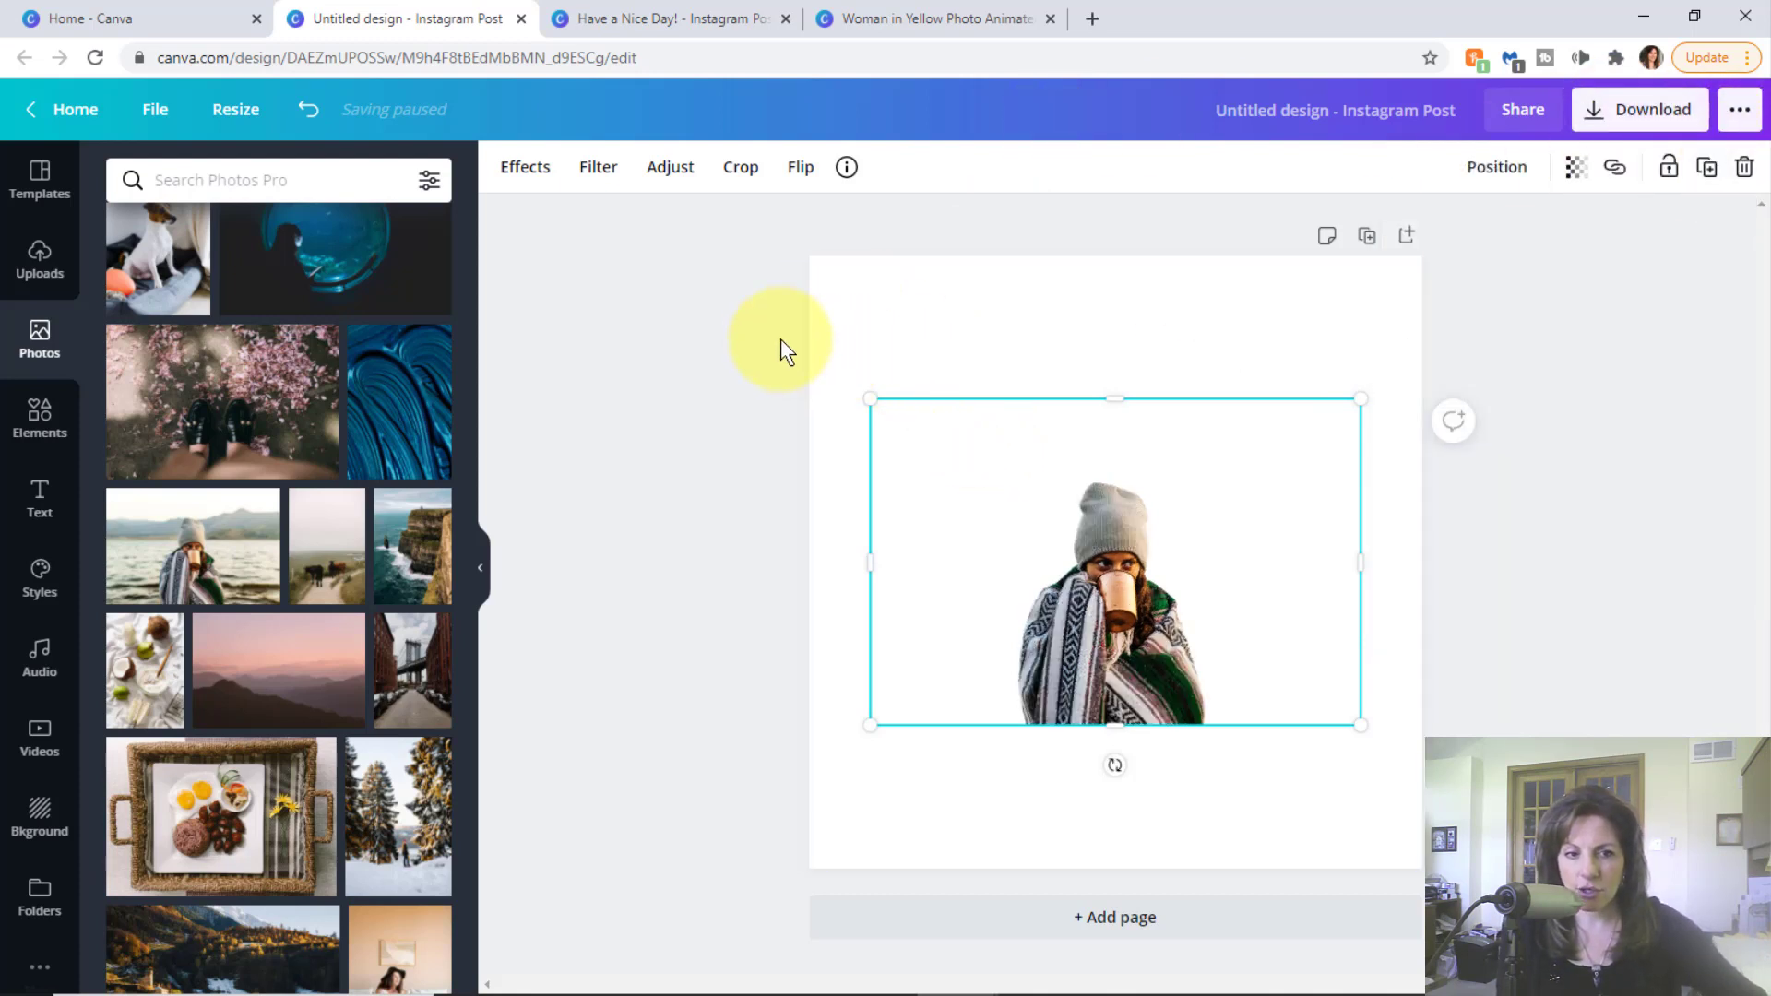
- Search backgrounds for "sunset", apply the teal and orange sky over dark hills, and move the woman to the page's lower right
left_click(40, 814)
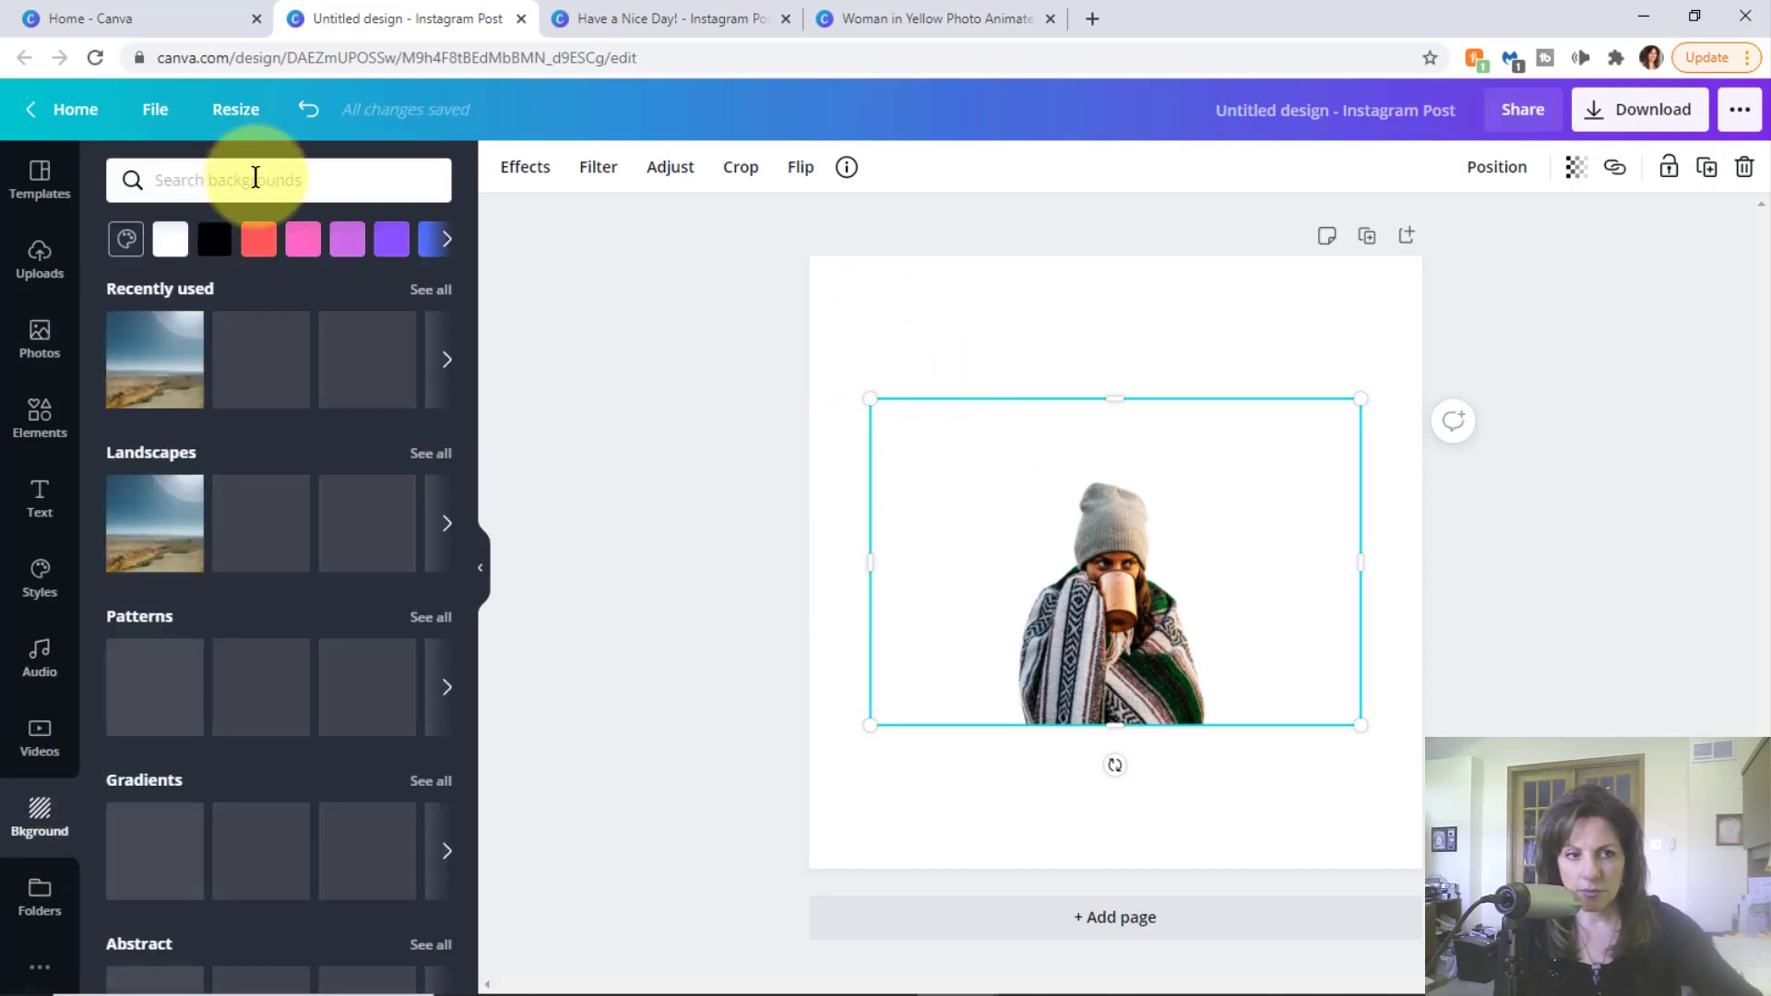
left_click(255, 178)
type("sunset")
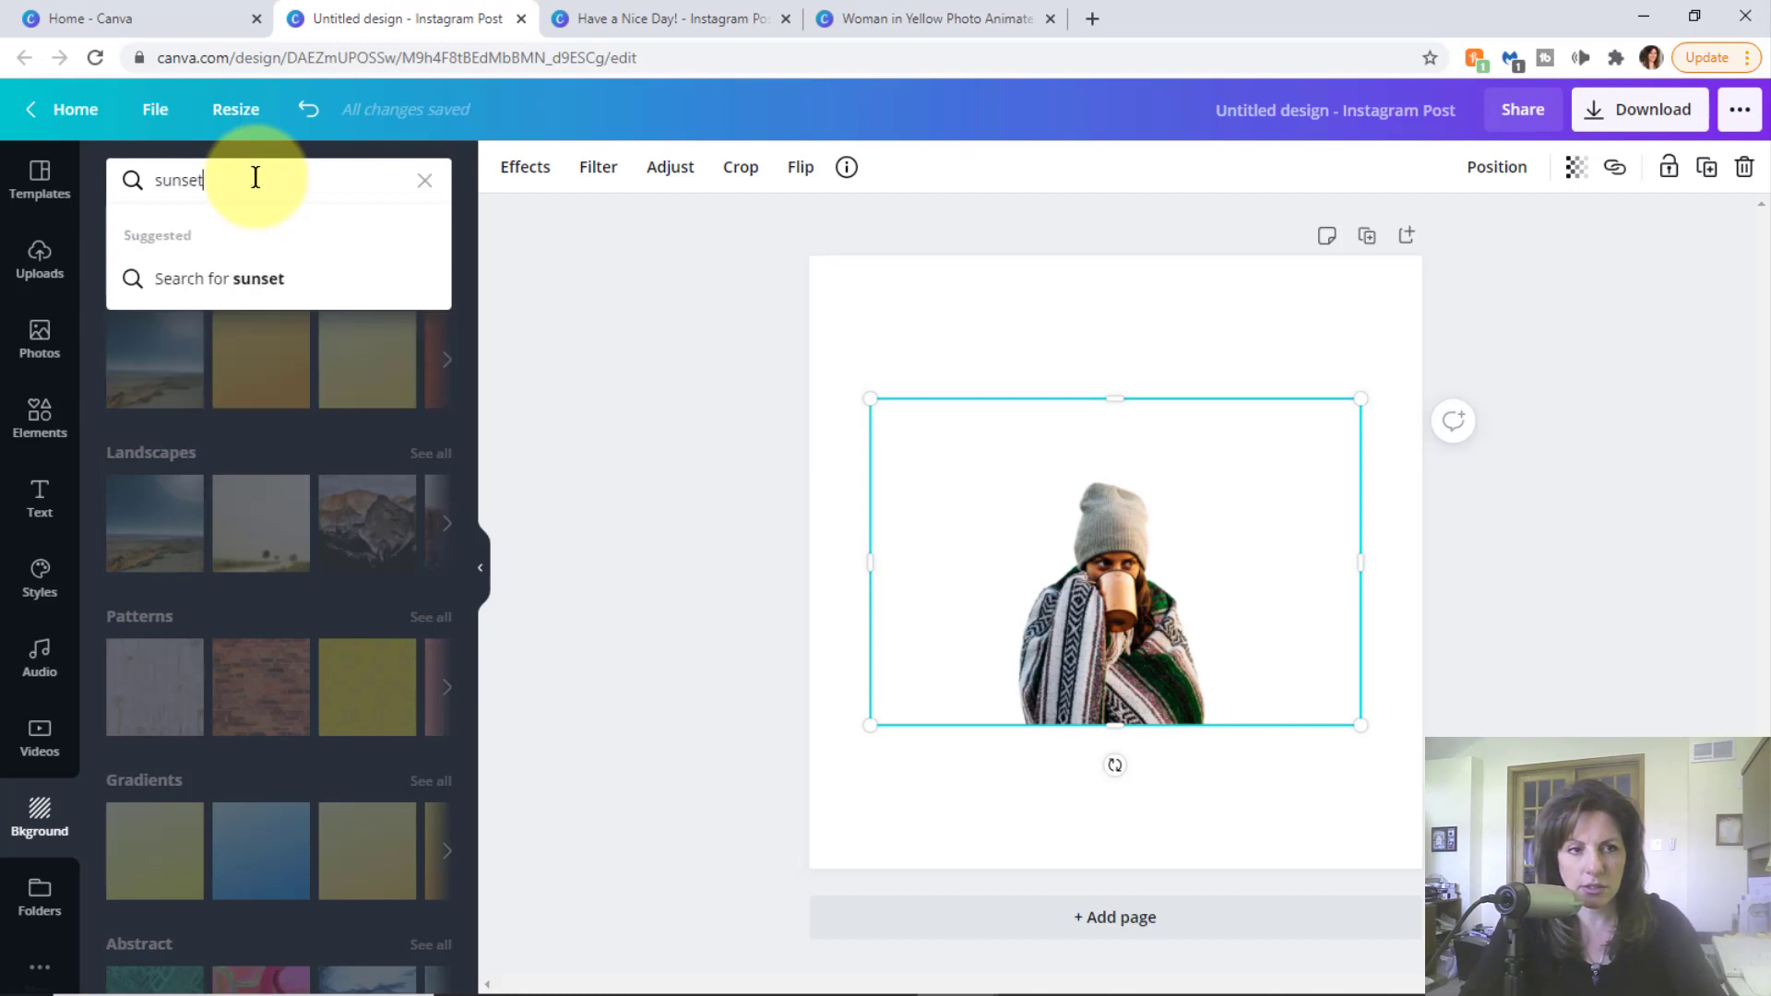
key("Return")
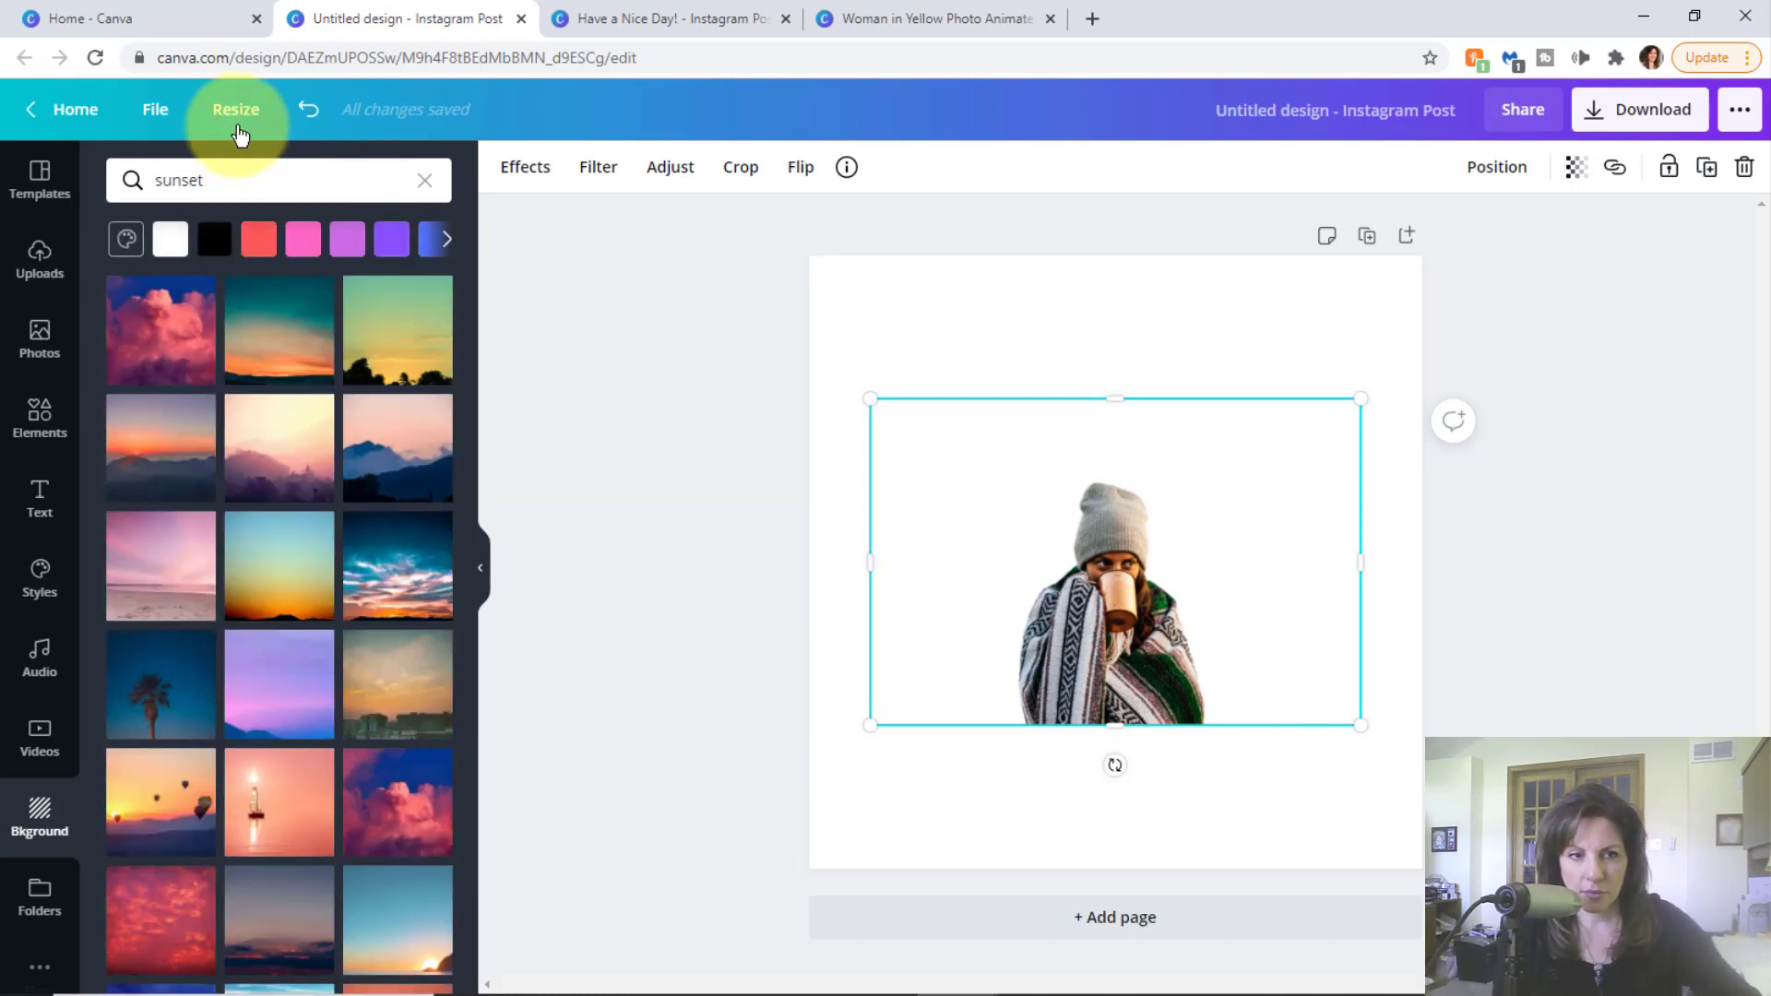
left_click(278, 334)
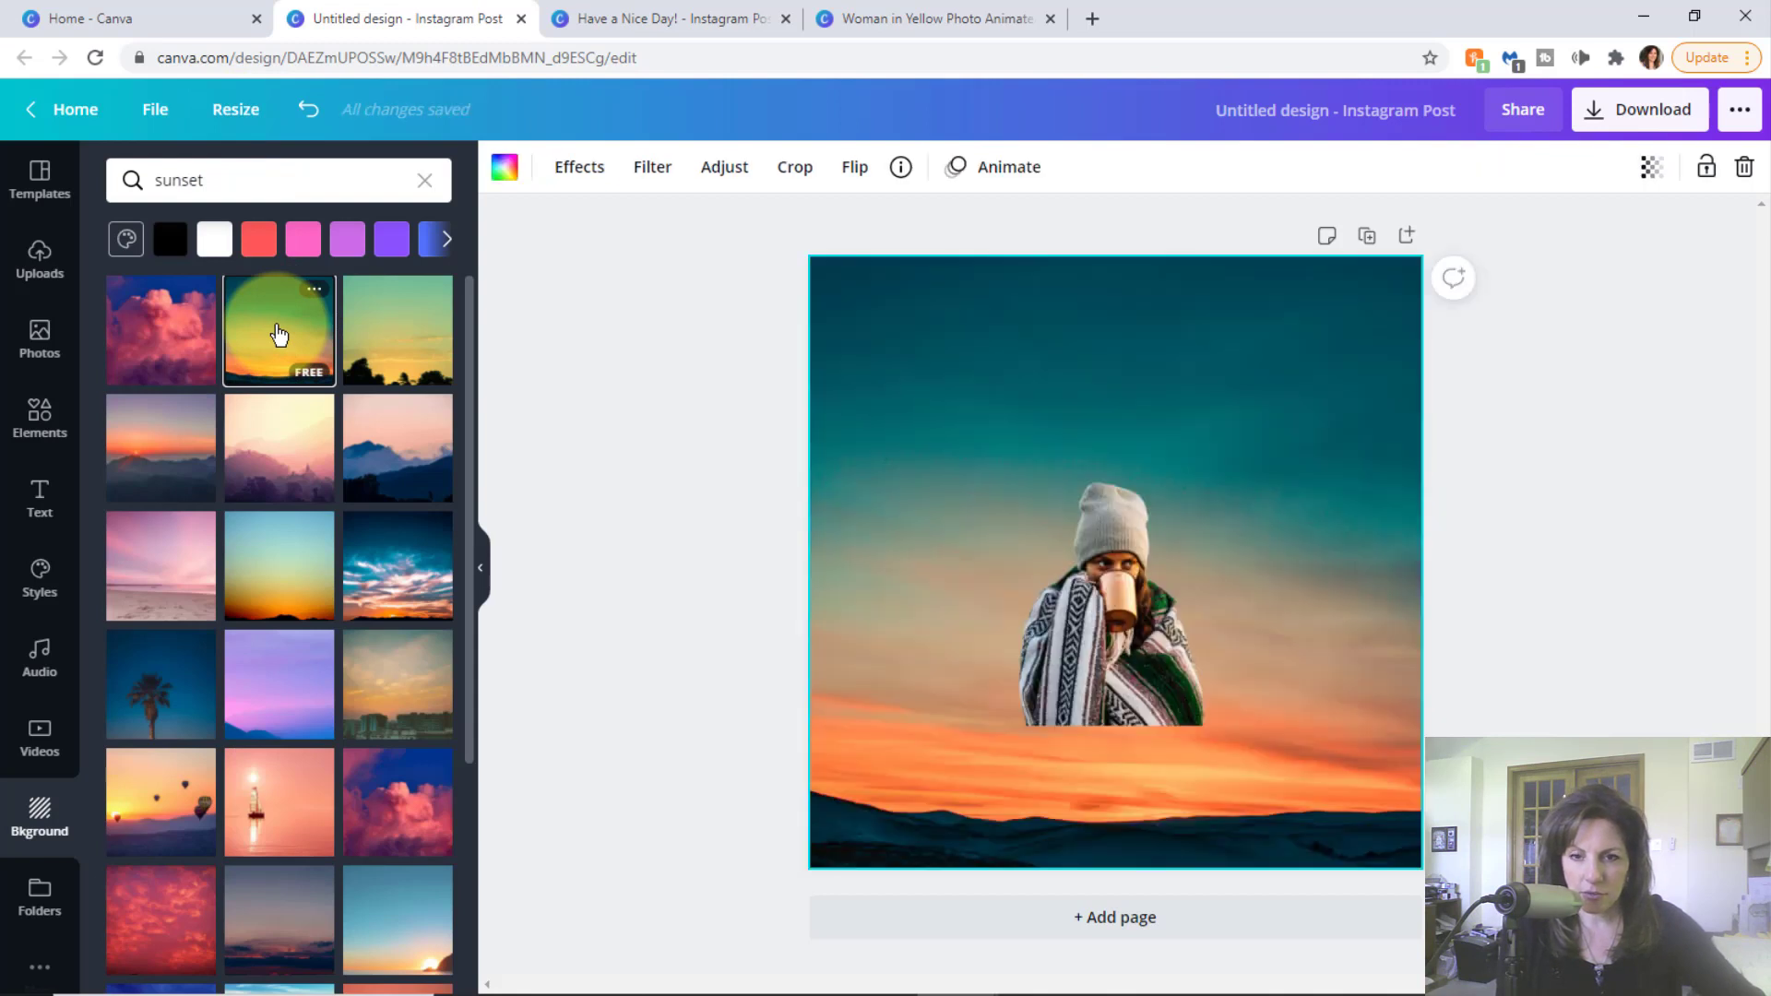
left_click_drag(1107, 570, 1217, 625)
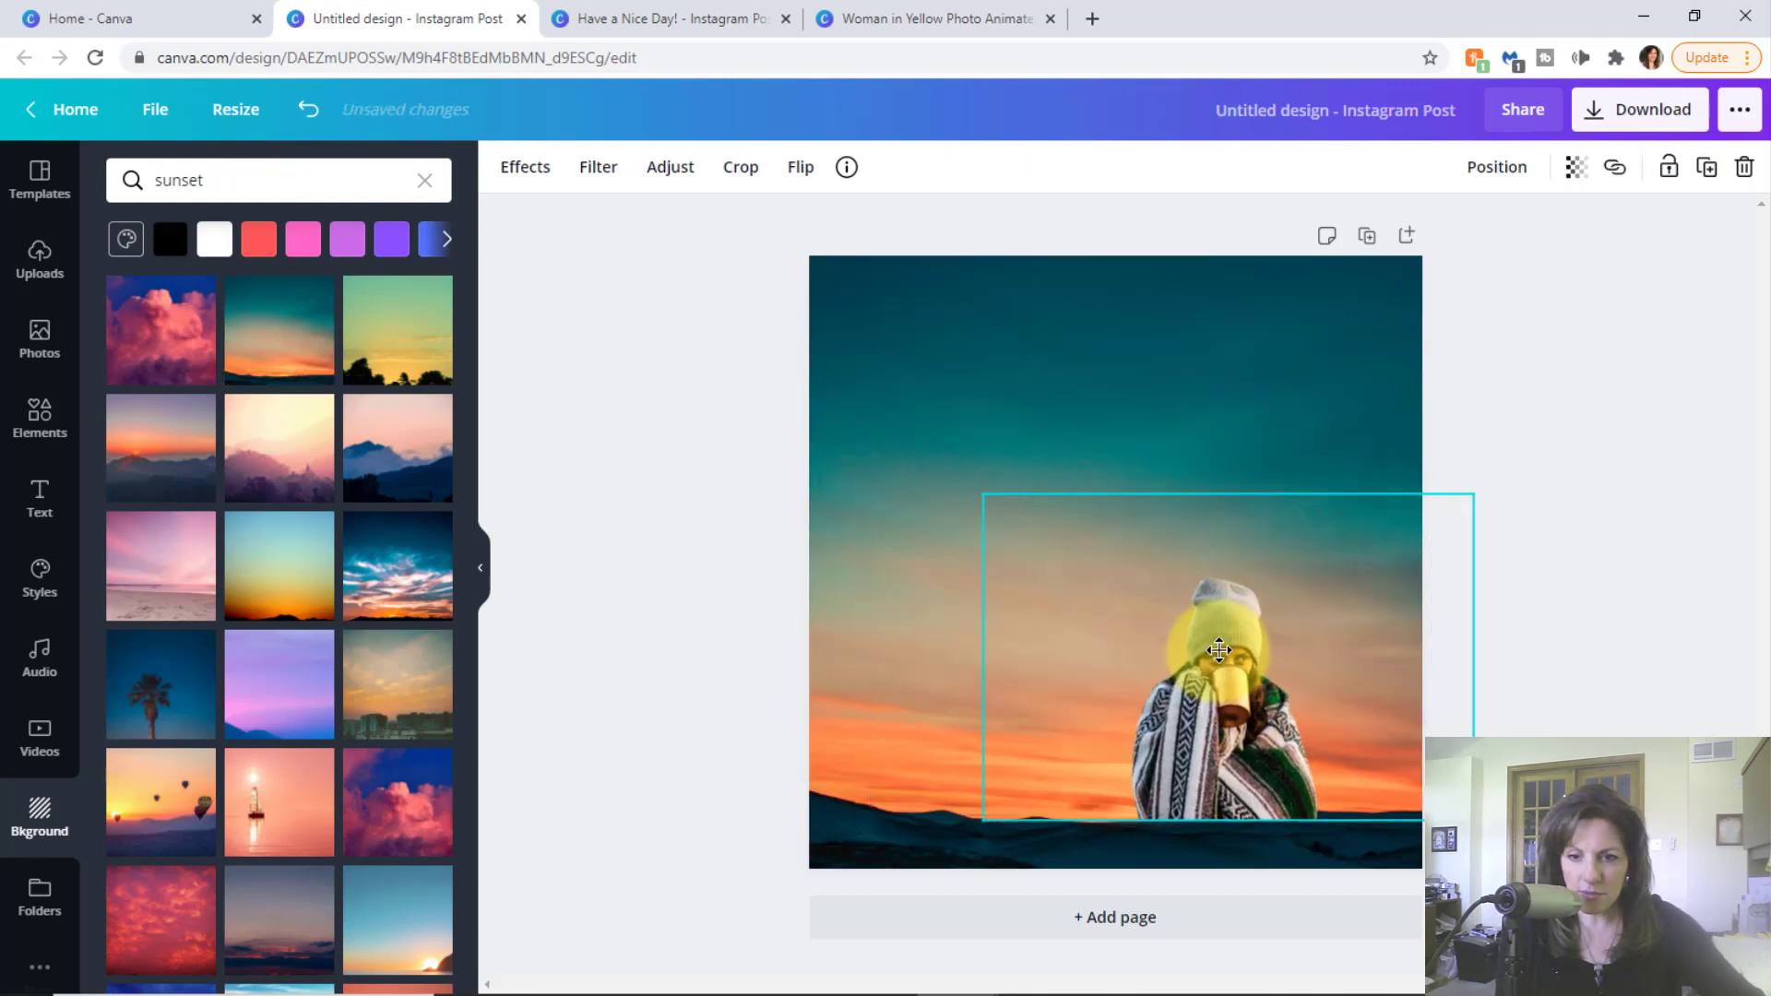
left_click(1613, 352)
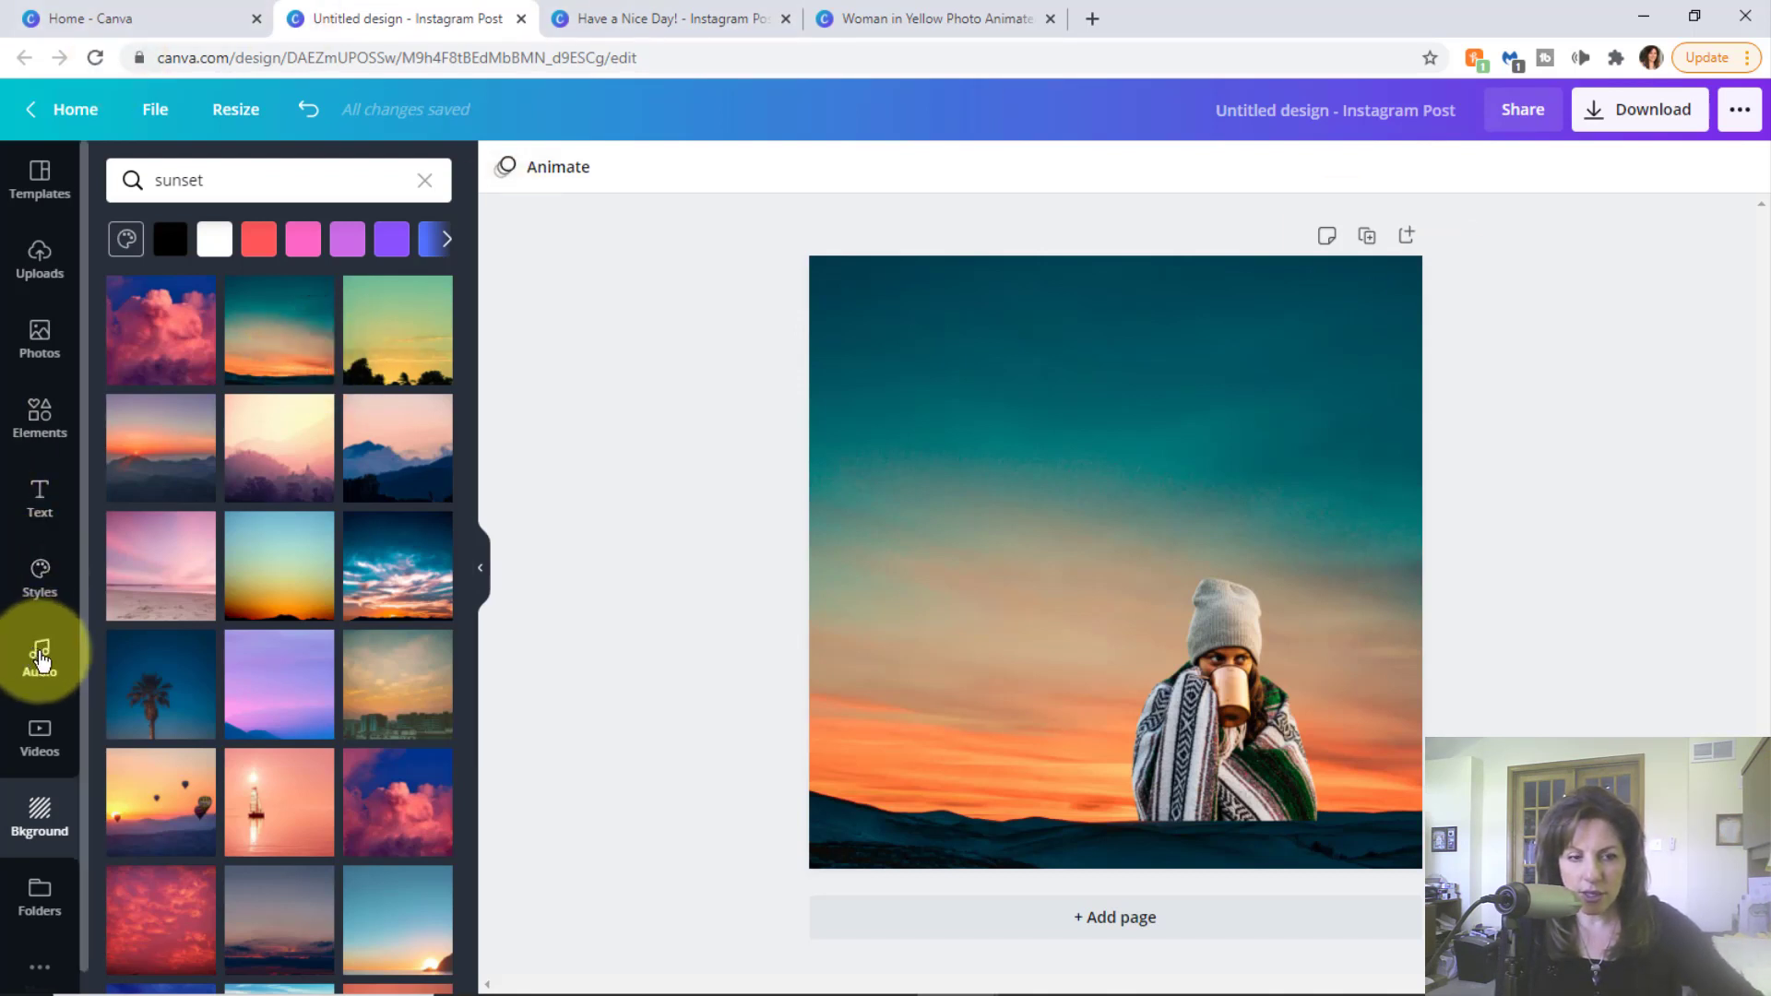
- Preview the audio tracks Signal to Noise, Your Gain, The Sound of Arrows, Tribute and Salt Lake Seagull
left_click(40, 658)
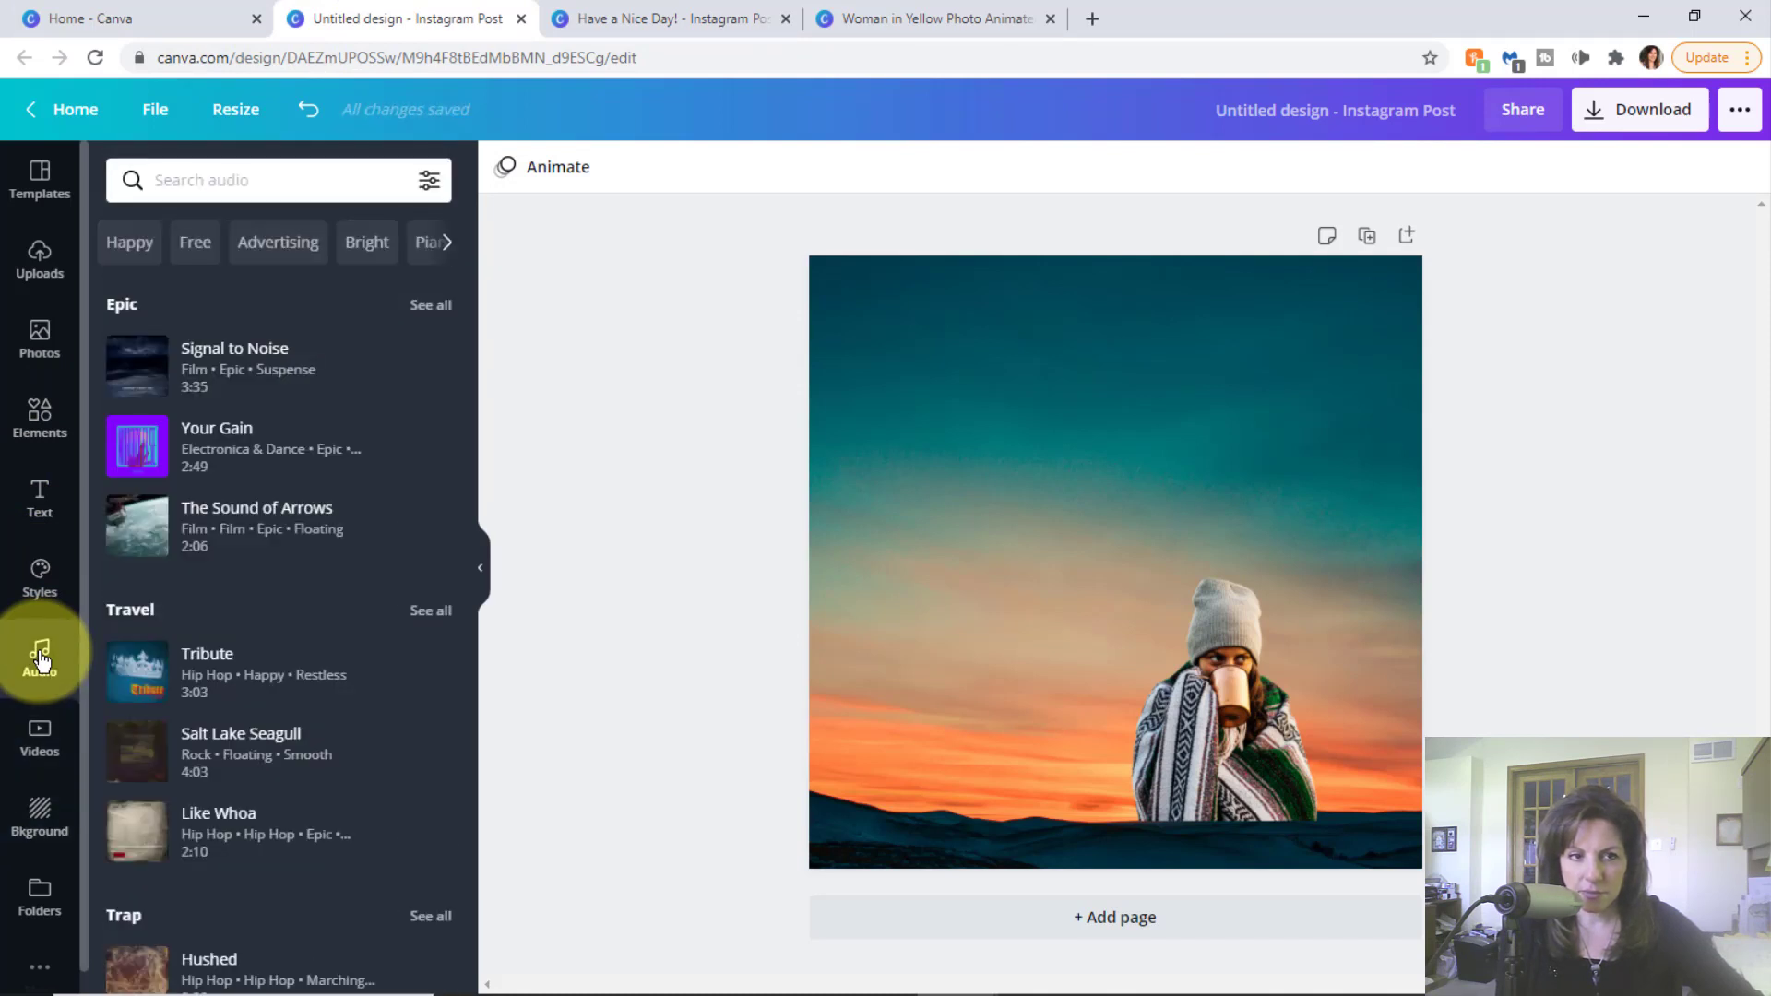
left_click(137, 369)
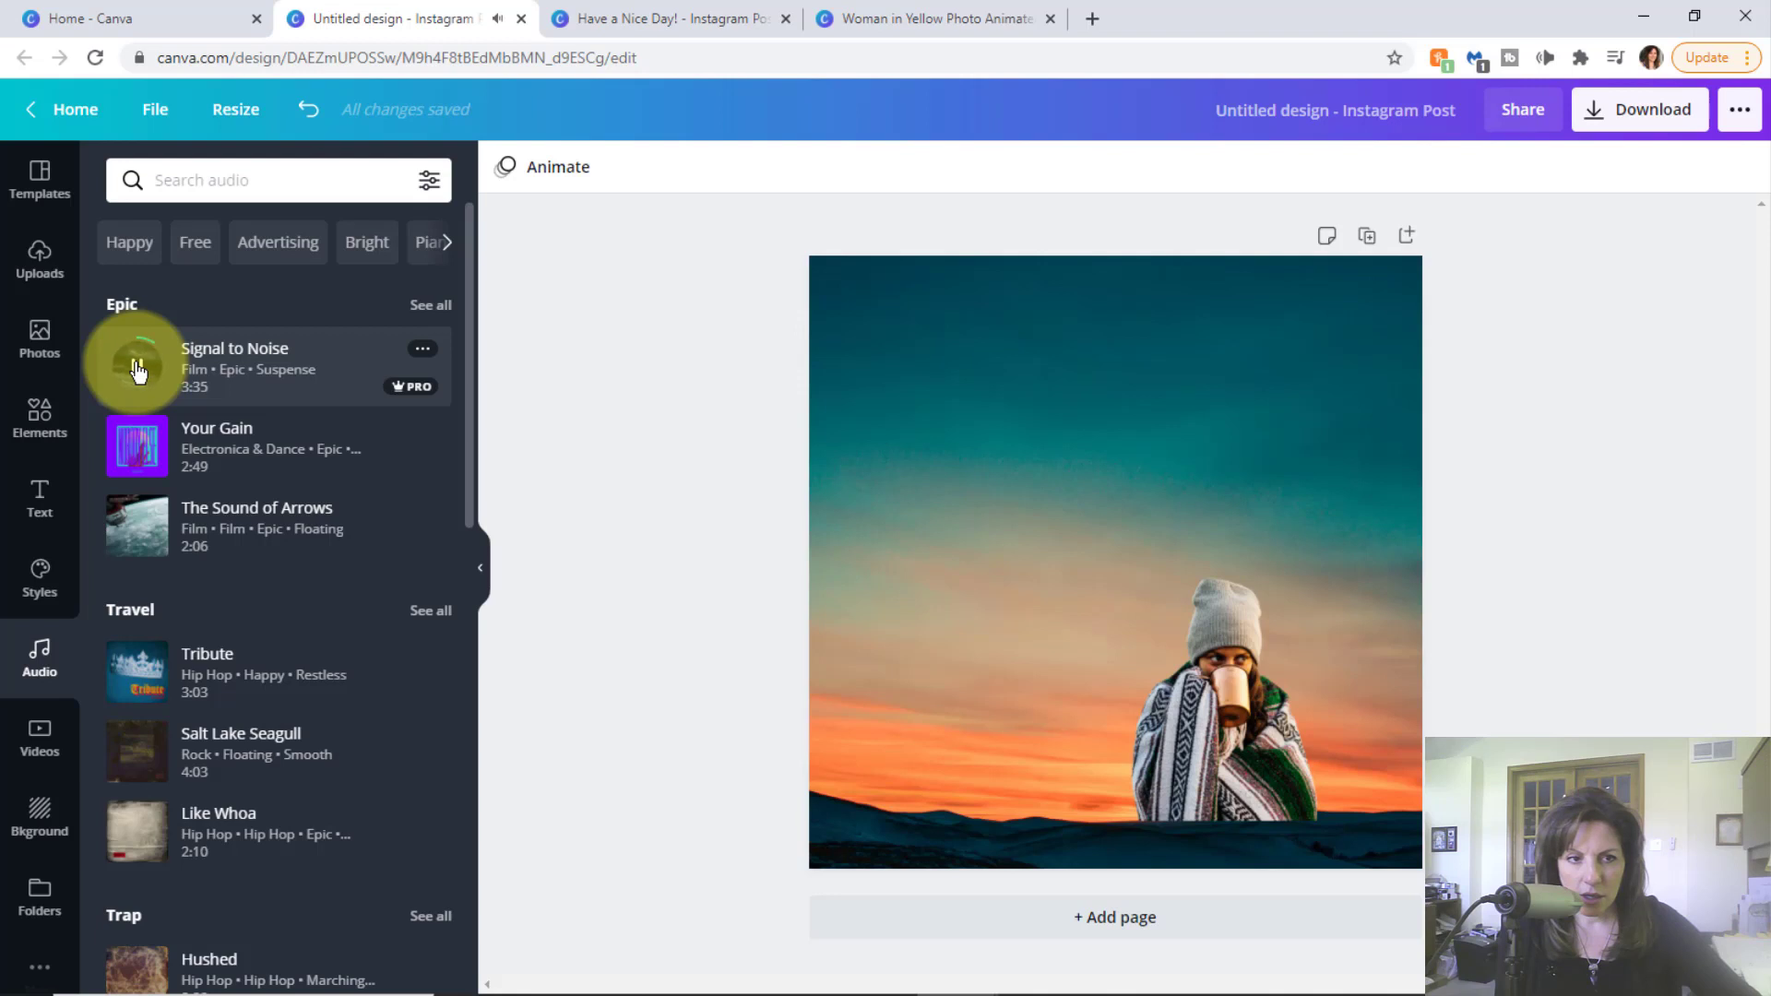
left_click(137, 368)
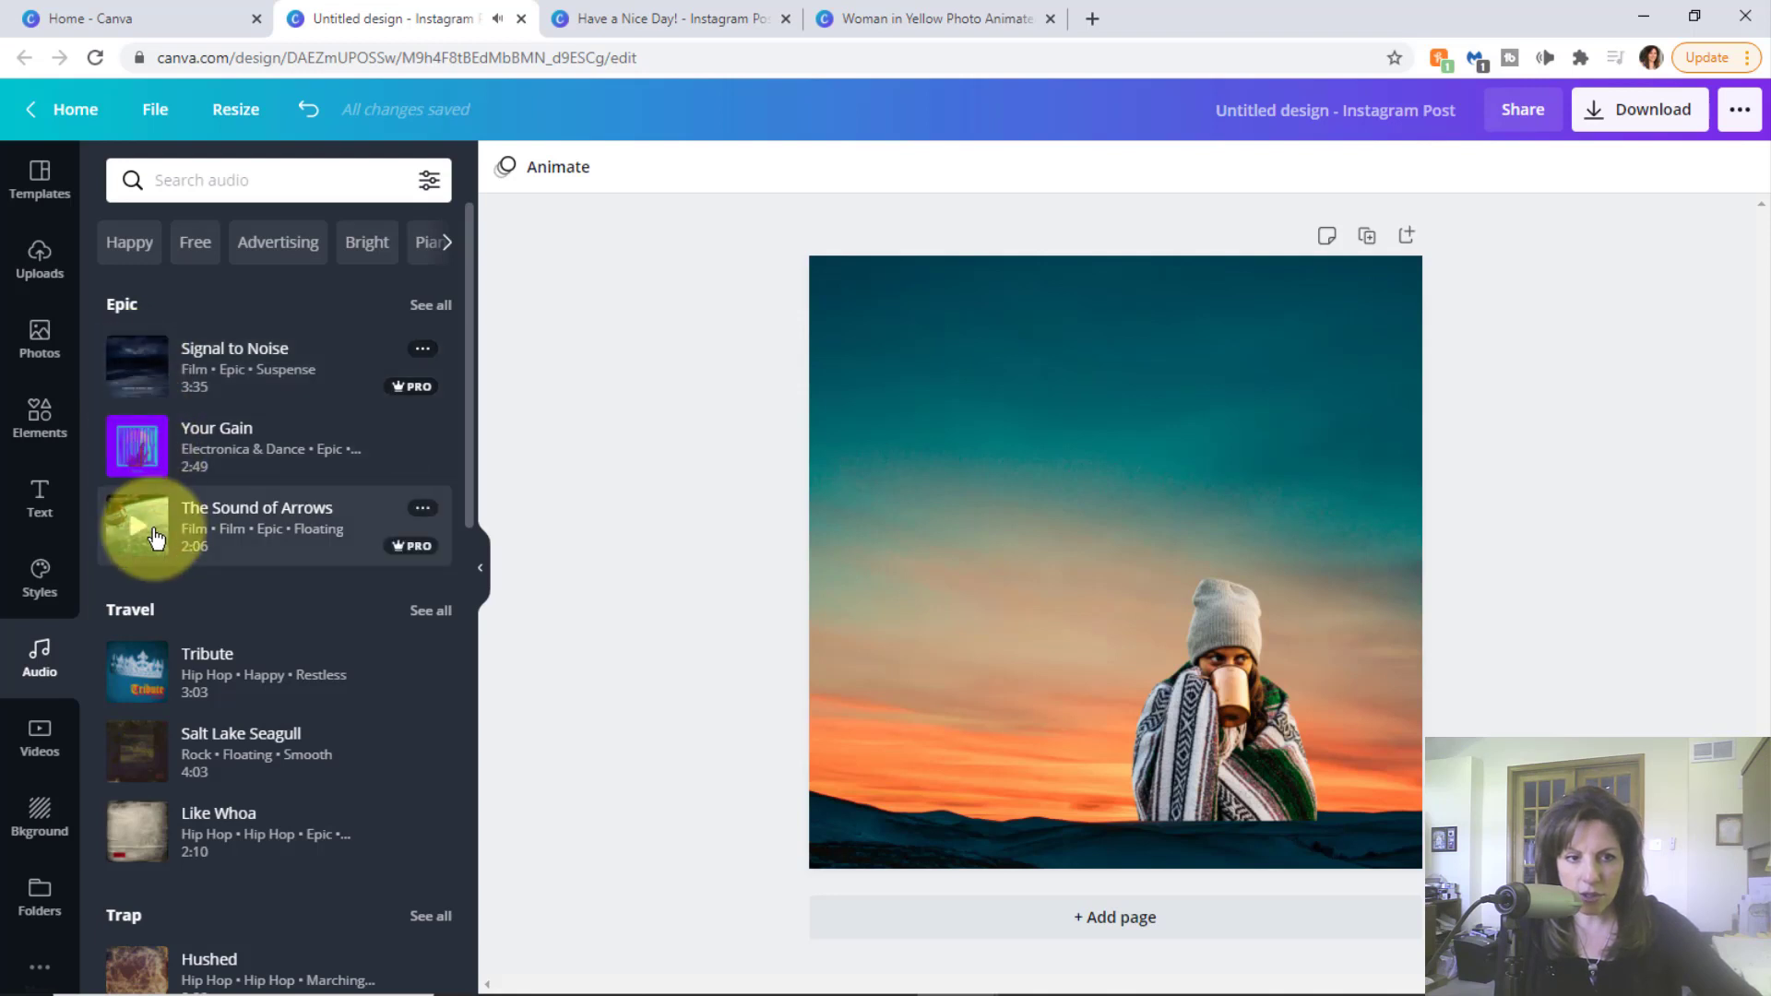
left_click(137, 448)
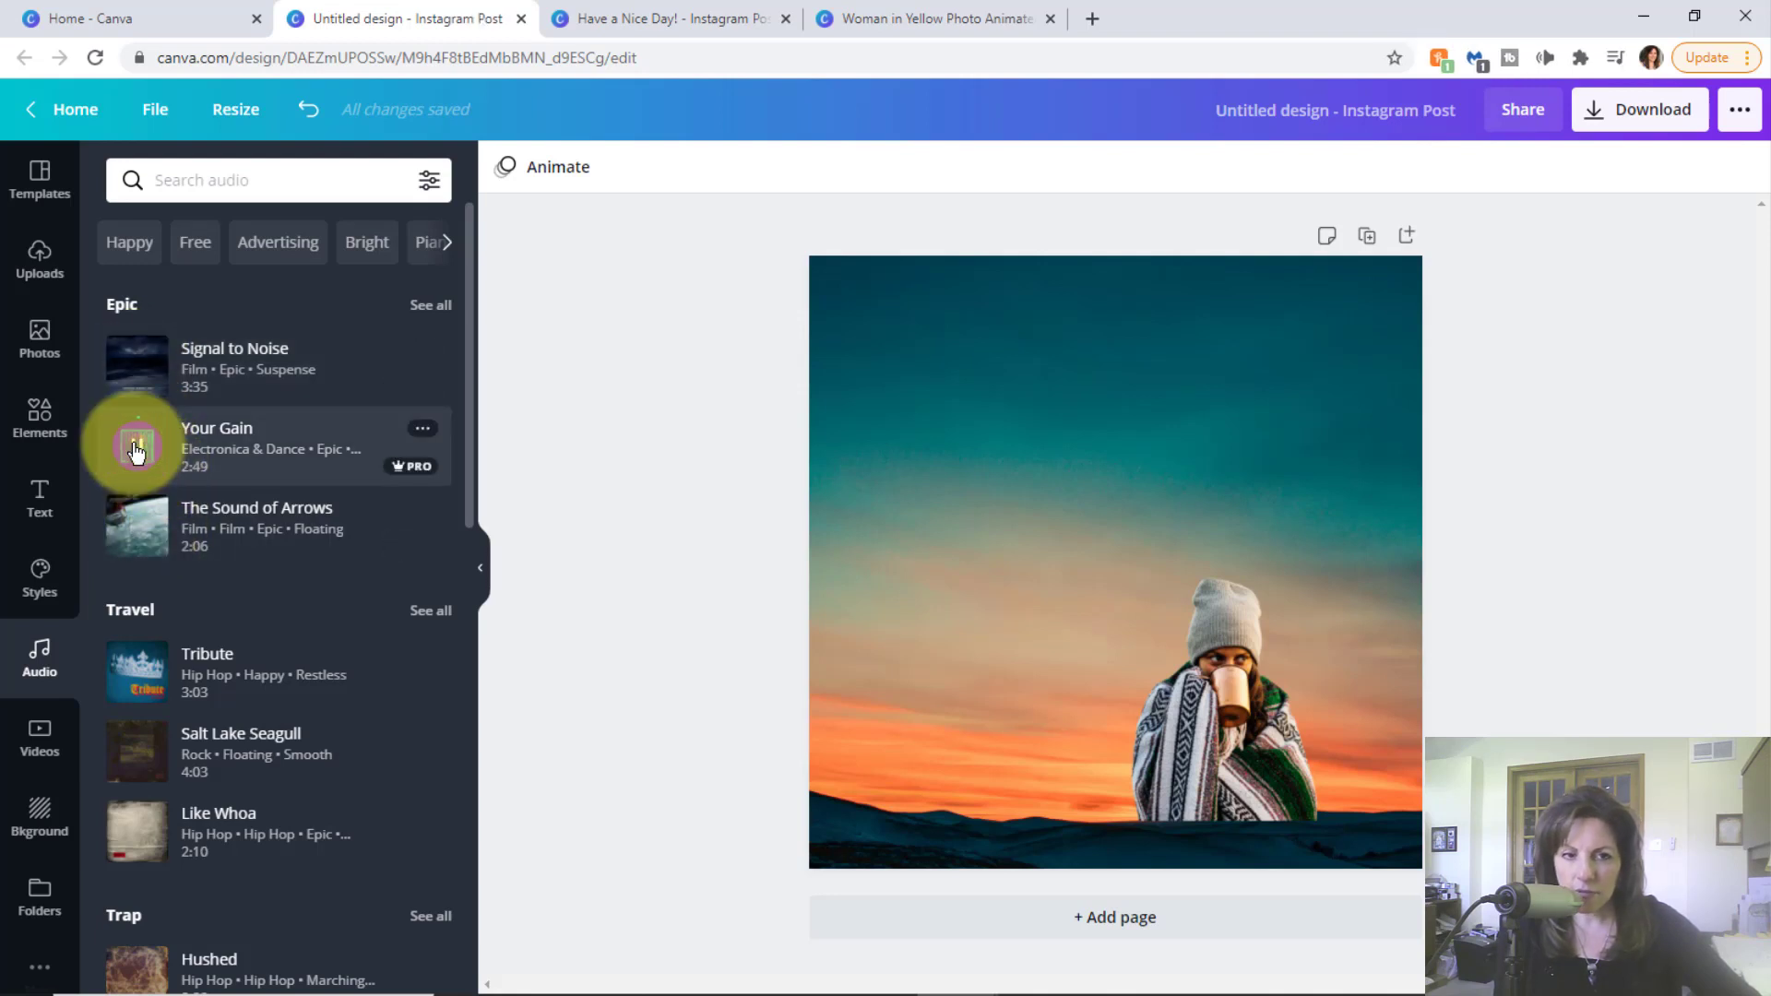
left_click(140, 524)
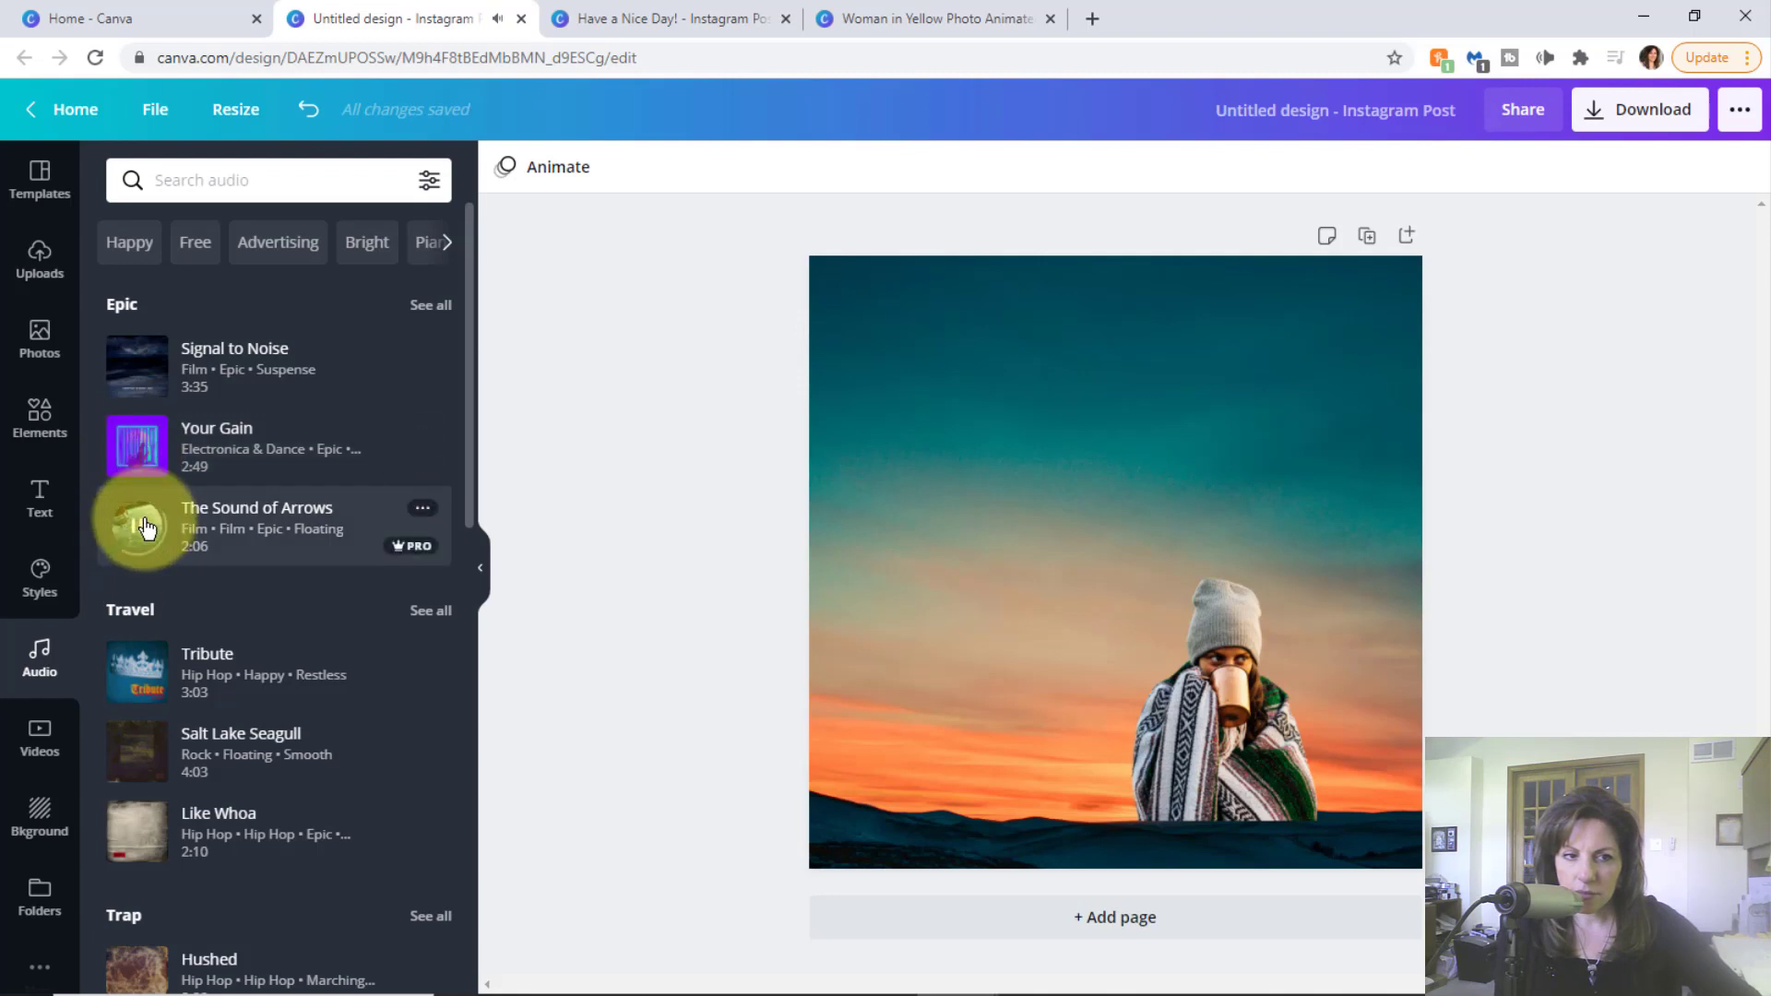
left_click(136, 676)
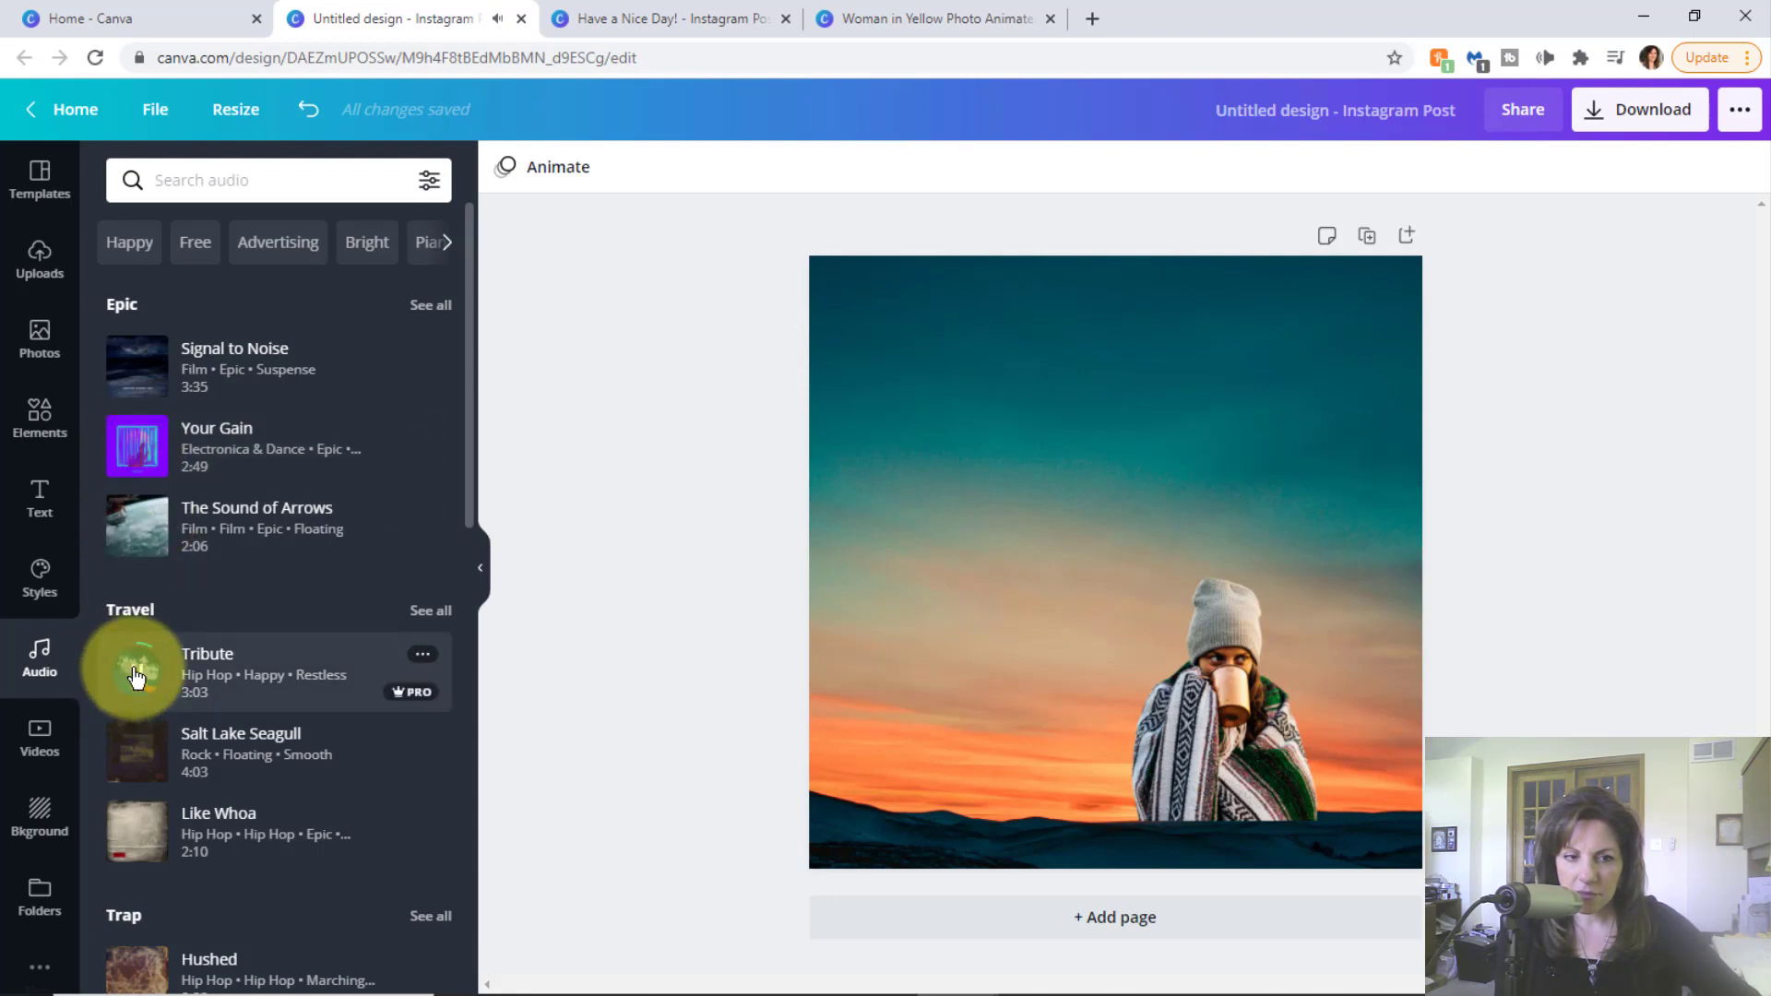
left_click(140, 753)
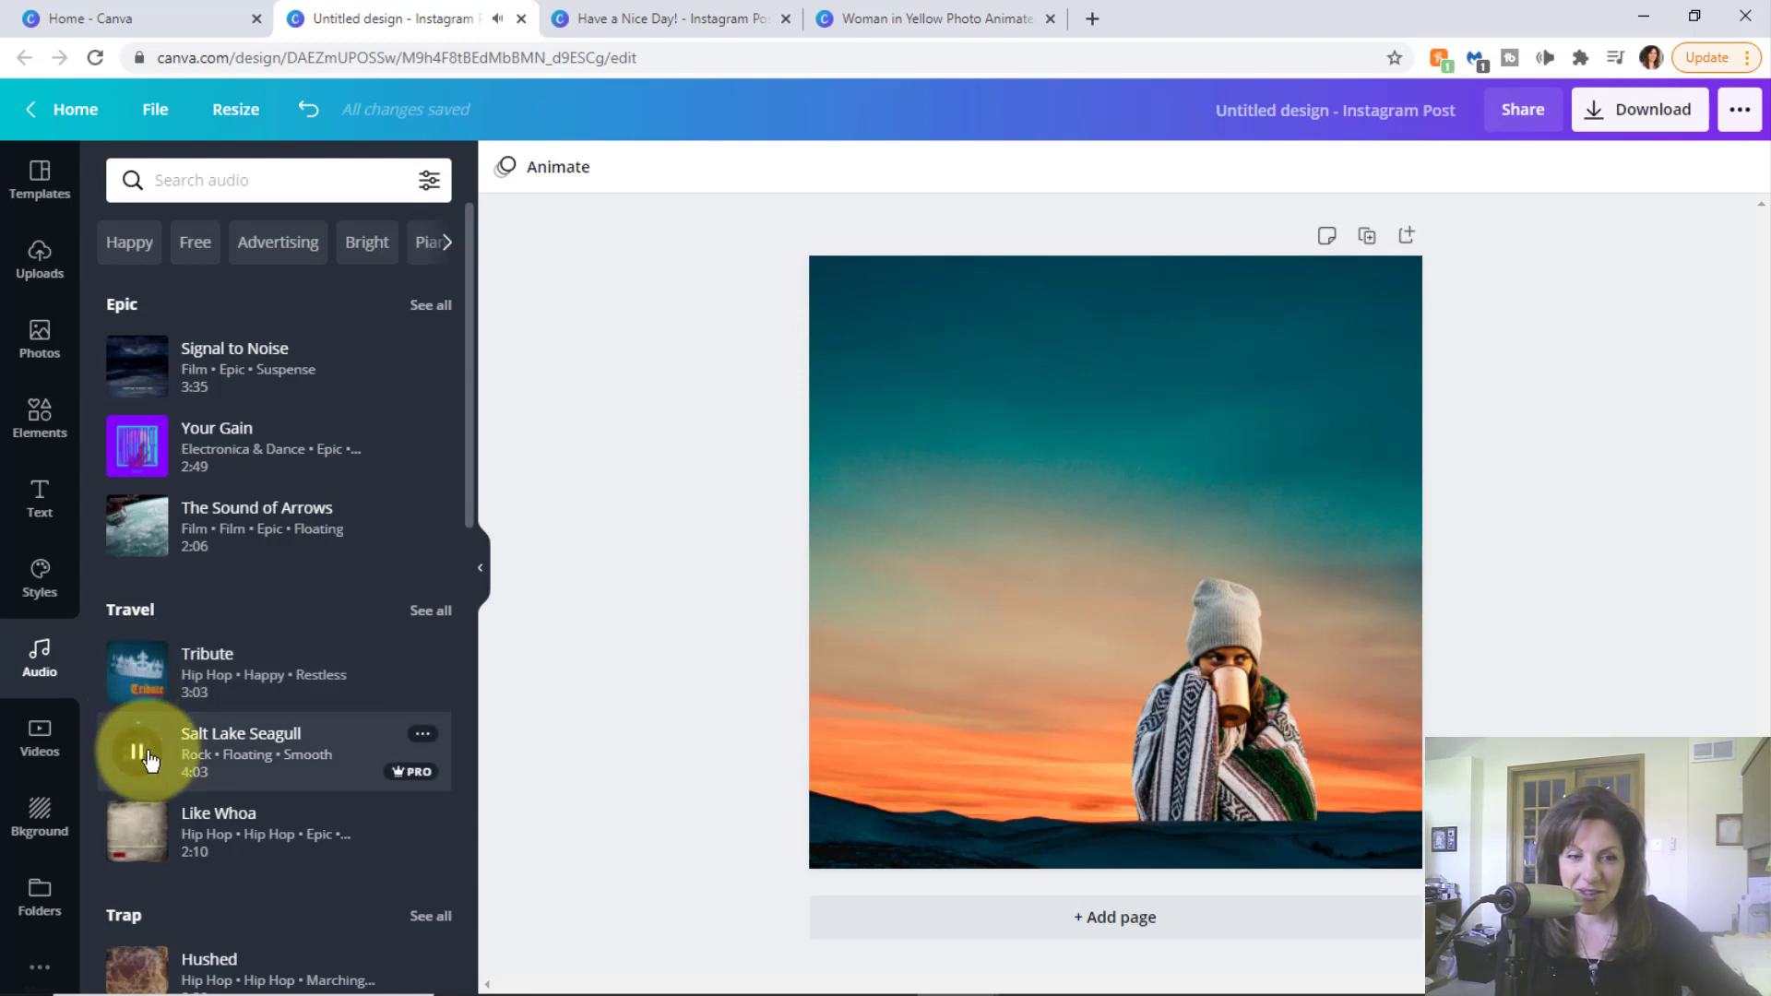
left_click(140, 752)
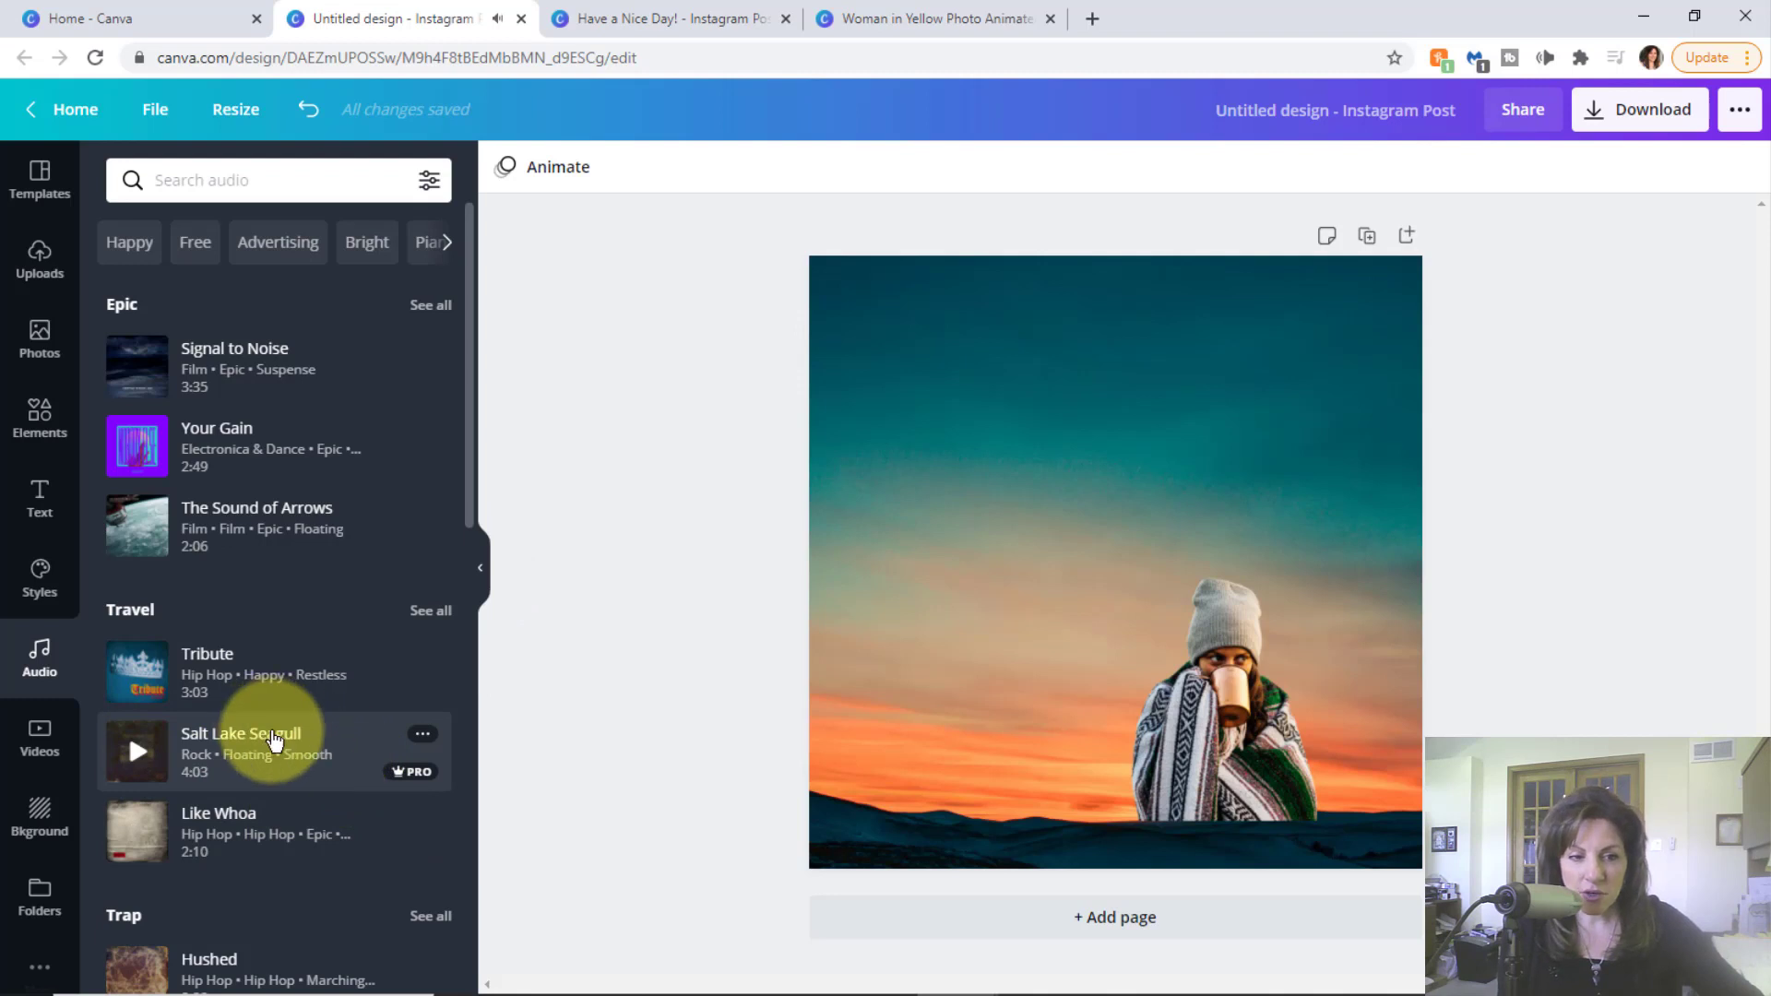
- Add the Salt Lake Seagull track to the design and pause its playback
left_click(245, 754)
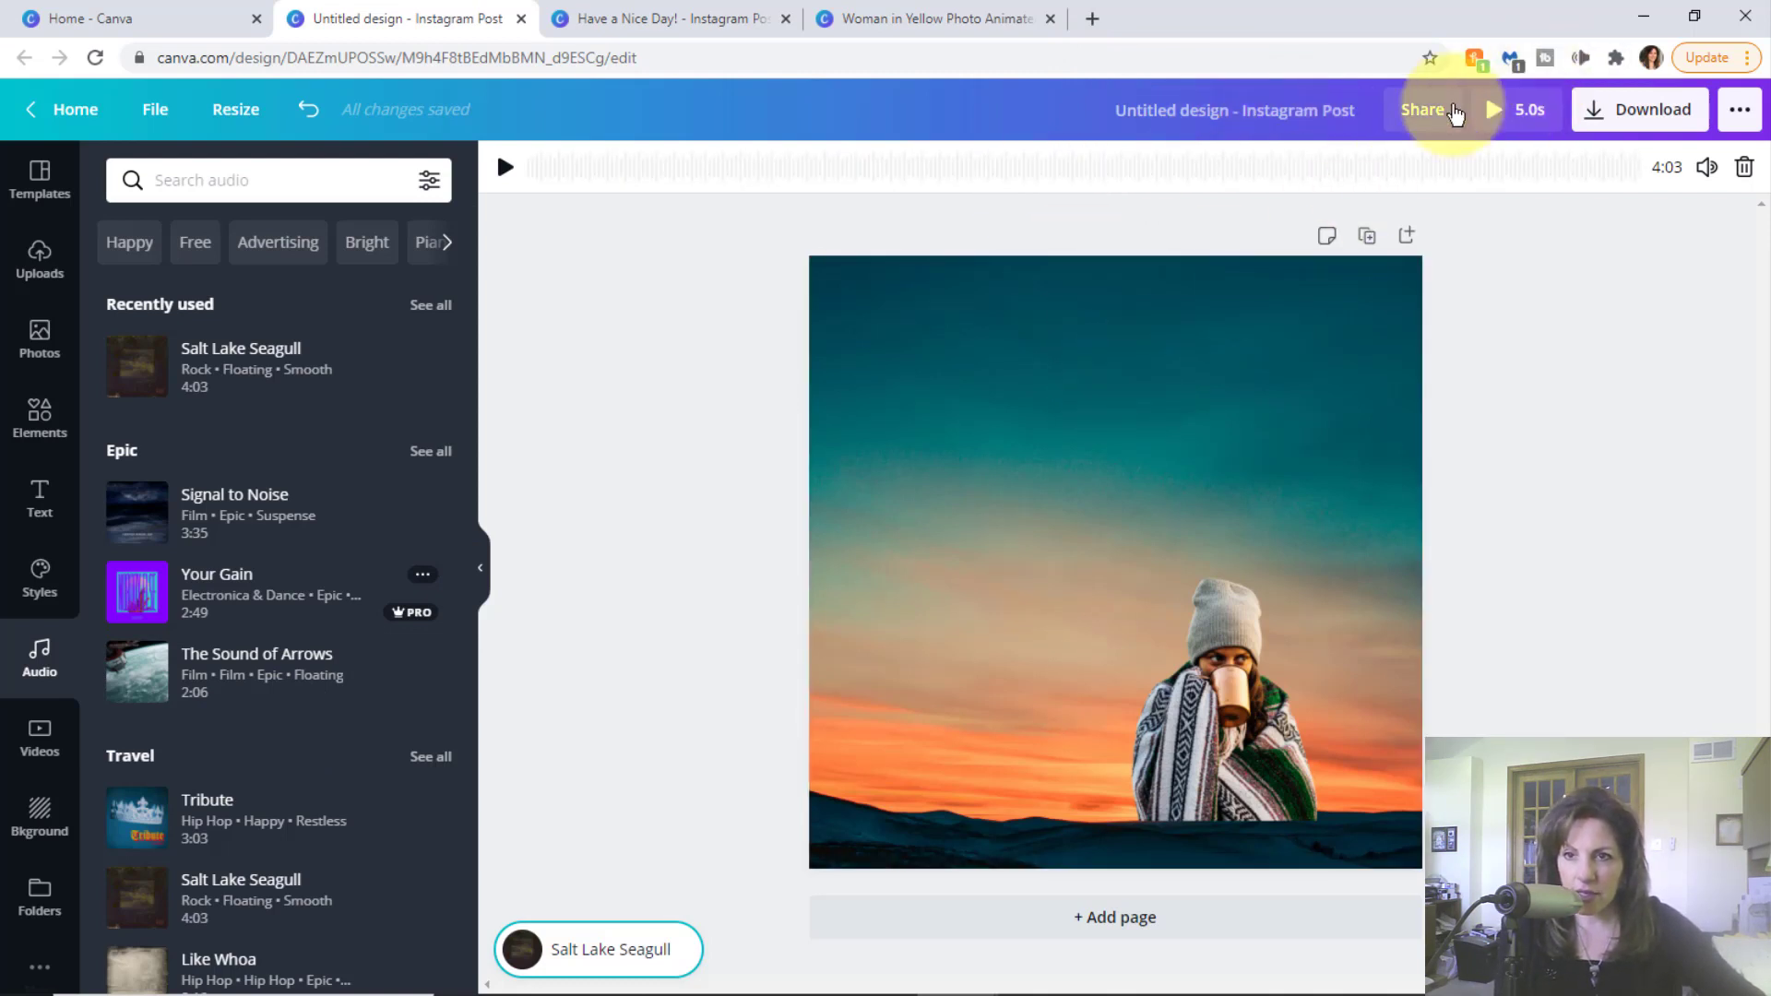
left_click(1515, 117)
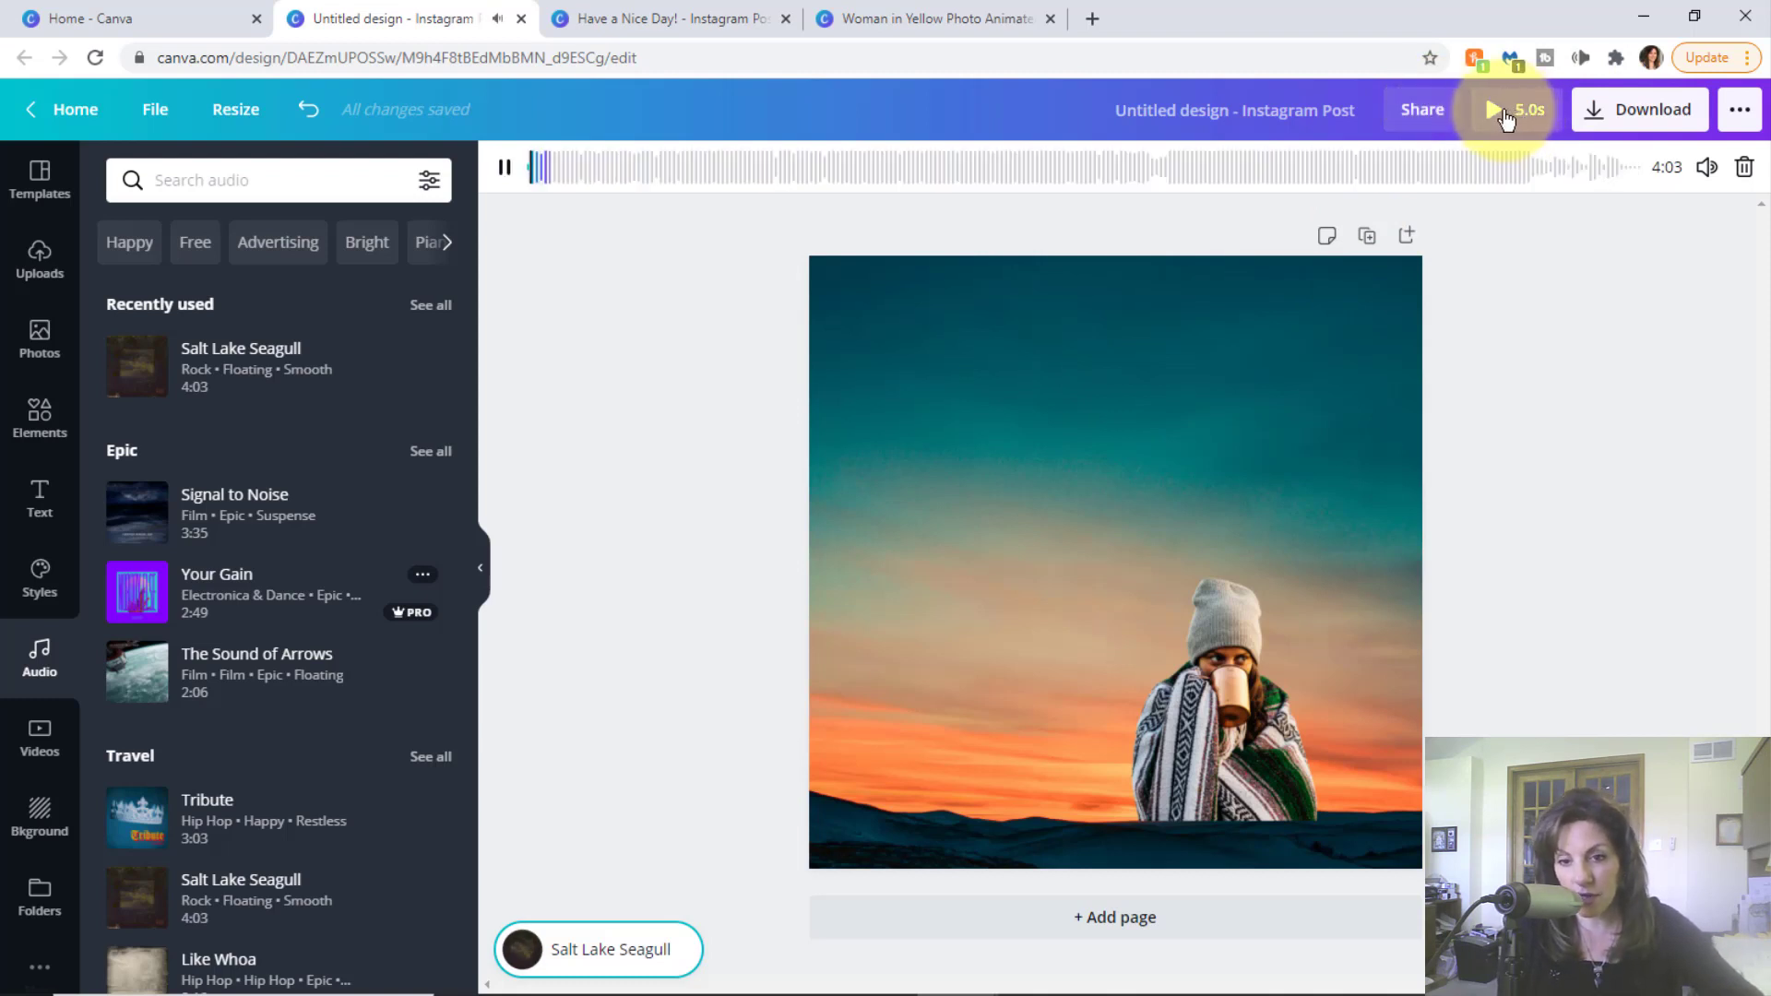
left_click(505, 169)
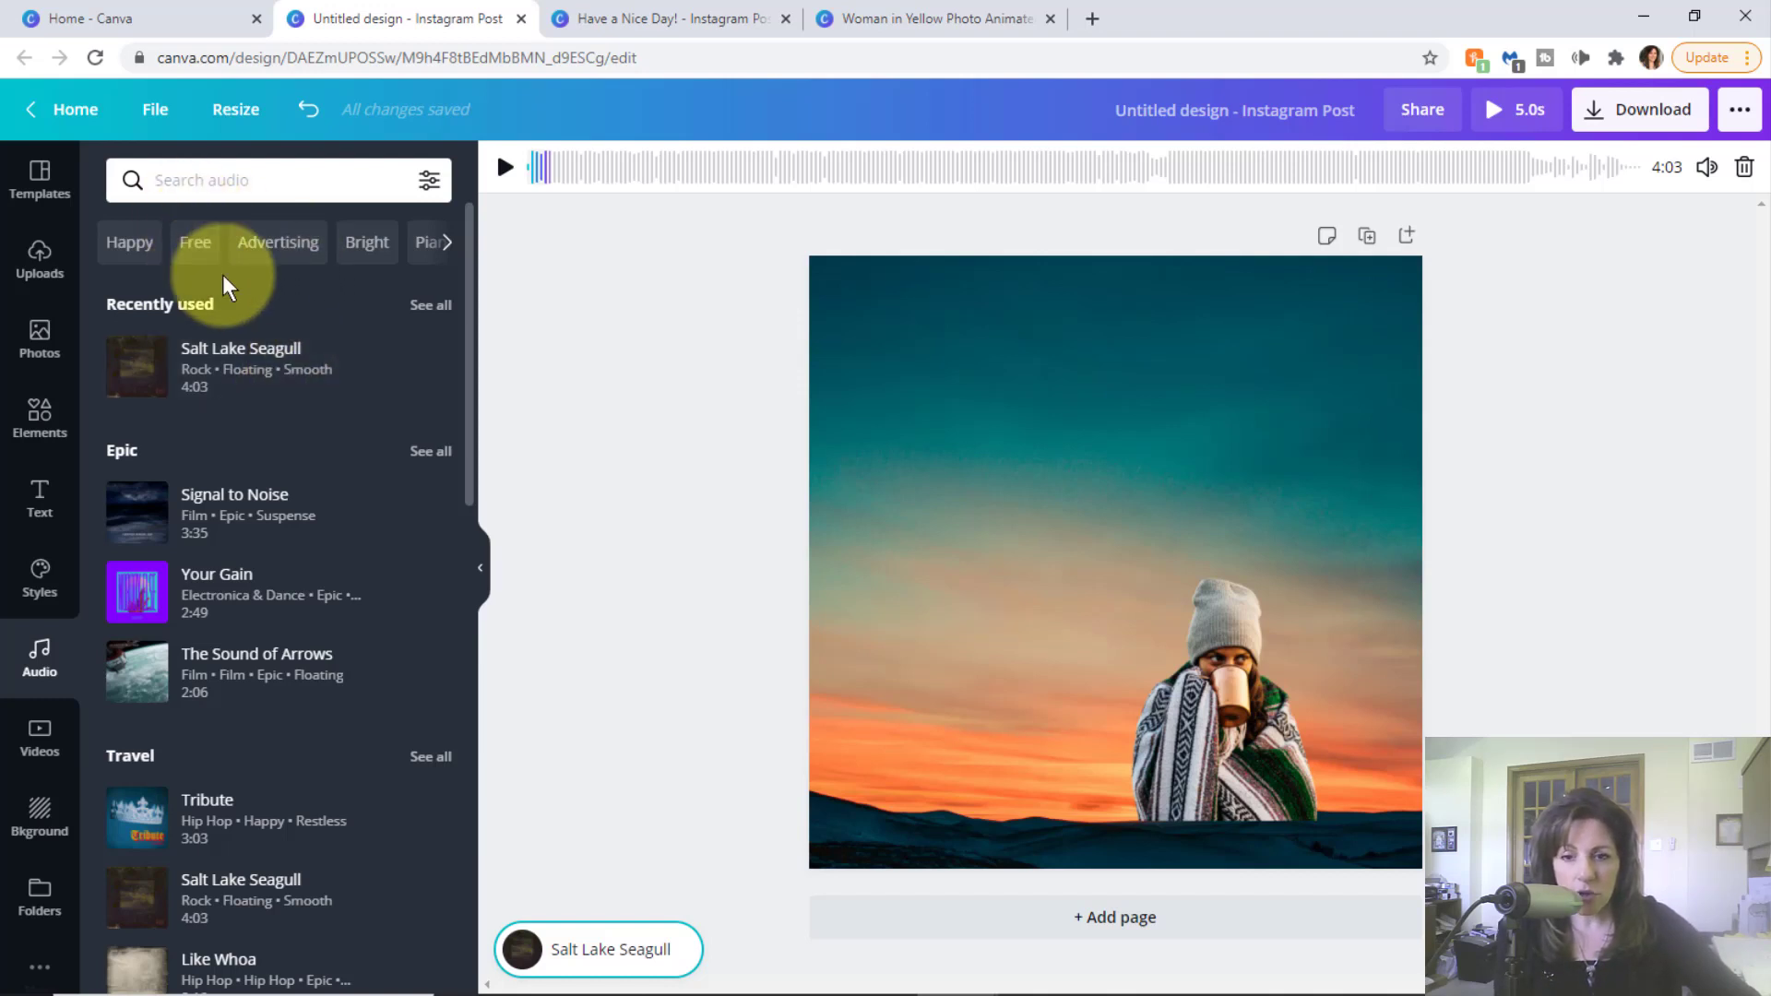
- Show the uploaded media library and its option for uploading new media
left_click(39, 263)
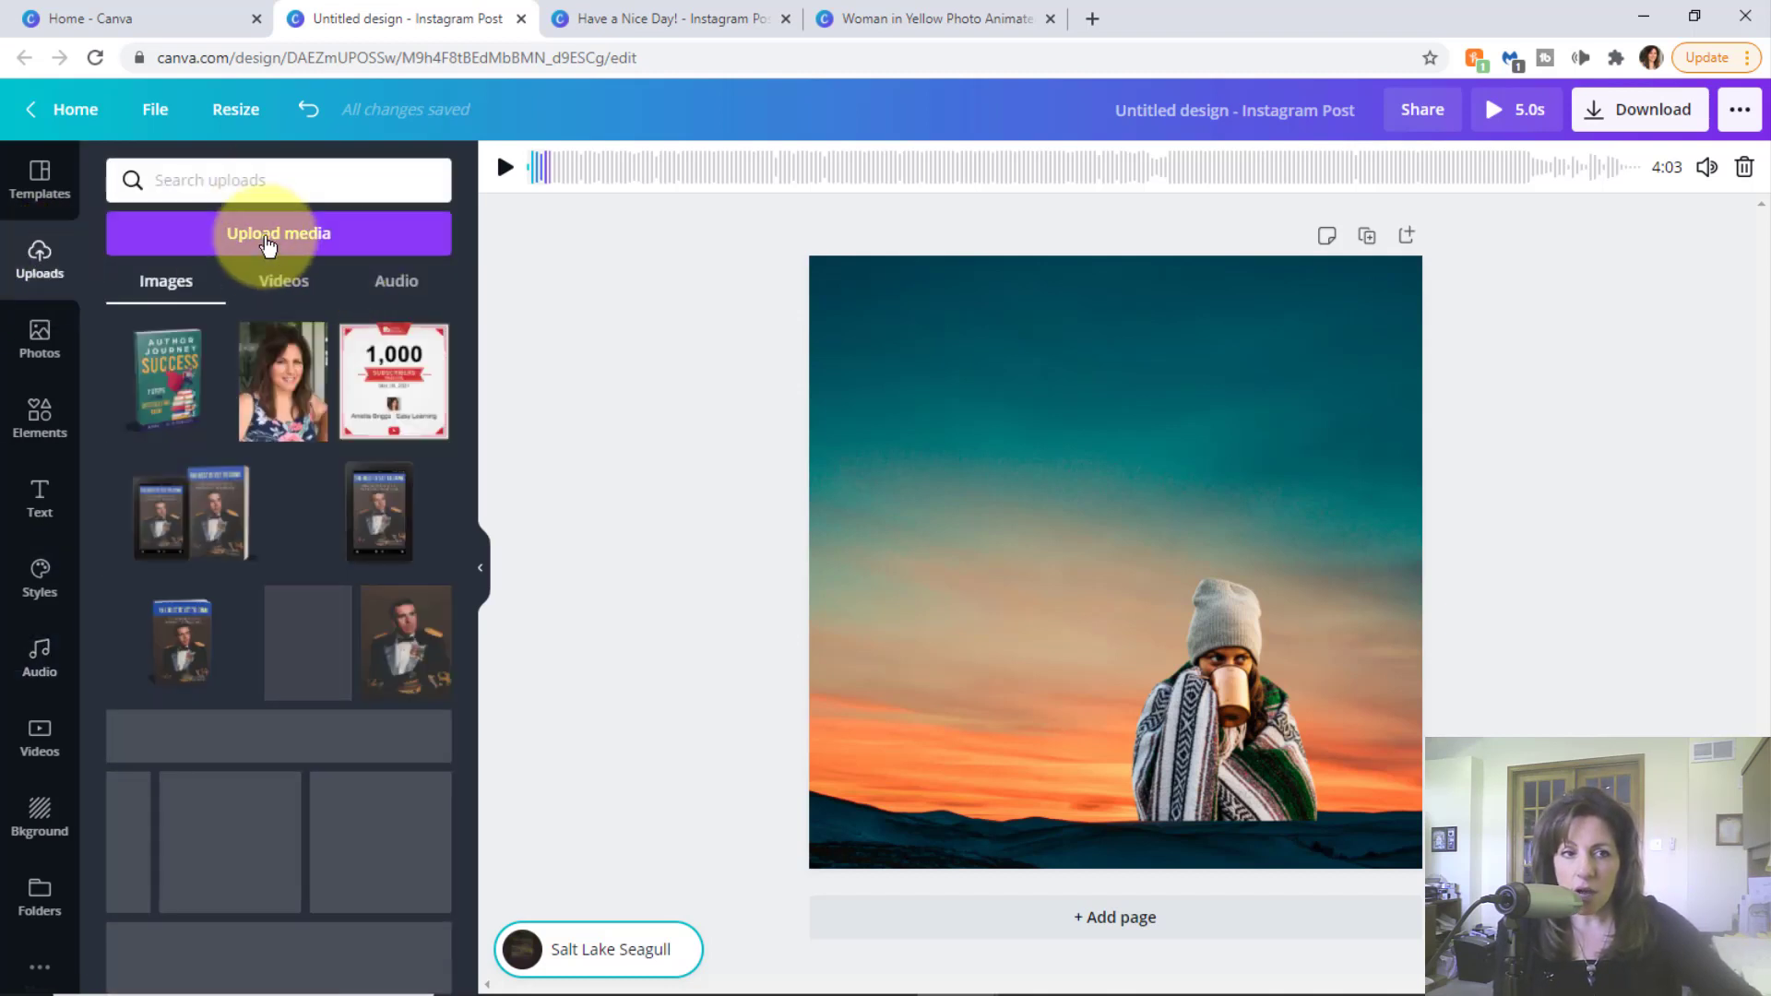
left_click(268, 236)
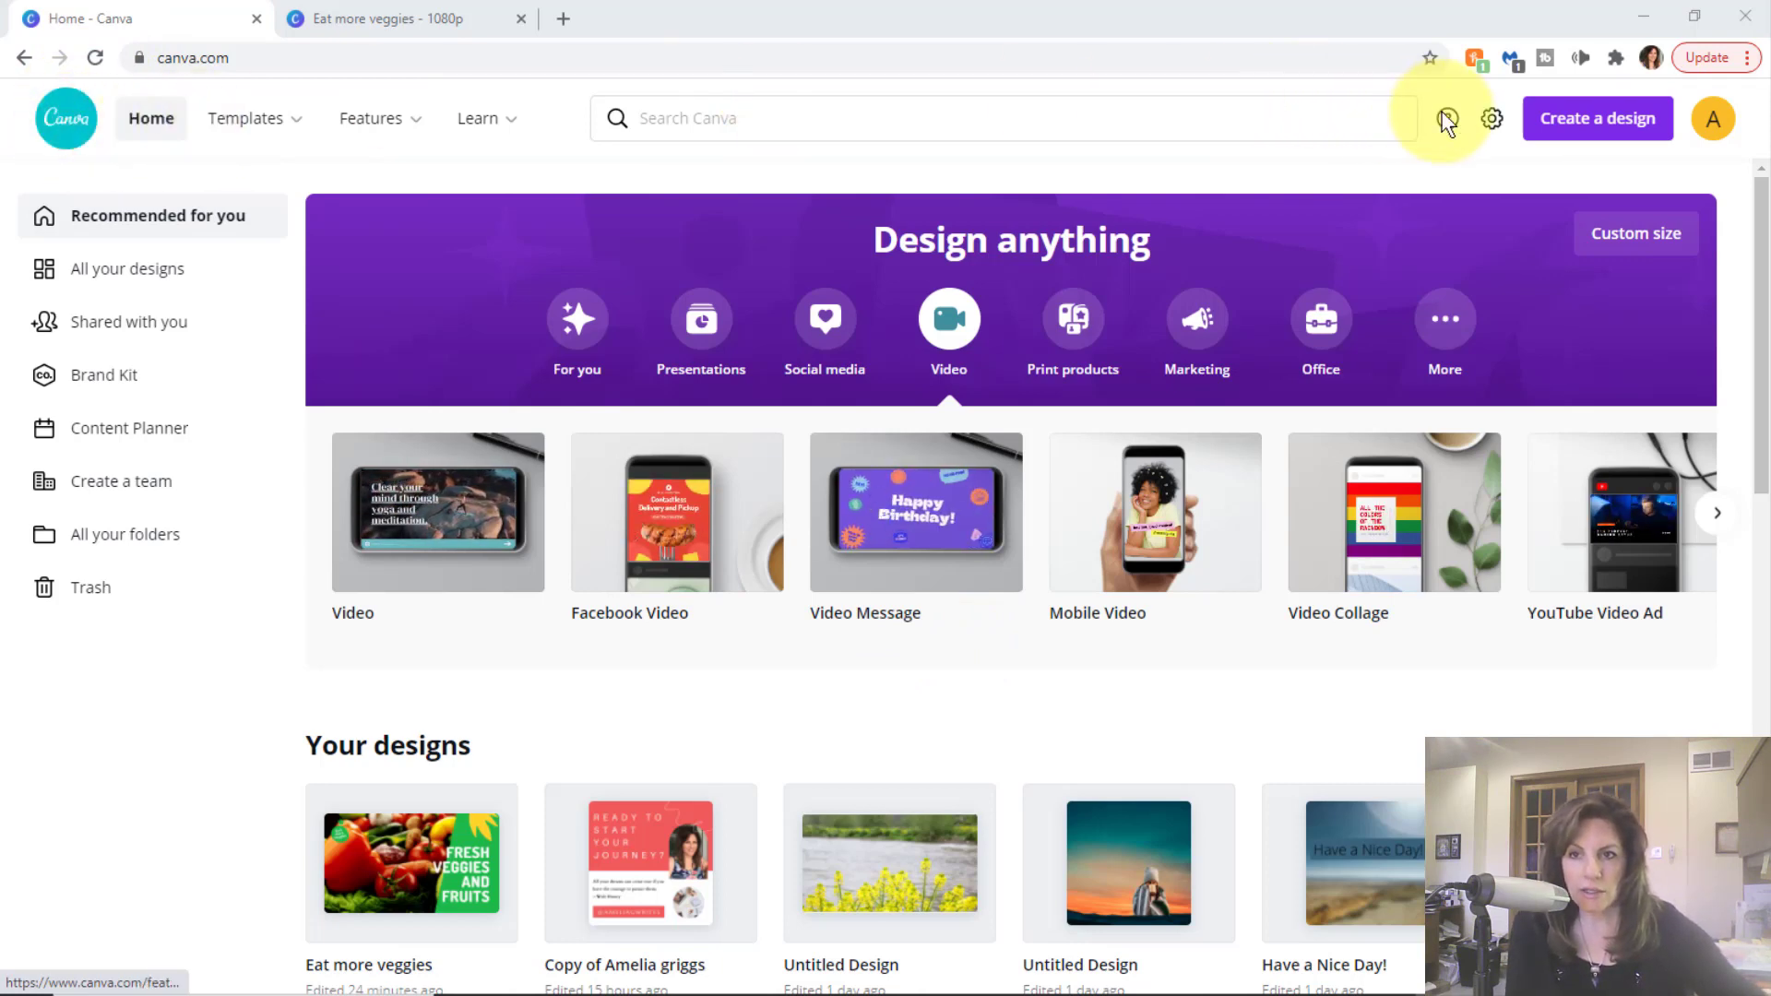
- Browse the available design types and create a blank Video design at 1920 × 1080 px
left_click(1590, 126)
scroll(1516, 453, "down", 4)
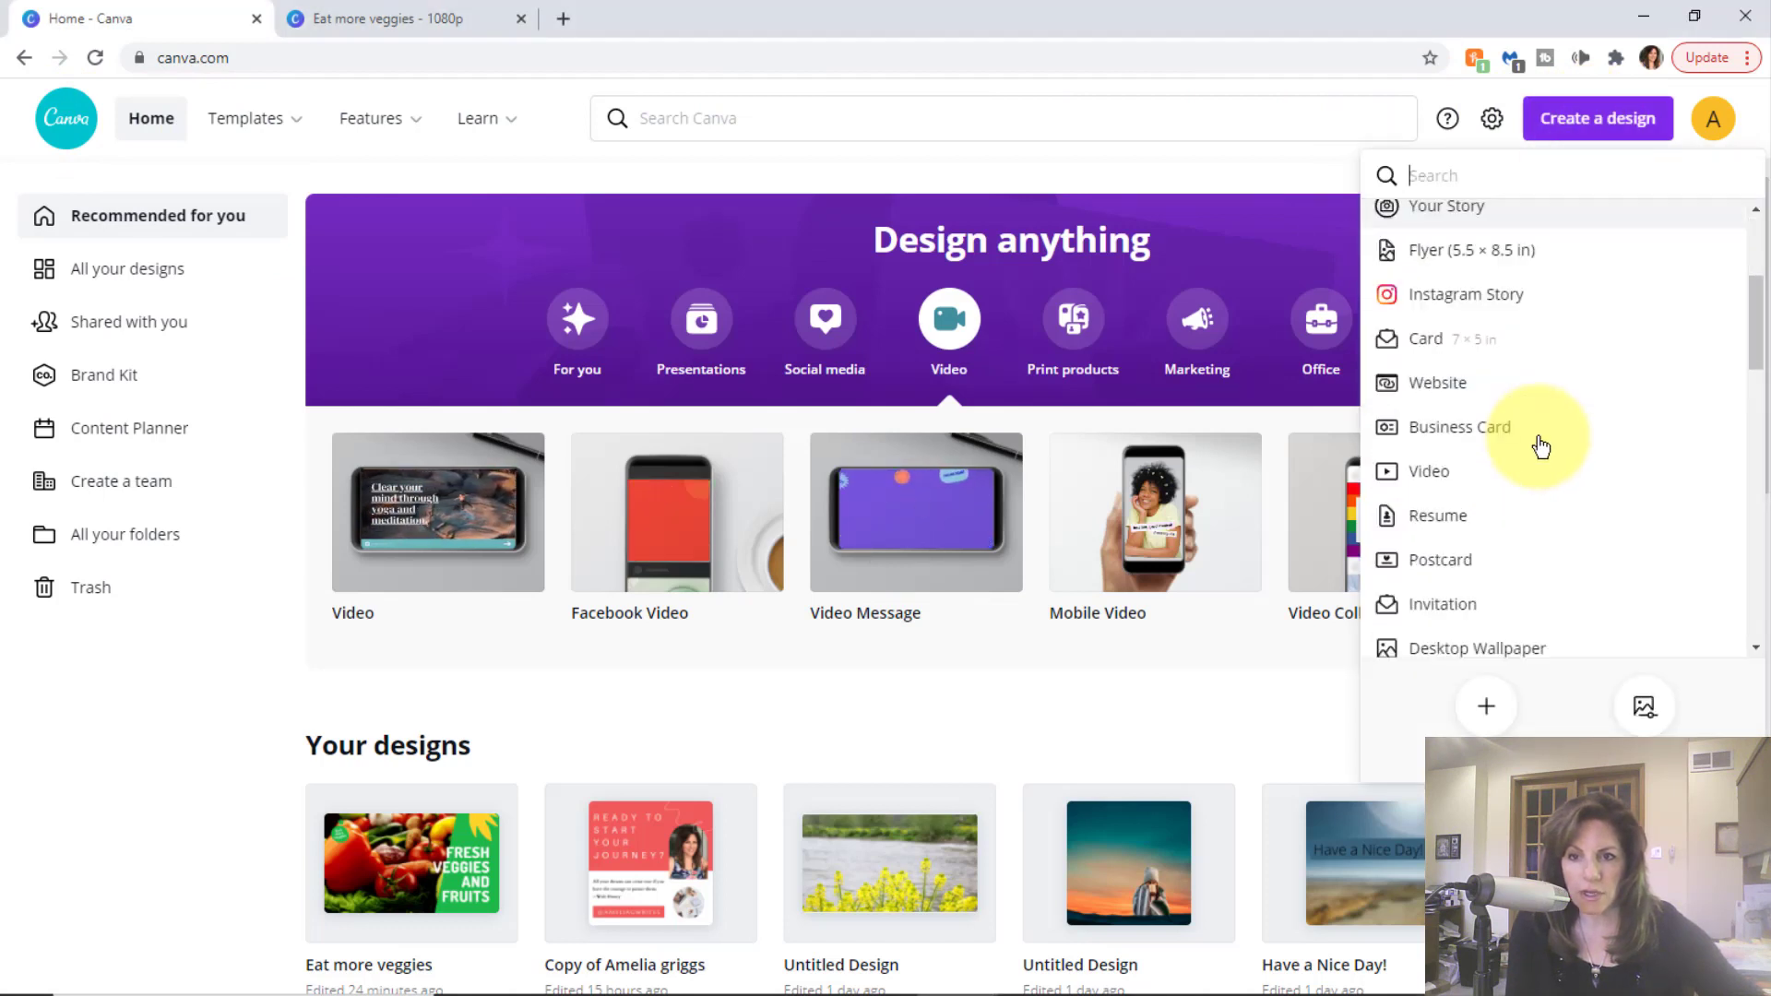
left_click(177, 699)
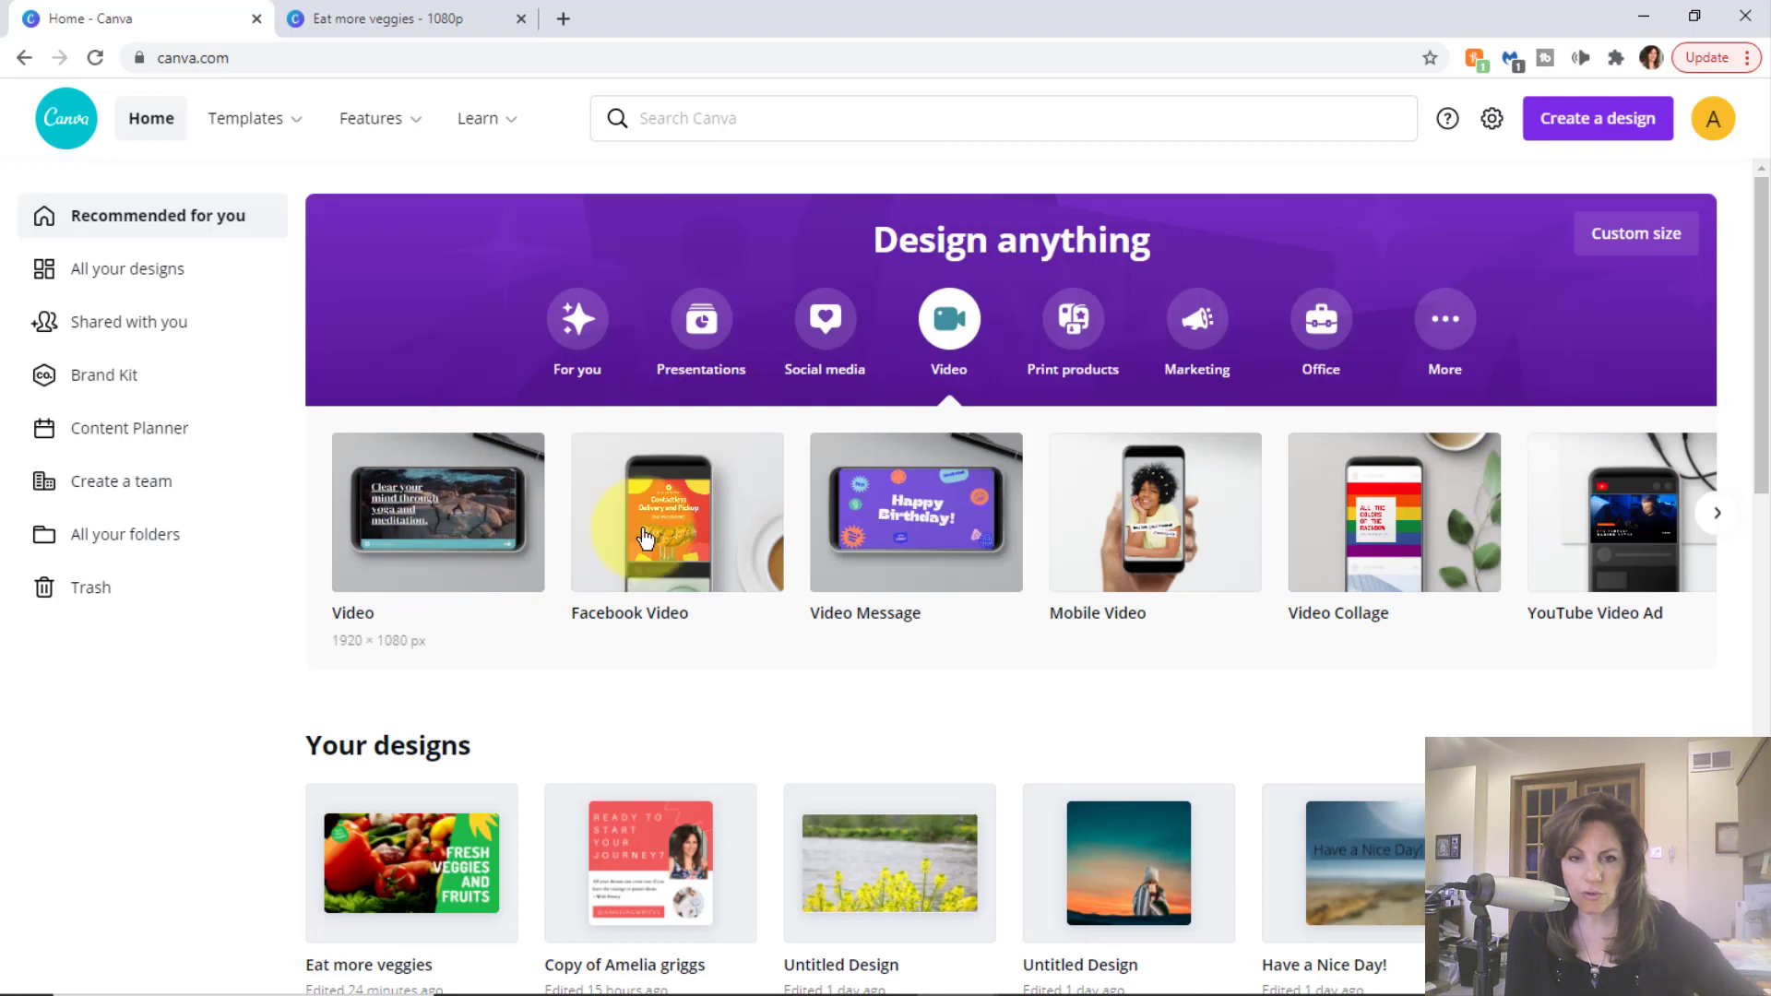
left_click(450, 616)
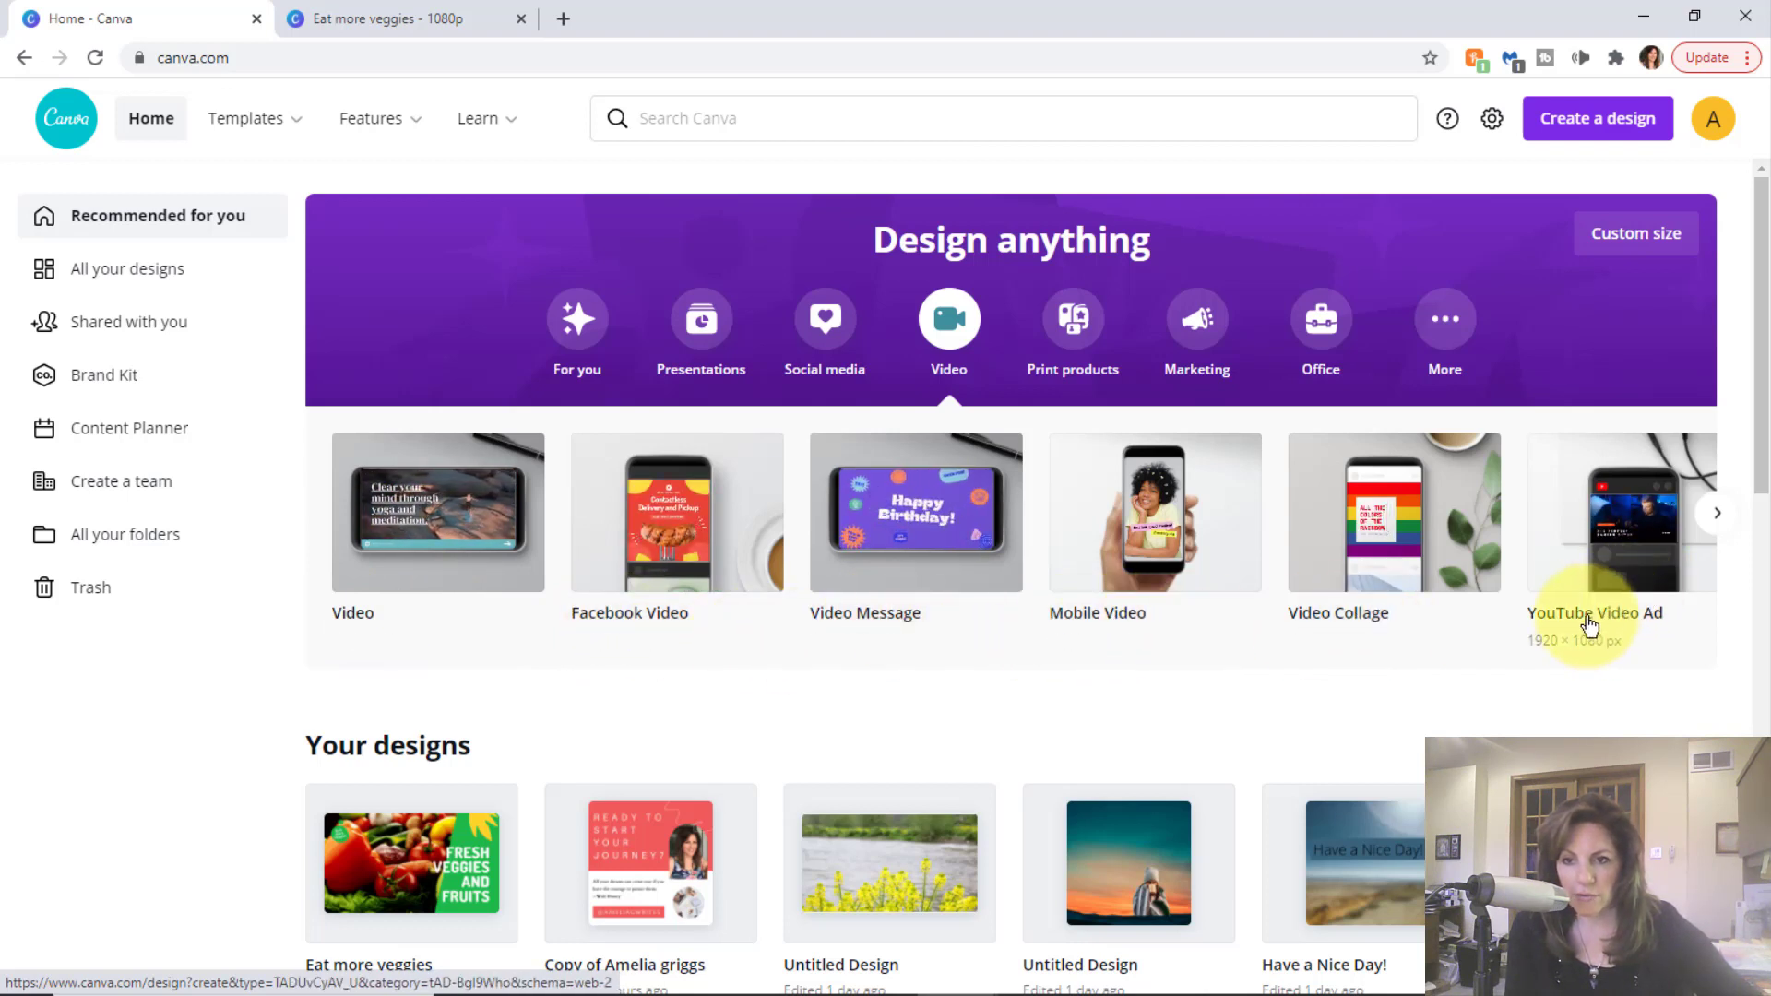
left_click(447, 524)
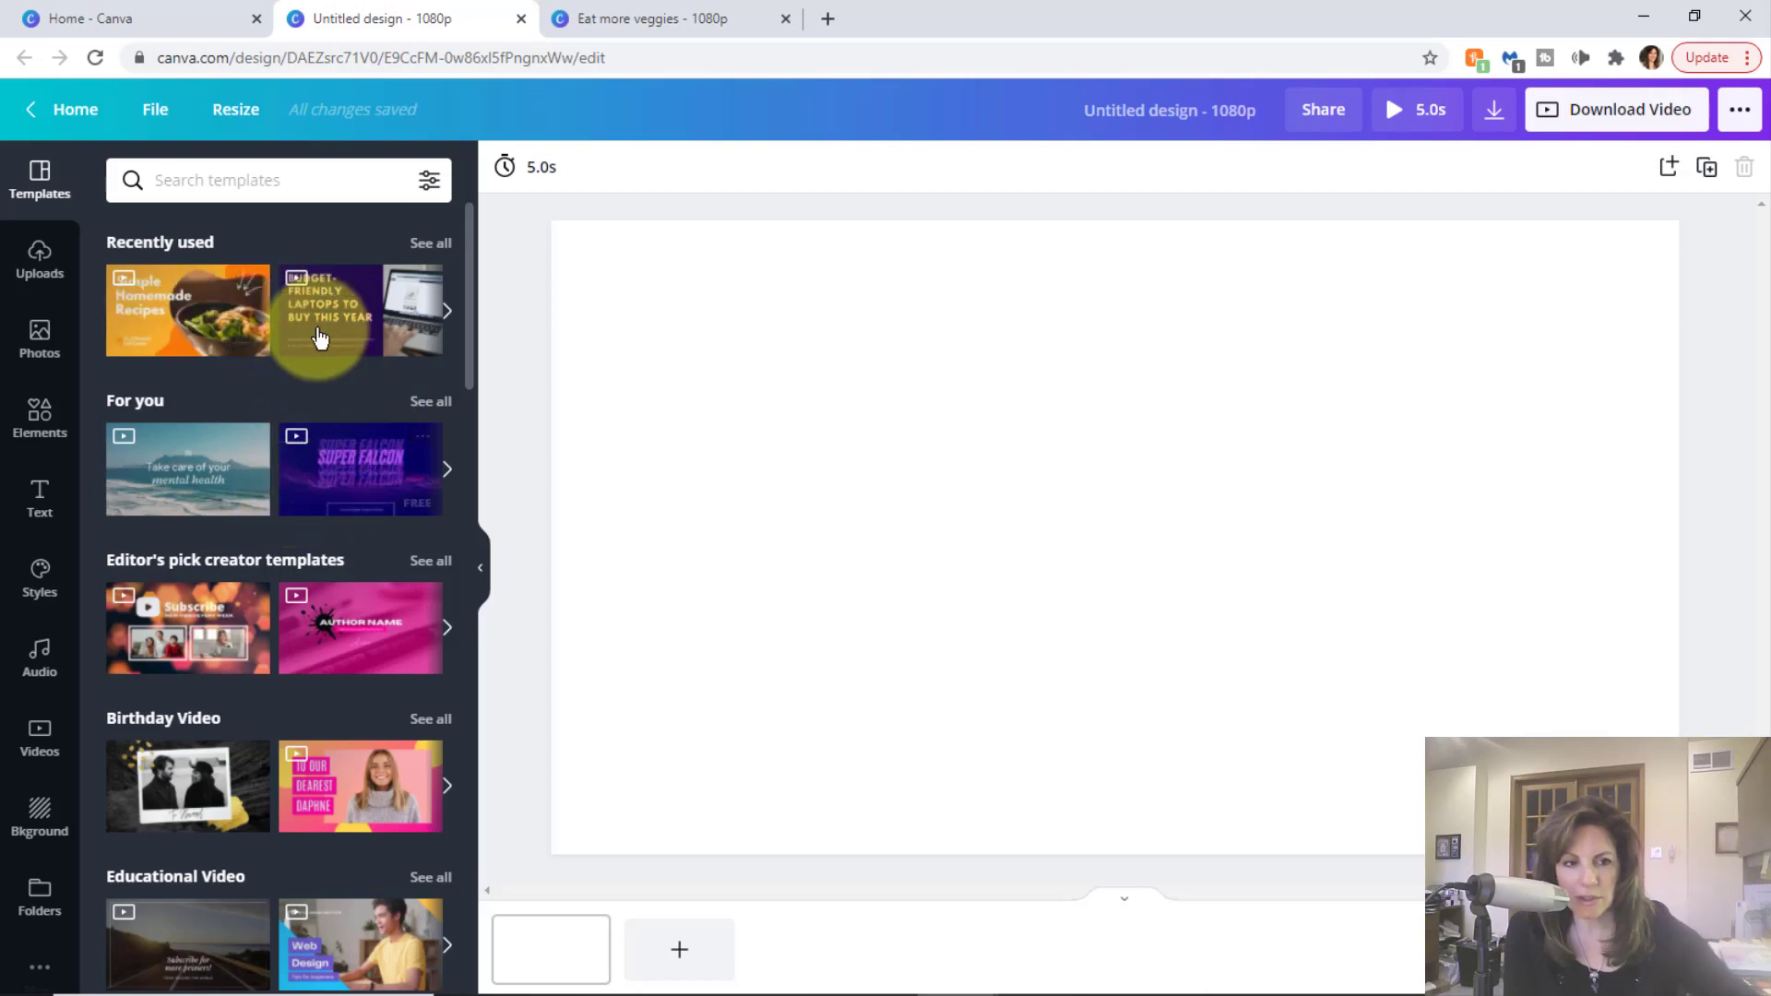
- Browse the video template categories, from the recently used ones down to Slideshow Video
scroll(369, 387, "down", 1)
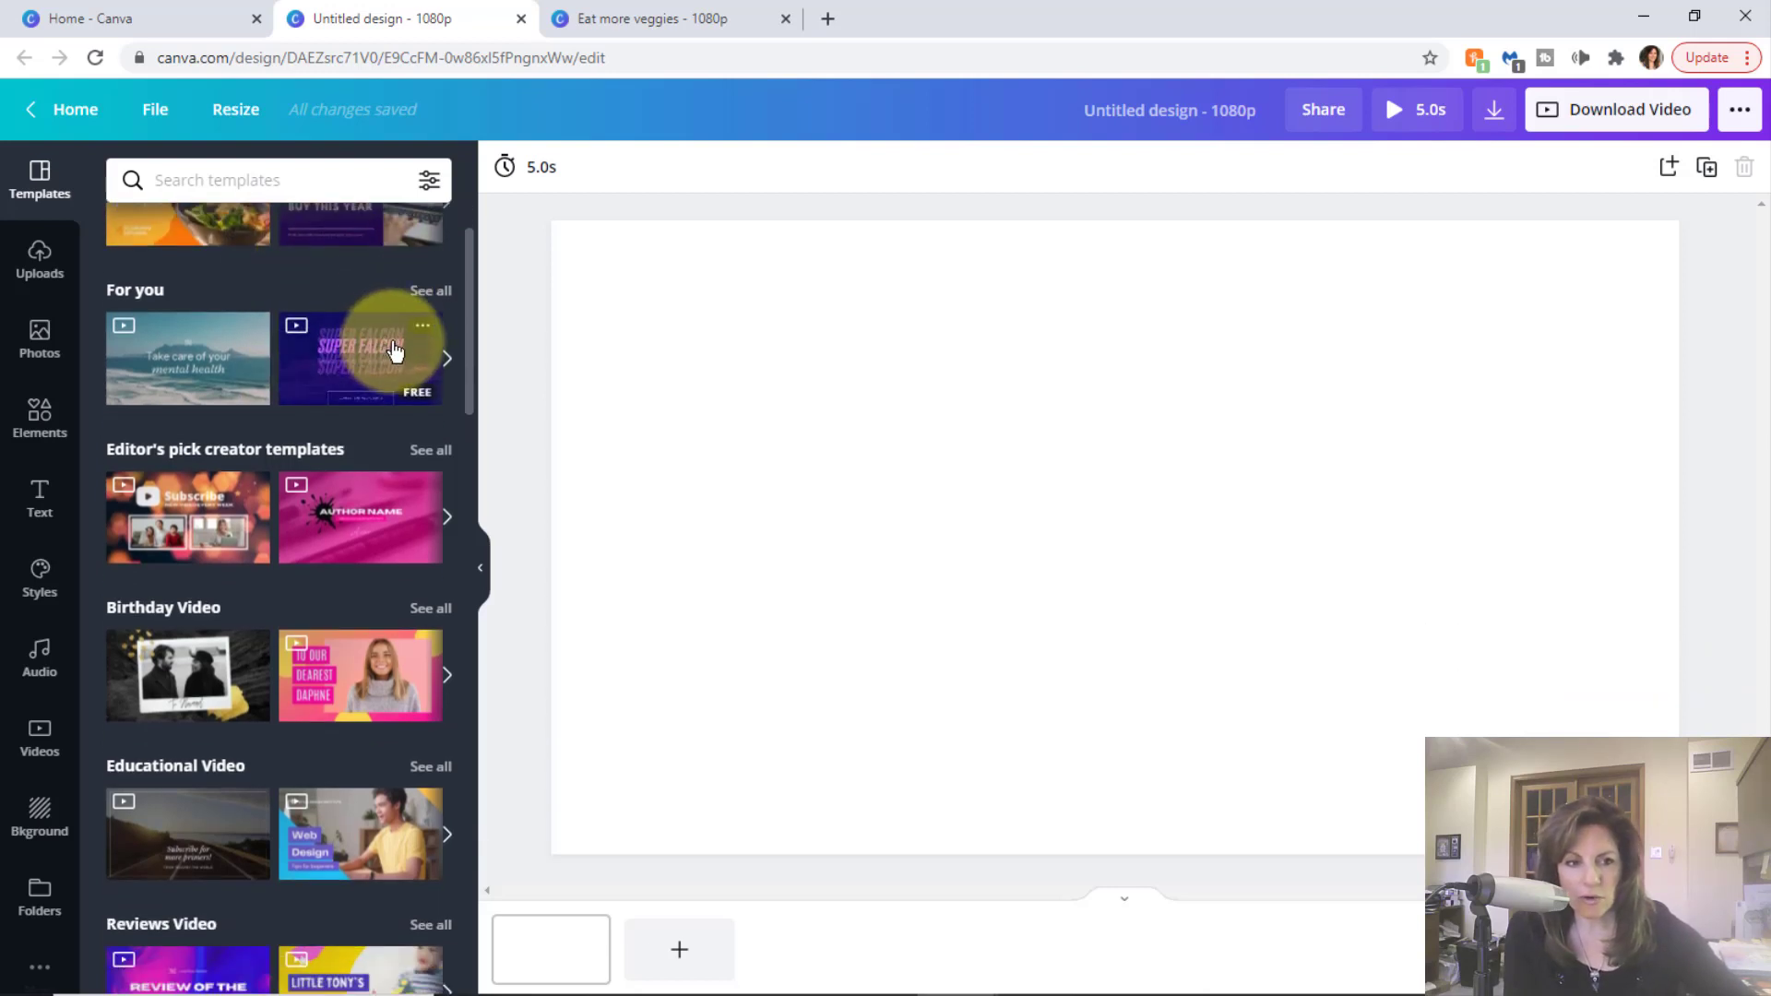
scroll(395, 350, "down", 4)
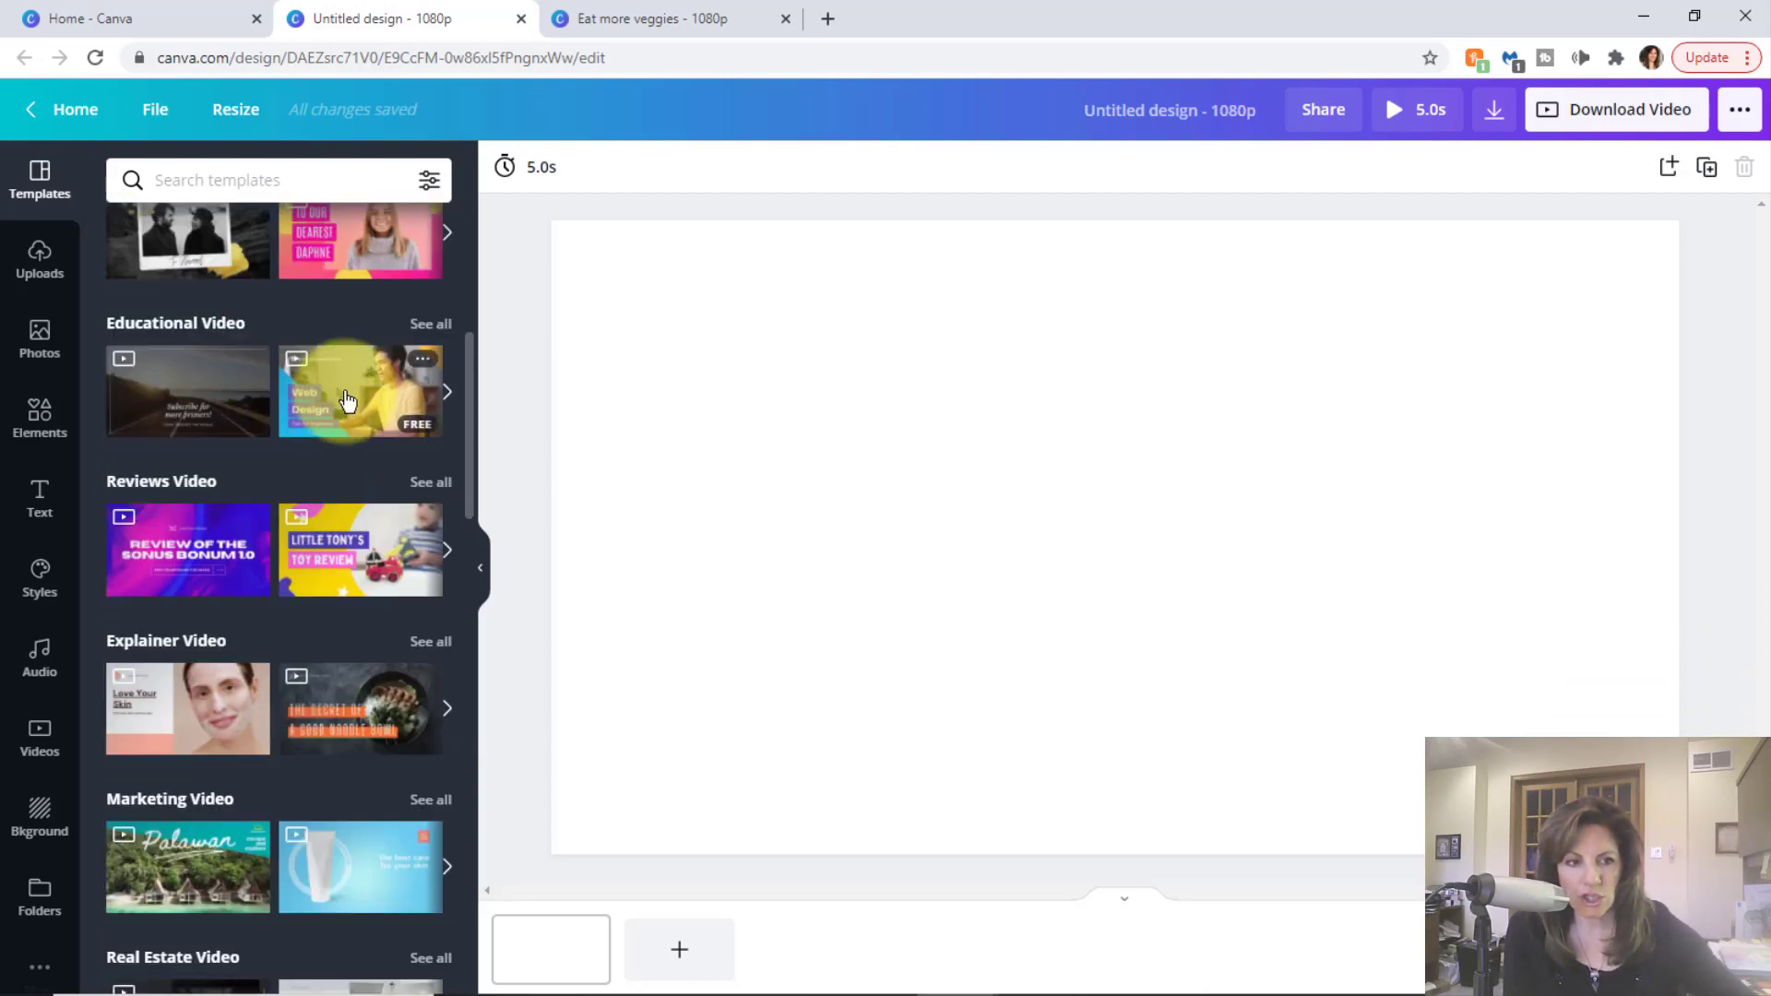
scroll(347, 399, "down", 3)
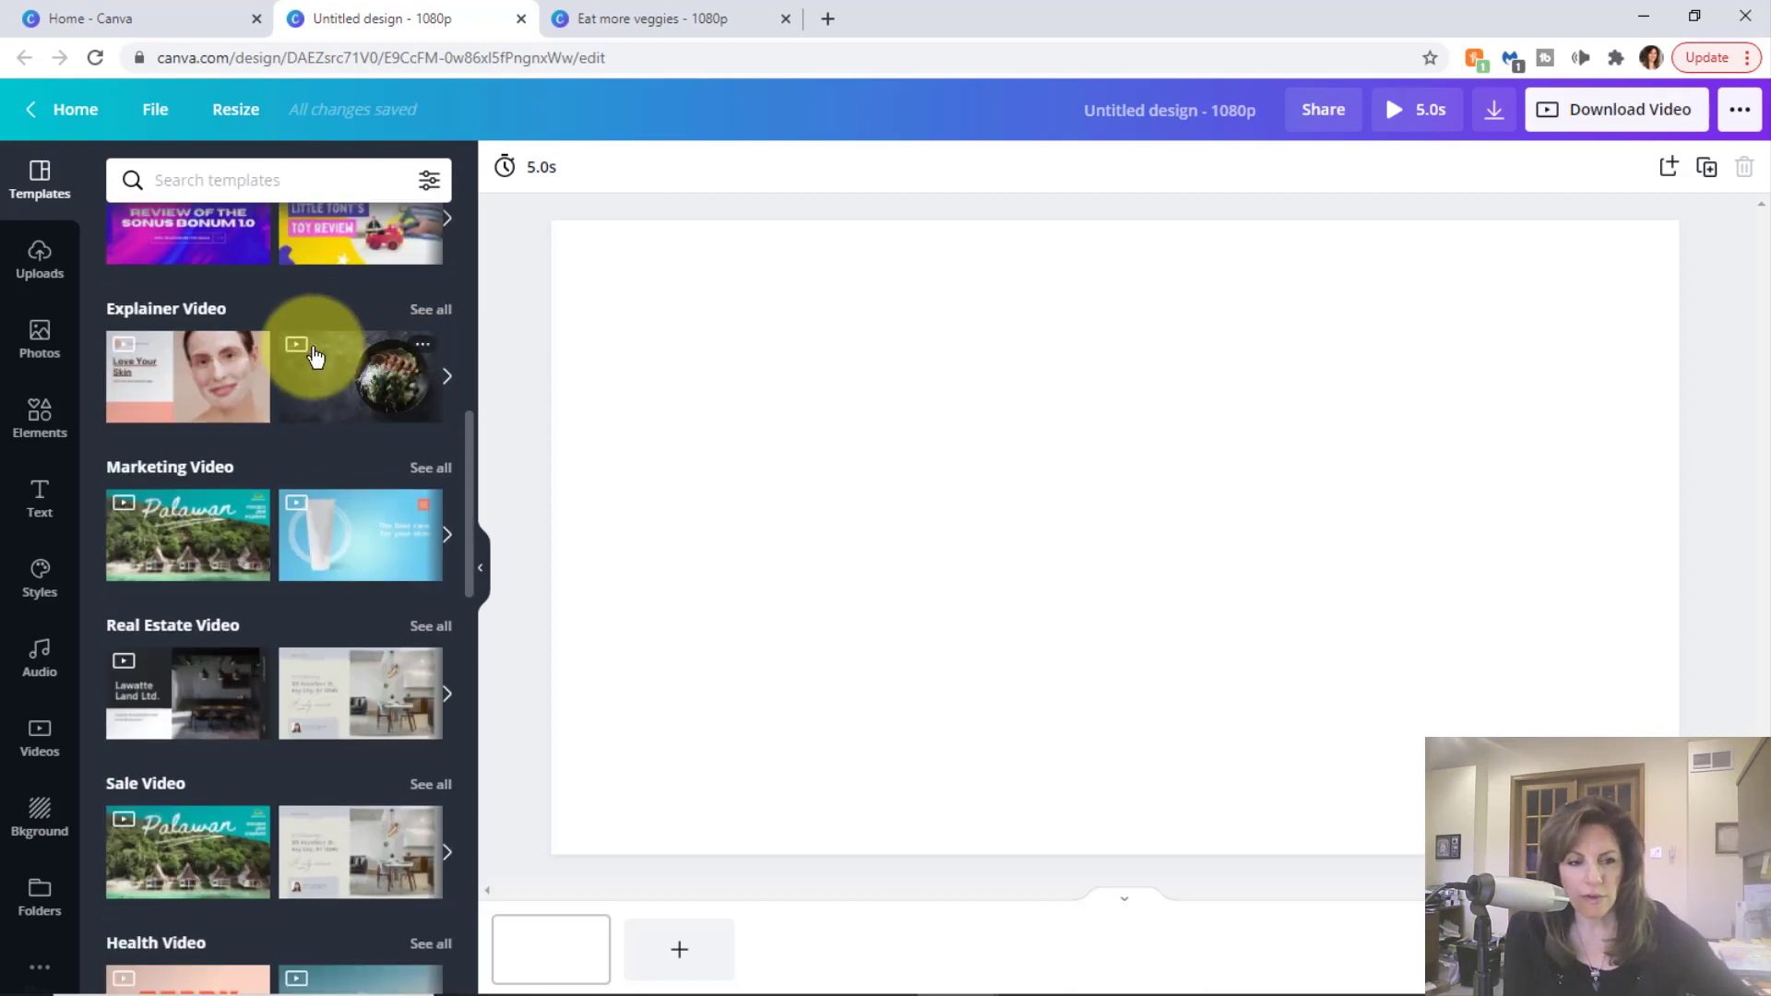
scroll(341, 369, "down", 4)
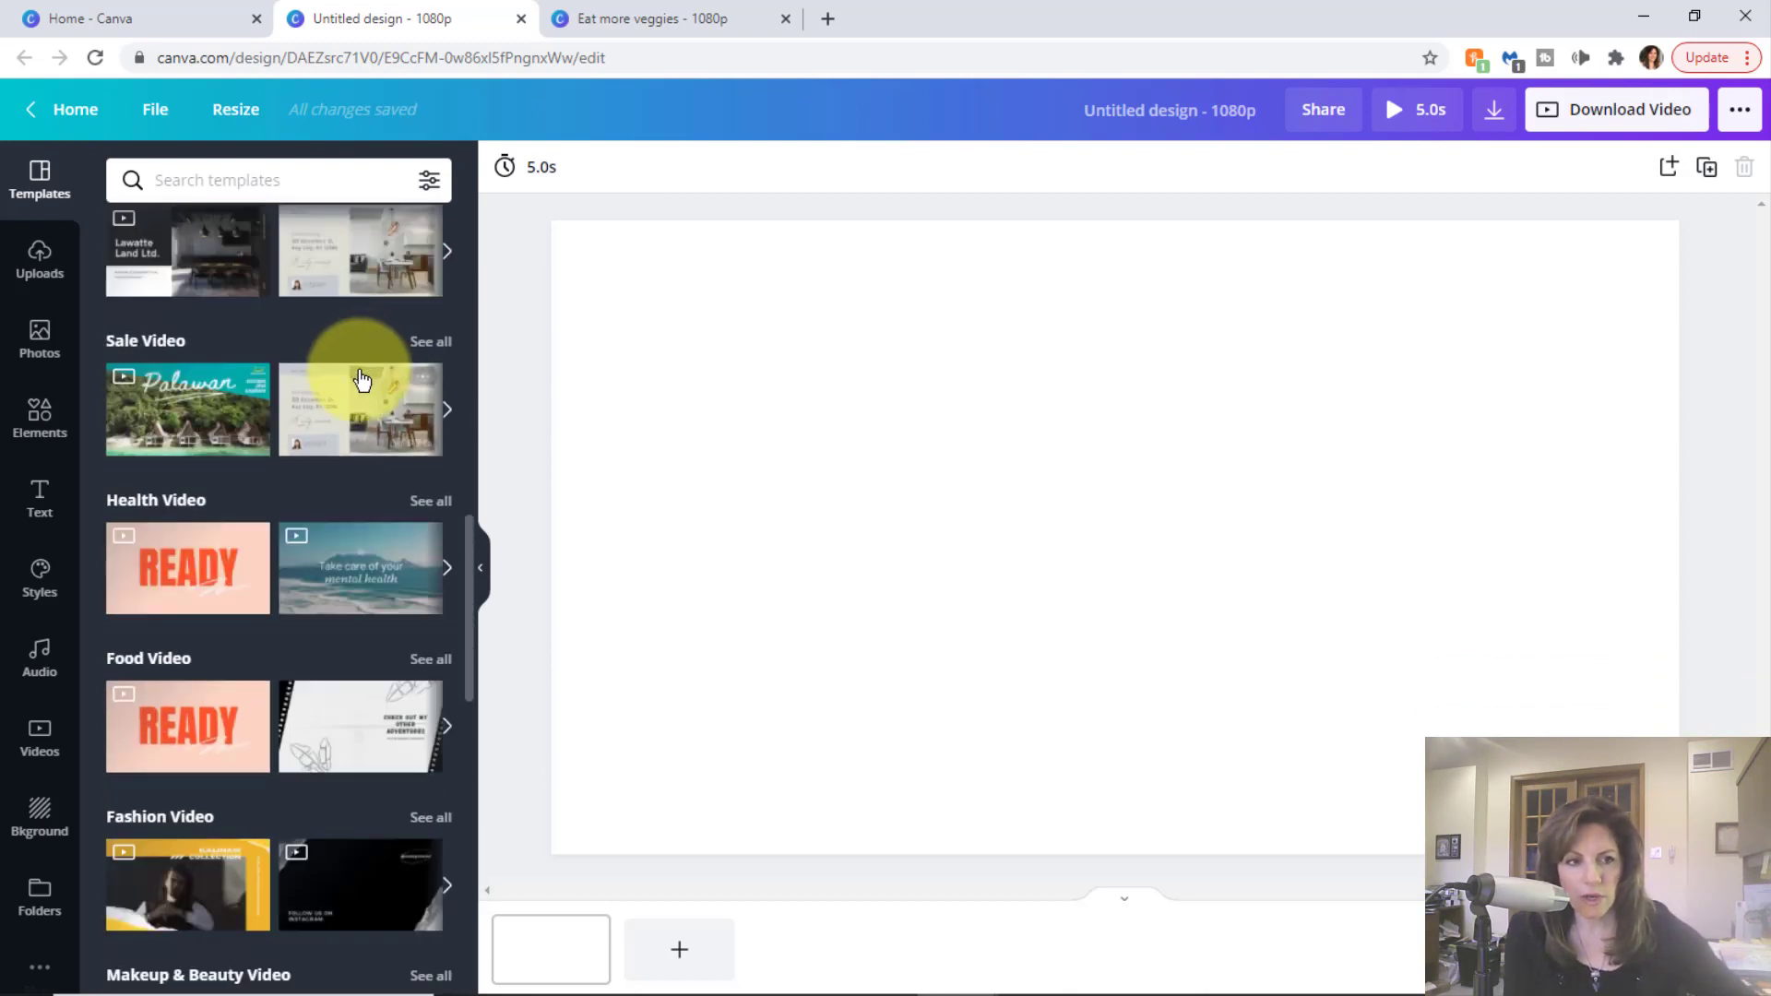
scroll(339, 332, "down", 3)
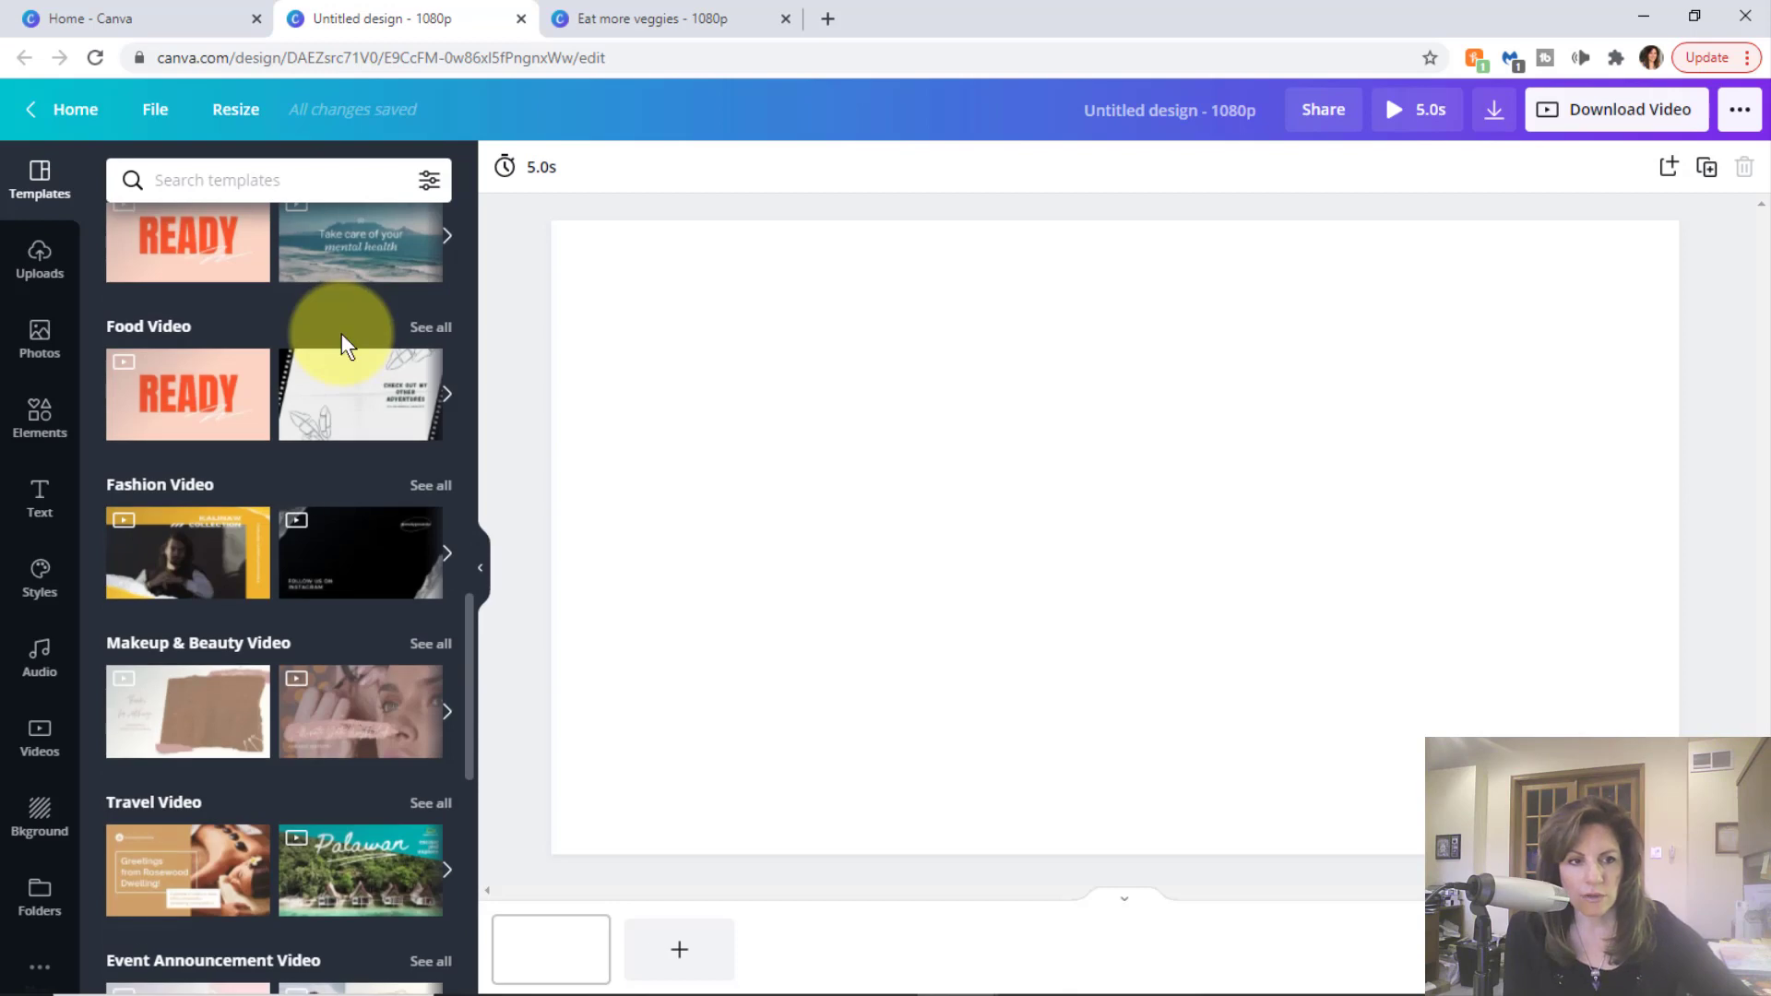
scroll(349, 378, "down", 3)
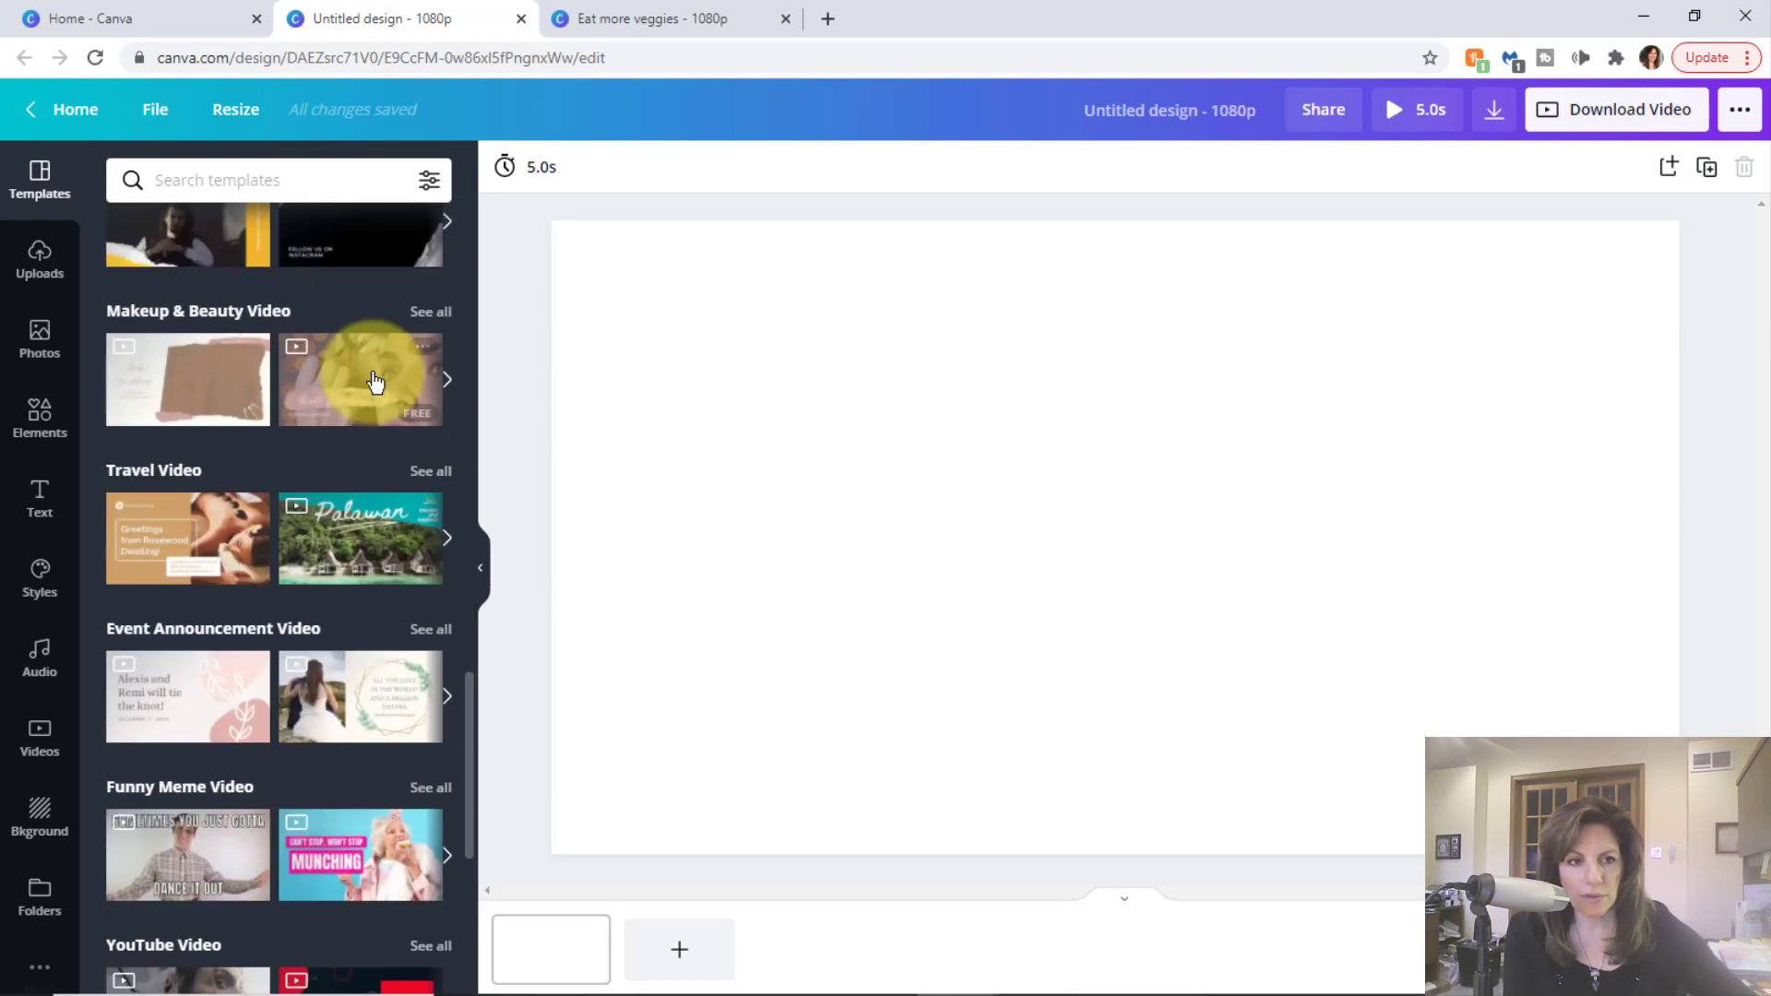
scroll(374, 385, "down", 3)
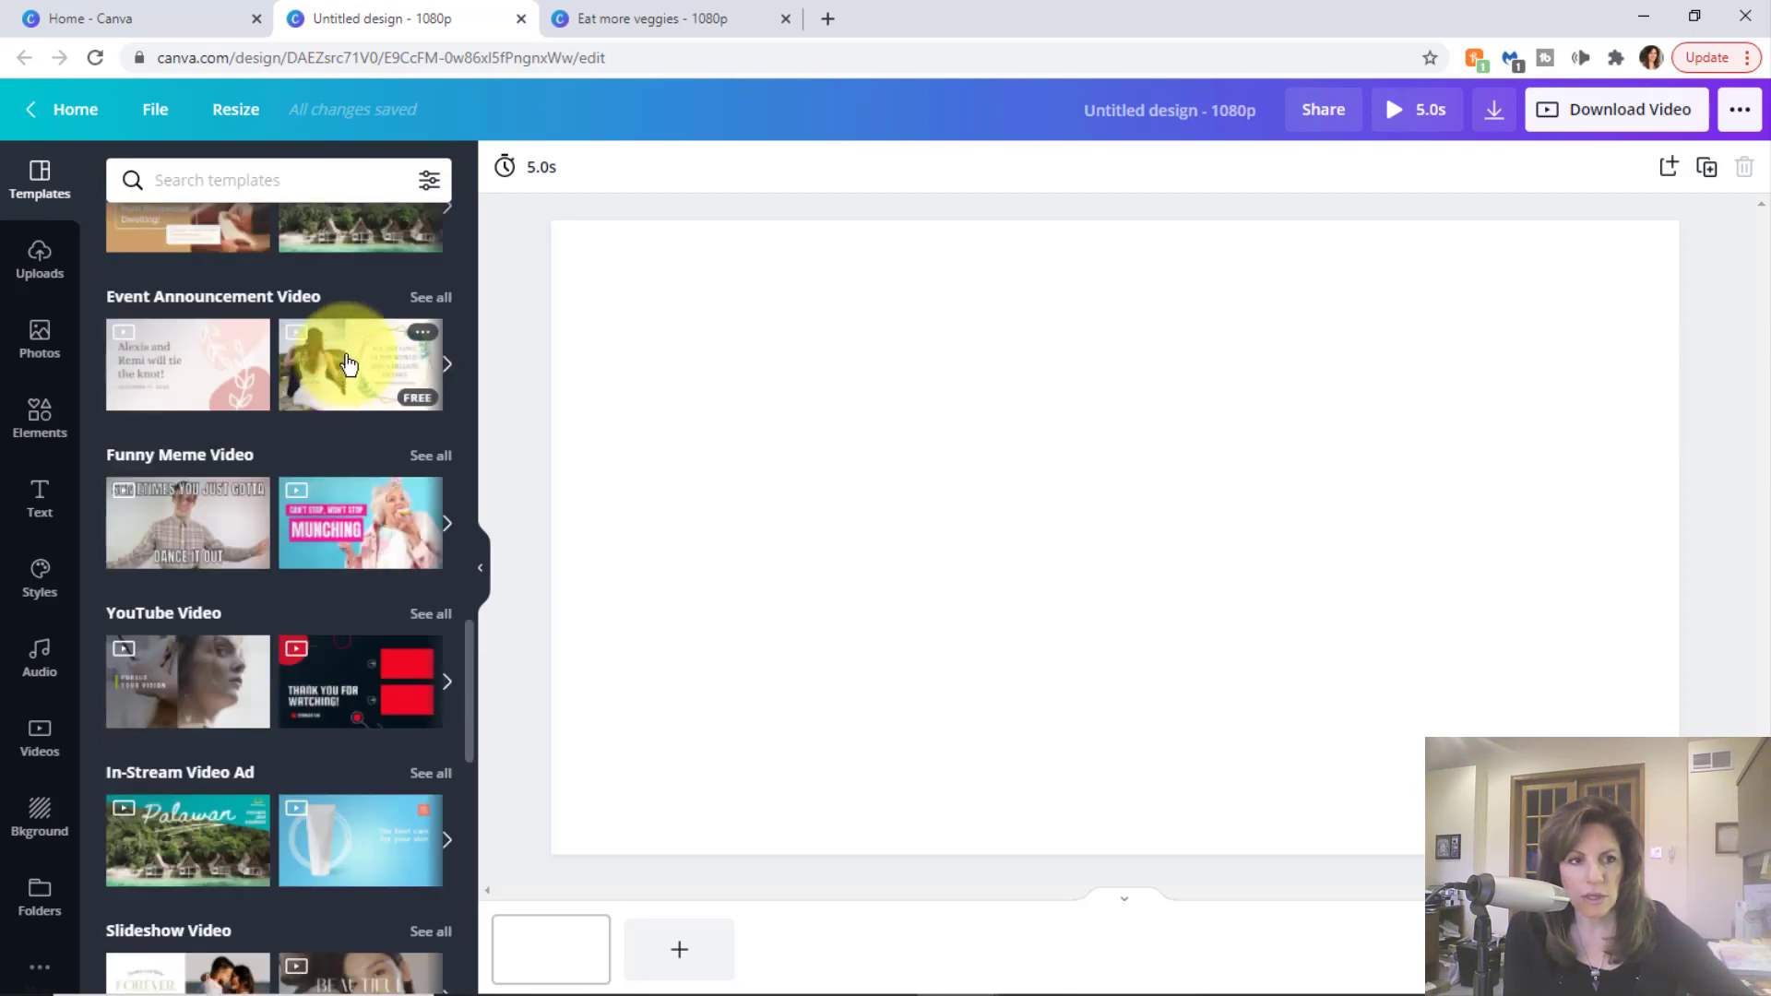
scroll(379, 461, "up", 8)
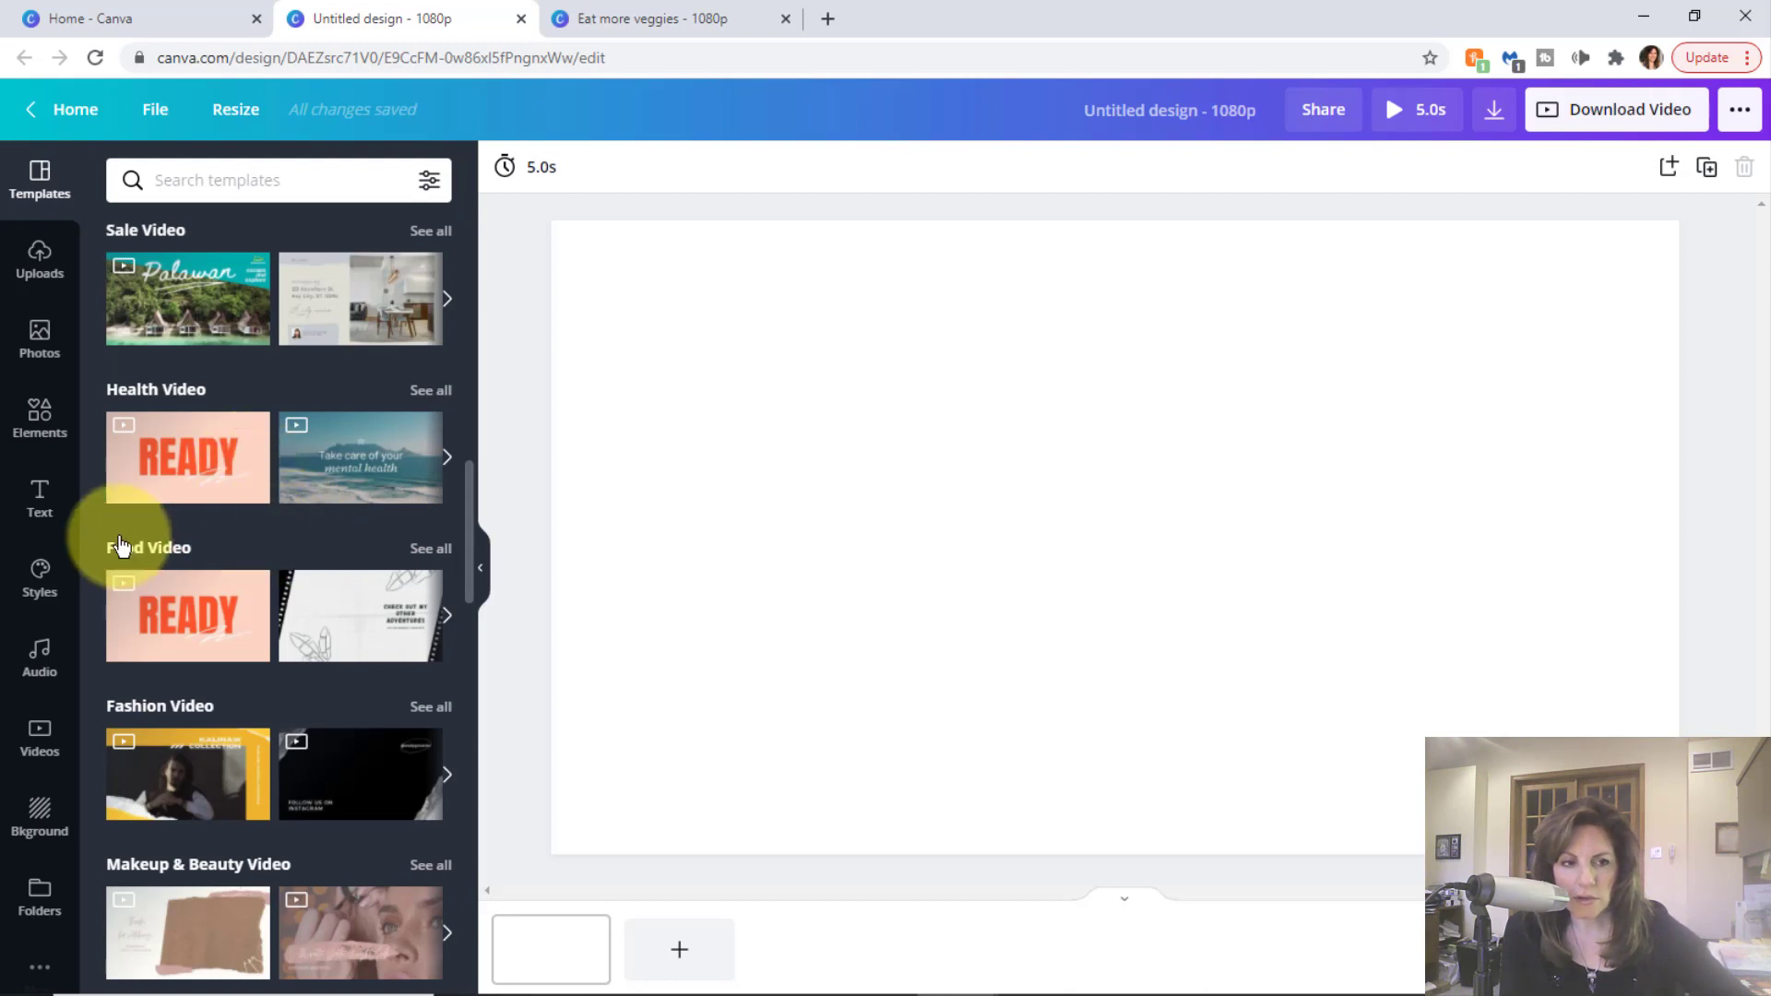
- Apply the Simple Homemade Recipes template from the Food Video category and set its page animation to Rise
left_click(427, 550)
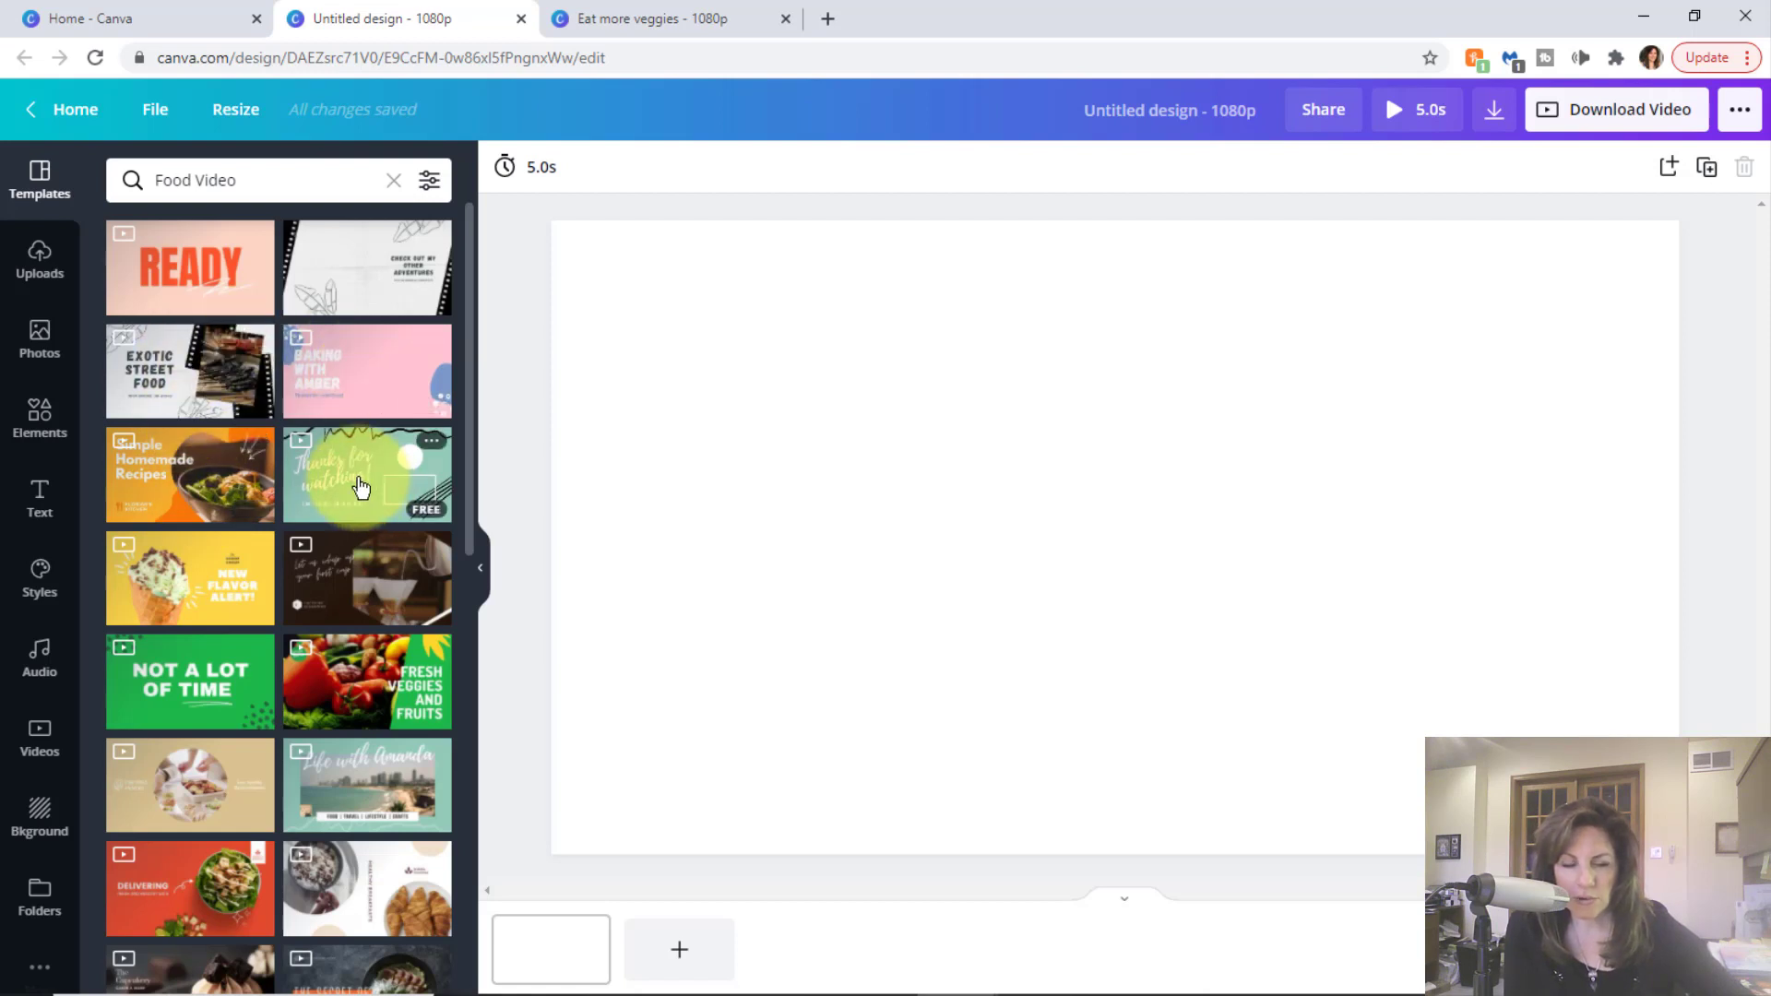
left_click(190, 470)
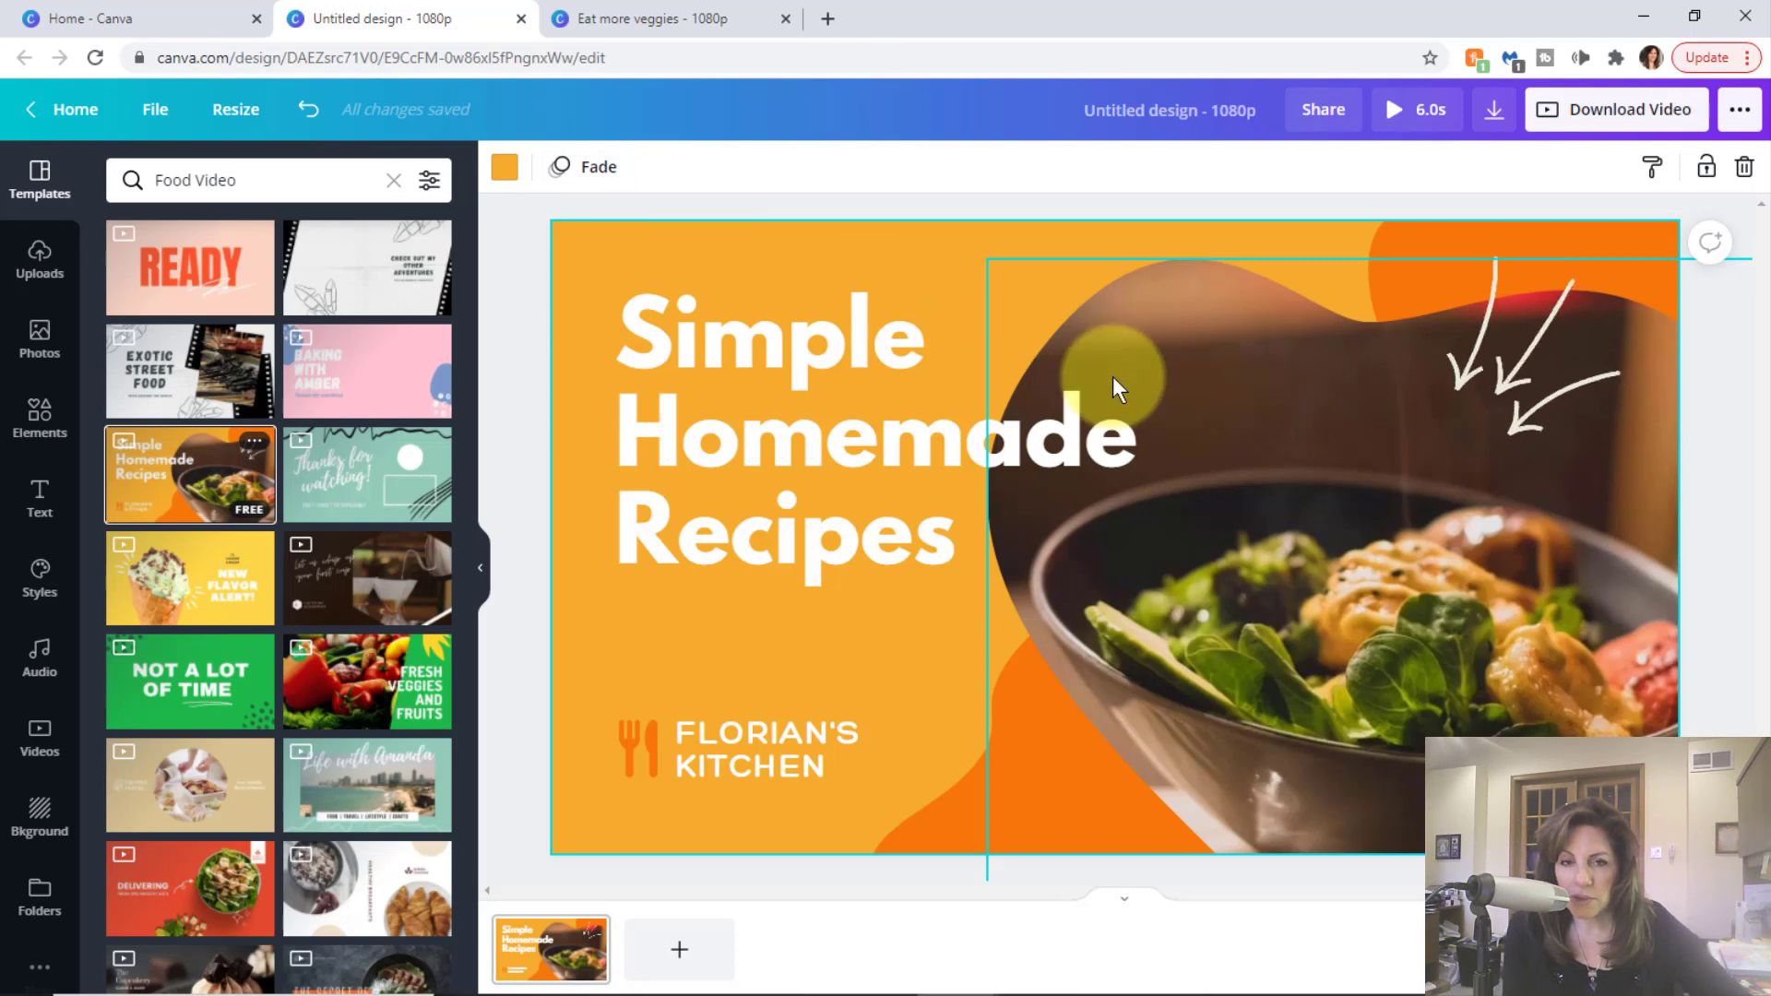
left_click(600, 168)
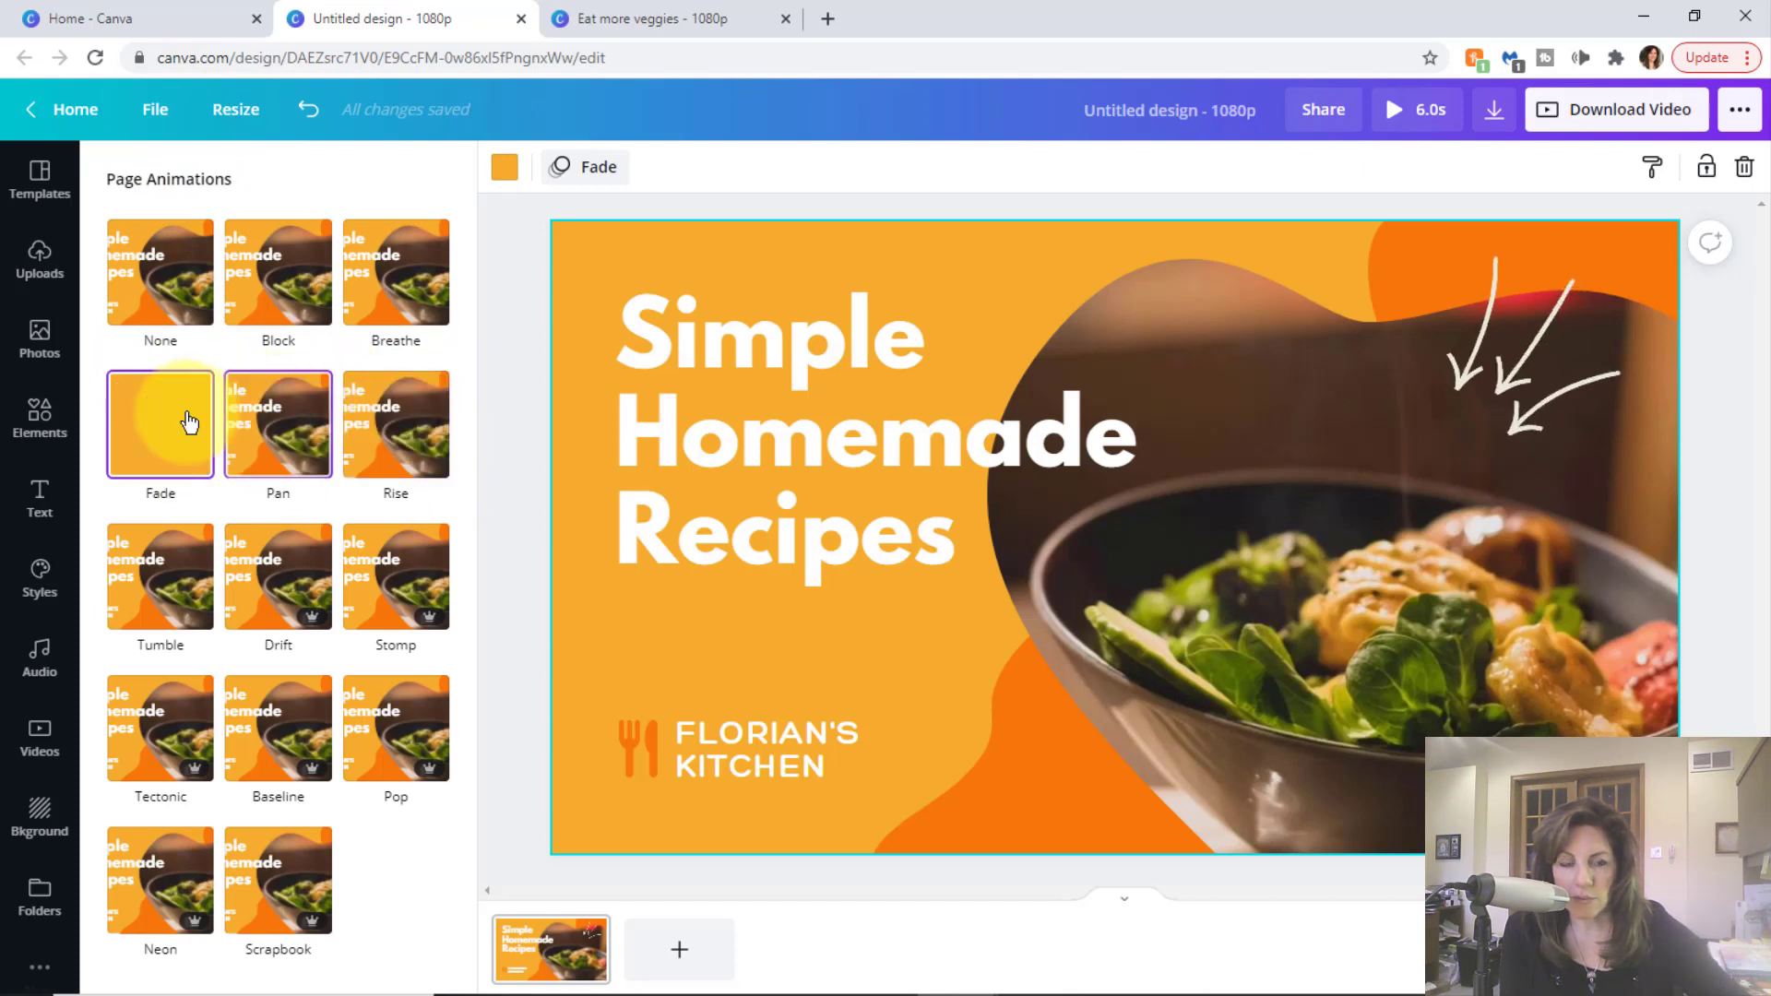
left_click(409, 432)
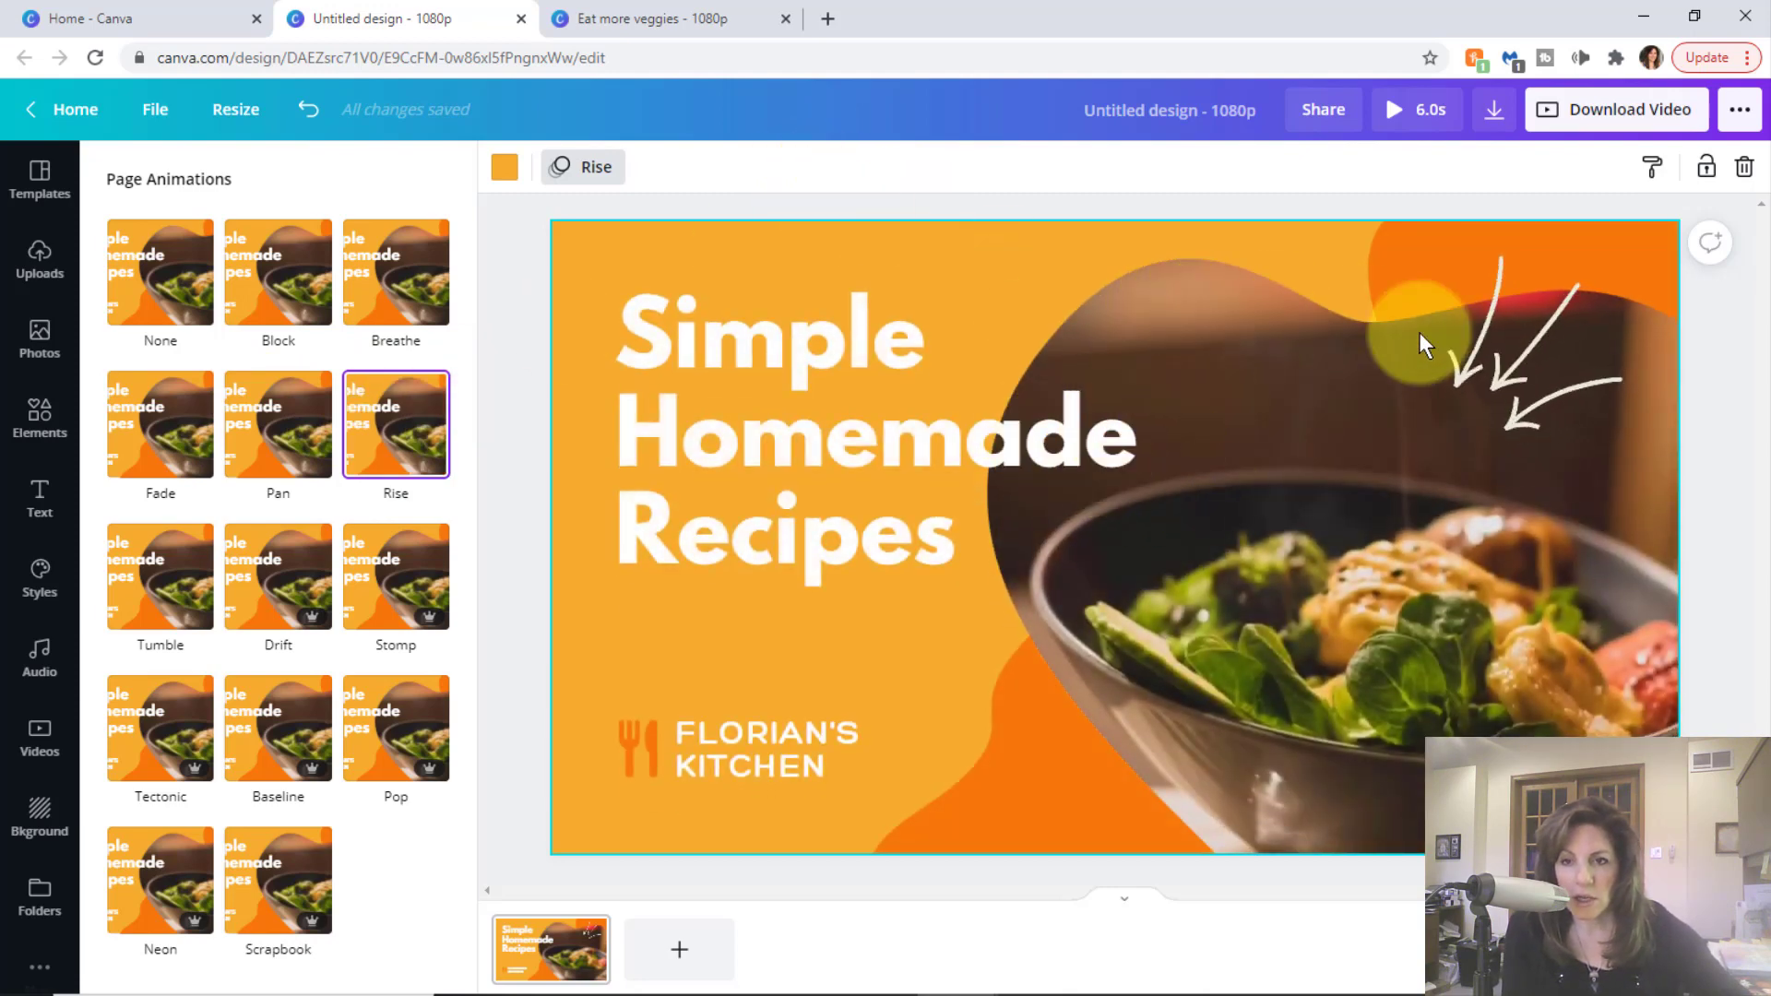
- Replace "Simple Homemade" in the title with "My" so it reads "My Recipes"
left_click(800, 345)
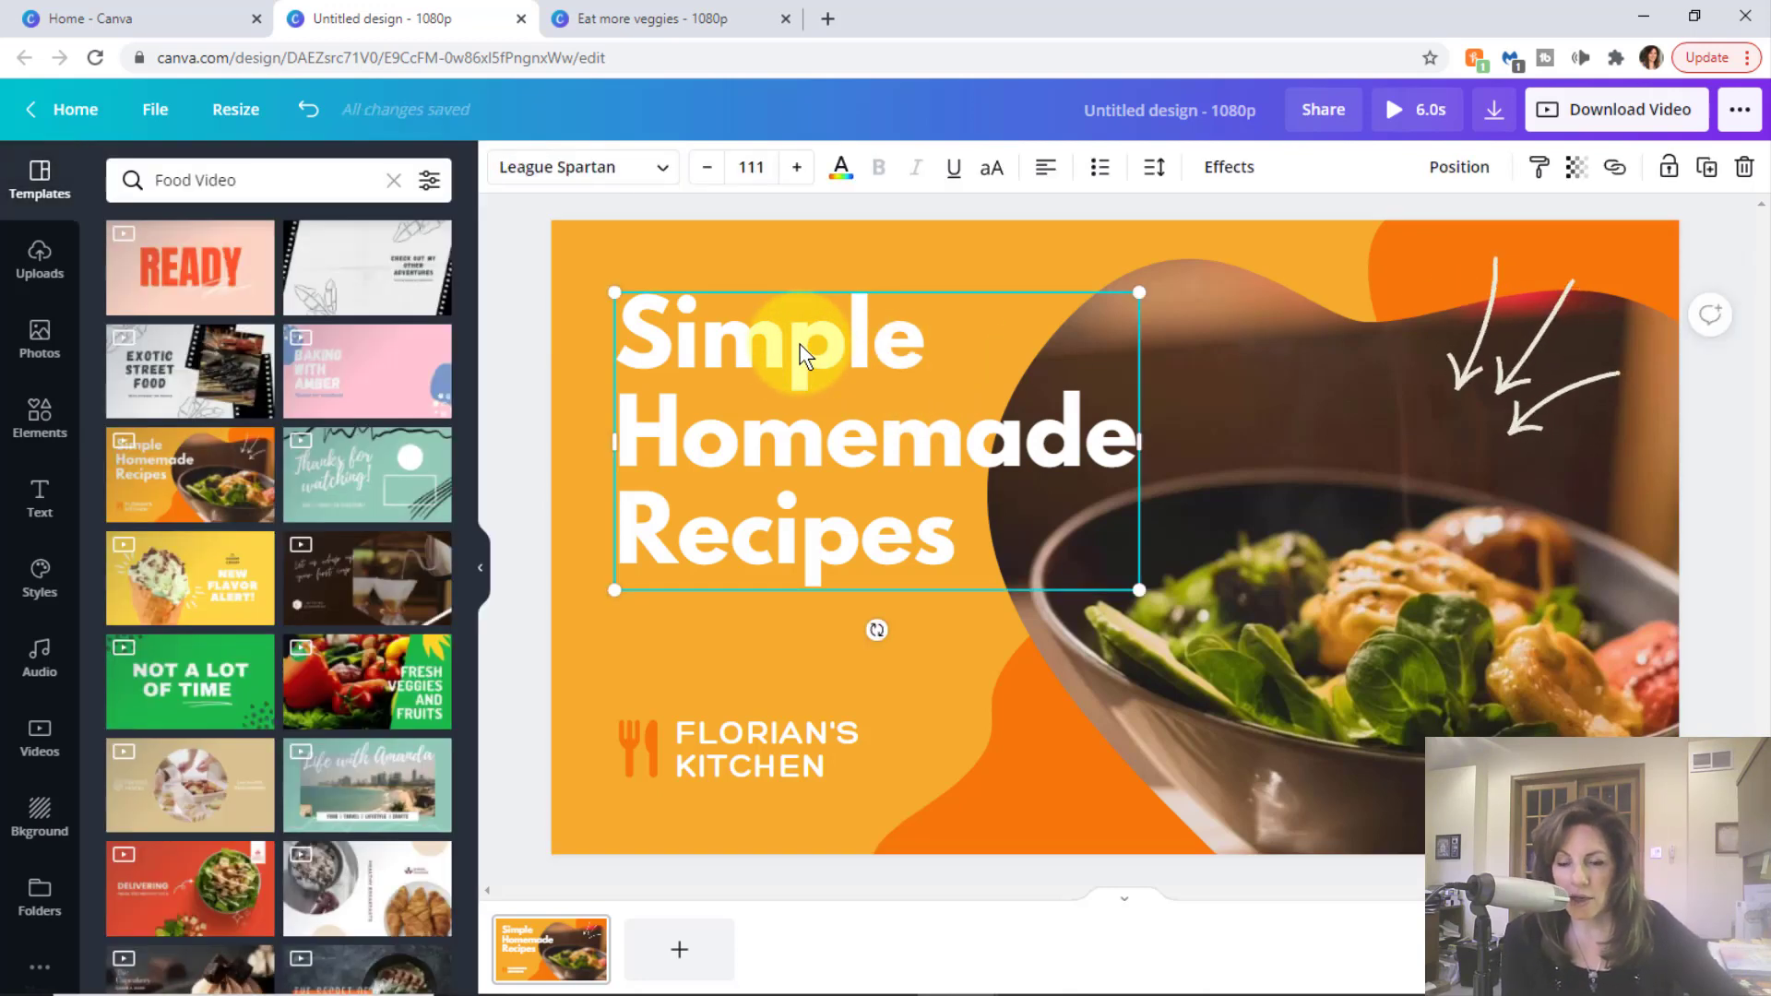
double_click(637, 337)
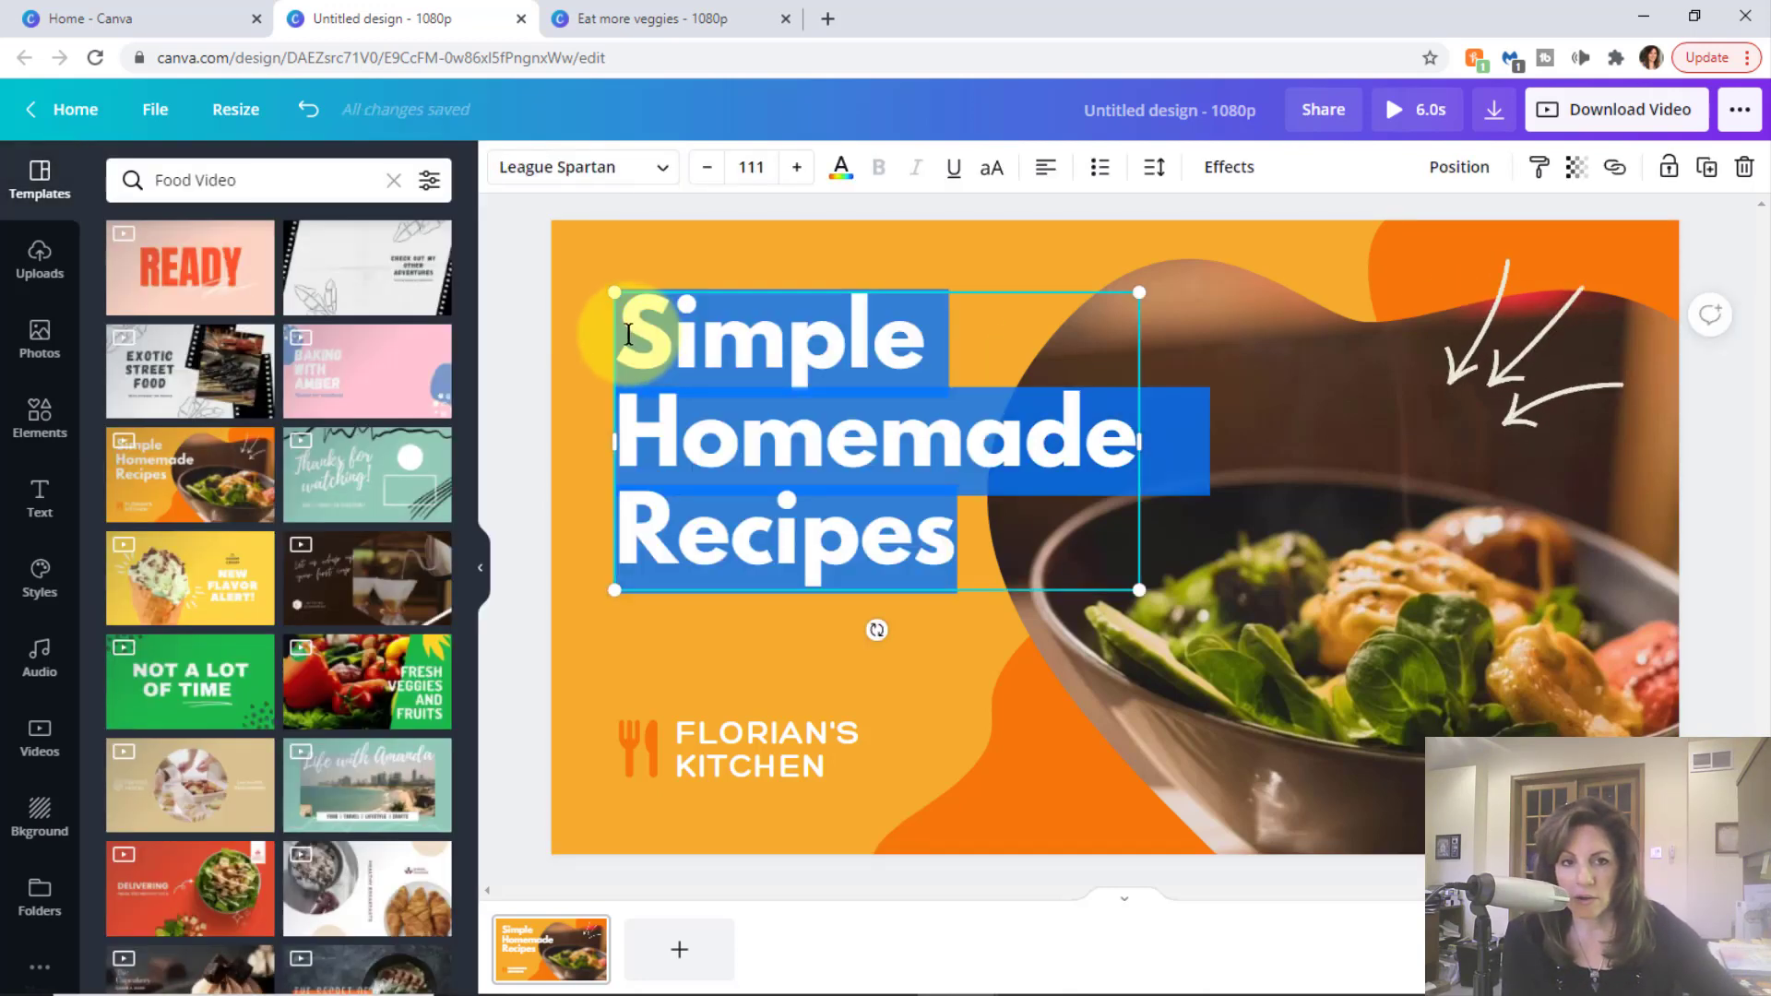
left_click_drag(633, 327, 1123, 432)
type("My")
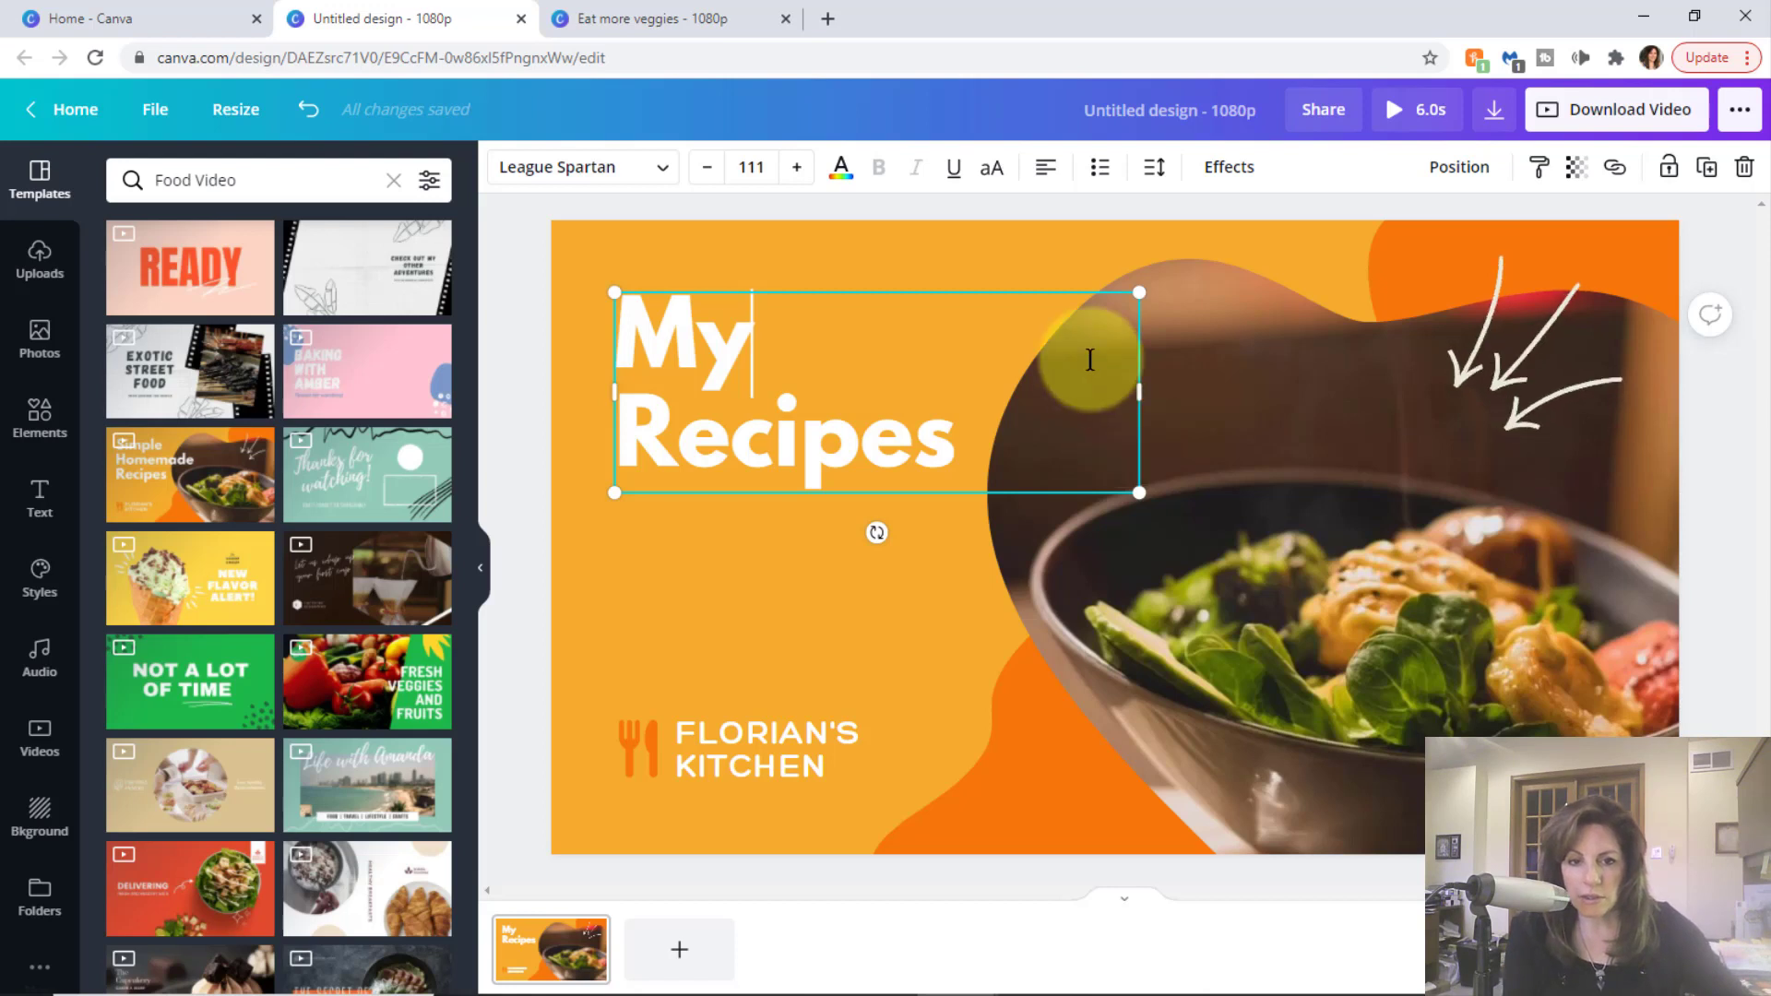
- Replace the possessive name above "KITCHEN" in the logo text with the owner's first name in possessive form
double_click(732, 727)
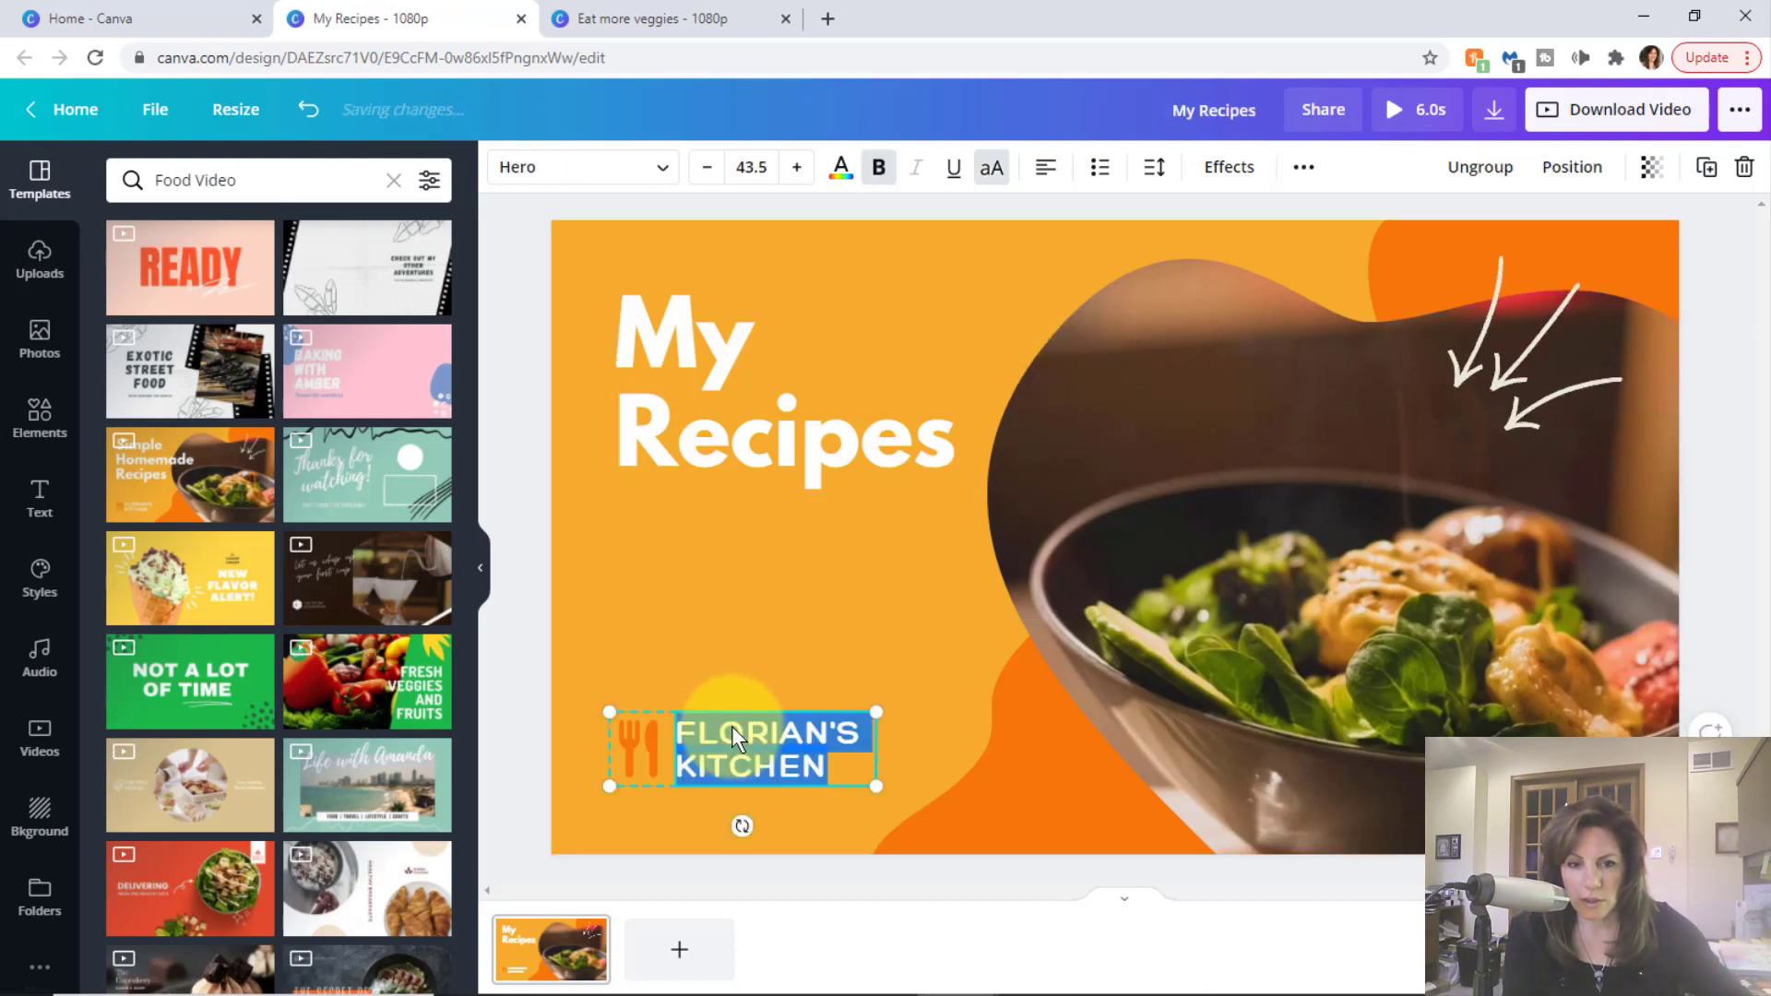
left_click(685, 731)
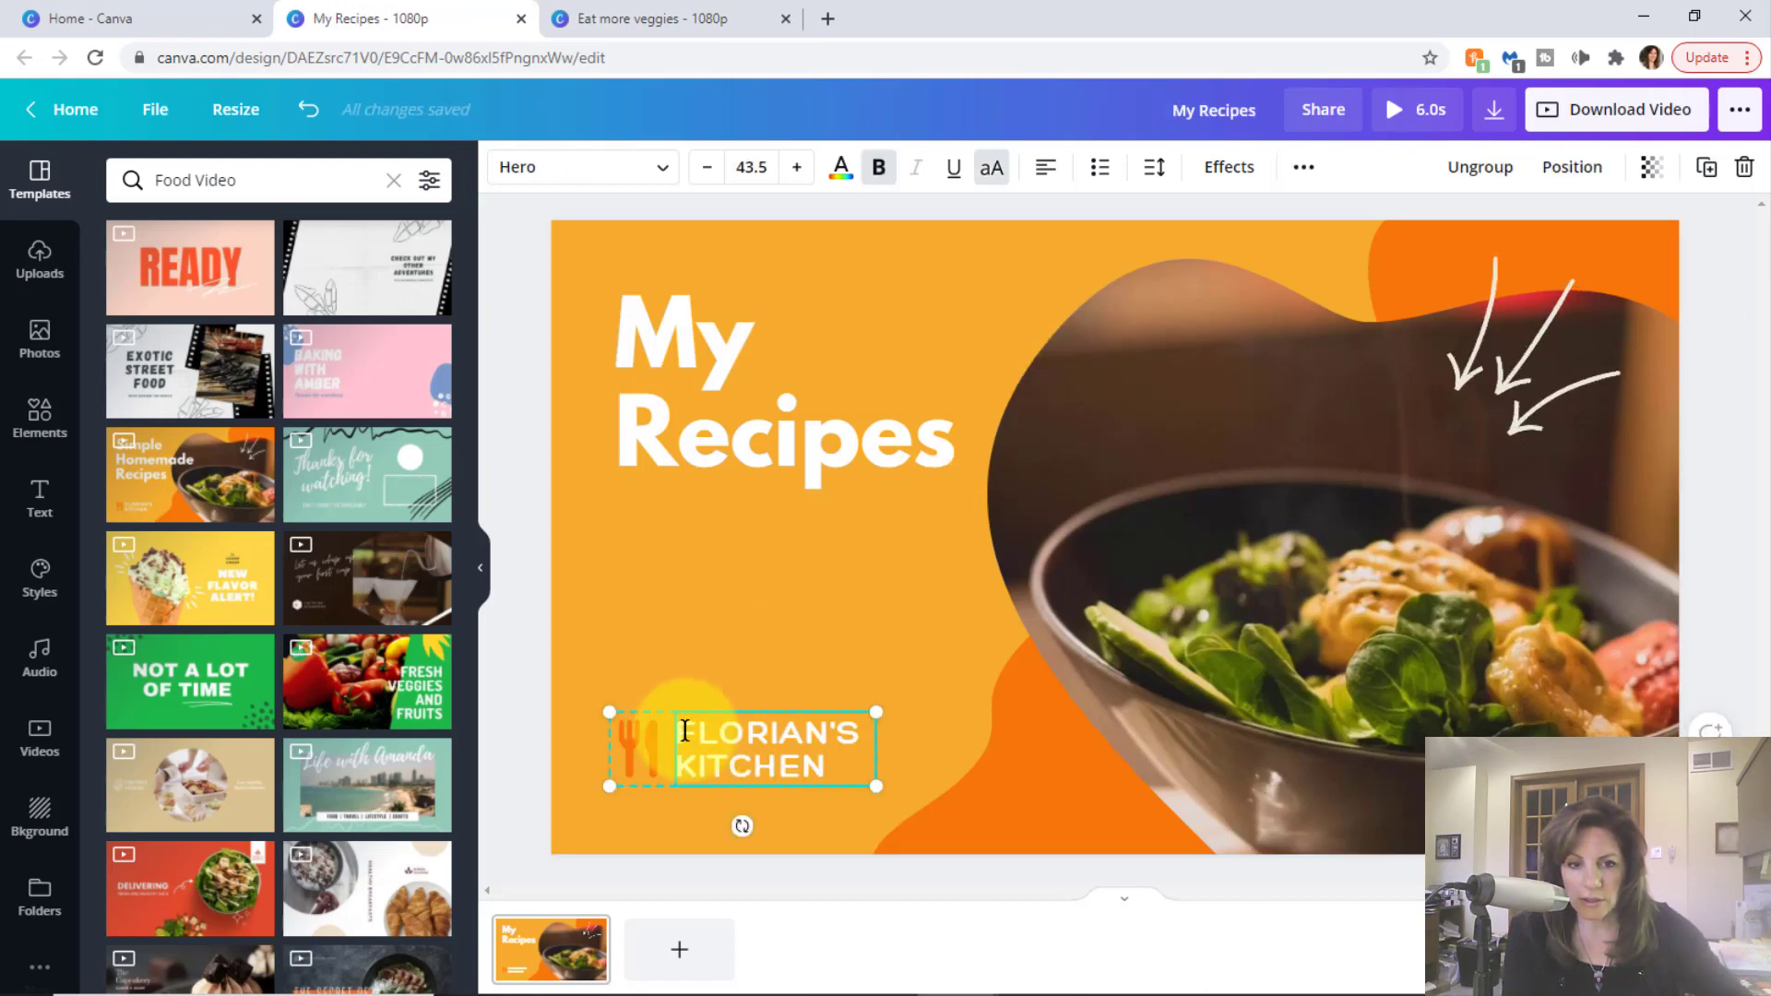
left_click_drag(686, 731, 863, 733)
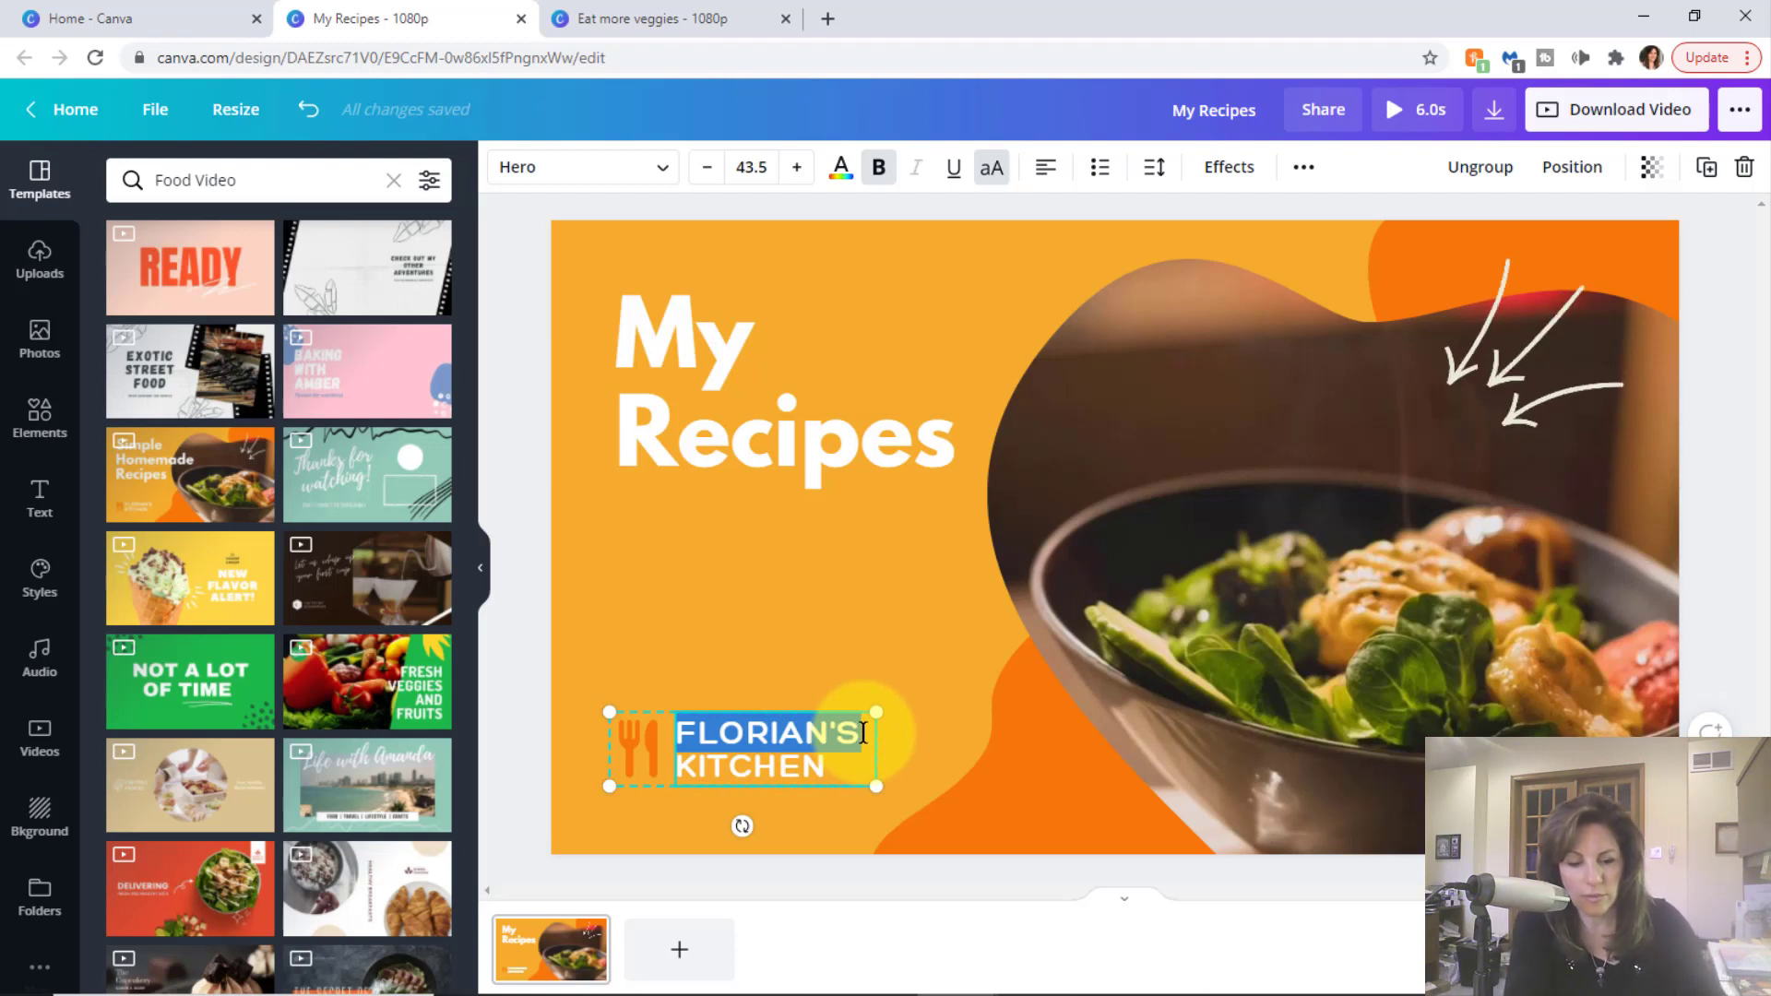
type("AMELI")
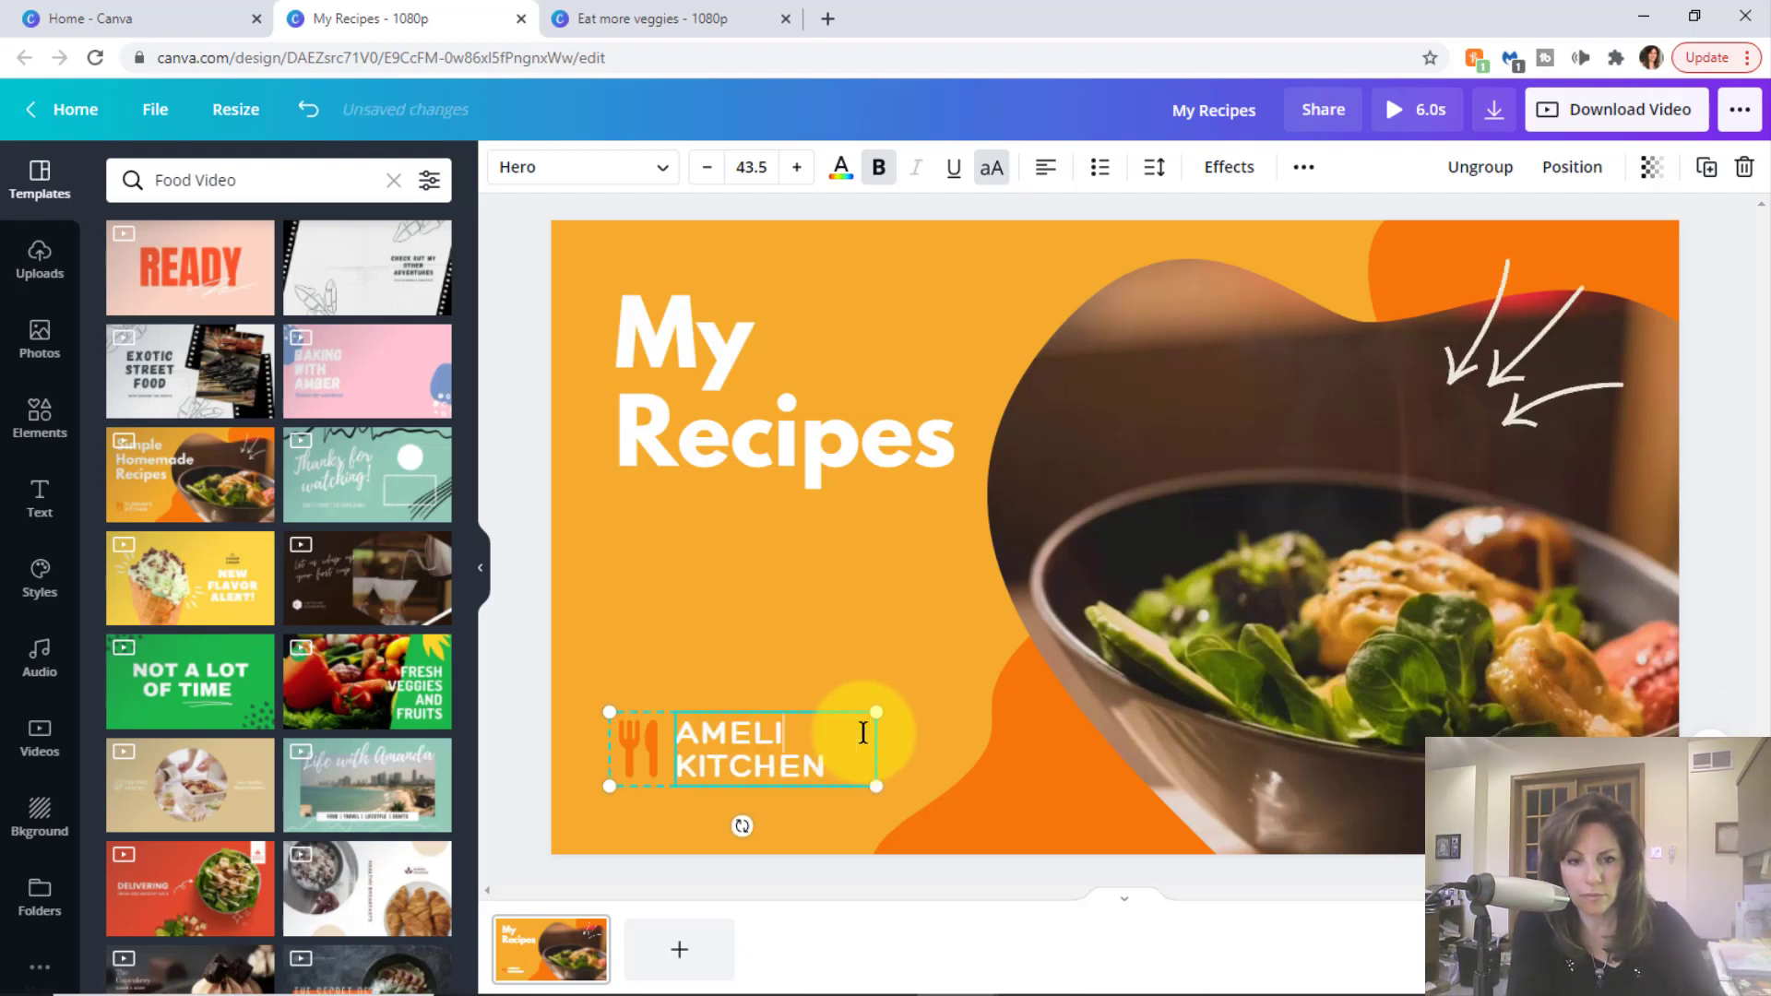
type("A'S")
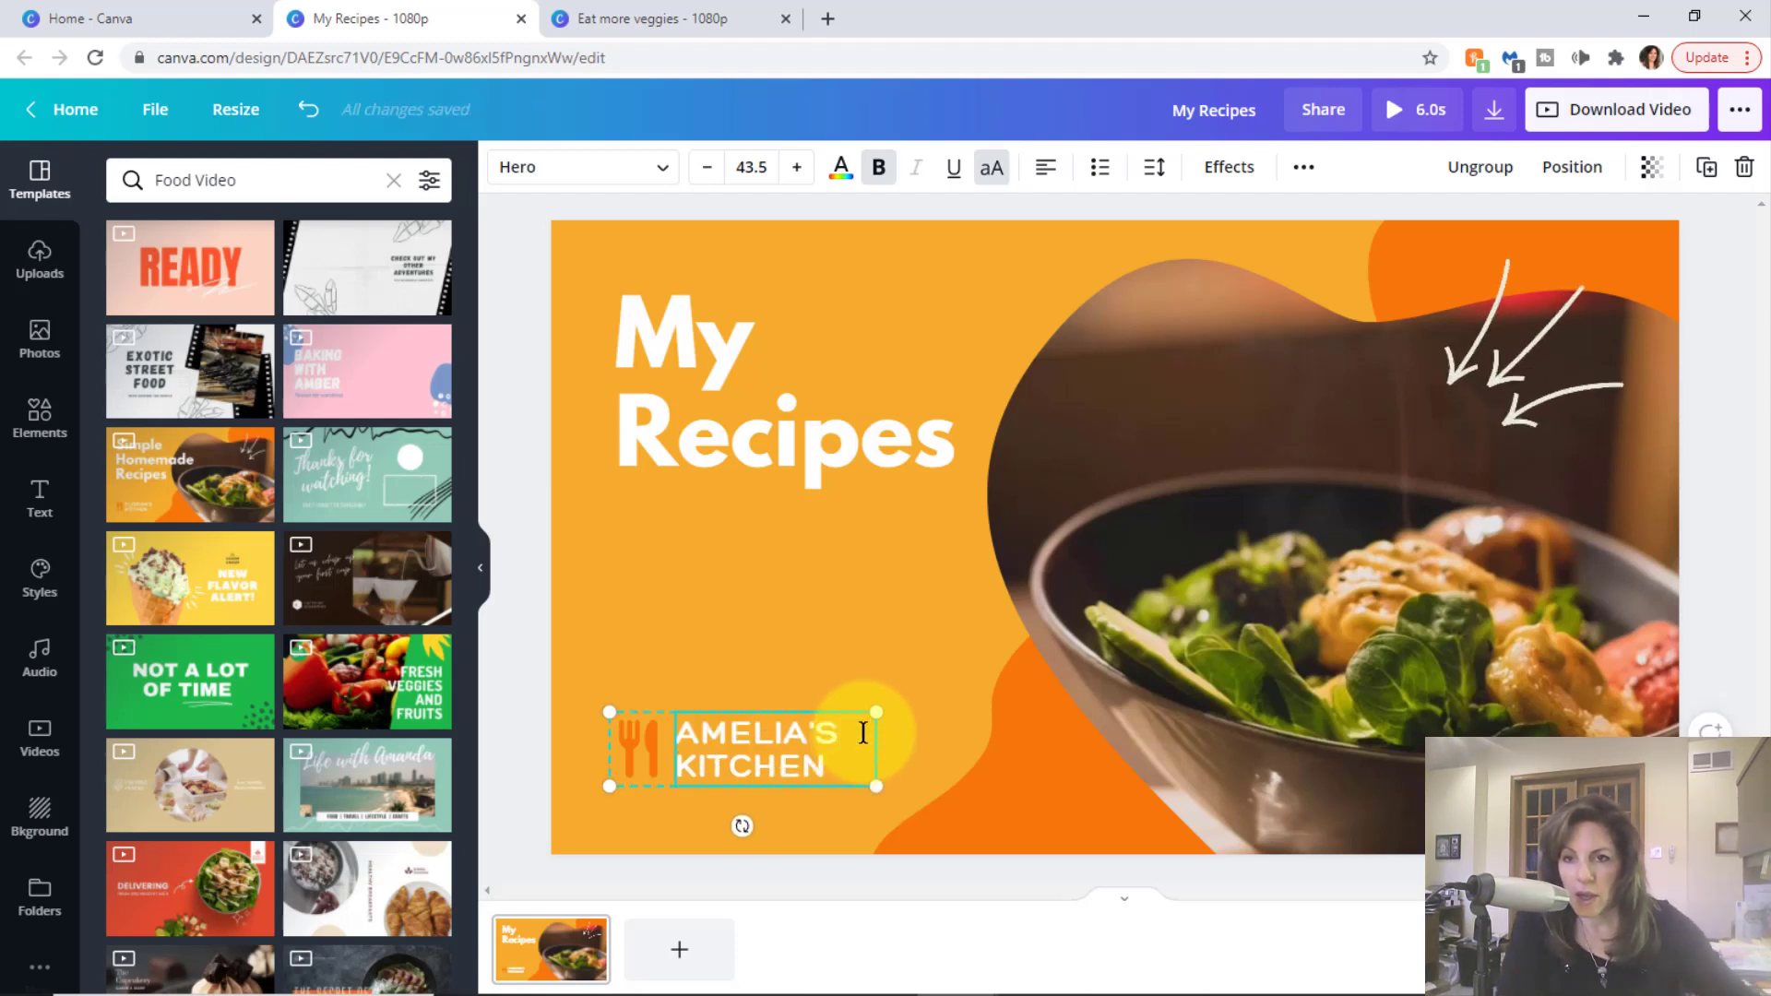
left_click(753, 420)
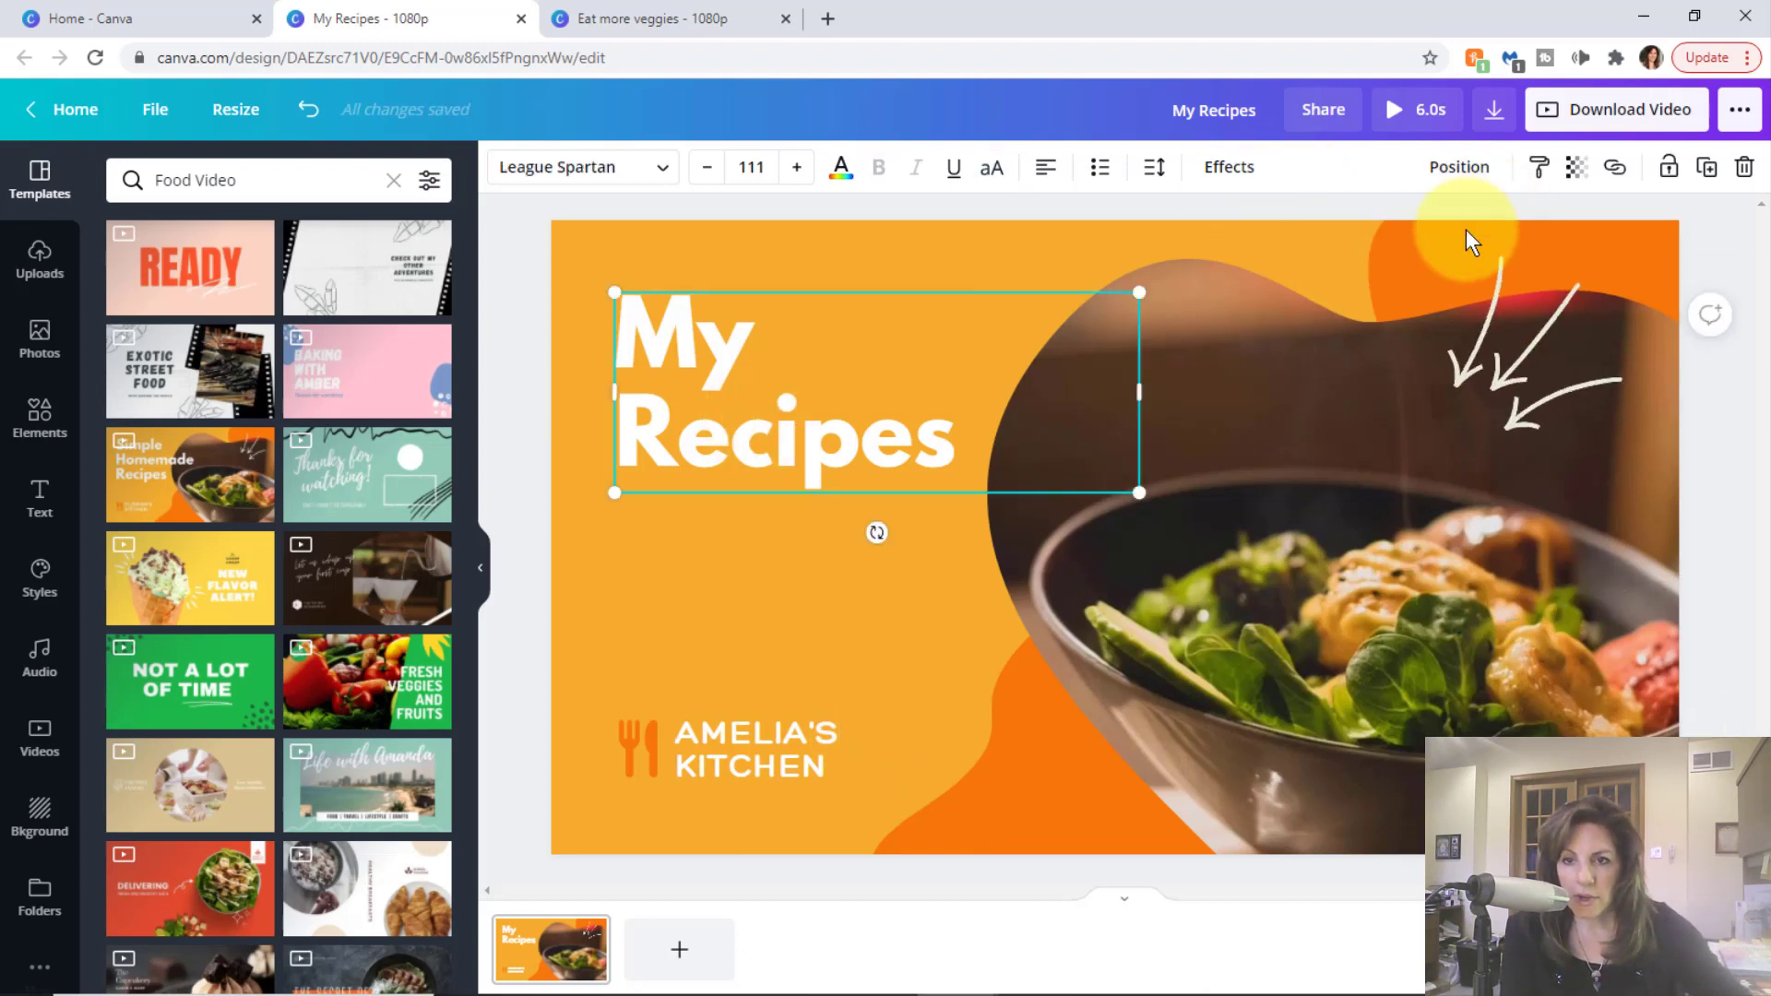
- Crop the white arrows graphic by enlarging it slightly within its frame, and apply the crop
left_click(1496, 339)
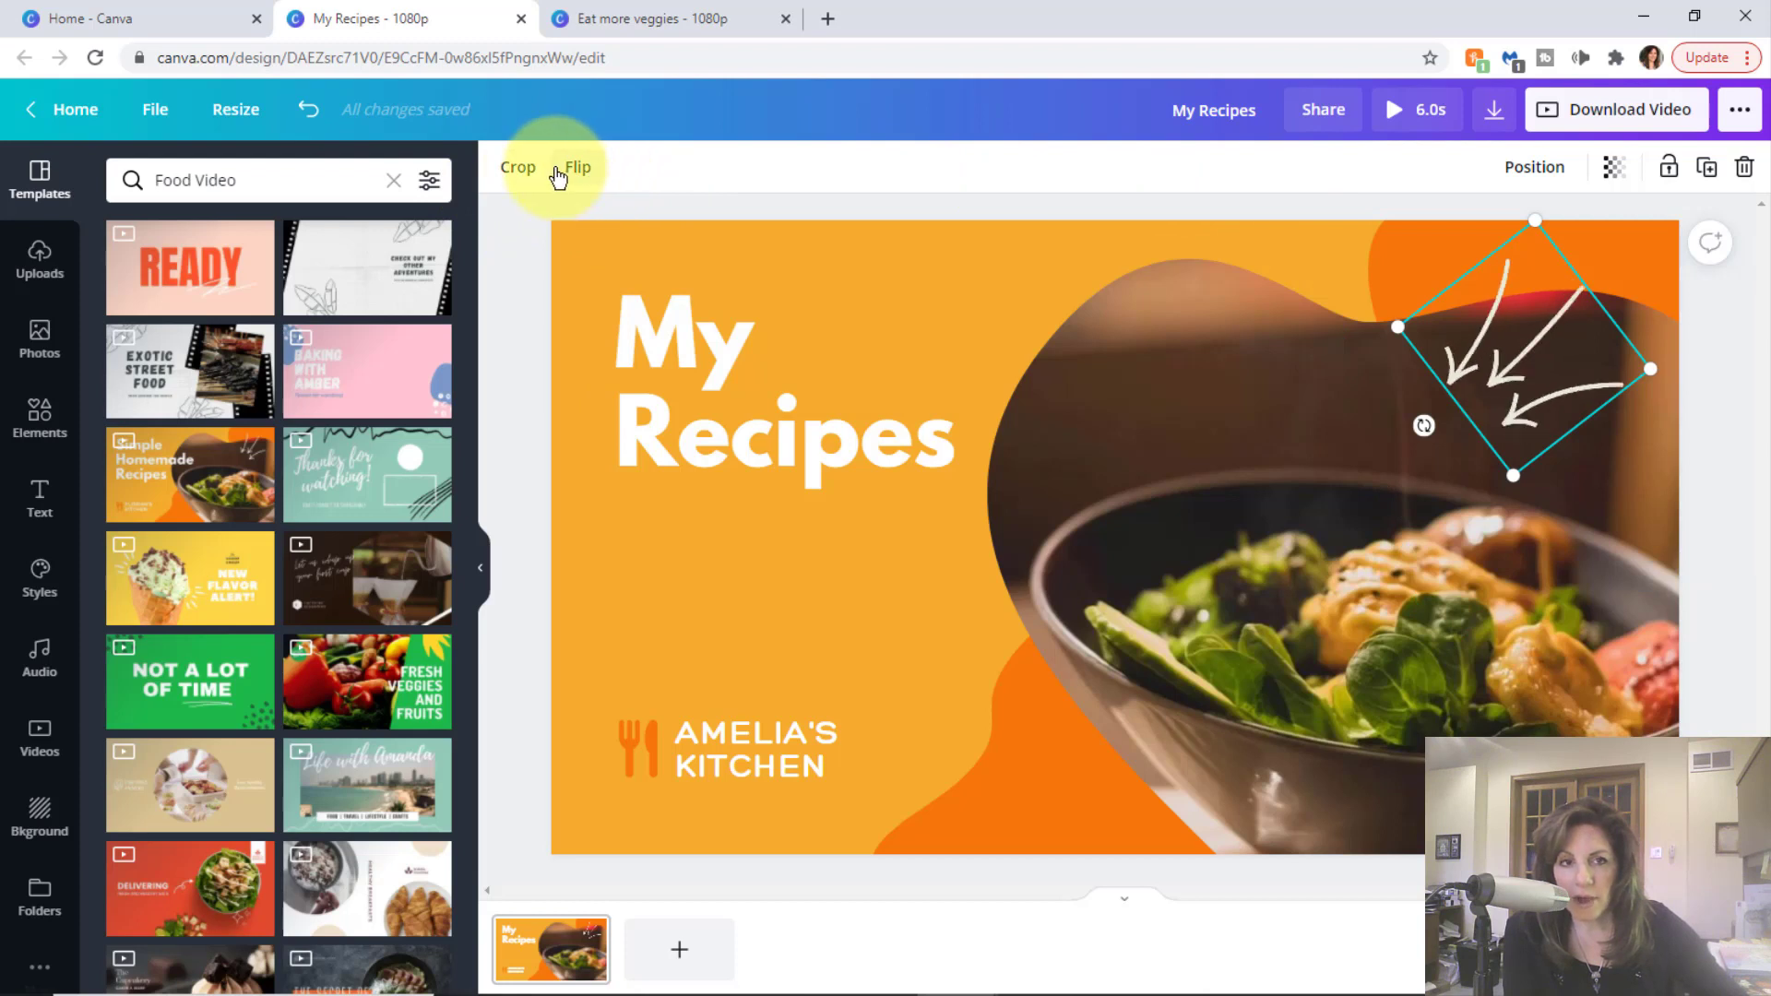
left_click(518, 168)
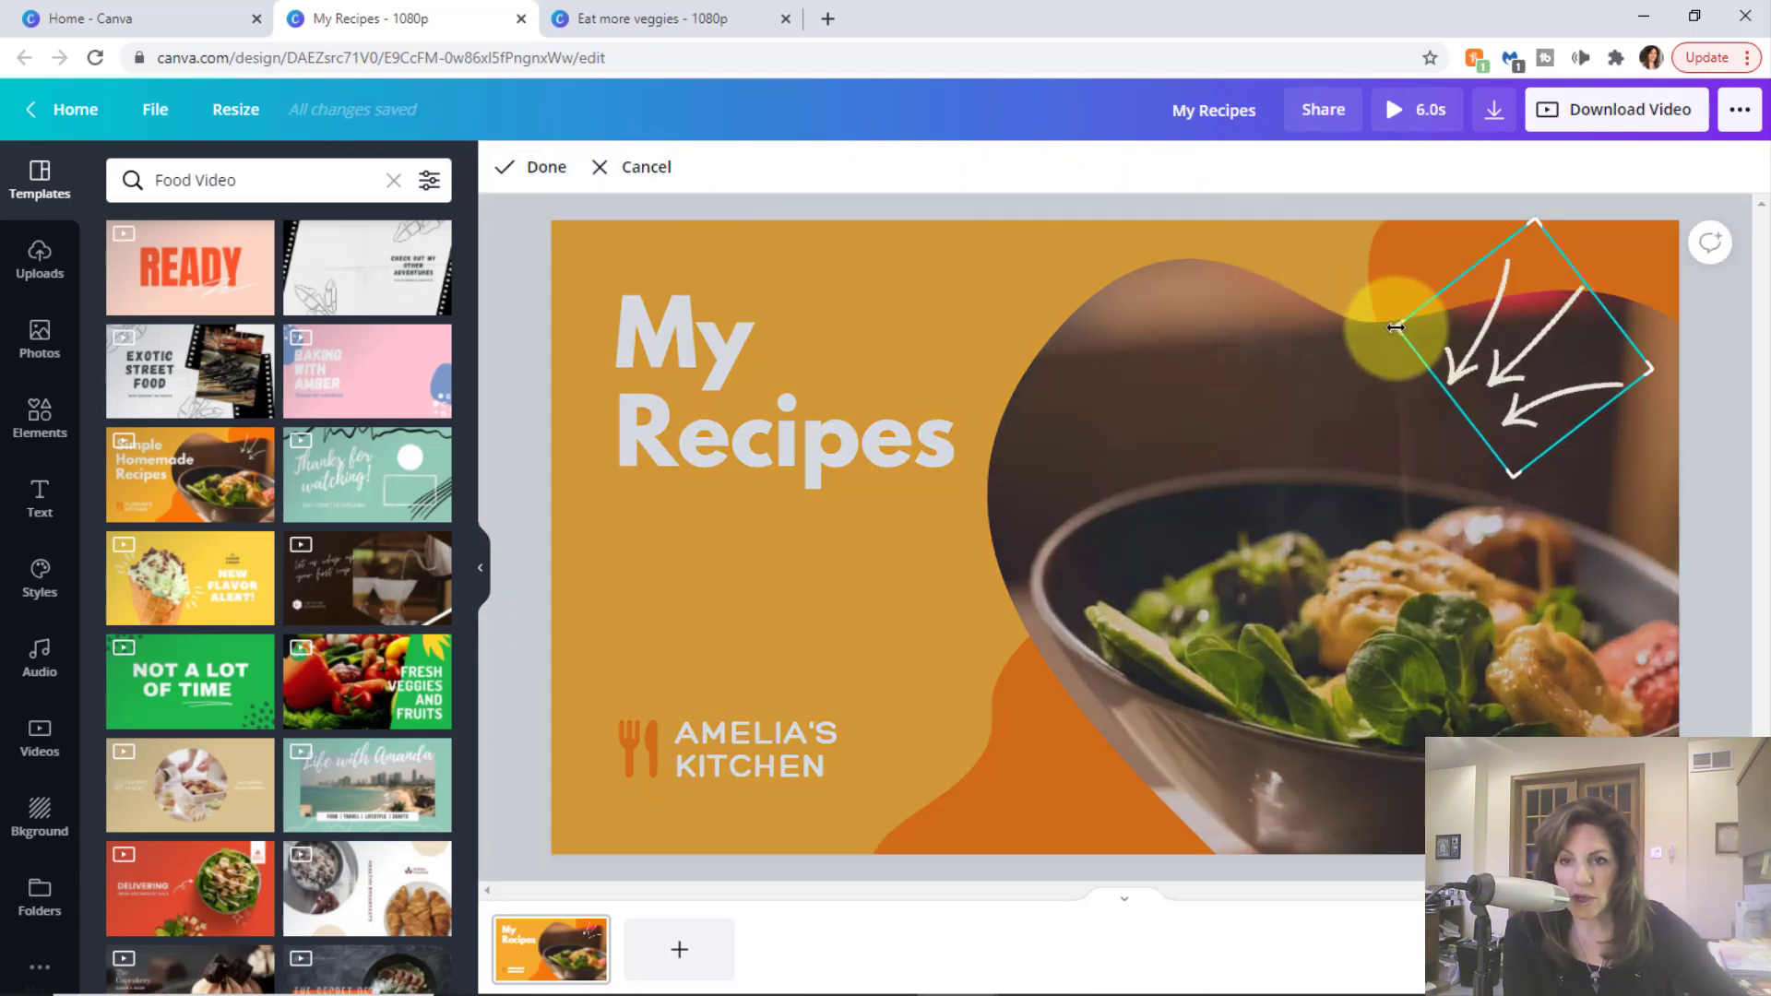
left_click_drag(1395, 327, 1347, 317)
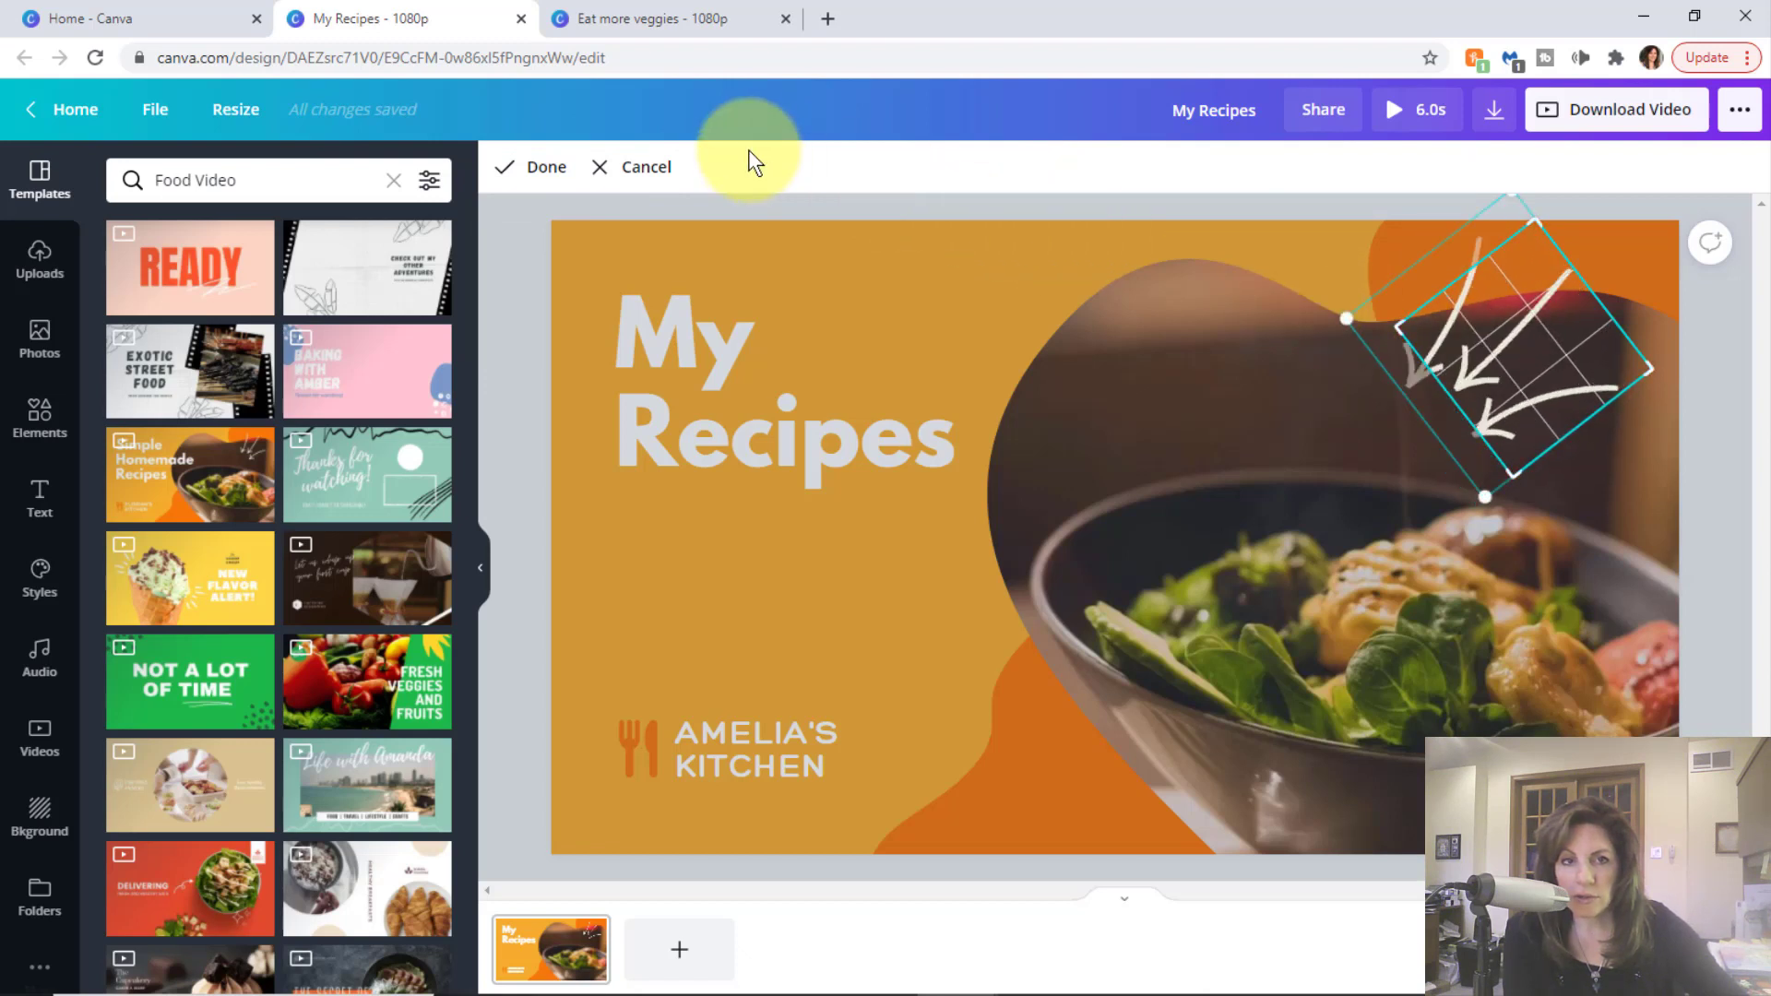
left_click(546, 167)
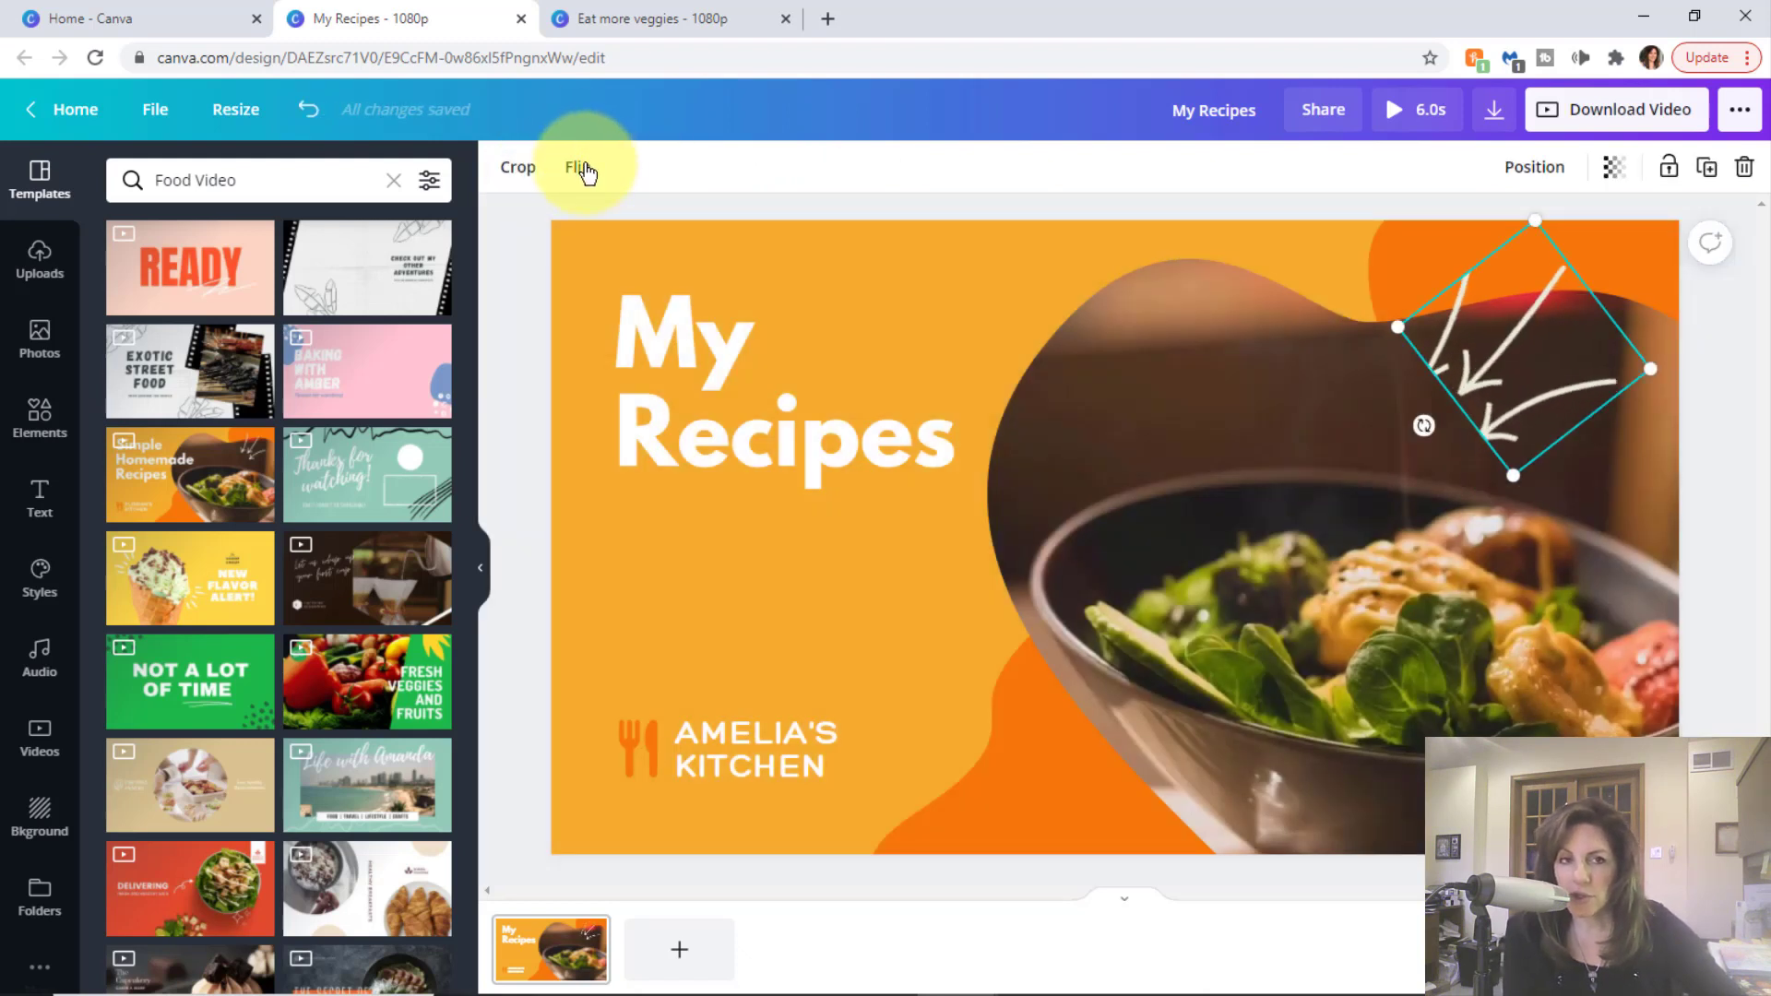
- Flip the cropped arrows graphic horizontally and try the vertical flip
left_click(578, 167)
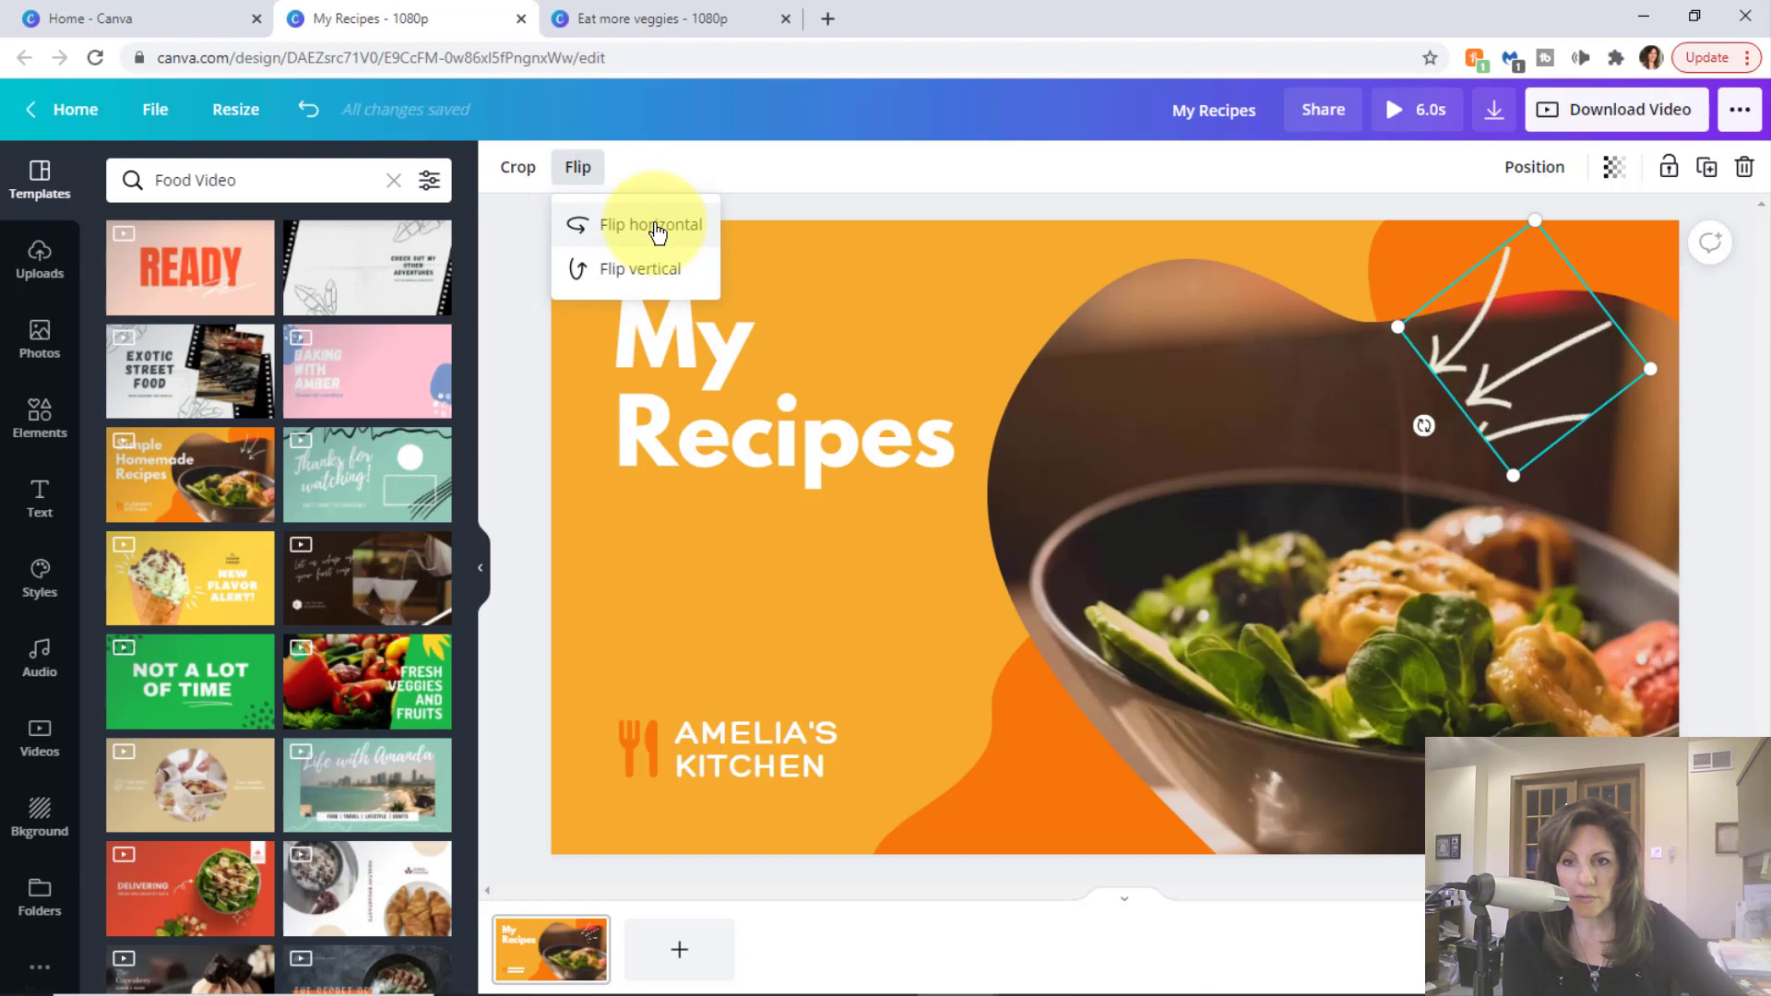
left_click(651, 272)
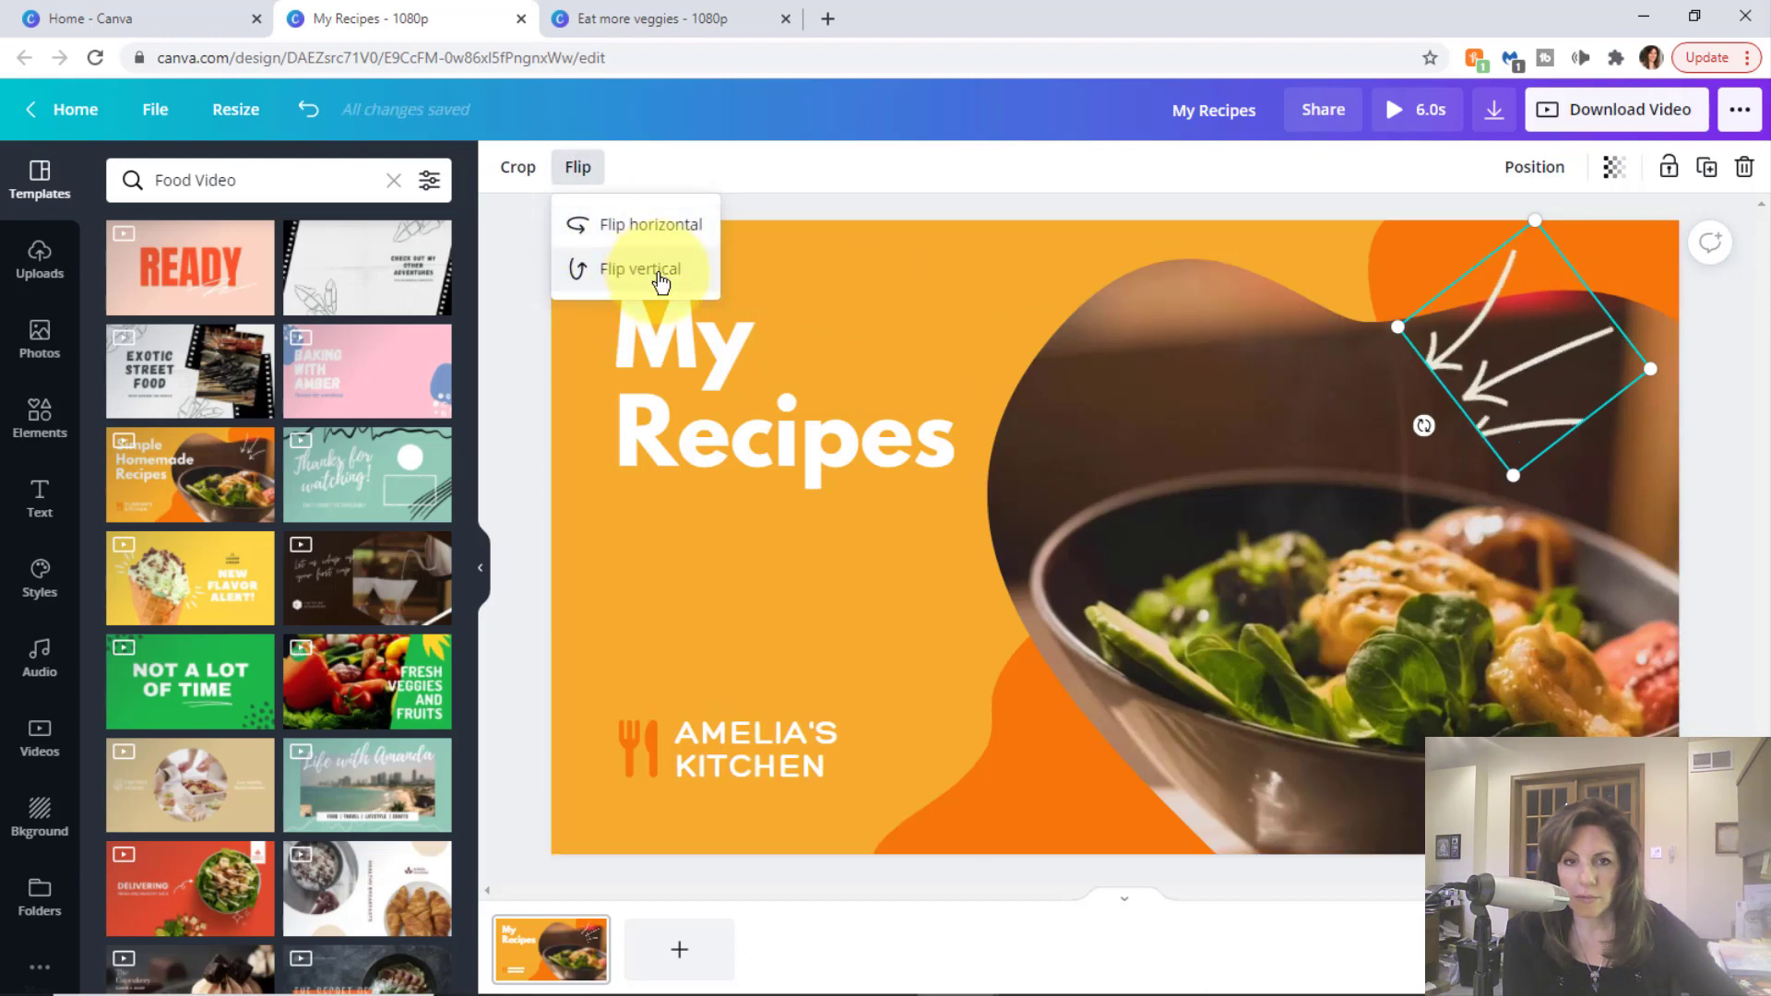
left_click(889, 172)
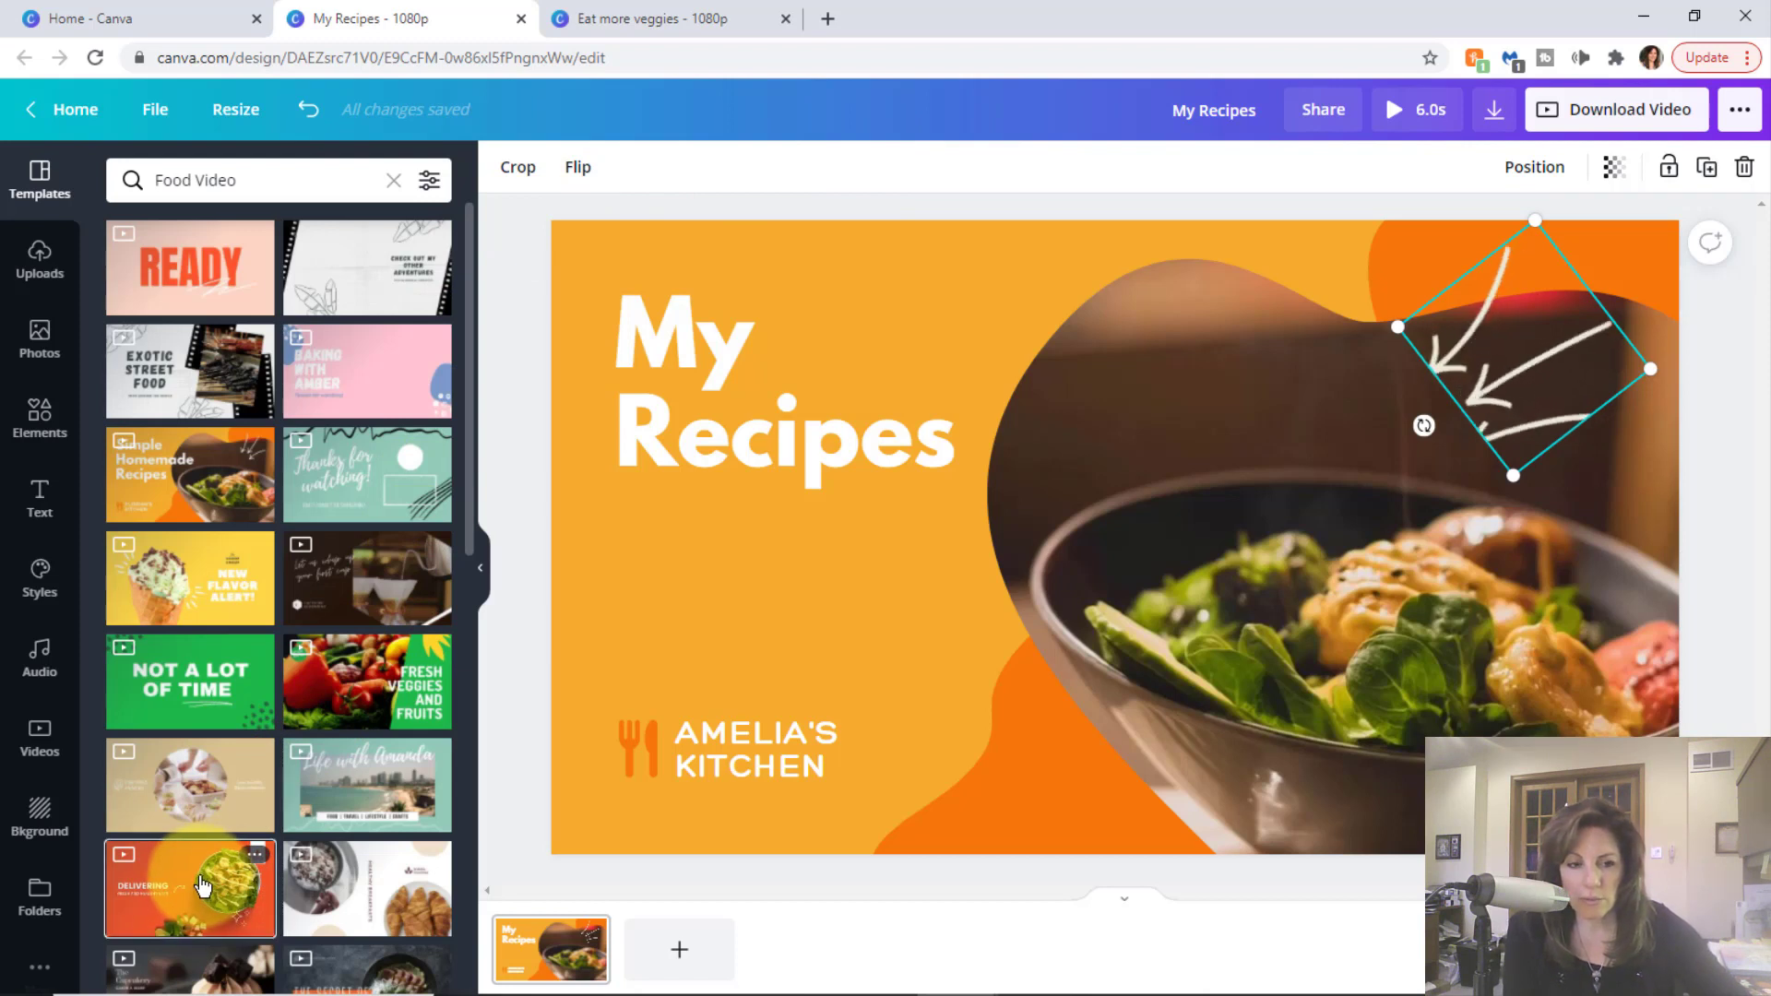
- Add the red "DELIVERING Fresh and Healthy Eats" template as a second page of the video
left_click_drag(203, 885, 686, 944)
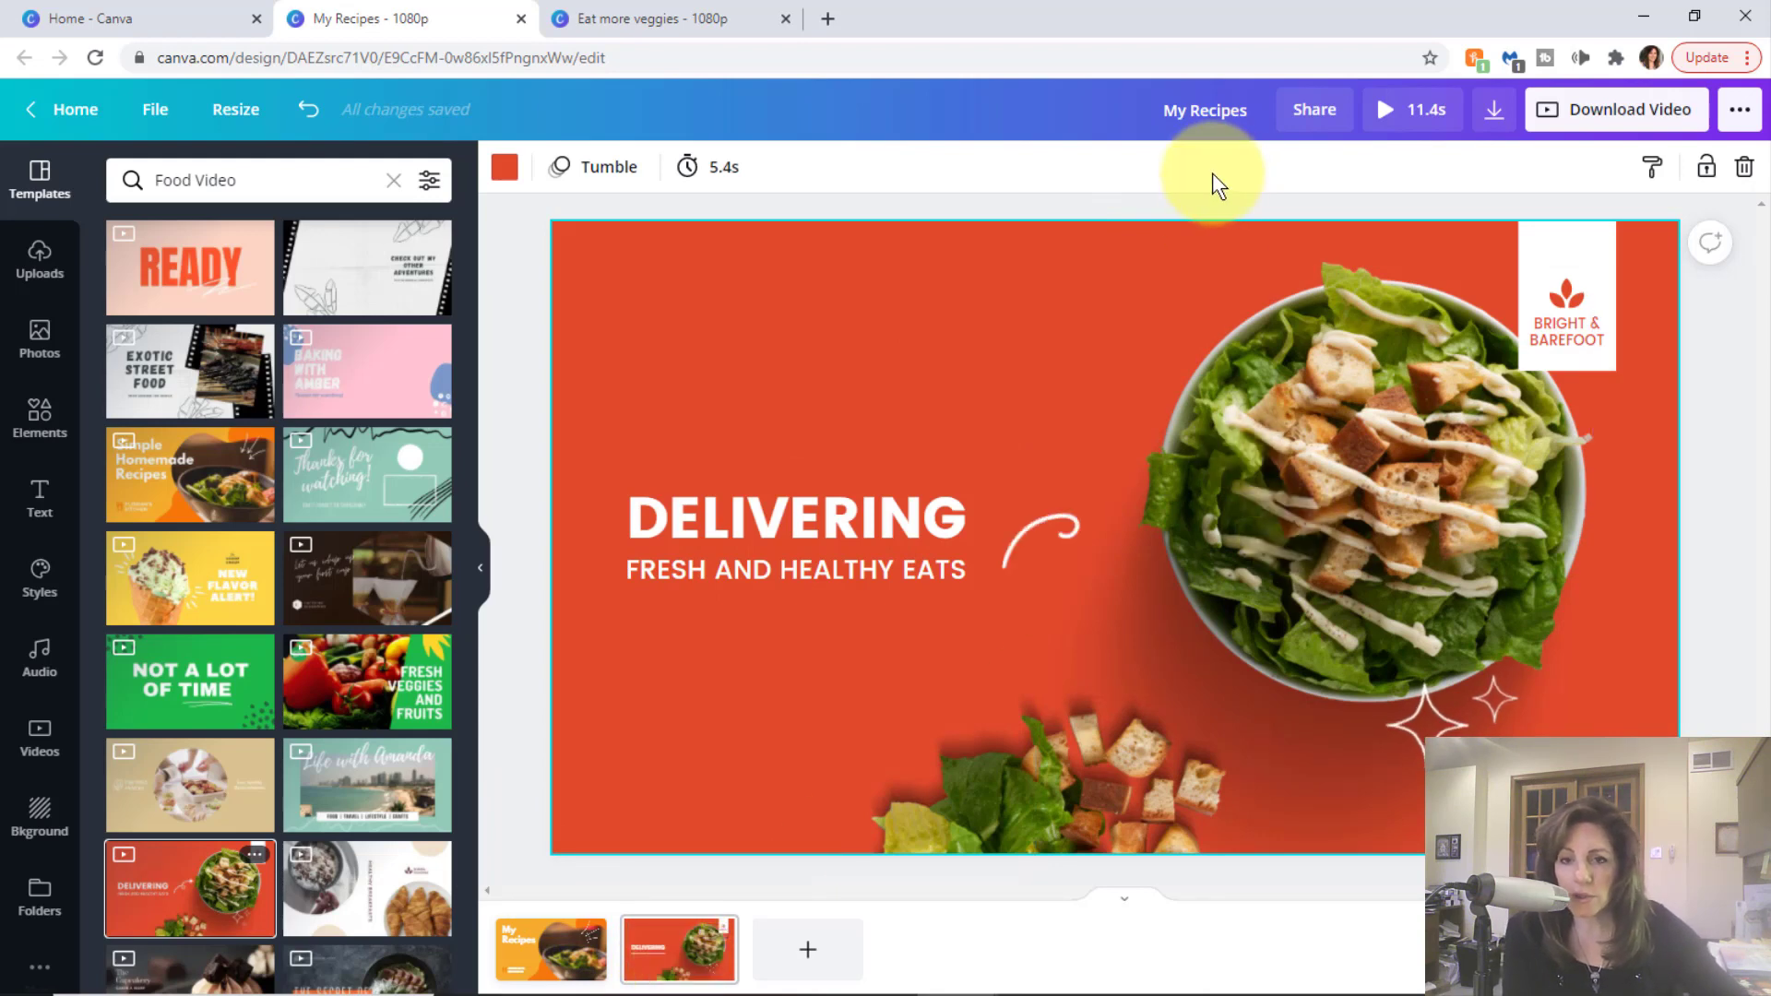
- Review both pages of the My Recipes video, and switch to the "Eat more veggies" design
left_click(554, 950)
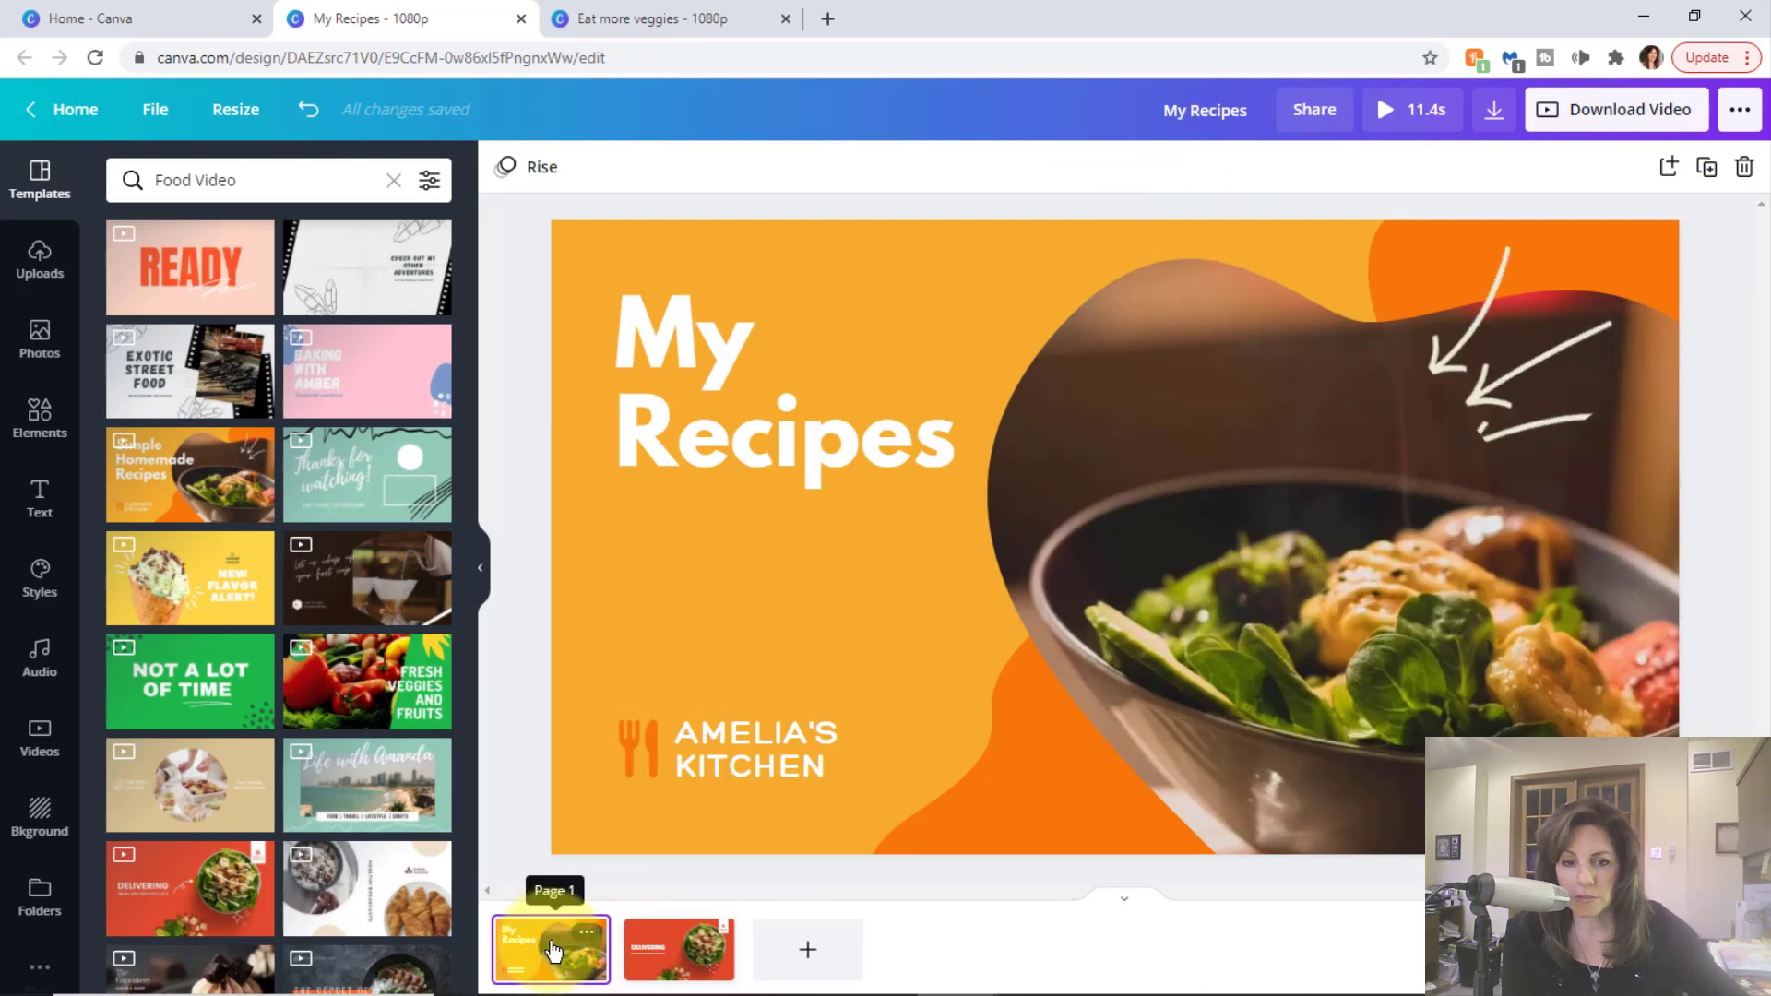
left_click(680, 946)
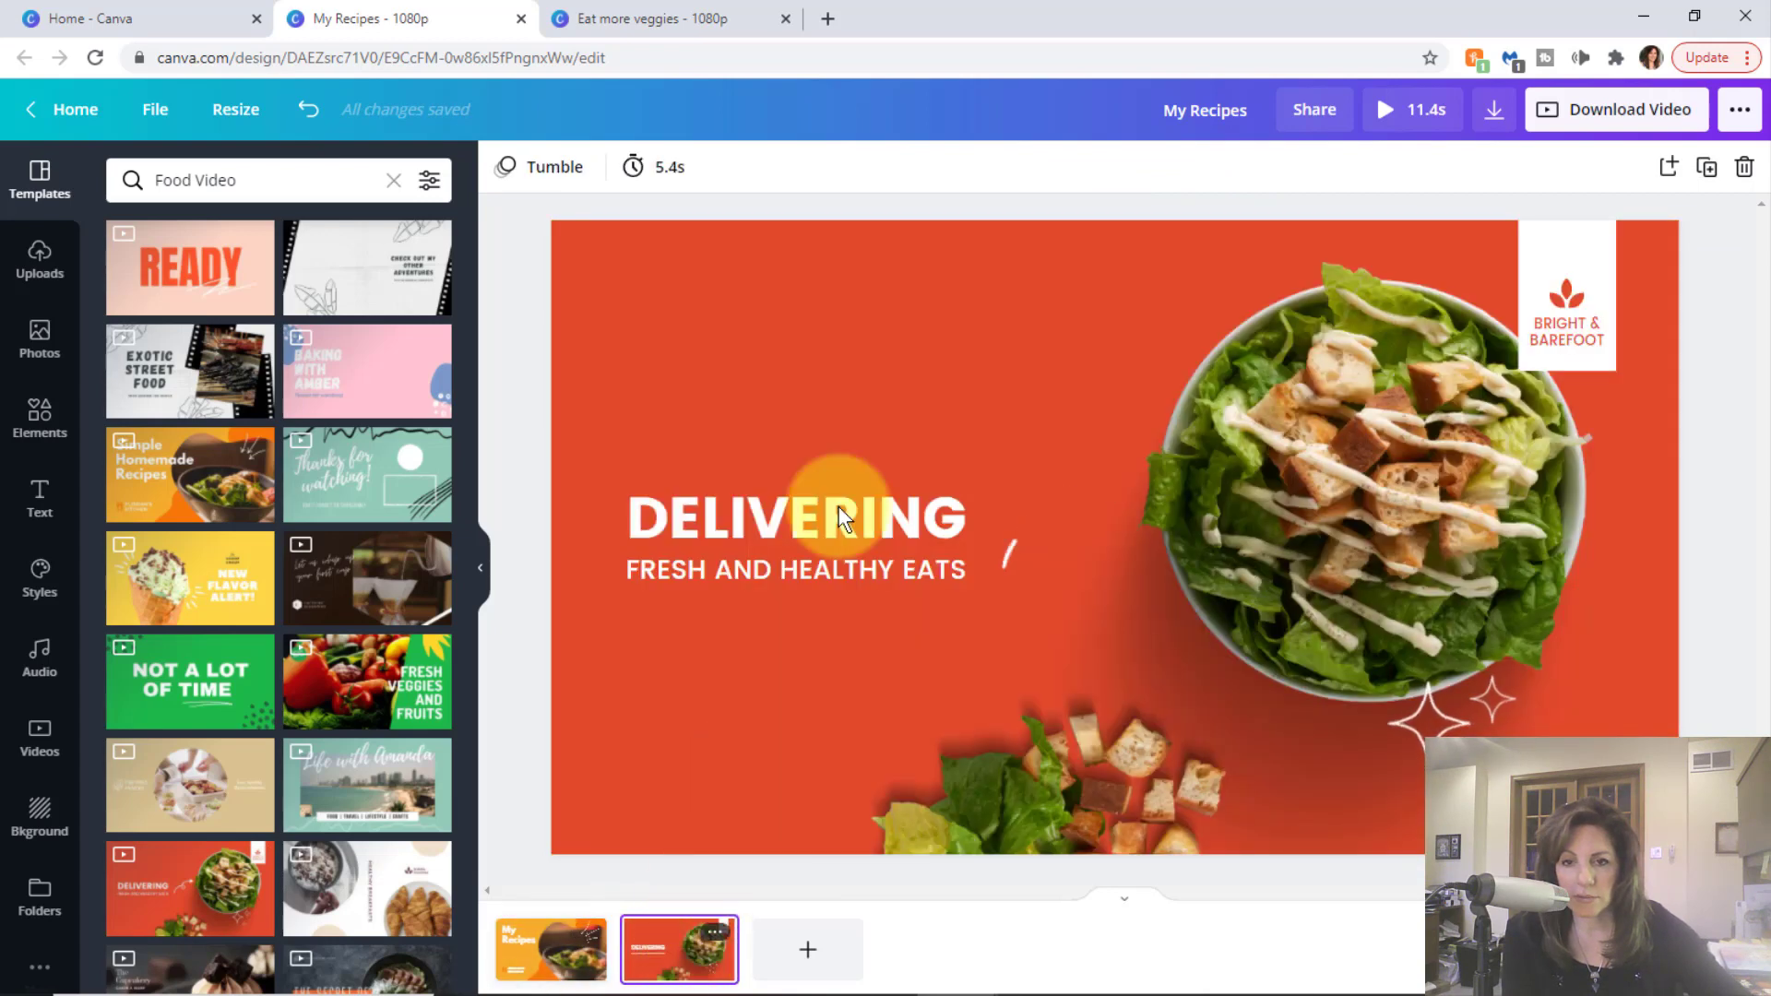
left_click(1010, 336)
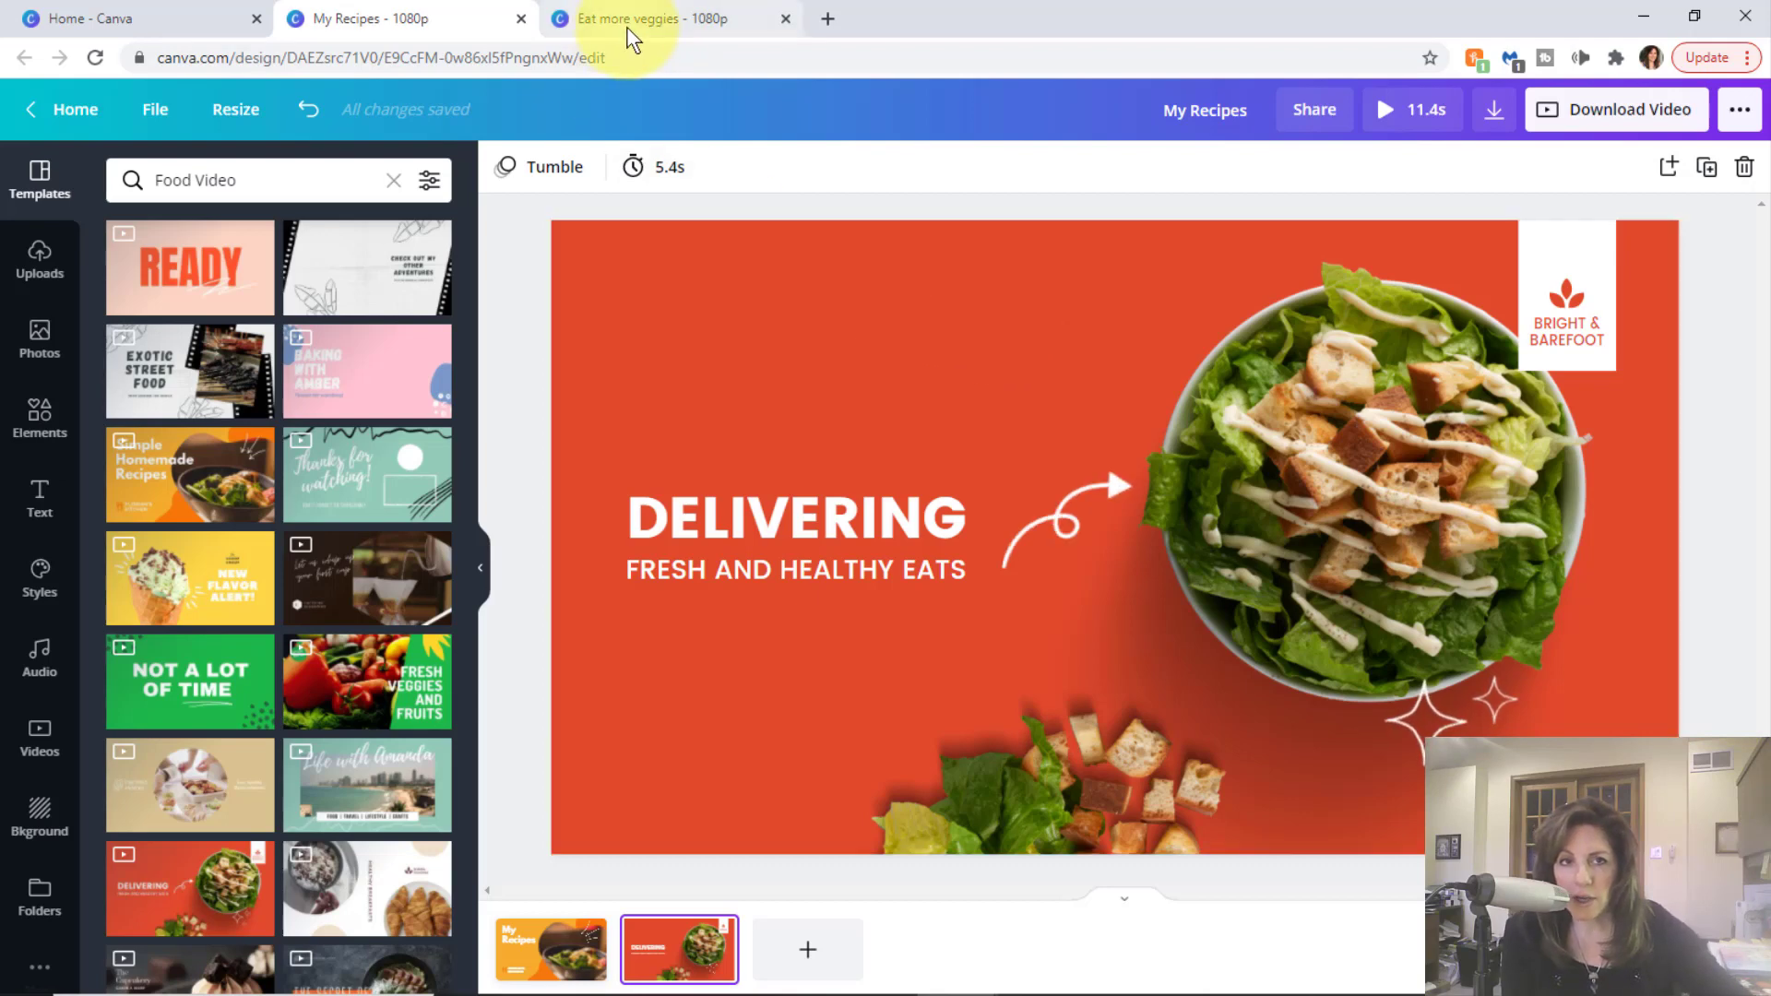
left_click(656, 19)
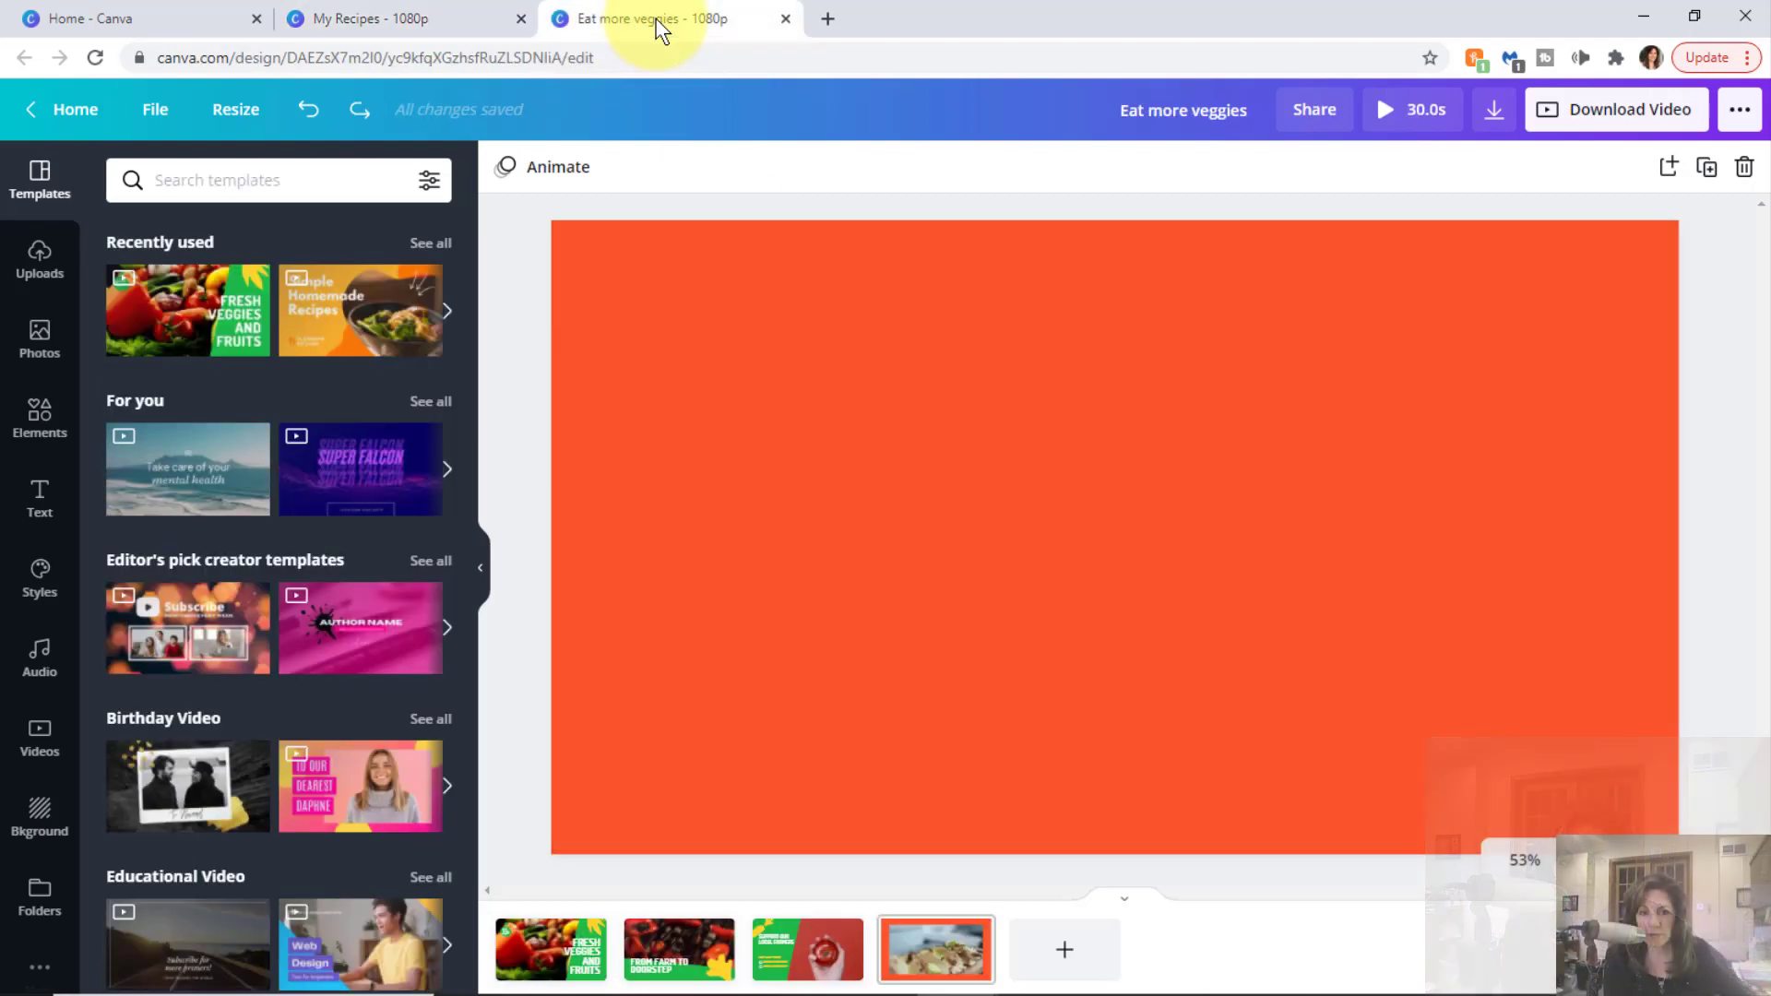
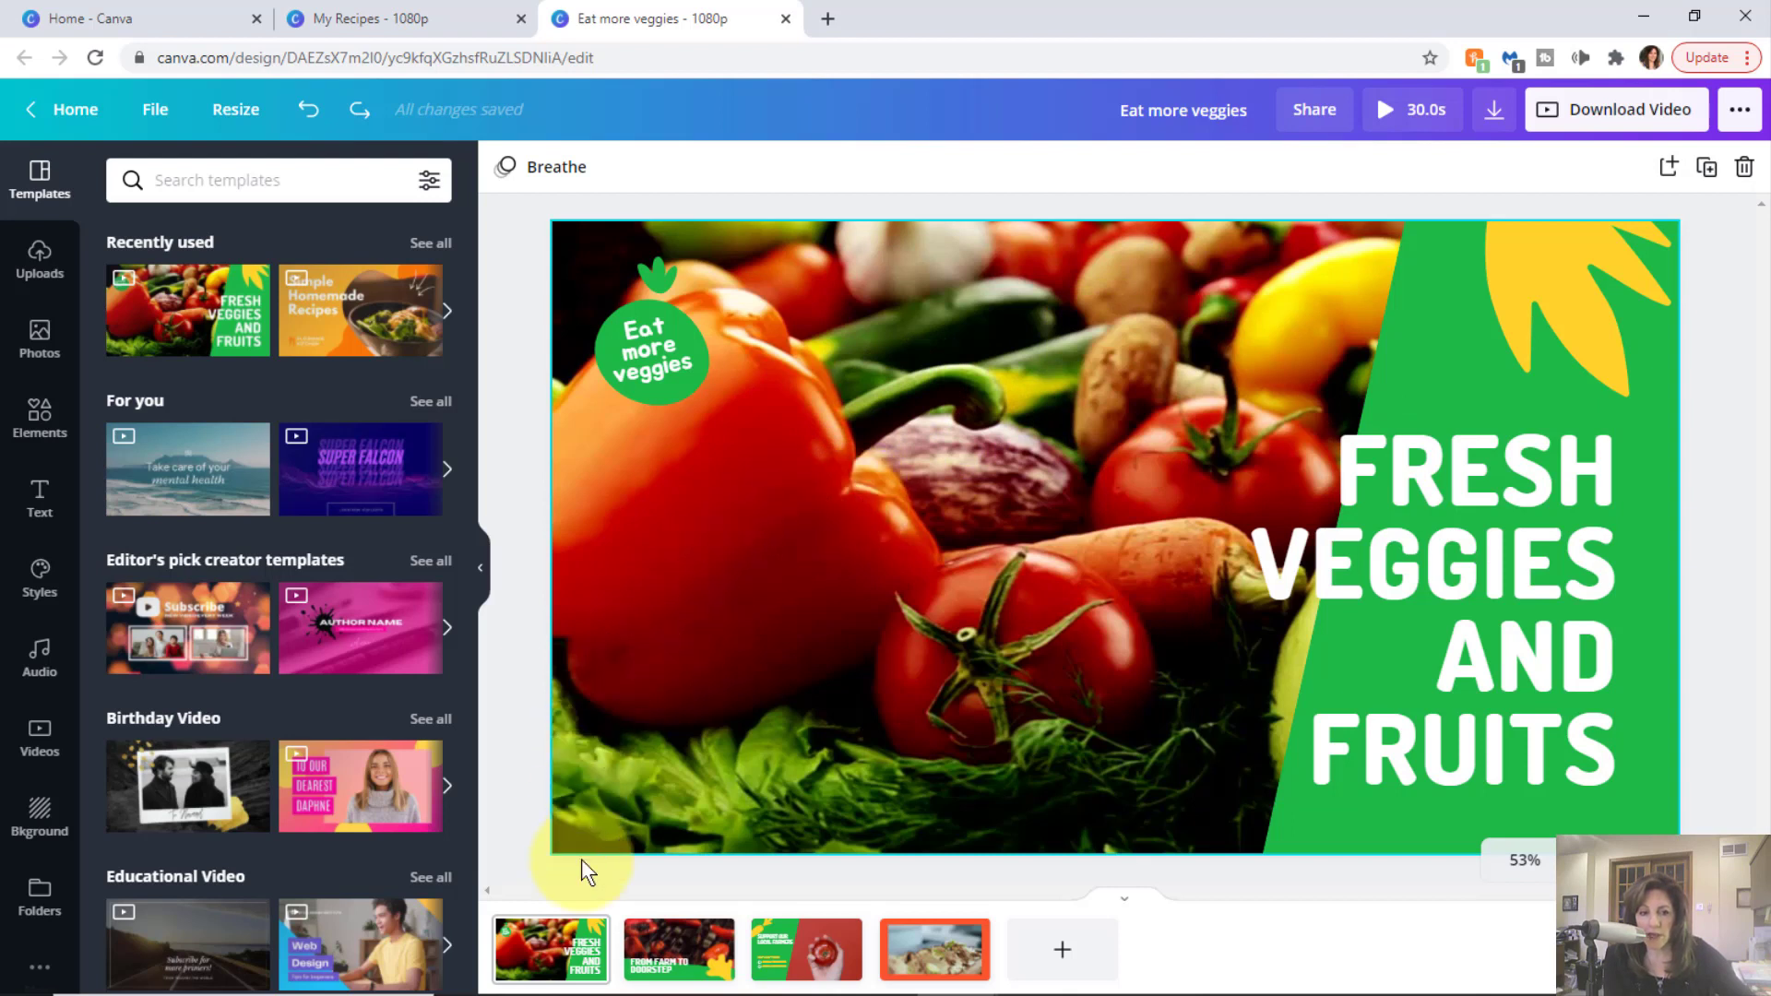
- Look through the text effects available for the "FRESH VEGGIES AND FRUITS" heading on the first page
left_click(1414, 495)
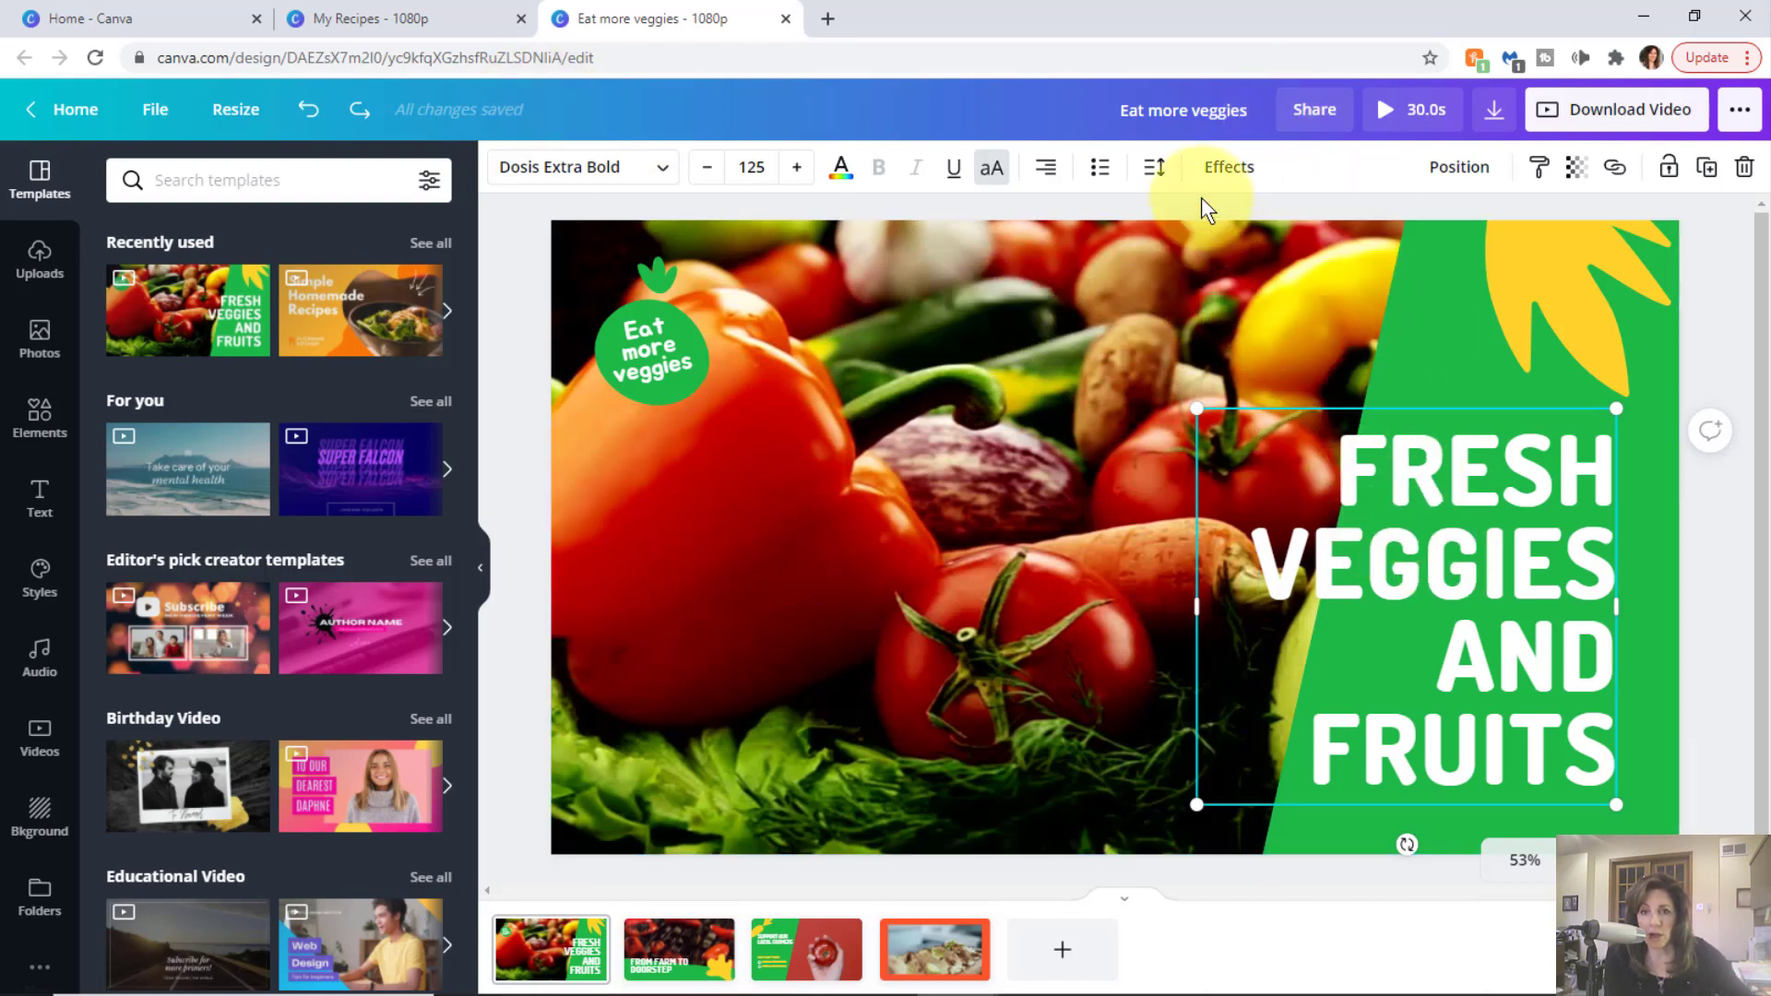
left_click(1229, 170)
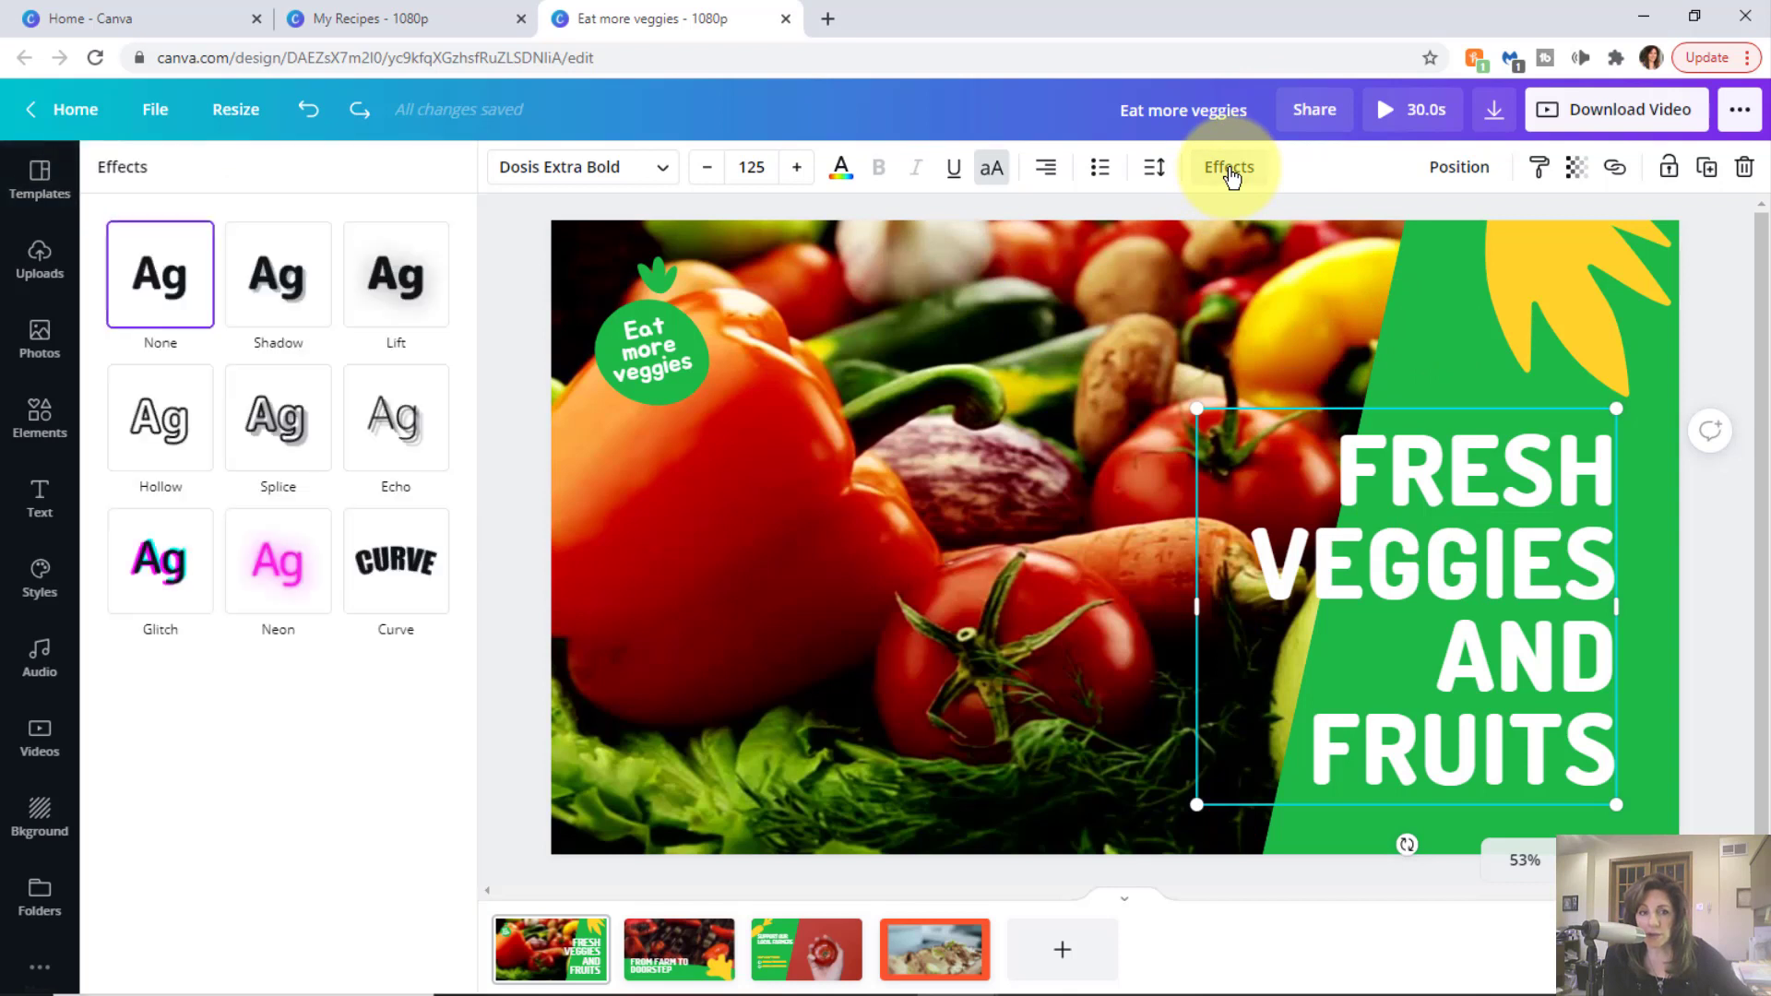
left_click(383, 457)
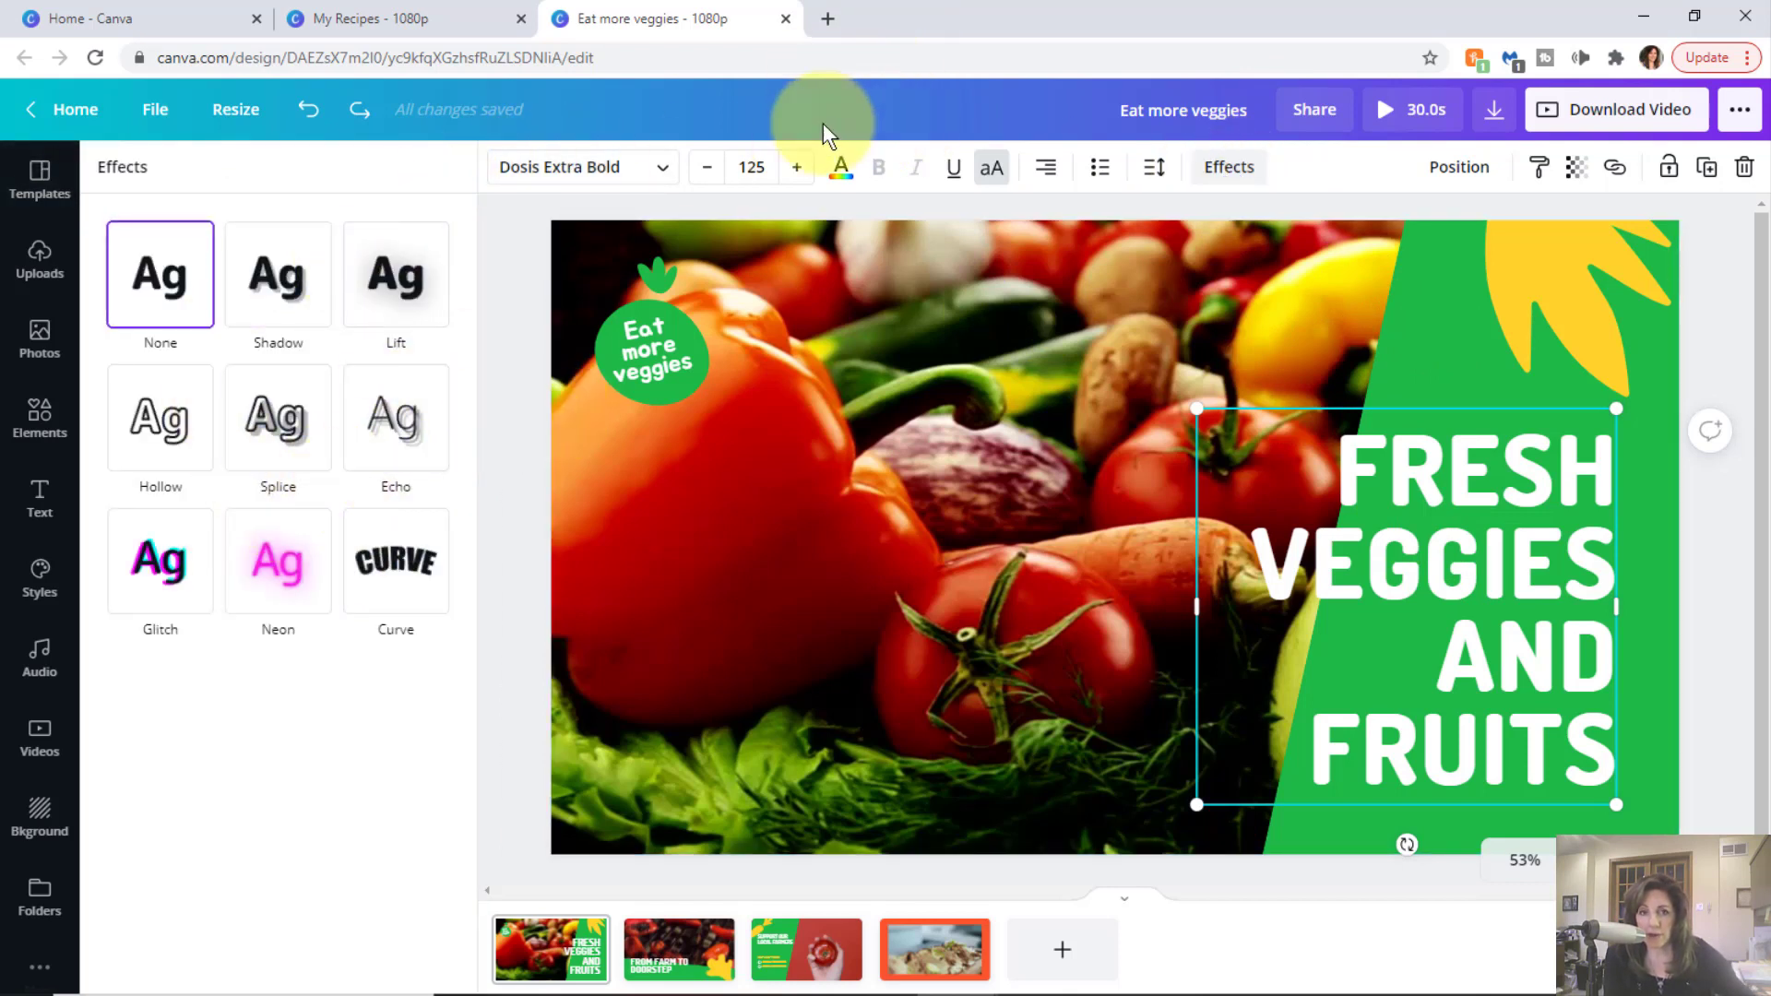
left_click(1276, 285)
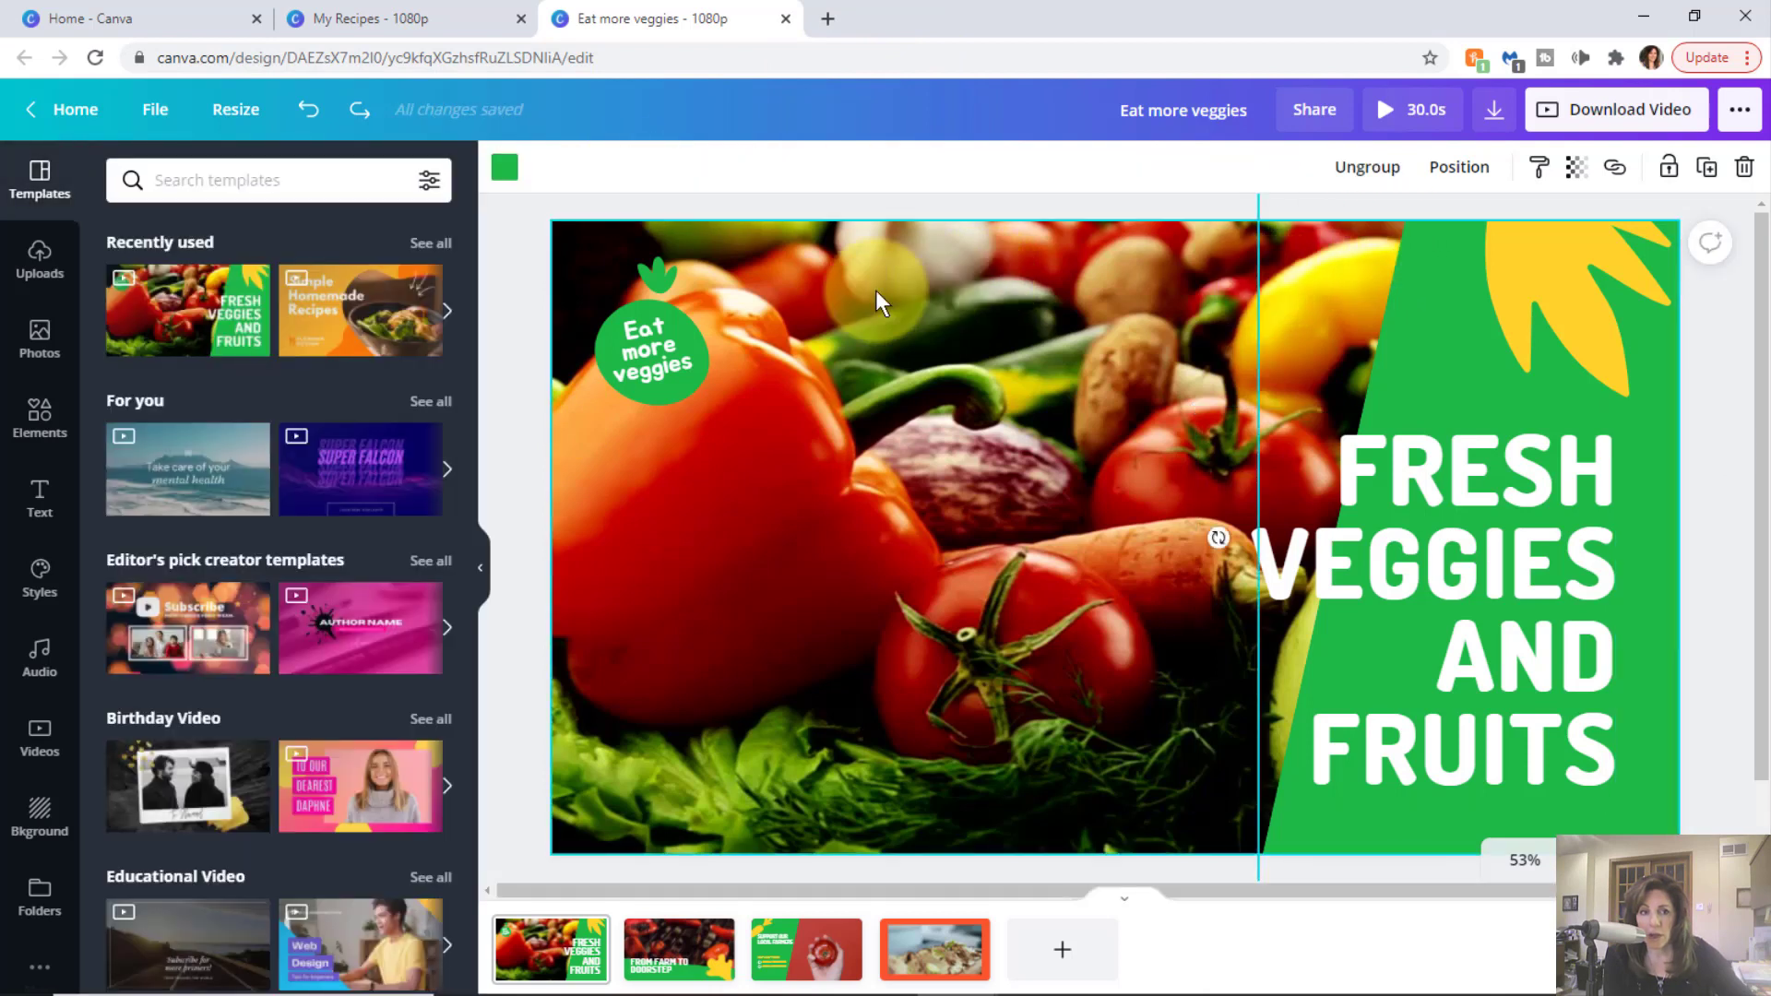
- Try the Pan, Rise, Flow, Zoom and Tumble page animations on the first page, and reapply Breathe
left_click(884, 318)
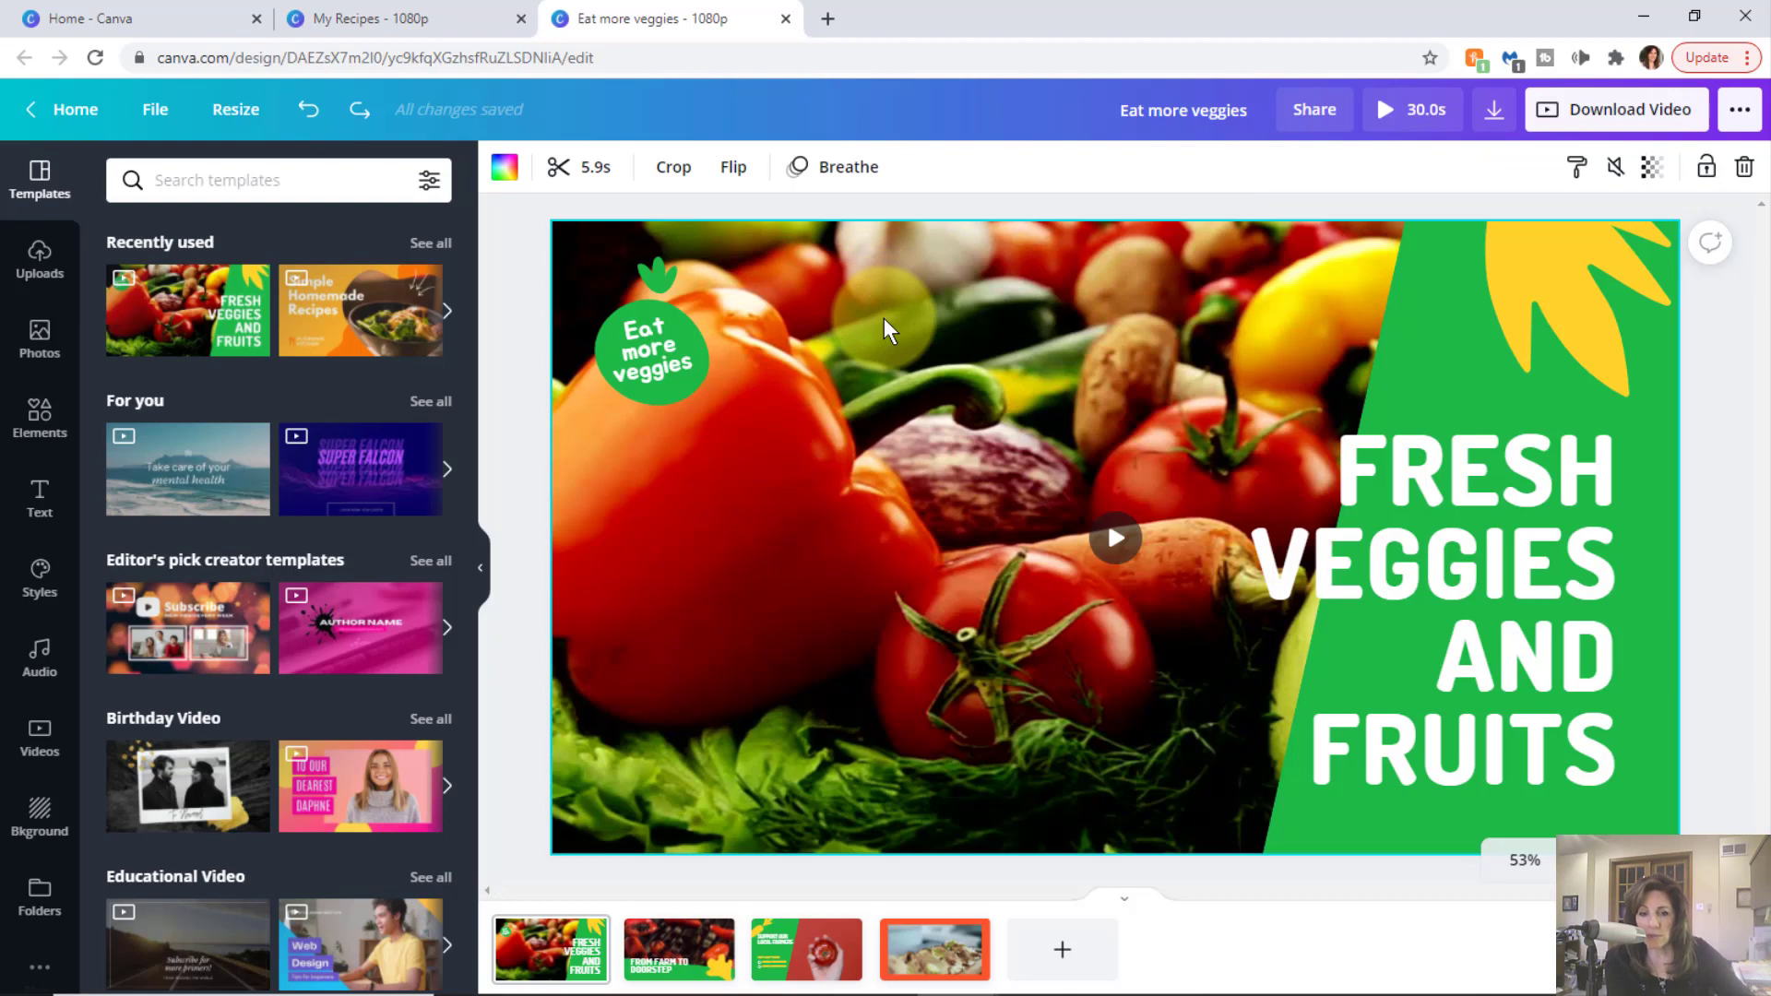
left_click(856, 185)
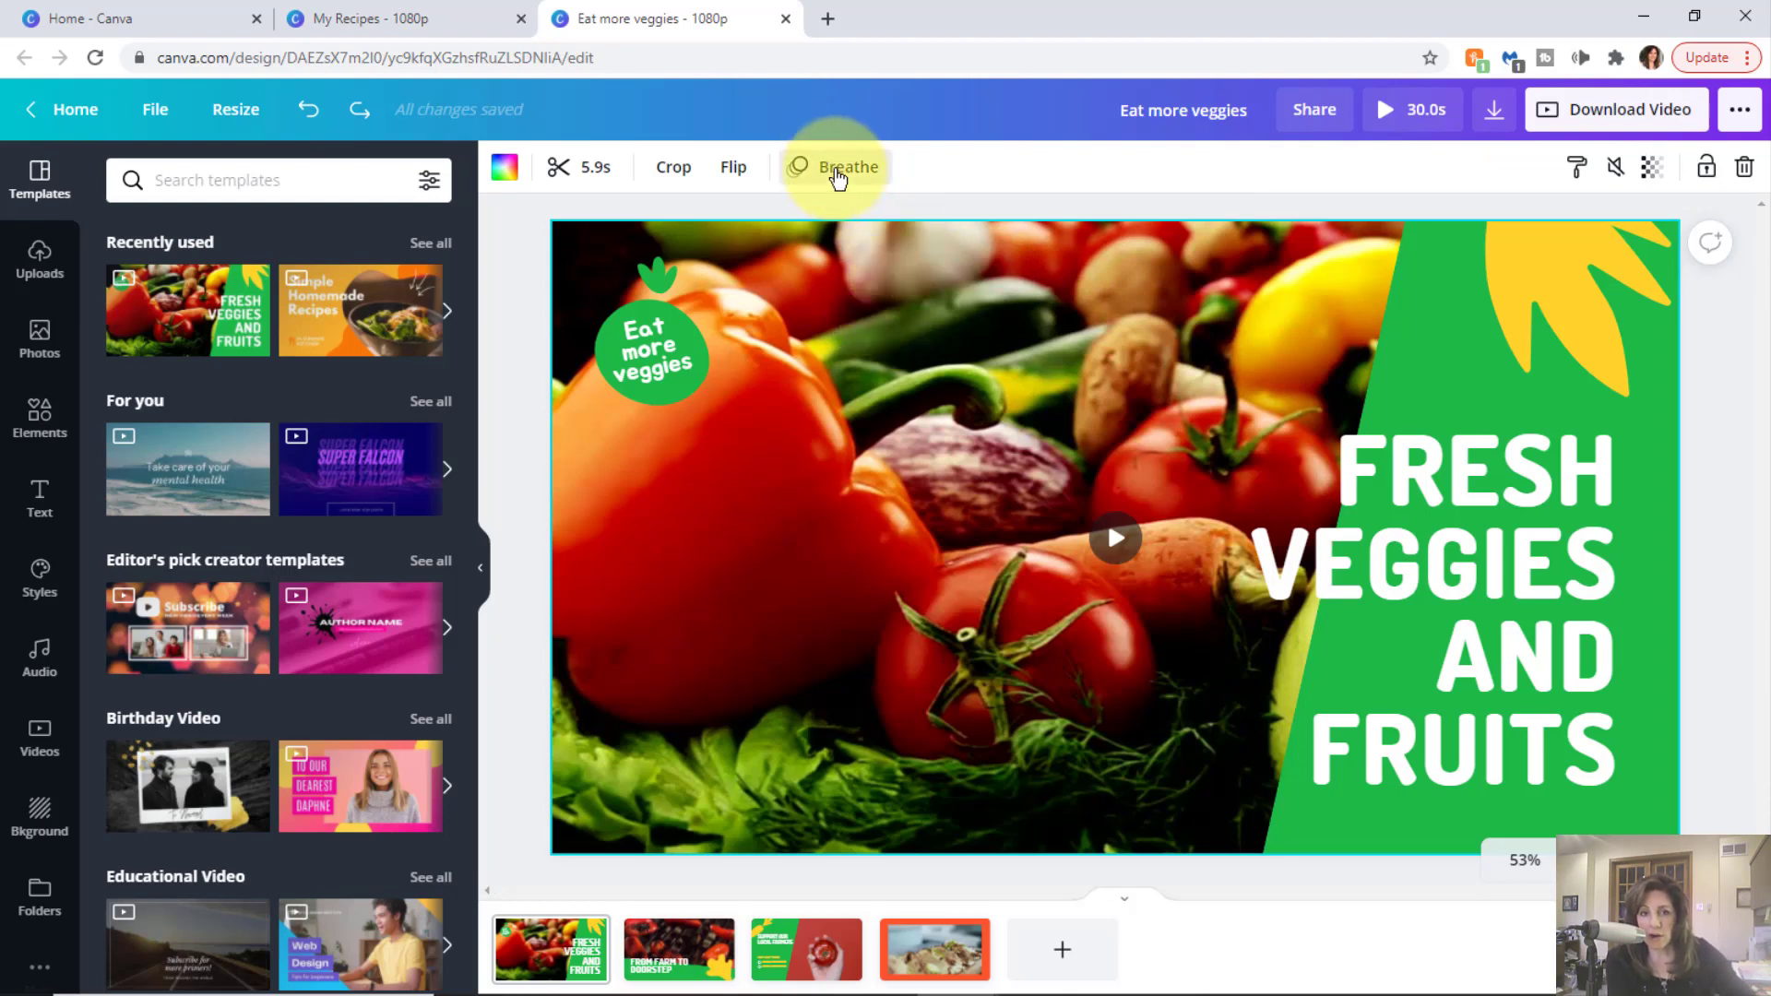
left_click(838, 175)
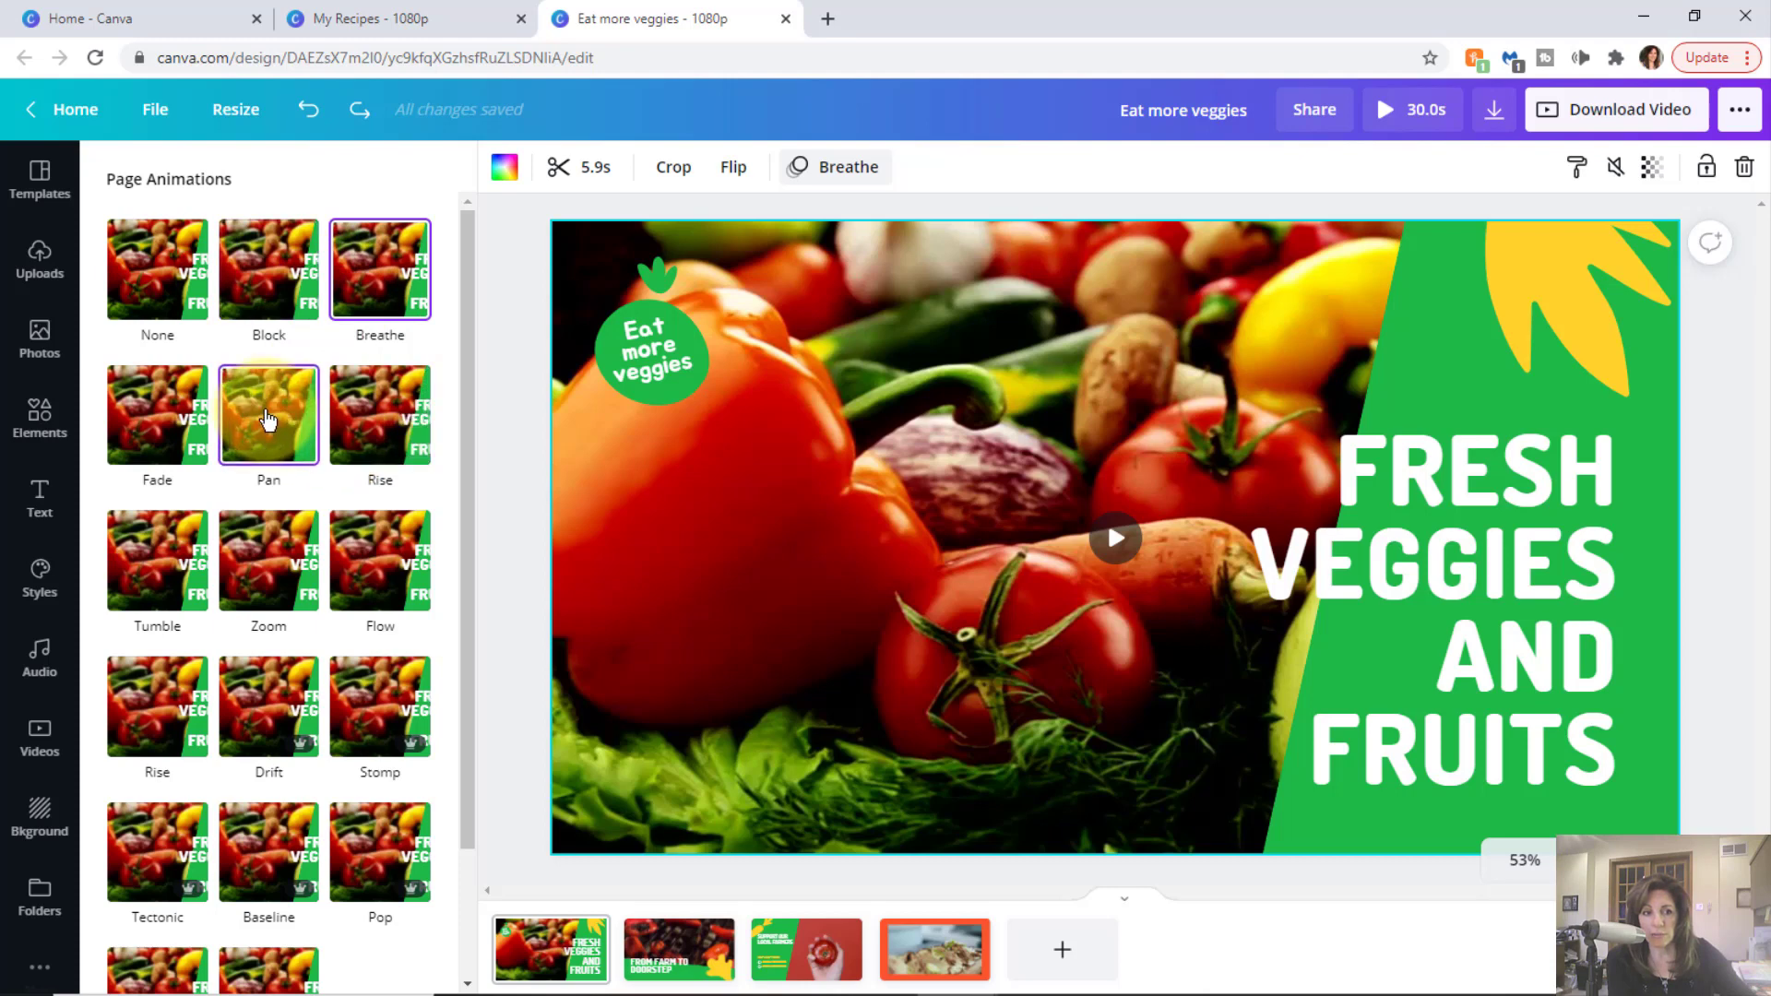
left_click(267, 420)
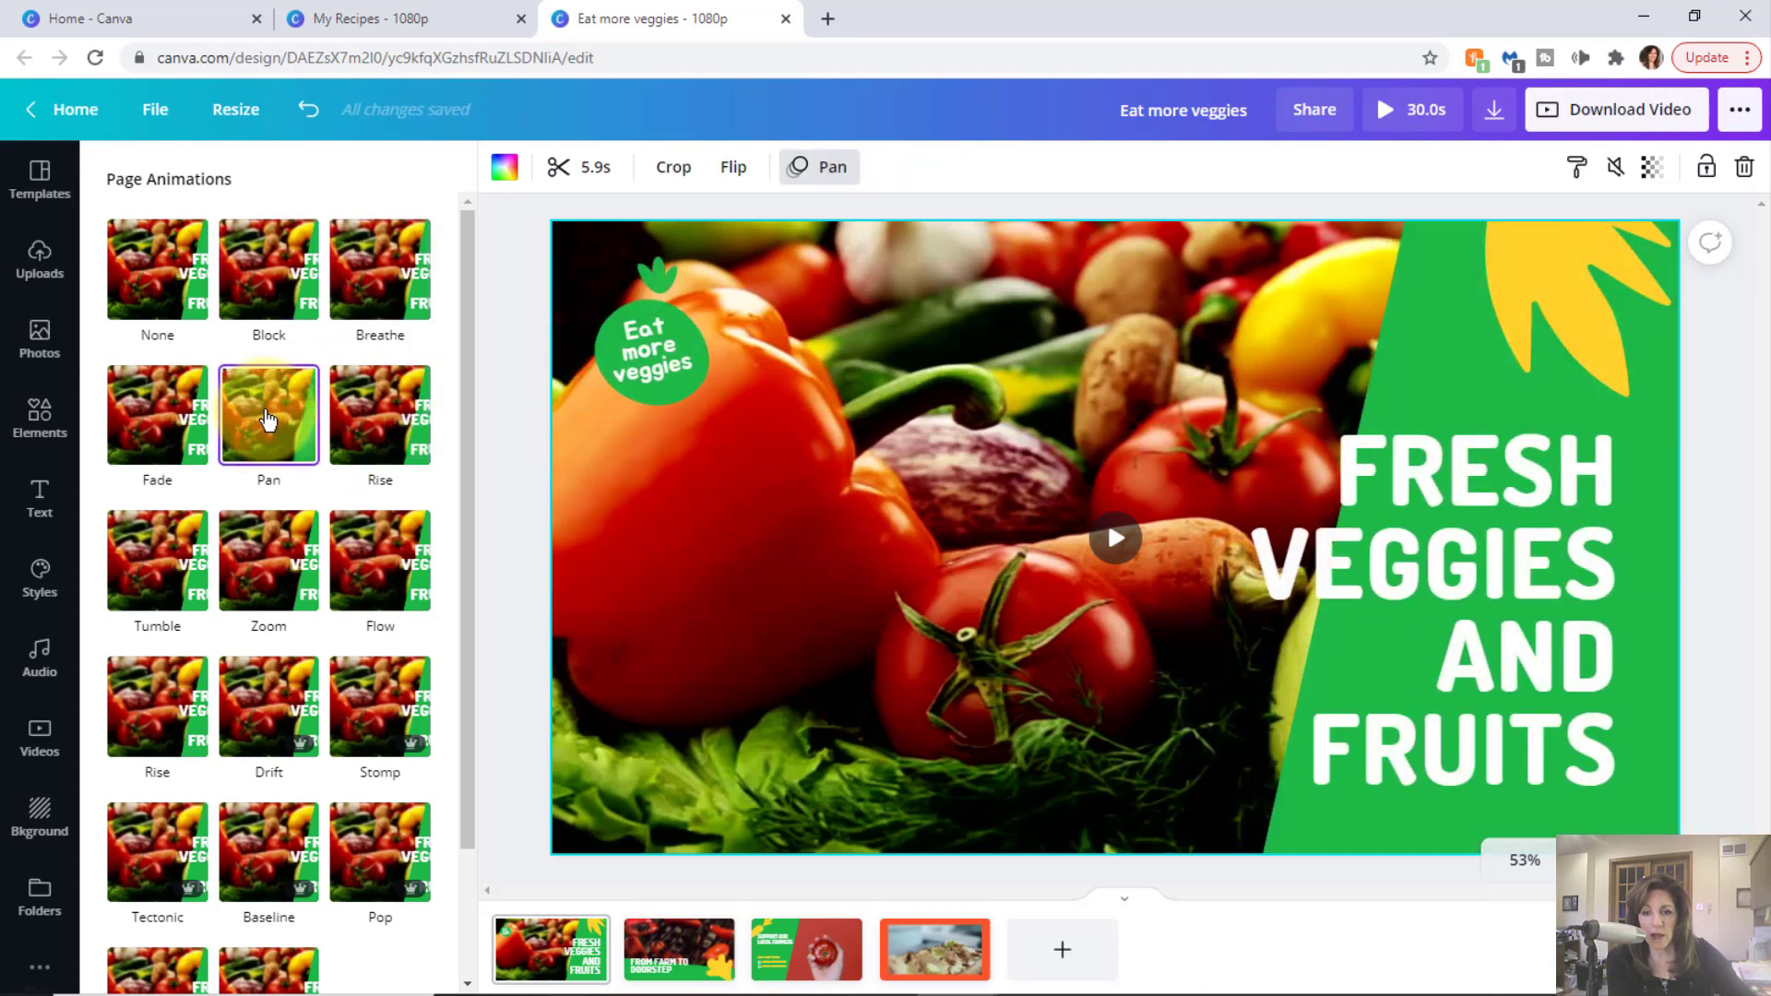
left_click(394, 422)
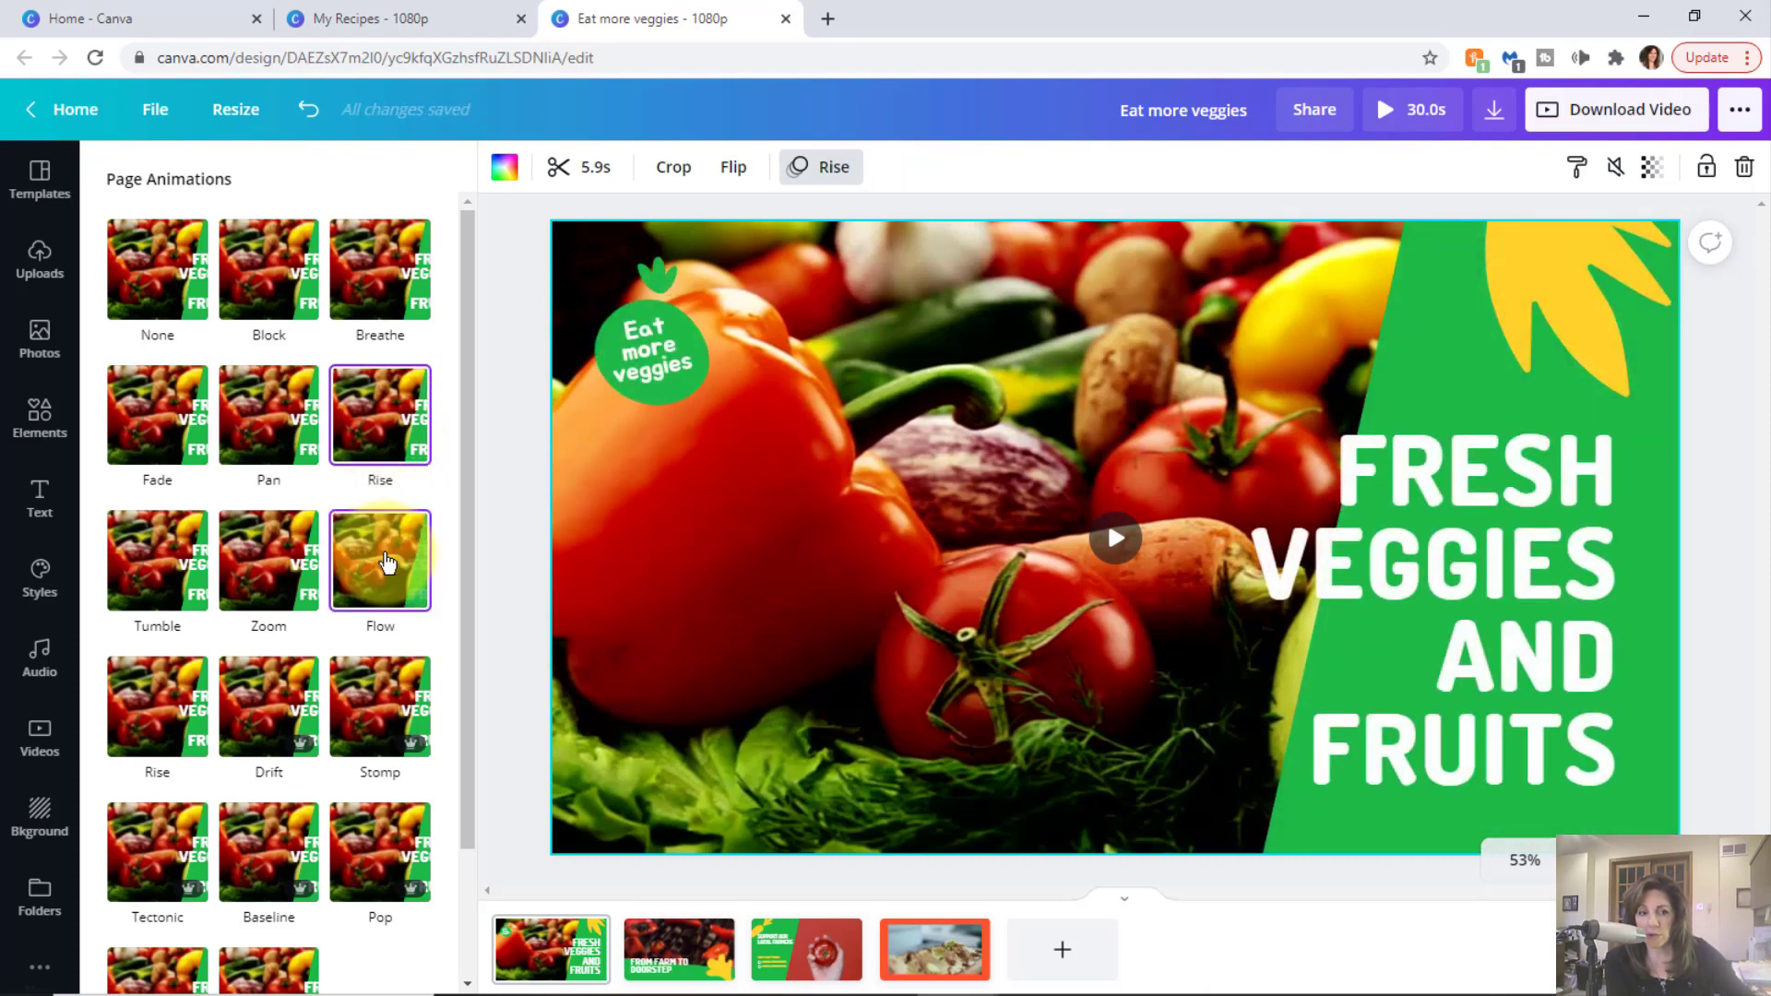
left_click(388, 563)
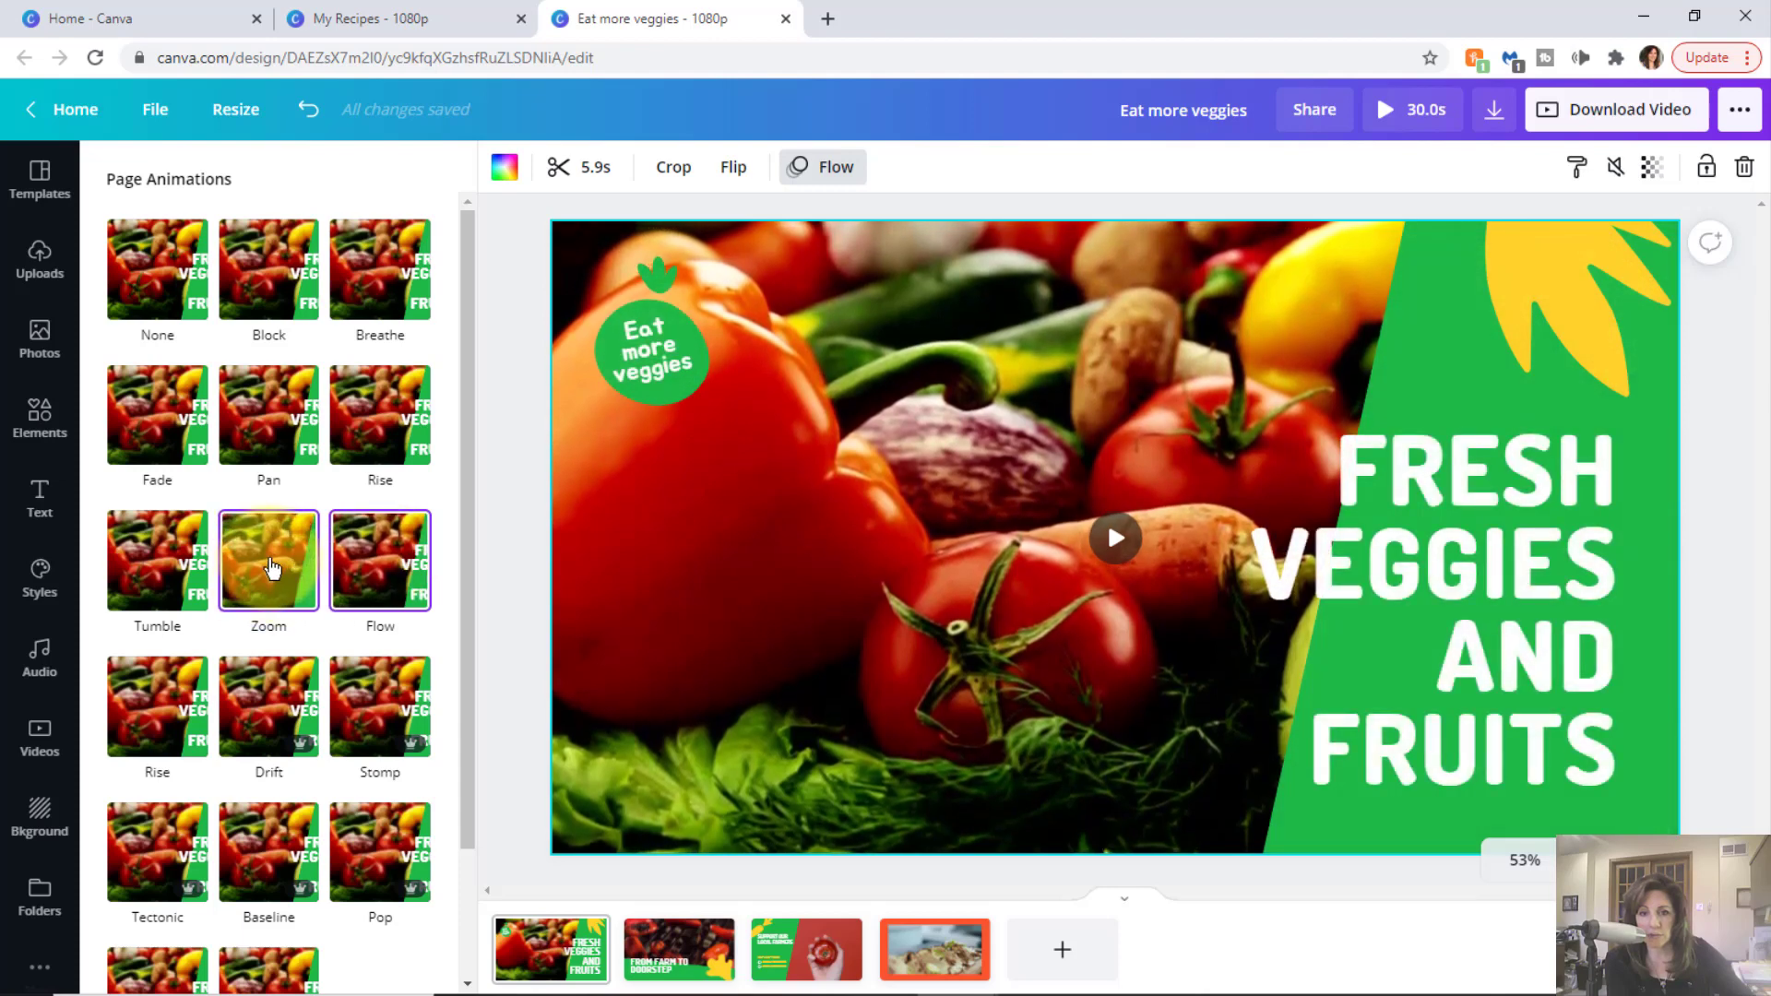
left_click(271, 567)
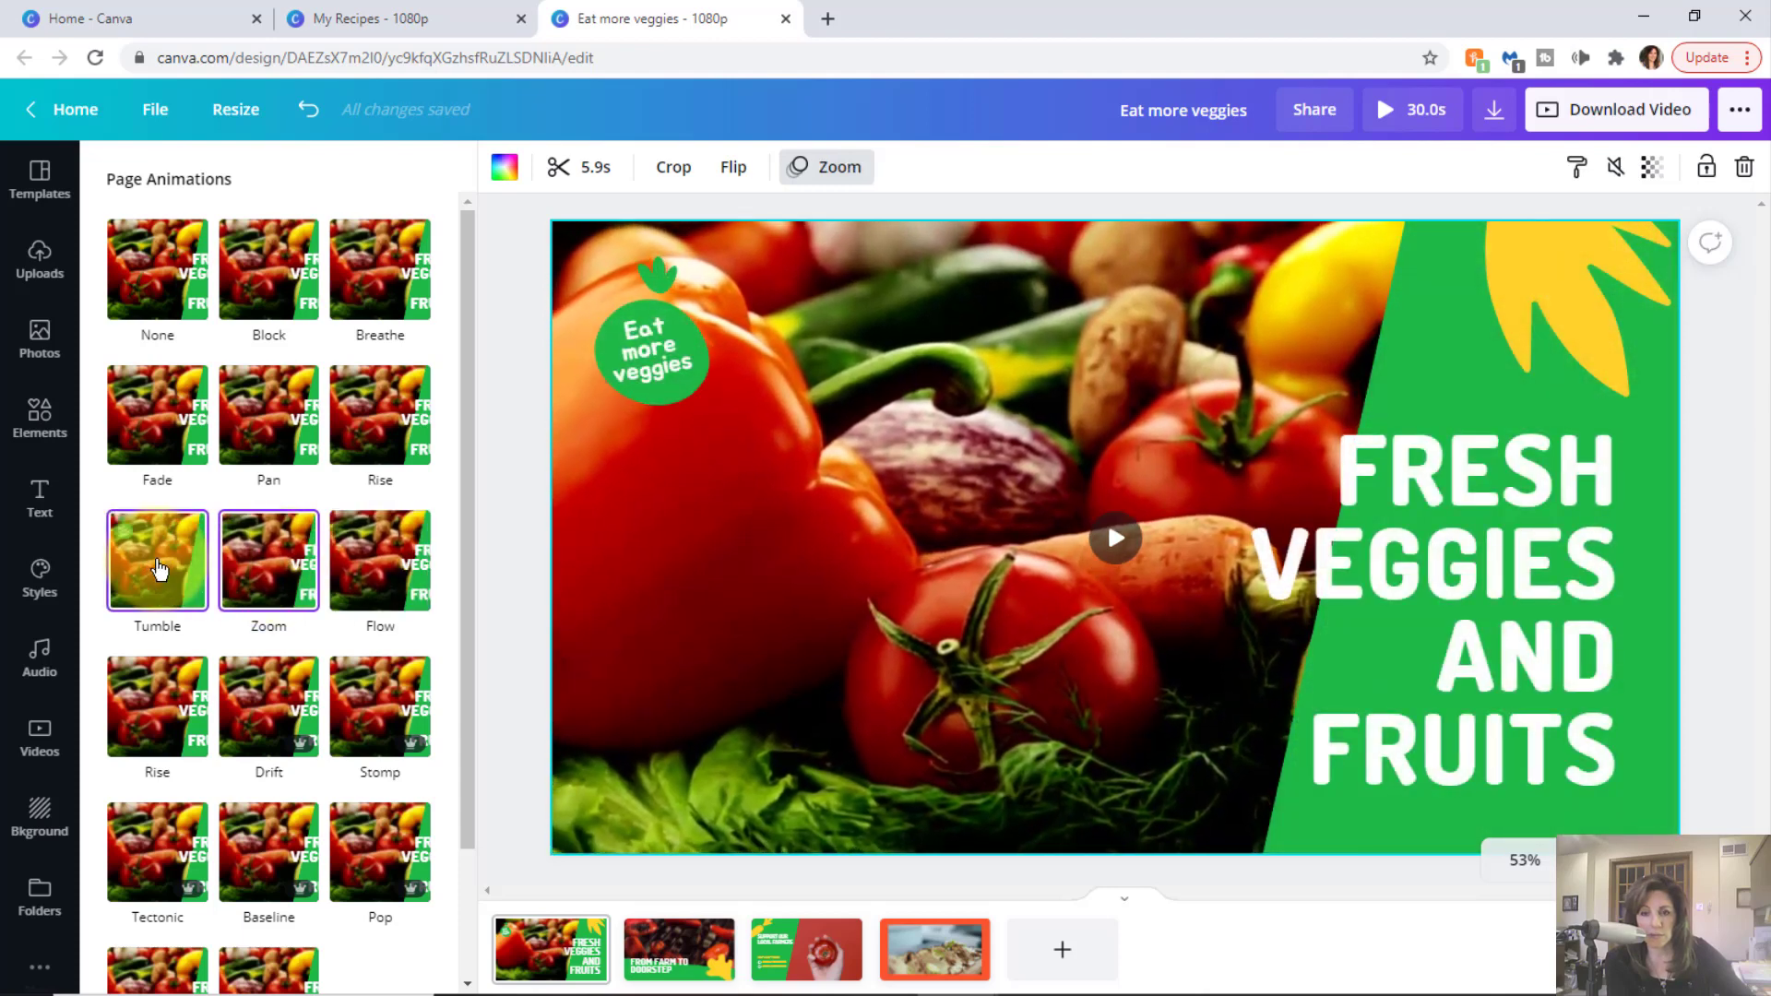
left_click(159, 569)
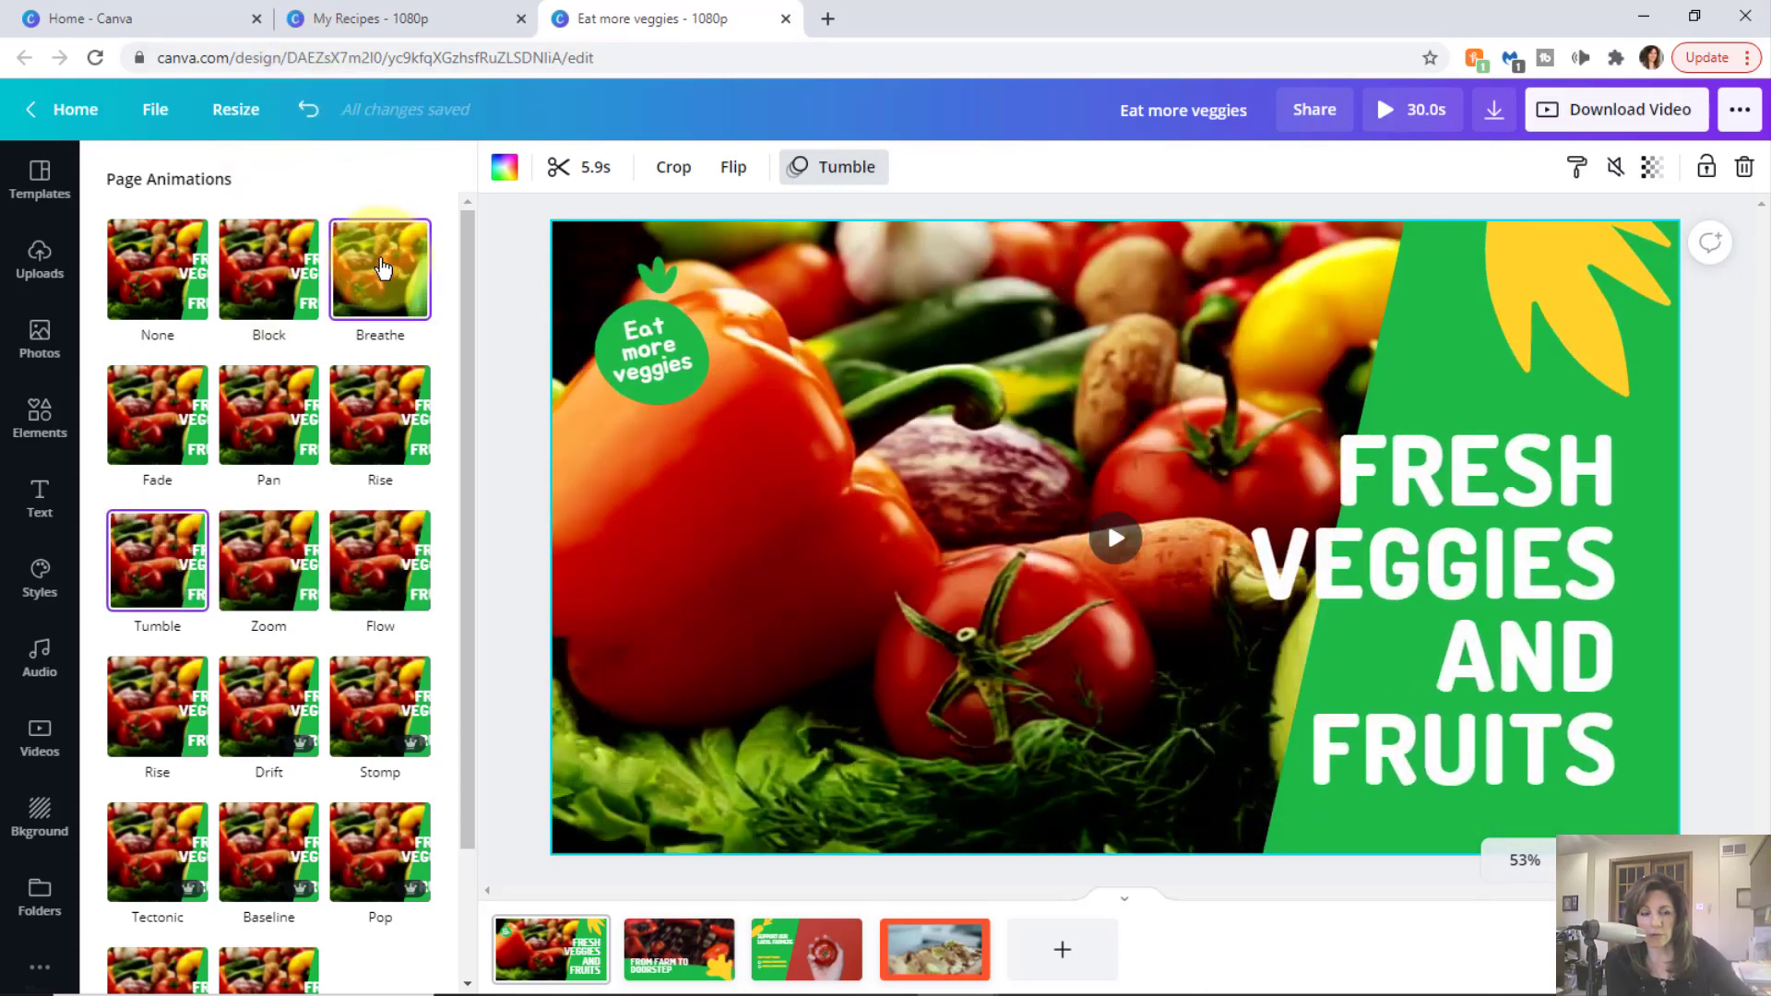
left_click(385, 271)
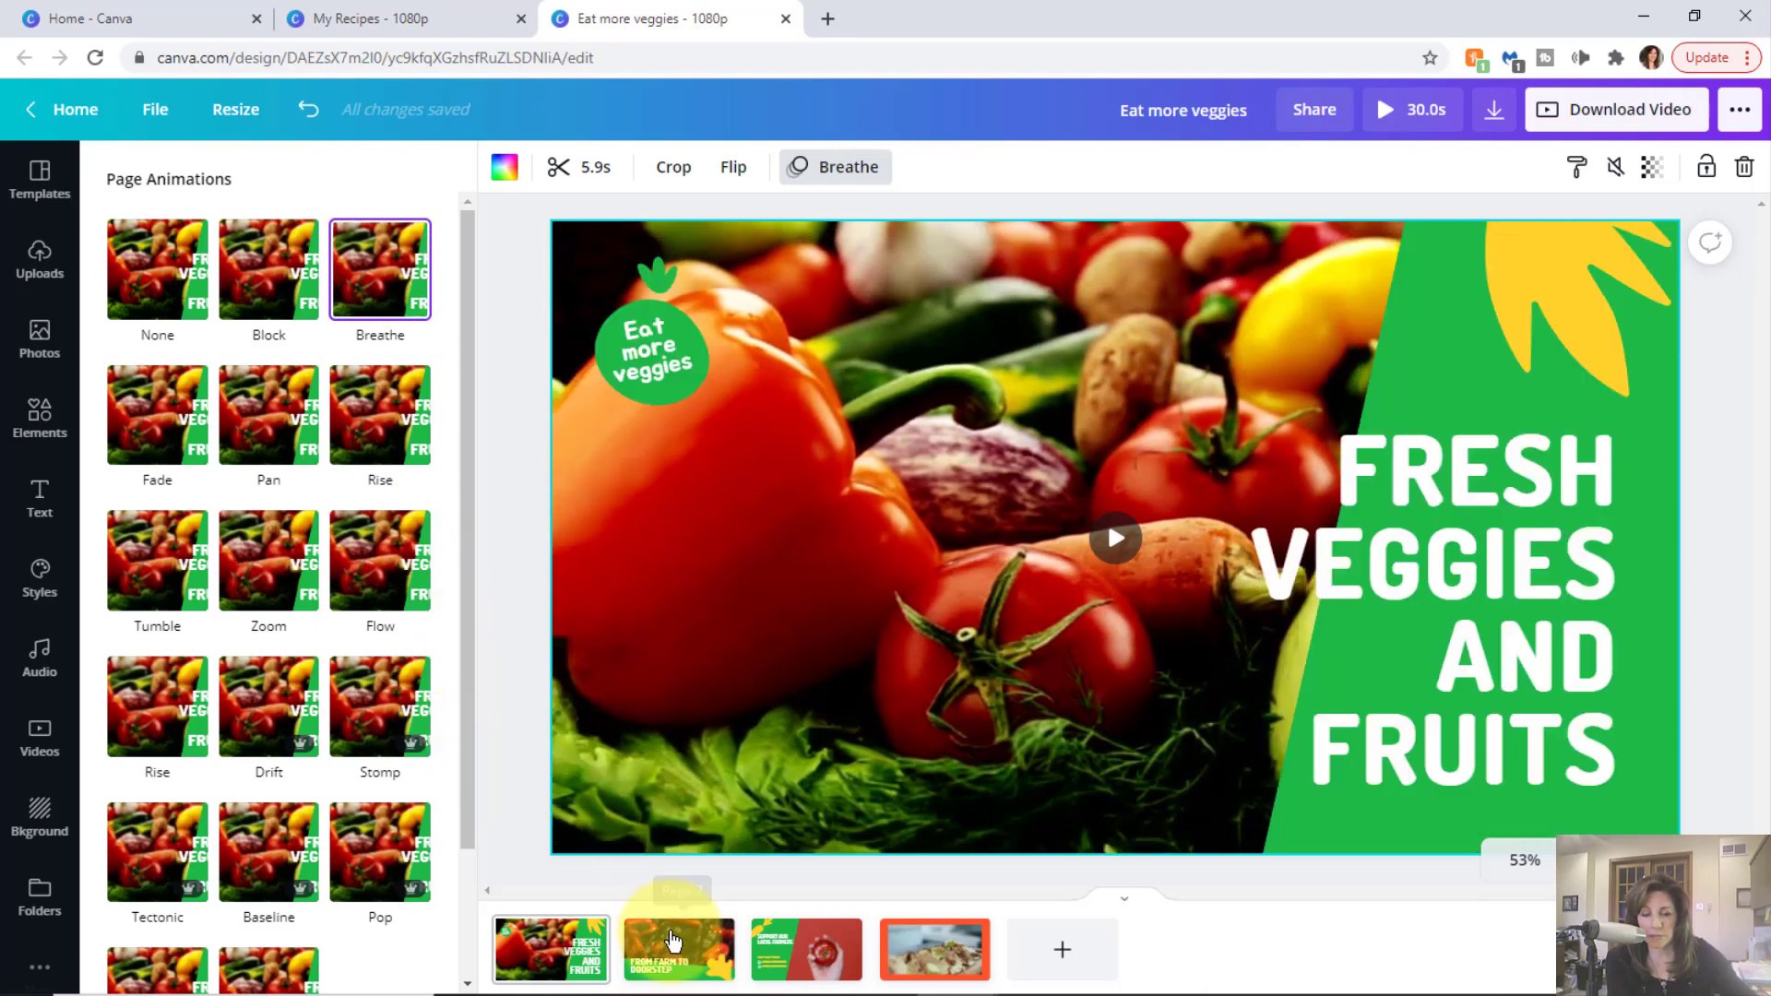
- Preview the grilled peppers video clip on the "FROM FARM TO DOORSTEP" page
left_click(705, 950)
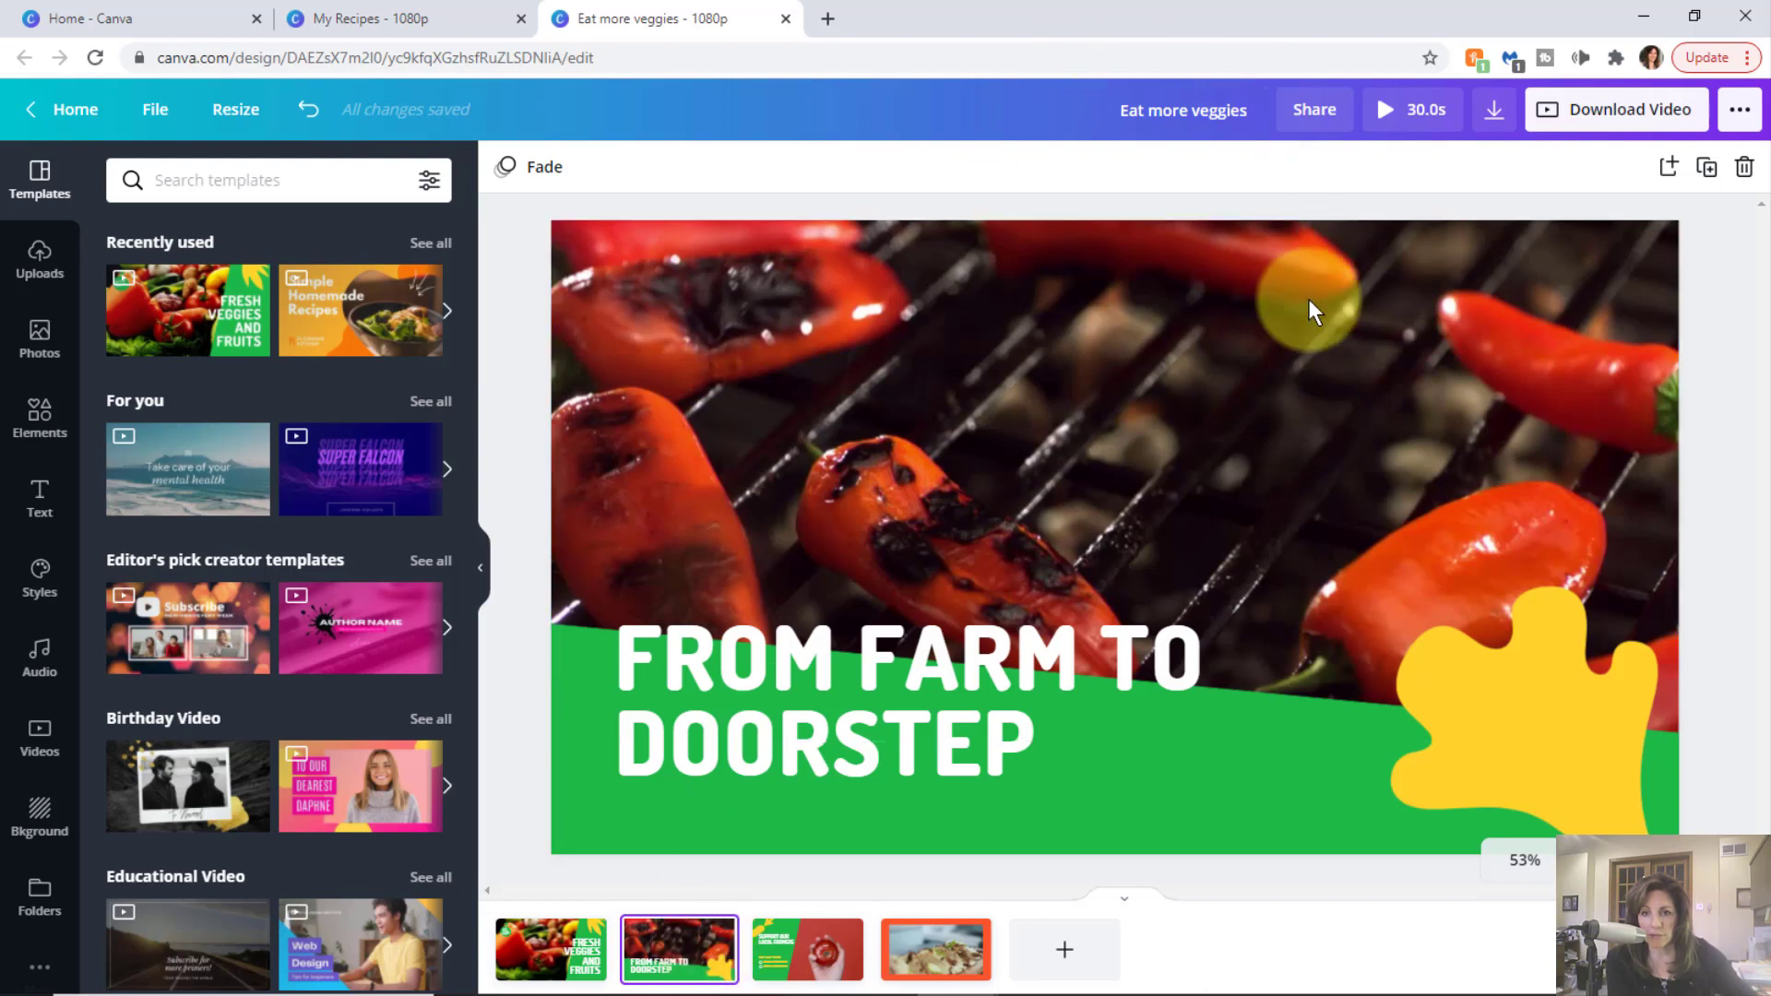
left_click(1111, 470)
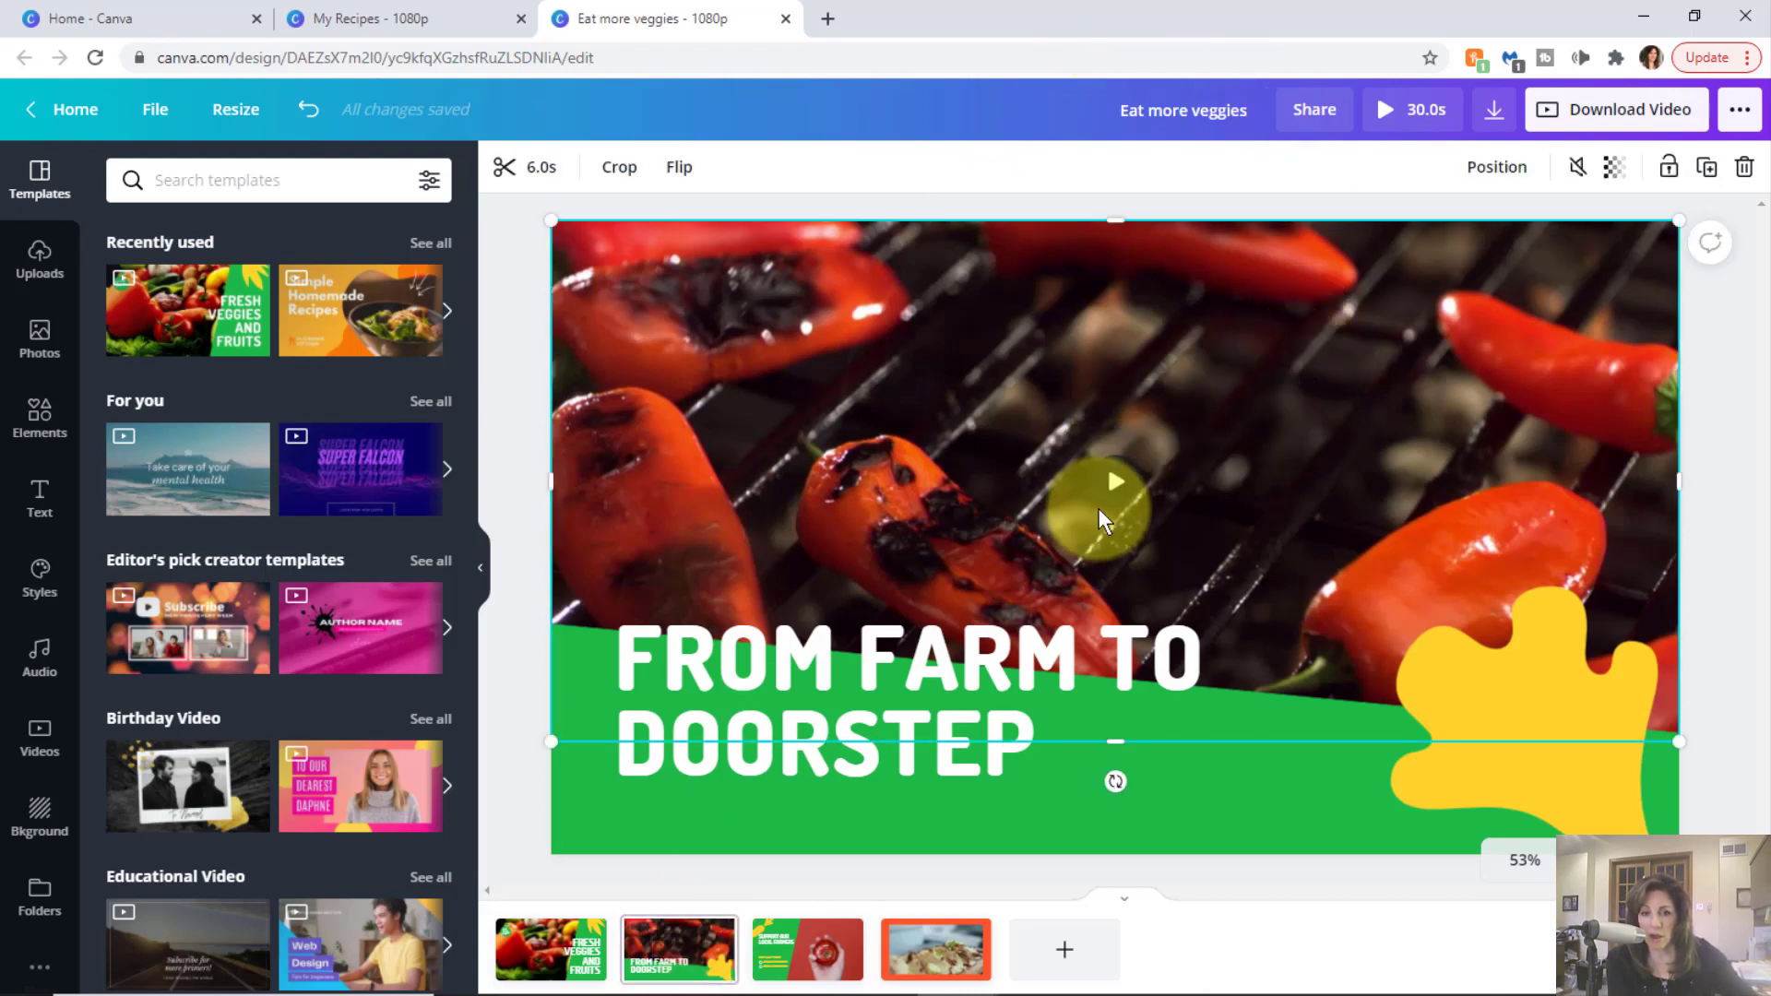
left_click(1116, 483)
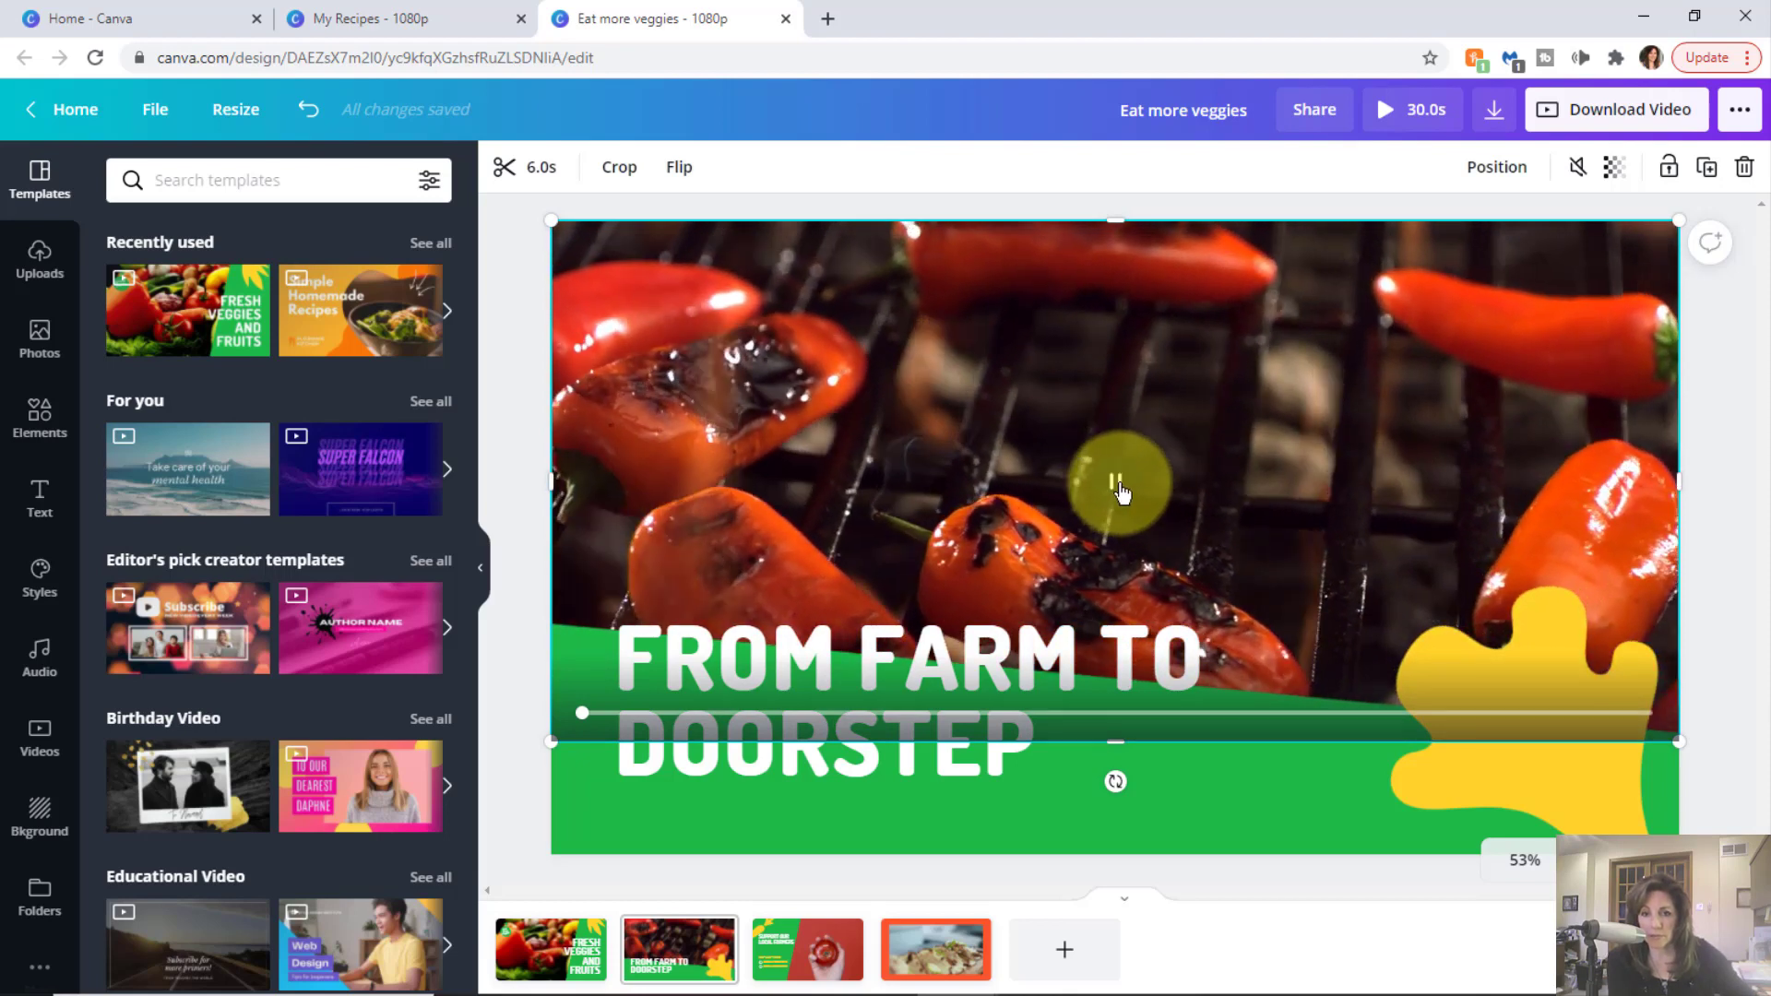
left_click(1116, 483)
- Preview the tomato background video on the "SUPPORT OUR LOCAL FARMERS" page and select its heading
left_click(824, 959)
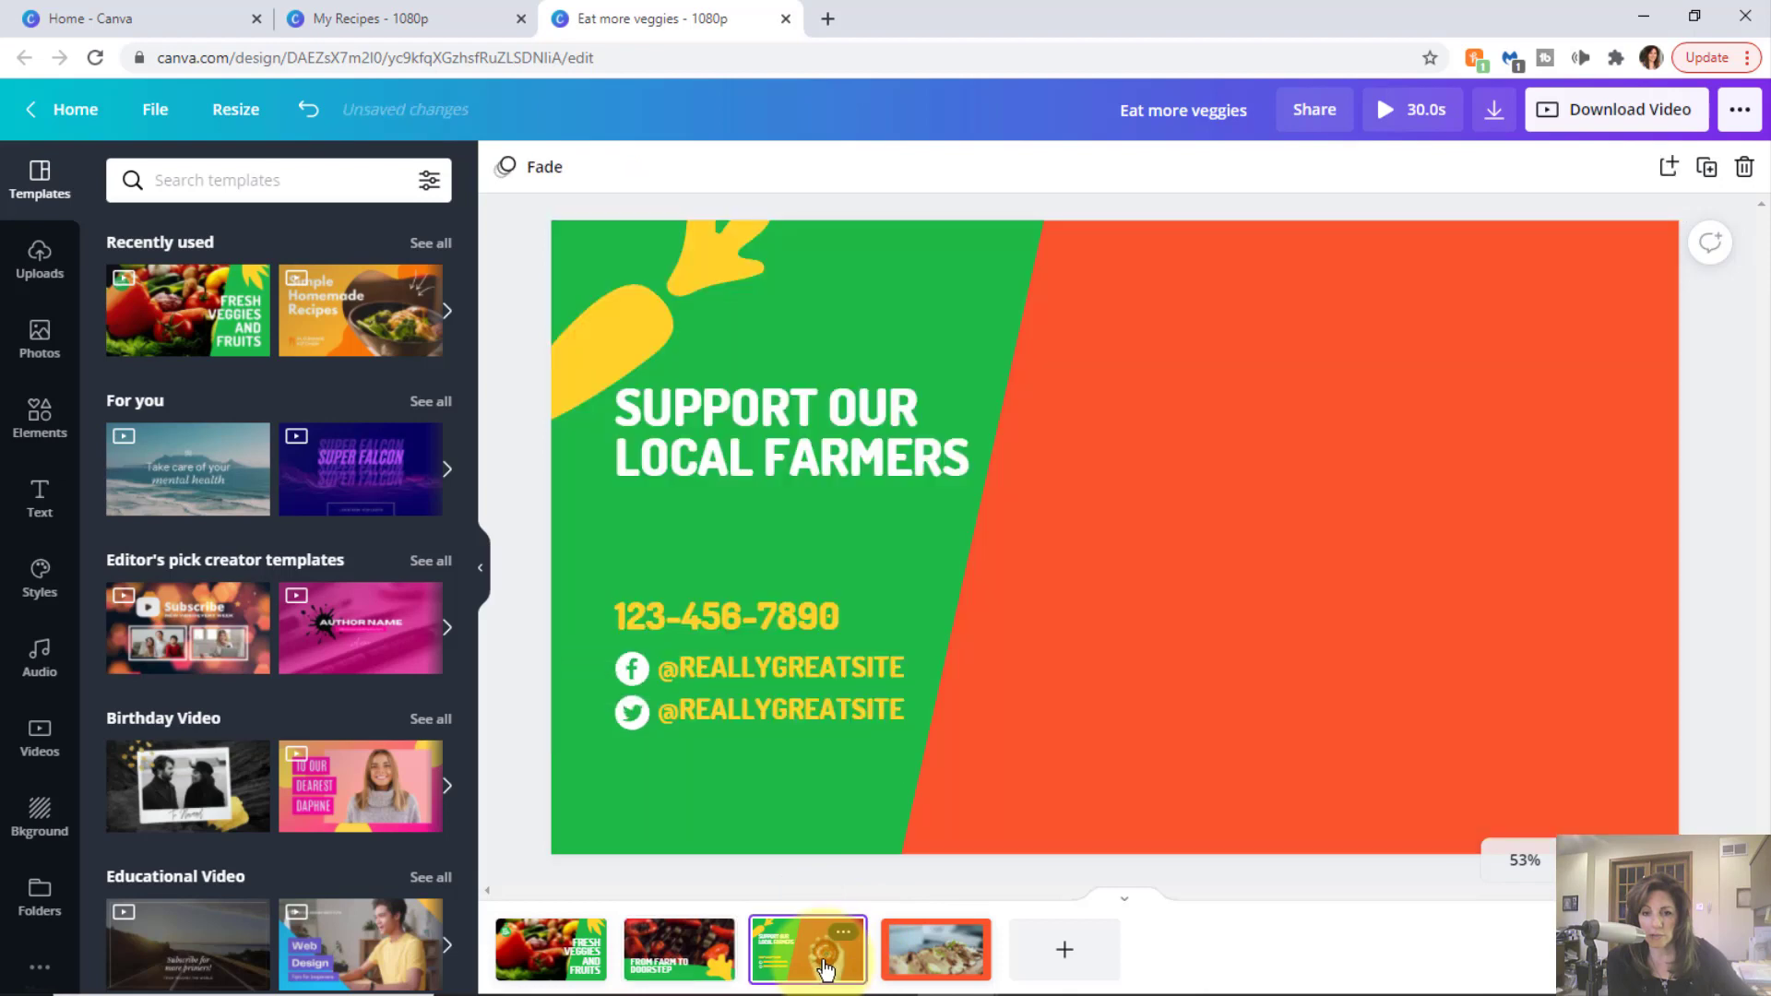
left_click(1204, 497)
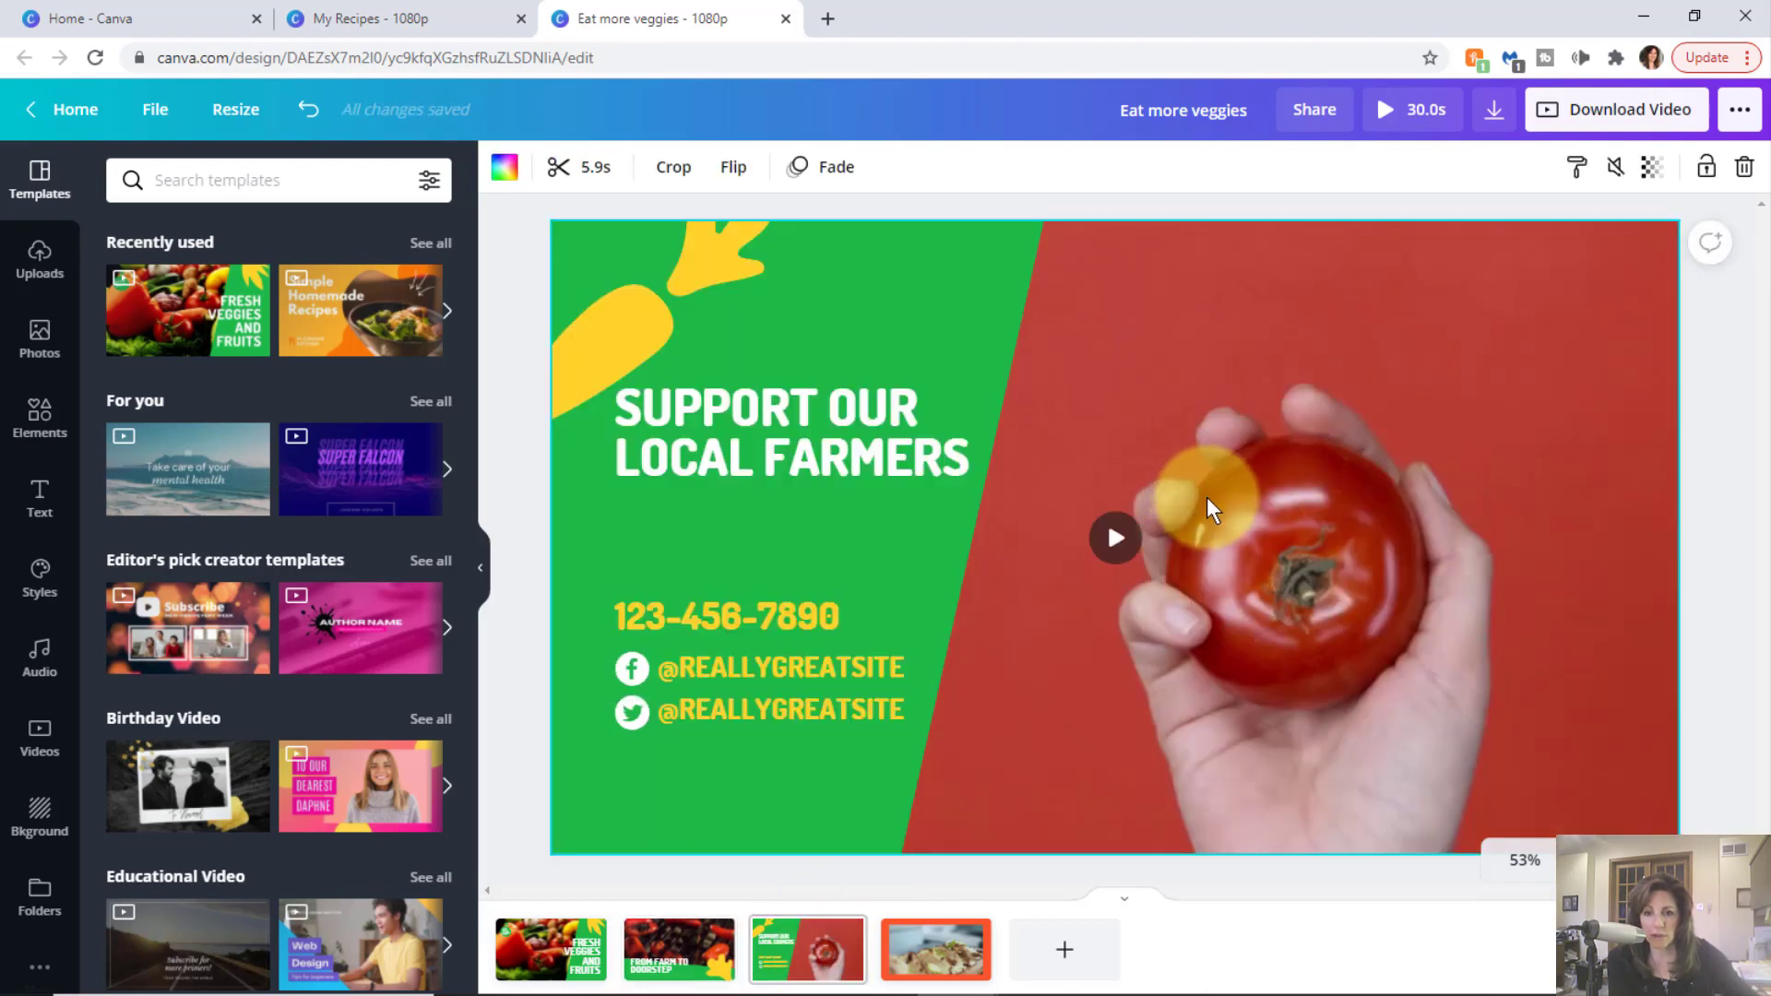
left_click(1119, 537)
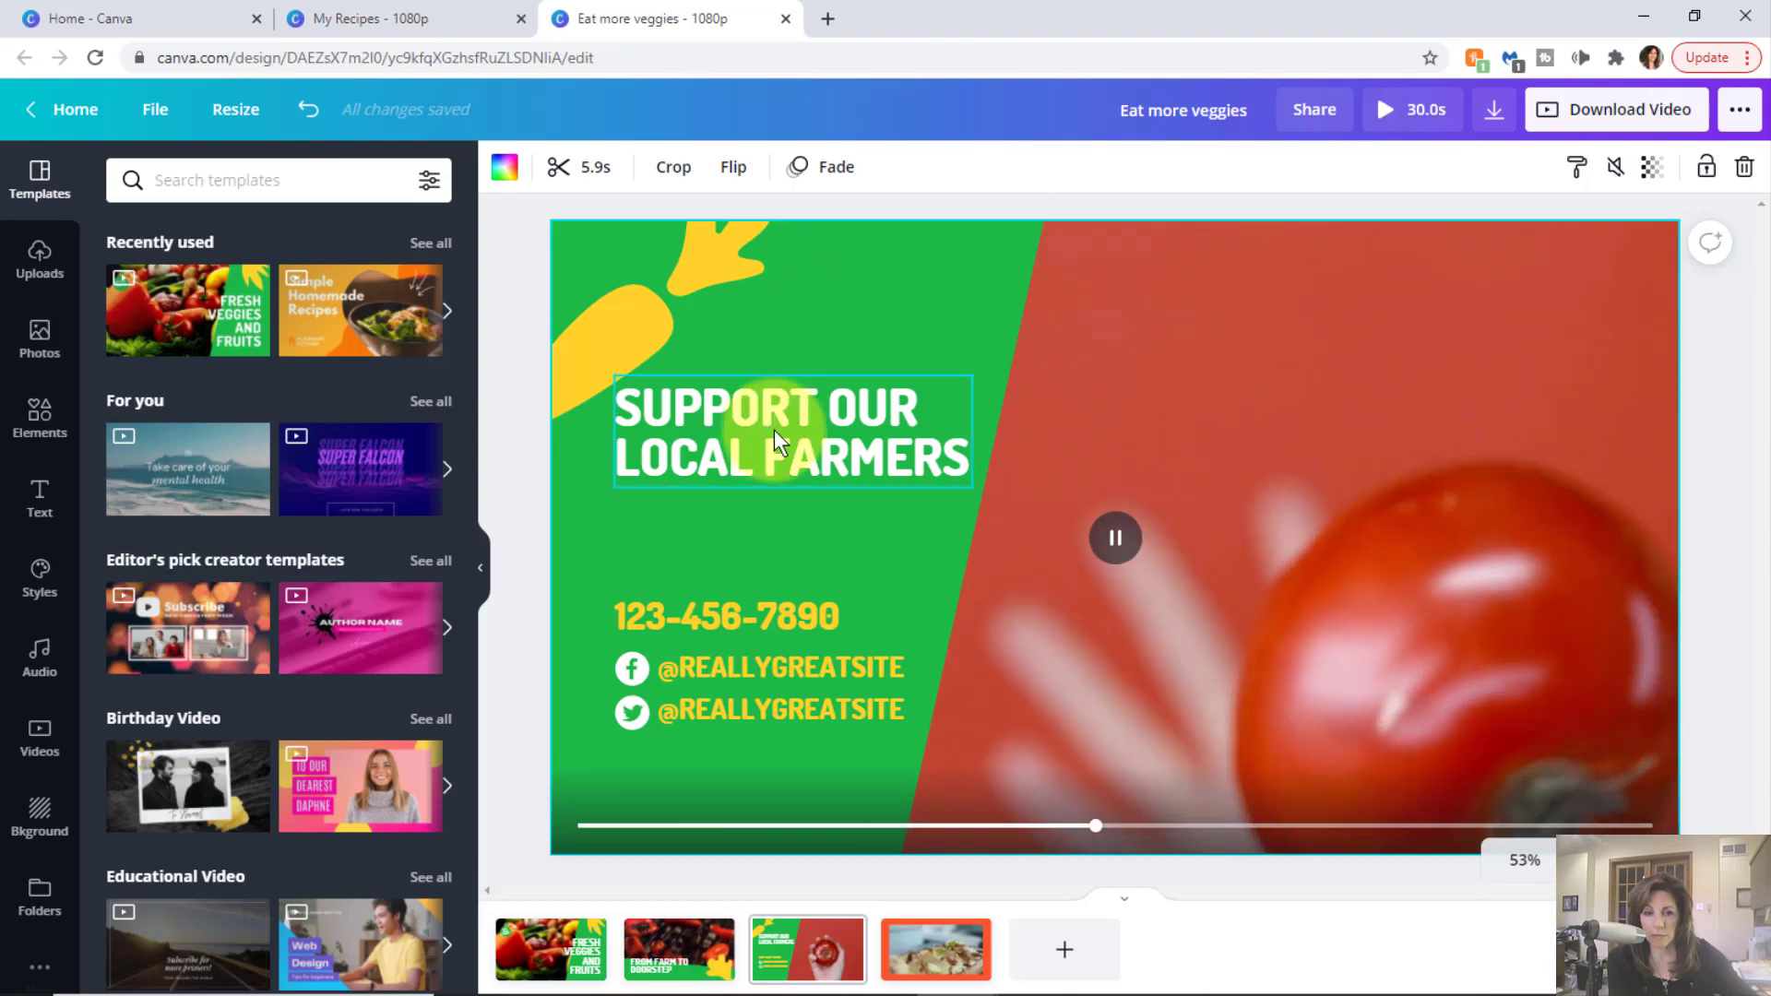
left_click(775, 429)
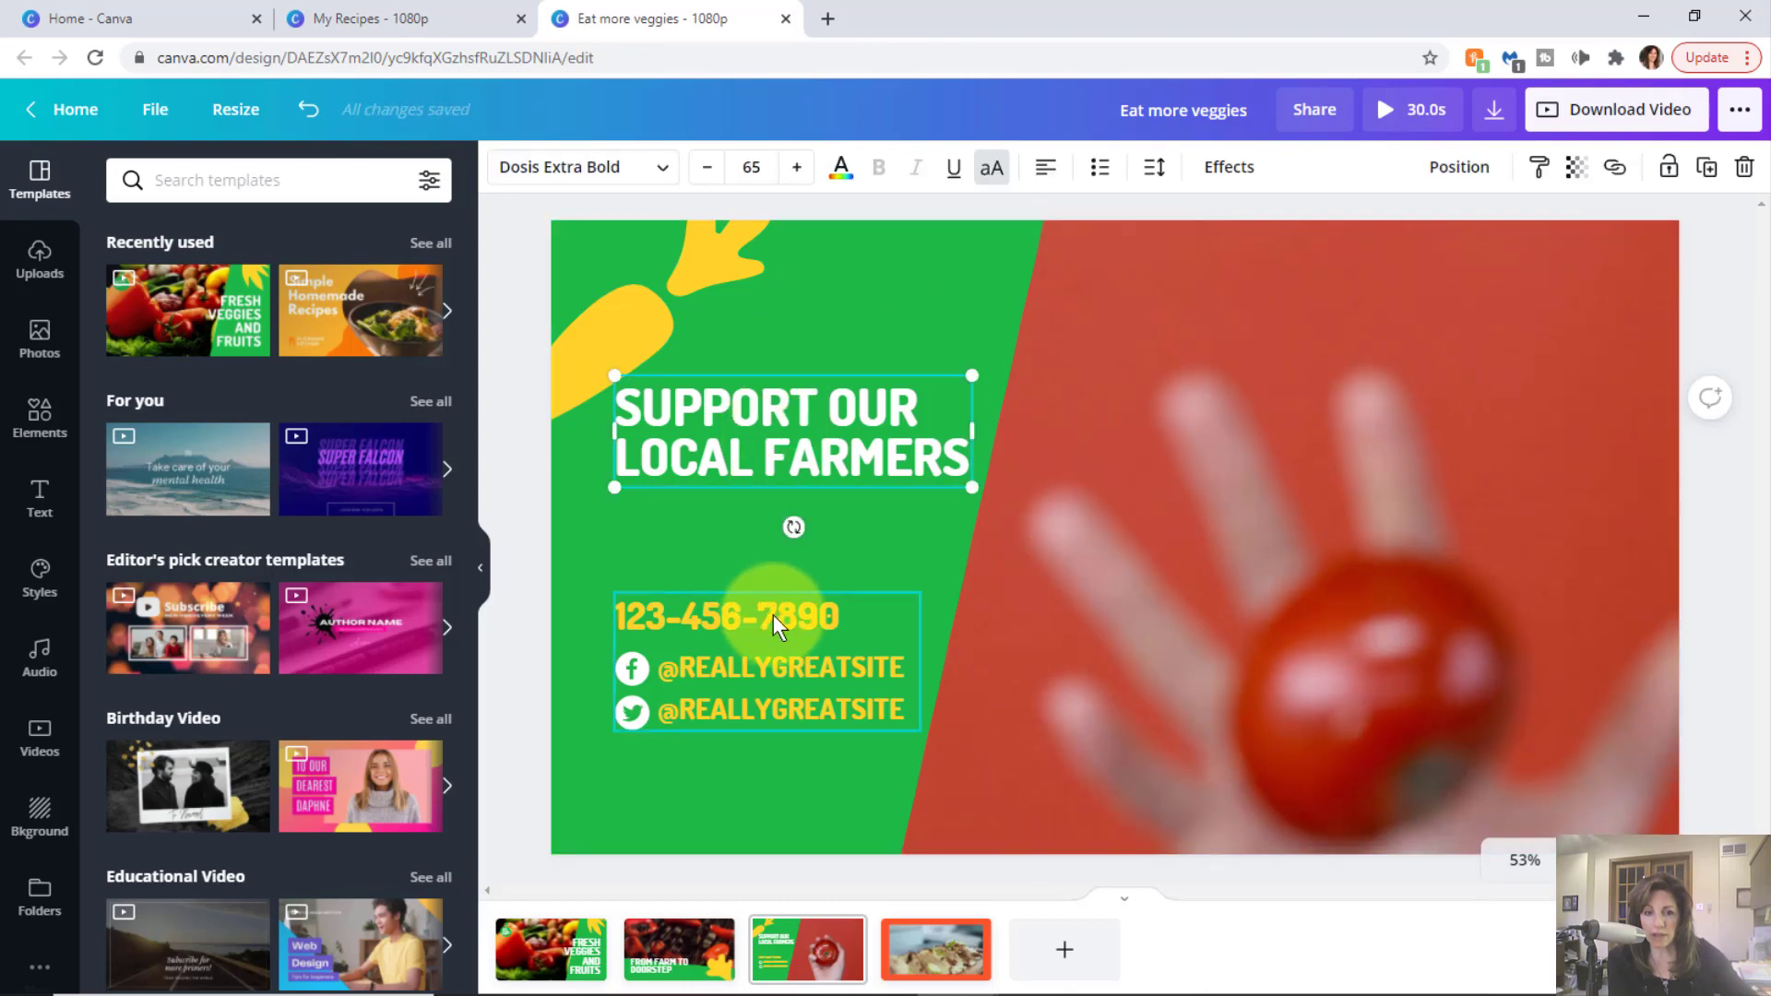
- Extend the end of the tomato background video's trim to the full 6.1 s and apply it
left_click(1221, 451)
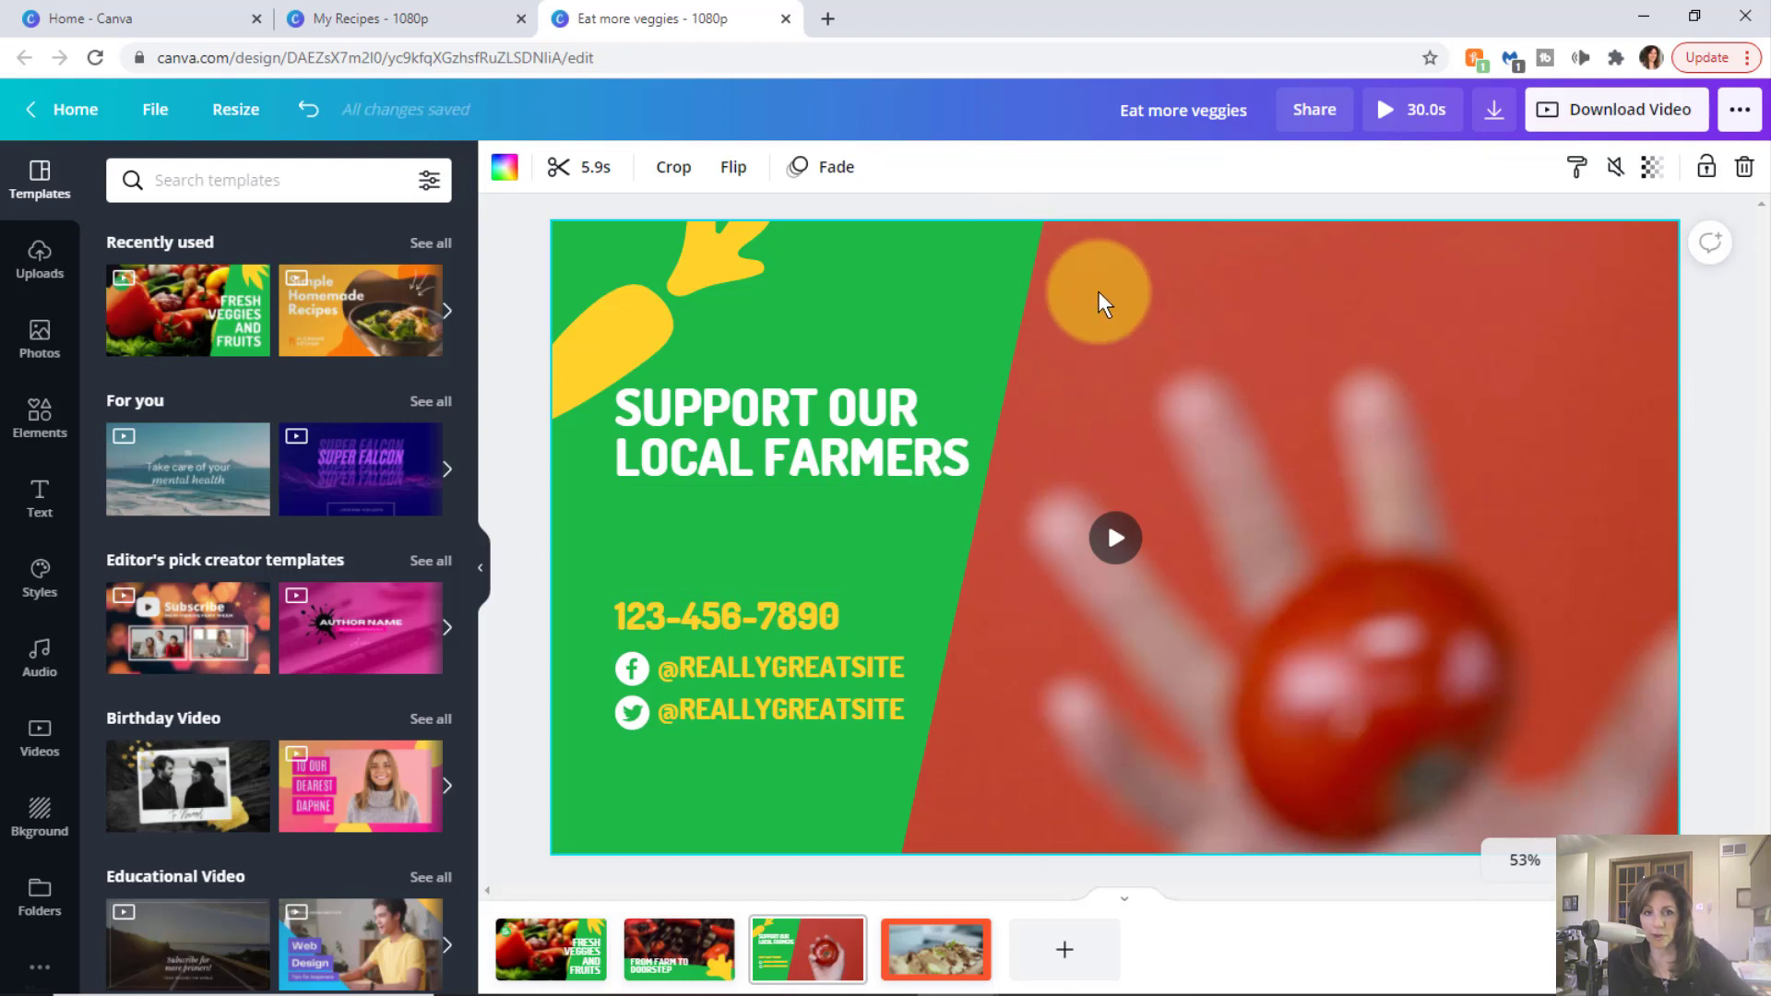
left_click(593, 176)
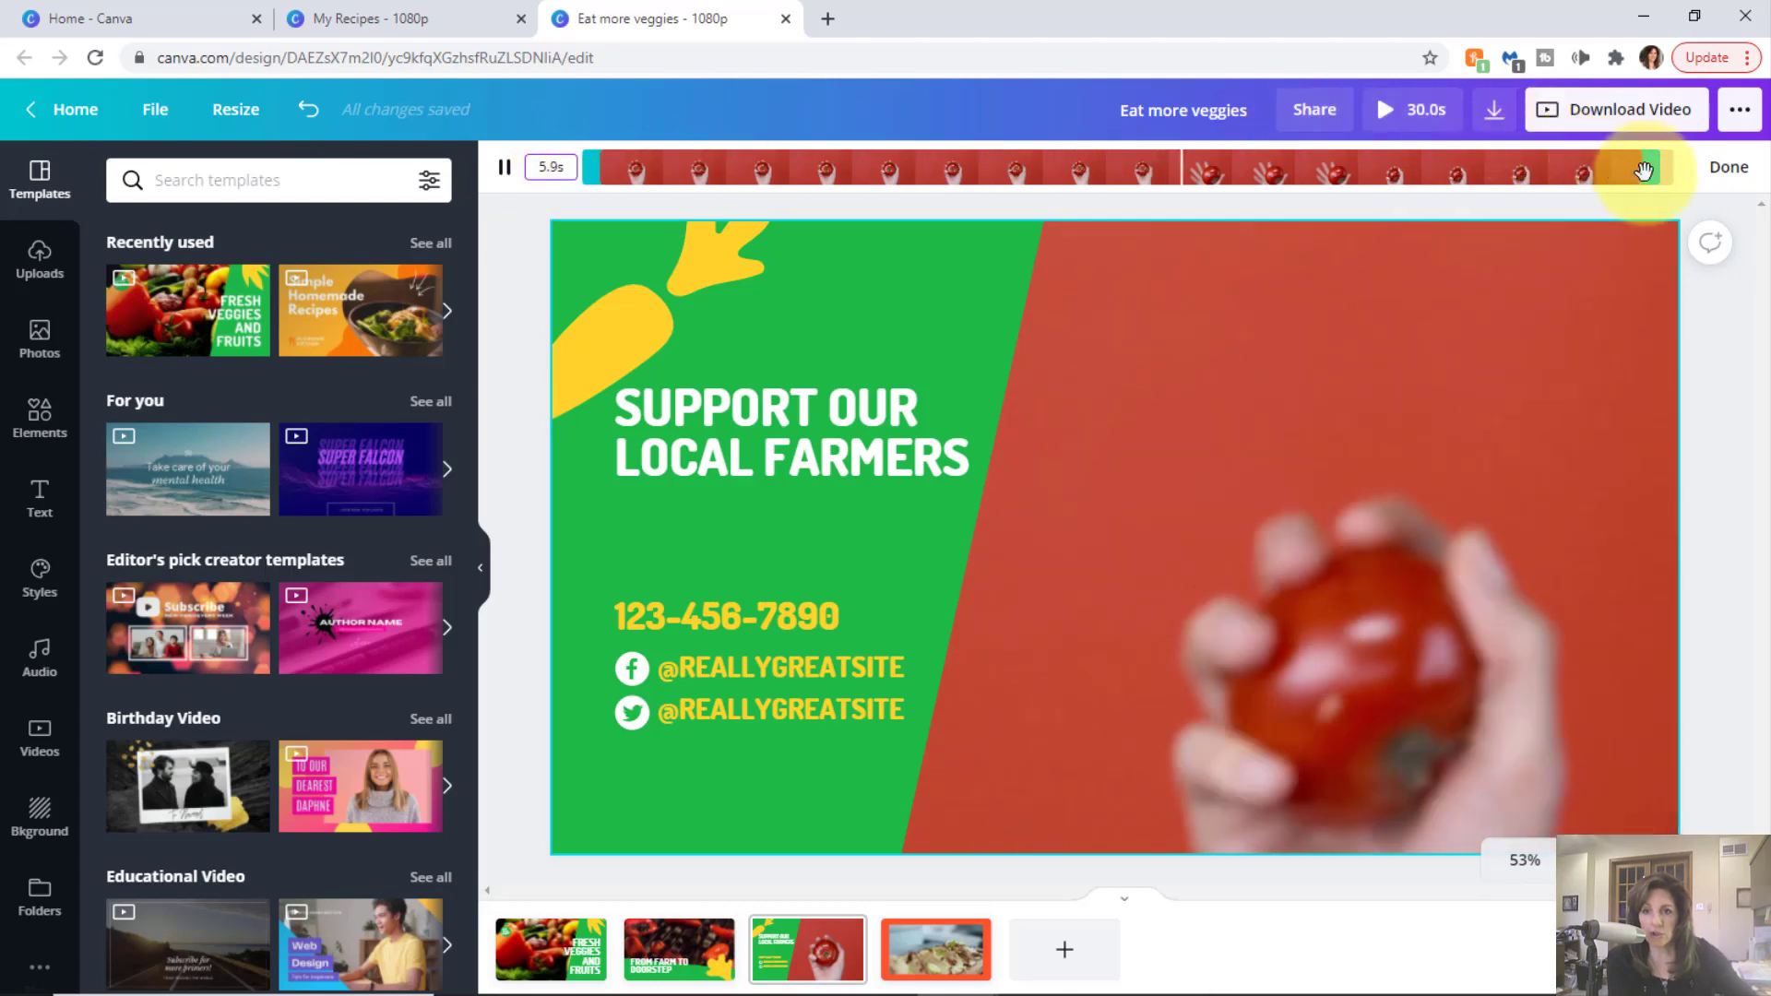
mouse_move(1649, 166)
left_mouse_down()
mouse_move(1557, 165)
mouse_move(1681, 166)
left_mouse_up()
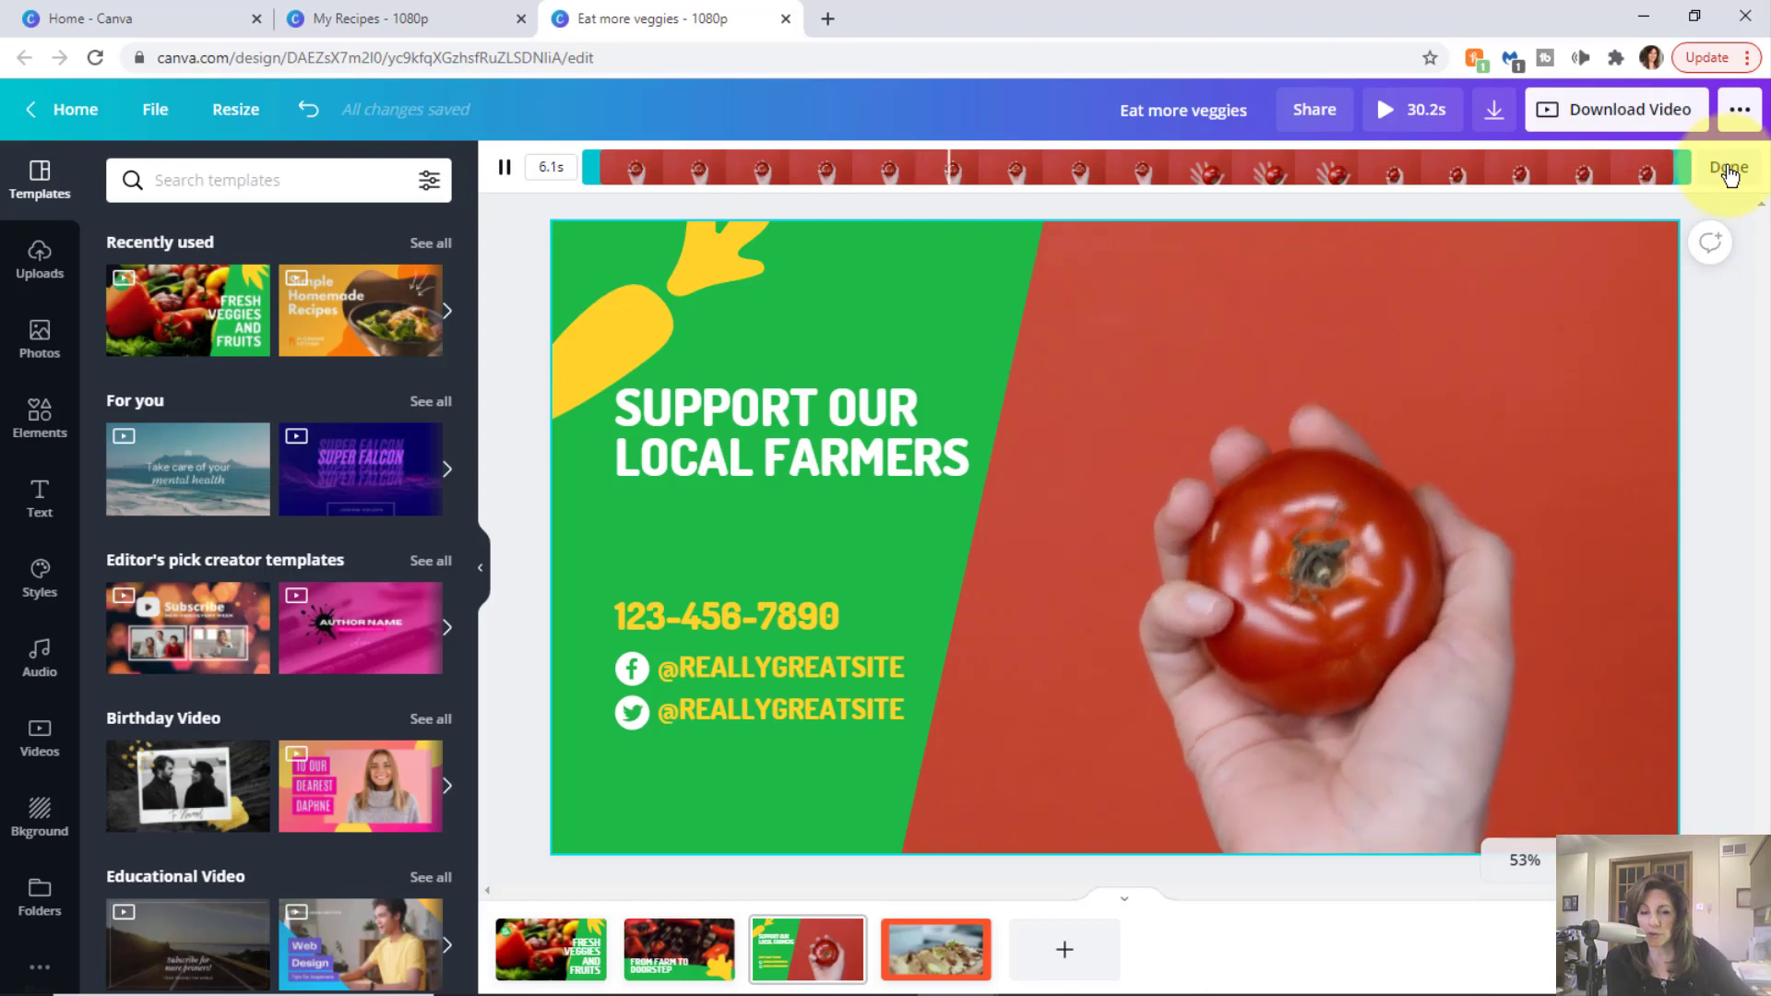
left_click(1728, 169)
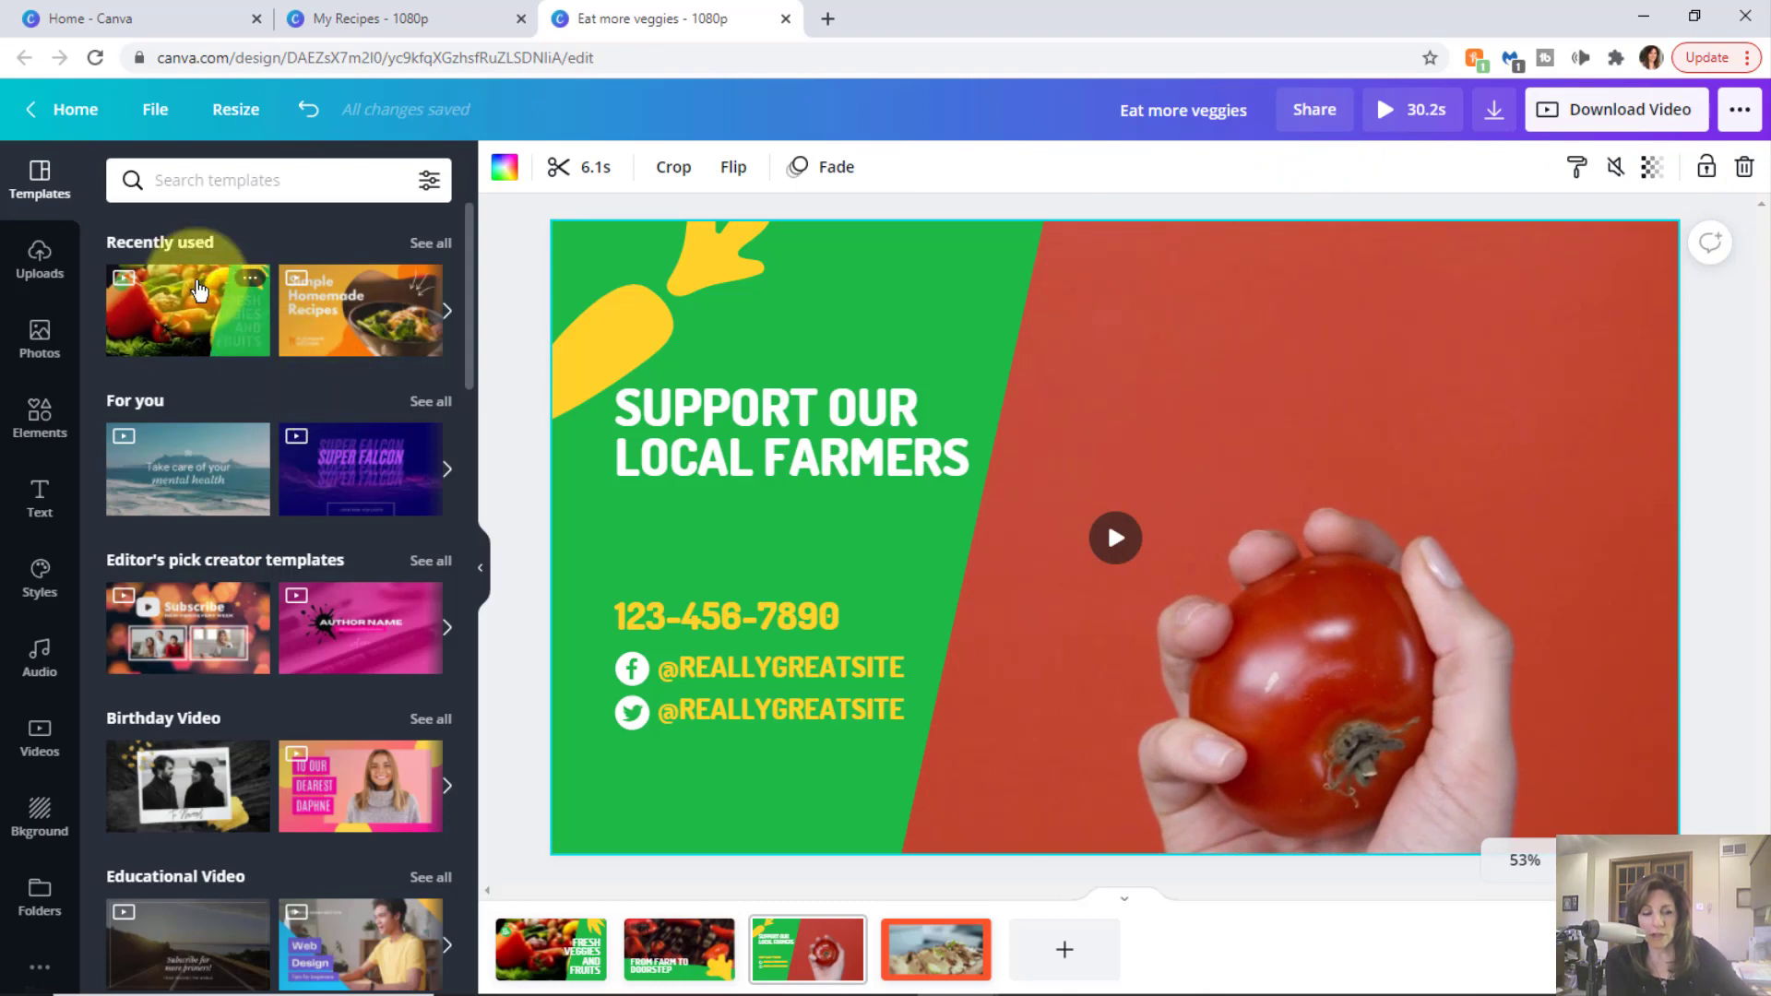
- Search the audio library for "instrumental soft music" and preview the Sky Ladder track
left_click(41, 664)
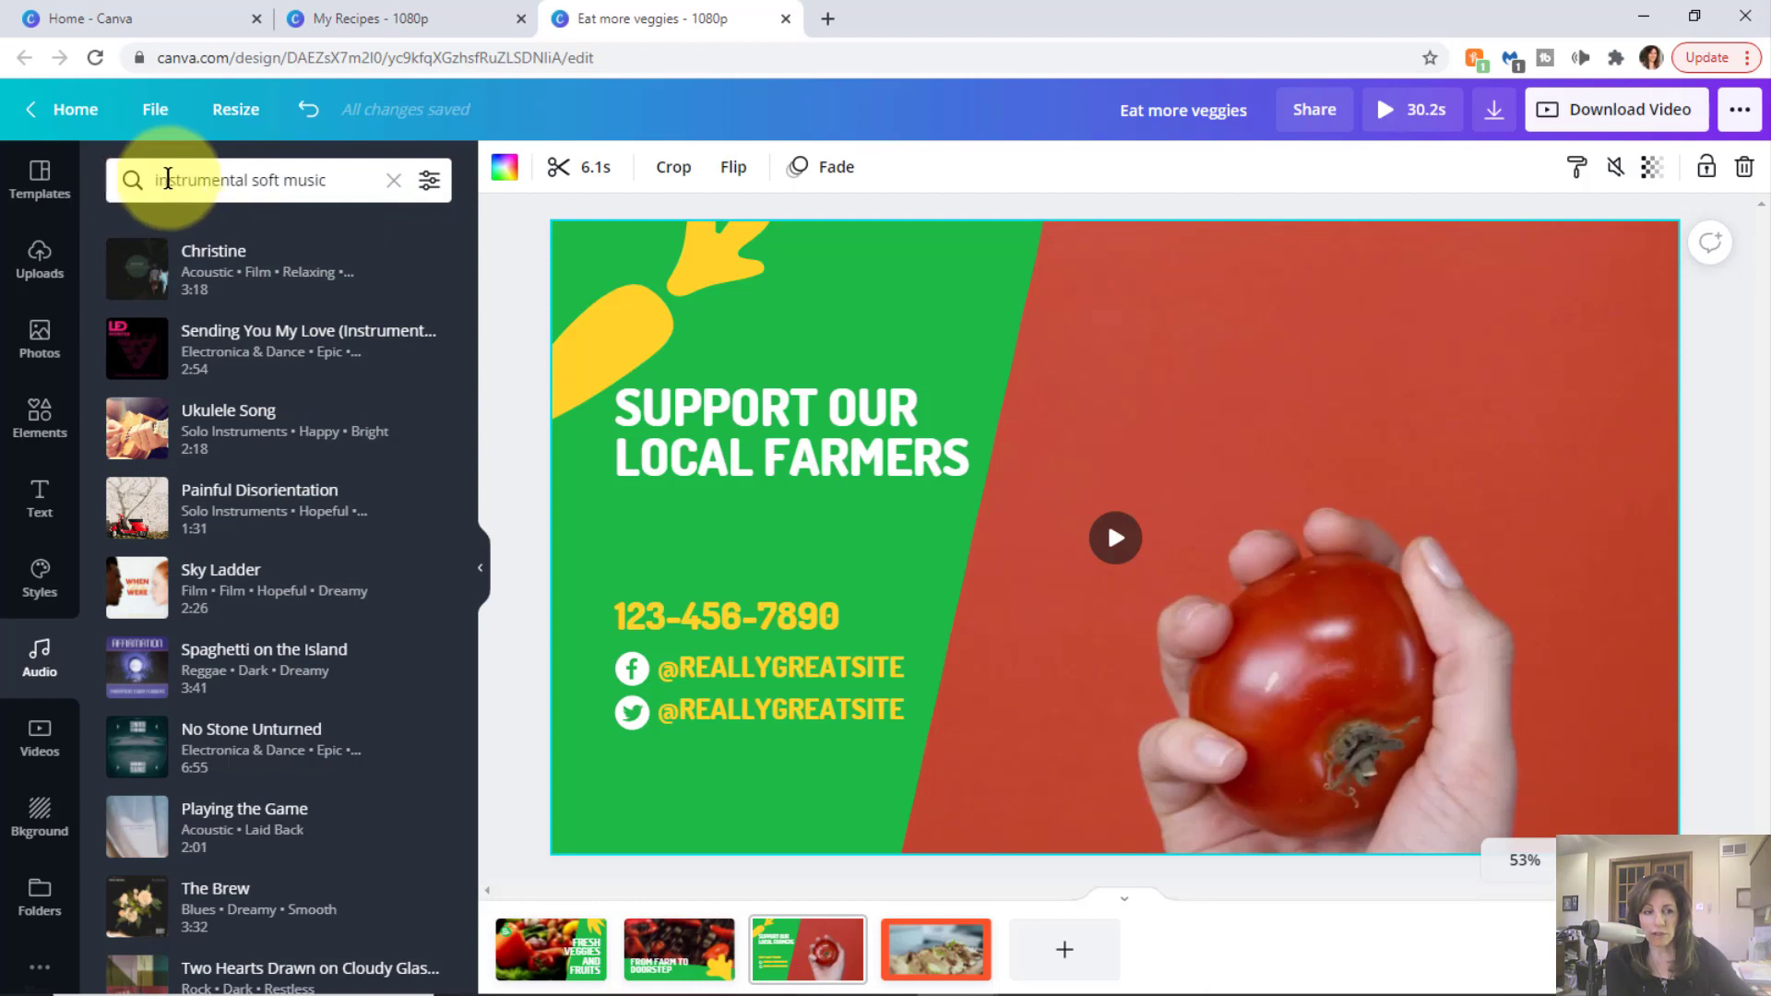
left_click(344, 179)
key("Return")
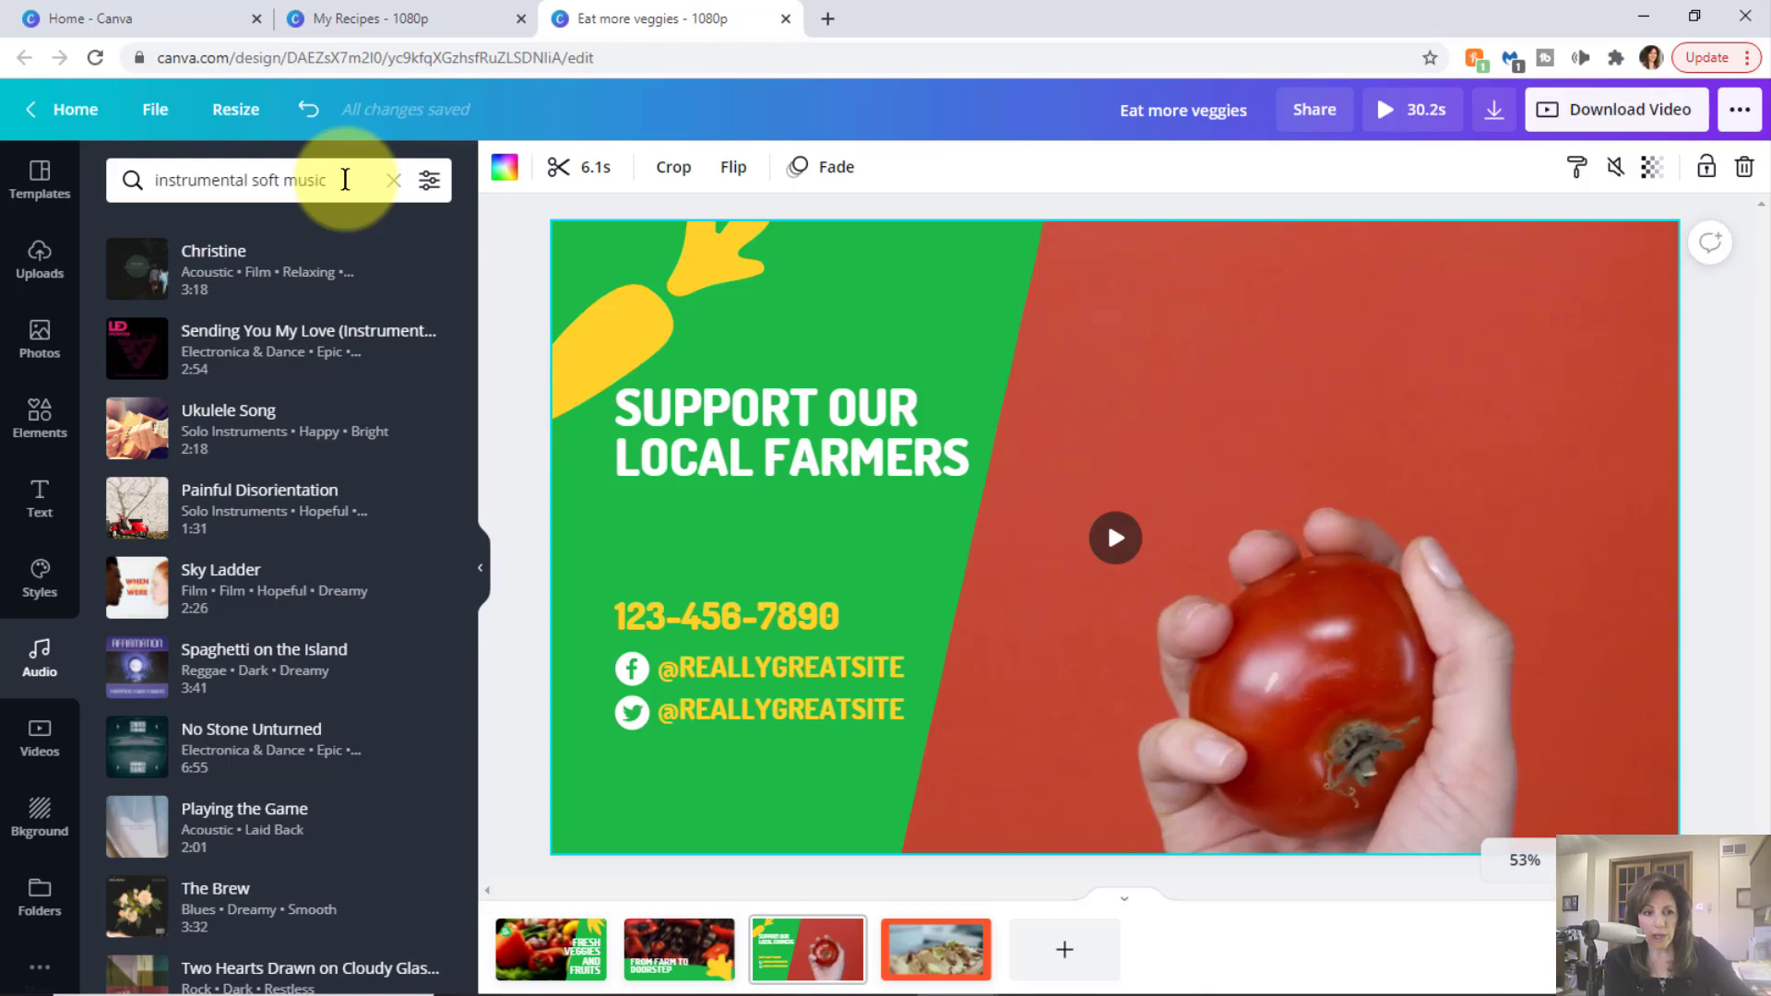
left_click(139, 598)
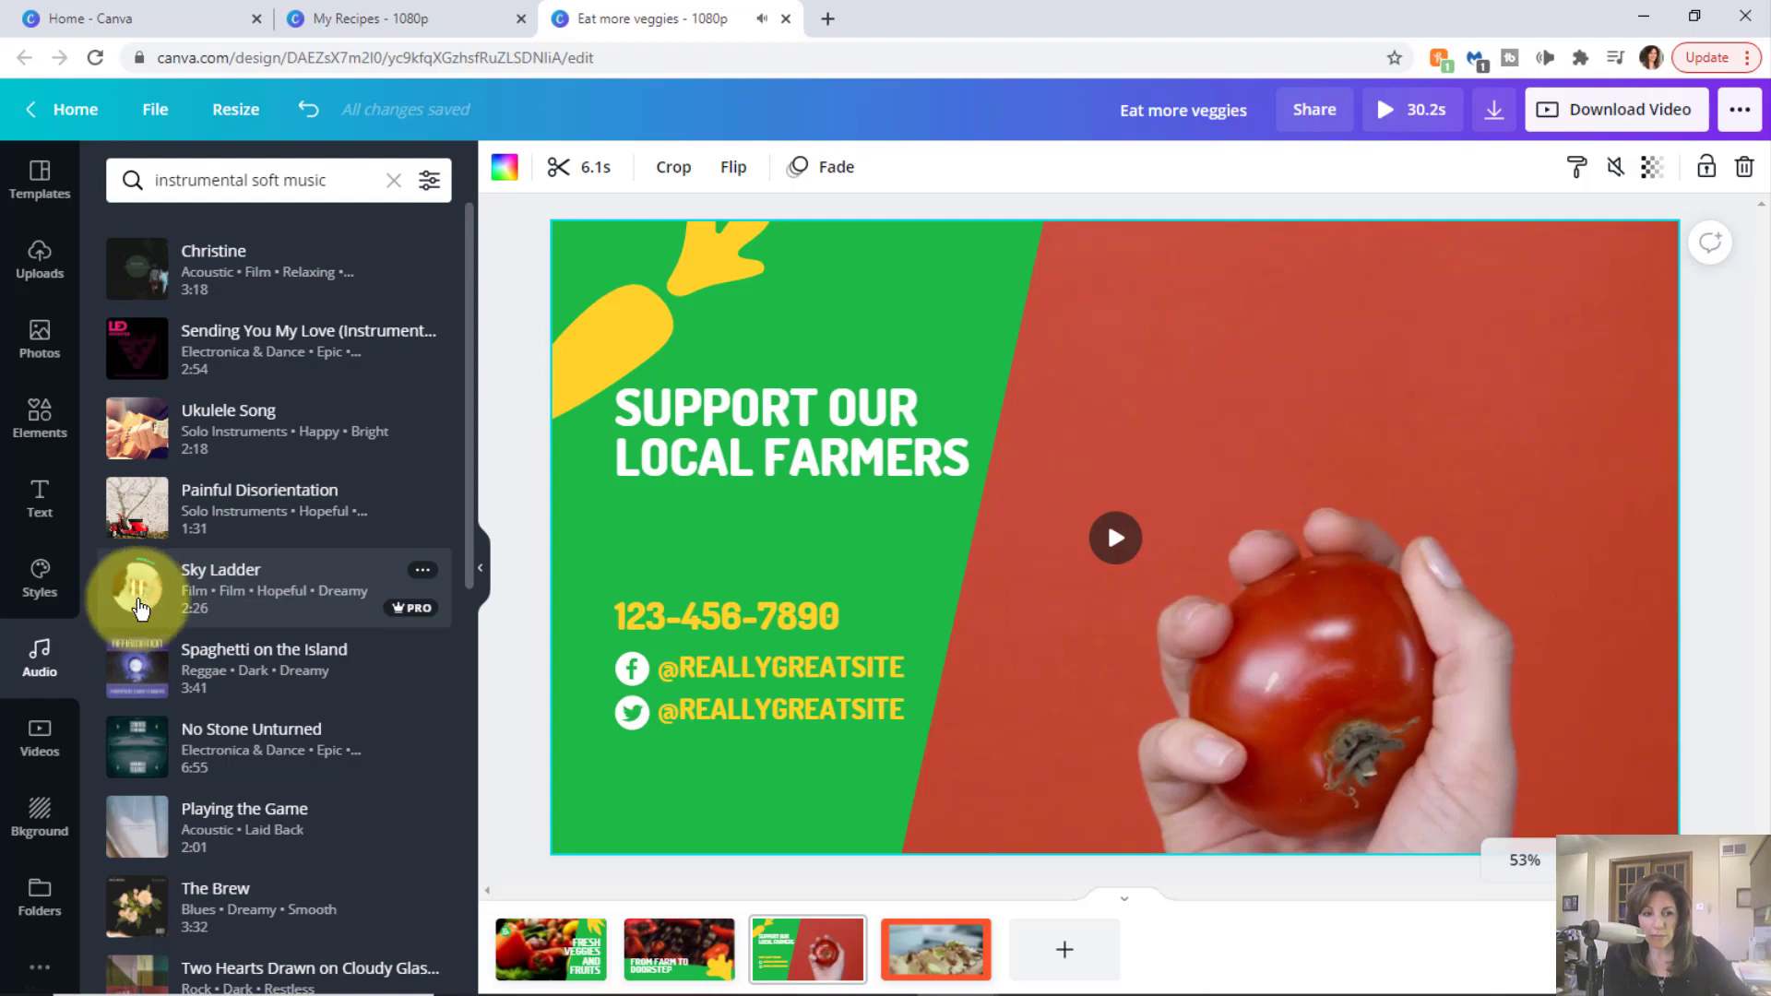
- Preview the Spaghetti on the Island track, add it to the video, and undo the addition
left_click(139, 673)
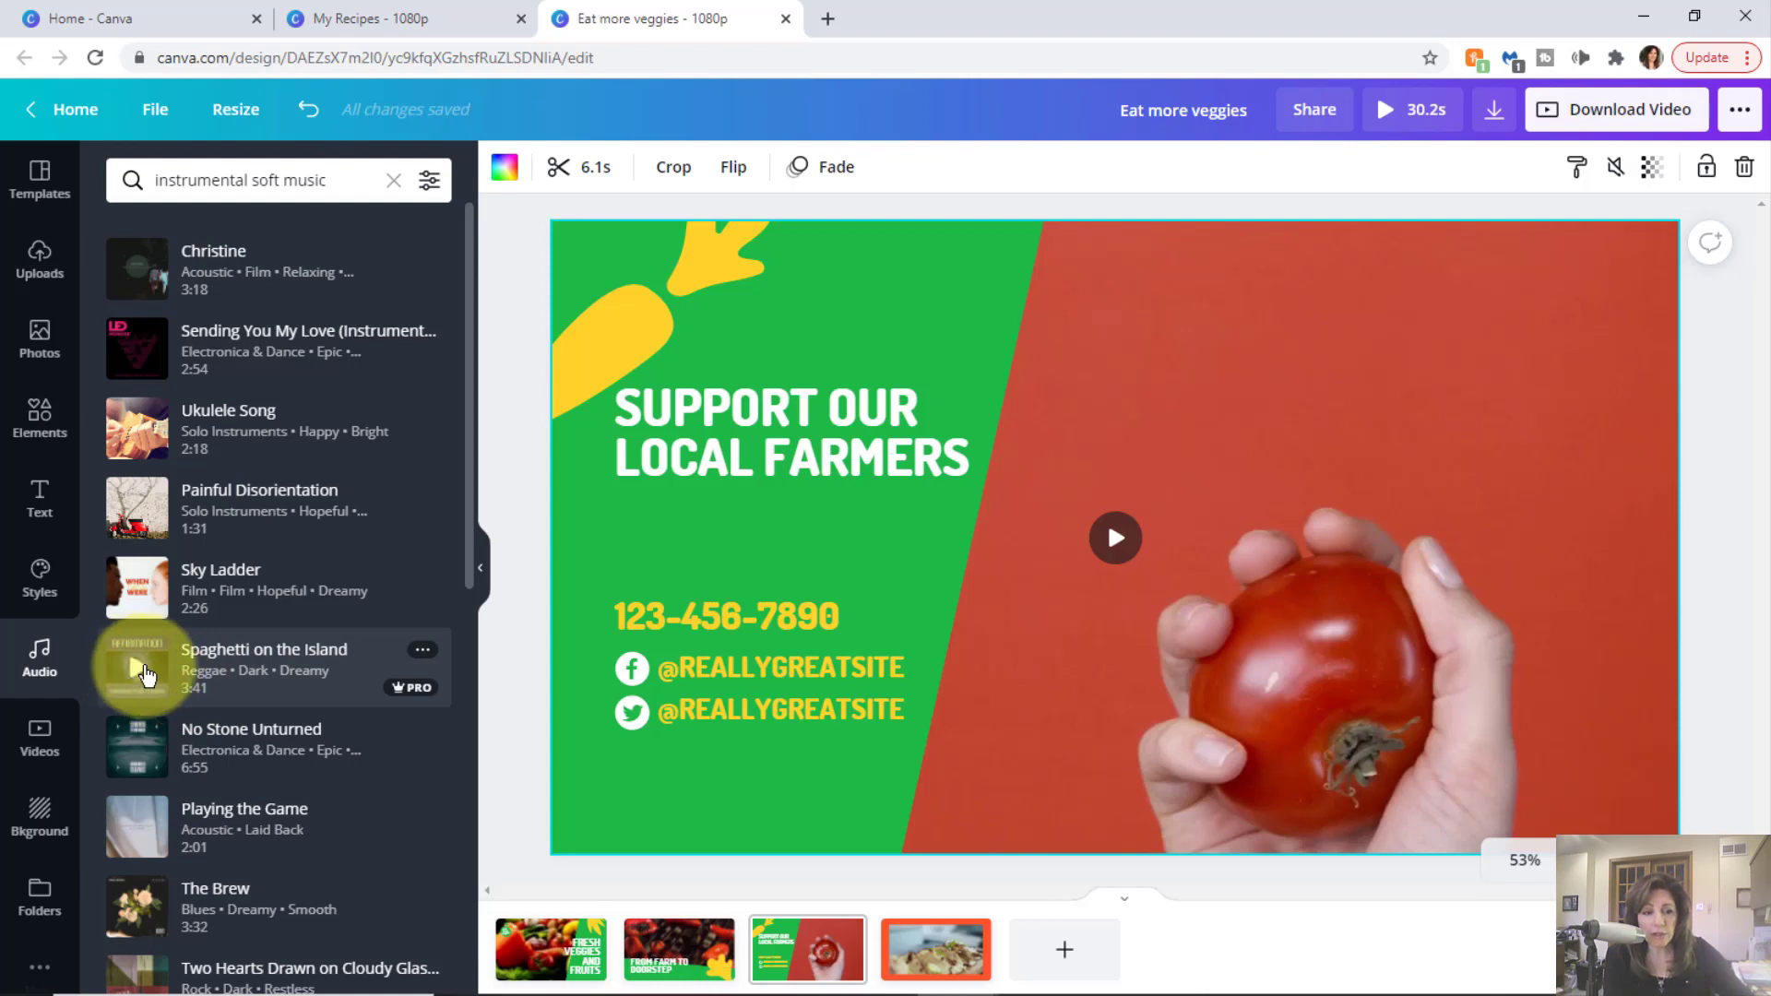
left_click(274, 662)
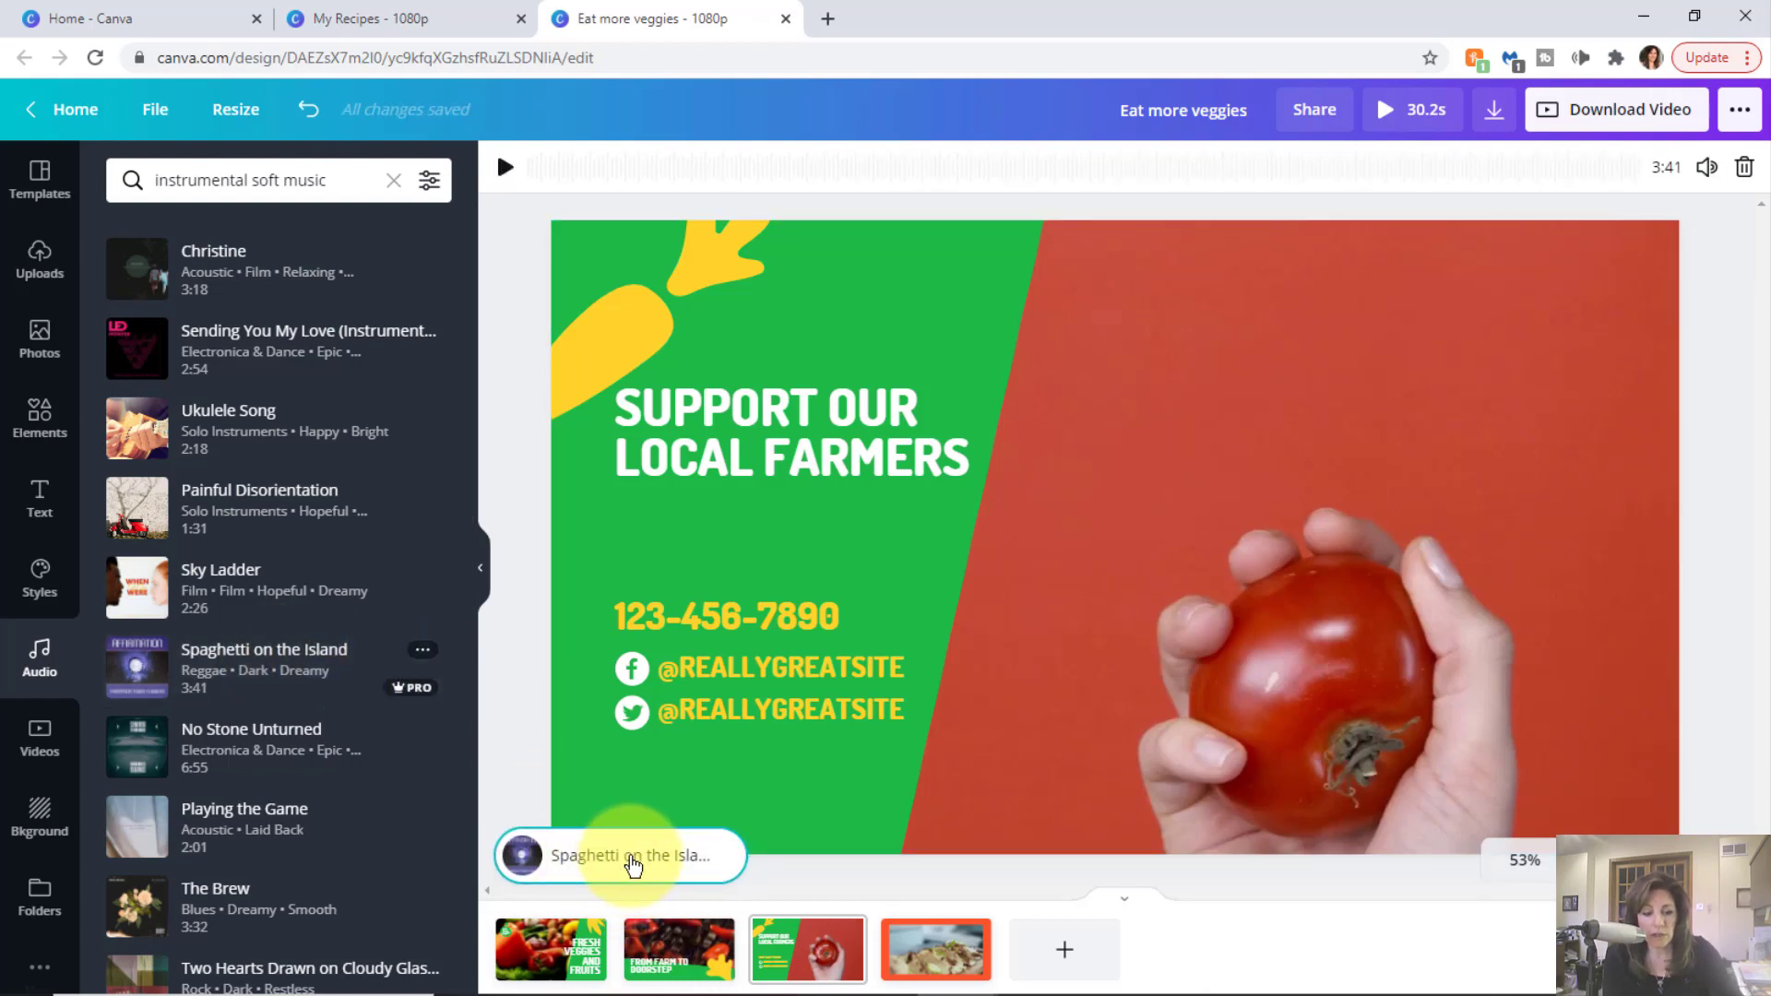
key("ctrl+z")
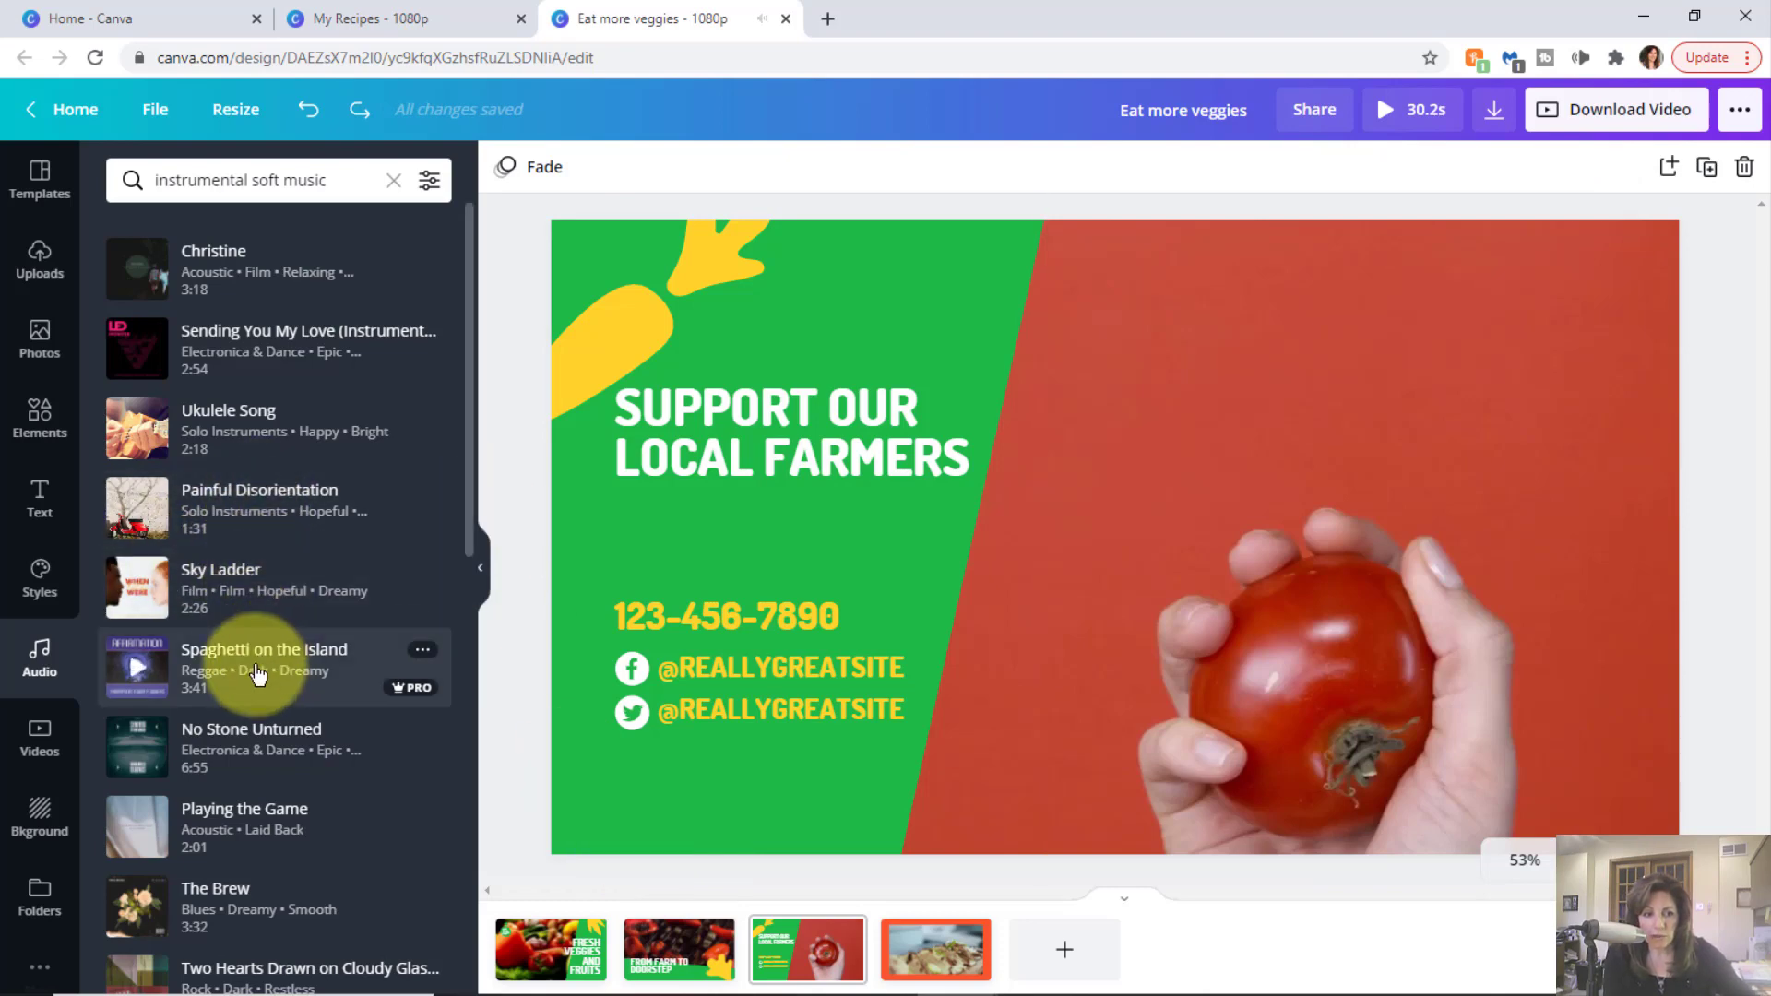
- Add the Spaghetti on the Island track to the video and preview all pages from the first one
left_click_drag(258, 676, 902, 618)
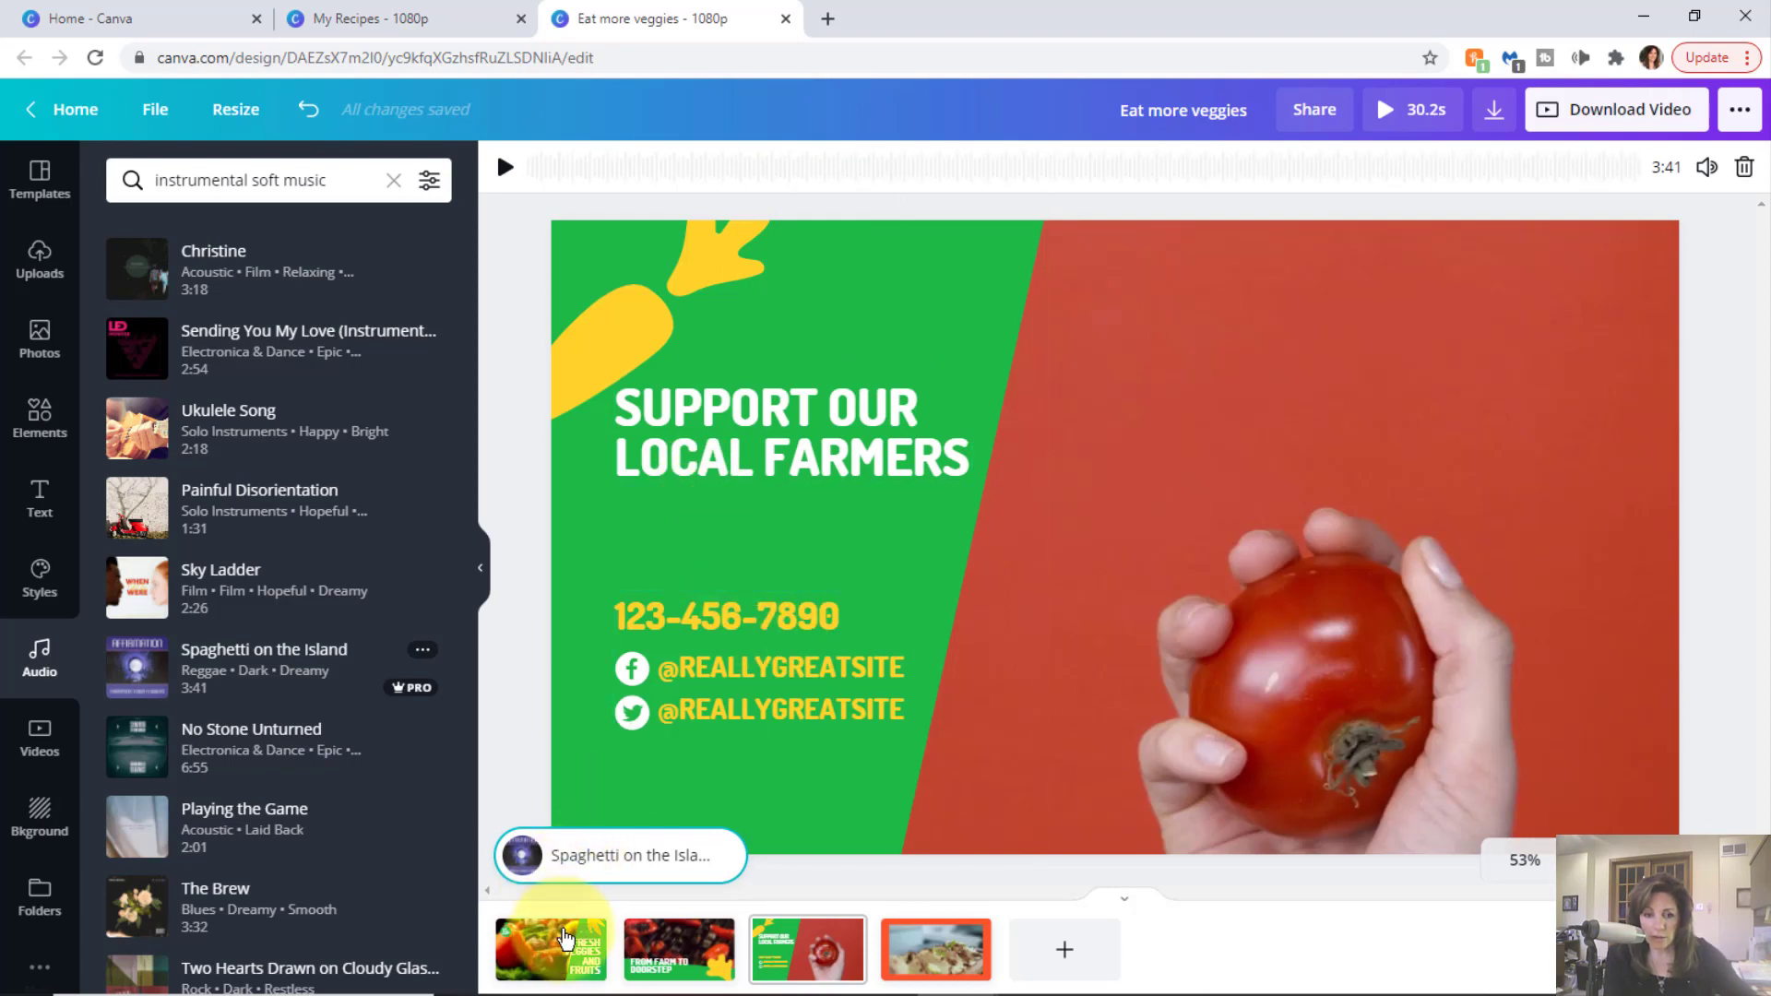
left_click(564, 939)
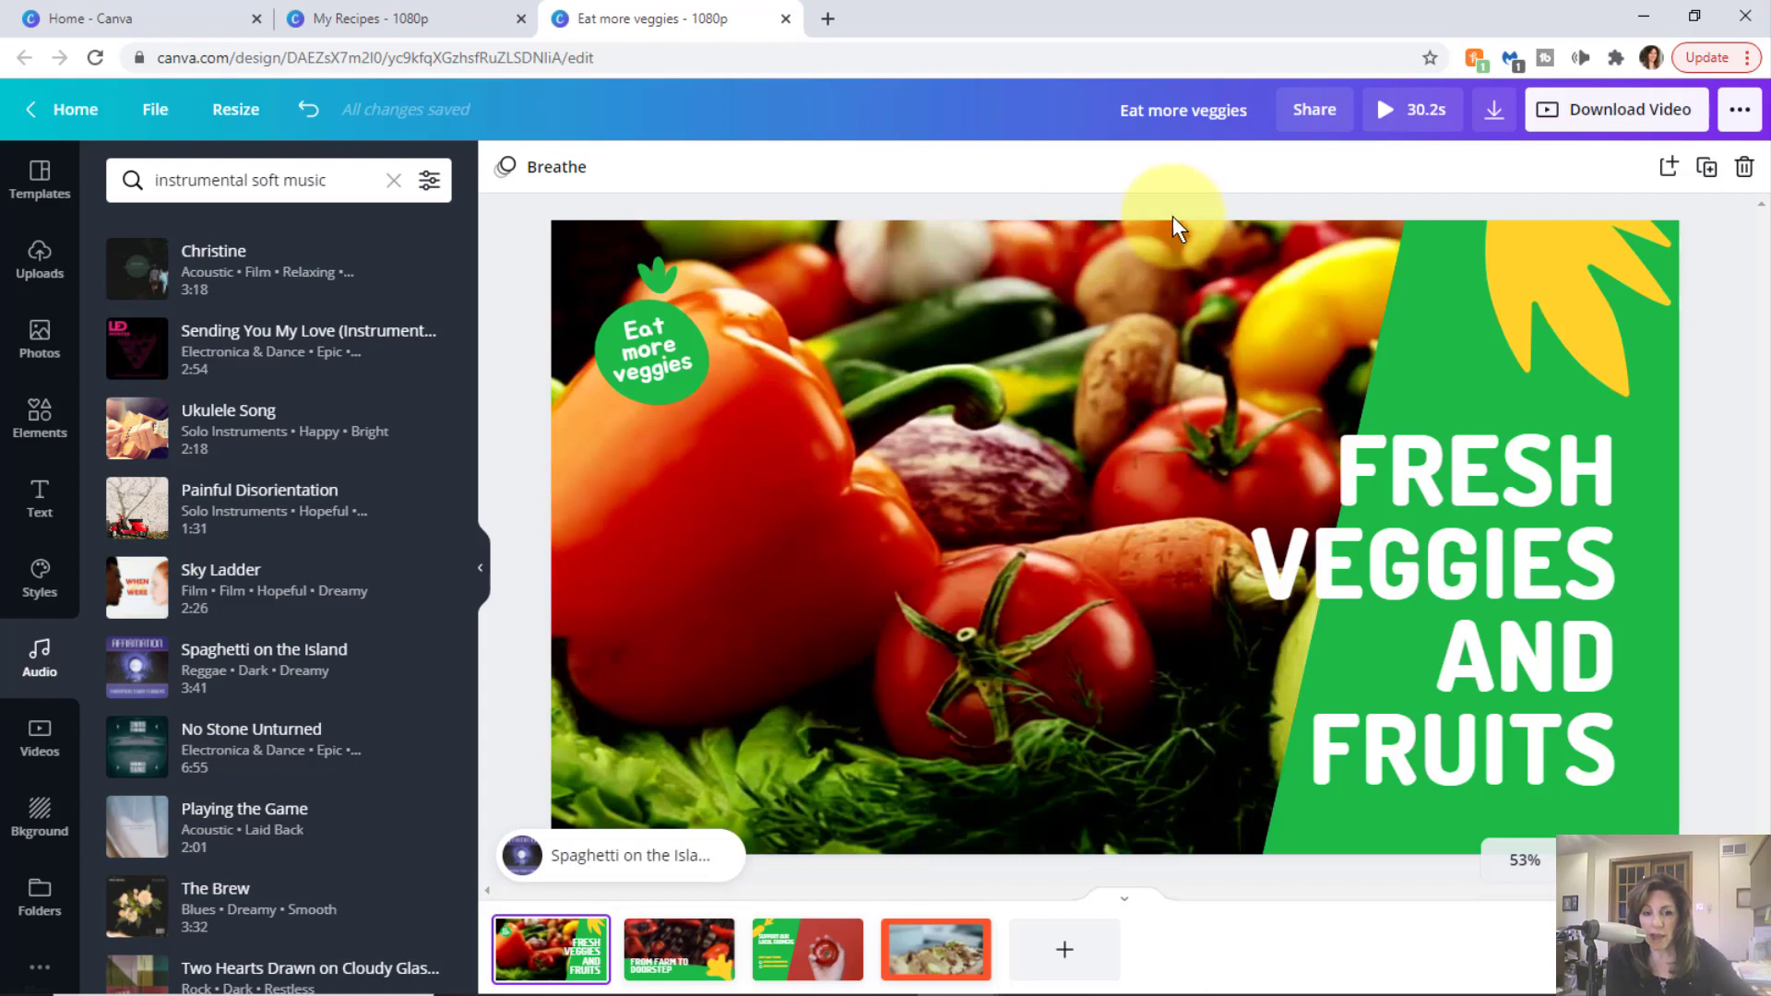
left_click(1387, 115)
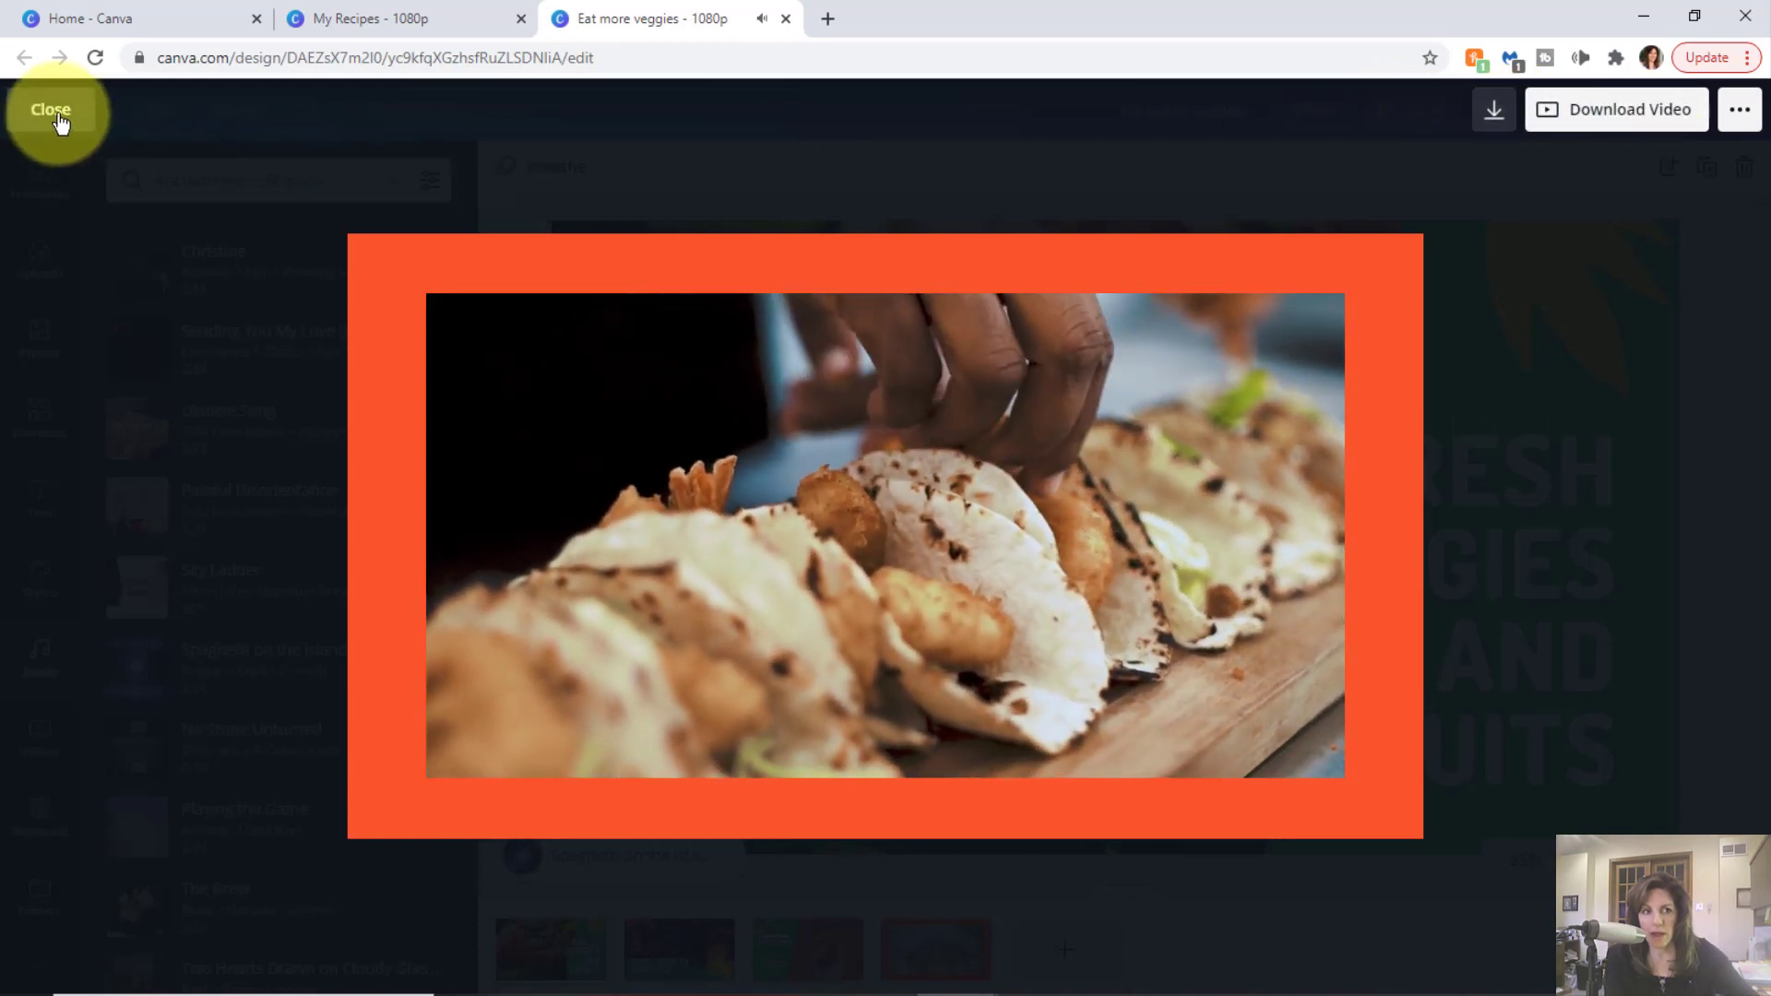
left_click(50, 111)
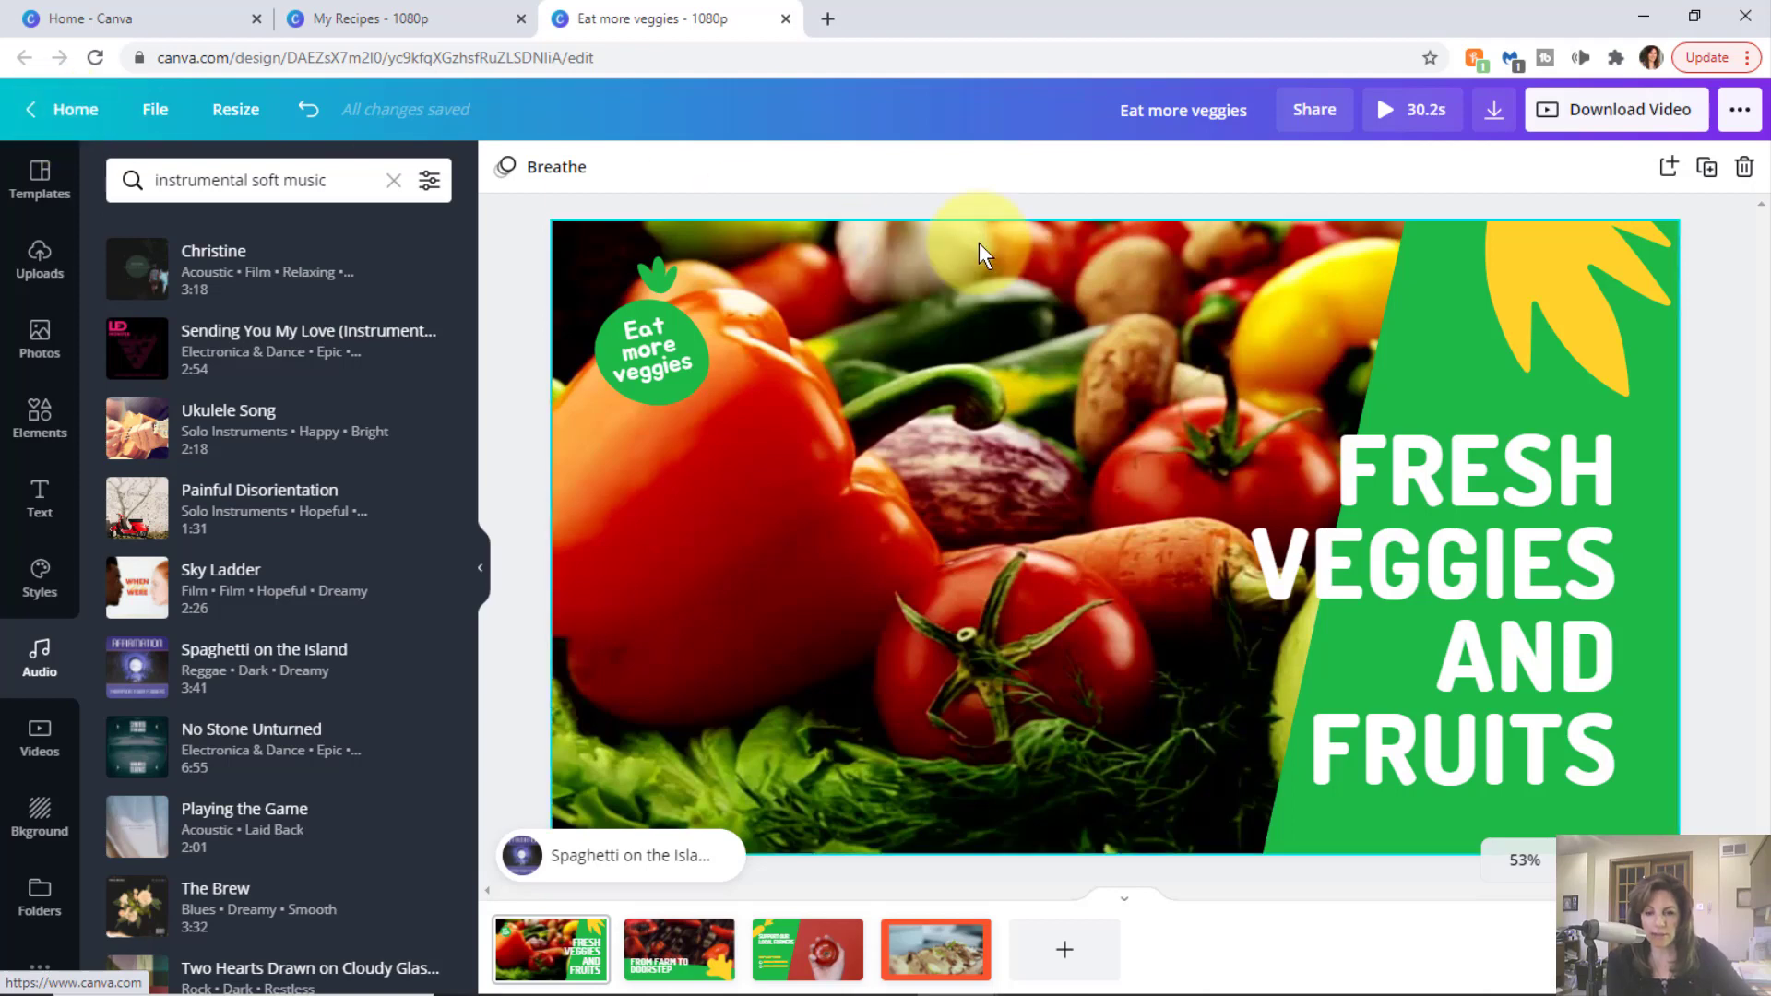
- On the taco video page, search the elements for "subscribe" and filter the results to animated ones
left_click(954, 959)
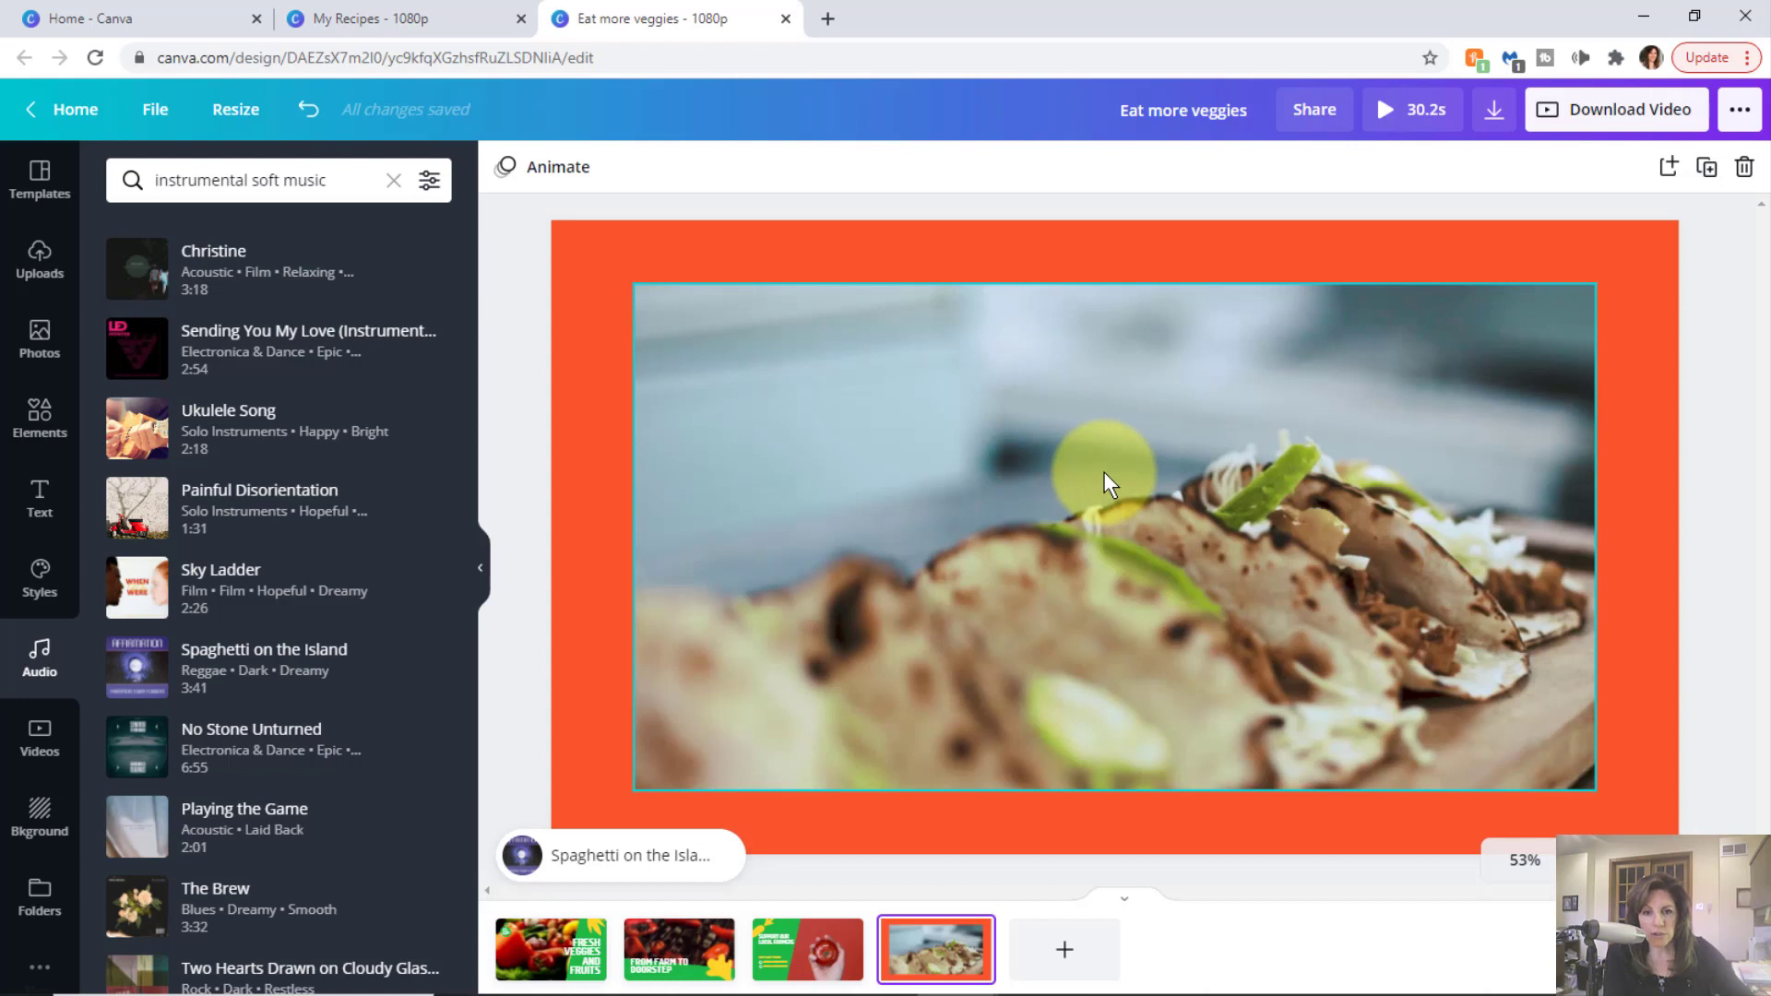
left_click(36, 420)
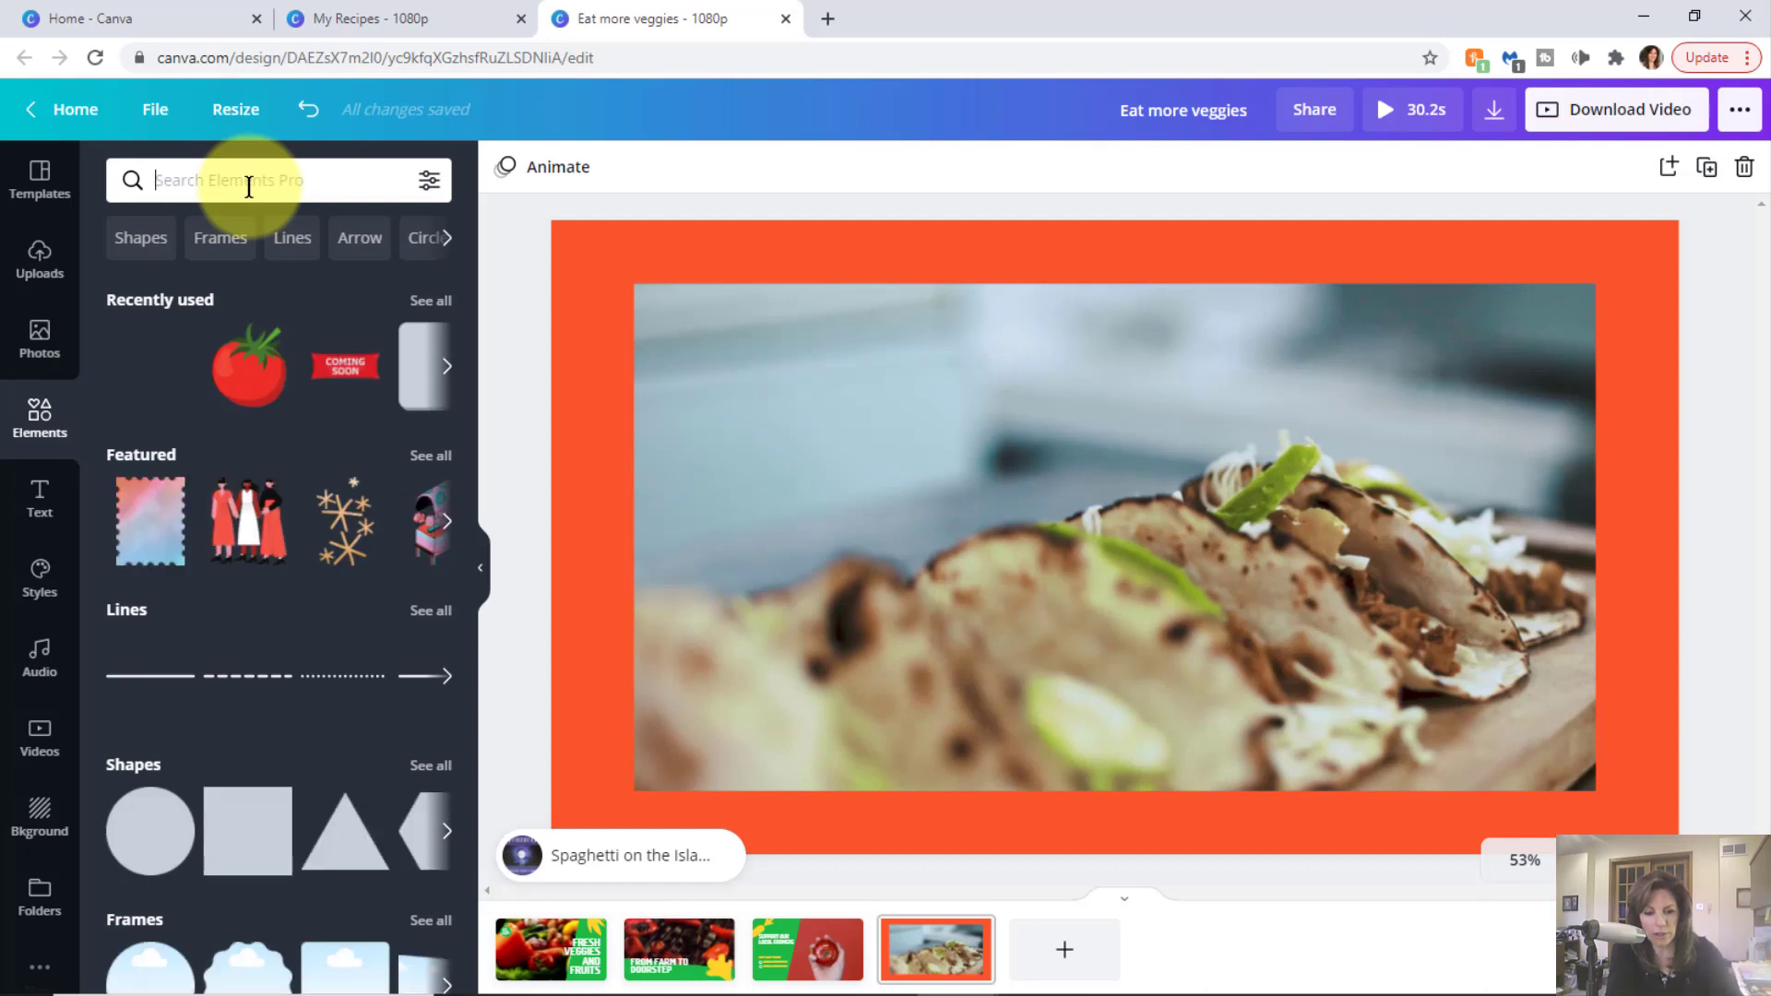
type("subscribe")
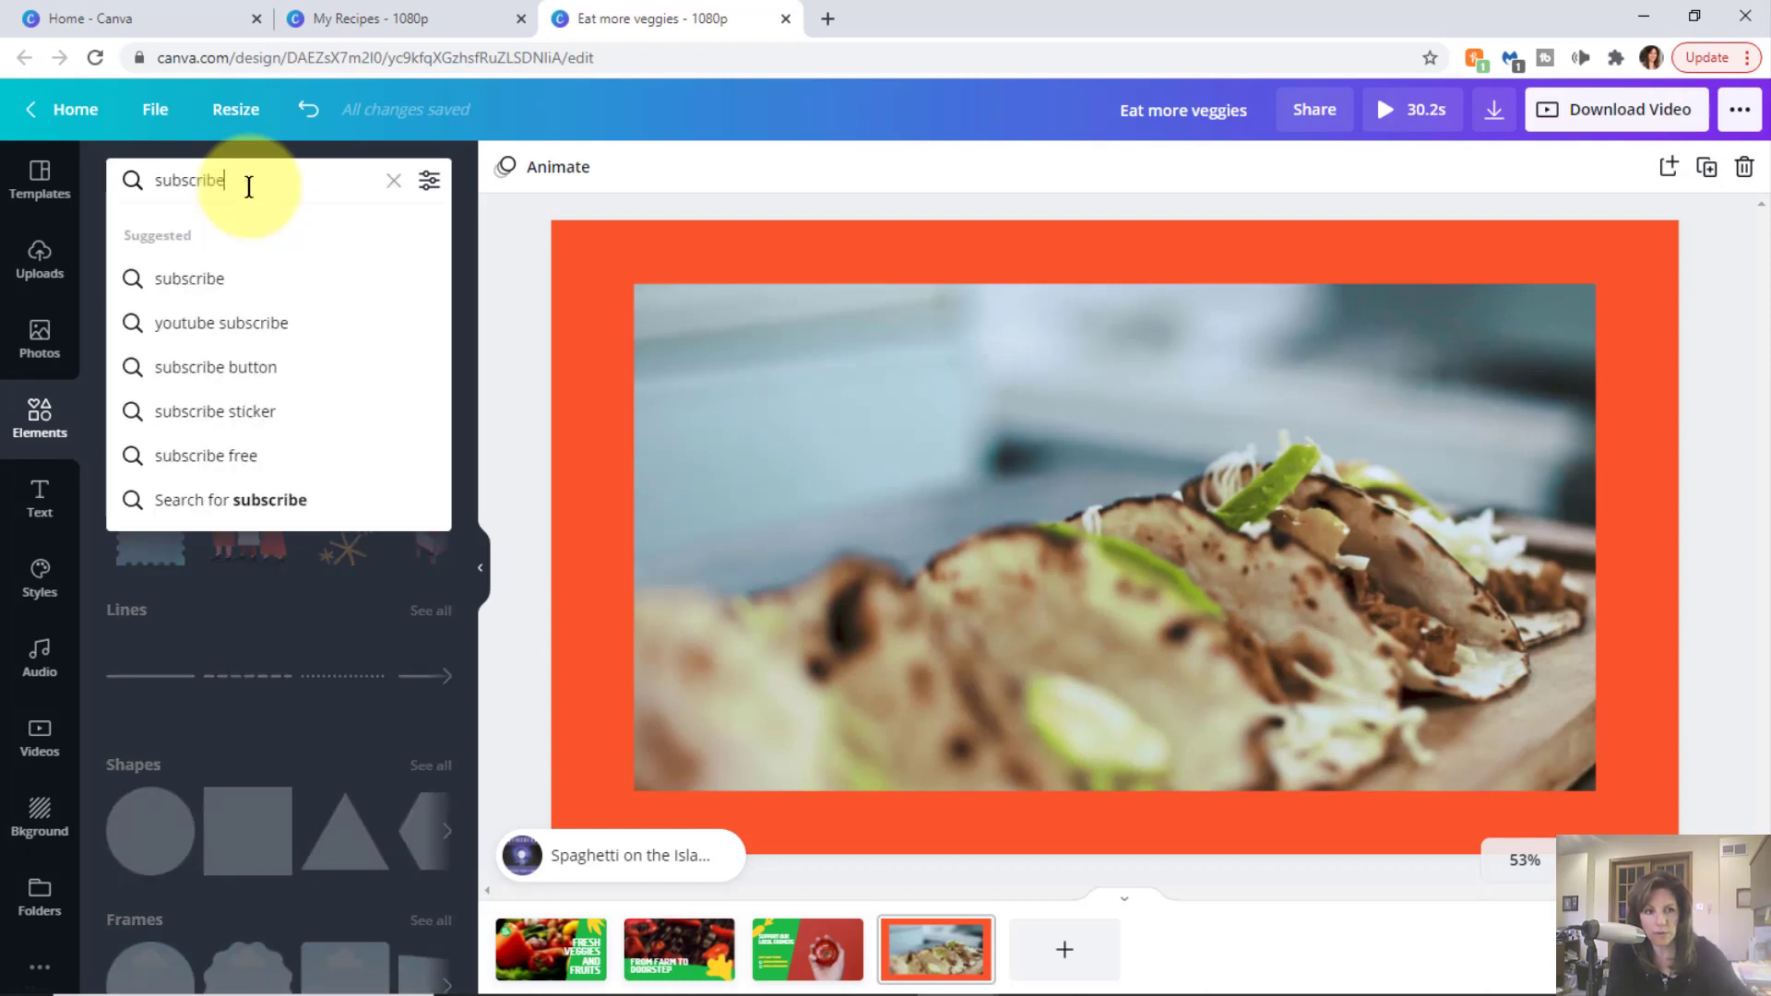
key("Return")
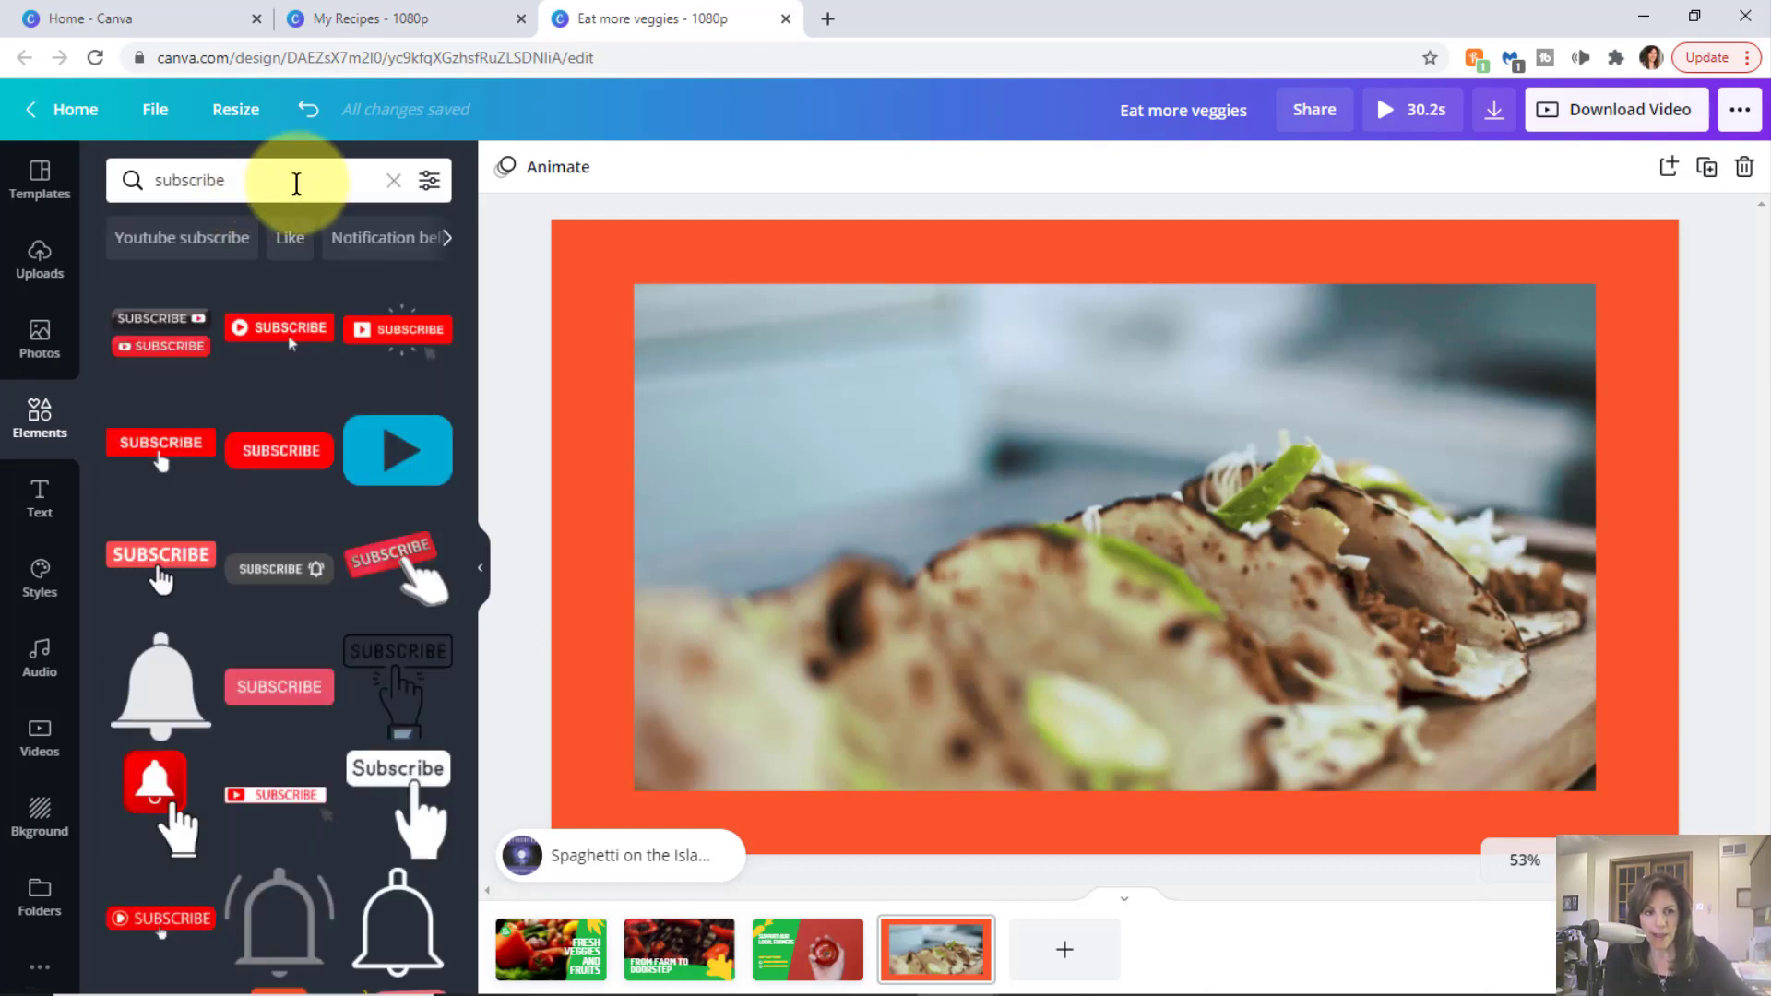
left_click(426, 184)
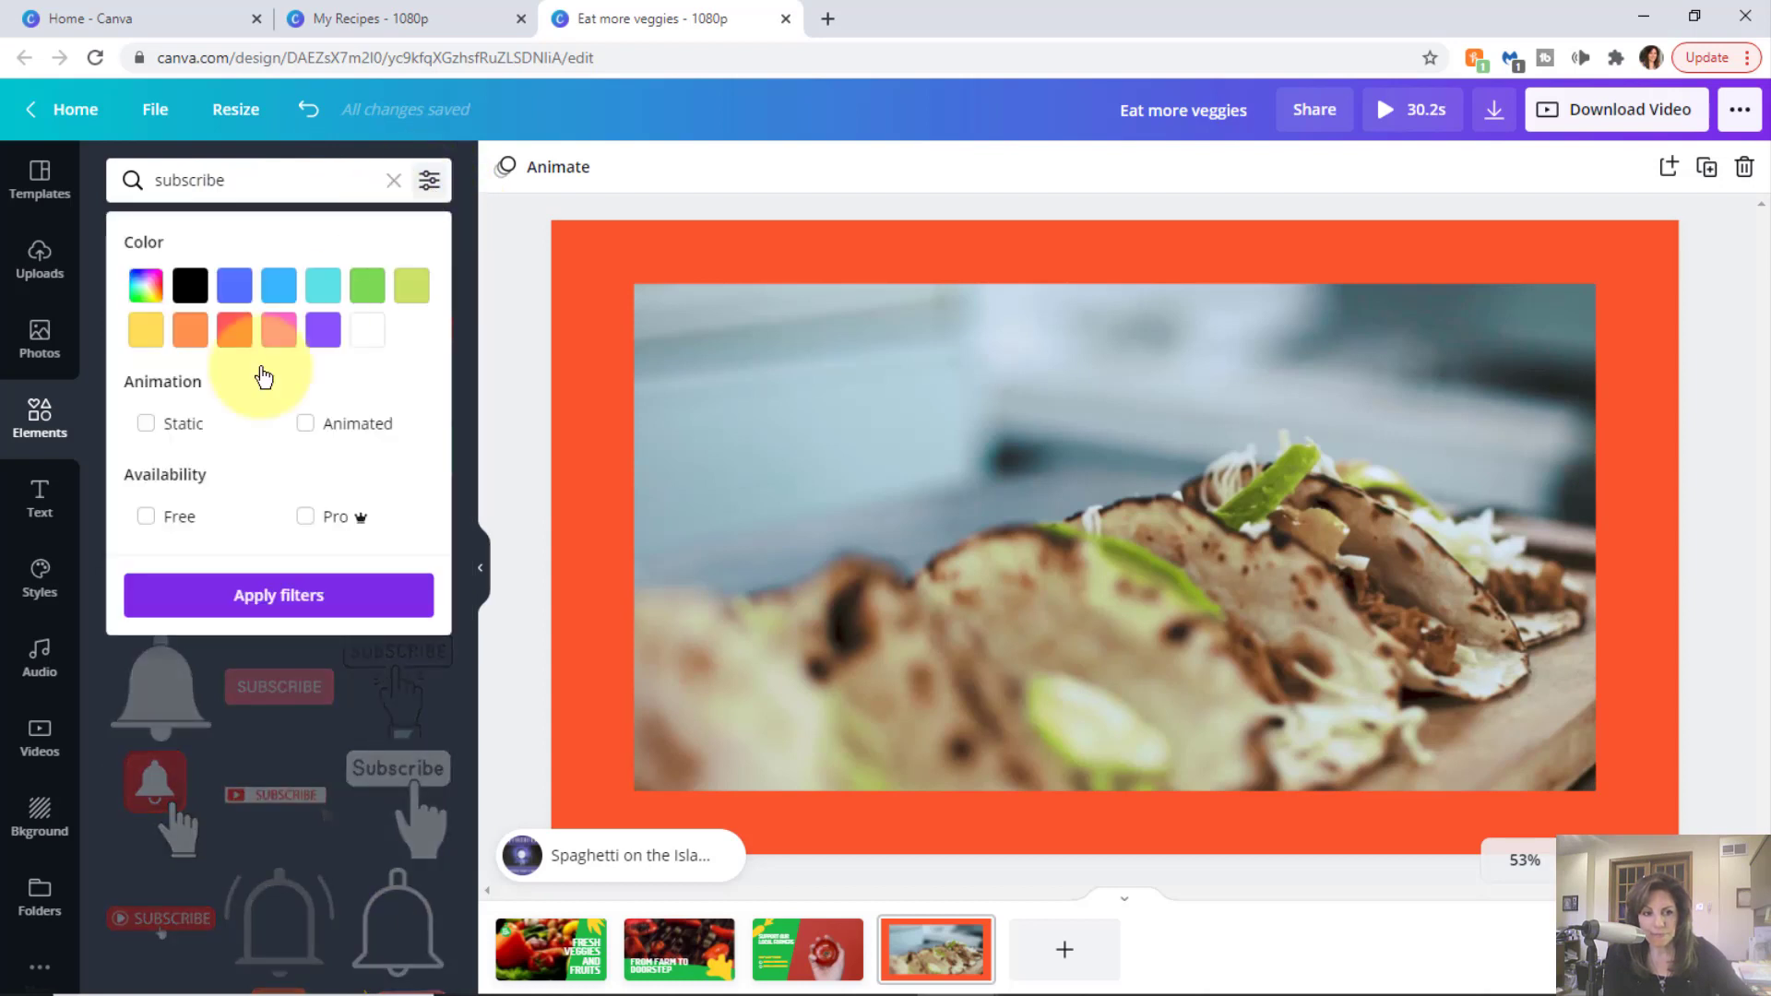
left_click(307, 427)
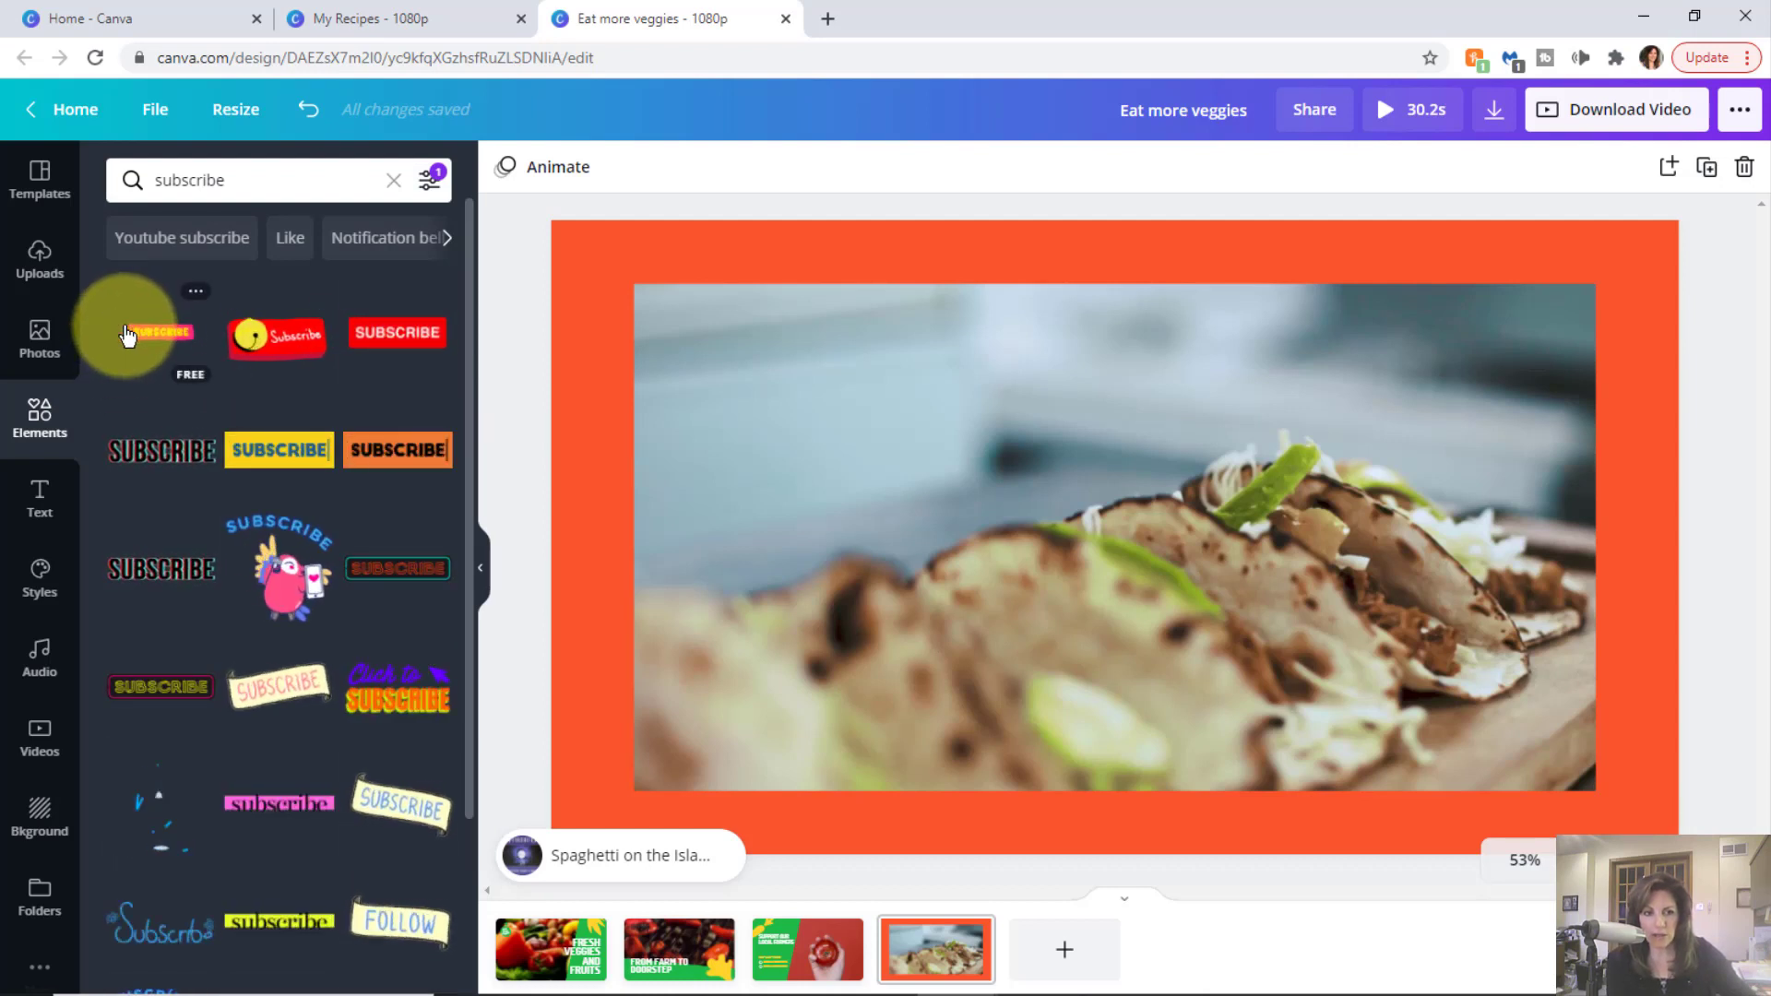
- Add the animated orange SUBSCRIBE sticker to the taco page, and try the pink SUBSCRIBE sticker before undoing that addition
left_click(387, 458)
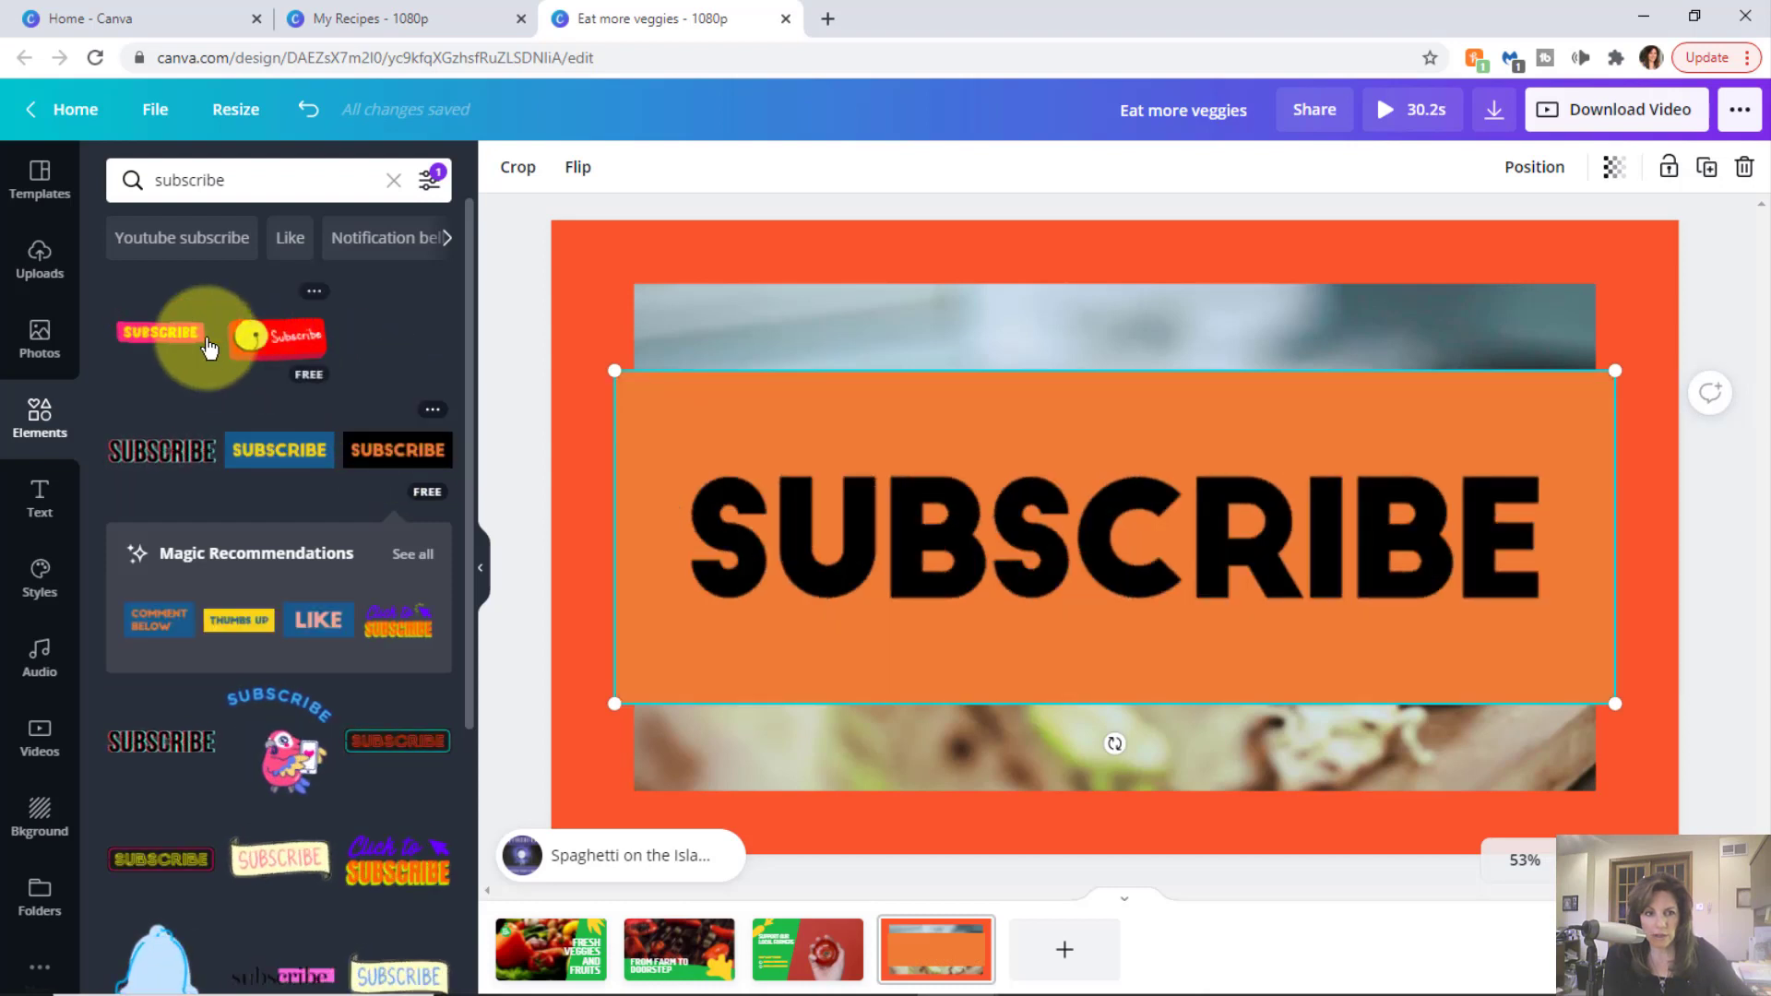
left_click(176, 346)
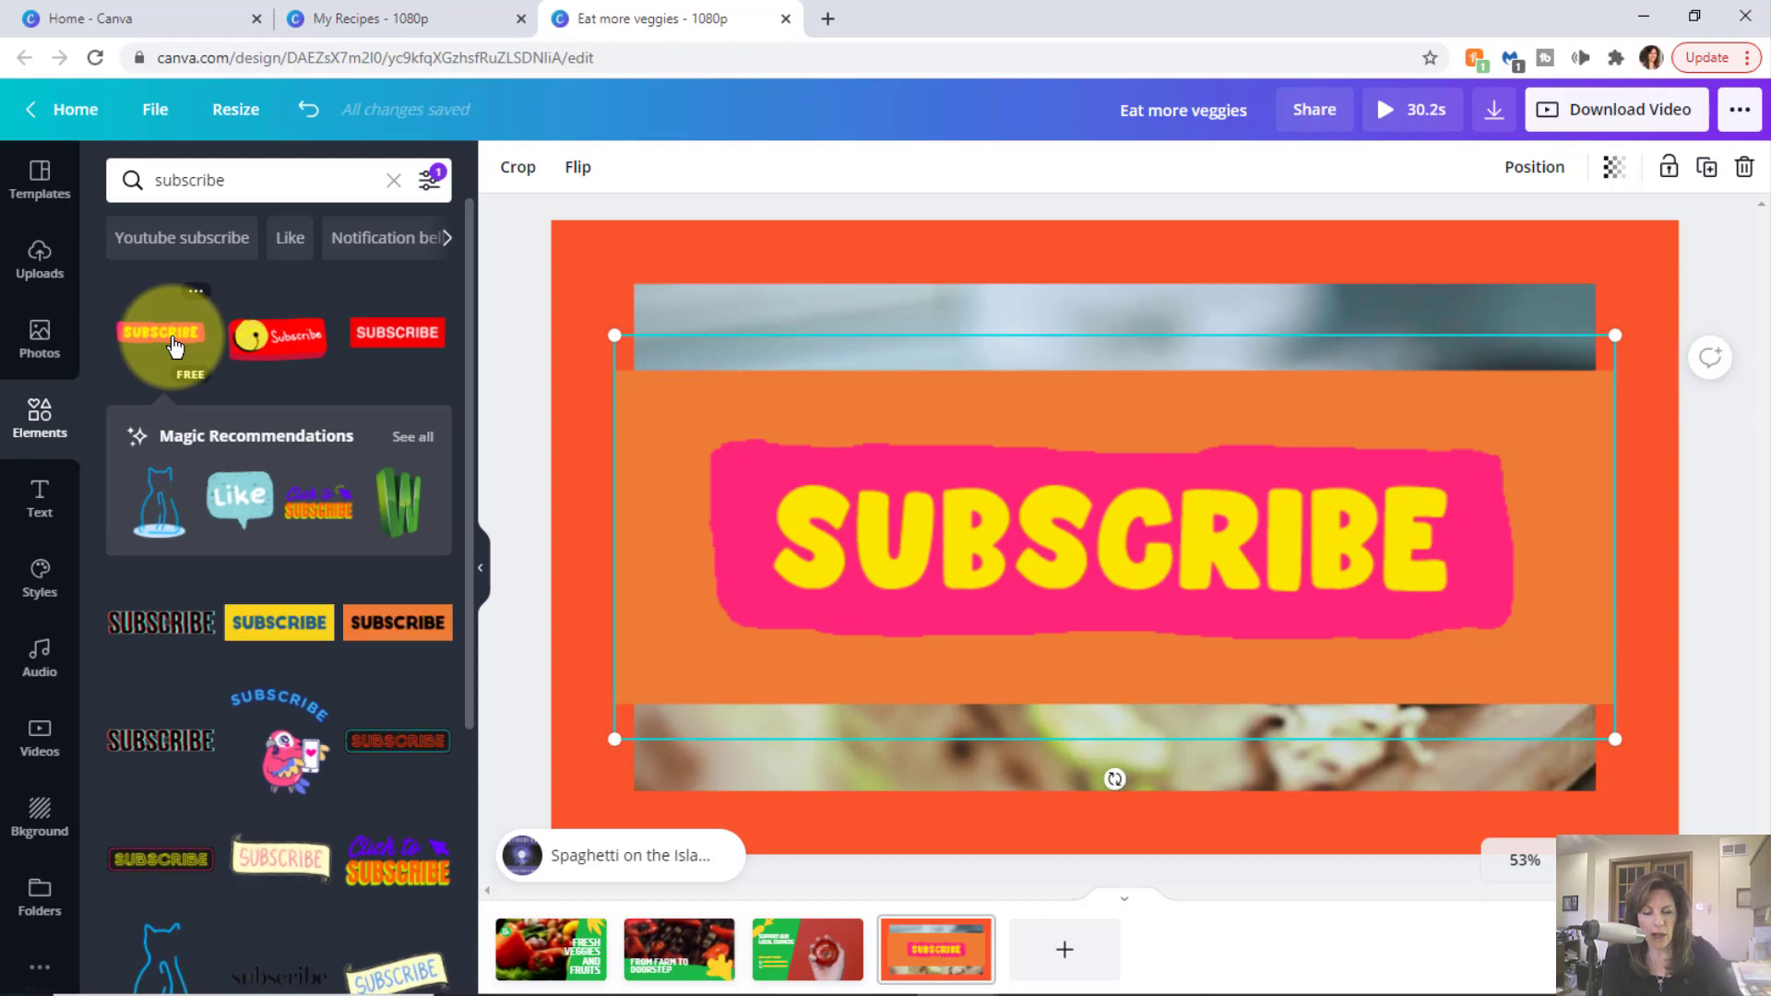
key("ctrl+z")
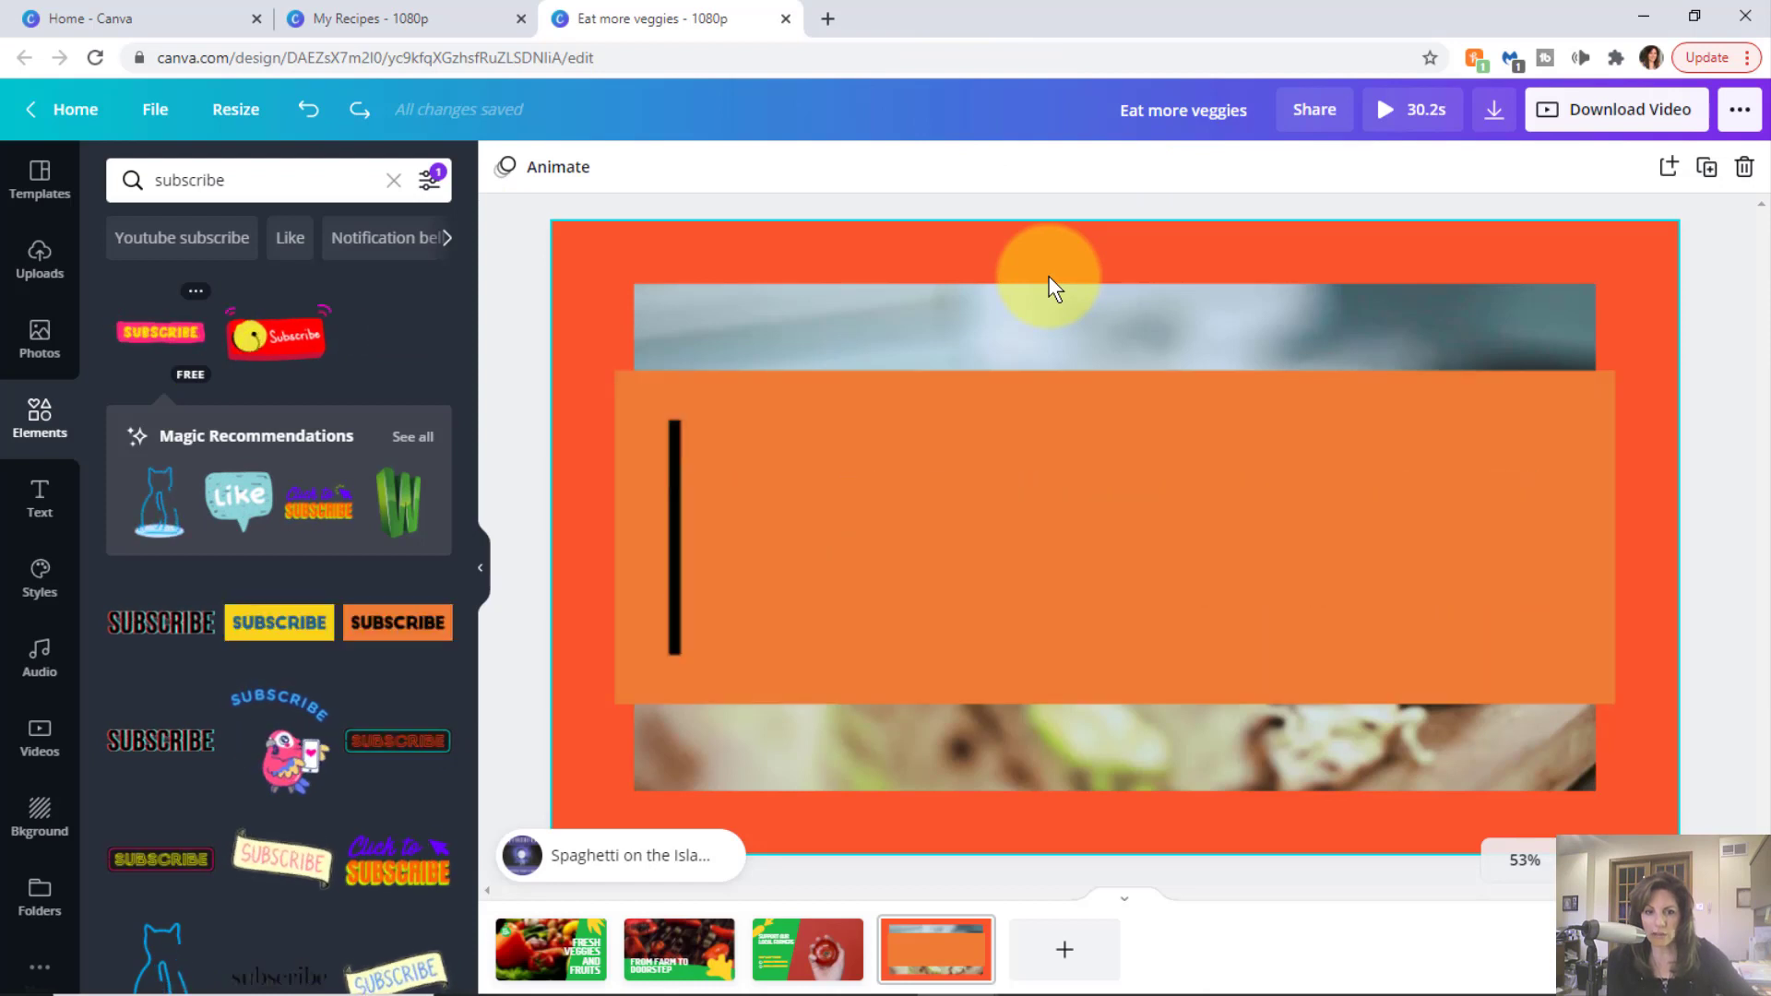
- Shrink the orange SUBSCRIBE sticker to under half its width and place it over the lower middle edge of the taco video
left_click(1132, 398)
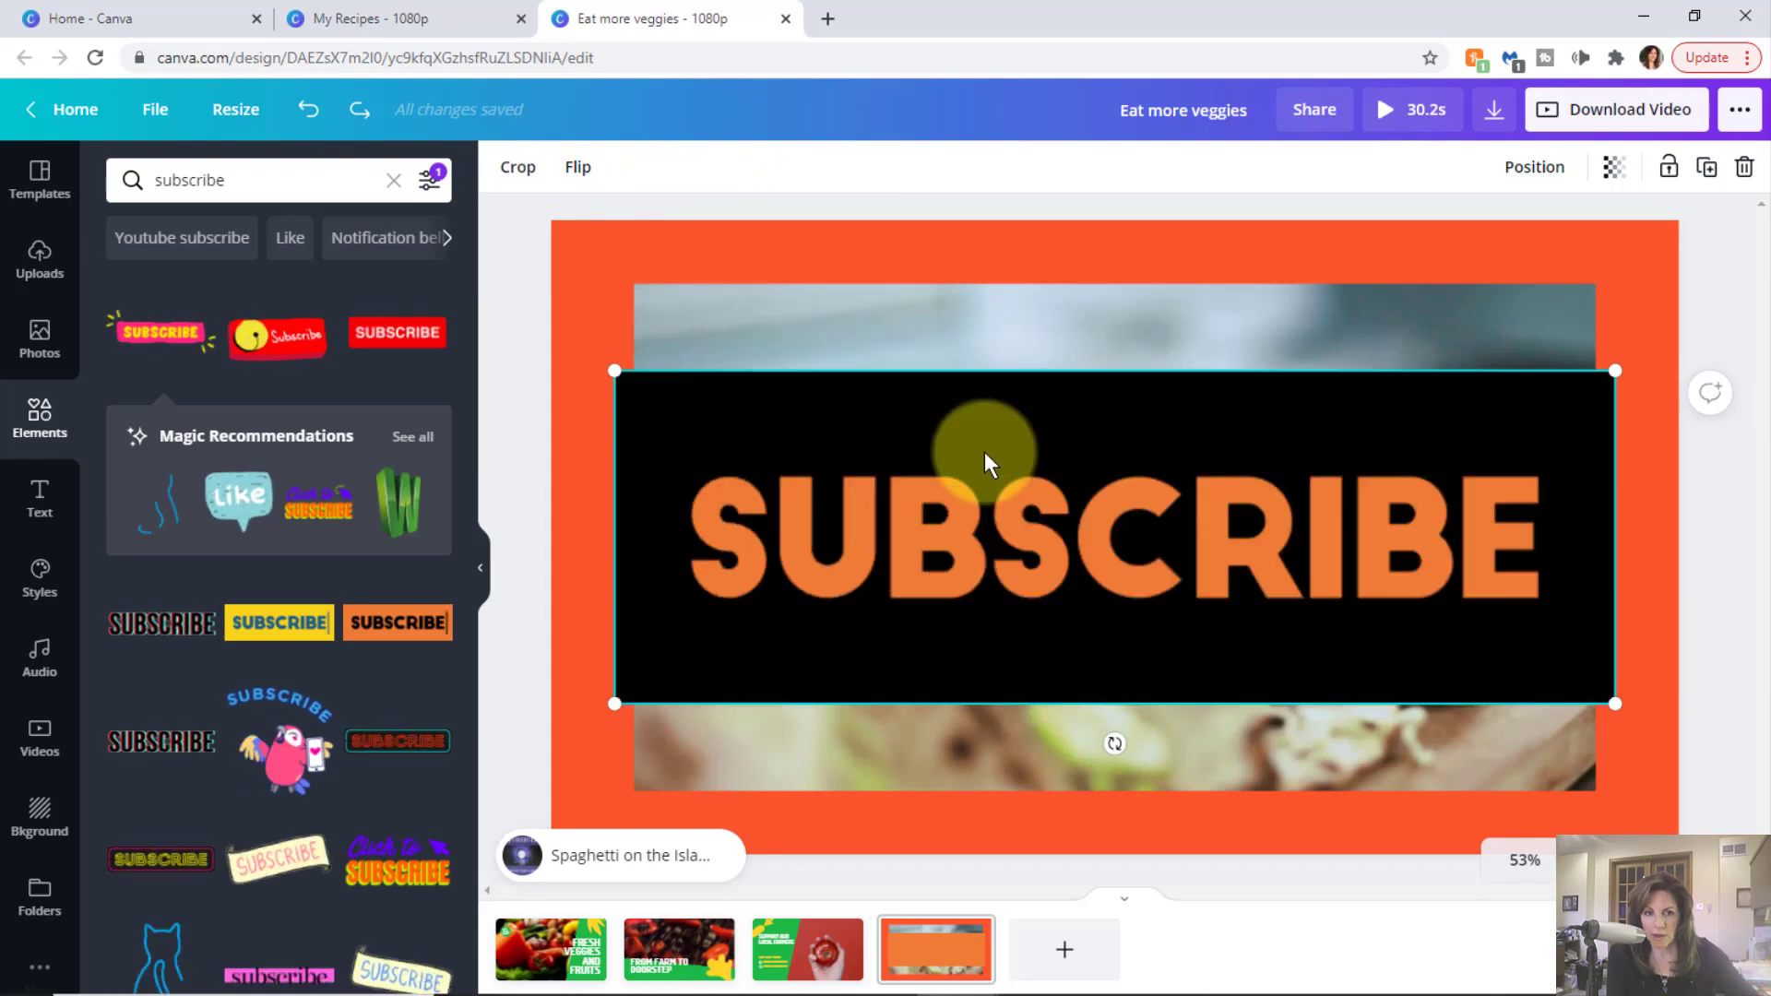
left_click_drag(639, 380, 1194, 563)
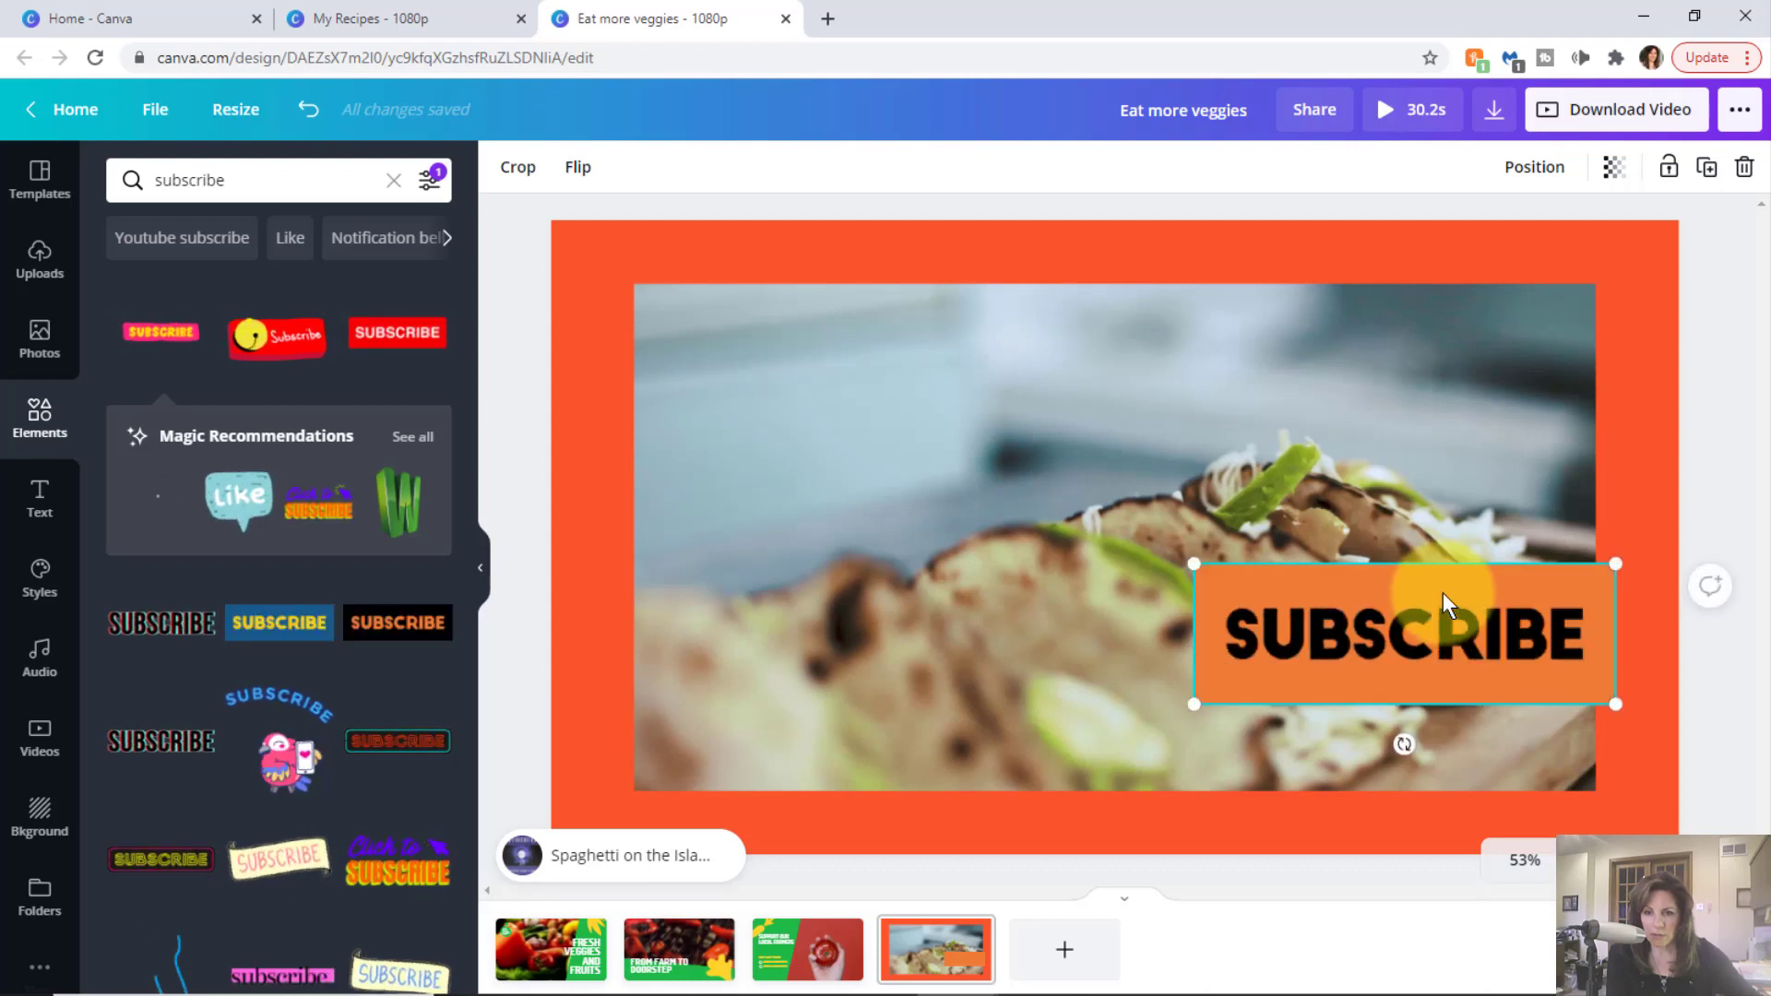
left_click_drag(1443, 598, 1144, 723)
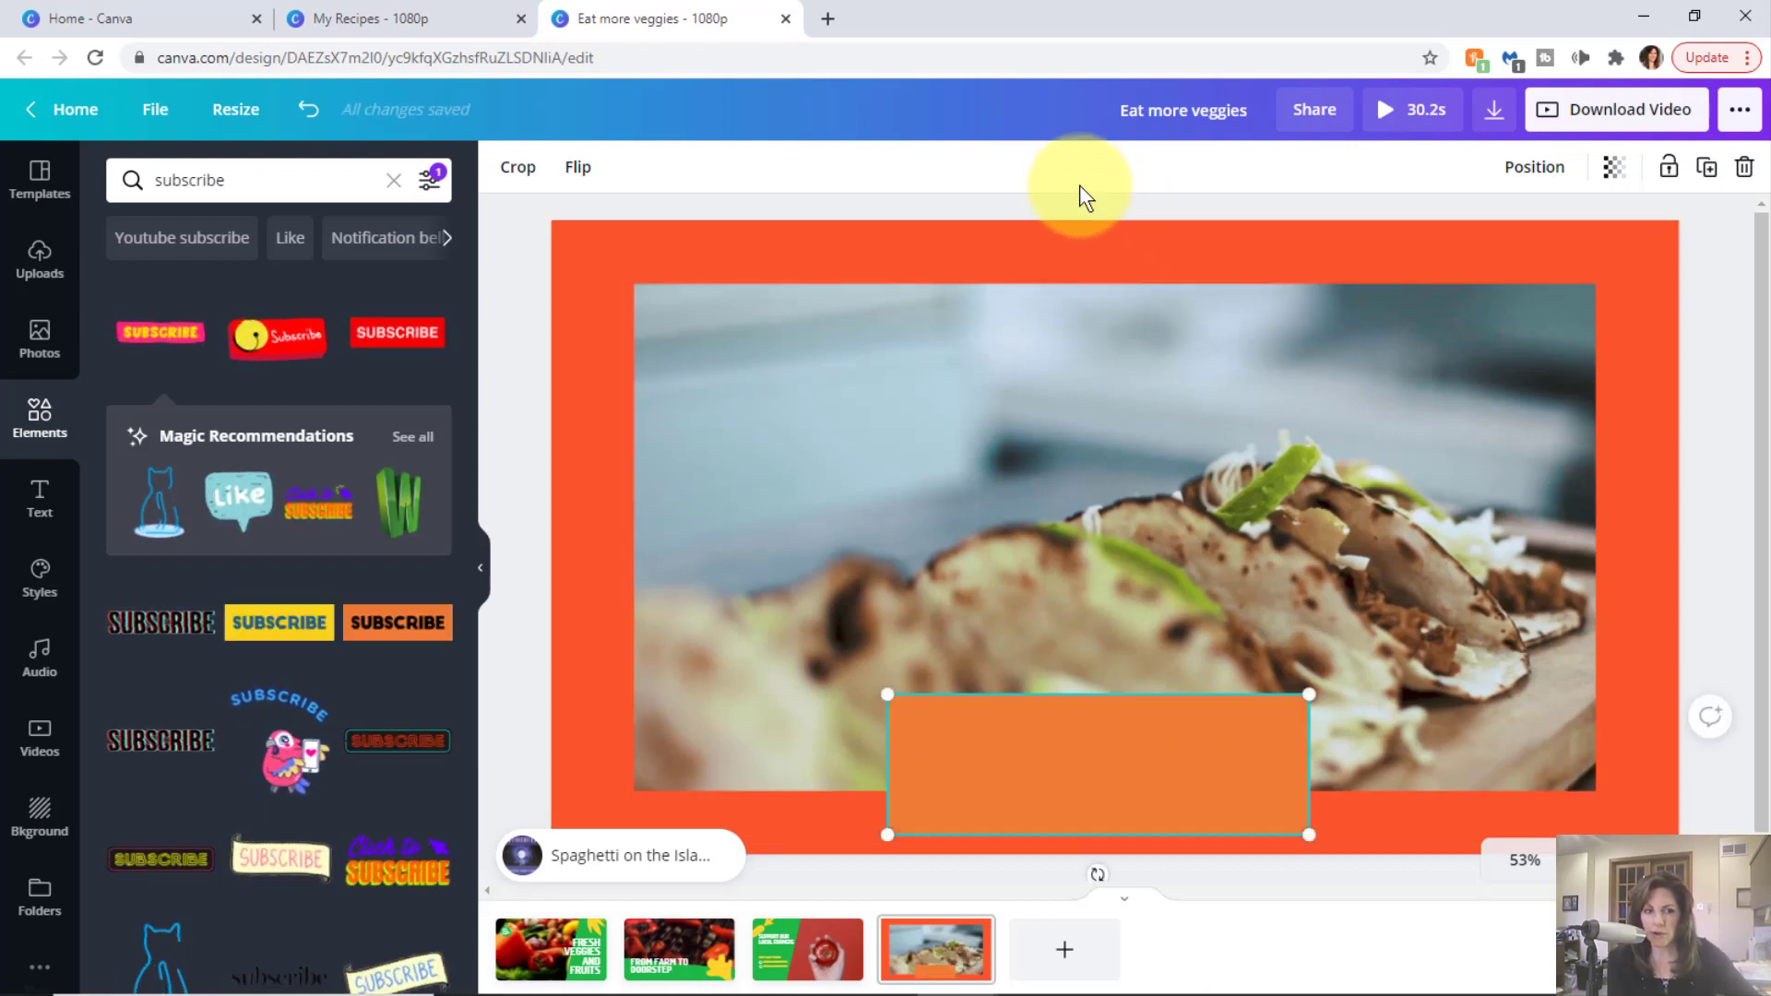
- Download all 4 pages as an MP4 (high quality video) and dismiss the saved-design message
left_click(1587, 115)
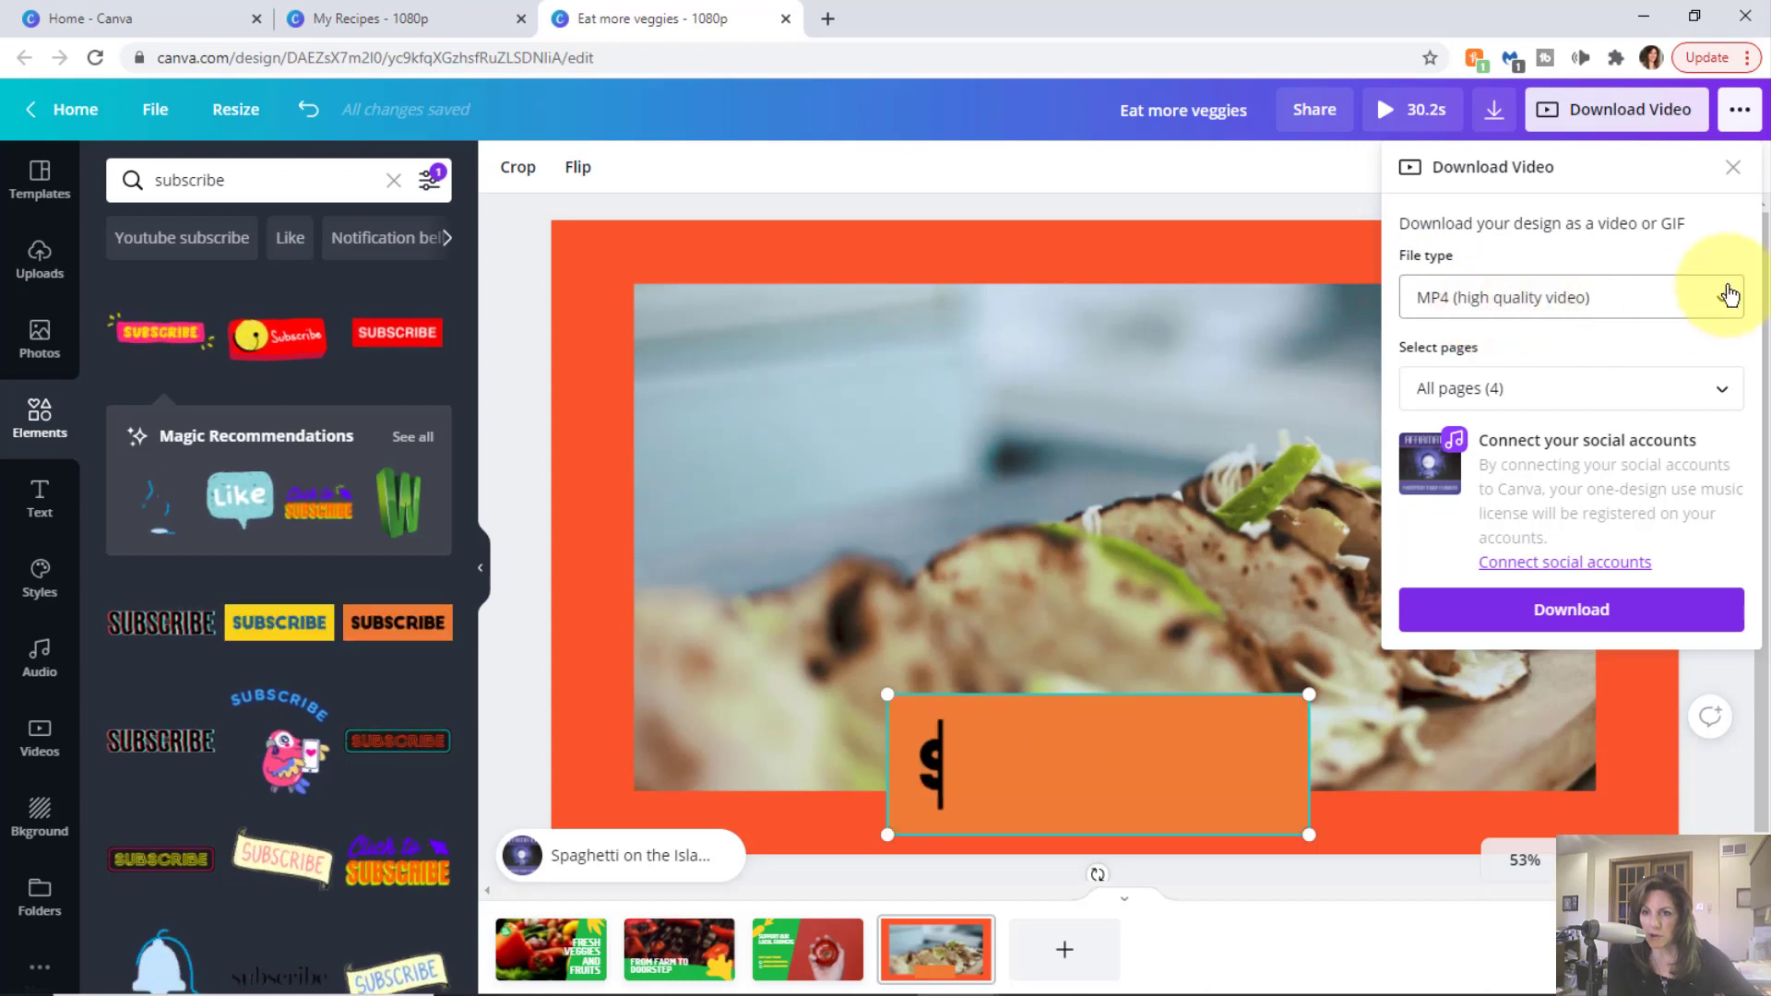
left_click(1494, 314)
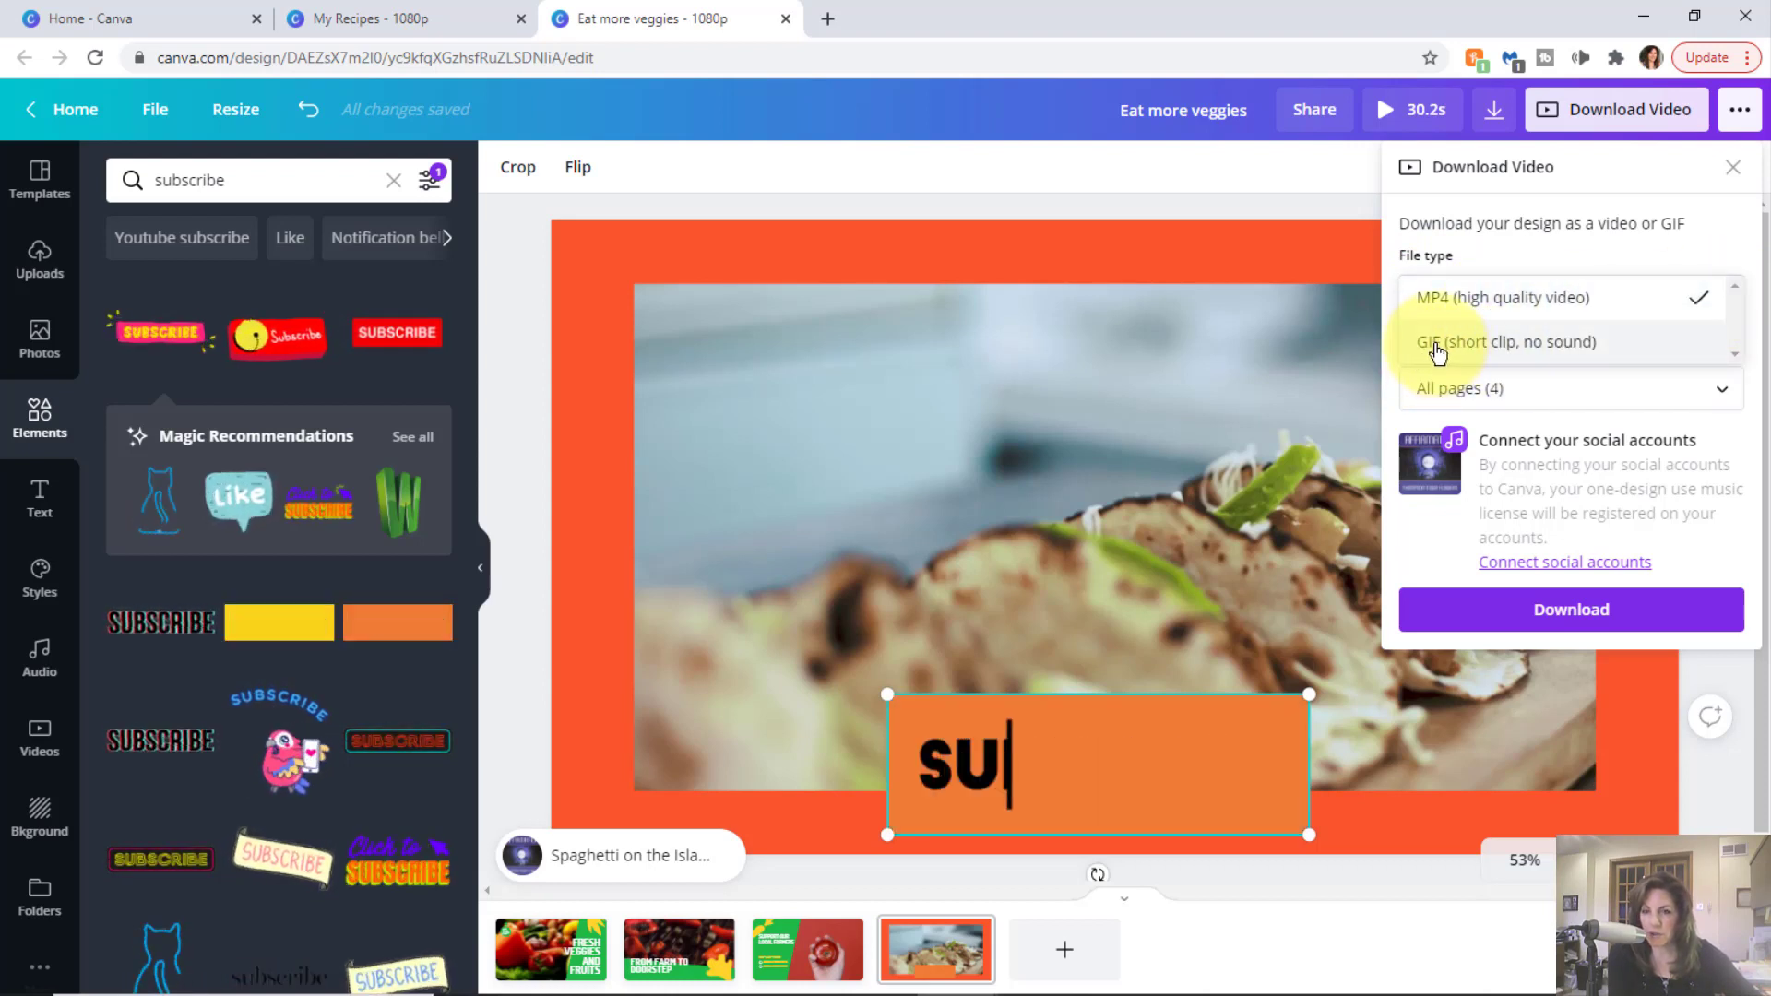
left_click(1521, 307)
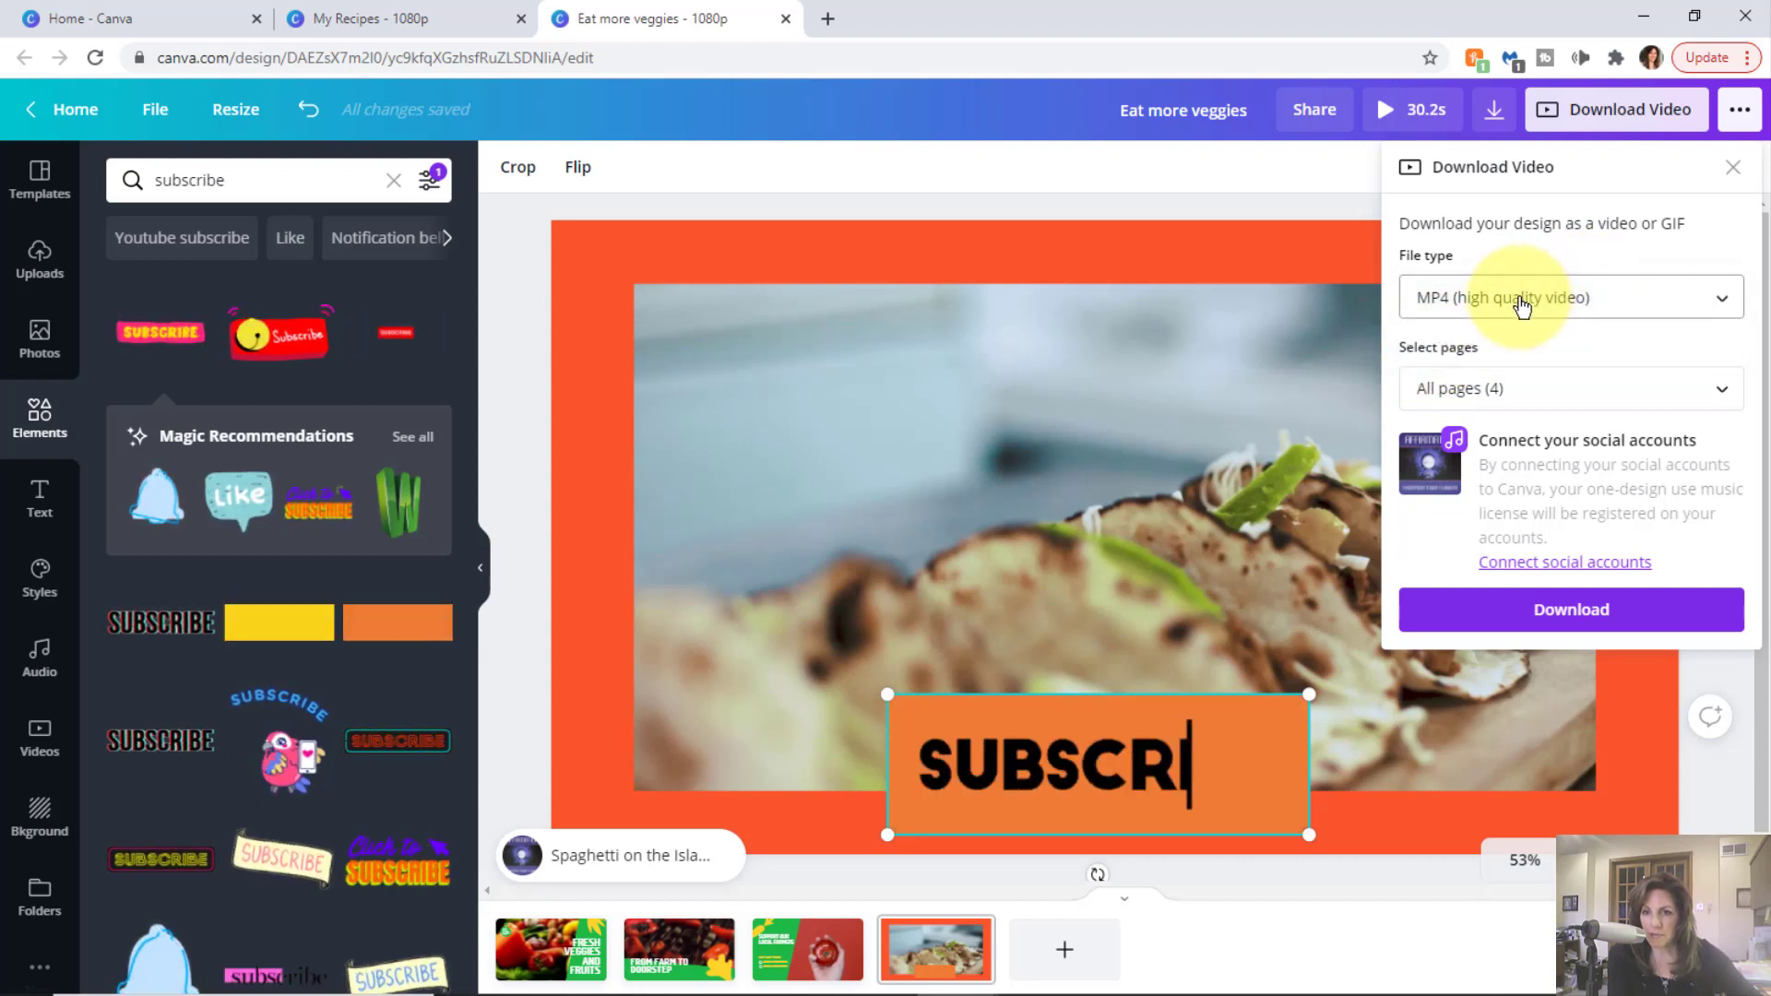
left_click(1565, 613)
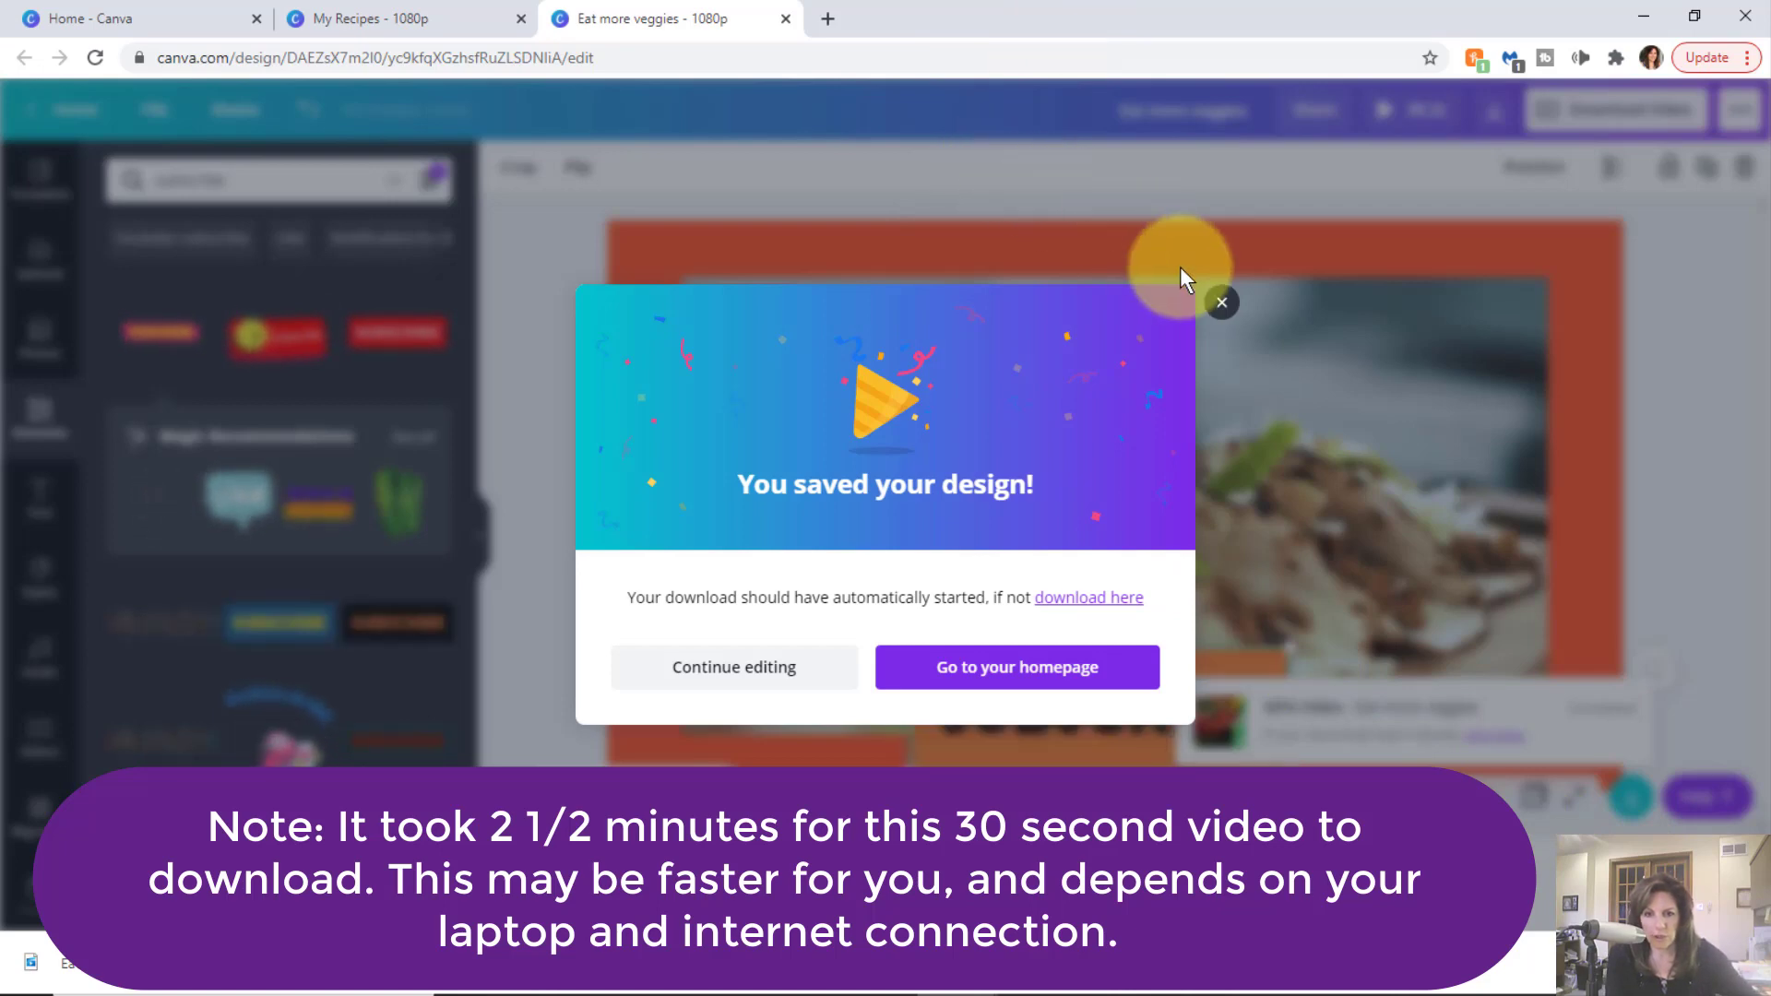
left_click(1223, 307)
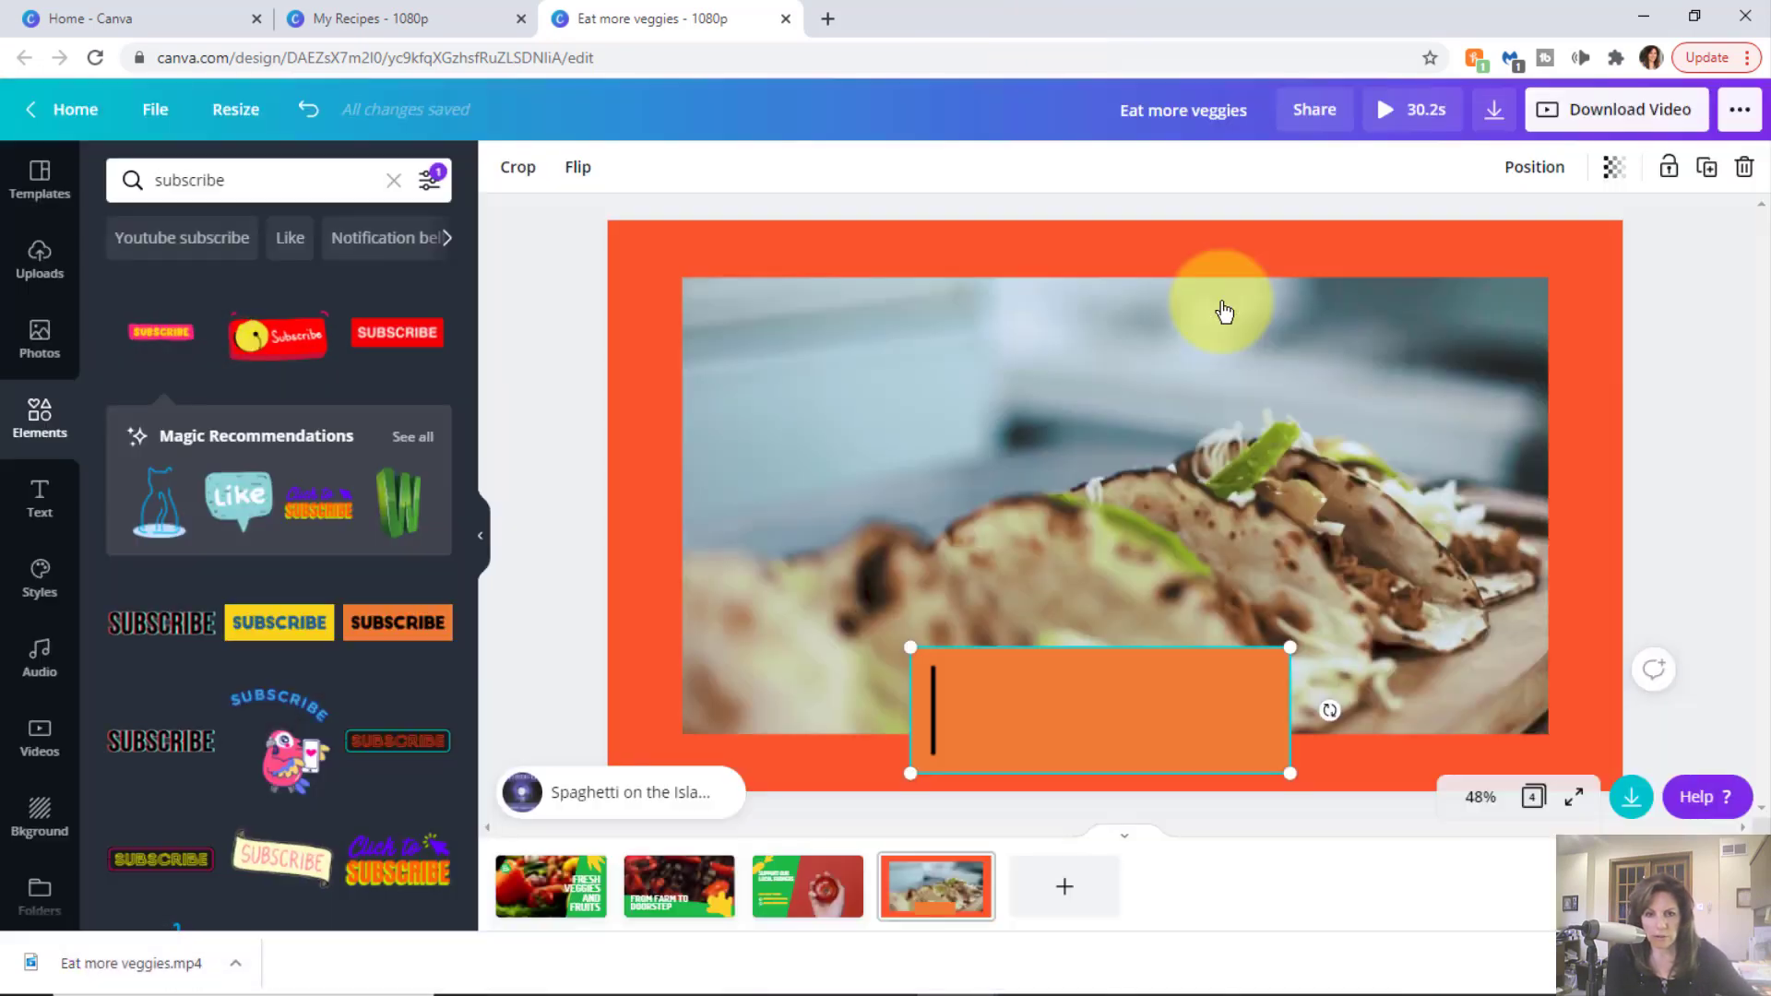
- Return to the Canva home page and browse the template gallery, including the Facebook Posts and Posters sections
left_click(170, 20)
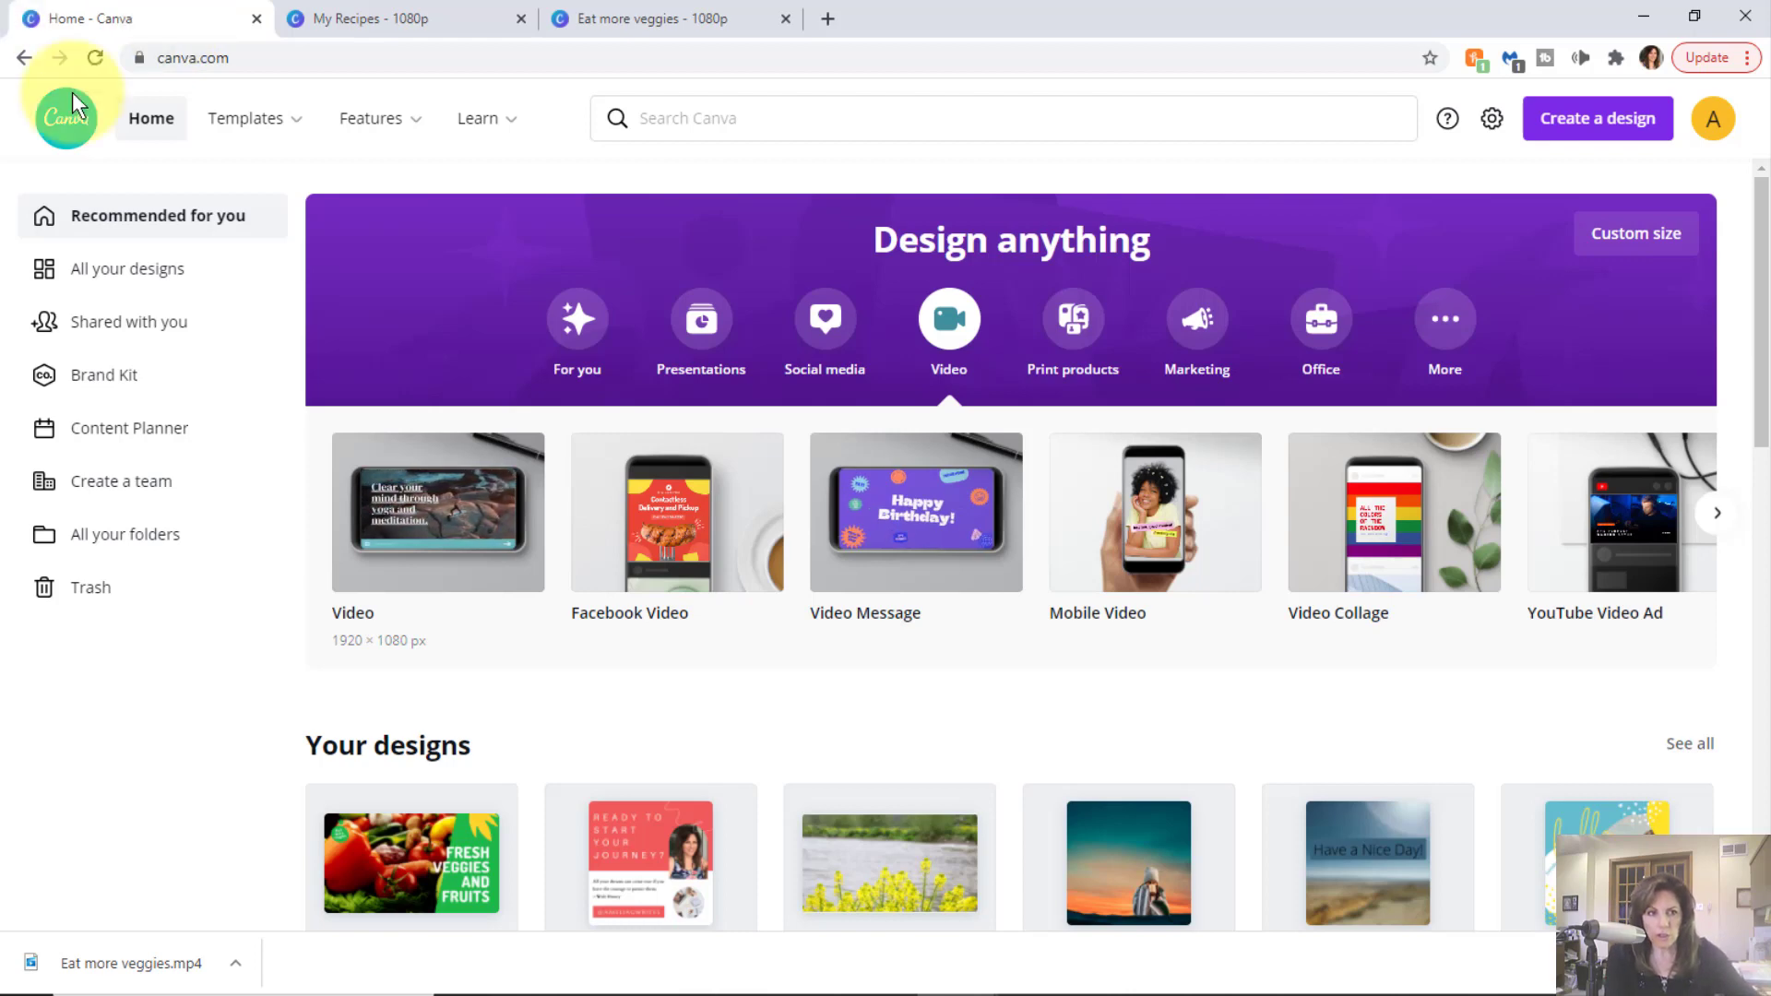
mouse_move(155, 146)
mouse_move(259, 129)
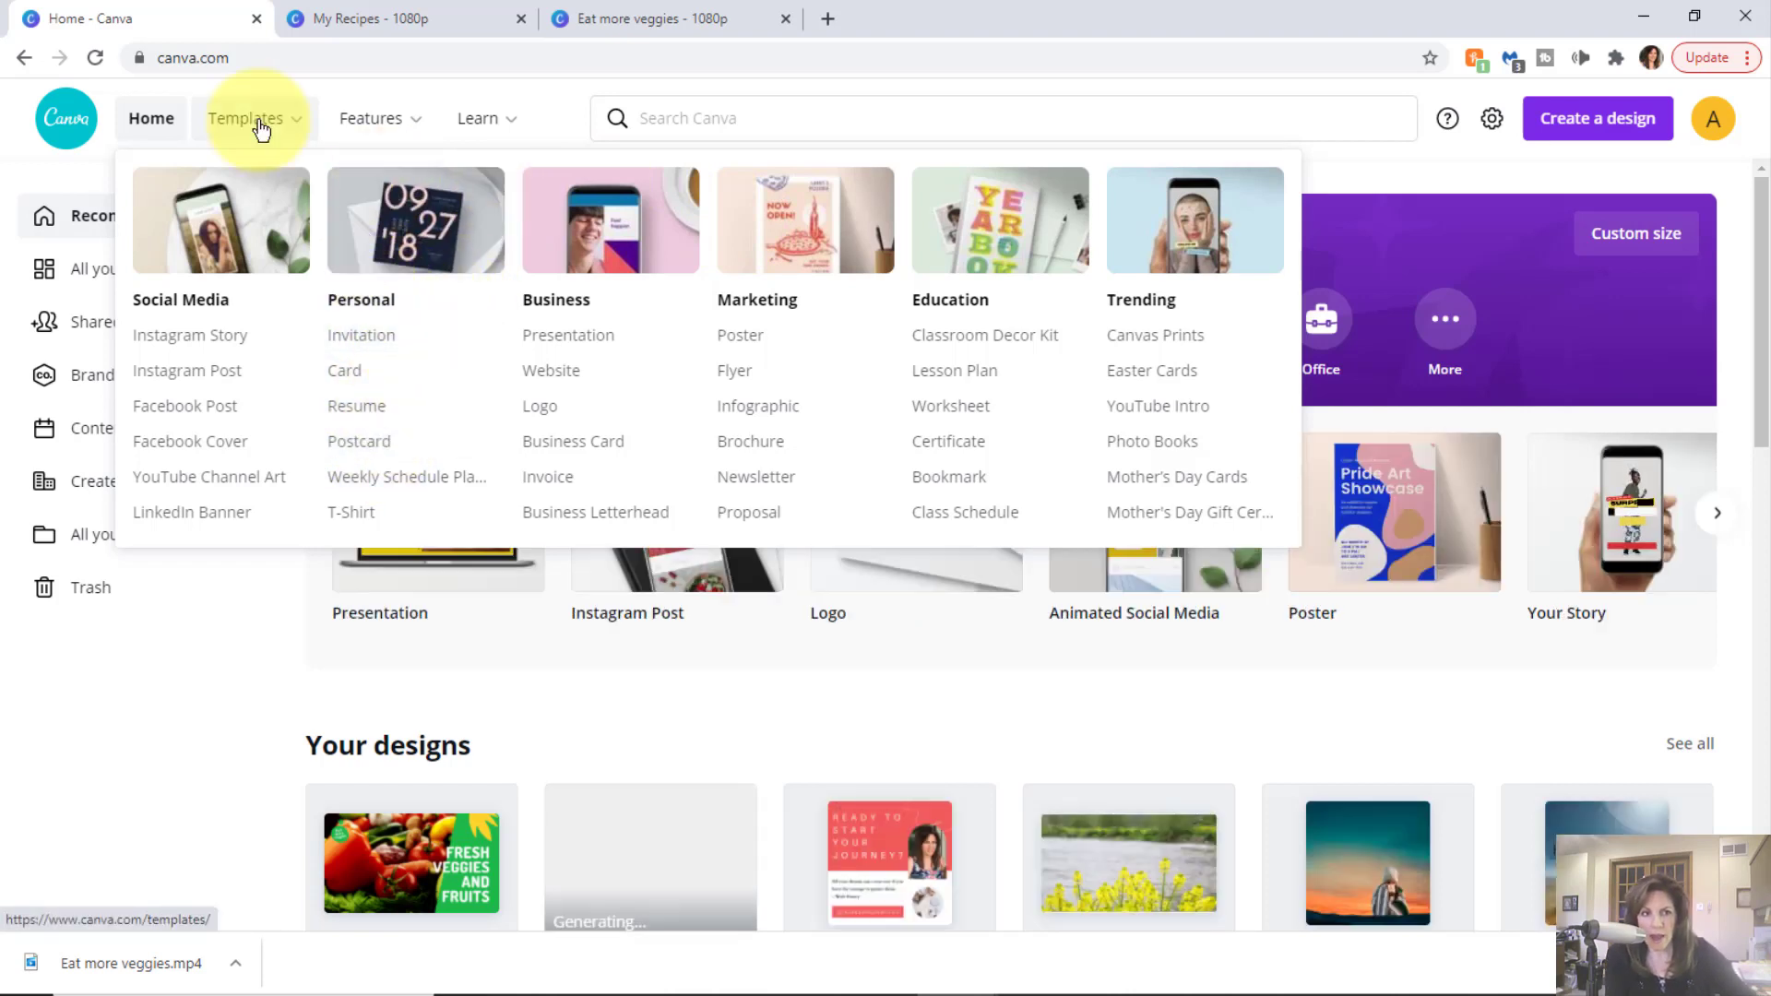
left_click(262, 130)
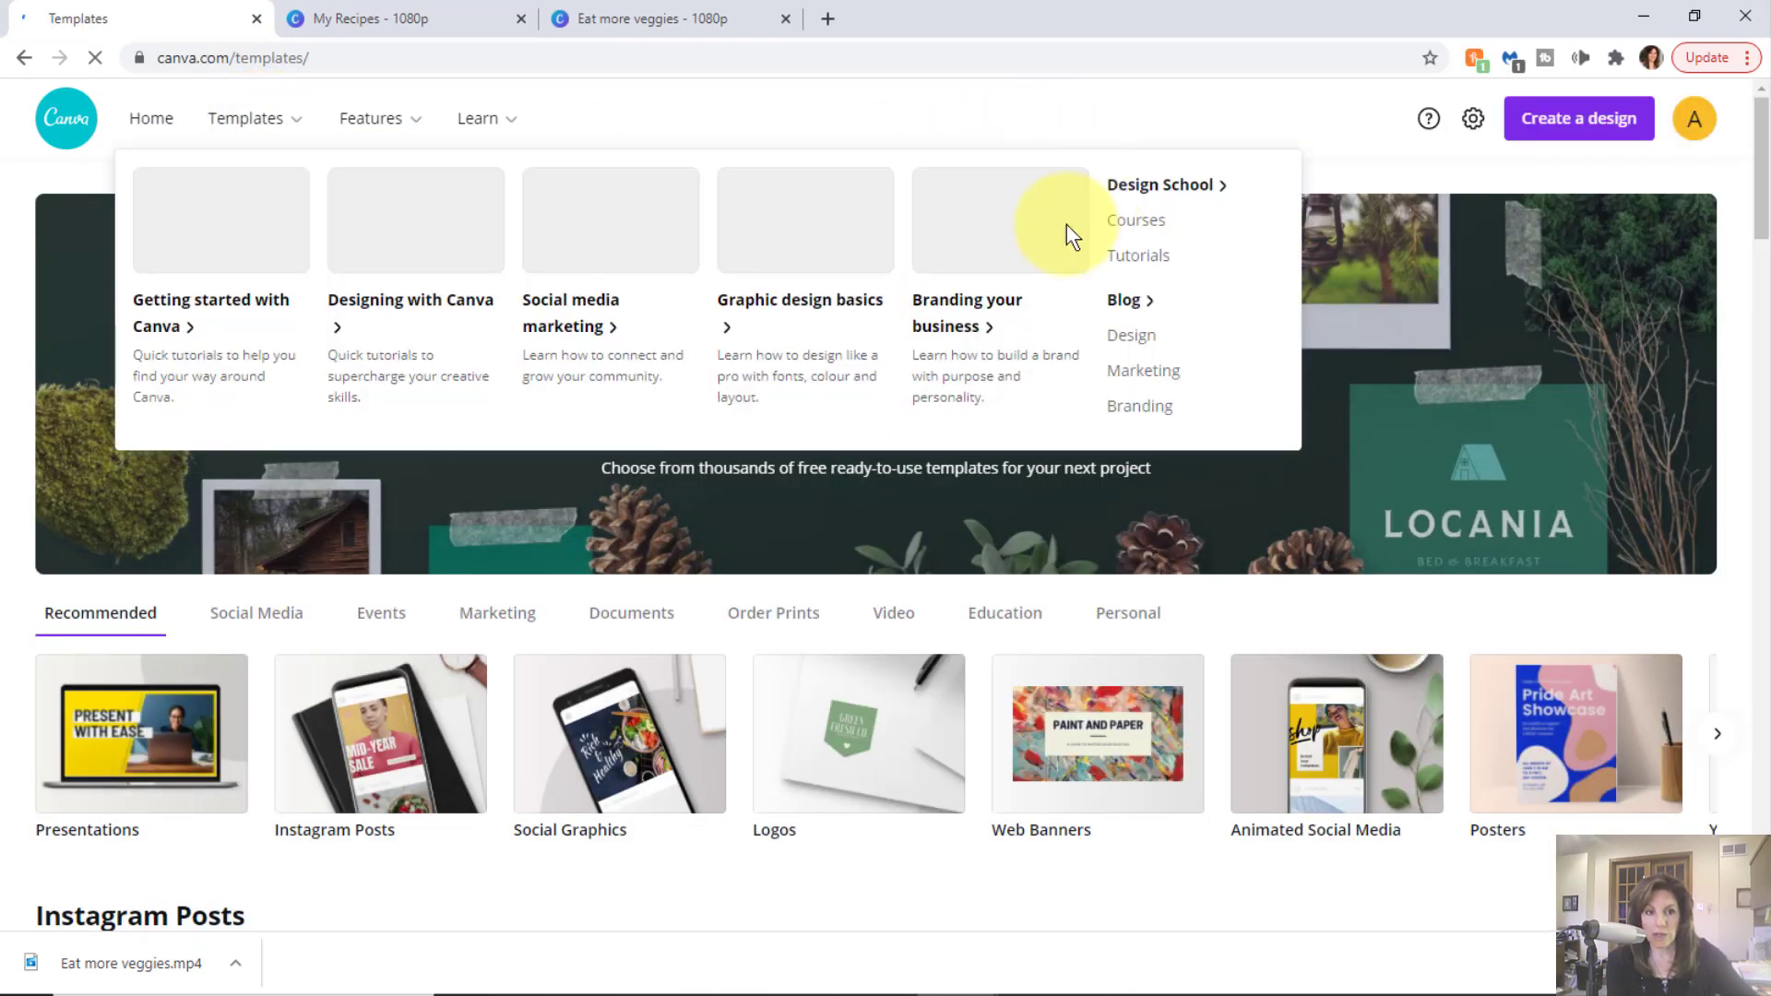
scroll(1166, 369, "down", 10)
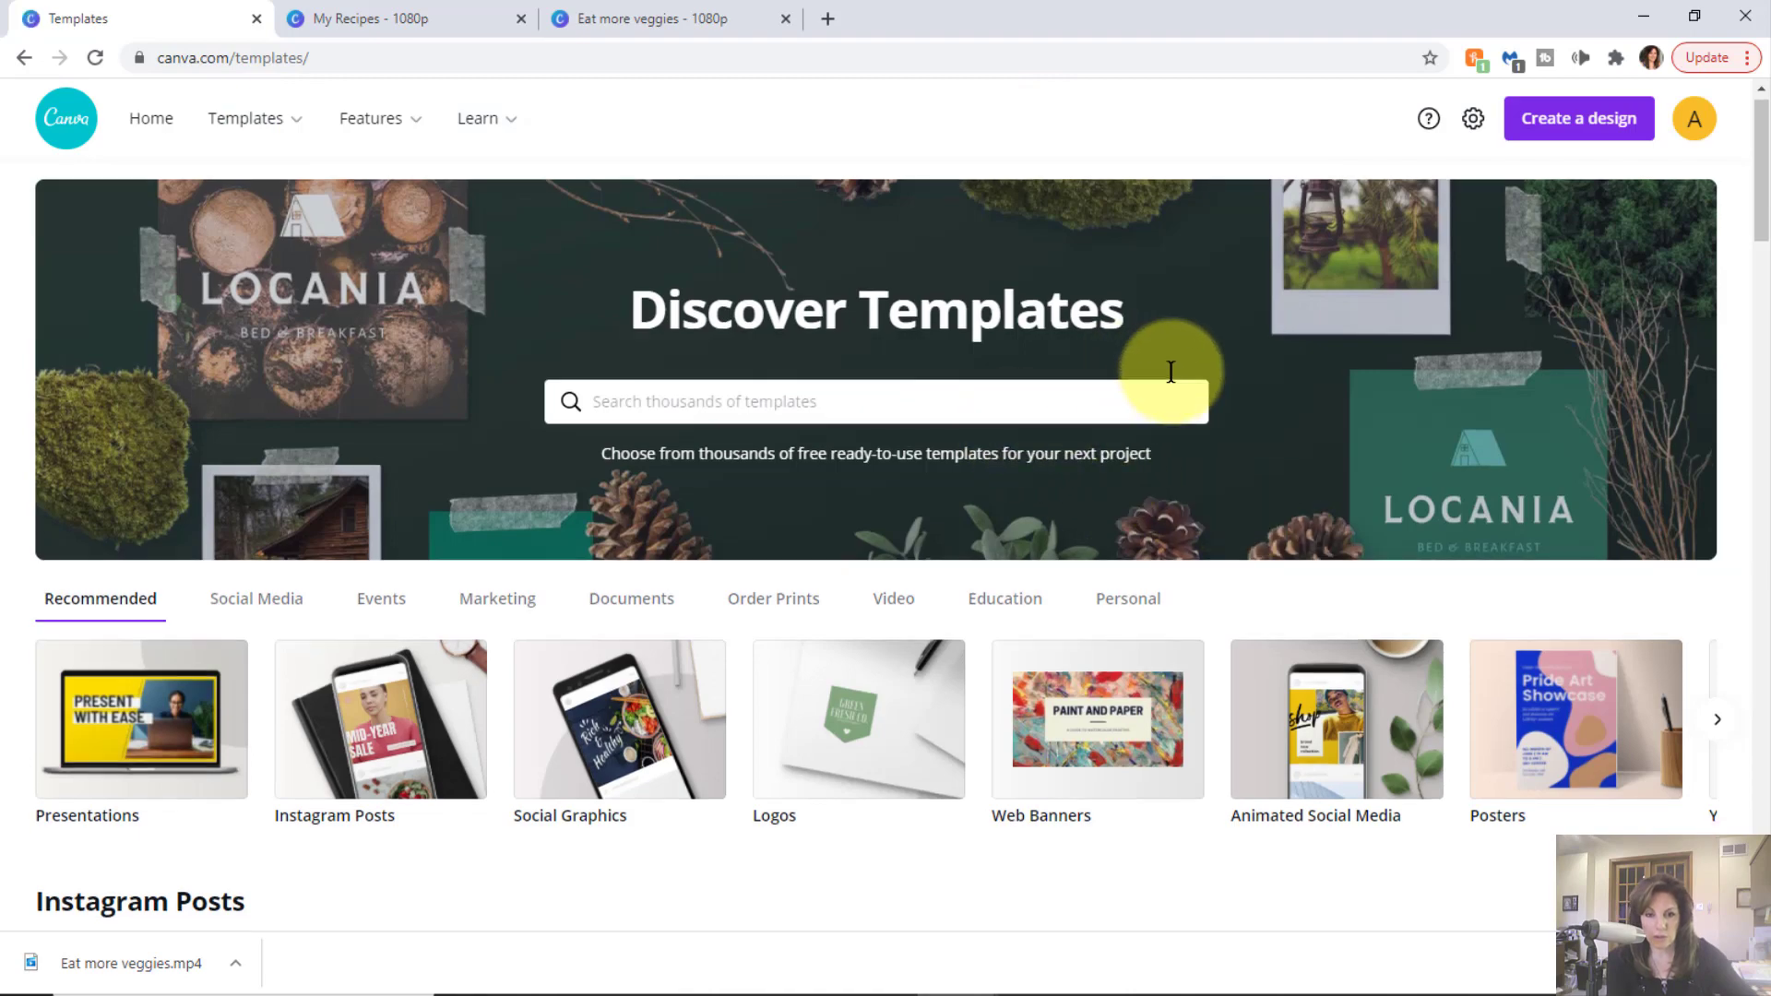
scroll(1235, 327, "down", 6)
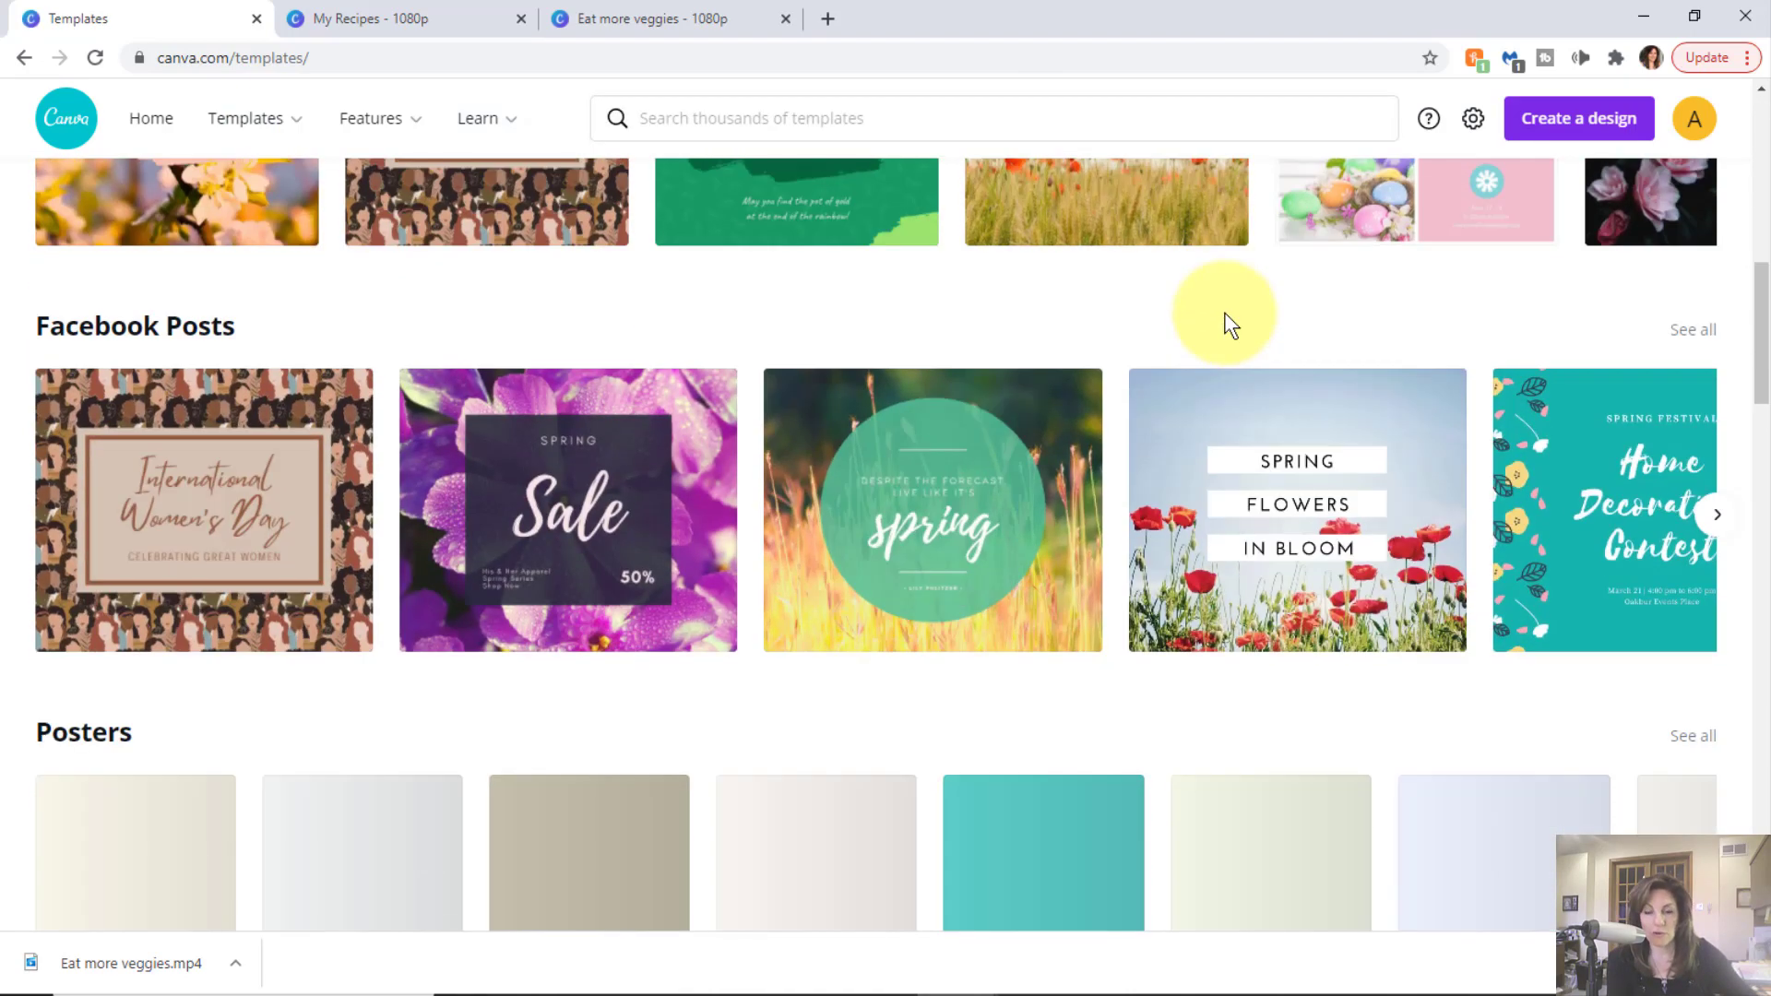
scroll(1208, 313, "up", 15)
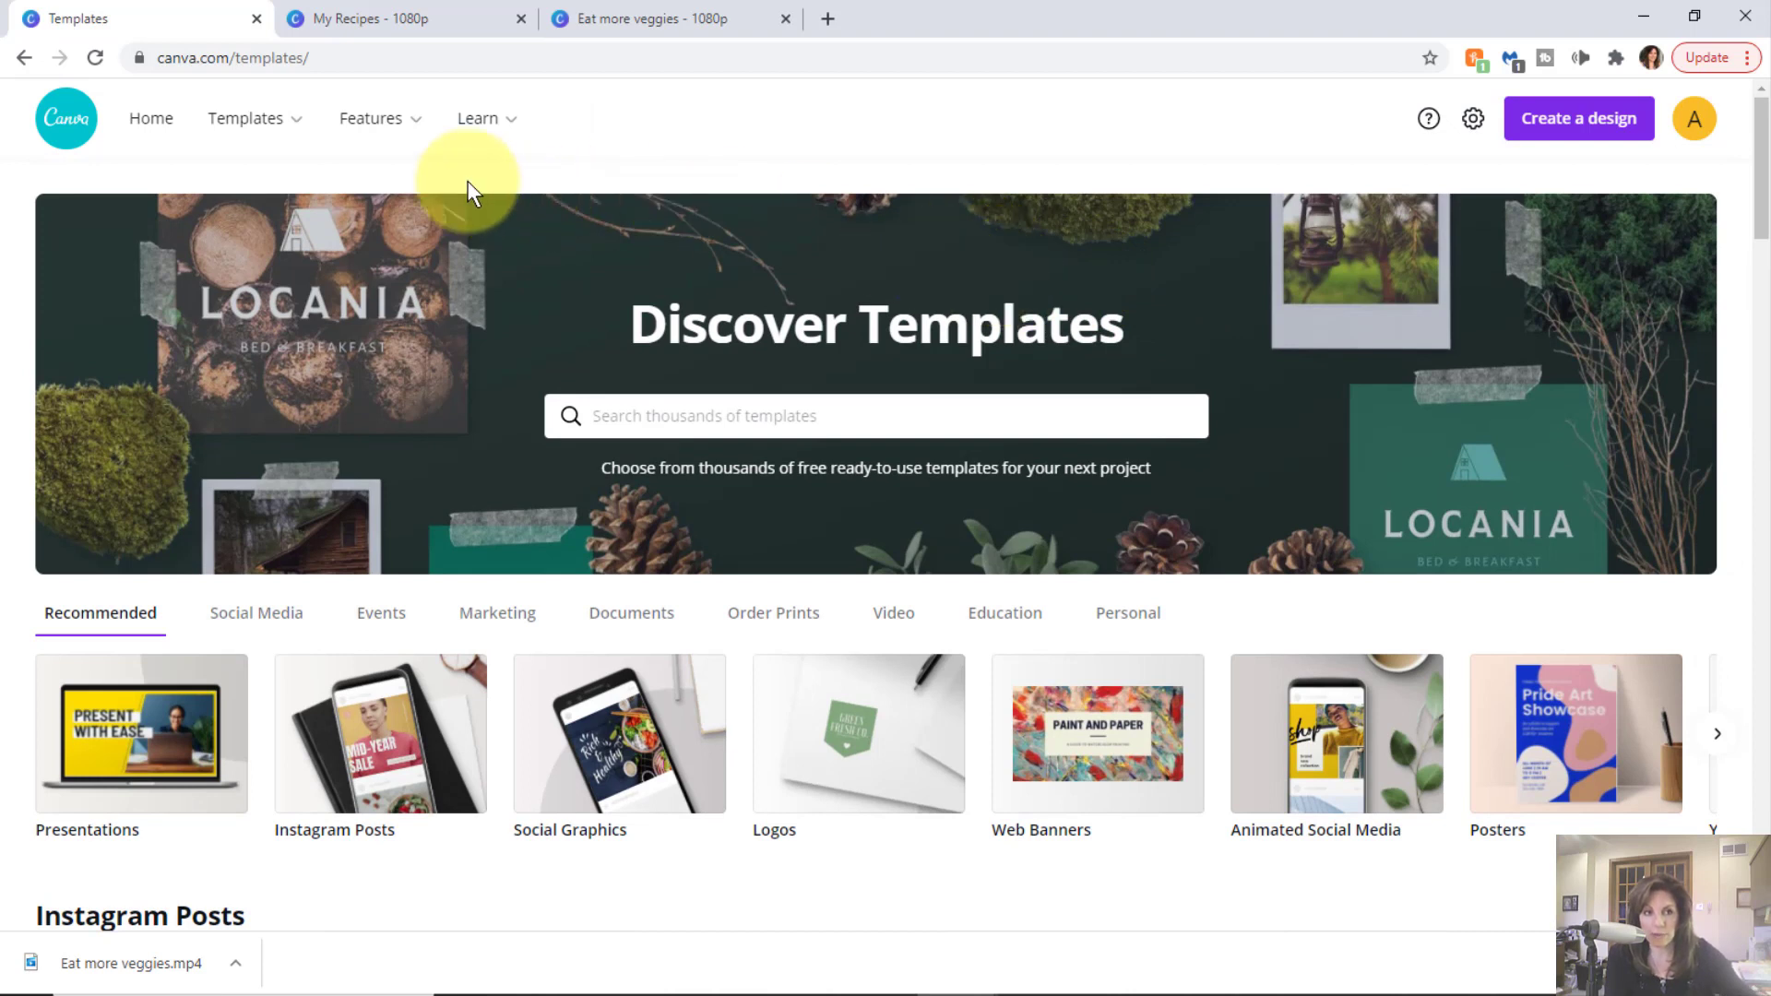
- Open the Features overview page and look through the descriptions of Teams, Textures and Image Cropper
mouse_move(378, 120)
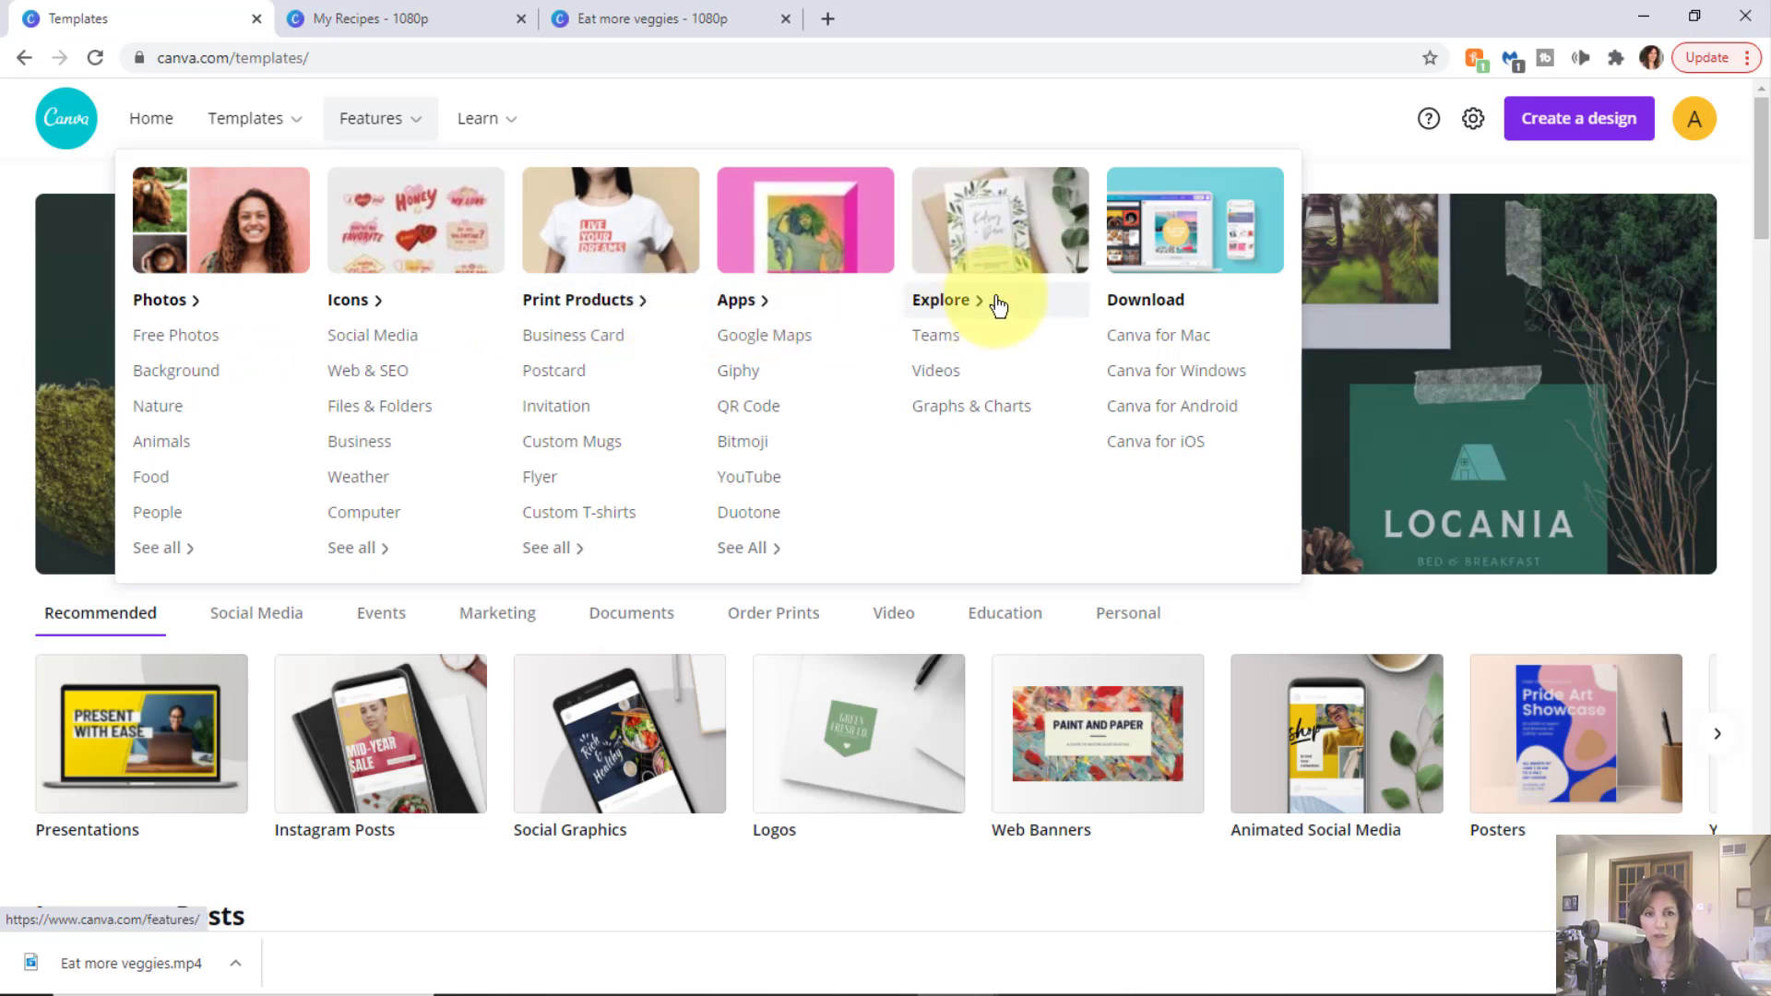
left_click(385, 124)
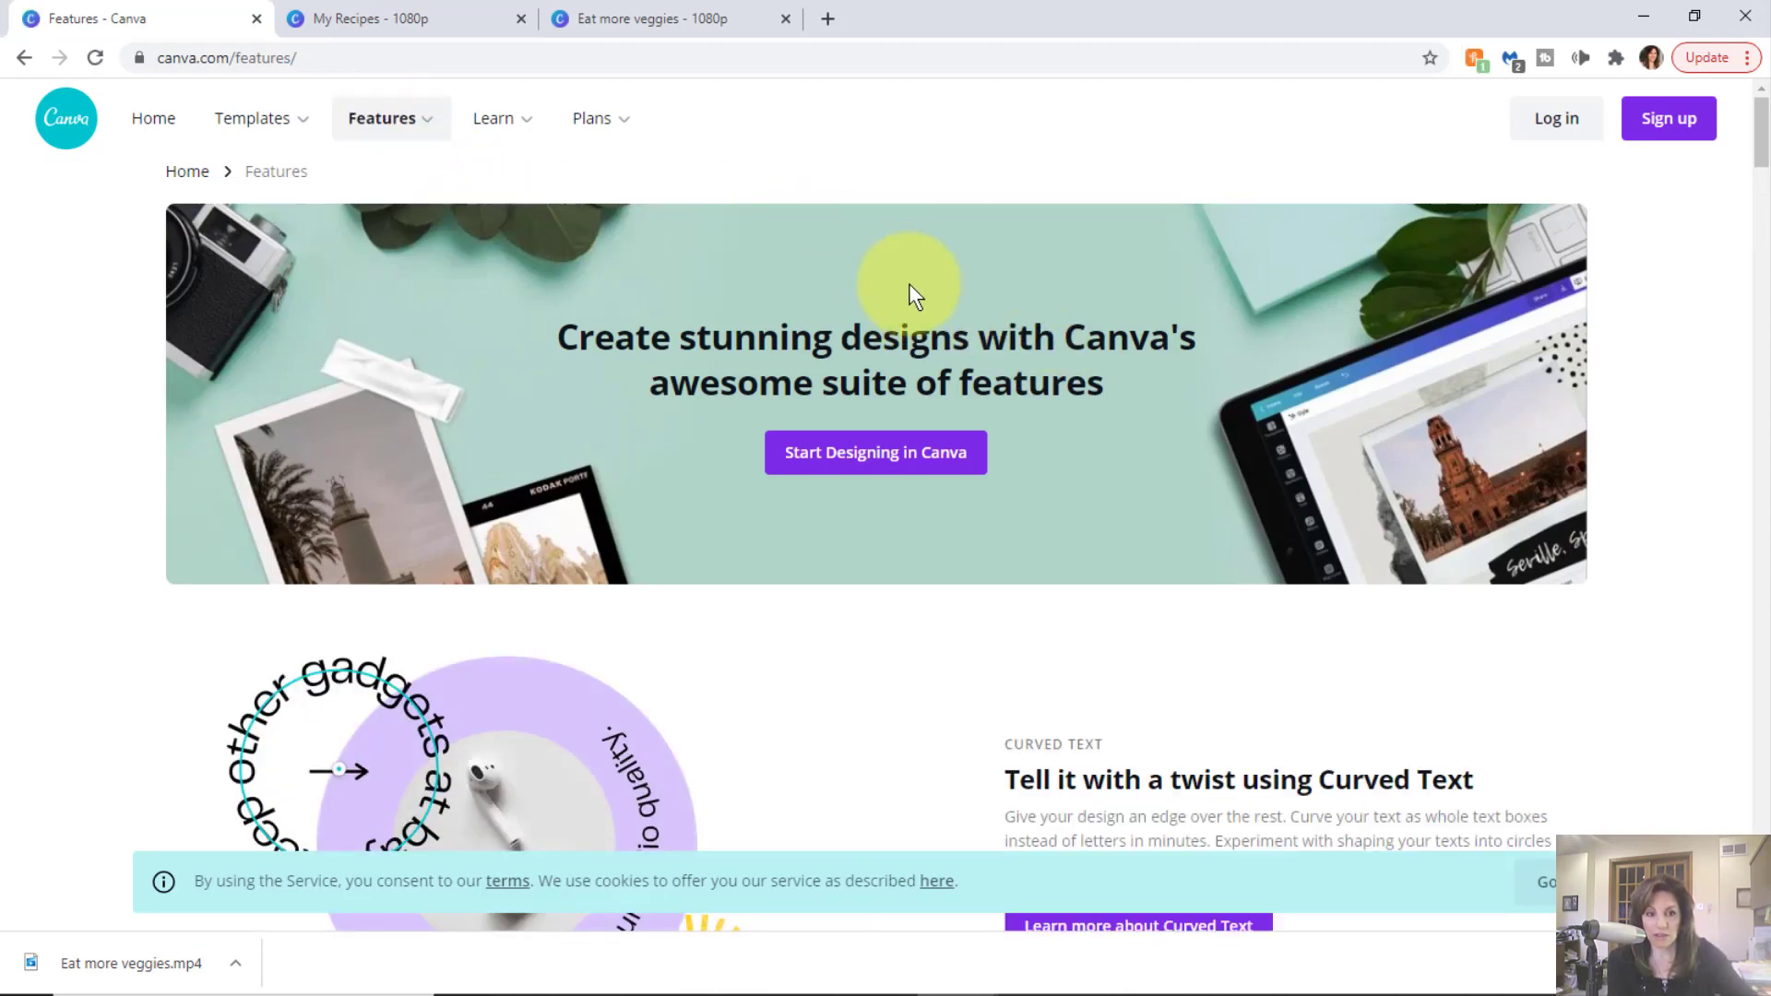
scroll(911, 288, "down", 12)
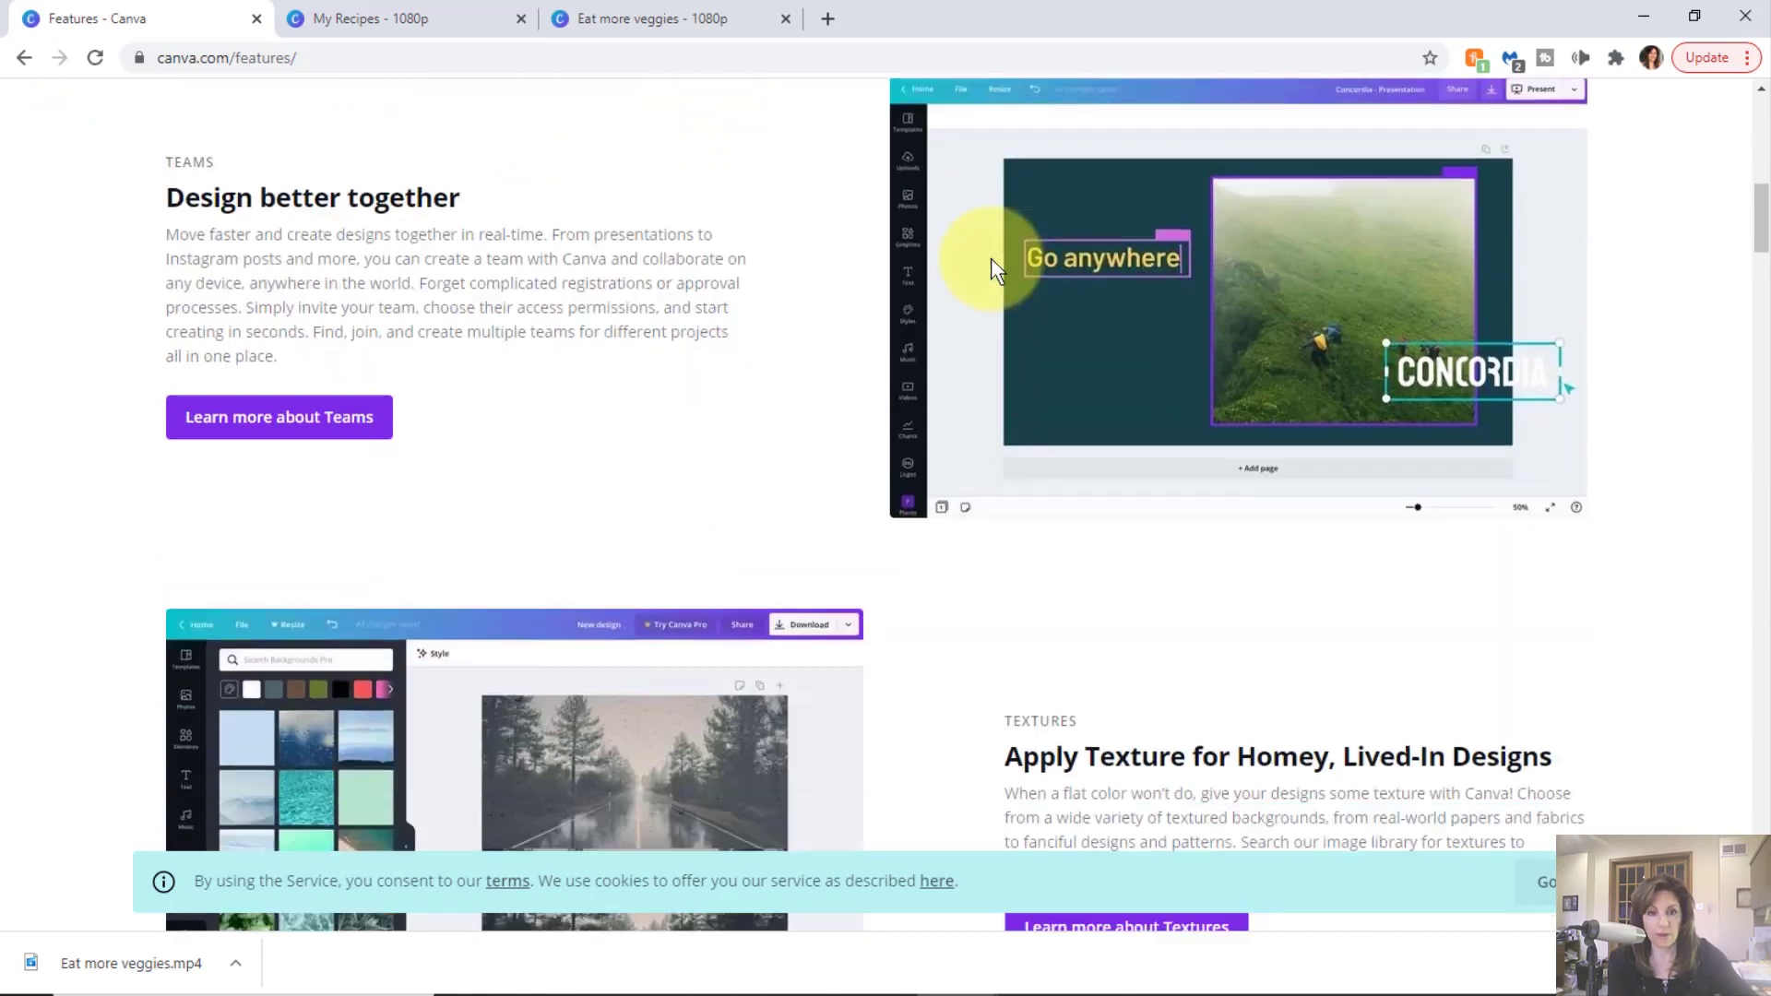
scroll(1006, 263, "down", 4)
scroll(1305, 176, "down", 5)
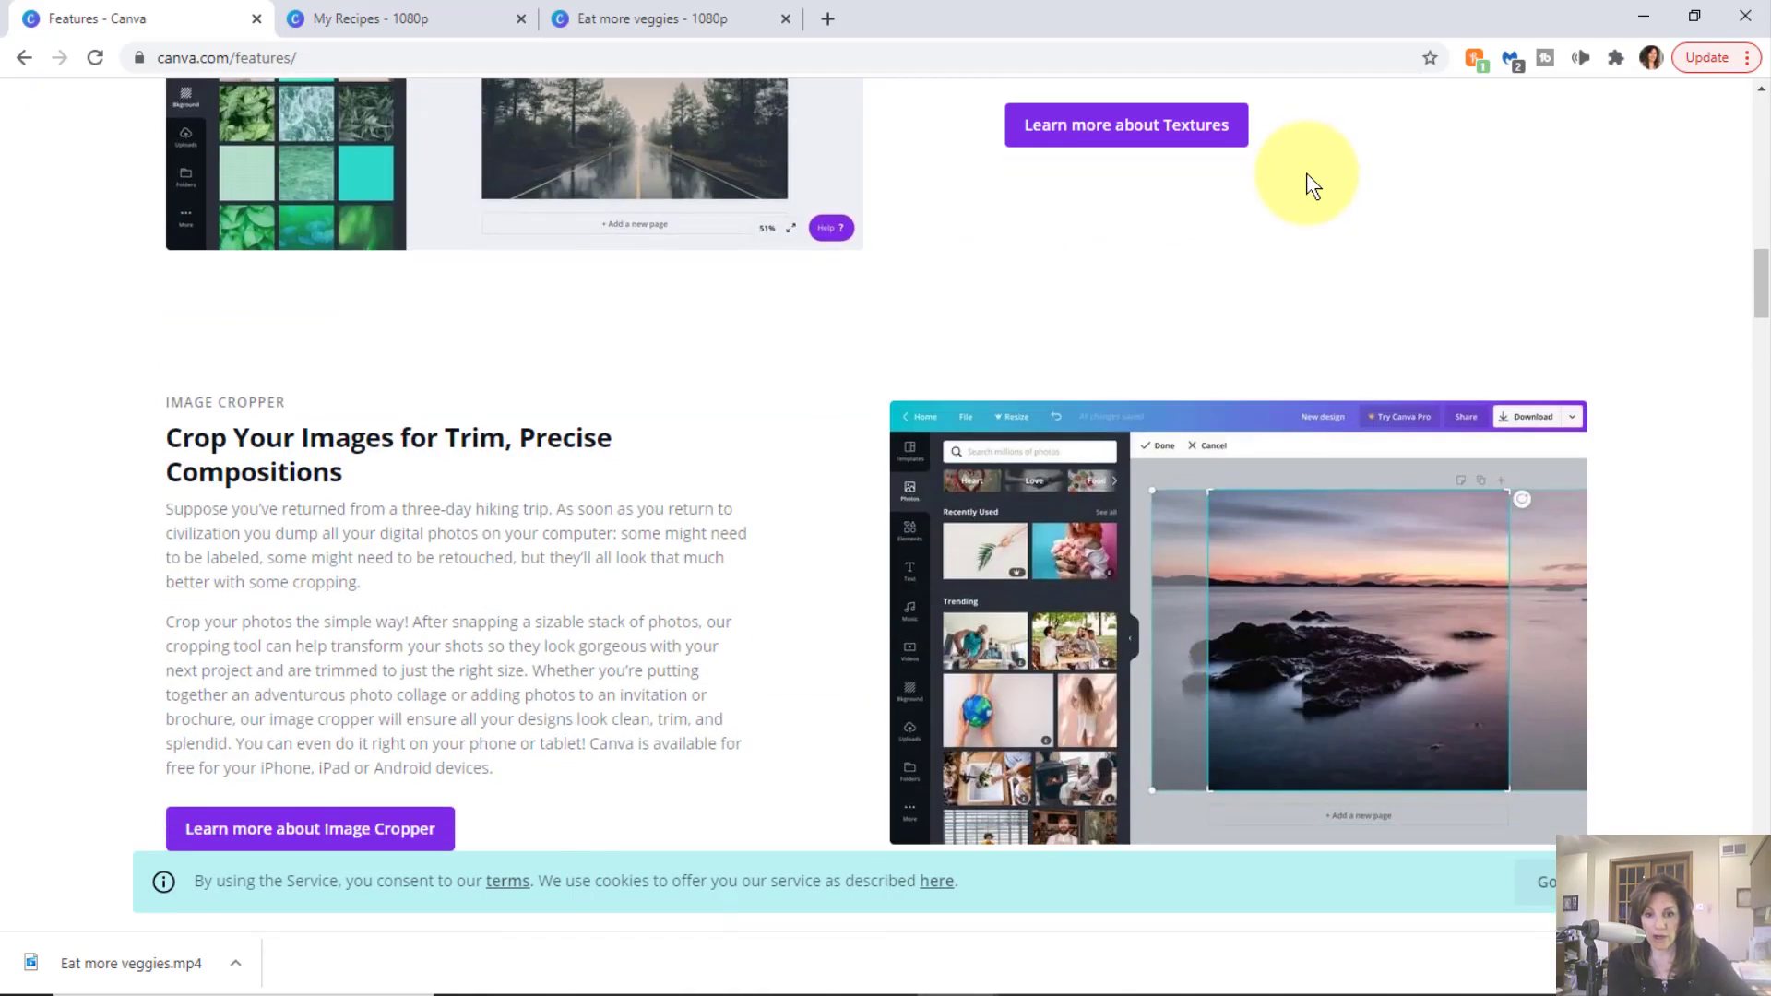
scroll(1306, 174, "down", 3)
scroll(1365, 147, "up", 5)
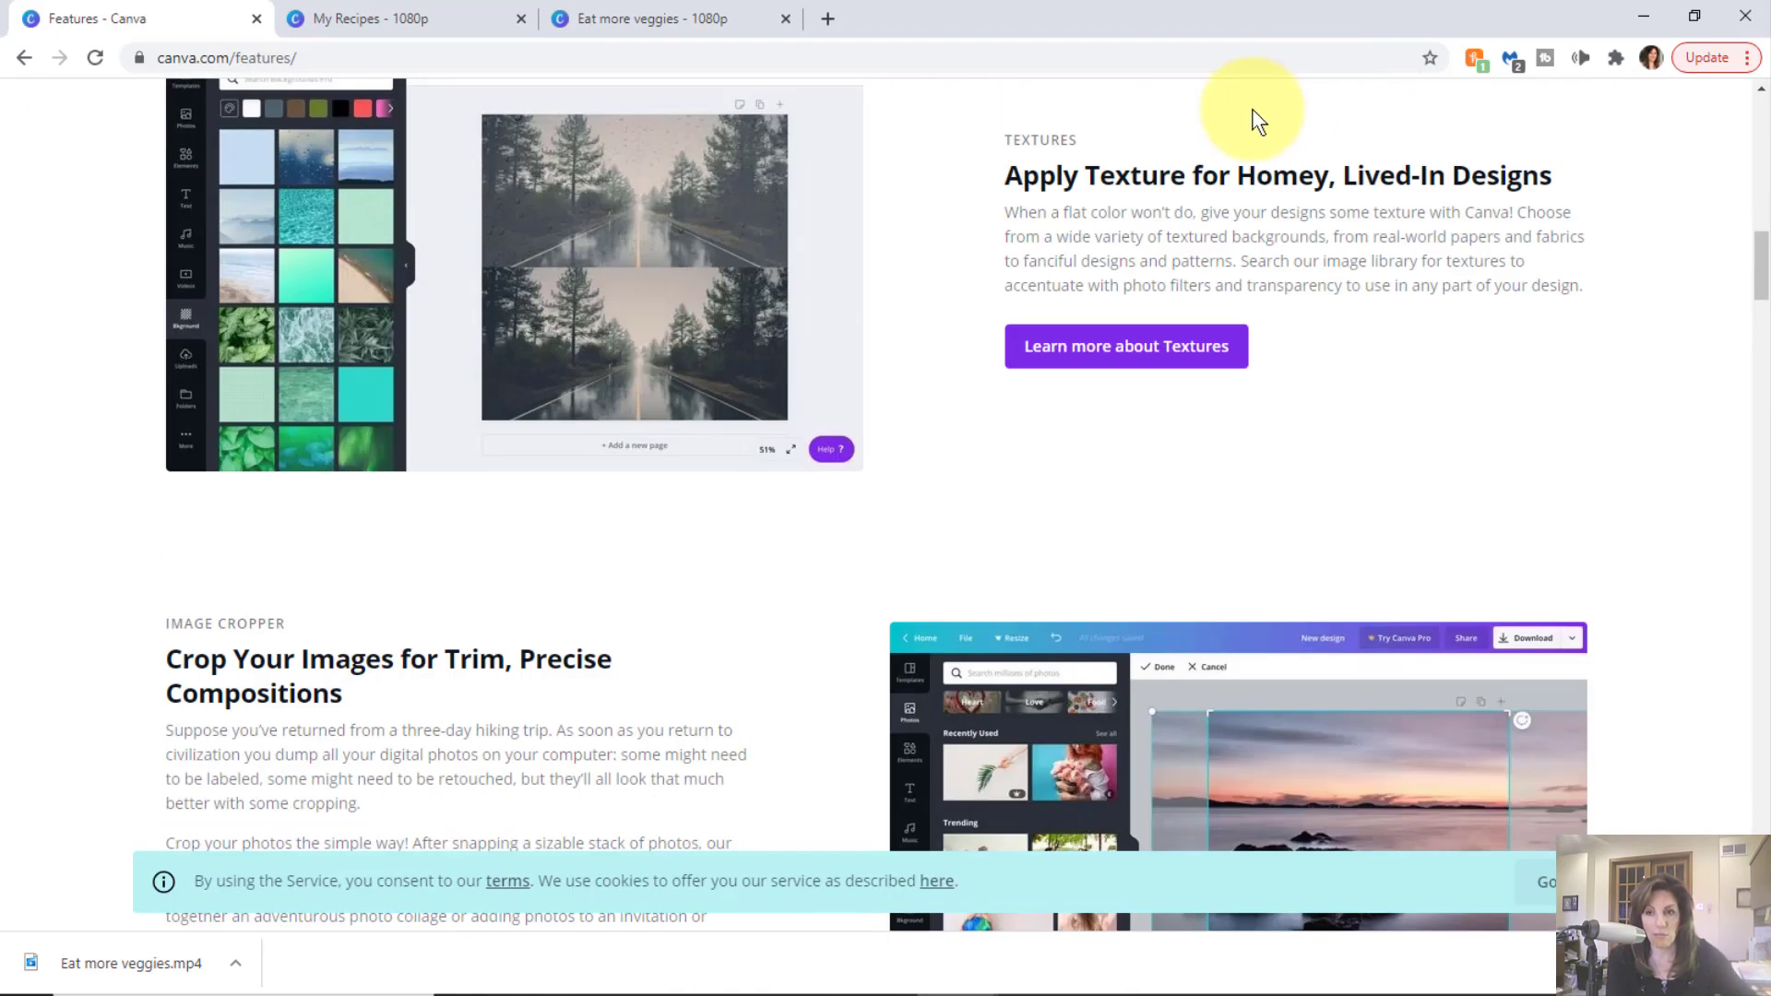
scroll(1217, 111, "up", 18)
- Review the learning resources and the pricing plans page, and return to the Canva home page
mouse_move(494, 127)
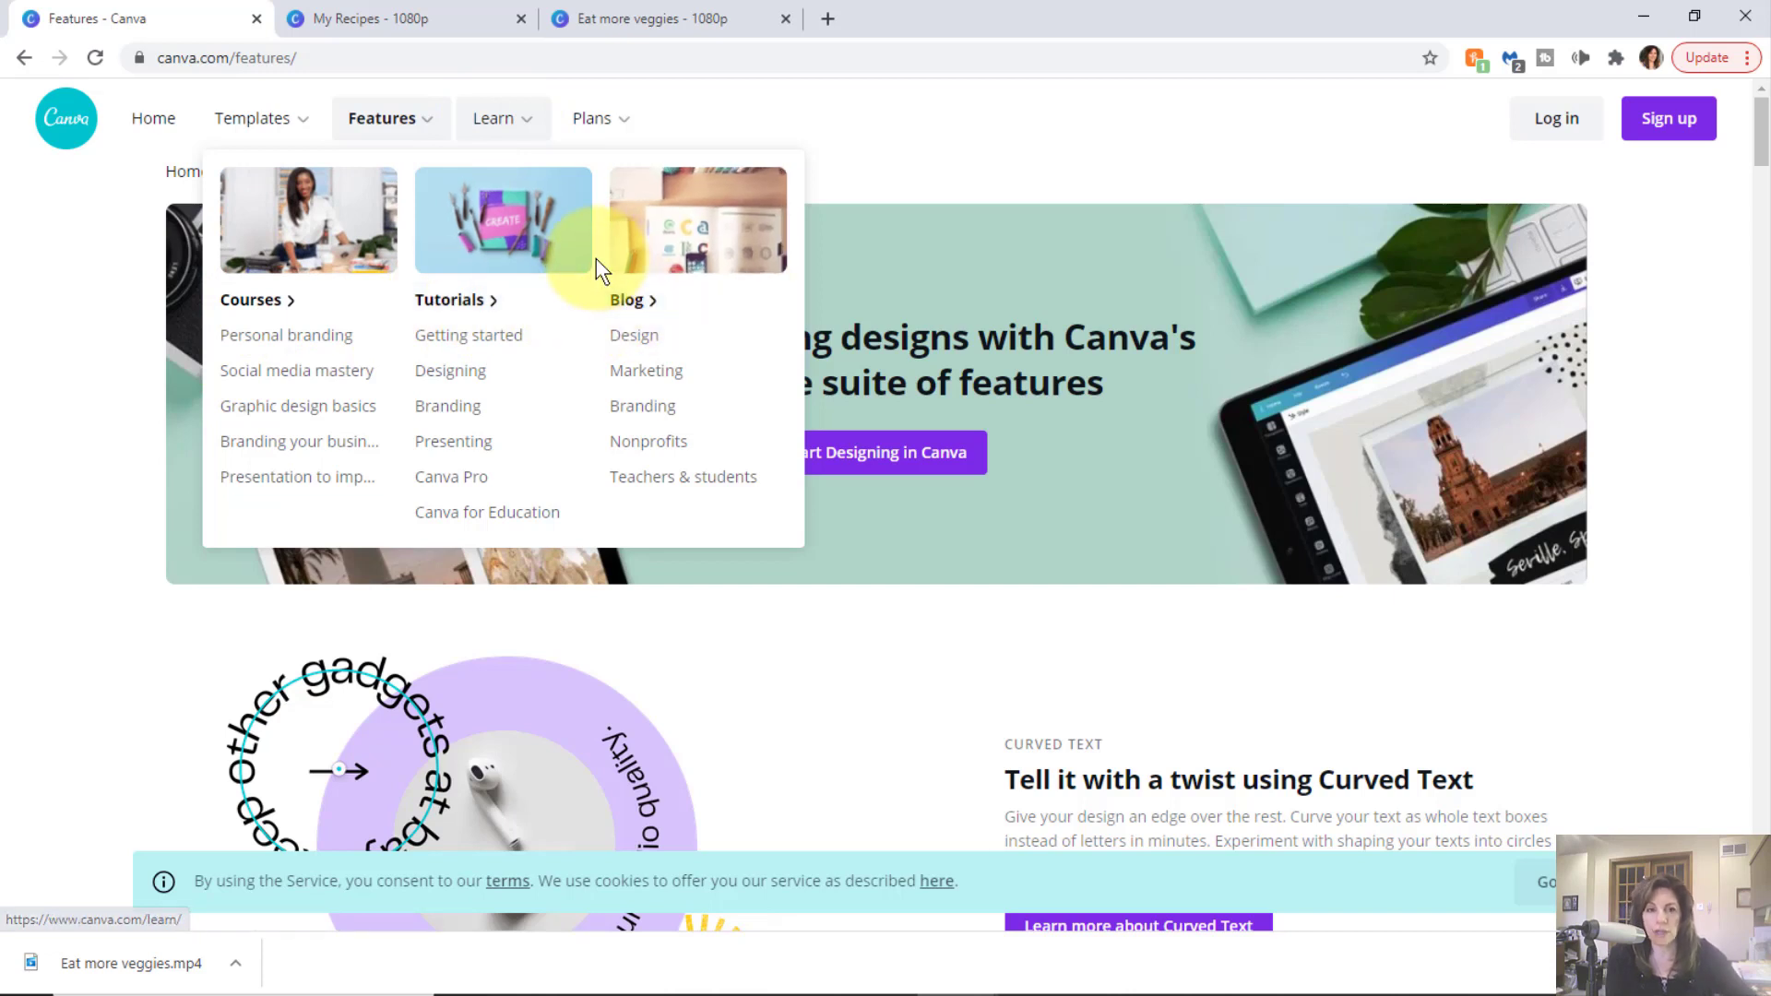
mouse_move(612, 122)
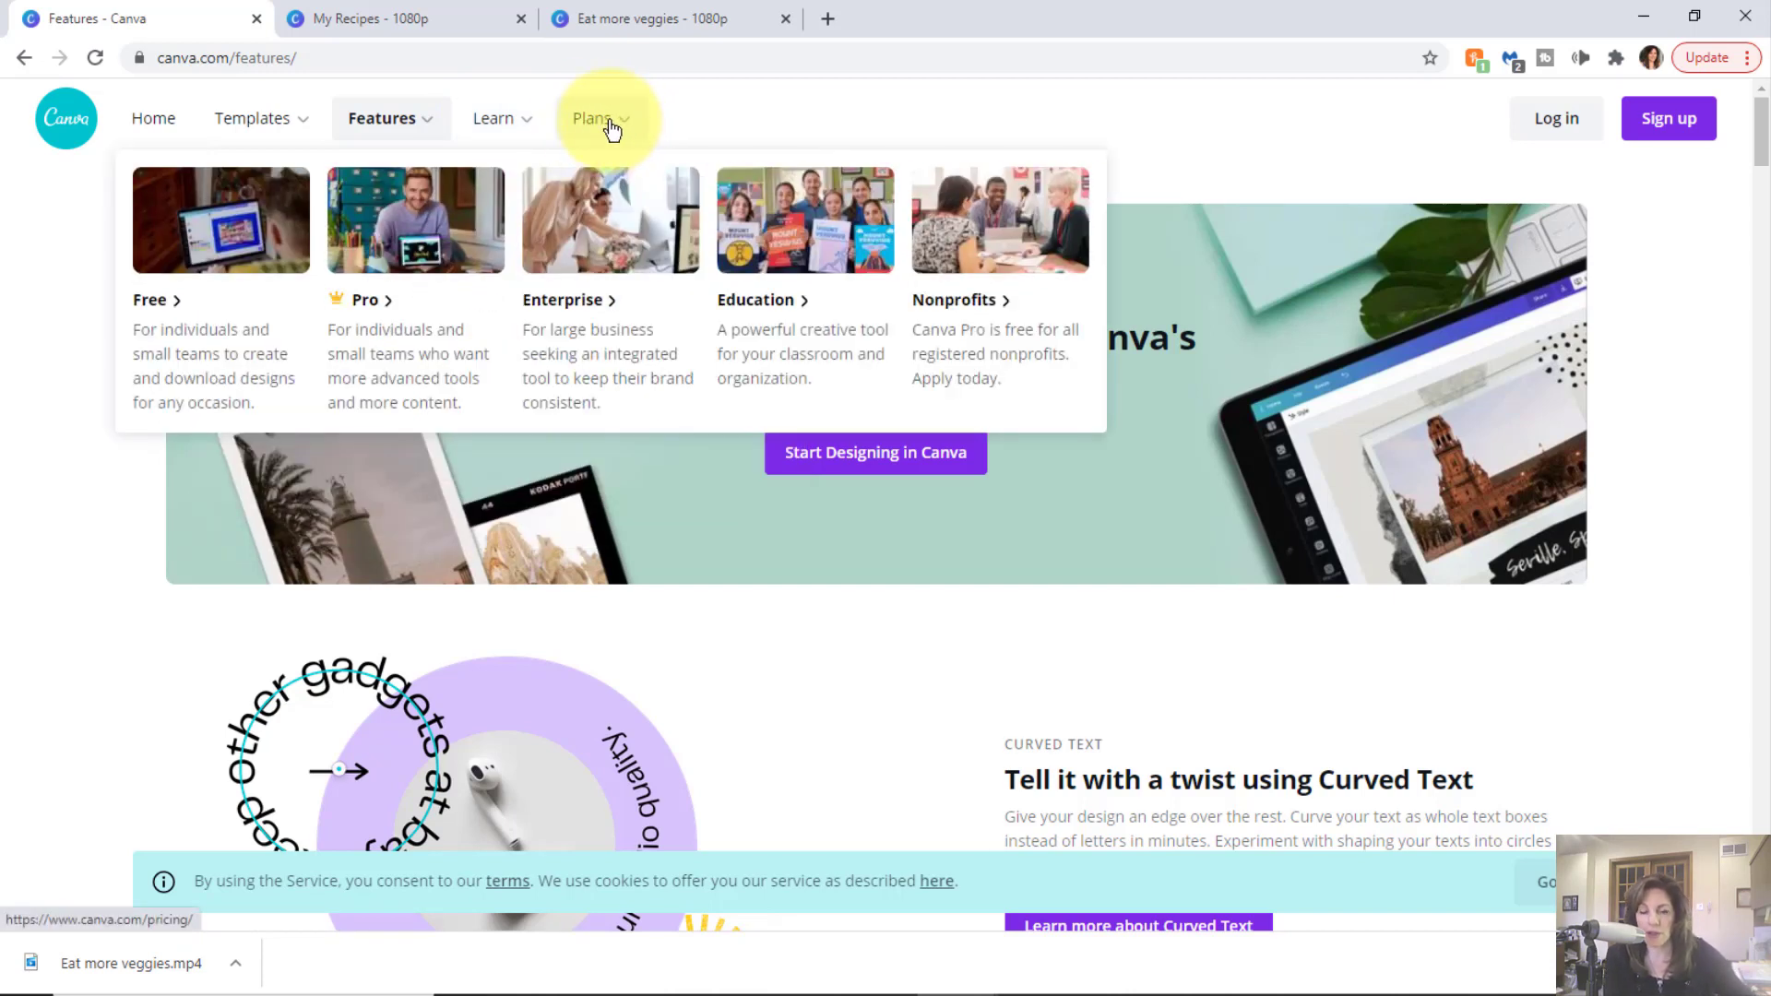
left_click(612, 122)
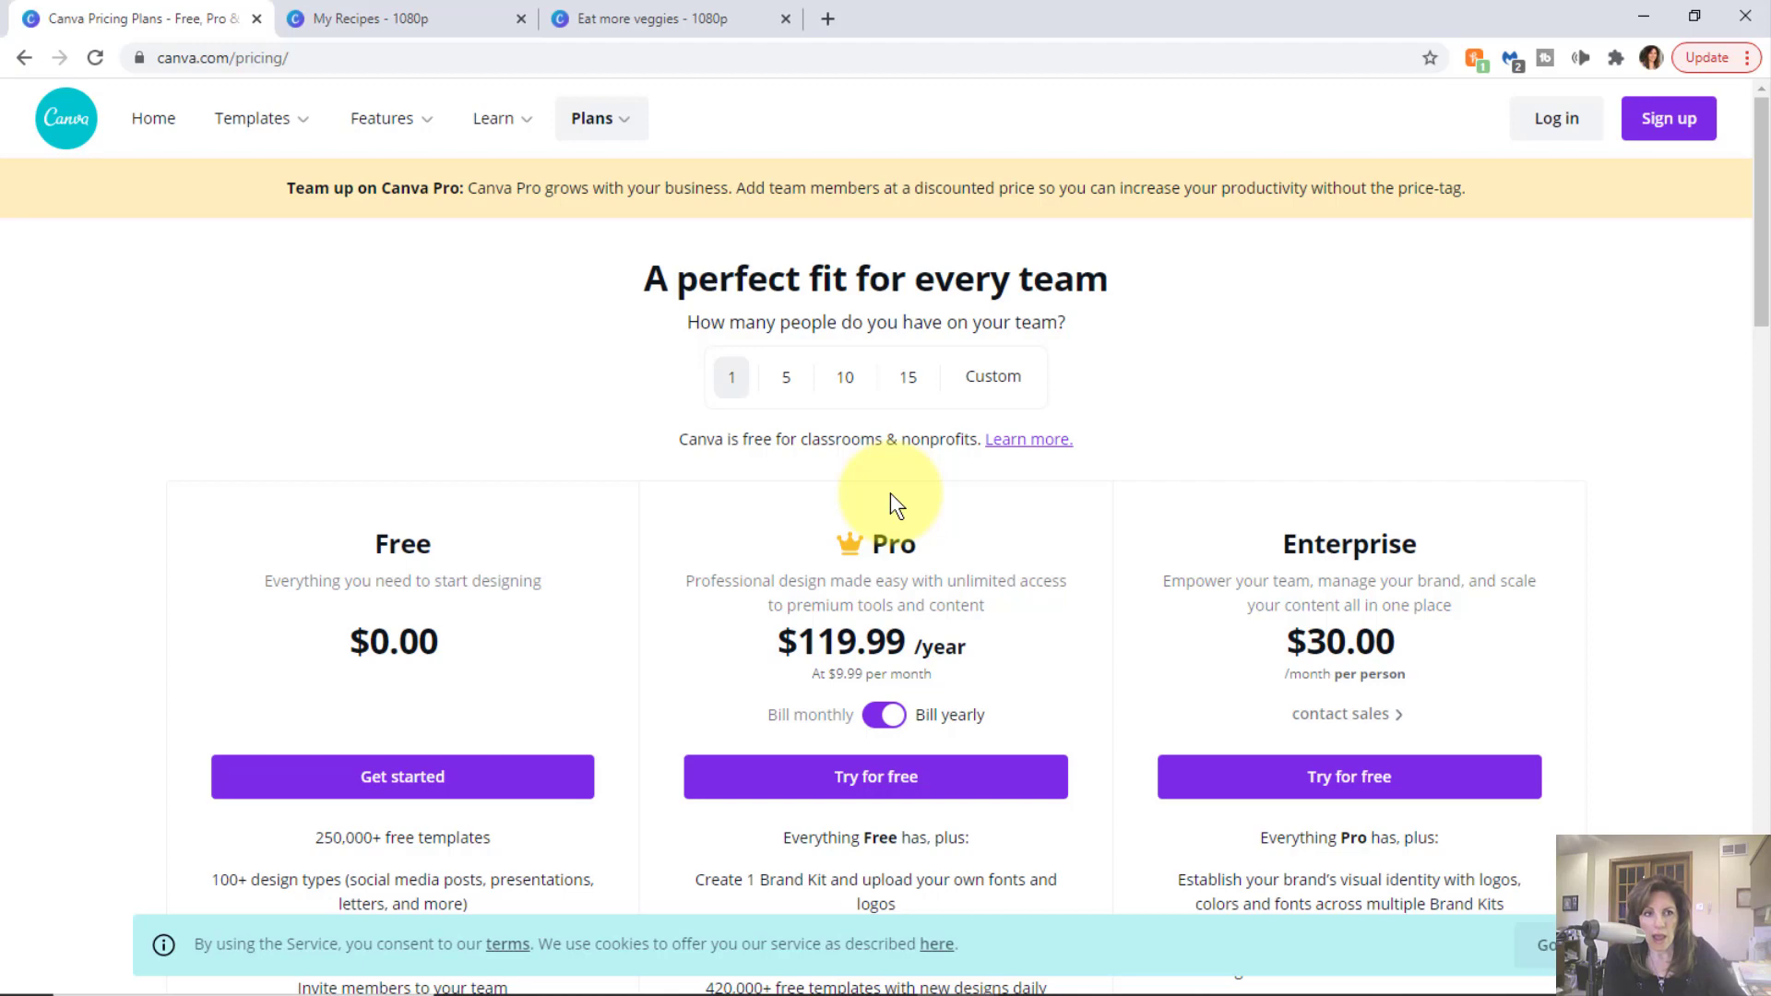
left_click(66, 120)
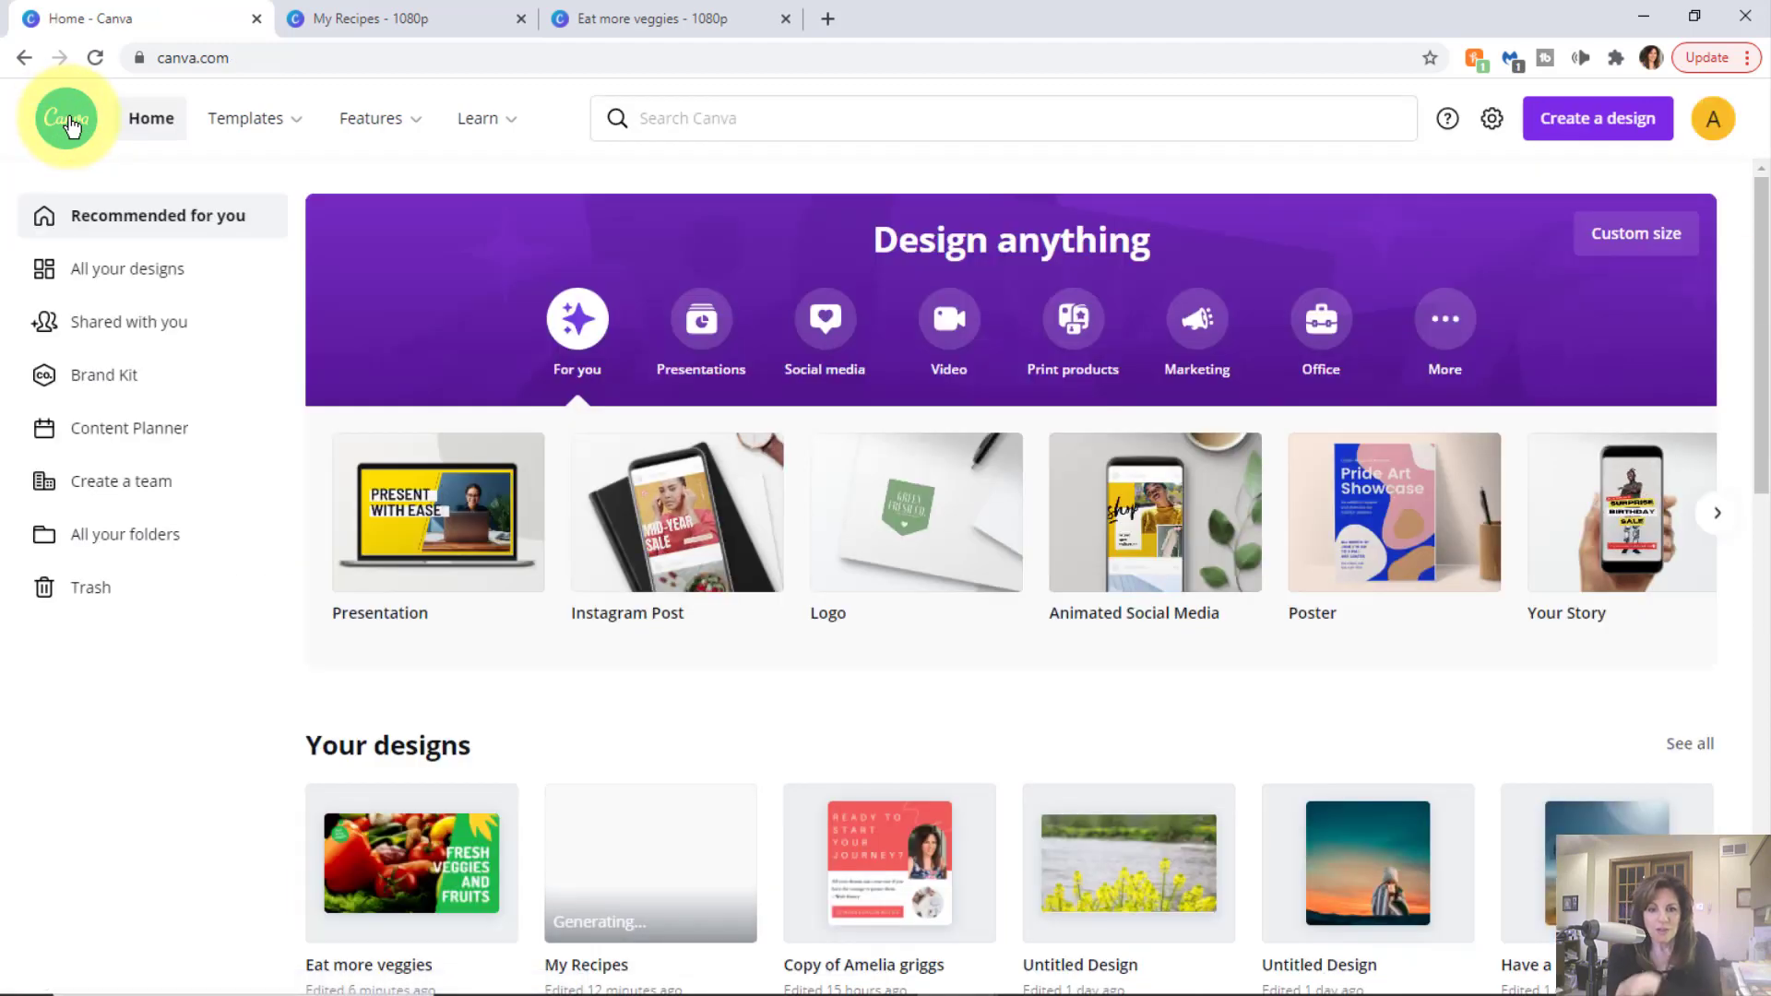